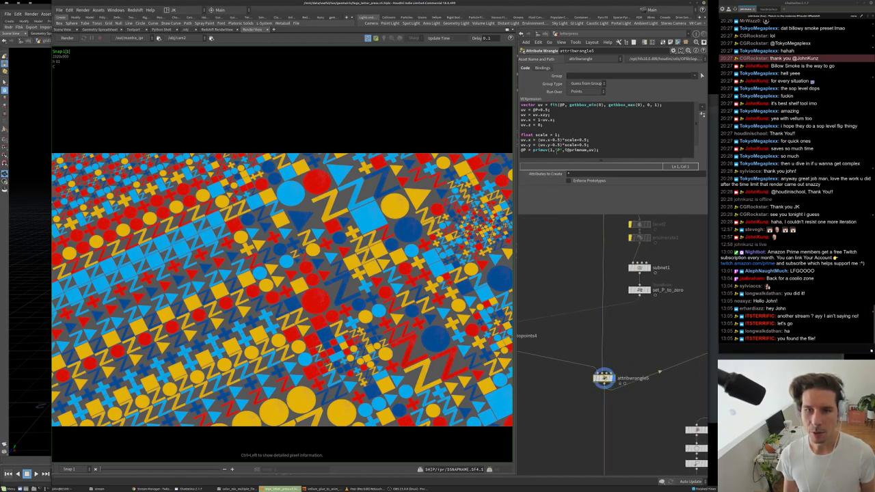
# - Switch the viewer from the rendered image to Scene View and set the display flag on null6
pyautogui.doubleClick(540, 150)
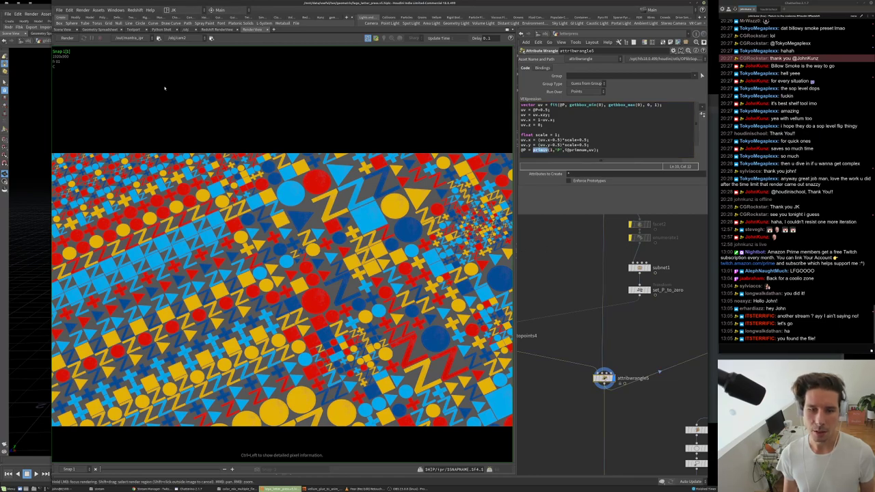
pyautogui.click(66, 30)
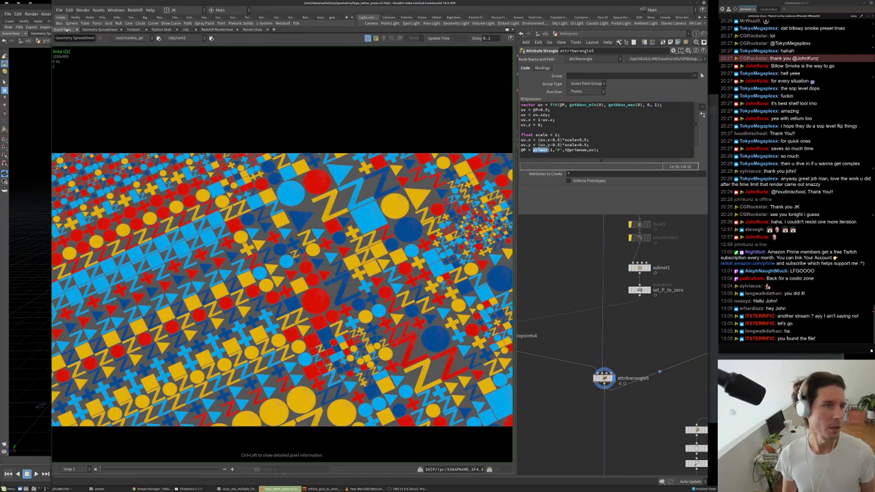
pyautogui.moveTo(616, 219); pyautogui.dragTo(615, 312, button='middle')
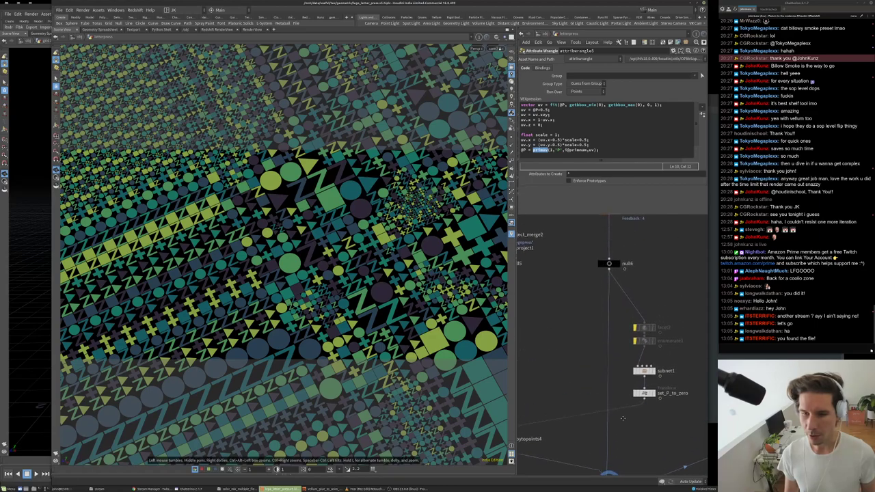
pyautogui.scroll(3, 611, 266)
pyautogui.click(620, 267)
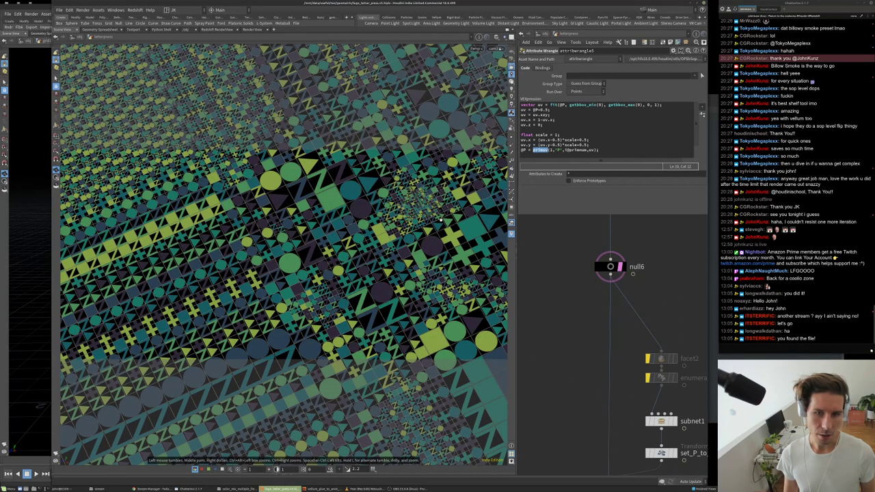
pyautogui.click(620, 266)
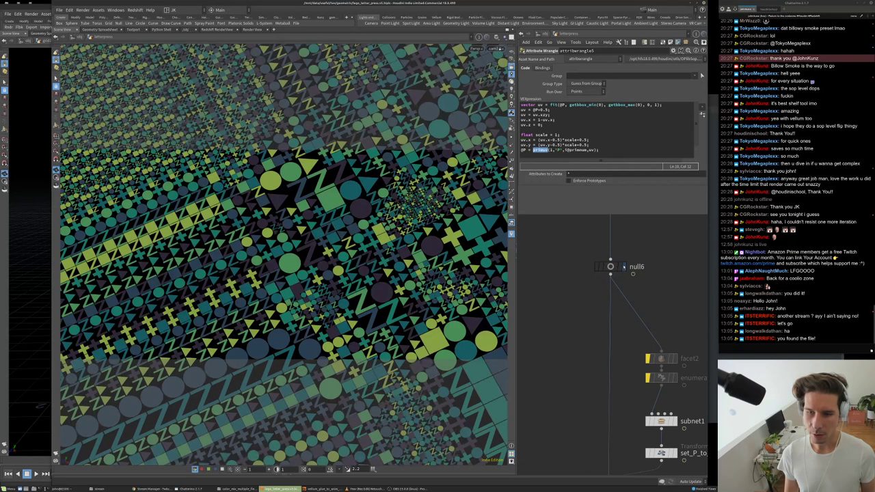
pyautogui.moveTo(588, 342); pyautogui.dragTo(603, 283, button='middle')
# - Display and select null5, and set the viewport shading to Wireframe
pyautogui.click(602, 283)
pyautogui.click(593, 283)
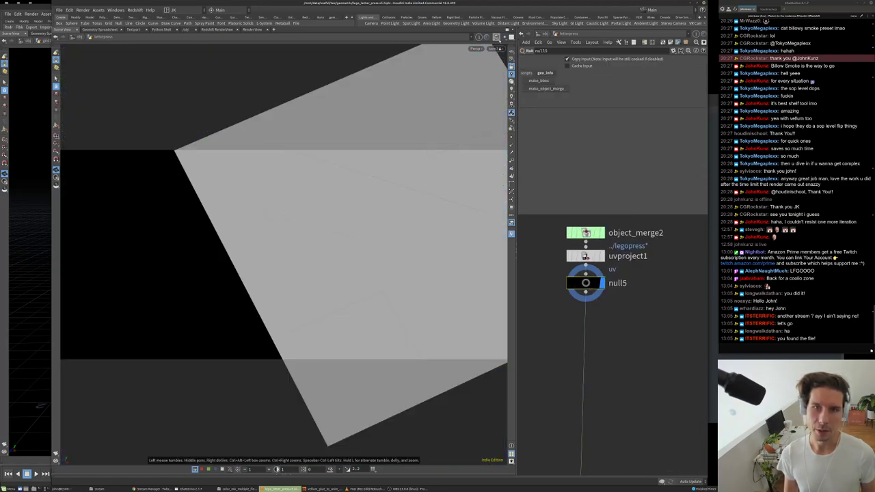
pyautogui.click(497, 37)
pyautogui.click(510, 58)
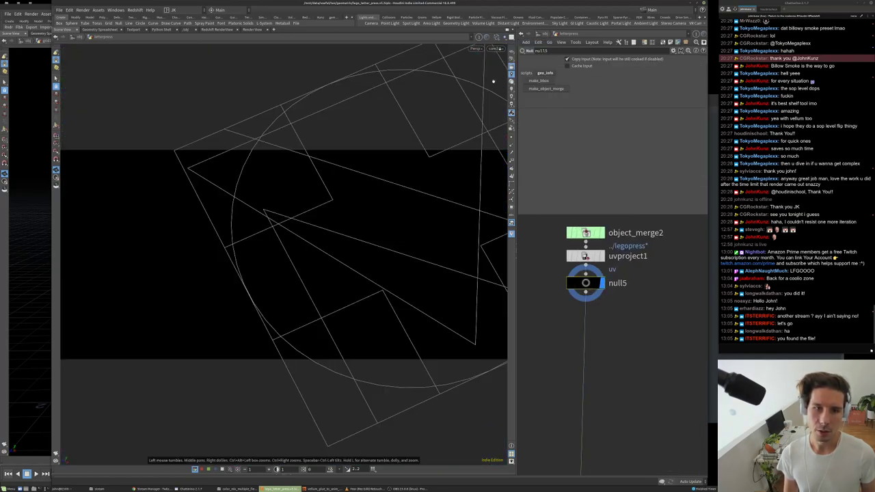
# - Preview the legopress shapes one by one, from legopress_00 through legopress_05
pyautogui.scroll(-5, 596, 383)
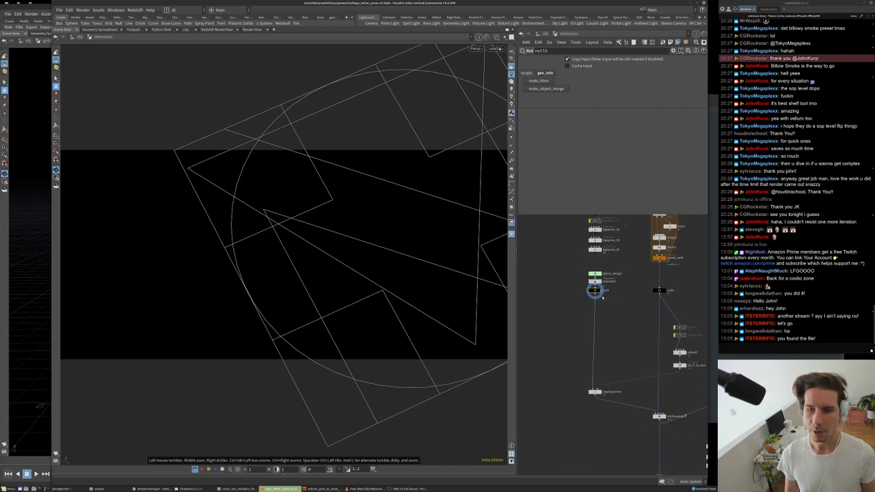
pyautogui.scroll(4, 593, 357)
pyautogui.click(597, 255)
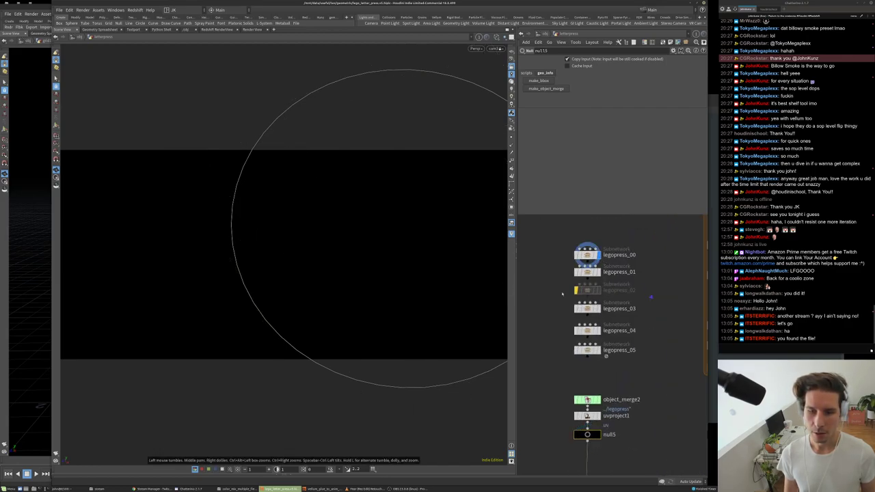
pyautogui.click(598, 272)
pyautogui.click(597, 308)
pyautogui.click(598, 331)
pyautogui.click(599, 350)
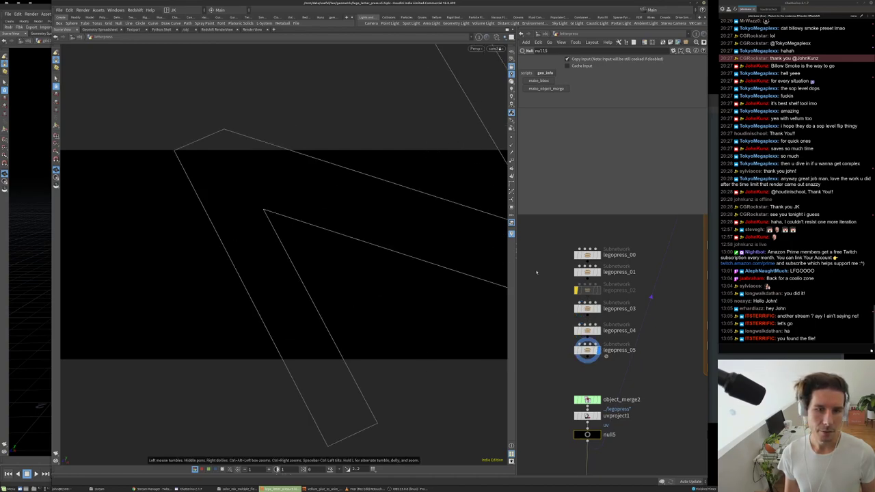
# - Display and select attribwrangle5 to show the coloured shape pattern again
pyautogui.scroll(-3, 572, 319)
pyautogui.scroll(-5, 573, 318)
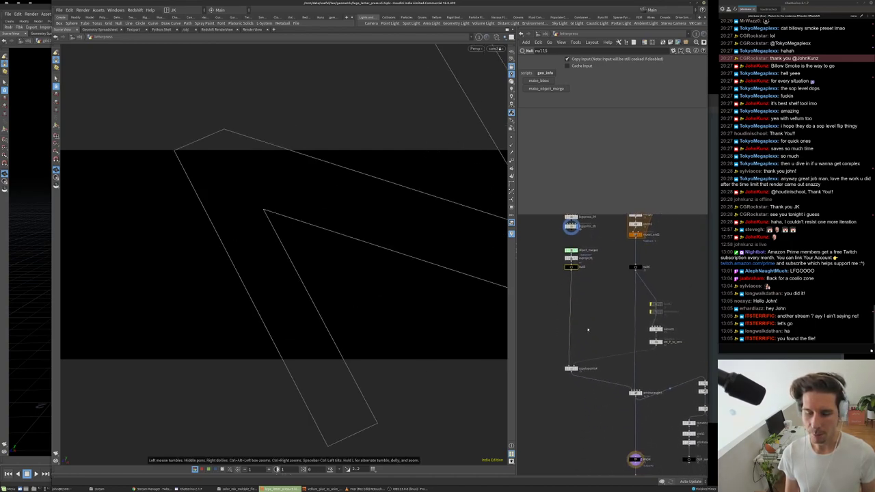
pyautogui.scroll(2, 615, 355)
pyautogui.click(619, 344)
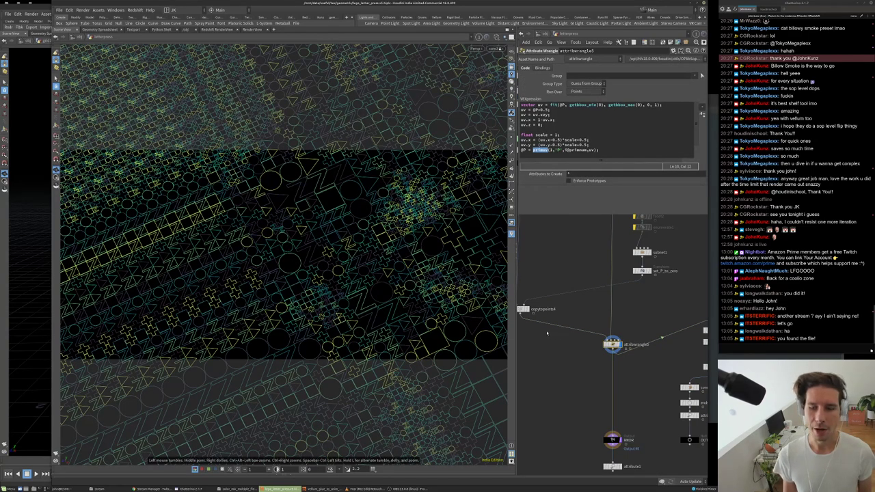
# - Nudge the network view right, then bring the Discord browser window to the front
pyautogui.moveTo(602, 328); pyautogui.dragTo(635, 326, button='middle')
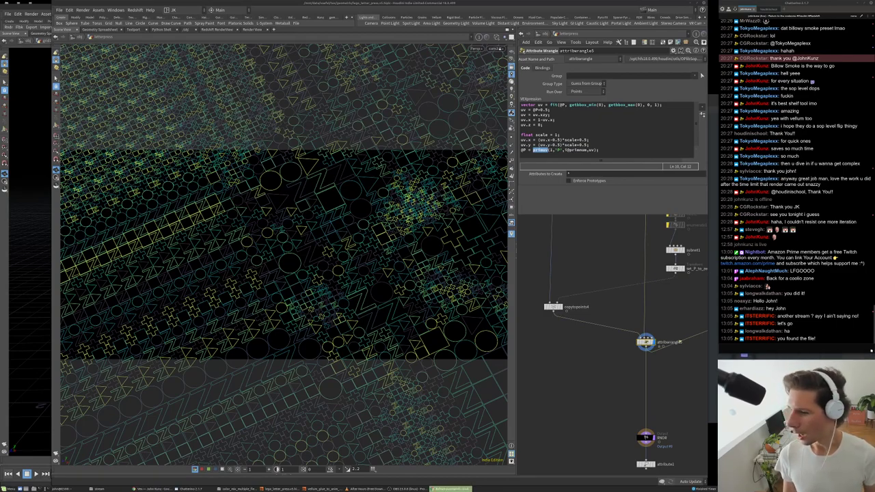
pyautogui.hotkey('alt', 'Tab')
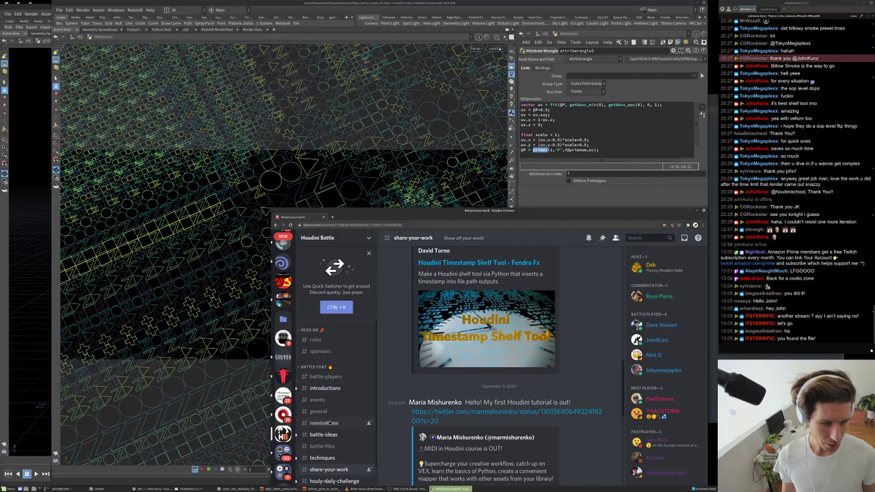
# - Open the #battle-files channel via #general and enlarge the posted render image
pyautogui.click(331, 409)
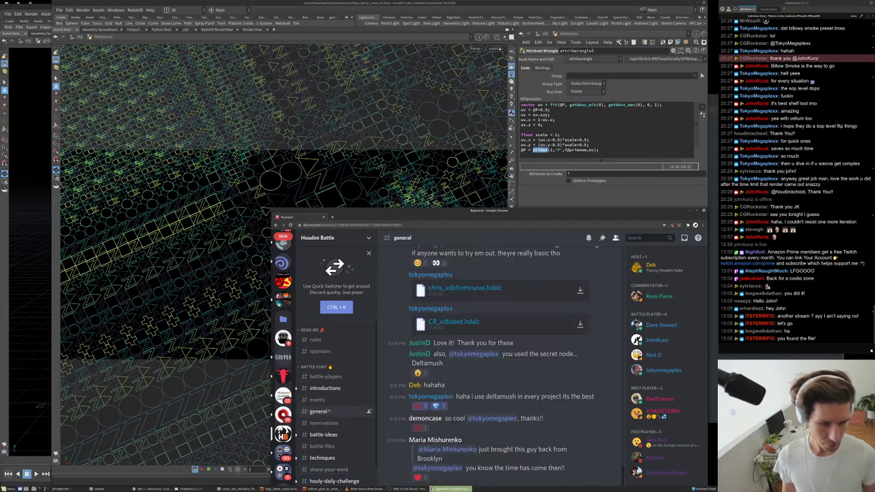
pyautogui.click(322, 434)
pyautogui.scroll(10, 478, 388)
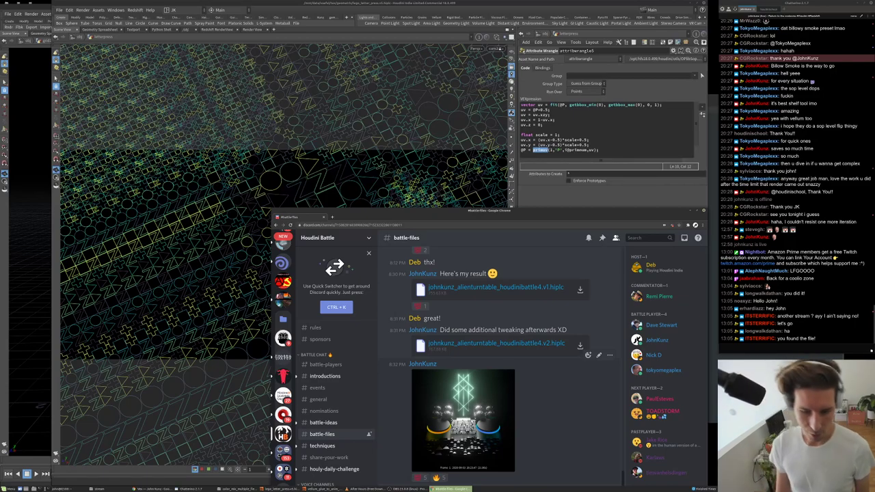
pyautogui.click(464, 421)
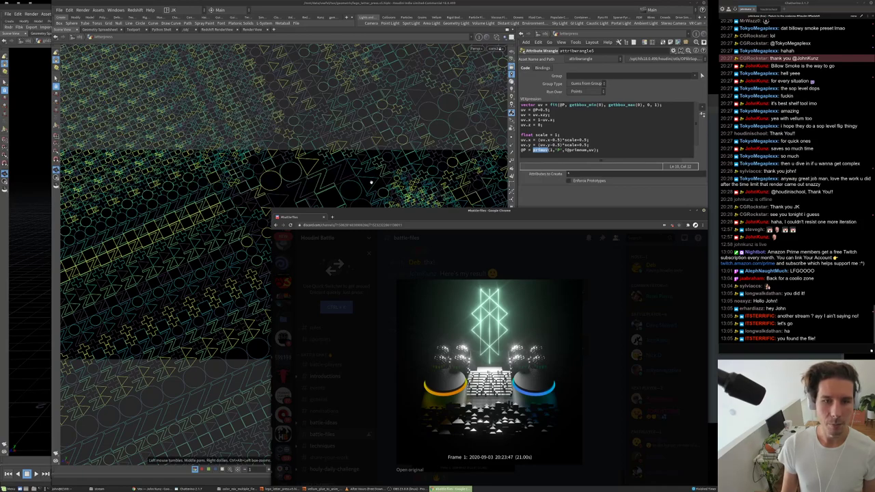
pyautogui.click(458, 225)
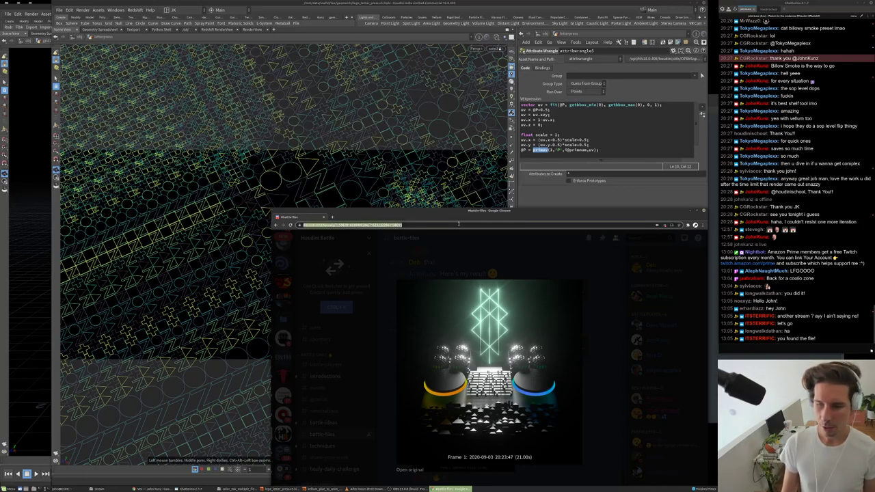
# - Search Google Images for 'fui design' in a new tab
pyautogui.hotkey('ctrl', 't')
pyautogui.write('f')
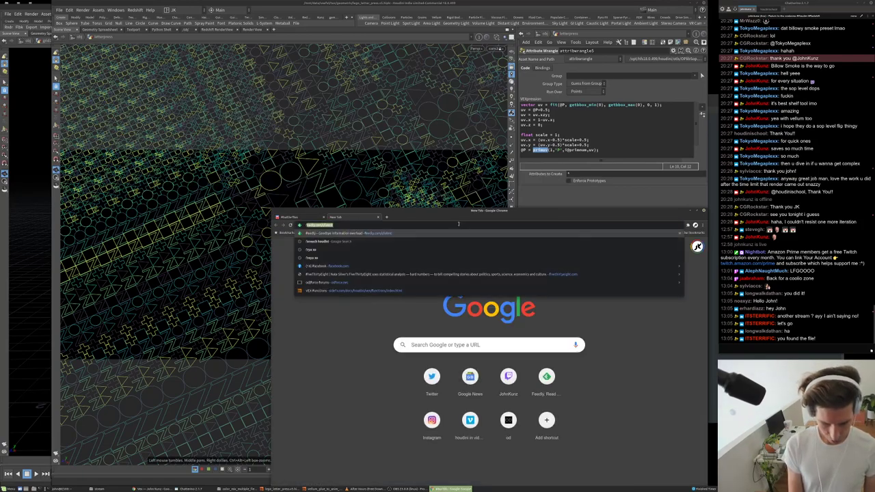
pyautogui.write('ul')
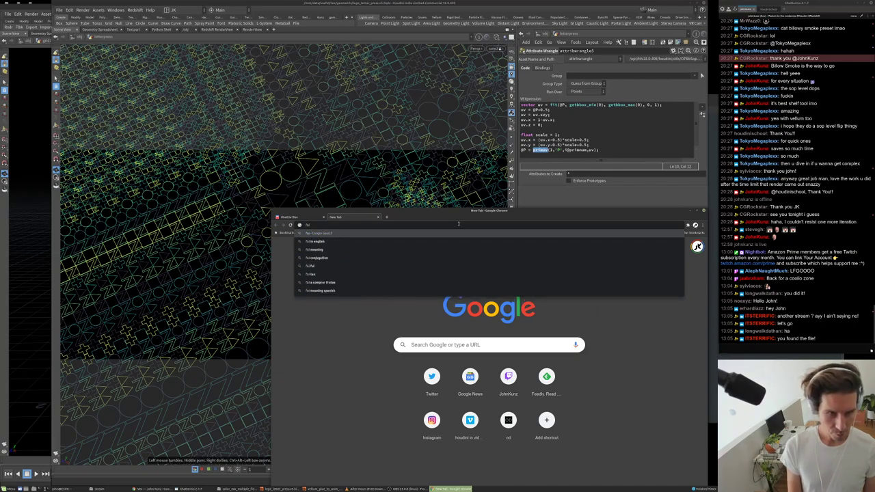
pyautogui.write(' design')
pyautogui.press('Return')
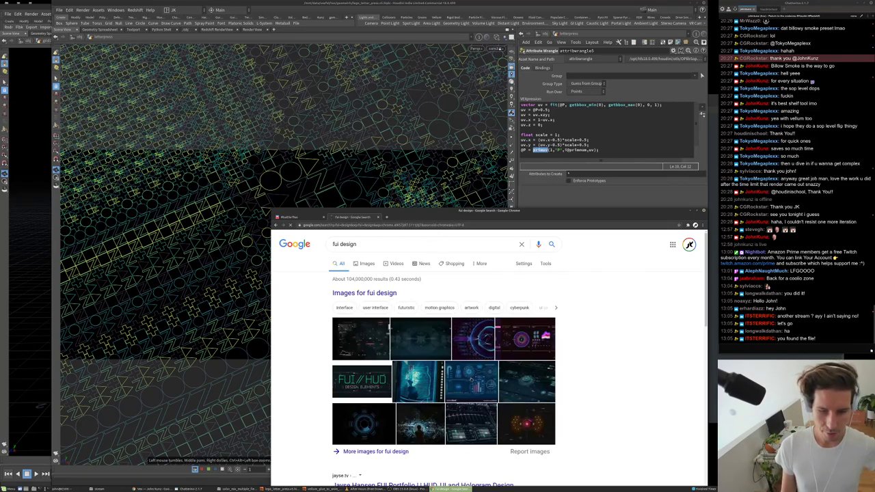
# - Preview the blue HUD and FUI Design on Behance image results
pyautogui.click(470, 379)
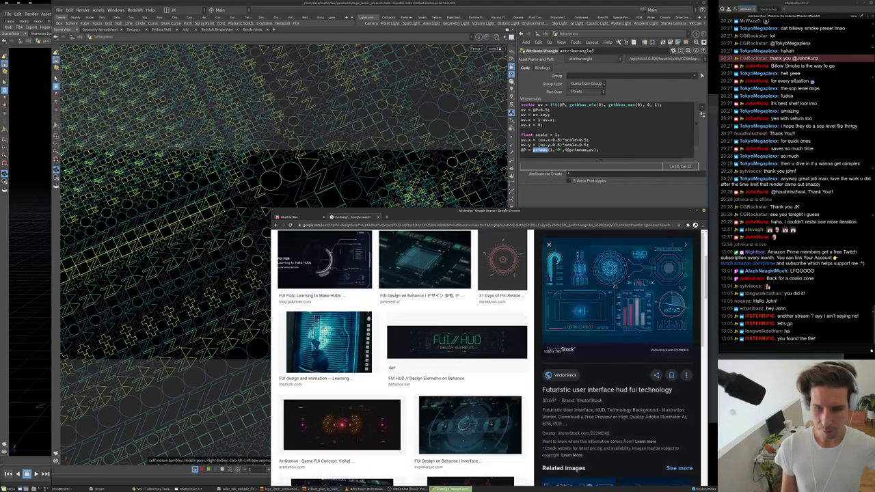
pyautogui.click(424, 342)
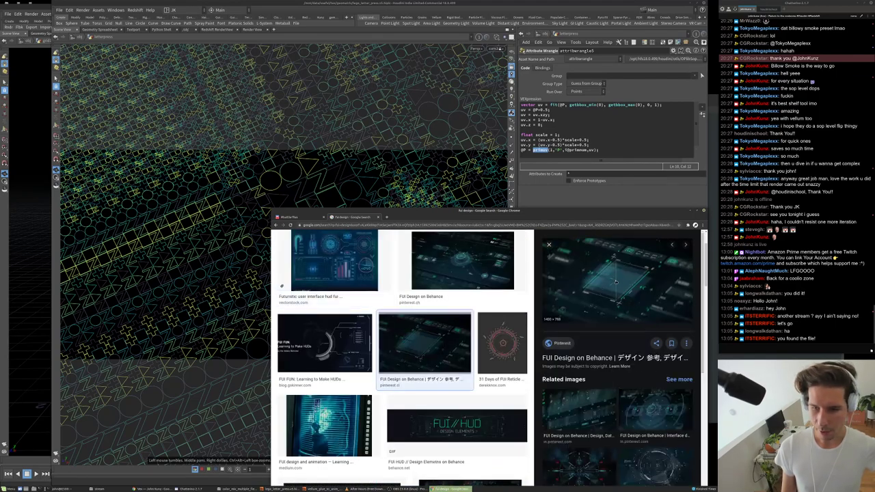
pyautogui.scroll(-5, 615, 281)
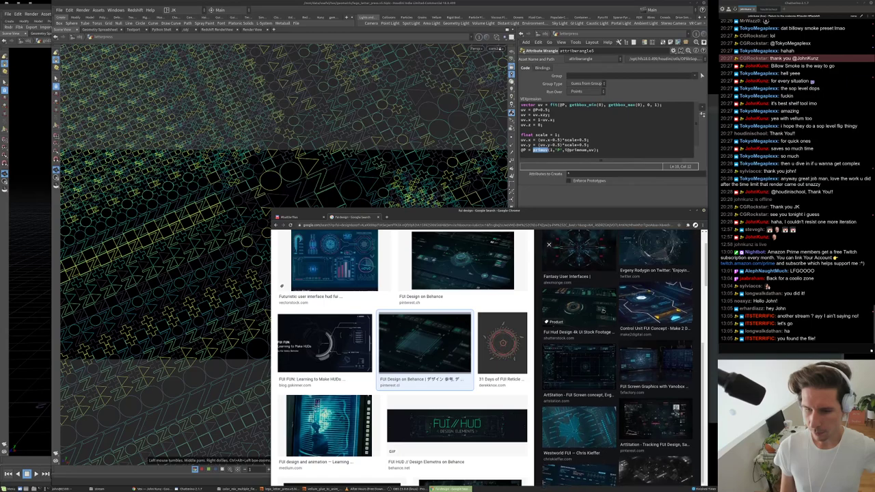
pyautogui.scroll(2, 602, 311)
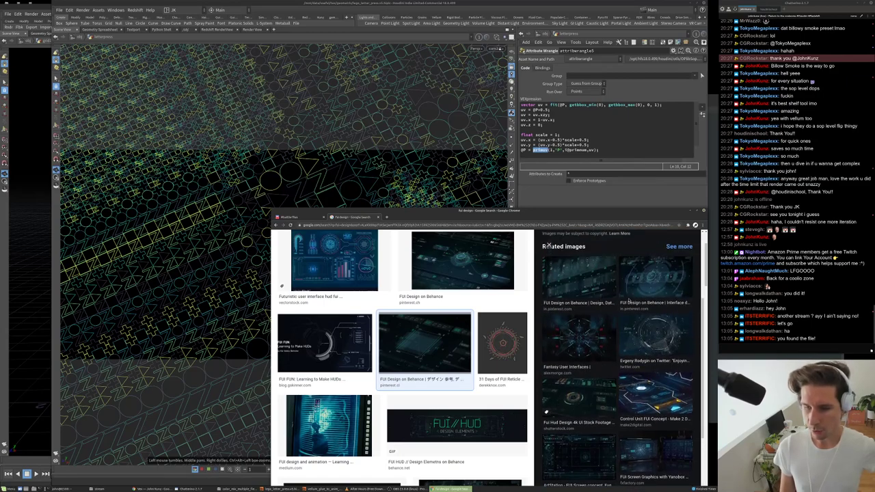
pyautogui.scroll(3, 607, 251)
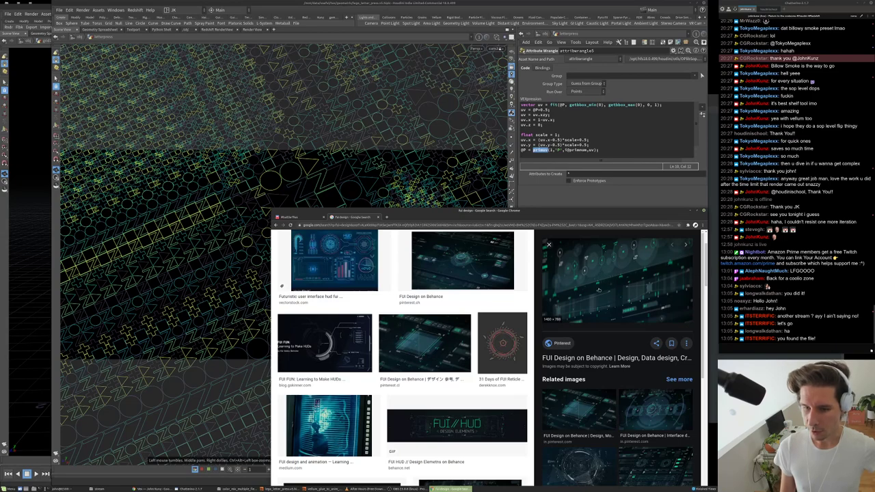
pyautogui.scroll(-2, 598, 290)
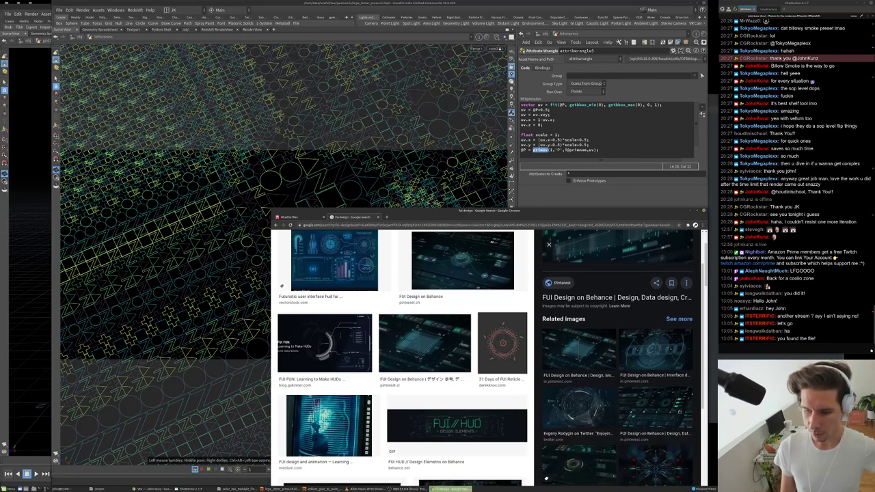
pyautogui.scroll(-1, 545, 472)
# - Browse further results, ending on the FUI HUD Design Elements preview
pyautogui.click(649, 397)
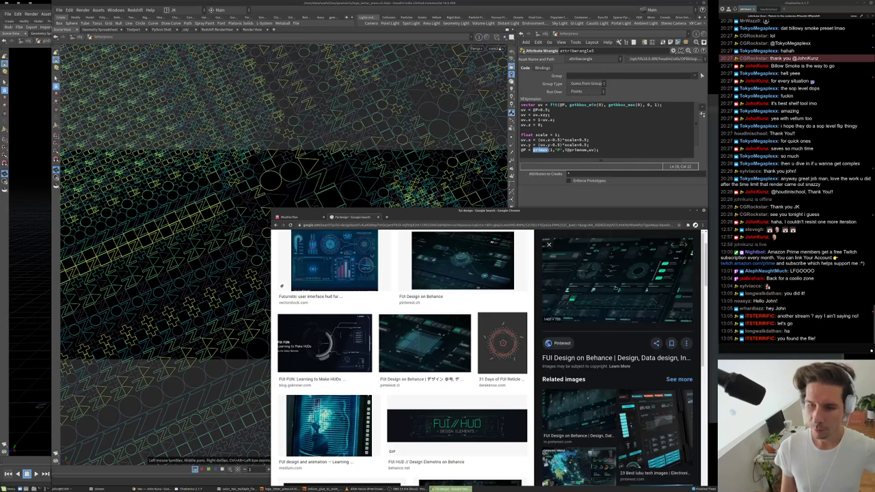
pyautogui.scroll(-3, 616, 289)
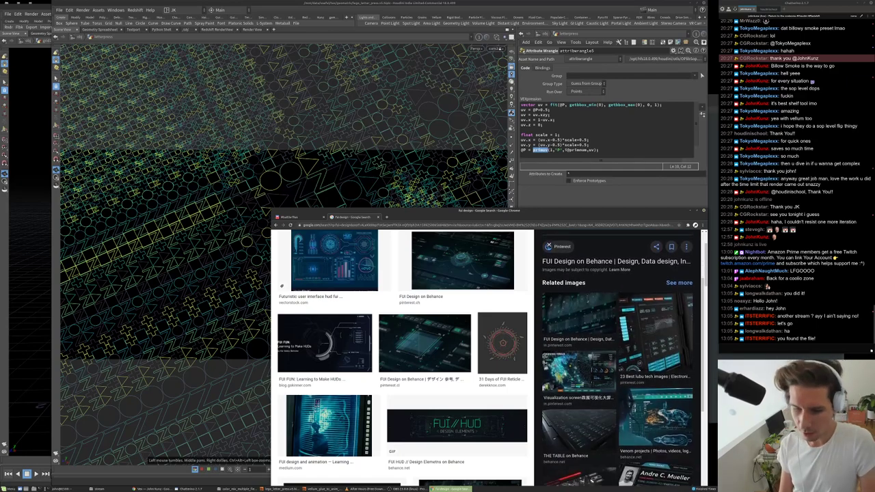
pyautogui.click(578, 425)
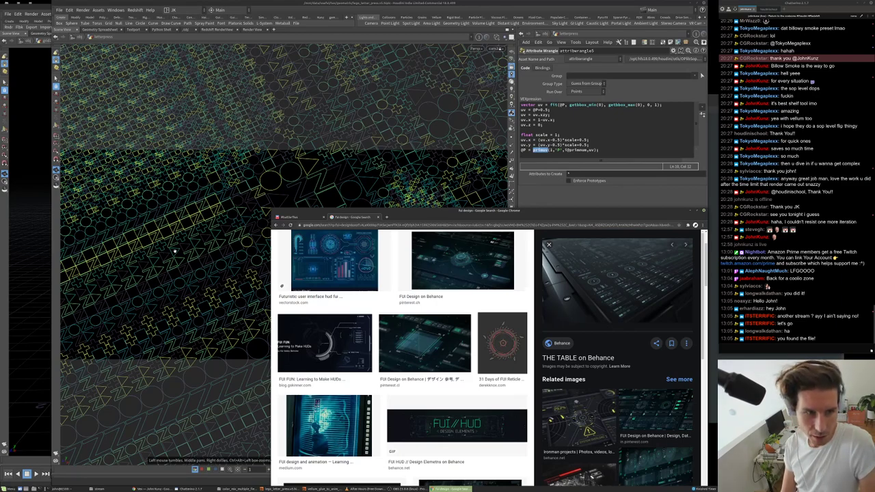
pyautogui.scroll(-3, 666, 322)
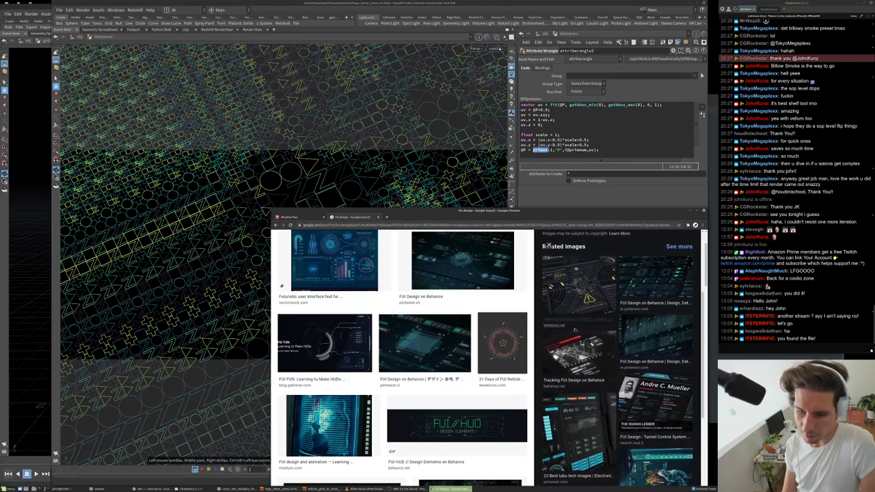
pyautogui.scroll(-1, 667, 326)
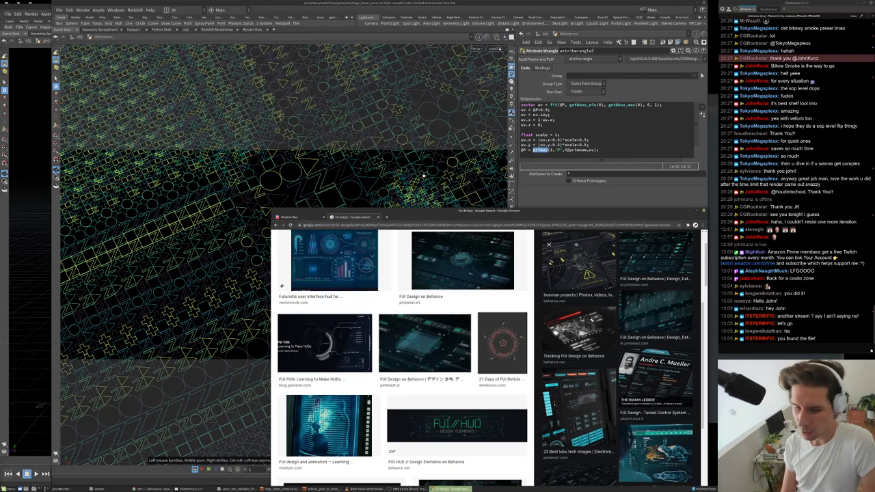
pyautogui.scroll(-5, 372, 368)
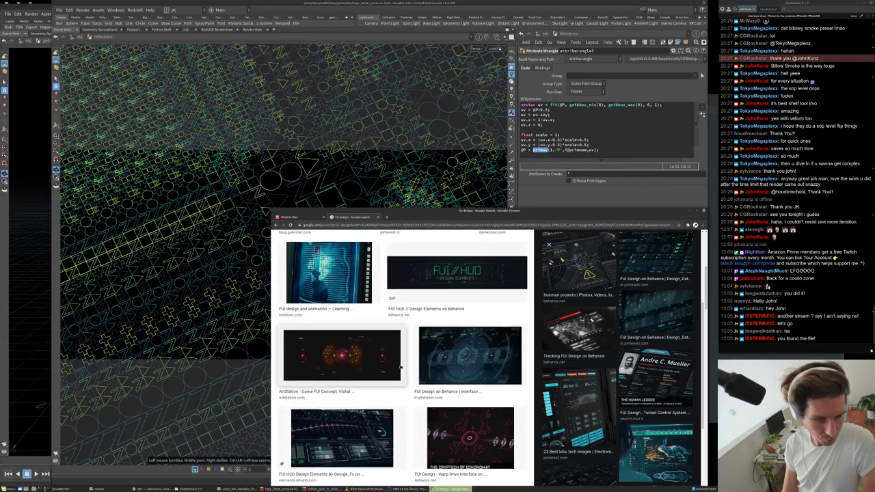
pyautogui.click(371, 367)
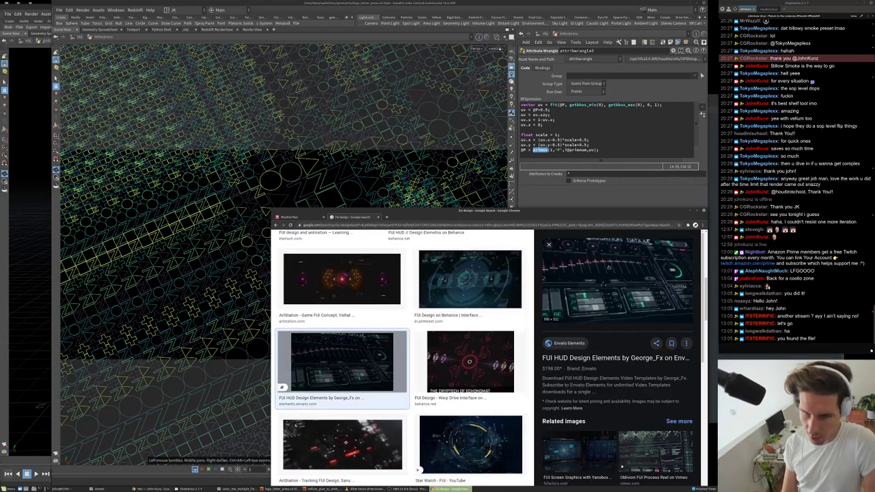
# - Enlarge and close the battle-files turntable render in Discord, then return to Houdini
pyautogui.hotkey('ctrl', '1')
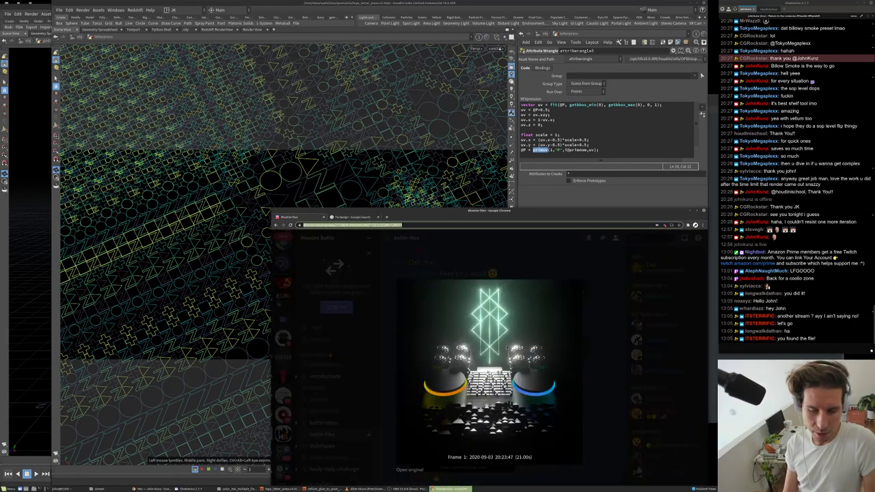
pyautogui.click(607, 345)
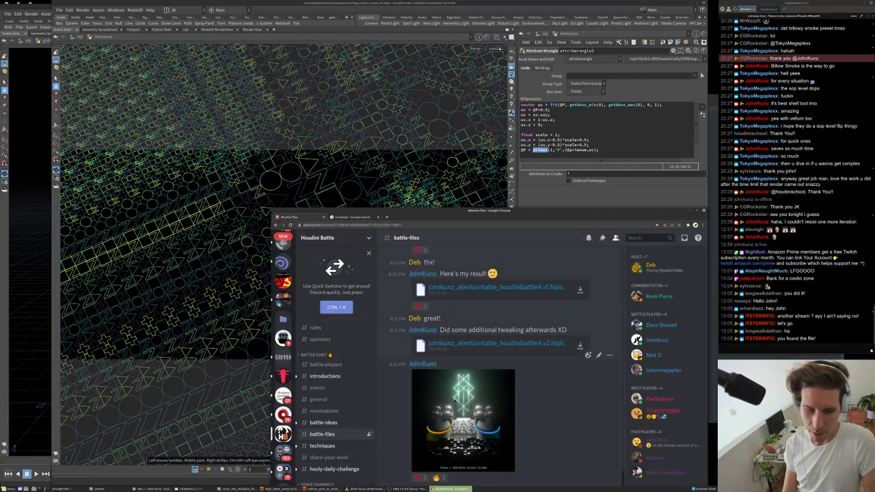
pyautogui.click(462, 424)
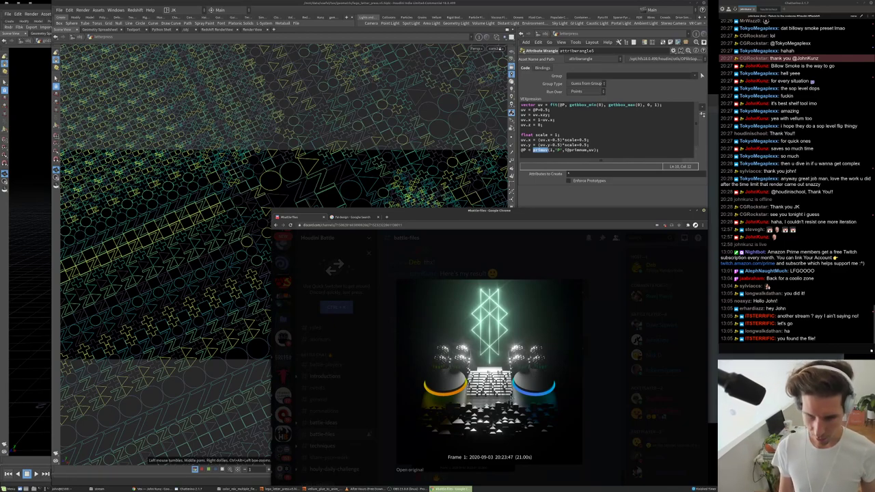
pyautogui.click(596, 352)
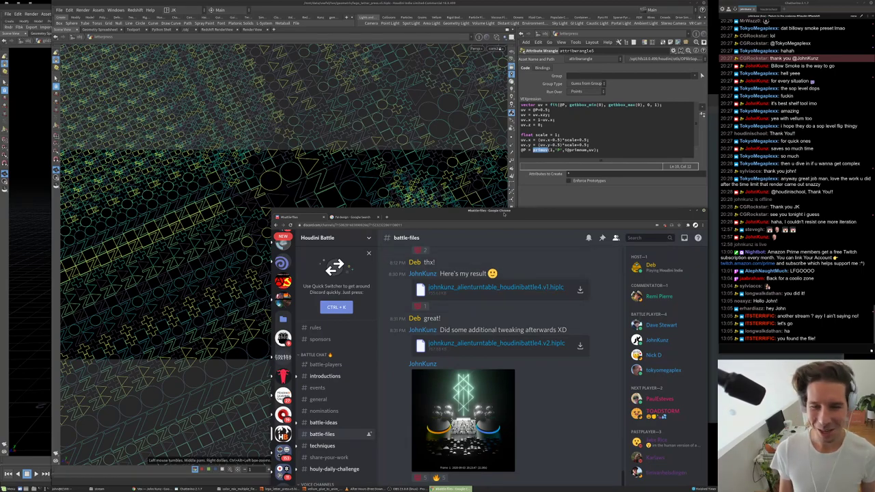
pyautogui.click(349, 217)
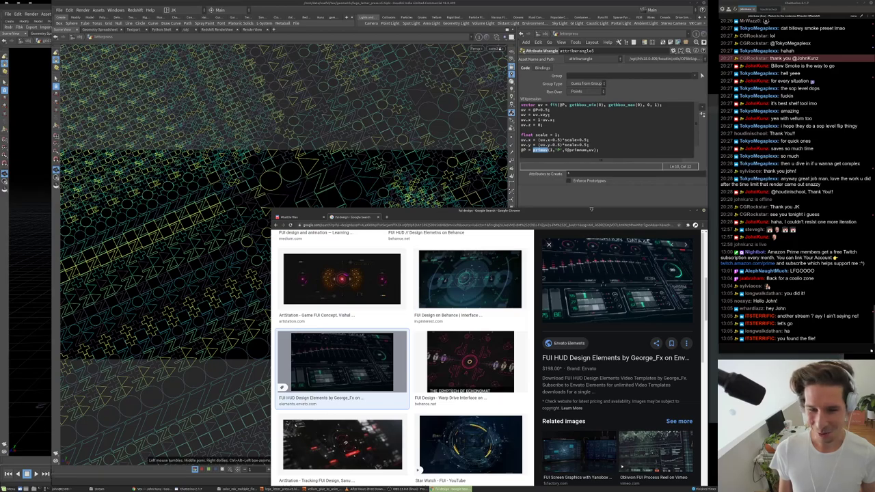
pyautogui.hotkey('alt', 'Tab')
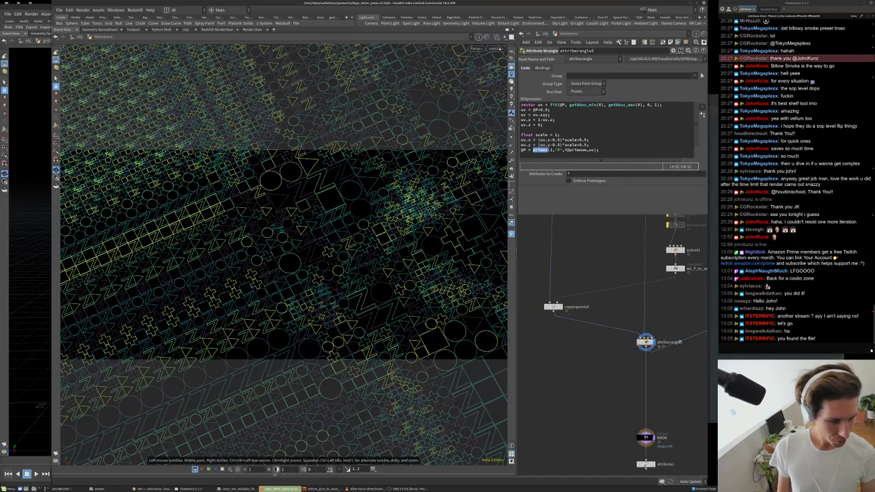
# - Switch to the hair-sculpture Houdini session and turn the hairy figure toward the camera
pyautogui.click(323, 489)
pyautogui.scroll(-3, 579, 383)
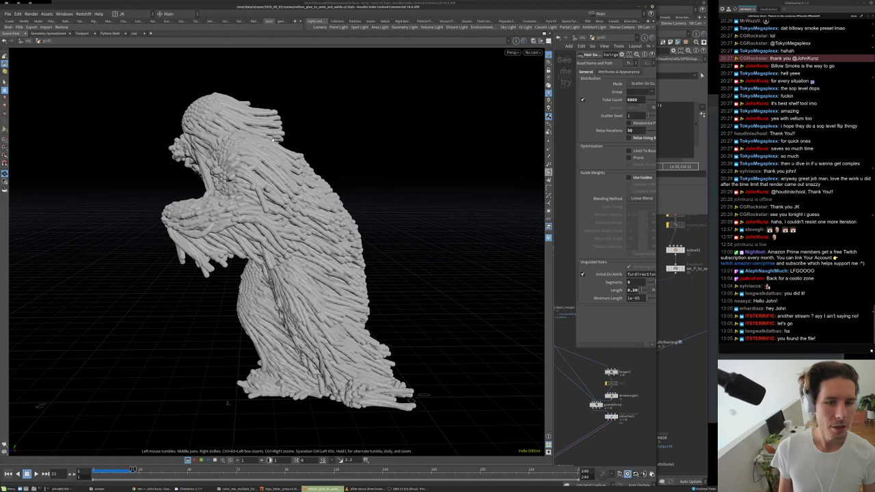
pyautogui.moveTo(620, 333); pyautogui.dragTo(637, 319, button='middle')
pyautogui.moveTo(362, 220); pyautogui.dragTo(495, 298)
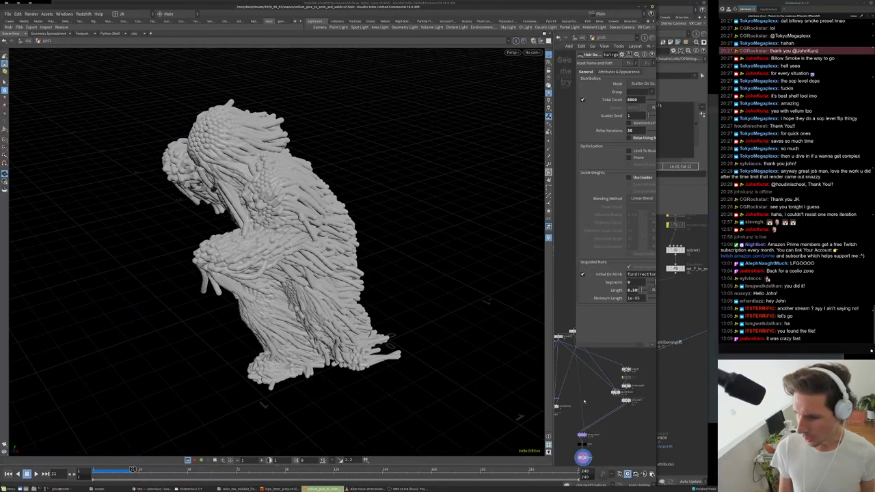
pyautogui.scroll(5, 586, 440)
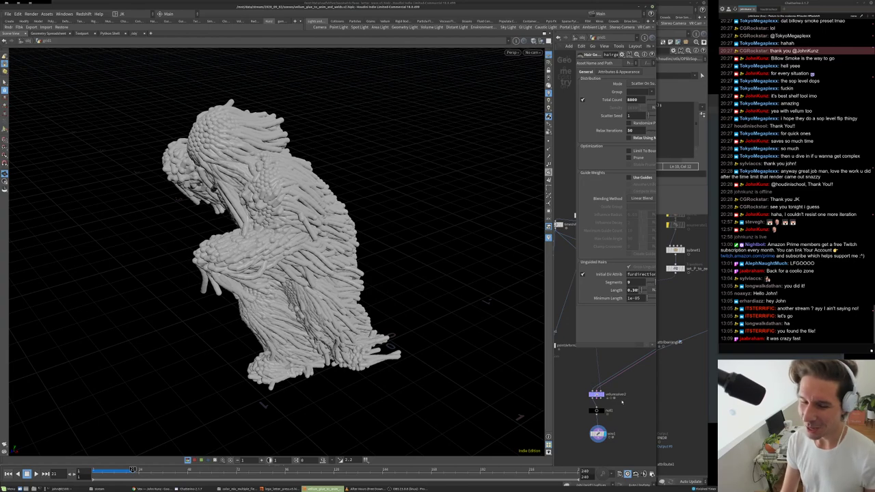
pyautogui.scroll(2, 622, 402)
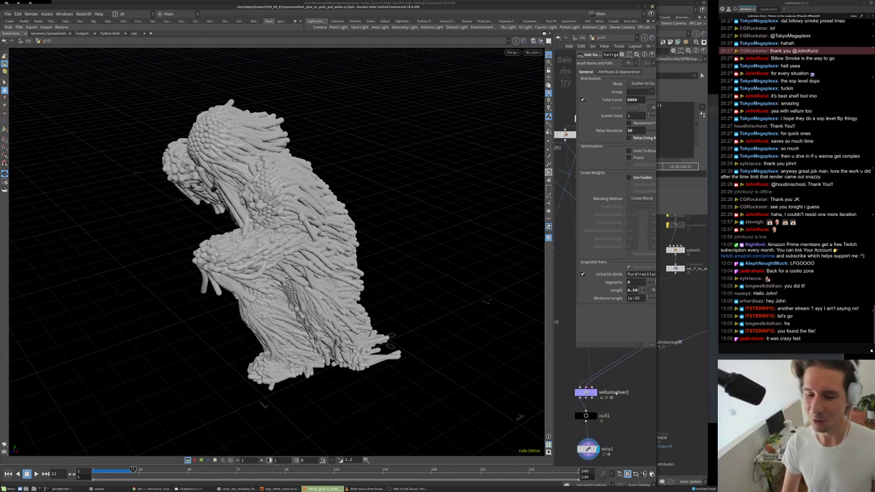
pyautogui.scroll(-1, 605, 404)
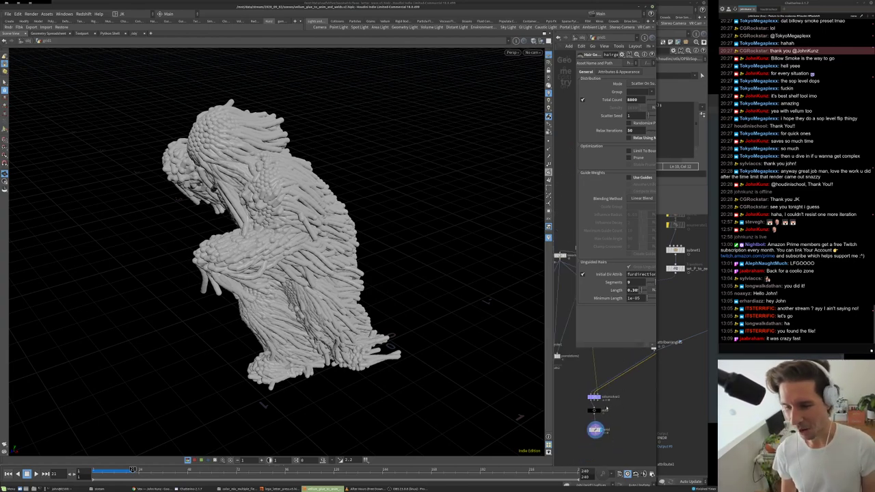
# - Thin wire1's Wire Radius to 0.01, then to 0.005
pyautogui.click(590, 440)
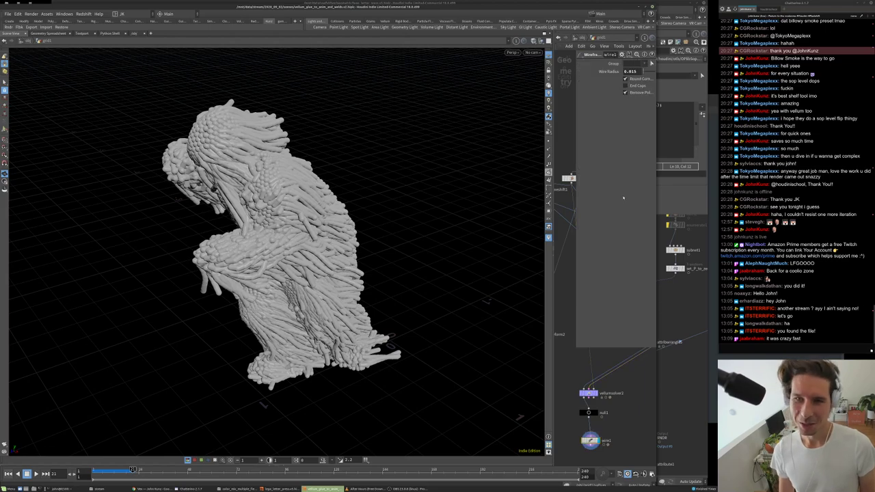
pyautogui.doubleClick(630, 71)
pyautogui.write('0.01')
pyautogui.press('Return')
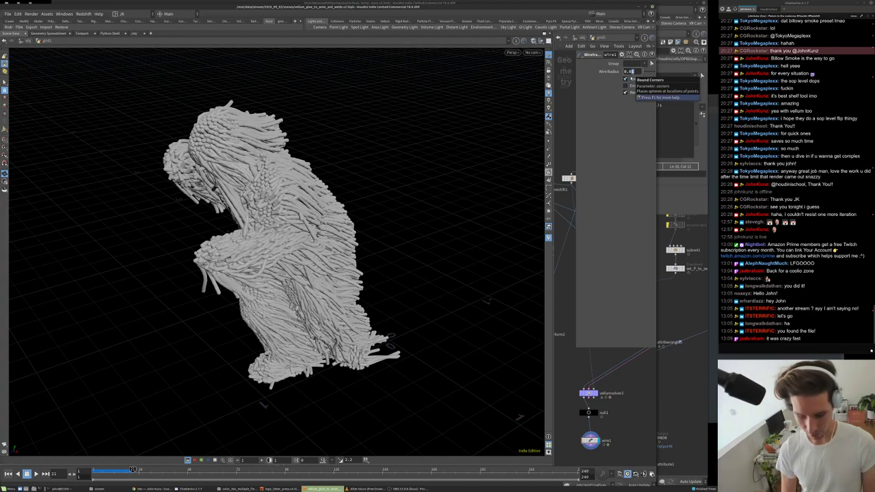
pyautogui.press('Return')
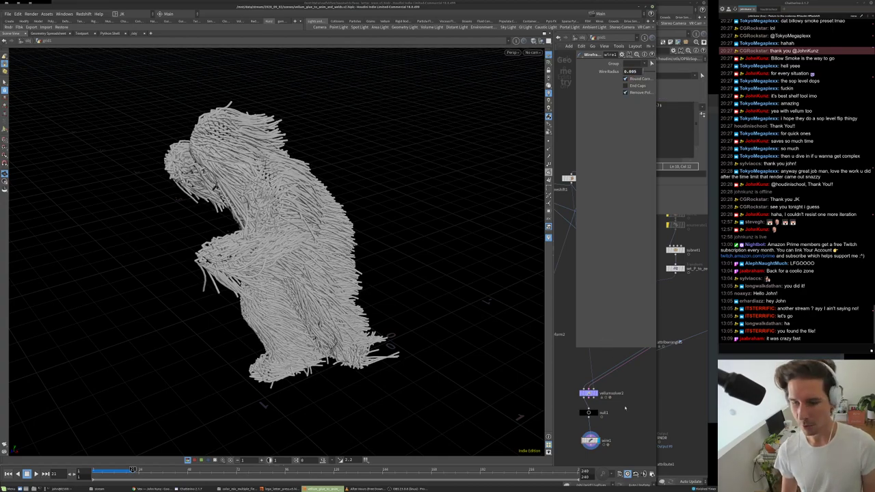
# - Orbit the creature to a side profile and step the animation back a few frames
pyautogui.scroll(-1, 625, 408)
pyautogui.moveTo(345, 220); pyautogui.dragTo(431, 220)
pyautogui.moveTo(363, 253); pyautogui.dragTo(426, 198)
pyautogui.scroll(-3, 400, 240)
pyautogui.scroll(3, 401, 240)
pyautogui.moveTo(114, 470); pyautogui.dragTo(101, 471)
pyautogui.moveTo(248, 234); pyautogui.dragTo(287, 219)
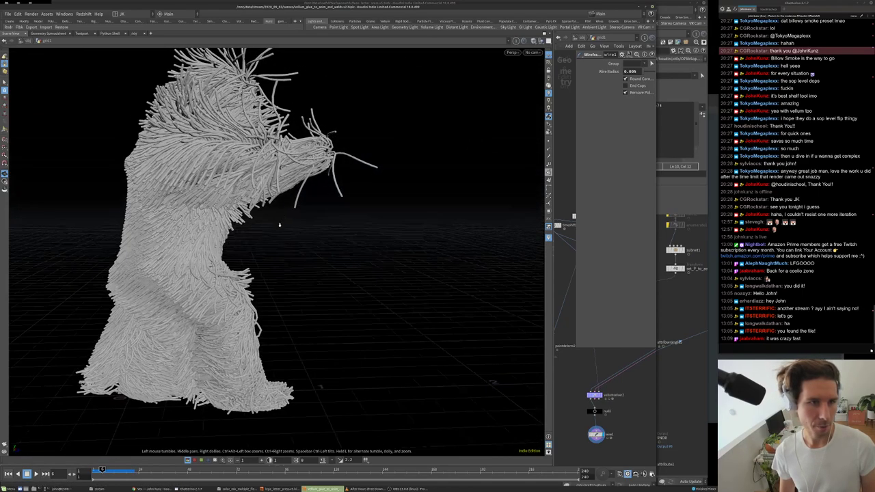
pyautogui.scroll(-3, 288, 219)
pyautogui.scroll(2, 260, 143)
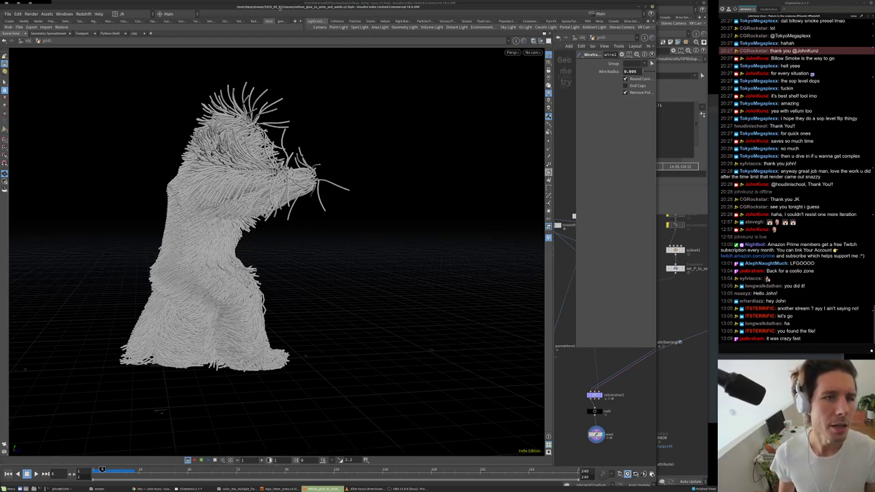
# - Orbit to a three-quarter view of the creature and select the hairgen3 node
pyautogui.moveTo(246, 188); pyautogui.dragTo(315, 150)
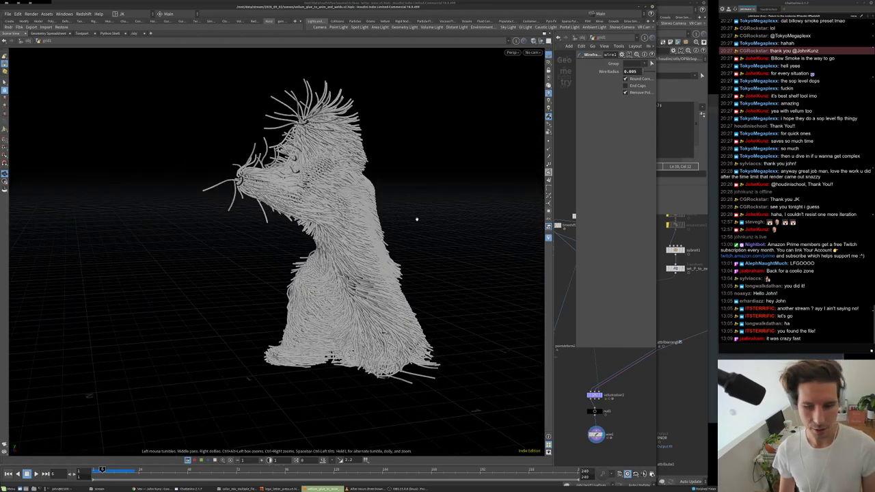
pyautogui.moveTo(386, 309); pyautogui.dragTo(478, 242)
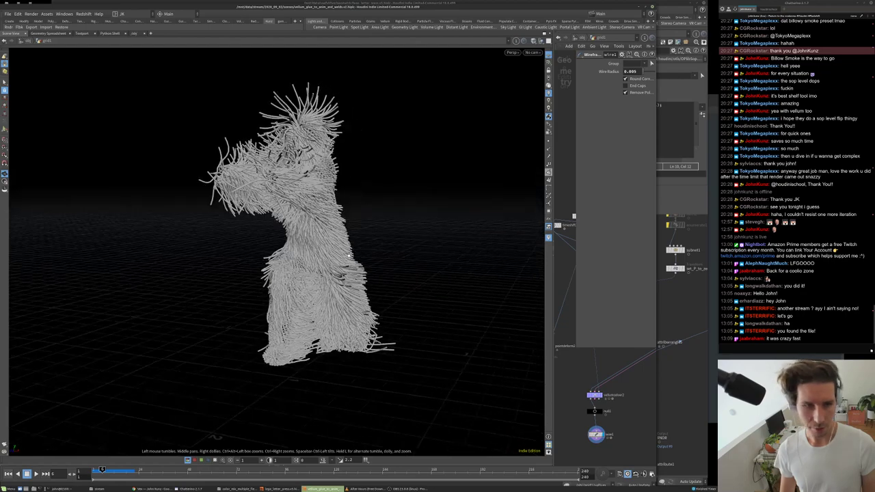
pyautogui.scroll(-4, 617, 436)
pyautogui.scroll(3, 616, 436)
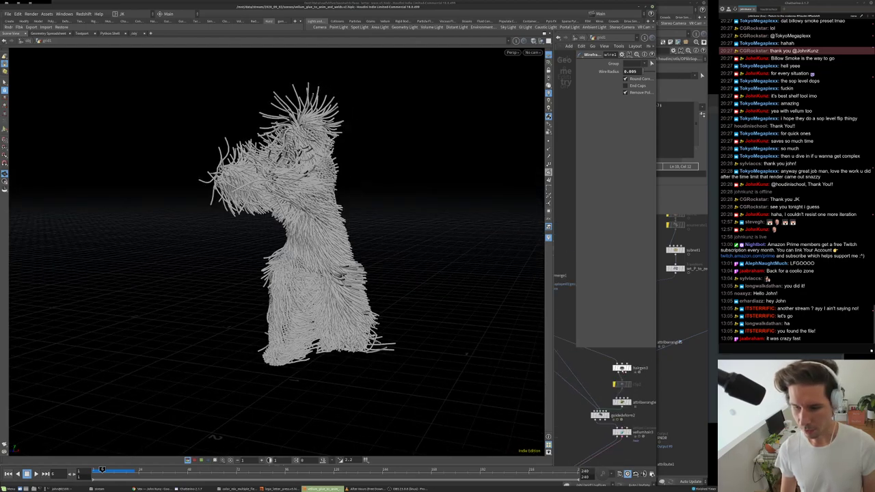
pyautogui.click(622, 369)
pyautogui.moveTo(466, 354); pyautogui.dragTo(281, 194)
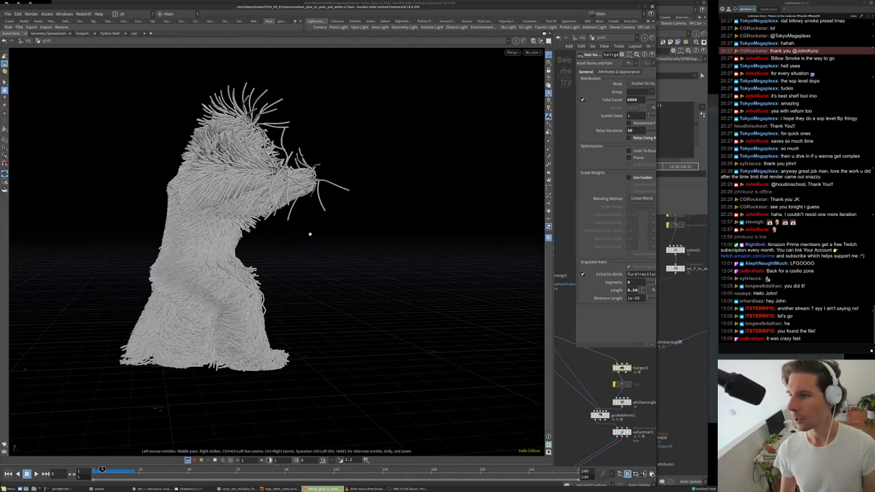
# - Save the scene as a new file with its version changed from v2 to v3
pyautogui.click(7, 13)
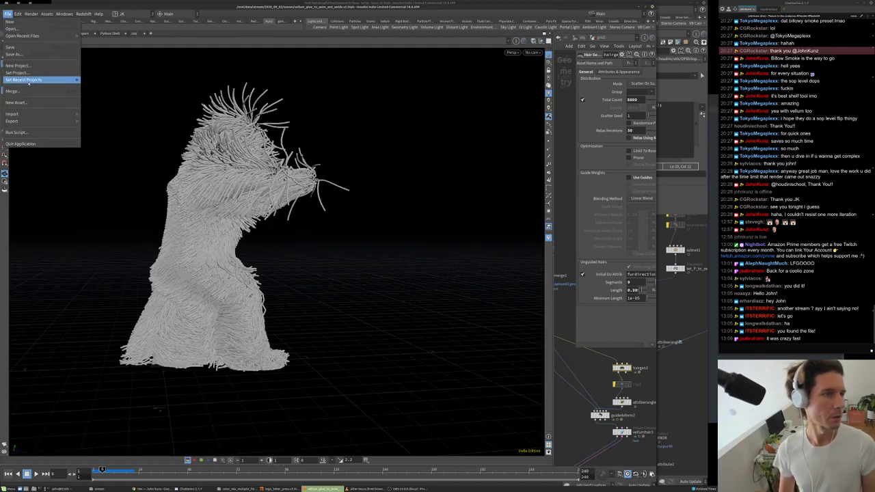
pyautogui.click(27, 56)
pyautogui.click(121, 153)
pyautogui.moveTo(120, 154); pyautogui.dragTo(124, 153)
pyautogui.write('3')
pyautogui.click(200, 161)
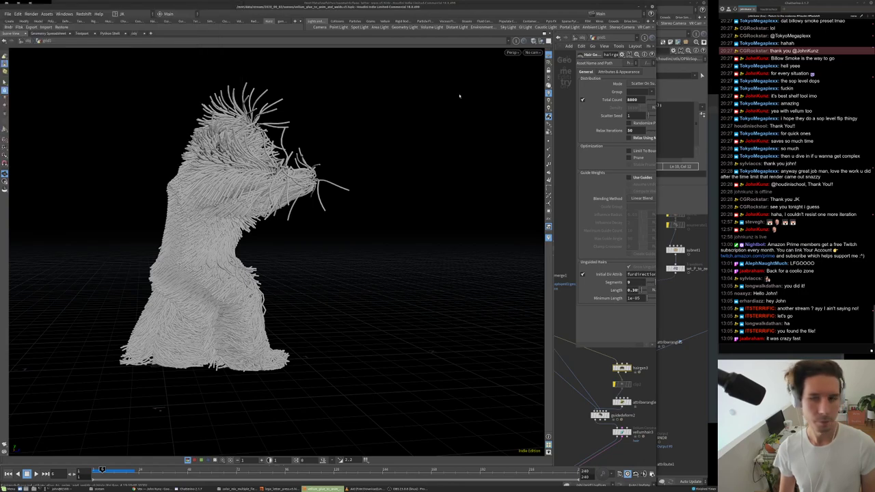
# - Launch a new Houdini FX session from a fresh terminal with the houdinifx command
pyautogui.hotkey('ctrl', 'alt', 't')
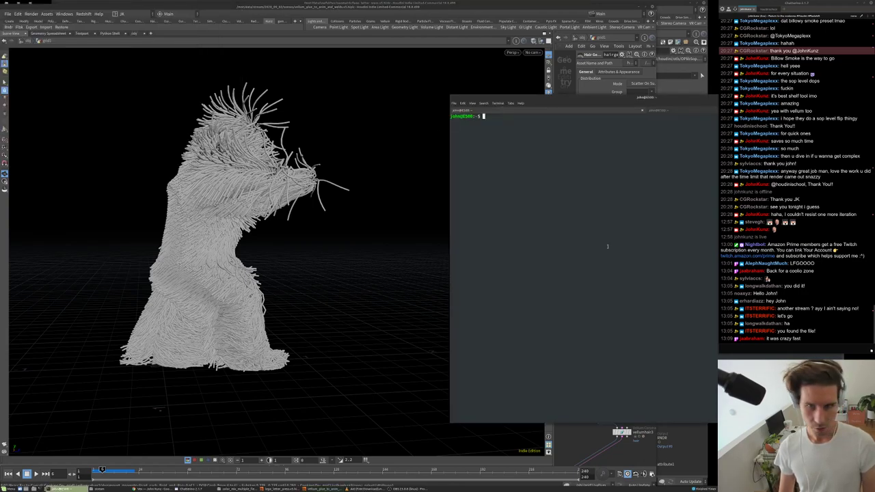
pyautogui.press('Return')
pyautogui.press('Return')
pyautogui.write('killall hbatch-bin')
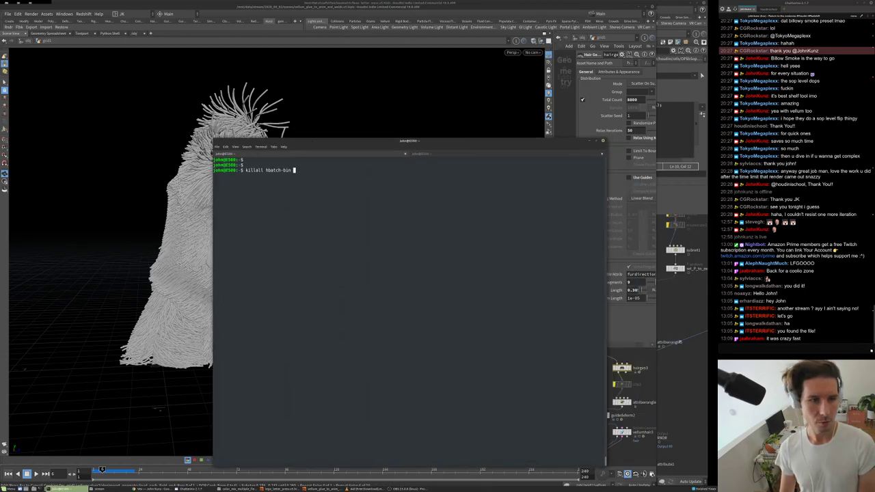
pyautogui.hotkey('ctrl', 'u')
pyautogui.write('houdinifx')
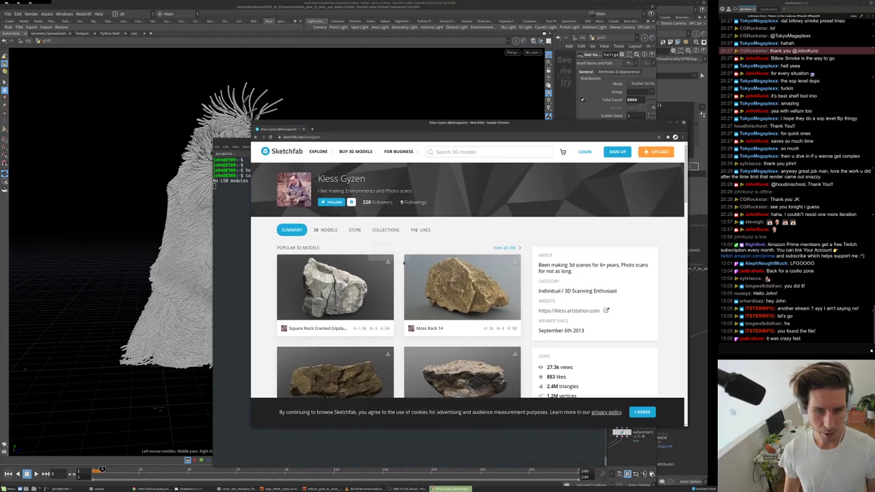
pyautogui.scroll(-5, 403, 264)
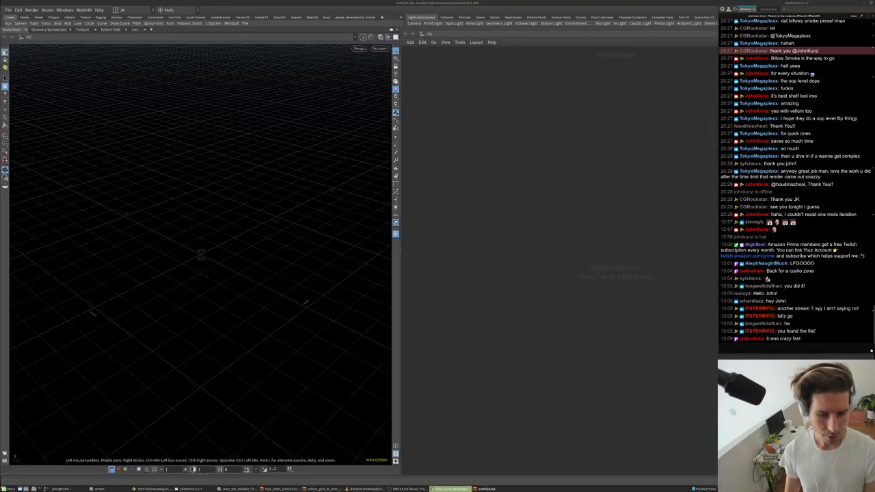
# - Resize the new Houdini window to stretch across the left side of the screen
pyautogui.moveTo(656, 3); pyautogui.dragTo(618, 25)
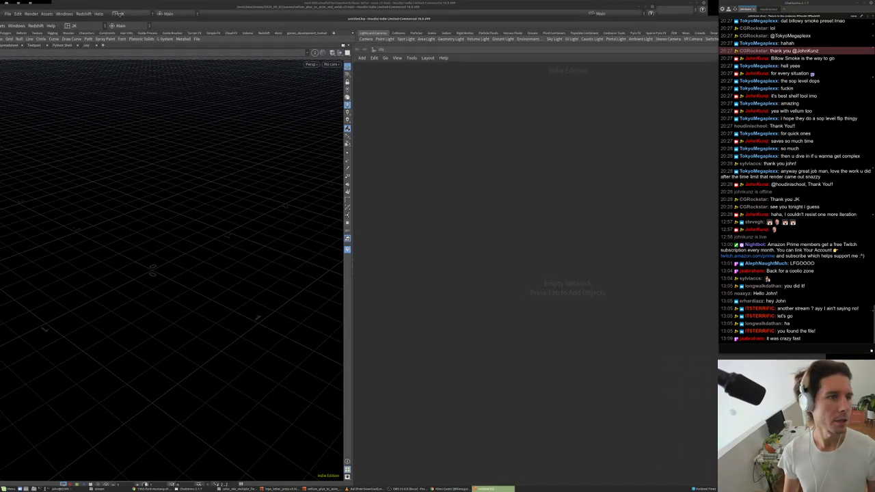
pyautogui.moveTo(354, 20)
pyautogui.mouseDown()
pyautogui.moveTo(313, 39)
pyautogui.moveTo(335, 5)
pyautogui.moveTo(350, 4)
pyautogui.mouseUp()
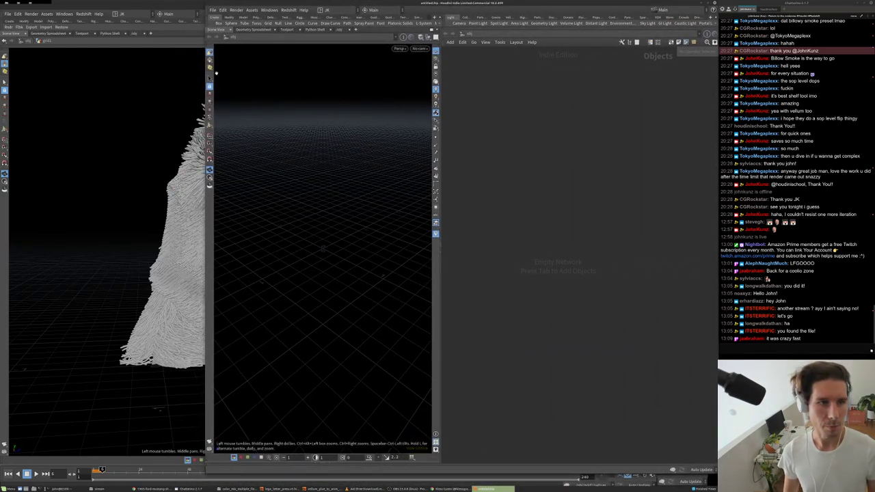
pyautogui.moveTo(205, 78); pyautogui.dragTo(2, 79)
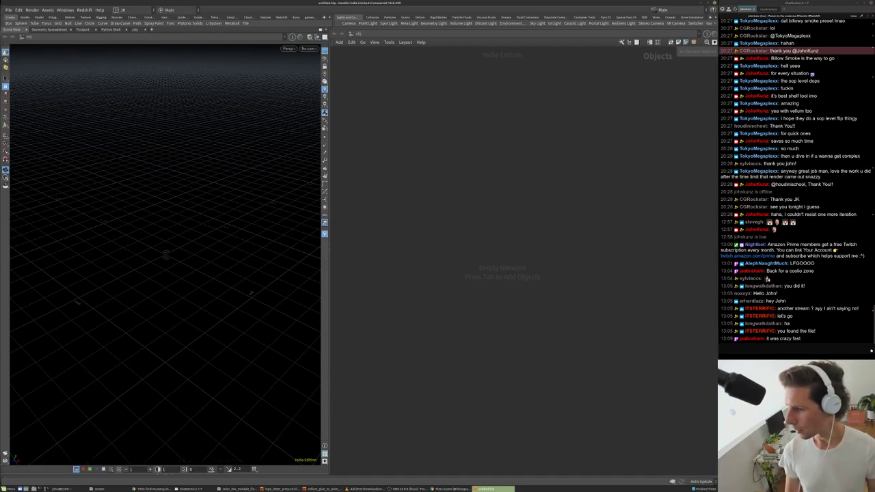
pyautogui.hotkey('alt', 'Tab')
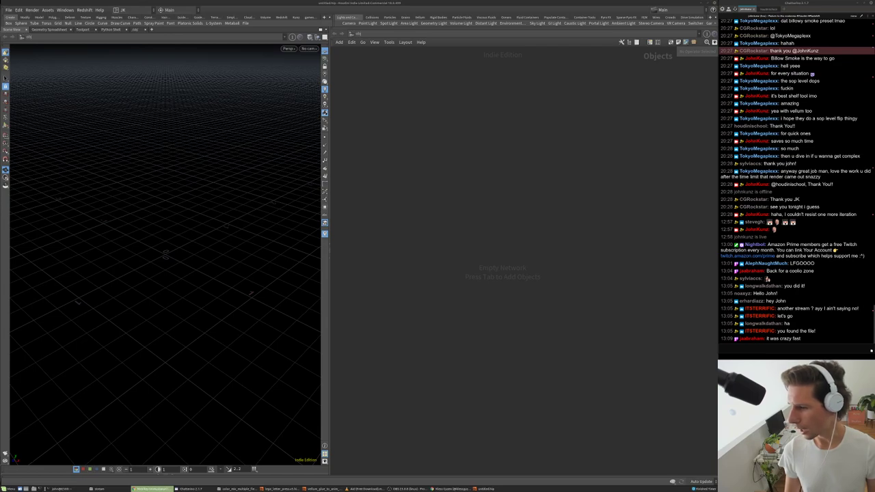
pyautogui.hotkey('alt', 'Tab')
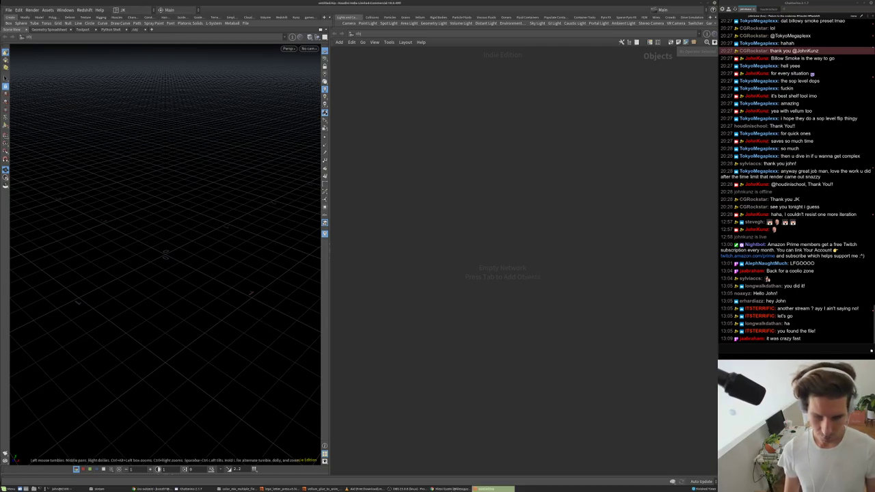
pyautogui.hotkey('alt', 'Tab')
# - Paste the rock artist's Sketchfab profile link into the chat and send it
pyautogui.moveTo(383, 127); pyautogui.dragTo(383, 113)
pyautogui.moveTo(356, 137)
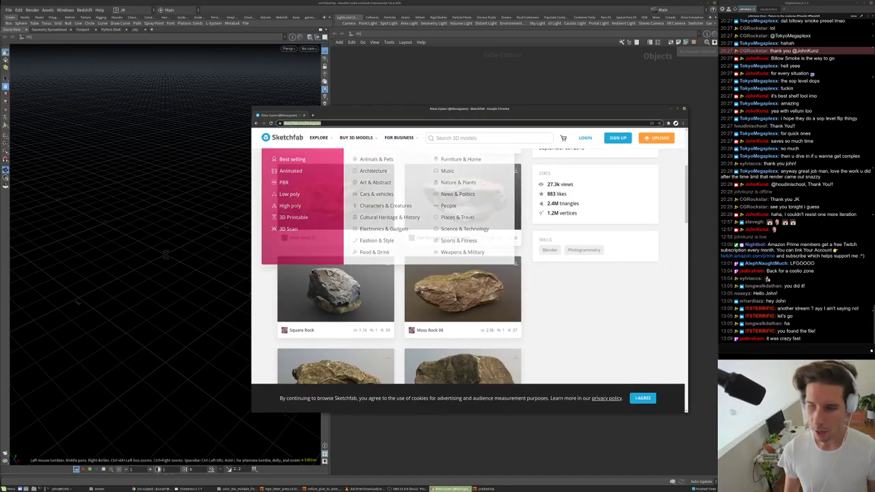
pyautogui.click(771, 349)
pyautogui.write('https://sketchfab.com/klessgyzen')
pyautogui.press('Return')
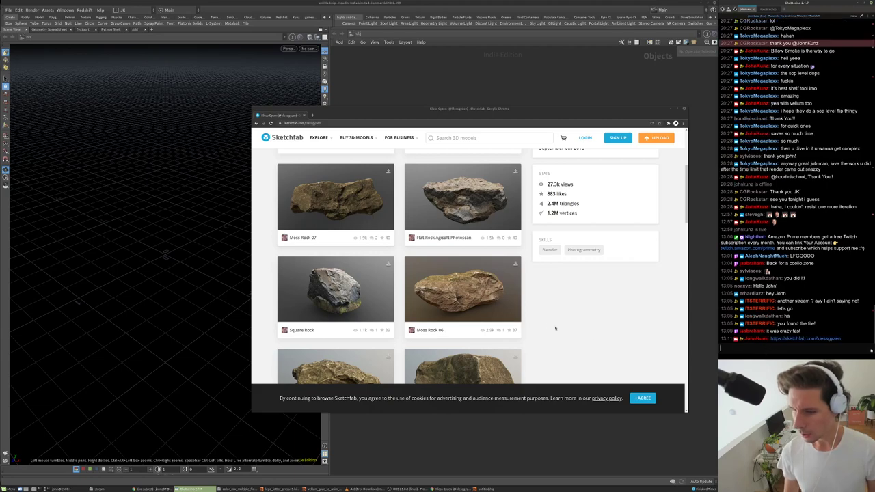
# - Scroll down through the profile's rock models and send 'sources' in the chat
pyautogui.scroll(5, 564, 330)
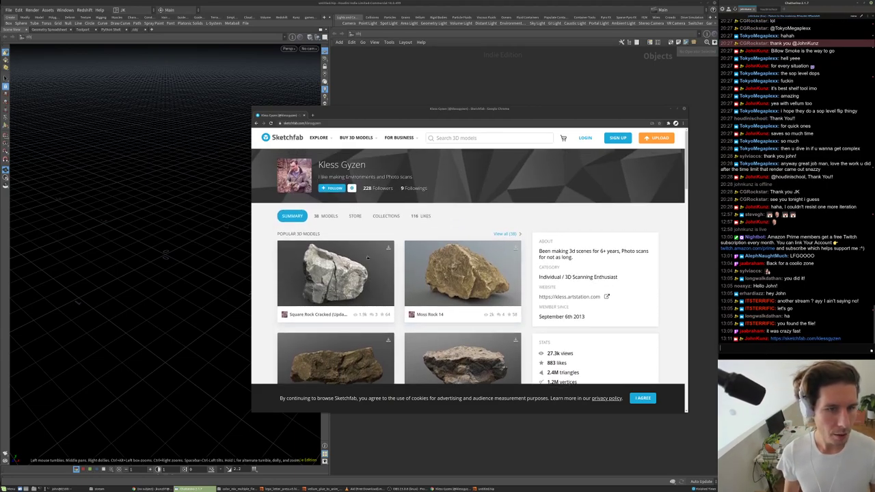
pyautogui.scroll(-1, 400, 236)
pyautogui.scroll(-1, 401, 239)
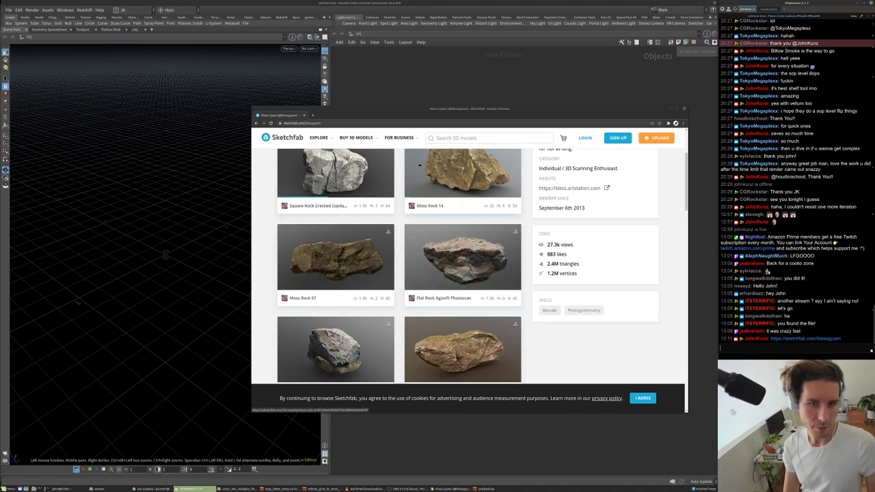
pyautogui.scroll(-5, 419, 165)
pyautogui.scroll(-5, 414, 269)
pyautogui.scroll(-3, 415, 269)
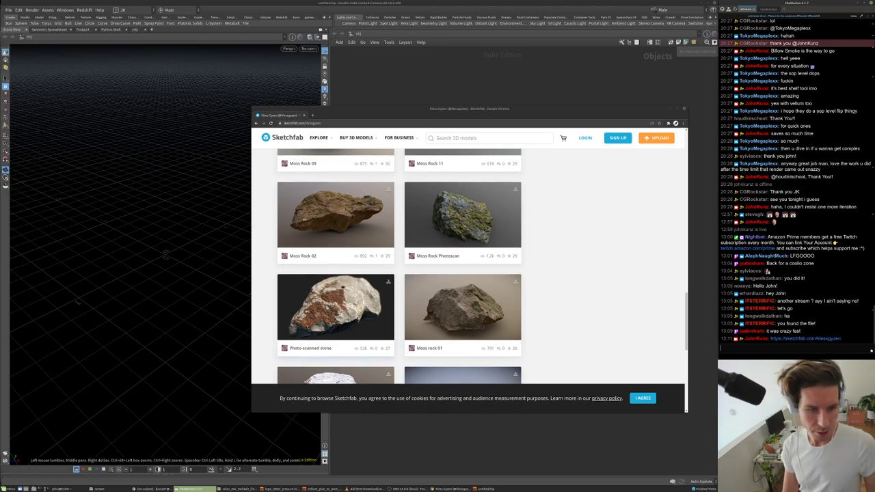
pyautogui.scroll(-4, 345, 280)
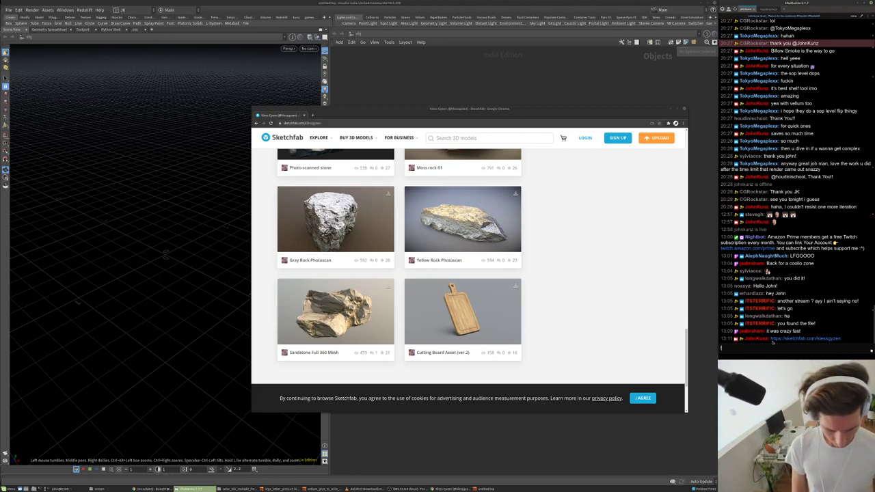
pyautogui.write('sources')
pyautogui.press('Return')
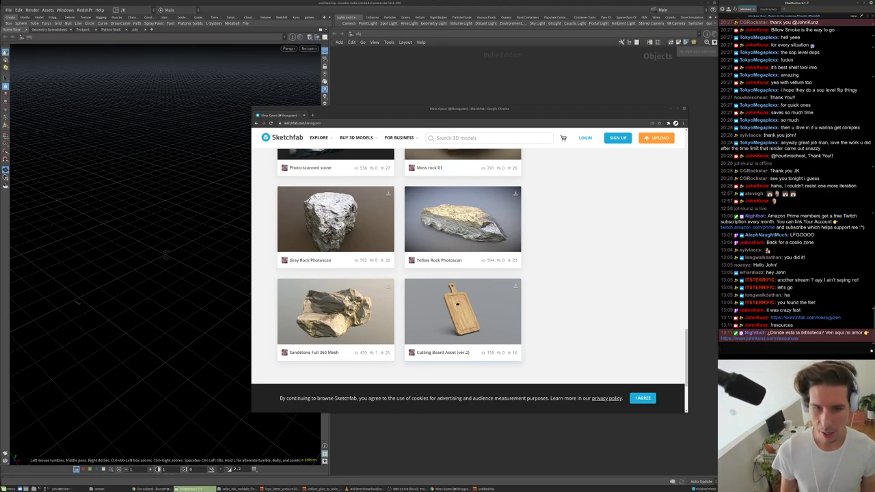
# - Scroll back up and down the model grid until Moss Rock 13 is visible
pyautogui.scroll(1, 449, 204)
pyautogui.scroll(4, 451, 209)
pyautogui.scroll(2, 454, 219)
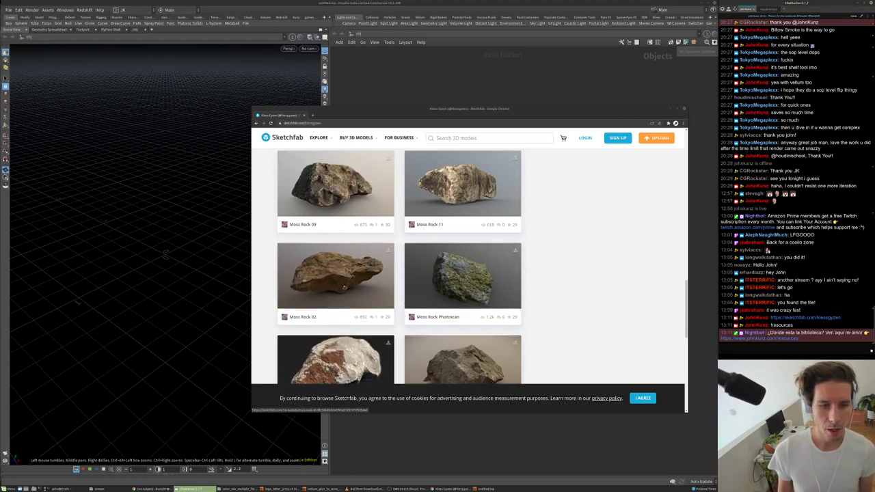
pyautogui.scroll(3, 455, 219)
pyautogui.scroll(4, 477, 265)
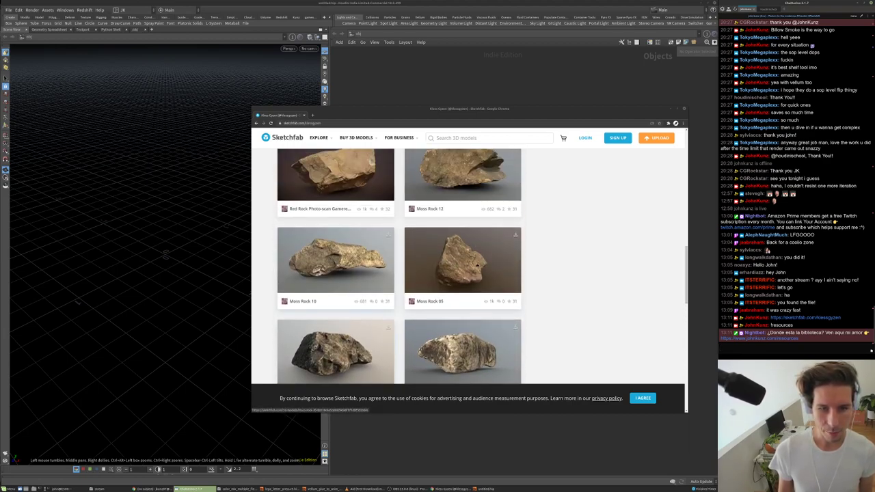
pyautogui.scroll(4, 476, 265)
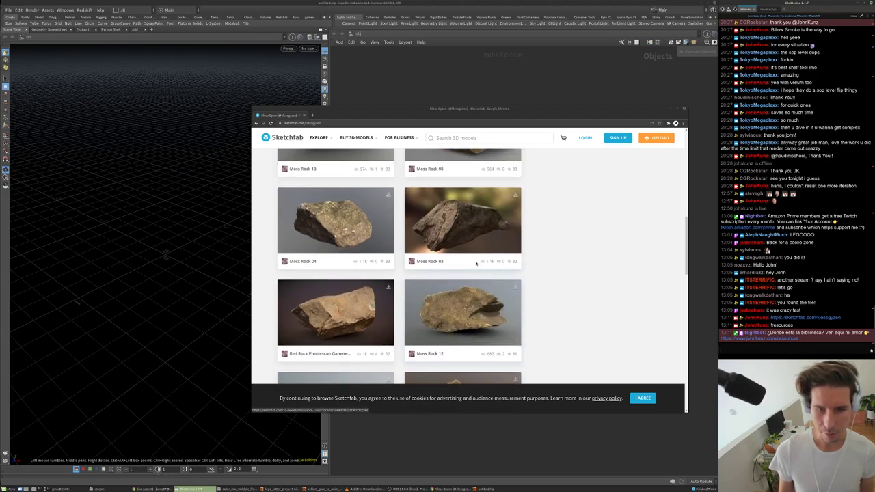
pyautogui.scroll(4, 480, 259)
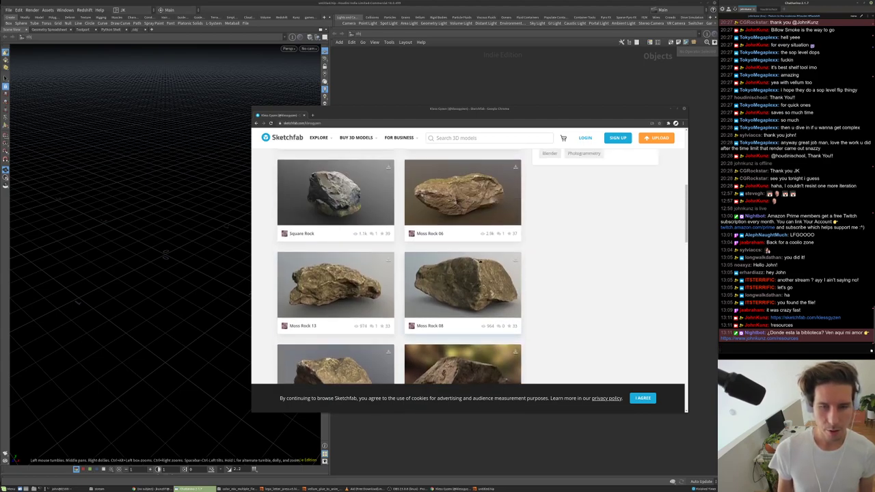
pyautogui.scroll(1, 480, 262)
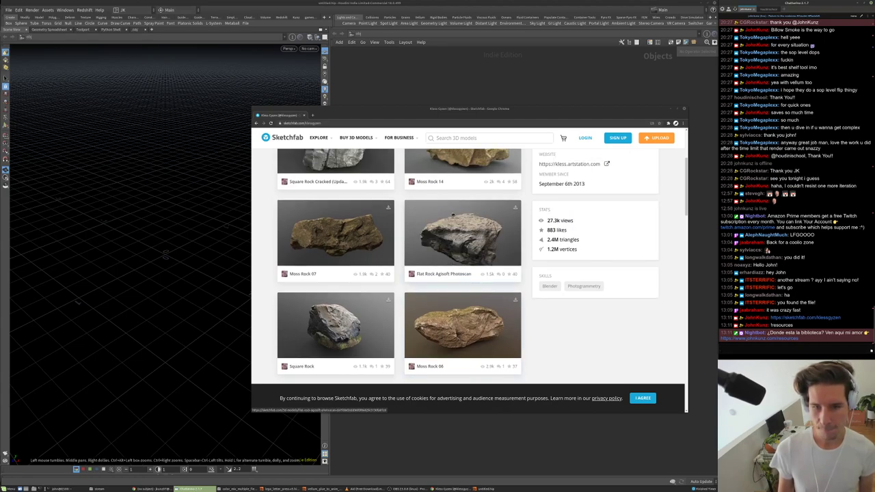
pyautogui.scroll(3, 472, 254)
pyautogui.scroll(1, 472, 264)
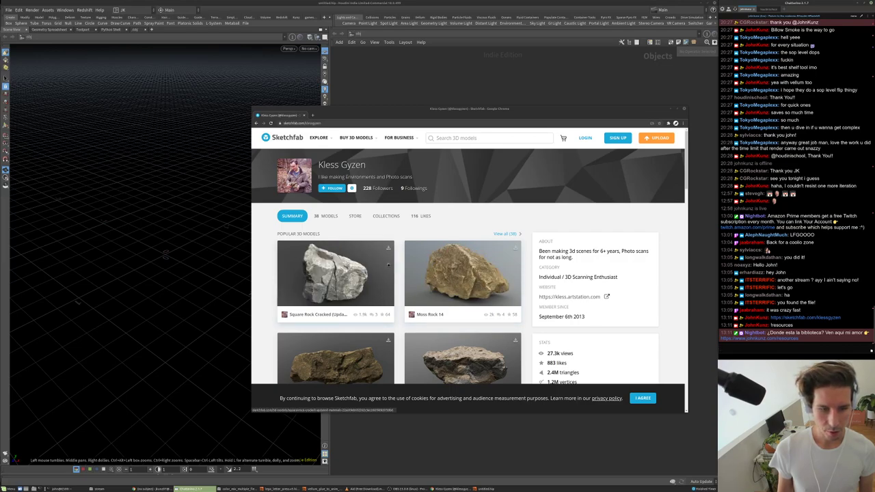
pyautogui.scroll(-2, 361, 280)
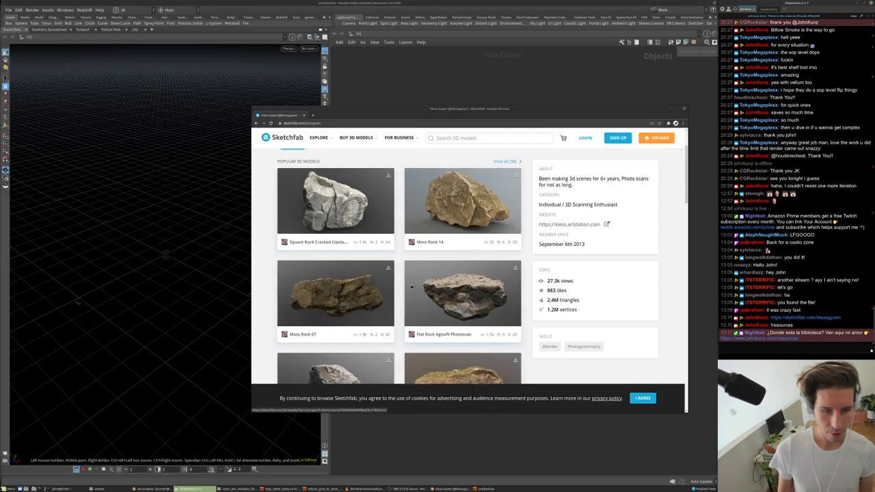
pyautogui.scroll(-2, 293, 292)
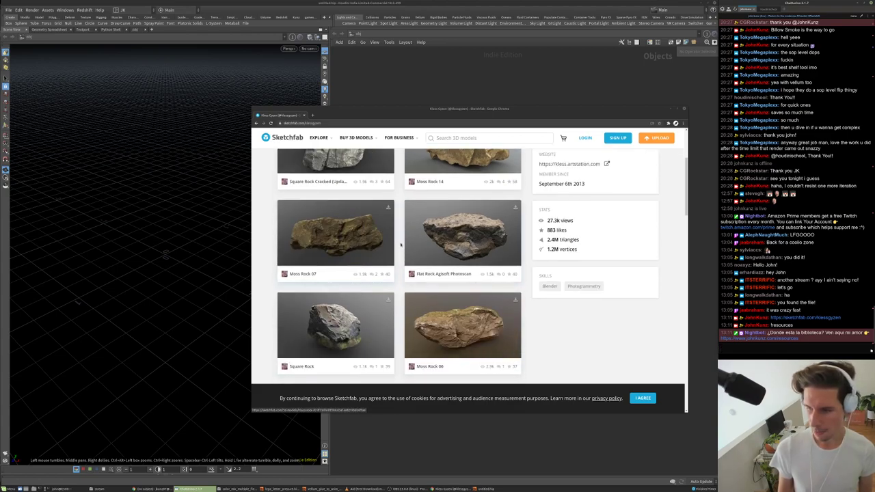
pyautogui.scroll(-1, 393, 250)
pyautogui.scroll(-3, 393, 250)
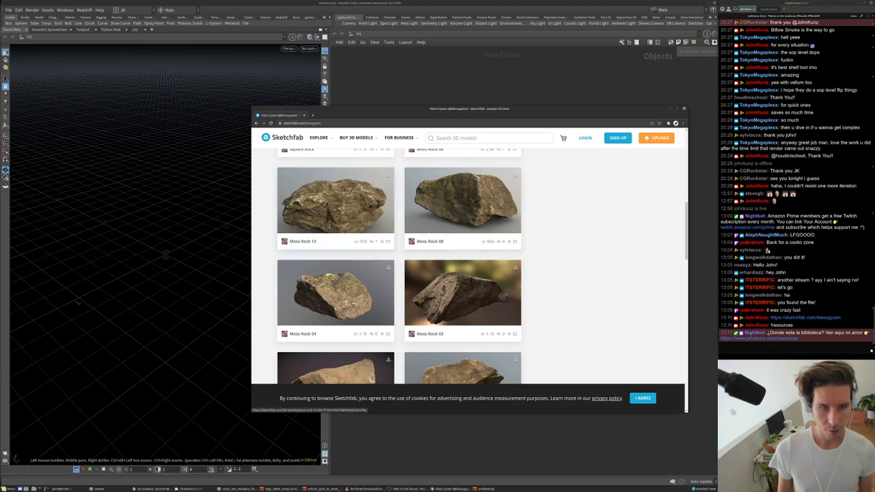
# - Open the Moss Rock 13 page, sign in, and start its original-format (obj) download
pyautogui.click(335, 202)
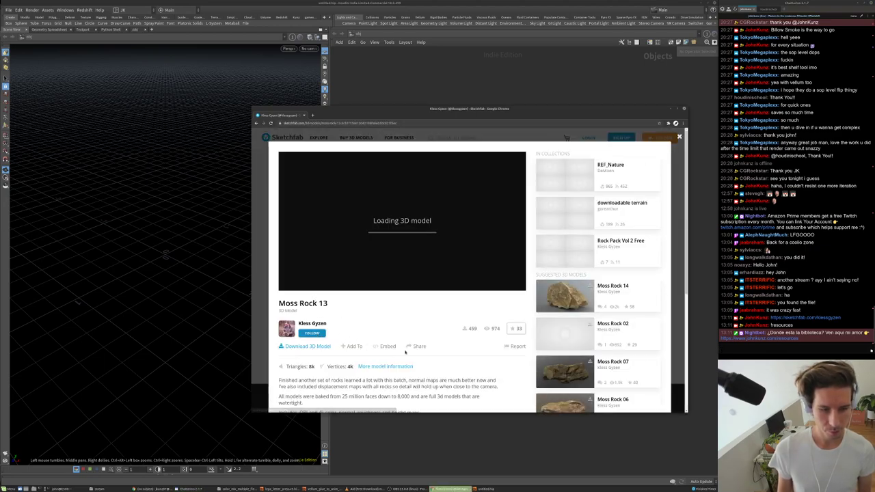
pyautogui.click(302, 346)
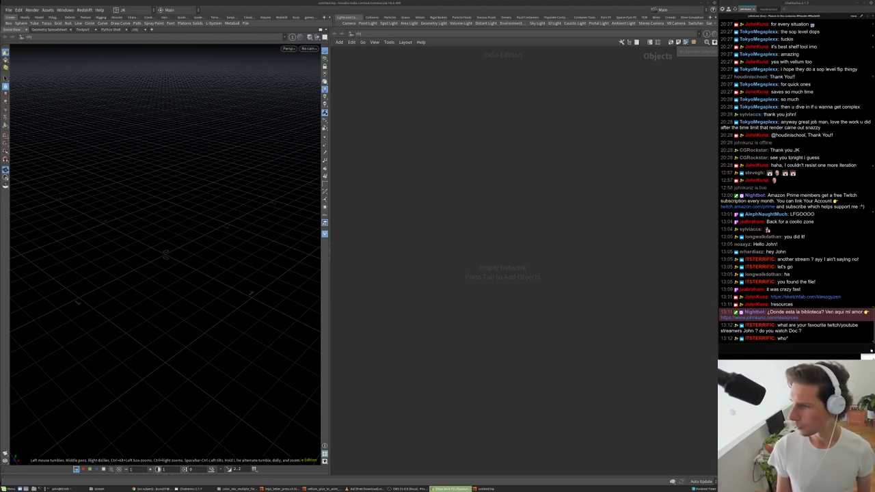
pyautogui.hotkey('alt', 'Tab')
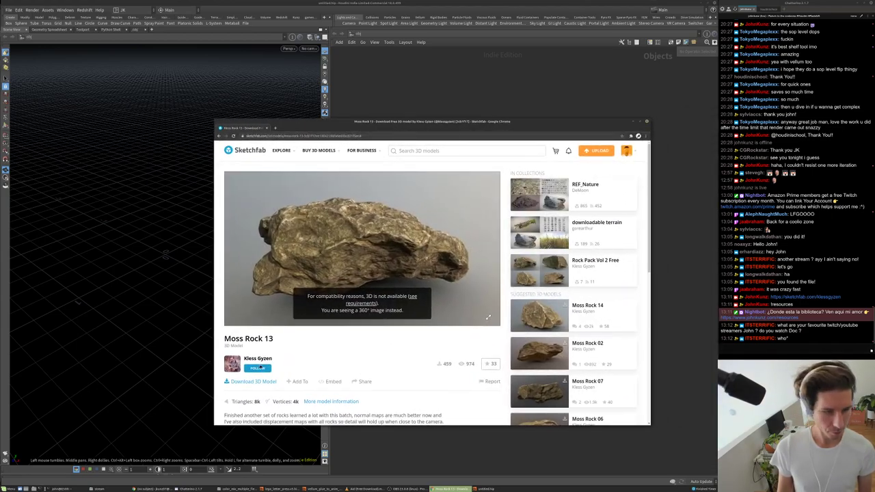
pyautogui.click(236, 381)
pyautogui.click(527, 286)
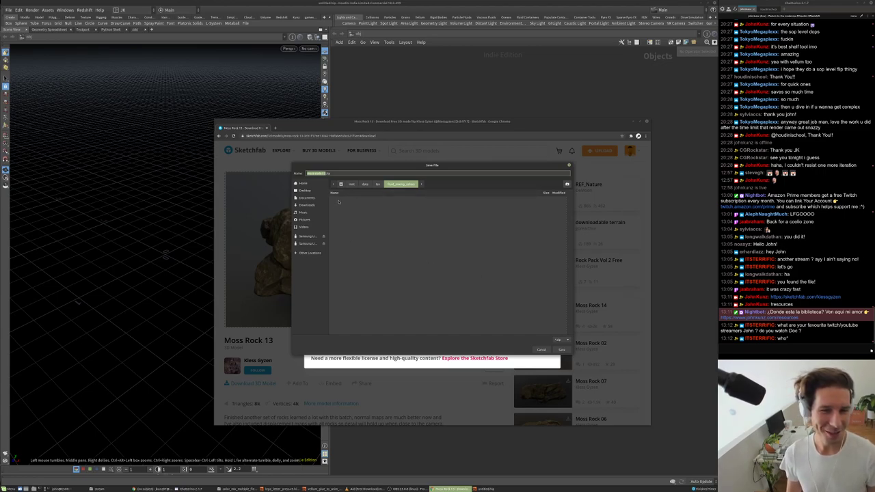
# - Pick Downloads in the Save File sidebar as the destination folder
pyautogui.click(307, 206)
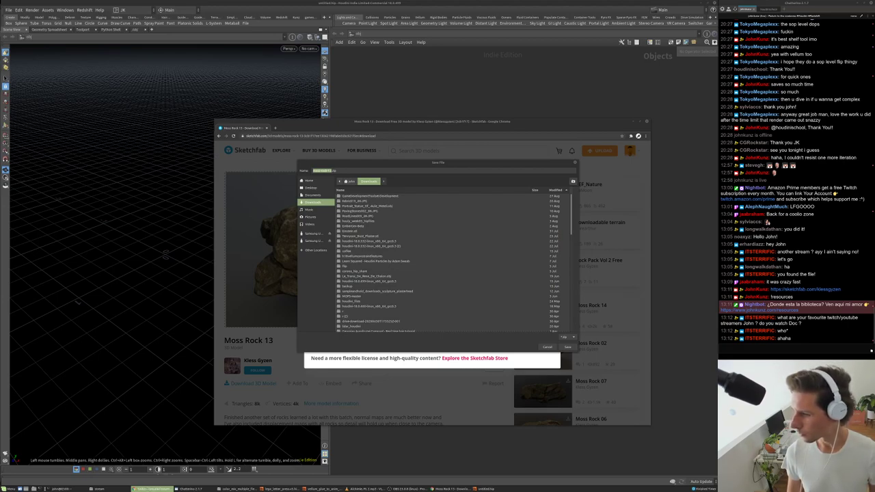
# - Paste and send two streamers' channel links in the chat
pyautogui.click(721, 348)
pyautogui.write('https://www.twitch.tv/laracks')
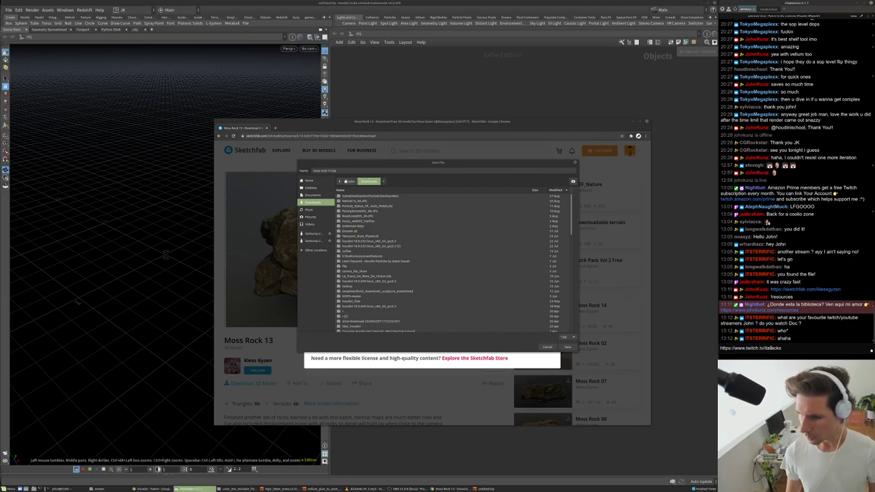
pyautogui.press('Return')
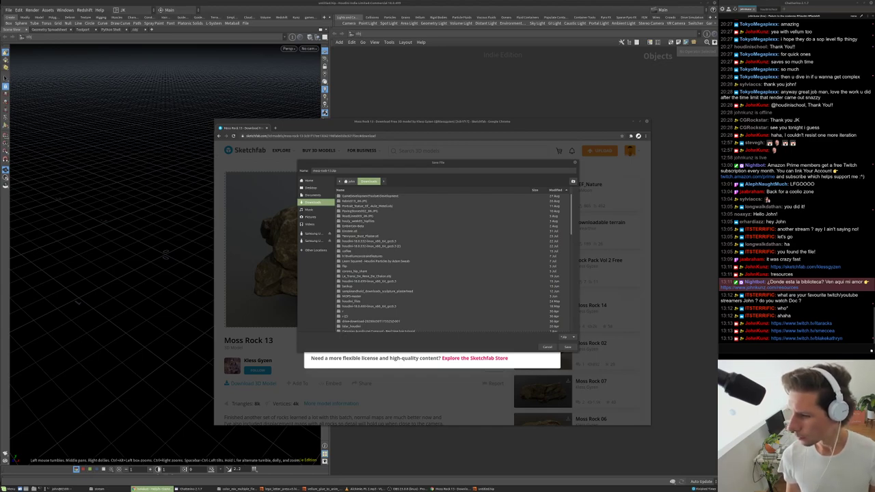
pyautogui.click(796, 349)
pyautogui.write('https://www.twitch.tv/arvidurs')
pyautogui.press('Return')
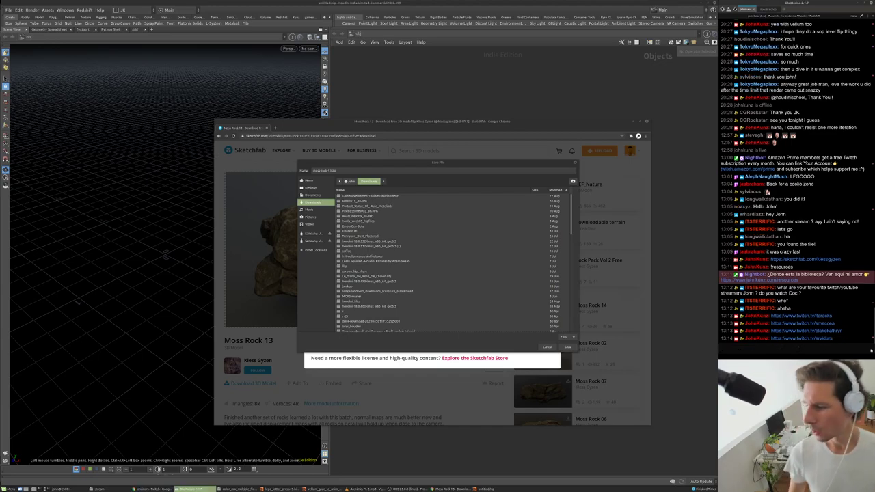
pyautogui.hotkey('alt', 'Tab')
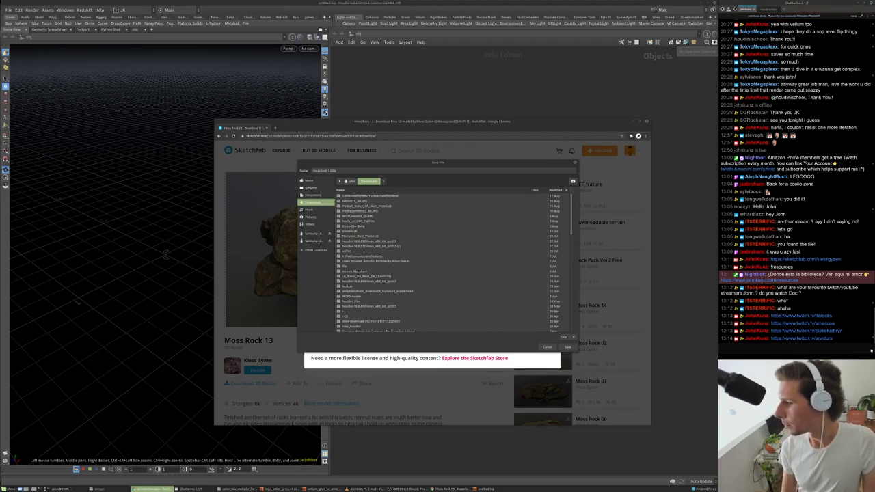
pyautogui.hotkey('alt', 'Tab')
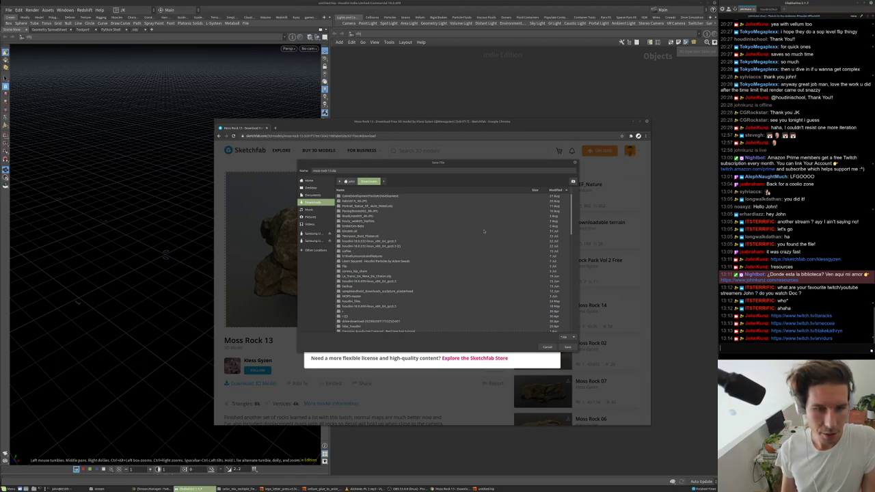
# - Move the save window aside and save the Moss Rock 13 zip into Downloads
pyautogui.moveTo(470, 165); pyautogui.dragTo(538, 114)
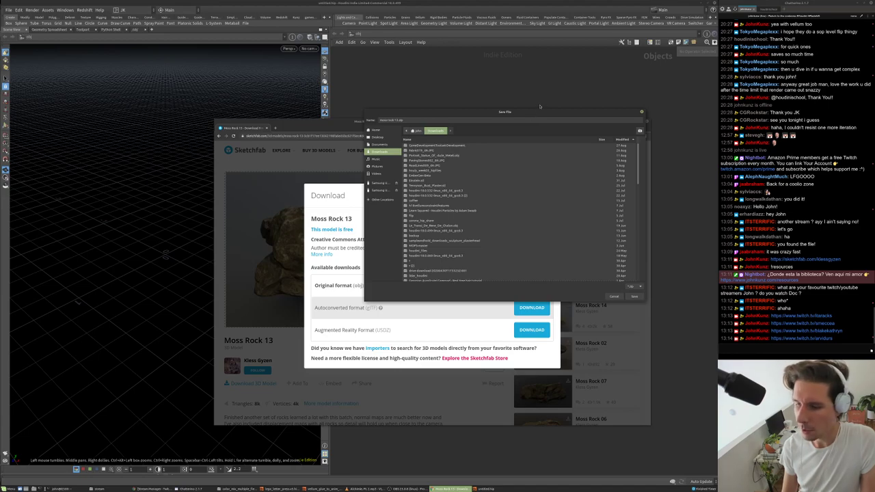
pyautogui.moveTo(539, 107); pyautogui.dragTo(561, 93)
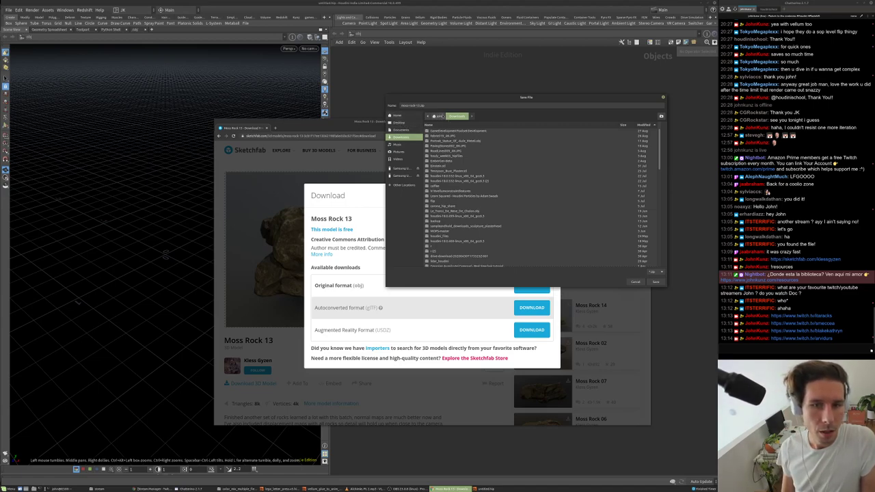
pyautogui.click(655, 282)
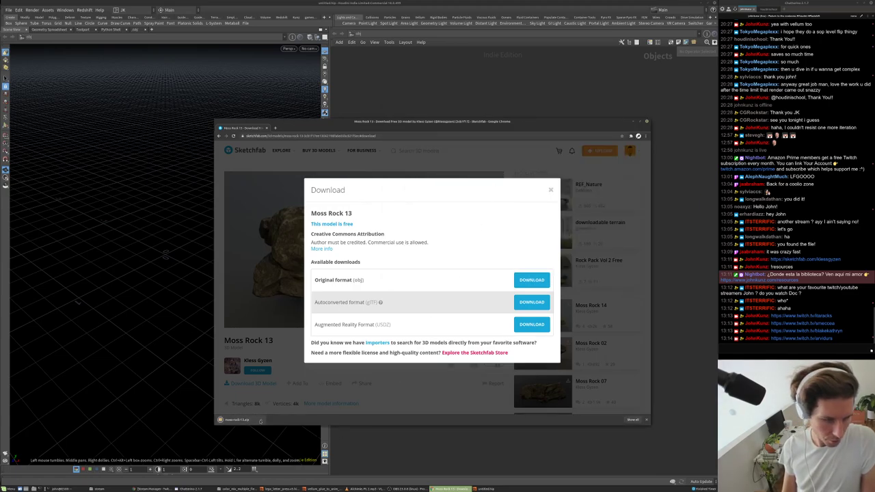
pyautogui.click(261, 419)
pyautogui.click(275, 441)
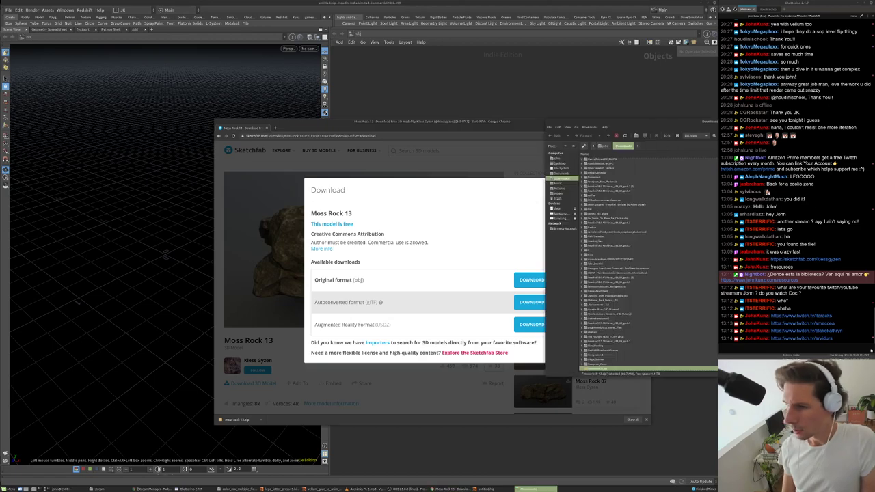
pyautogui.hotkey('ctrl', 'w')
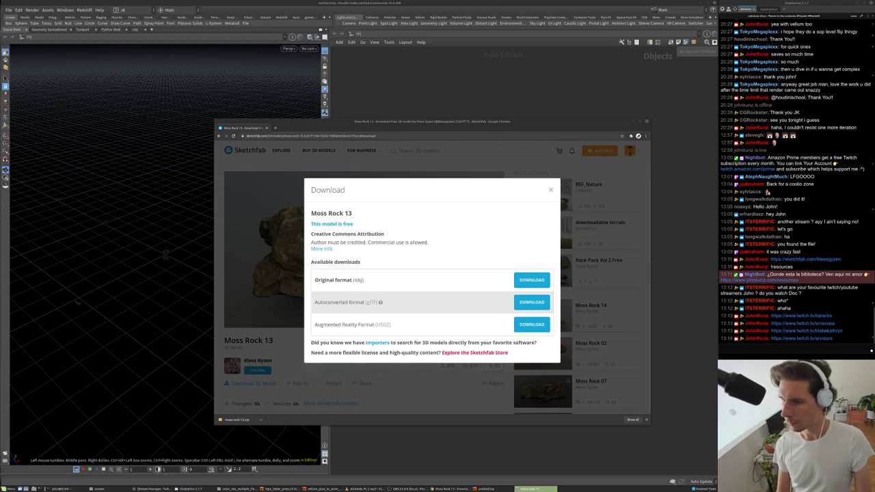
# - Copy the full path of moss rock 13.obj from the terminal
pyautogui.click(60, 489)
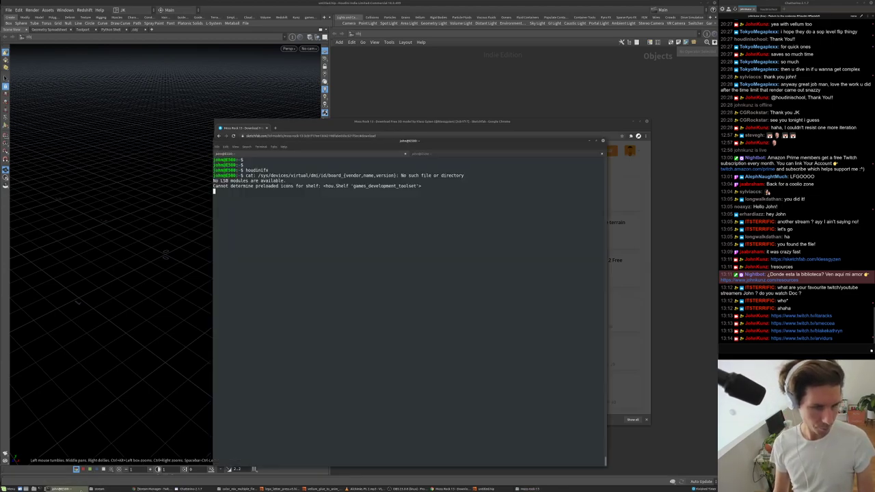
pyautogui.moveTo(60, 487)
pyautogui.mouseDown()
pyautogui.moveTo(225, 383)
pyautogui.moveTo(369, 273)
pyautogui.mouseUp()
pyautogui.moveTo(418, 191); pyautogui.dragTo(215, 191)
pyautogui.rightClick(218, 192)
pyautogui.click(233, 215)
# - Create a file1 geometry node and load the copied moss rock 13.obj path inside it
pyautogui.click(545, 115)
pyautogui.press('Tab')
pyautogui.write('file')
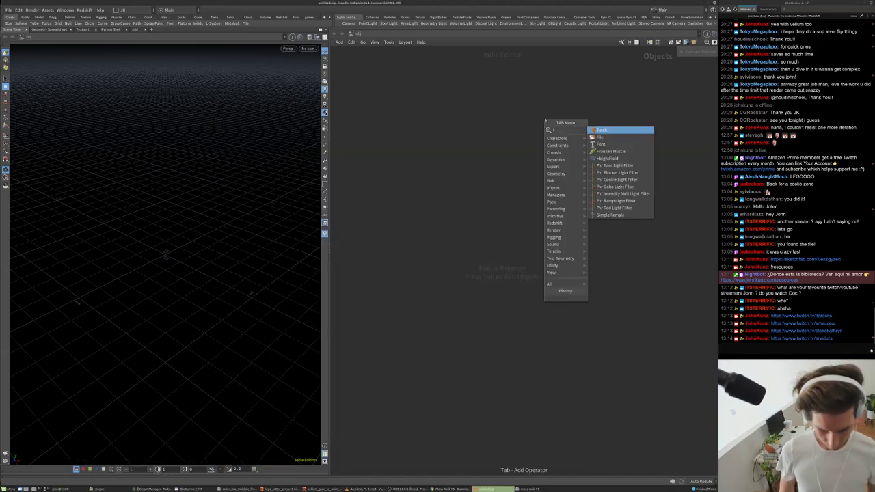
pyautogui.press('Return')
pyautogui.click(545, 120)
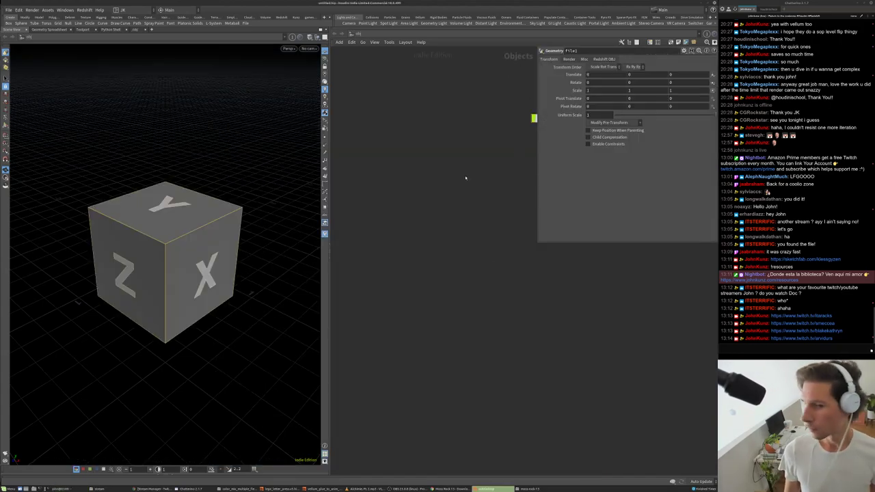
pyautogui.moveTo(465, 180); pyautogui.dragTo(348, 255, button='middle')
pyautogui.doubleClick(416, 191)
pyautogui.hotkey('ctrl', 'v')
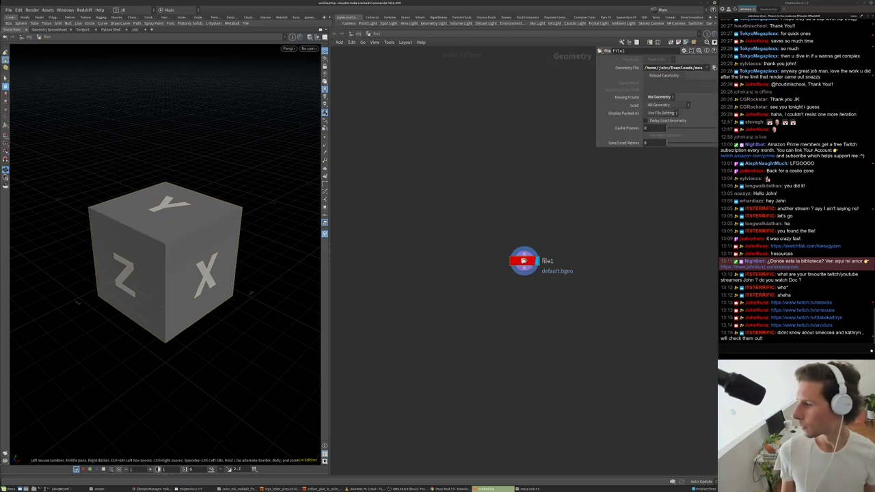
pyautogui.press('Return')
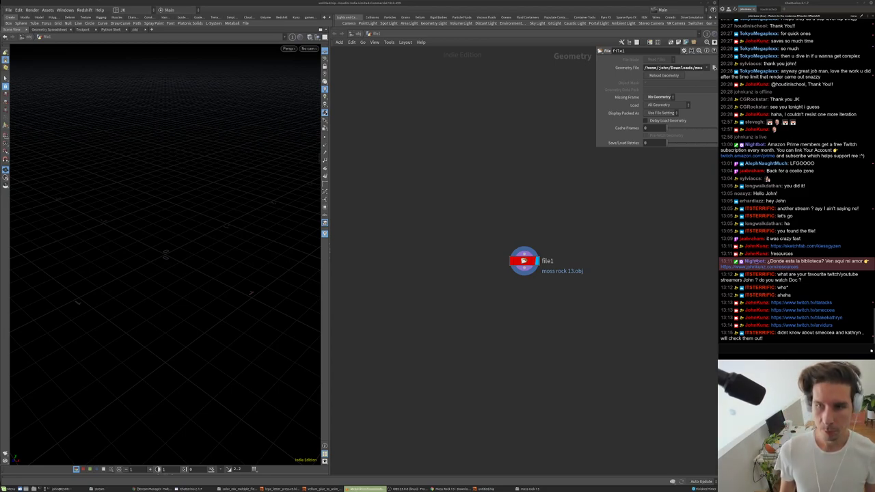
# - Switch the viewport to Smooth Wire Shaded and orbit to inspect the rock
pyautogui.click(632, 244)
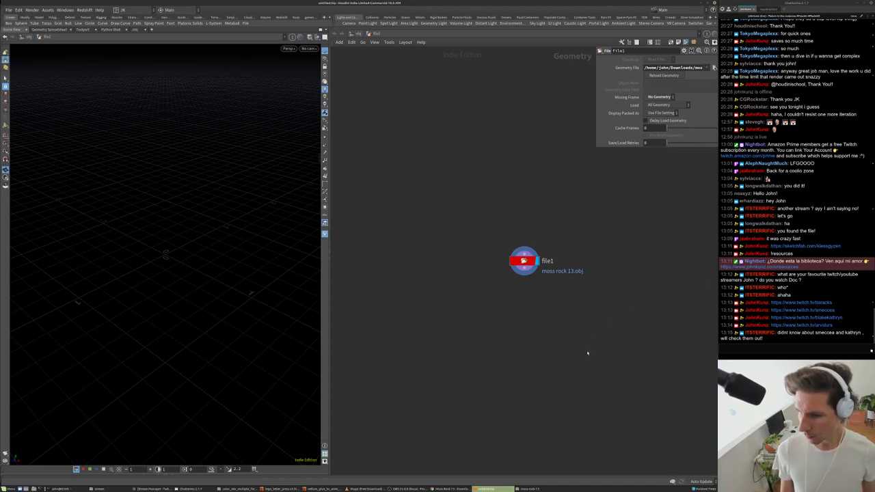
pyautogui.moveTo(629, 320); pyautogui.dragTo(592, 392, button='middle')
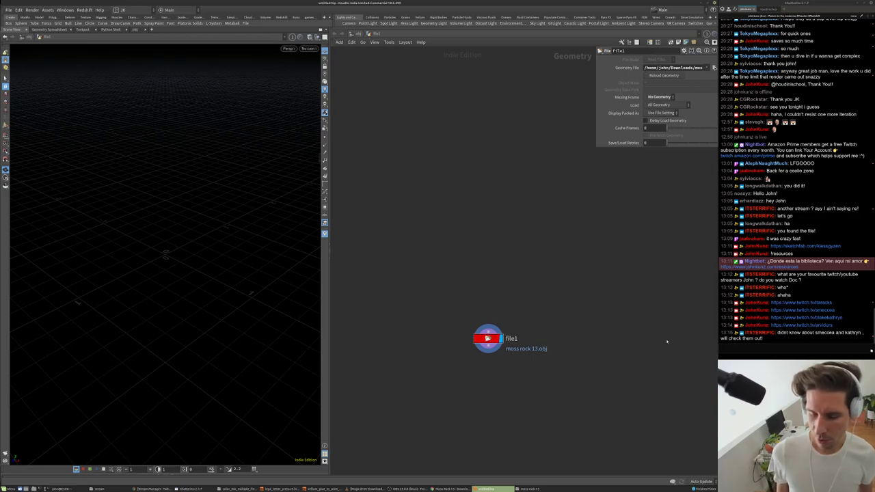
pyautogui.moveTo(654, 346); pyautogui.dragTo(430, 246, button='middle')
pyautogui.scroll(2, 430, 254)
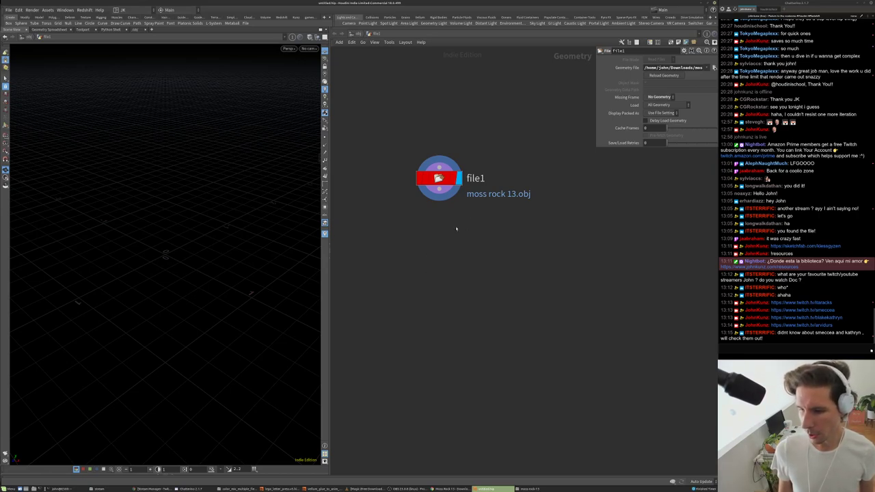
pyautogui.scroll(-3, 455, 246)
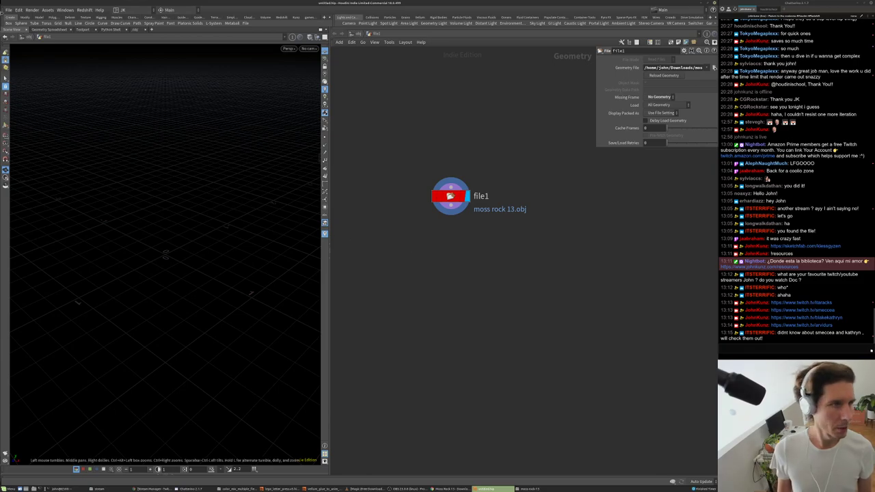
pyautogui.moveTo(177, 208); pyautogui.dragTo(257, 177)
pyautogui.click(325, 53)
pyautogui.click(327, 108)
pyautogui.moveTo(219, 257); pyautogui.dragTo(287, 258)
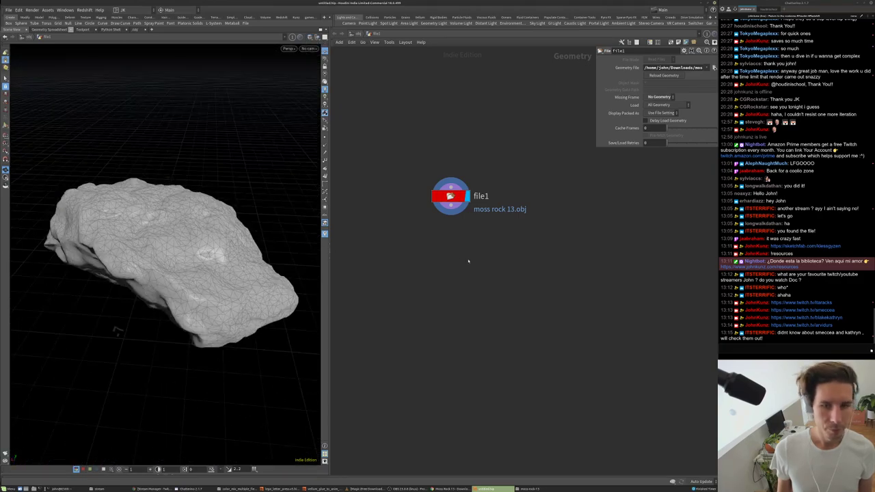
pyautogui.moveTo(498, 265); pyautogui.dragTo(555, 259, button='middle')
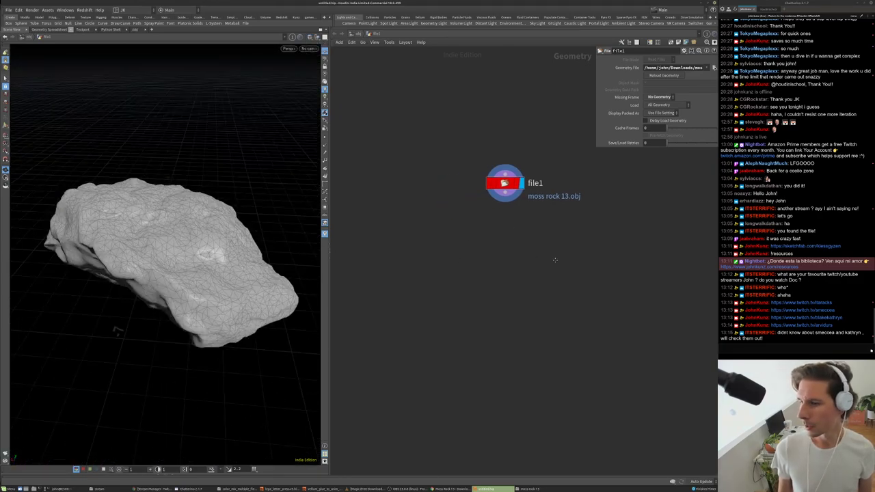
pyautogui.hotkey('alt', 'Tab')
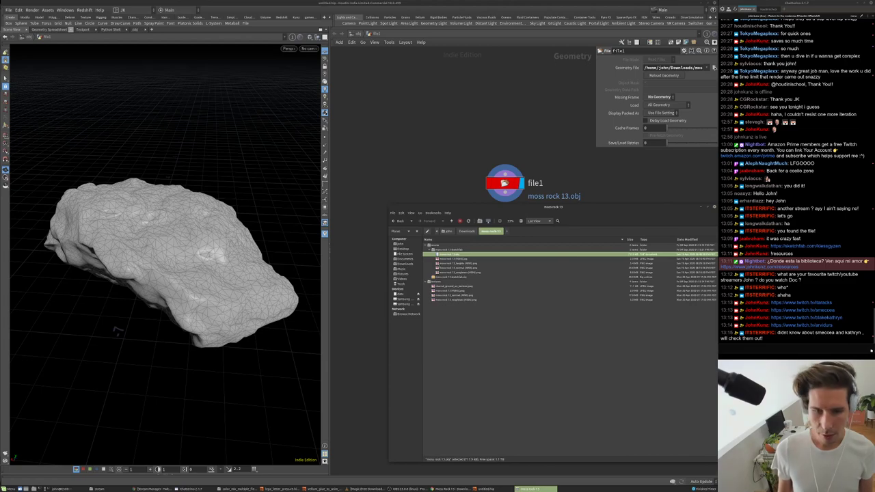
# - Preview the rock's colour texture, normal map and heights image, closing each viewer
pyautogui.rightClick(457, 292)
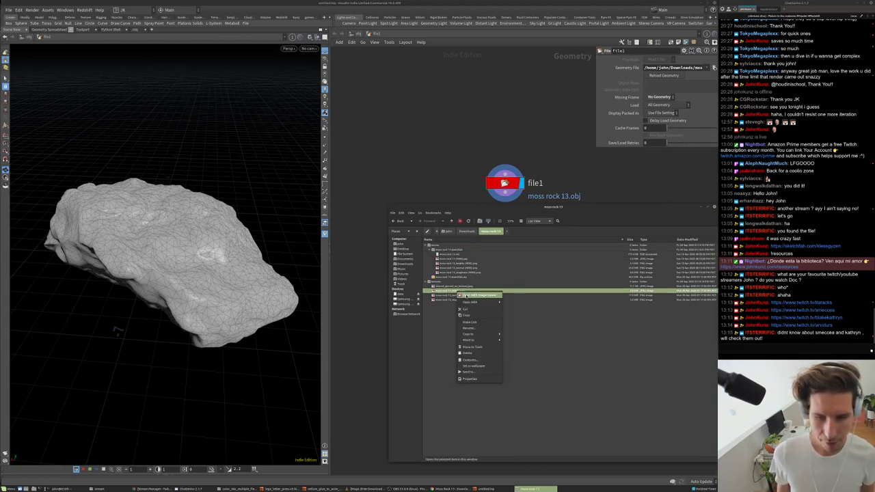
pyautogui.click(467, 296)
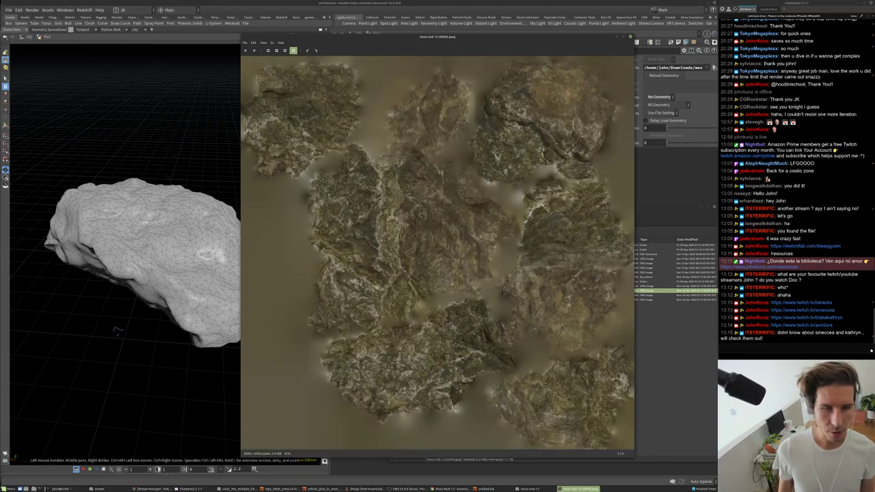
pyautogui.click(630, 38)
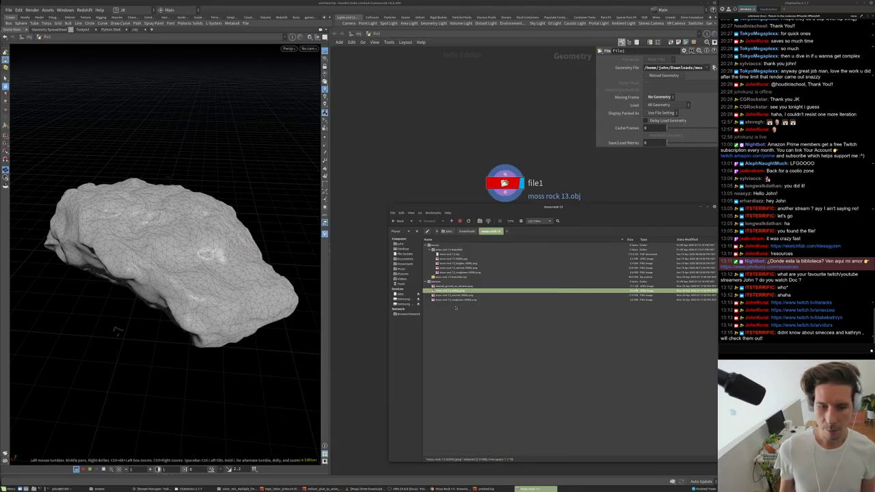
pyautogui.rightClick(459, 297)
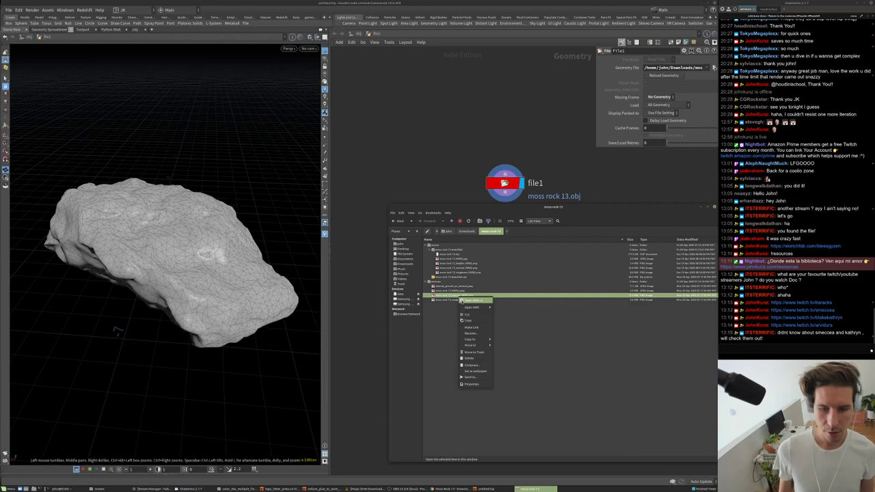
pyautogui.click(472, 300)
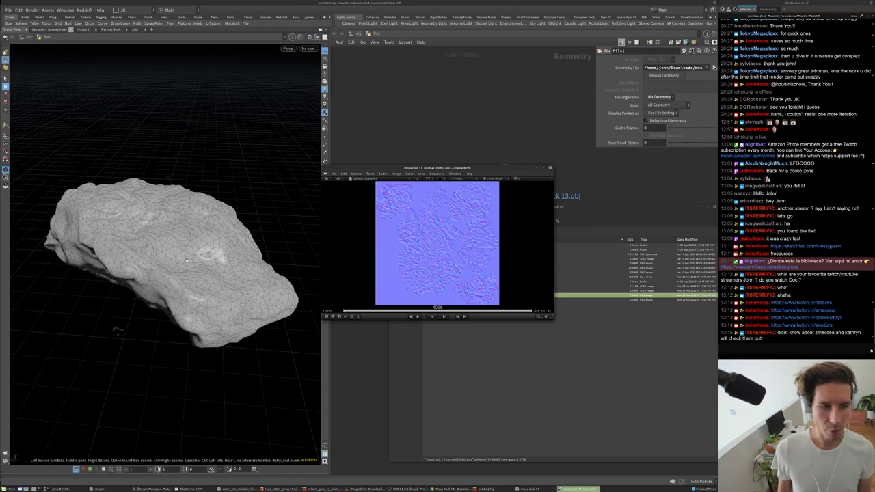
pyautogui.click(550, 167)
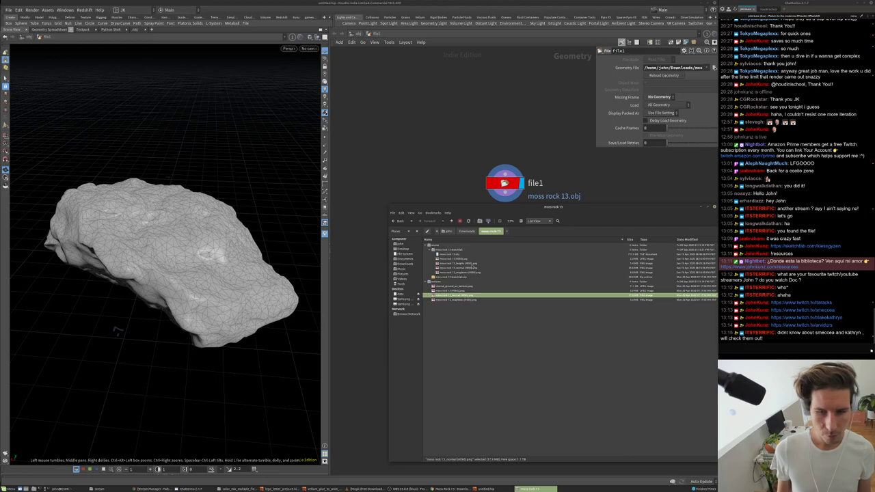
pyautogui.doubleClick(473, 265)
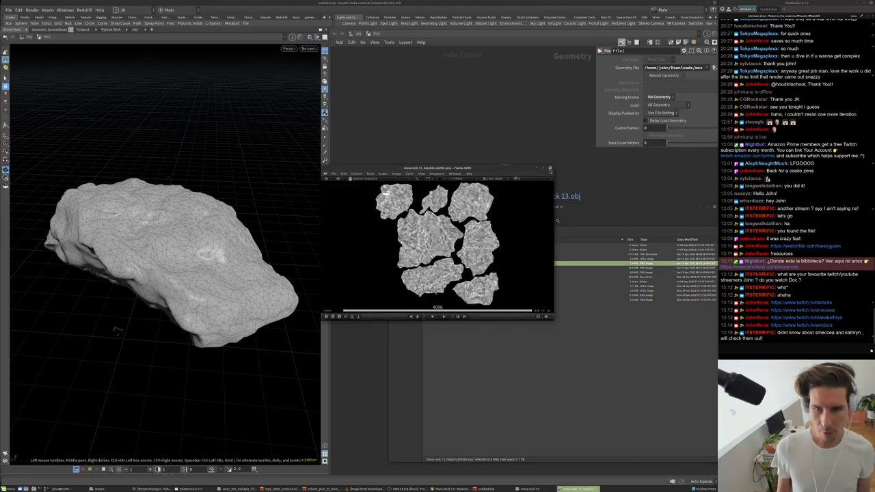
pyautogui.click(550, 169)
pyautogui.click(472, 197)
# - Add a Subdivide node wired under file1 and edit its Depth
pyautogui.press('Tab')
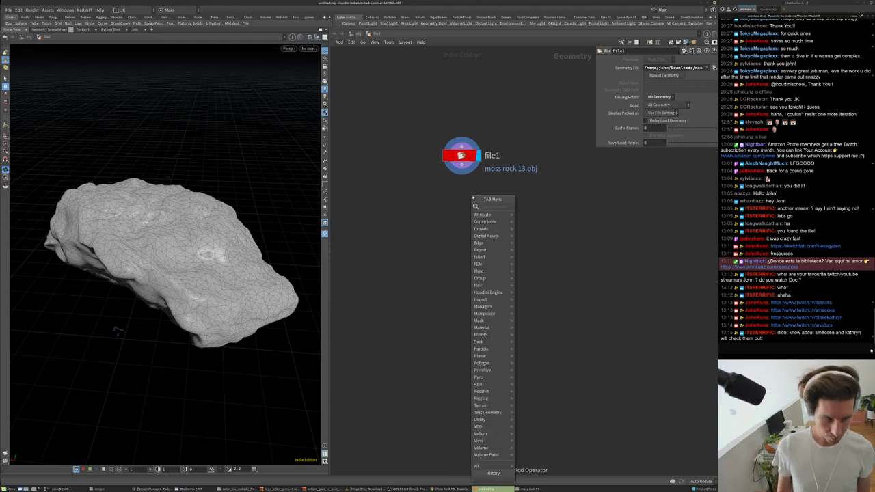
pyautogui.click(547, 204)
pyautogui.click(409, 196)
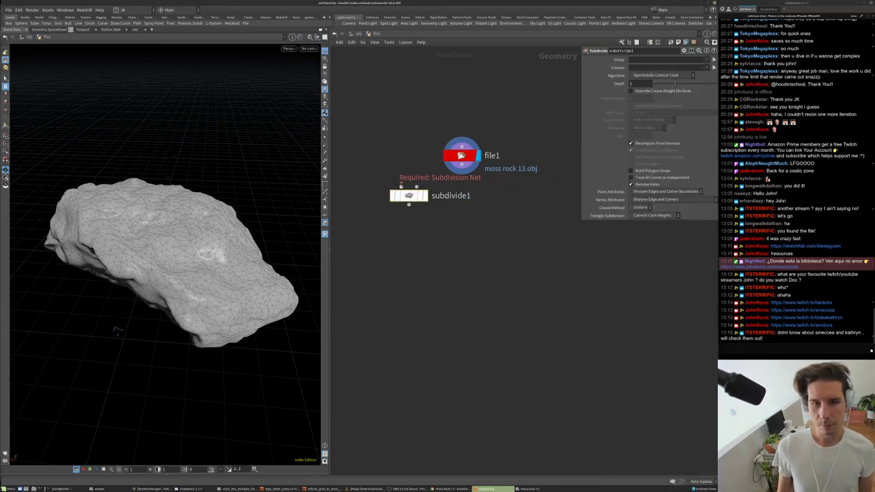
pyautogui.moveTo(417, 198); pyautogui.dragTo(475, 203)
pyautogui.click(646, 84)
pyautogui.moveTo(262, 256); pyautogui.dragTo(203, 182)
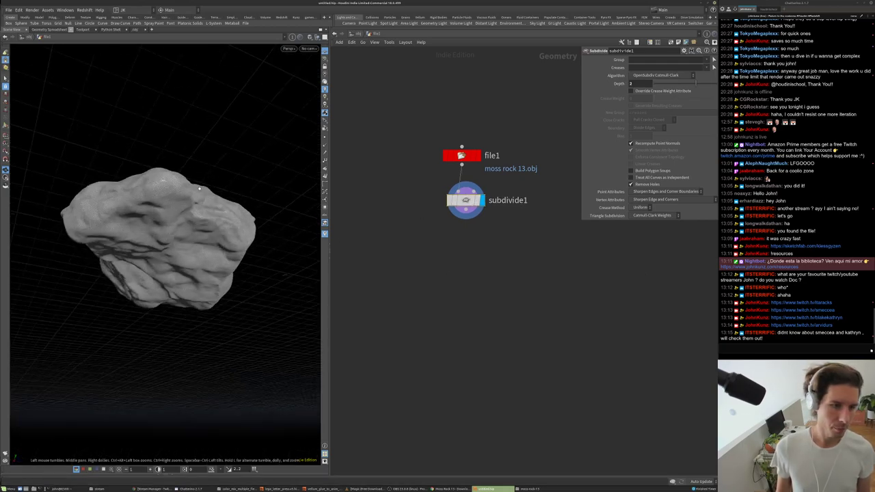
pyautogui.scroll(3, 203, 181)
pyautogui.press('g')
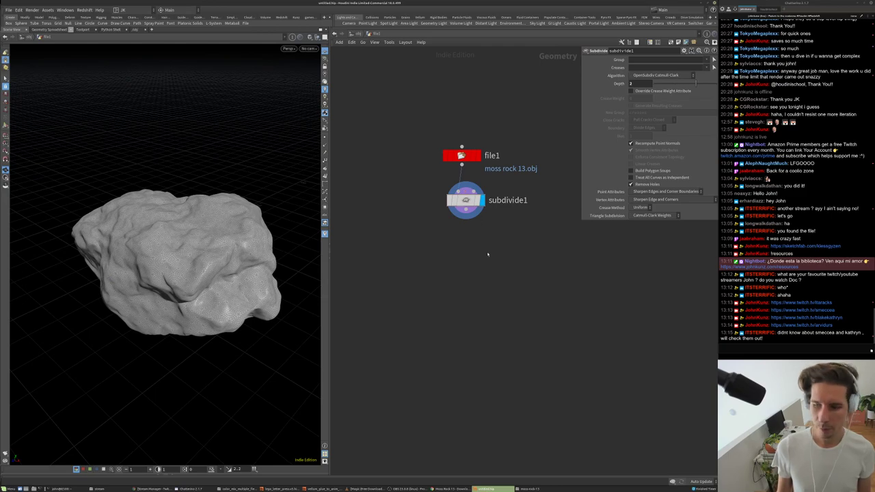
# - Add an Attribute from Map node below subdivide1 and display its test-grid texture
pyautogui.press('Tab')
pyautogui.moveTo(499, 221)
pyautogui.write('atr')
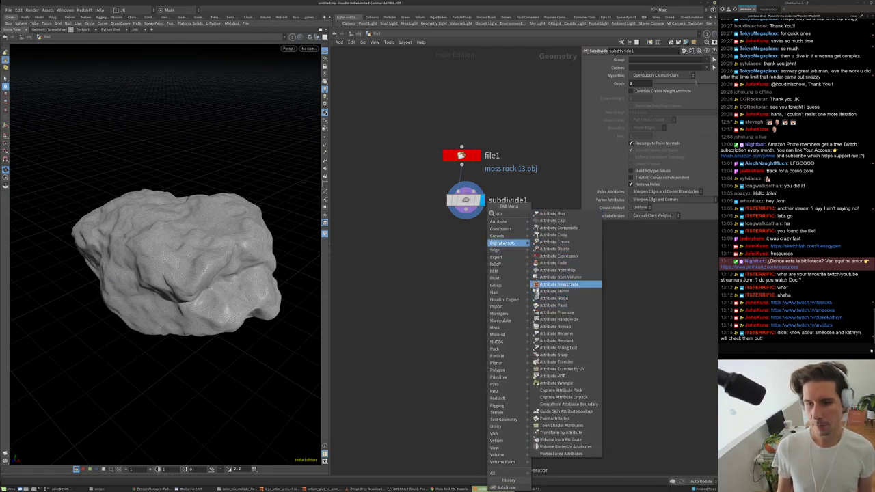
pyautogui.click(557, 270)
pyautogui.click(515, 270)
pyautogui.moveTo(514, 260); pyautogui.dragTo(466, 214)
pyautogui.click(532, 270)
pyautogui.moveTo(514, 270); pyautogui.dragTo(490, 263)
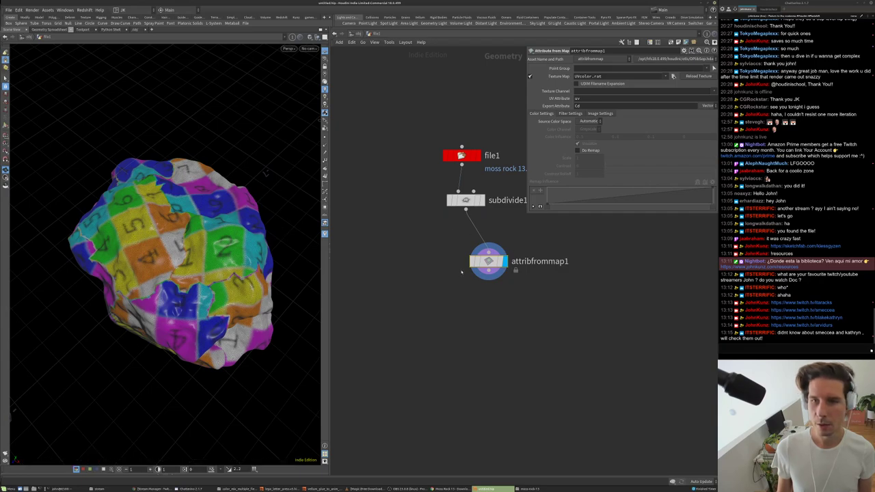
pyautogui.moveTo(461, 272); pyautogui.dragTo(432, 305, button='middle')
pyautogui.scroll(2, 432, 176)
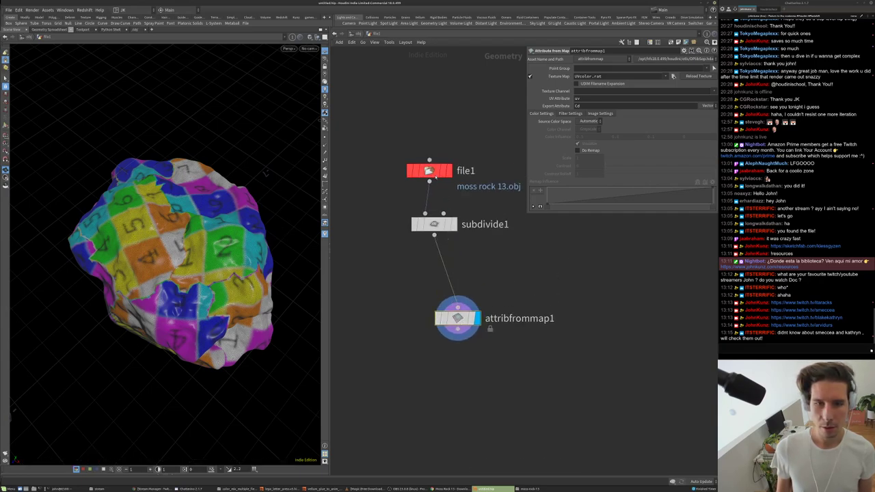
pyautogui.middleClick(430, 174)
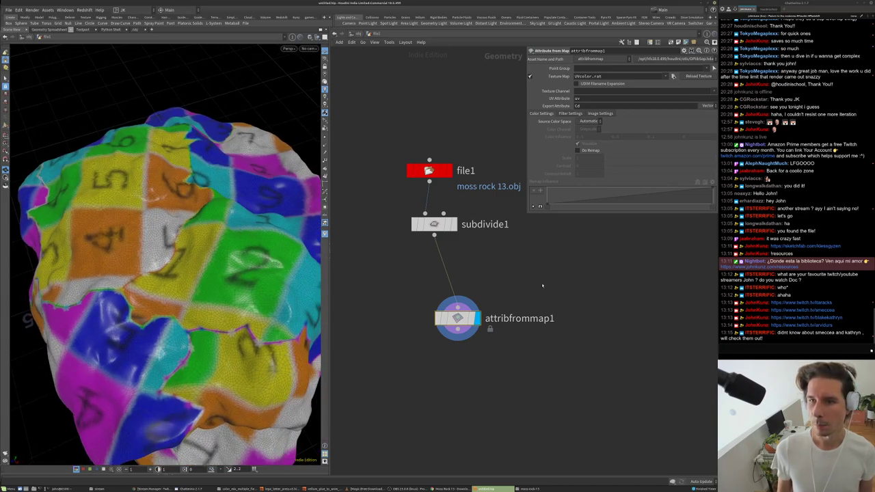
# - Point attribfrommap1's Texture Map at moss rock 13_heights (4096).png
pyautogui.click(588, 97)
pyautogui.tripleClick(618, 76)
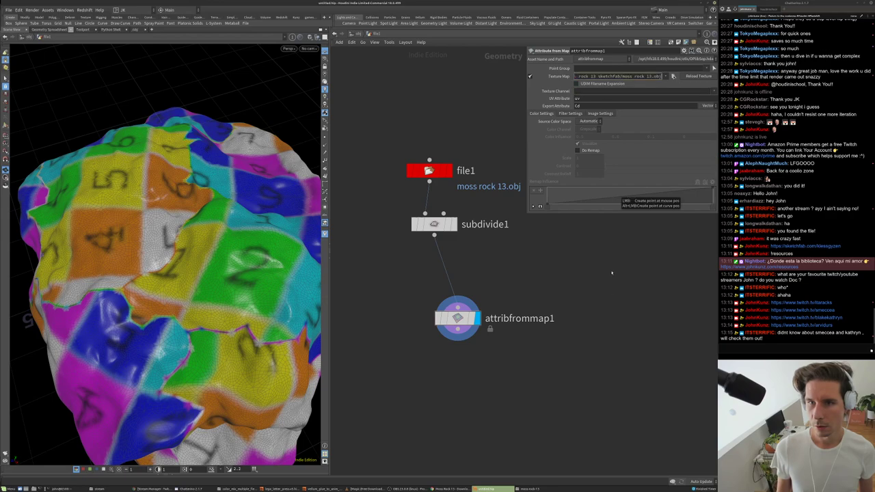
pyautogui.hotkey('ctrl', 'v')
pyautogui.press('Return')
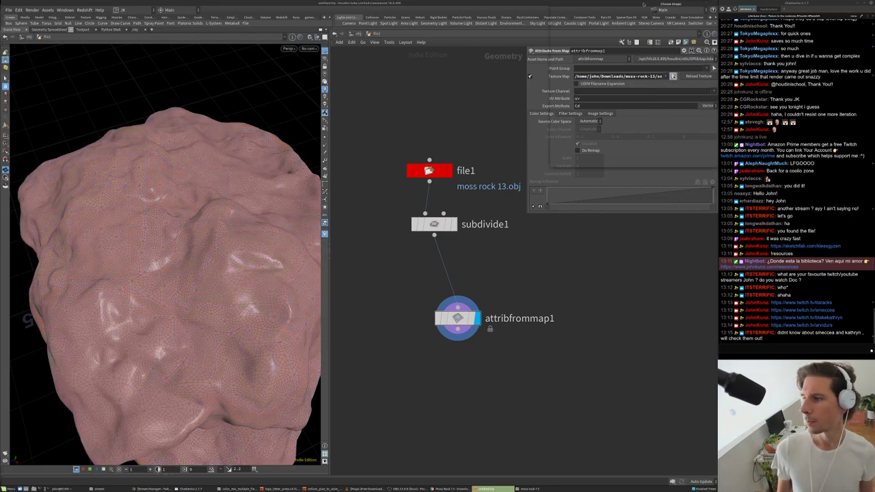
pyautogui.moveTo(643, 5); pyautogui.dragTo(512, 96)
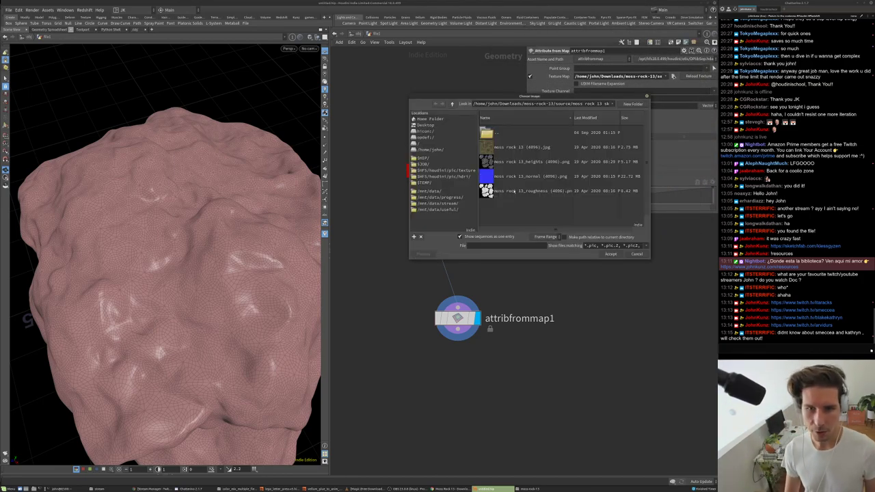
pyautogui.click(527, 162)
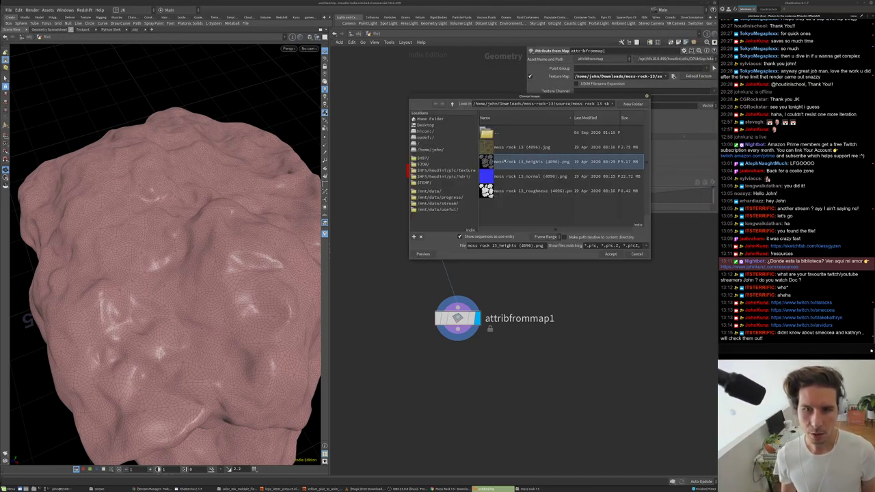
pyautogui.click(609, 254)
# - Orbit the rock to inspect its grey height colouring from several angles
pyautogui.moveTo(214, 248); pyautogui.dragTo(240, 251)
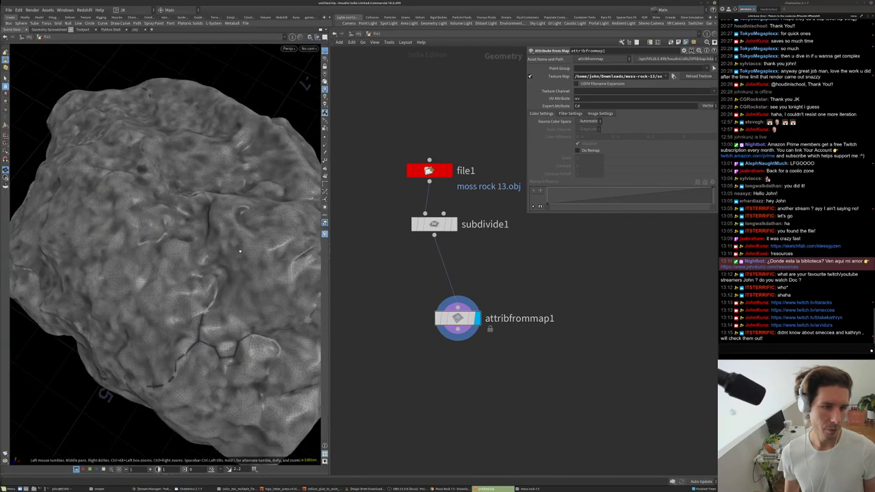
pyautogui.moveTo(222, 279); pyautogui.dragTo(209, 211)
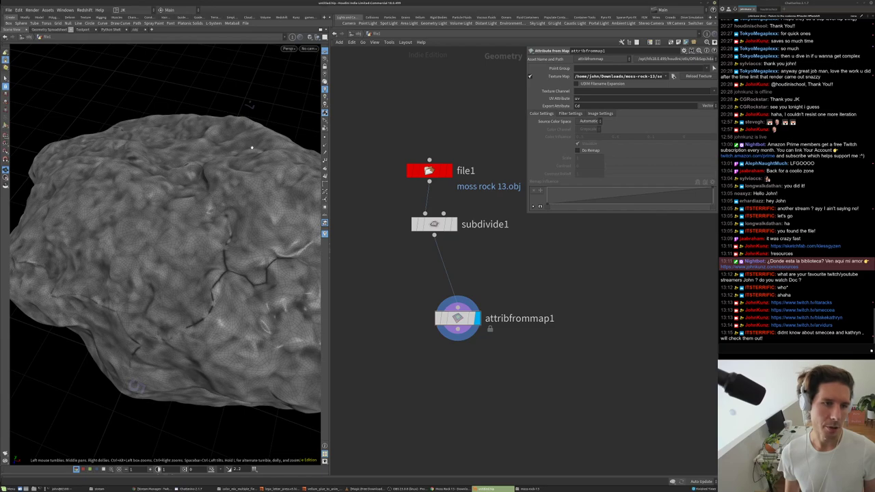
pyautogui.moveTo(239, 165); pyautogui.dragTo(185, 183)
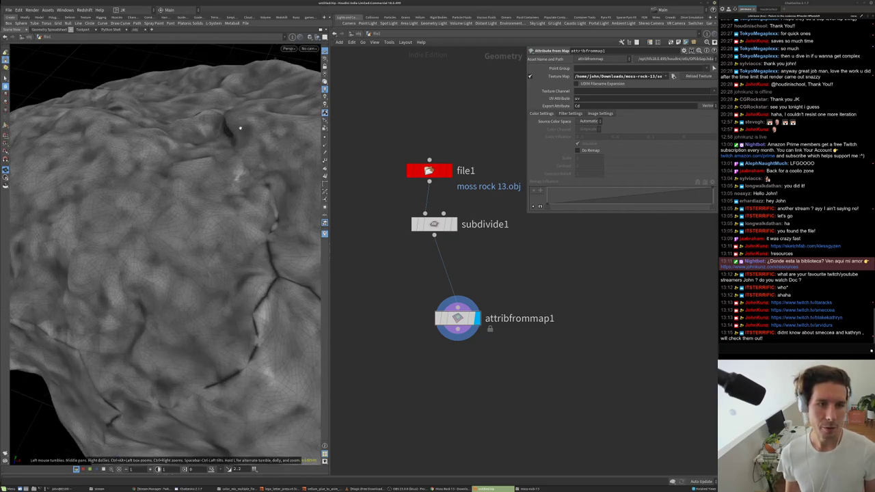
pyautogui.moveTo(206, 218); pyautogui.dragTo(259, 257)
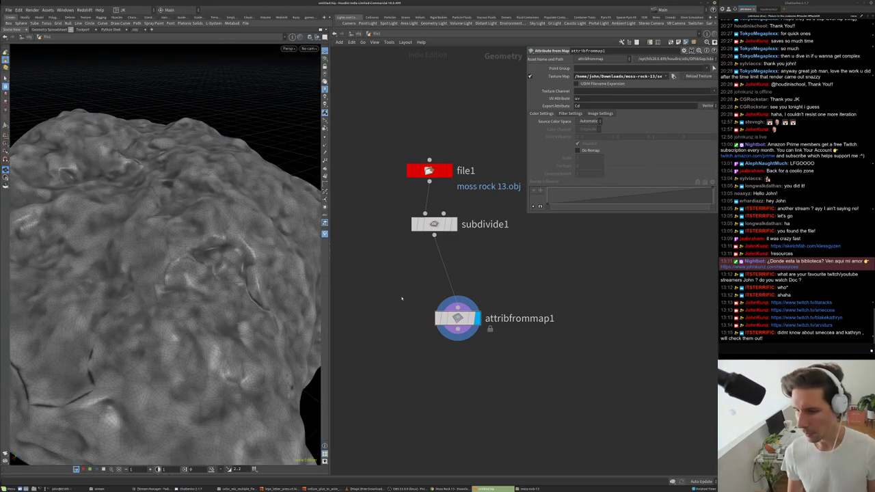
pyautogui.moveTo(435, 292); pyautogui.dragTo(452, 297, button='middle')
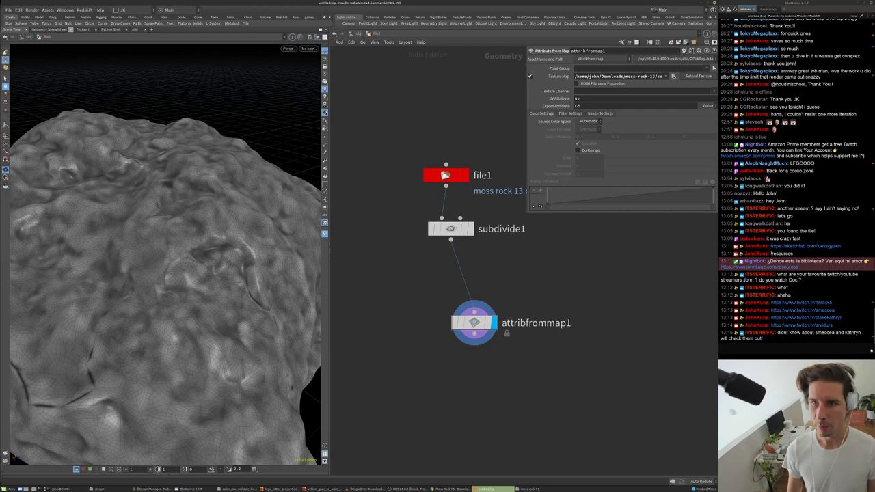
pyautogui.moveTo(575, 76); pyautogui.dragTo(629, 89)
pyautogui.click(516, 271)
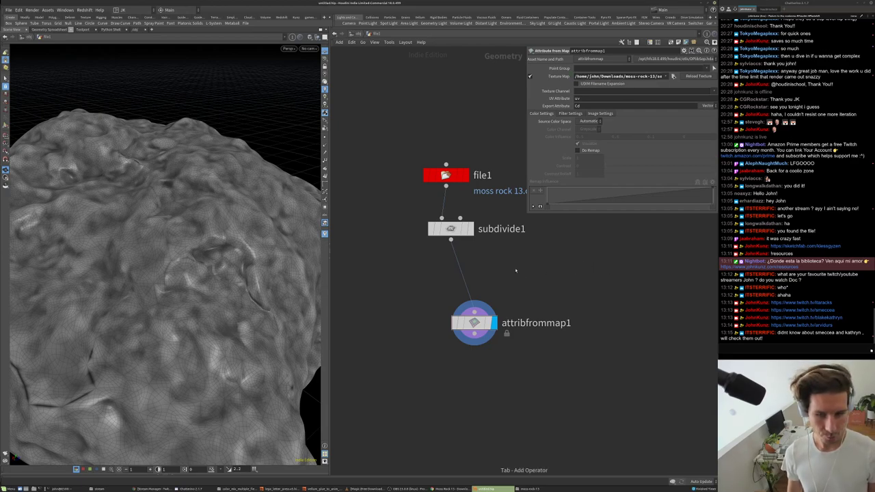
# - Add a Point Split node, vertexsplit1, and insert it between file1 and subdivide1
pyautogui.press('Tab')
pyautogui.write('ver')
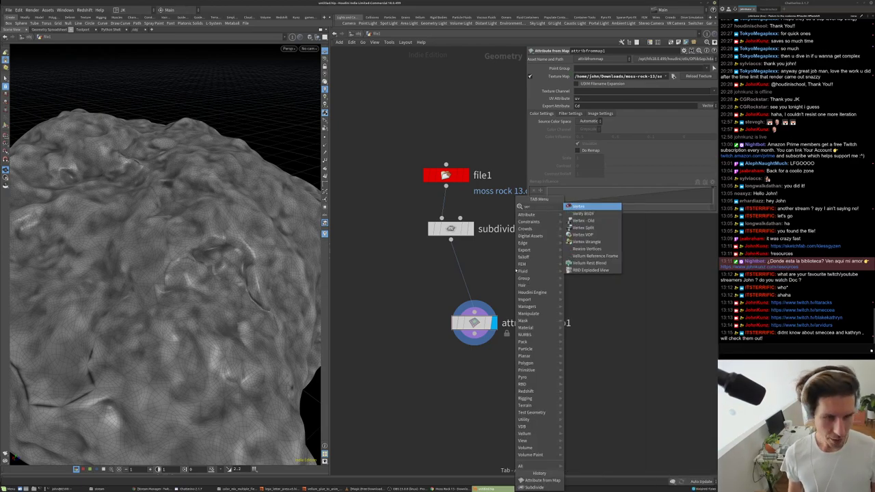
pyautogui.press('Escape')
pyautogui.moveTo(157, 287); pyautogui.dragTo(287, 229)
pyautogui.press('Tab')
pyautogui.write('ver')
pyautogui.press('Return')
pyautogui.click(504, 264)
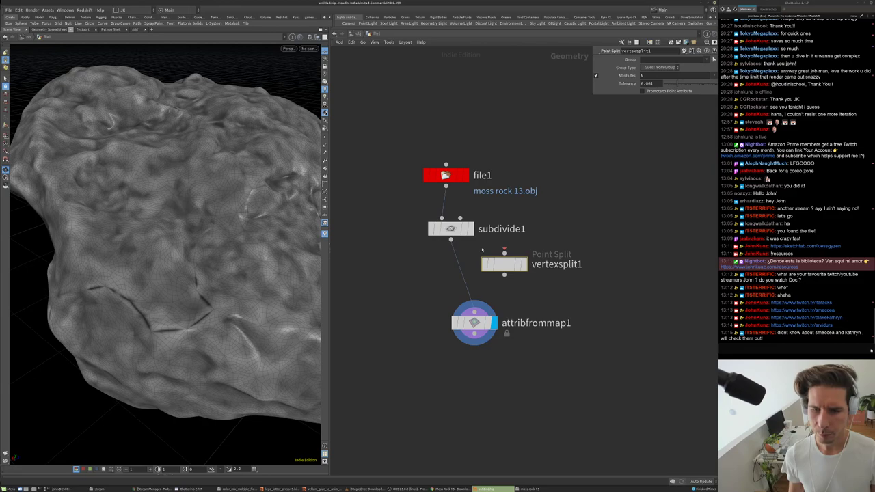
pyautogui.moveTo(518, 251); pyautogui.dragTo(486, 295, button='middle')
pyautogui.moveTo(483, 308); pyautogui.dragTo(501, 278)
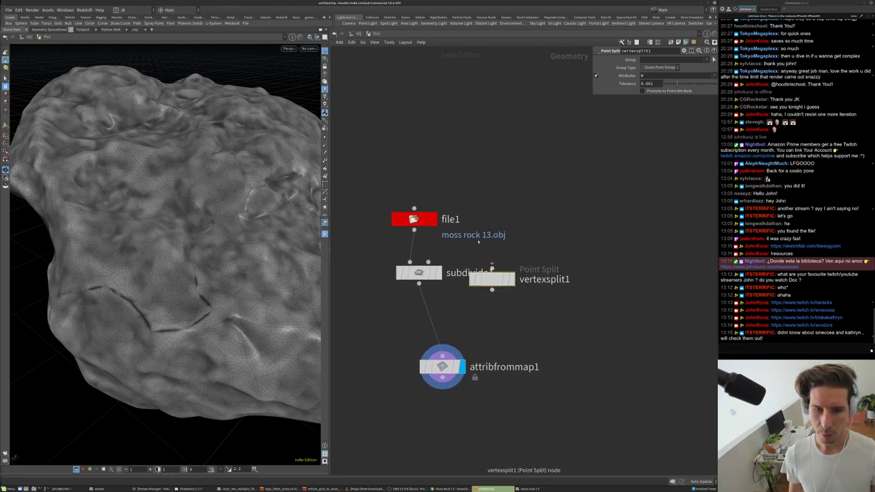
pyautogui.middleClick(411, 217)
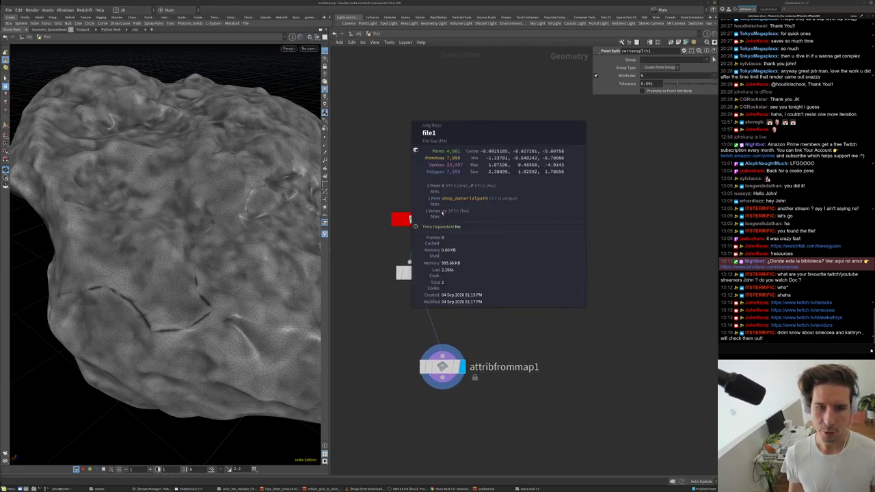
pyautogui.moveTo(413, 219); pyautogui.dragTo(418, 167)
pyautogui.moveTo(492, 284); pyautogui.dragTo(442, 227)
# - Set vertexsplit1 to split by uv and promote it to a point attribute
pyautogui.click(662, 91)
pyautogui.click(660, 75)
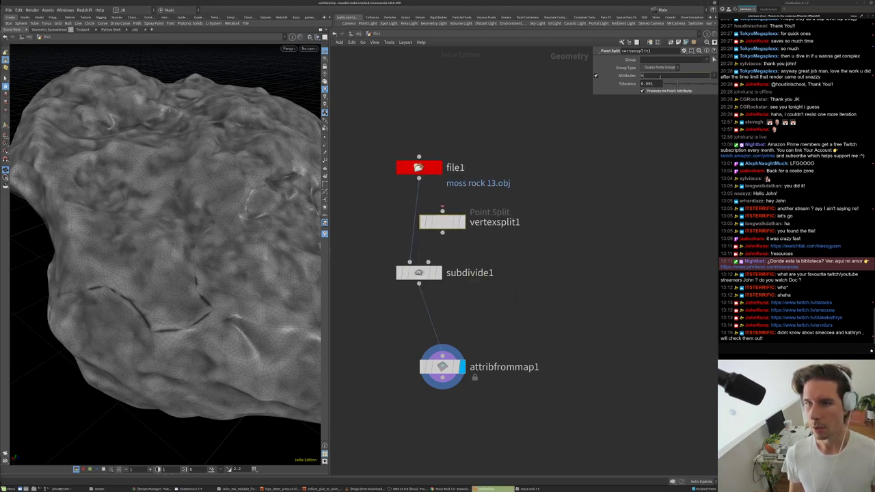
pyautogui.write('uv')
pyautogui.press('Return')
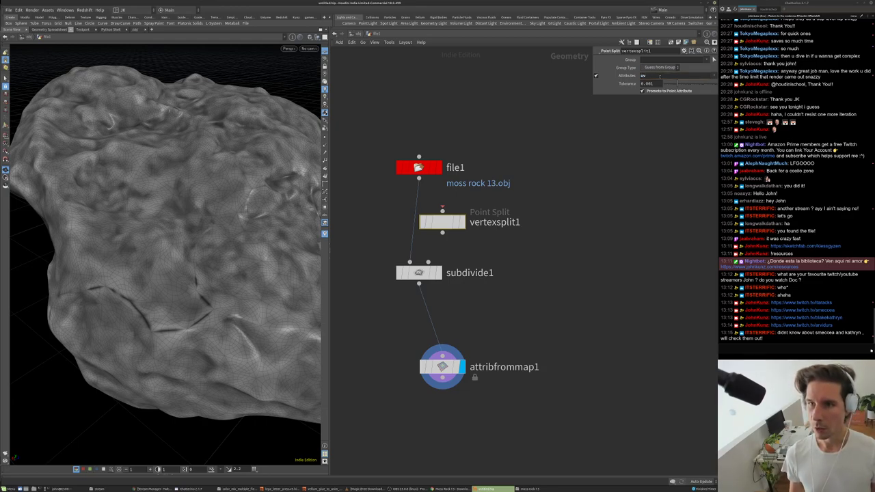
pyautogui.moveTo(456, 223); pyautogui.dragTo(432, 217)
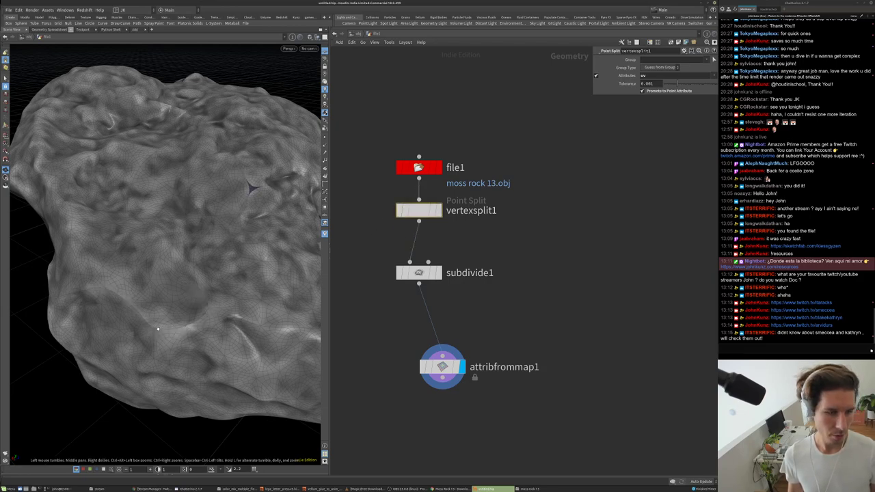
# - Reroute vertexsplit1 below subdivide1 so it feeds attribfrommap1, and frame the rock
pyautogui.moveTo(185, 315); pyautogui.dragTo(199, 225)
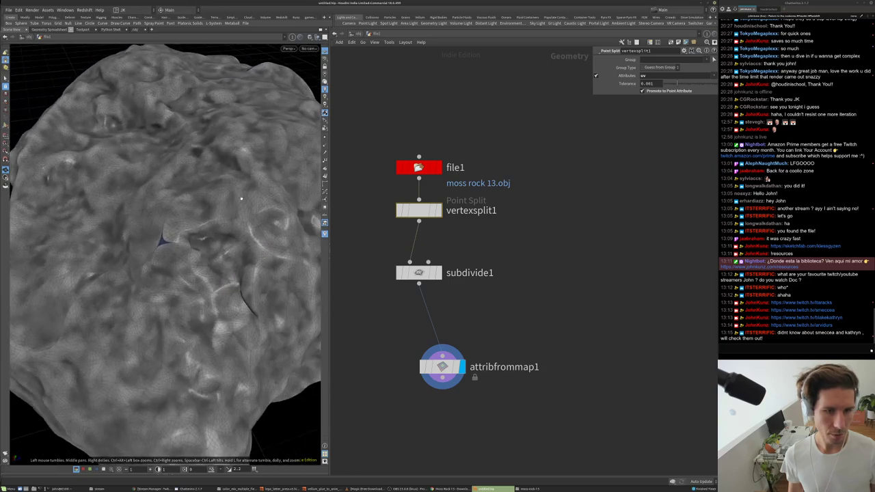
pyautogui.scroll(5, 197, 204)
pyautogui.moveTo(419, 212)
pyautogui.mouseDown()
pyautogui.moveTo(500, 209)
pyautogui.moveTo(442, 255)
pyautogui.moveTo(428, 316)
pyautogui.moveTo(520, 303)
pyautogui.moveTo(404, 248)
pyautogui.moveTo(419, 219)
pyautogui.mouseUp()
pyautogui.moveTo(408, 273); pyautogui.dragTo(406, 286)
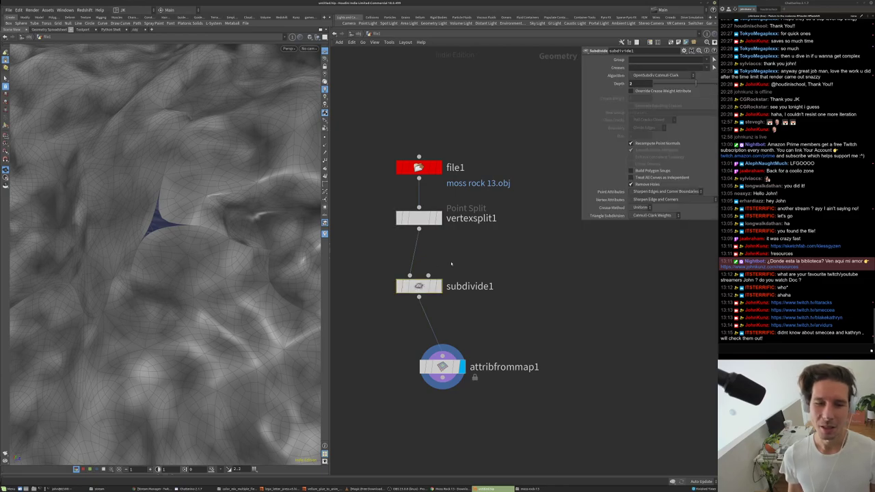
pyautogui.press('h')
pyautogui.moveTo(162, 231); pyautogui.dragTo(327, 248)
pyautogui.moveTo(425, 221); pyautogui.dragTo(433, 332)
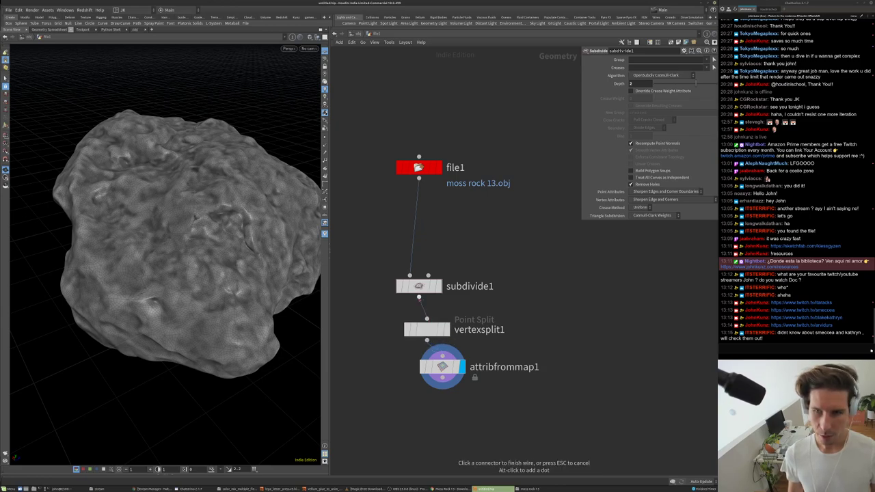
pyautogui.click(420, 288)
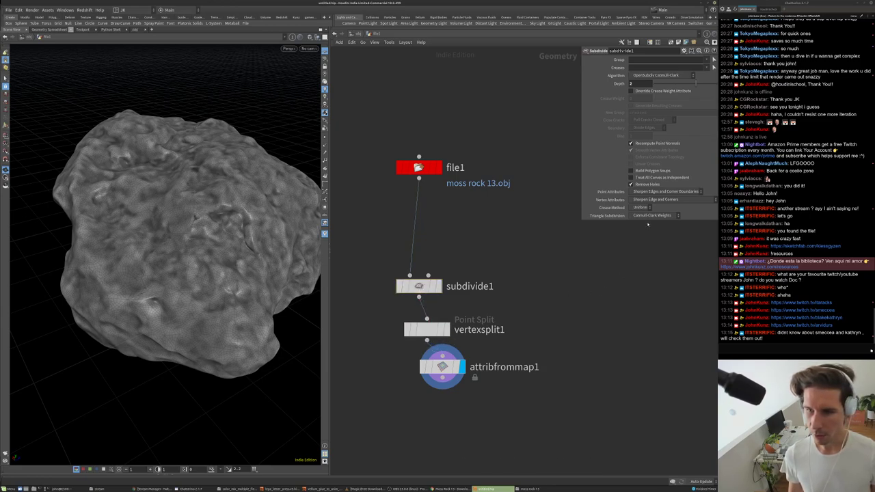
pyautogui.click(650, 199)
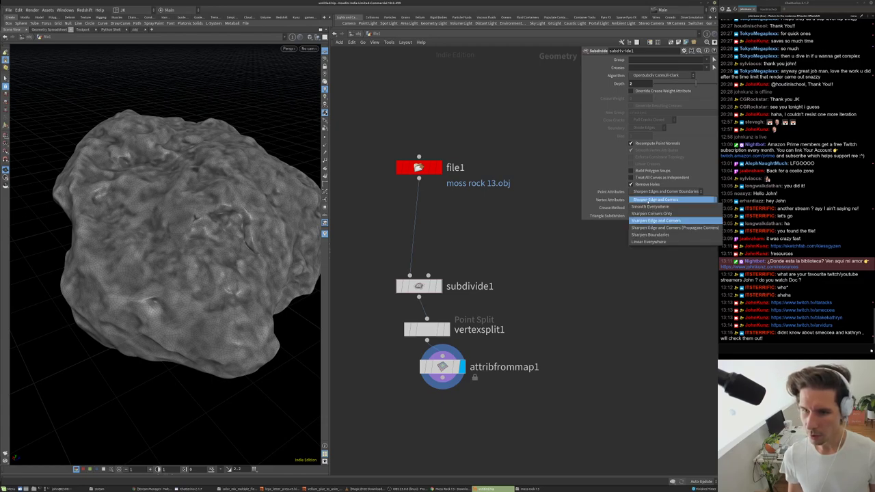
pyautogui.click(649, 200)
pyautogui.scroll(8, 201, 259)
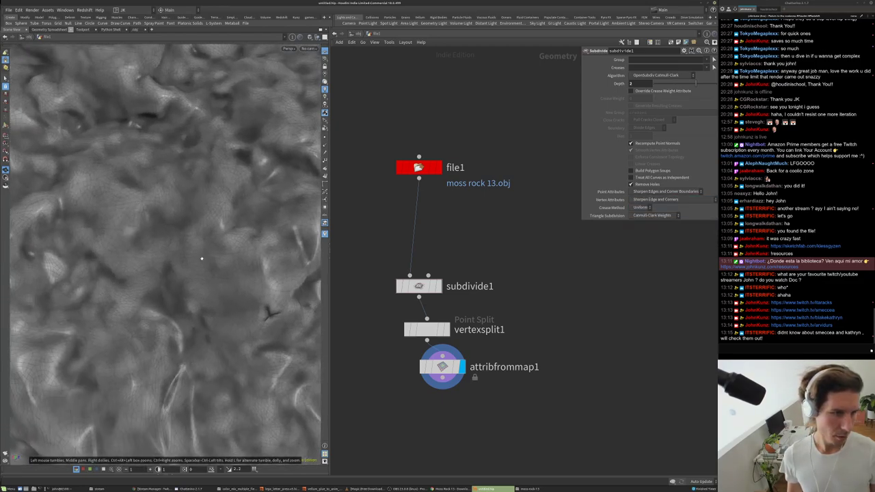
pyautogui.scroll(5, 202, 258)
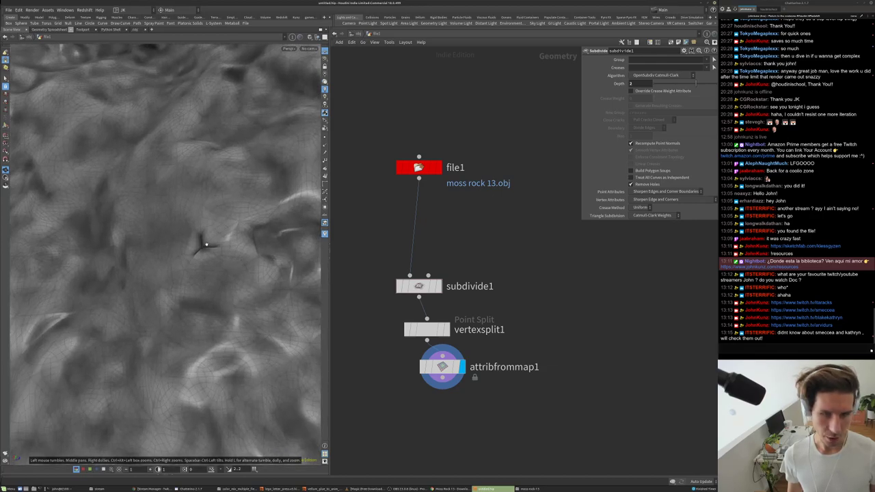
pyautogui.click(658, 200)
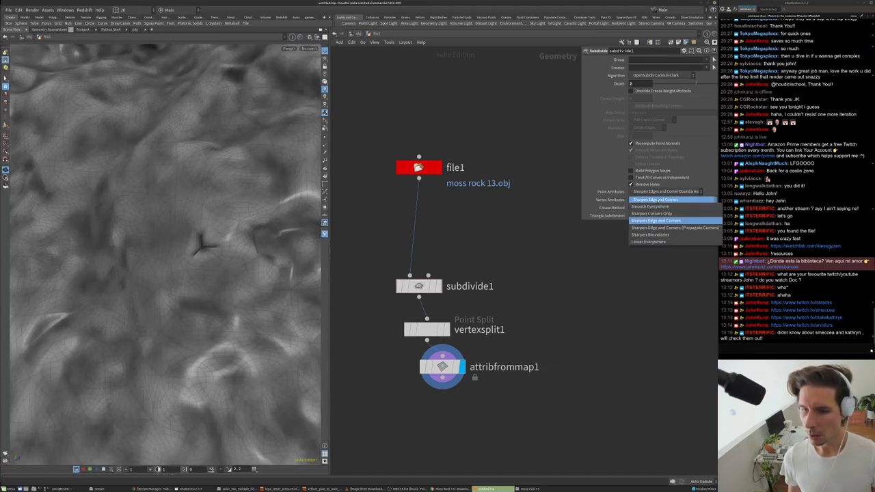
pyautogui.click(656, 242)
pyautogui.click(660, 198)
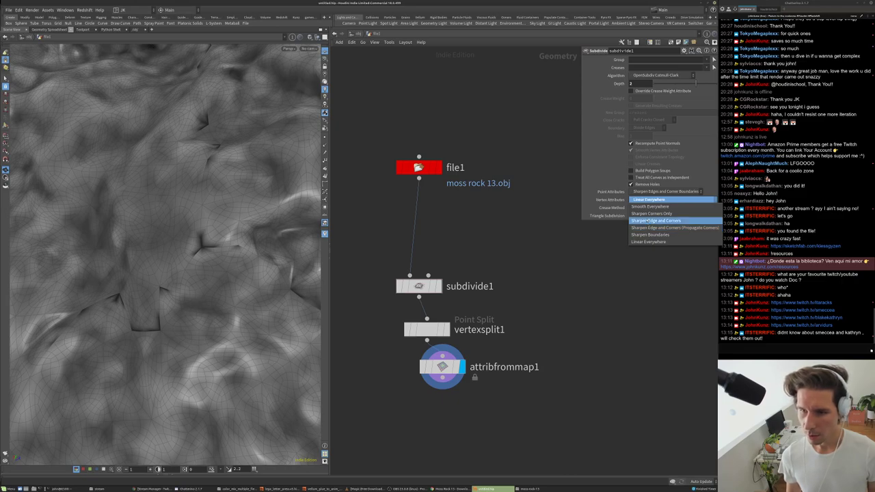
pyautogui.click(647, 221)
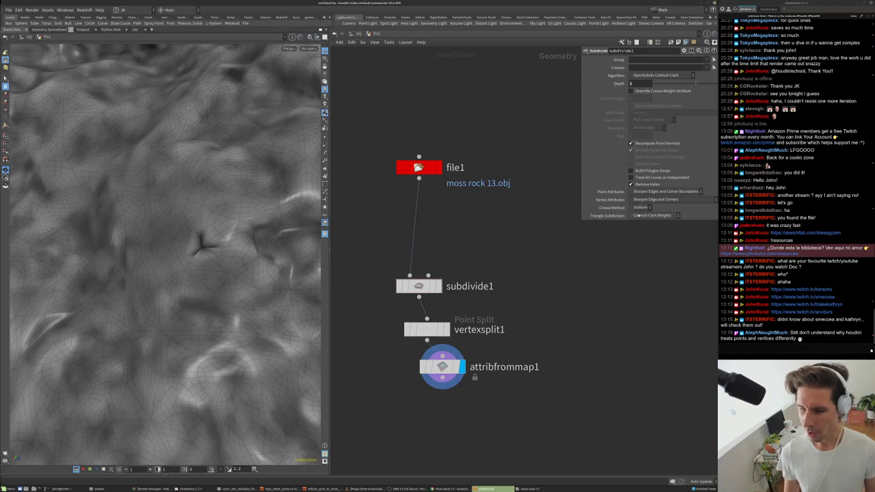
# - Orbit around the depth-2 subdivided rock, then column vertexsplit1 and attribfrommap1 under subdivide1
pyautogui.moveTo(193, 273); pyautogui.dragTo(174, 254)
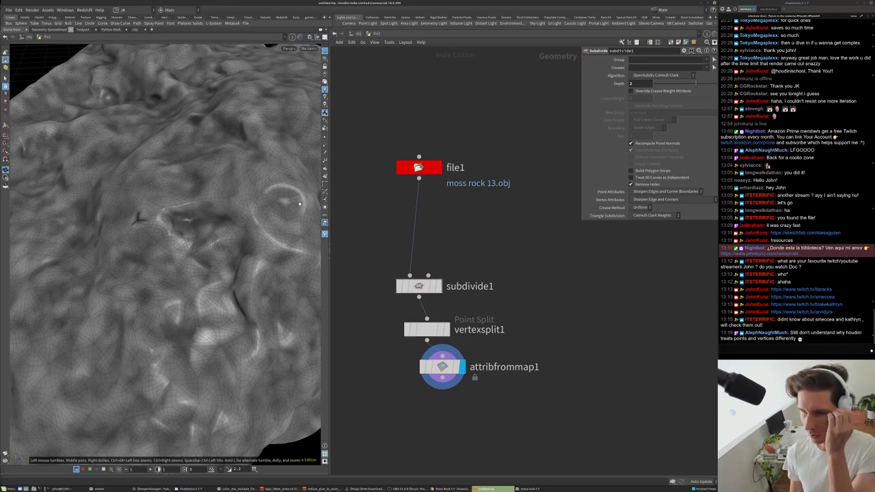
pyautogui.moveTo(302, 206); pyautogui.dragTo(305, 217)
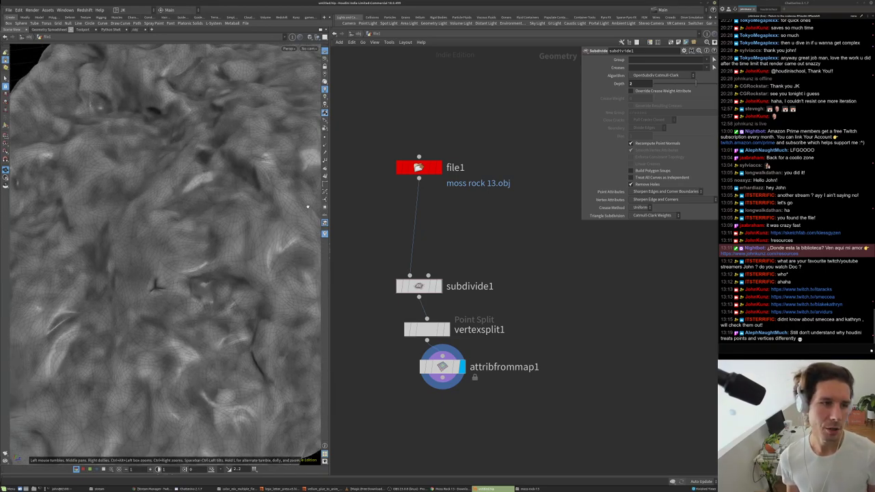
pyautogui.scroll(-5, 231, 236)
pyautogui.moveTo(223, 242); pyautogui.dragTo(202, 239)
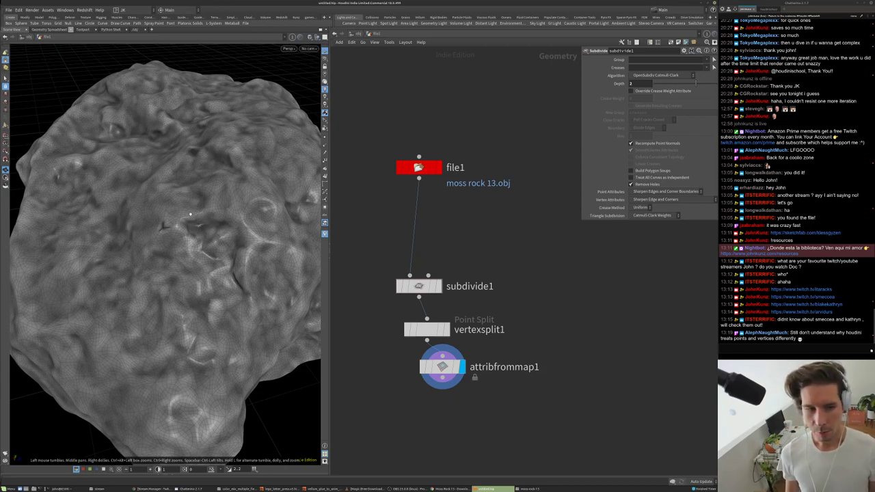
pyautogui.moveTo(191, 216)
pyautogui.mouseDown()
pyautogui.moveTo(196, 197)
pyautogui.moveTo(184, 222)
pyautogui.mouseUp()
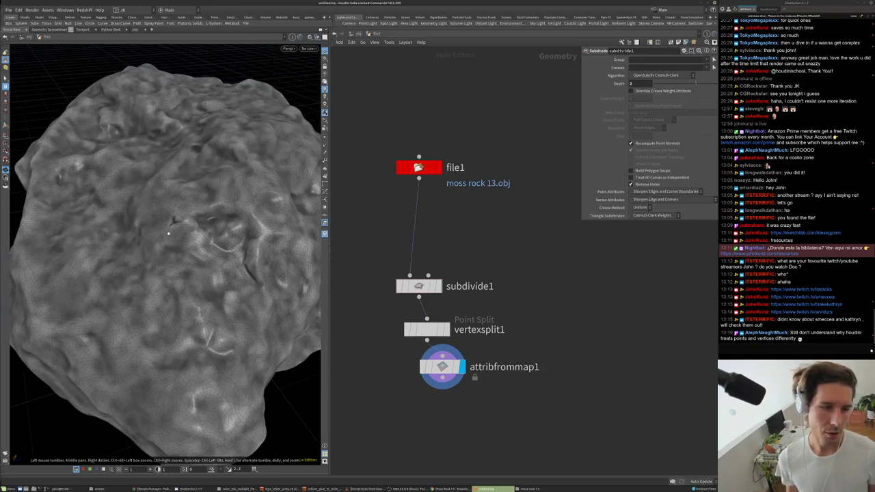
pyautogui.moveTo(490, 263); pyautogui.dragTo(495, 240, button='middle')
pyautogui.moveTo(430, 306); pyautogui.dragTo(425, 298)
pyautogui.moveTo(441, 346); pyautogui.dragTo(425, 343)
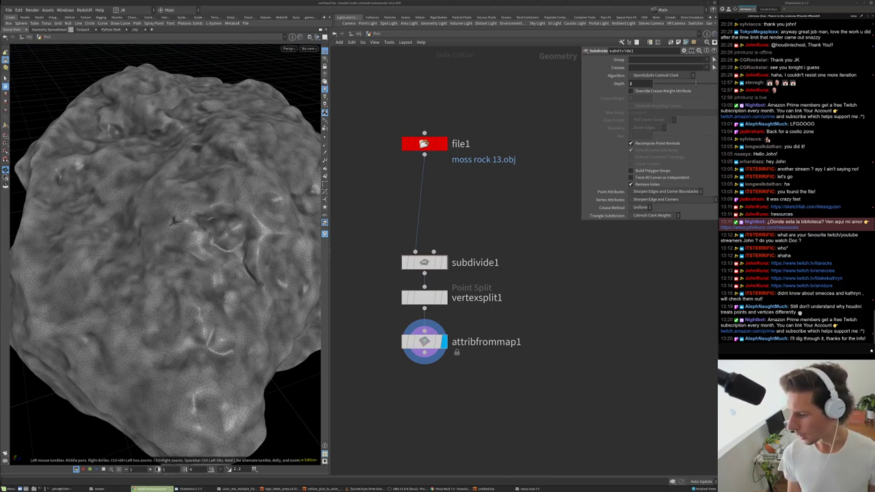
# - Bring up the cgwiki Points and Verts and Prims article and post its link in the chat
pyautogui.hotkey('alt', 'Tab')
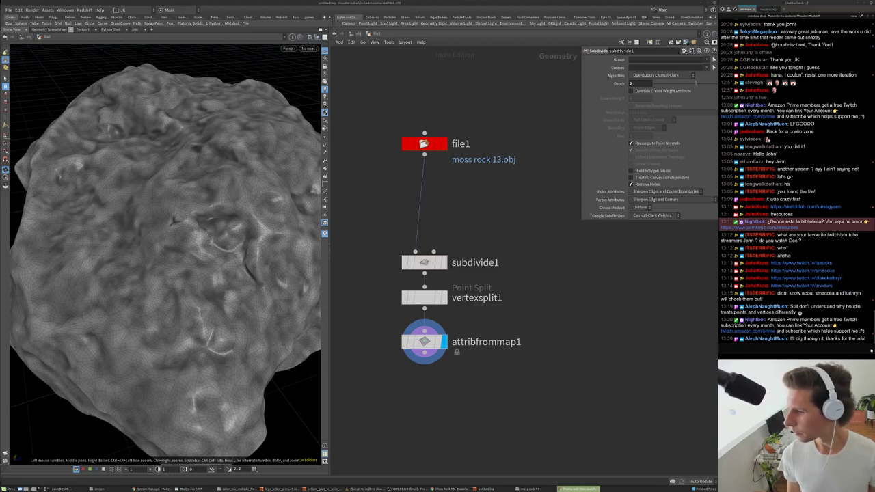
pyautogui.moveTo(648, 200); pyautogui.dragTo(254, 160)
pyautogui.click(254, 163)
pyautogui.click(809, 346)
pyautogui.write('https://www.tokeru.com/cgwiki/index.php?title=Points_and_Verts_and_Prims')
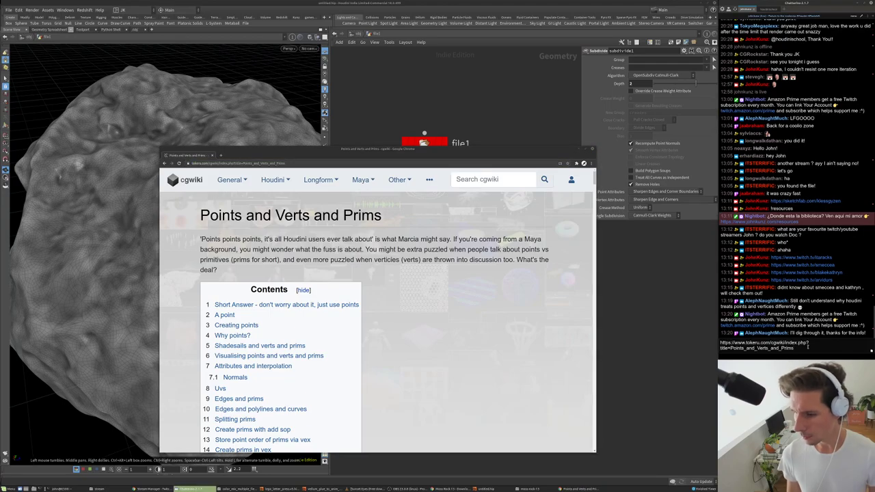
pyautogui.press('Return')
# - Read through the article, then put Chrome away to return to Houdini
pyautogui.scroll(-5, 401, 342)
pyautogui.scroll(-15, 341, 390)
pyautogui.scroll(5, 324, 333)
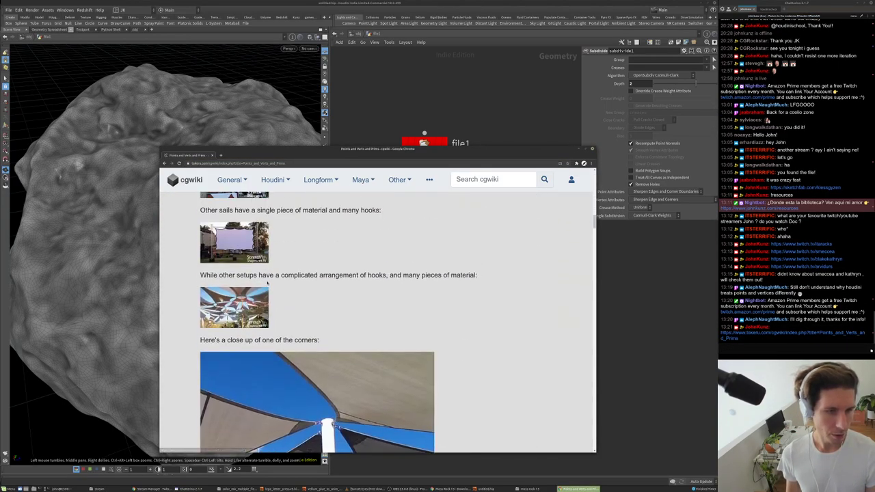
pyautogui.scroll(1, 376, 321)
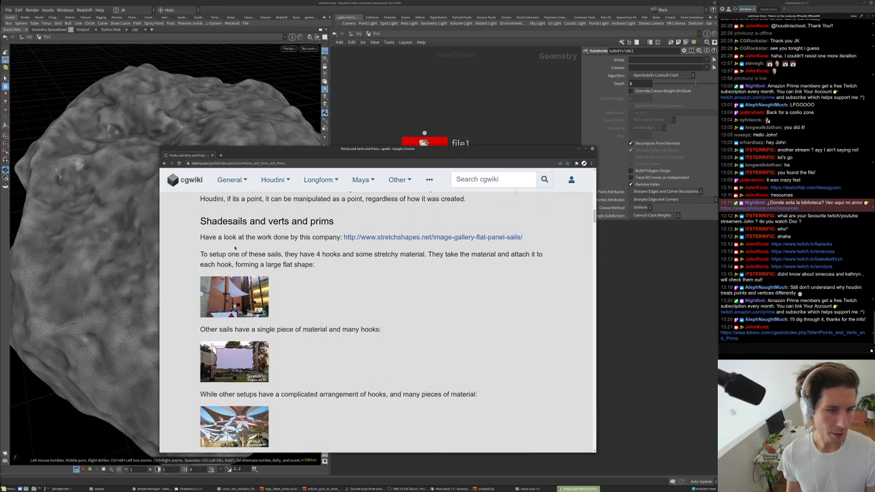
pyautogui.scroll(-8, 376, 321)
pyautogui.scroll(4, 376, 321)
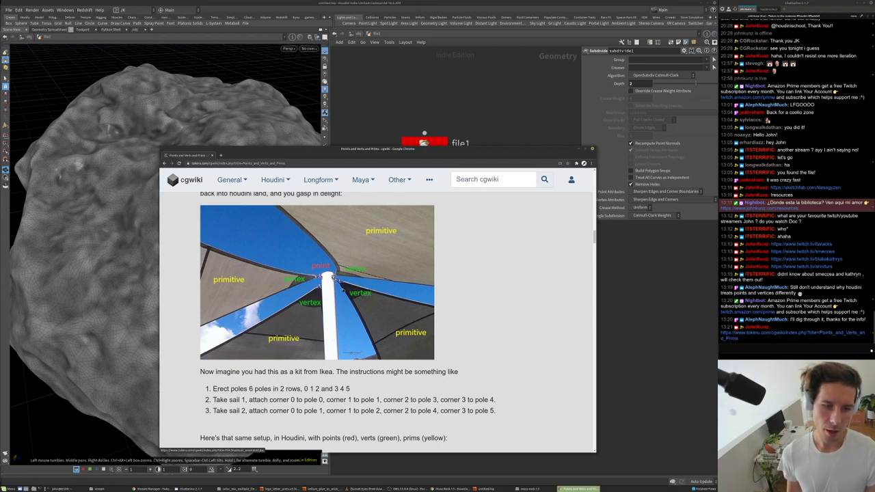
pyautogui.scroll(-3, 336, 296)
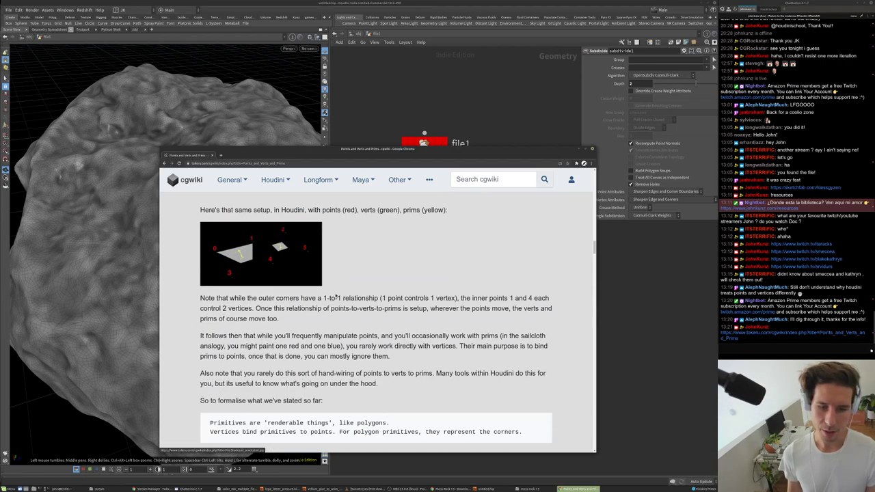
pyautogui.scroll(3, 336, 295)
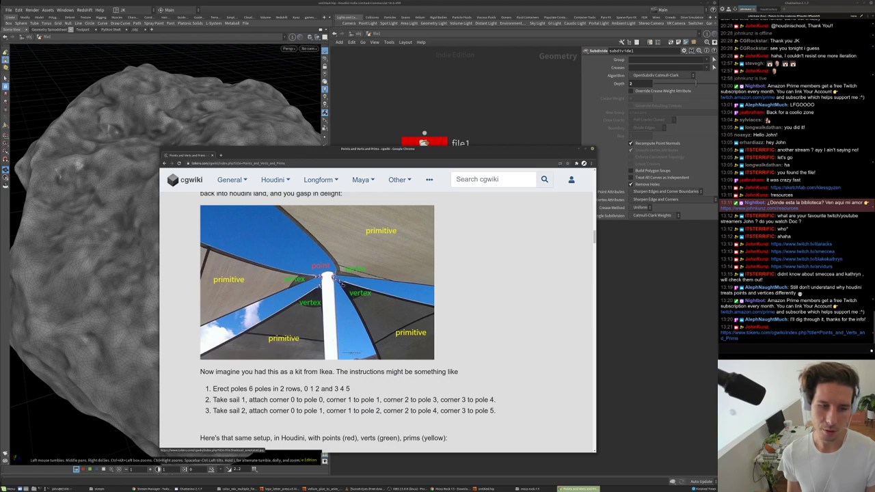
pyautogui.scroll(-3, 363, 304)
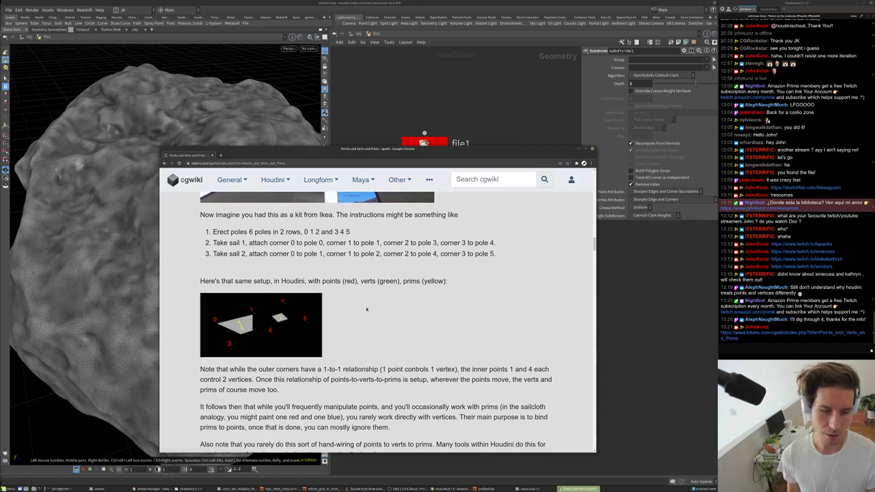
pyautogui.scroll(-2, 366, 310)
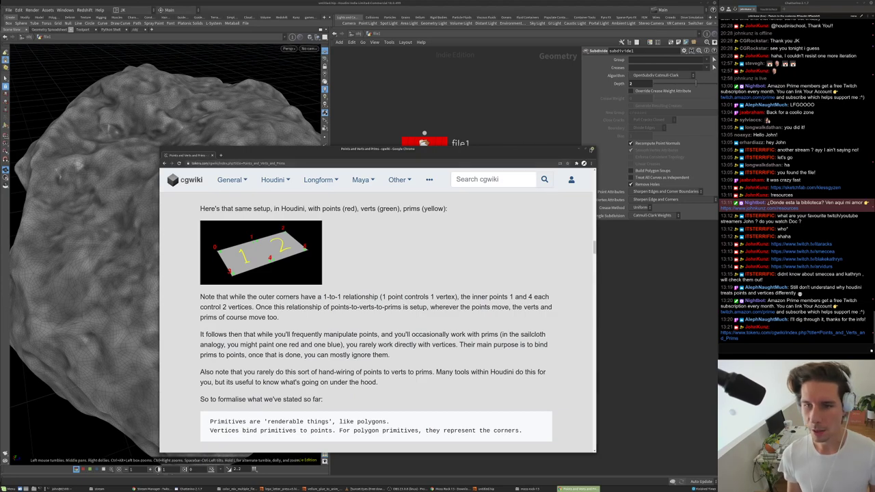
pyautogui.hotkey('alt', 'Tab')
pyautogui.scroll(-2, 505, 238)
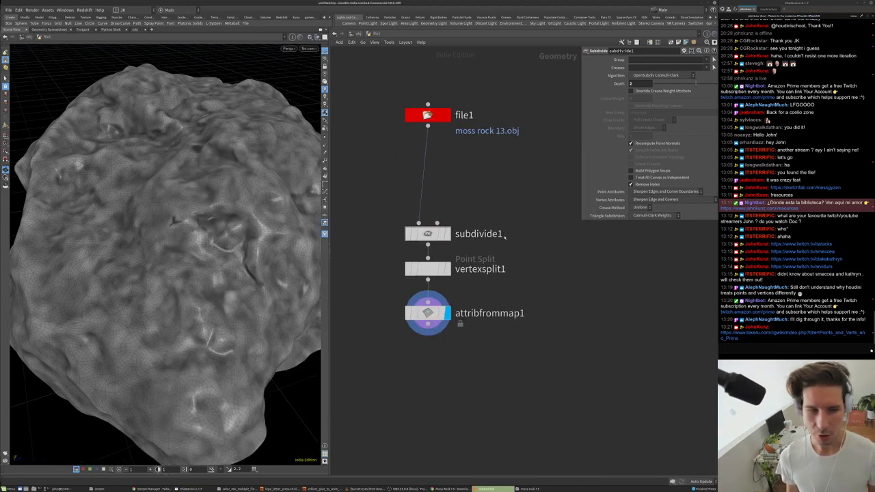
# - Compare the low-poly rock by bypassing subdivide1, then re-enable it
pyautogui.moveTo(504, 237); pyautogui.dragTo(505, 313, button='middle')
pyautogui.moveTo(428, 308); pyautogui.dragTo(429, 288)
pyautogui.moveTo(197, 247); pyautogui.dragTo(188, 270)
pyautogui.scroll(-3, 205, 244)
pyautogui.scroll(3, 179, 278)
pyautogui.scroll(3, 188, 270)
pyautogui.click(410, 288)
pyautogui.click(410, 288)
# - Smooth-shade the rock without wireframe and set subdivide1's algorithm to OpenSubdiv Loop
pyautogui.scroll(3, 312, 43)
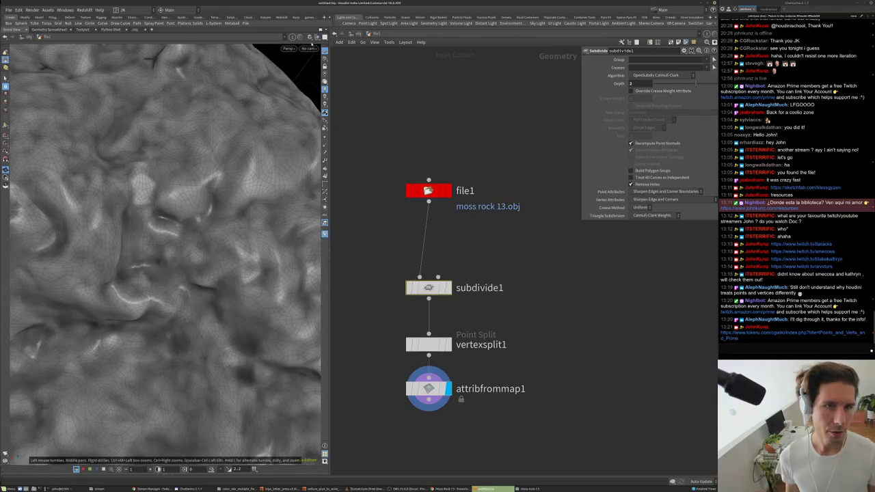
pyautogui.click(310, 36)
pyautogui.click(316, 98)
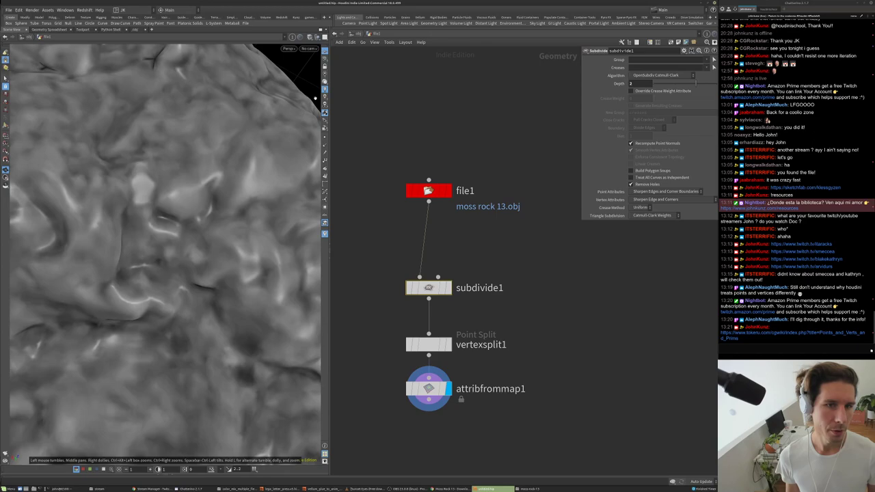
pyautogui.scroll(-5, 209, 206)
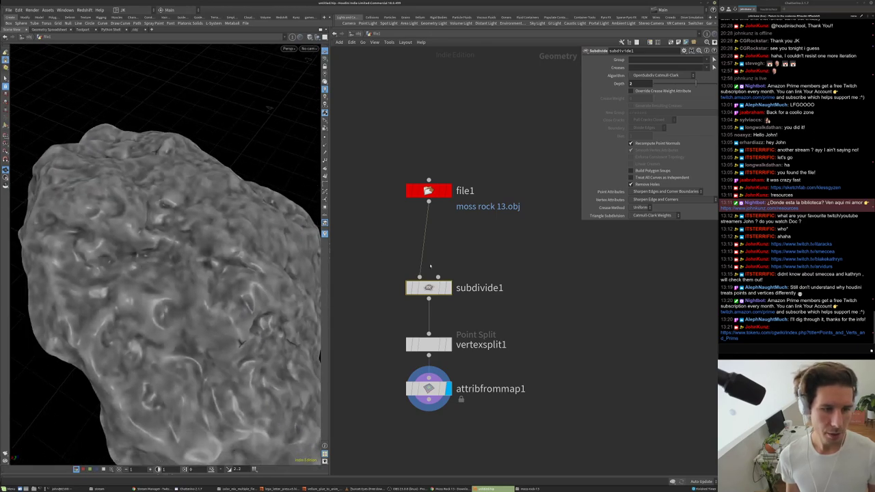
pyautogui.click(662, 75)
pyautogui.click(656, 83)
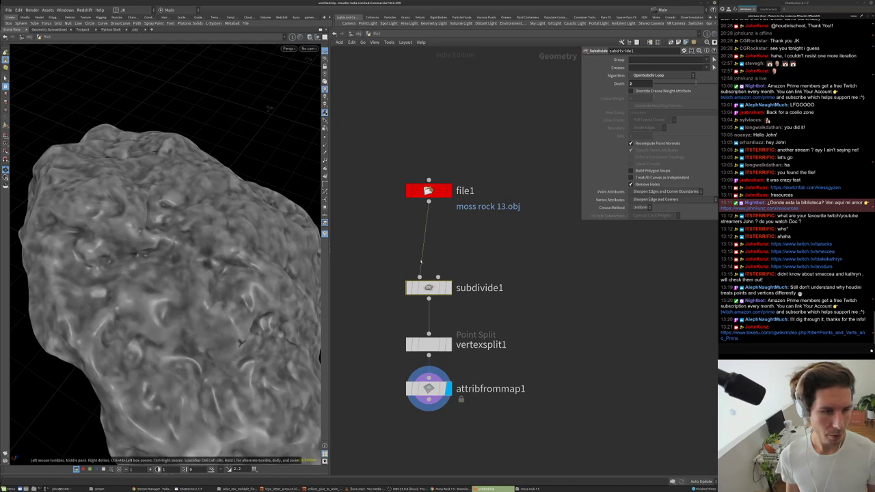
# - Restore wireframe-over-shaded display and insert vertexsplit1 between file1 and subdivide1
pyautogui.click(325, 41)
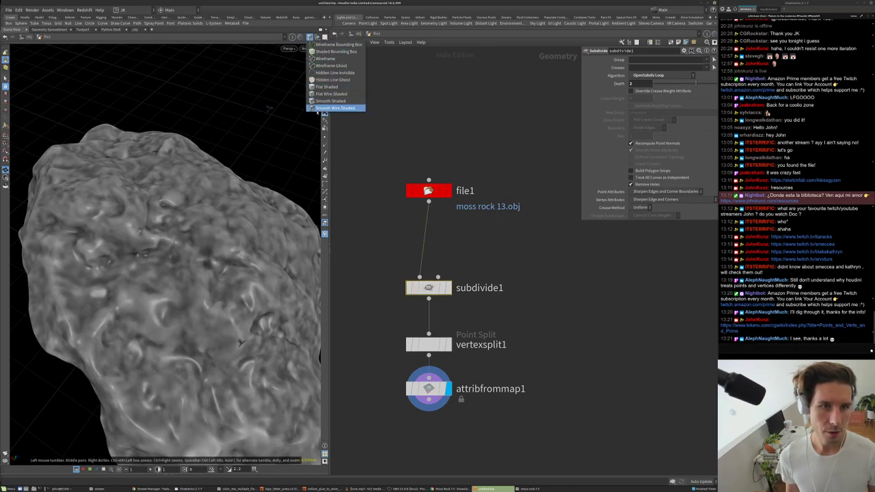
pyautogui.click(335, 109)
pyautogui.scroll(5, 215, 227)
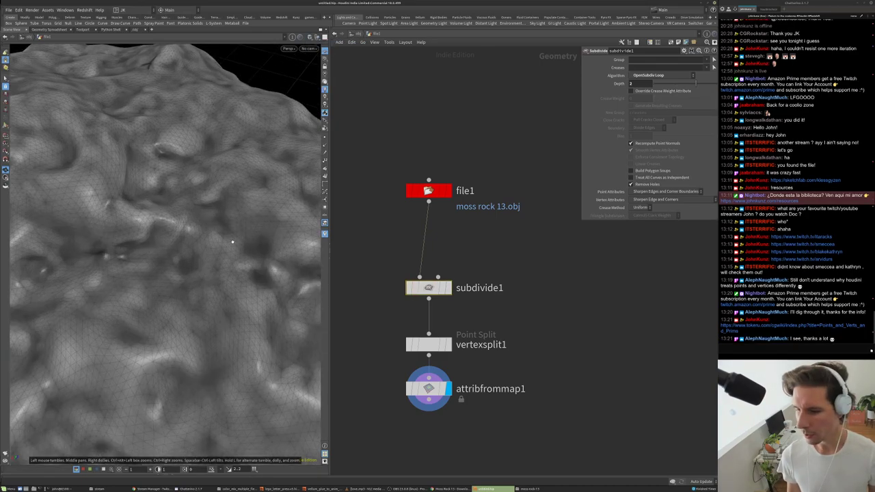
pyautogui.moveTo(229, 181); pyautogui.dragTo(147, 257)
pyautogui.scroll(-5, 148, 251)
pyautogui.moveTo(430, 344); pyautogui.dragTo(430, 237)
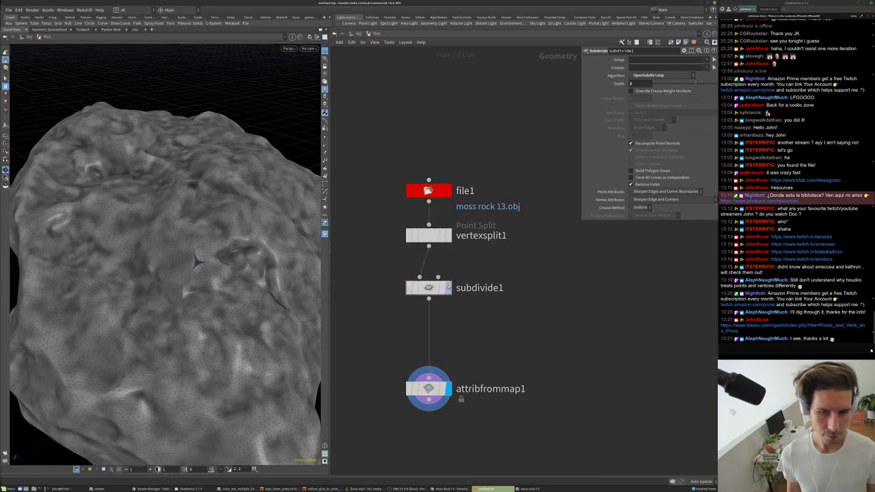
# - Drop a trial Fuse node on the wire above subdivide1, then delete it
pyautogui.moveTo(437, 288); pyautogui.dragTo(436, 294)
pyautogui.press('Tab')
pyautogui.write('fuse')
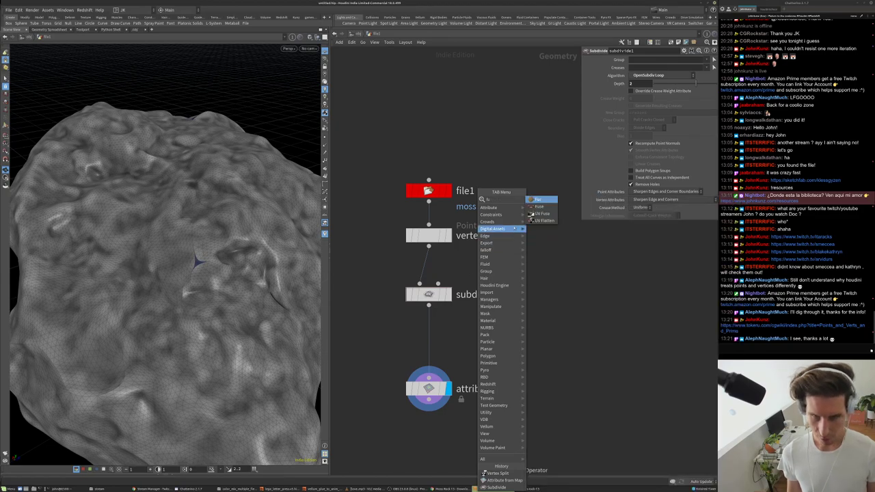
pyautogui.press('Return')
pyautogui.click(436, 269)
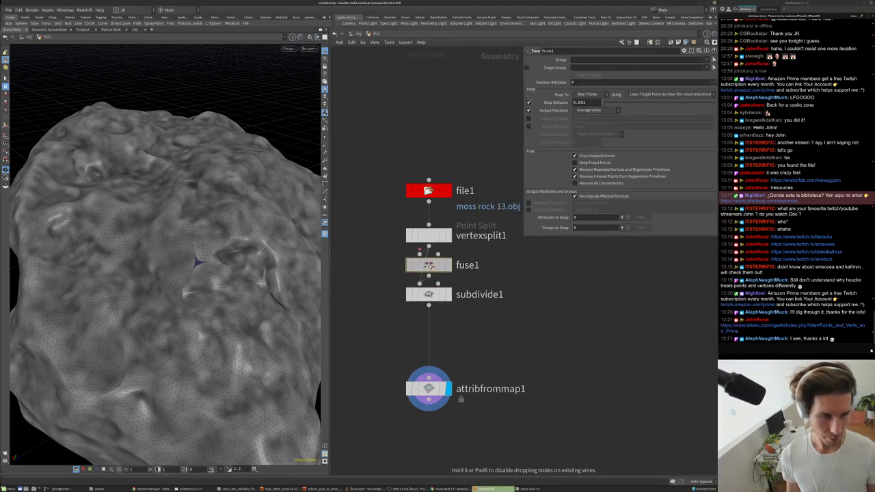
pyautogui.moveTo(428, 265); pyautogui.dragTo(524, 274)
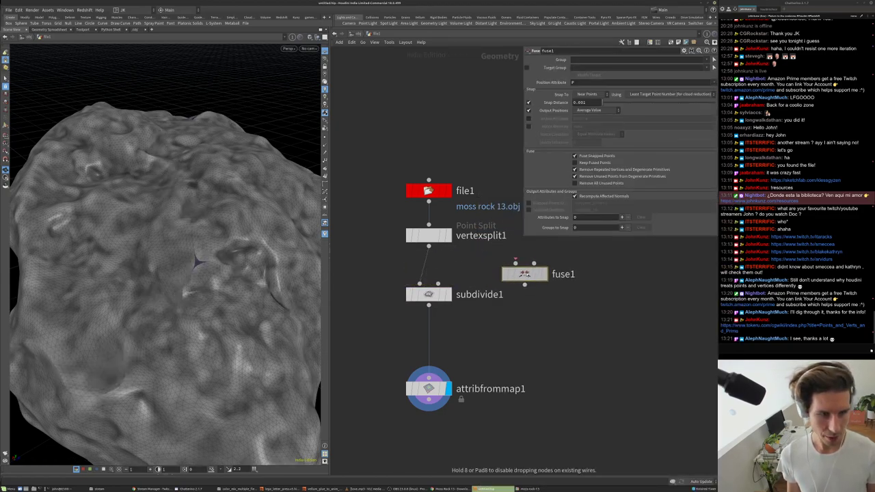
pyautogui.press('Delete')
# - Check subdivide1's Creases setting and move vertexsplit1 back below subdivide1
pyautogui.click(429, 294)
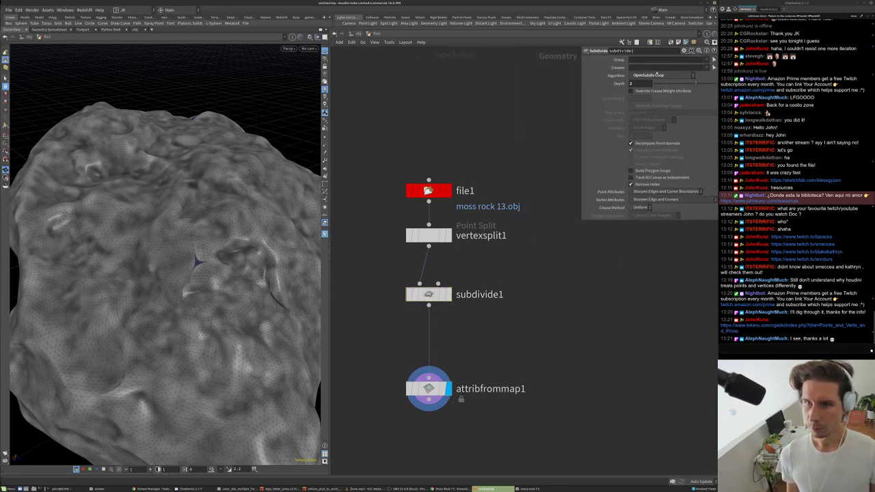
pyautogui.click(638, 66)
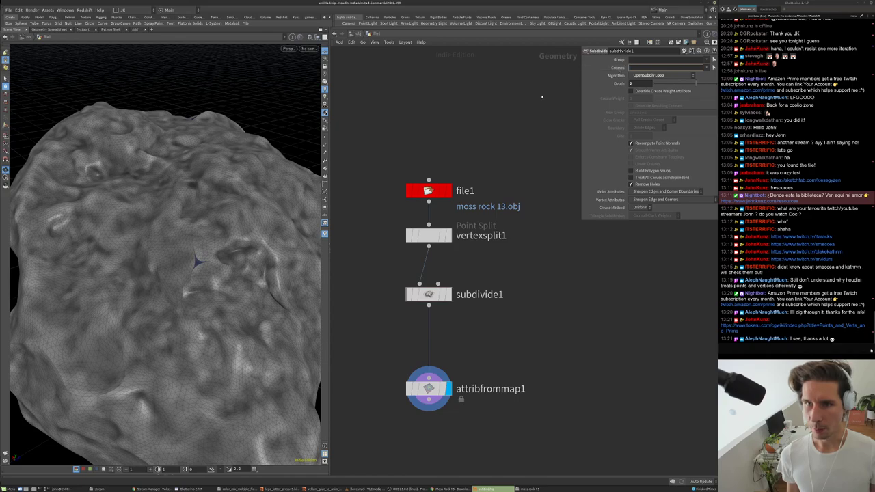
pyautogui.moveTo(193, 270); pyautogui.dragTo(259, 219)
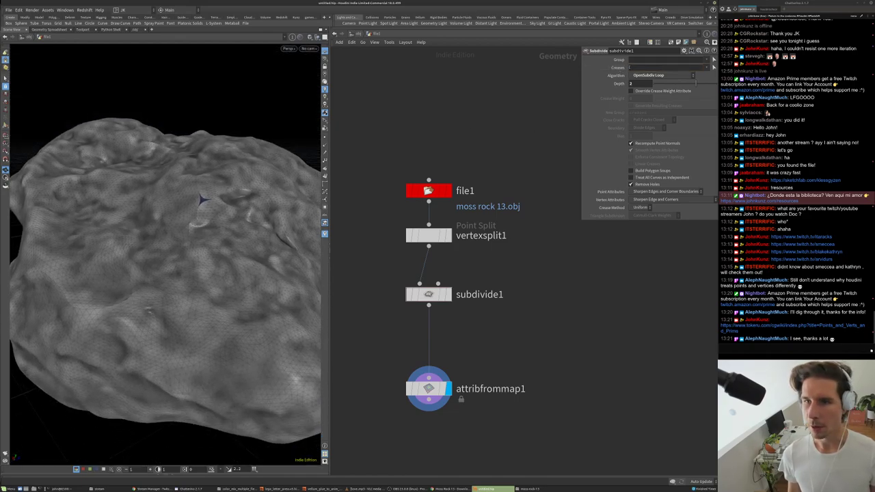
pyautogui.moveTo(429, 235); pyautogui.dragTo(430, 335)
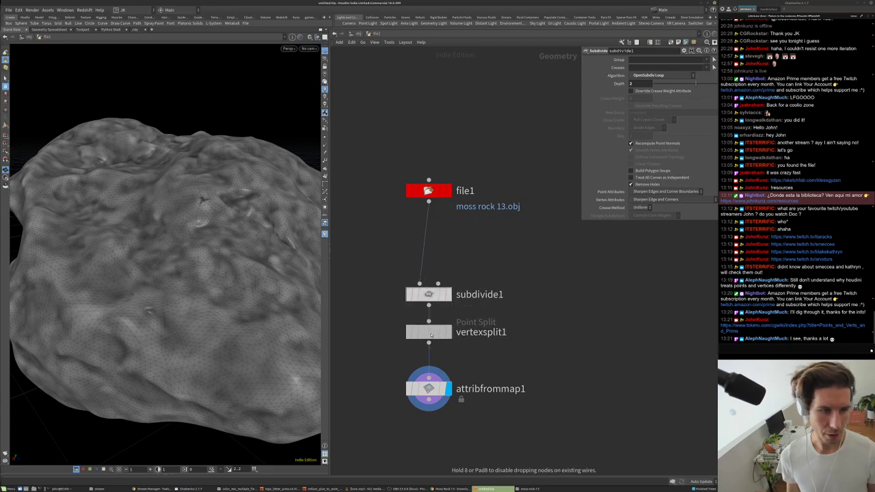
# - Add an Attribute VOP below vertexsplit1 and set it as the displayed node
pyautogui.moveTo(174, 306); pyautogui.dragTo(240, 287)
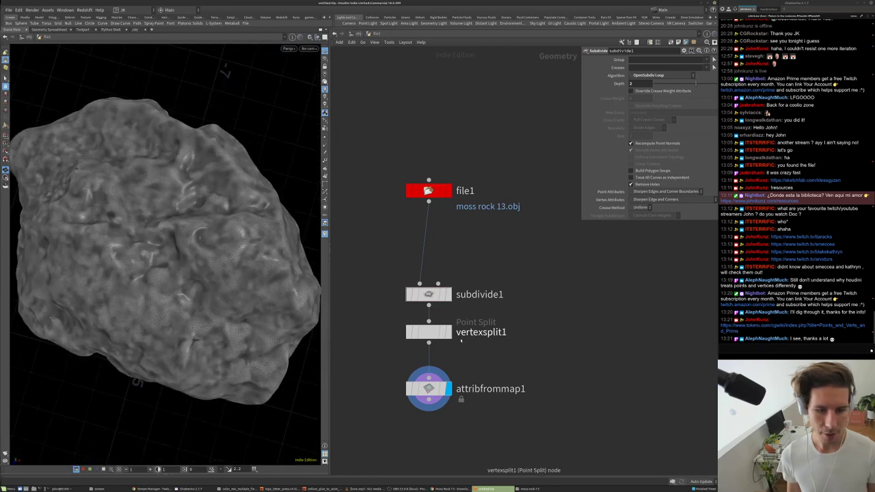
pyautogui.moveTo(557, 316); pyautogui.dragTo(577, 229, button='middle')
pyautogui.moveTo(448, 303); pyautogui.dragTo(571, 297)
pyautogui.click(612, 76)
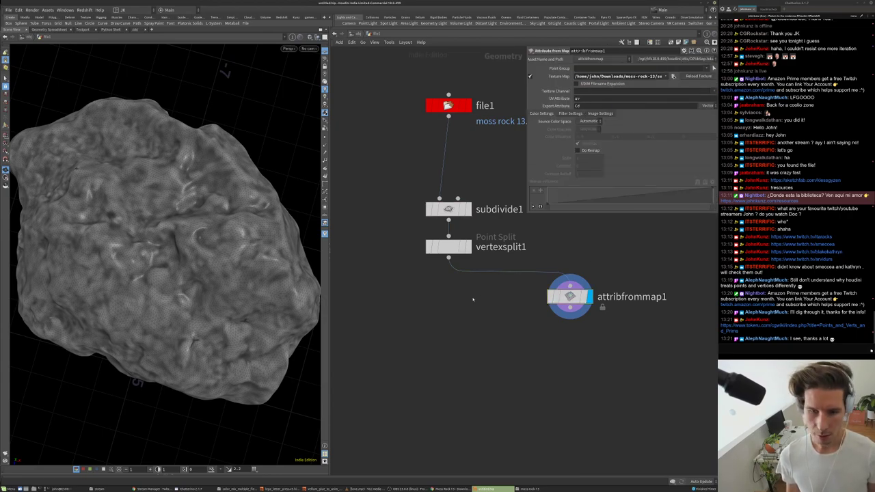
pyautogui.press('Tab')
pyautogui.write('attrib')
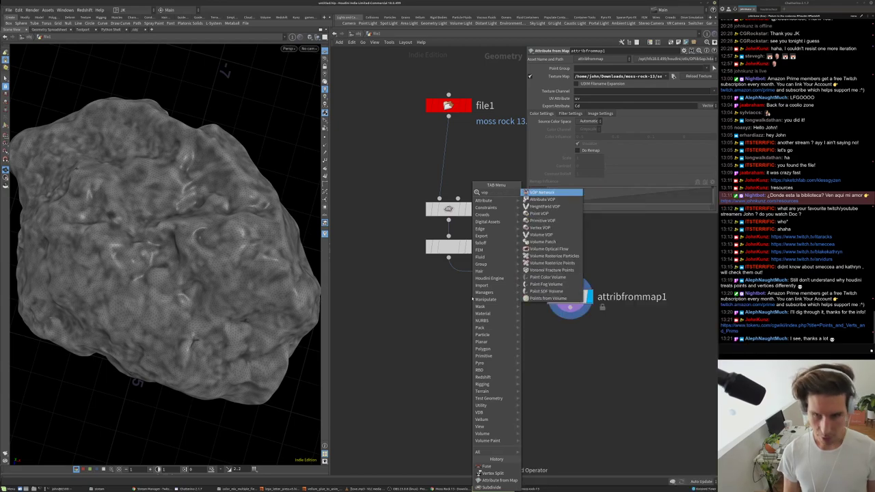
pyautogui.press('Return')
pyautogui.moveTo(471, 297); pyautogui.dragTo(447, 319)
pyautogui.click(468, 320)
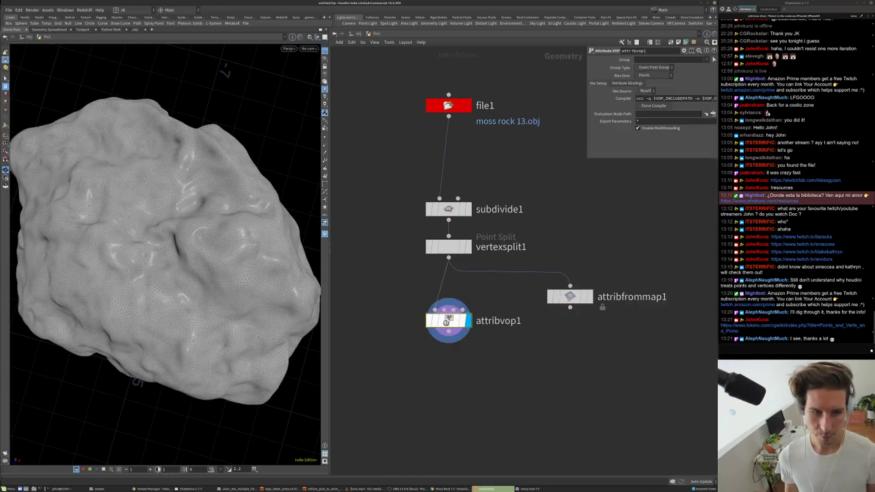
# - Inside attribvop1, add a Displace Along Normal node feeding dispP into the output's P
pyautogui.doubleClick(448, 320)
pyautogui.moveTo(566, 208); pyautogui.dragTo(632, 243)
pyautogui.press('Tab')
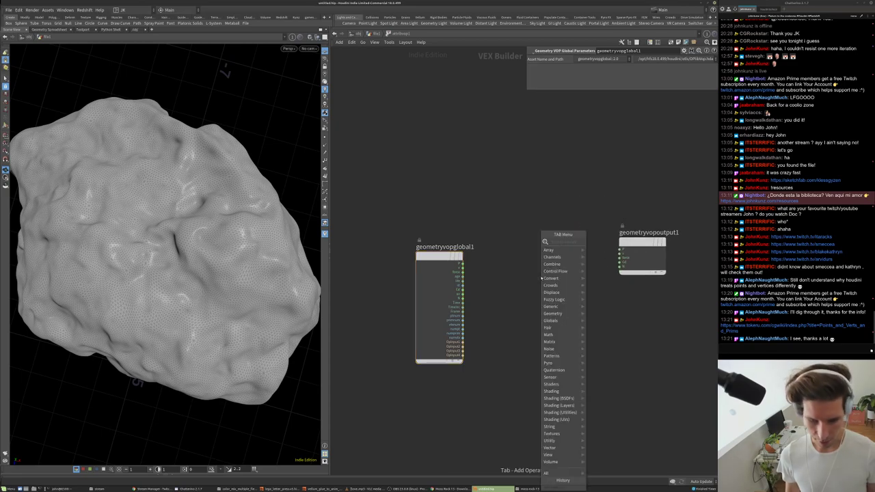
pyautogui.write('dsp')
pyautogui.press('Return')
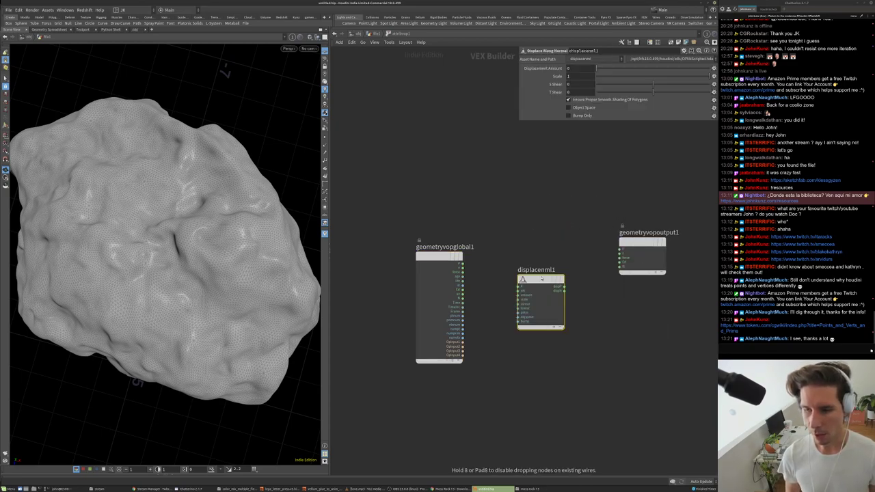
pyautogui.click(554, 294)
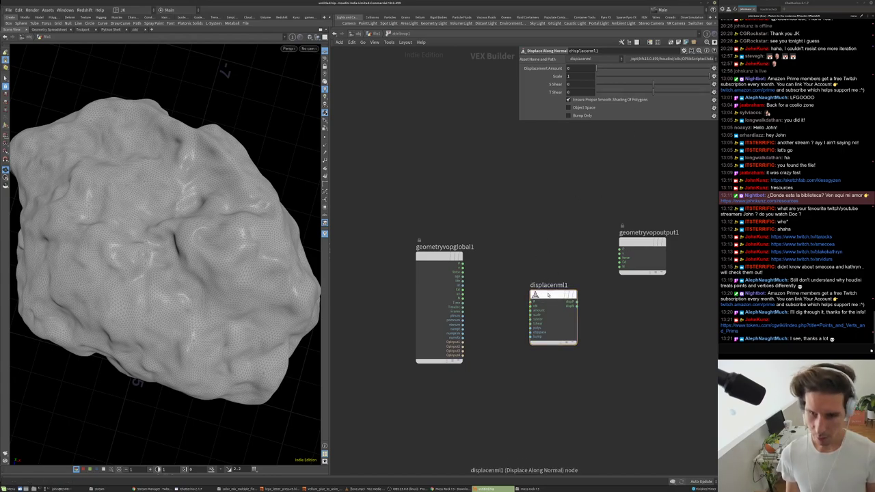
pyautogui.moveTo(578, 300); pyautogui.dragTo(620, 251)
# - Add a texture1 node and place it beside displacenml1
pyautogui.press('Tab')
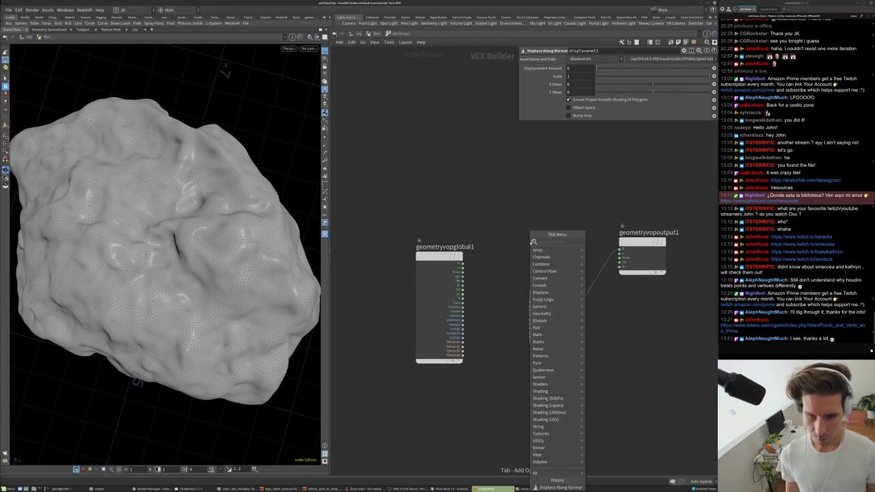
pyautogui.write('te')
pyautogui.click(600, 242)
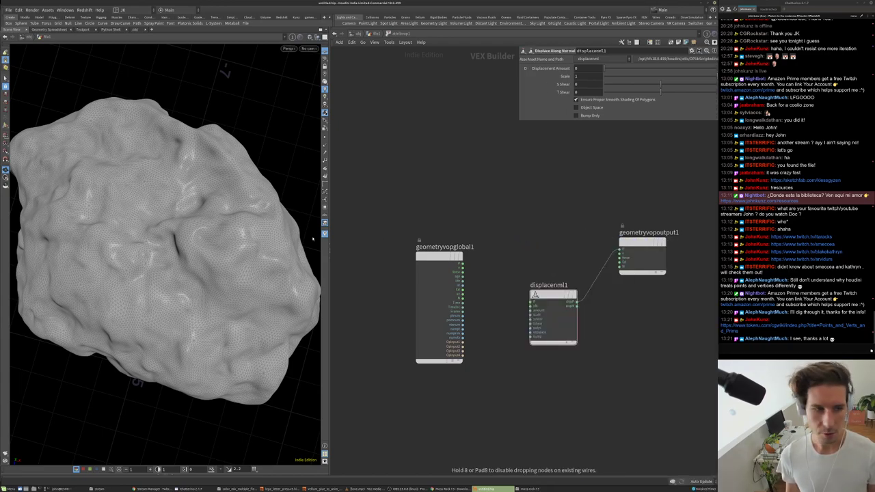
pyautogui.click(524, 236)
pyautogui.moveTo(536, 240); pyautogui.dragTo(522, 223)
# - Wire a global output into texture1 and texture1 into displacenml1's amount
pyautogui.moveTo(162, 236); pyautogui.dragTo(181, 194)
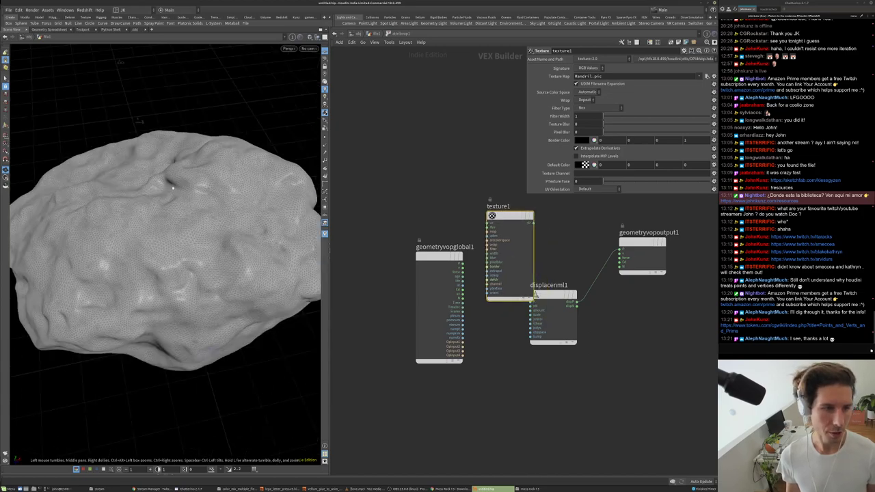
pyautogui.click(487, 237)
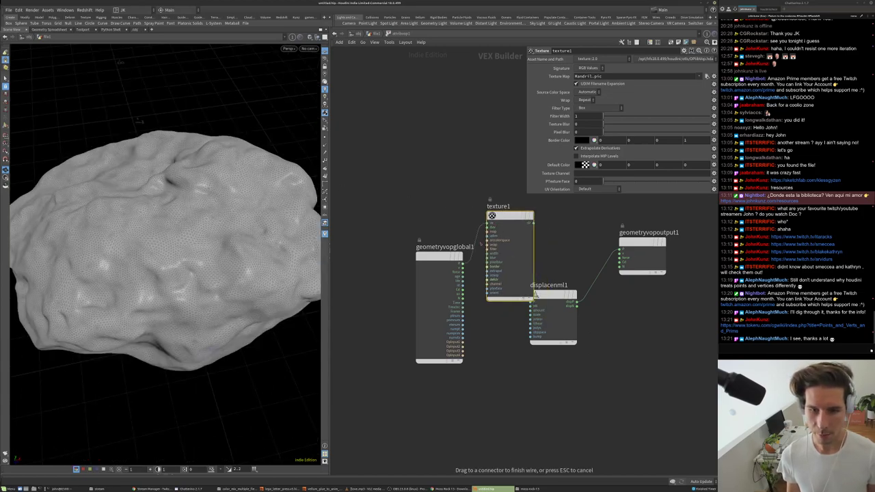
pyautogui.click(463, 294)
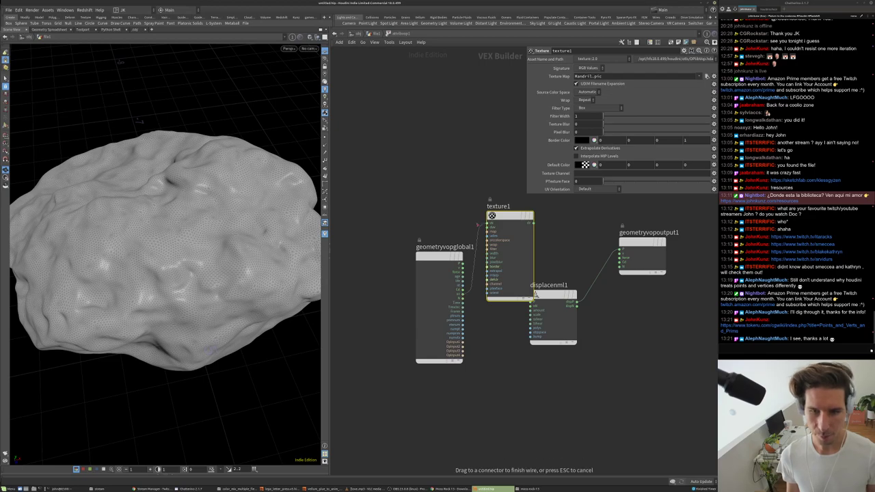
pyautogui.moveTo(538, 313); pyautogui.dragTo(557, 331)
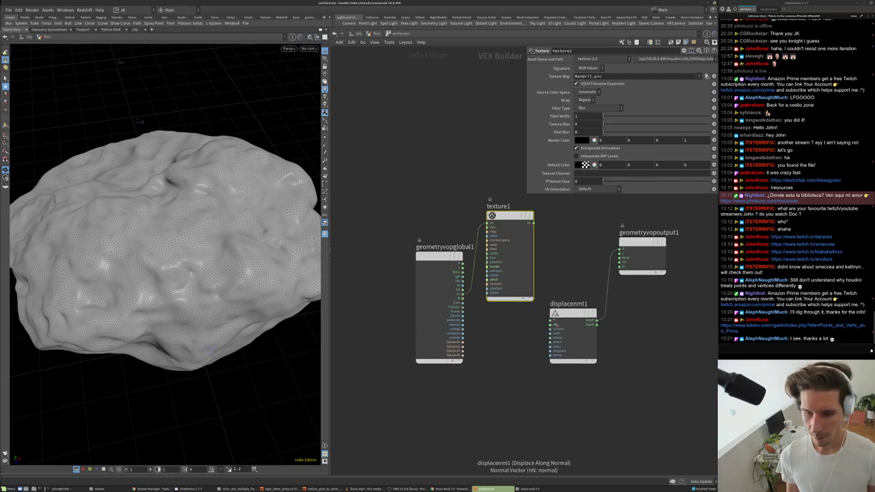
pyautogui.click(552, 329)
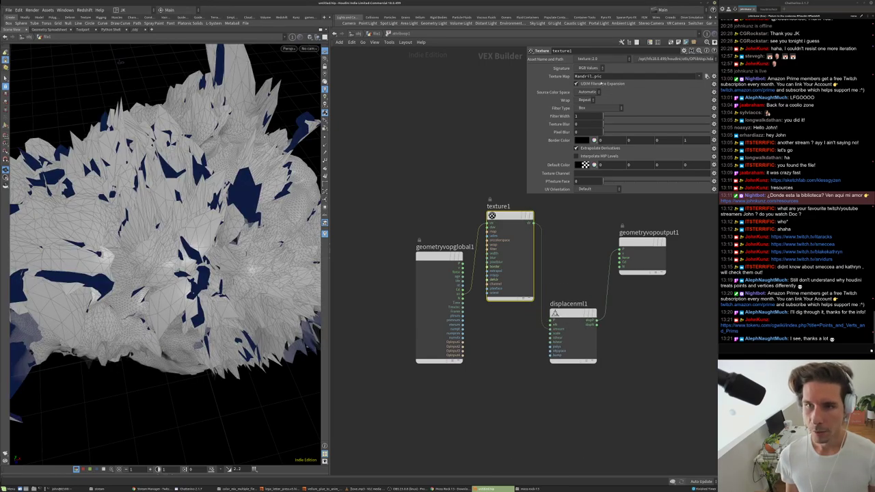
# - Set texture1's Texture Map to the moss rock 13 heights PNG path
pyautogui.hotkey('ctrl', 'v')
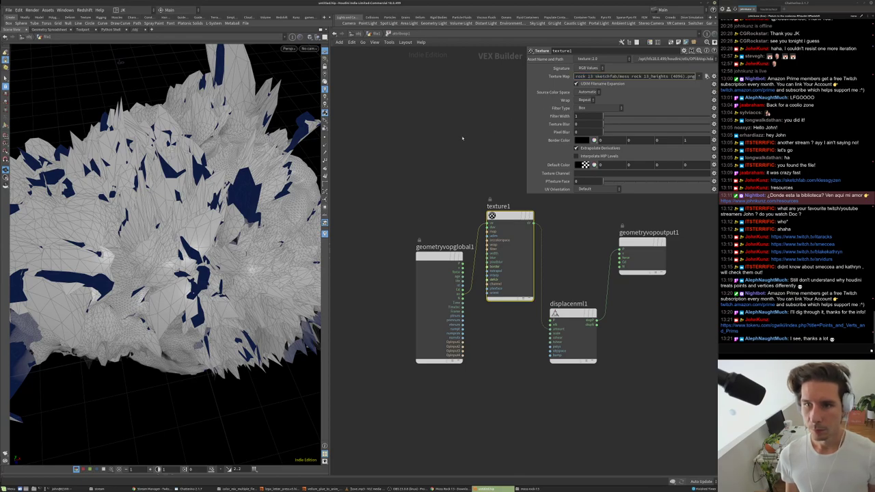
pyautogui.press('Return')
pyautogui.click(573, 314)
# - Tune displacenml1's Scale, settling on 0.05 for the rock displacement
pyautogui.moveTo(657, 77); pyautogui.dragTo(648, 78)
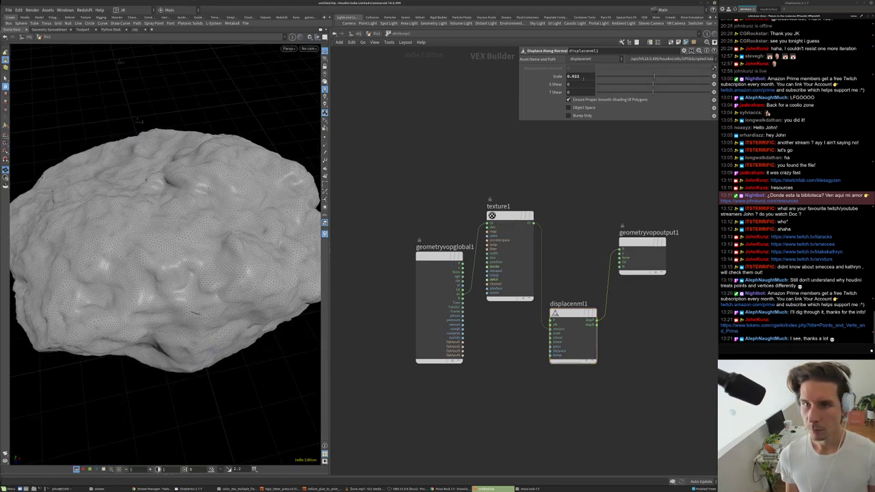
pyautogui.keyDown('alt'); pyautogui.moveTo(226, 219); pyautogui.dragTo(253, 160); pyautogui.keyUp('alt')
pyautogui.moveTo(601, 138); pyautogui.dragTo(601, 103, button='middle')
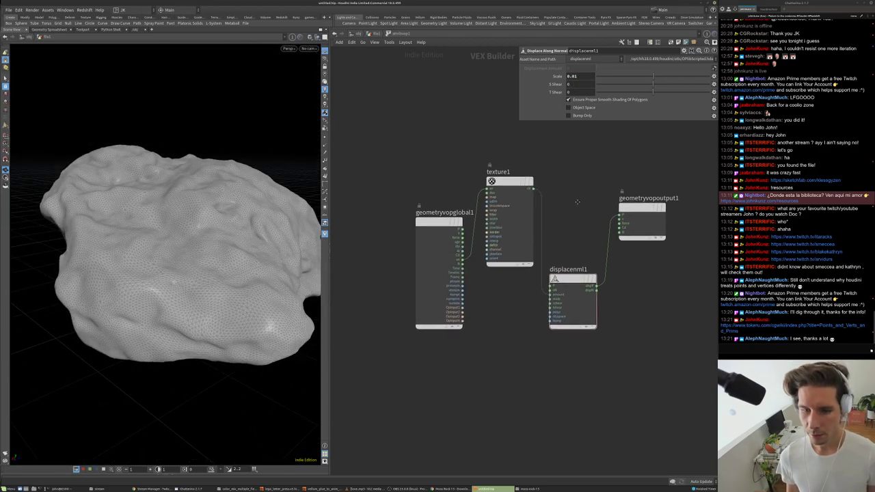
pyautogui.moveTo(653, 76)
pyautogui.mouseDown()
pyautogui.moveTo(619, 77)
pyautogui.moveTo(657, 77)
pyautogui.mouseUp()
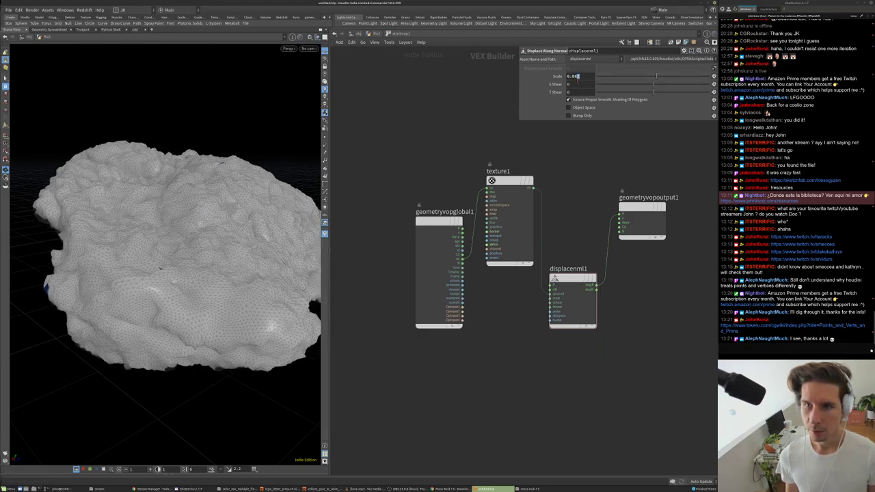
pyautogui.keyDown('alt'); pyautogui.moveTo(242, 196); pyautogui.dragTo(218, 192); pyautogui.keyUp('alt')
# - Move geometryvopoutput1 next to displacenml1 and check its input wire
pyautogui.moveTo(630, 216); pyautogui.dragTo(606, 289)
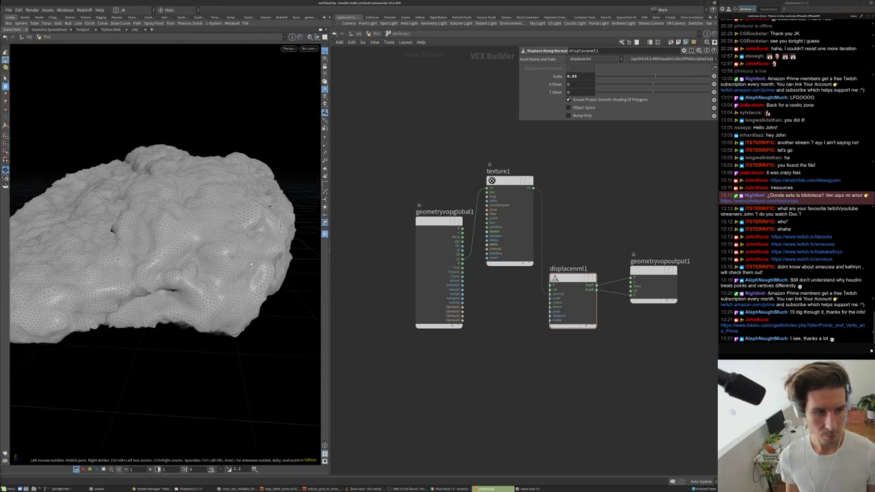
pyautogui.rightClick(611, 294)
pyautogui.press('Escape')
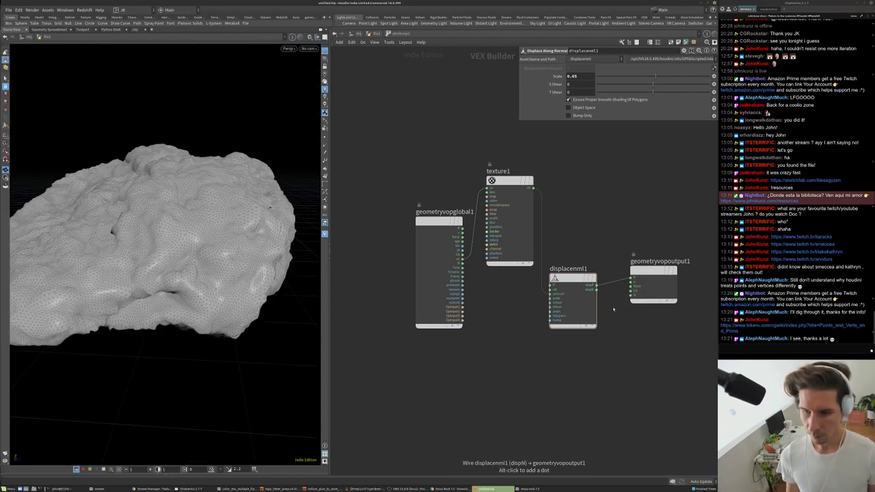
# - Return to the geometry network, check vertexsplit1's counts and attribvop1's bindings
pyautogui.press('u')
pyautogui.middleClick(448, 247)
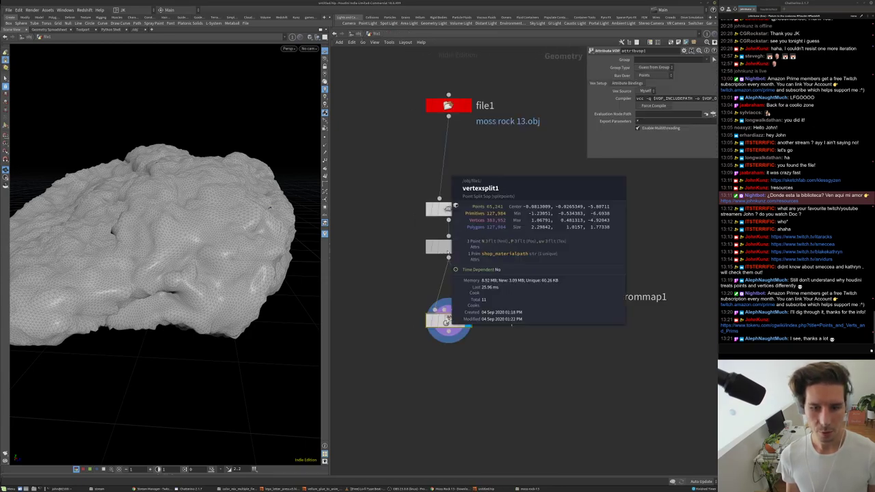
pyautogui.press('Tab')
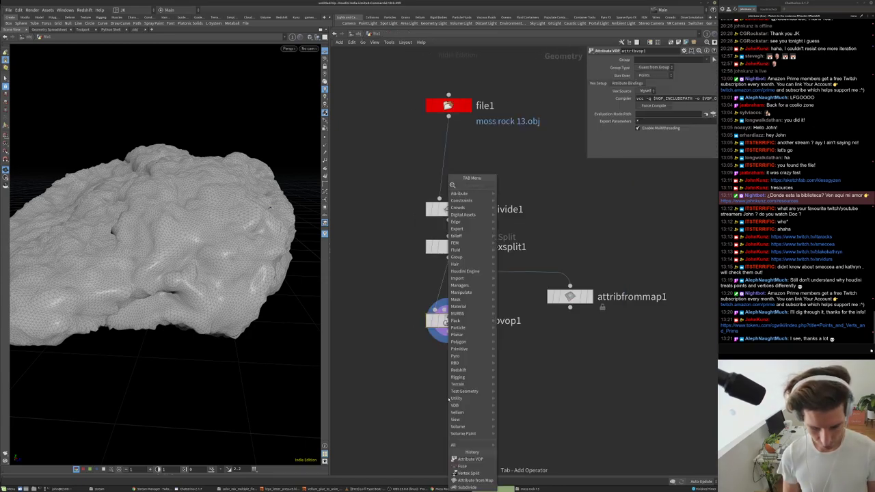
pyautogui.press('Escape')
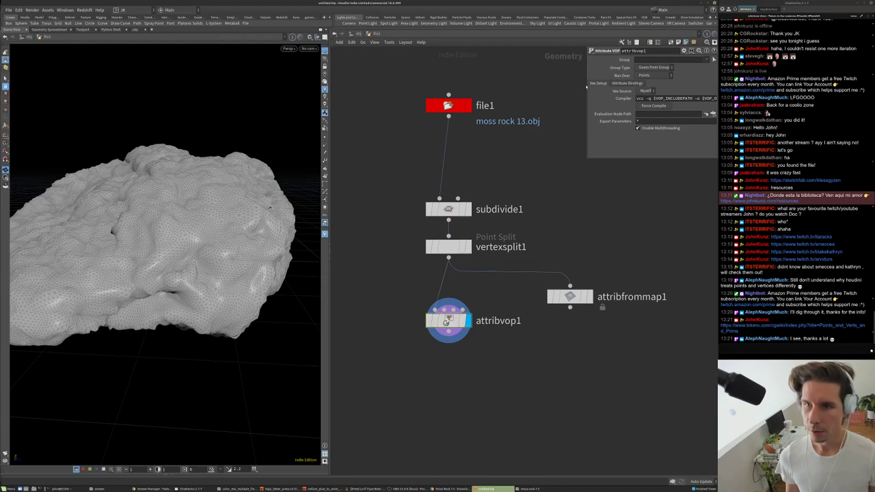
pyautogui.click(627, 83)
# - Smooth-shade and frame the displaced rock close up, then select subdivide1
pyautogui.moveTo(171, 246); pyautogui.dragTo(166, 264)
pyautogui.click(308, 49)
pyautogui.press('Escape')
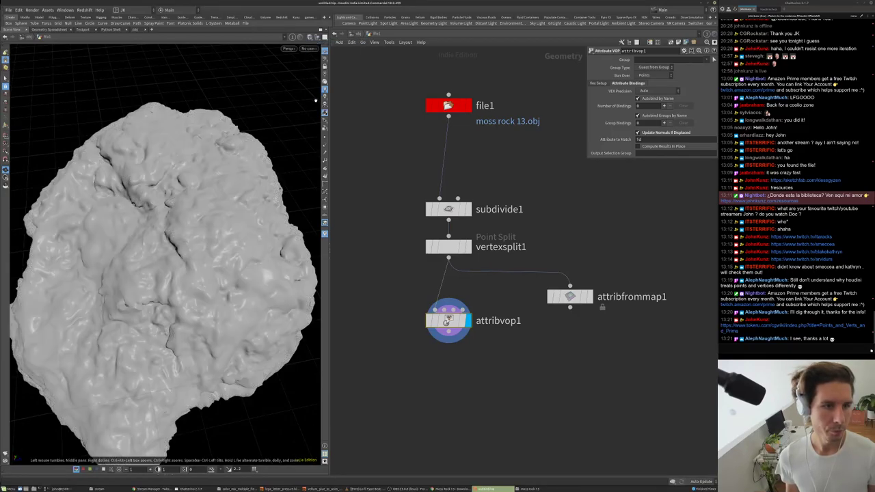
pyautogui.press('g')
pyautogui.moveTo(210, 235); pyautogui.dragTo(248, 239)
pyautogui.scroll(6, 211, 243)
pyautogui.click(455, 214)
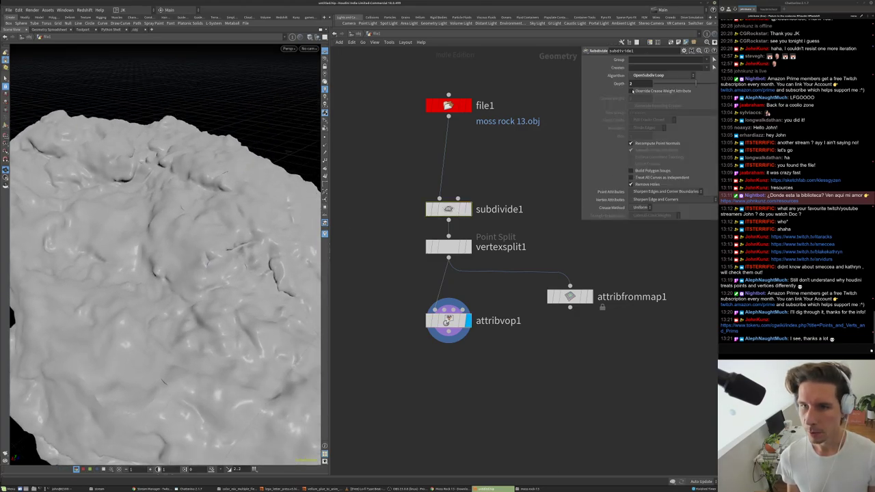
pyautogui.moveTo(274, 270); pyautogui.dragTo(109, 157)
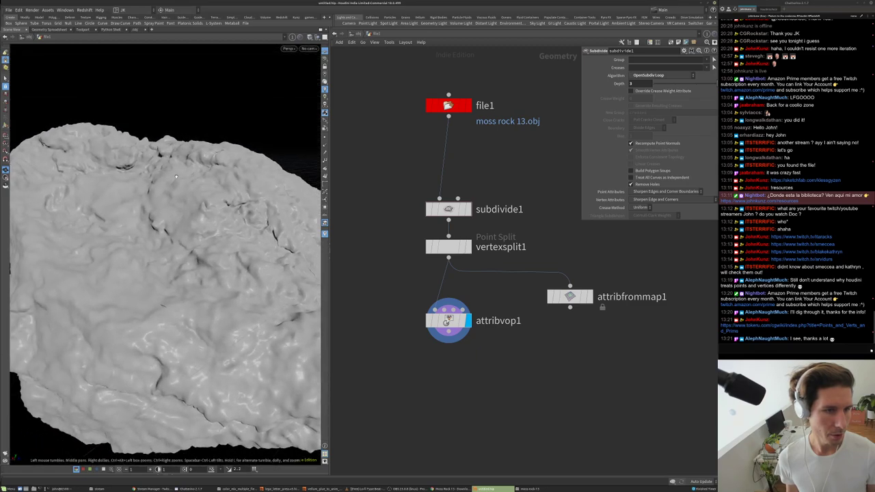
pyautogui.click(429, 321)
pyautogui.click(429, 321)
pyautogui.click(429, 321)
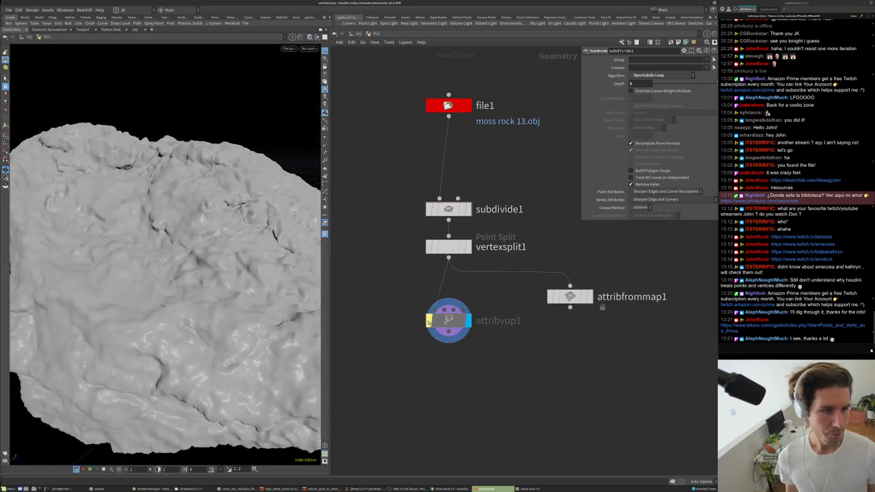
pyautogui.click(428, 320)
pyautogui.moveTo(218, 197); pyautogui.dragTo(206, 226)
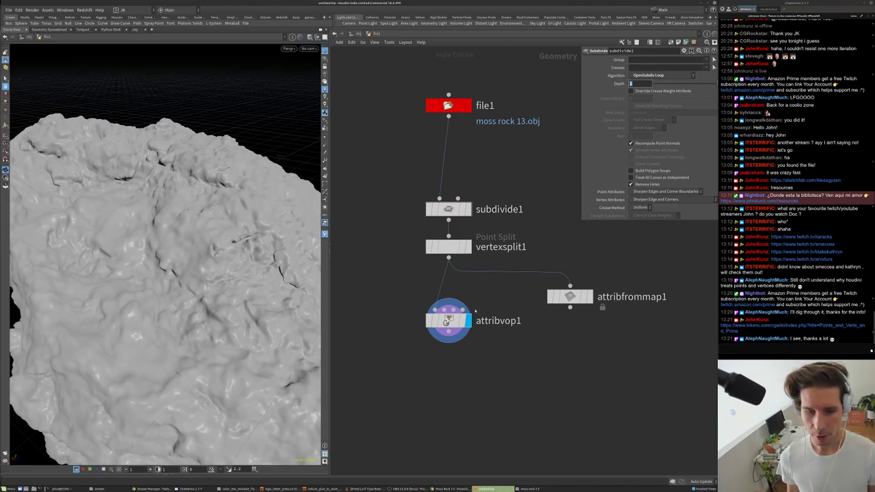
pyautogui.middleClick(448, 320)
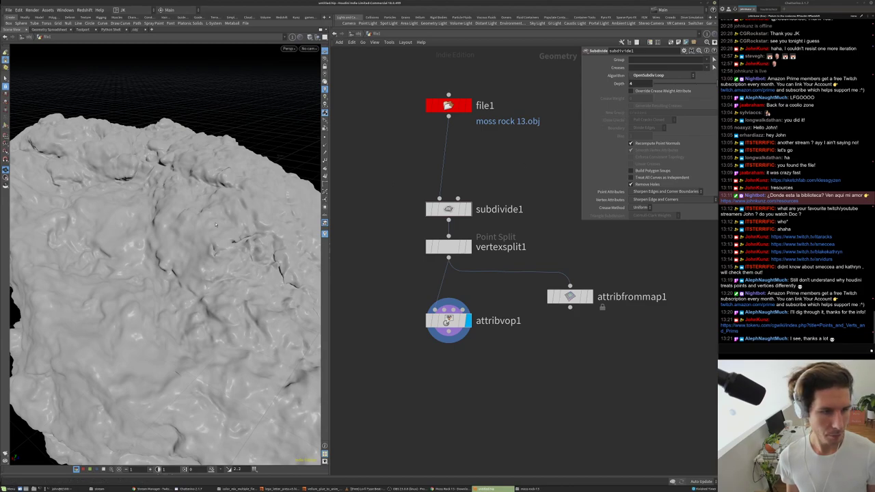
pyautogui.middleClick(449, 323)
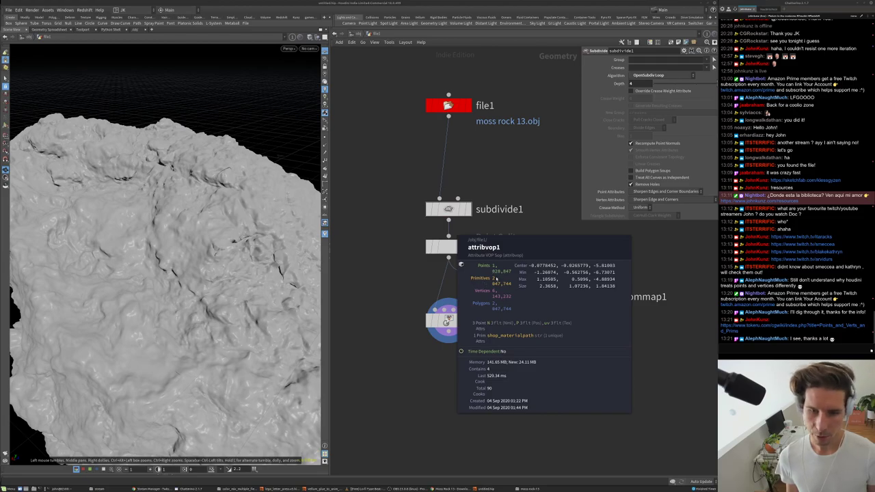
pyautogui.moveTo(178, 260); pyautogui.dragTo(287, 144)
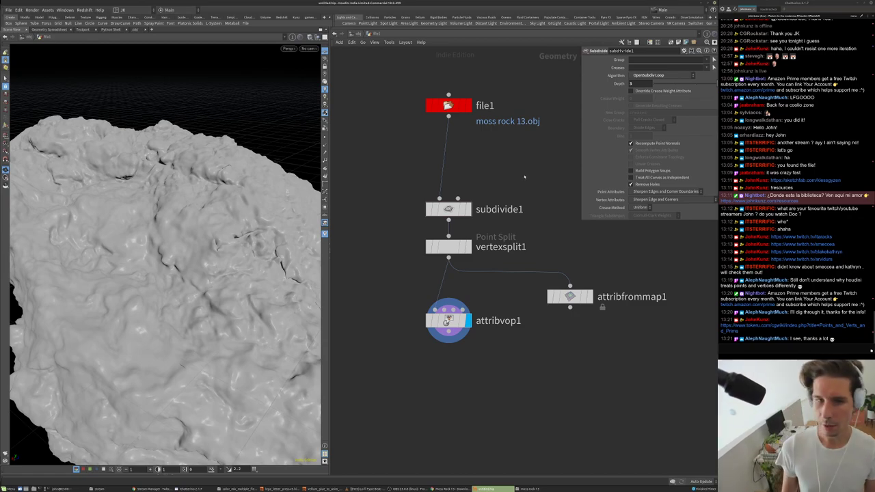
pyautogui.moveTo(171, 206)
pyautogui.mouseDown()
pyautogui.moveTo(191, 189)
pyautogui.moveTo(183, 259)
pyautogui.moveTo(137, 234)
pyautogui.moveTo(174, 210)
pyautogui.mouseUp()
pyautogui.scroll(-5, 191, 192)
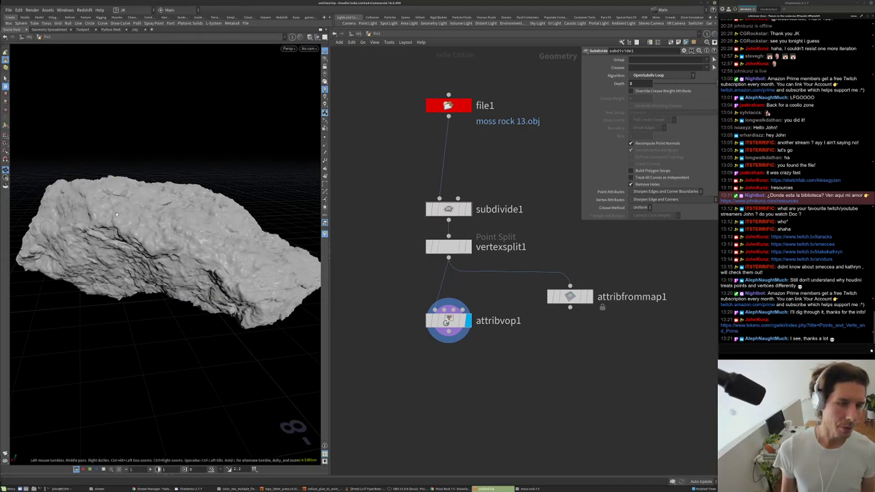
pyautogui.moveTo(489, 361); pyautogui.dragTo(502, 283, button='middle')
pyautogui.scroll(-1, 503, 309)
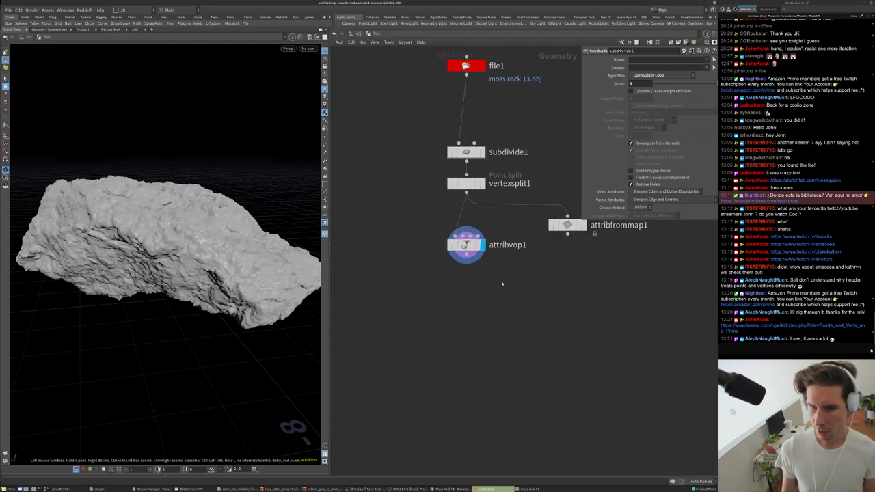
pyautogui.press('Tab')
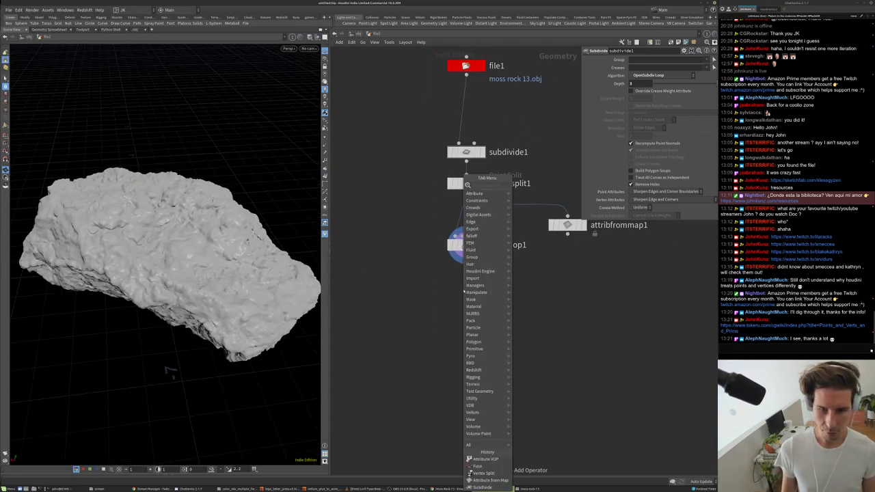
pyautogui.write('sca')
pyautogui.press('Return')
pyautogui.click(466, 322)
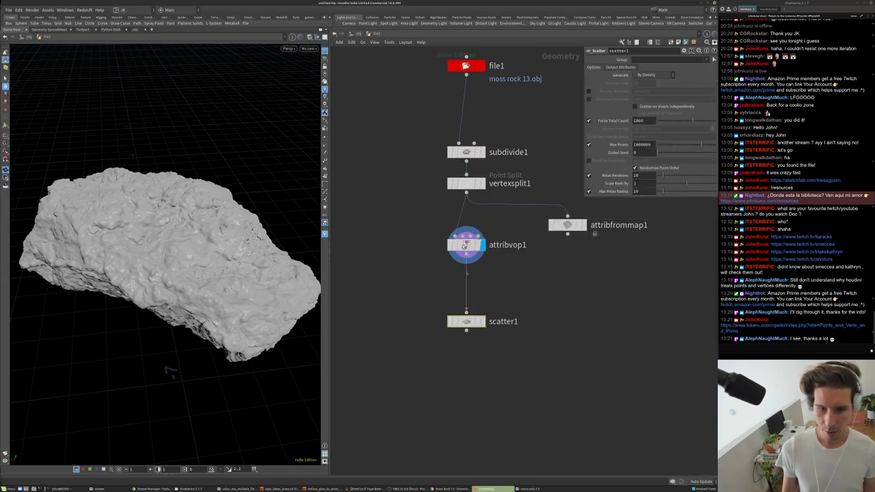
pyautogui.click(482, 321)
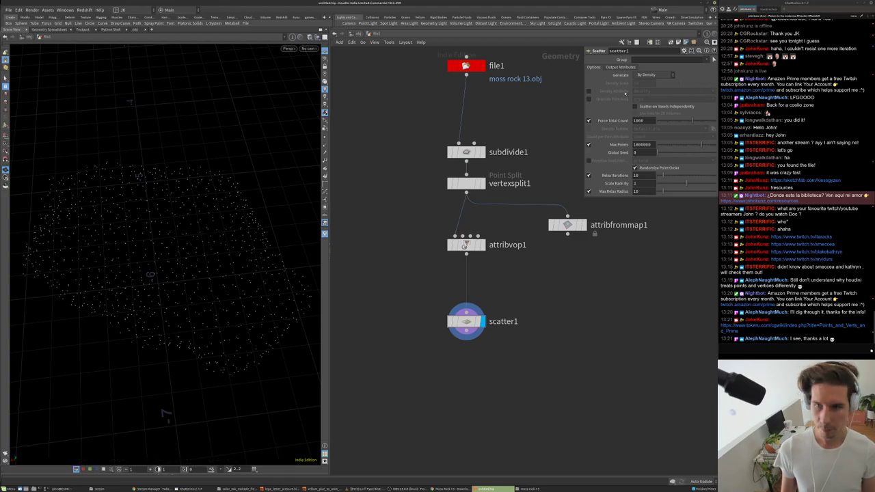
pyautogui.moveTo(136, 226); pyautogui.dragTo(146, 207)
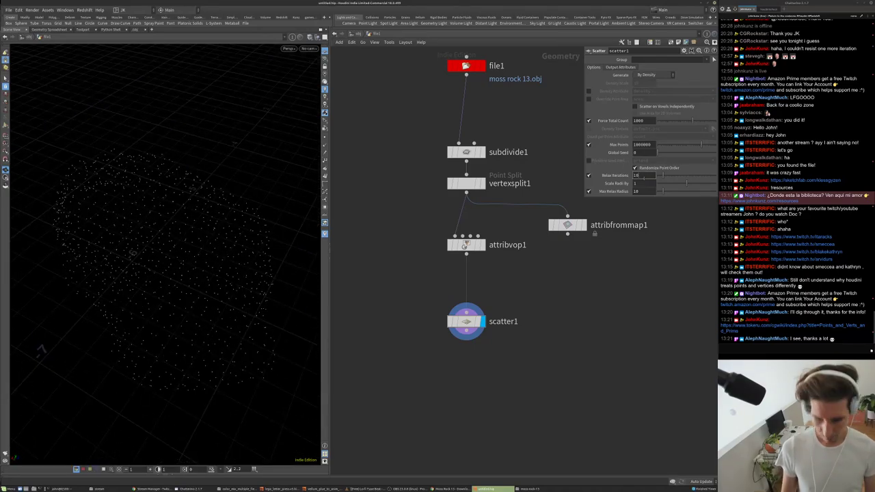
pyautogui.write('0')
pyautogui.press('Return')
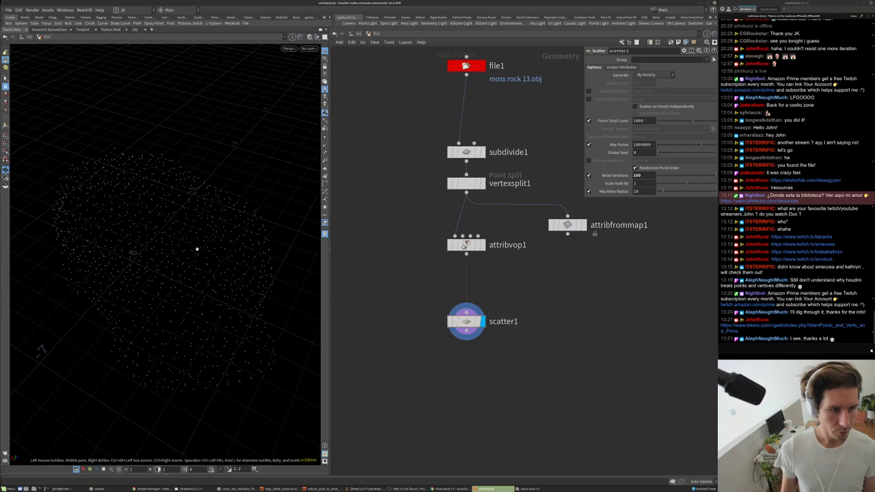
pyautogui.click(482, 244)
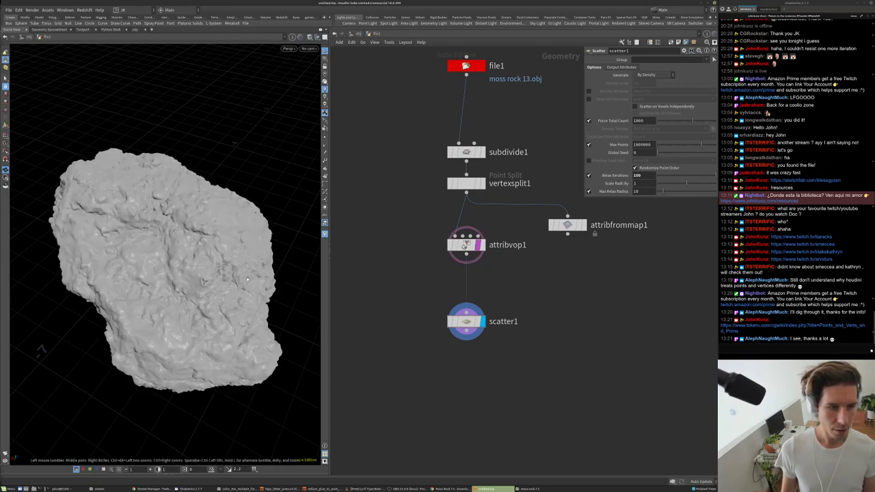
pyautogui.moveTo(258, 289); pyautogui.dragTo(205, 273)
pyautogui.scroll(5, 205, 274)
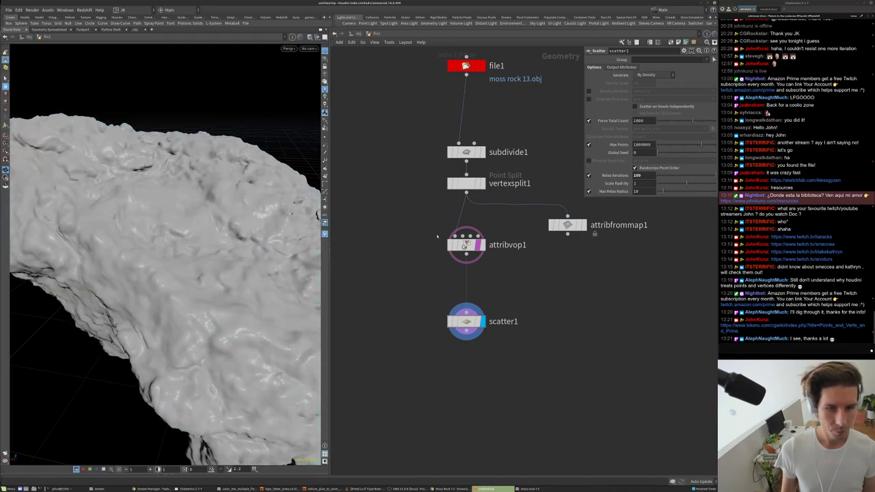
pyautogui.click(482, 245)
pyautogui.scroll(-1, 449, 350)
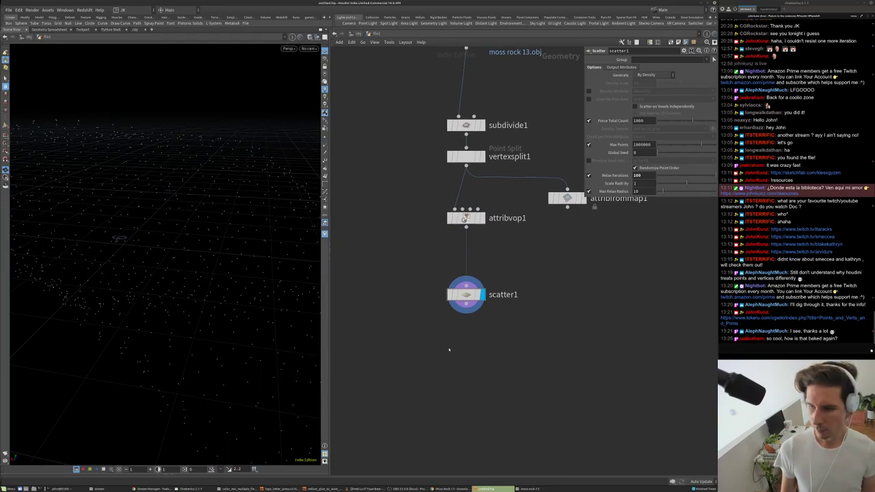
pyautogui.moveTo(453, 352); pyautogui.dragTo(454, 343, button='middle')
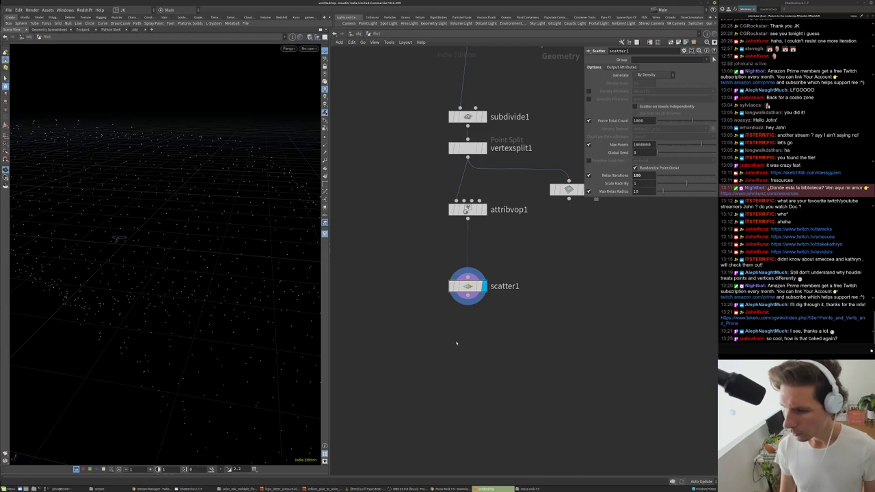
pyautogui.moveTo(449, 323); pyautogui.dragTo(463, 397, button='middle')
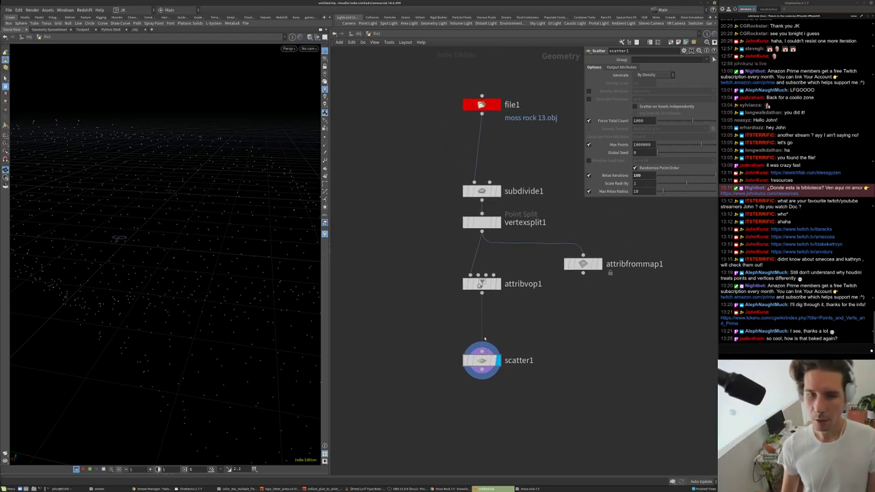
# - Open the moss rock 13 heights PNG in MPlay from the file manager
pyautogui.hotkey('alt', 'Tab')
pyautogui.rightClick(453, 264)
pyautogui.click(469, 267)
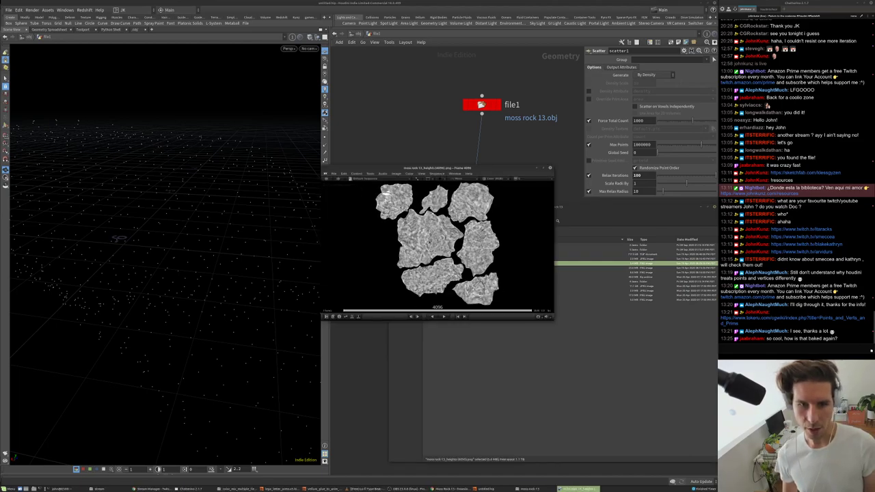
# - Inspect the height map at 1:1 scale, panning and refitting it
pyautogui.press('1')
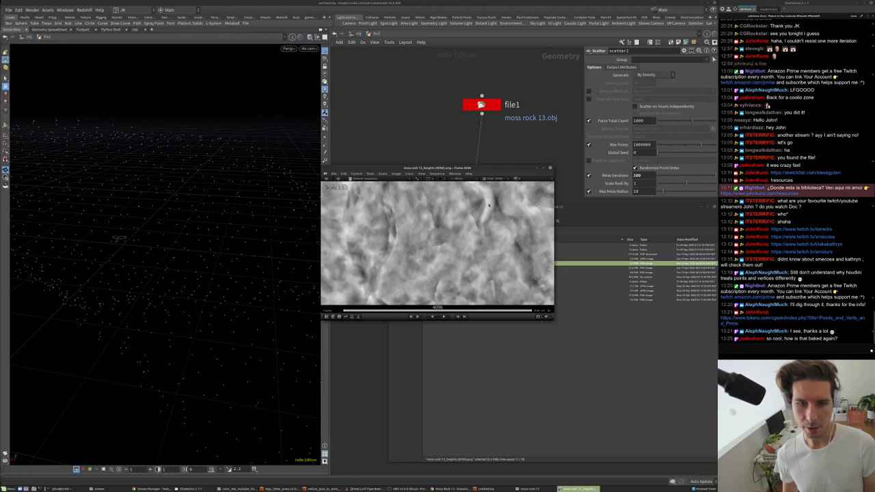
pyautogui.moveTo(491, 254); pyautogui.dragTo(501, 233, button='middle')
pyautogui.scroll(-1, 502, 233)
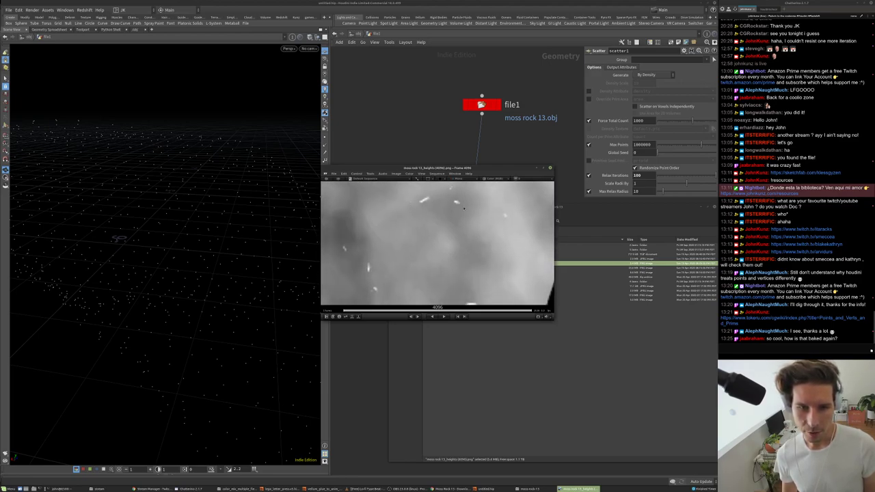
pyautogui.moveTo(375, 258); pyautogui.dragTo(451, 246, button='middle')
pyautogui.press('f')
pyautogui.scroll(3, 460, 243)
pyautogui.scroll(3, 488, 235)
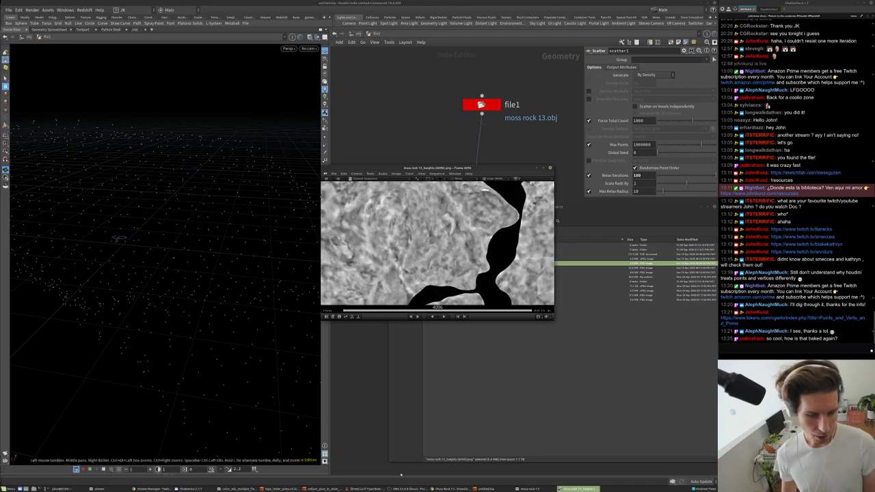
pyautogui.click(452, 489)
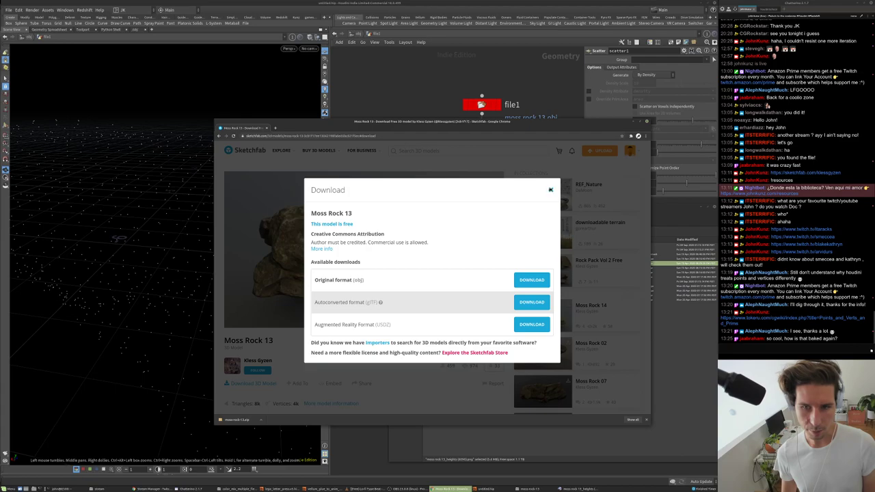
# - Close the Moss Rock 13 download dialog, rotate the preview, then template attribvop1 in Houdini
pyautogui.click(551, 189)
pyautogui.moveTo(402, 246)
pyautogui.mouseDown()
pyautogui.moveTo(342, 270)
pyautogui.moveTo(410, 298)
pyautogui.moveTo(445, 260)
pyautogui.mouseUp()
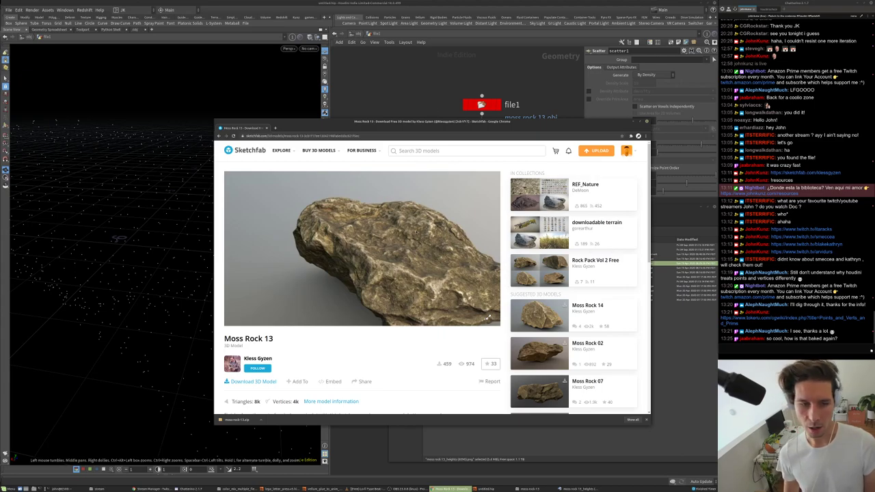
pyautogui.click(406, 101)
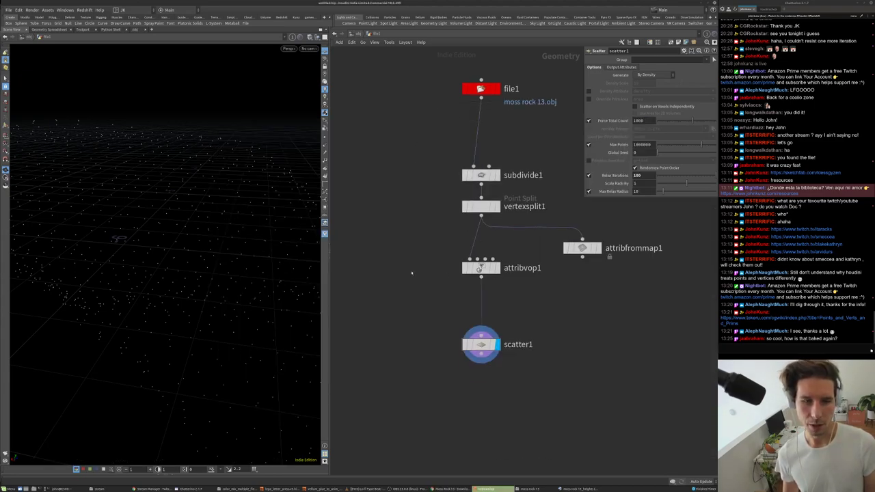
pyautogui.click(493, 267)
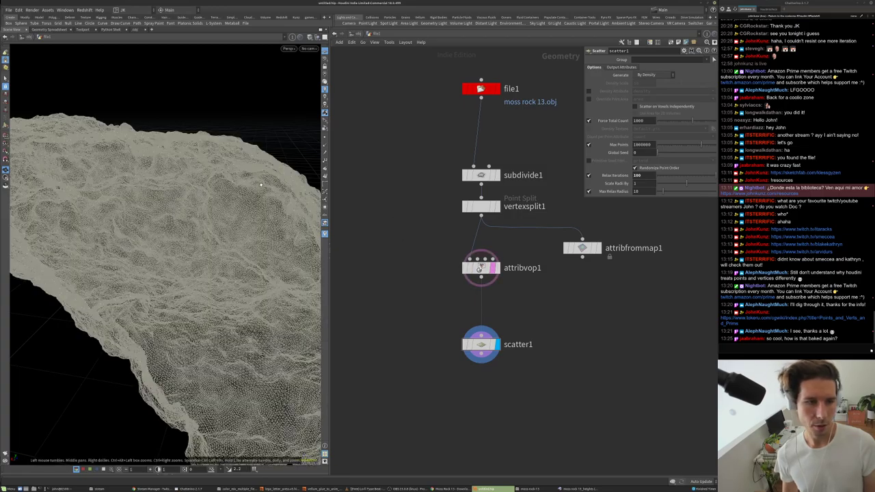
# - Display vertexsplit1's undisplaced rock, then attribvop1's displaced rock, and select attribvop1
pyautogui.scroll(5, 247, 178)
pyautogui.scroll(-3, 305, 417)
pyautogui.scroll(-3, 305, 417)
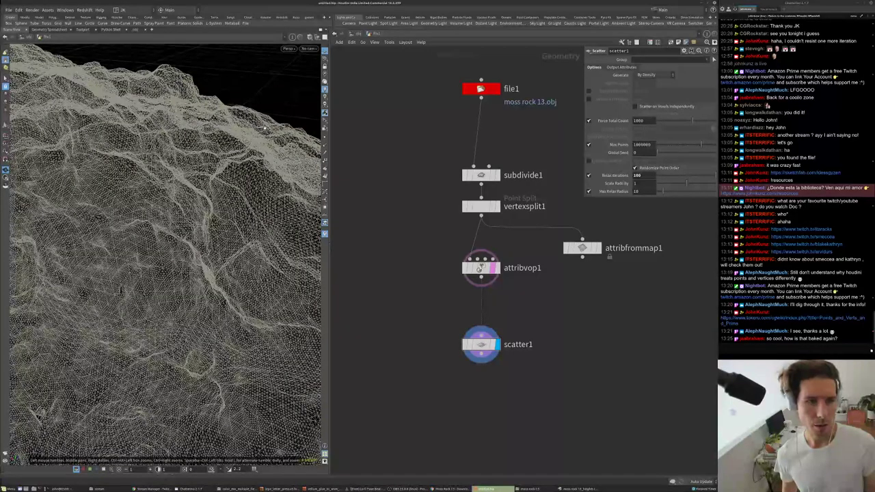
pyautogui.scroll(3, 261, 120)
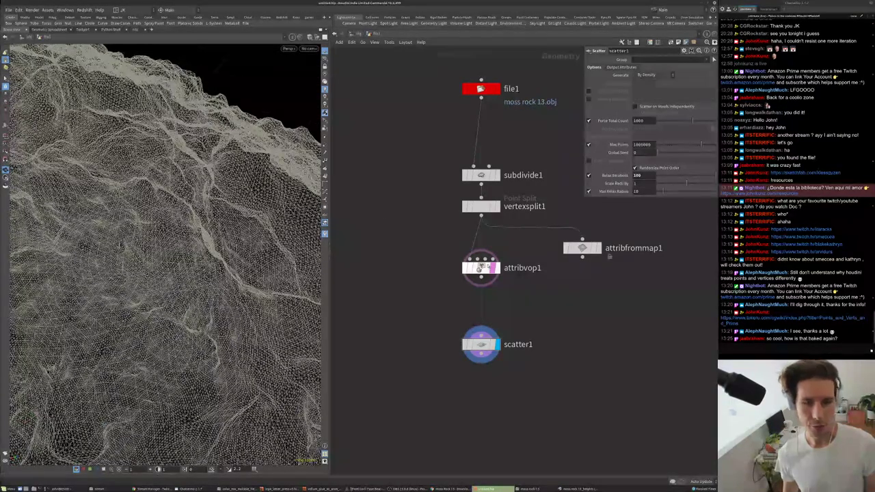
pyautogui.click(496, 206)
pyautogui.click(481, 205)
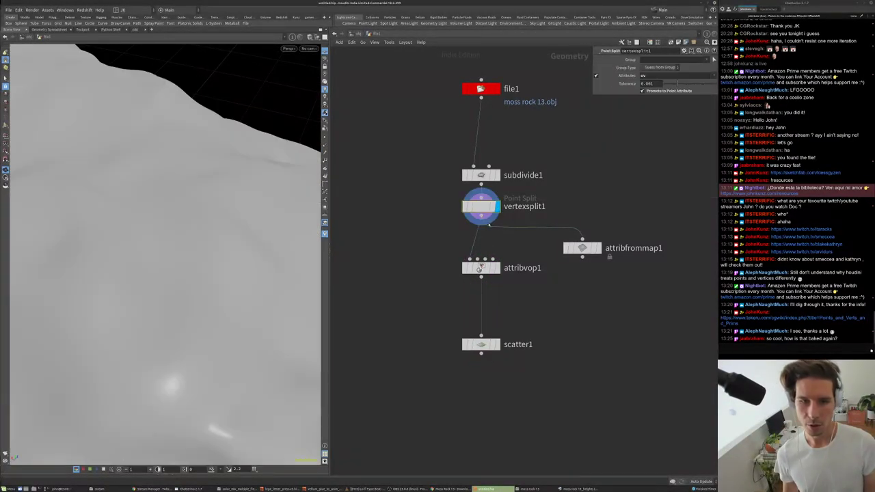
pyautogui.scroll(2, 498, 177)
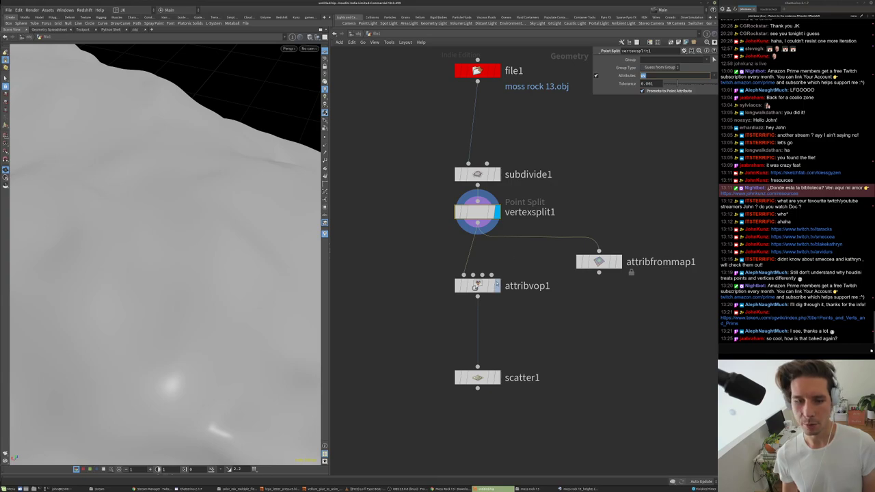
pyautogui.click(496, 285)
pyautogui.click(481, 287)
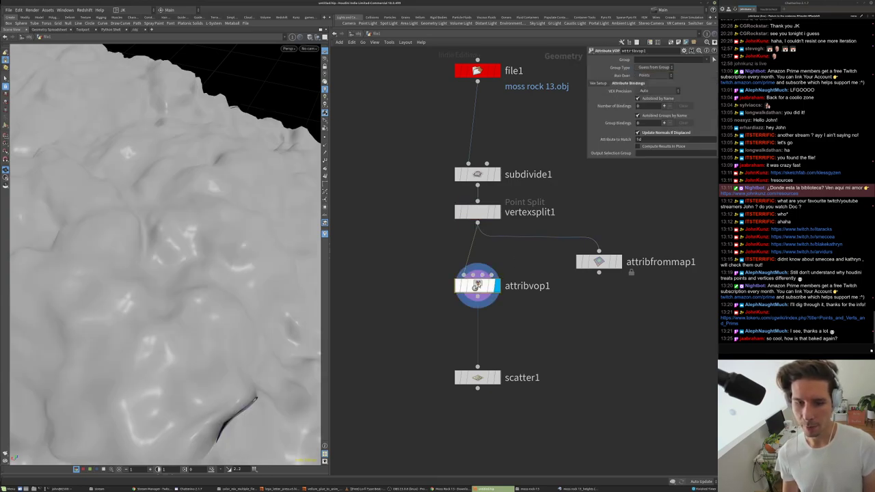
# - Inside attribvop1, rearrange the texture1, output and geometryvopglobal1 nodes into a tidy layout
pyautogui.doubleClick(477, 286)
pyautogui.moveTo(513, 179); pyautogui.dragTo(513, 281)
pyautogui.moveTo(644, 272); pyautogui.dragTo(648, 280)
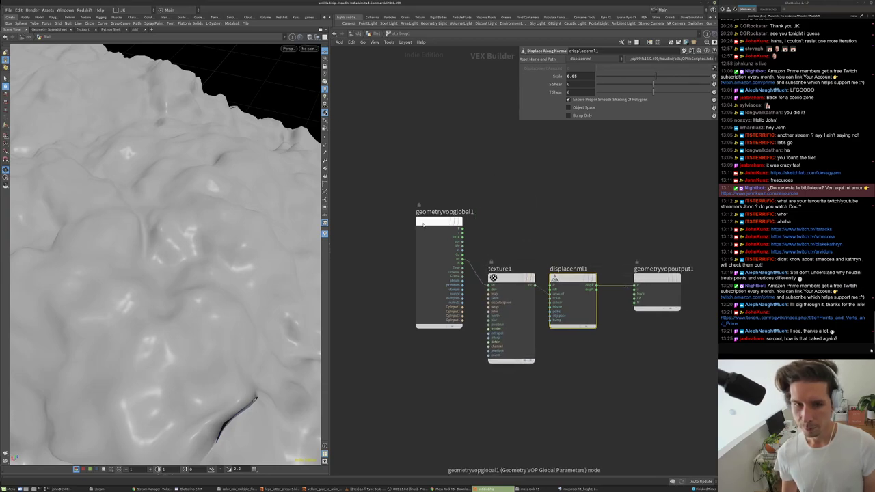
pyautogui.moveTo(439, 222); pyautogui.dragTo(421, 257)
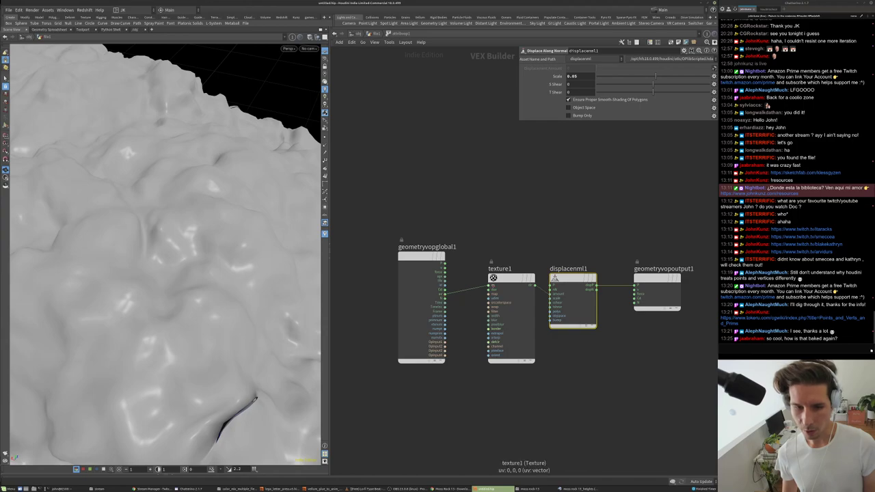
# - Check texture1's moss rock 13 heights map path and displacenml1's 0.05 scale, then return up
pyautogui.click(511, 279)
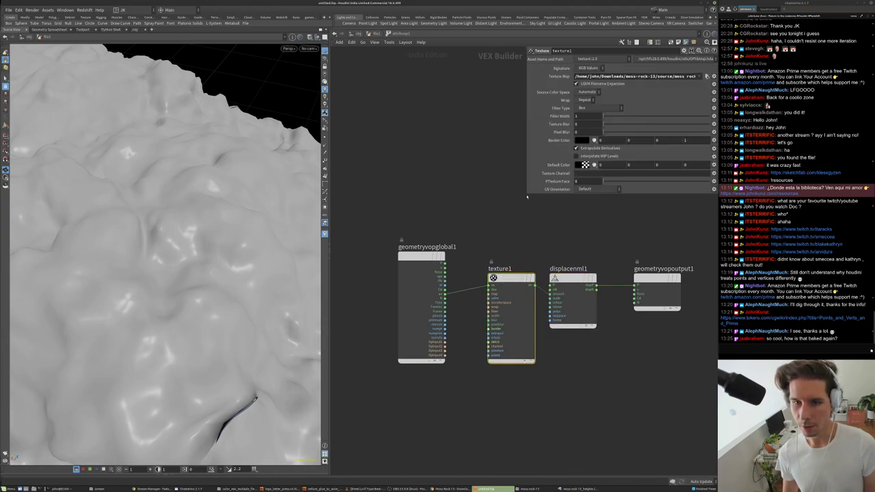
pyautogui.moveTo(526, 194); pyautogui.dragTo(367, 206)
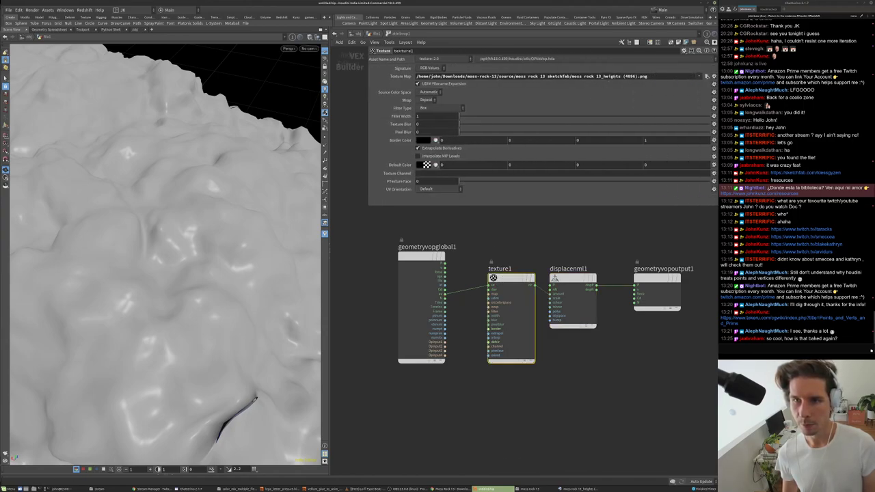
pyautogui.click(569, 281)
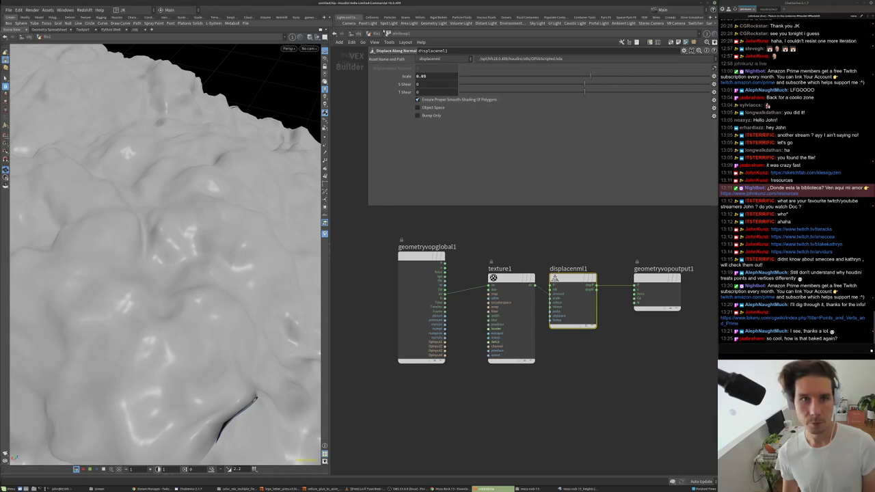
pyautogui.press('u')
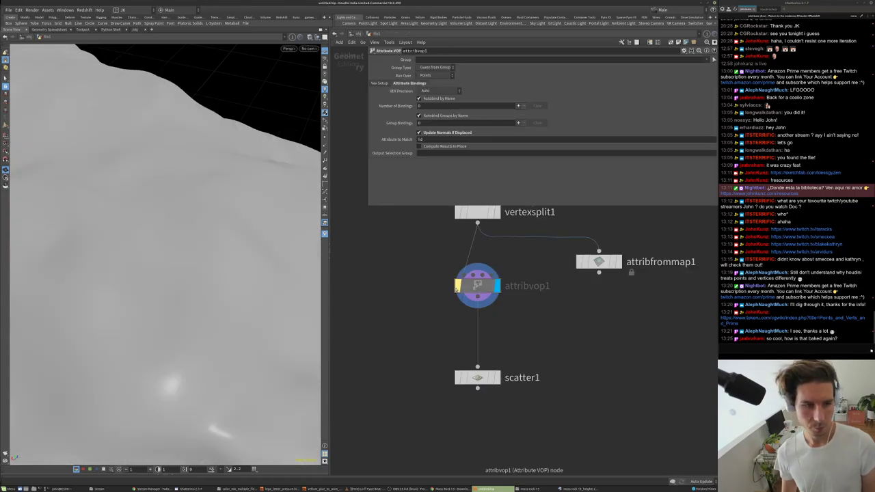
# - Name the Attribute VOP node bake_height_map
pyautogui.doubleClick(521, 285)
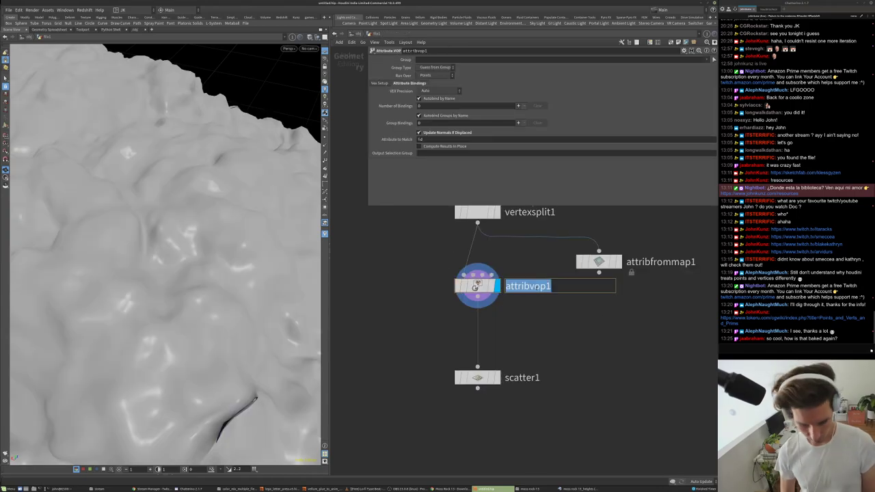
pyautogui.write('bake_heigh')
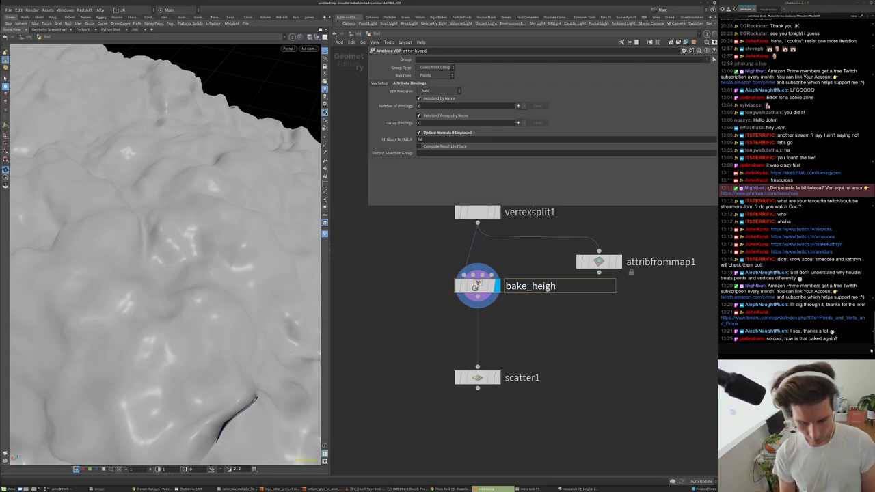
pyautogui.write('t_map')
pyautogui.press('Return')
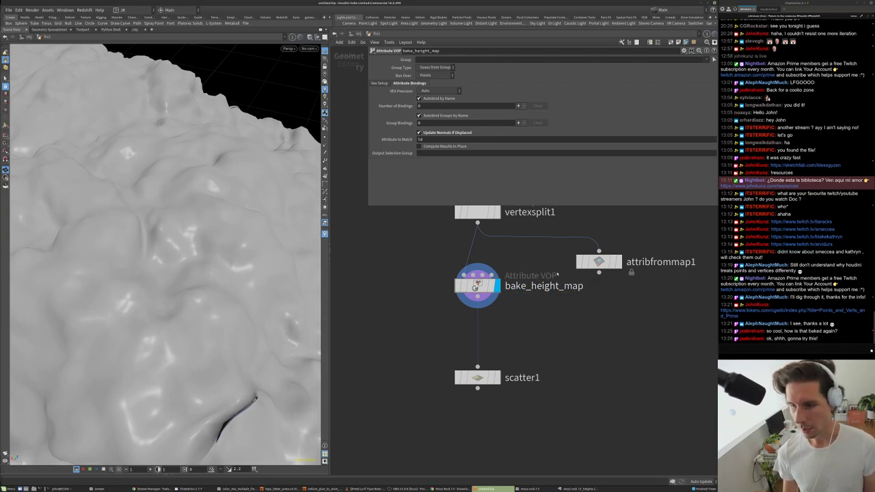
# - Auto-lay out the nodes, frame the network, and orbit around the displaced rock
pyautogui.scroll(-2, 538, 303)
pyautogui.press('l')
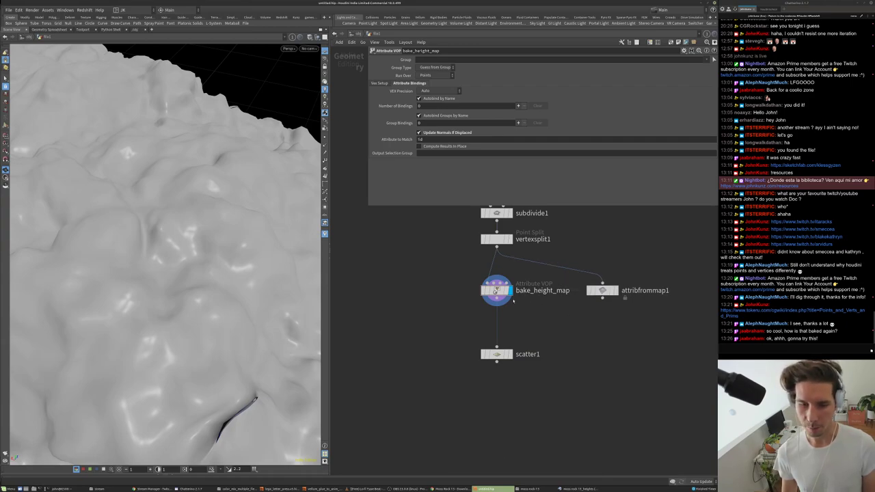
pyautogui.press('h')
pyautogui.scroll(-6, 128, 242)
pyautogui.moveTo(130, 239); pyautogui.dragTo(247, 221)
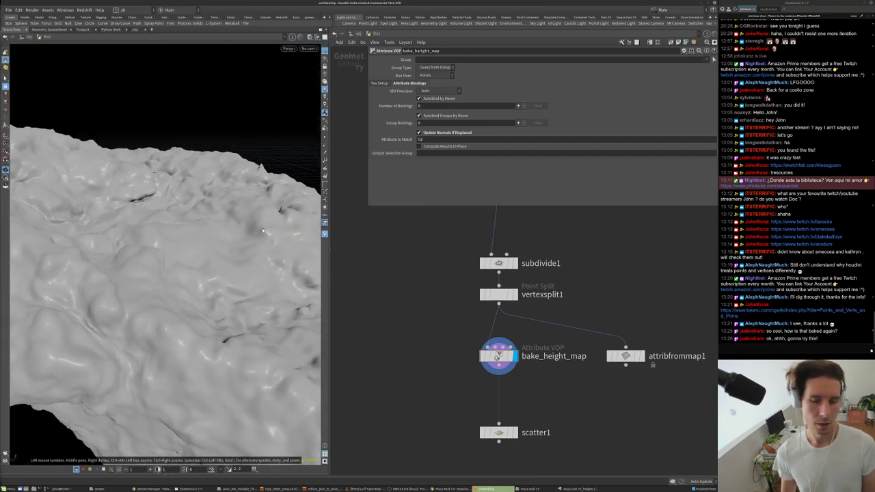
pyautogui.scroll(-2, 465, 267)
pyautogui.scroll(2, 510, 326)
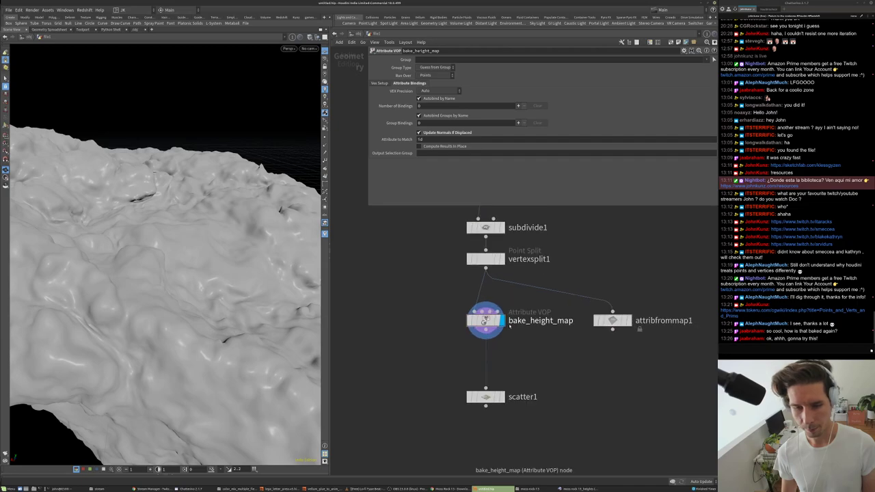
# - Replace 'bake' with 'apply' so the node reads apply_height_map
pyautogui.doubleClick(509, 323)
pyautogui.hotkey('shift', 'Right')
pyautogui.hotkey('shift', 'Right')
pyautogui.hotkey('shift', 'Right')
pyautogui.hotkey('shift', 'Right')
pyautogui.write('apply')
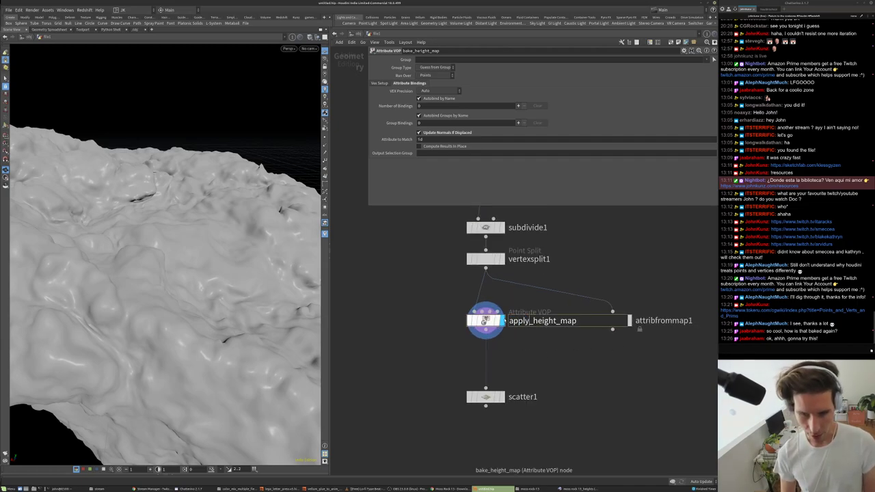
pyautogui.press('Return')
pyautogui.scroll(-3, 489, 335)
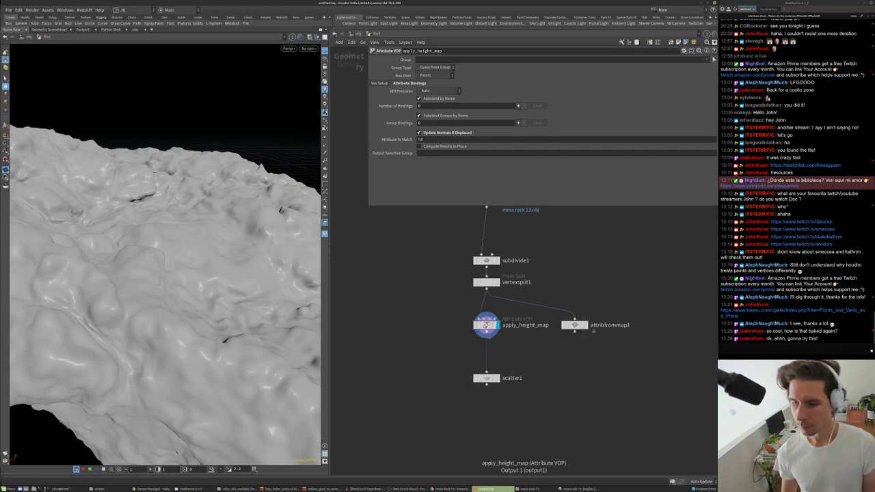
pyautogui.scroll(5, 488, 335)
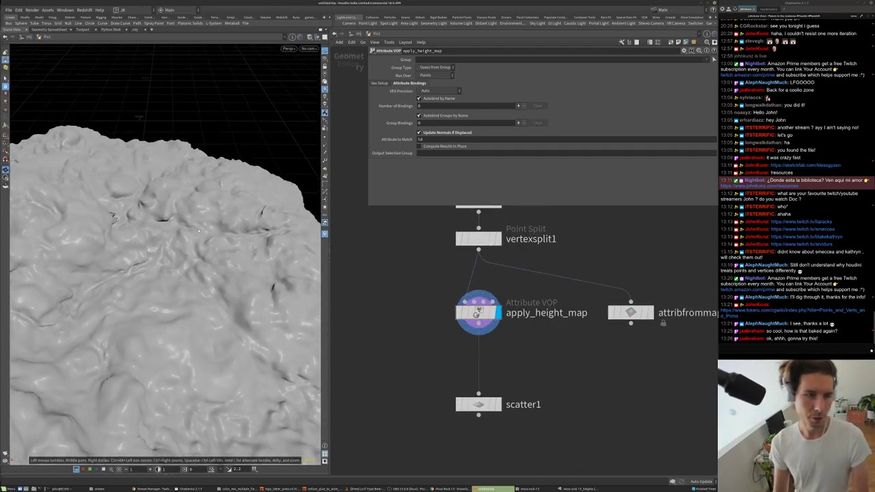
# - View scatter1's points, then the height-map-displaced rock, from a low angle
pyautogui.click(478, 404)
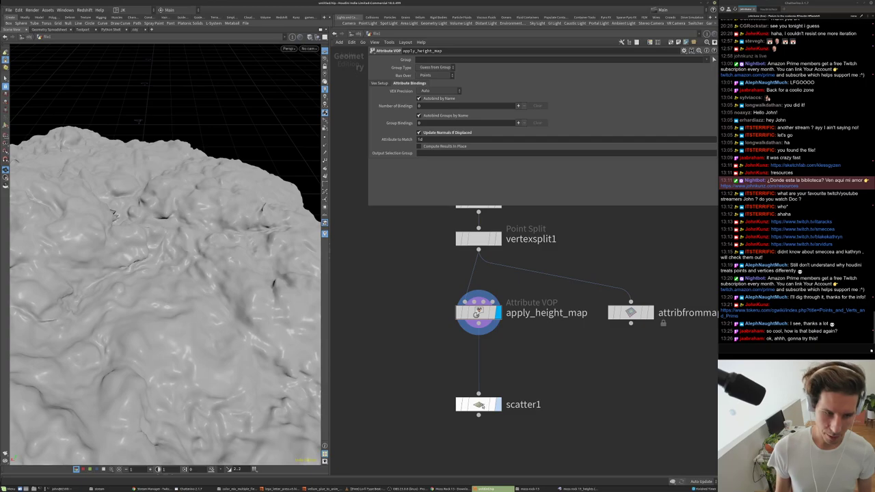
pyautogui.click(498, 404)
pyautogui.moveTo(231, 235); pyautogui.dragTo(175, 226)
pyautogui.click(497, 313)
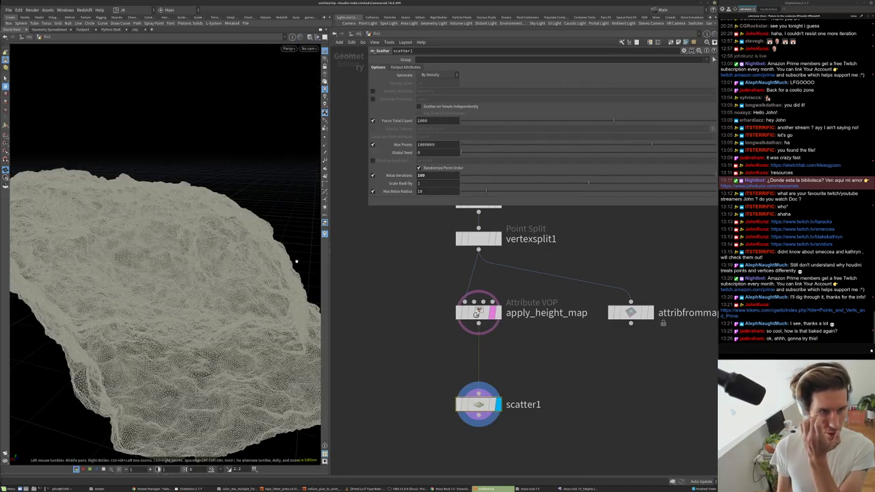
pyautogui.moveTo(265, 139); pyautogui.dragTo(268, 171)
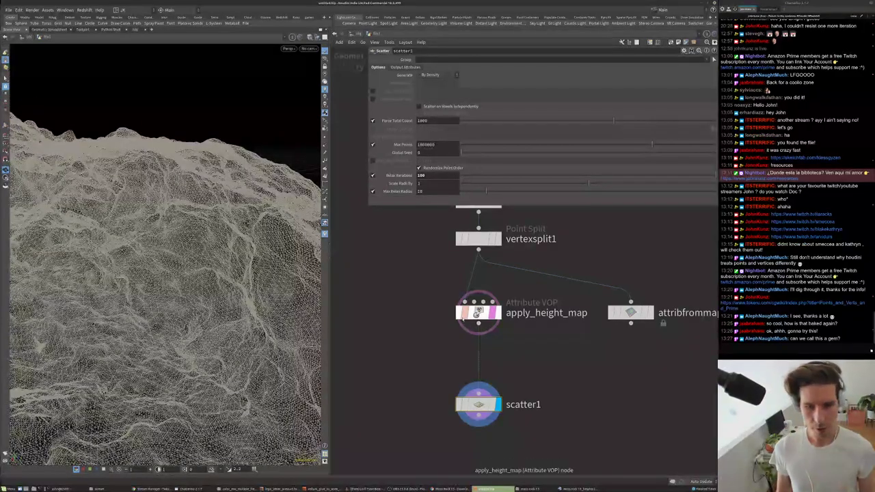
# - Bypass apply_height_map to compare, remove a temporary duplicate, then re-enable the displacement
pyautogui.press('q')
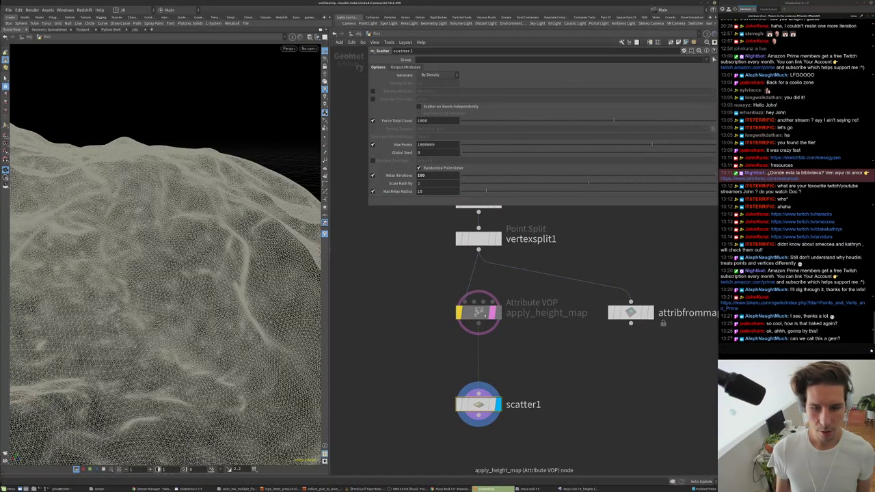
pyautogui.keyDown('alt'); pyautogui.moveTo(479, 313); pyautogui.dragTo(402, 340); pyautogui.keyUp('alt')
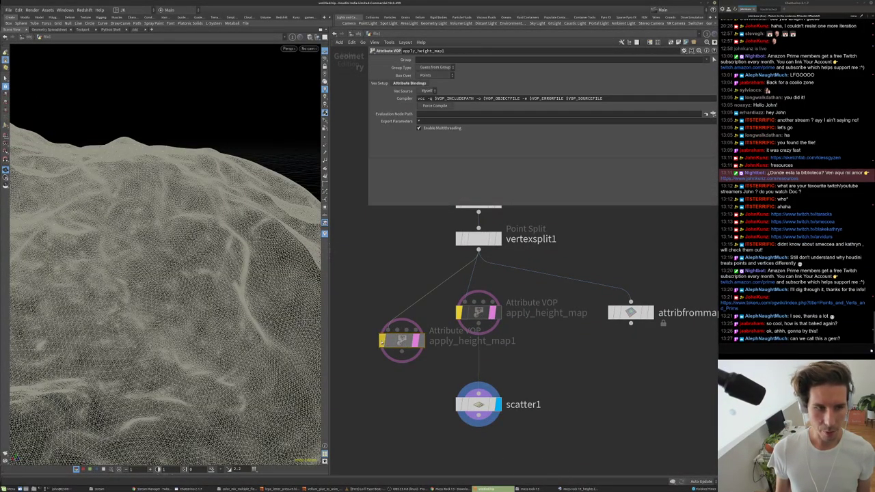
pyautogui.click(382, 340)
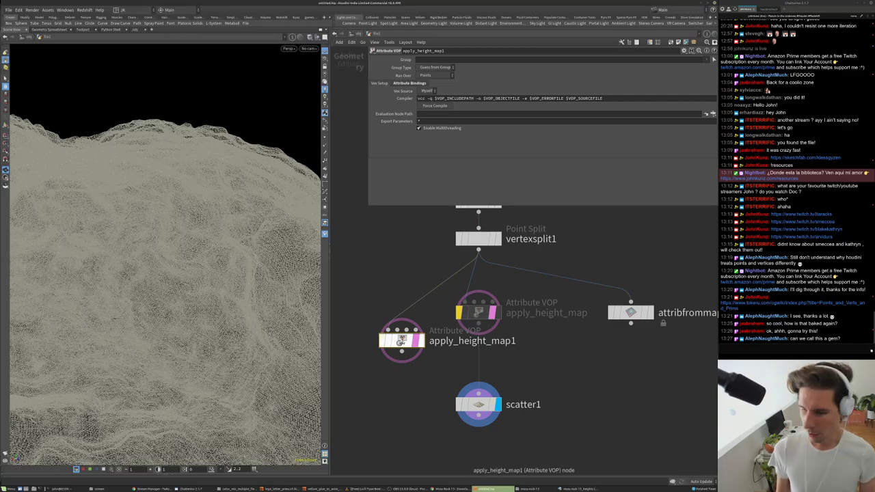
pyautogui.press('Delete')
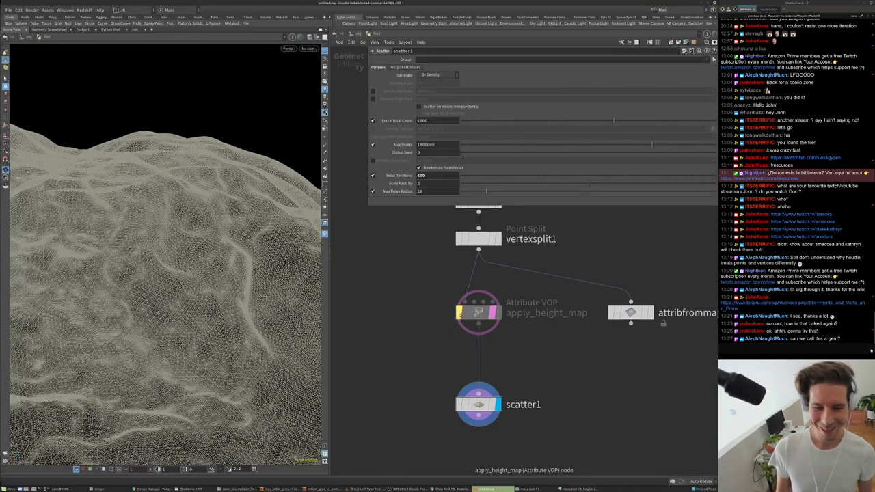
pyautogui.click(461, 313)
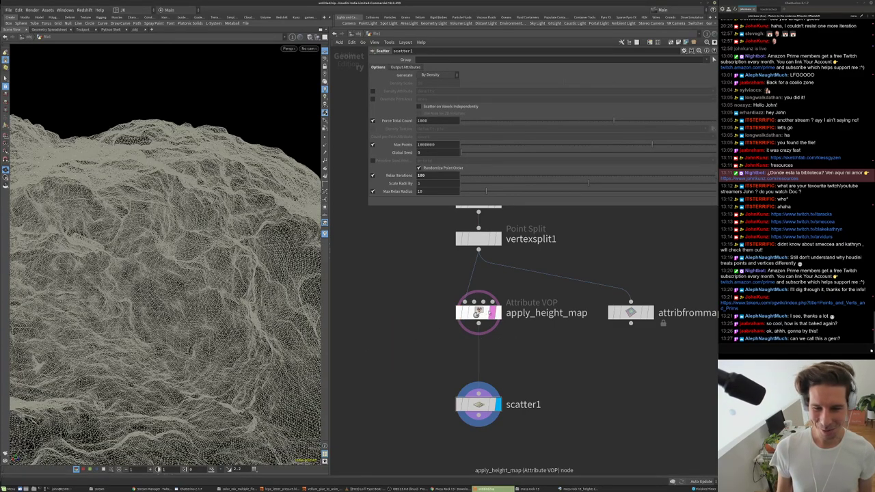
pyautogui.click(487, 313)
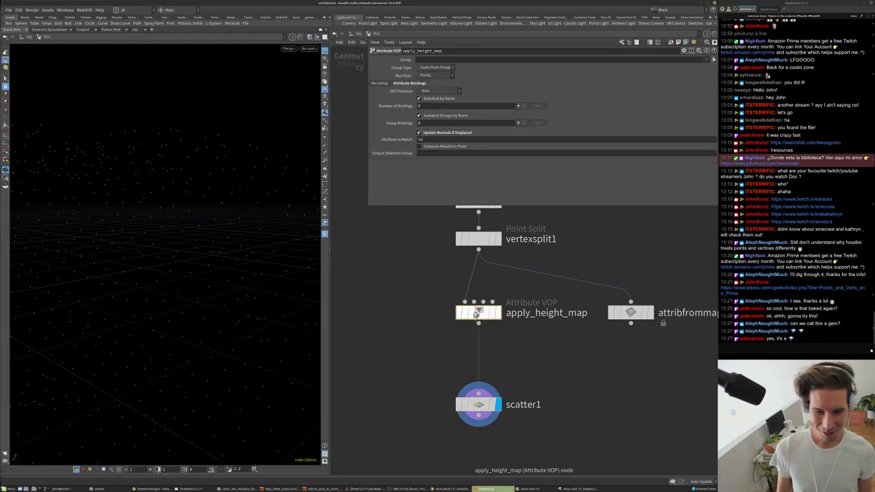
# - Add a Copy to Points node below scatter1
pyautogui.scroll(-2, 427, 392)
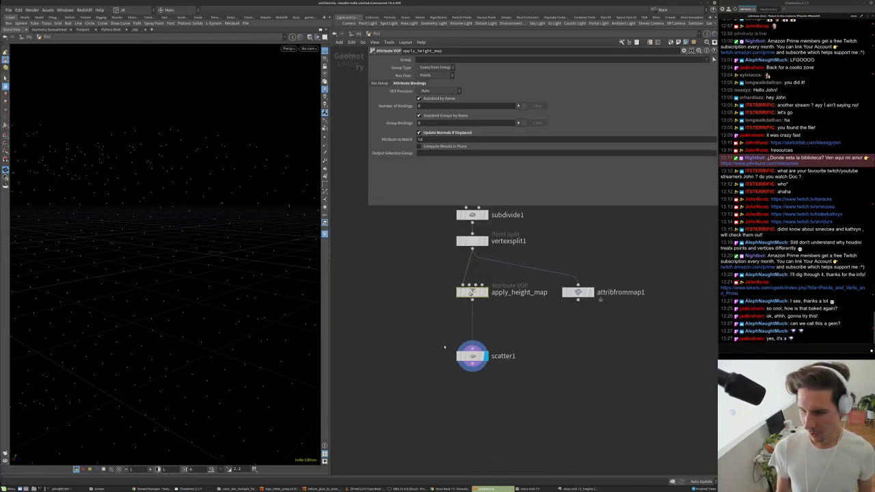
pyautogui.press('Tab')
pyautogui.write('s')
pyautogui.press('BackSpace')
pyautogui.write('copy')
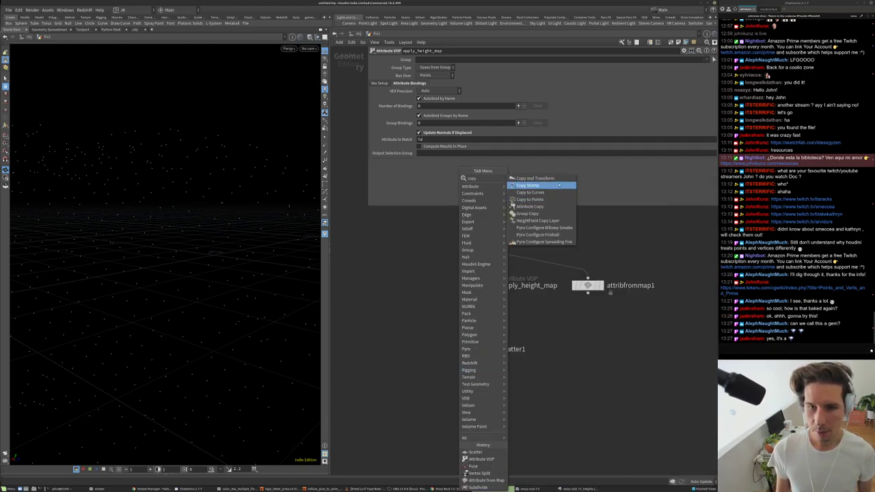
pyautogui.press('Return')
pyautogui.click(457, 381)
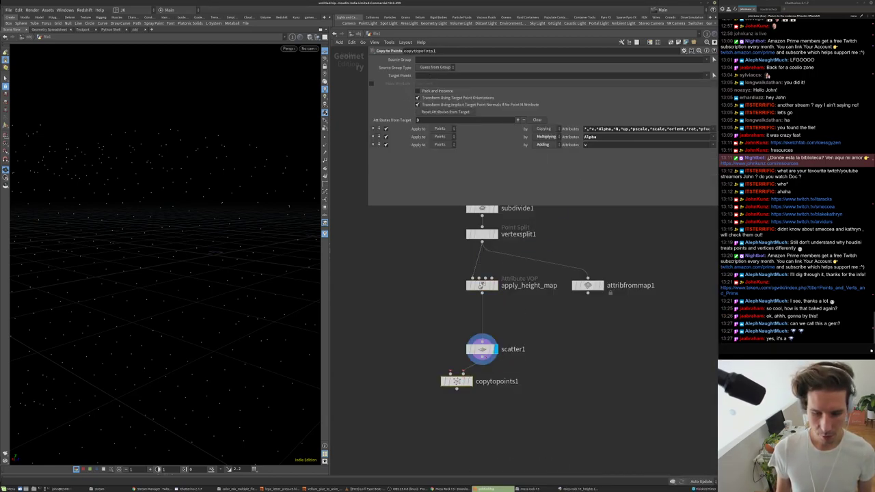
# - Add a Sphere node and wire it into the Copy to Points second input
pyautogui.press('Tab')
pyautogui.write('sph')
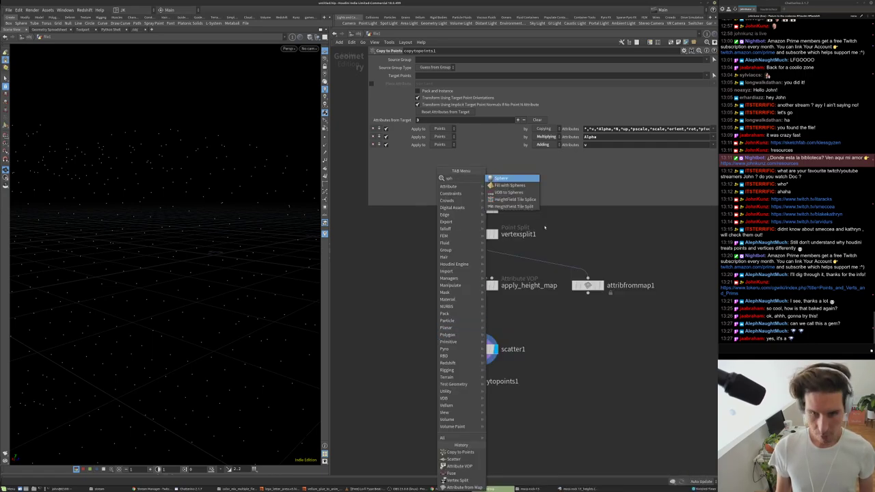
pyautogui.click(513, 178)
pyautogui.click(401, 322)
pyautogui.moveTo(400, 328); pyautogui.dragTo(454, 376)
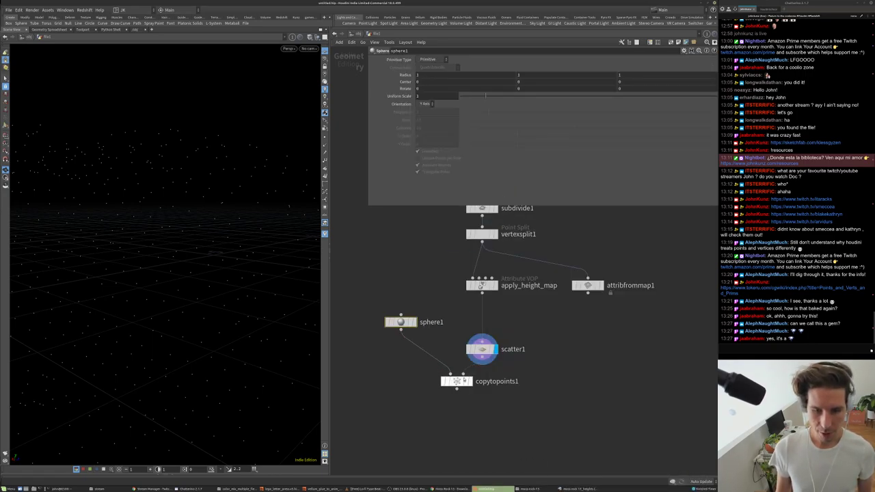
# - Enable scatter1's pscale radius output and display copytopoints1 to see spheres covering the rock
pyautogui.click(482, 349)
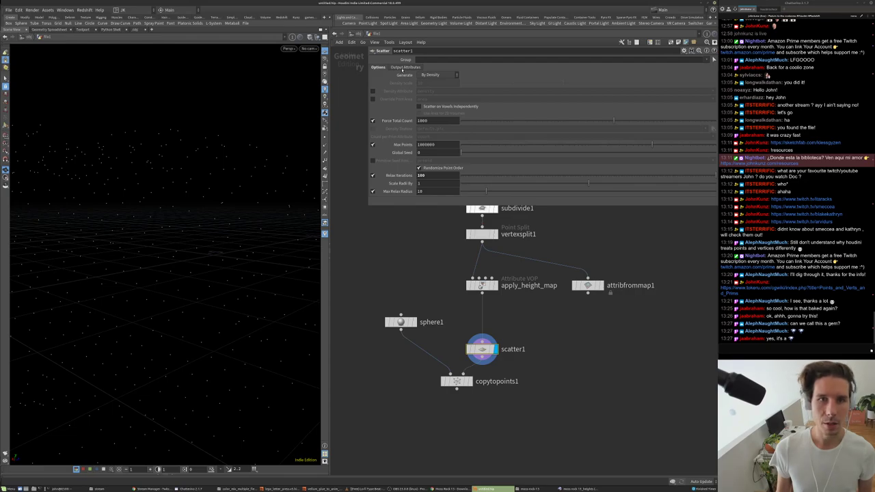
pyautogui.click(405, 68)
pyautogui.click(373, 95)
pyautogui.click(469, 381)
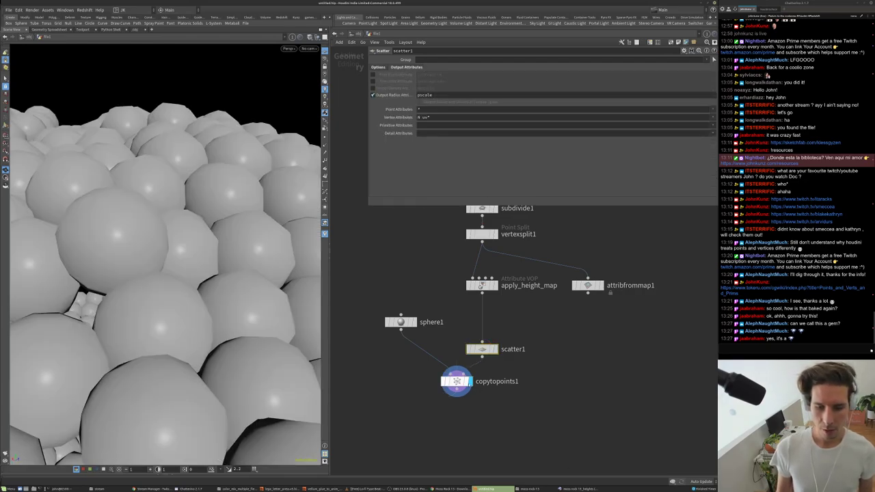
pyautogui.press('g')
pyautogui.moveTo(254, 252); pyautogui.dragTo(109, 223)
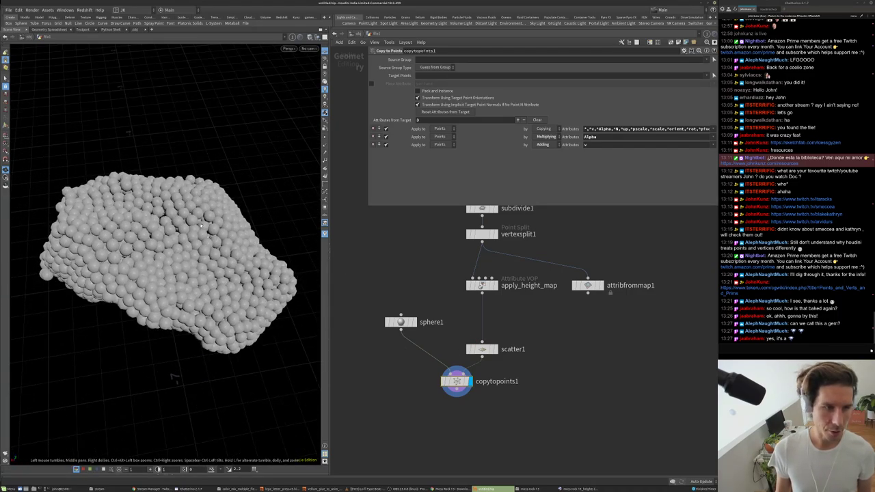
# - Align sphere1, scatter1 and copytopoints1, then edit scatter1's Force Total Count of 1000
pyautogui.scroll(3, 521, 365)
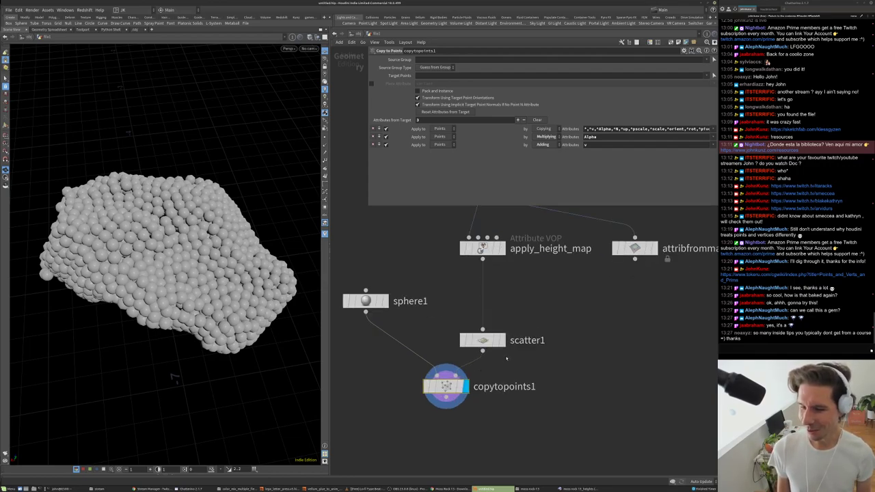
pyautogui.moveTo(483, 340); pyautogui.dragTo(483, 331)
pyautogui.moveTo(381, 302); pyautogui.dragTo(382, 337)
pyautogui.moveTo(462, 362); pyautogui.dragTo(446, 369)
pyautogui.moveTo(483, 332); pyautogui.dragTo(483, 337)
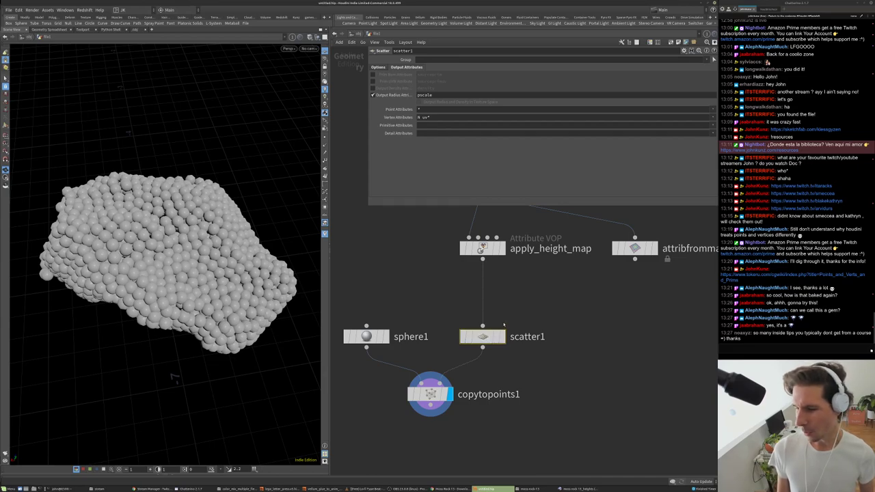
pyautogui.click(378, 67)
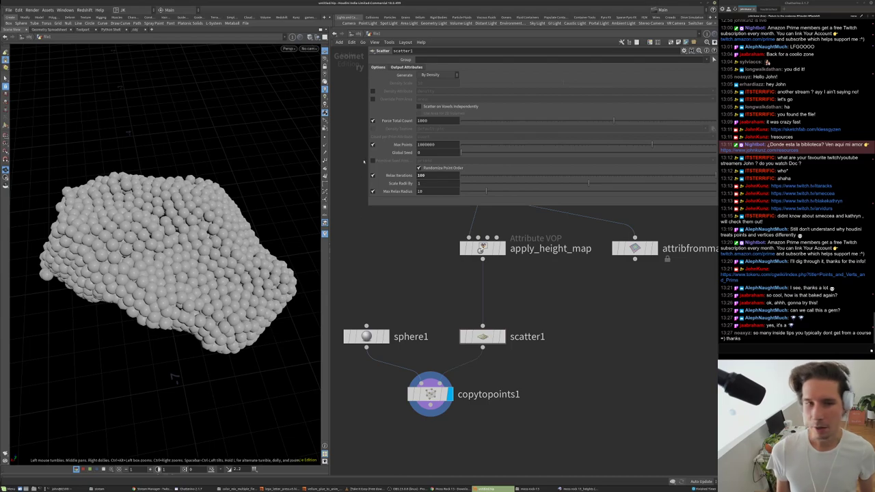
pyautogui.click(429, 121)
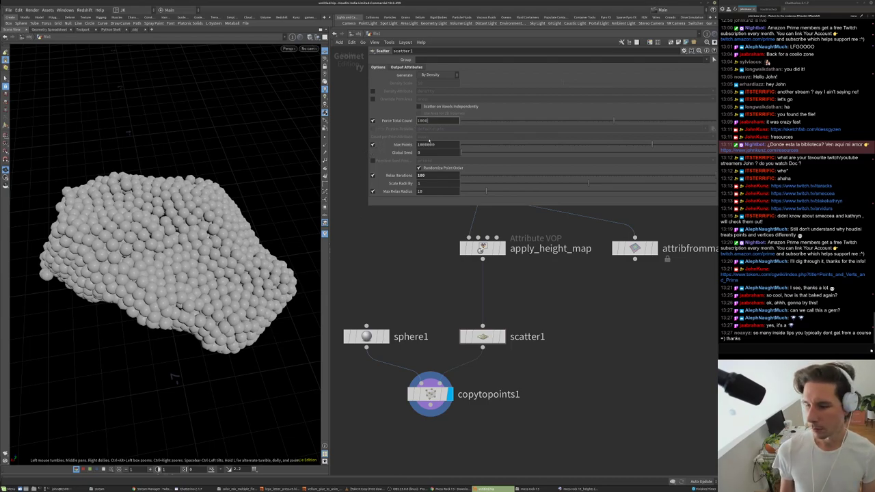
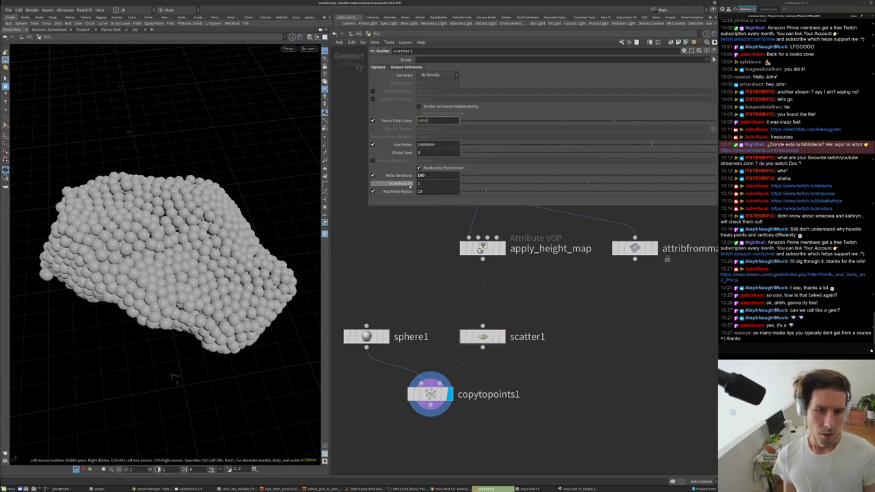
# - Try Scale Radii By 0.25, then set it back to 1
pyautogui.click(448, 184)
pyautogui.write('.25')
pyautogui.press('Return')
pyautogui.moveTo(171, 274); pyautogui.dragTo(219, 246)
pyautogui.click(438, 183)
pyautogui.write('1')
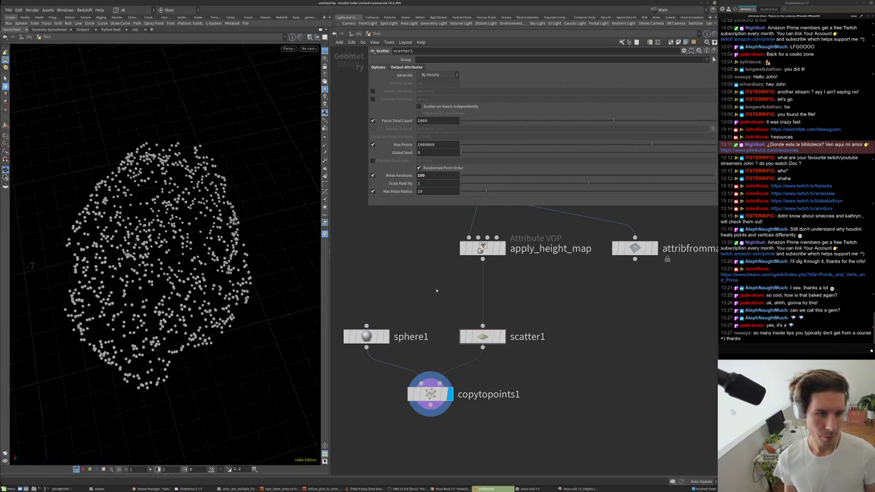
pyautogui.press('Return')
# - Set sphere1's uniform scale to 0.25 and template apply_height_map to show the rock
pyautogui.moveTo(395, 287); pyautogui.dragTo(378, 347)
pyautogui.moveTo(470, 96); pyautogui.dragTo(465, 96)
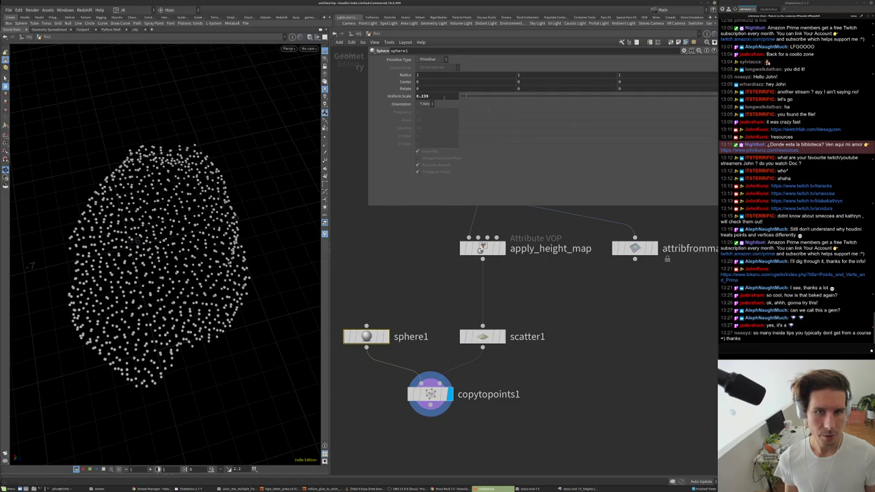
pyautogui.write('0.25')
pyautogui.press('Return')
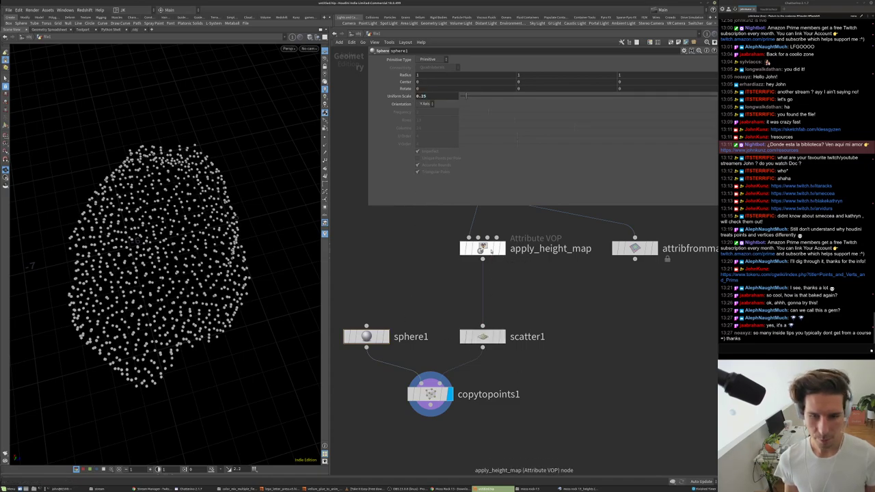
pyautogui.click(499, 248)
pyautogui.moveTo(205, 206); pyautogui.dragTo(260, 179)
pyautogui.scroll(5, 289, 172)
pyautogui.scroll(-5, 289, 172)
pyautogui.moveTo(444, 441); pyautogui.dragTo(453, 414, button='middle')
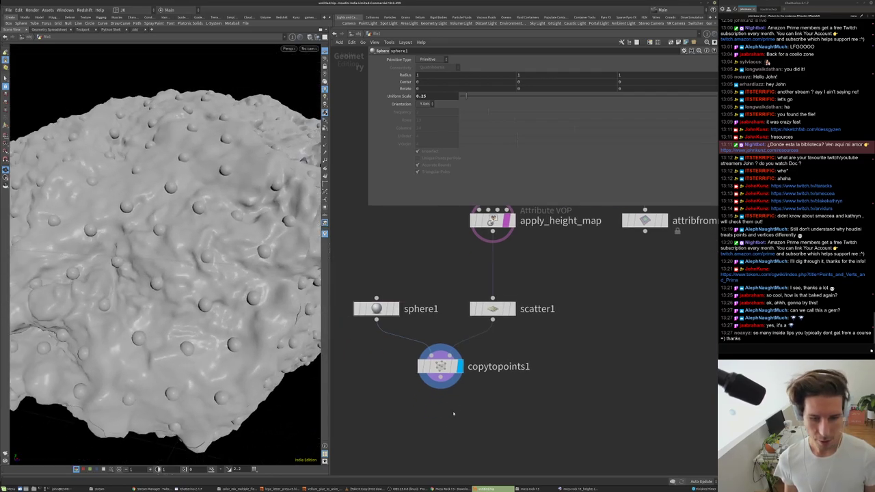
# - Add a Color node and insert it between scatter1 and copytopoints1
pyautogui.press('Tab')
pyautogui.write('color')
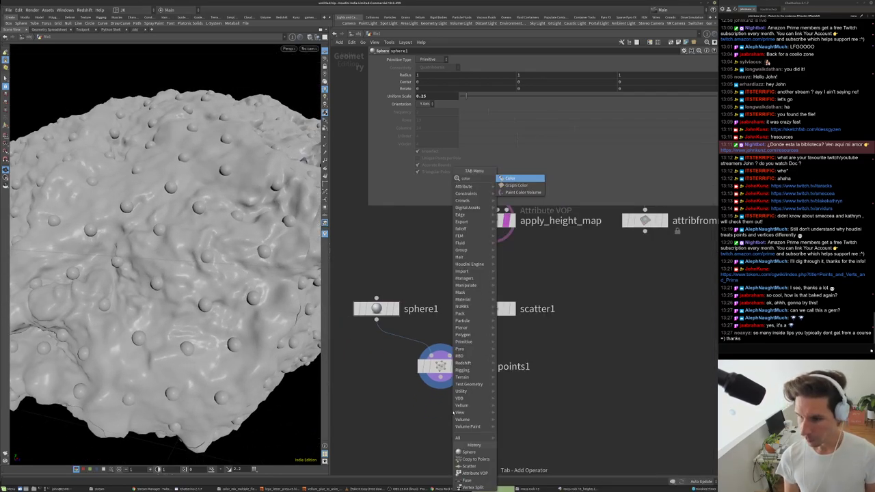
pyautogui.press('Return')
pyautogui.moveTo(452, 411); pyautogui.dragTo(492, 339)
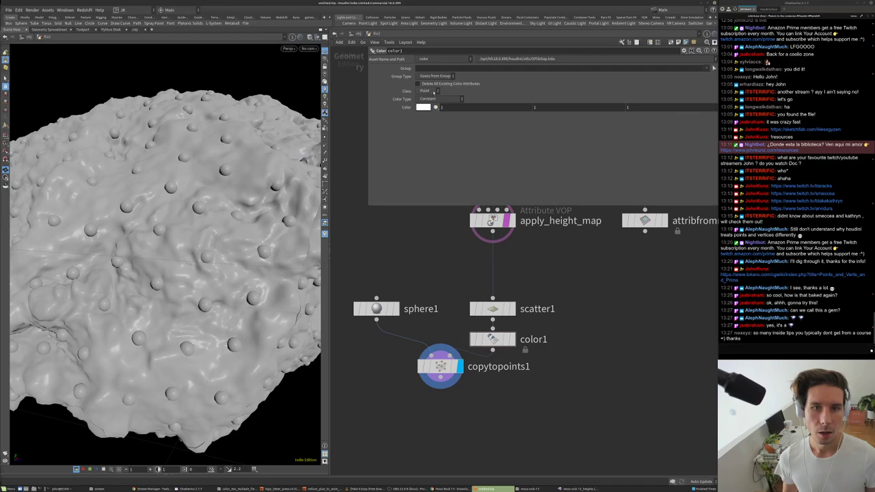
# - Set color1's Color Type to Bounding Box and move copytopoints1 below sphere1
pyautogui.click(441, 99)
pyautogui.click(437, 111)
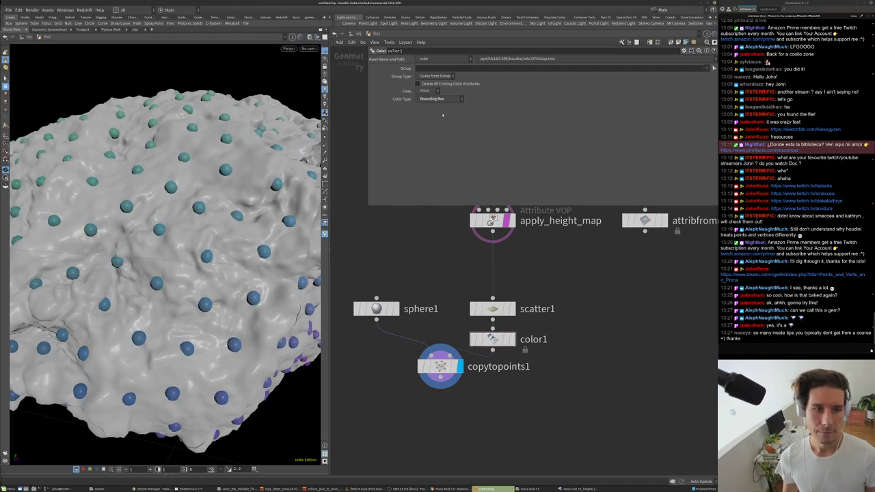
pyautogui.press('g')
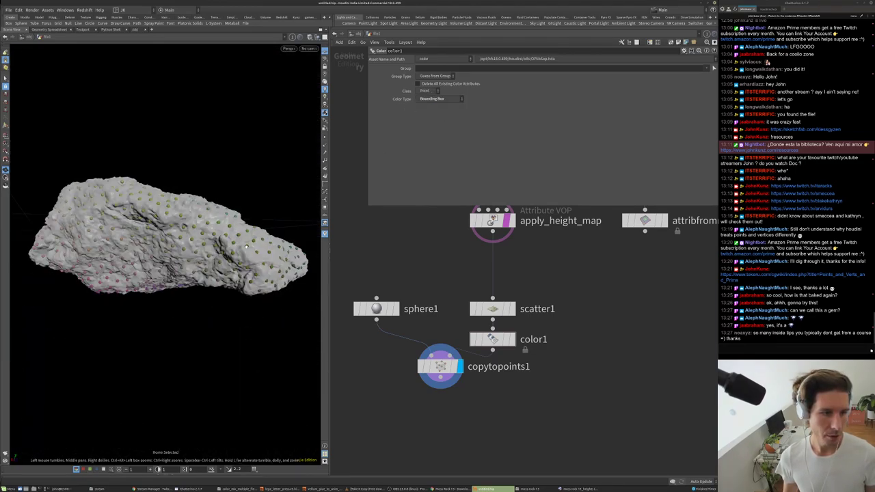
pyautogui.moveTo(118, 209); pyautogui.dragTo(128, 203)
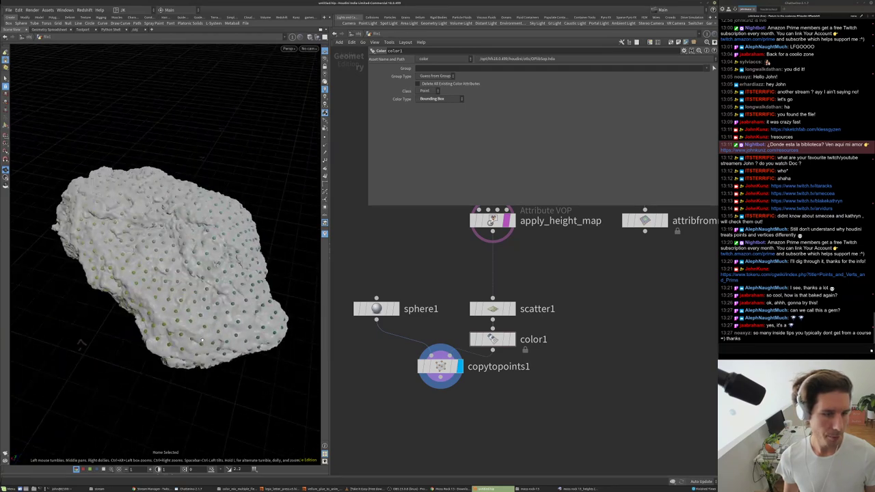
pyautogui.moveTo(542, 414); pyautogui.dragTo(538, 358, button='middle')
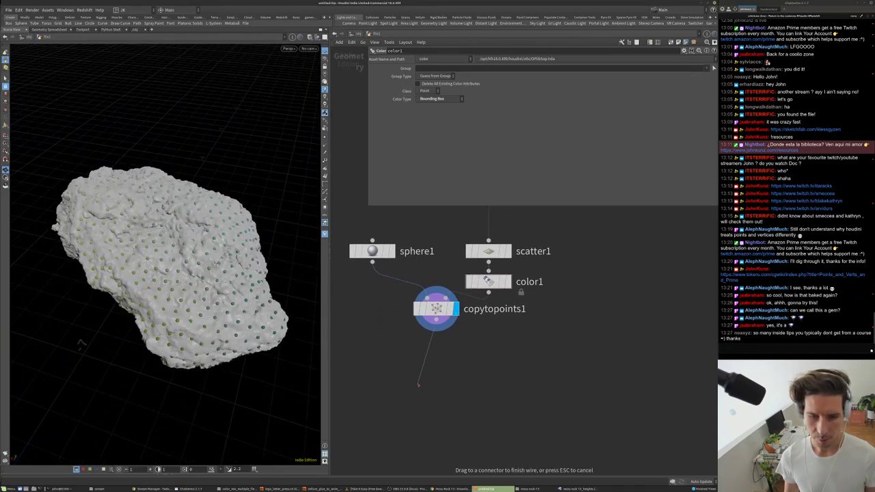
pyautogui.moveTo(437, 309); pyautogui.dragTo(383, 372)
pyautogui.moveTo(560, 358); pyautogui.dragTo(550, 358, button='middle')
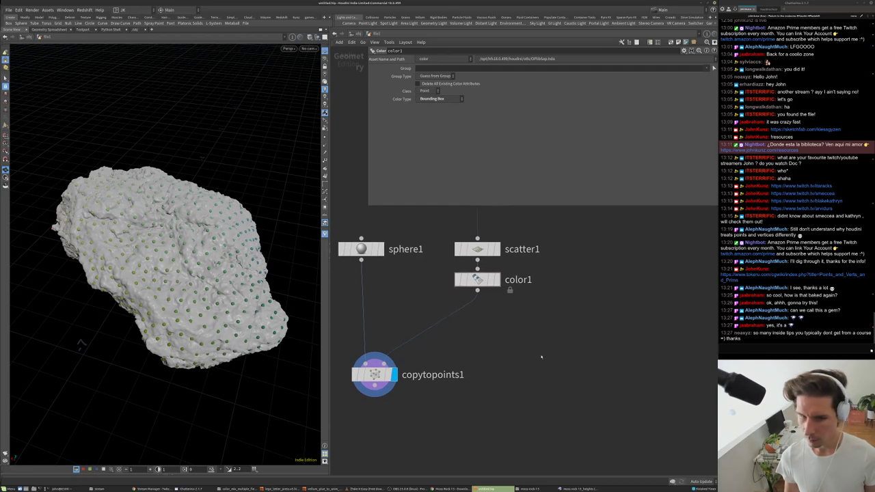
pyautogui.moveTo(205, 232); pyautogui.dragTo(218, 271)
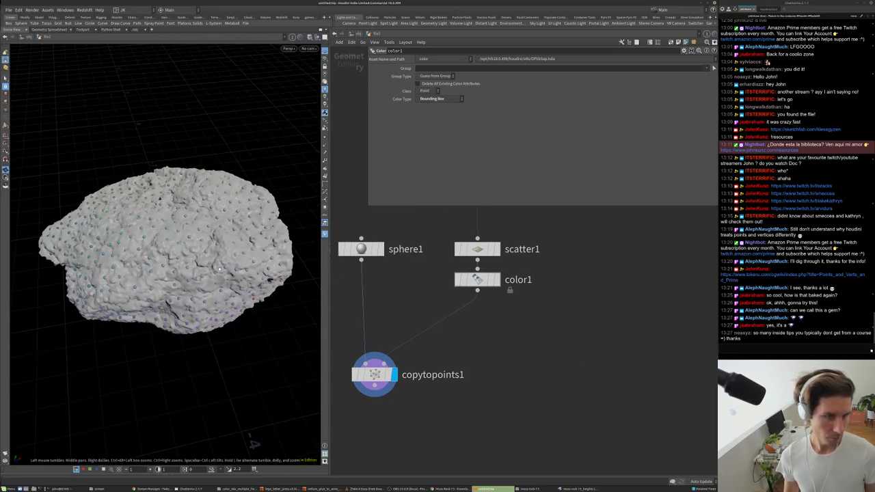
# - Add a POP Network node wired from color1
pyautogui.press('Tab')
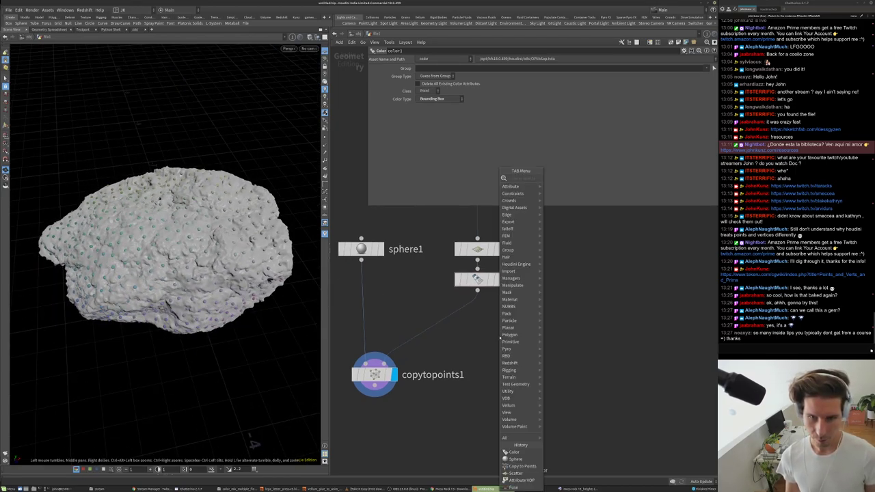
pyautogui.moveTo(503, 335)
pyautogui.write('rand')
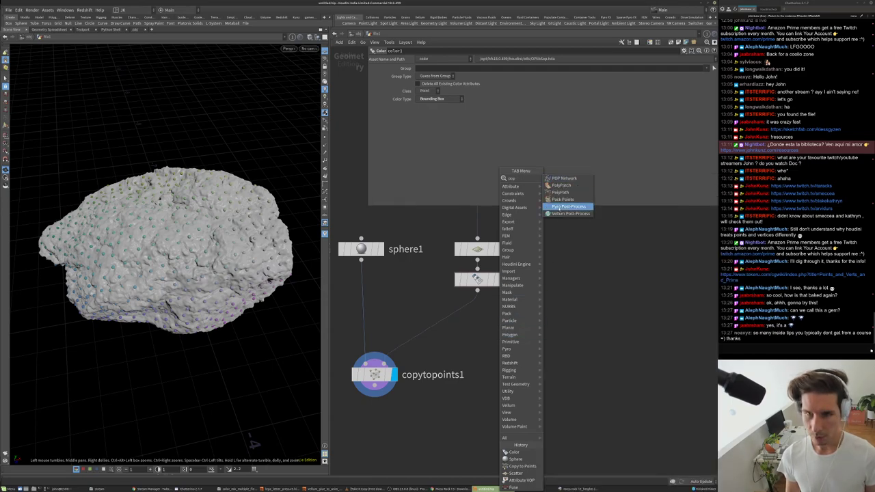
pyautogui.press('Return')
pyautogui.click(560, 321)
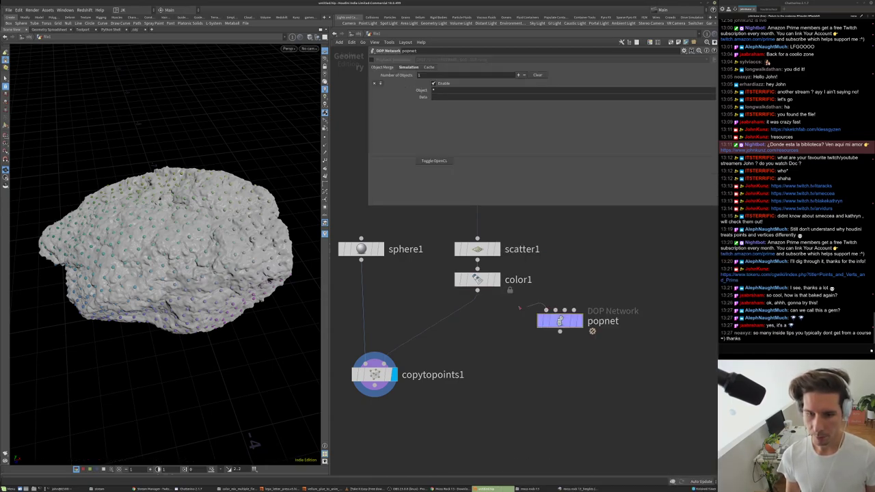
pyautogui.moveTo(203, 288); pyautogui.dragTo(157, 205)
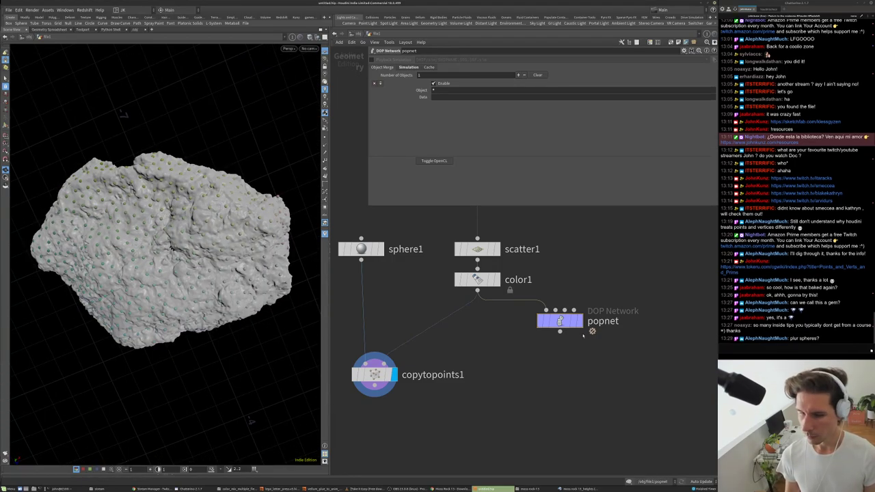
pyautogui.moveTo(579, 345); pyautogui.dragTo(567, 378, button='middle')
pyautogui.scroll(-2, 566, 378)
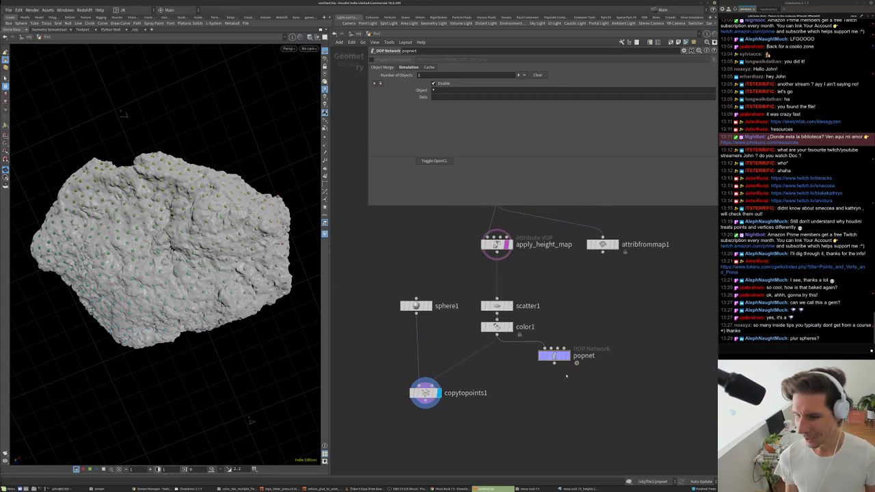
# - In a new browser tab, search Google for 'plur rave bracelets'
pyautogui.hotkey('alt', 'Tab')
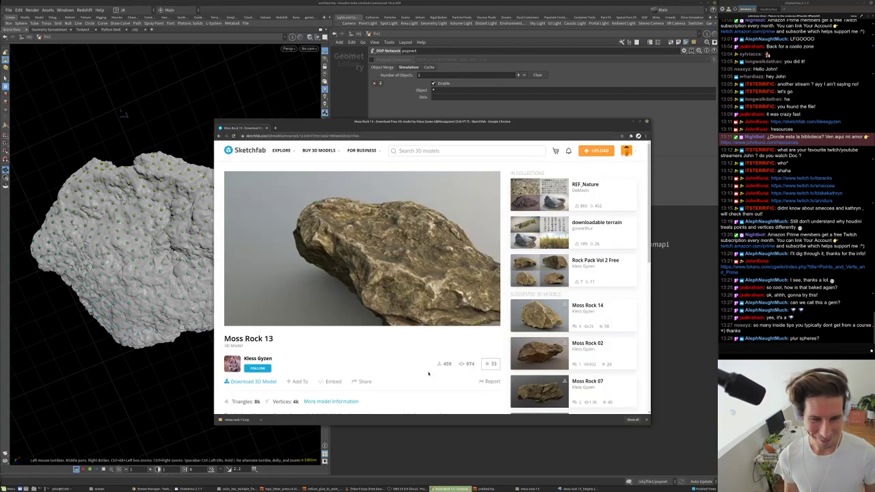
pyautogui.hotkey('ctrl', 't')
pyautogui.write('plur')
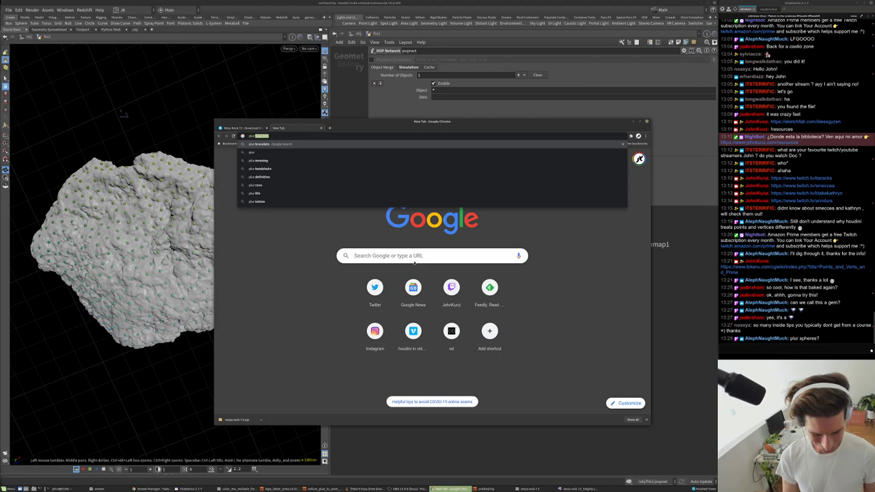
pyautogui.write(' rave')
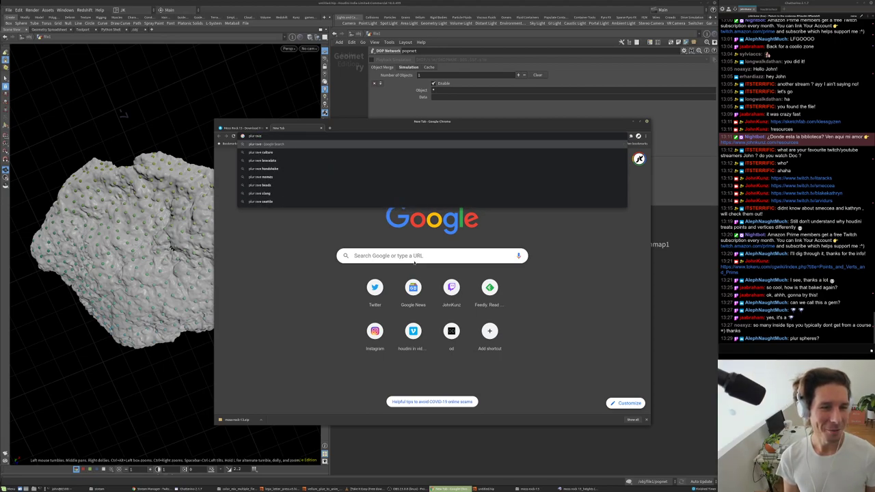
pyautogui.press('Down')
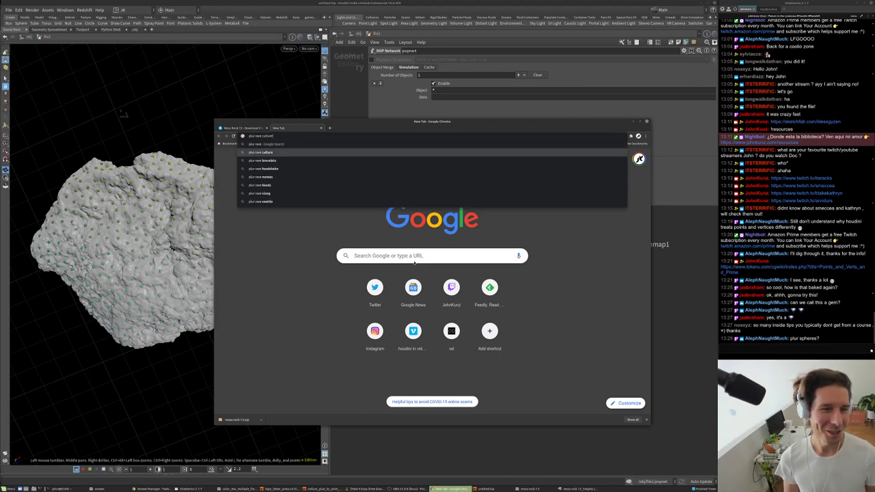
pyautogui.hotkey('ctrl', 'BackSpace')
pyautogui.write('bra')
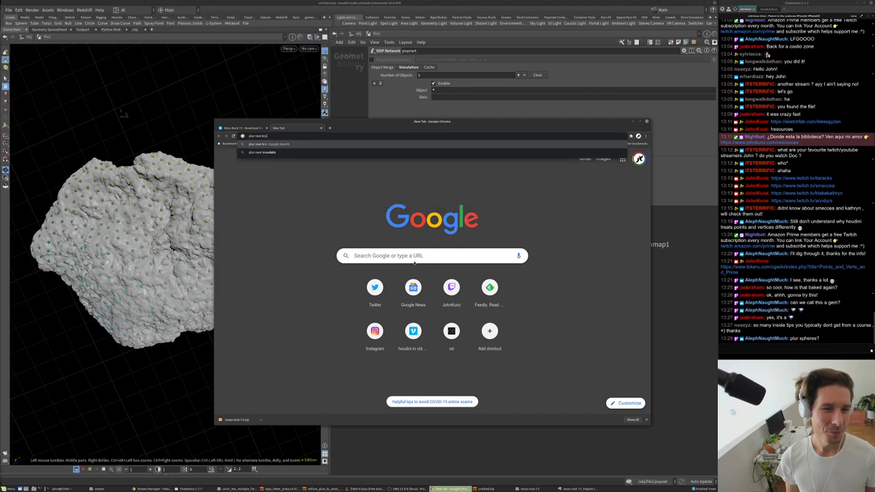
pyautogui.press('Down')
pyautogui.press('Return')
pyautogui.scroll(-2, 398, 280)
pyautogui.scroll(-2, 398, 281)
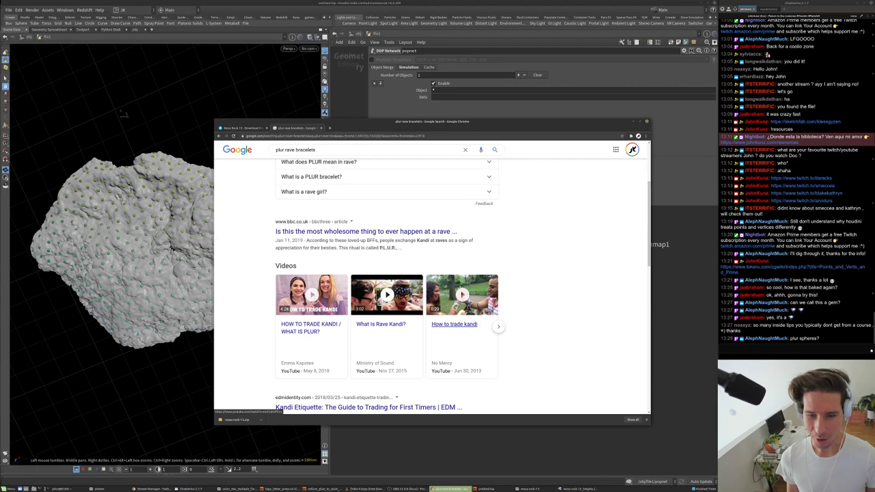
pyautogui.scroll(3, 329, 204)
# - Browse the image results, then go back to the Moss Rock 13 page
pyautogui.click(311, 174)
pyautogui.scroll(-1, 316, 210)
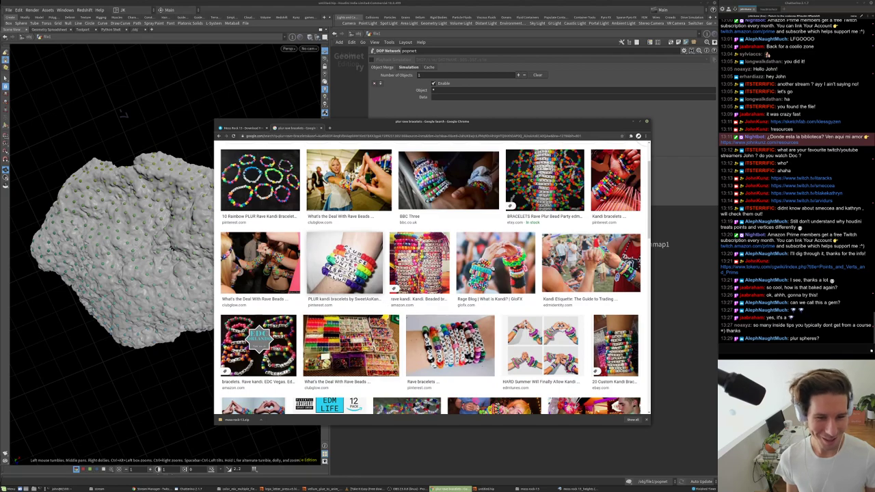
pyautogui.scroll(-5, 590, 316)
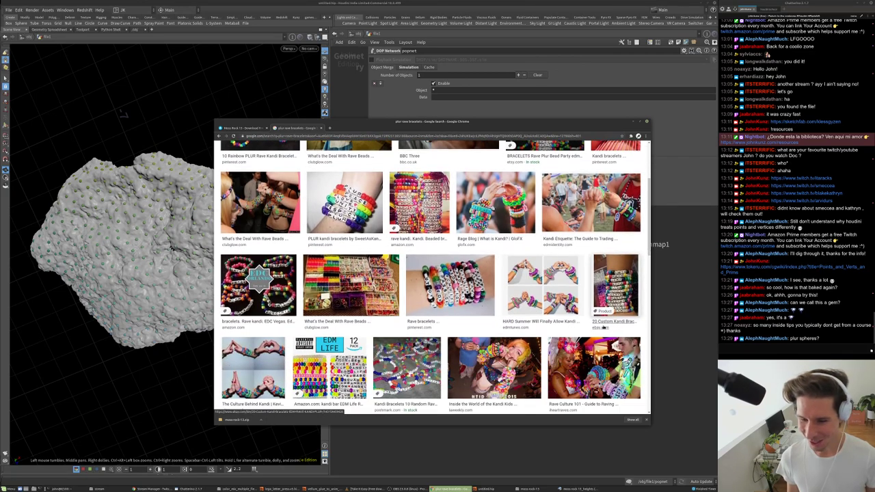
pyautogui.scroll(3, 509, 276)
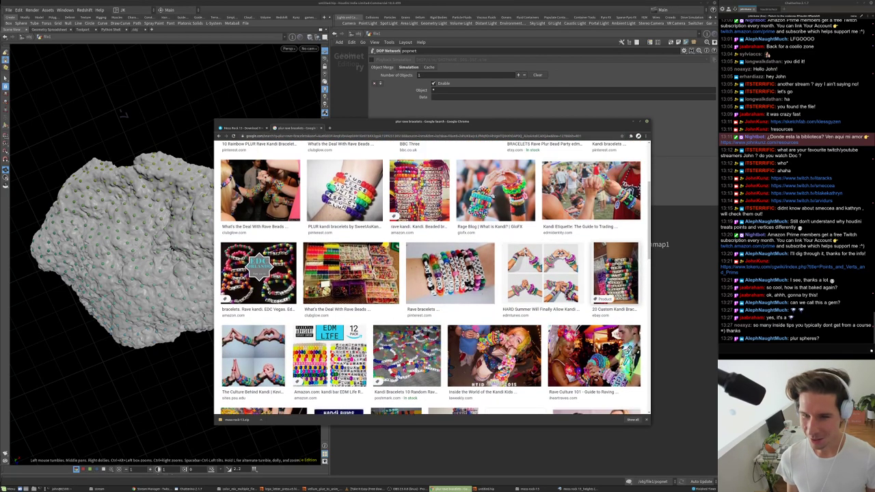
pyautogui.click(246, 128)
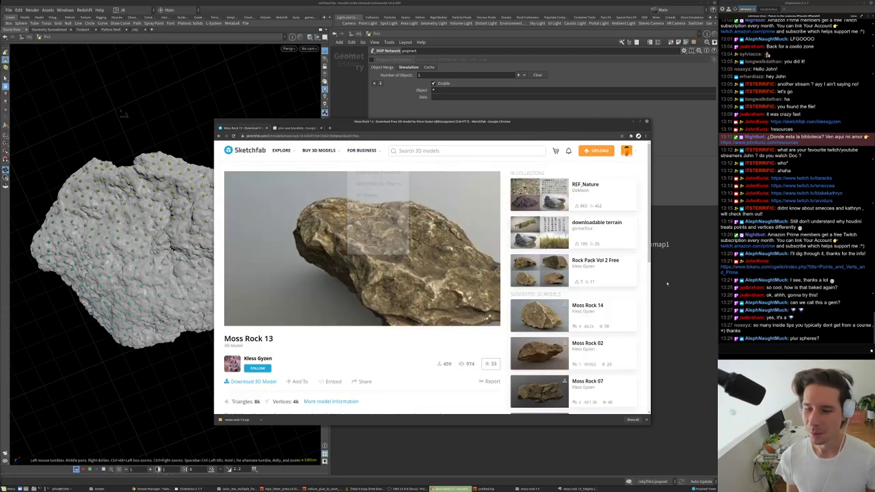
pyautogui.click(205, 130)
# - Frame the rock and display the particle network, moving its node lower
pyautogui.moveTo(494, 242); pyautogui.dragTo(474, 217, button='middle')
pyautogui.moveTo(154, 250); pyautogui.dragTo(181, 235)
pyautogui.press('g')
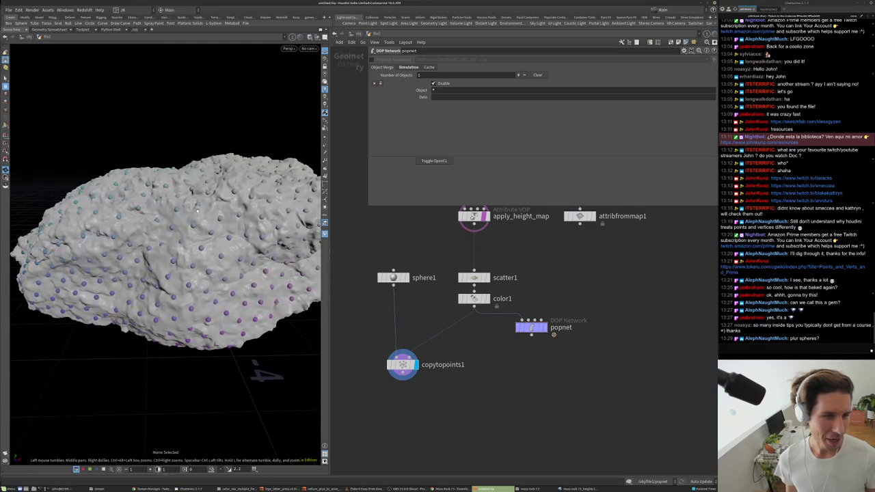
pyautogui.moveTo(151, 291); pyautogui.dragTo(156, 272)
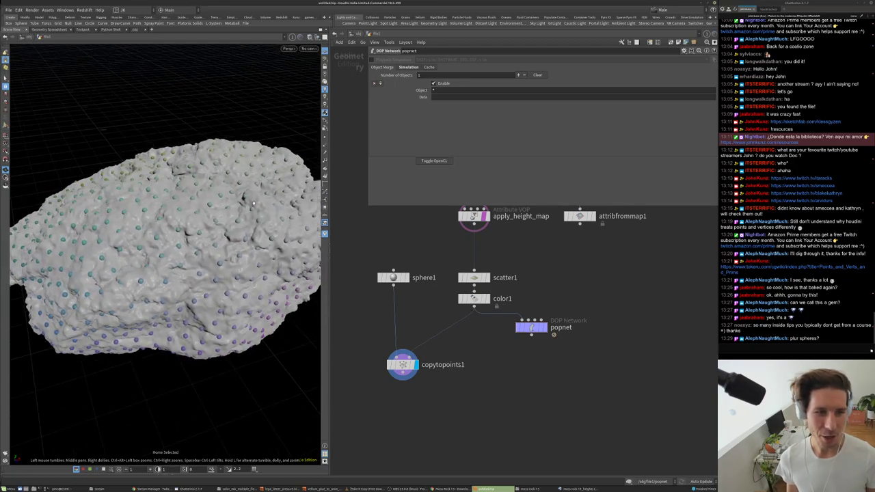
pyautogui.moveTo(263, 218); pyautogui.dragTo(262, 202)
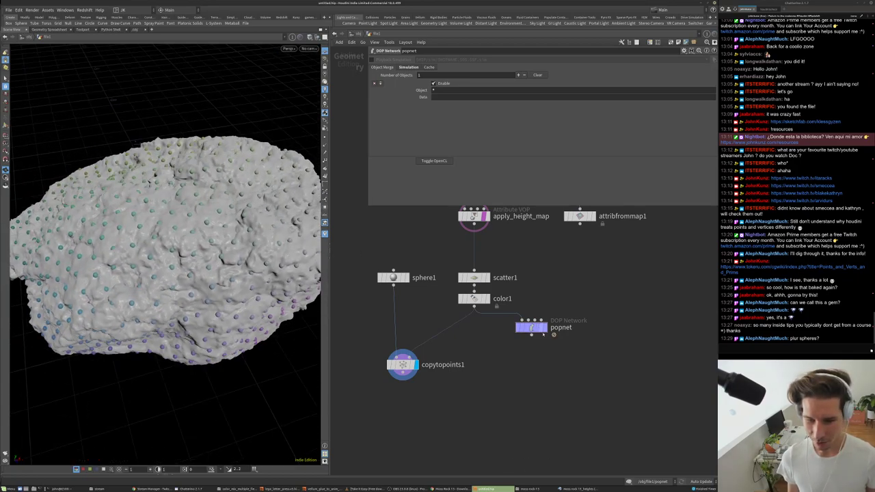
pyautogui.click(545, 328)
pyautogui.moveTo(540, 329); pyautogui.dragTo(540, 348)
# - Set sphere1's uniform scale to 1 and display copytopoints1 again
pyautogui.click(397, 277)
pyautogui.click(430, 96)
pyautogui.write('1')
pyautogui.press('Return')
pyautogui.click(415, 364)
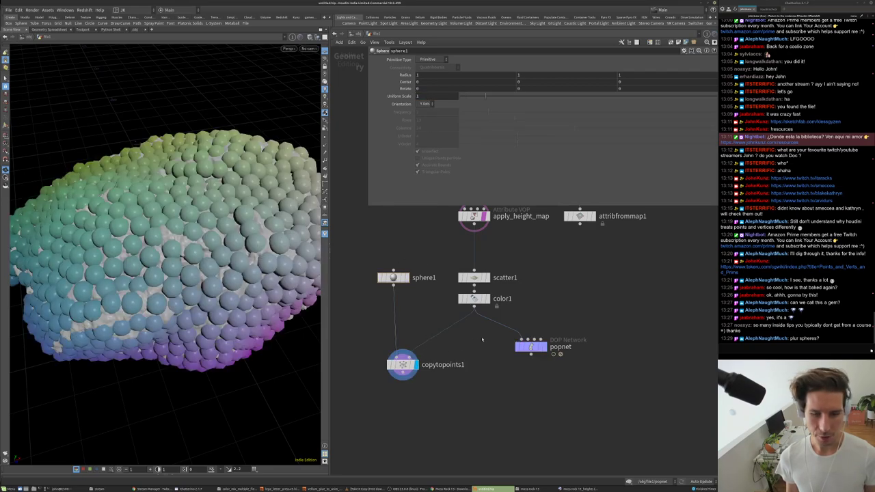
# - Add a wrangle node, move color1 lower, then delete the unwanted wrangle
pyautogui.press('Tab')
pyautogui.press('Escape')
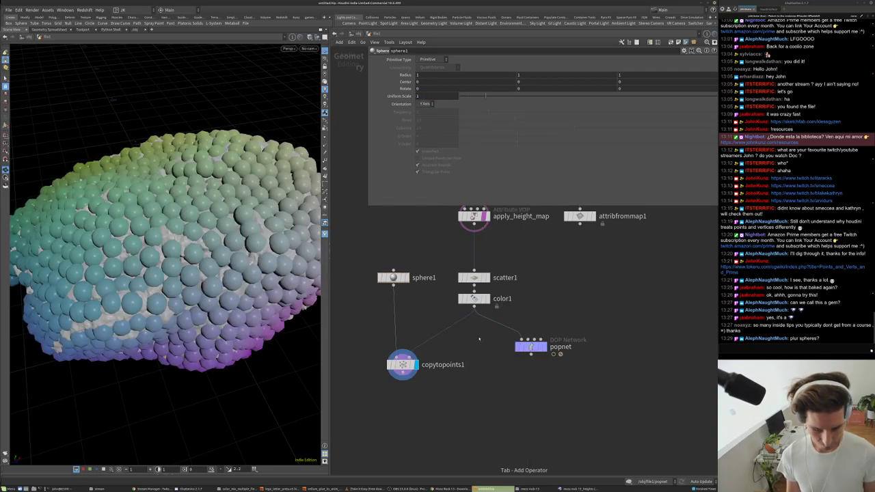
pyautogui.press('Tab')
pyautogui.write('wrangle')
pyautogui.press('Return')
pyautogui.click(544, 293)
pyautogui.moveTo(459, 301); pyautogui.dragTo(460, 315)
pyautogui.click(544, 293)
pyautogui.press('Delete')
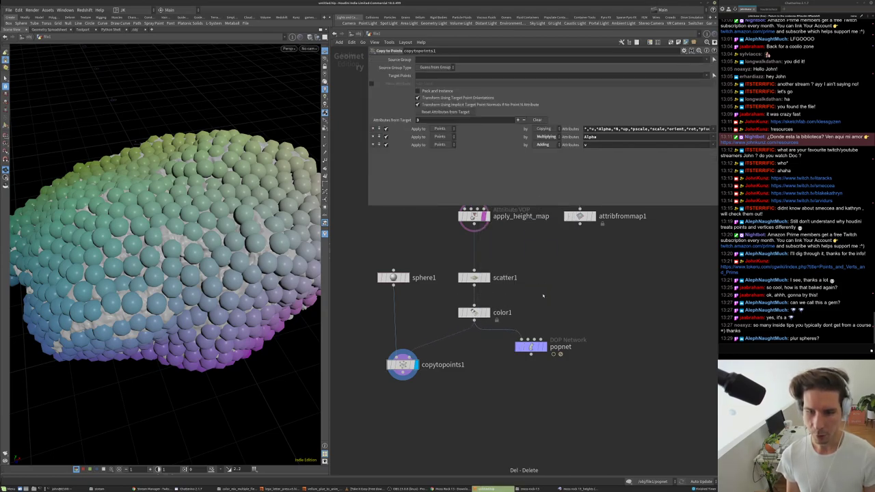
pyautogui.press('Tab')
# - Add an Attribute Remap node remapping pscale with Output Max 0.25
pyautogui.write('rem')
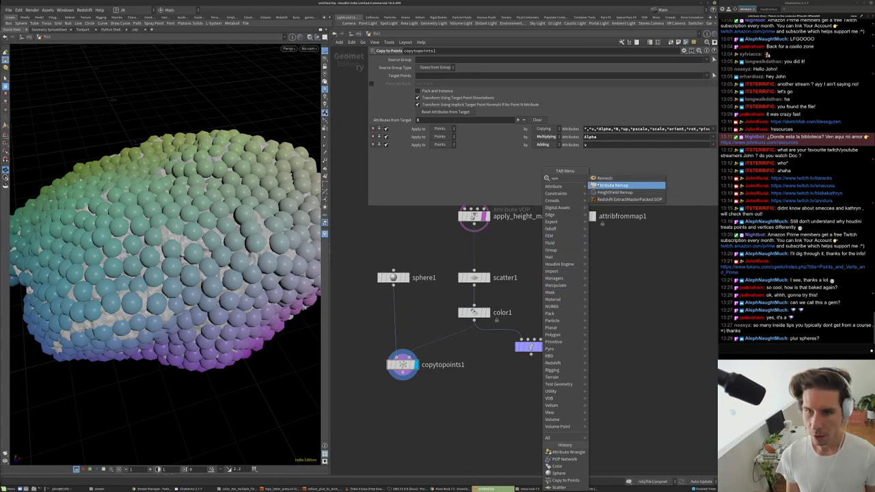
pyautogui.click(599, 186)
pyautogui.click(516, 300)
pyautogui.moveTo(515, 299); pyautogui.dragTo(489, 297)
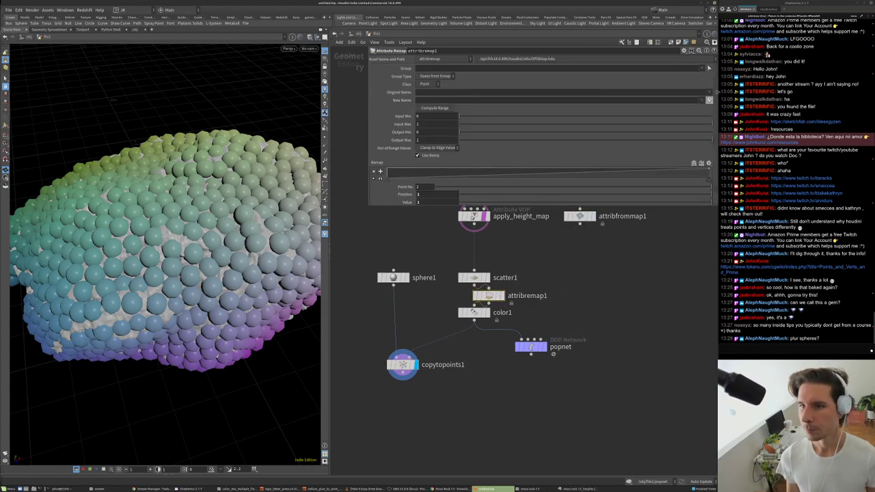
pyautogui.click(714, 100)
pyautogui.click(439, 139)
pyautogui.write('0.25')
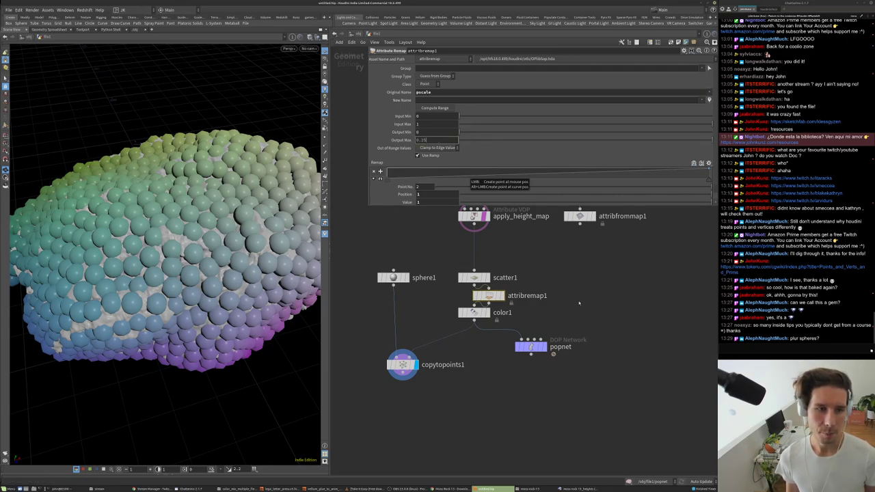
pyautogui.press('Return')
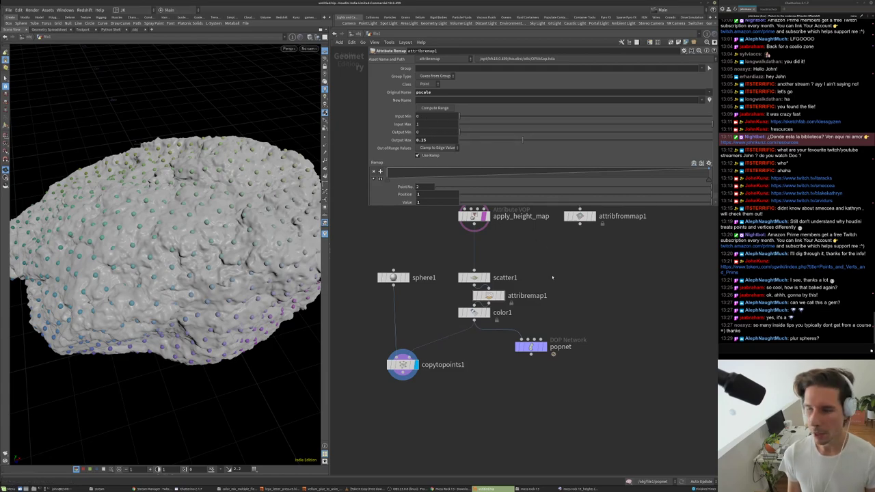
# - Drop attribremap1 onto the scatter1–color1 wire and display popnet
pyautogui.moveTo(469, 177); pyautogui.dragTo(456, 174)
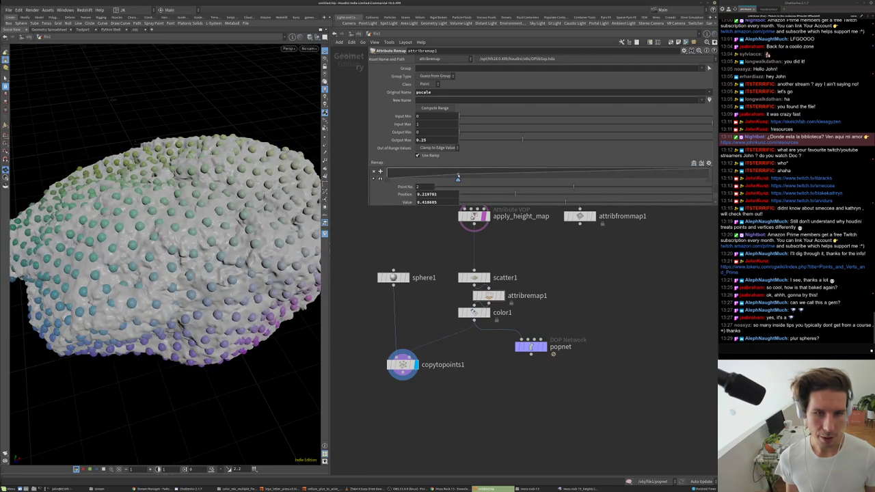
pyautogui.press('Delete')
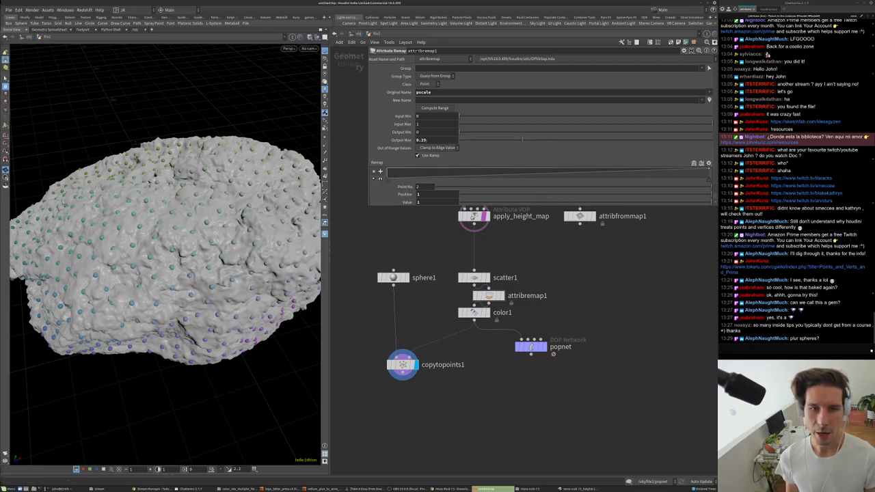
pyautogui.moveTo(550, 284); pyautogui.dragTo(549, 255, button='middle')
pyautogui.moveTo(487, 267); pyautogui.dragTo(473, 271)
pyautogui.moveTo(531, 318); pyautogui.dragTo(514, 327)
pyautogui.click(527, 328)
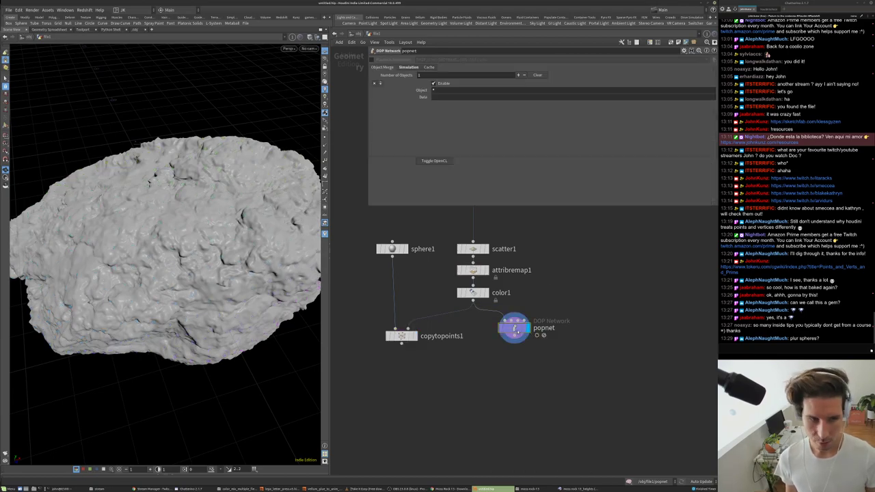
# - Inside popnet, set source_first_input's Emission Type to All Geometry
pyautogui.doubleClick(514, 328)
pyautogui.moveTo(526, 296); pyautogui.dragTo(526, 246)
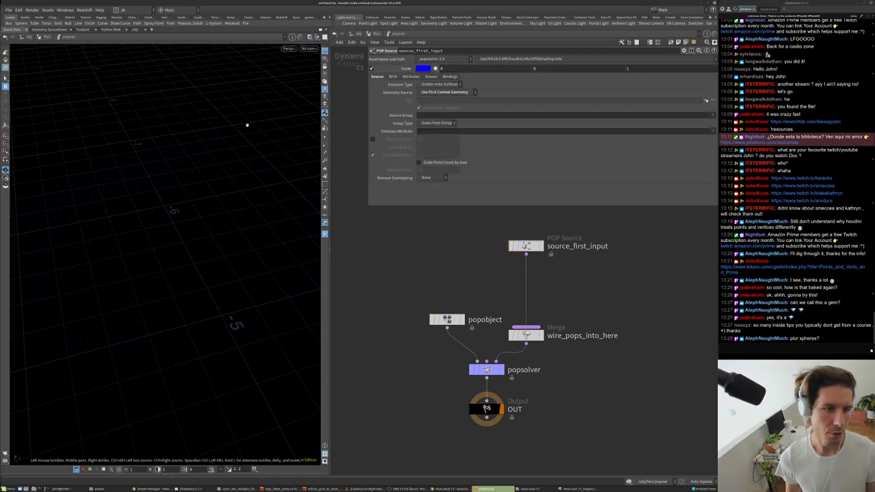
pyautogui.click(441, 84)
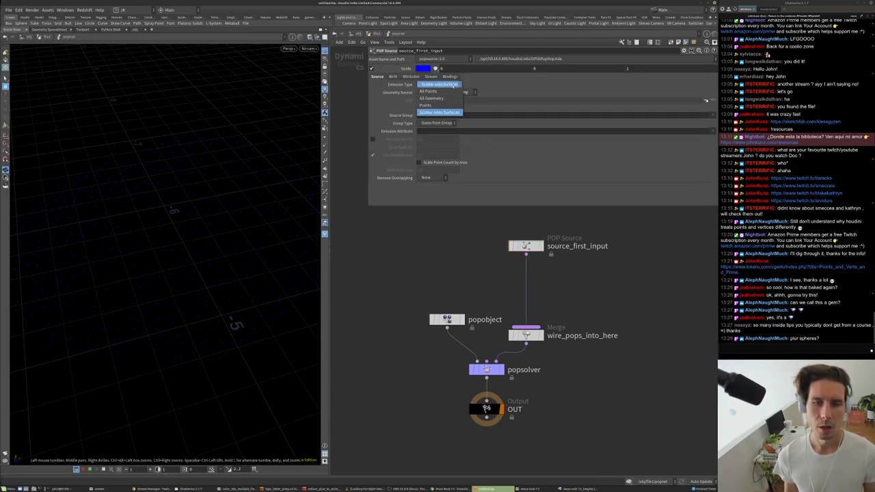
pyautogui.click(439, 99)
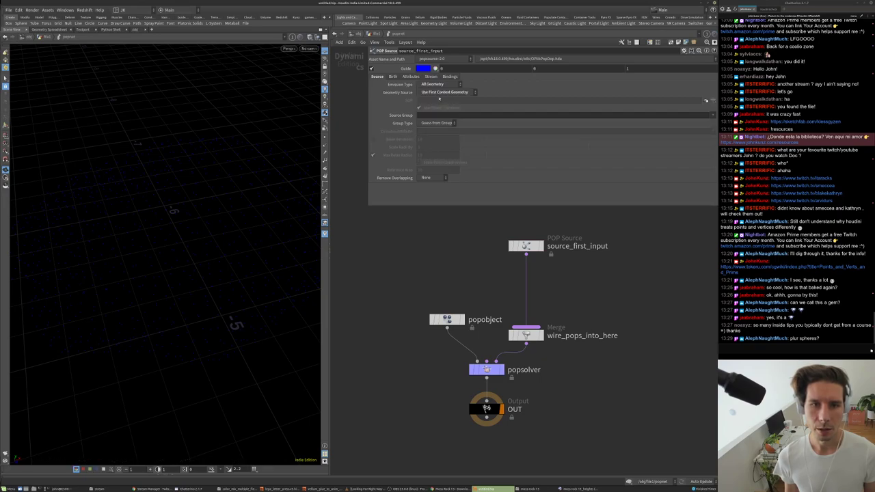
# - Set the Birth tab's Impulse Activation to a first-frame-only expression
pyautogui.click(393, 77)
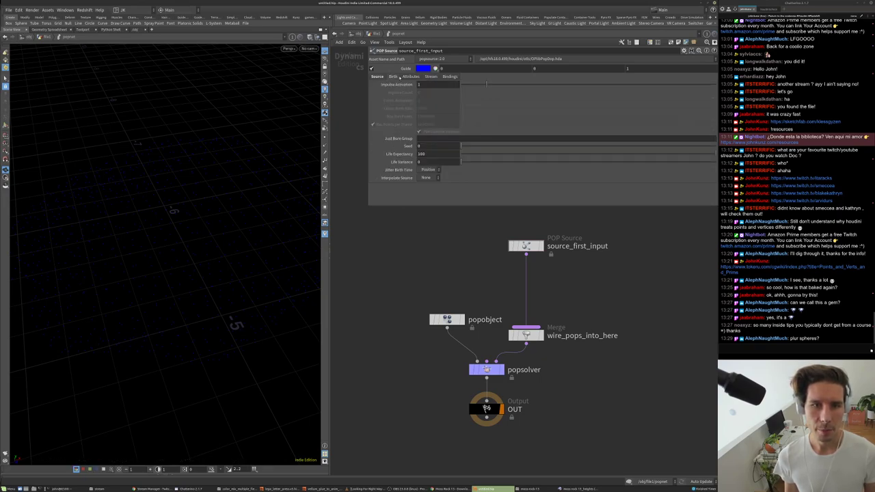
pyautogui.write('$F')
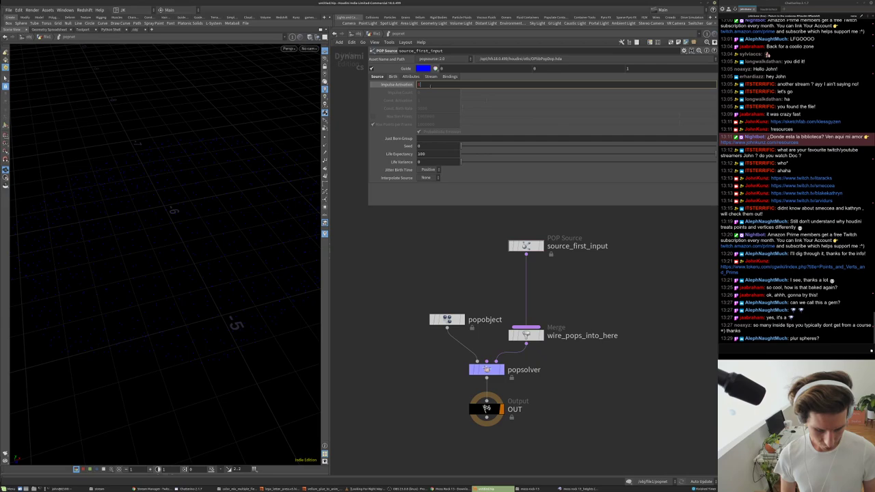
pyautogui.write('-')
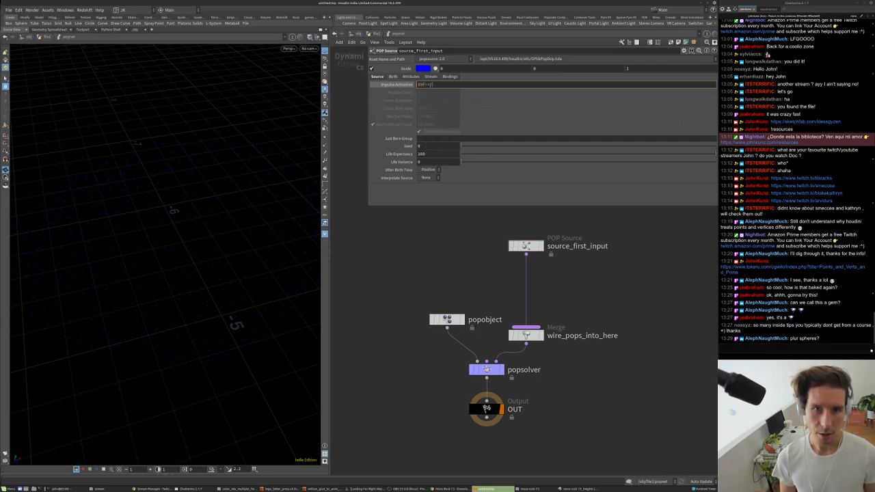
pyautogui.press('Return')
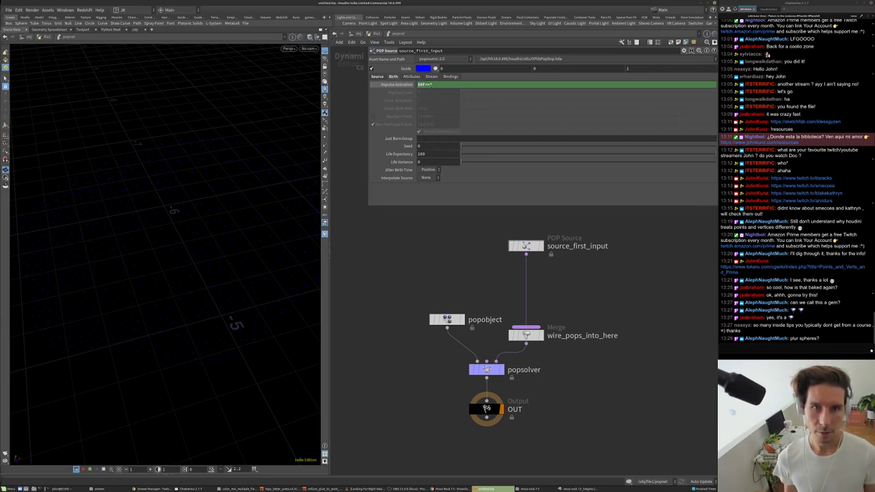
pyautogui.moveTo(440, 237); pyautogui.dragTo(410, 268, button='middle')
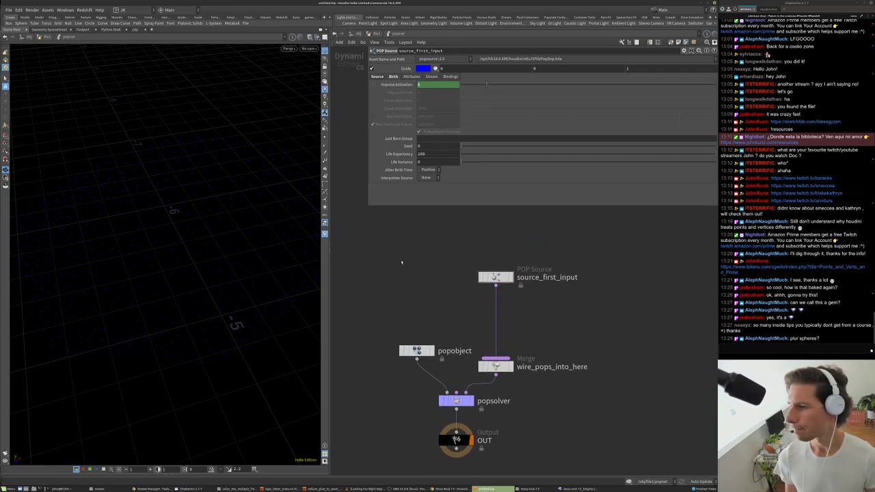
pyautogui.moveTo(400, 266); pyautogui.dragTo(397, 258, button='middle')
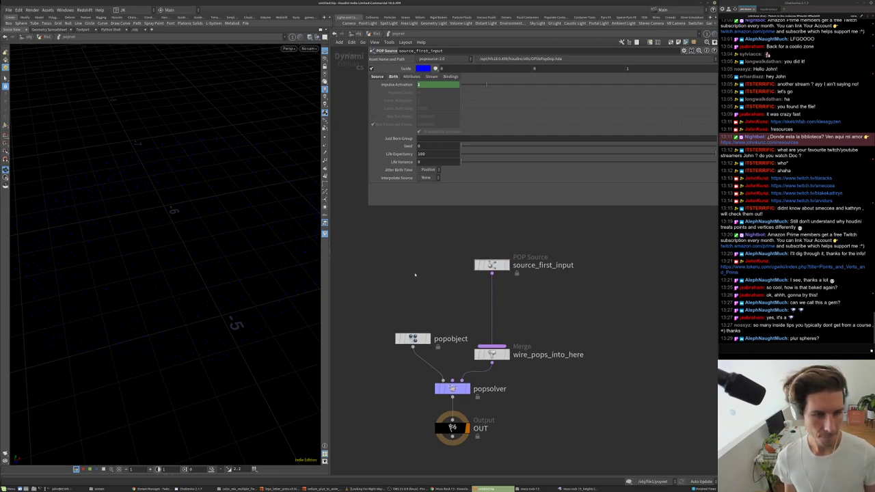
pyautogui.moveTo(507, 338); pyautogui.dragTo(505, 295, button='middle')
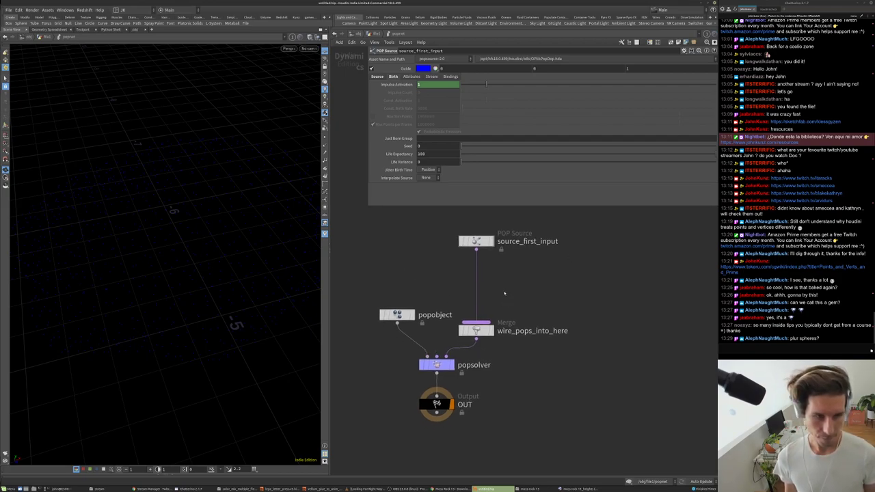
pyautogui.press('Tab')
# - Insert a POP Force after the source with noise amplitude 1
pyautogui.moveTo(519, 412)
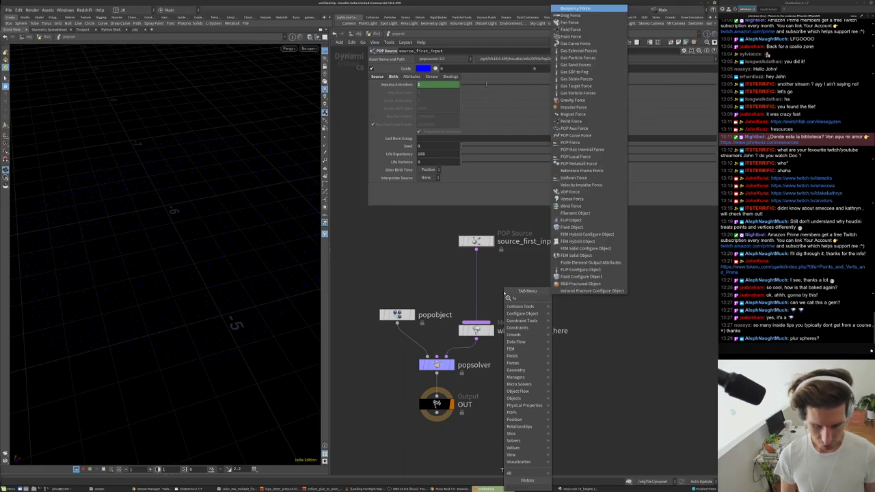
pyautogui.click(580, 219)
pyautogui.click(532, 280)
pyautogui.moveTo(535, 275); pyautogui.dragTo(477, 273)
pyautogui.write('1')
pyautogui.press('Return')
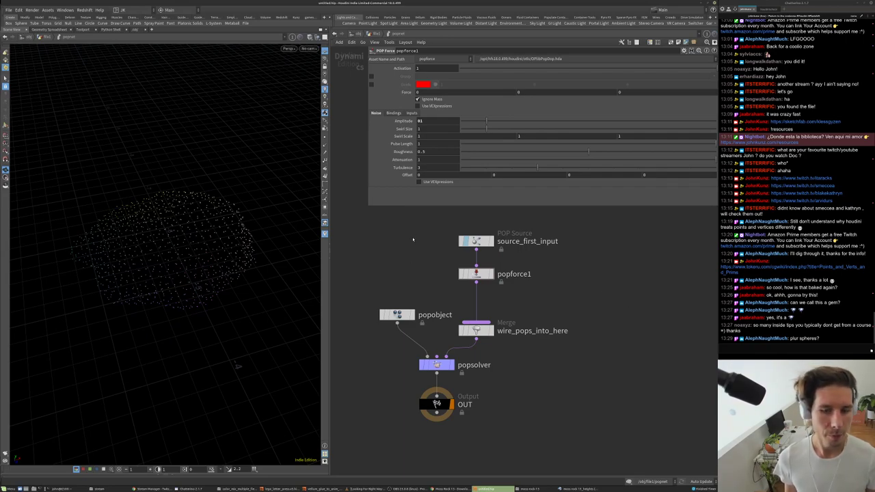
# - Insert a POP Drag between popforce1 and the merge
pyautogui.press('Tab')
pyautogui.write('popd')
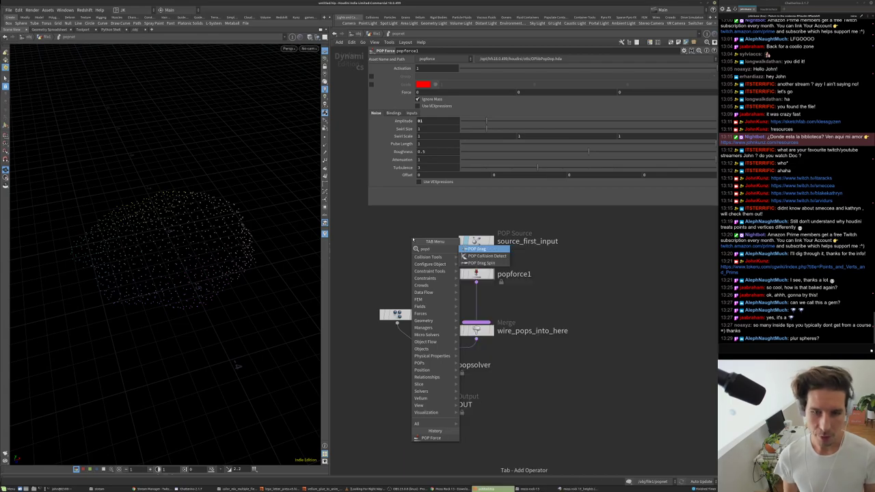
pyautogui.press('Return')
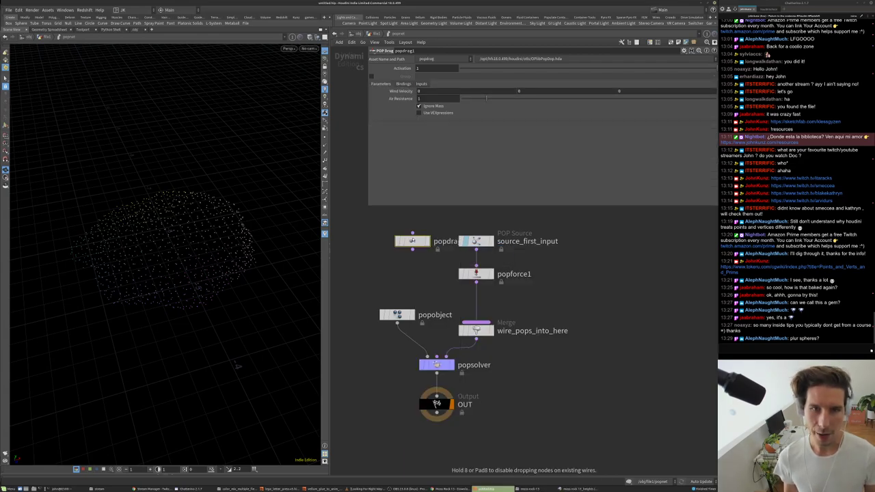
pyautogui.click(472, 305)
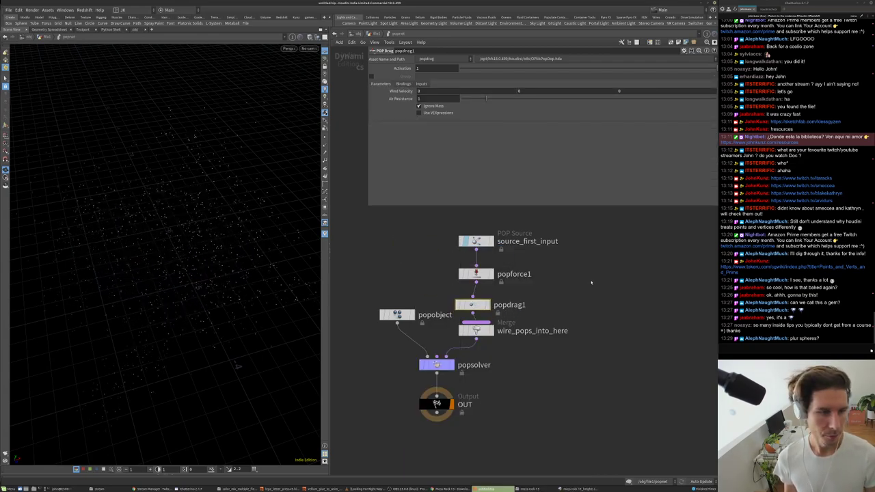
# - Play the simulation to preview the drift, then move the lower nodes down
pyautogui.click(608, 480)
pyautogui.press('Up')
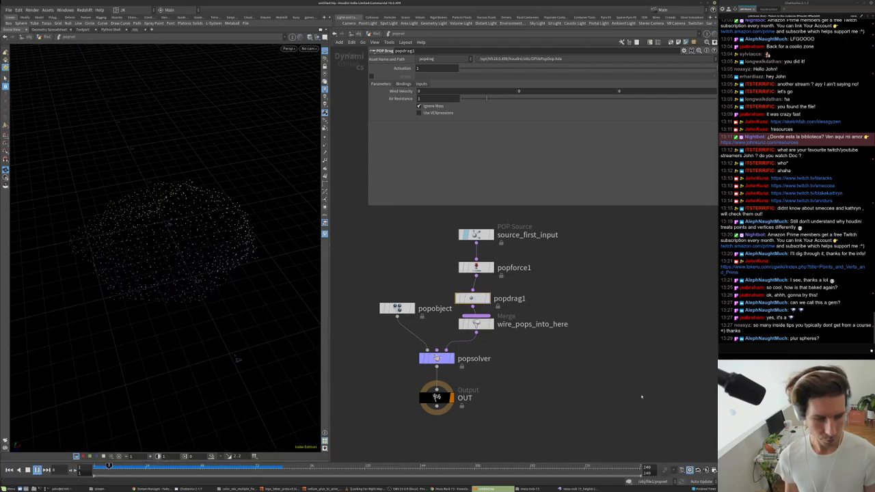
pyautogui.keyDown('alt'); pyautogui.moveTo(228, 209); pyautogui.dragTo(145, 173); pyautogui.keyUp('alt')
pyautogui.hotkey('ctrl', 'Up')
pyautogui.moveTo(476, 305); pyautogui.dragTo(481, 301)
pyautogui.moveTo(494, 418); pyautogui.dragTo(404, 310)
pyautogui.moveTo(477, 324); pyautogui.dragTo(476, 373)
pyautogui.moveTo(196, 215); pyautogui.dragTo(185, 238)
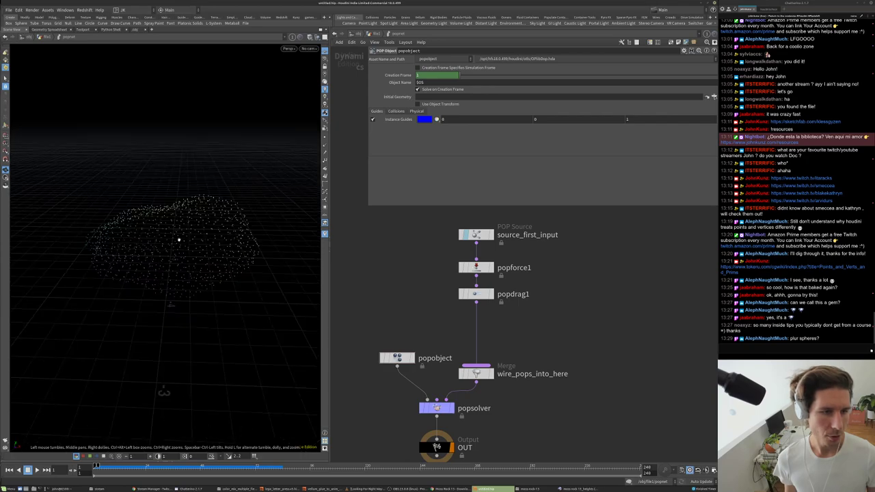
pyautogui.press('Tab')
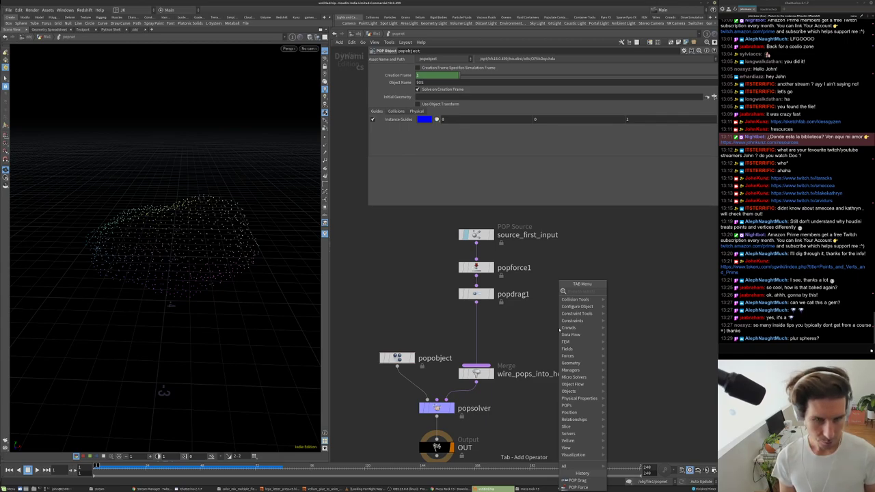
# - Add a POP Collision Behavior node to the particle network
pyautogui.write('col')
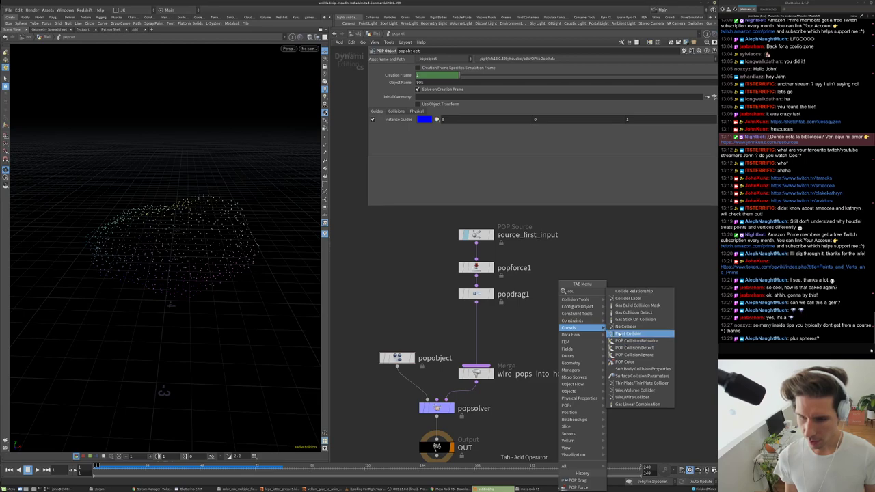
pyautogui.click(619, 340)
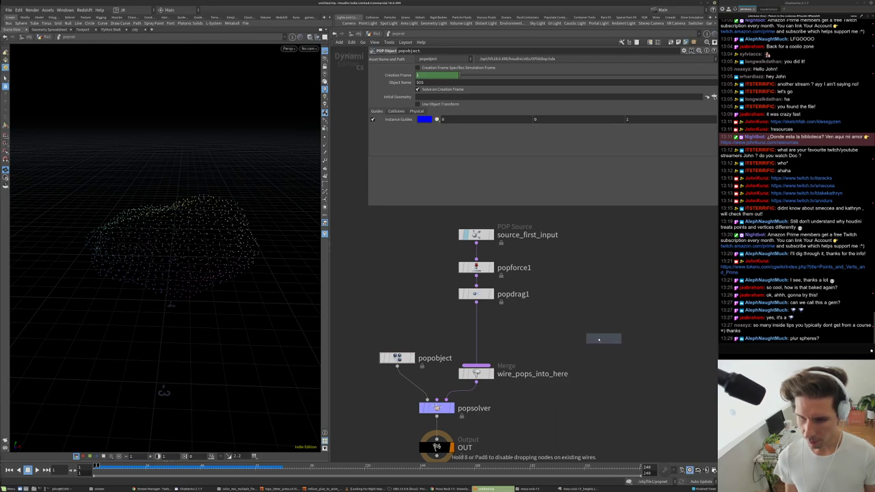
pyautogui.click(560, 334)
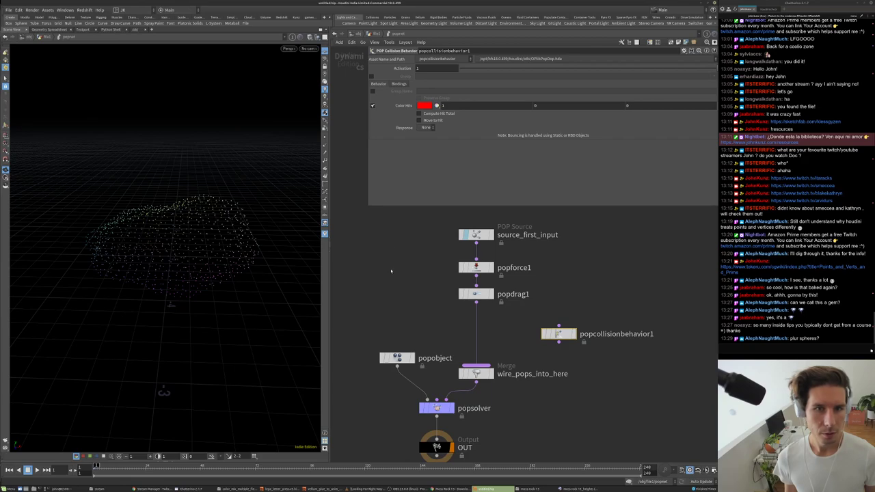
pyautogui.scroll(-3, 391, 271)
# - On popsolver's Collision Behavior tab, enable Add Hit Attributes and set Response to Slide
pyautogui.click(435, 335)
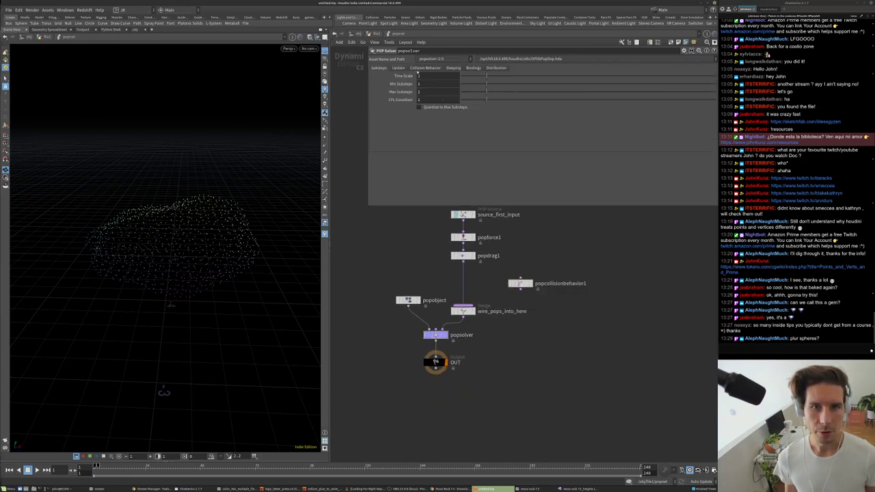
pyautogui.click(425, 68)
pyautogui.click(419, 83)
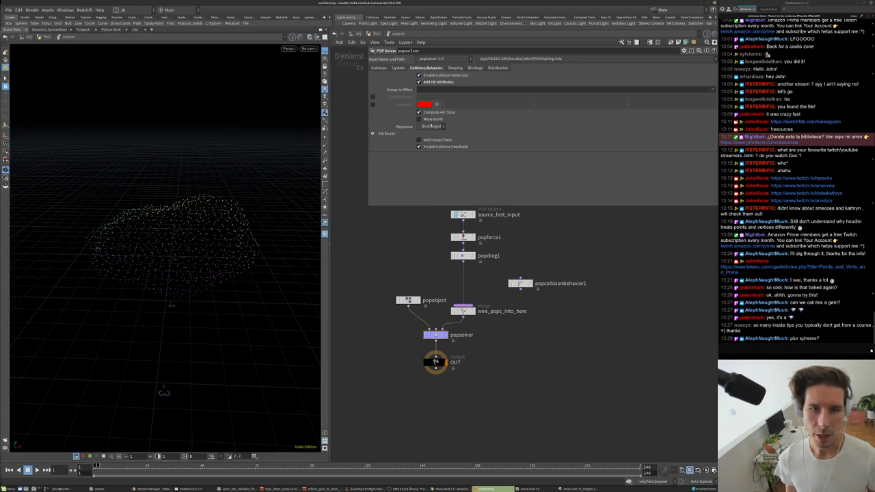
pyautogui.click(435, 127)
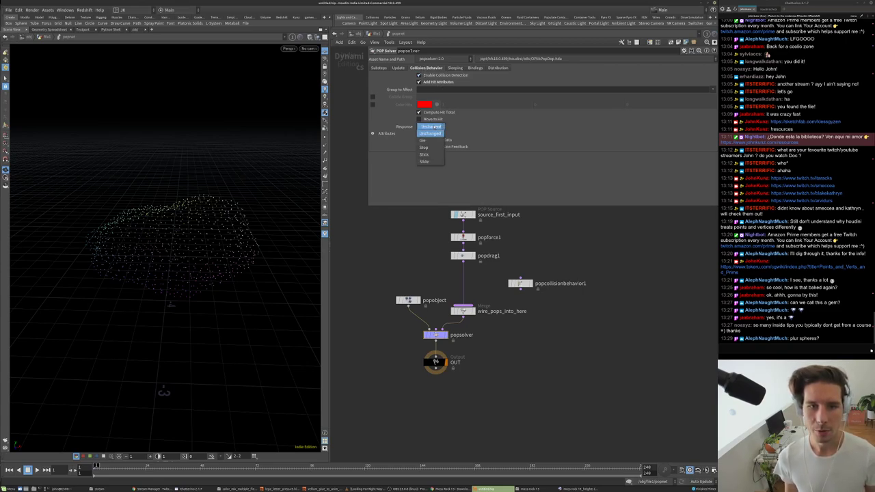
pyautogui.click(430, 162)
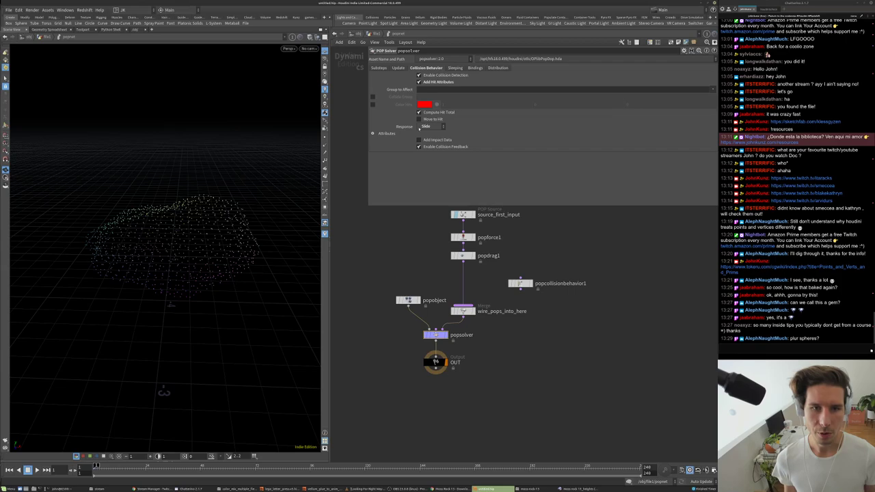
# - Add a Static Object node and move OUT lower to make room
pyautogui.press('Tab')
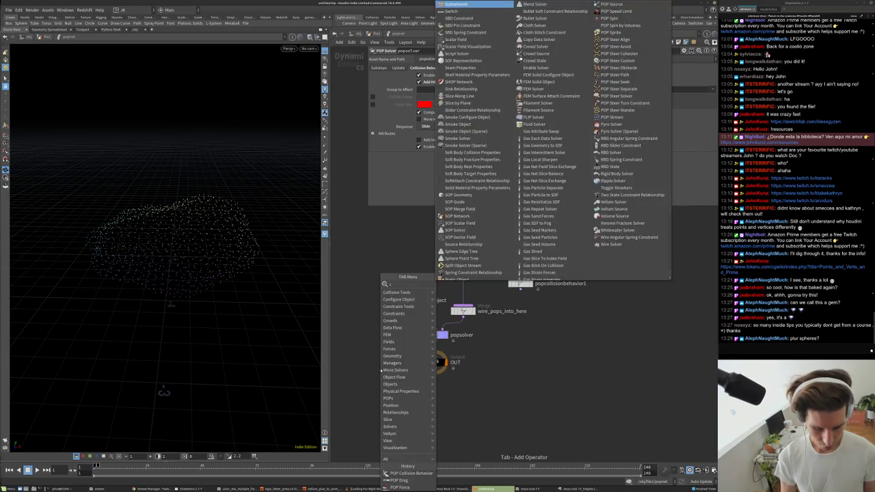
pyautogui.write('stat')
pyautogui.press('Return')
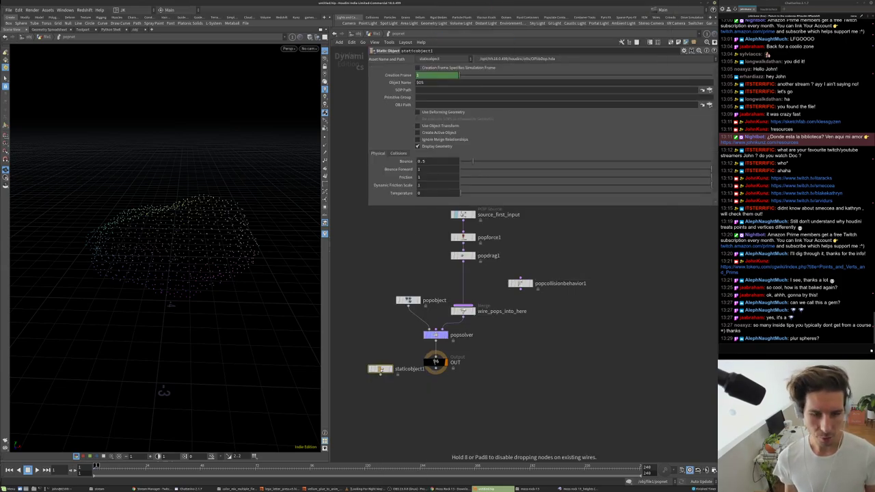
pyautogui.click(378, 350)
pyautogui.moveTo(432, 365); pyautogui.dragTo(433, 404)
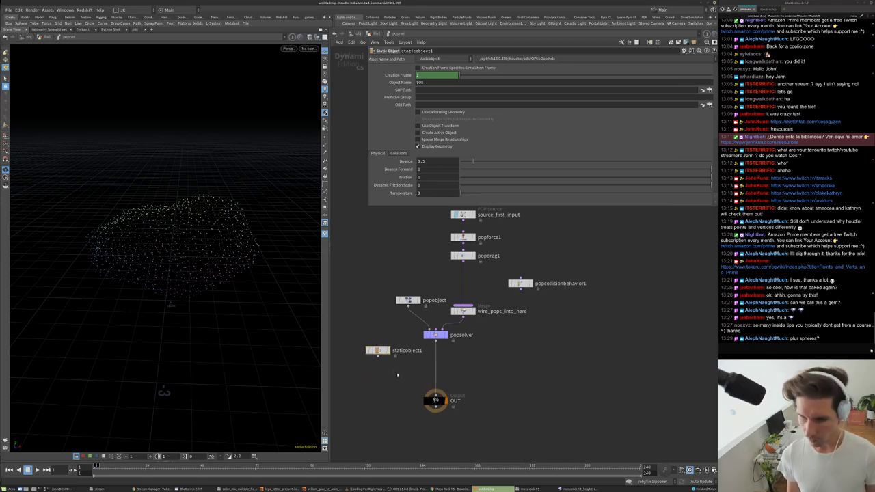
# - Merge popsolver with staticobject1 via merge1 ahead of OUT, then return to the geometry level
pyautogui.press('Tab')
pyautogui.write('mer')
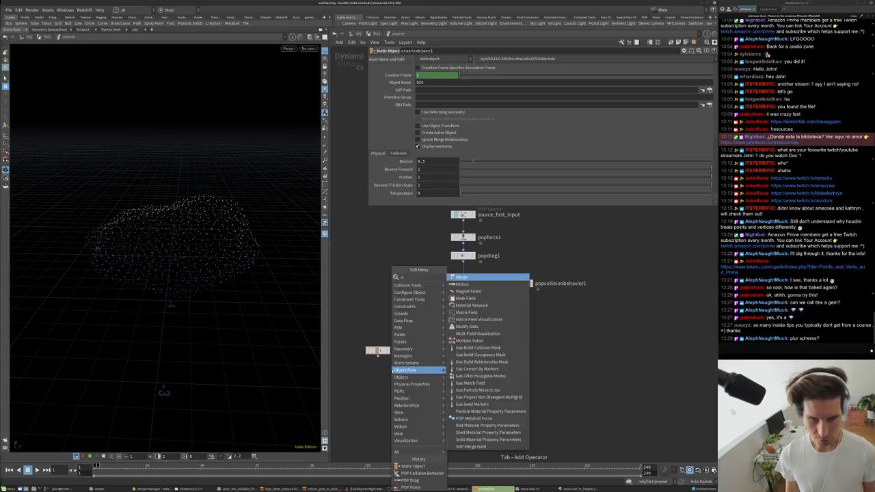
pyautogui.click(461, 277)
pyautogui.click(387, 385)
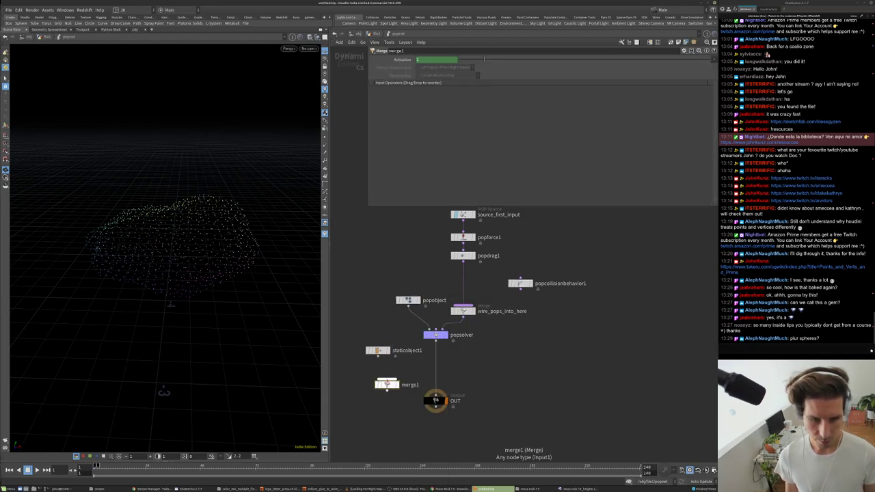
pyautogui.moveTo(387, 380); pyautogui.dragTo(436, 379)
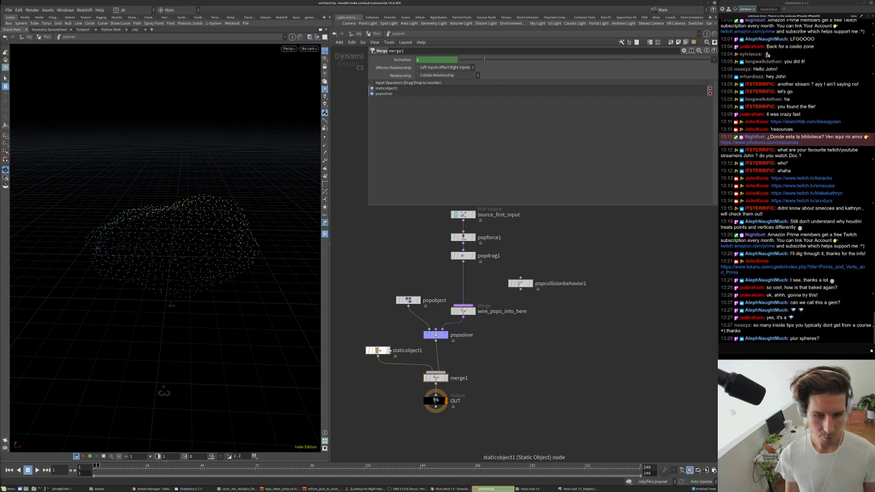
pyautogui.scroll(1, 571, 260)
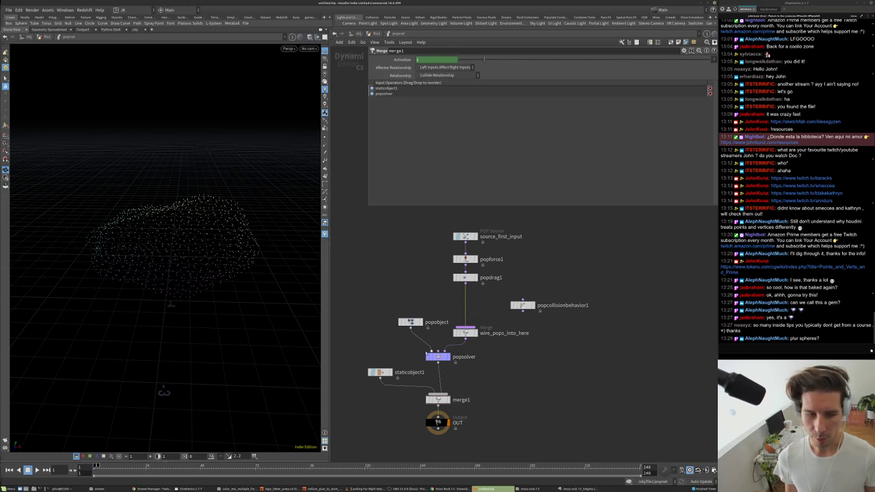
pyautogui.press('u')
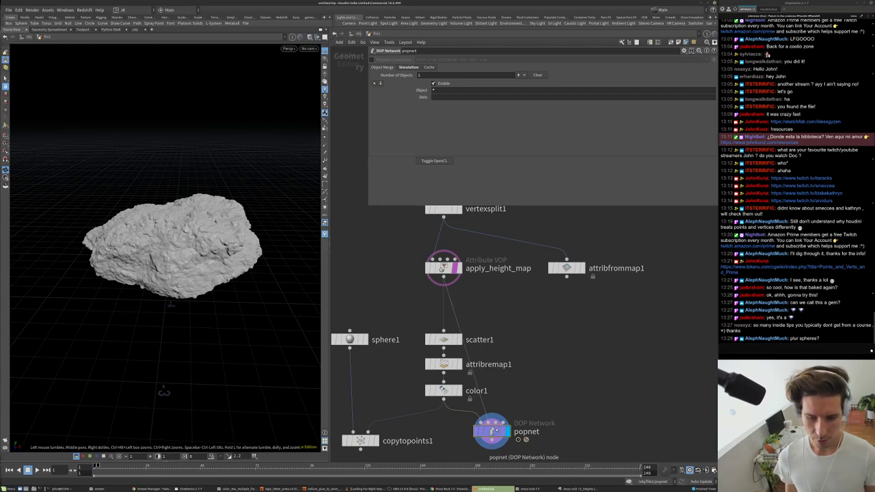
# - Inside popnet, set staticobject1's SOP Path to opinputpath('..',1) and check what it resolves to
pyautogui.doubleClick(492, 431)
pyautogui.click(381, 372)
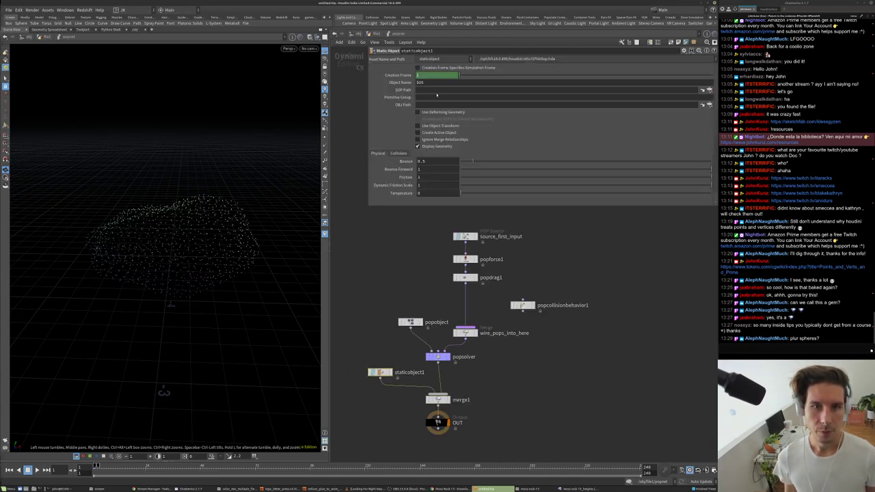
pyautogui.click(679, 90)
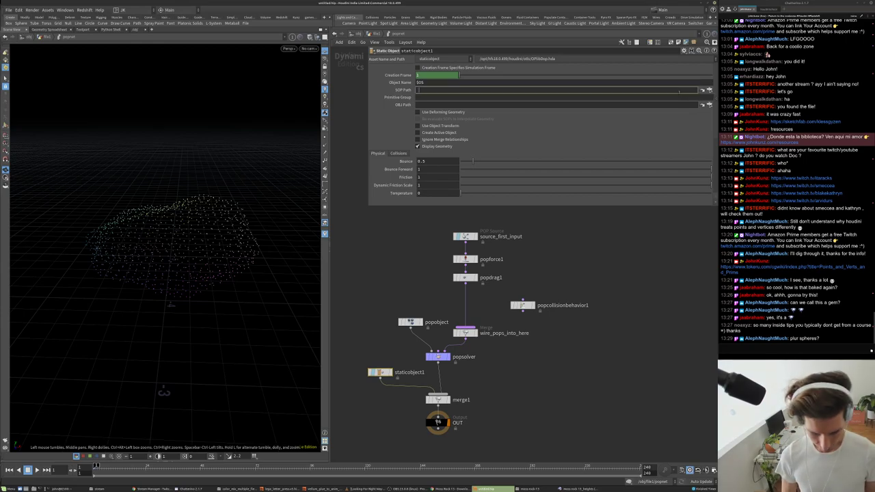
pyautogui.write("`opinputpath('..',")
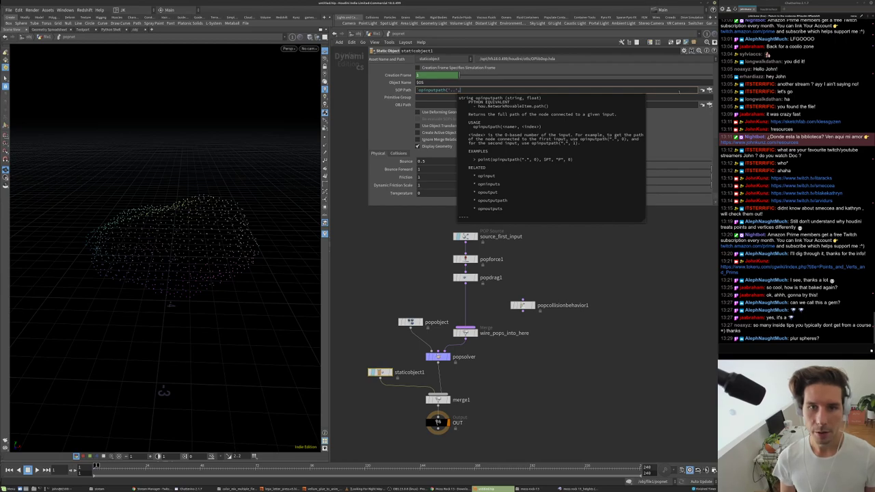
pyautogui.write('0)`')
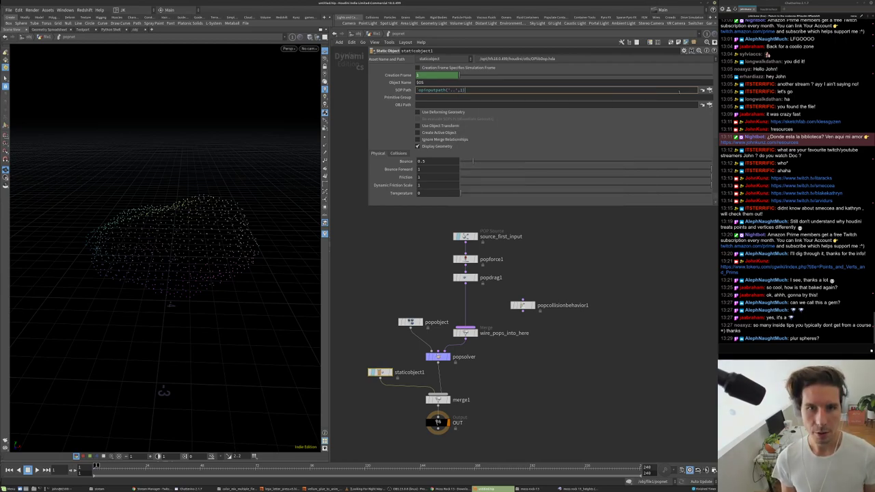
pyautogui.press('Return')
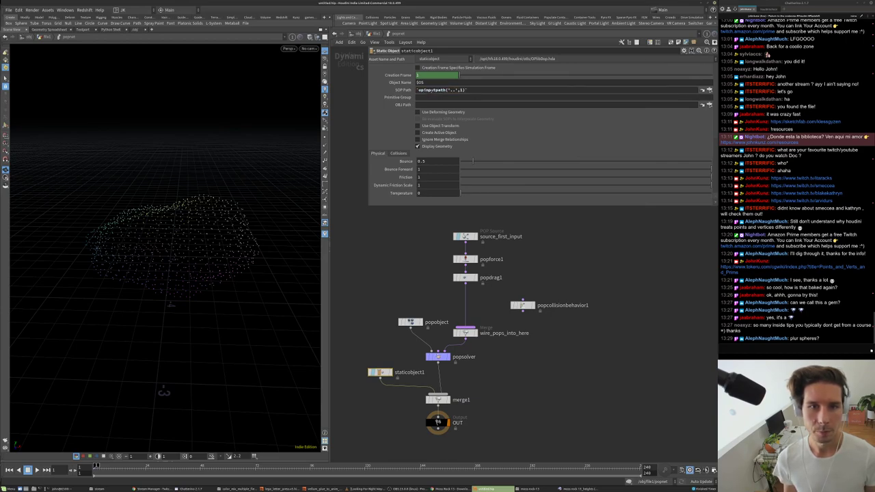
pyautogui.click(402, 90)
pyautogui.click(402, 90)
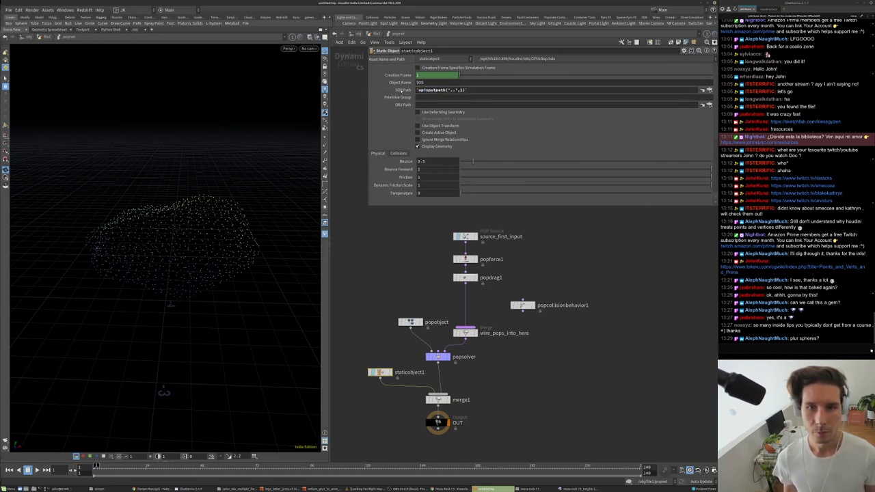
pyautogui.moveTo(355, 289); pyautogui.dragTo(366, 251, button='middle')
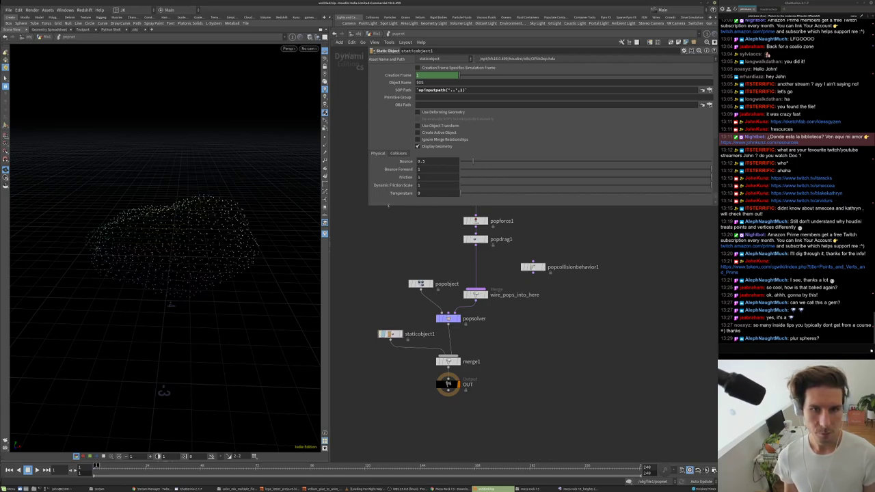
pyautogui.moveTo(391, 292); pyautogui.dragTo(378, 296, button='middle')
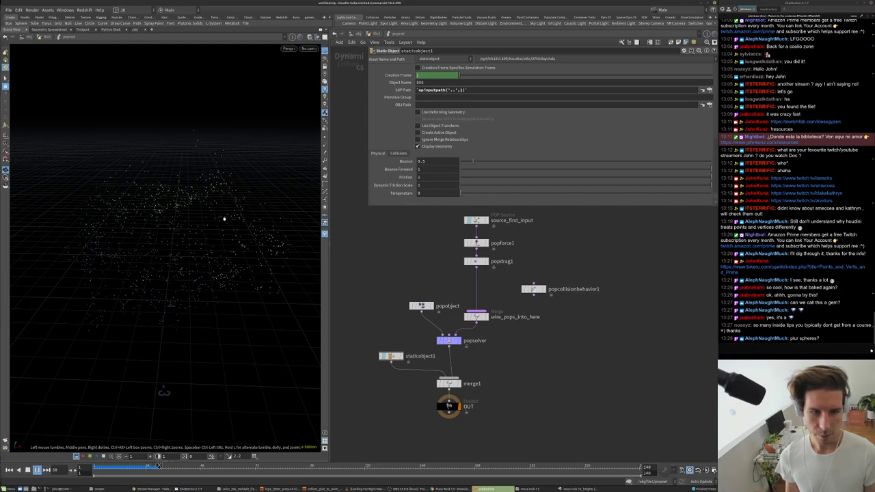
# - Insert a POP Attract node on the wire after popdrag1
pyautogui.hotkey('ctrl', 'Up')
pyautogui.press('Tab')
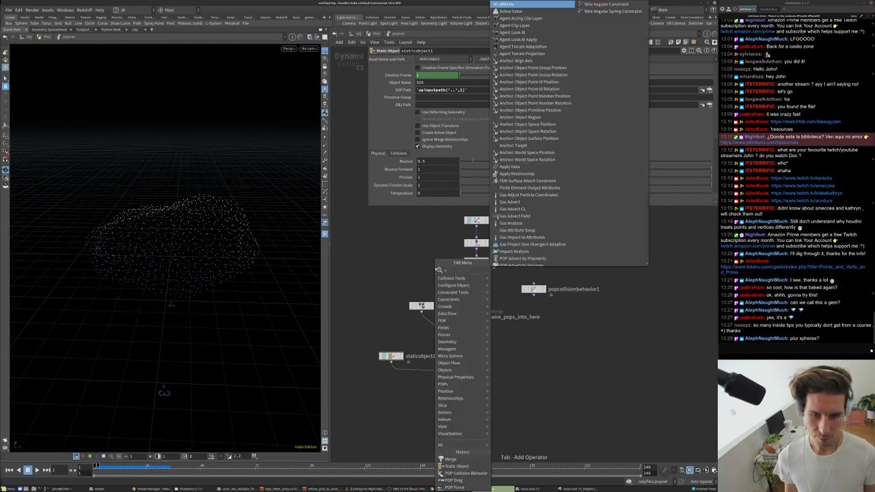
pyautogui.write('at')
pyautogui.press('Return')
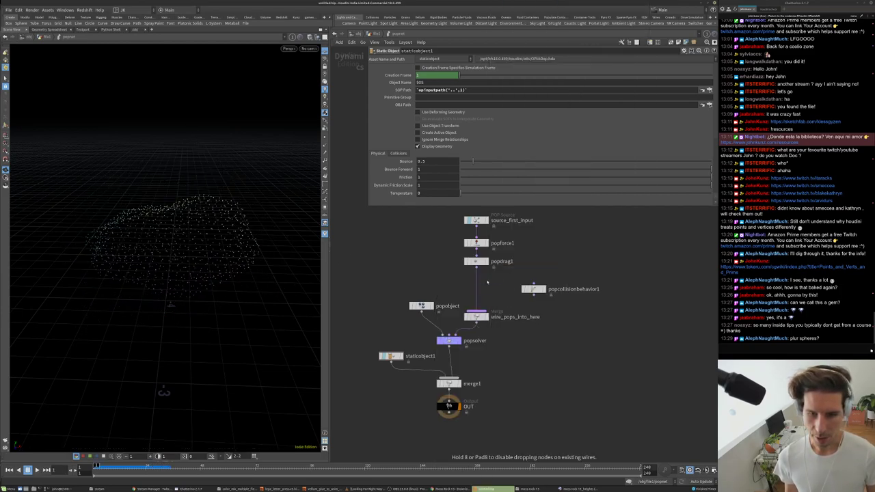
pyautogui.click(476, 281)
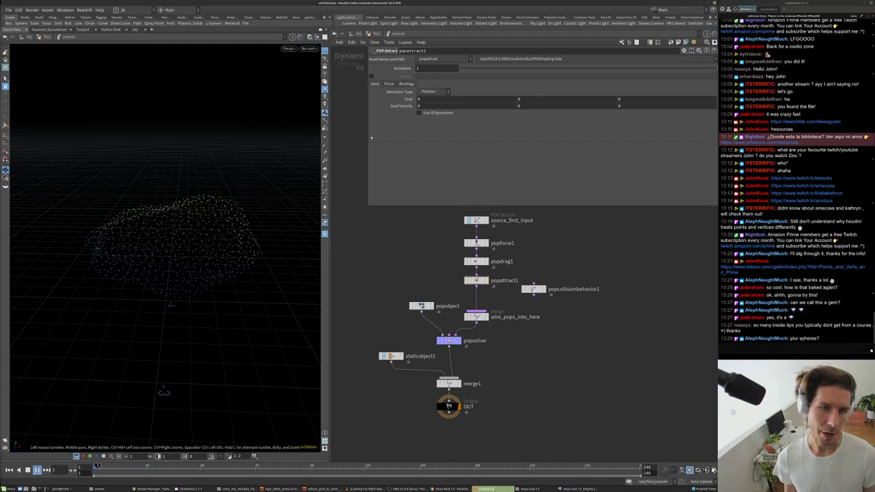
# - Set popattract1's Force Scale to 10 and review the clustered particles, then rewind
pyautogui.click(389, 83)
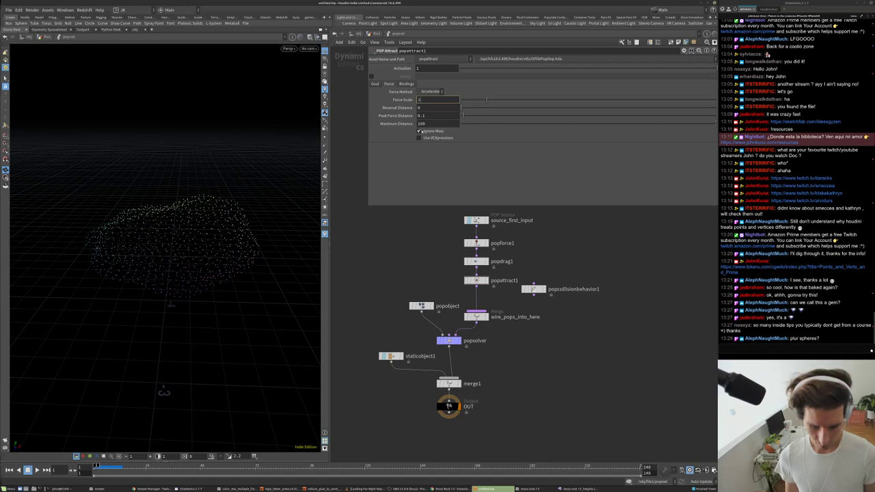
pyautogui.press('Return')
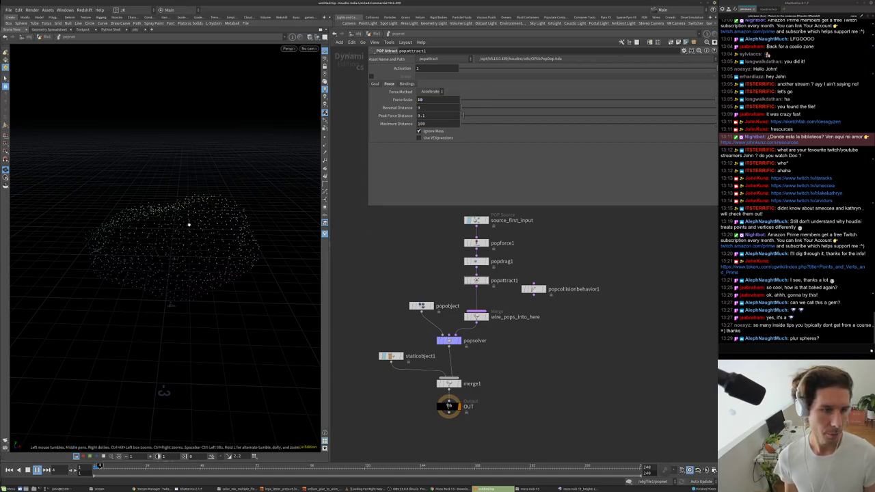
pyautogui.moveTo(170, 229); pyautogui.dragTo(140, 219)
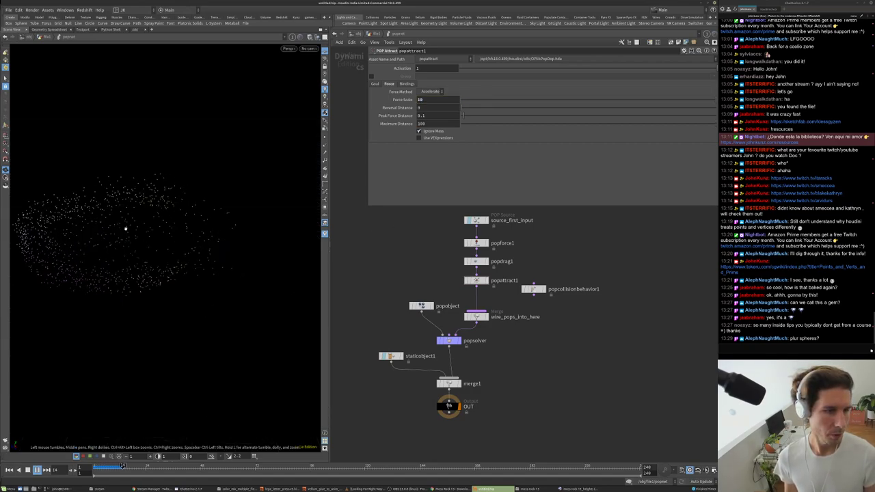
pyautogui.moveTo(154, 226); pyautogui.dragTo(124, 248)
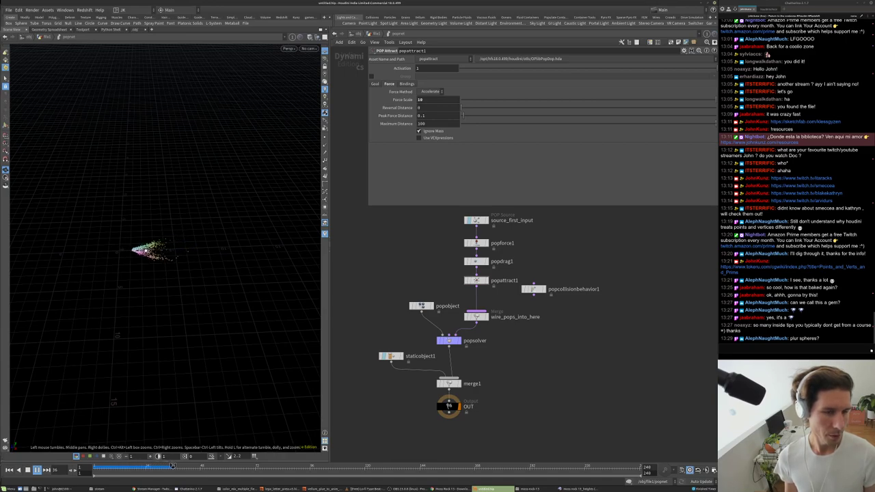
pyautogui.press('Up')
pyautogui.hotkey('ctrl', 'Up')
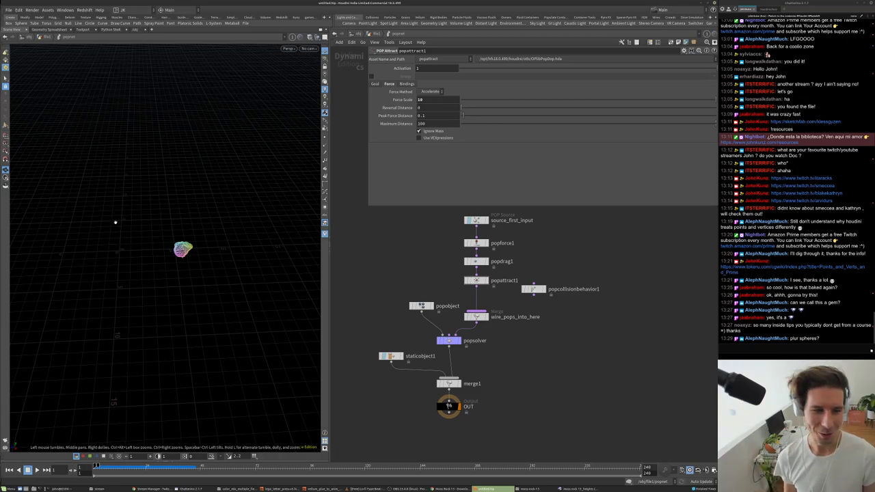
pyautogui.scroll(3, 424, 287)
# - Bypass staticobject1, popattract1 and popcollisionbehavior1
pyautogui.moveTo(425, 287); pyautogui.dragTo(439, 265, button='middle')
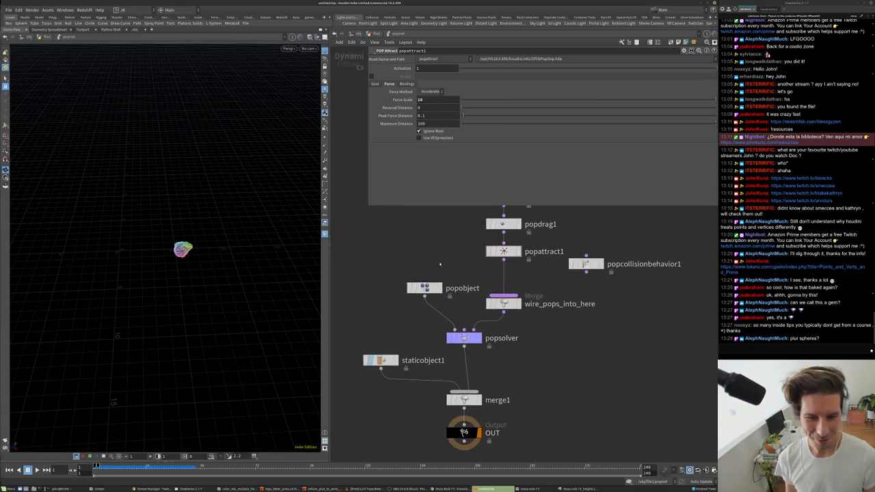
pyautogui.click(366, 361)
pyautogui.moveTo(366, 361); pyautogui.dragTo(335, 415, button='middle')
pyautogui.click(460, 308)
pyautogui.moveTo(556, 320); pyautogui.dragTo(569, 298)
pyautogui.click(554, 298)
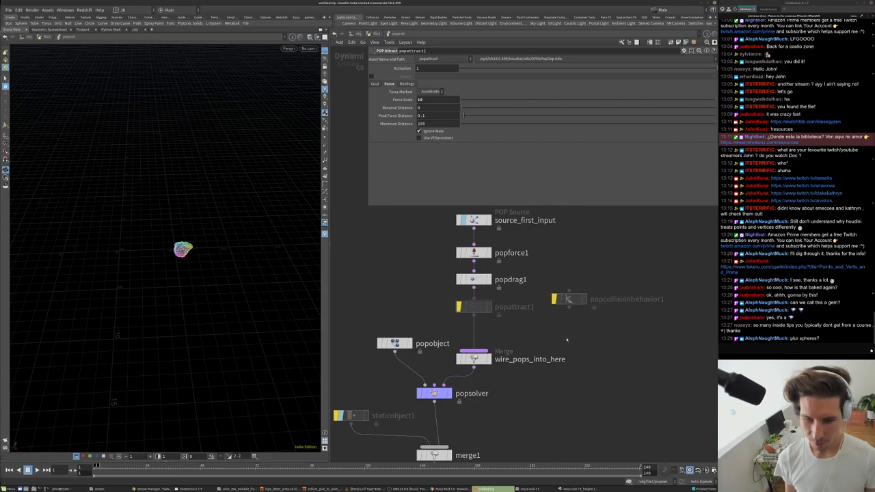
# - Add a SOP Solver wired below popattract1 and copy staticobject1's geometry path expression
pyautogui.press('Tab')
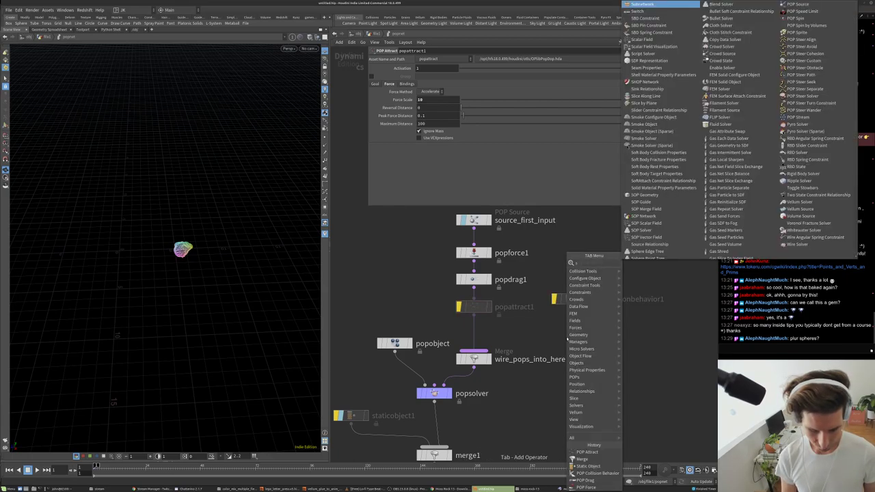
pyautogui.write('popo')
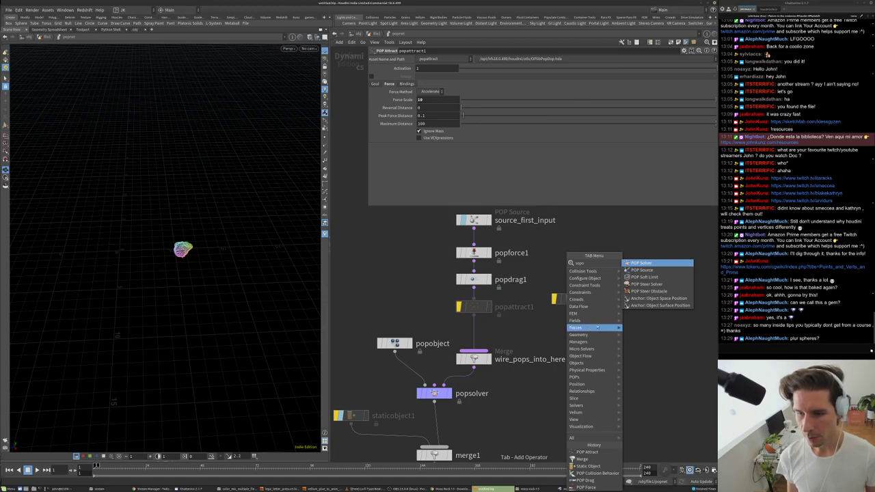
pyautogui.press('Escape')
pyautogui.press('Tab')
pyautogui.write('sol')
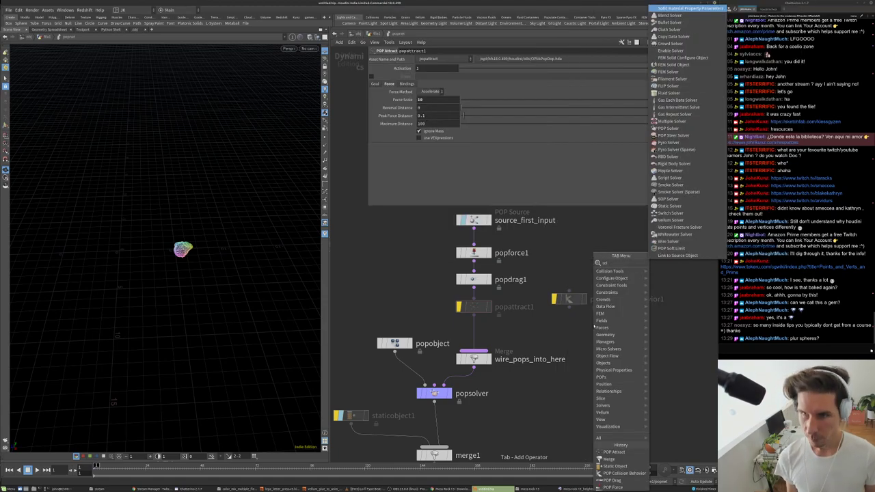
pyautogui.click(668, 199)
pyautogui.click(539, 327)
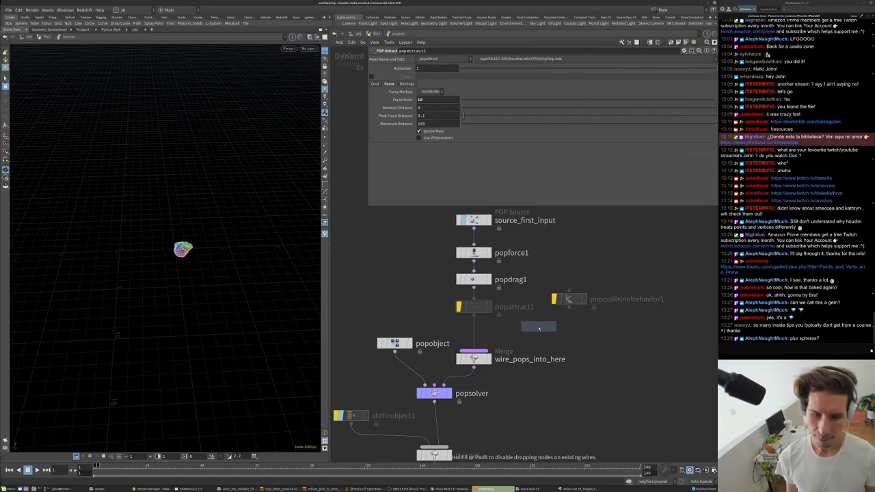
pyautogui.moveTo(539, 327); pyautogui.dragTo(521, 334)
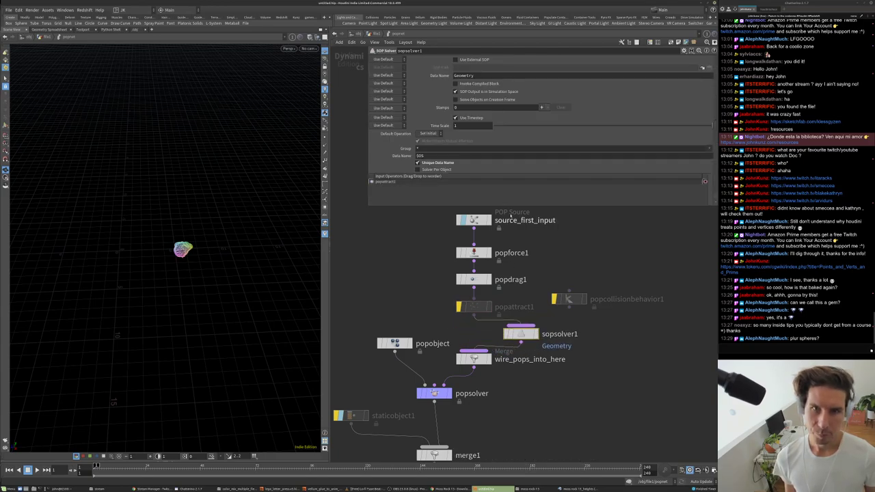
pyautogui.scroll(-2, 500, 314)
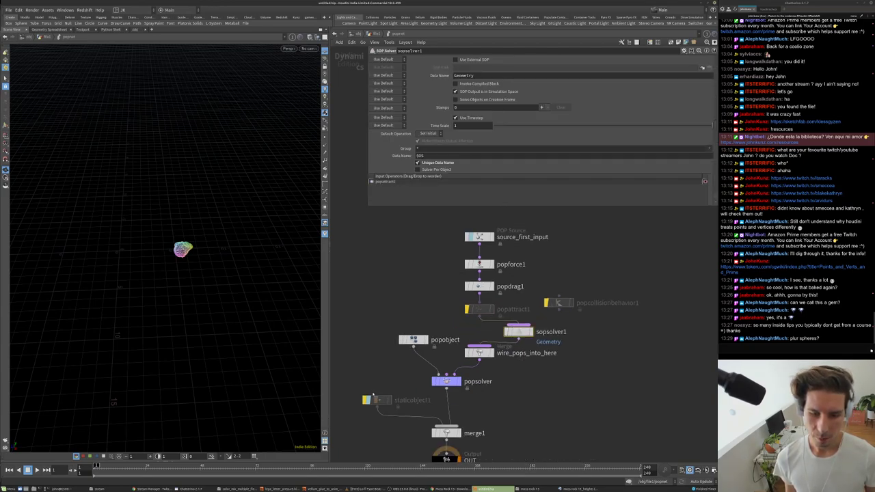
pyautogui.click(518, 333)
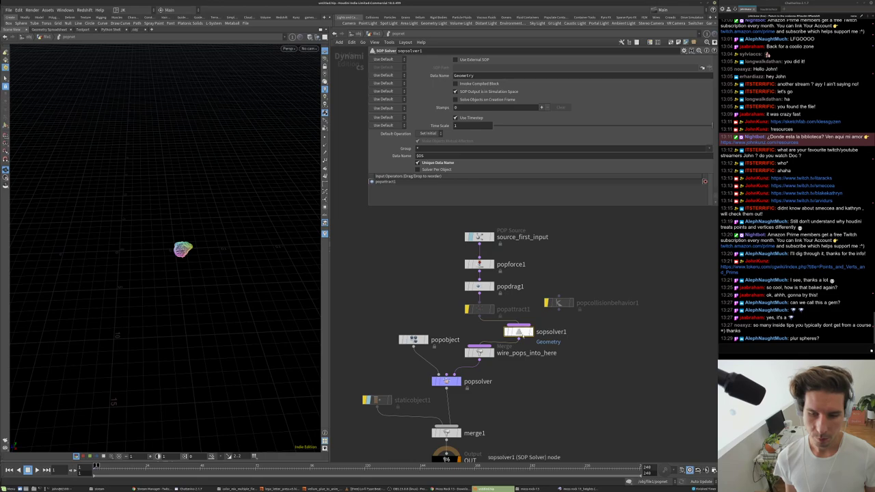
pyautogui.click(376, 400)
pyautogui.click(478, 90)
pyautogui.hotkey('ctrl', 'c')
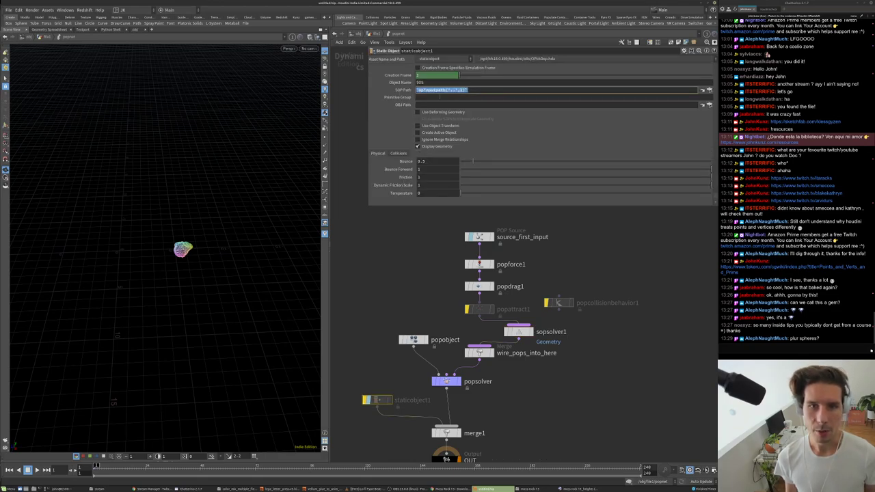
# - Inside sopsolver1, add an Object Merge using the path opinputpath('../..',1)
pyautogui.doubleClick(520, 333)
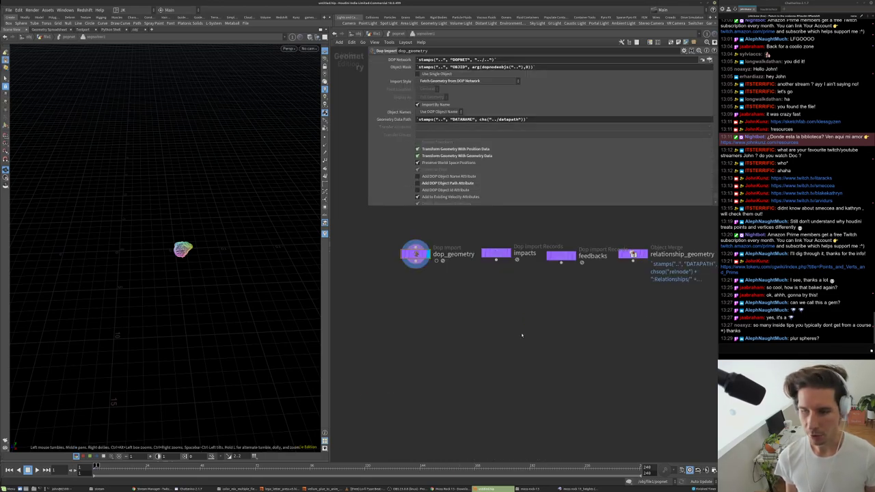
pyautogui.press('Tab')
pyautogui.write('obj')
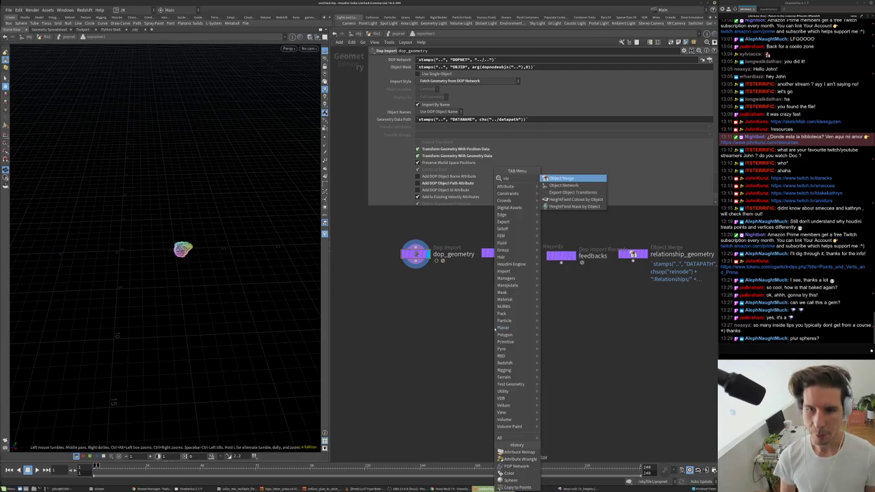
pyautogui.press('Return')
pyautogui.click(495, 329)
pyautogui.hotkey('ctrl', 'v')
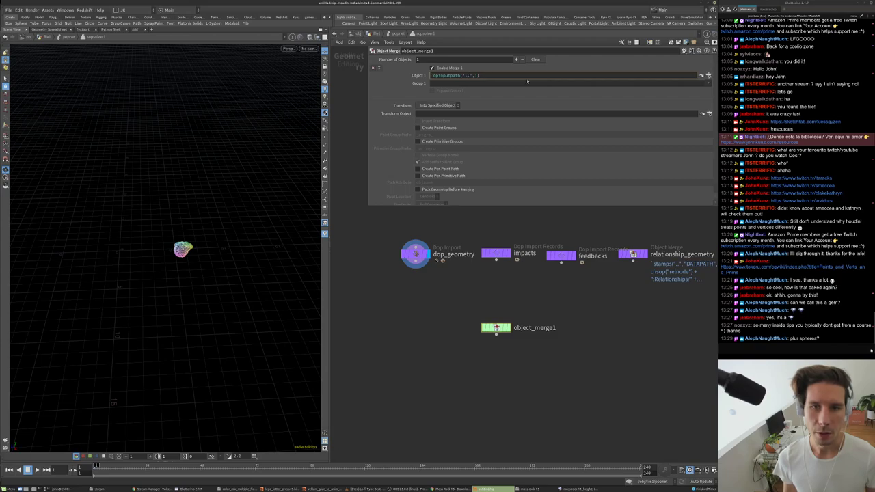
pyautogui.press('Return')
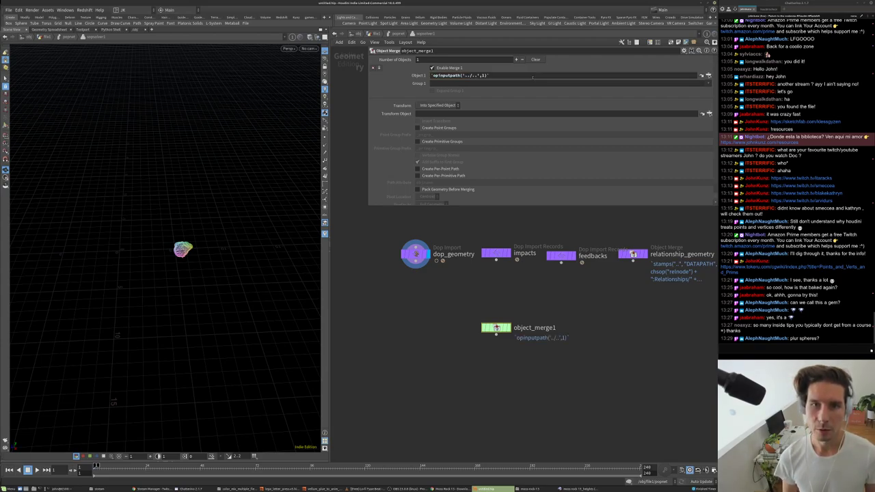
pyautogui.click(414, 75)
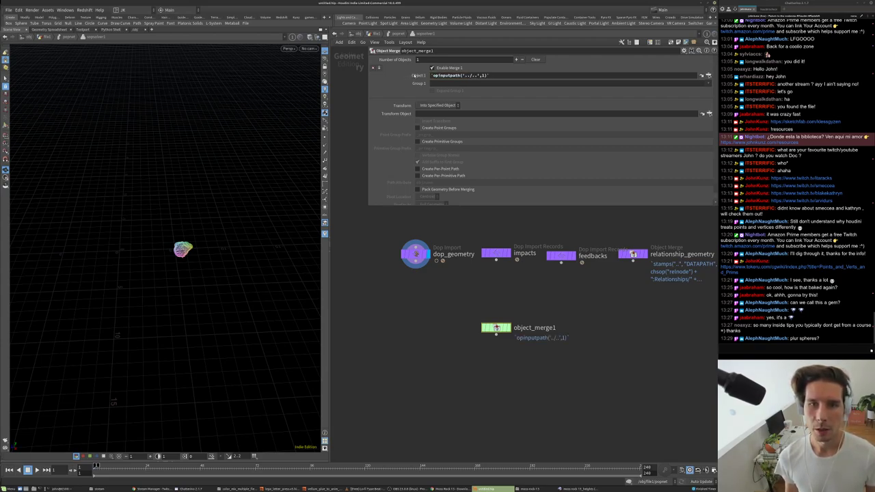
# - Add a Minimum Distance Ray node fed by object_merge1, display it, and return to popnet
pyautogui.press('Tab')
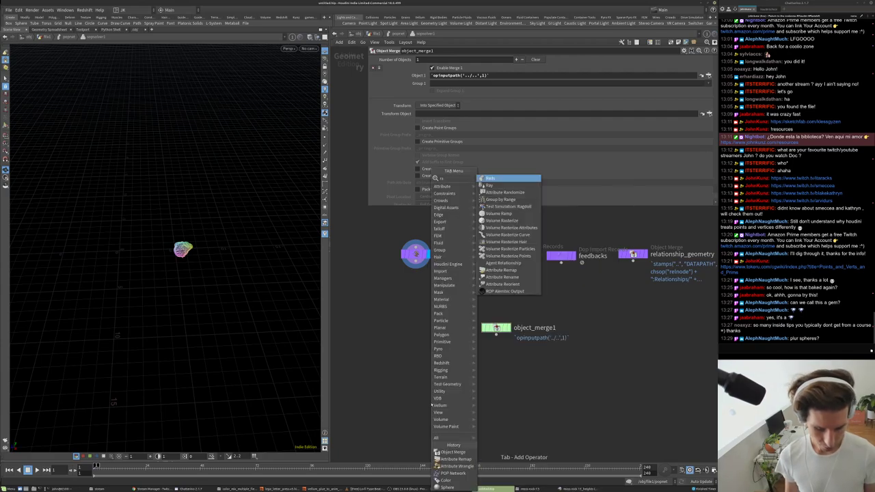
pyautogui.write('ray')
pyautogui.click(486, 178)
pyautogui.click(416, 349)
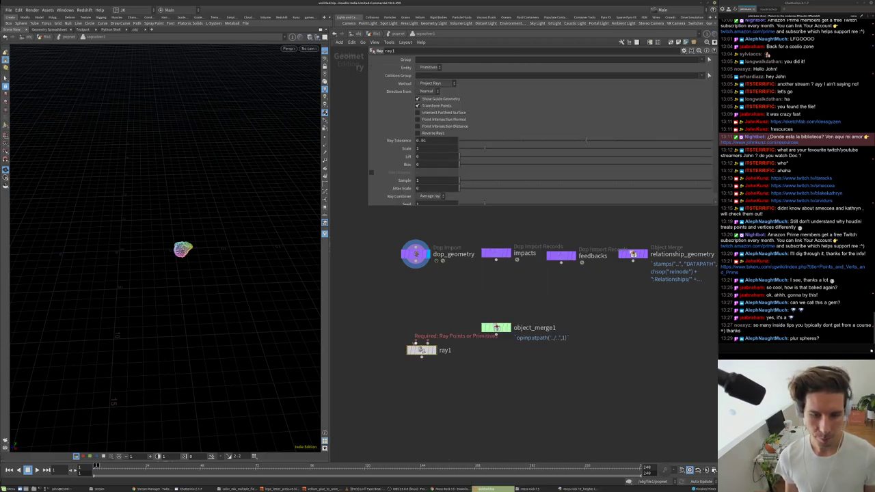
pyautogui.moveTo(428, 342); pyautogui.dragTo(496, 333)
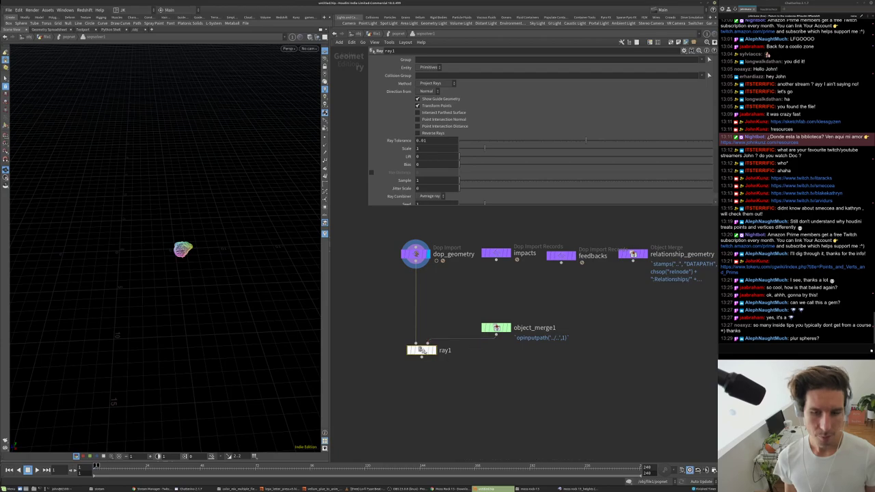
pyautogui.click(438, 82)
pyautogui.click(437, 89)
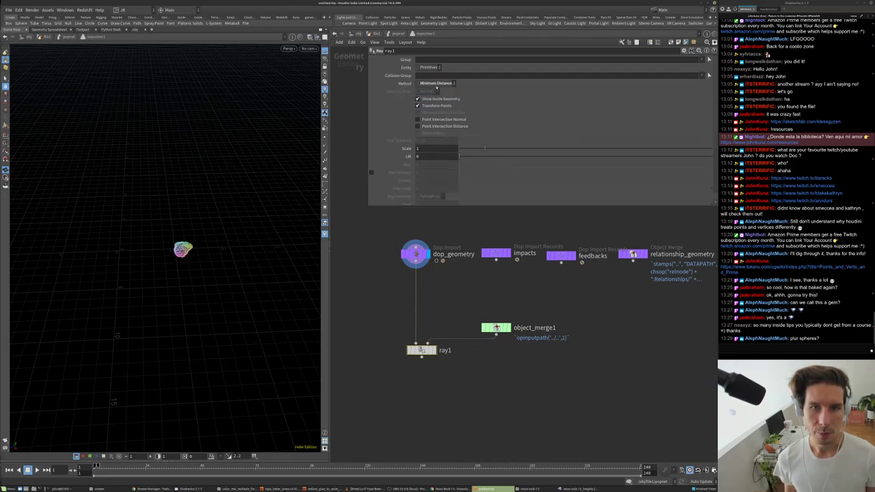
pyautogui.press('r')
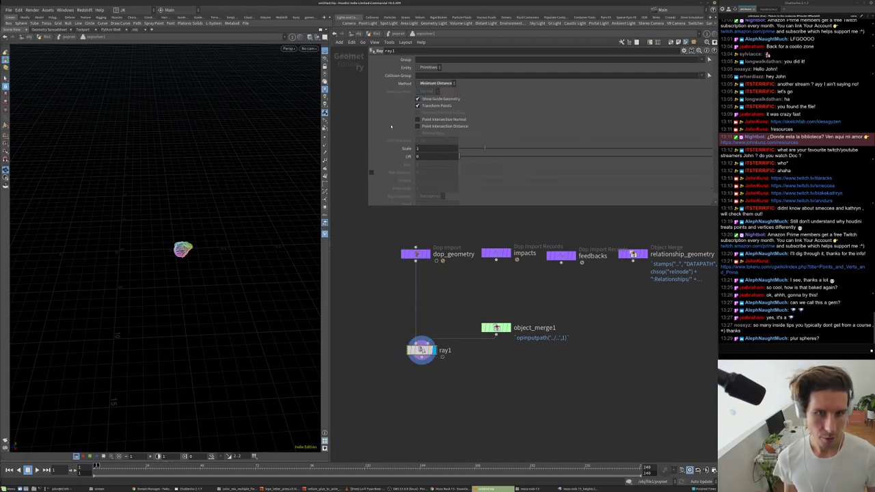
pyautogui.click(399, 33)
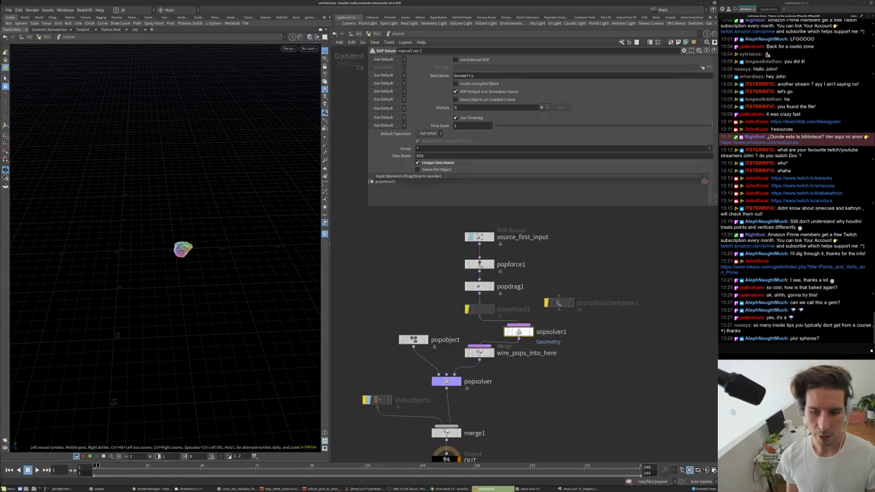
# - Frame and play the particle simulation, then go up to the rock's network
pyautogui.moveTo(204, 252); pyautogui.dragTo(263, 189)
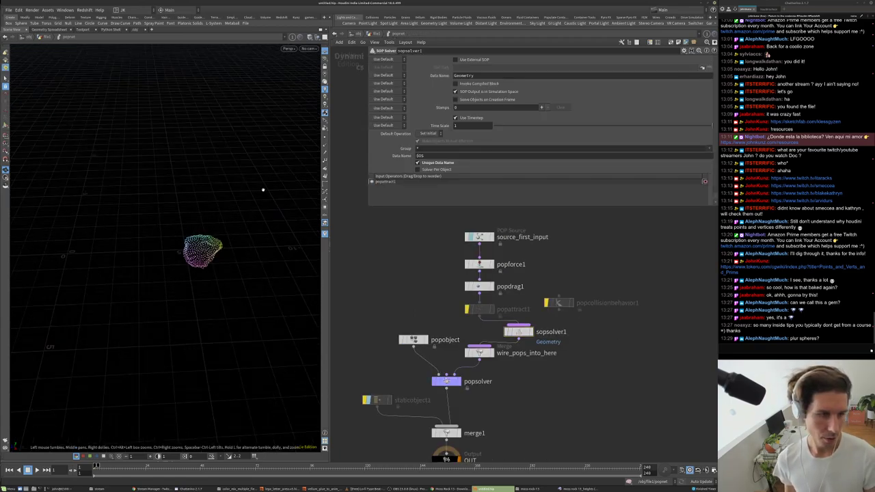
pyautogui.press('g')
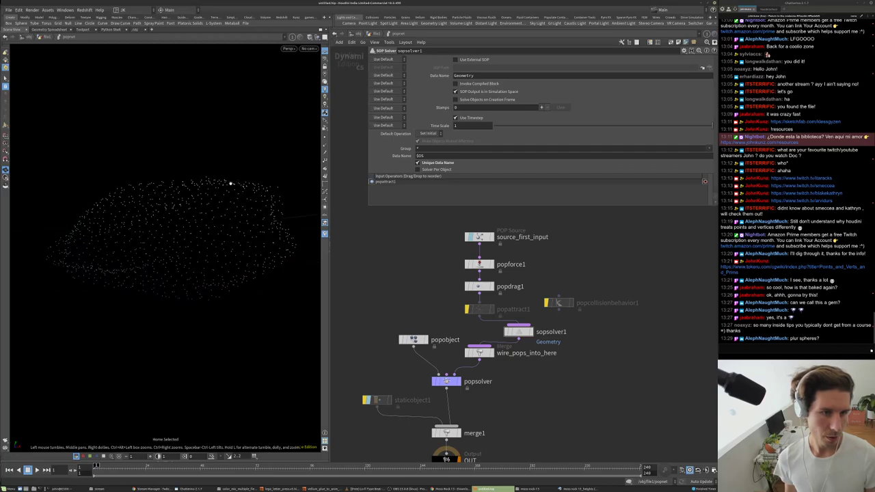
pyautogui.press('Up')
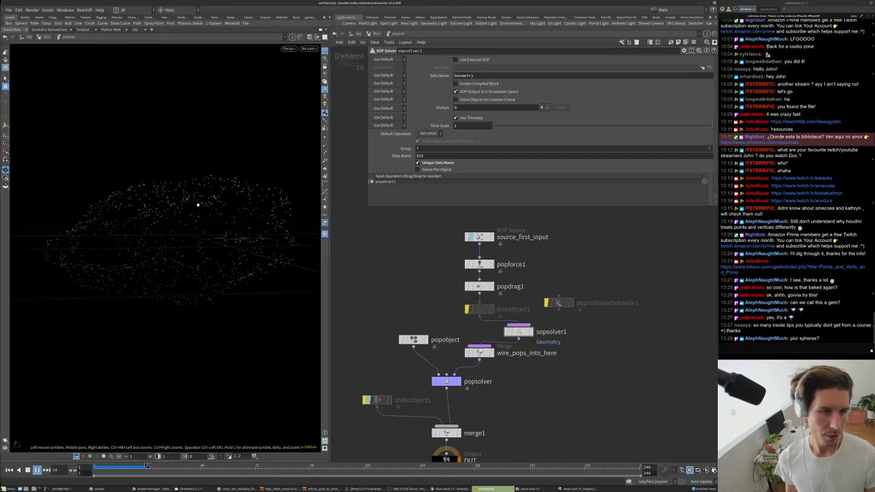
pyautogui.moveTo(228, 221); pyautogui.dragTo(228, 251)
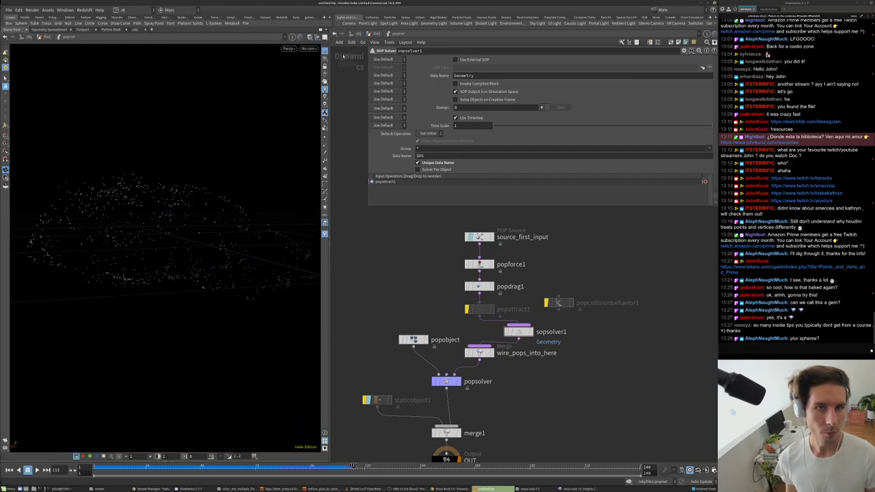
pyautogui.press('u')
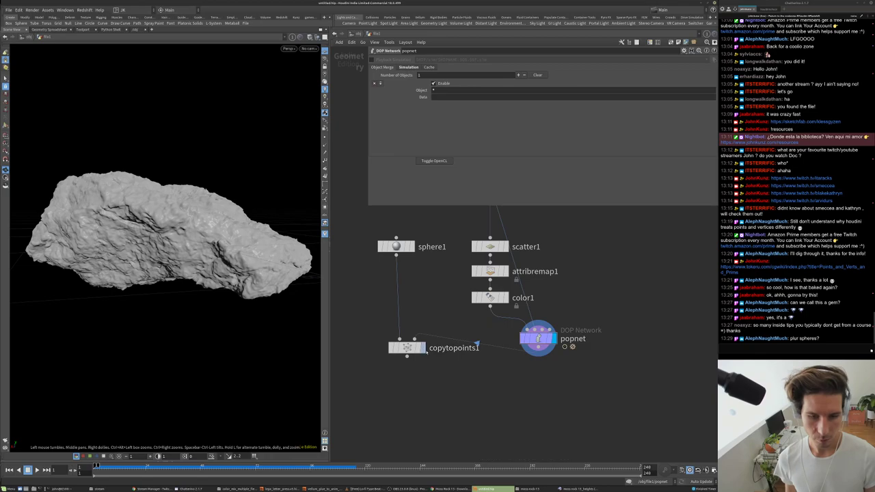
# - Display copytopoints1 and inspect the coloured spheres on the rock from above and closer
pyautogui.click(420, 348)
pyautogui.moveTo(232, 308)
pyautogui.mouseDown()
pyautogui.moveTo(195, 282)
pyautogui.moveTo(197, 220)
pyautogui.moveTo(205, 233)
pyautogui.moveTo(128, 211)
pyautogui.moveTo(229, 193)
pyautogui.mouseUp()
pyautogui.scroll(5, 198, 219)
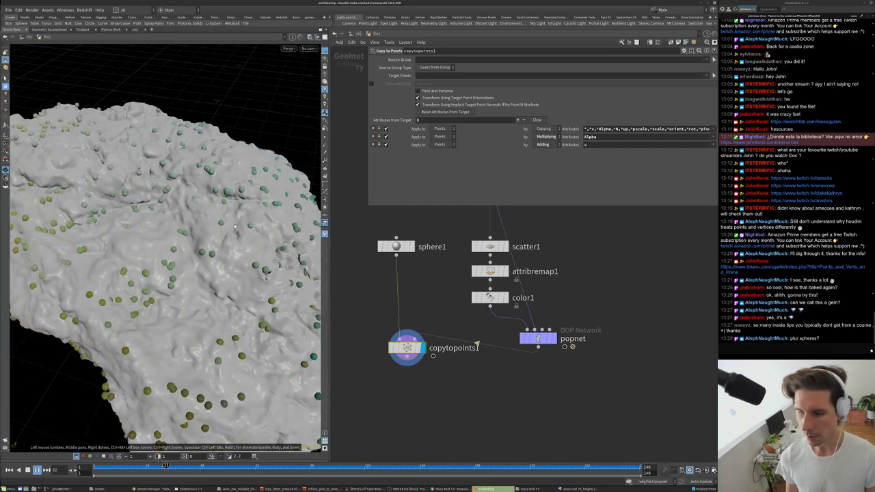
pyautogui.scroll(-5, 141, 268)
pyautogui.moveTo(140, 270); pyautogui.dragTo(19, 248)
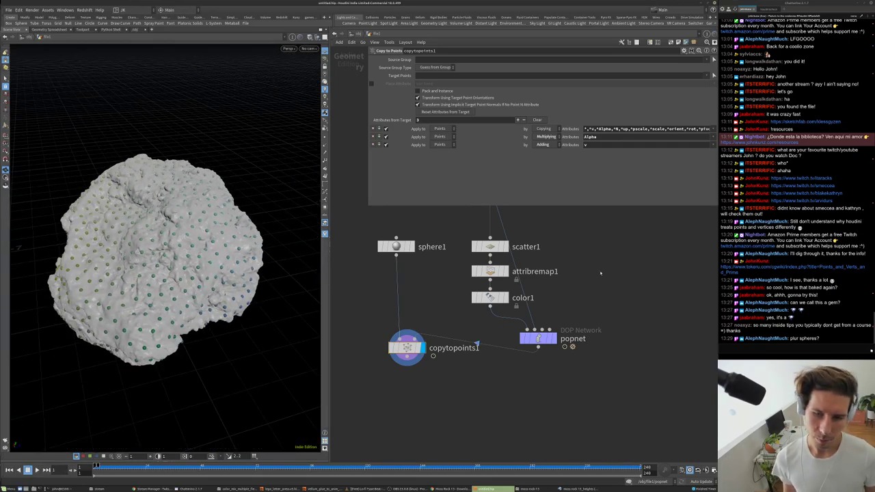
pyautogui.moveTo(601, 273); pyautogui.dragTo(590, 304, button='middle')
pyautogui.press('Tab')
# - Add an Attribute Blur node beside the colour node chain
pyautogui.write('blu')
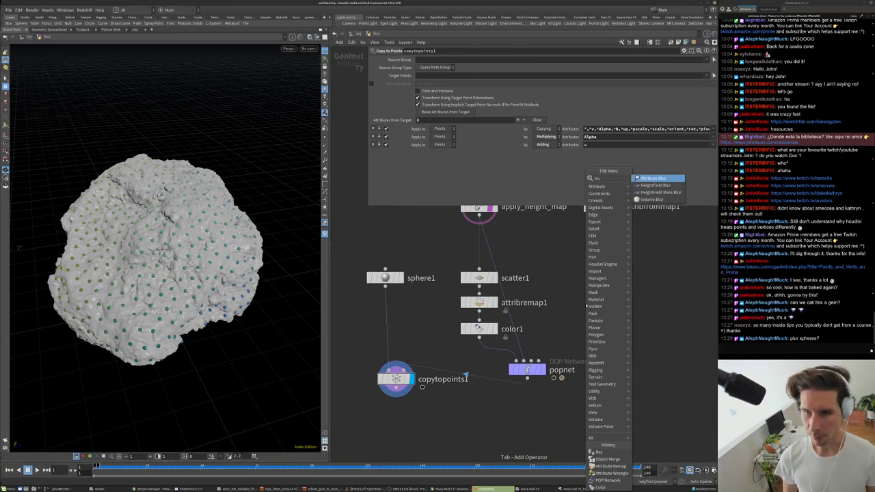
pyautogui.press('Return')
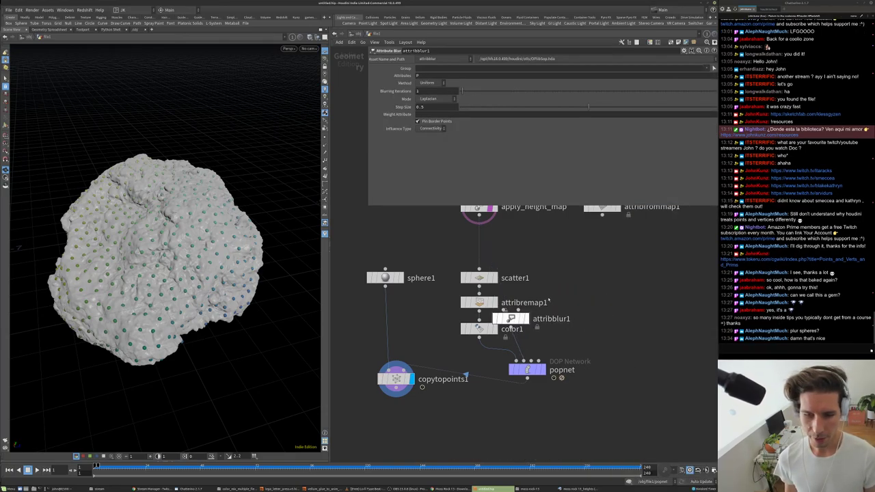
pyautogui.click(545, 298)
pyautogui.moveTo(545, 298); pyautogui.dragTo(567, 265)
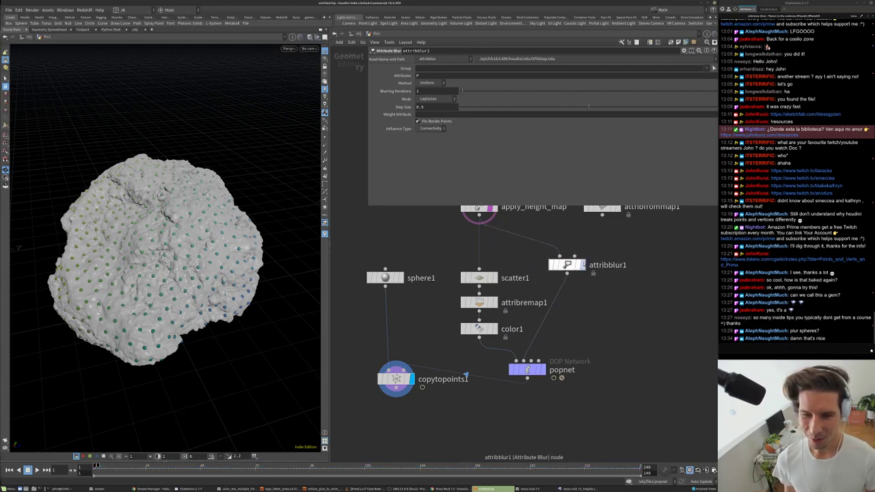
# - Display attribblur1 and settle on 100 blurring iterations with an adjusted step size
pyautogui.click(581, 265)
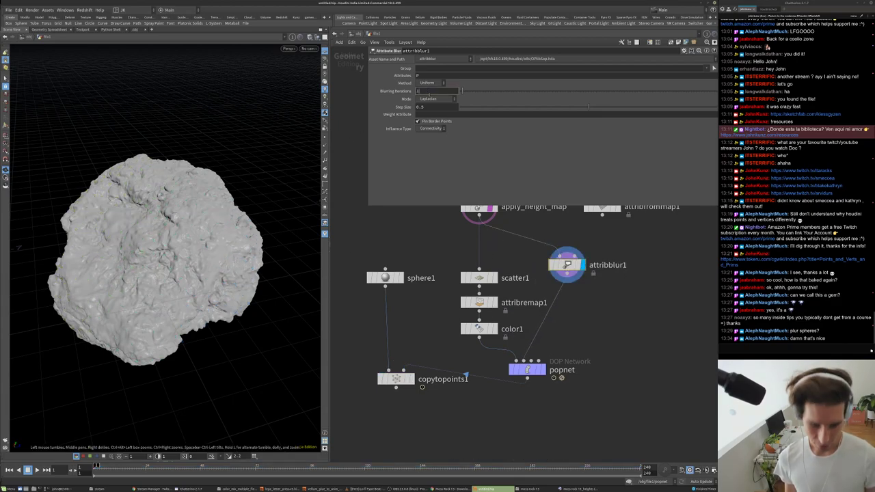
pyautogui.press('Return')
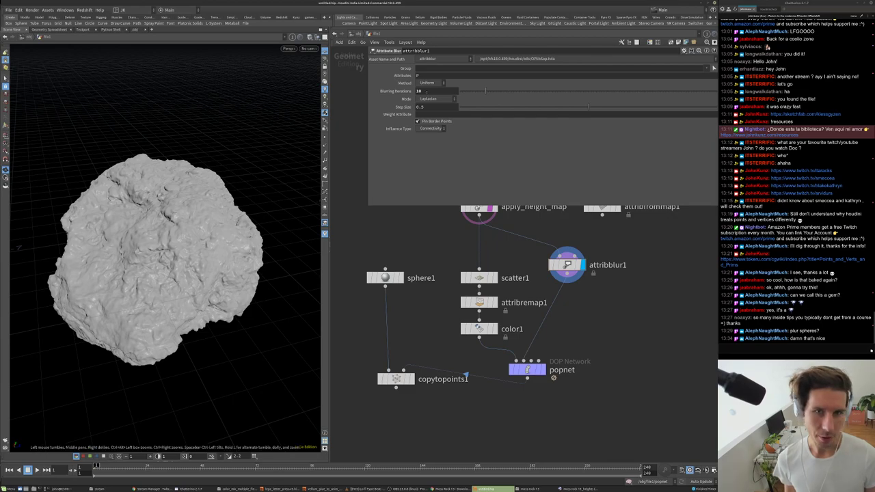
pyautogui.press('Return')
pyautogui.click(547, 106)
pyautogui.click(429, 122)
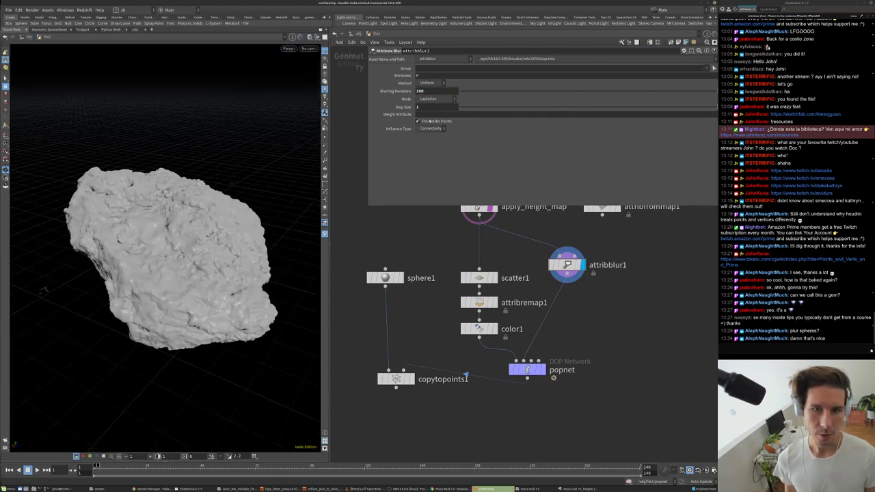
pyautogui.moveTo(479, 108); pyautogui.dragTo(481, 111)
pyautogui.press('Return')
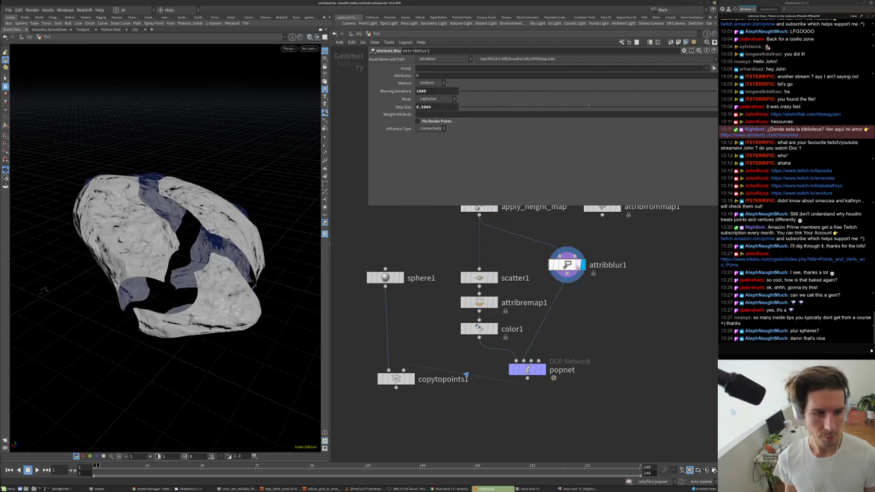
pyautogui.press('BackSpace')
pyautogui.press('Return')
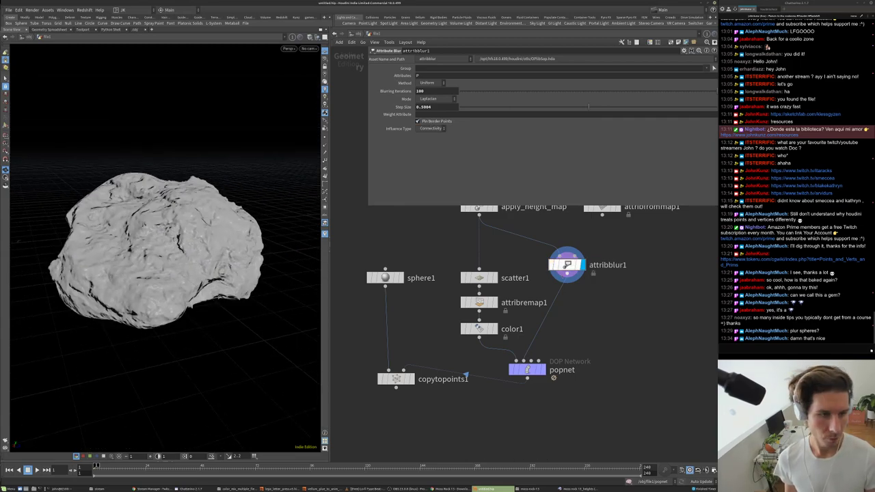
# - Add a Normal node aligned below attribblur1
pyautogui.press('Tab')
pyautogui.write('normal')
pyautogui.press('Return')
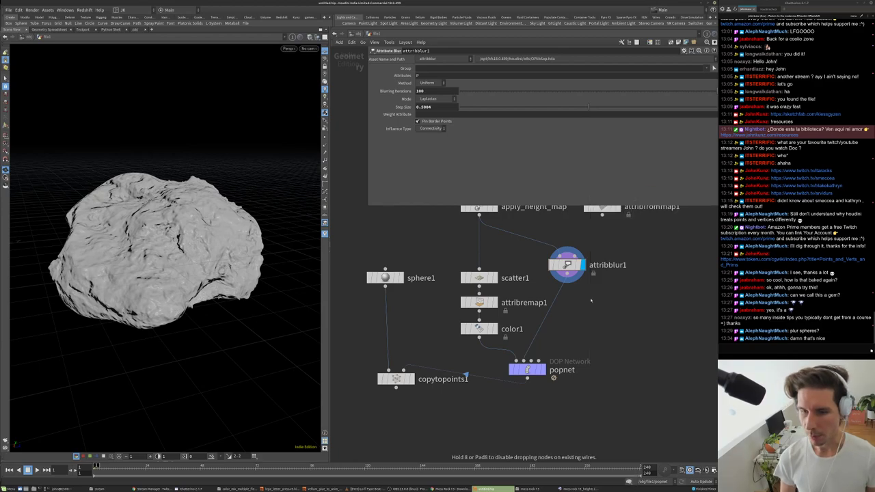
pyautogui.click(576, 294)
pyautogui.moveTo(576, 294); pyautogui.dragTo(566, 291)
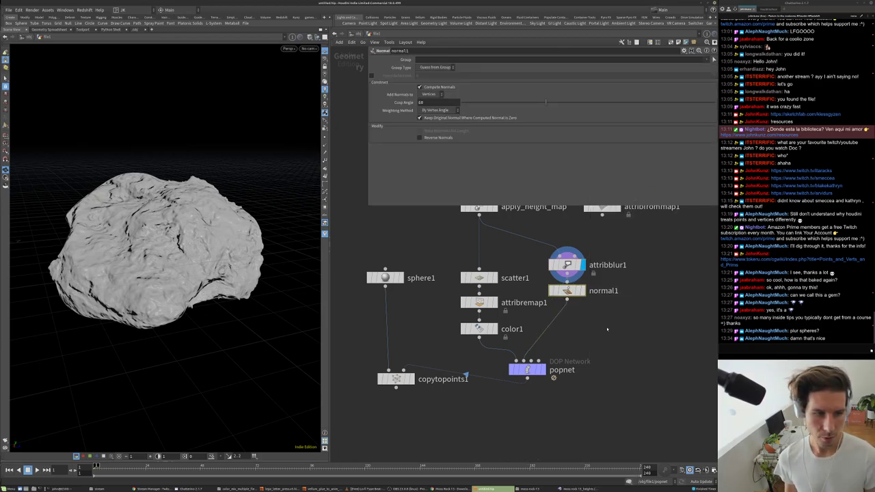
# - View normal1, the popnet simulation, and then the copied spheres on the rock
pyautogui.click(583, 291)
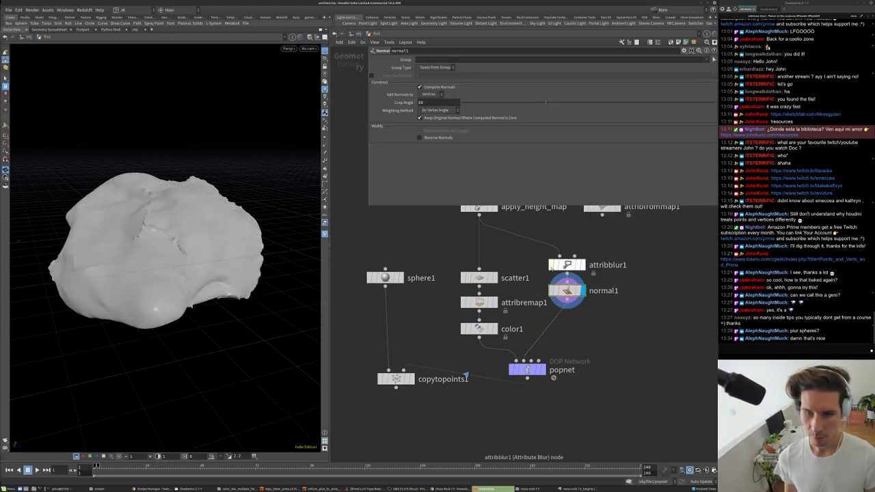
pyautogui.moveTo(189, 183); pyautogui.dragTo(269, 244)
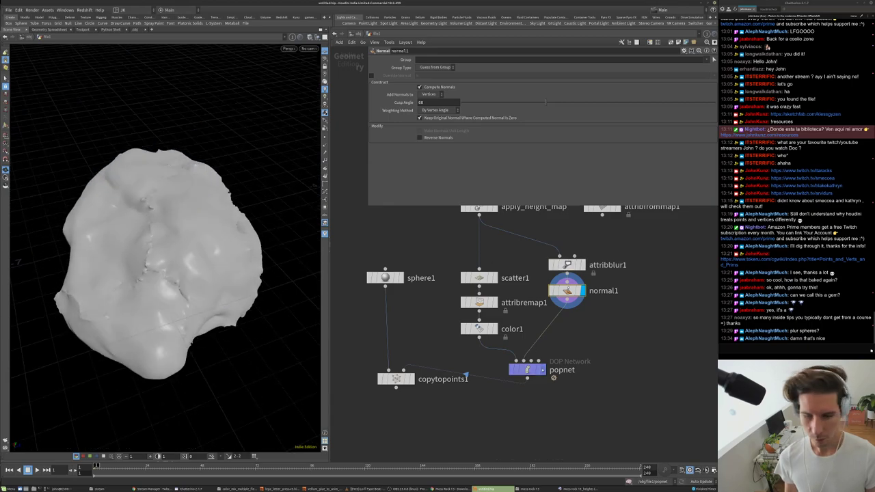
pyautogui.click(540, 370)
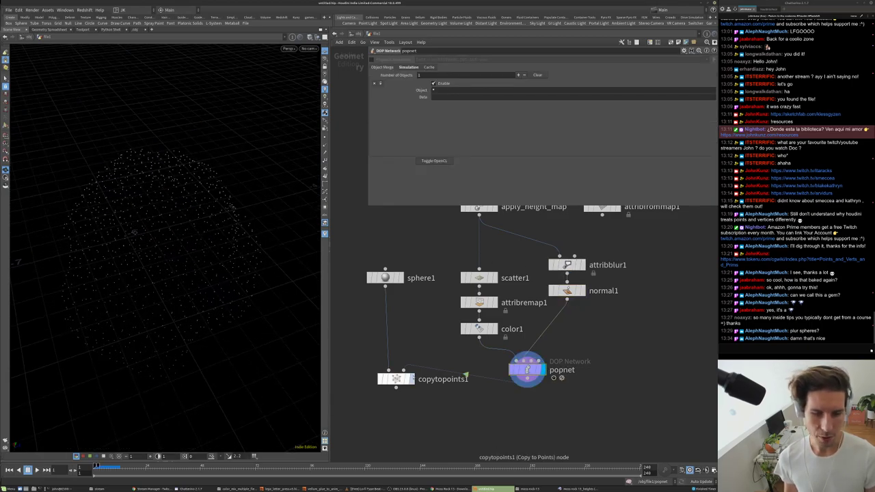
pyautogui.click(409, 379)
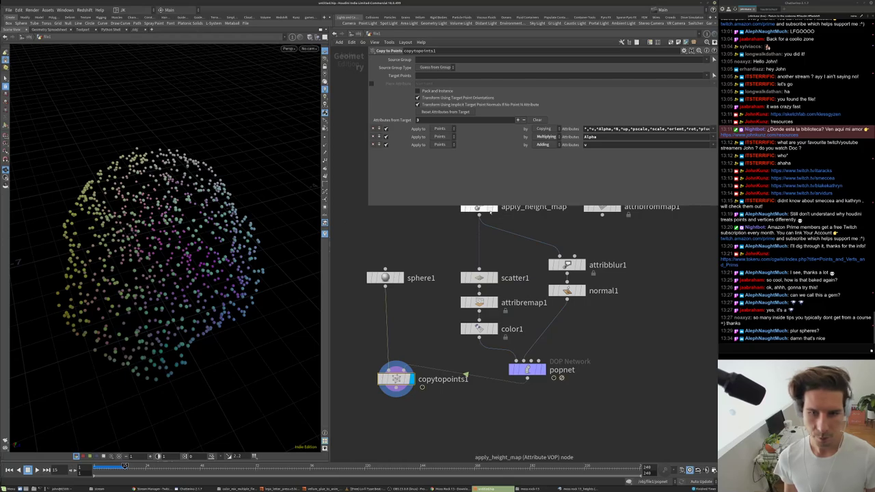
pyautogui.moveTo(164, 233); pyautogui.dragTo(166, 194)
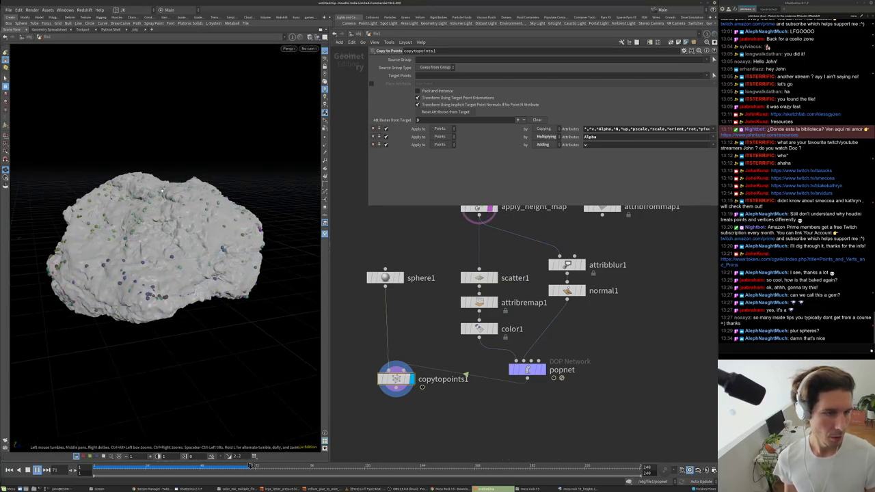
# - Bypass attribblur1 and normal1, resetting the simulation to the start
pyautogui.hotkey('ctrl', 'Up')
pyautogui.click(551, 265)
pyautogui.hotkey('ctrl', 'Up')
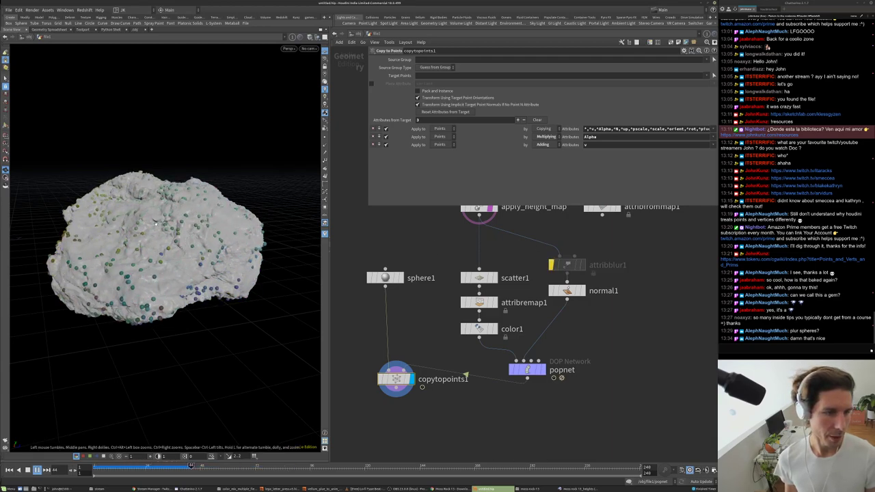
pyautogui.hotkey('ctrl', 'Up')
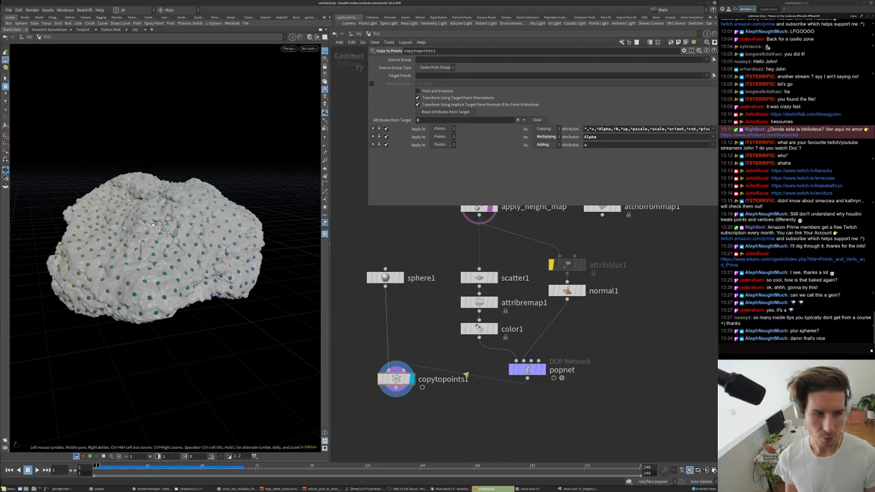
pyautogui.moveTo(219, 235); pyautogui.dragTo(141, 230)
pyautogui.click(552, 291)
# - Inside popnet, move popcollisionbehavior1 aside and add a Gas Particle Separate node
pyautogui.scroll(-2, 591, 337)
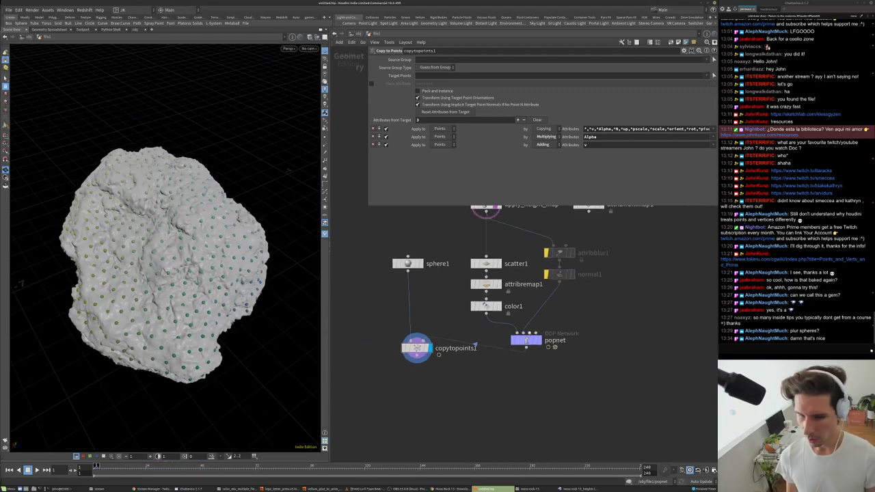
pyautogui.doubleClick(526, 340)
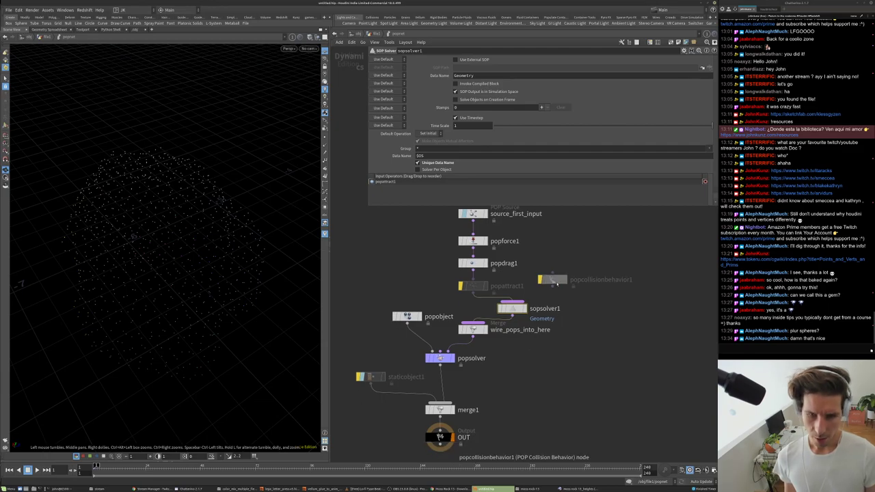
pyautogui.moveTo(557, 283); pyautogui.dragTo(631, 258)
pyautogui.press('Tab')
pyautogui.write('pop')
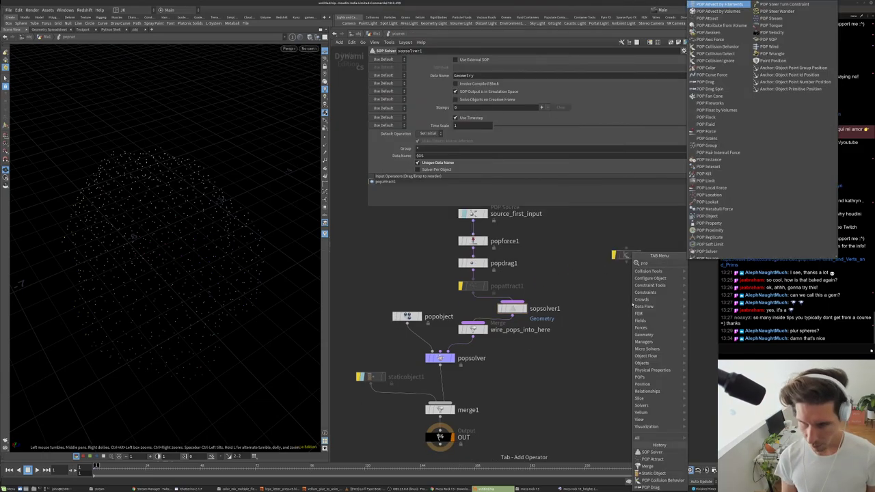
pyautogui.press('BackSpace')
pyautogui.press('BackSpace')
pyautogui.press('BackSpace')
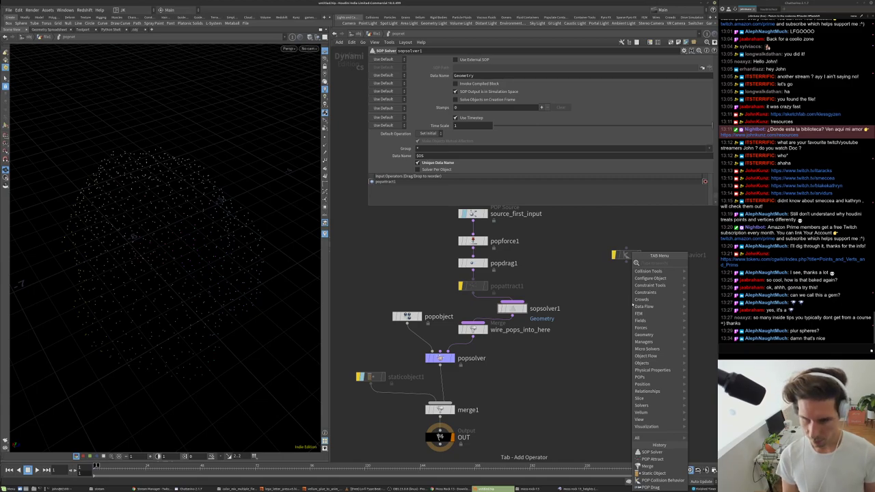
pyautogui.write('sep')
pyautogui.press('Return')
# - Wire gasparticleseparate1 below sopsolver1, then reset the simulation from the geometry level
pyautogui.click(586, 316)
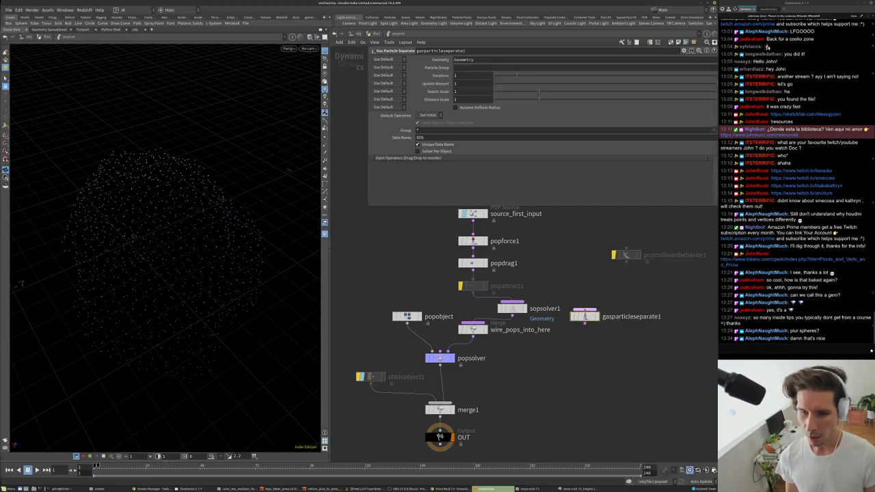
pyautogui.moveTo(578, 328); pyautogui.dragTo(494, 334)
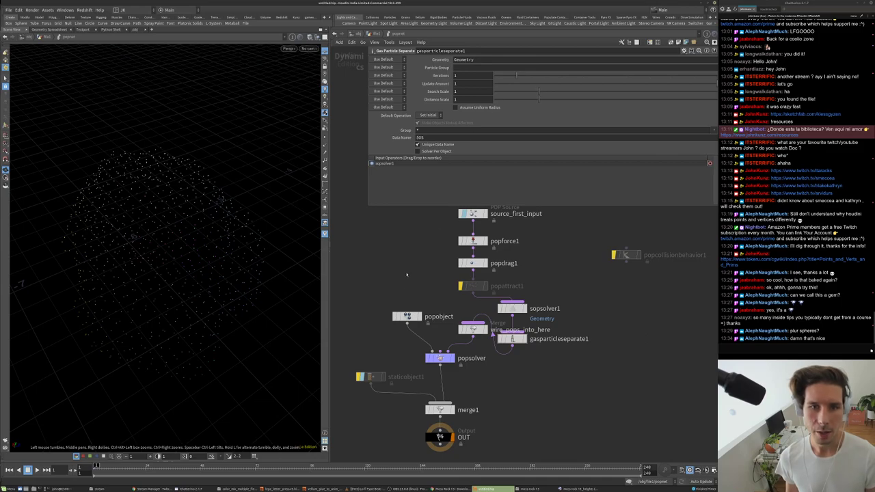
pyautogui.click(375, 34)
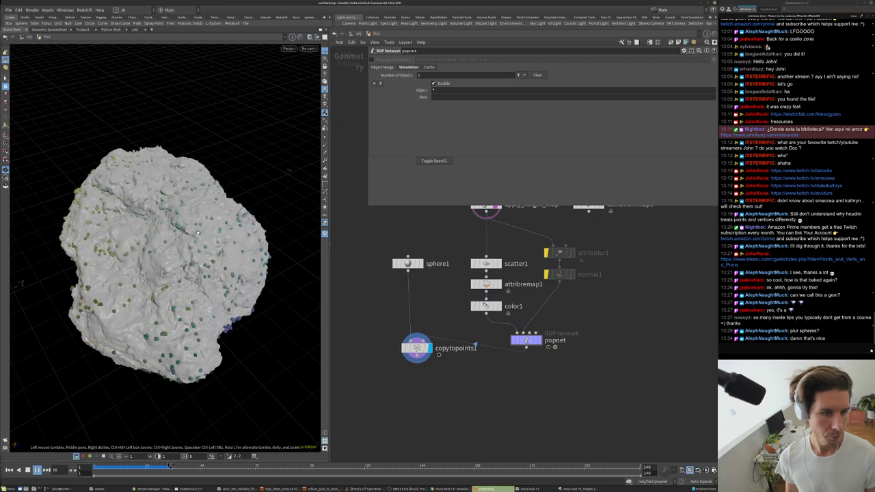
pyautogui.scroll(6, 187, 235)
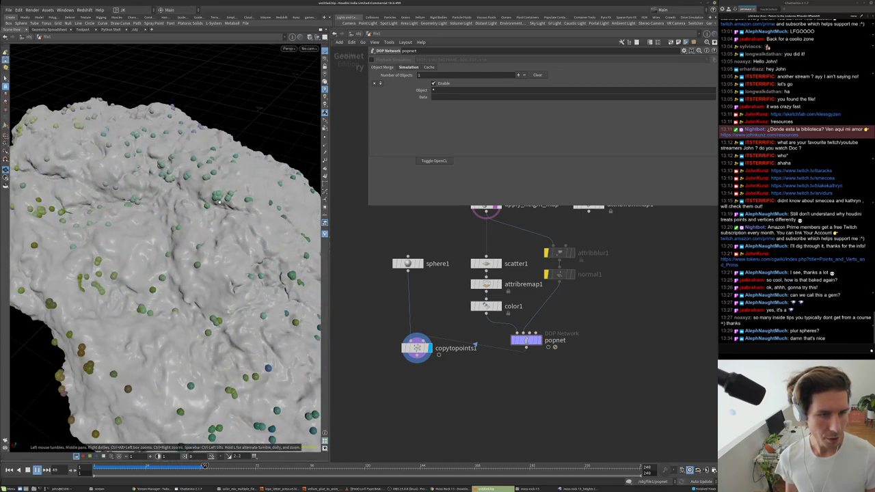
pyautogui.hotkey('ctrl', 'Up')
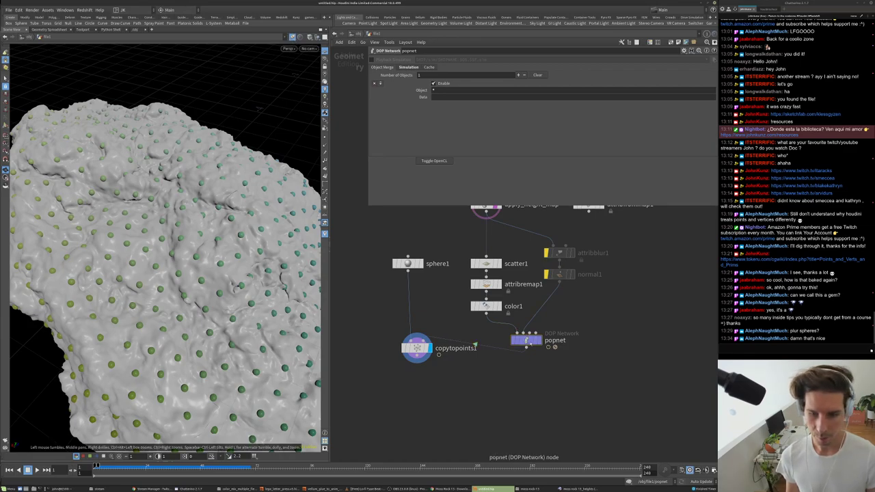
# - Back inside popnet, replay the simulation from frame 1 several times, then select popforce1
pyautogui.doubleClick(526, 340)
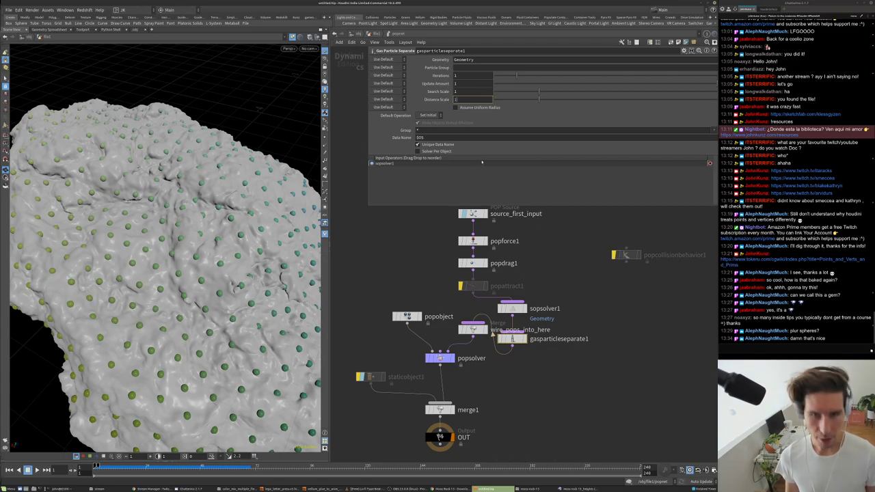
pyautogui.press('Up')
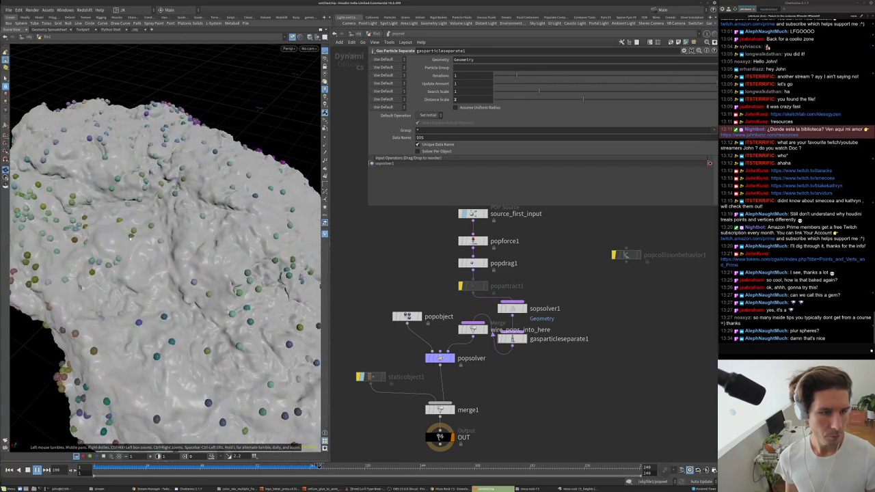
pyautogui.hotkey('ctrl', 'Up')
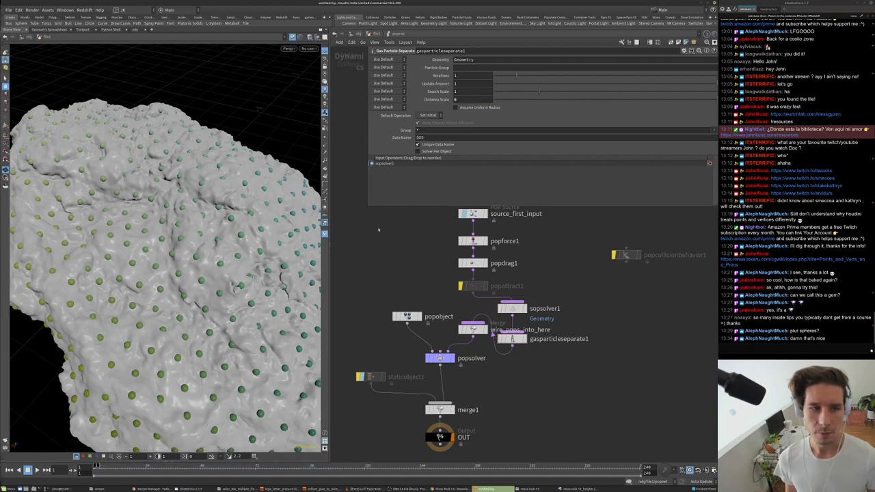
pyautogui.press('Up')
pyautogui.moveTo(157, 246); pyautogui.dragTo(173, 240)
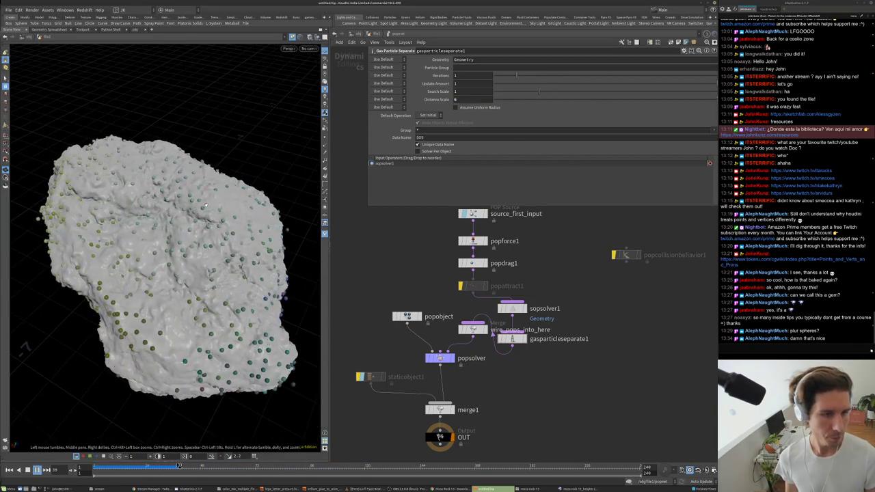
pyautogui.hotkey('ctrl', 'Up')
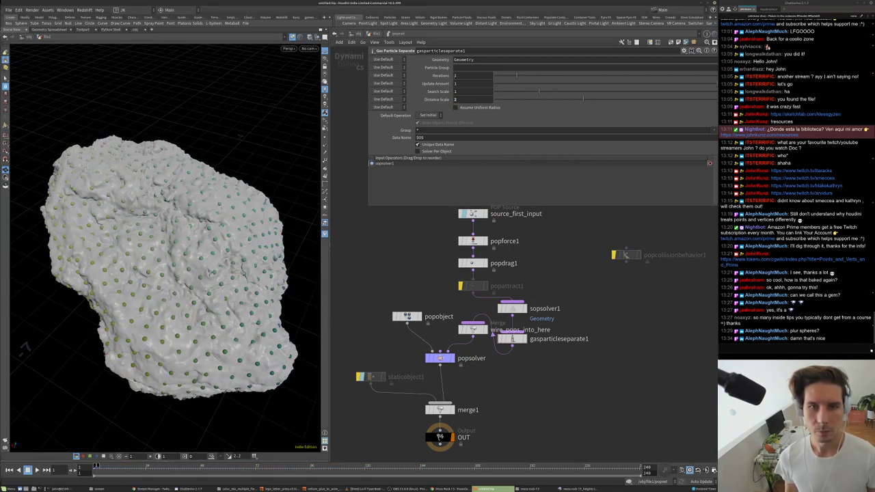
pyautogui.press('Up')
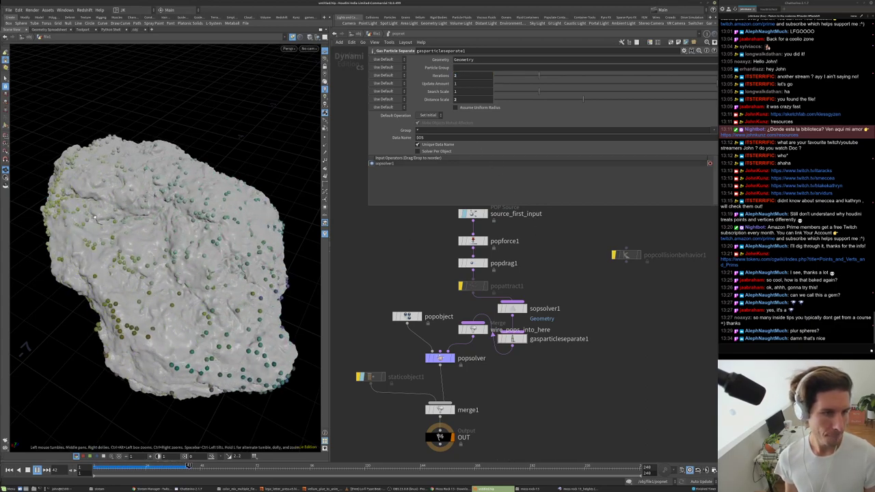
pyautogui.moveTo(180, 229); pyautogui.dragTo(238, 402)
pyautogui.hotkey('ctrl', 'Up')
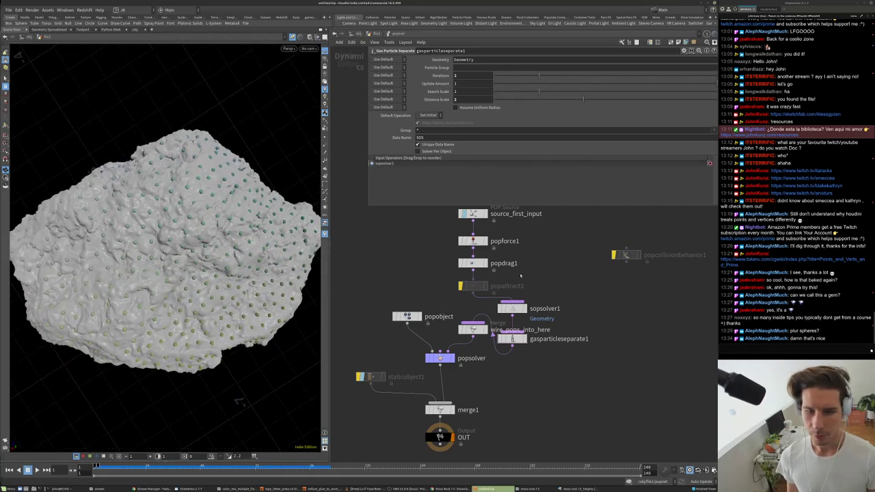
pyautogui.click(479, 242)
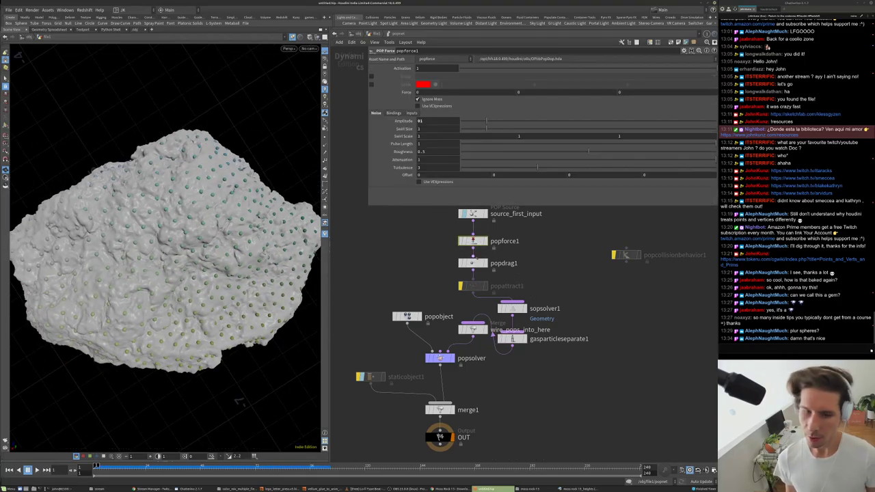
# - Set popdrag1's Air Resistance to 5 and play the particle simulation
pyautogui.click(473, 264)
pyautogui.write('5')
pyautogui.press('Return')
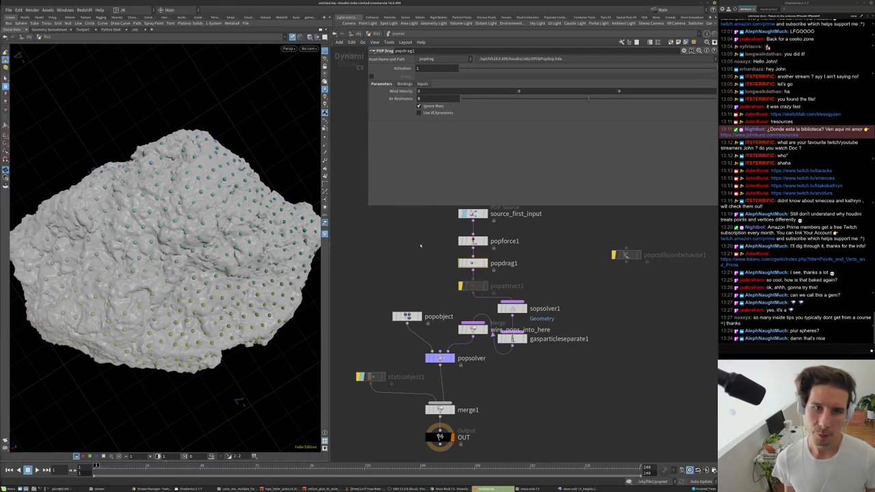
pyautogui.press('Up')
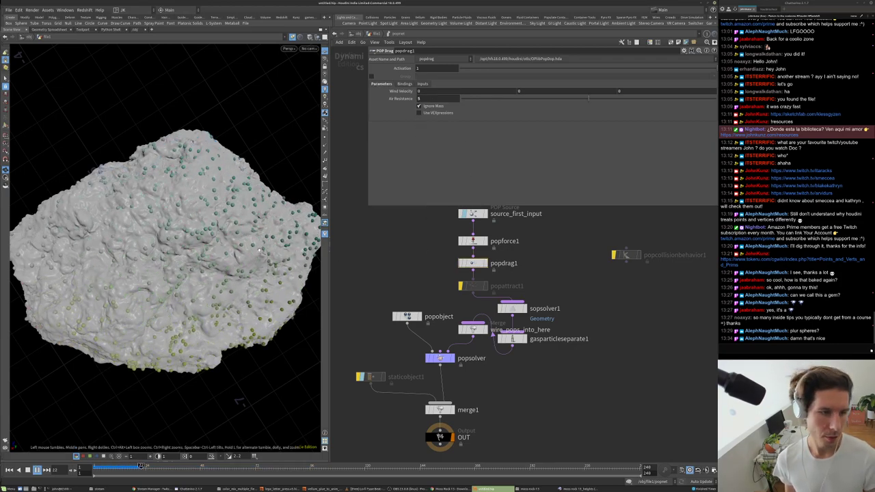
pyautogui.moveTo(205, 259); pyautogui.dragTo(223, 211)
# - Rewind to frame 1, raise Air Resistance to 15 and replay the simulation
pyautogui.hotkey('ctrl', 'Up')
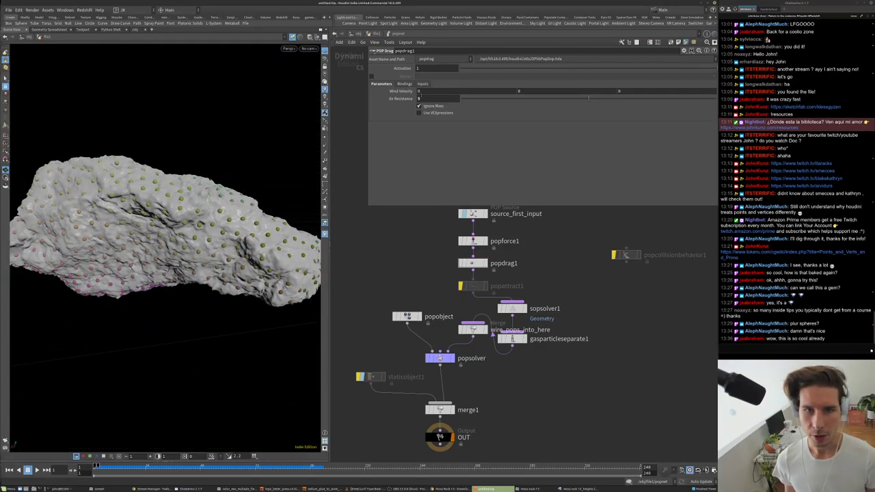
pyautogui.press('Return')
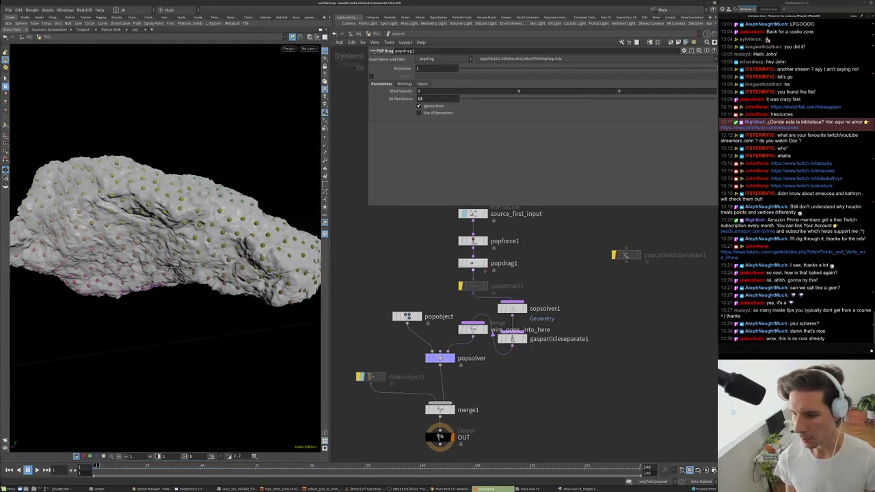
pyautogui.moveTo(184, 246)
pyautogui.mouseDown()
pyautogui.moveTo(205, 269)
pyautogui.moveTo(188, 260)
pyautogui.moveTo(183, 233)
pyautogui.mouseUp()
pyautogui.press('Up')
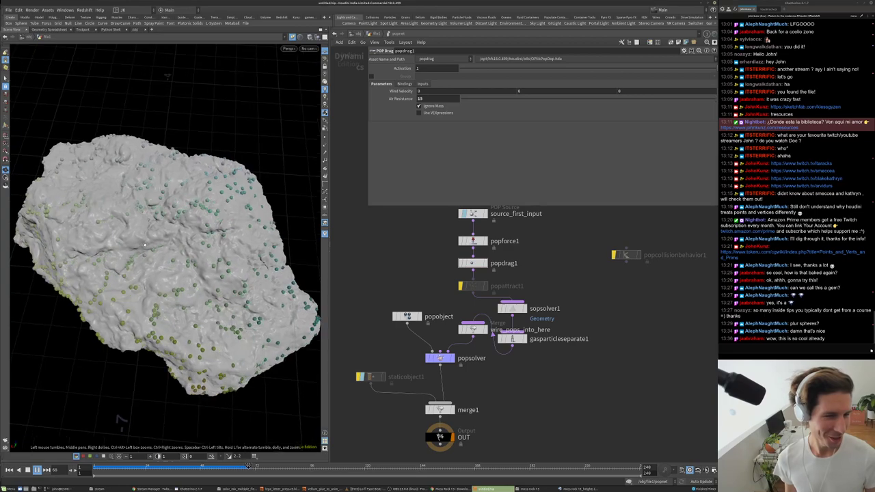
pyautogui.scroll(5, 181, 219)
pyautogui.scroll(3, 181, 221)
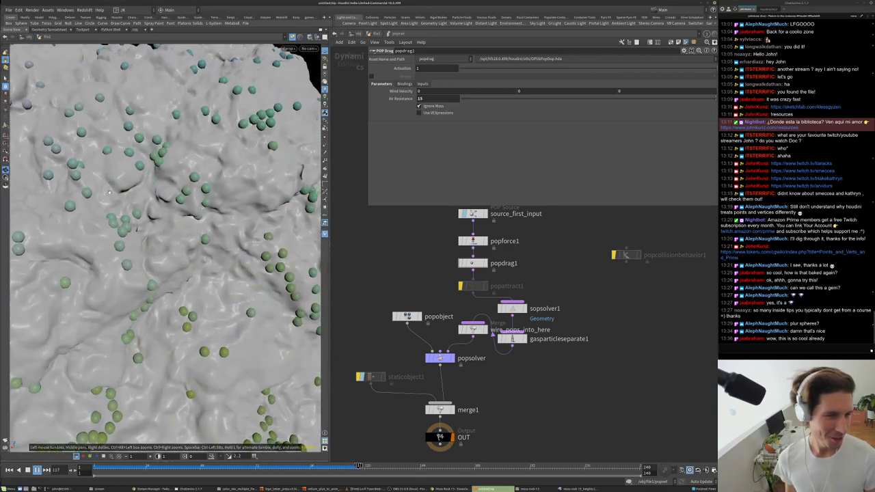
pyautogui.moveTo(195, 164); pyautogui.dragTo(199, 139)
# - Rewind again, settle on an Air Resistance of 10 and replay
pyautogui.hotkey('ctrl', 'Up')
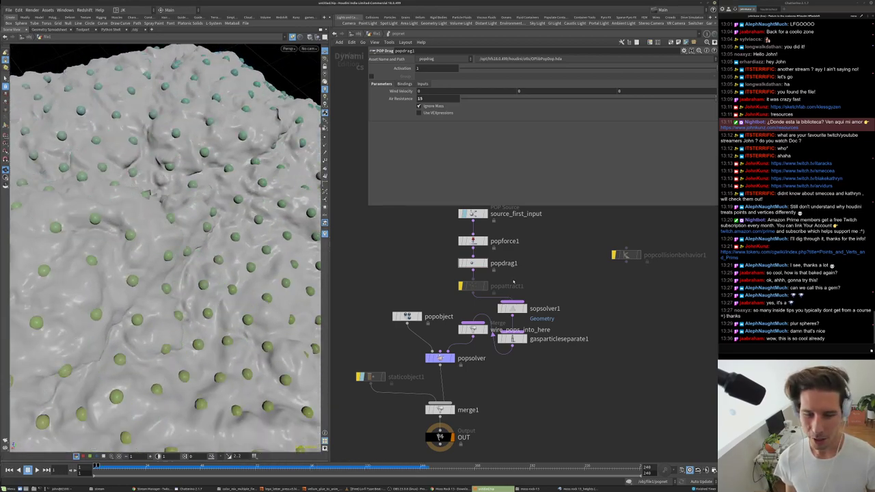
pyautogui.scroll(1, 512, 277)
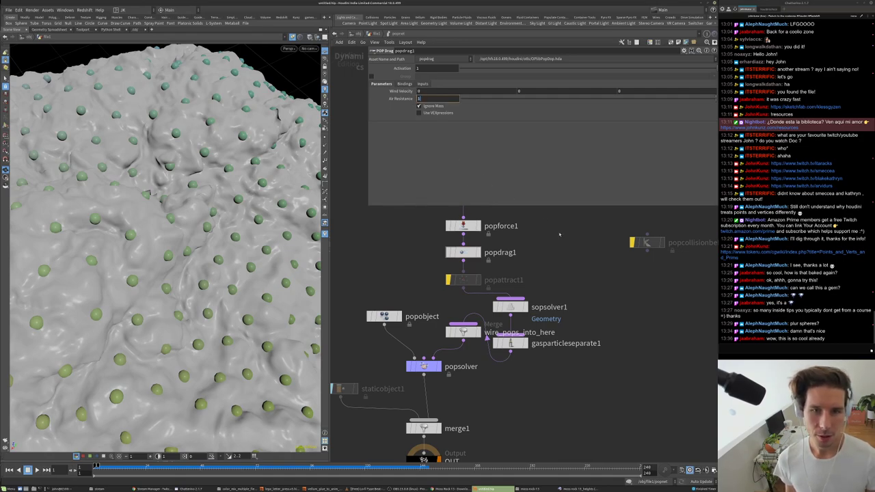
pyautogui.press('Return')
pyautogui.press('Up')
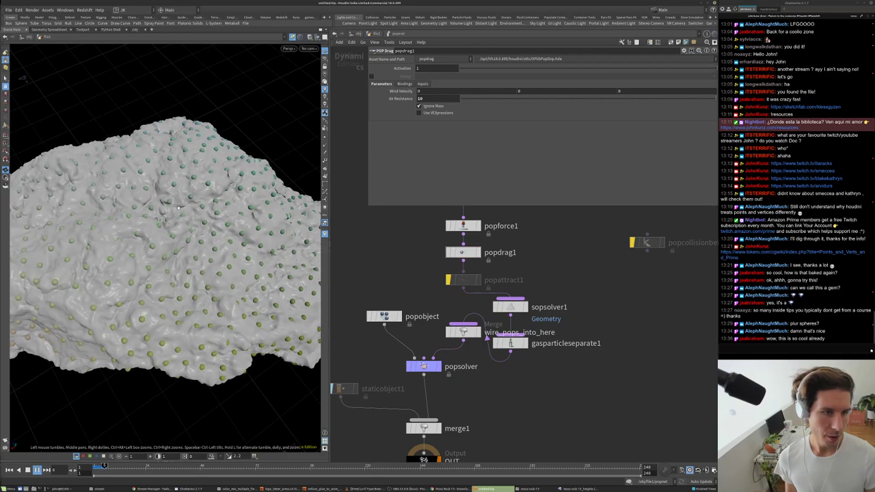
pyautogui.click(465, 231)
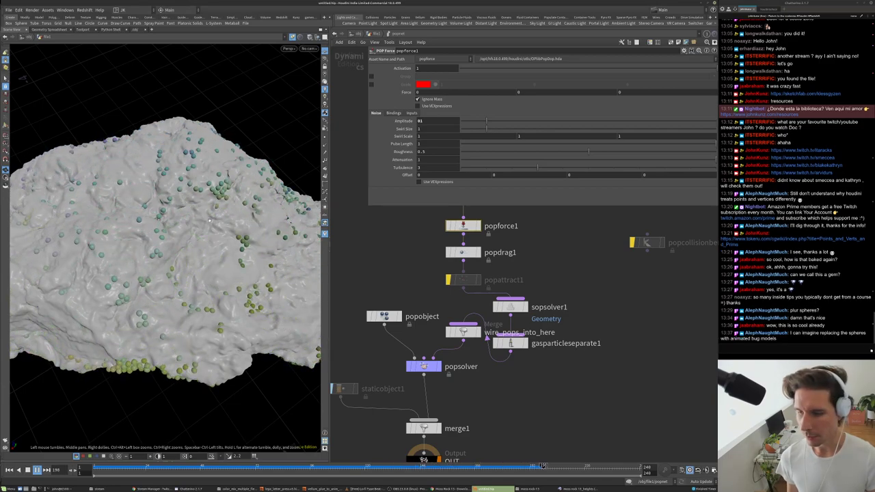
# - Set popforce1's Pulse Length to 6 and replay the simulation from frame 1
pyautogui.hotkey('ctrl', 'Up')
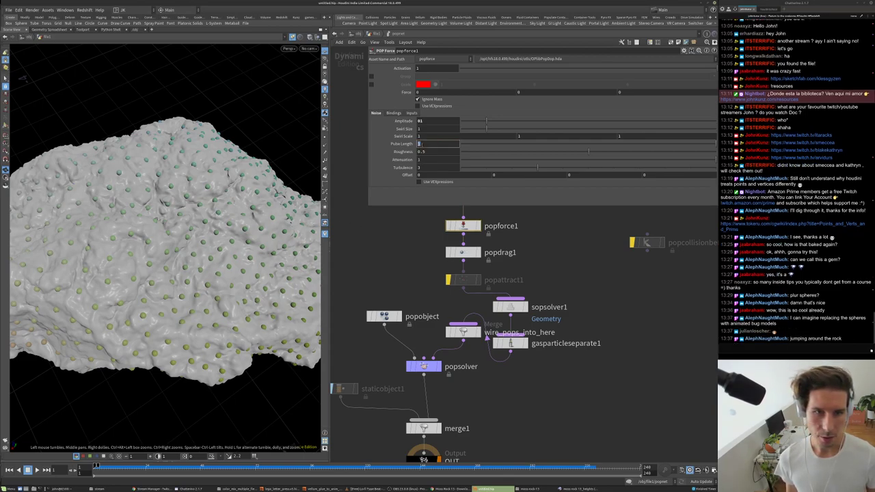
pyautogui.press('Return')
pyautogui.press('Up')
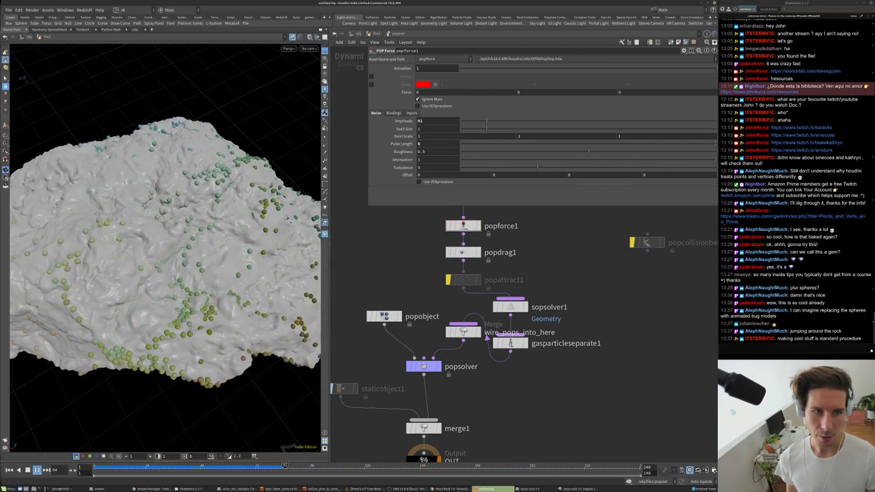
pyautogui.moveTo(178, 205); pyautogui.dragTo(127, 69)
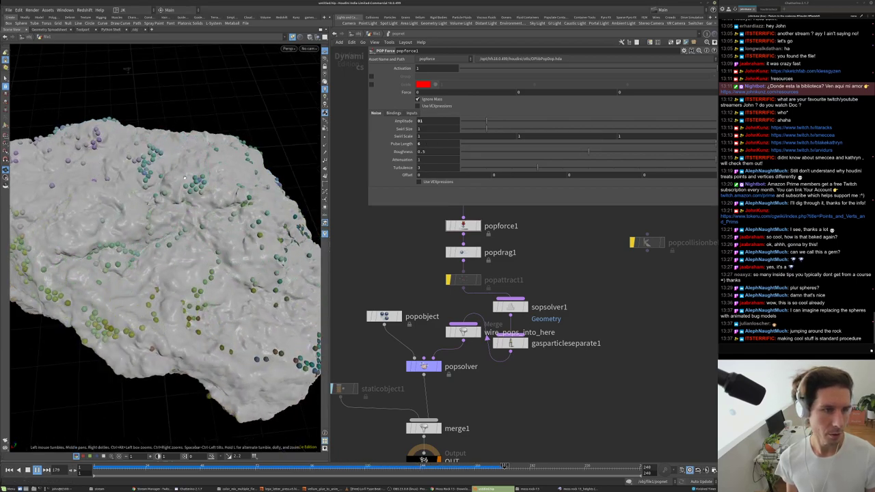
pyautogui.moveTo(111, 215); pyautogui.dragTo(217, 279)
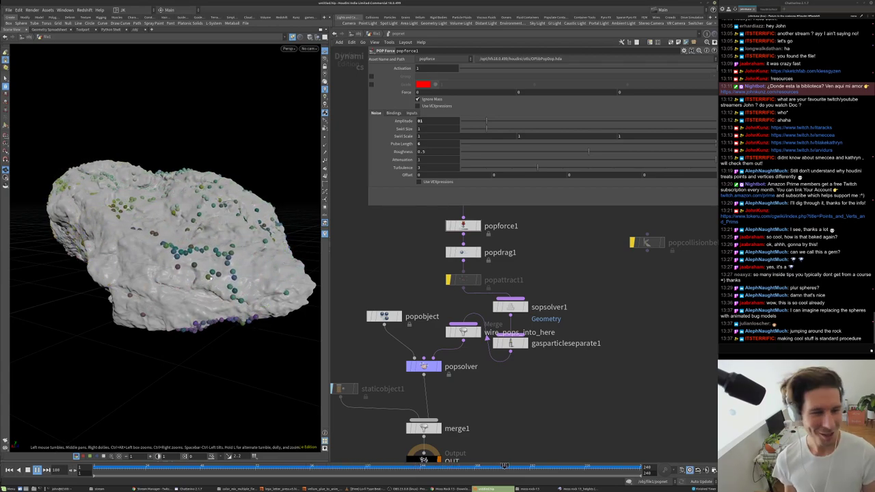
pyautogui.moveTo(184, 284); pyautogui.dragTo(149, 216)
pyautogui.scroll(5, 213, 184)
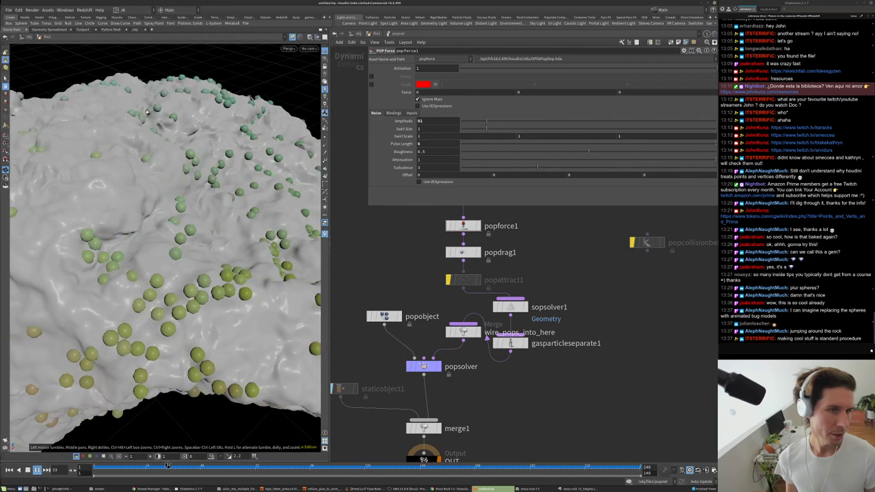
pyautogui.hotkey('ctrl', 'Up')
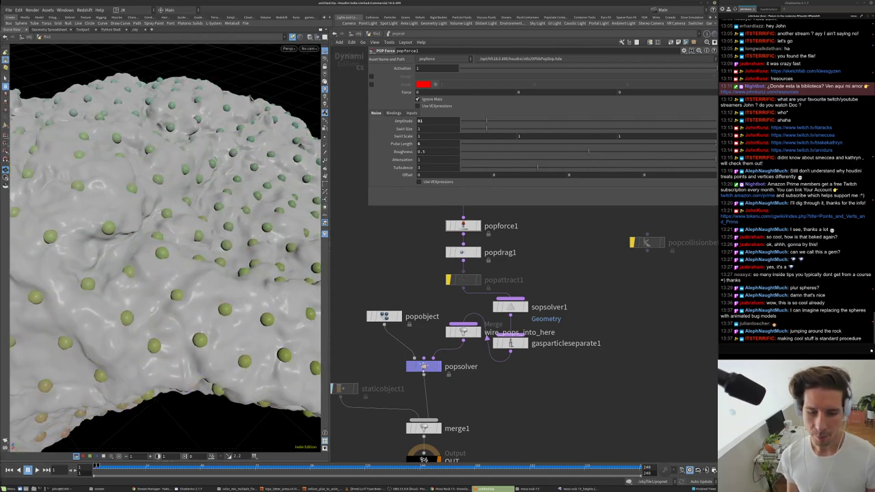
# - In popsolver, turn off Add Hit Attributes, use 4 substeps, and replay
pyautogui.click(424, 366)
pyautogui.click(429, 83)
pyautogui.click(395, 71)
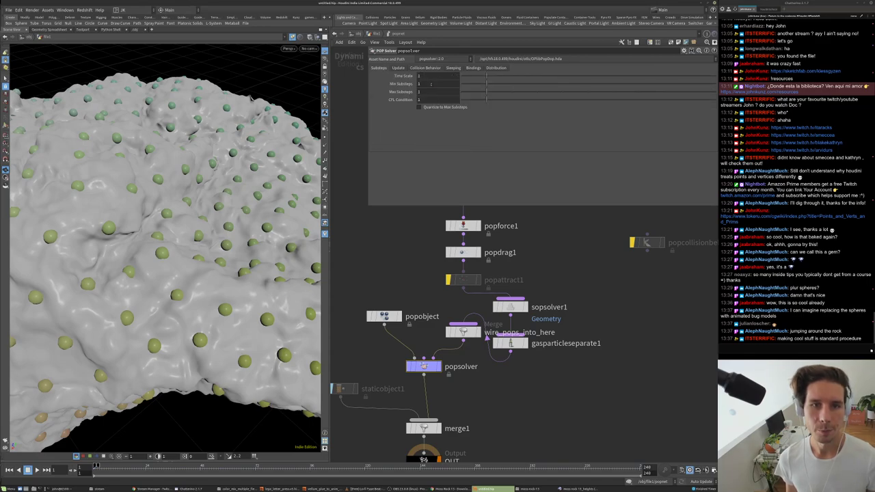
pyautogui.press('h')
pyautogui.press('Up')
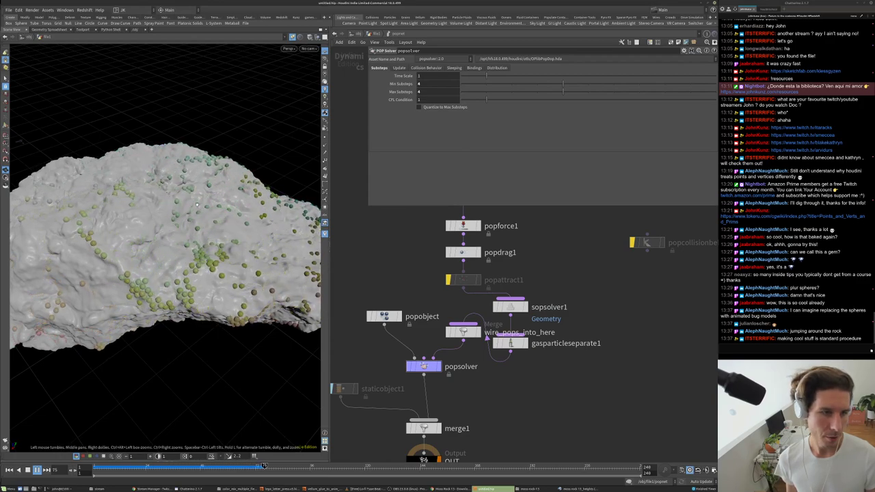
pyautogui.moveTo(285, 175)
pyautogui.mouseDown()
pyautogui.moveTo(128, 219)
pyautogui.moveTo(171, 181)
pyautogui.moveTo(212, 205)
pyautogui.moveTo(154, 236)
pyautogui.moveTo(203, 252)
pyautogui.moveTo(281, 176)
pyautogui.mouseUp()
pyautogui.hotkey('ctrl', 'Up')
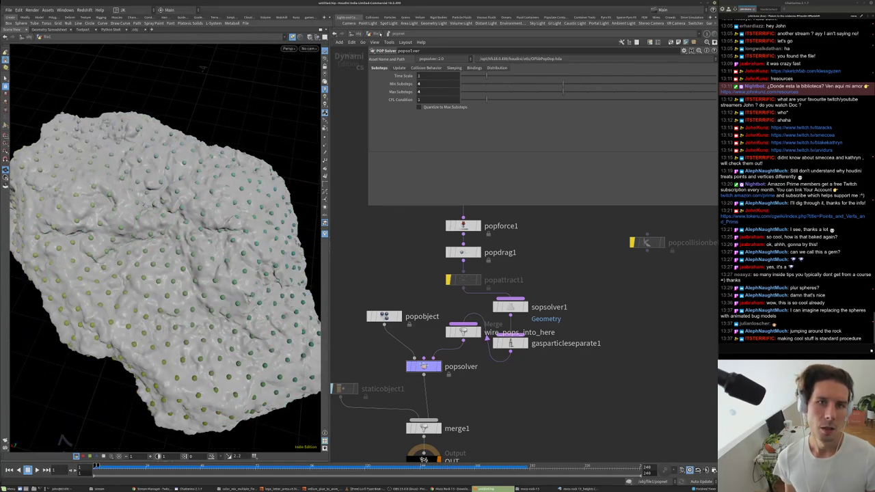
# - At the geometry level, delete a Transform node added by mistake from the 'tra' search
pyautogui.press('u')
pyautogui.press('Tab')
pyautogui.moveTo(572, 384)
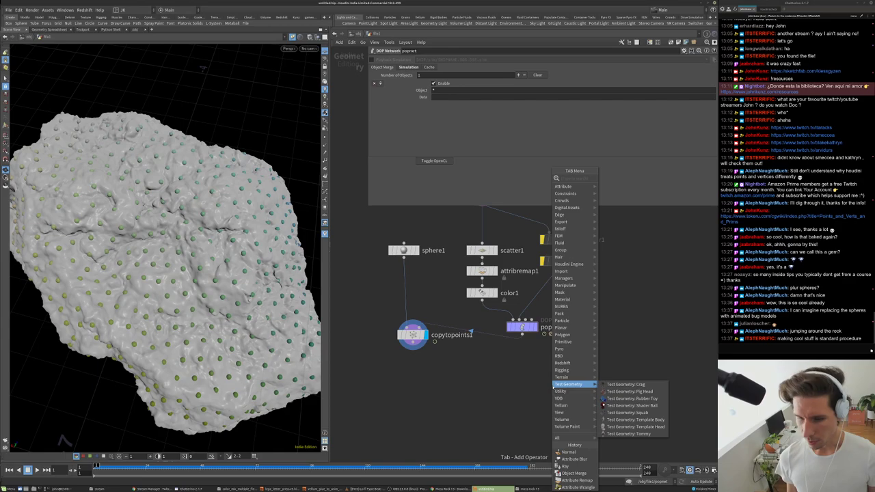
pyautogui.write('tra')
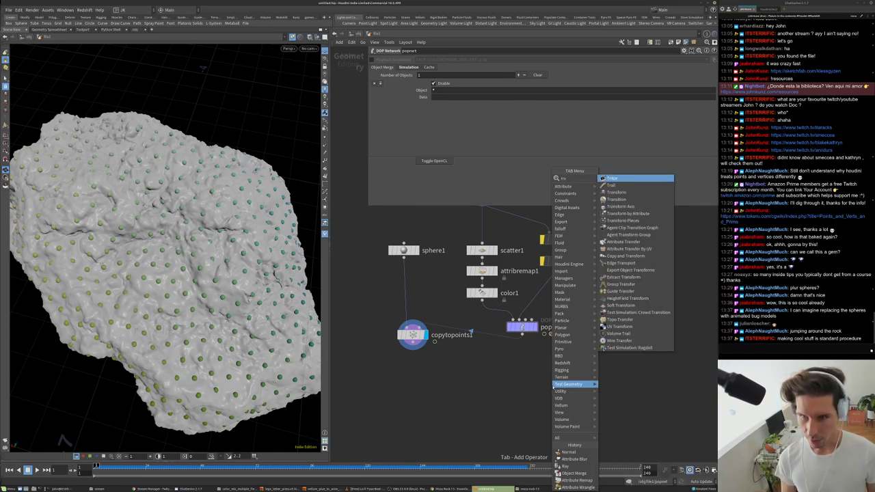
pyautogui.click(616, 192)
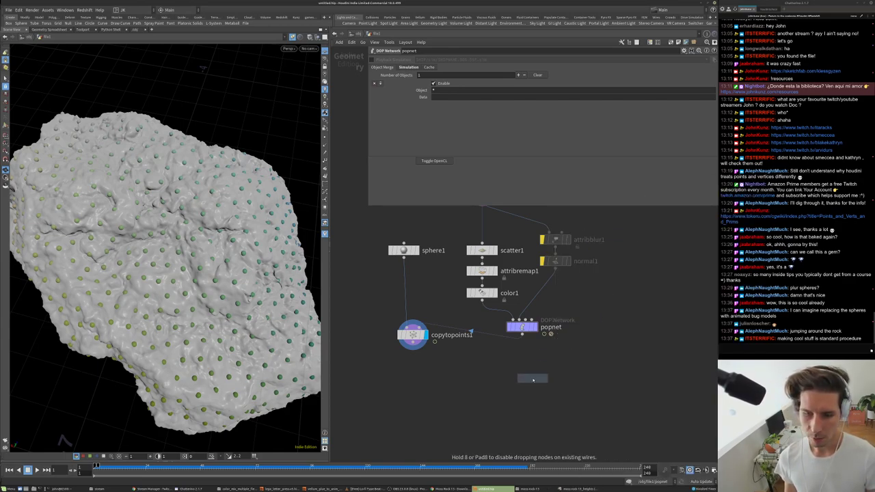
pyautogui.click(532, 376)
pyautogui.press('Delete')
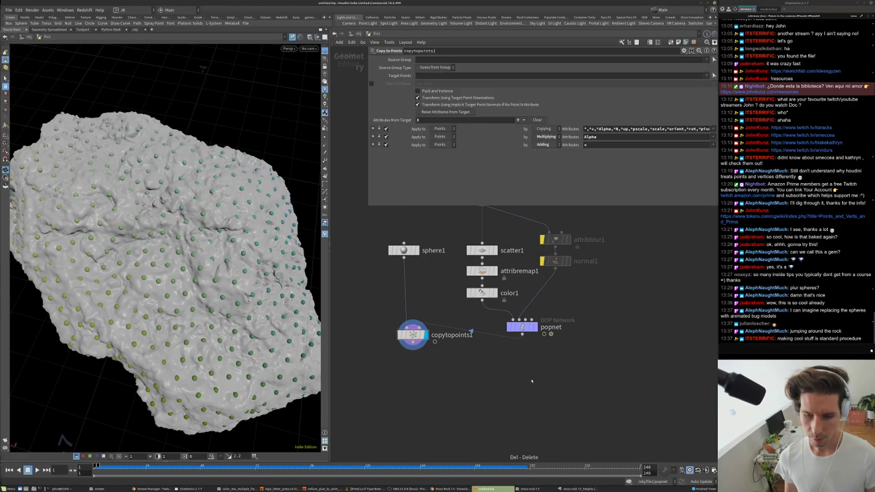
# - Add a Trail node below popnet, display it, and set Trail Length to 20
pyautogui.press('Tab')
pyautogui.write('tra')
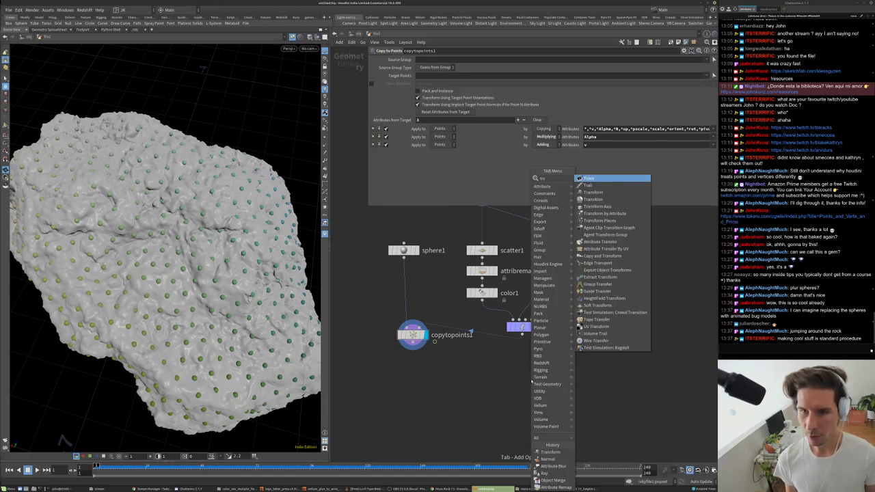
pyautogui.click(589, 184)
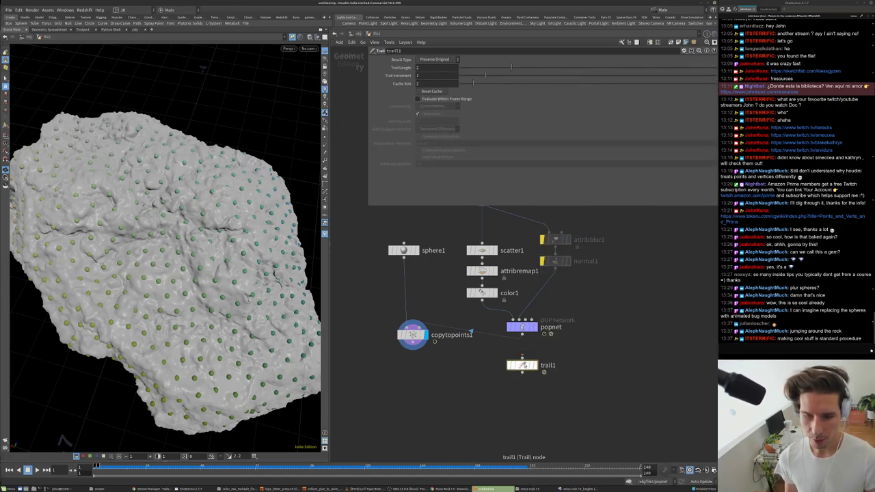
pyautogui.click(534, 365)
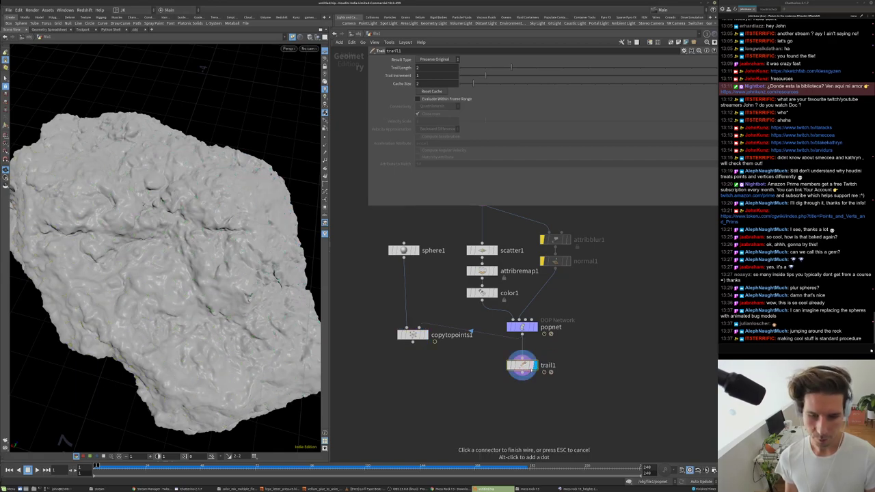
pyautogui.click(536, 406)
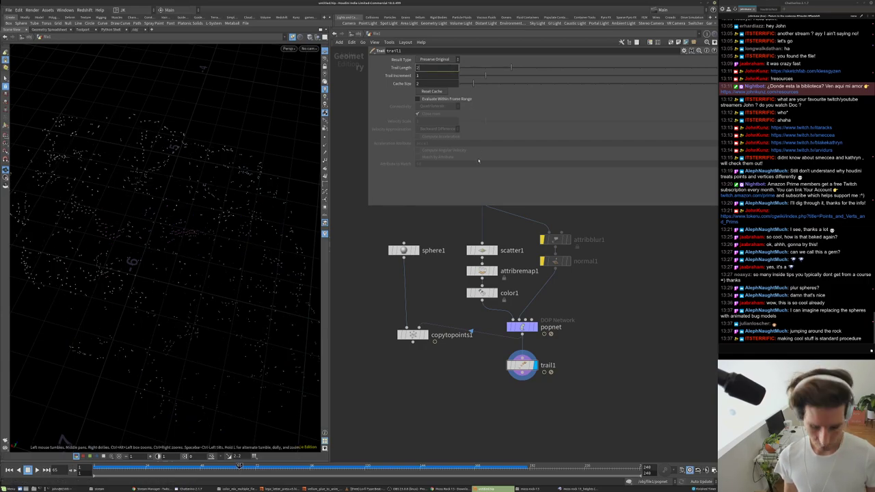
pyautogui.write('0')
pyautogui.press('Return')
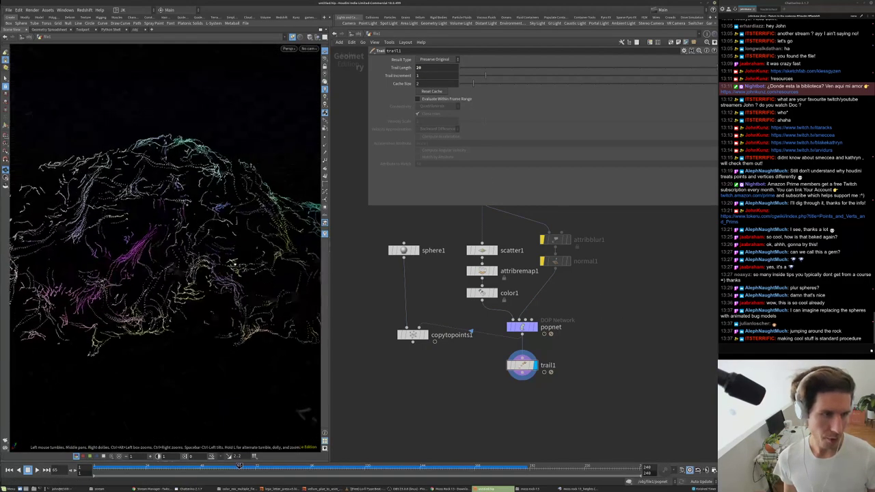
# - Add an Add SOP, add1, just under trail1
pyautogui.moveTo(572, 414); pyautogui.dragTo(567, 394, button='middle')
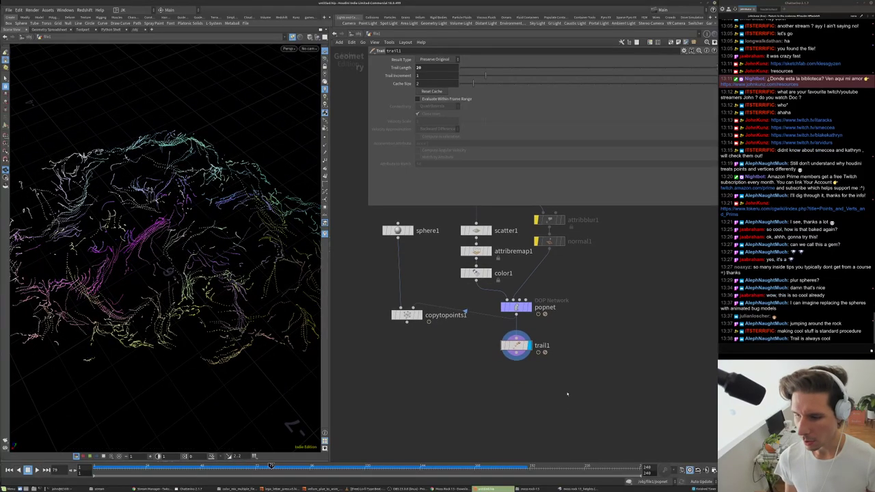
pyautogui.press('Tab')
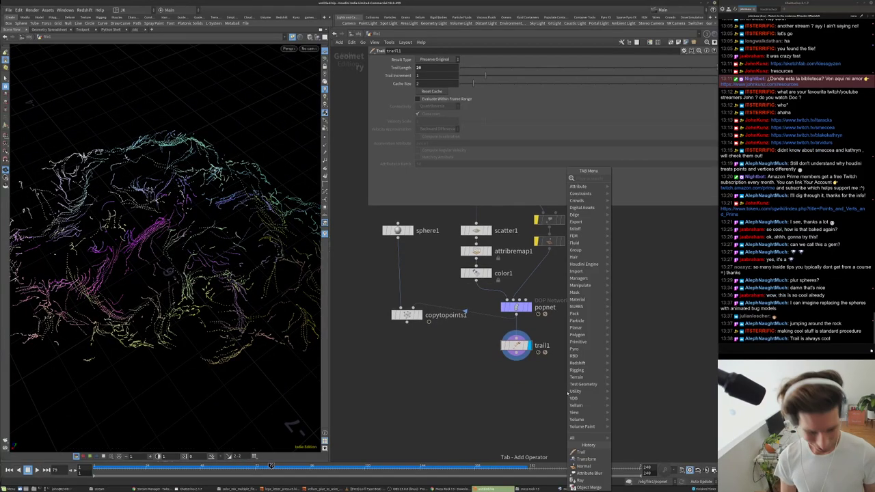
pyautogui.write('add')
pyautogui.press('Return')
pyautogui.click(567, 392)
pyautogui.moveTo(582, 393); pyautogui.dragTo(546, 371)
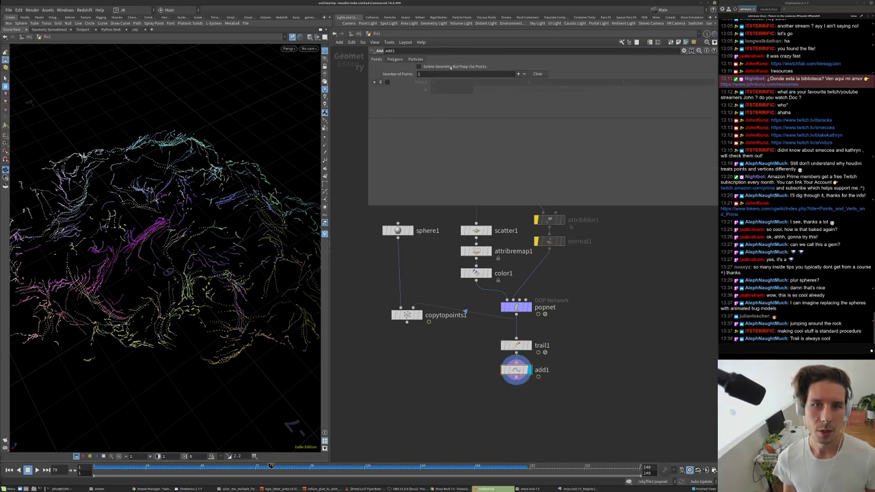
# - Set add1 to build polygons By Group, grouping points by the id attribute
pyautogui.click(416, 59)
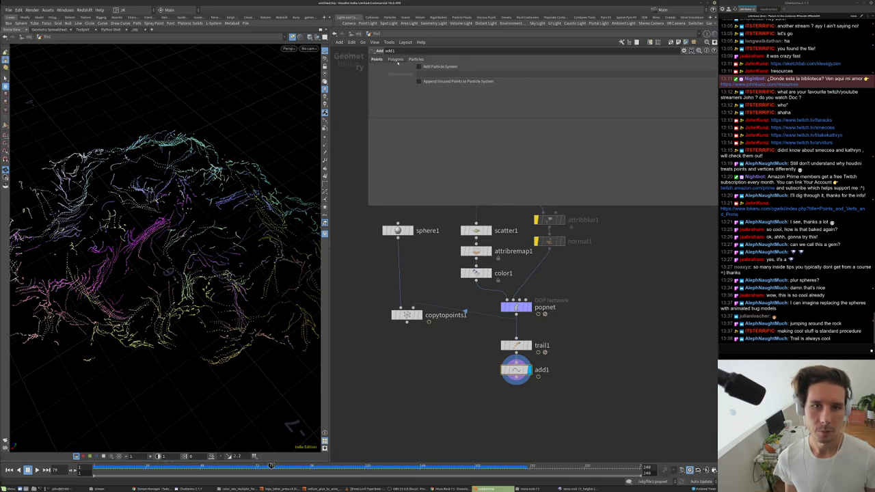
pyautogui.click(396, 59)
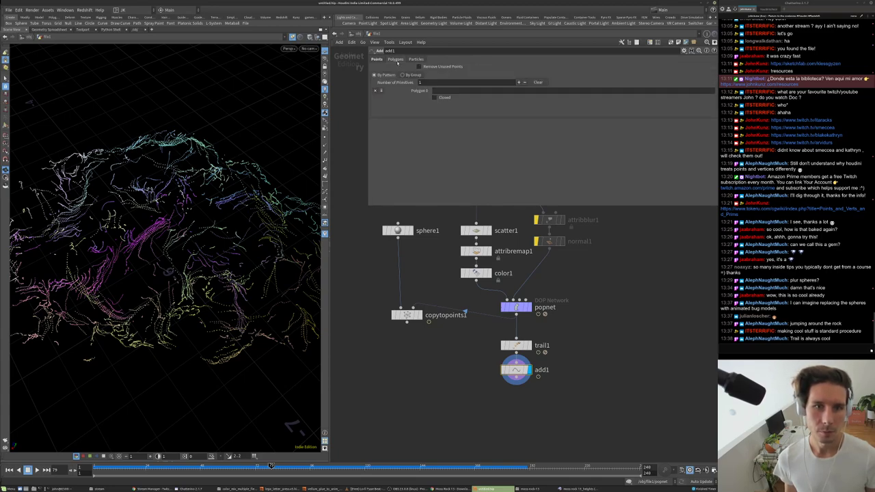
pyautogui.click(403, 74)
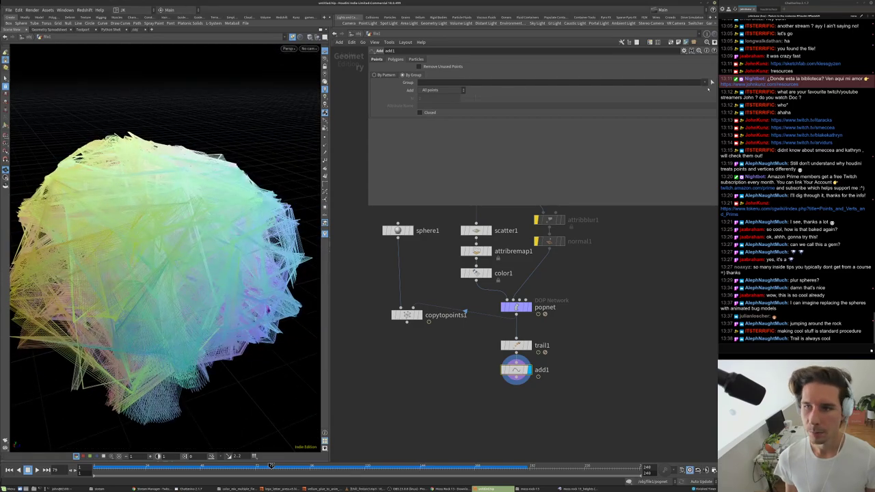
pyautogui.click(430, 93)
pyautogui.click(437, 118)
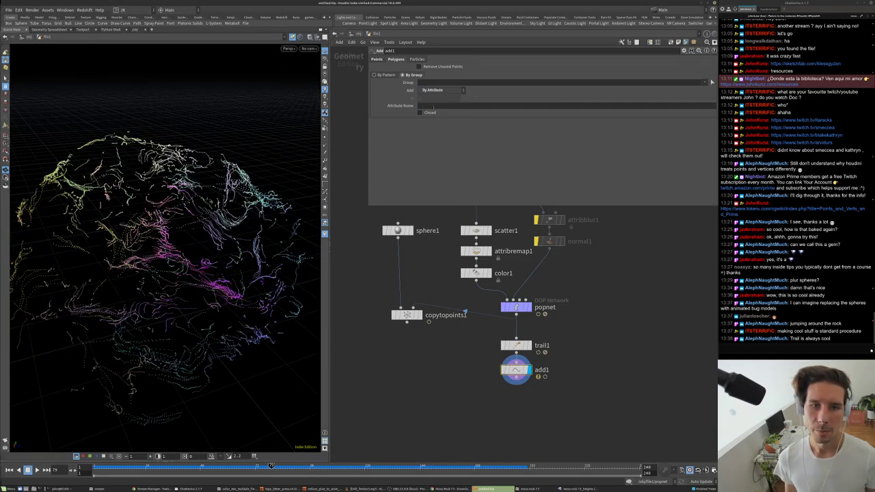
pyautogui.write('id')
pyautogui.press('Return')
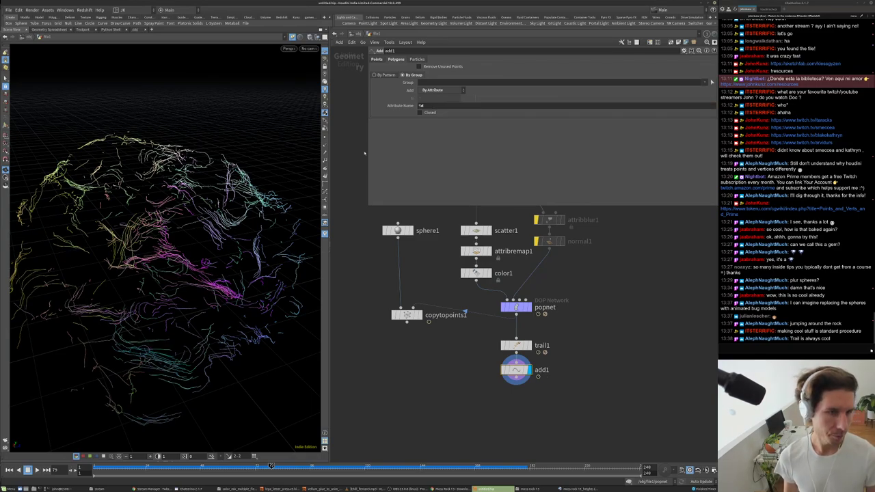
# - Set trail1's Trail Length to $F and play to watch the trails grow
pyautogui.click(514, 345)
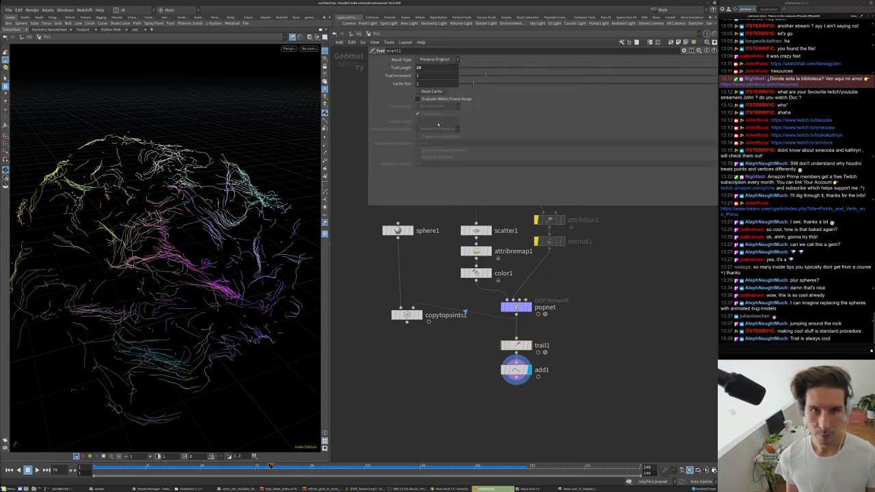
pyautogui.write('$F')
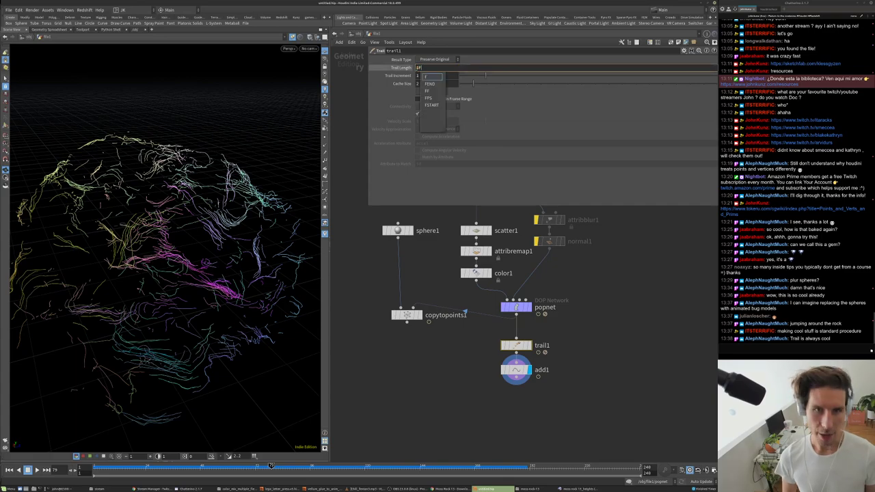
pyautogui.press('Return')
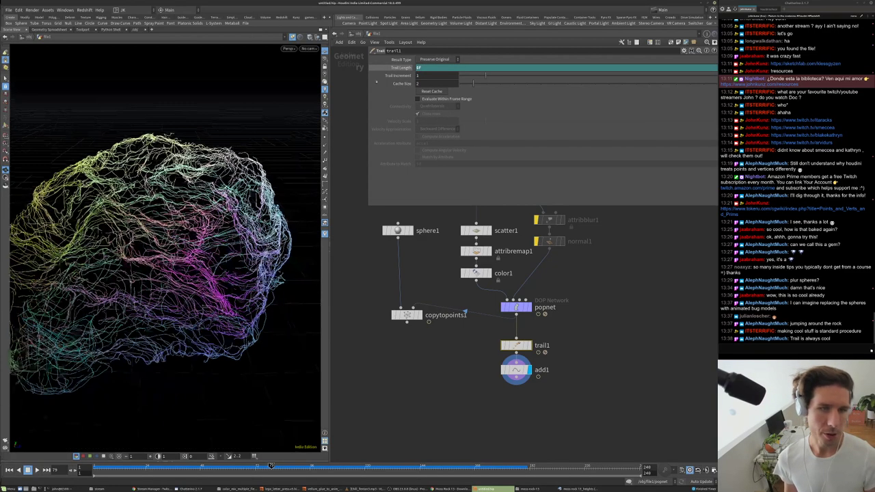
pyautogui.click(402, 70)
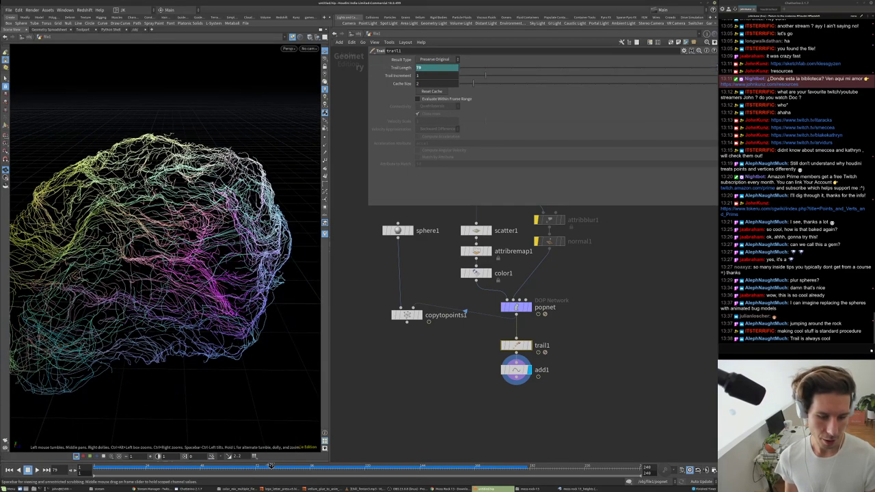
pyautogui.moveTo(164, 260); pyautogui.dragTo(311, 373)
pyautogui.press('Up')
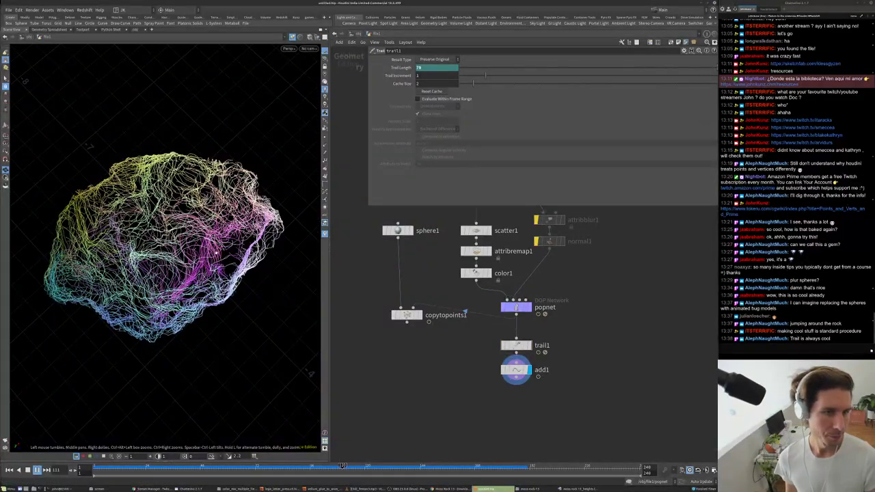
# - Display the shaded rock from apply_height_map and move in close to it
pyautogui.scroll(-3, 480, 271)
pyautogui.moveTo(482, 220); pyautogui.dragTo(479, 271, button='middle')
pyautogui.scroll(1, 480, 271)
pyautogui.click(483, 253)
pyautogui.moveTo(164, 226); pyautogui.dragTo(218, 267)
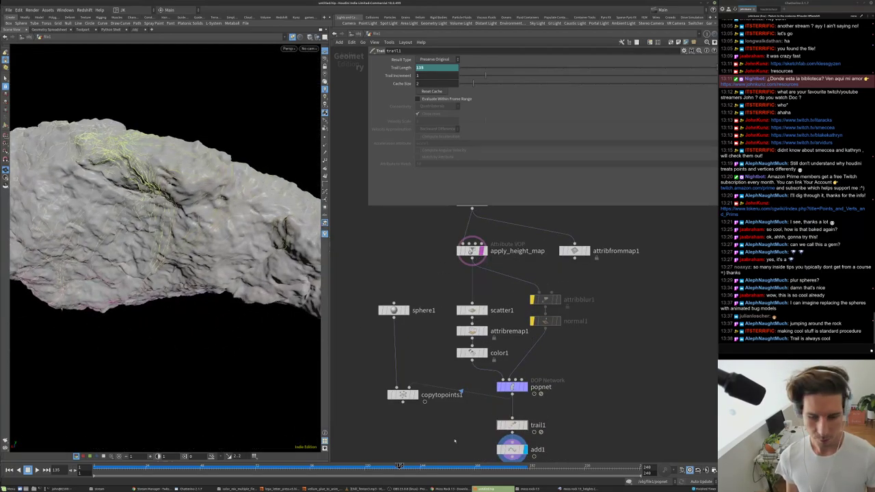
pyautogui.moveTo(478, 452); pyautogui.dragTo(471, 388, button='middle')
# - Add a Wireframe node, wire1, directly under add1 and display it
pyautogui.press('Tab')
pyautogui.write('wire')
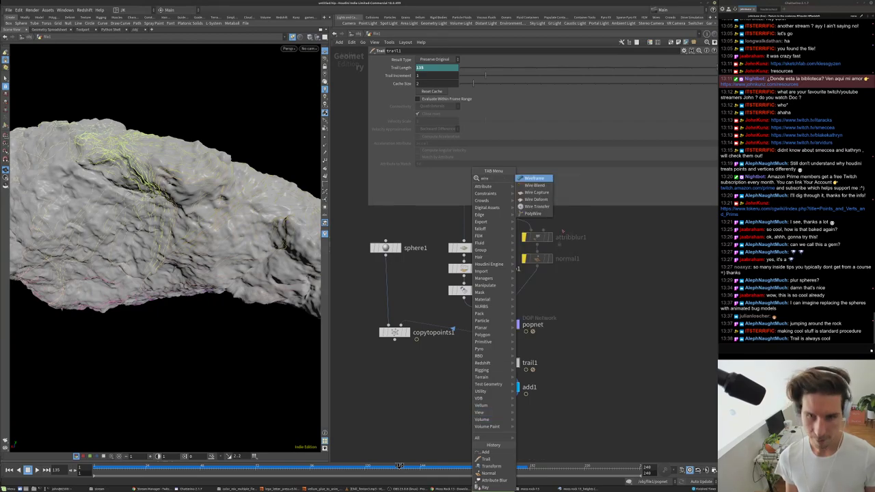
pyautogui.click(534, 178)
pyautogui.click(554, 417)
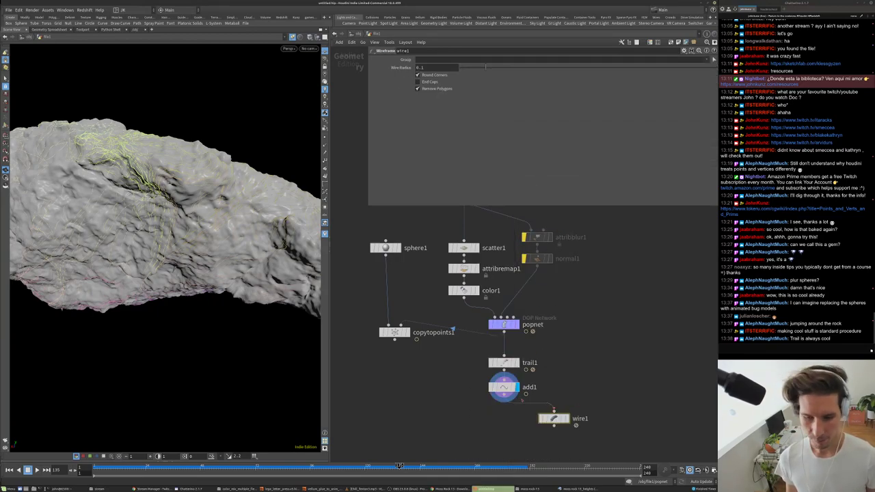
pyautogui.click(565, 418)
pyautogui.moveTo(557, 418); pyautogui.dragTo(504, 421)
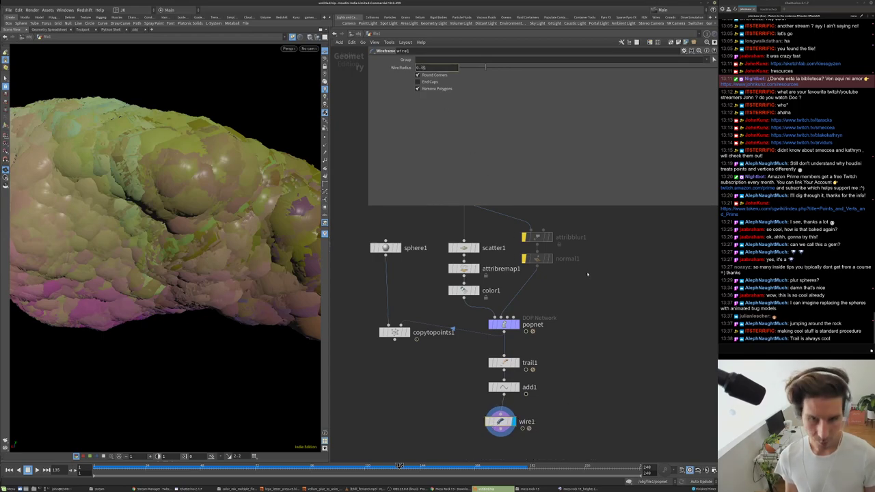
pyautogui.moveTo(205, 287); pyautogui.dragTo(205, 282)
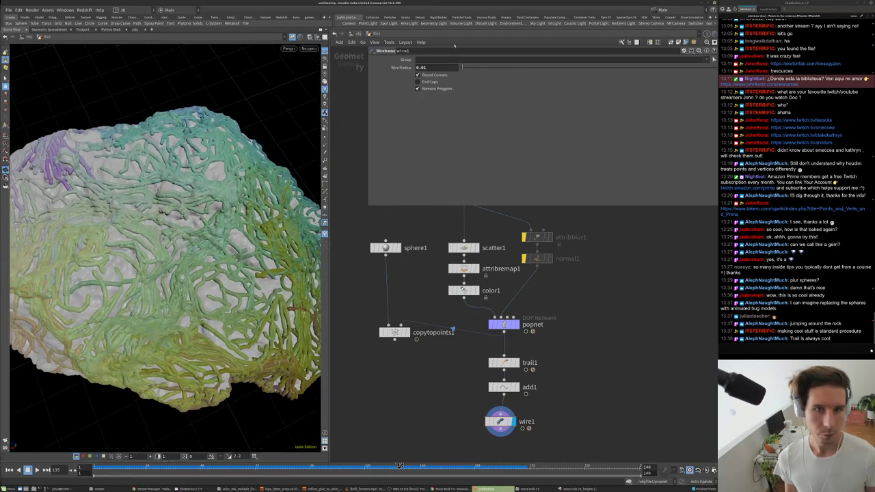
# - Set wire1's Wire Radius to 0.005 and inspect the thin tubes around the rock
pyautogui.click(429, 67)
pyautogui.write('0.005')
pyautogui.press('Return')
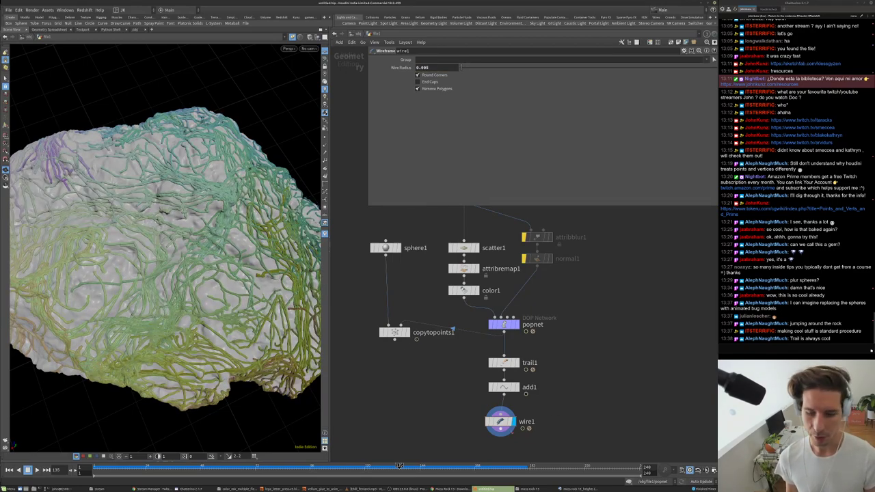
pyautogui.moveTo(503, 423); pyautogui.dragTo(506, 415)
pyautogui.moveTo(177, 226); pyautogui.dragTo(176, 198)
pyautogui.scroll(5, 218, 169)
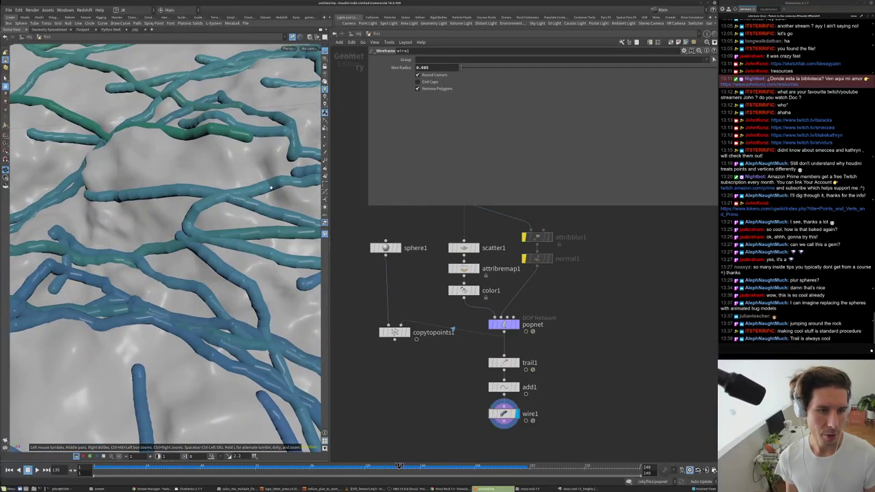
pyautogui.scroll(-5, 276, 183)
pyautogui.moveTo(276, 183); pyautogui.dragTo(230, 223)
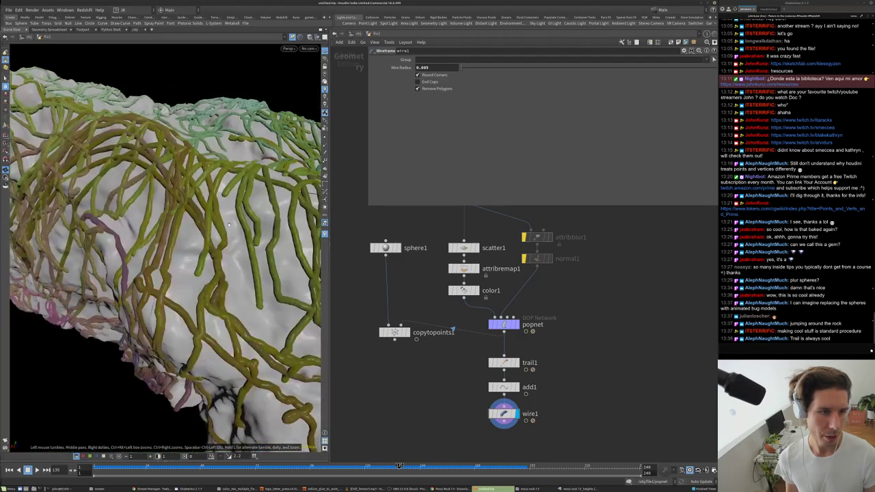
pyautogui.scroll(-5, 186, 206)
pyautogui.moveTo(186, 206); pyautogui.dragTo(236, 61)
pyautogui.moveTo(206, 251); pyautogui.dragTo(205, 226)
pyautogui.moveTo(497, 334); pyautogui.dragTo(493, 340, button='middle')
# - Display the popnet particle output and orbit the rock
pyautogui.scroll(2, 493, 338)
pyautogui.click(513, 330)
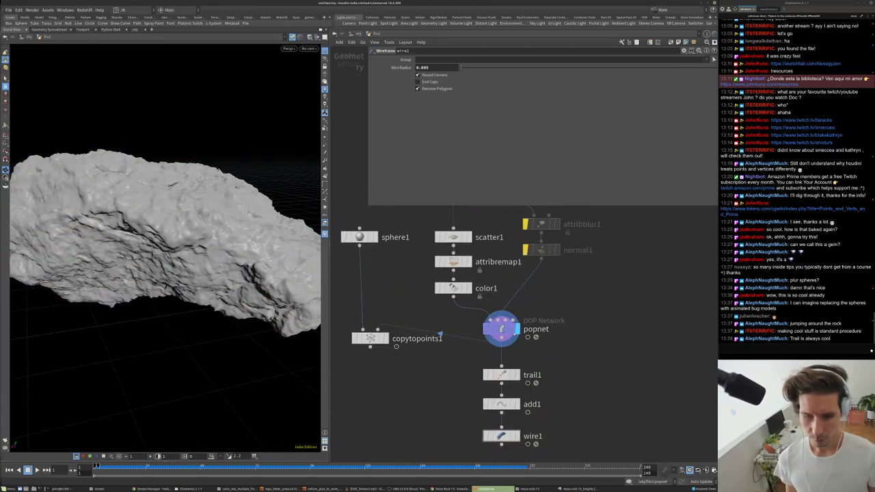
pyautogui.moveTo(205, 219)
pyautogui.mouseDown()
pyautogui.moveTo(187, 243)
pyautogui.moveTo(197, 226)
pyautogui.mouseUp()
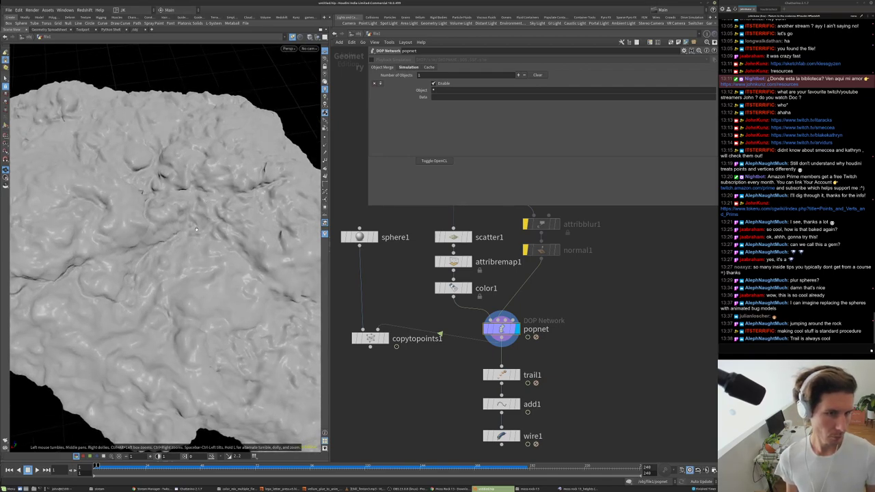
pyautogui.scroll(-3, 571, 335)
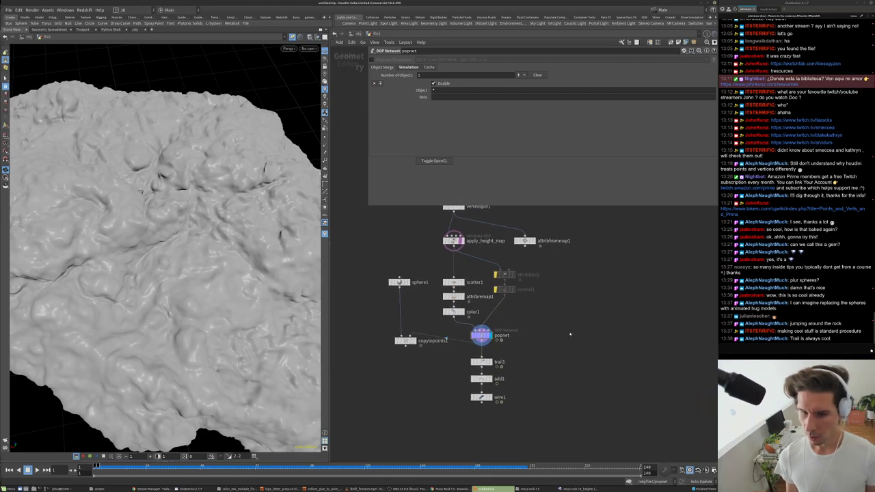
pyautogui.scroll(2, 571, 335)
# - Add a Scatter node, scatter2, near the height map nodes
pyautogui.press('Tab')
pyautogui.write('sca')
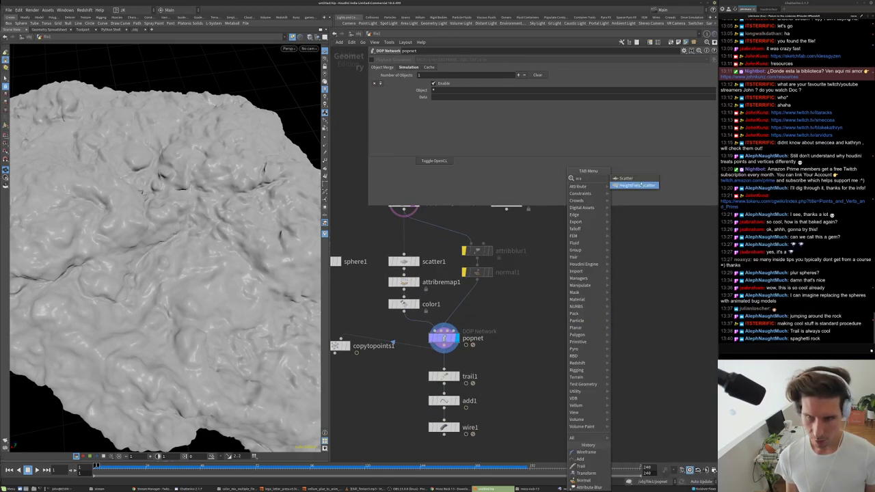
pyautogui.click(625, 178)
pyautogui.click(562, 294)
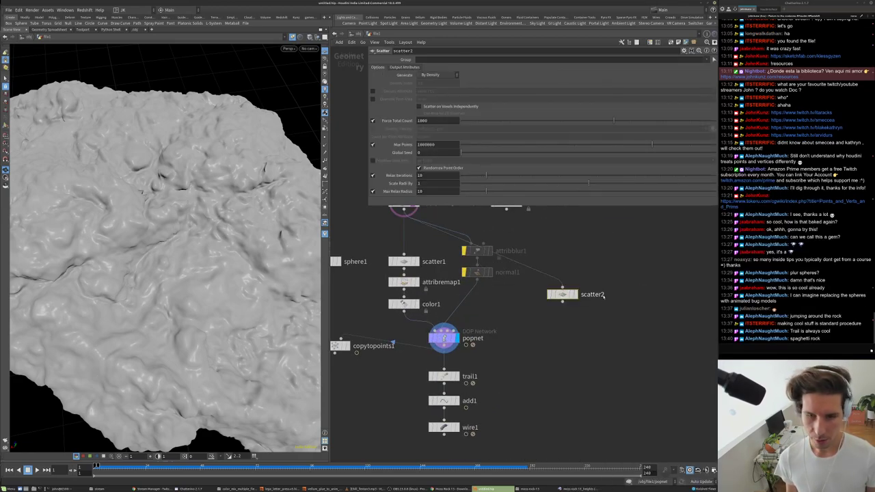
pyautogui.moveTo(562, 294); pyautogui.dragTo(599, 268)
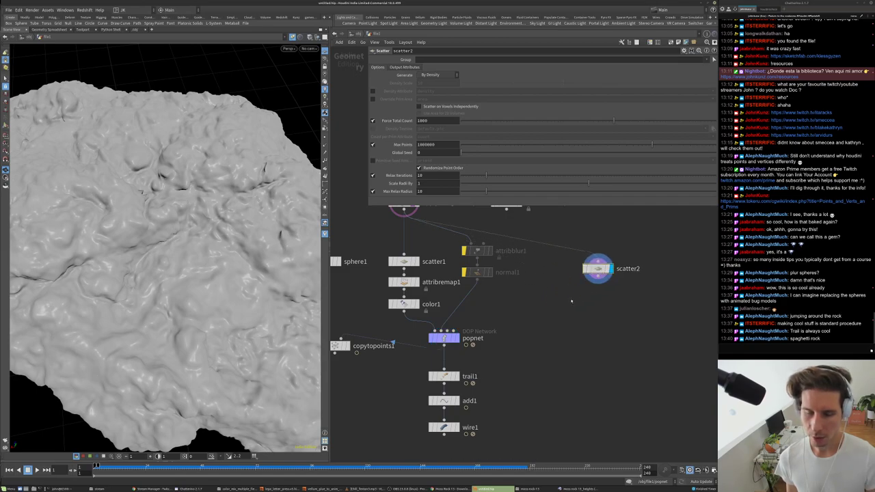
pyautogui.moveTo(572, 301); pyautogui.dragTo(547, 333, button='middle')
# - Set scatter2's Force Total Count to 10000 and display it, undoing a try at 100000
pyautogui.click(438, 120)
pyautogui.write('0')
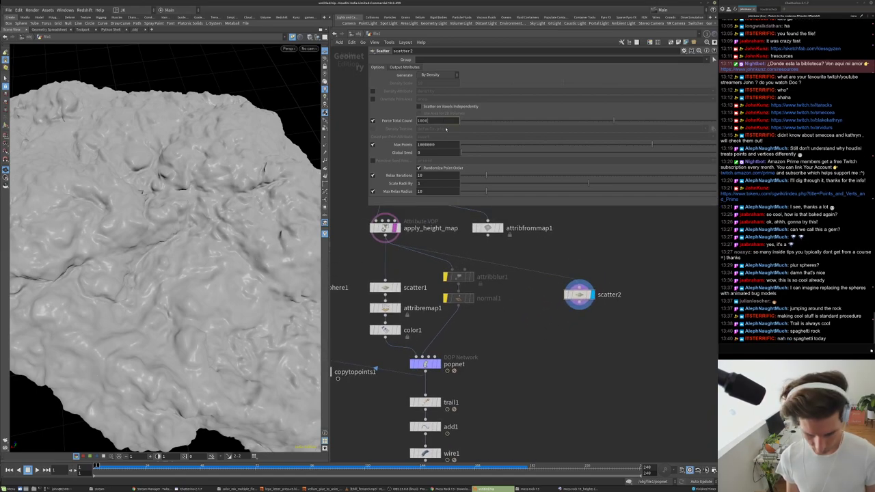
pyautogui.press('Return')
pyautogui.click(589, 294)
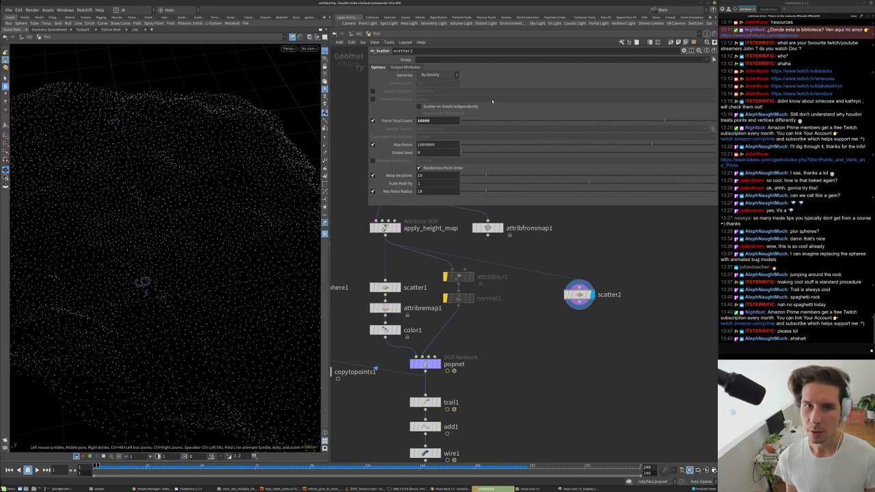
pyautogui.write('0')
pyautogui.press('Return')
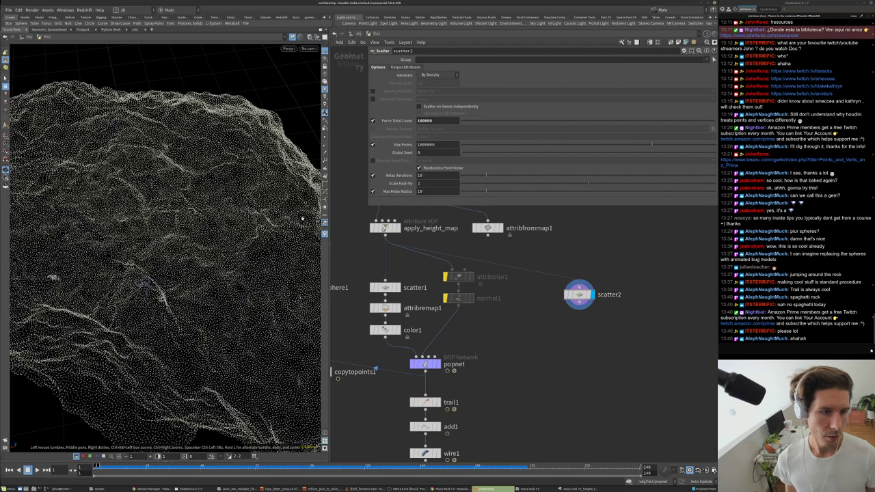
pyautogui.hotkey('ctrl', 'z')
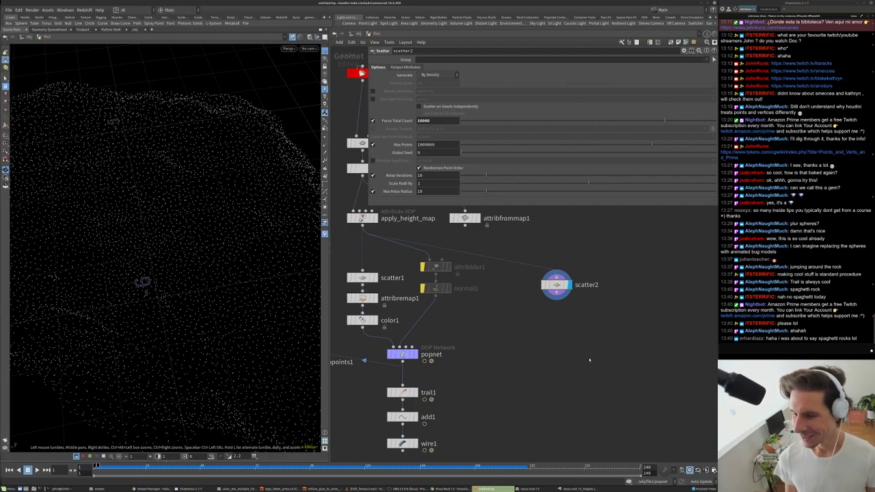
# - Add a Ray node fed by apply_height_map and display it
pyautogui.press('Tab')
pyautogui.write('ray')
pyautogui.press('Return')
pyautogui.click(521, 336)
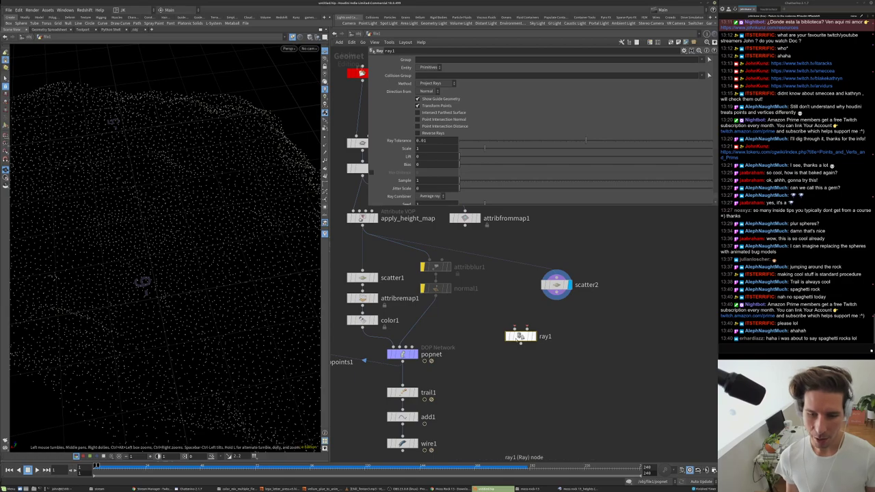
pyautogui.click(527, 328)
pyautogui.click(374, 233)
pyautogui.click(534, 337)
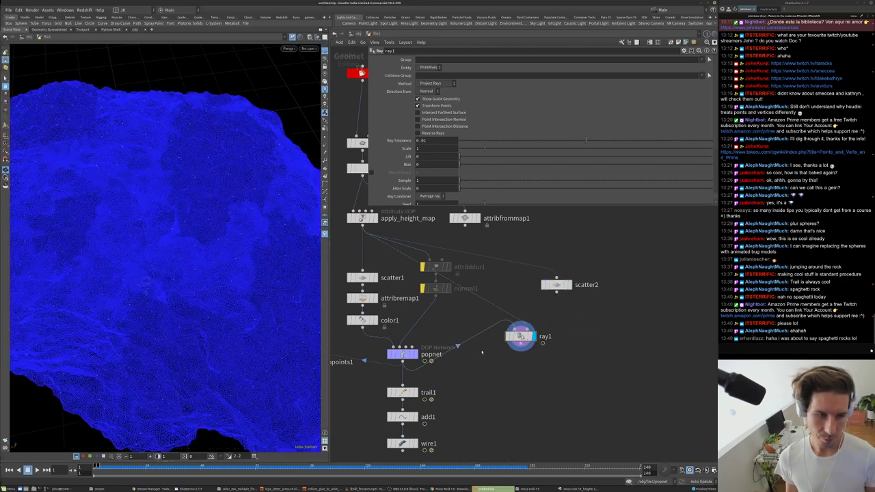
# - Set ray1 to Minimum Distance, raise its Lift, and enable Point Intersection Normal
pyautogui.click(437, 83)
pyautogui.click(426, 90)
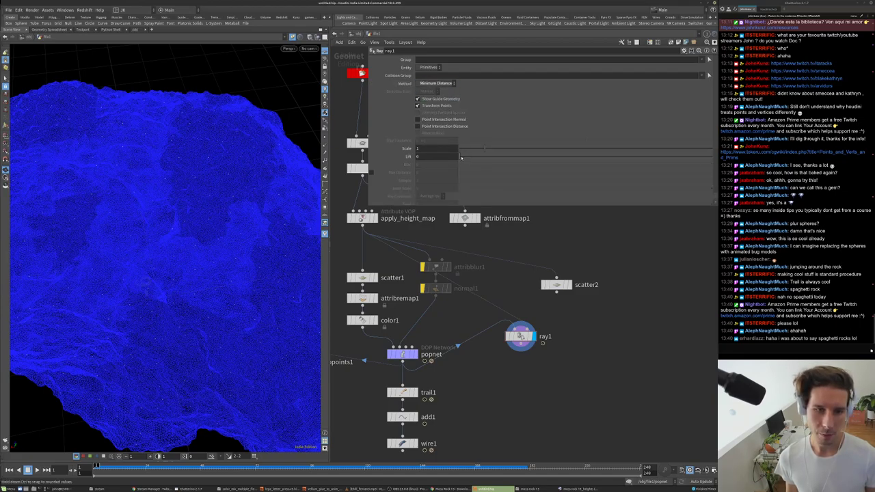
pyautogui.moveTo(465, 157); pyautogui.dragTo(468, 157)
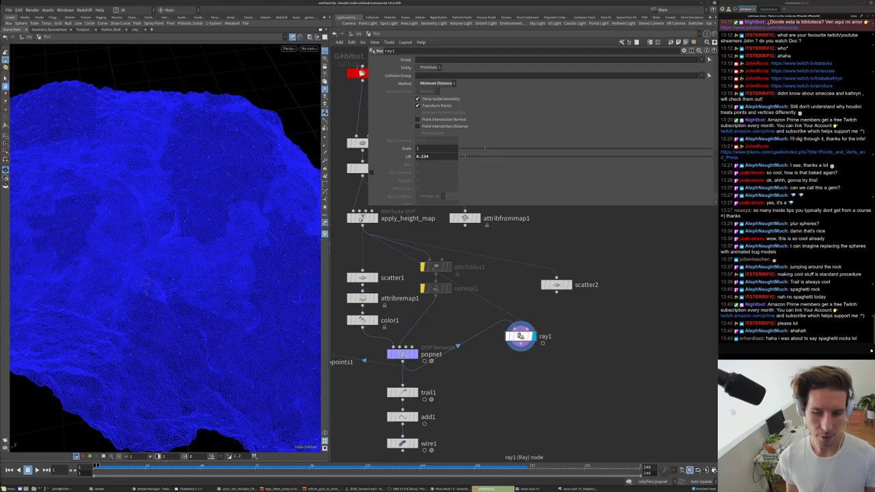
pyautogui.moveTo(256, 262); pyautogui.dragTo(289, 188)
pyautogui.moveTo(465, 157); pyautogui.dragTo(544, 160)
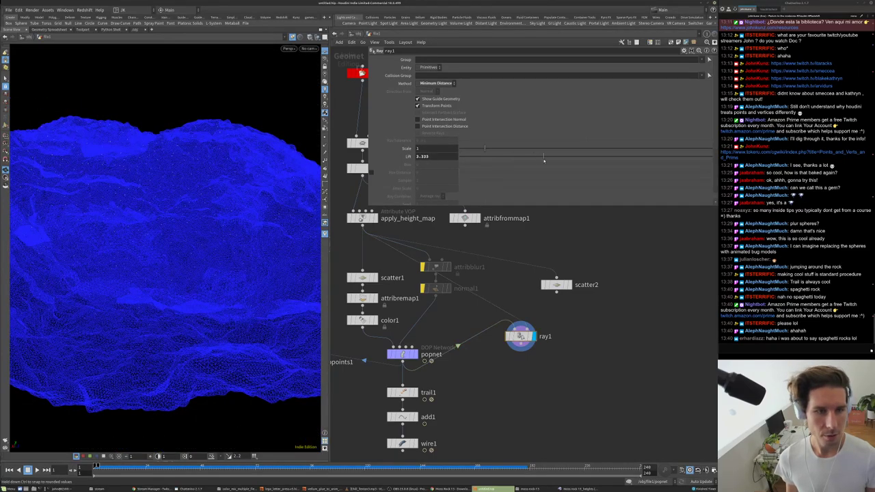
pyautogui.click(438, 120)
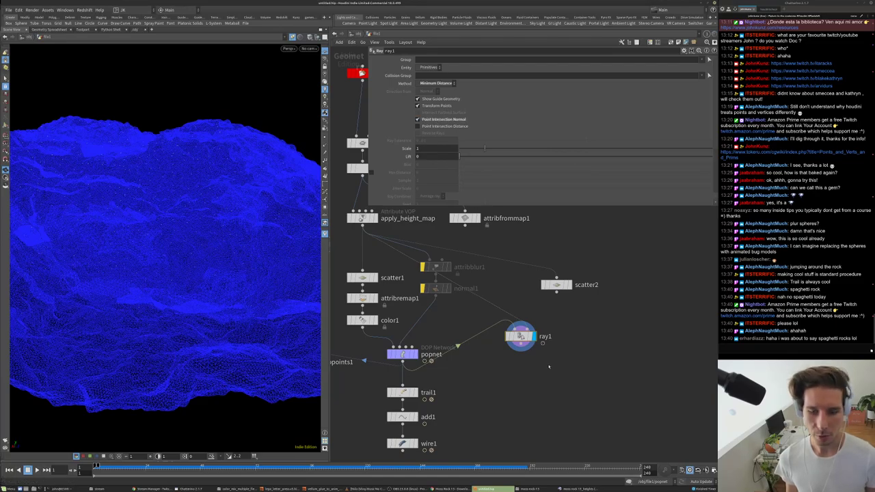
# - Add a Peak node after ray1 with Distance 0.05 and display it
pyautogui.moveTo(547, 358); pyautogui.dragTo(539, 348, button='middle')
pyautogui.press('Tab')
pyautogui.write('pea')
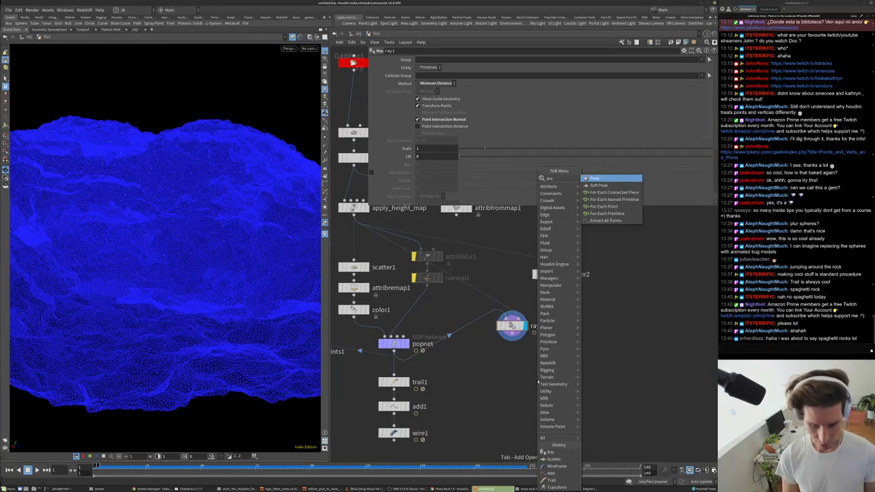
pyautogui.press('Return')
pyautogui.click(538, 382)
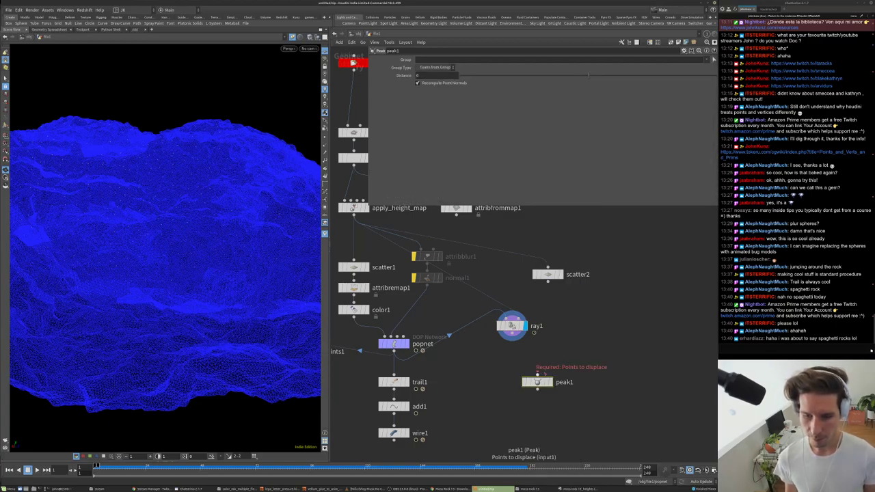
pyautogui.moveTo(538, 376); pyautogui.dragTo(529, 347)
pyautogui.click(550, 382)
pyautogui.moveTo(540, 383); pyautogui.dragTo(514, 352)
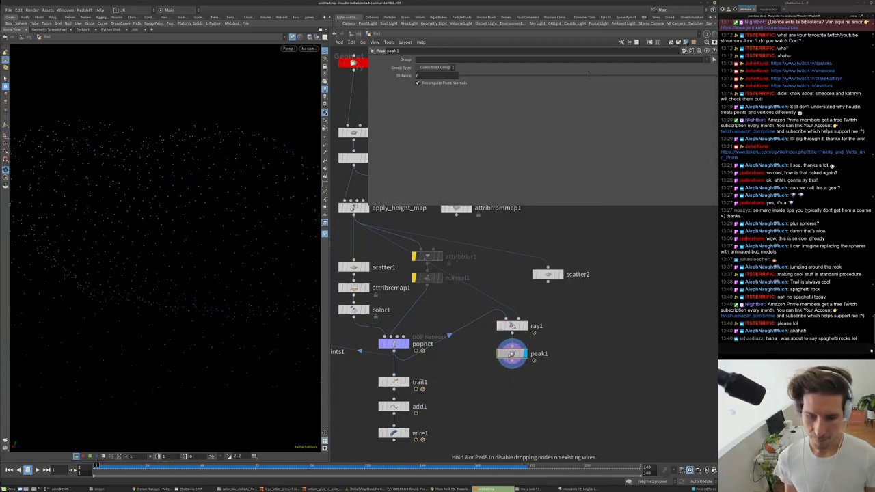
pyautogui.moveTo(451, 87); pyautogui.dragTo(498, 94, button='middle')
pyautogui.moveTo(201, 121); pyautogui.dragTo(231, 150)
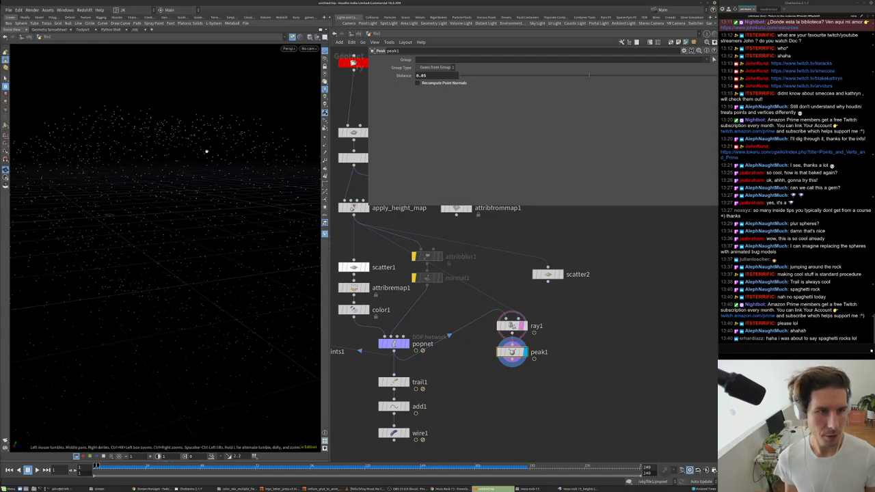
# - Redisplay ray1 and rearrange ray1 and peak1 in the network
pyautogui.click(516, 326)
pyautogui.click(525, 326)
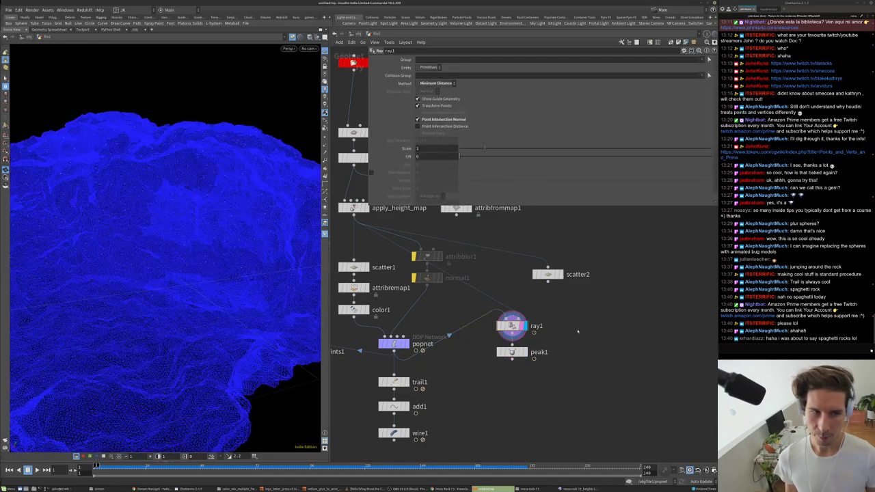
pyautogui.moveTo(512, 352); pyautogui.dragTo(562, 353)
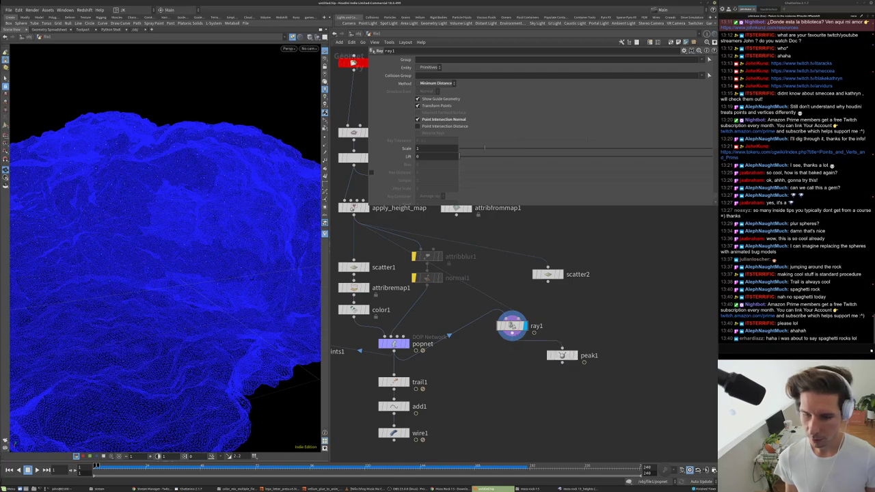
pyautogui.moveTo(512, 326); pyautogui.dragTo(491, 329)
pyautogui.scroll(2, 581, 320)
pyautogui.scroll(1, 582, 321)
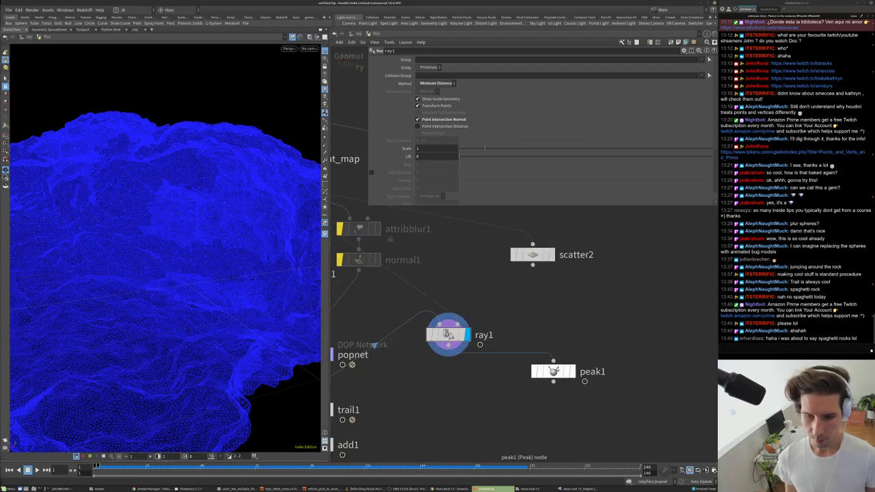
pyautogui.moveTo(555, 369); pyautogui.dragTo(534, 393)
pyautogui.scroll(-3, 211, 232)
pyautogui.scroll(2, 206, 236)
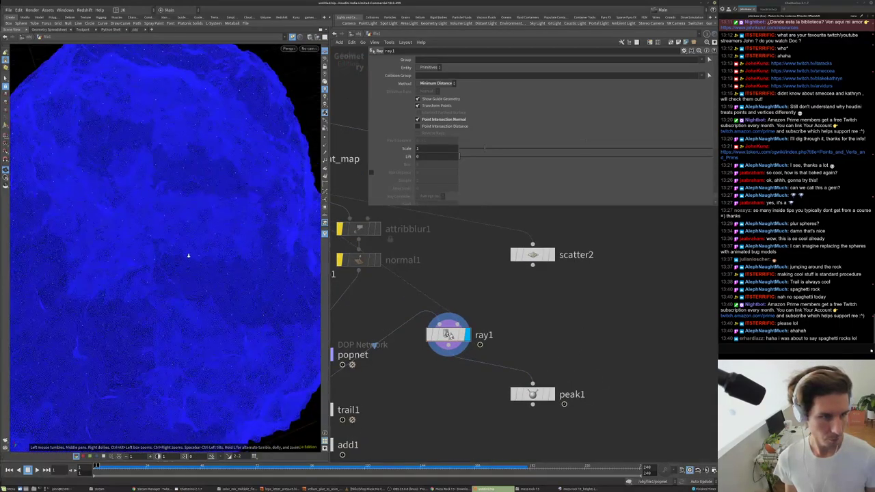
pyautogui.scroll(-3, 205, 226)
pyautogui.scroll(1, 181, 219)
pyautogui.scroll(2, 182, 221)
pyautogui.scroll(-2, 183, 222)
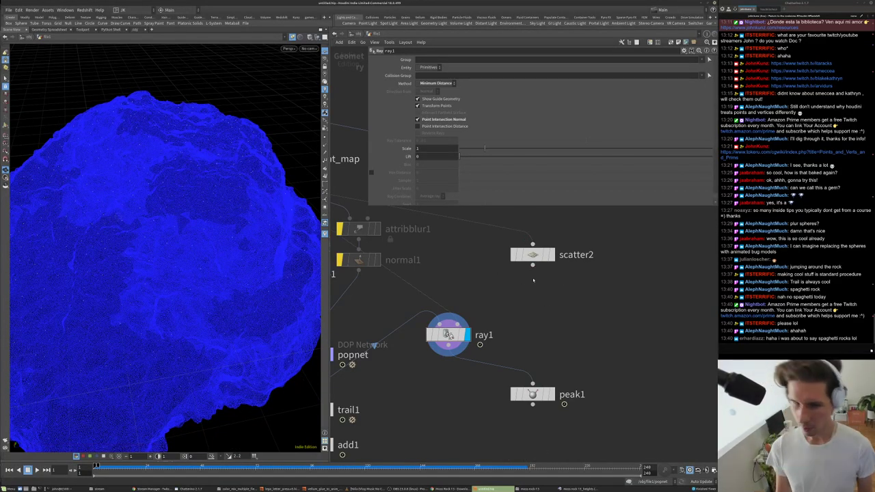
pyautogui.scroll(-3, 194, 256)
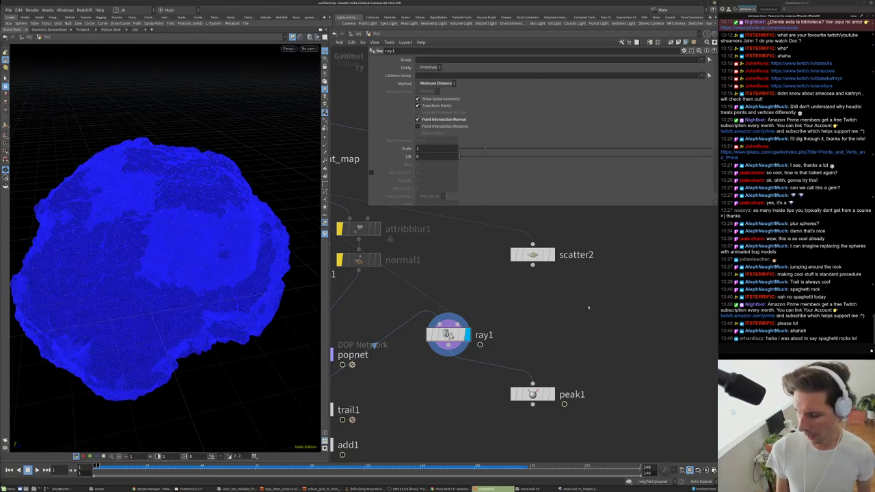
# - Add an Attribute Wrangle node with the 'wrangle' search
pyautogui.press('Tab')
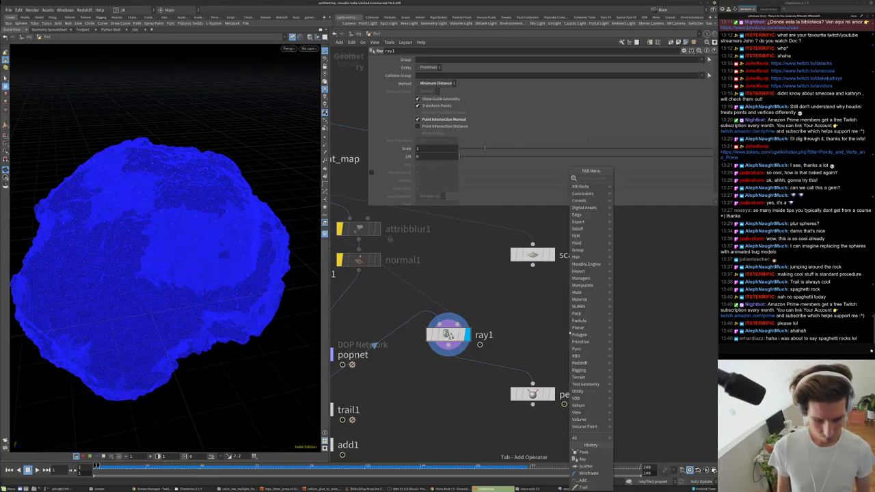
pyautogui.write('wrangle')
pyautogui.press('Return')
# - Place attribwrangle1 and wire scatter2 into its second input
pyautogui.click(528, 354)
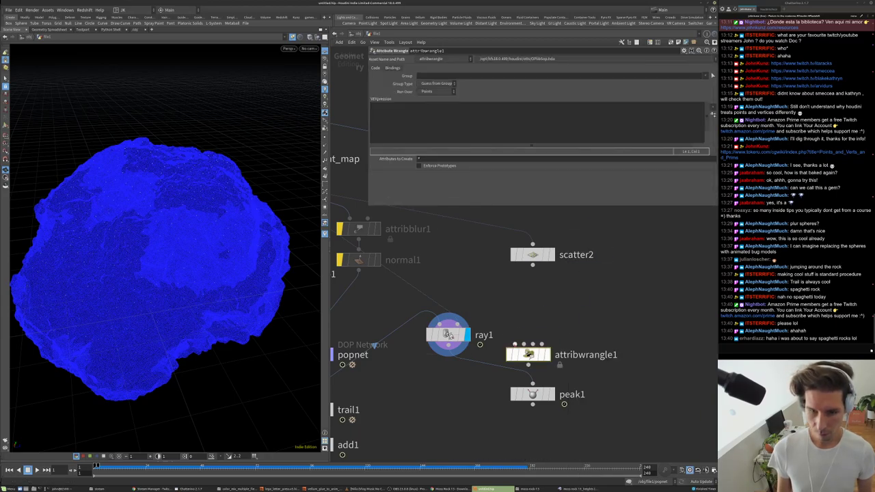
pyautogui.moveTo(529, 354); pyautogui.dragTo(480, 344)
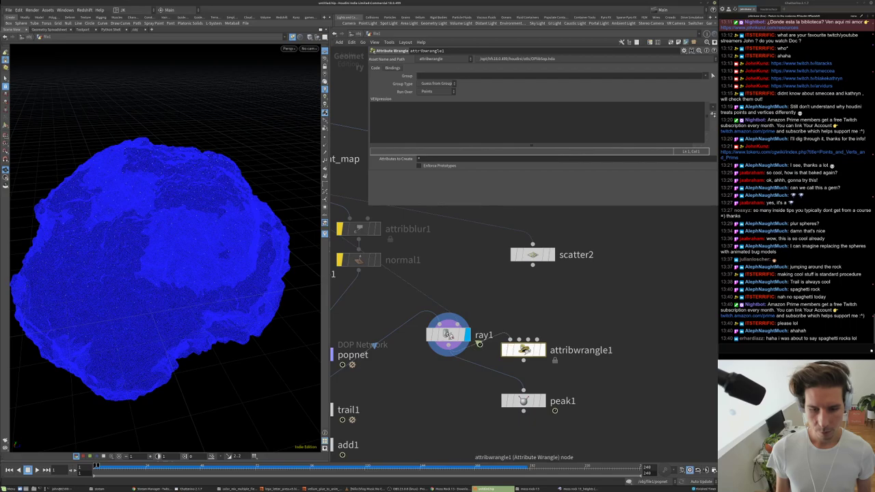
pyautogui.moveTo(533, 265); pyautogui.dragTo(533, 355)
pyautogui.press('r')
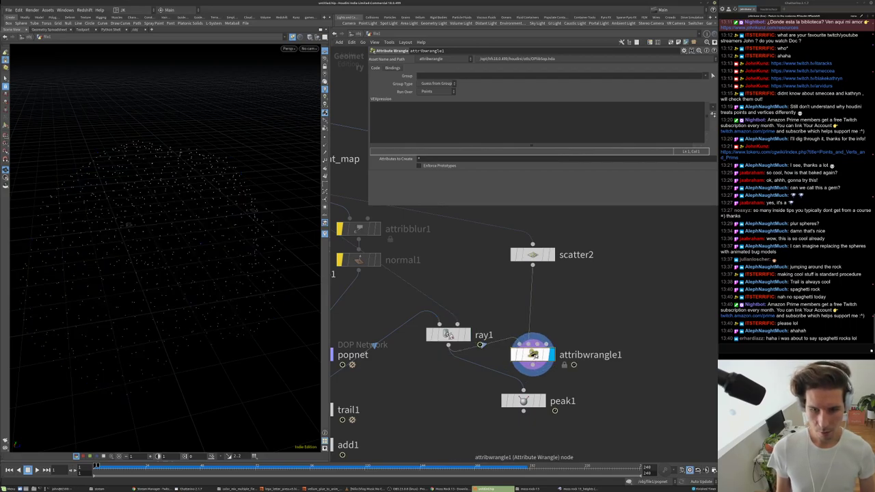
pyautogui.moveTo(533, 354); pyautogui.dragTo(659, 354)
# - Insert a copy of ray1 (ray2) before the wrangle, set to Points without normals
pyautogui.click(448, 335)
pyautogui.hotkey('ctrl', 'c')
pyautogui.hotkey('ctrl', 'v')
pyautogui.moveTo(515, 317); pyautogui.dragTo(525, 341)
pyautogui.click(542, 342)
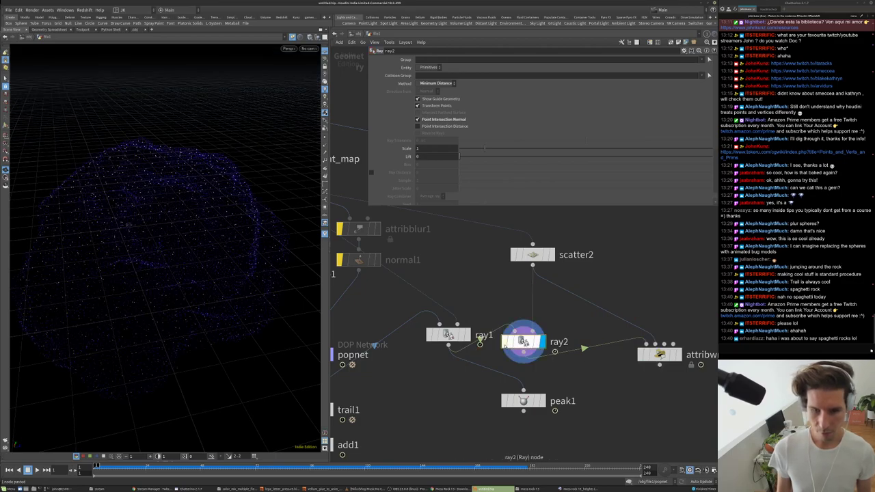
pyautogui.click(431, 67)
pyautogui.click(425, 82)
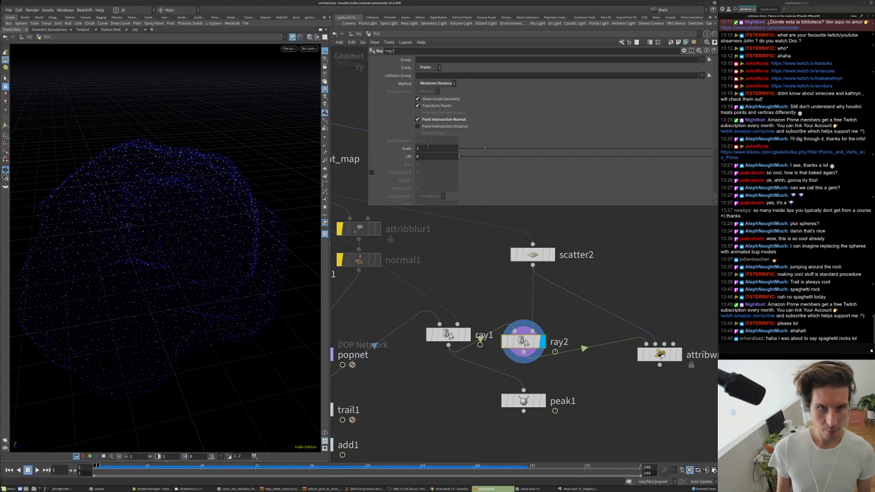
pyautogui.click(418, 120)
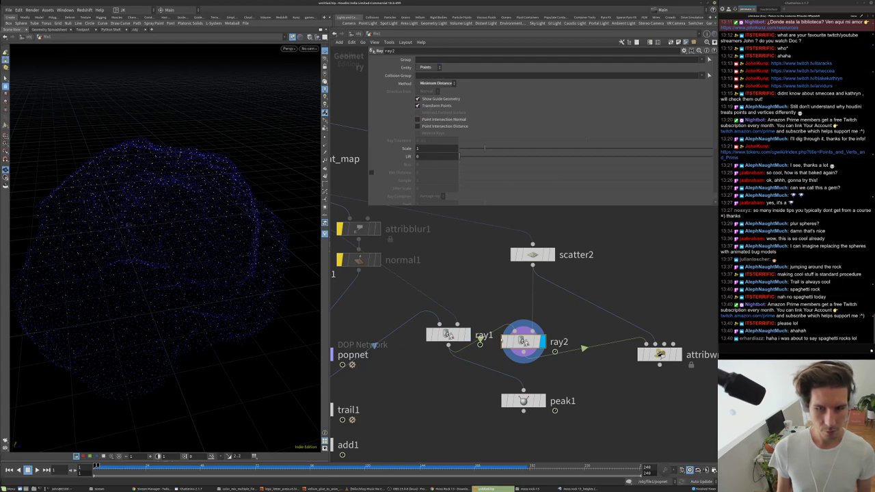
# - Display scatter2's points and delete ray2 so ray1 feeds attribwrangle1
pyautogui.click(551, 254)
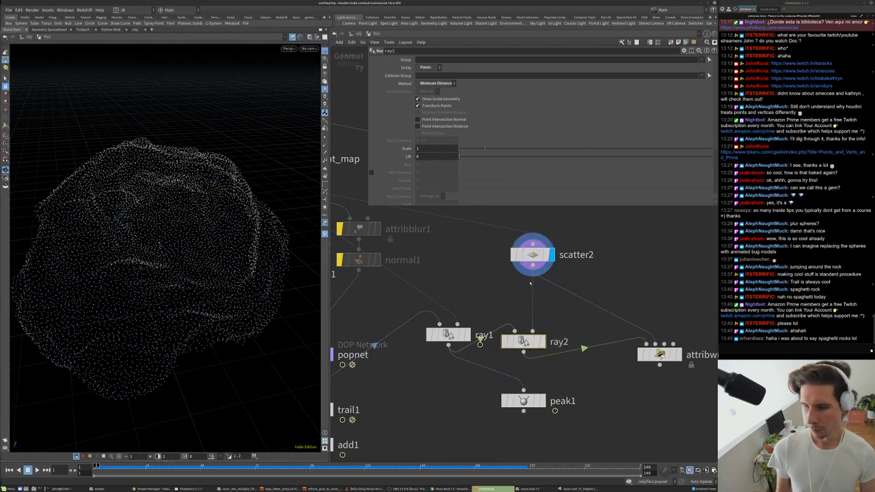
pyautogui.click(523, 341)
pyautogui.press('Delete')
pyautogui.moveTo(660, 354); pyautogui.dragTo(581, 326)
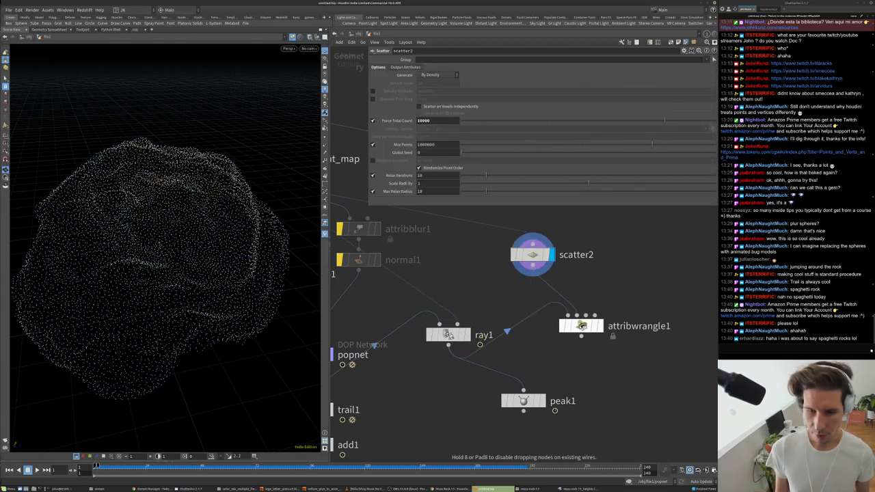
# - Write @P = point(1, "P", nearpoint(1, @P)); in attribwrangle1's VEX code
pyautogui.click(600, 326)
pyautogui.click(476, 117)
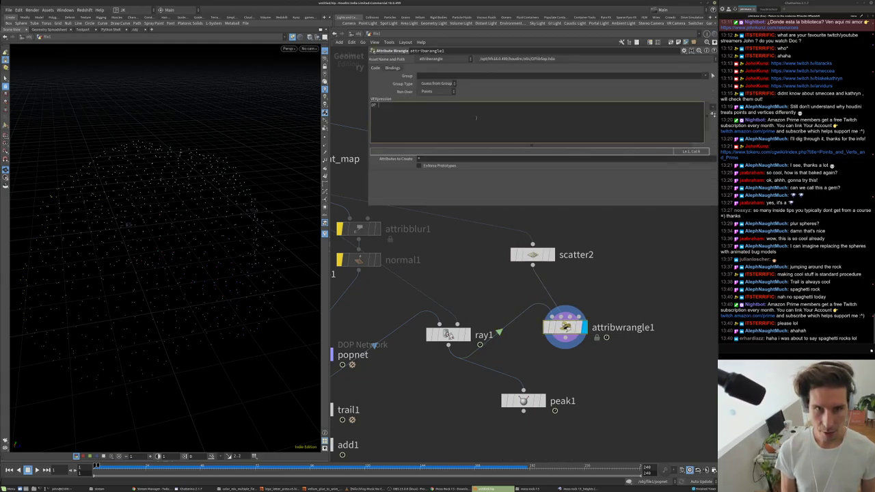
pyautogui.write('@P = point(1')
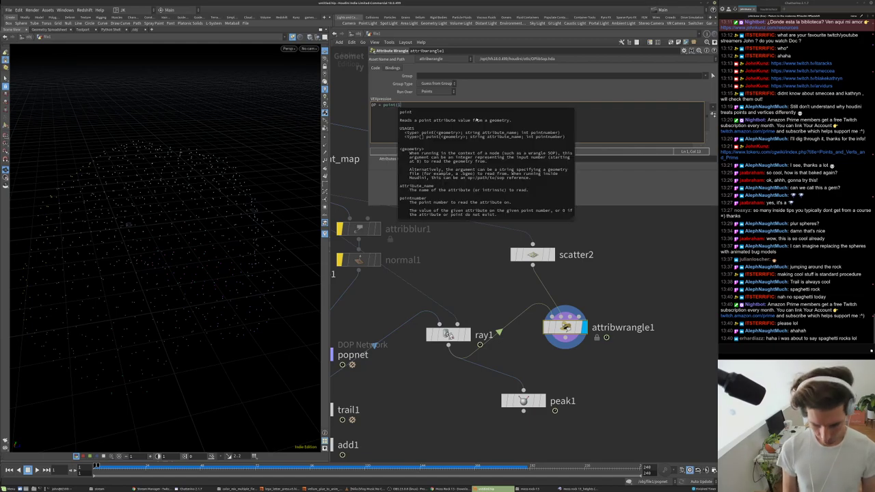
pyautogui.press('Escape')
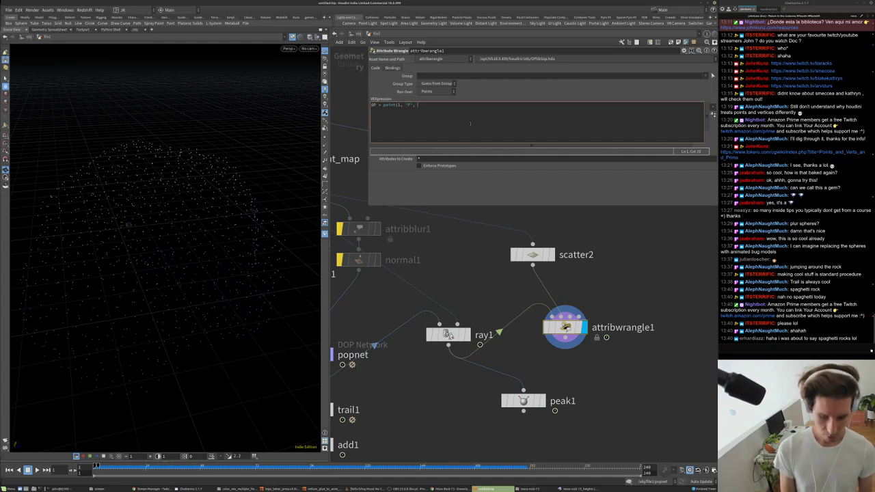
pyautogui.write('ear')
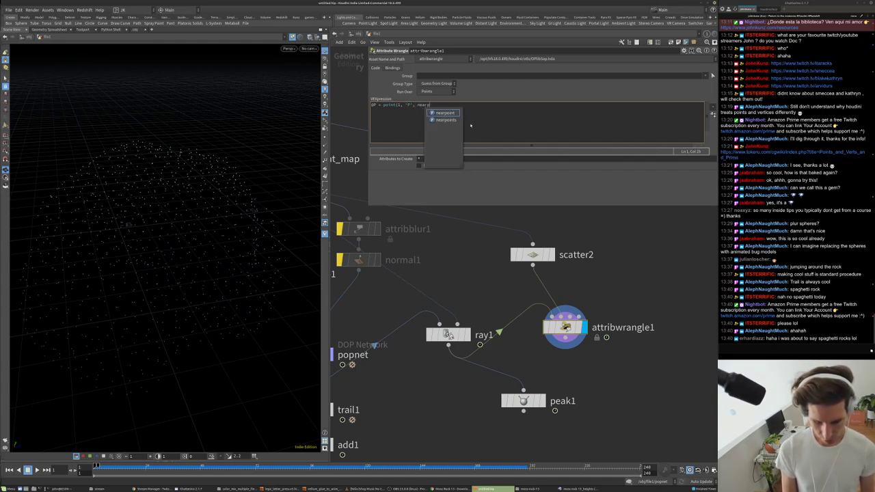
pyautogui.write('point(')
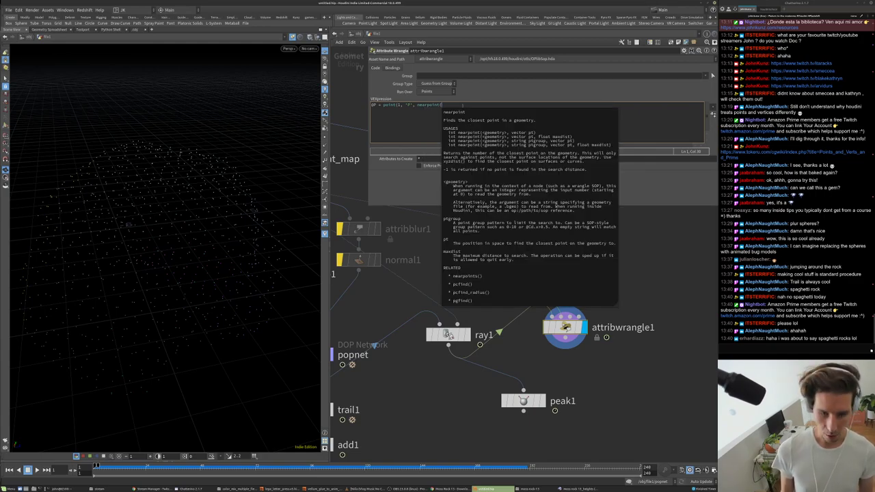
pyautogui.write('1, @P) );')
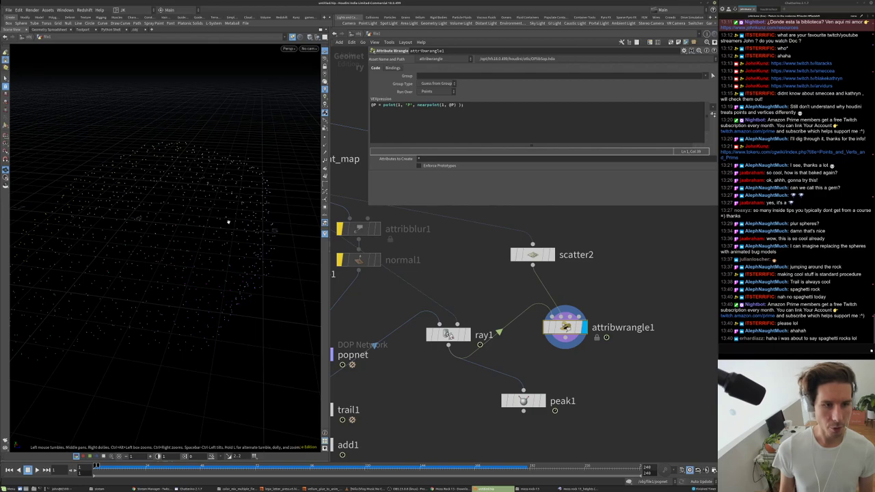
# - Move peak1 lower in the network and display its output
pyautogui.moveTo(229, 222); pyautogui.dragTo(222, 242)
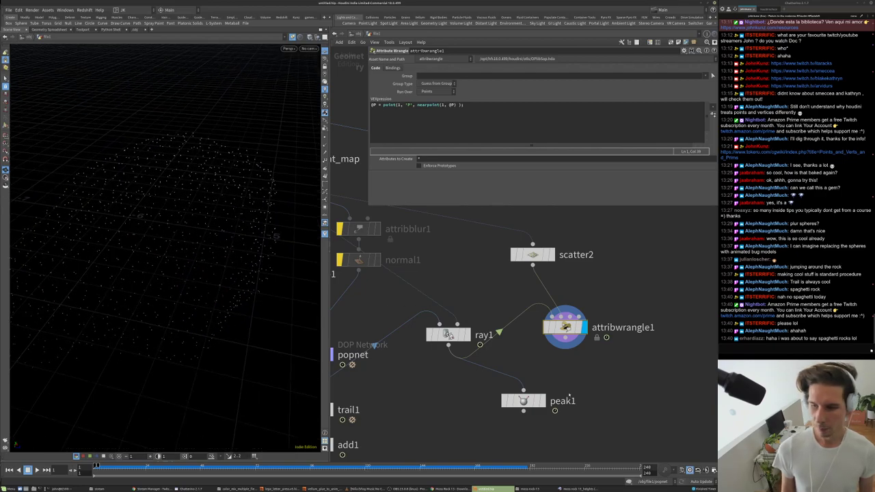
pyautogui.moveTo(523, 403); pyautogui.dragTo(516, 360, button='middle')
pyautogui.moveTo(516, 361); pyautogui.dragTo(519, 407)
pyautogui.moveTo(537, 411); pyautogui.dragTo(531, 391)
# - Merge peak1 and attribwrangle1 into merge1 and display the result
pyautogui.moveTo(596, 360); pyautogui.dragTo(588, 330, button='middle')
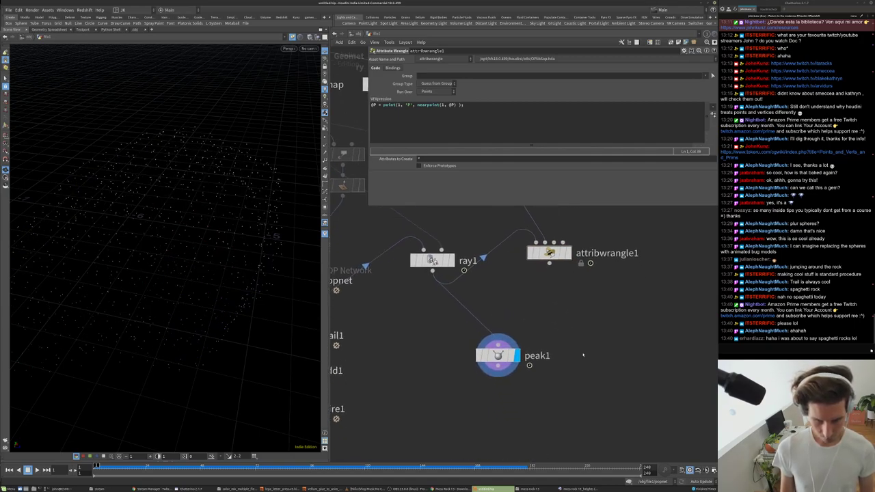
pyautogui.press('Tab')
pyautogui.click(650, 186)
pyautogui.click(567, 393)
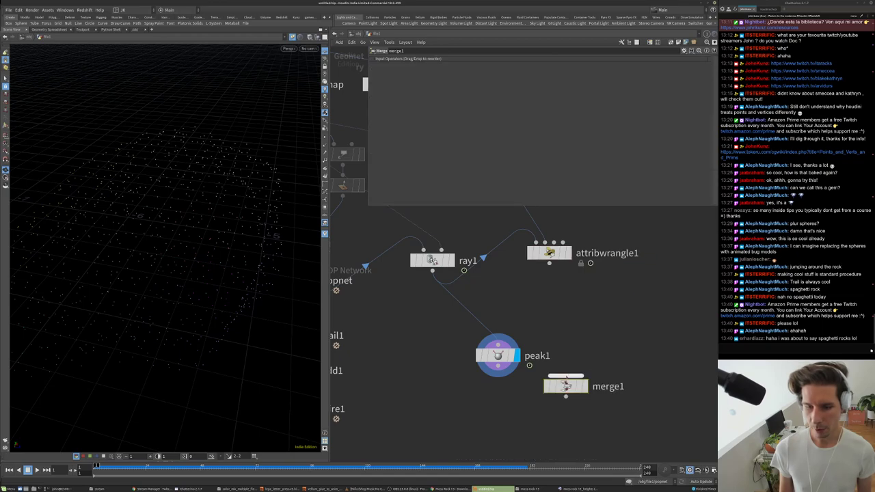
pyautogui.moveTo(549, 264); pyautogui.dragTo(565, 375)
pyautogui.click(585, 387)
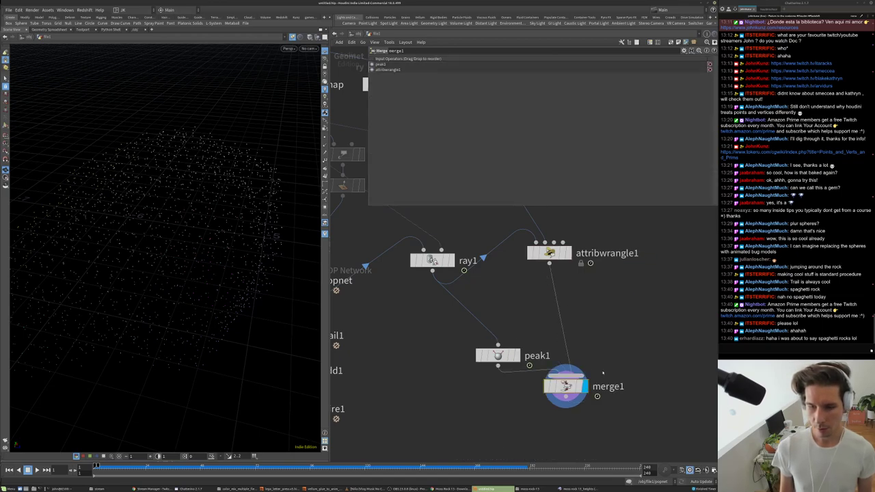
pyautogui.moveTo(618, 365); pyautogui.dragTo(604, 334, button='middle')
# - Add an Add node building polygons By Group, joining points By Attribute 'id'
pyautogui.press('Tab')
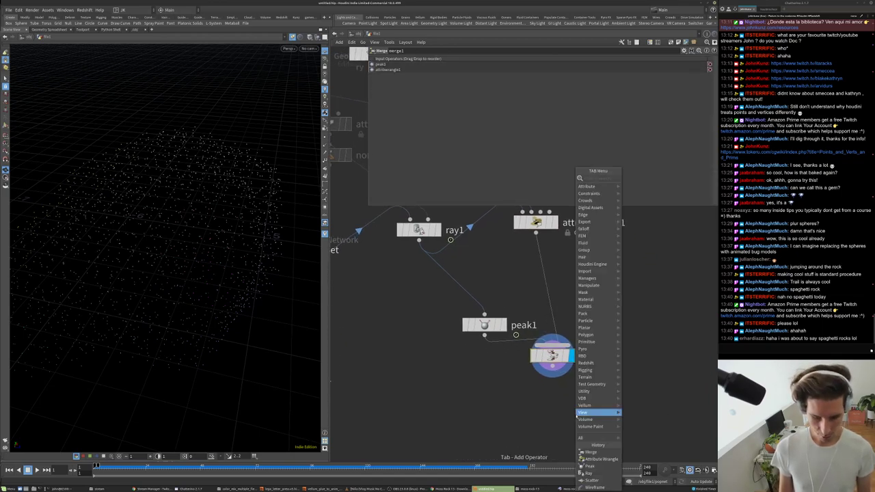
pyautogui.write('ad')
pyautogui.click(649, 179)
pyautogui.click(584, 393)
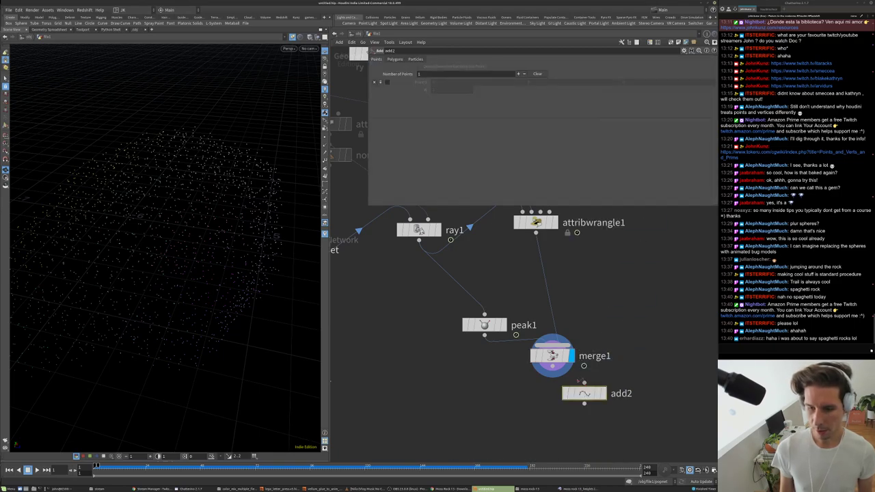
pyautogui.click(595, 395)
pyautogui.click(396, 58)
pyautogui.click(402, 75)
pyautogui.click(443, 89)
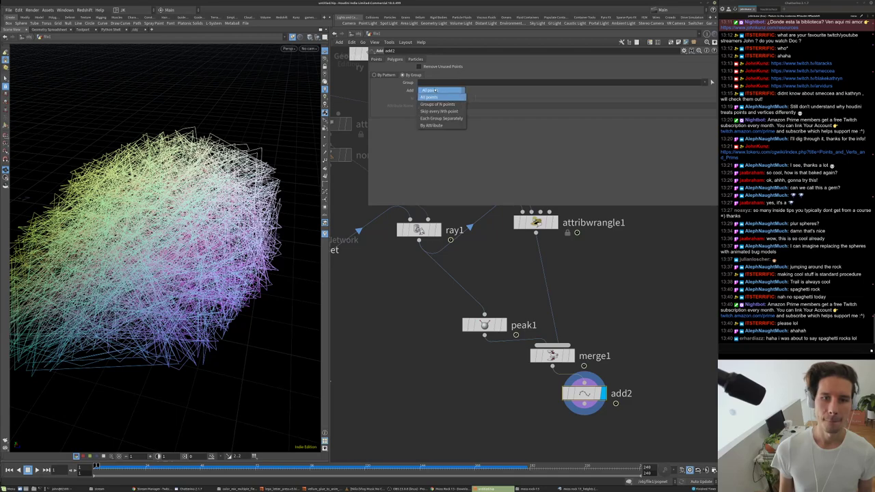
pyautogui.click(438, 124)
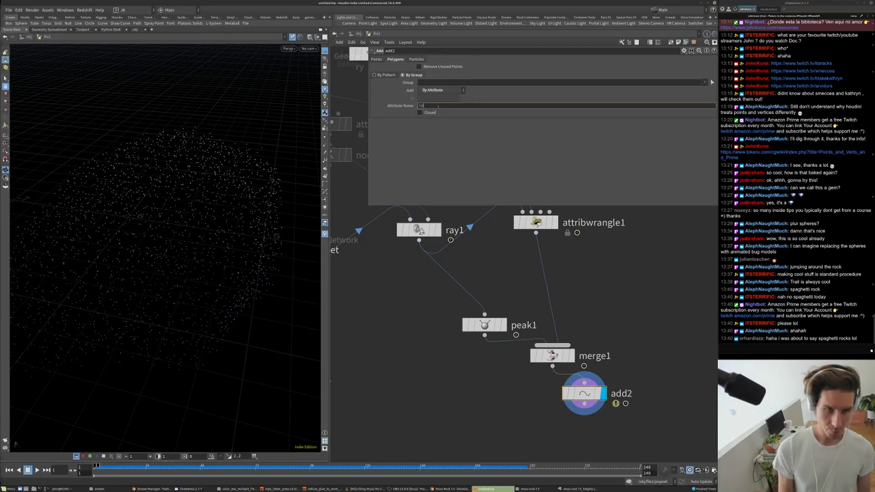
pyautogui.write('id')
pyautogui.press('Return')
# - Inspect the id-joined line segments from low and top-down angles
pyautogui.moveTo(235, 264); pyautogui.dragTo(228, 198)
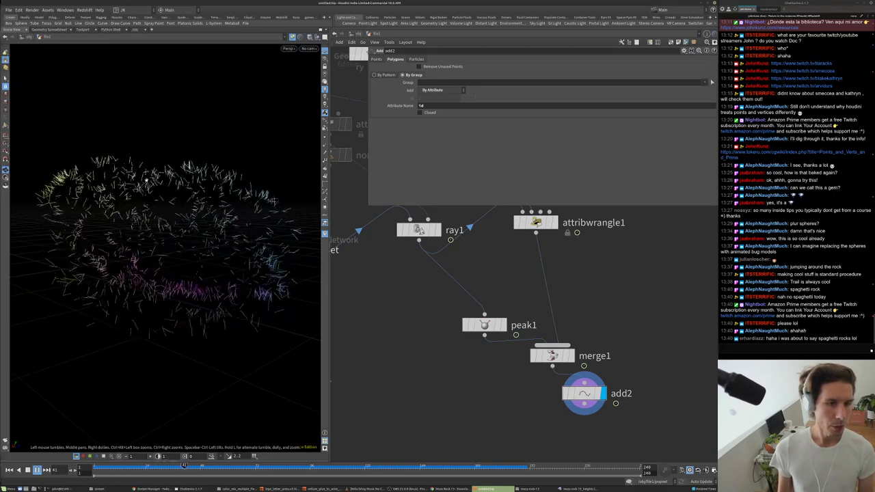
pyautogui.moveTo(181, 183); pyautogui.dragTo(200, 192)
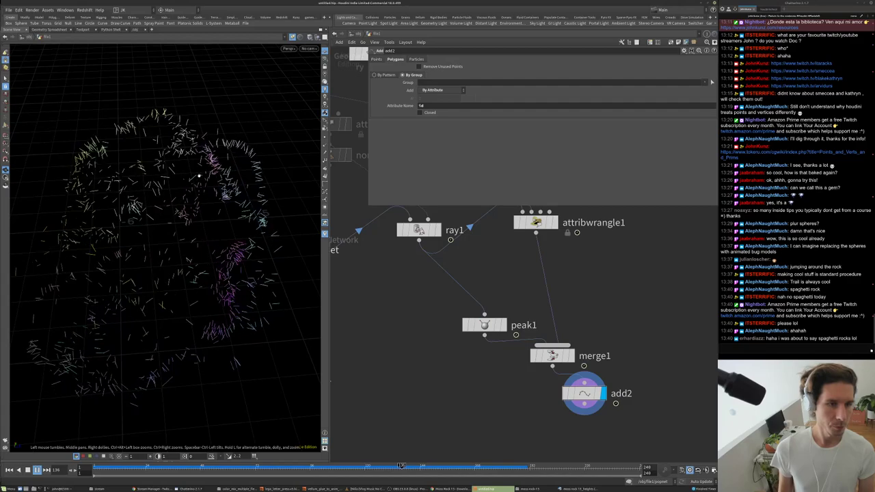
pyautogui.moveTo(556, 247); pyautogui.dragTo(539, 314, button='middle')
pyautogui.press('Tab')
pyautogui.press('Escape')
pyautogui.press('Tab')
# - Try a Point Generate node below ray1, then delete it
pyautogui.write('trail')
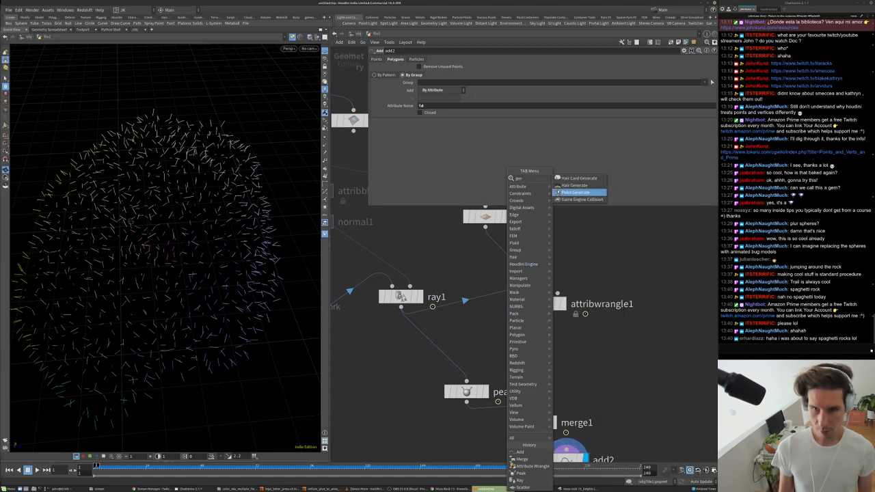
pyautogui.press('Return')
pyautogui.click(478, 321)
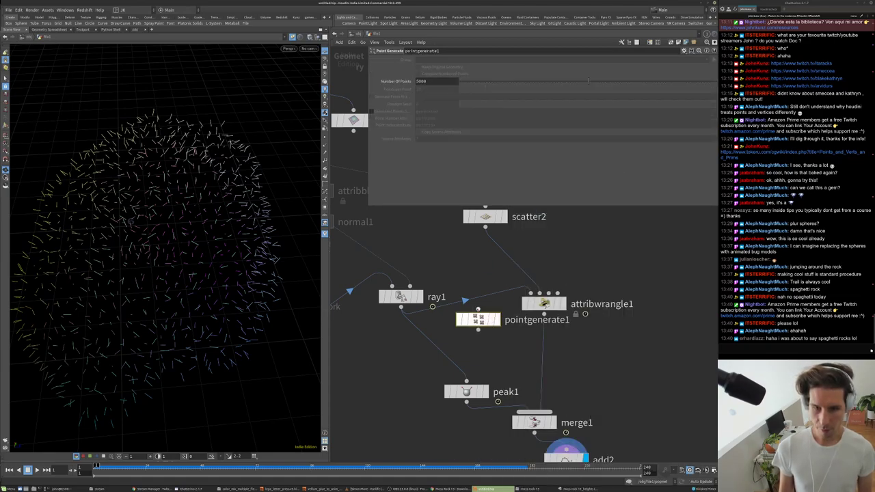
pyautogui.click(497, 319)
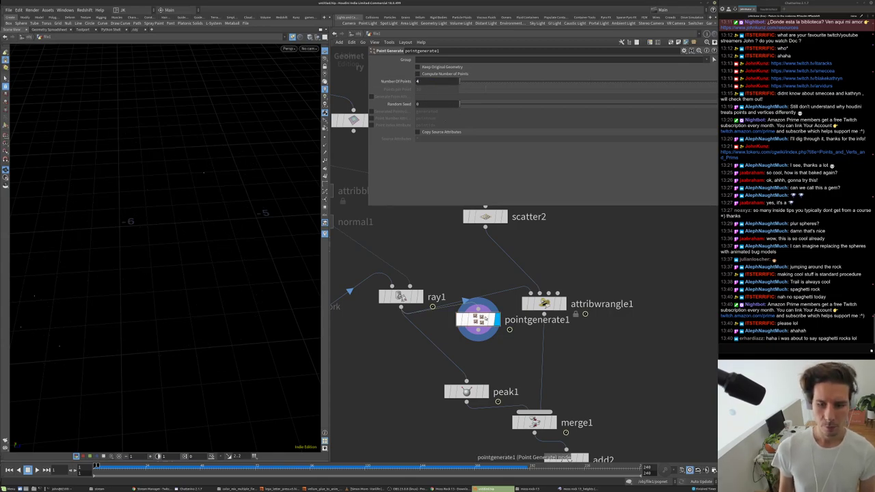
pyautogui.press('Delete')
# - Add a Point Replicate node fed by ray1 with 4 points per point
pyautogui.press('Tab')
pyautogui.write('re')
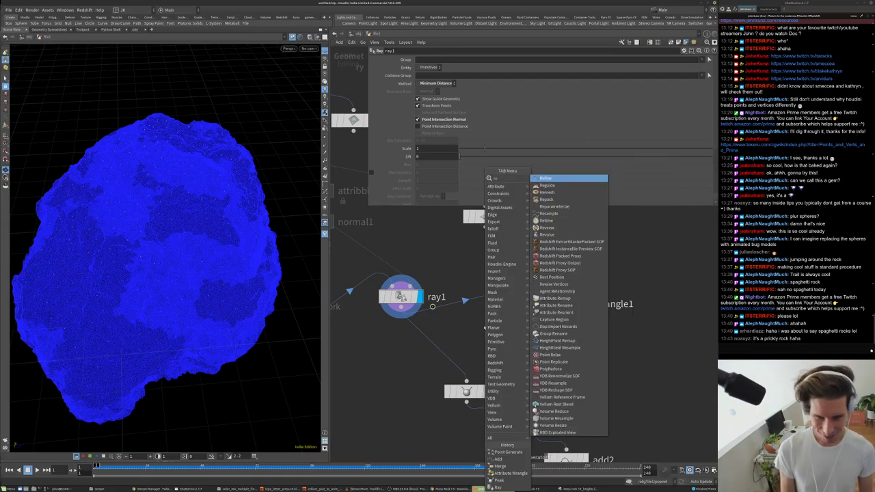
pyautogui.press('Escape')
pyautogui.press('Tab')
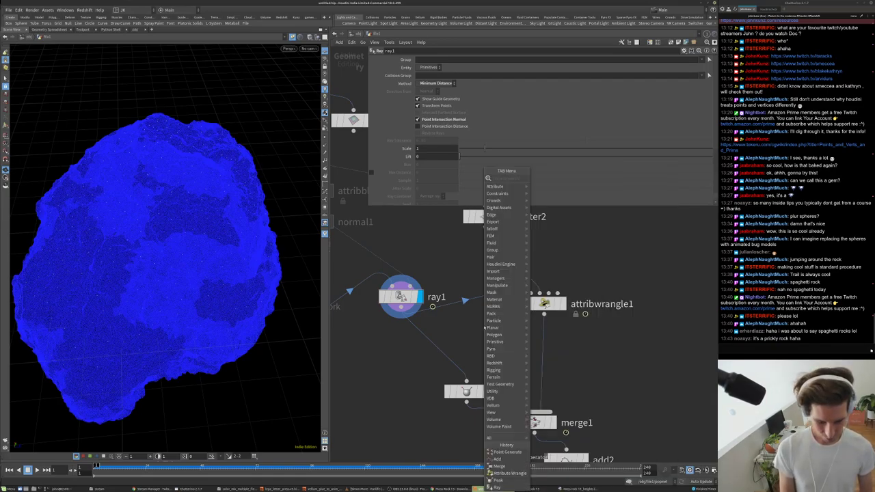
pyautogui.write('repl')
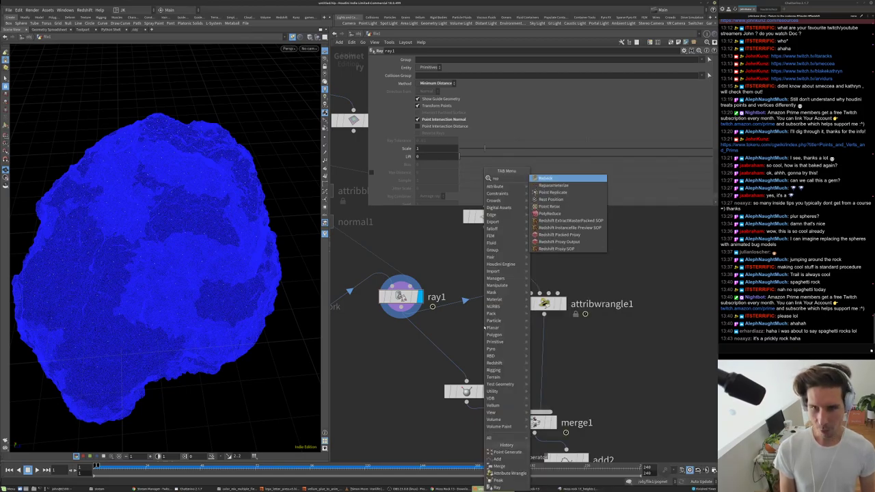
pyautogui.press('Return')
pyautogui.click(485, 326)
pyautogui.moveTo(484, 312); pyautogui.dragTo(402, 308)
pyautogui.click(505, 326)
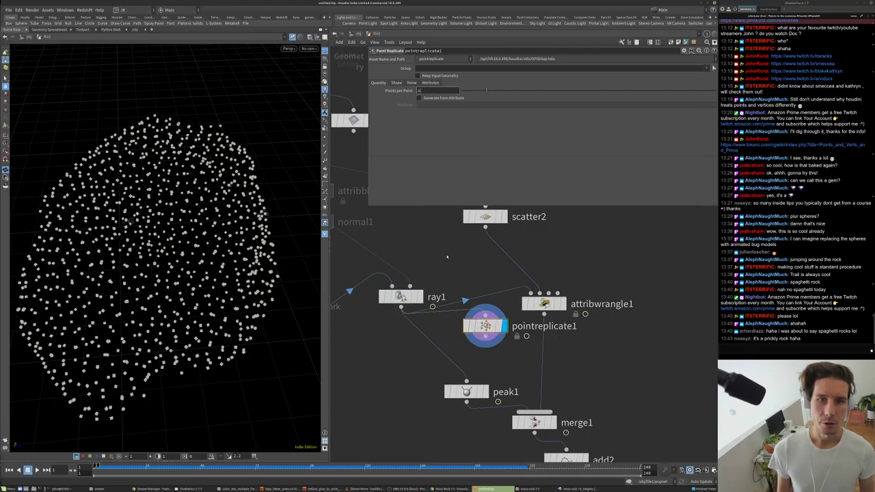
pyautogui.press('Return')
# - Set pointreplicate1's shape to Sphere and enable Copy Source Attributes
pyautogui.click(398, 83)
pyautogui.click(428, 90)
pyautogui.click(428, 99)
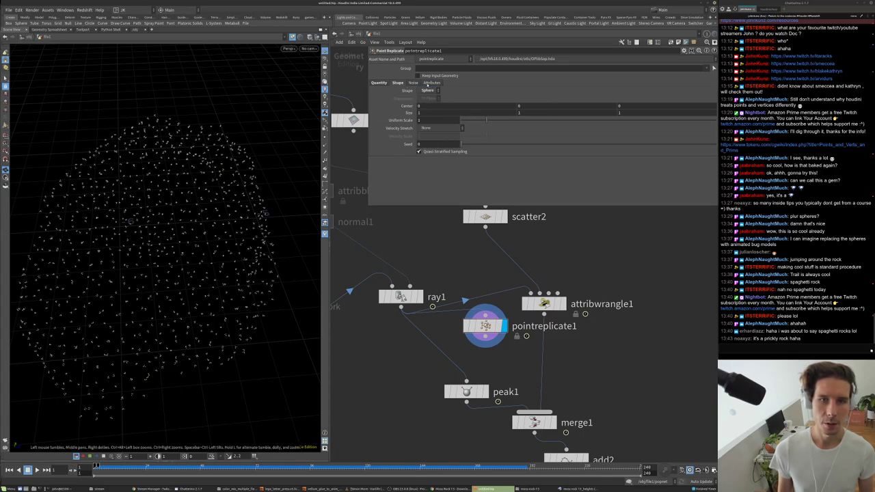
pyautogui.click(428, 82)
pyautogui.click(431, 90)
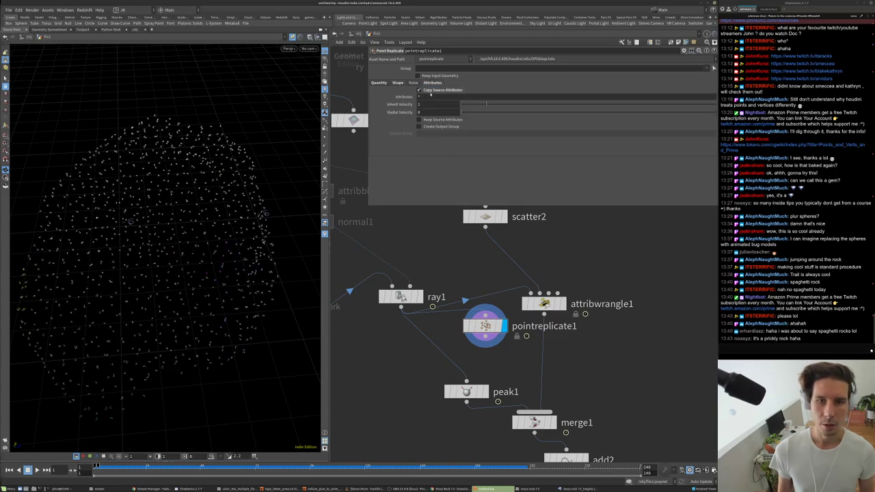
pyautogui.middleClick(482, 326)
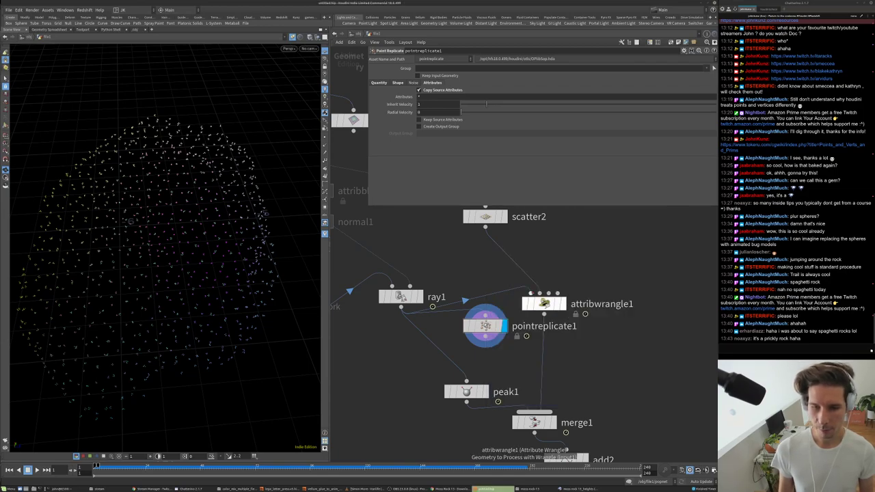
# - Display add2 and insert pointreplicate1 into the wire after ray1
pyautogui.moveTo(583, 448); pyautogui.dragTo(571, 388, button='middle')
pyautogui.click(573, 401)
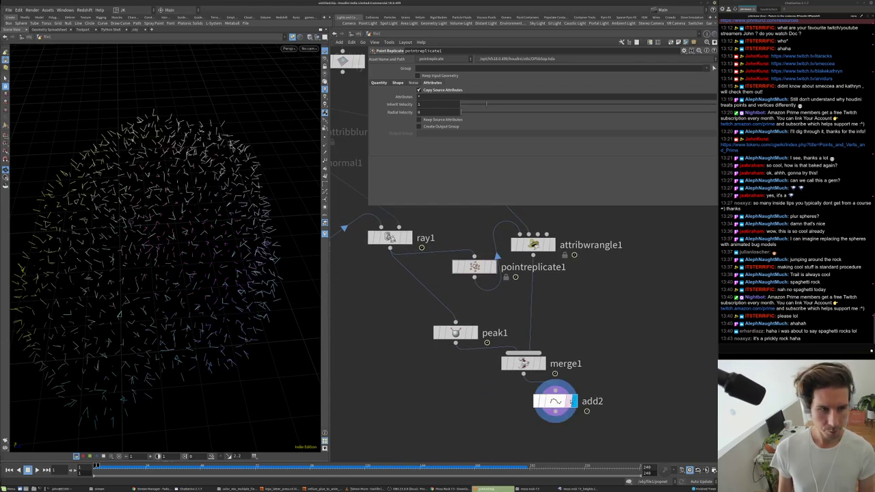
pyautogui.scroll(-2, 467, 297)
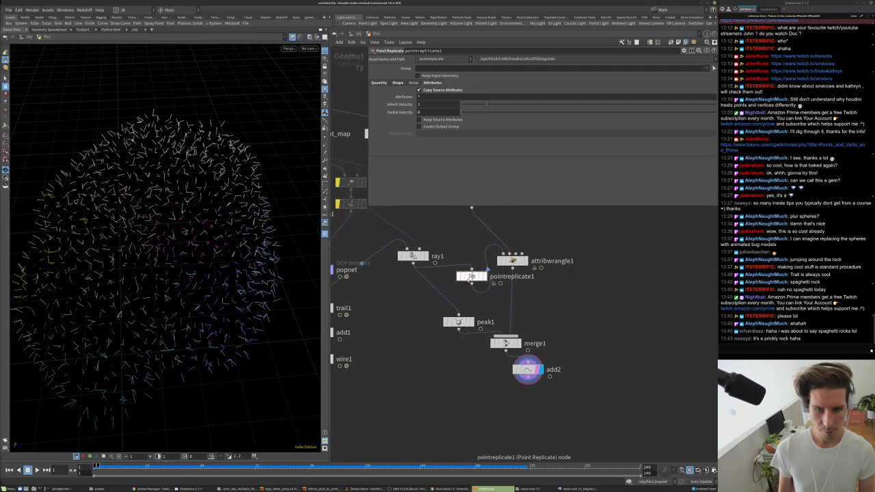
pyautogui.moveTo(458, 278); pyautogui.dragTo(381, 256)
pyautogui.moveTo(232, 219); pyautogui.dragTo(252, 241)
# - Play the animation and orbit to view the coloured strands around the rock
pyautogui.press('Up')
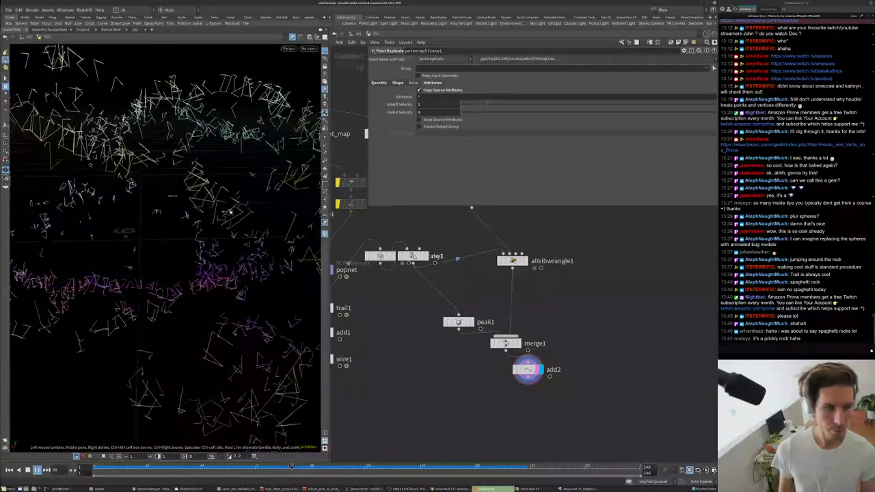
pyautogui.moveTo(230, 207); pyautogui.dragTo(163, 128)
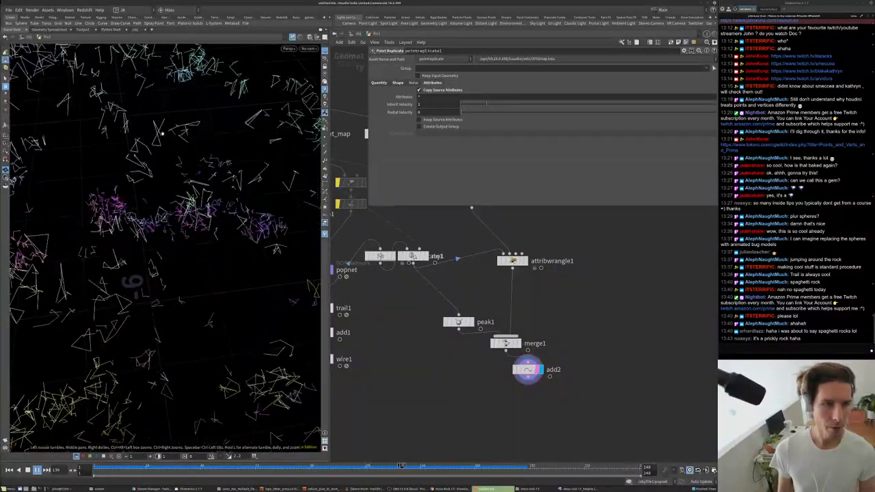
pyautogui.moveTo(163, 127); pyautogui.dragTo(94, 190)
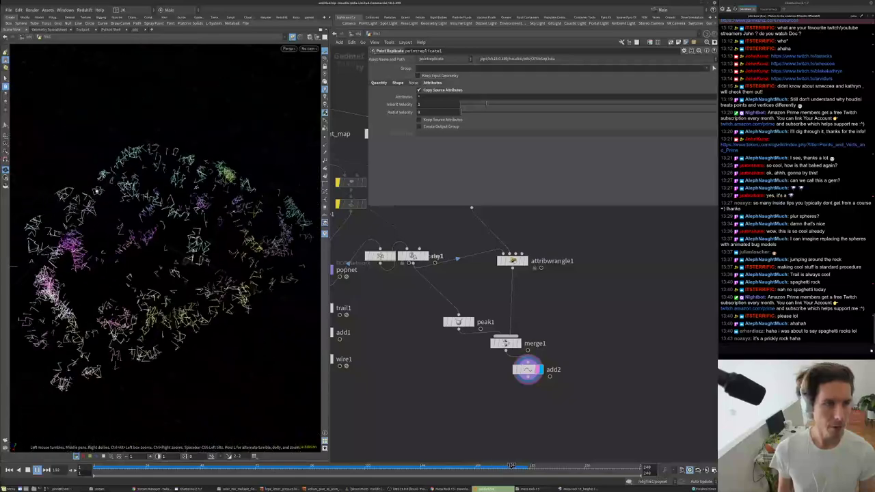
pyautogui.scroll(5, 94, 190)
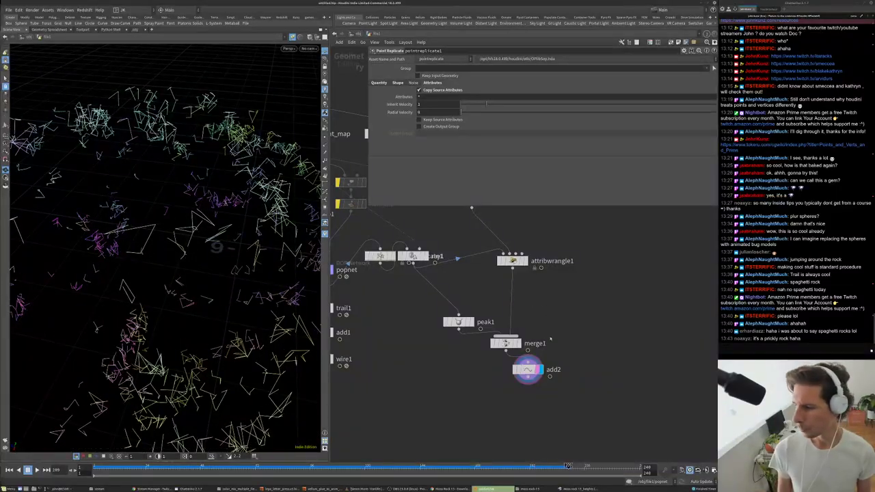
pyautogui.hotkey('alt', 'Tab')
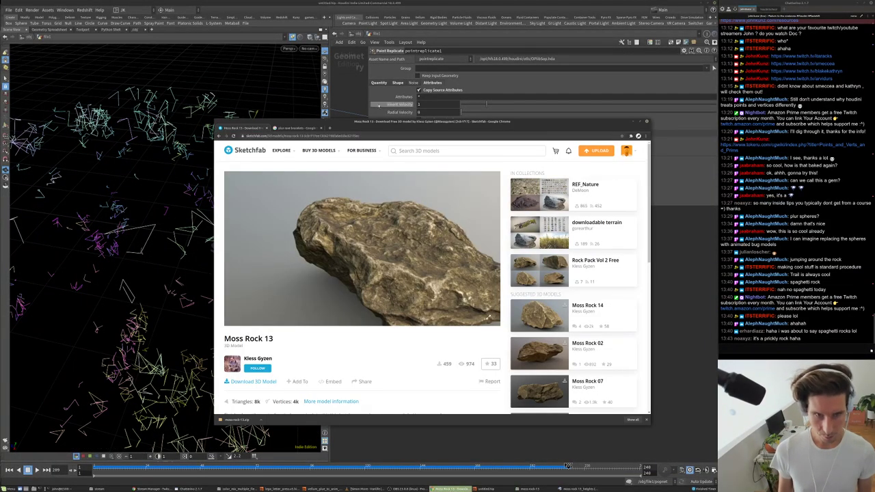
pyautogui.hotkey('alt', 'Tab')
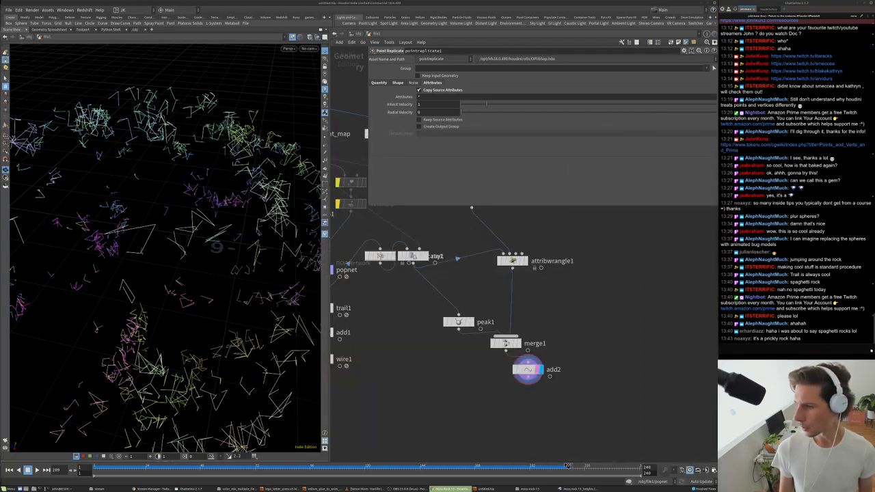
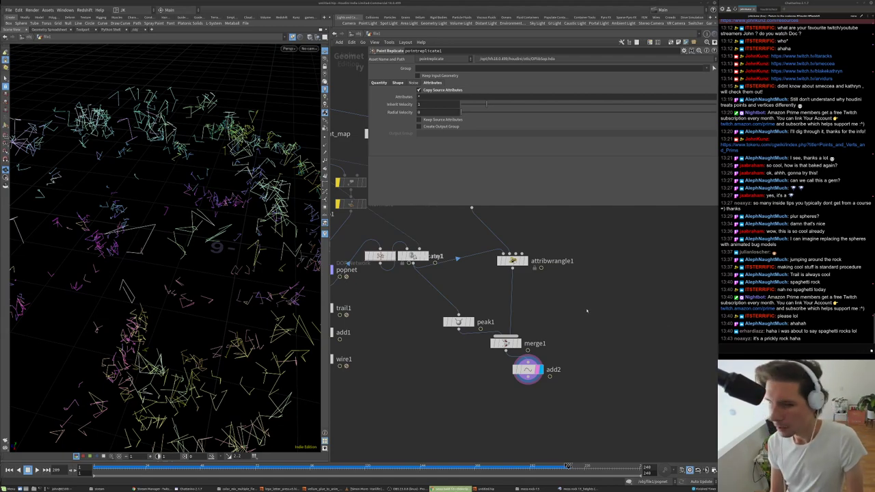
# - Tuck add2 under merge1 and move ray1 out from under pointreplicate1
pyautogui.moveTo(156, 196); pyautogui.dragTo(275, 151)
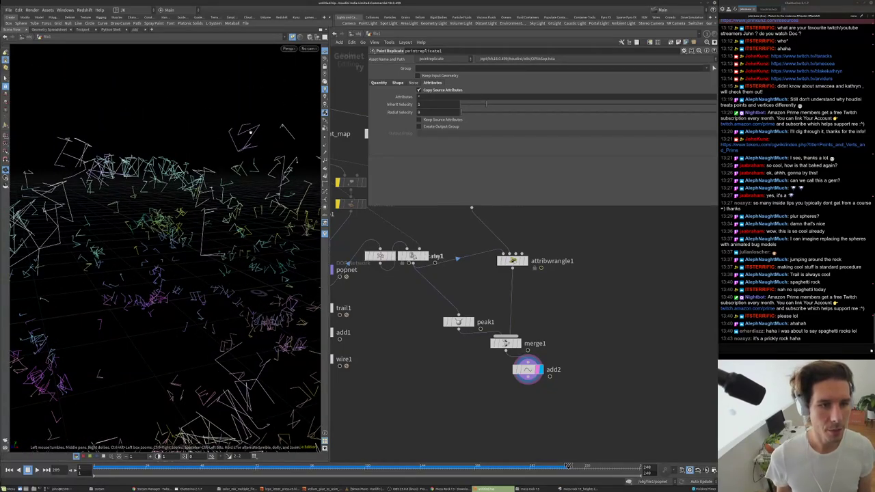
pyautogui.moveTo(213, 149); pyautogui.dragTo(231, 163)
pyautogui.scroll(2, 553, 367)
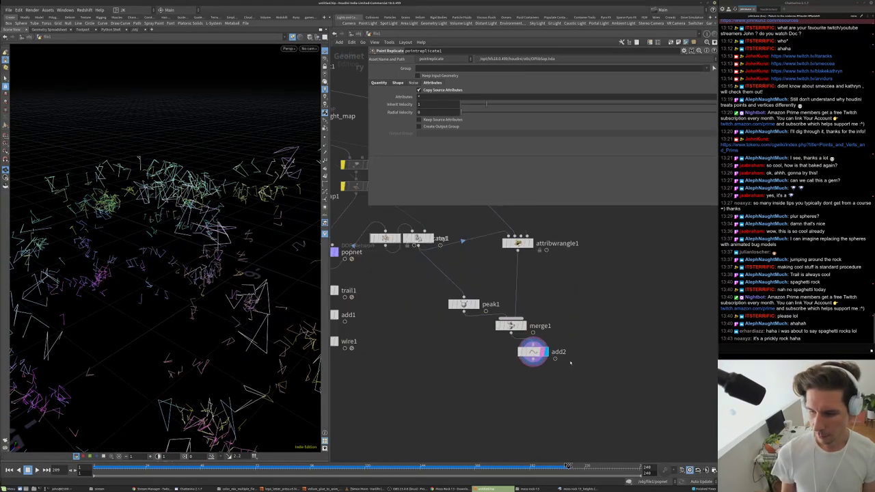
pyautogui.click(527, 368)
pyautogui.moveTo(409, 264); pyautogui.dragTo(473, 353, button='middle')
pyautogui.moveTo(451, 303); pyautogui.dragTo(503, 314)
pyautogui.moveTo(405, 305); pyautogui.dragTo(465, 304)
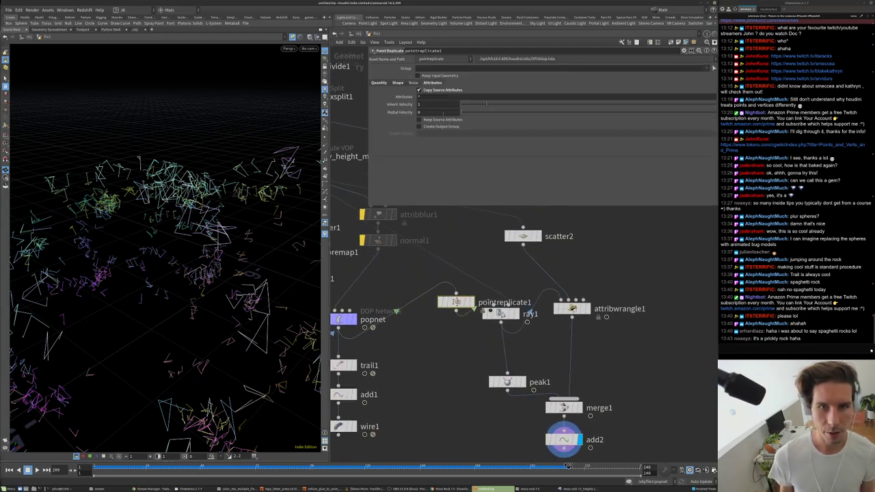
# - Set pointreplicate1's Shape uniform scale to 5.004 and view the whole cloud
pyautogui.click(378, 83)
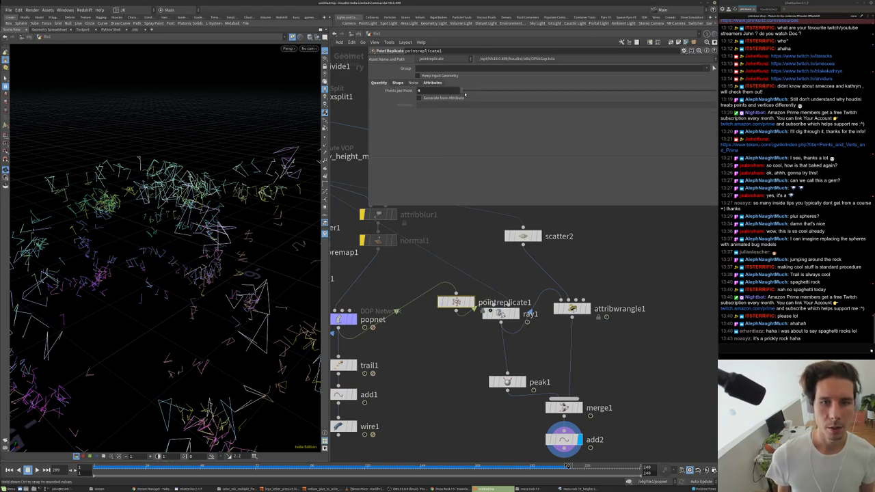
pyautogui.click(398, 83)
pyautogui.moveTo(485, 119); pyautogui.dragTo(588, 120)
pyautogui.moveTo(210, 197); pyautogui.dragTo(234, 256)
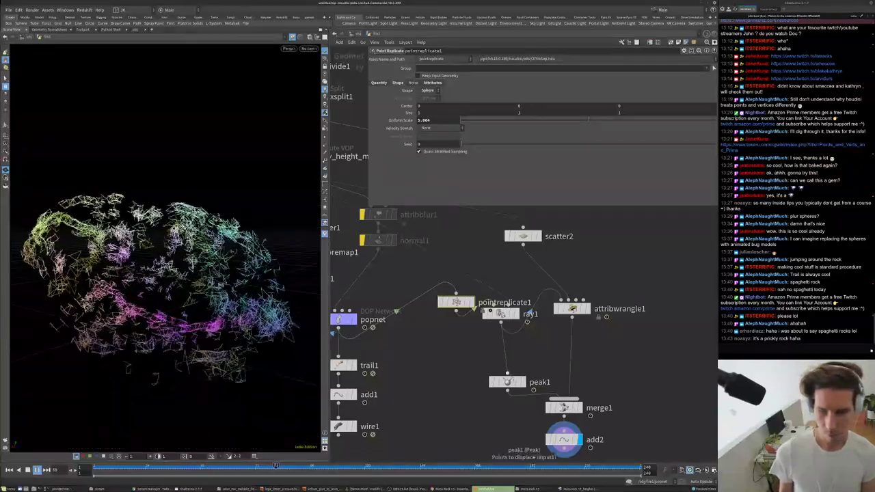
# - Rewind to frame 1 and raise scatter2's Force Total Count to 22750
pyautogui.click(506, 382)
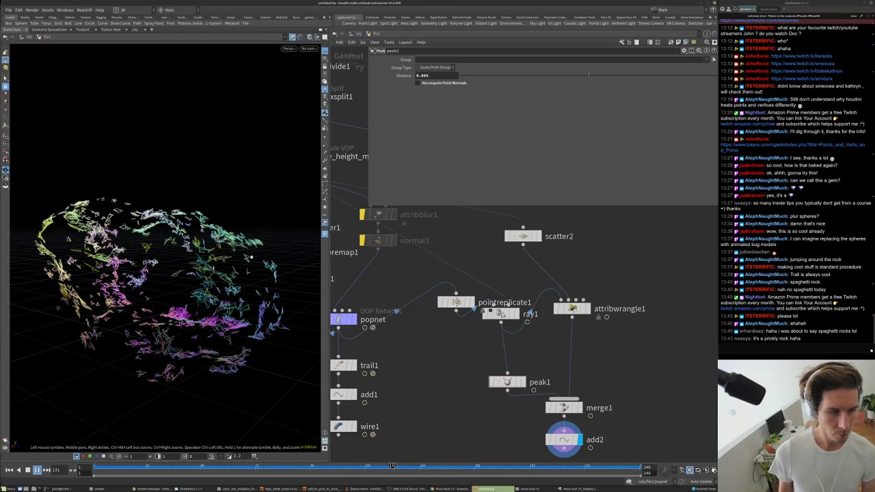
pyautogui.hotkey('ctrl', 'Up')
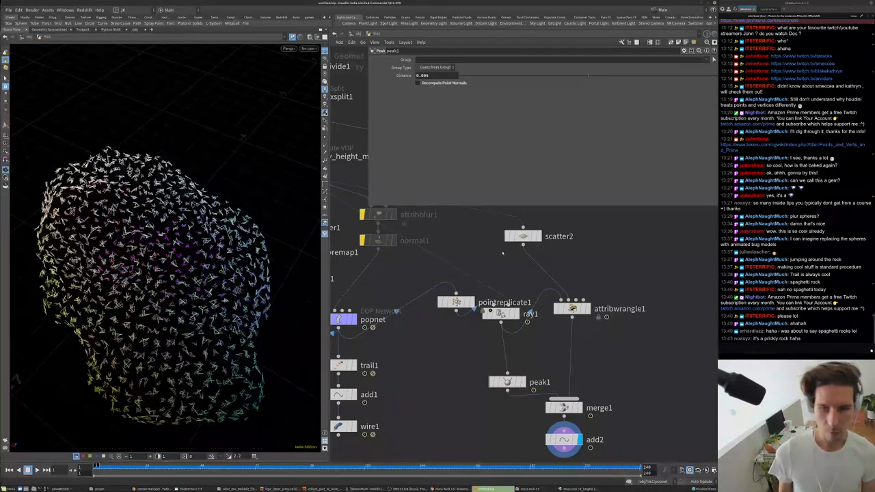
pyautogui.click(523, 236)
pyautogui.press('Up')
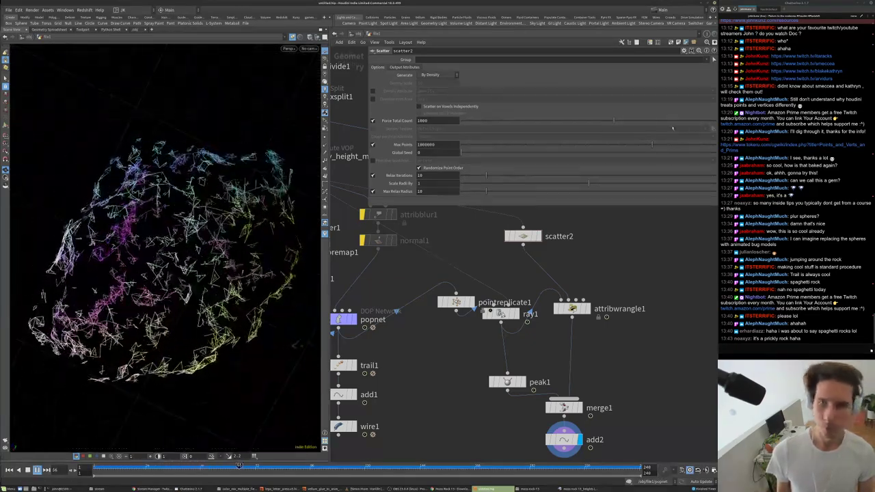
pyautogui.moveTo(613, 121); pyautogui.dragTo(580, 121)
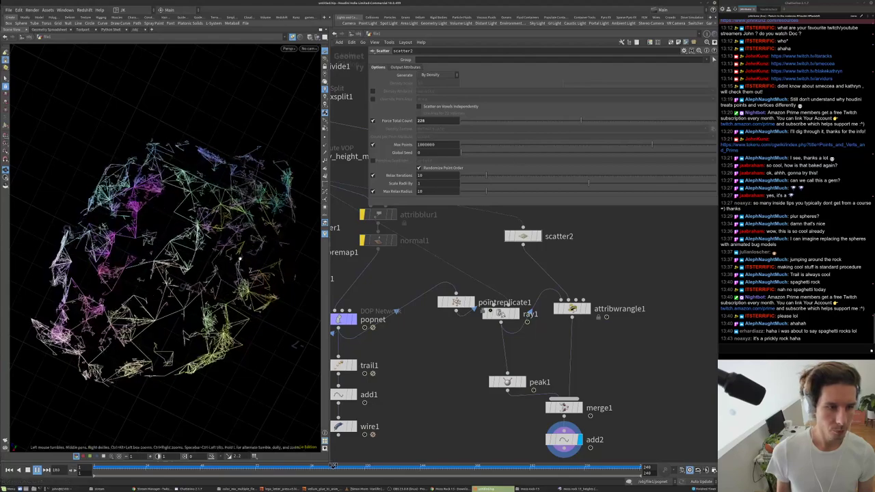
pyautogui.moveTo(658, 121); pyautogui.dragTo(683, 122)
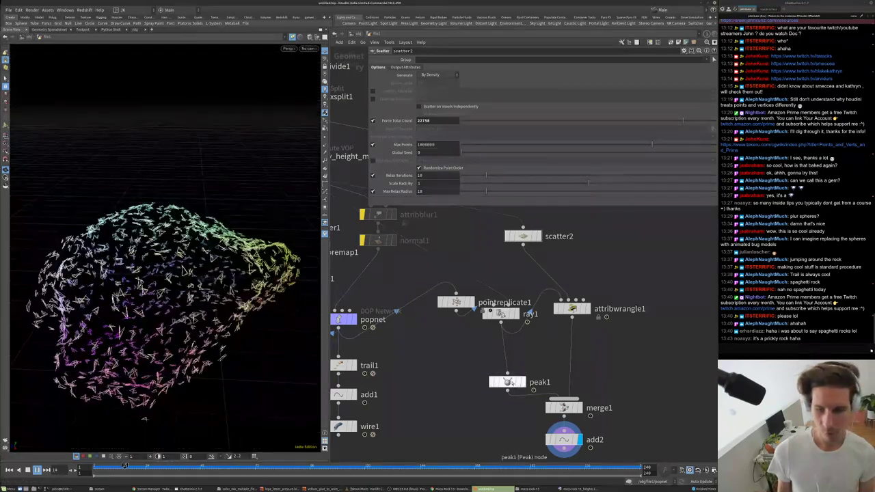
# - Set peak1's Distance to 0.1 and preview the playback
pyautogui.click(506, 382)
pyautogui.press('Up')
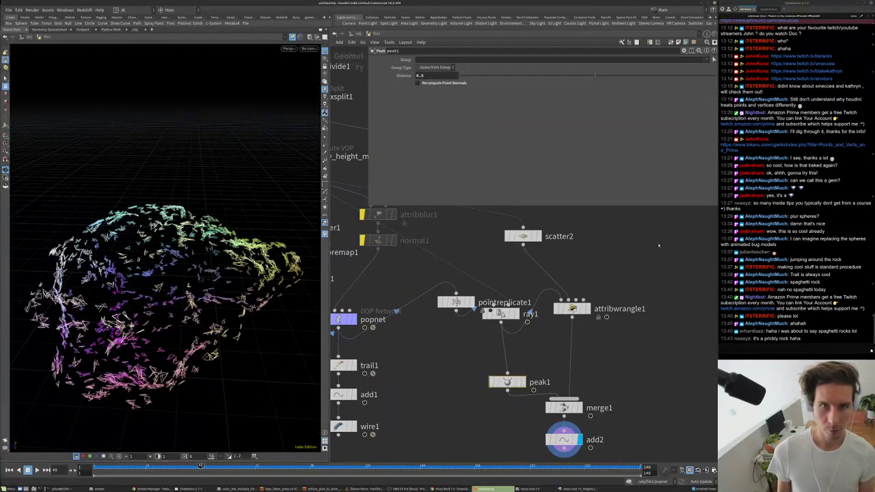
pyautogui.press('Up')
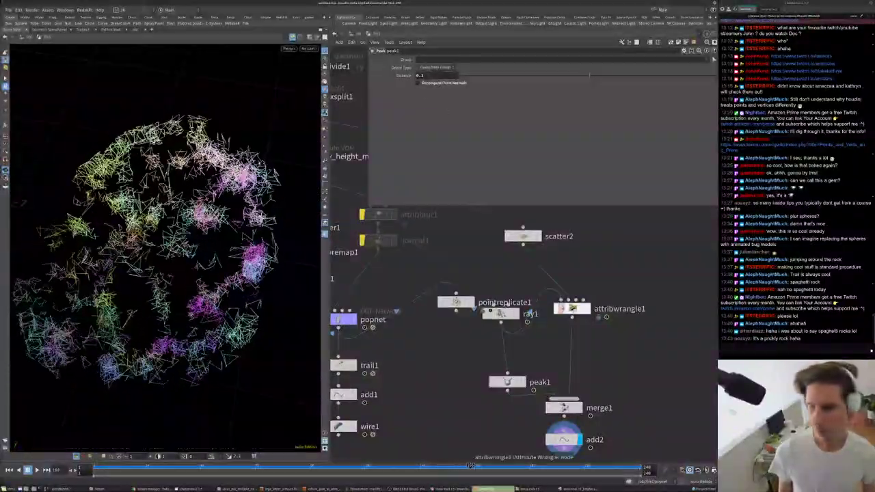
pyautogui.scroll(-4, 491, 333)
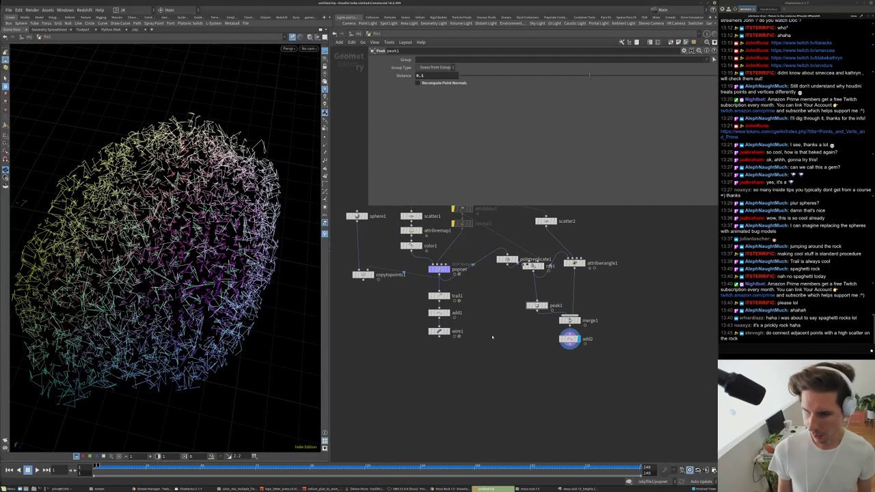
pyautogui.scroll(2, 498, 341)
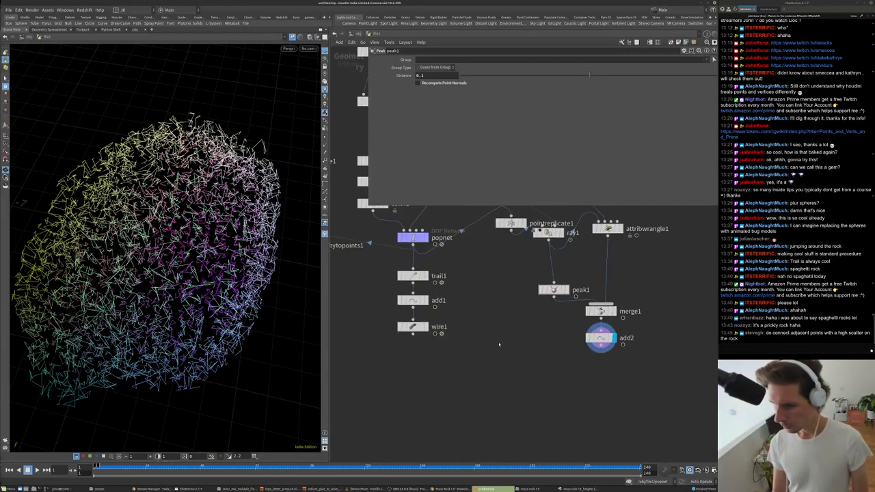
pyautogui.scroll(3, 585, 337)
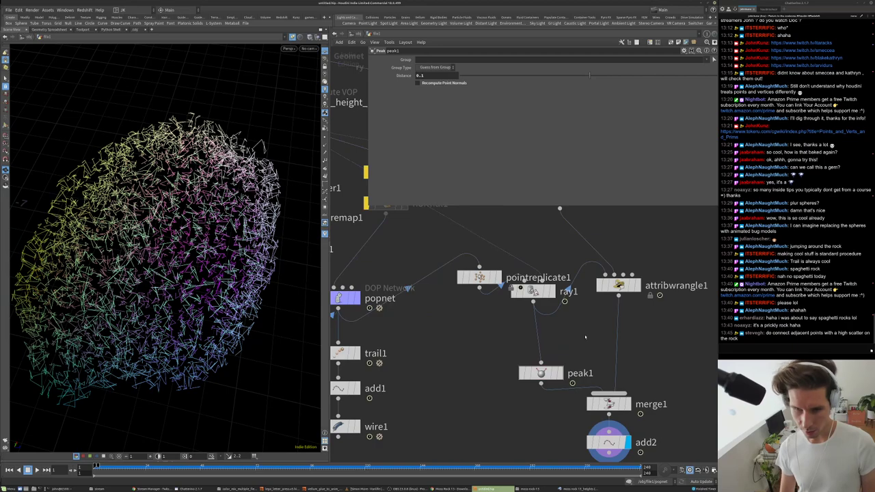
pyautogui.moveTo(602, 301); pyautogui.dragTo(580, 379, button='middle')
# - Display scatter2's rock point cloud and check its node info
pyautogui.click(556, 278)
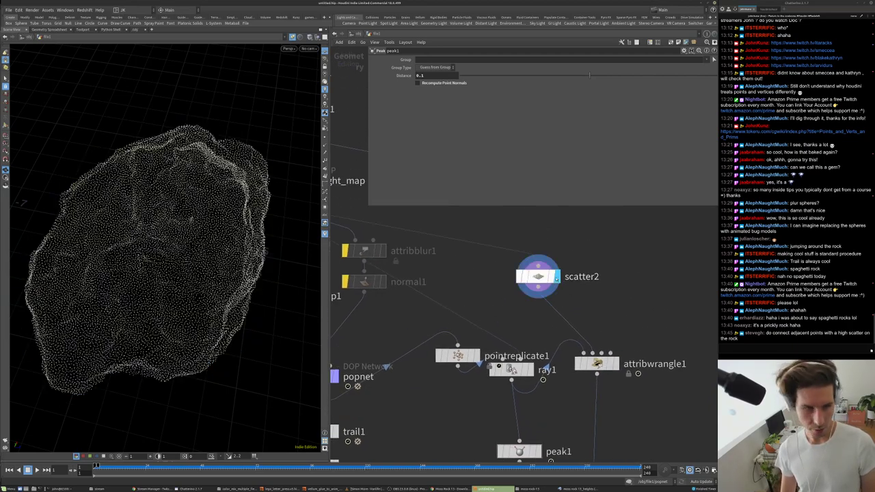
pyautogui.click(540, 276)
pyautogui.middleClick(547, 277)
pyautogui.moveTo(598, 303); pyautogui.dragTo(599, 280, button='middle')
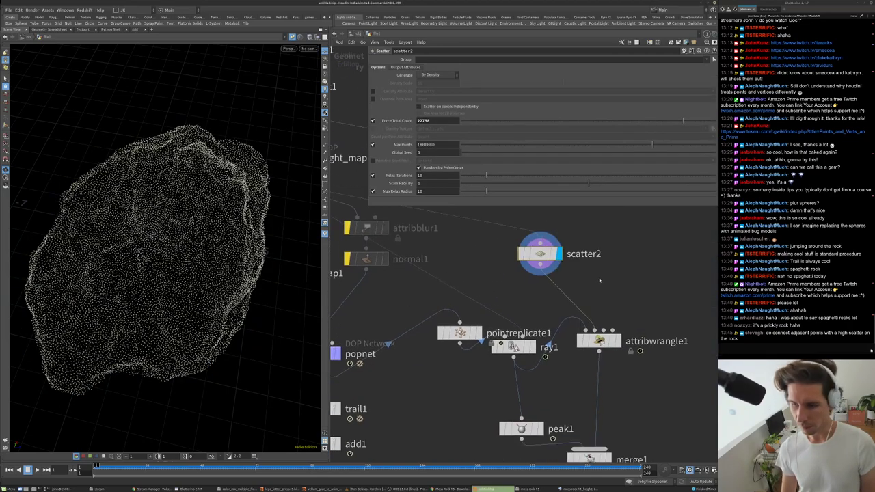
# - Add a Connect Adjacent Pieces node below scatter2 using Adjacent Points connection type
pyautogui.press('Tab')
pyautogui.write('connect')
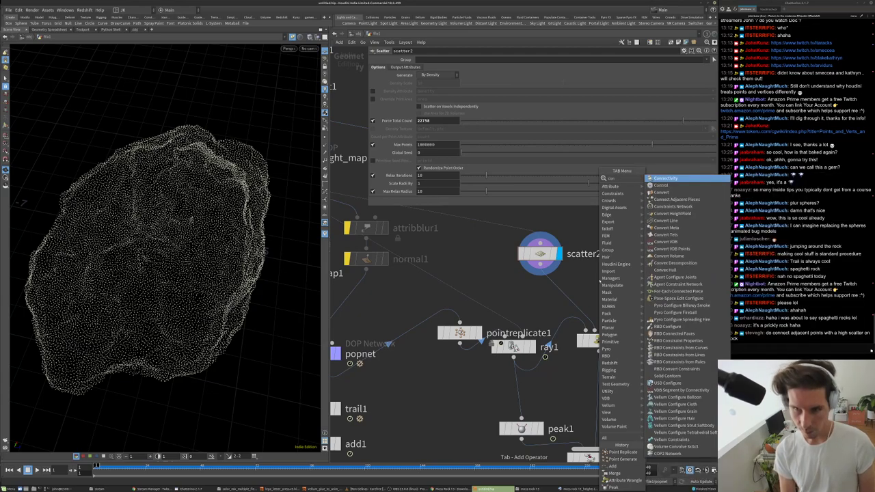
pyautogui.press('Return')
pyautogui.click(599, 281)
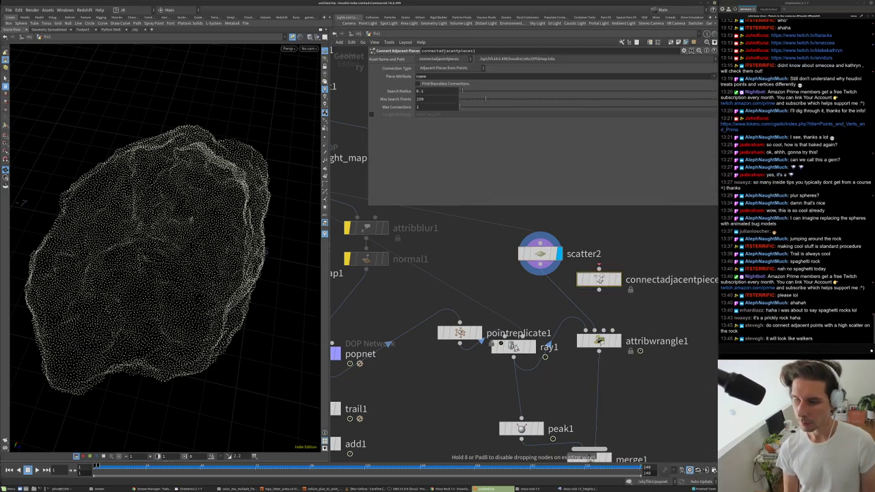
pyautogui.moveTo(599, 280); pyautogui.dragTo(596, 407)
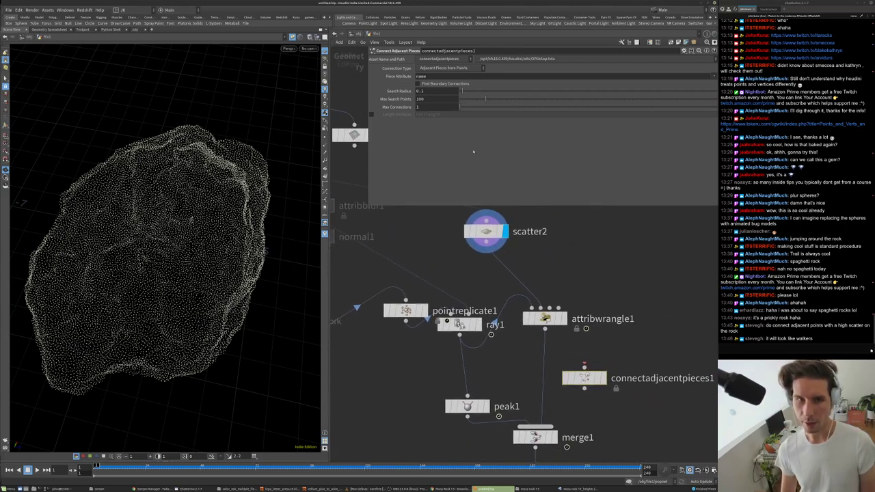
pyautogui.click(435, 69)
pyautogui.click(436, 90)
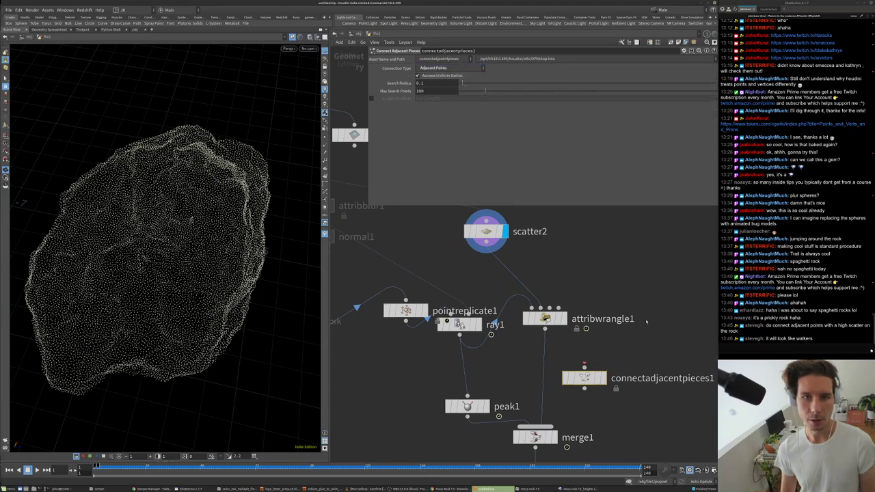
# - Add merge2 and wire the particle popnet and scatter2 into it
pyautogui.press('Tab')
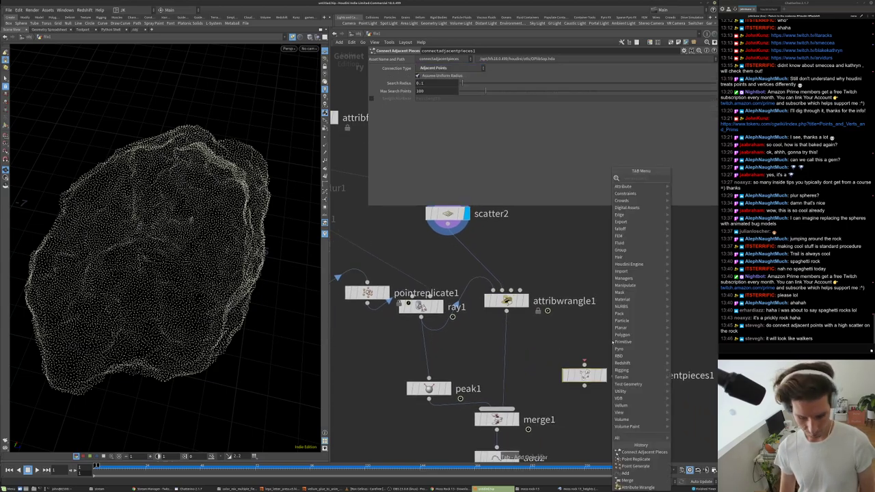
pyautogui.write('polyw')
pyautogui.press('Return')
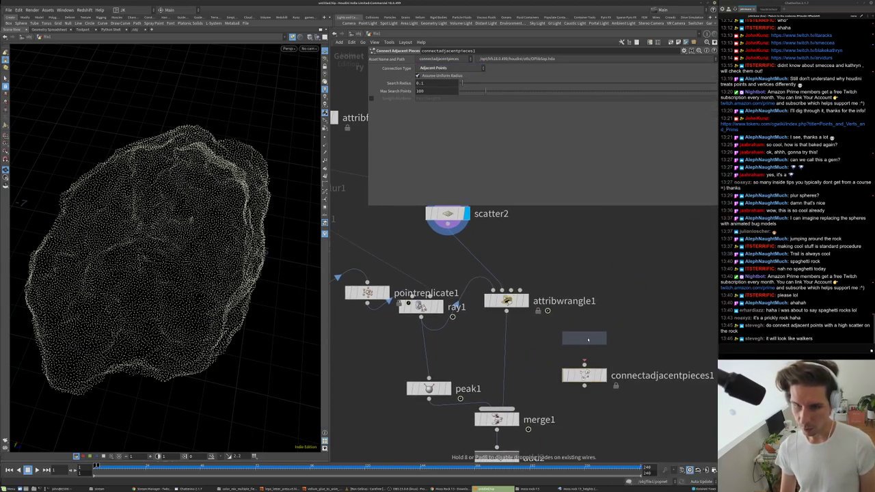
pyautogui.click(585, 339)
pyautogui.click(585, 331)
pyautogui.scroll(-3, 421, 355)
pyautogui.click(367, 340)
pyautogui.click(521, 271)
pyautogui.click(616, 347)
# - Widen connectadjacentpieces1's Search Radius to 2.17 and preview the animation
pyautogui.click(616, 375)
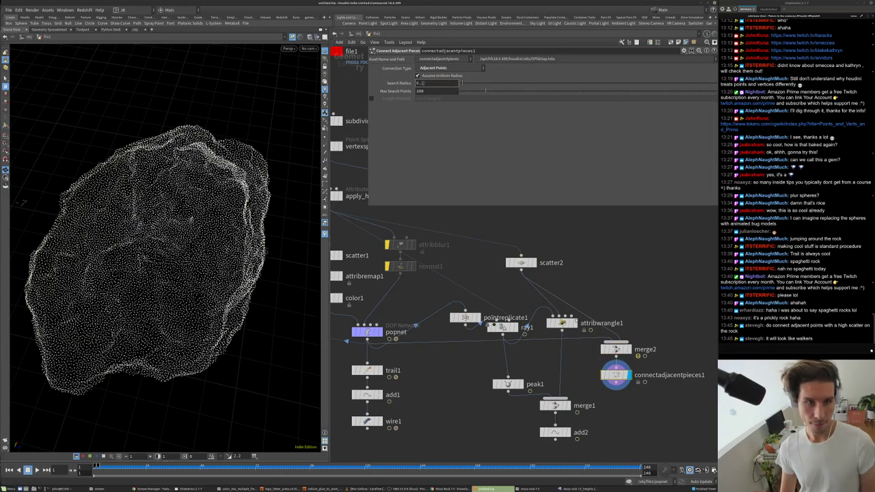
pyautogui.moveTo(463, 83); pyautogui.dragTo(517, 88)
pyautogui.press('Up')
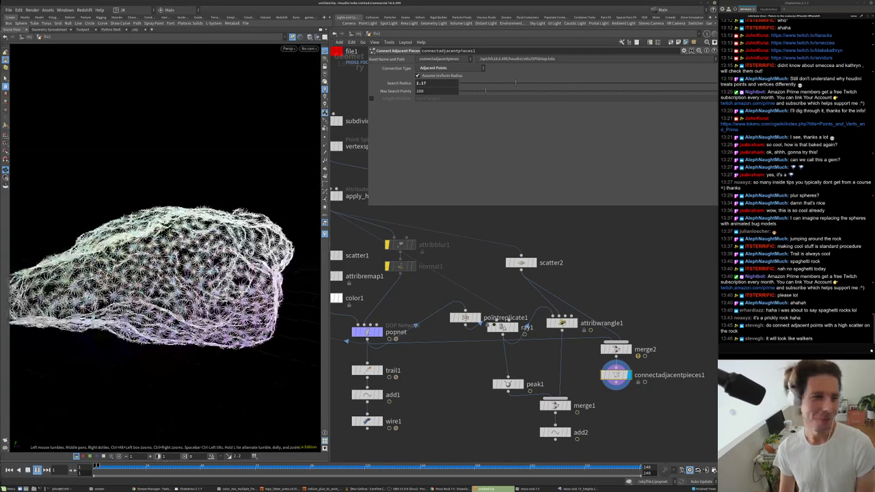
pyautogui.press('Up')
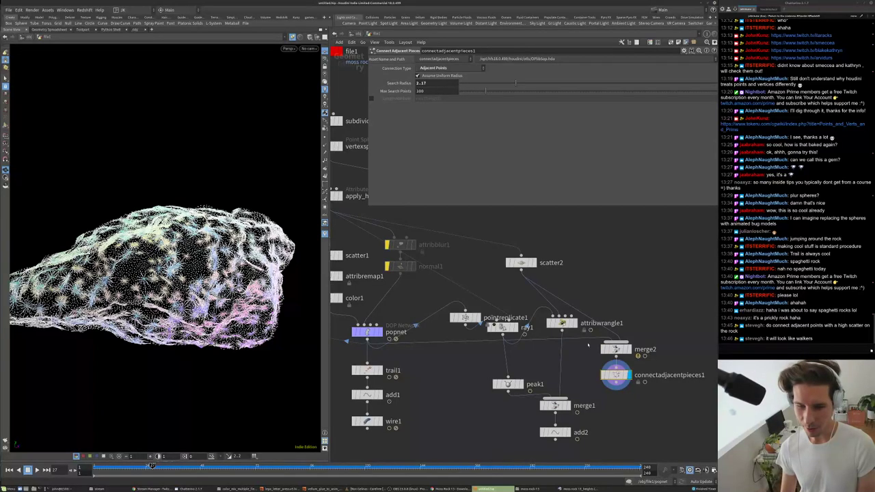
# - Bypass pointreplicate1 and reroute the popnet wire into merge2
pyautogui.click(452, 318)
pyautogui.rightClick(595, 339)
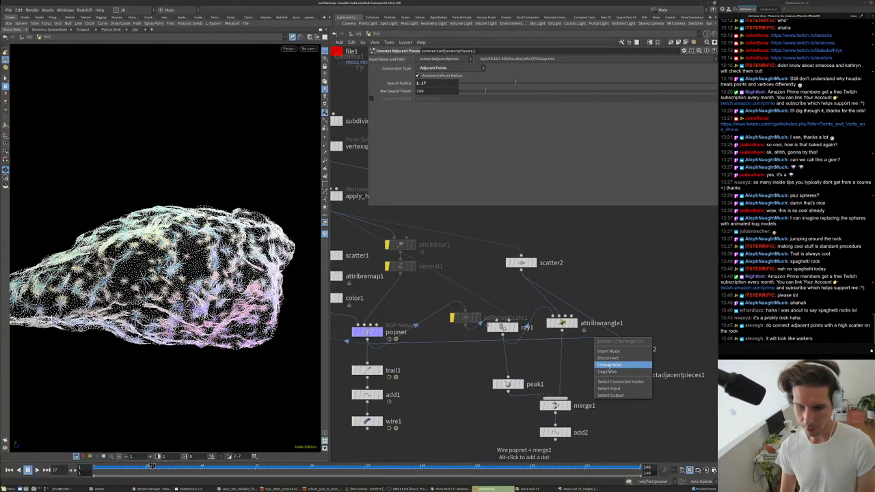
pyautogui.click(608, 365)
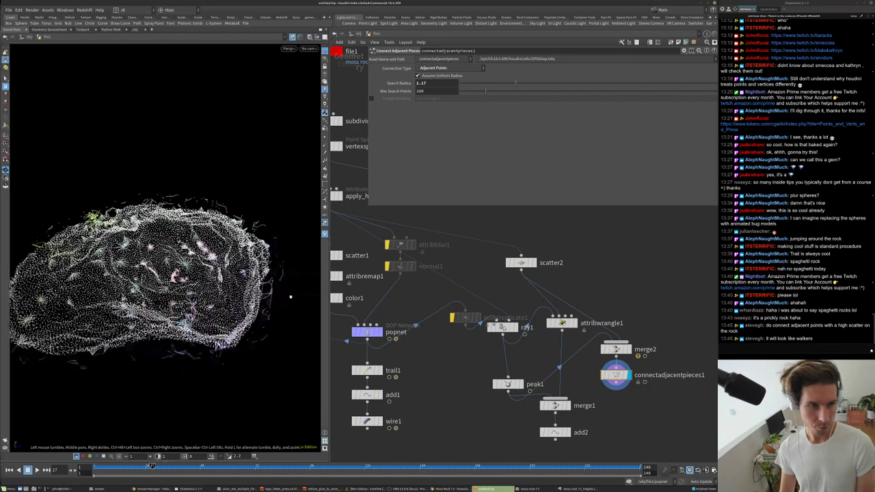
pyautogui.click(504, 384)
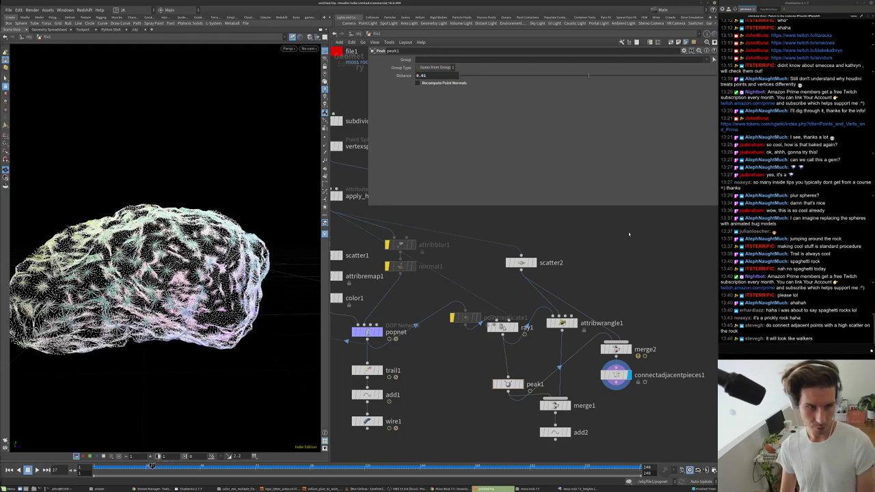
pyautogui.moveTo(664, 353); pyautogui.dragTo(637, 294, button='middle')
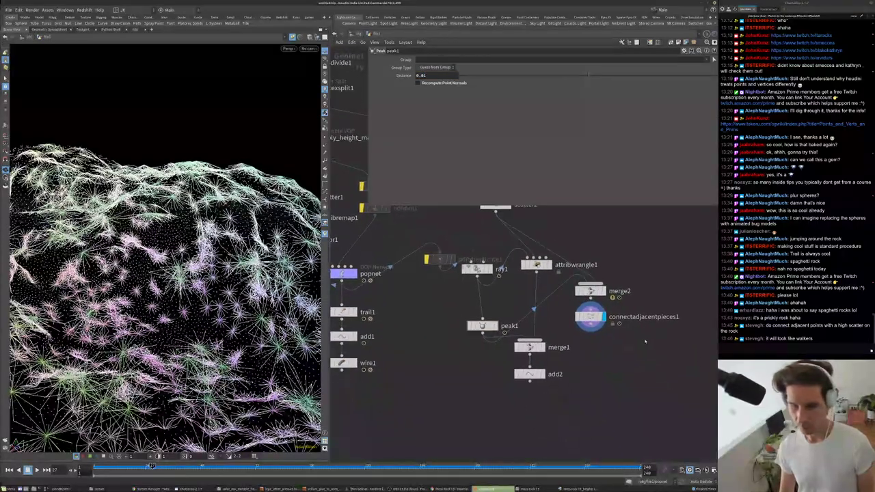
# - Place Add node add3 with its Polygons tab shown, then select scatter2
pyautogui.press('Tab')
pyautogui.write('ad')
pyautogui.press('Return')
pyautogui.click(591, 347)
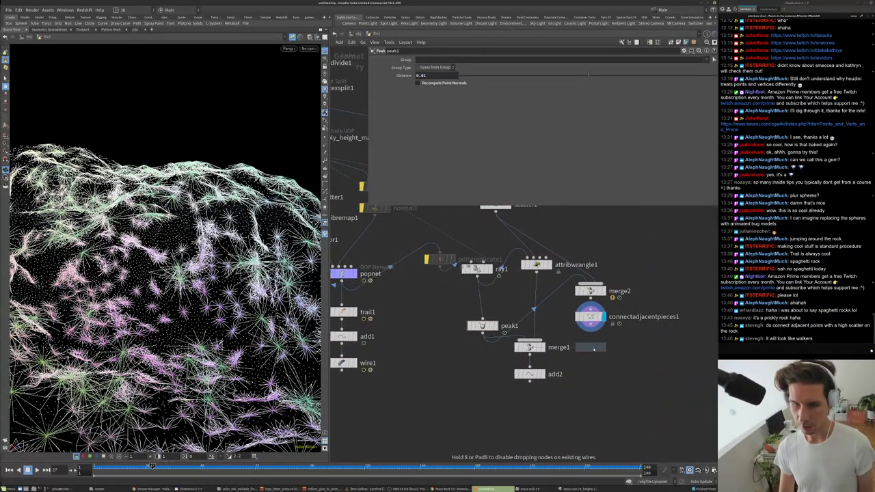
pyautogui.click(396, 59)
pyautogui.moveTo(164, 273); pyautogui.dragTo(219, 278)
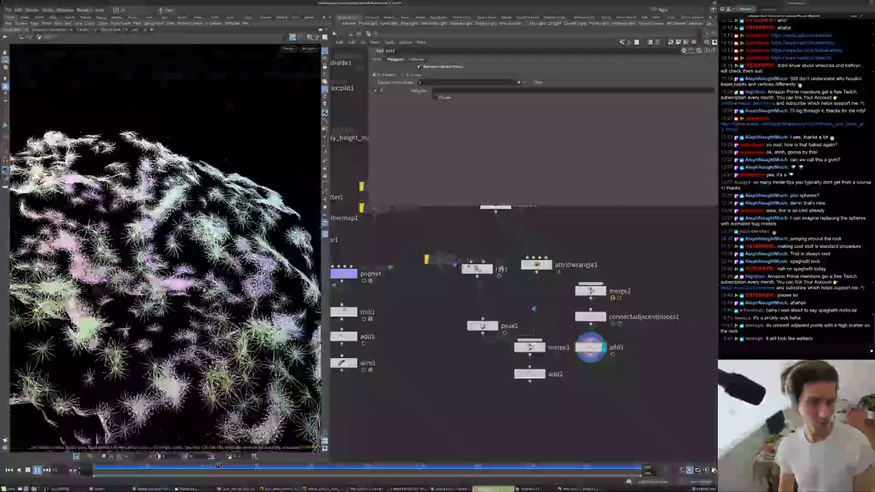
pyautogui.moveTo(496, 206); pyautogui.dragTo(487, 244, button='middle')
pyautogui.click(487, 243)
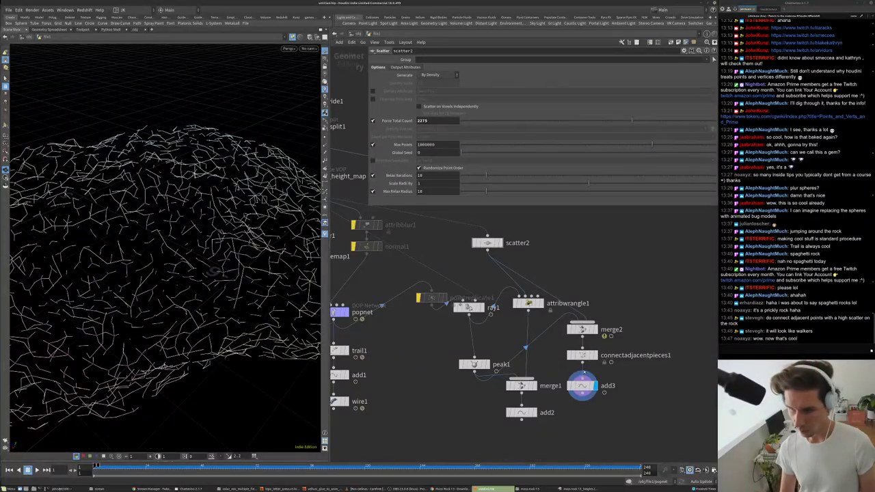
# - Set scatter2's Force Total Count to 22750
pyautogui.click(582, 355)
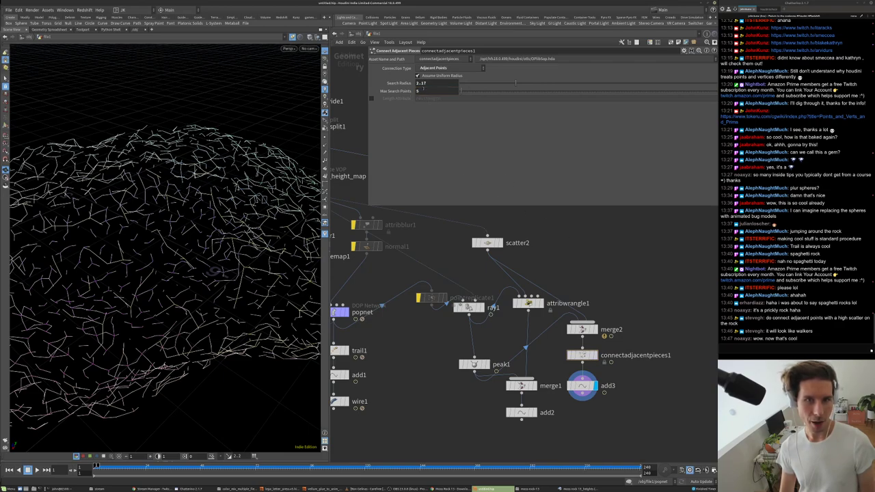
pyautogui.click(487, 243)
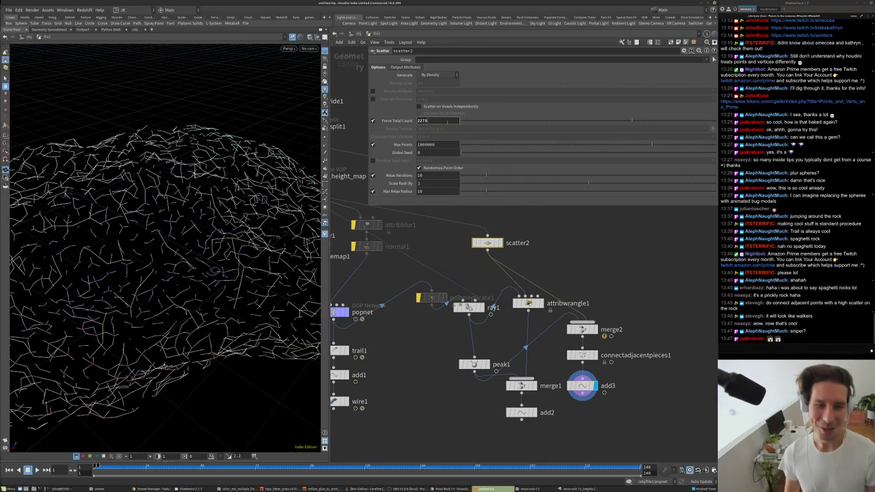
pyautogui.write('0')
pyautogui.press('Return')
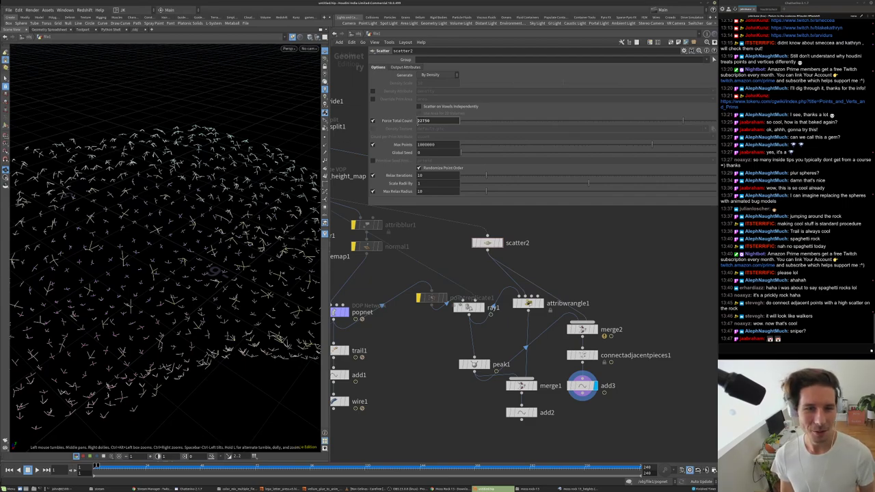
pyautogui.moveTo(177, 246); pyautogui.dragTo(186, 208)
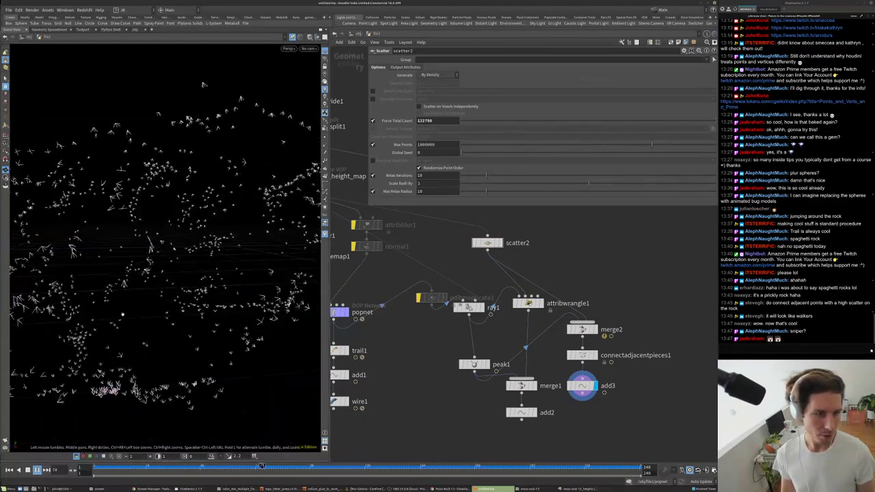
# - Set connectadjacentpieces1's Max Search Points to 7
pyautogui.click(582, 354)
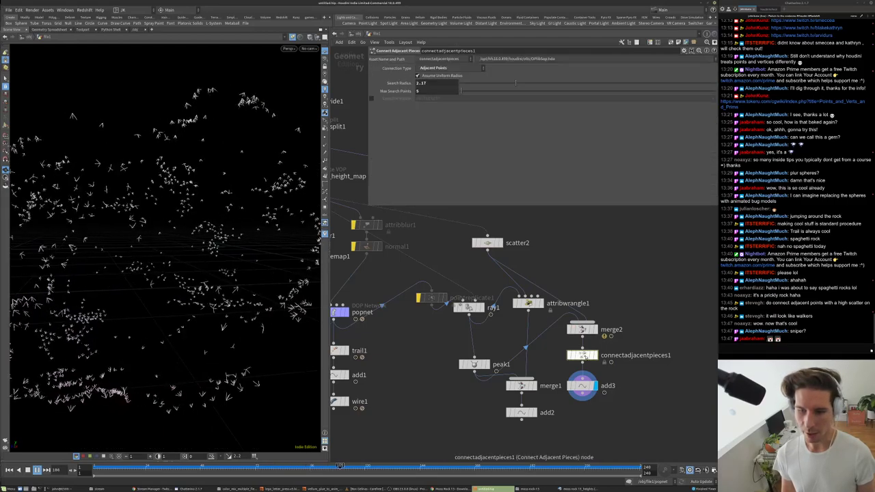
pyautogui.click(430, 91)
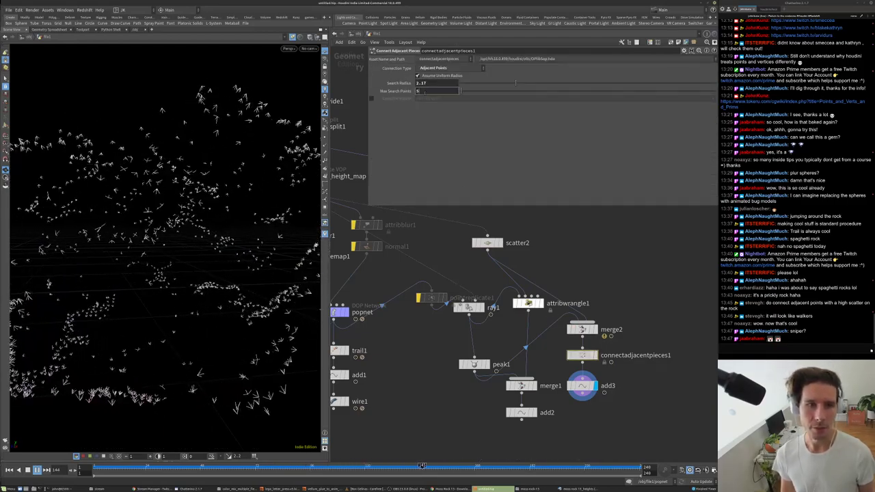
pyautogui.write('7')
pyautogui.press('Return')
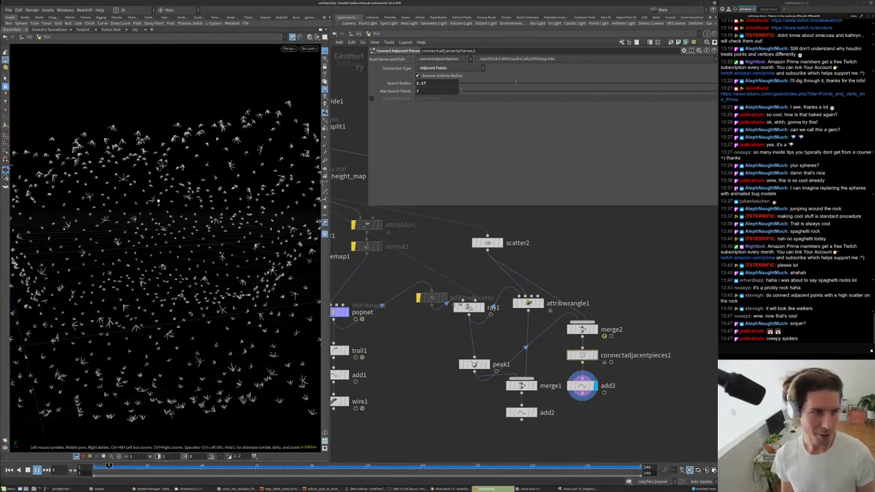
pyautogui.scroll(5, 206, 155)
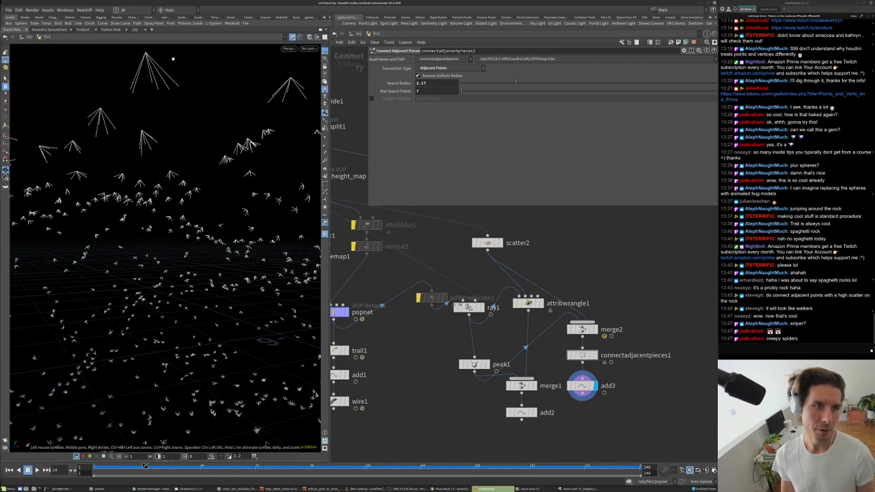
# - Template scatter2 to show its dense points and inspect the rock
pyautogui.keyDown('alt'); pyautogui.moveTo(152, 86); pyautogui.dragTo(162, 193); pyautogui.keyUp('alt')
pyautogui.scroll(2, 493, 231)
pyautogui.click(501, 249)
pyautogui.keyDown('alt'); pyautogui.moveTo(178, 150); pyautogui.dragTo(202, 383); pyautogui.keyUp('alt')
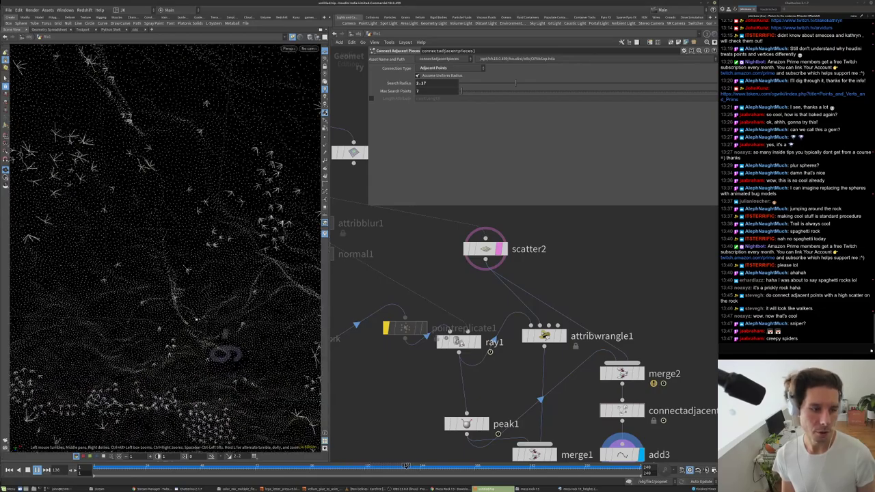
pyautogui.moveTo(214, 313); pyautogui.dragTo(244, 220)
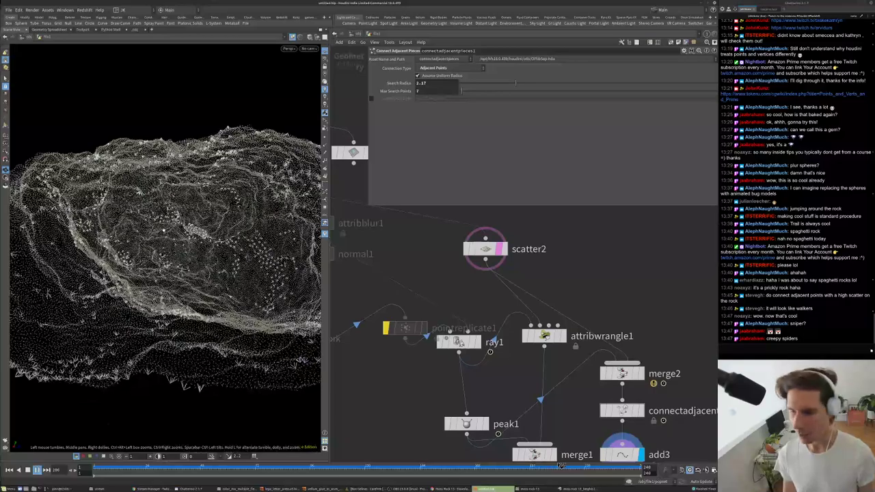
pyautogui.moveTo(166, 230); pyautogui.dragTo(173, 301)
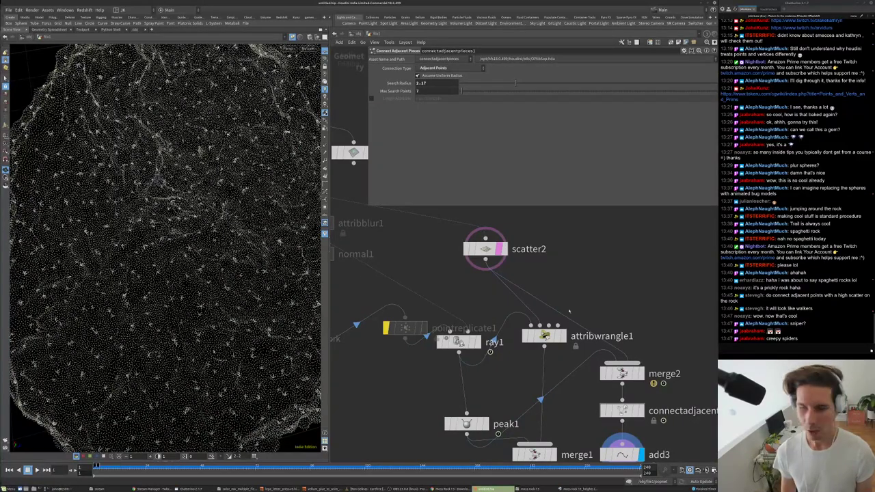
# - Frame the network, select trail1 (trail length 1), and orbit the rock
pyautogui.press('h')
pyautogui.scroll(3, 488, 361)
pyautogui.moveTo(488, 361); pyautogui.dragTo(562, 363, button='middle')
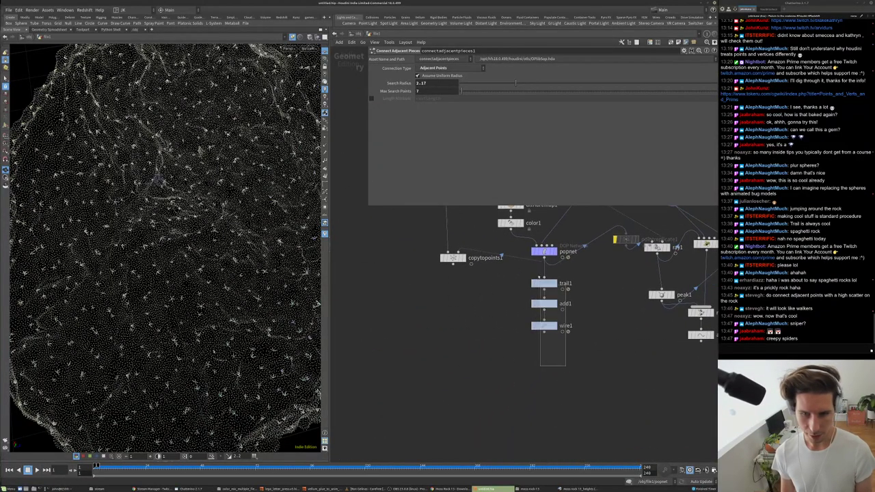
pyautogui.moveTo(524, 314); pyautogui.dragTo(459, 326)
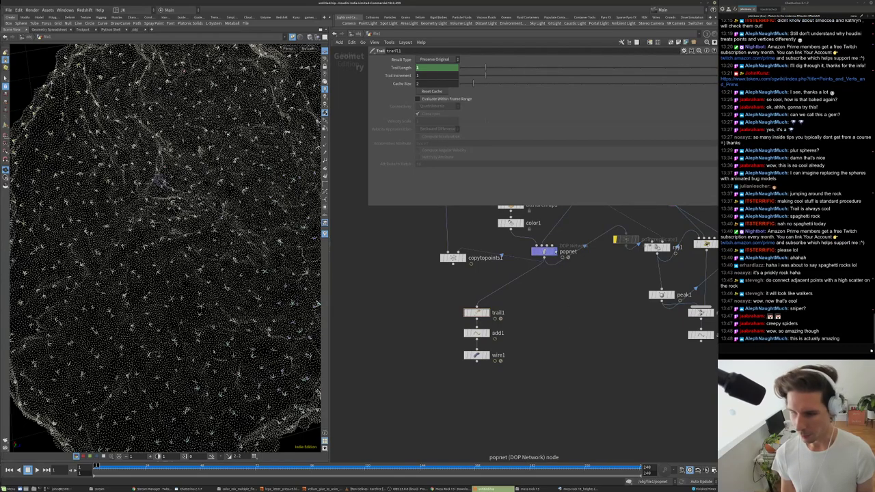
pyautogui.moveTo(164, 178); pyautogui.dragTo(119, 405)
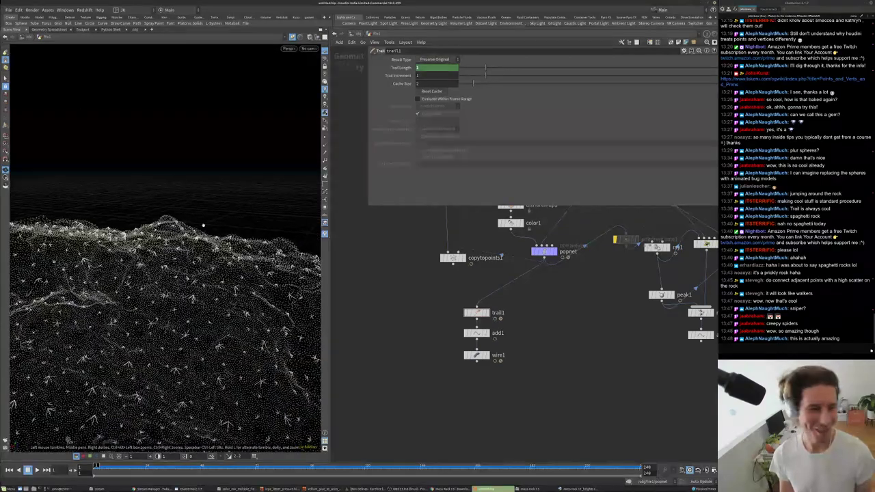
pyautogui.moveTo(123, 410); pyautogui.dragTo(143, 241)
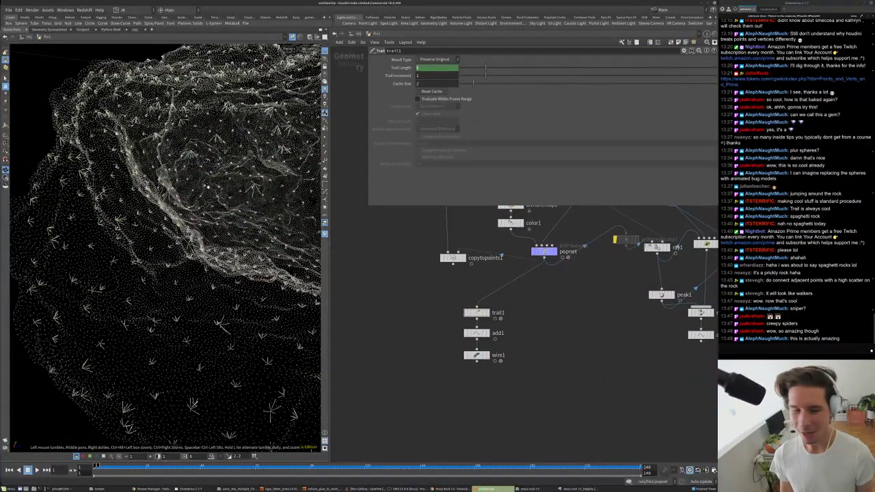
# - Tilt the view of the rock and rewind the hair simulation to frame 1
pyautogui.moveTo(208, 184); pyautogui.dragTo(215, 236)
pyautogui.moveTo(233, 166); pyautogui.dragTo(216, 246)
pyautogui.scroll(3, 109, 272)
pyautogui.scroll(-3, 109, 272)
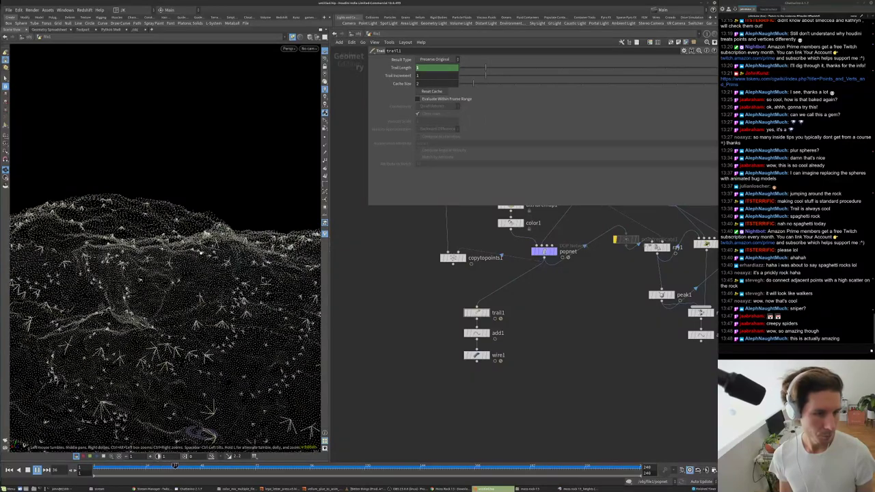
pyautogui.hotkey('ctrl', 'Up')
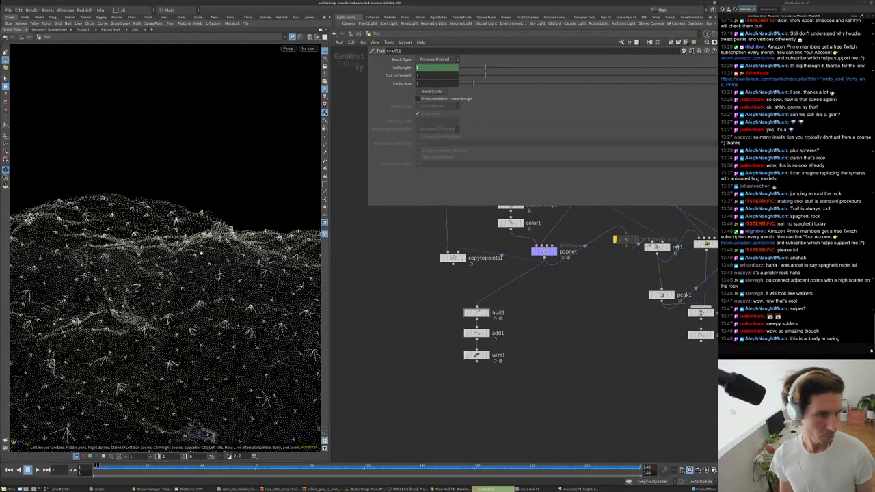
pyautogui.moveTo(584, 285); pyautogui.dragTo(536, 289, button='middle')
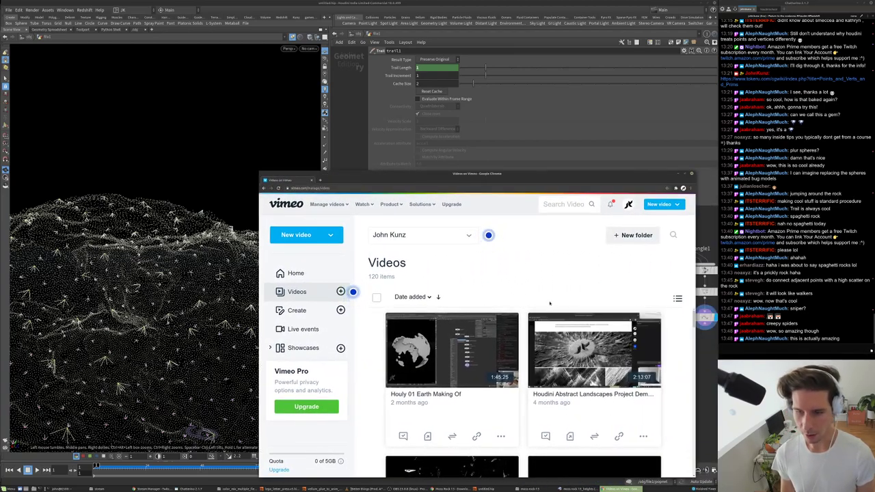
# - Load older videos in the Vimeo library and open the Walking Table video
pyautogui.moveTo(694, 318); pyautogui.dragTo(681, 411)
pyautogui.scroll(-10, 577, 403)
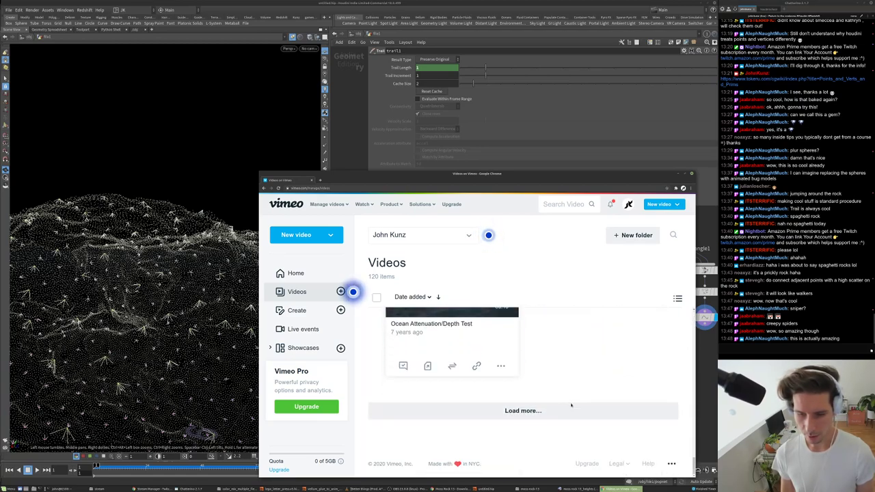
pyautogui.click(520, 413)
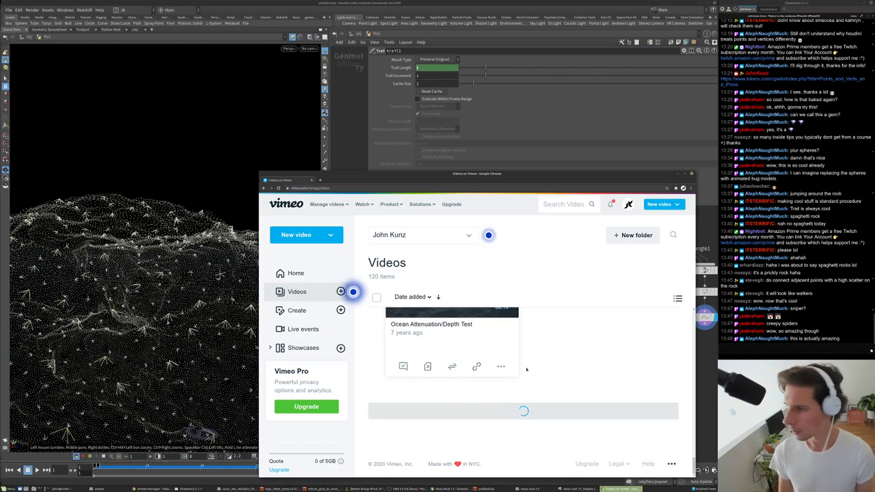
pyautogui.scroll(-2, 526, 369)
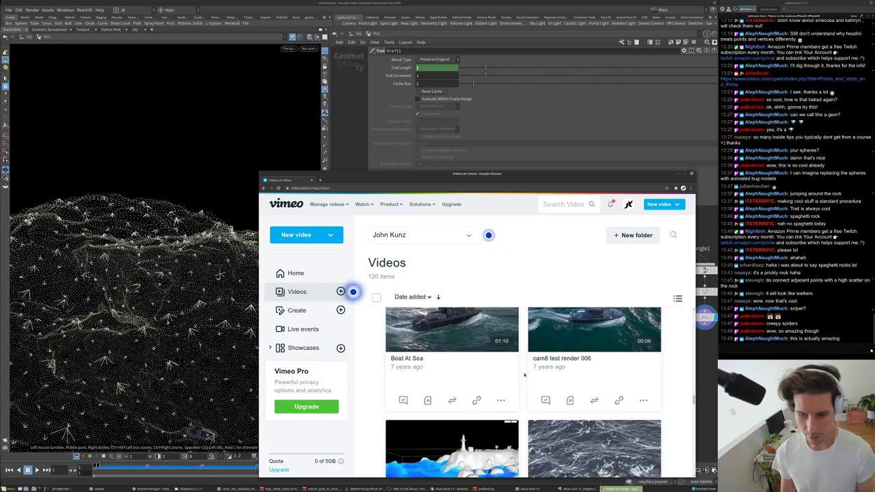
pyautogui.scroll(-5, 525, 374)
pyautogui.scroll(-5, 679, 371)
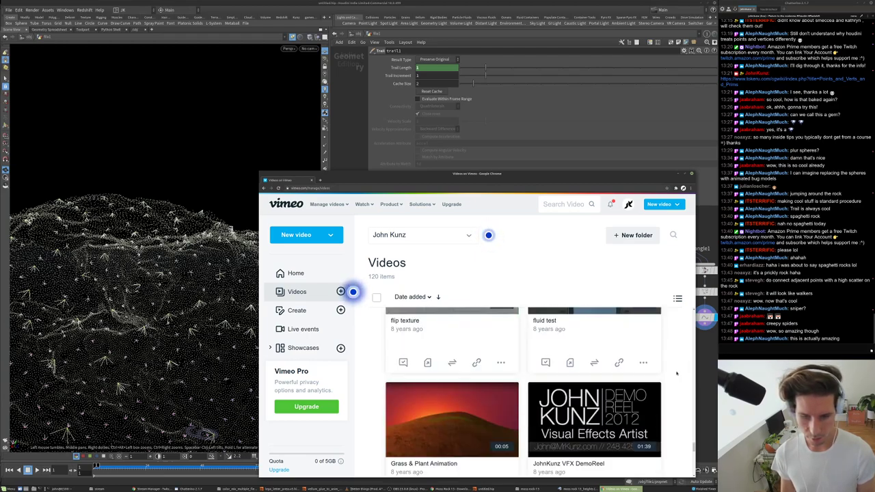
pyautogui.scroll(-2, 677, 372)
pyautogui.scroll(-4, 677, 372)
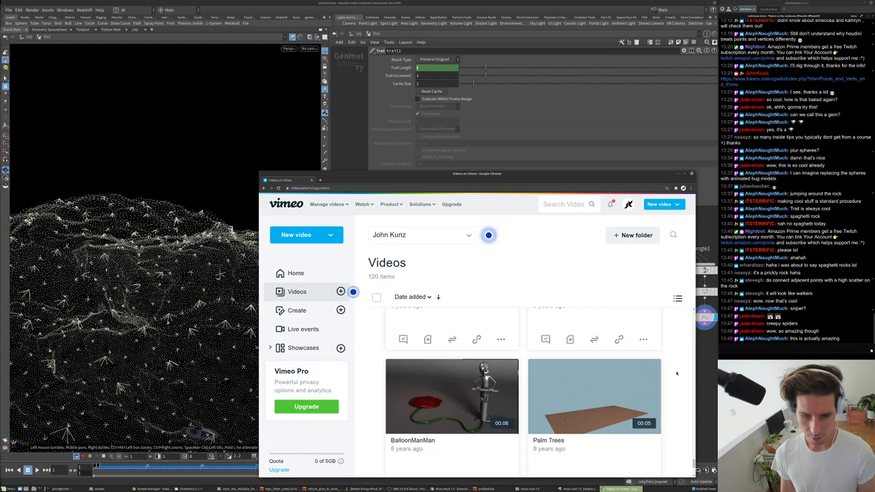
pyautogui.click(483, 412)
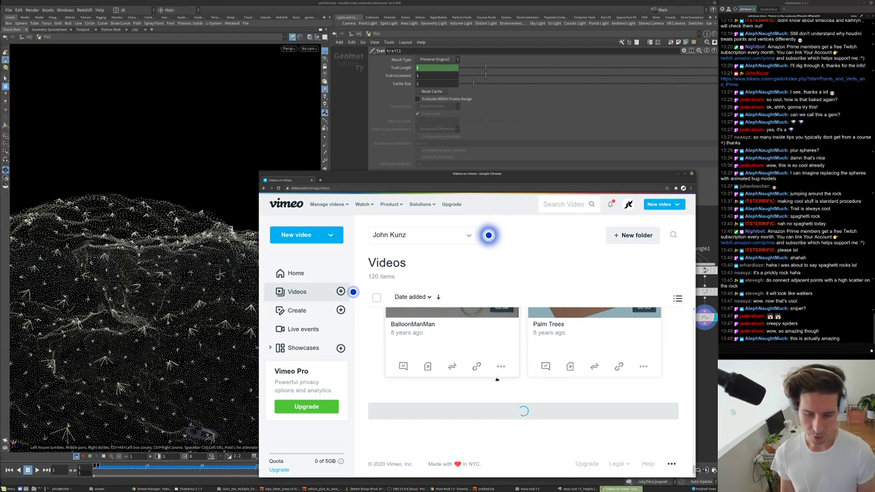
pyautogui.scroll(-3, 496, 380)
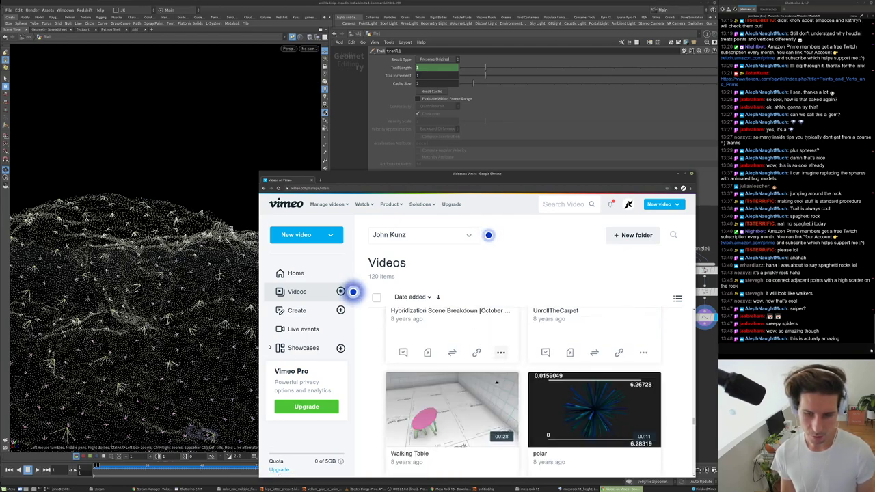
pyautogui.scroll(-1, 496, 380)
pyautogui.click(455, 400)
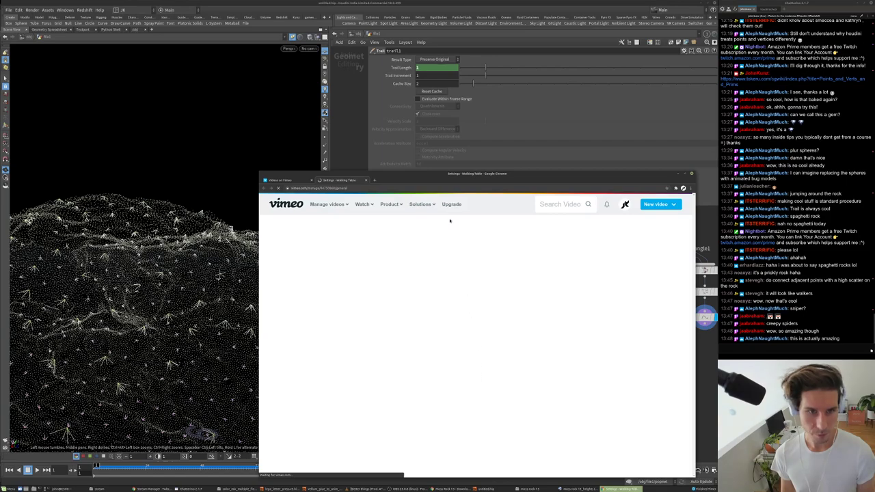
# - Play the Walking Table preview and widen the browser window
pyautogui.moveTo(478, 174); pyautogui.dragTo(493, 106)
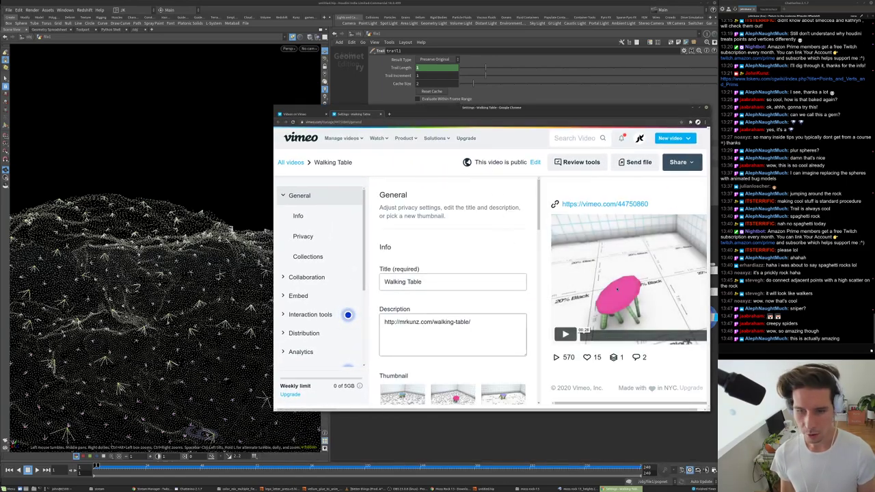
pyautogui.moveTo(594, 113); pyautogui.dragTo(506, 113)
pyautogui.click(477, 333)
pyautogui.moveTo(623, 299); pyautogui.dragTo(700, 250)
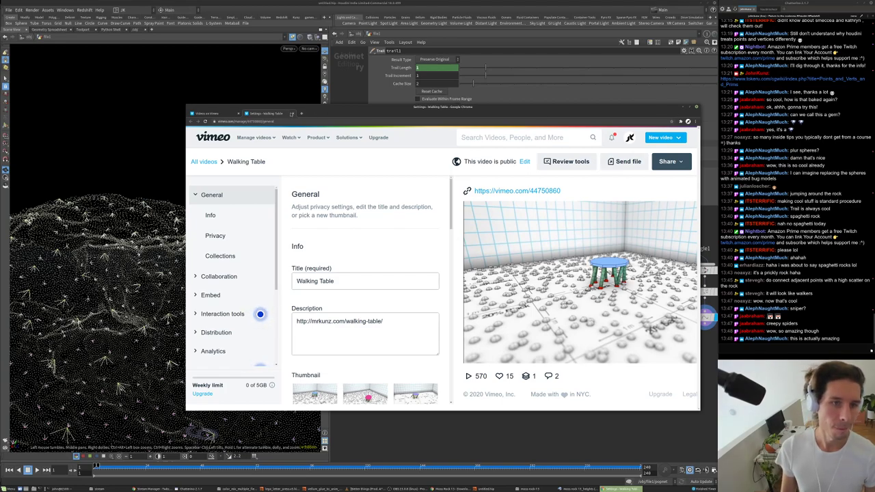
# - Back in the rock scene, display the scatter1 surface in the viewport
pyautogui.hotkey('alt', 'Tab')
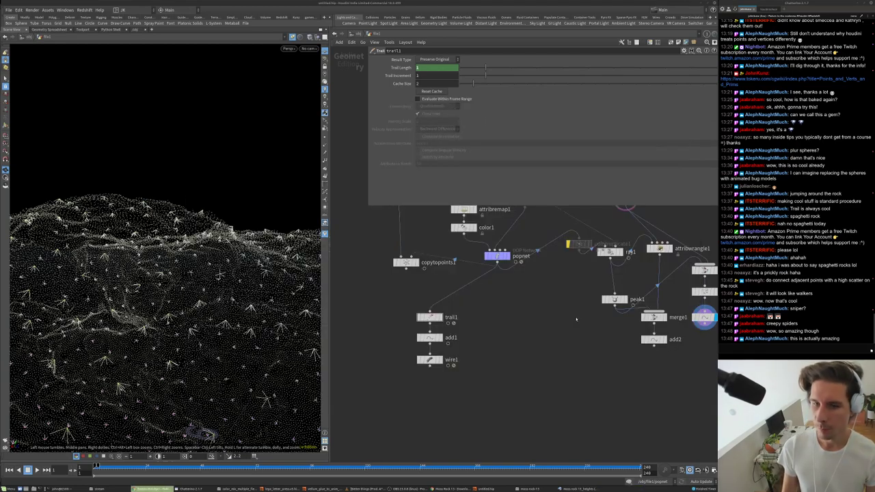
pyautogui.scroll(-3, 520, 309)
pyautogui.scroll(-2, 513, 308)
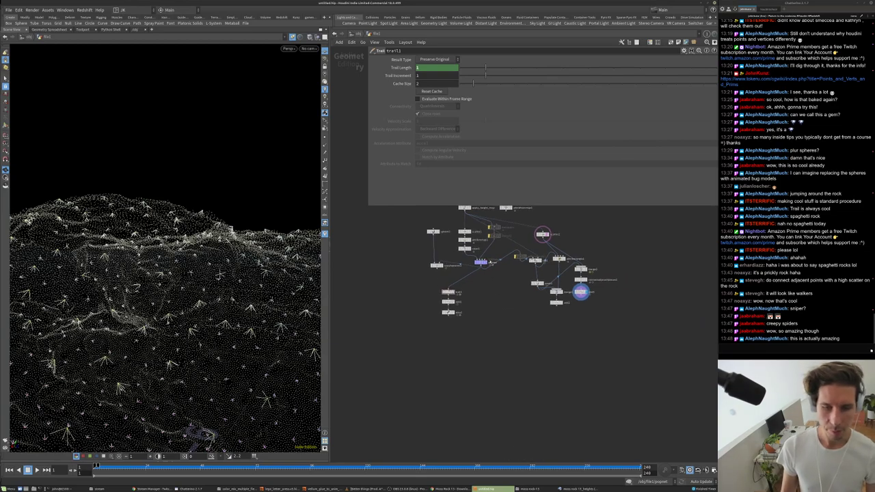
pyautogui.click(481, 263)
pyautogui.scroll(5, 479, 273)
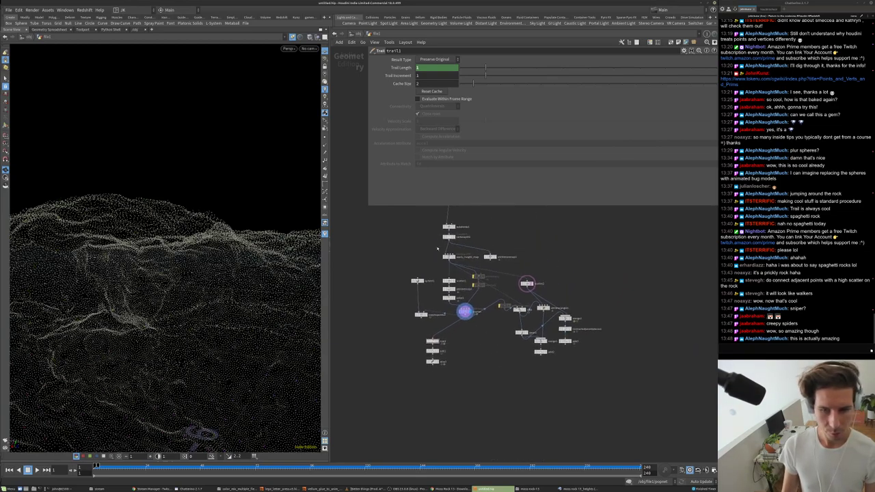
pyautogui.scroll(-5, 246, 249)
pyautogui.moveTo(244, 253); pyautogui.dragTo(305, 242)
pyautogui.moveTo(451, 286); pyautogui.dragTo(431, 293, button='middle')
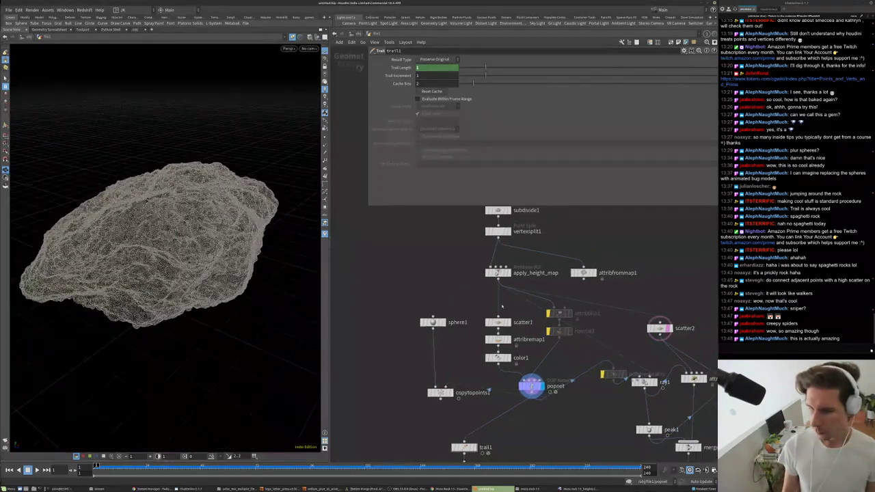
pyautogui.scroll(2, 502, 298)
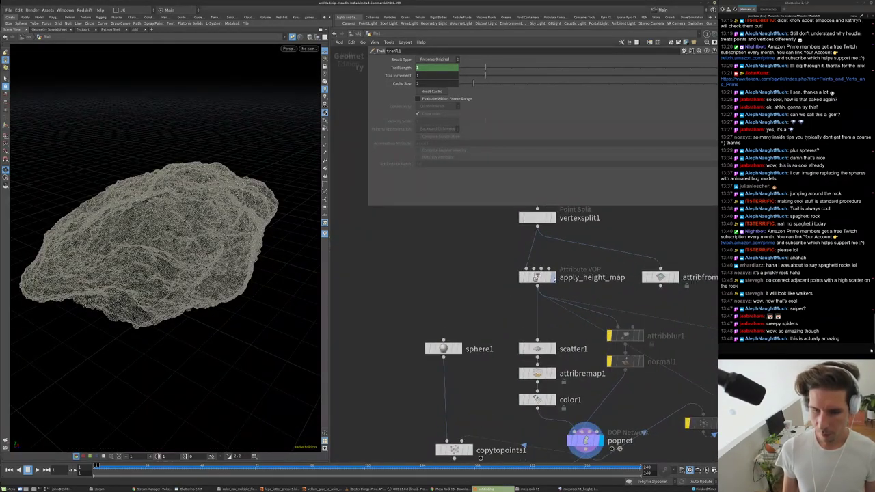
pyautogui.click(551, 277)
pyautogui.moveTo(549, 349); pyautogui.dragTo(567, 326, button='middle')
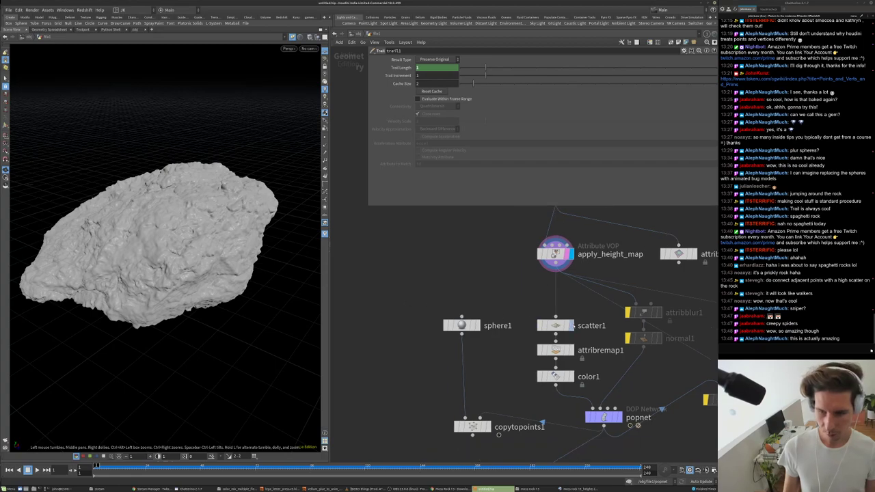
pyautogui.click(567, 326)
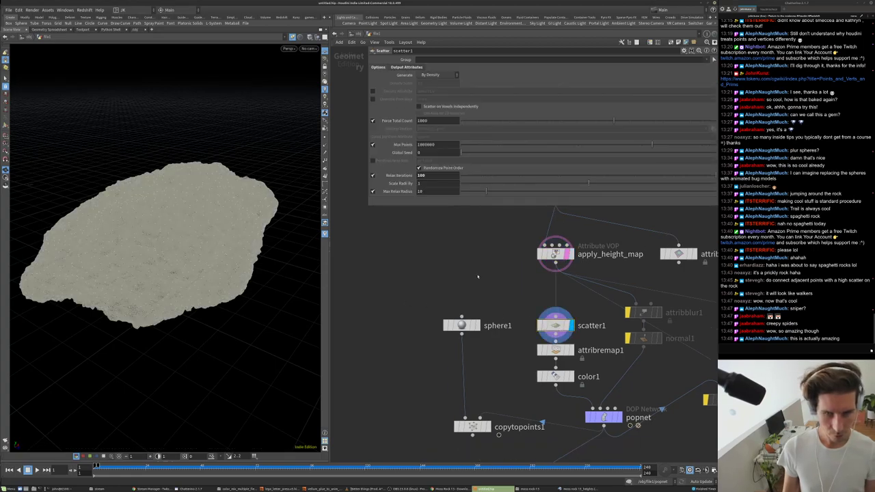
# - Add a Hair Generate node (hairgen1) and display its hair on the rock
pyautogui.press('Tab')
pyautogui.write('ha')
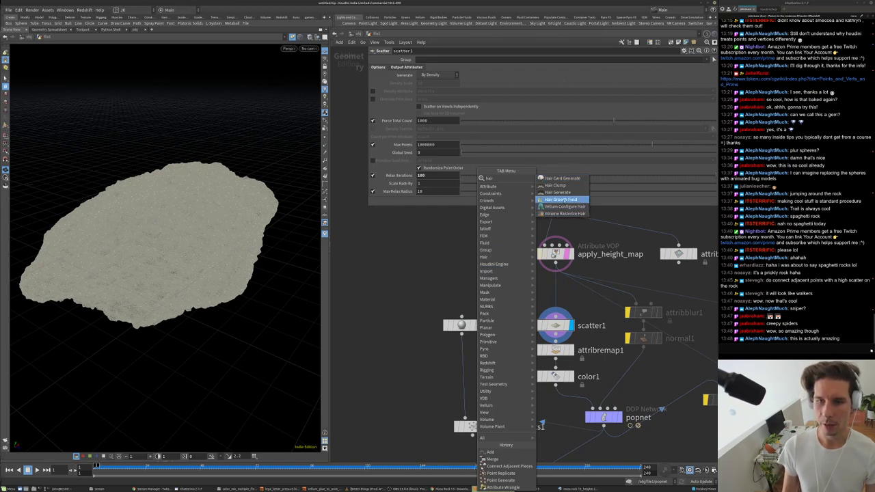
pyautogui.click(557, 193)
pyautogui.click(409, 272)
pyautogui.click(425, 272)
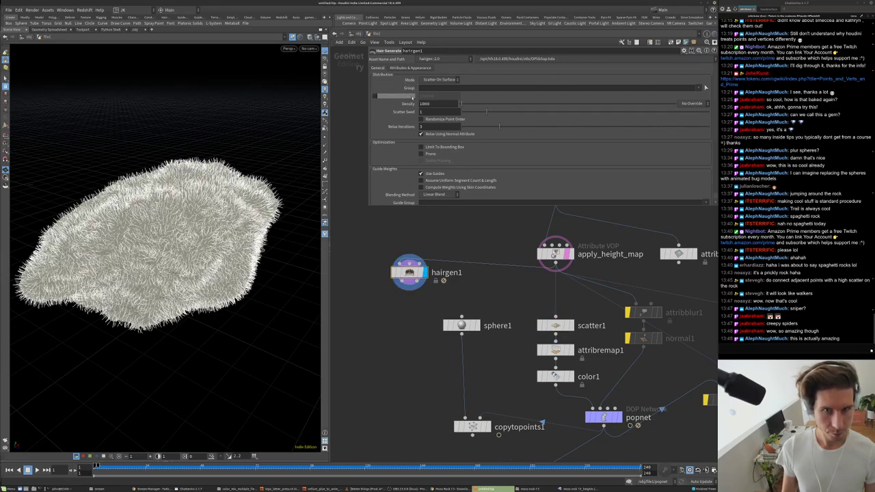
pyautogui.moveTo(41, 160); pyautogui.dragTo(47, 164)
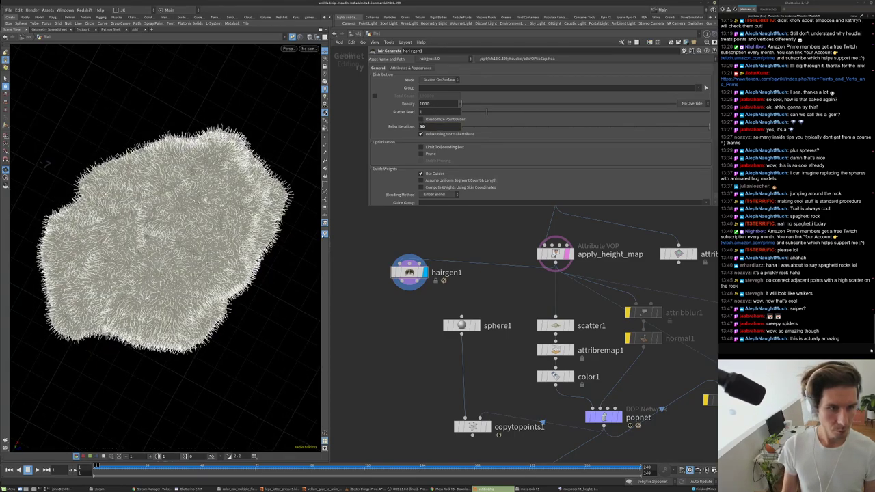
# - Set the hair Length to 0.1 and Density to 10000
pyautogui.scroll(-5, 398, 142)
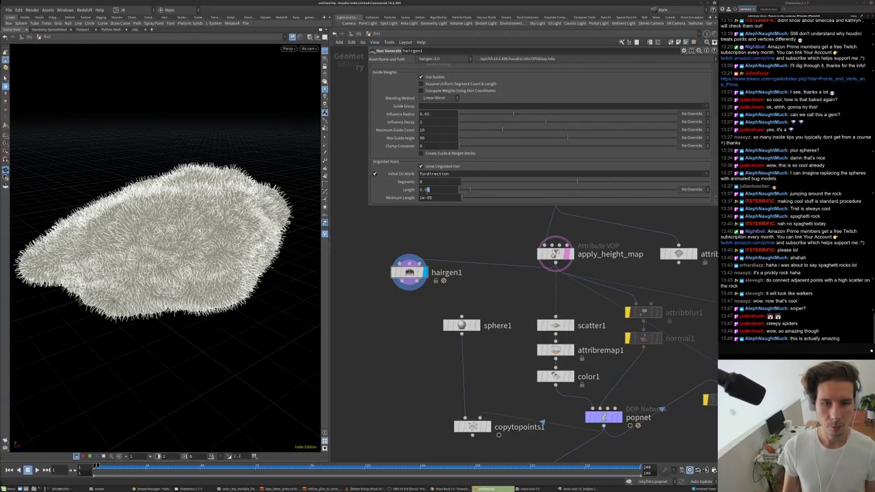
pyautogui.write('0.1')
pyautogui.press('Return')
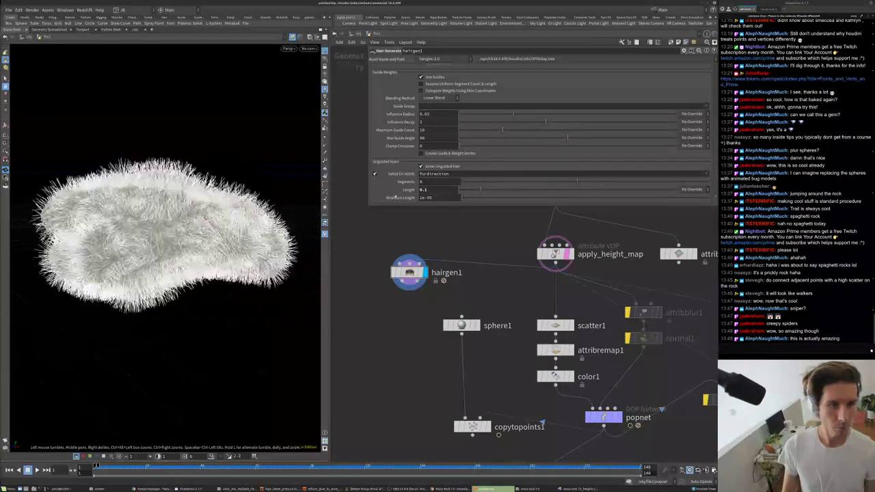
pyautogui.moveTo(275, 188); pyautogui.dragTo(303, 180)
pyautogui.scroll(4, 397, 123)
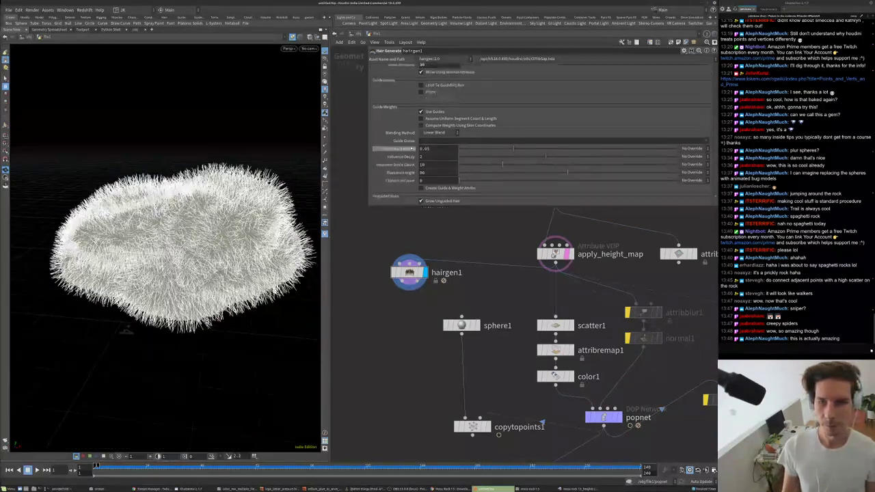
pyautogui.scroll(1, 417, 132)
pyautogui.click(435, 102)
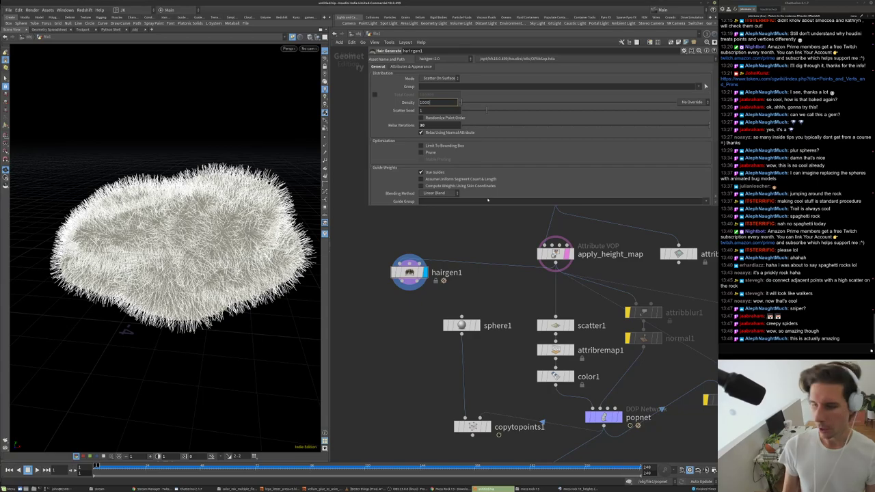
pyautogui.write('0')
pyautogui.press('Return')
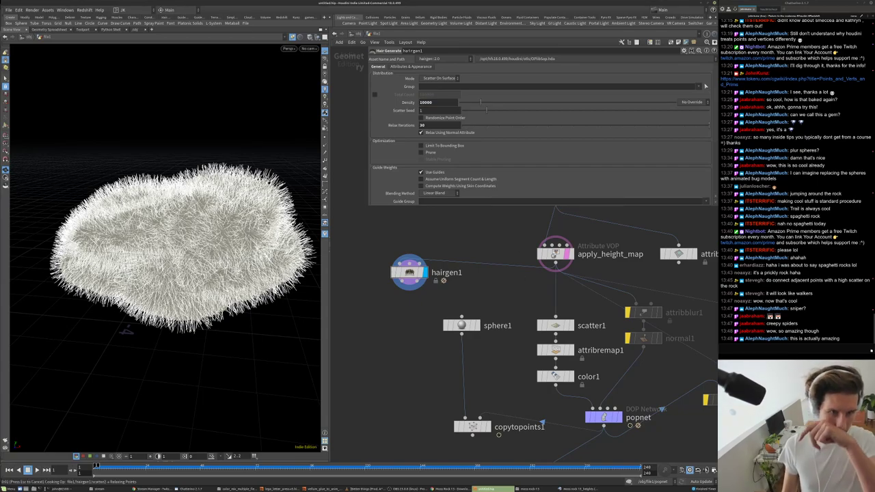
# - Inspect hairgen1's point, primitive and cook info from a top-down view
pyautogui.moveTo(261, 208); pyautogui.dragTo(249, 271)
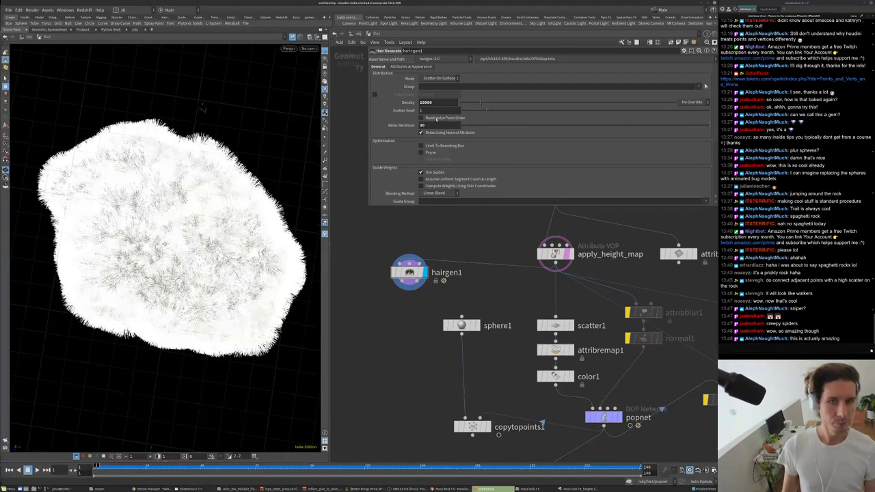
pyautogui.middleClick(408, 273)
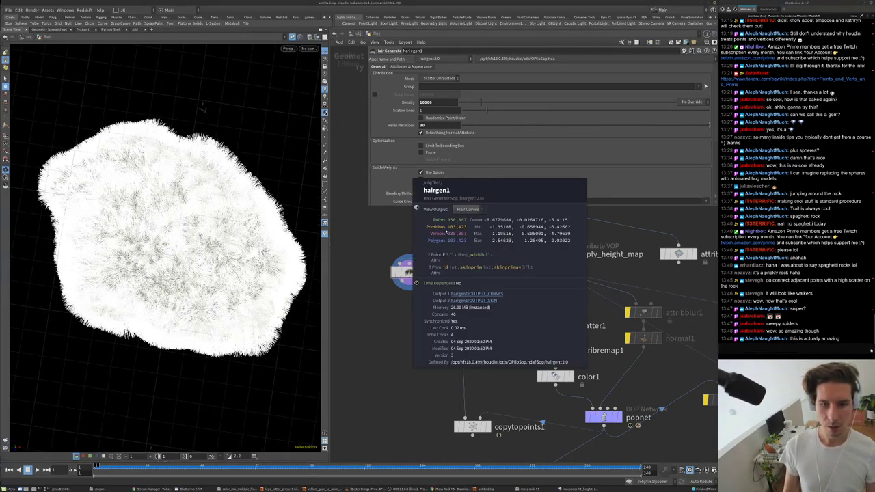
pyautogui.scroll(-3, 406, 210)
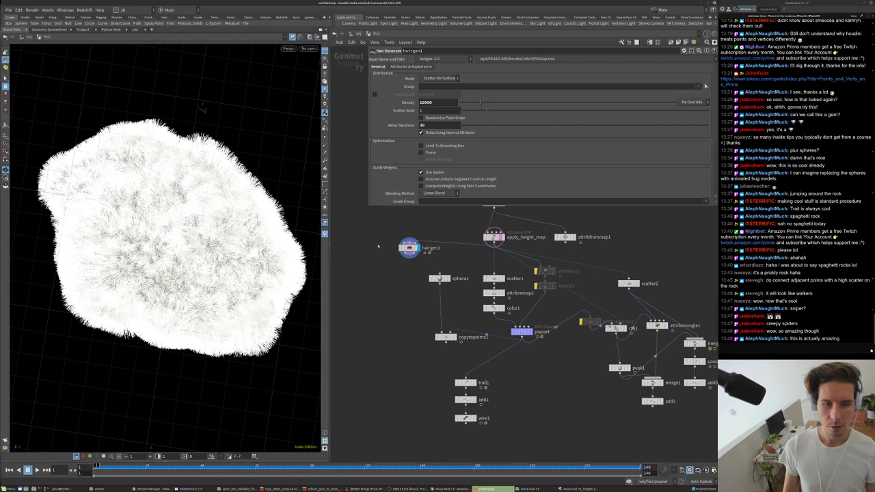
pyautogui.scroll(3, 381, 234)
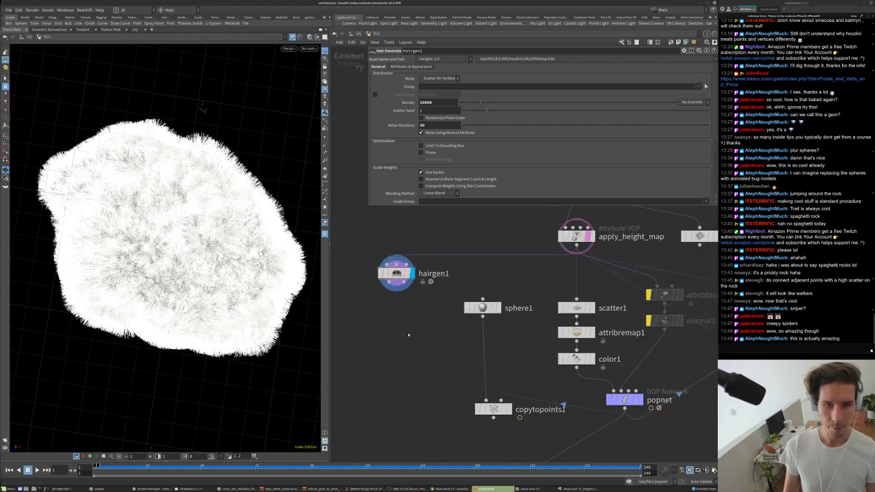
pyautogui.middleClick(397, 274)
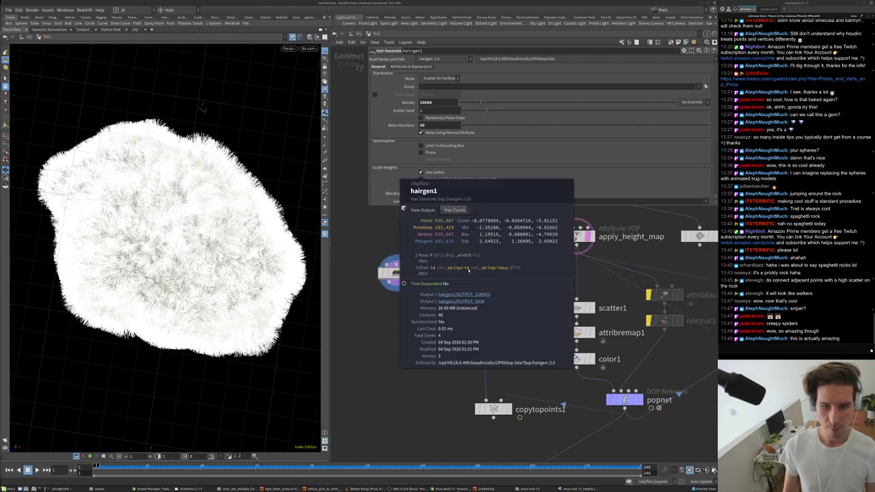
pyautogui.moveTo(455, 284); pyautogui.dragTo(457, 254, button='middle')
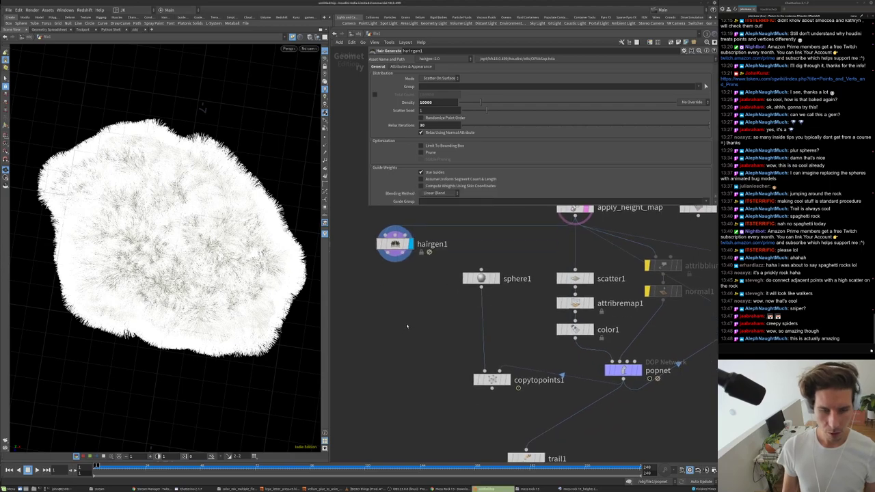
# - Add an Attribute Wrangle below hairgen1, undo it, and switch to the furry bear scene
pyautogui.press('Tab')
pyautogui.write('wr')
pyautogui.click(490, 178)
pyautogui.click(395, 278)
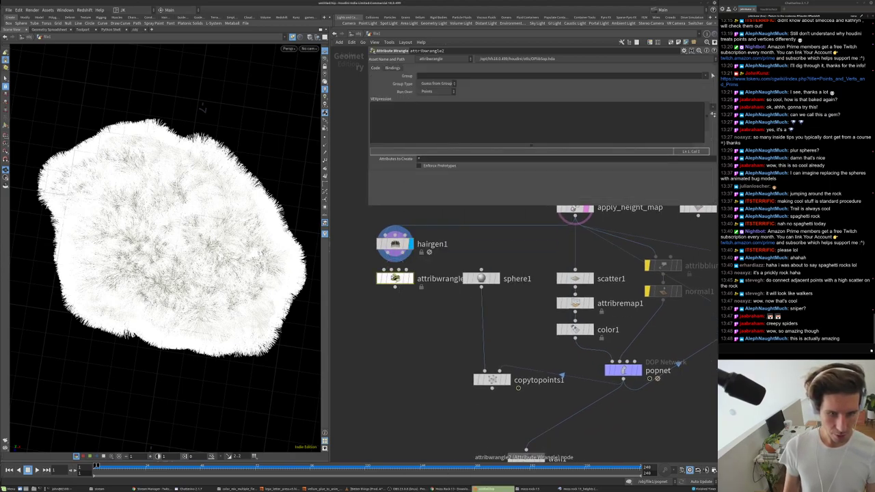
pyautogui.hotkey('ctrl', 'z')
pyautogui.hotkey('alt', 'Tab')
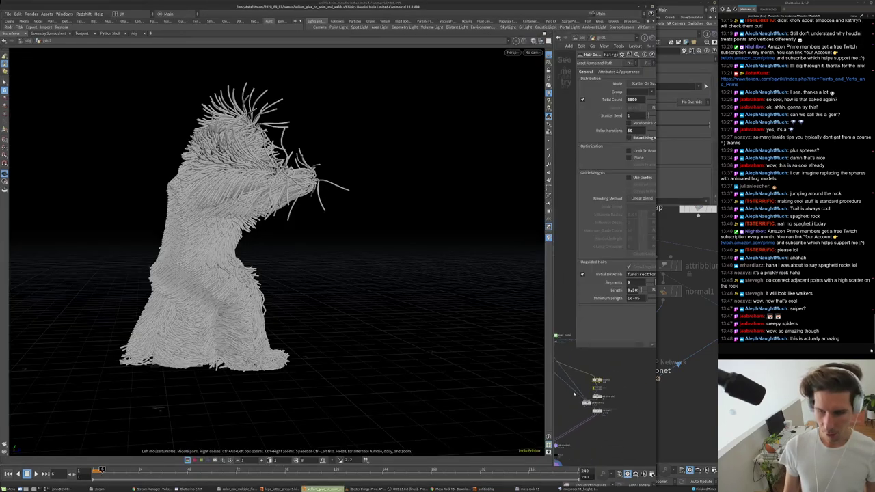
# - Select the root-group expression in the bear scene's Attribute Wrangle for copying
pyautogui.scroll(5, 615, 405)
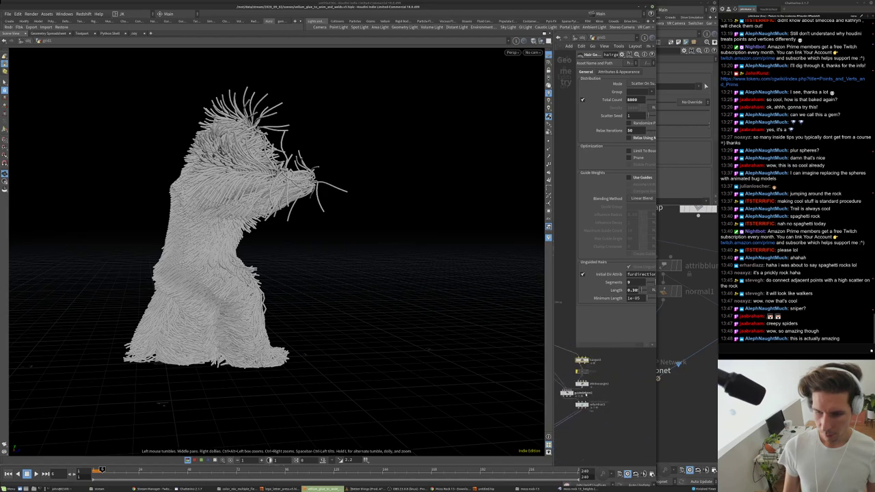
pyautogui.click(580, 380)
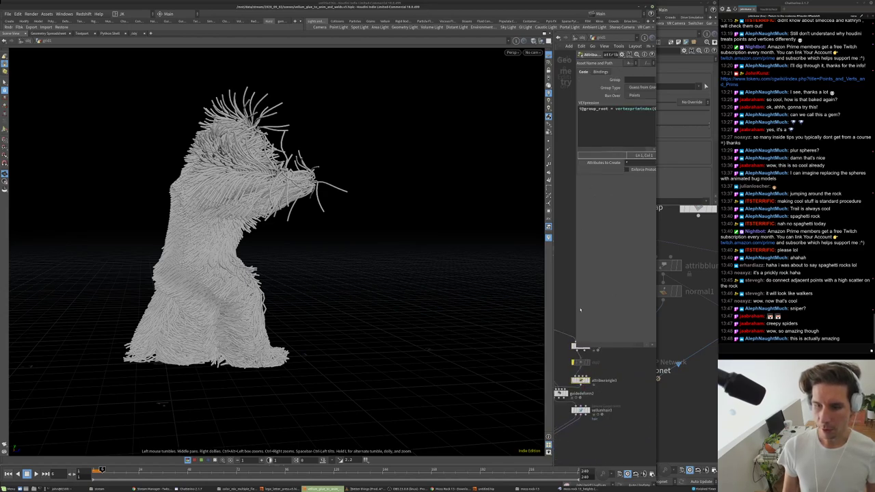
pyautogui.rightClick(610, 133)
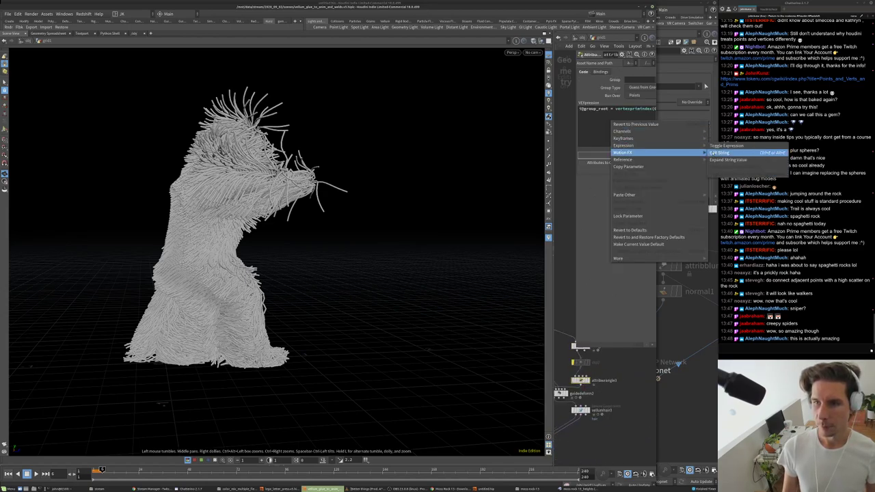
pyautogui.click(679, 147)
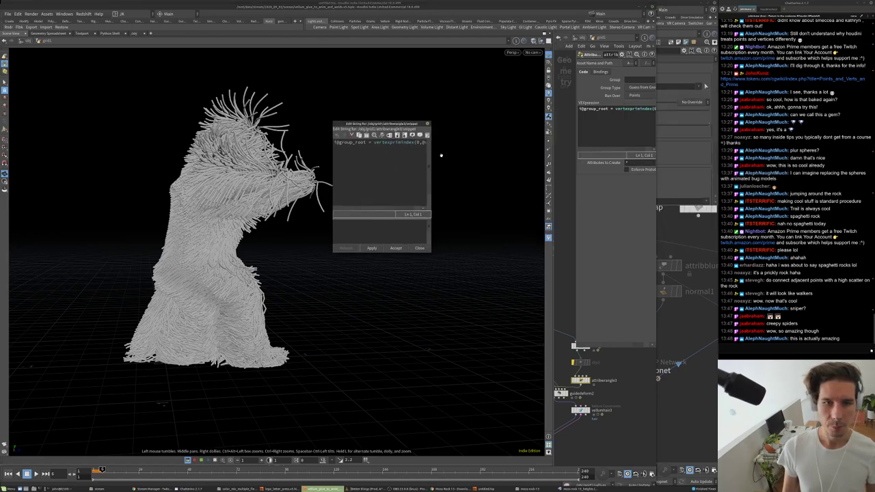
pyautogui.moveTo(431, 154); pyautogui.dragTo(519, 153)
pyautogui.tripleClick(384, 146)
pyautogui.hotkey('ctrl', 'c')
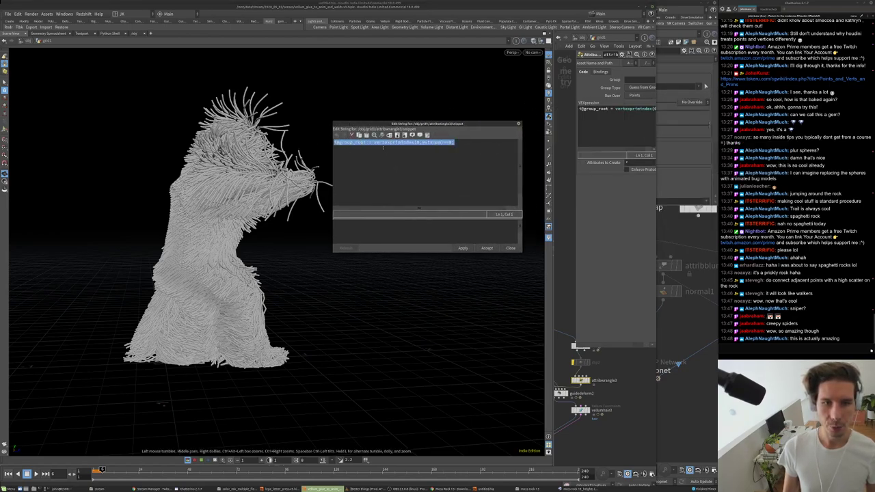
pyautogui.click(510, 248)
pyautogui.hotkey('alt', 'Tab')
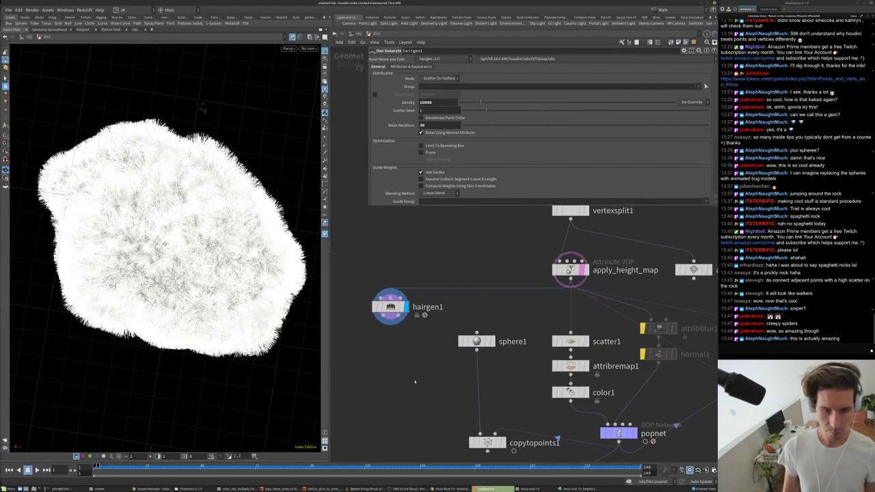
pyautogui.press('Tab')
pyautogui.click(504, 186)
pyautogui.click(400, 345)
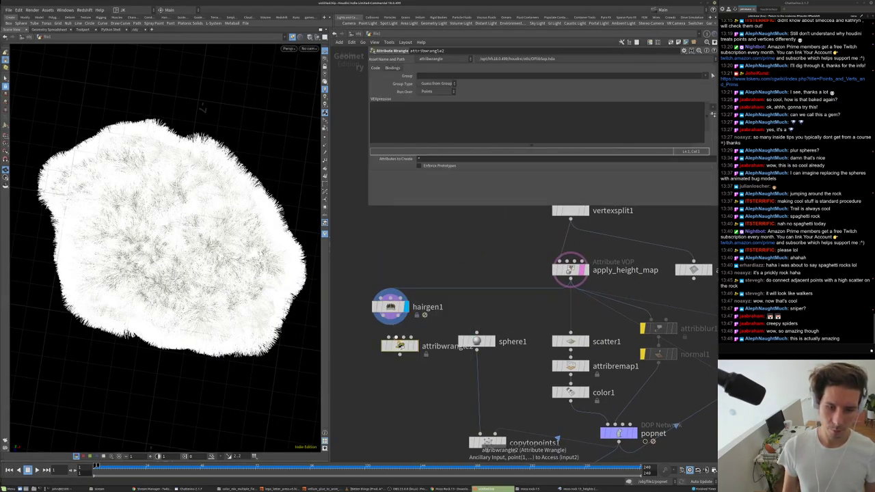
pyautogui.click(414, 345)
pyautogui.click(455, 119)
pyautogui.hotkey('ctrl', 'v')
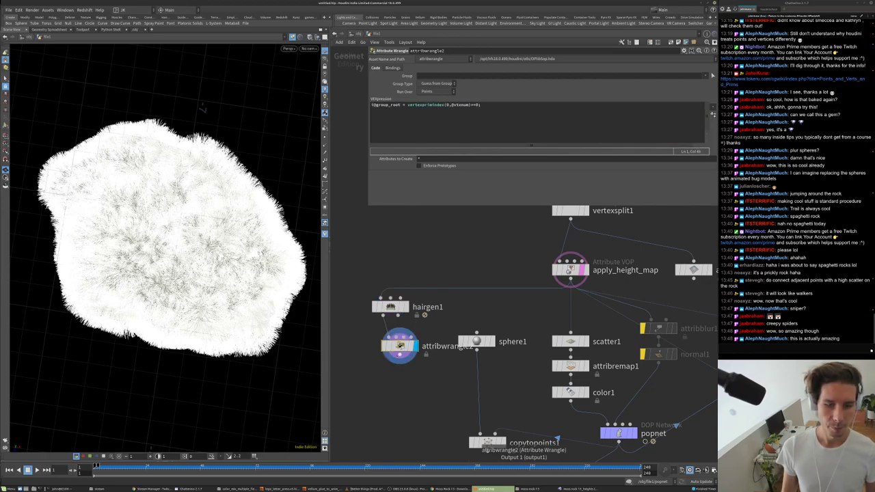
pyautogui.middleClick(396, 345)
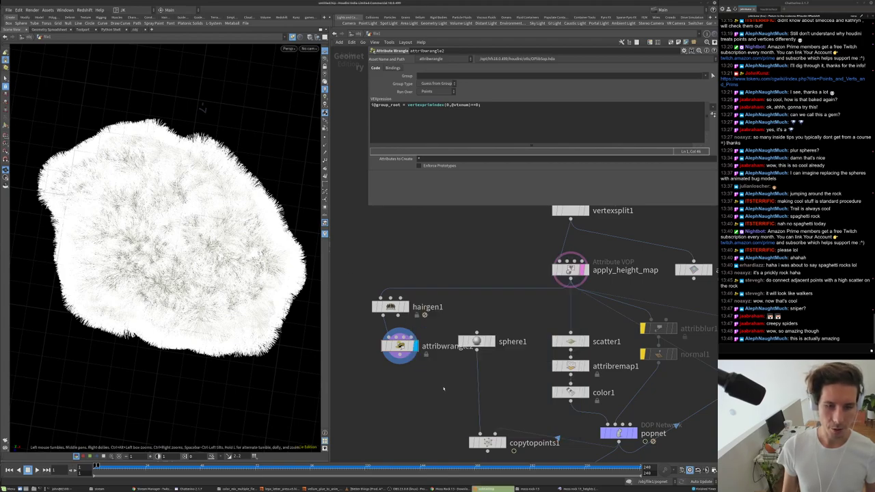
# - Add a Blend Shapes node (blendshapes1) below the wrangle
pyautogui.moveTo(443, 388); pyautogui.dragTo(445, 324, button='middle')
pyautogui.press('Tab')
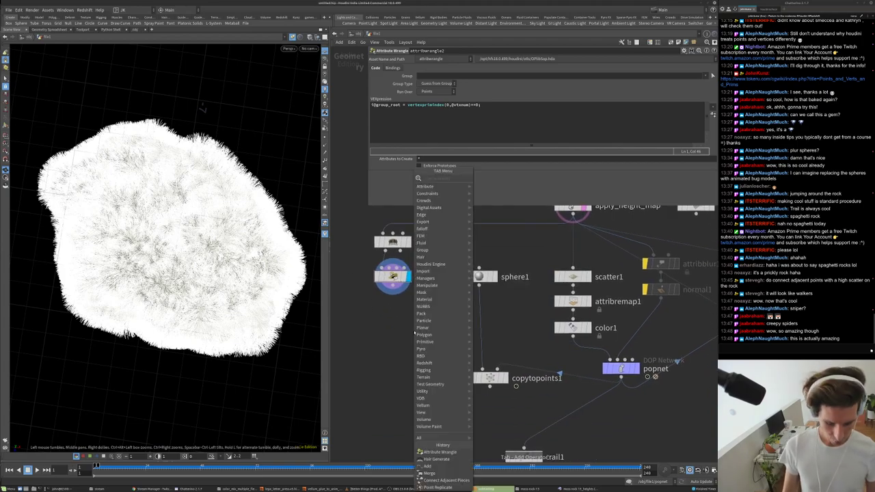
pyautogui.moveTo(425, 328)
pyautogui.press('Down')
pyautogui.press('Up')
pyautogui.press('Return')
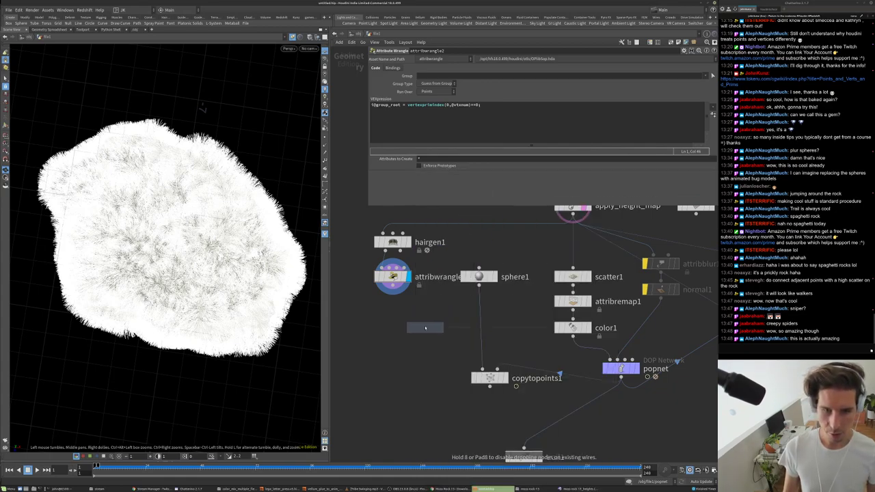
pyautogui.click(425, 327)
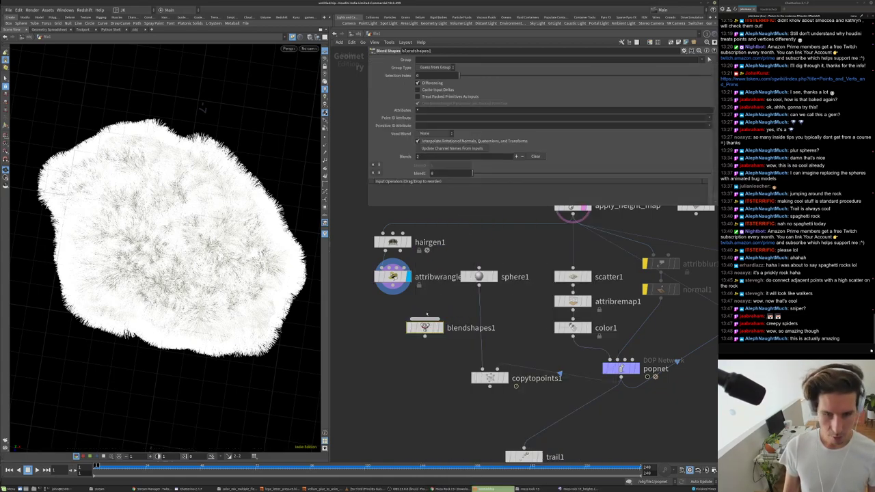
# - Remove the accidentally added blendshapes1 node
pyautogui.hotkey('ctrl', 'z')
pyautogui.press('Tab')
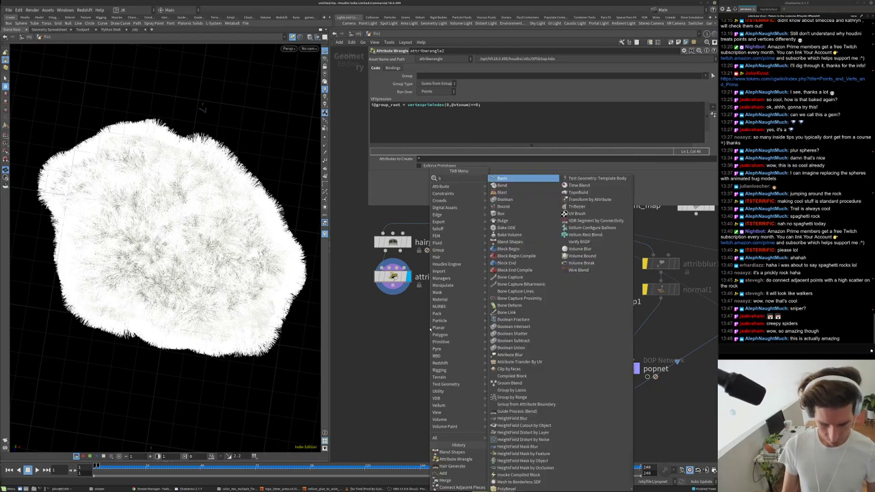
pyautogui.click(453, 186)
pyautogui.click(424, 335)
pyautogui.moveTo(424, 328); pyautogui.dragTo(524, 459)
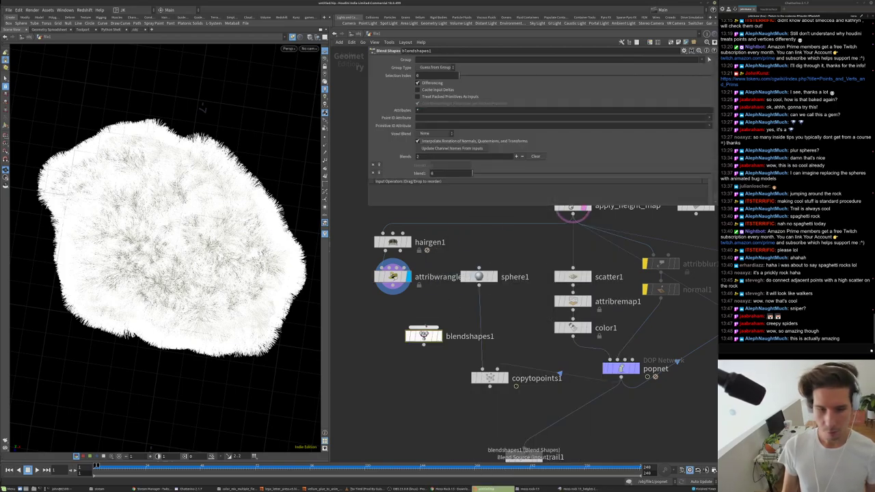
pyautogui.hotkey('ctrl', 'z')
# - Add blast1 after the wrangle with Group root and Group Type Points, then switch sessions
pyautogui.press('Tab')
pyautogui.write('bl')
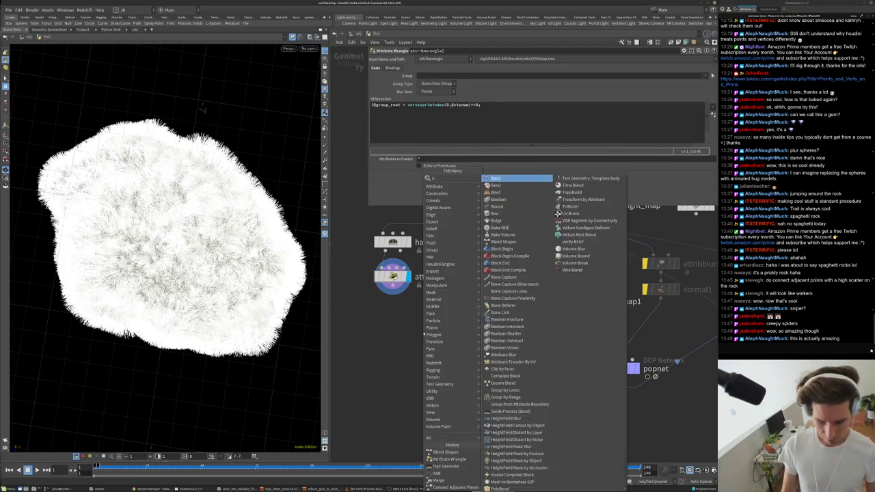
pyautogui.click(495, 178)
pyautogui.click(404, 328)
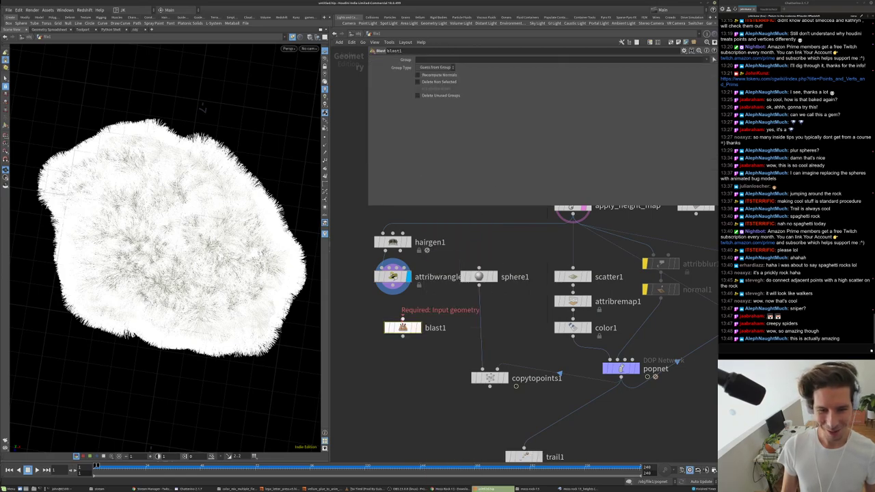
pyautogui.click(418, 327)
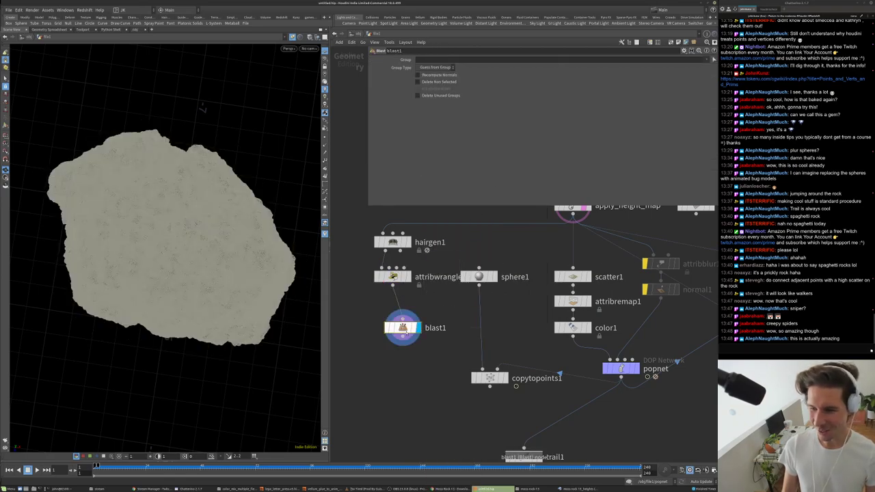
pyautogui.write('root')
pyautogui.press('Return')
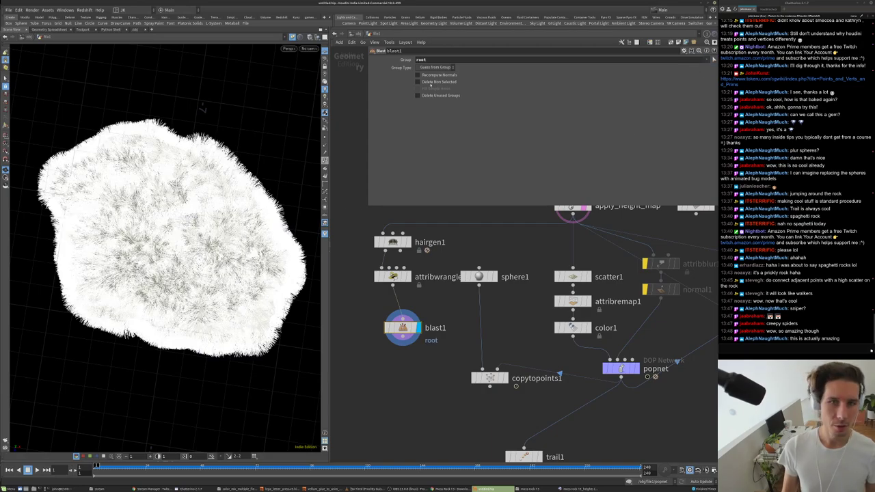
pyautogui.click(436, 67)
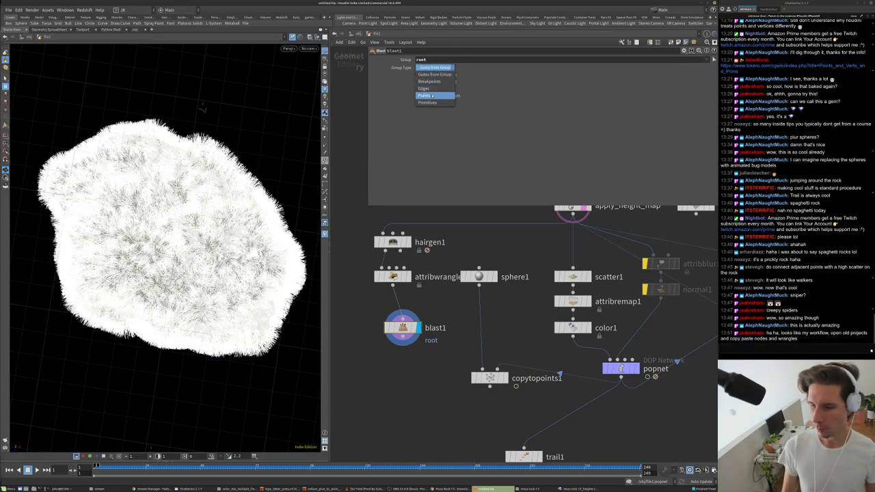
pyautogui.click(432, 96)
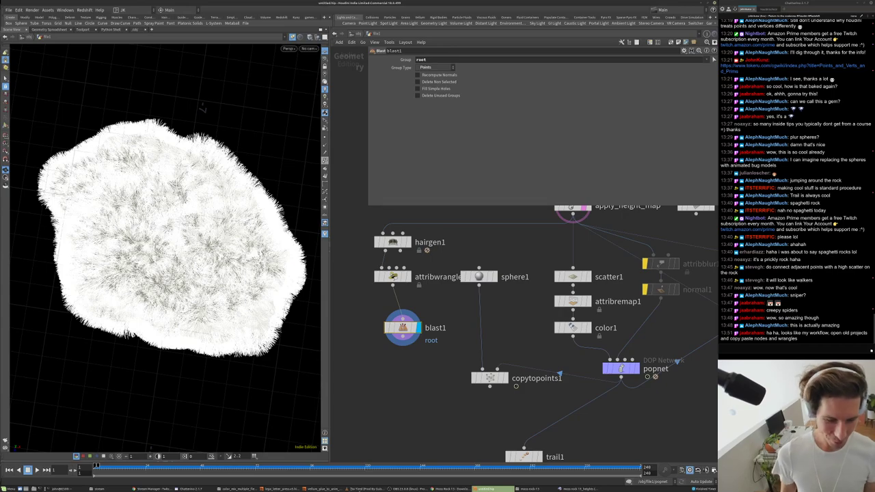
pyautogui.hotkey('alt', 'Tab')
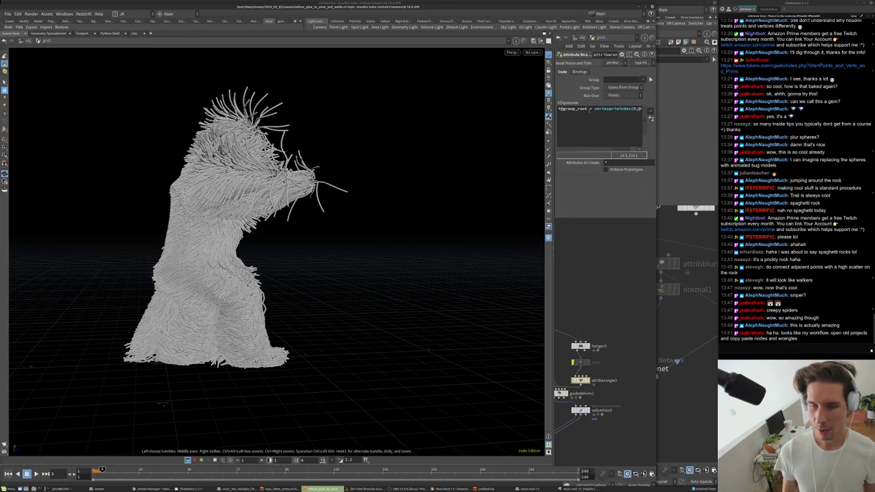
# - Place attribvop1 below vellumhair3, lay out its inner nodes, then return up and frame the network
pyautogui.moveTo(574, 437); pyautogui.dragTo(596, 344, button='middle')
pyautogui.press('Tab')
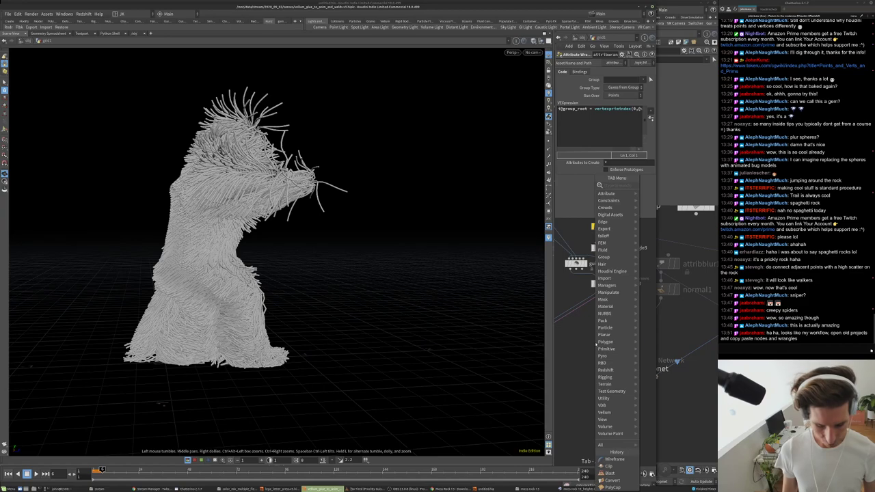
pyautogui.write('vop')
pyautogui.click(680, 195)
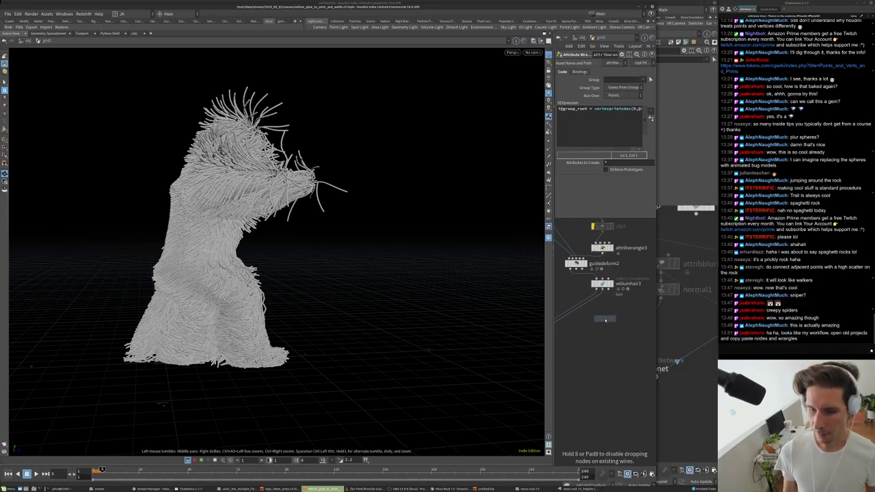
pyautogui.click(625, 254)
pyautogui.doubleClick(625, 254)
pyautogui.press('l')
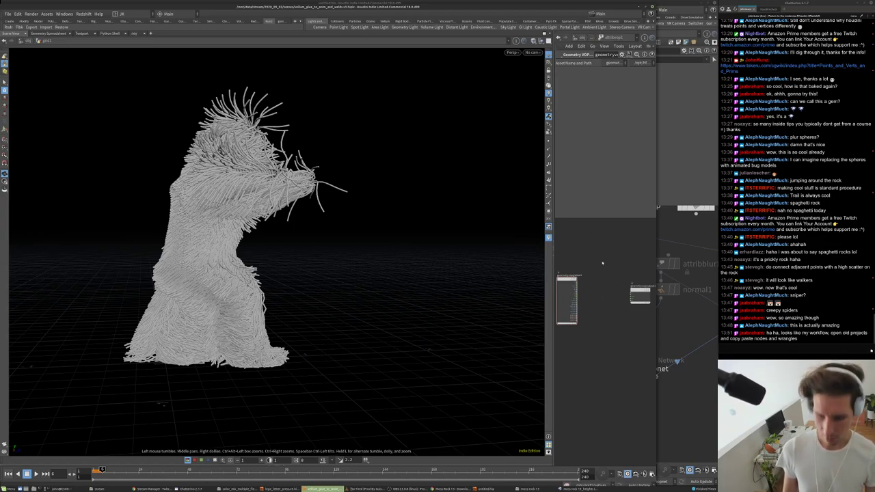
pyautogui.press('u')
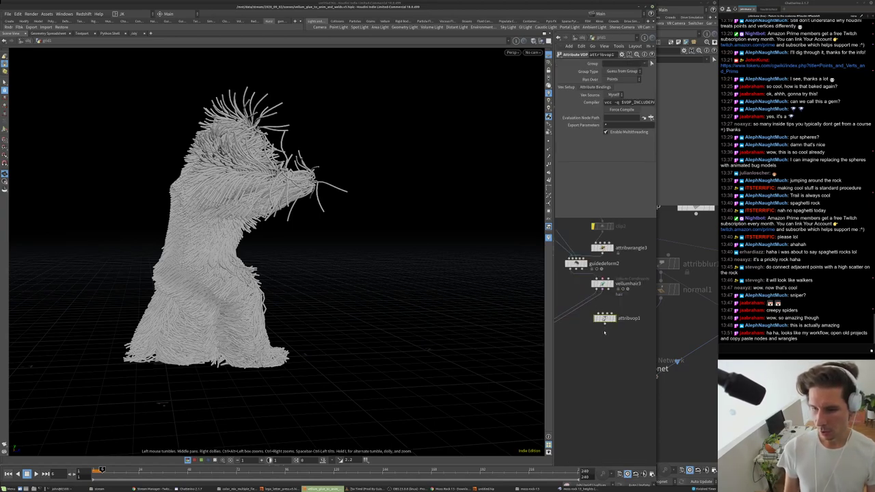
pyautogui.scroll(-3, 604, 239)
pyautogui.press('h')
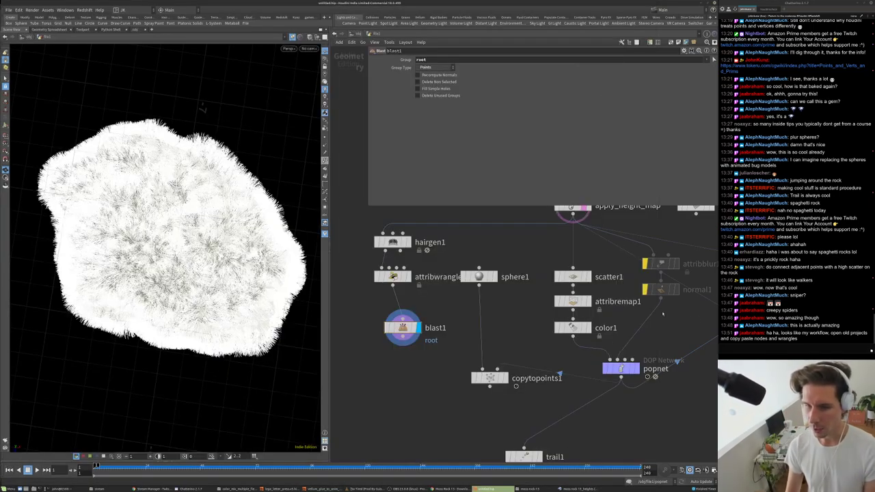
# - Rearrange the network around blast1 and delete a temporary subnet1 node
pyautogui.moveTo(403, 327); pyautogui.dragTo(393, 328)
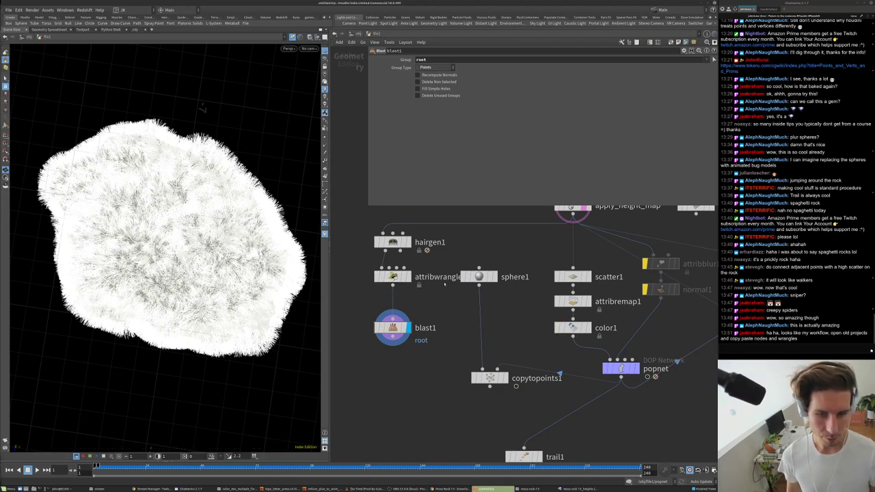
pyautogui.rightClick(478, 276)
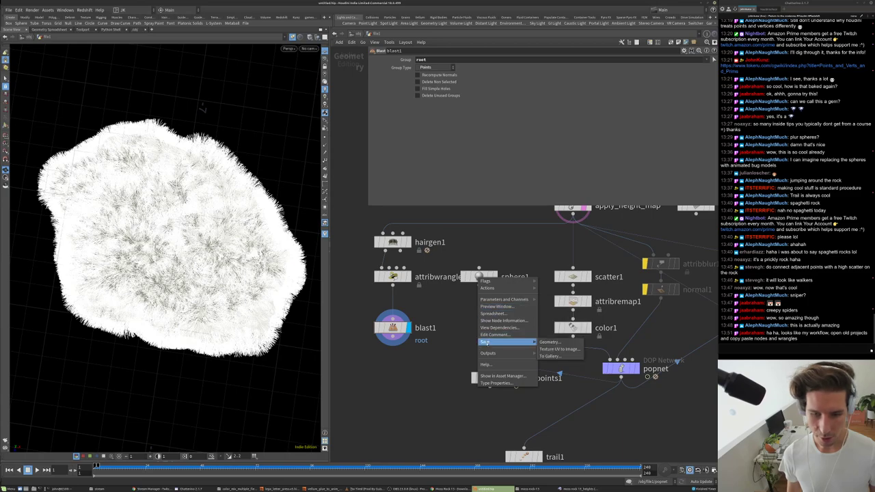
pyautogui.click(448, 346)
pyautogui.scroll(-2, 446, 347)
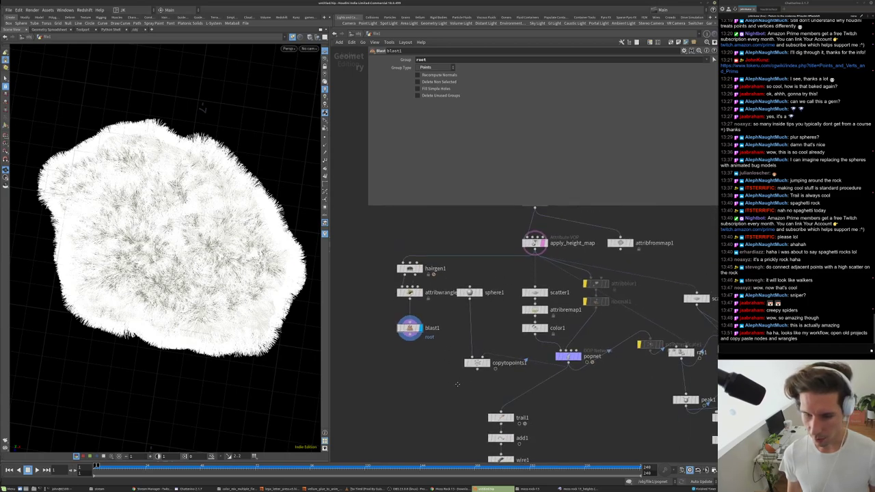
pyautogui.moveTo(431, 375); pyautogui.dragTo(437, 357, button='middle')
pyautogui.press('Tab')
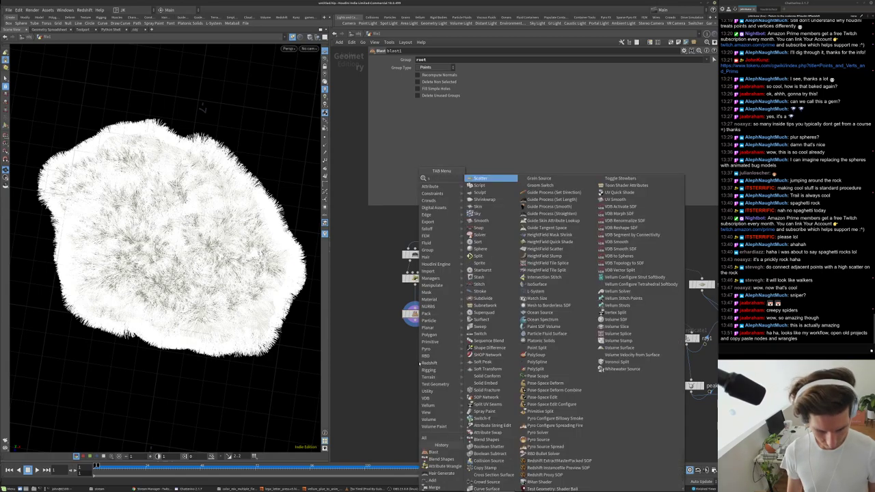
pyautogui.press('Escape')
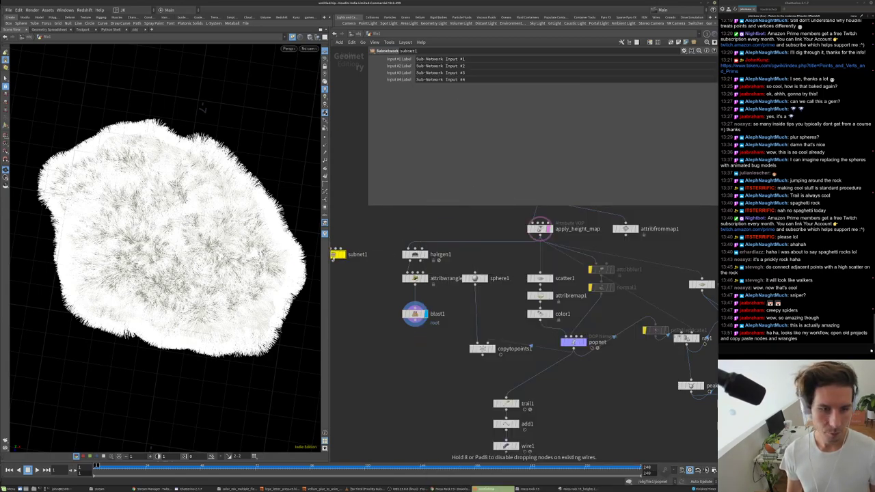
pyautogui.click(353, 239)
pyautogui.rightClick(351, 240)
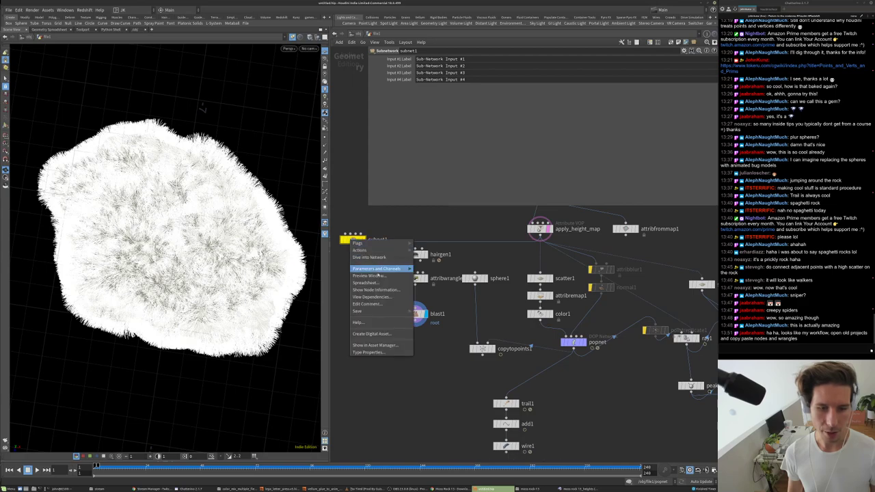
pyautogui.moveTo(369, 312)
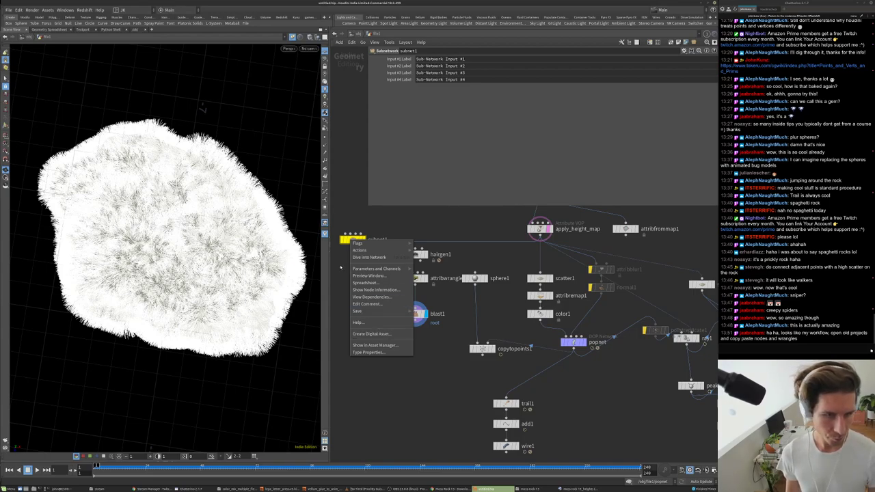
pyautogui.press('Escape')
pyautogui.press('Delete')
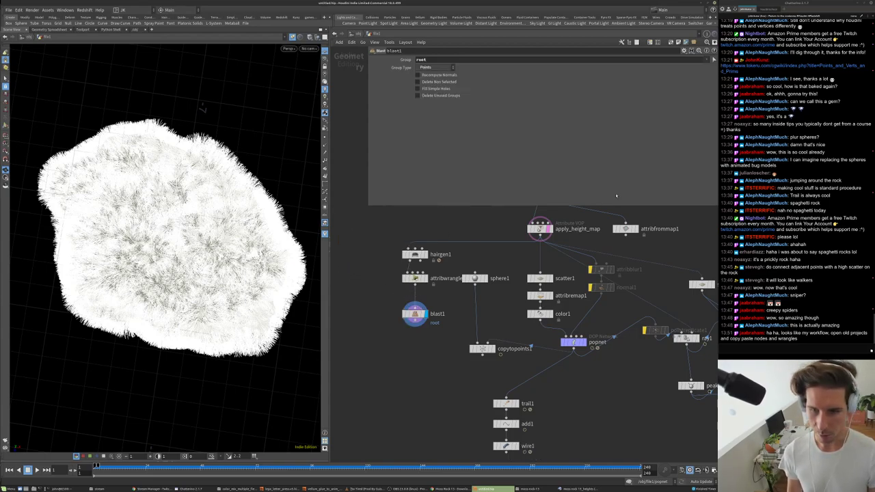
# - Enable Delete Non Selected on blast1 so only root points remain, and inspect the point cloud
pyautogui.scroll(3, 417, 322)
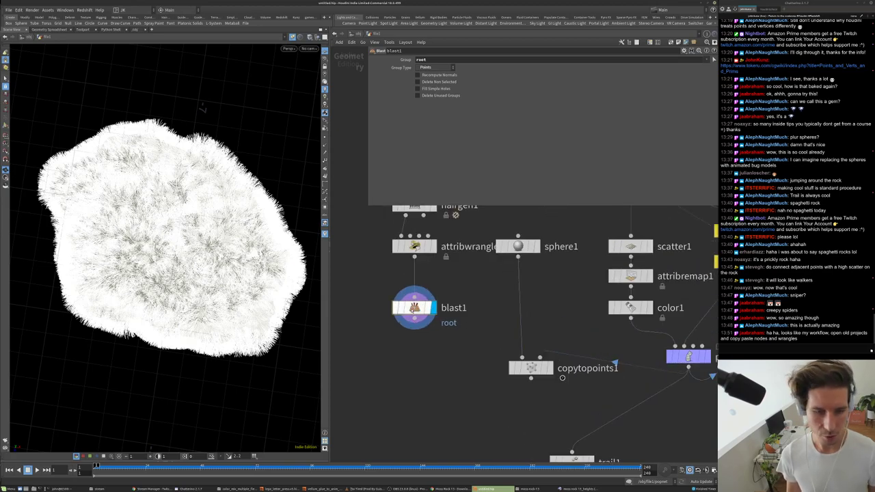
pyautogui.click(440, 81)
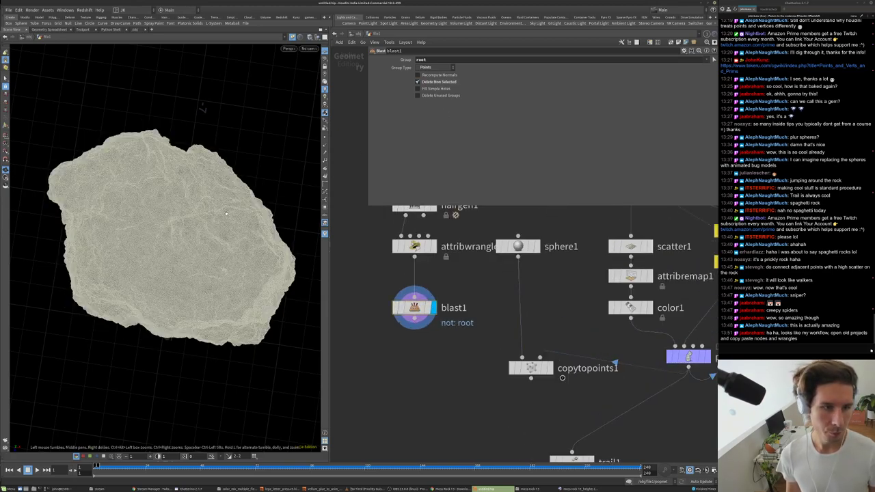
pyautogui.click(396, 308)
pyautogui.click(396, 307)
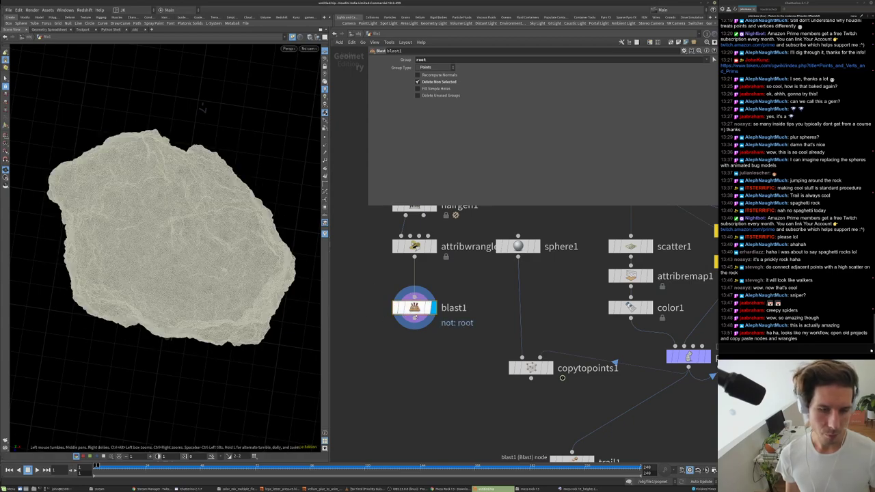
pyautogui.moveTo(290, 226); pyautogui.dragTo(290, 275)
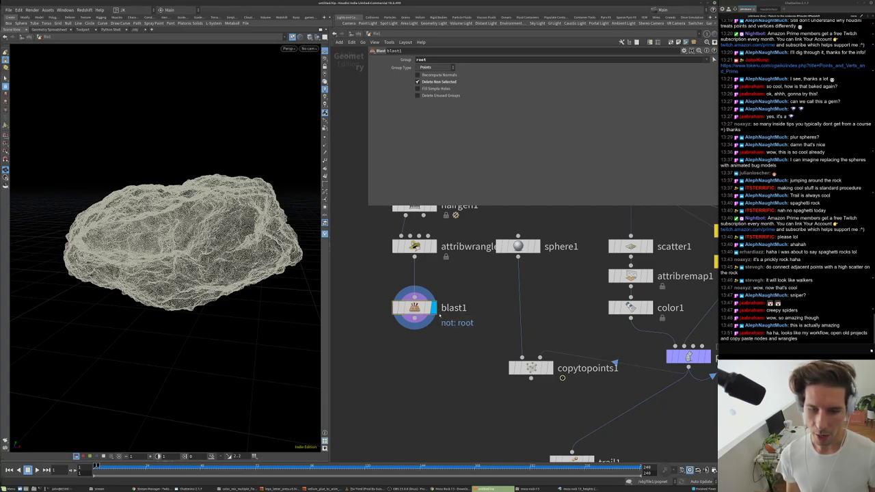
pyautogui.moveTo(176, 242); pyautogui.dragTo(258, 205, button='right')
pyautogui.middleClick(416, 306)
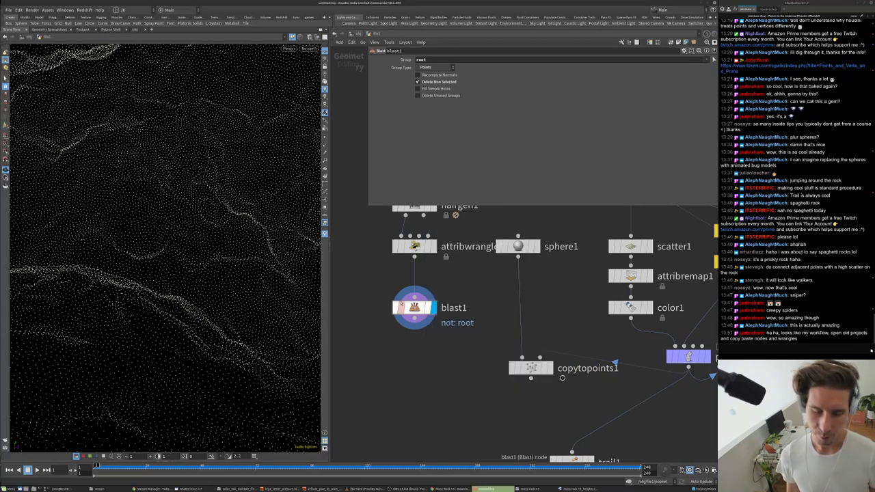
# - Review hairgen1's distribution and attribute settings and orbit to a wider rock view
pyautogui.moveTo(433, 288); pyautogui.dragTo(432, 326, button='middle')
pyautogui.click(413, 243)
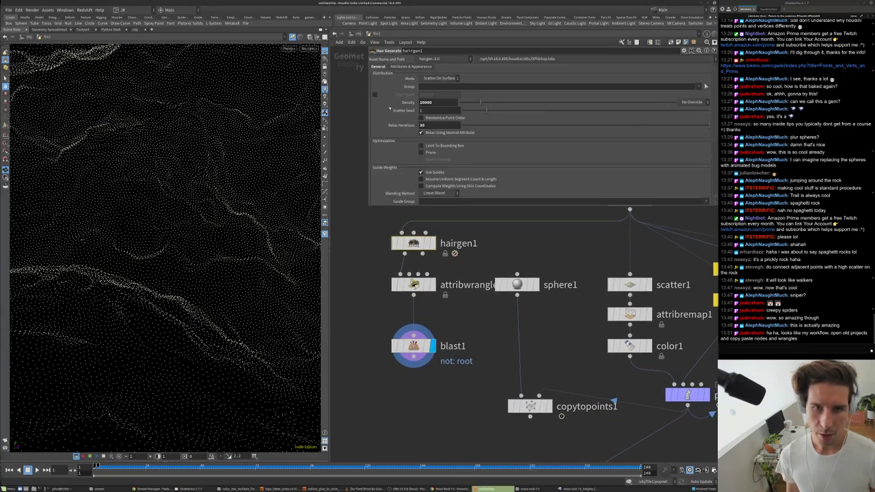
pyautogui.scroll(-2, 390, 110)
pyautogui.scroll(-3, 394, 151)
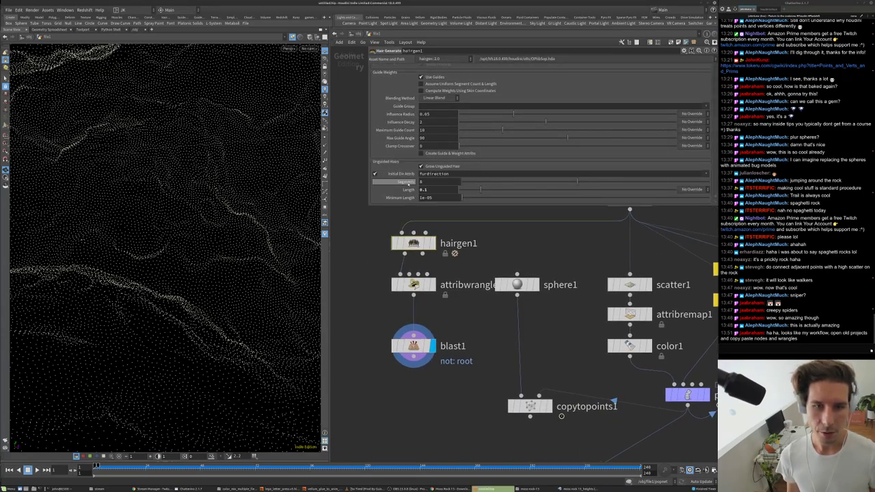
pyautogui.scroll(5, 395, 152)
pyautogui.click(410, 68)
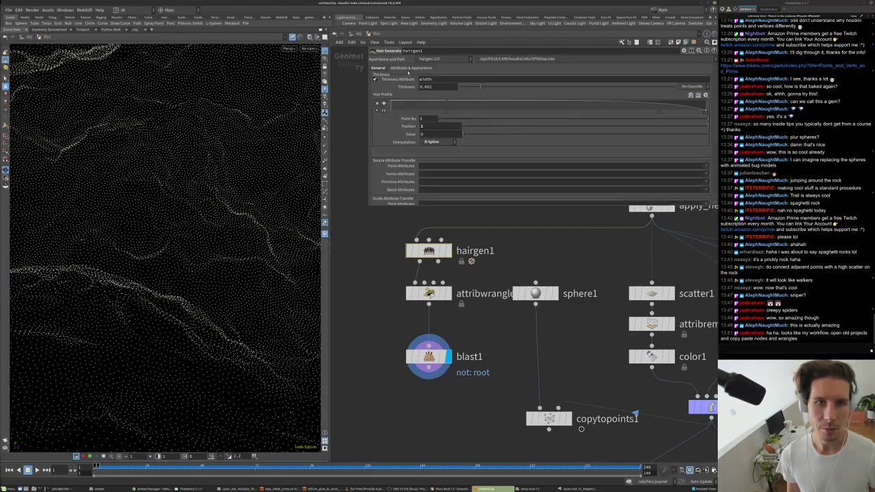
pyautogui.scroll(-3, 413, 119)
pyautogui.scroll(3, 397, 103)
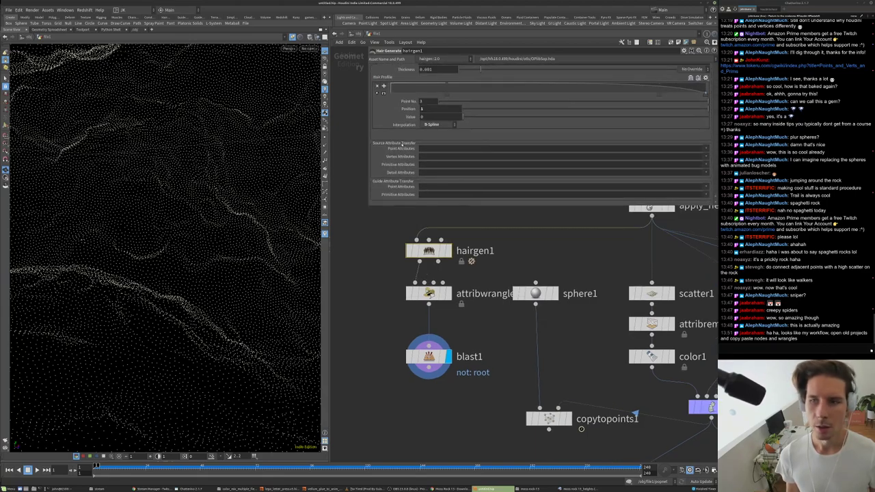
pyautogui.click(378, 68)
pyautogui.keyDown('alt'); pyautogui.moveTo(178, 231); pyautogui.dragTo(206, 233); pyautogui.keyUp('alt')
pyautogui.scroll(-3, 454, 320)
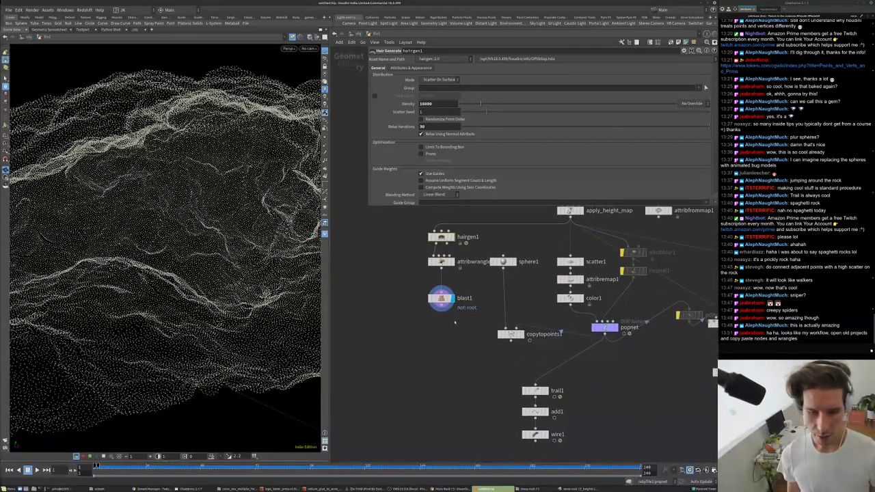
# - Add an Attribute Create node under blast1 named pscale
pyautogui.press('Tab')
pyautogui.write('cre')
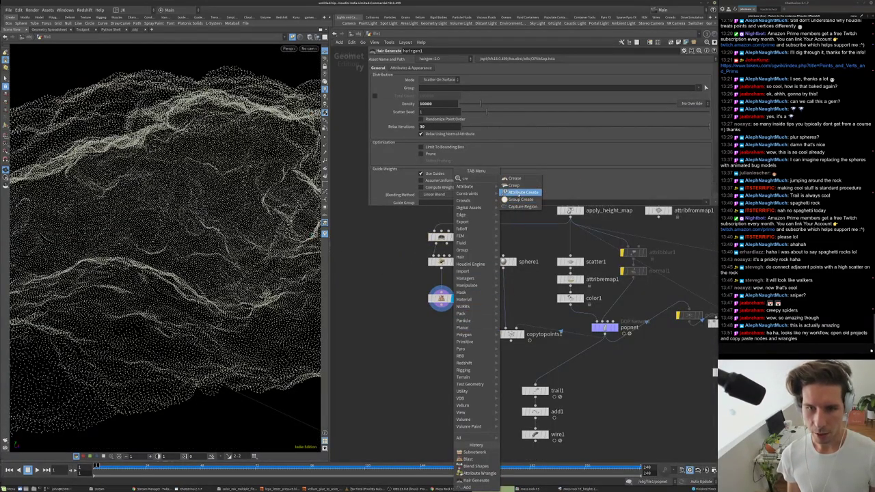
pyautogui.press('Return')
pyautogui.click(449, 323)
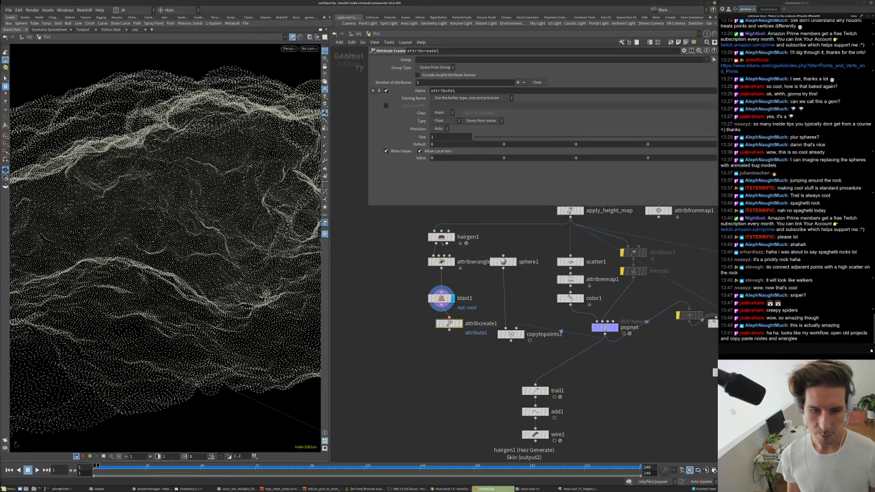
pyautogui.click(441, 237)
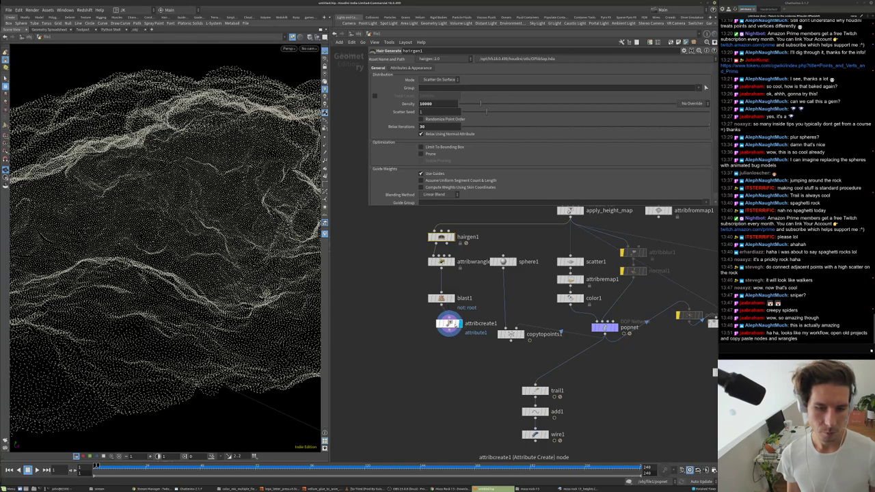
pyautogui.click(449, 324)
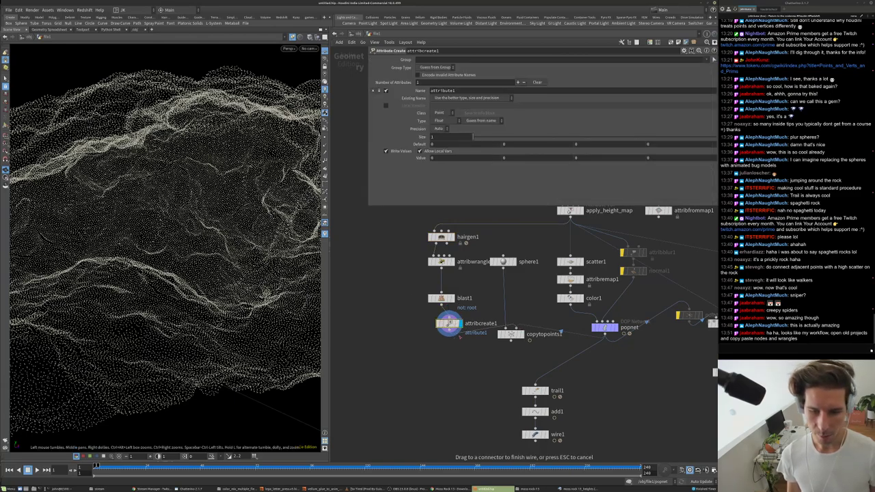
pyautogui.click(437, 90)
pyautogui.write('po')
pyautogui.press('Return')
# - Set pscale to 0.005 and display copytopoints1's spheres on the hair roots
pyautogui.moveTo(457, 157)
pyautogui.mouseDown(button='middle')
pyautogui.moveTo(457, 185)
pyautogui.moveTo(456, 159)
pyautogui.mouseUp(button='middle')
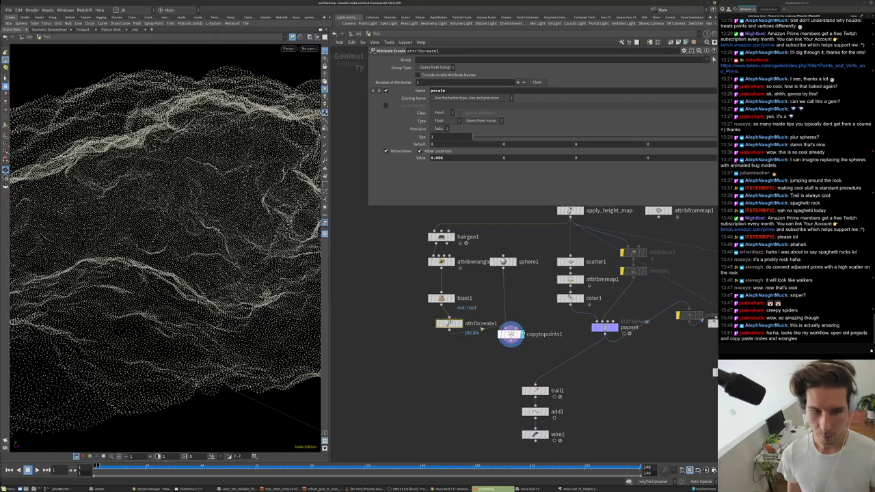
pyautogui.click(522, 333)
pyautogui.click(443, 159)
pyautogui.press('Return')
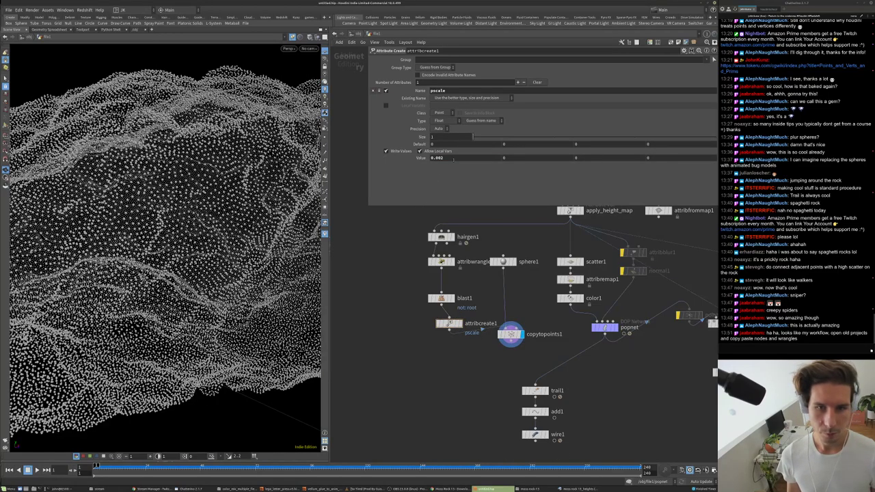
pyautogui.write('5')
pyautogui.press('Return')
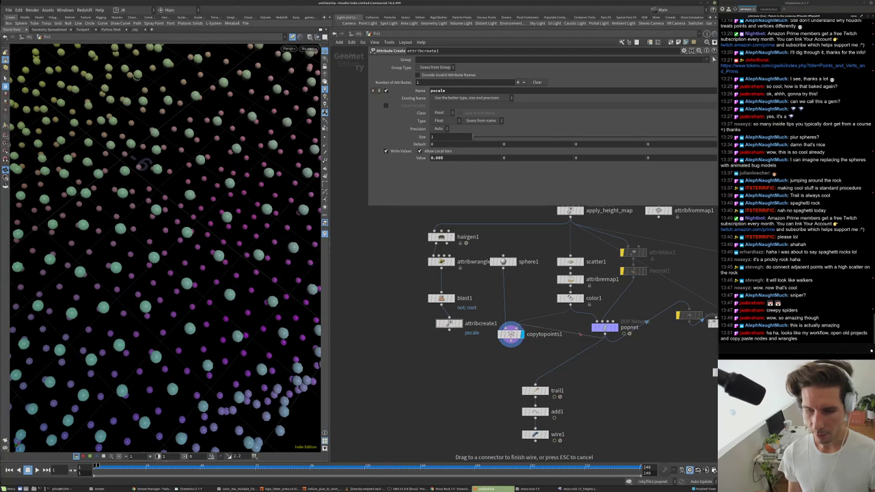
pyautogui.moveTo(604, 328); pyautogui.dragTo(600, 347, button='middle')
pyautogui.moveTo(601, 342); pyautogui.dragTo(569, 318)
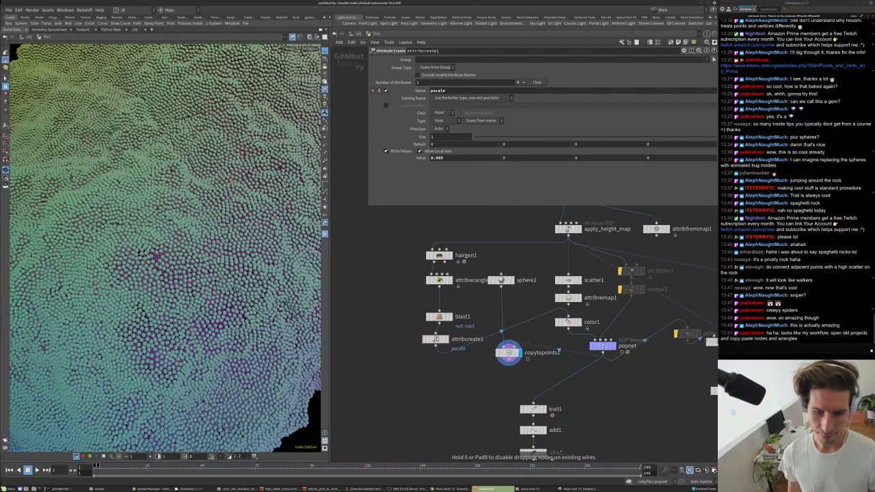
# - Display popnet and then copytopoints1, and play the simulation of the spheres around the rock
pyautogui.click(612, 346)
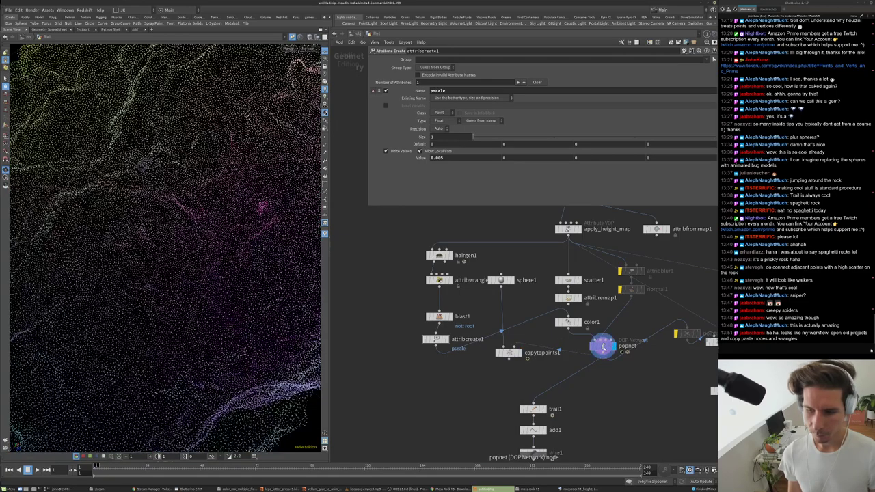
pyautogui.press('h')
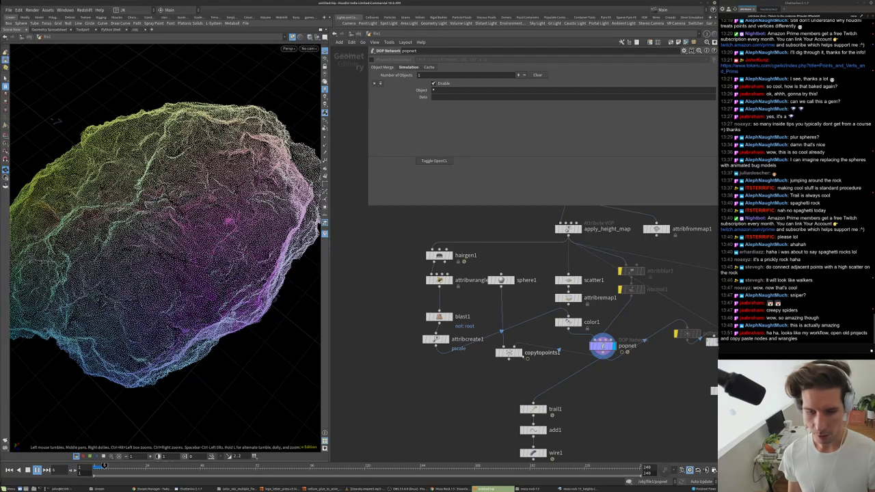
pyautogui.click(523, 352)
pyautogui.moveTo(166, 225); pyautogui.dragTo(235, 248)
pyautogui.press('Up')
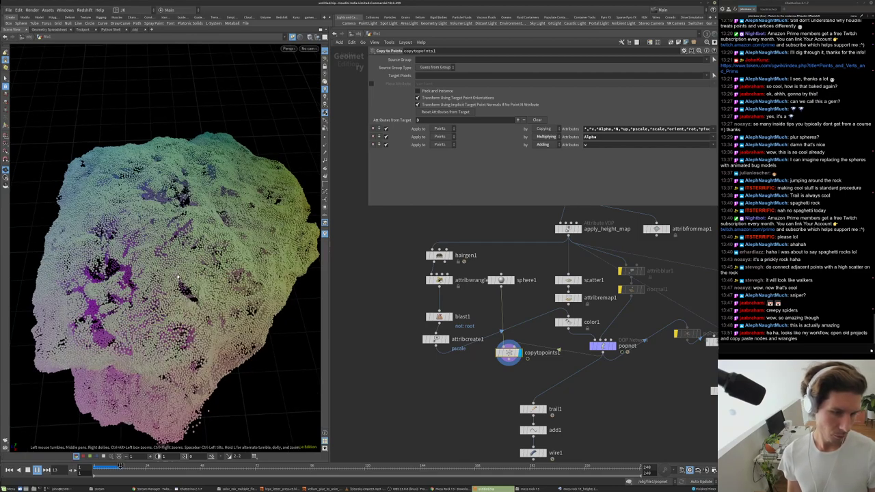
pyautogui.moveTo(176, 218); pyautogui.dragTo(237, 219)
pyautogui.scroll(5, 218, 145)
pyautogui.scroll(-6, 198, 171)
pyautogui.scroll(3, 236, 219)
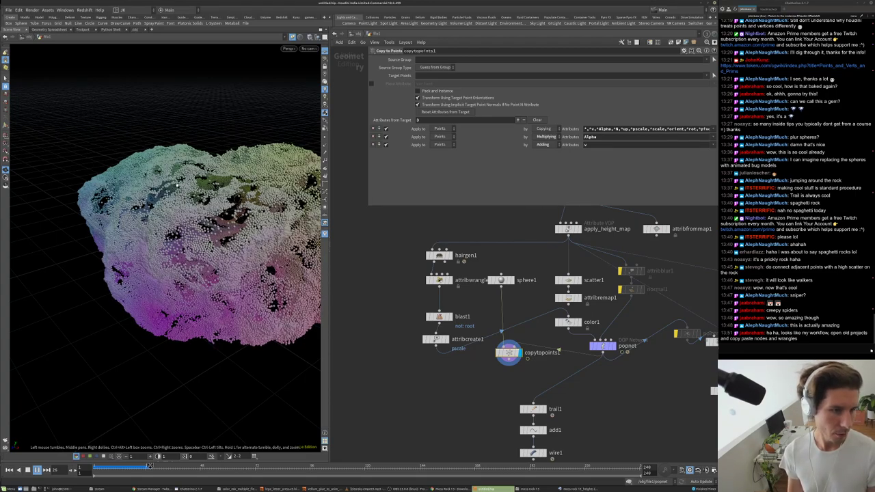
pyautogui.scroll(5, 177, 183)
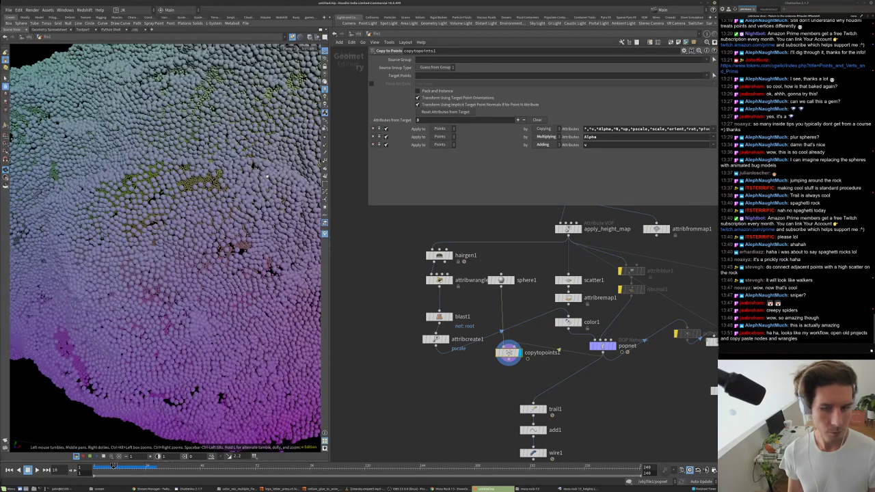
# - Step into popnet and its SOP solver to inspect ray1, then return to the rock network
pyautogui.doubleClick(603, 346)
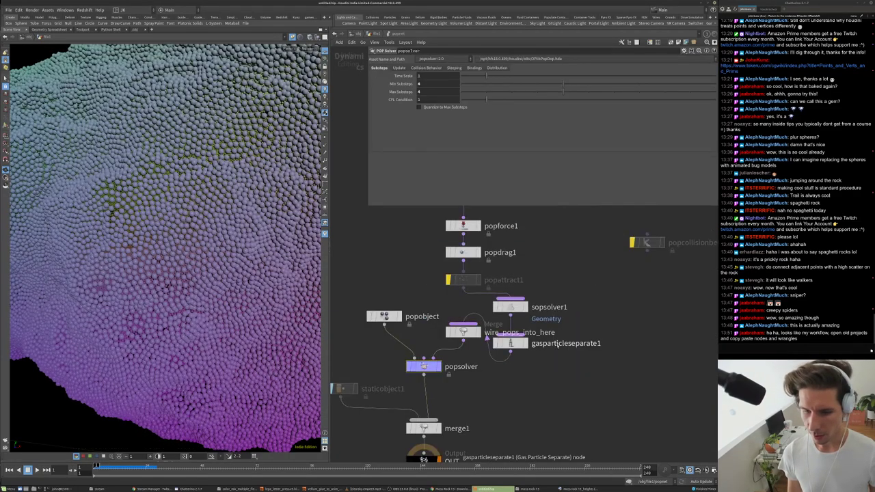
pyautogui.click(511, 308)
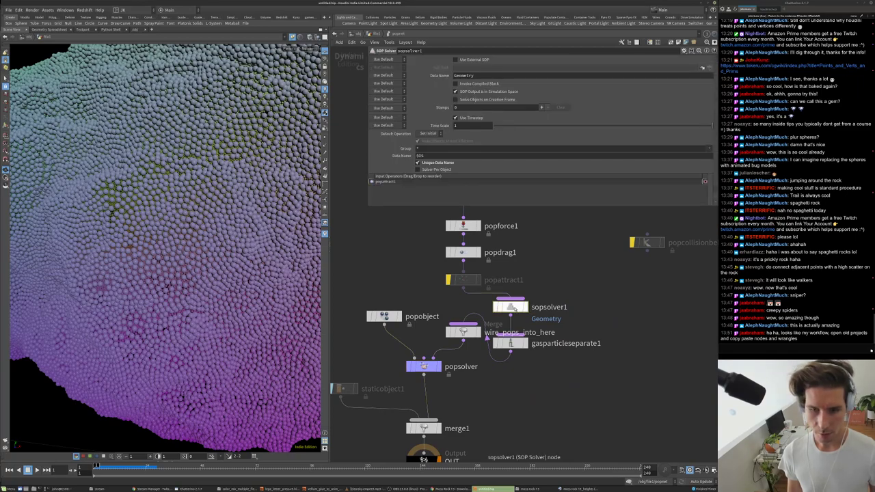
pyautogui.doubleClick(511, 308)
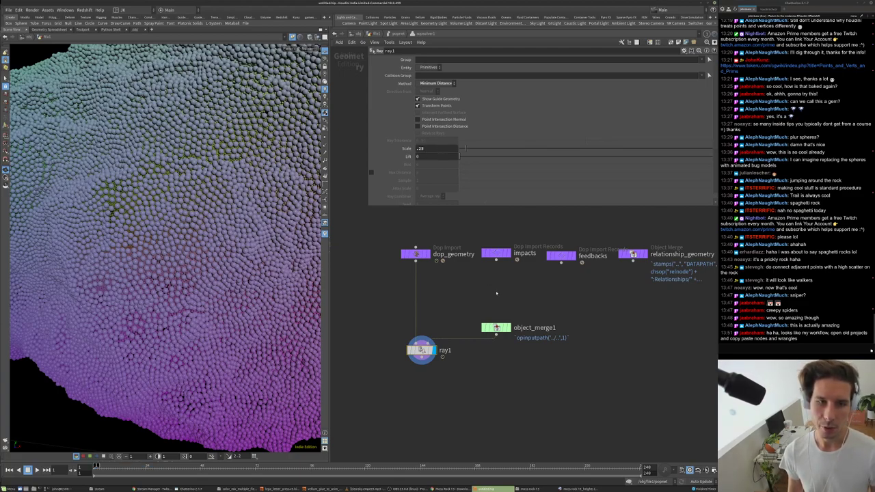
pyautogui.press('u')
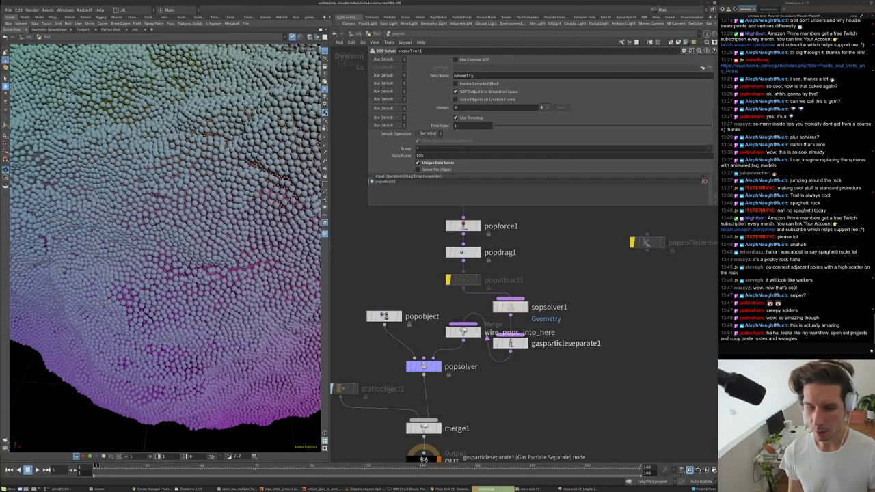
pyautogui.click(374, 32)
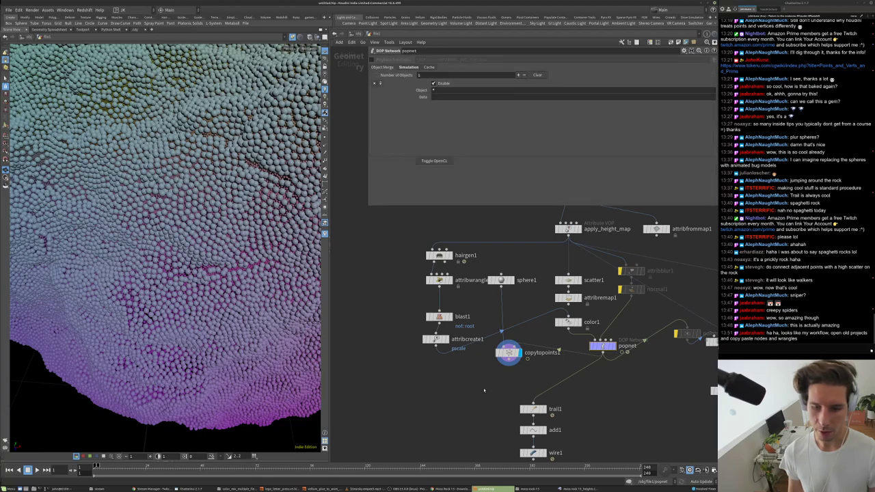
# - Play the POP simulation and zoom out to frame the whole rock
pyautogui.moveTo(484, 390); pyautogui.dragTo(486, 373, button='middle')
pyautogui.press('Up')
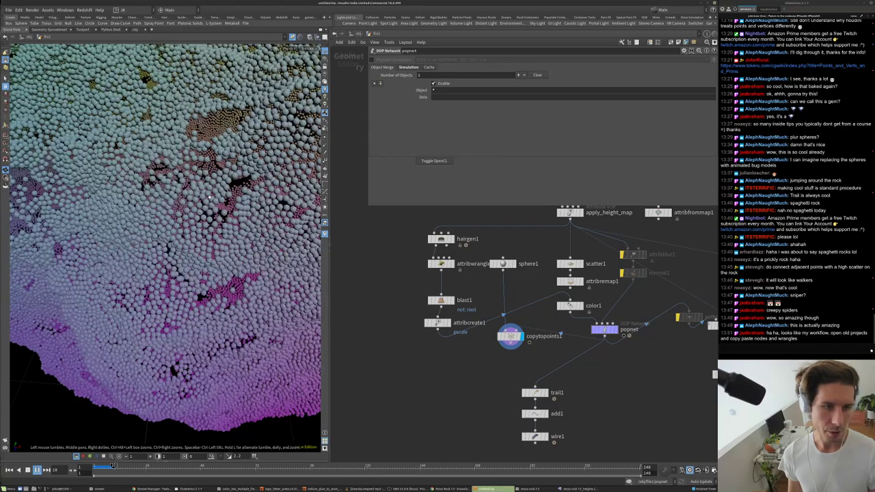
pyautogui.moveTo(156, 227); pyautogui.dragTo(171, 158)
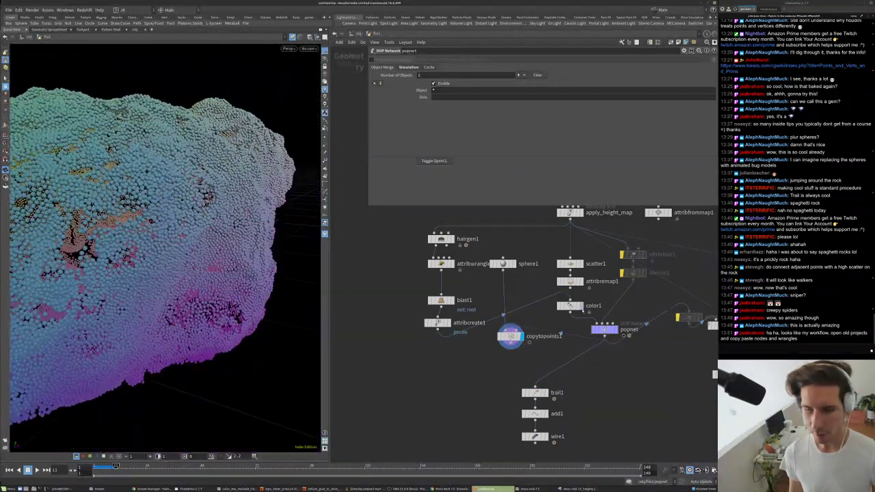
pyautogui.scroll(2, 573, 233)
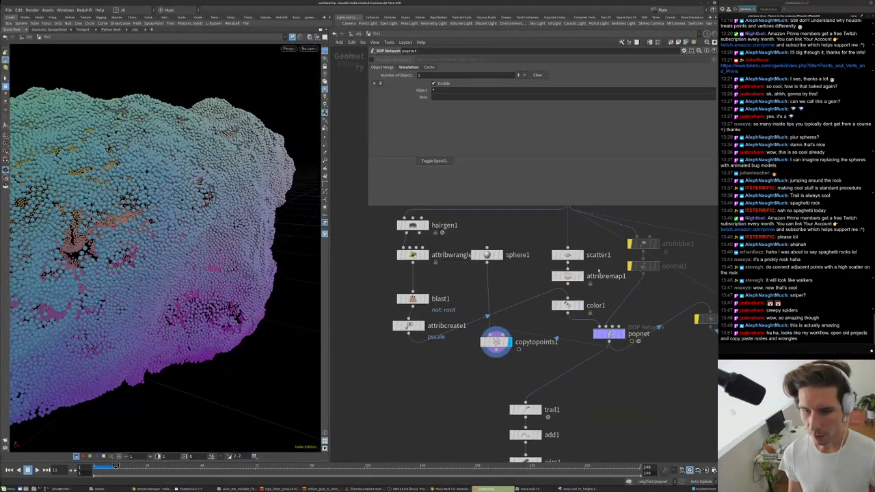
# - Show the grey rock surface as reference and replay the sphere simulation over it
pyautogui.click(581, 244)
pyautogui.moveTo(171, 225); pyautogui.dragTo(205, 229)
pyautogui.scroll(2, 195, 220)
pyautogui.scroll(2, 185, 235)
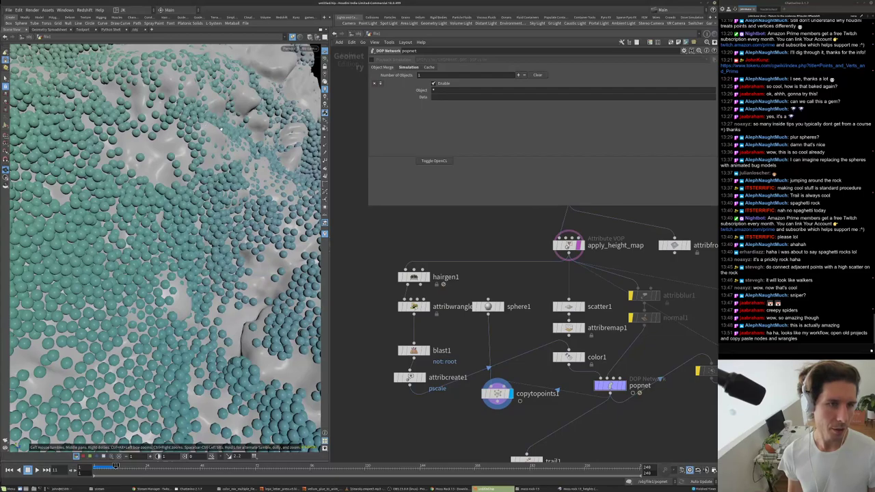
pyautogui.scroll(-5, 194, 209)
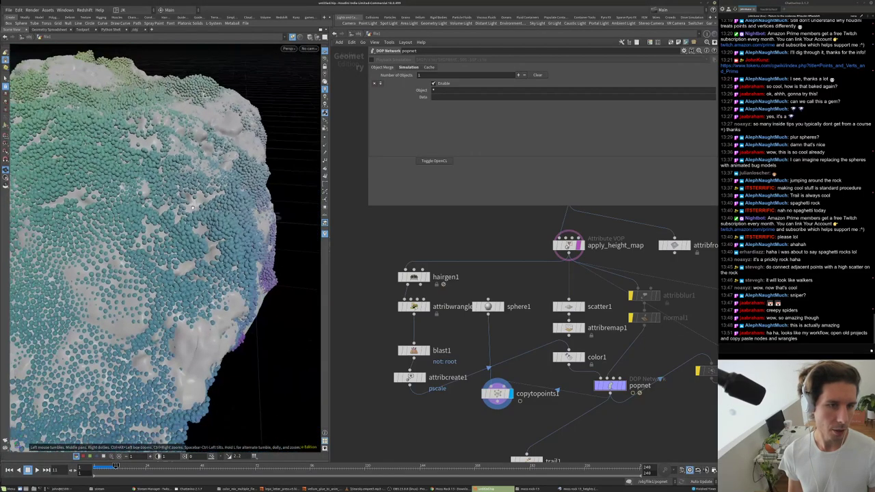
pyautogui.press('Up')
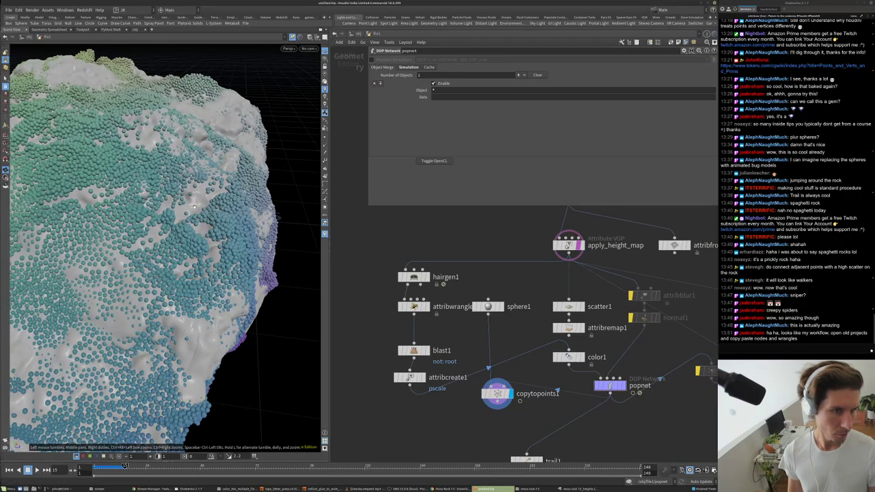
# - Inside popnet, delete the accidental keyframe channel on Iterations
pyautogui.doubleClick(609, 385)
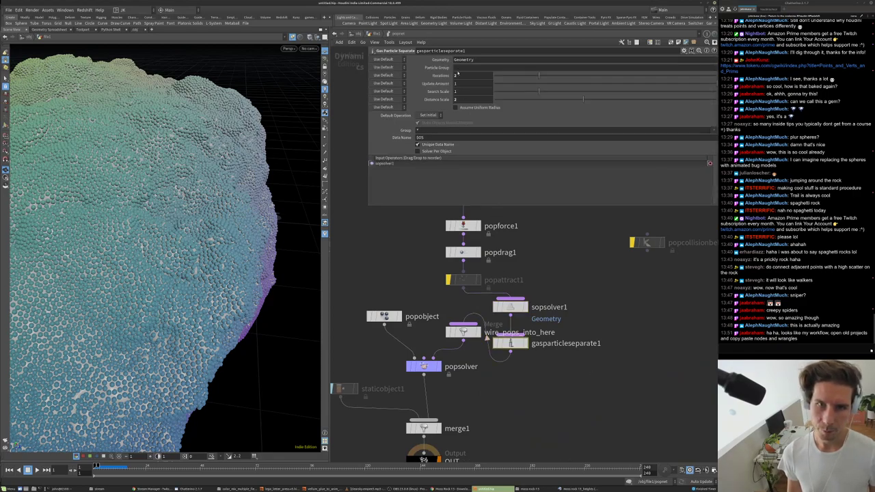
pyautogui.press('Return')
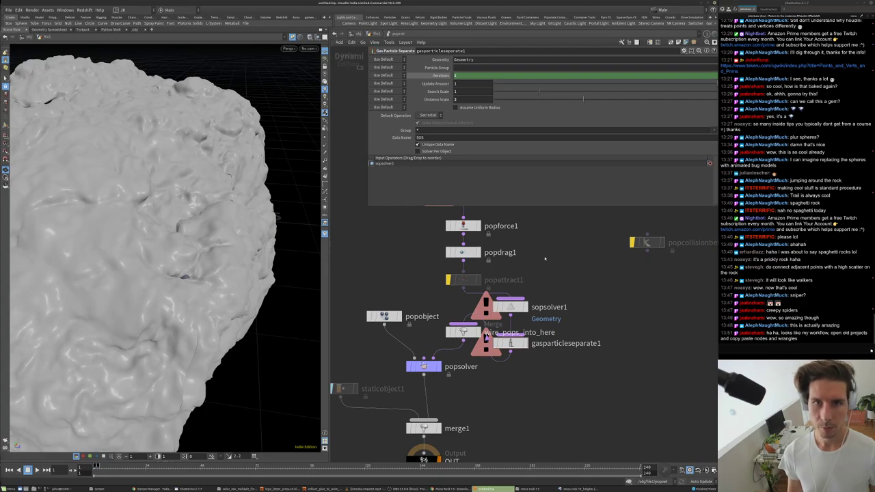
pyautogui.rightClick(459, 77)
pyautogui.click(484, 159)
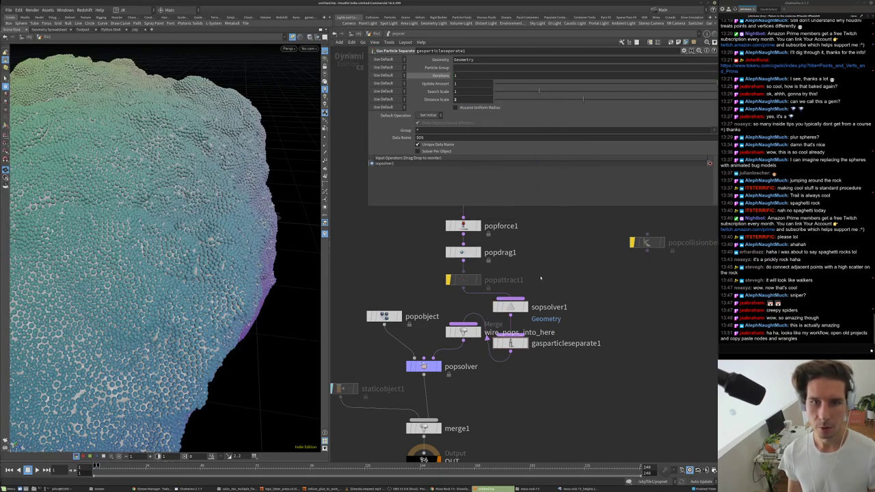
# - Set the popsolver's Min Substeps to 6 and go back up to the rock's network
pyautogui.press('u')
pyautogui.doubleClick(429, 149)
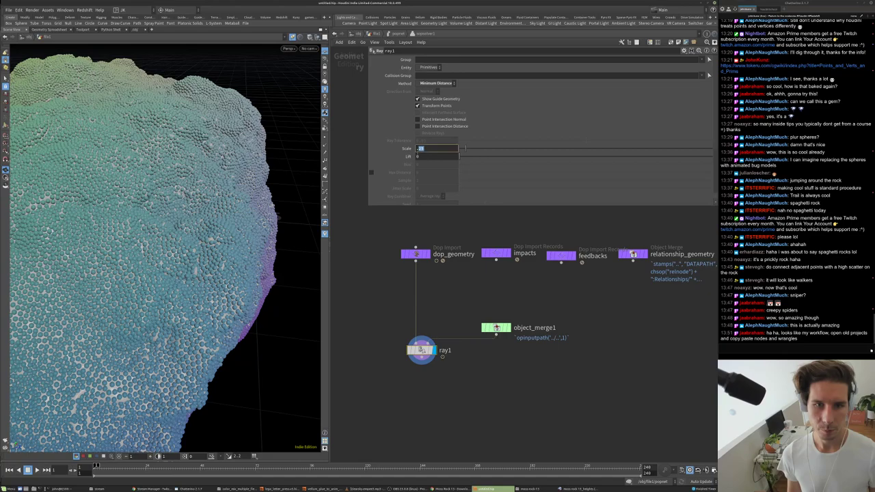
pyautogui.press('u')
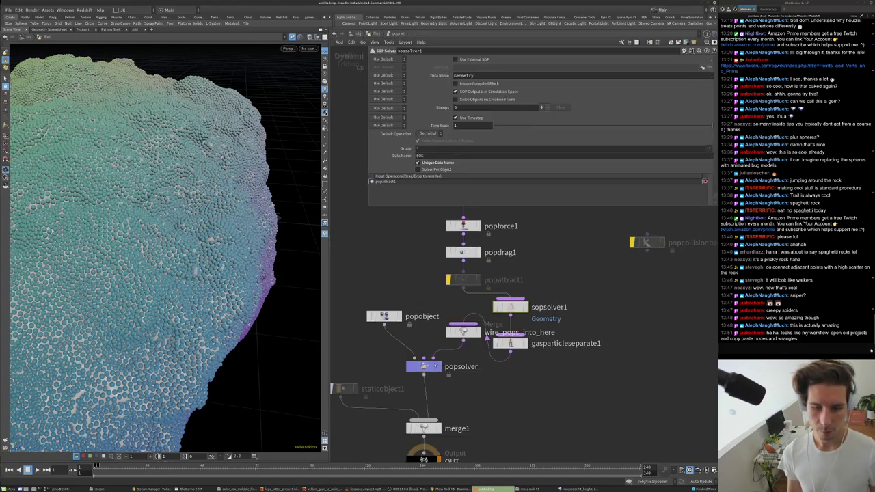
pyautogui.write('6')
pyautogui.press('Tab')
pyautogui.press('u')
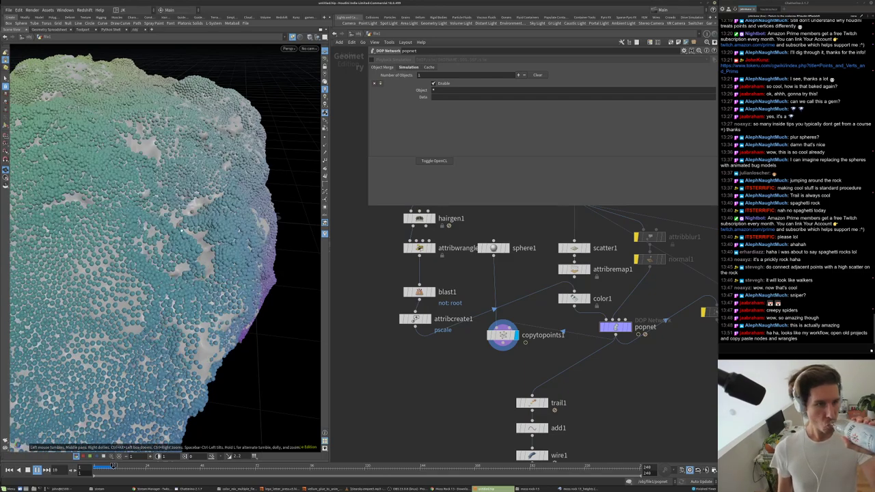
# - Replay the simulation, stop it, and rewind to frame 1
pyautogui.moveTo(185, 241); pyautogui.dragTo(220, 328)
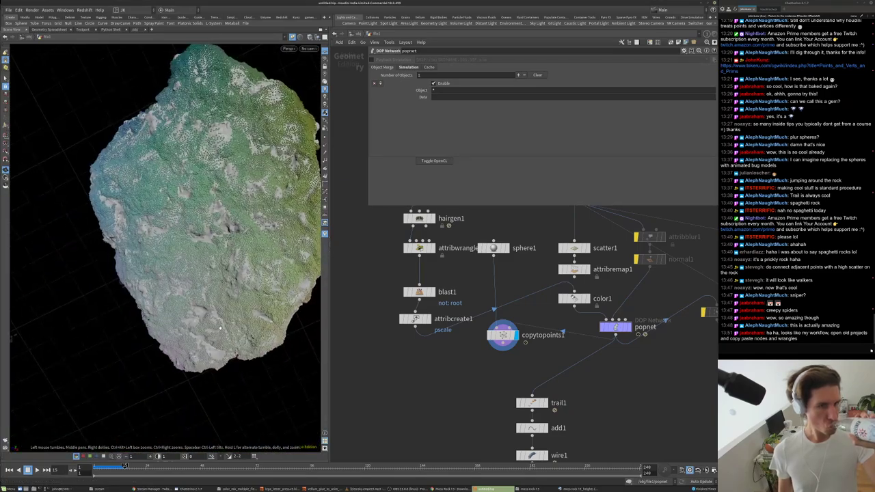
pyautogui.click(37, 469)
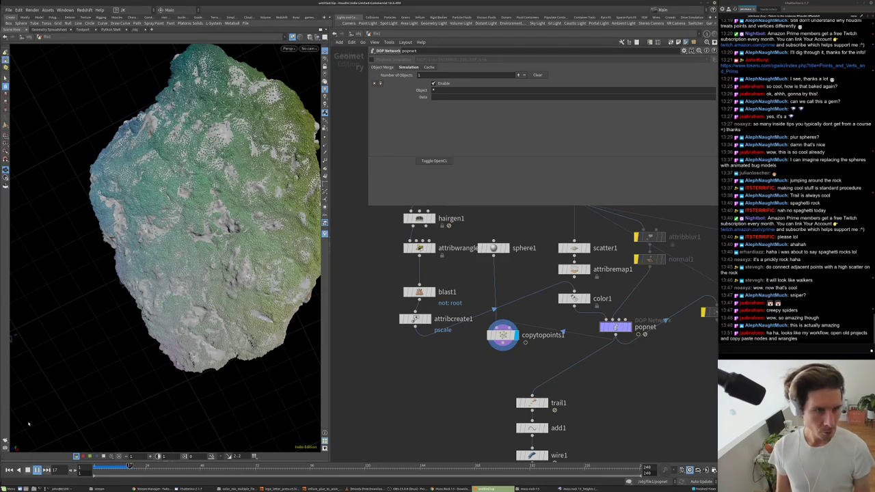
pyautogui.press('Up')
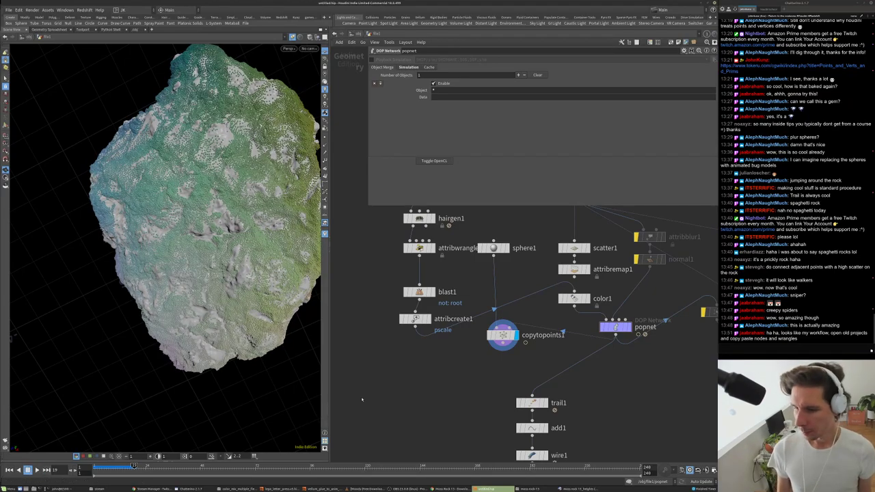
pyautogui.hotkey('ctrl', 'Up')
pyautogui.scroll(-4, 355, 400)
pyautogui.scroll(4, 356, 400)
# - Move sphere1 and copytopoints1 off to the left of the network
pyautogui.moveTo(477, 273); pyautogui.dragTo(516, 236)
pyautogui.click(515, 301)
pyautogui.scroll(-3, 616, 273)
pyautogui.moveTo(588, 255); pyautogui.dragTo(448, 318)
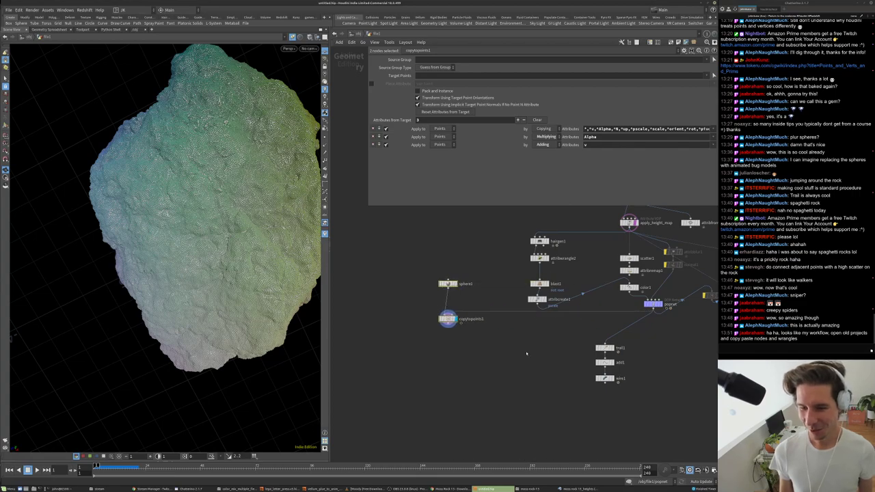
# - Move blast1 and attribcreate1 up beneath the wrangle
pyautogui.moveTo(526, 353); pyautogui.dragTo(486, 319, button='middle')
pyautogui.scroll(2, 440, 305)
pyautogui.moveTo(484, 320); pyautogui.dragTo(484, 309)
pyautogui.moveTo(480, 343); pyautogui.dragTo(483, 340)
pyautogui.moveTo(475, 396); pyautogui.dragTo(470, 369, button='middle')
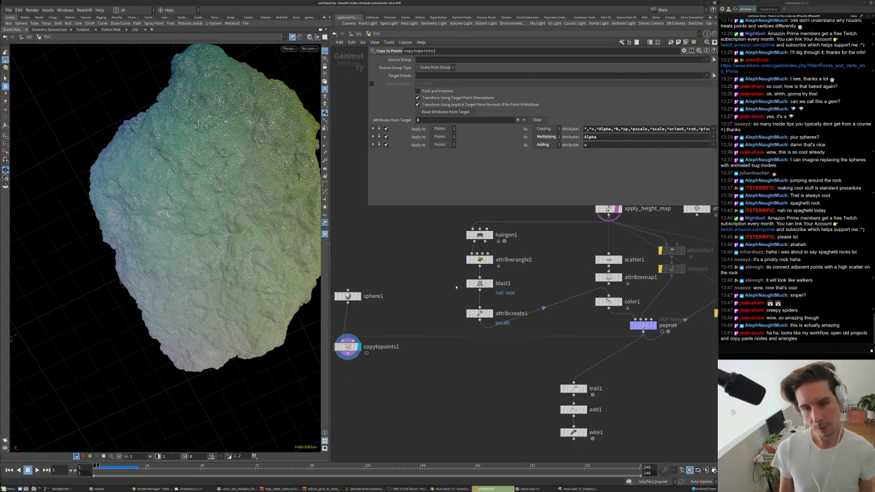
pyautogui.moveTo(454, 288)
pyautogui.mouseDown(button='middle')
pyautogui.moveTo(444, 301)
pyautogui.moveTo(438, 289)
pyautogui.mouseUp(button='middle')
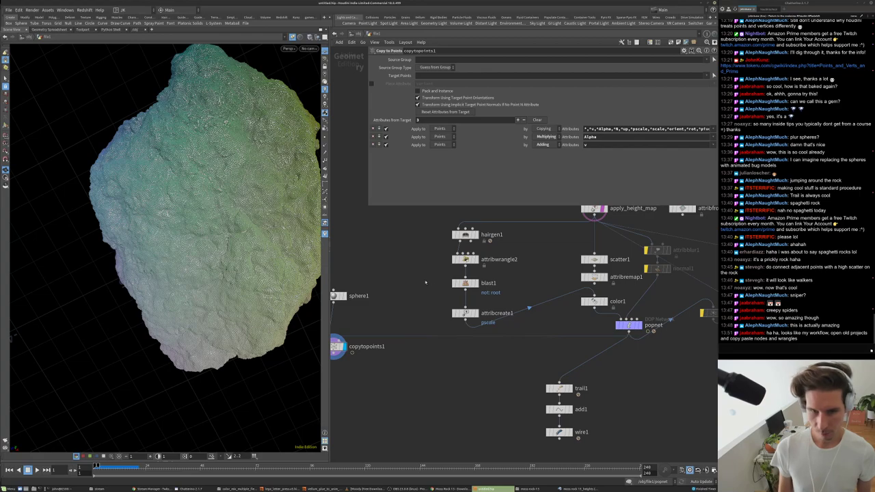
# - Add an Enumerate node, enumerate1, to the rock network
pyautogui.press('Tab')
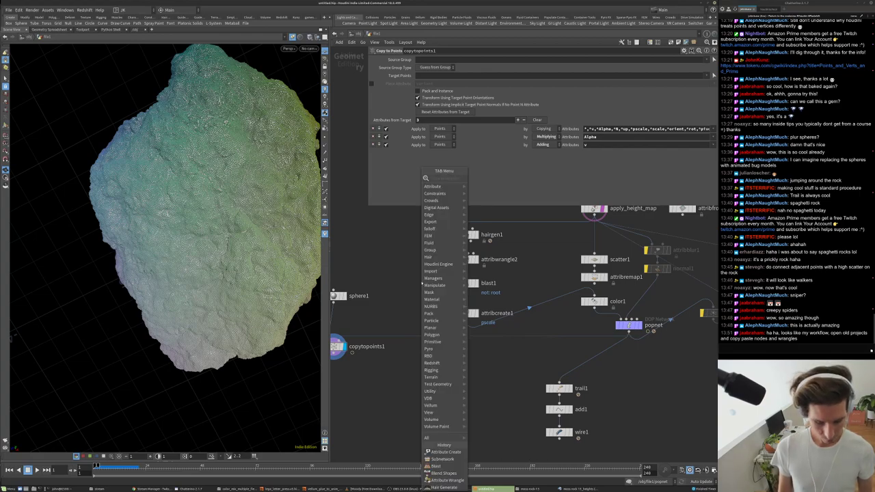
pyautogui.moveTo(444, 201)
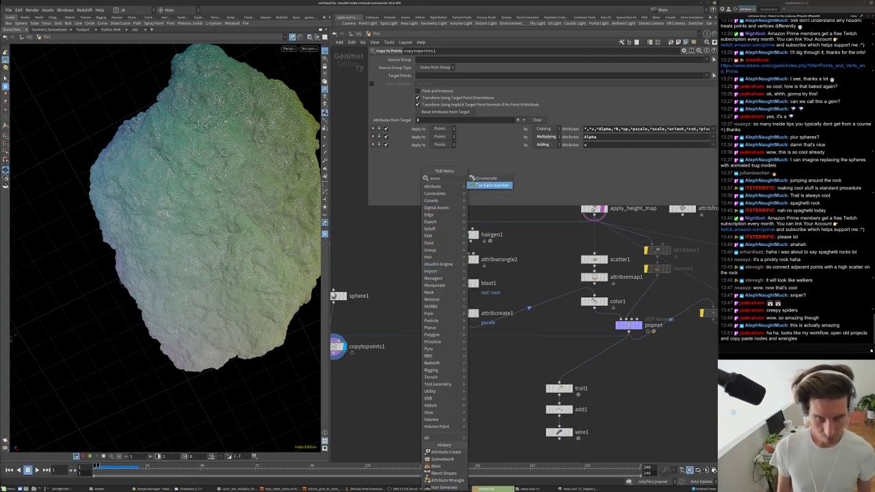
pyautogui.click(490, 186)
pyautogui.click(402, 255)
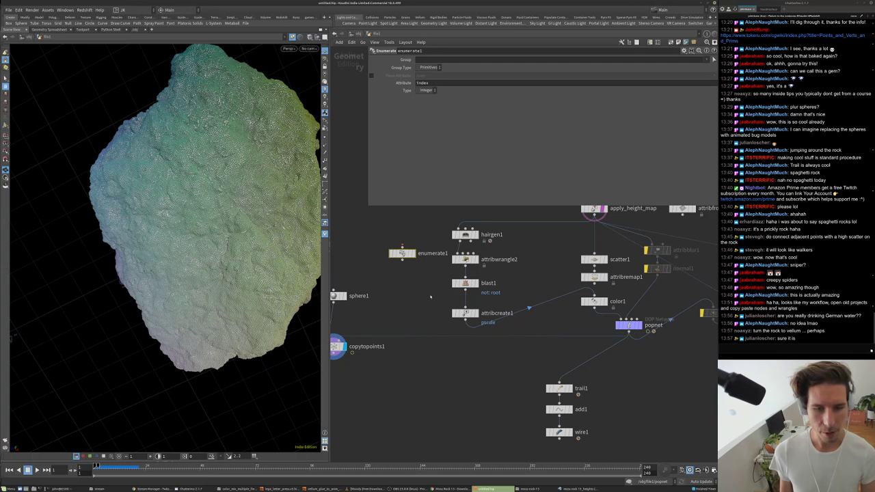
# - Position enumerate1 below copytopoints1
pyautogui.scroll(-2, 431, 297)
pyautogui.moveTo(430, 298); pyautogui.dragTo(454, 311, button='middle')
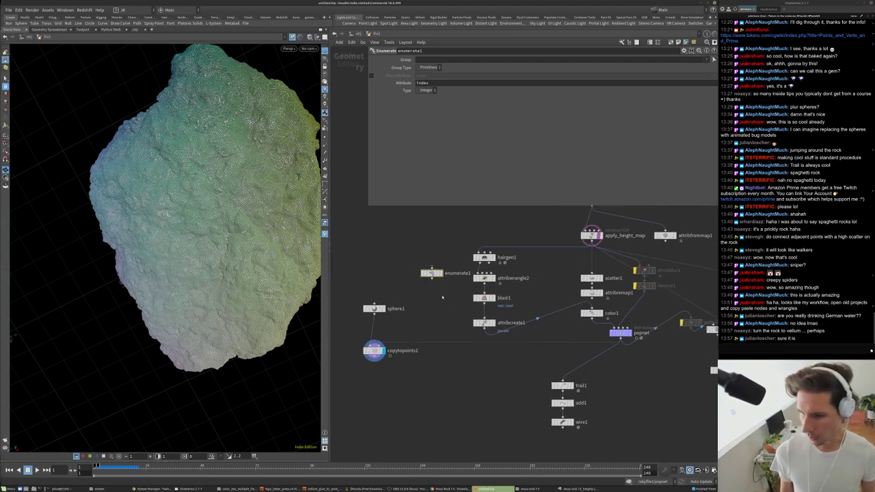
pyautogui.scroll(3, 443, 300)
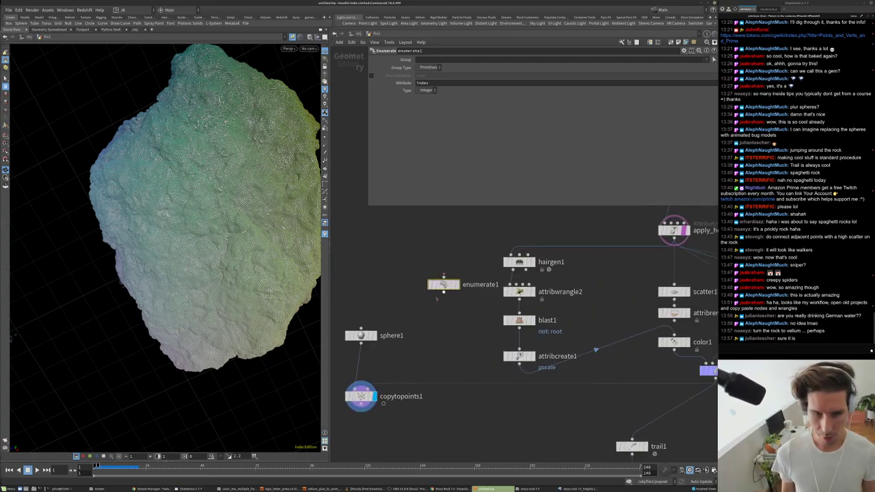
pyautogui.moveTo(446, 331); pyautogui.dragTo(470, 308, button='middle')
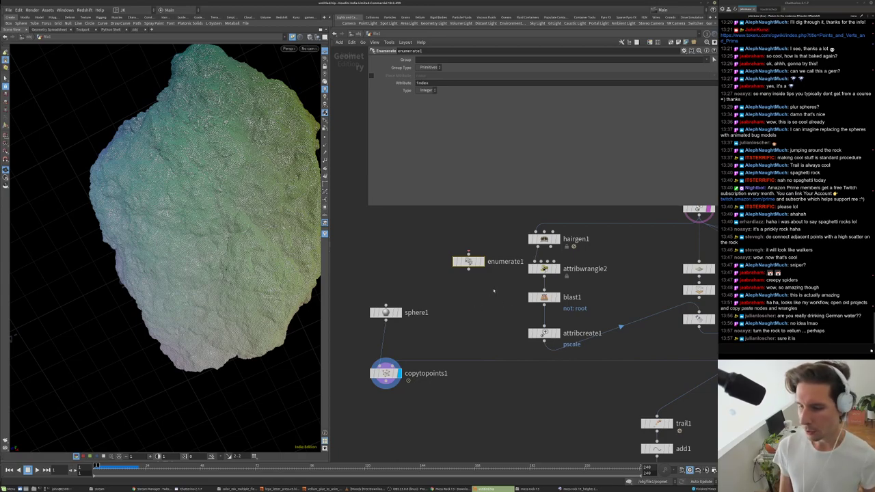
pyautogui.scroll(-4, 491, 284)
pyautogui.moveTo(473, 226); pyautogui.dragTo(472, 237)
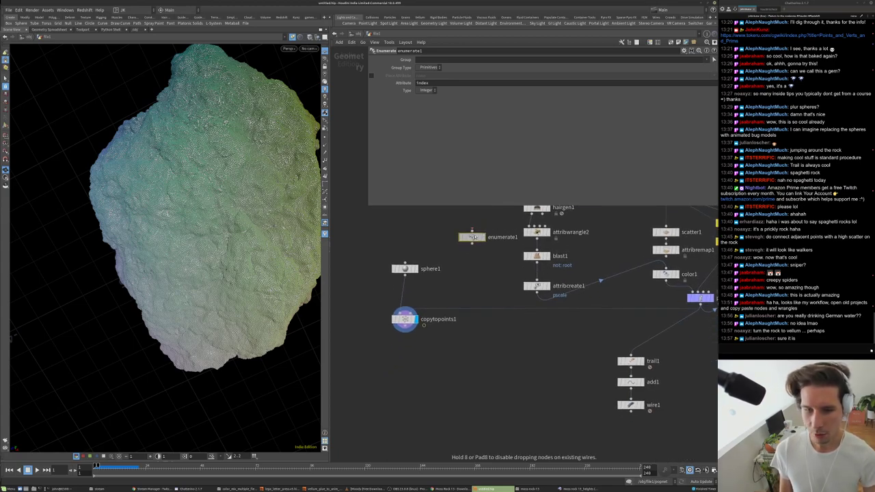
pyautogui.scroll(-3, 484, 298)
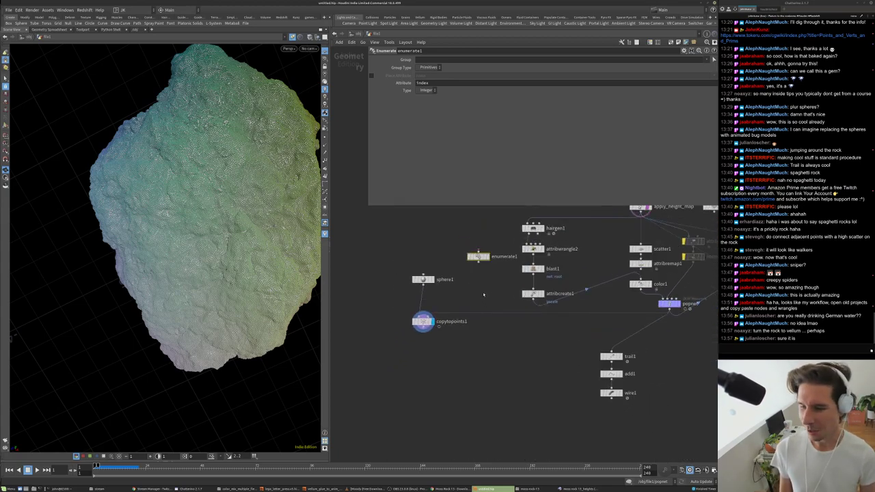
pyautogui.moveTo(479, 256); pyautogui.dragTo(481, 353)
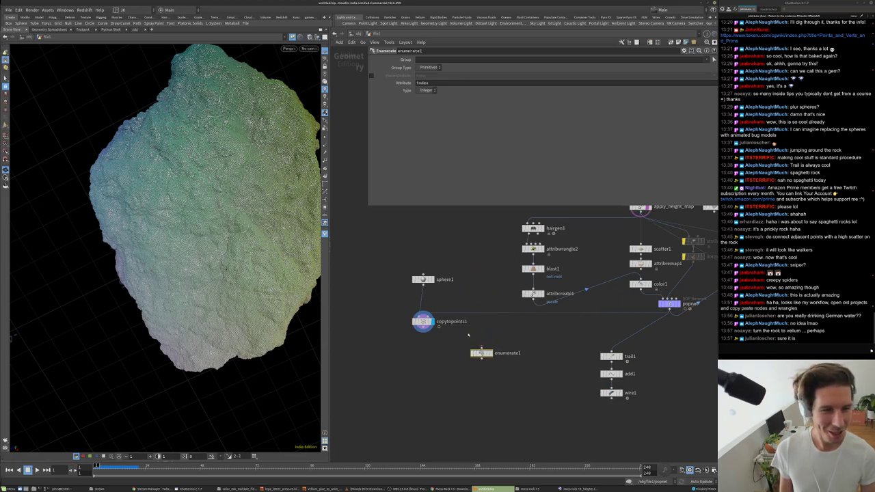
pyautogui.scroll(3, 479, 352)
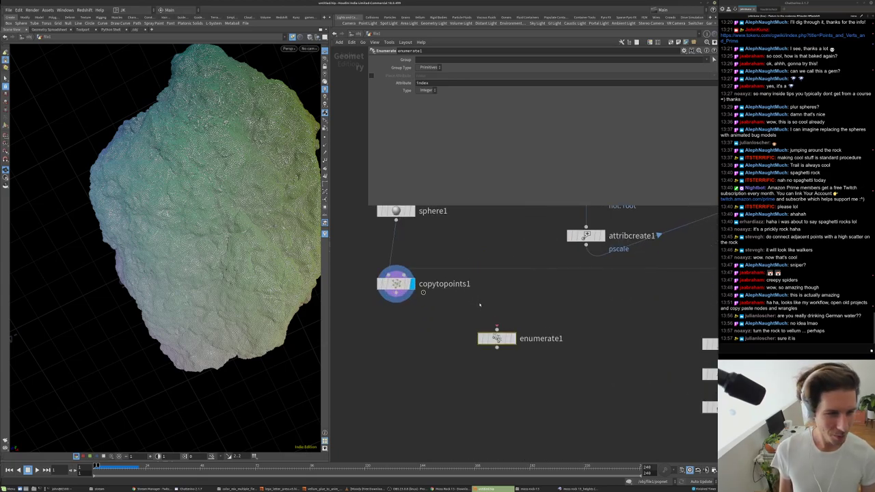
pyautogui.scroll(-1, 480, 305)
pyautogui.moveTo(199, 205); pyautogui.dragTo(318, 240)
pyautogui.scroll(-3, 492, 322)
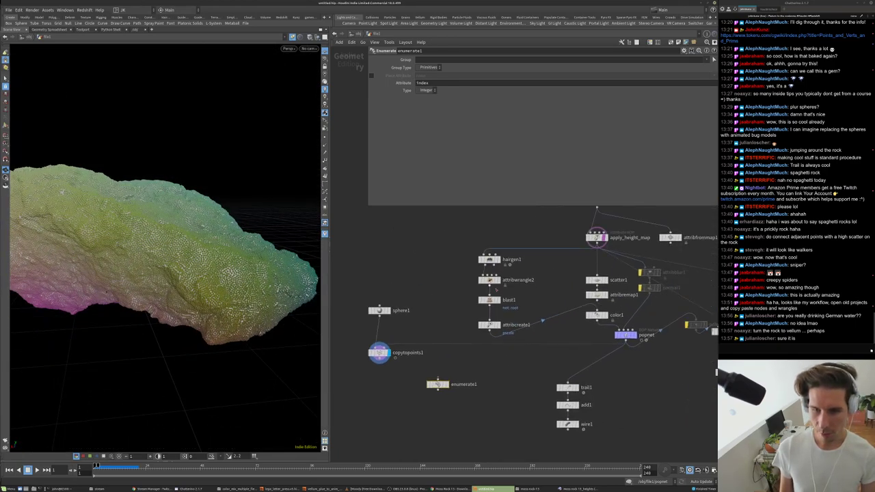
pyautogui.scroll(2, 413, 427)
# - Display attribwrangle2's hair result and move enumerate1 up beside blast1
pyautogui.click(487, 277)
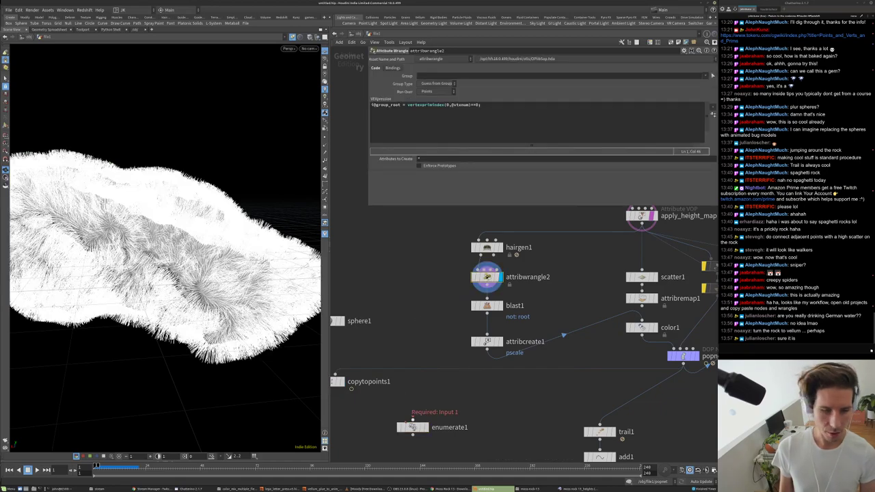
pyautogui.moveTo(415, 424); pyautogui.dragTo(410, 316)
pyautogui.moveTo(499, 313); pyautogui.dragTo(500, 320)
pyautogui.scroll(-1, 676, 359)
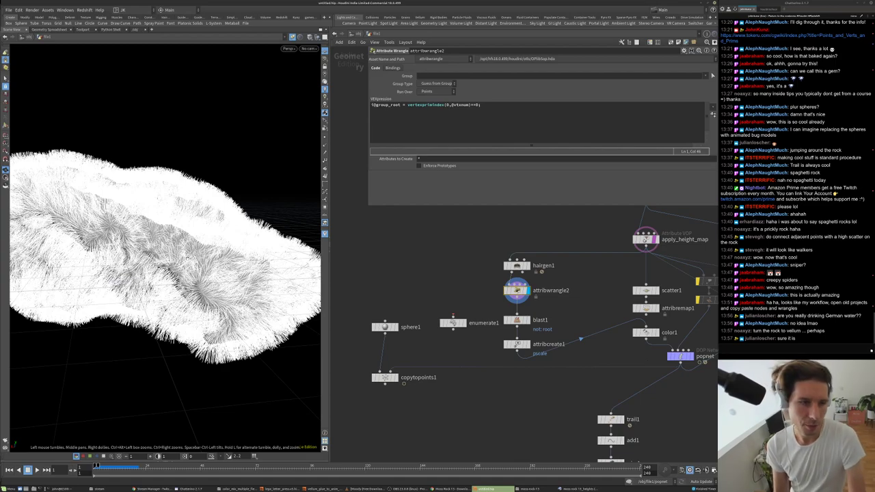
pyautogui.scroll(3, 199, 197)
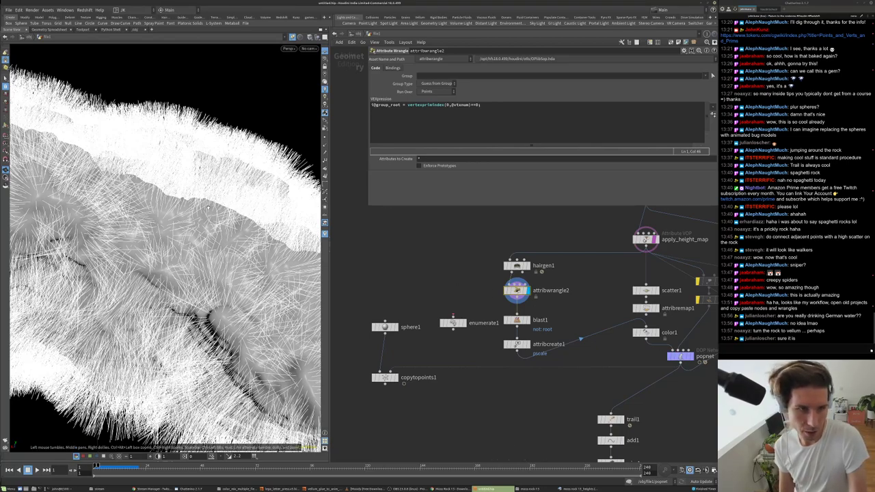
pyautogui.moveTo(142, 104); pyautogui.dragTo(135, 171)
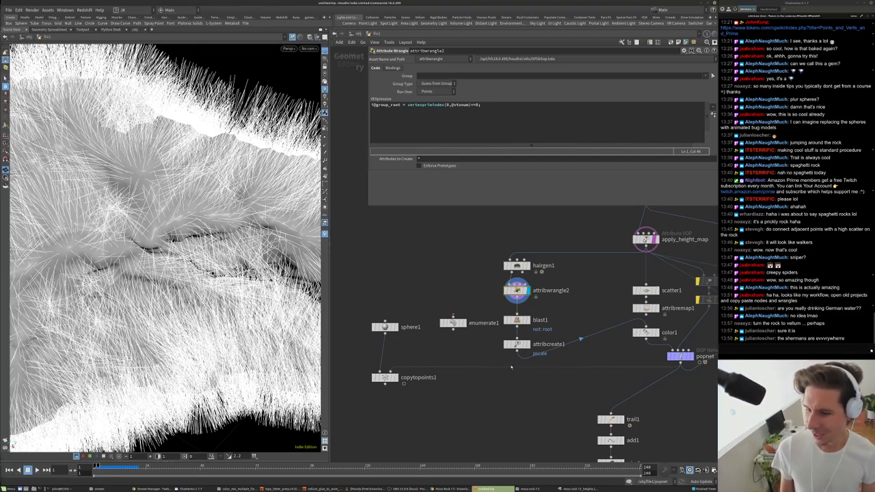
# - Wire enumerate1 between attribwrangle2 and blast1
pyautogui.moveTo(487, 352); pyautogui.dragTo(484, 369, button='middle')
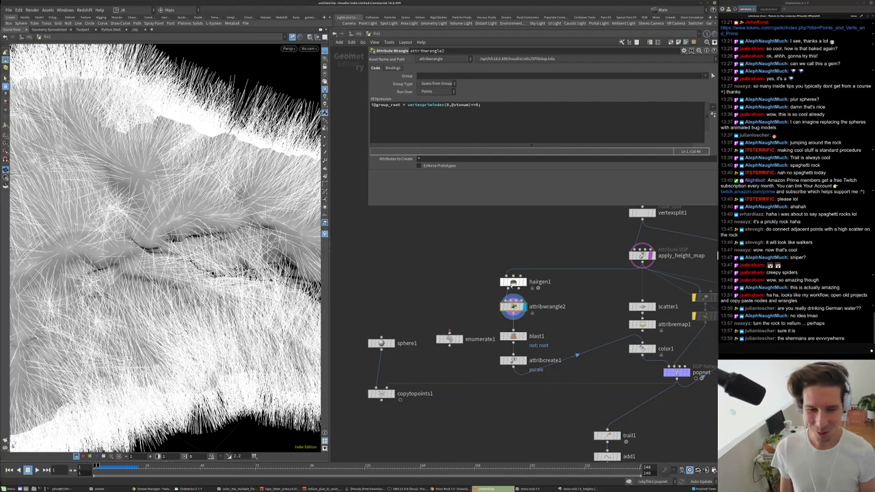
pyautogui.moveTo(513, 308); pyautogui.dragTo(513, 298)
pyautogui.moveTo(464, 332); pyautogui.dragTo(501, 320)
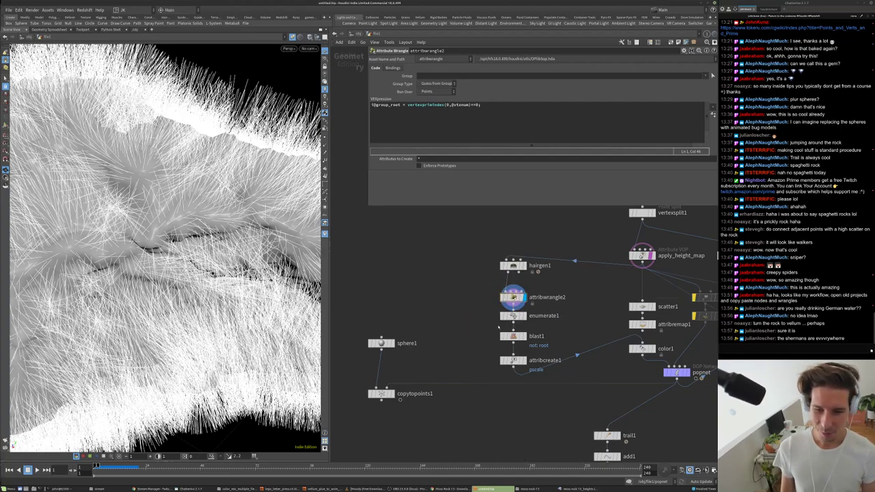
pyautogui.click(513, 322)
pyautogui.moveTo(513, 297)
pyautogui.mouseDown()
pyautogui.moveTo(513, 288)
pyautogui.moveTo(519, 315)
pyautogui.moveTo(514, 307)
pyautogui.mouseUp()
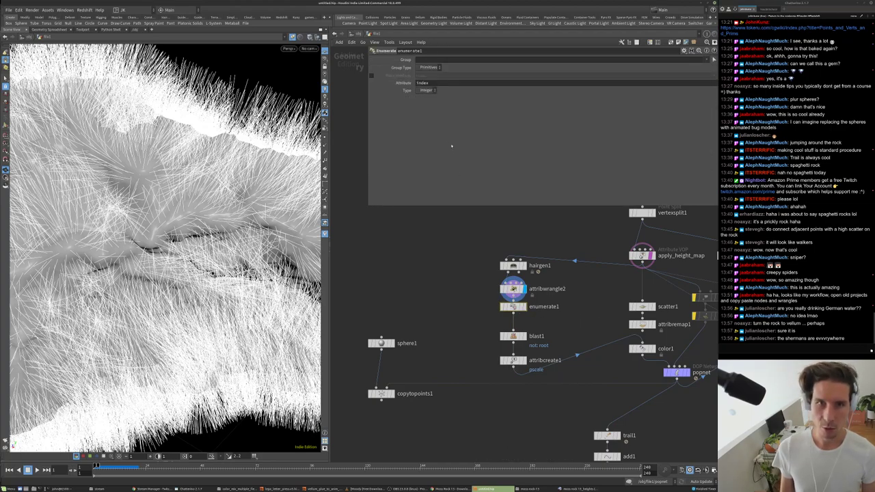
# - Set enumerate1's Group Type to Points and check its node info
pyautogui.click(429, 67)
pyautogui.click(425, 76)
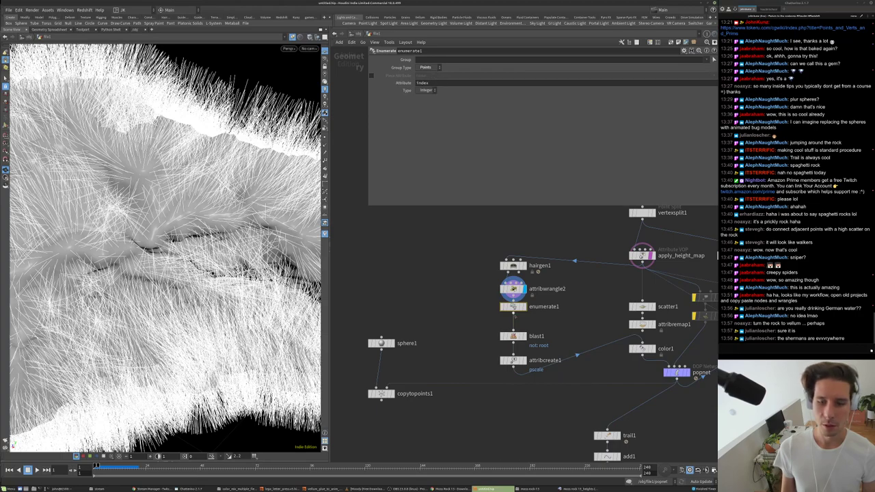
pyautogui.middleClick(513, 306)
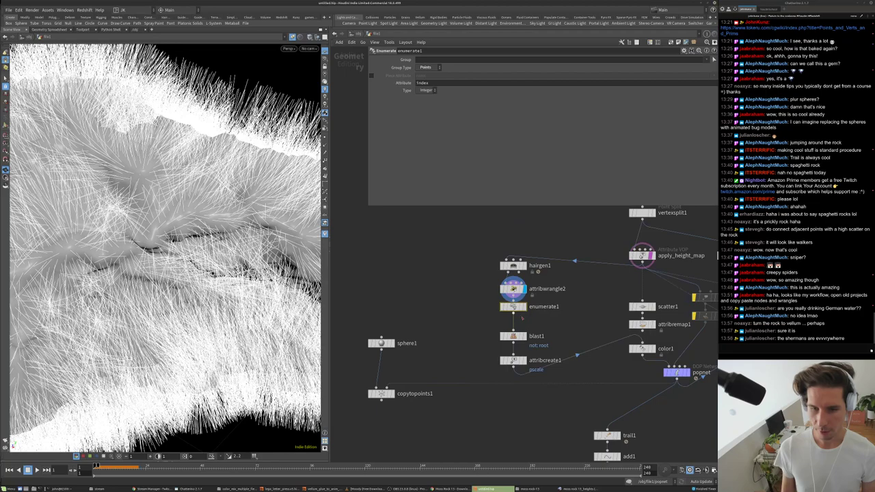
# - Display blast1's root points and bring up the geometry spreadsheet
pyautogui.rightClick(513, 306)
pyautogui.press('Escape')
pyautogui.moveTo(513, 335); pyautogui.dragTo(513, 329)
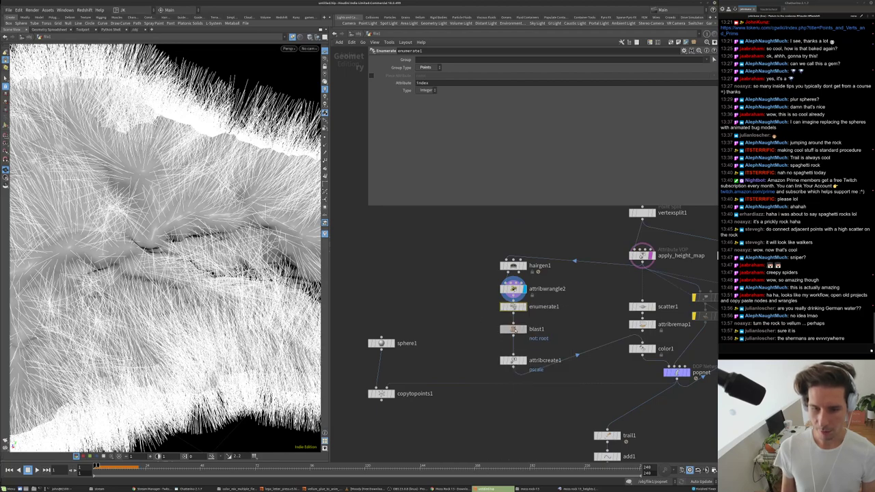
pyautogui.click(524, 329)
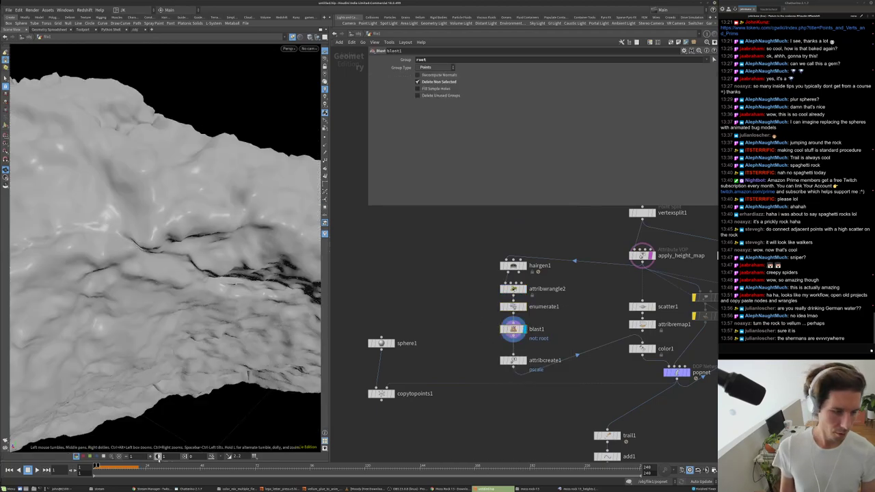
pyautogui.hotkey('ctrl', 'b')
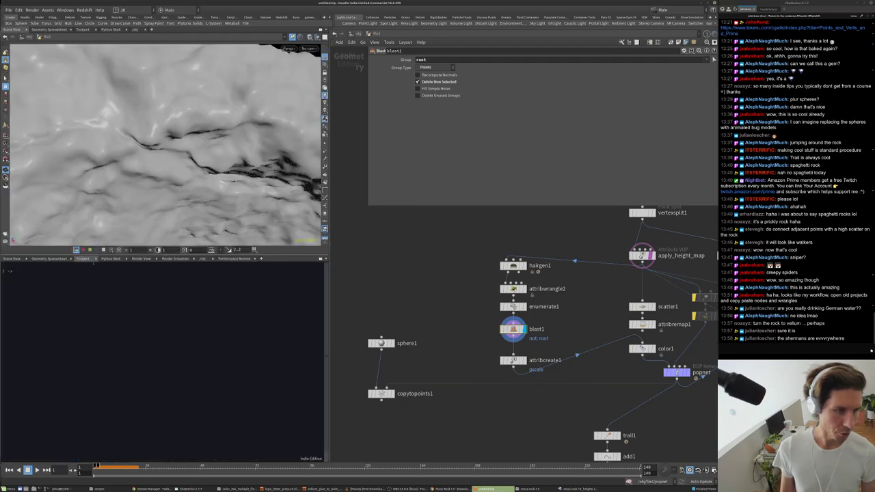
pyautogui.scroll(-7, 127, 331)
pyautogui.moveTo(477, 410); pyautogui.dragTo(475, 387, button='middle')
# - Add an Attribute Copy node, attribcopy1, to the network
pyautogui.press('Tab')
pyautogui.write('copy')
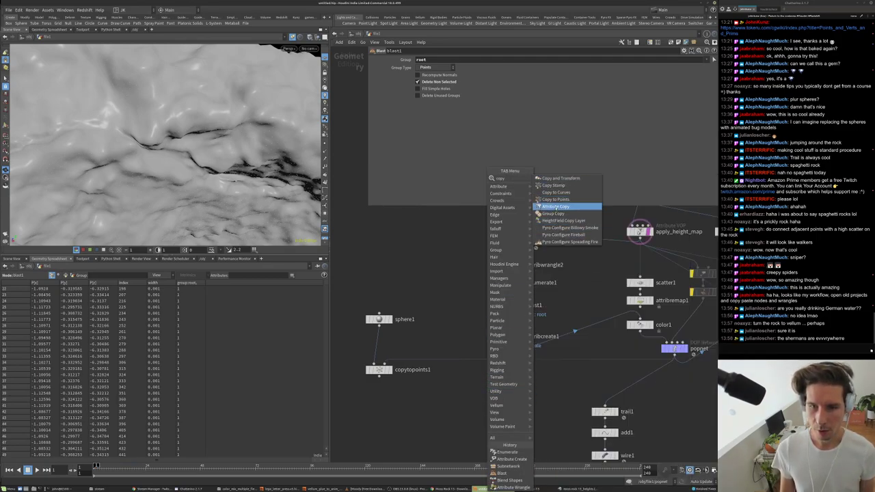
pyautogui.click(557, 200)
pyautogui.press('Escape')
pyautogui.press('Tab')
pyautogui.write('co')
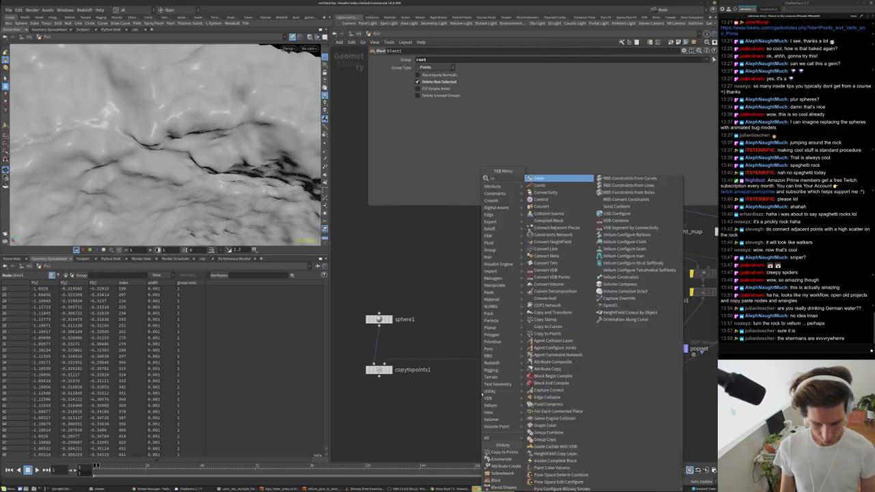
pyautogui.write('py')
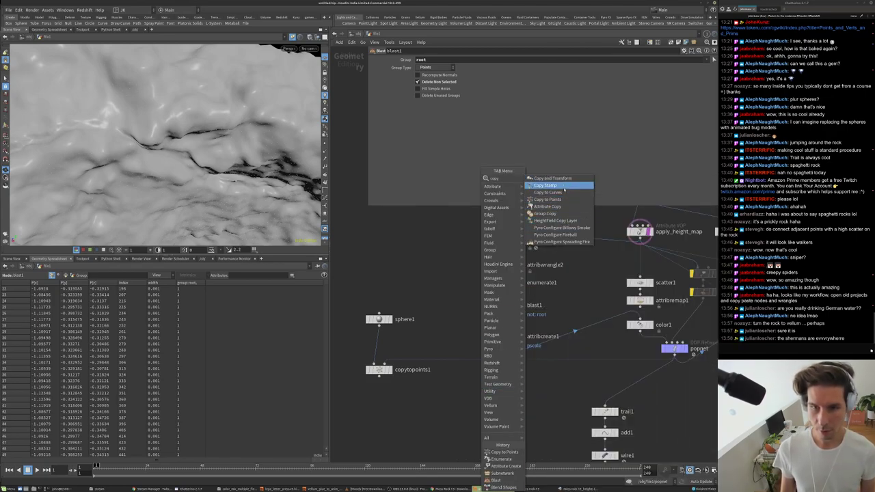
pyautogui.click(559, 201)
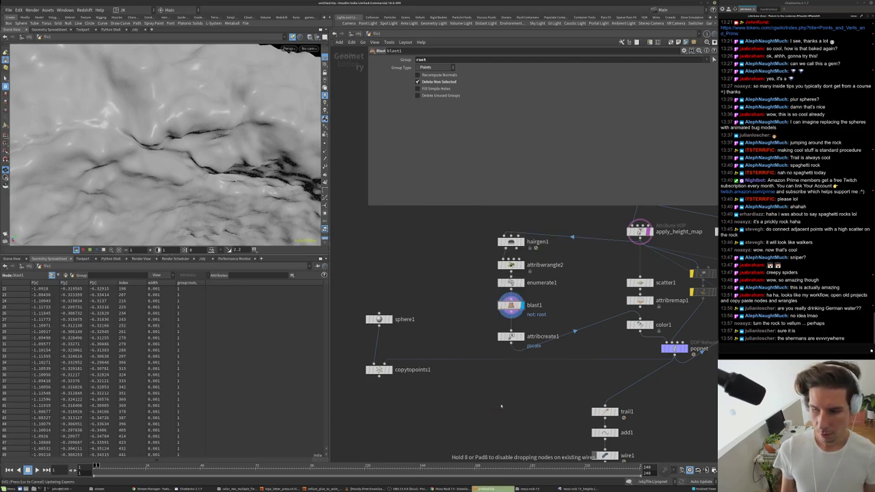
pyautogui.click(501, 407)
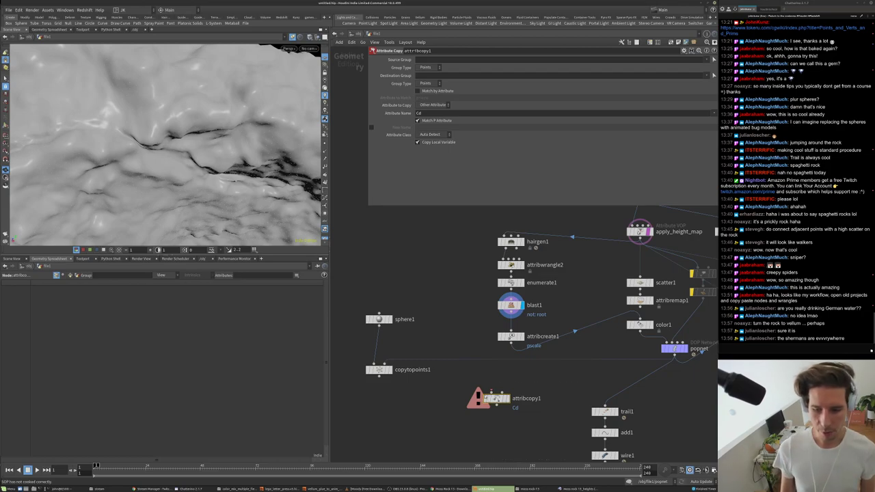
# - Wire attribcreate1 into attribcopy1's first input and popnet into its second, and display it
pyautogui.moveTo(493, 393); pyautogui.dragTo(499, 347)
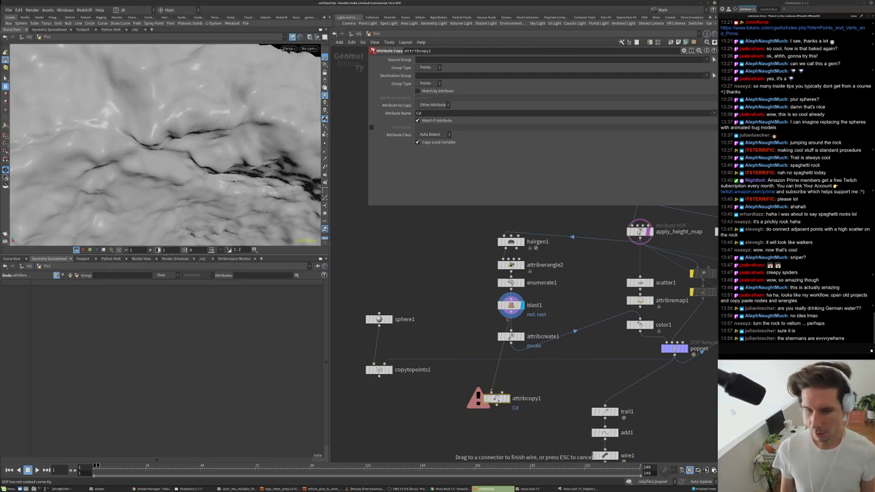
pyautogui.click(511, 343)
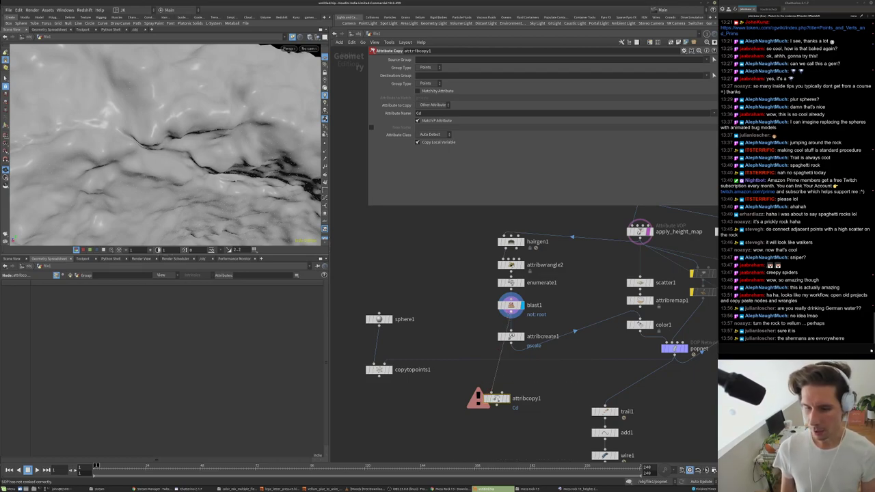
pyautogui.click(505, 393)
pyautogui.click(640, 369)
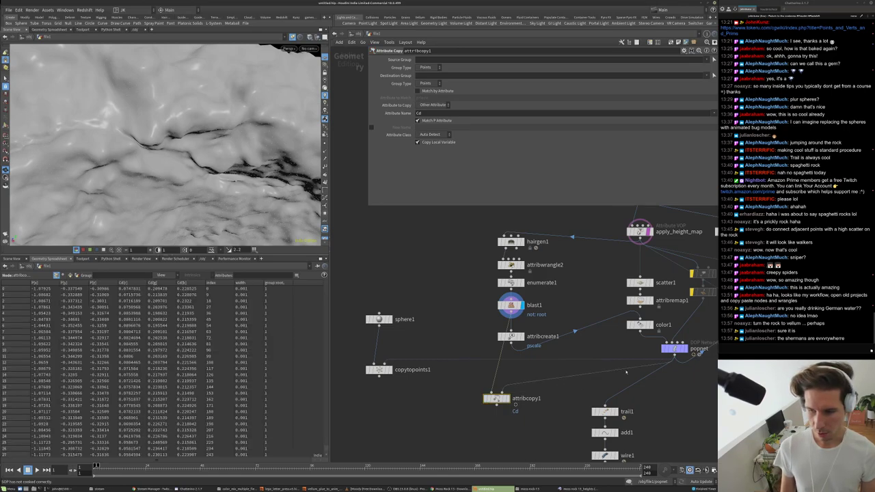
pyautogui.moveTo(533, 412); pyautogui.dragTo(551, 383, button='middle')
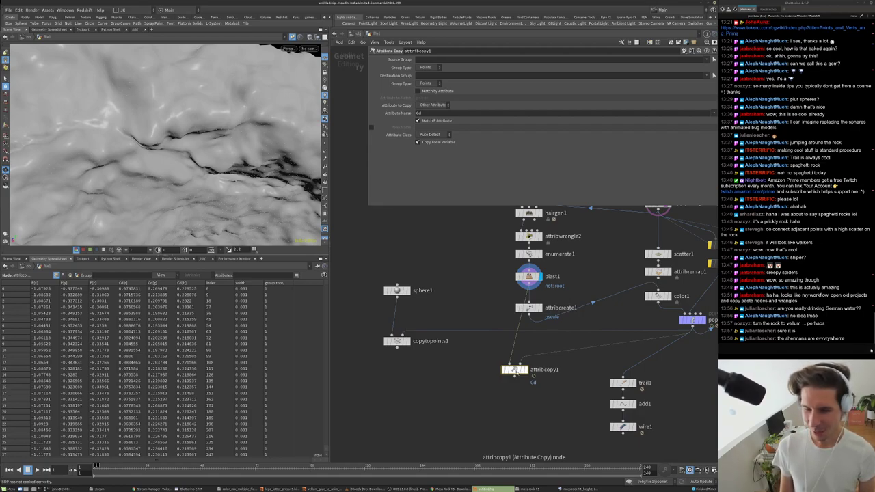
pyautogui.scroll(3, 518, 370)
pyautogui.press('r')
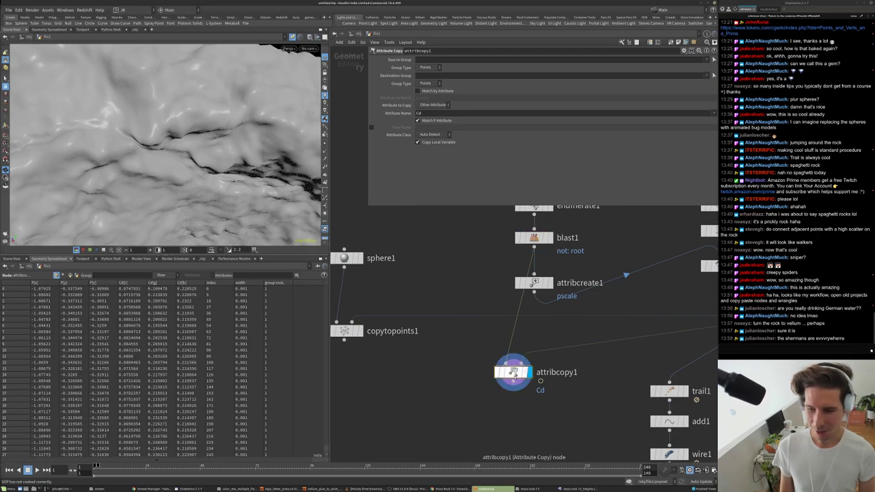
pyautogui.moveTo(514, 372); pyautogui.dragTo(486, 377)
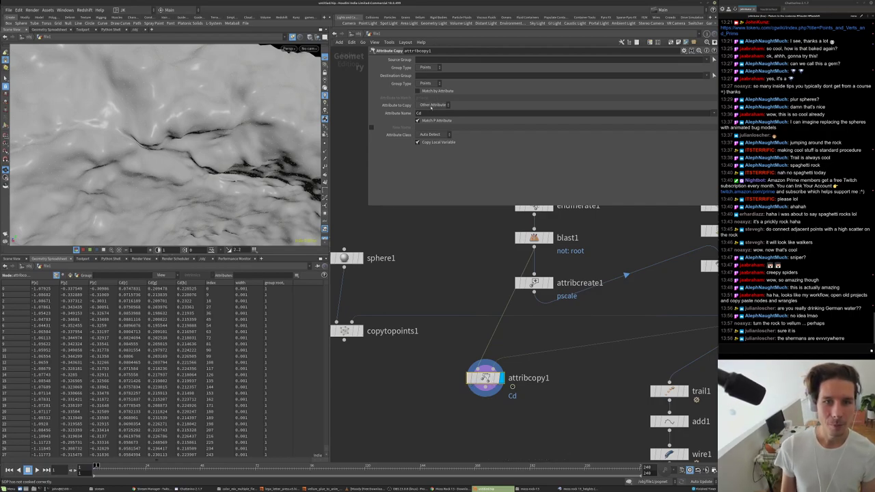
# - Set attribcopy1's Attribute Name to P and match points by the index attribute
pyautogui.doubleClick(419, 113)
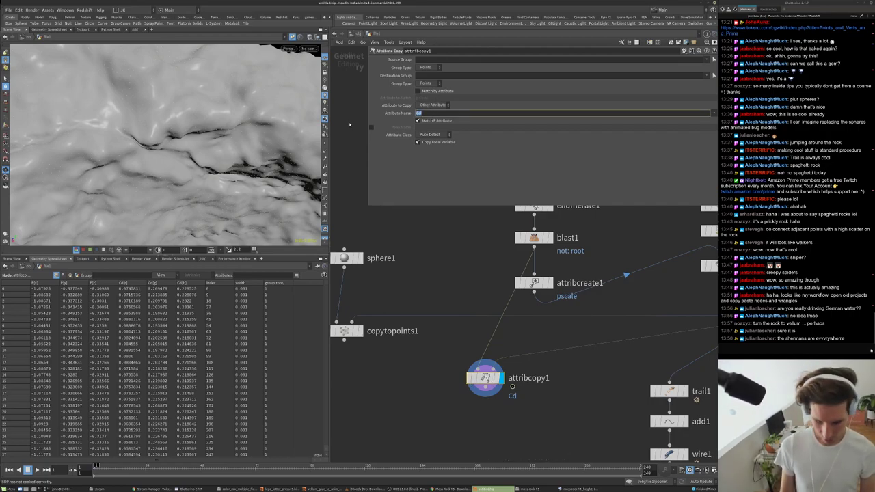
pyautogui.write('p')
pyautogui.press('Return')
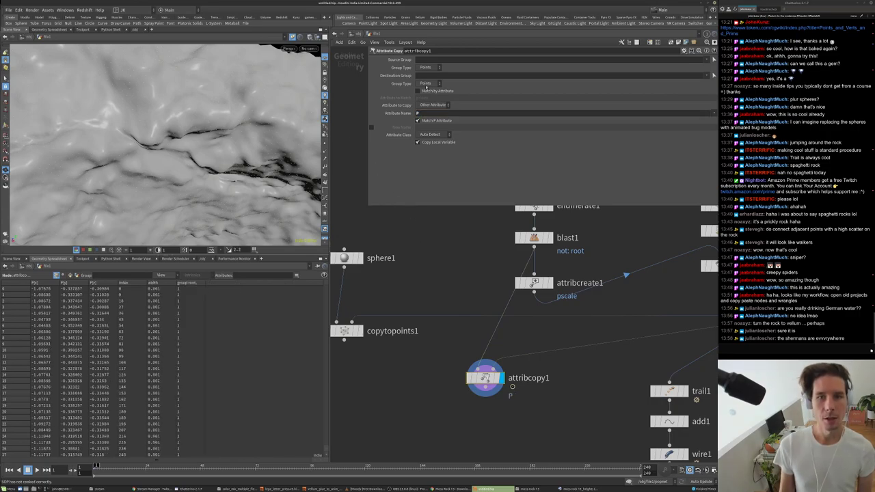
pyautogui.click(436, 91)
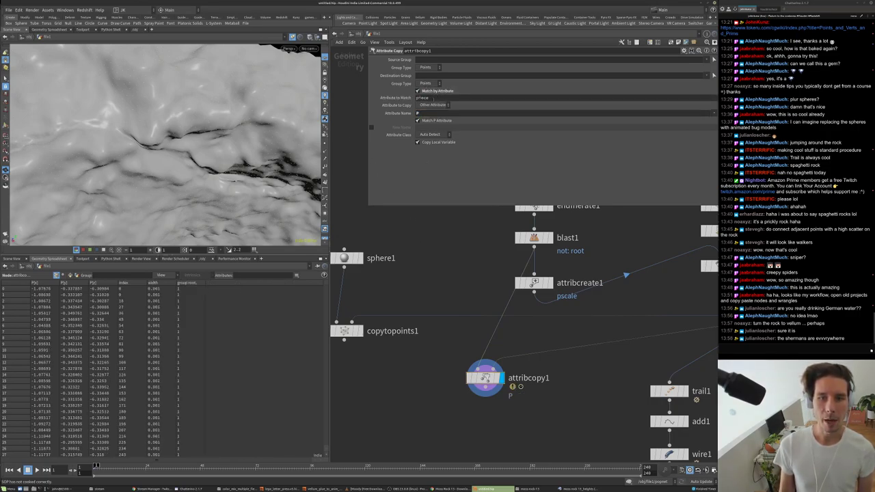
pyautogui.write('index')
pyautogui.press('Return')
pyautogui.scroll(-3, 464, 363)
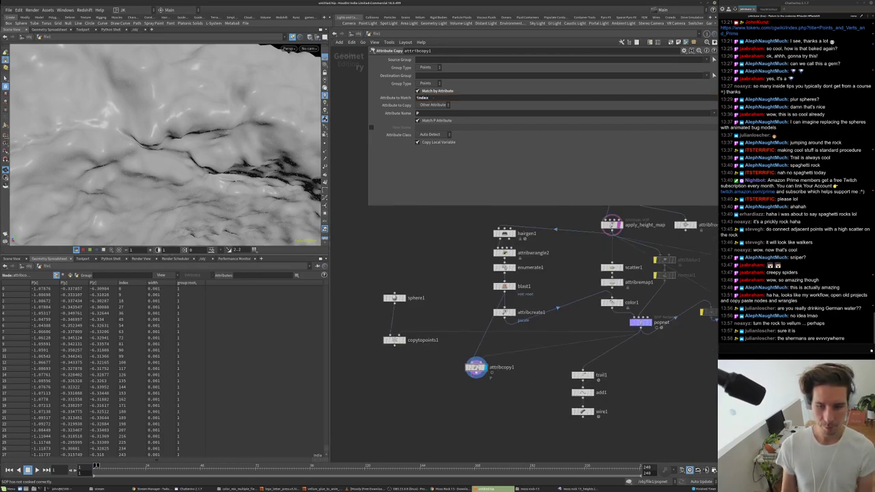
pyautogui.click(505, 286)
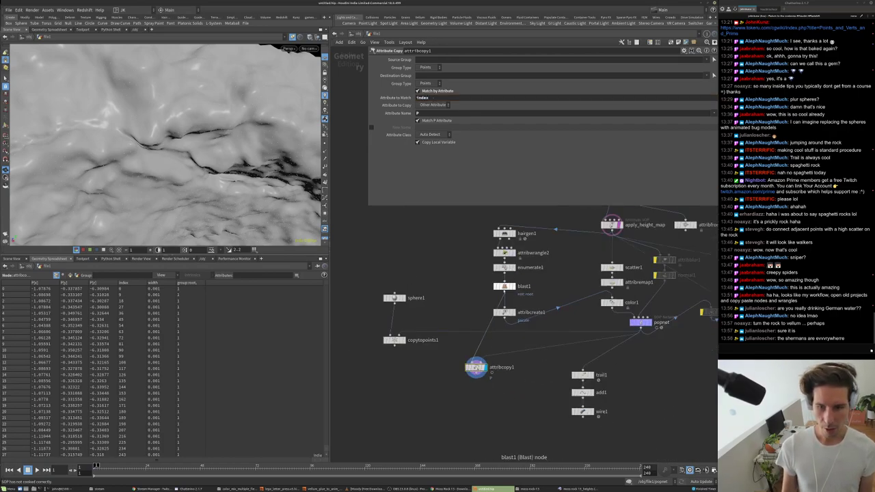
pyautogui.scroll(3, 504, 286)
# - Connect blast1's output into attribcopy1's input
pyautogui.moveTo(505, 292); pyautogui.dragTo(505, 294)
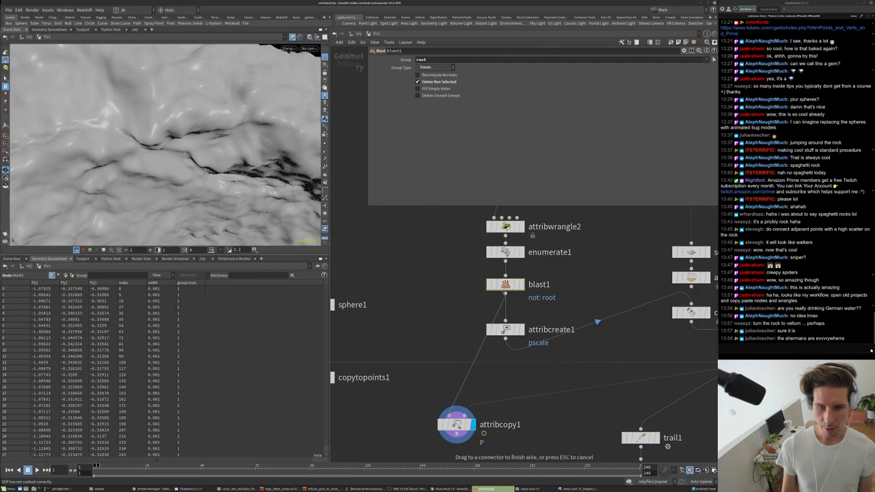
pyautogui.moveTo(457, 410); pyautogui.dragTo(457, 409)
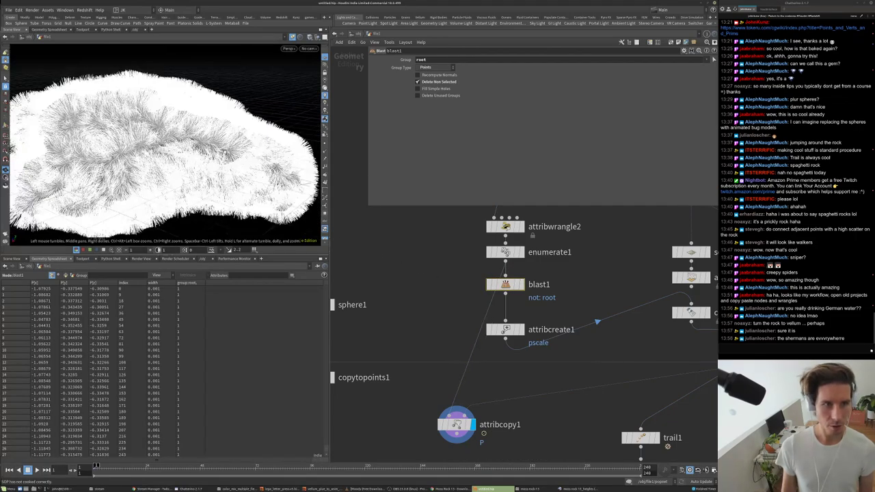
pyautogui.moveTo(226, 152); pyautogui.dragTo(224, 147)
# - Play, stop, zoom in, and replay the animation to watch the hair strands
pyautogui.press('Up')
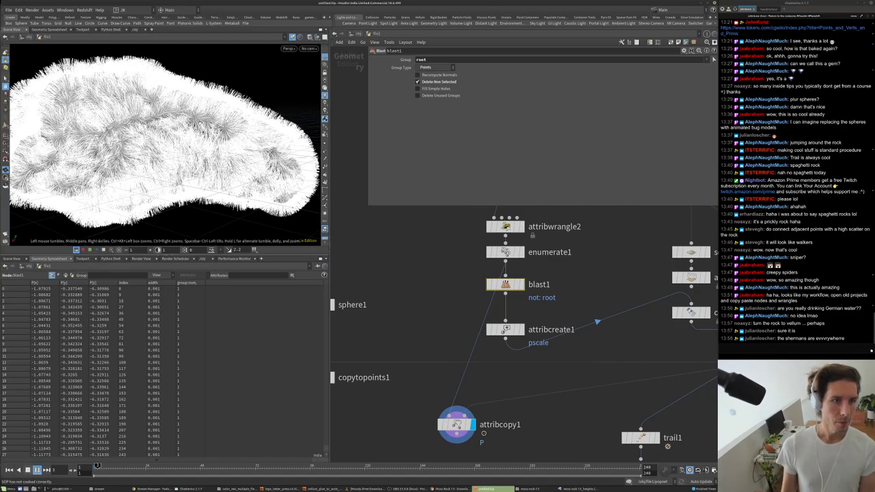
pyautogui.press('Up')
pyautogui.scroll(10, 164, 144)
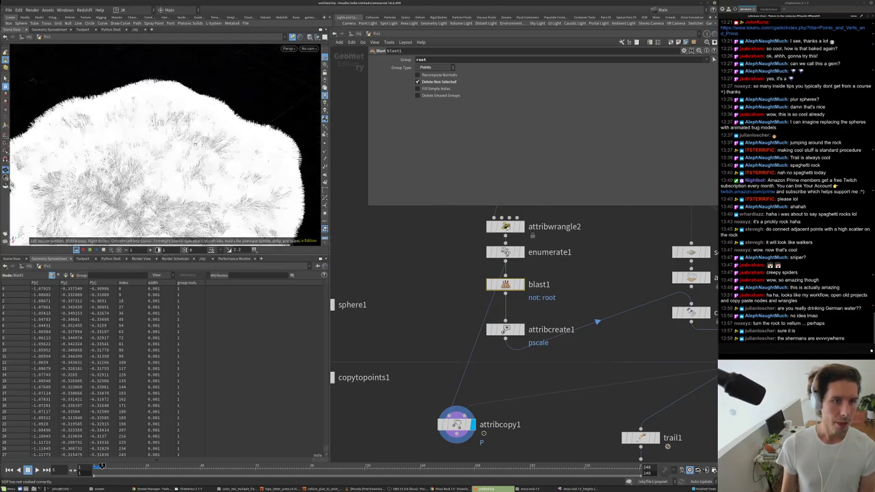
pyautogui.press('Up')
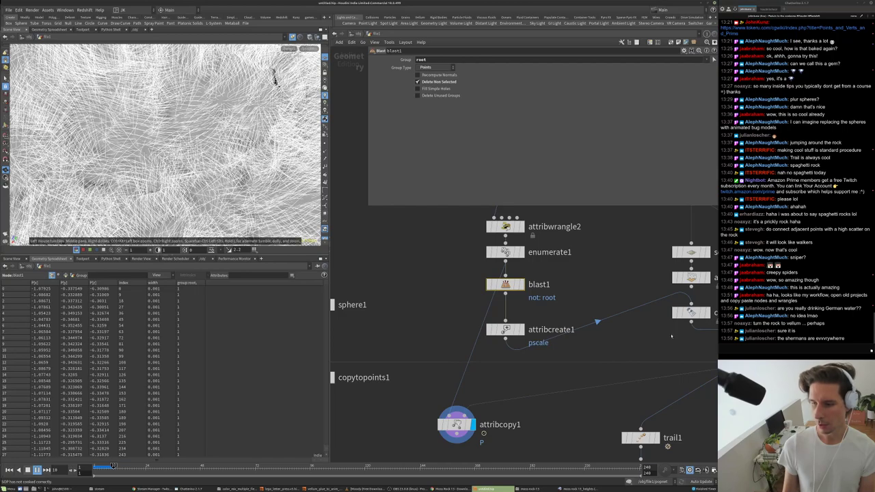
pyautogui.scroll(-5, 534, 320)
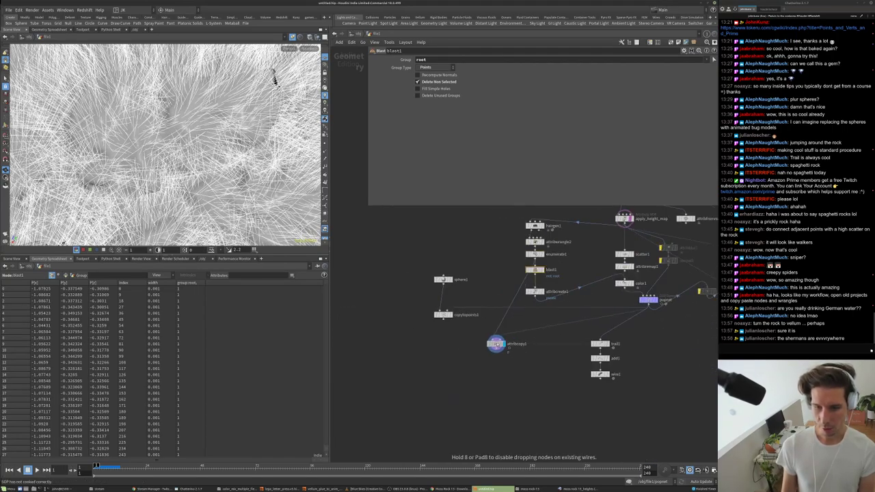
# - Rename attribcopy1 to apply_motion_to_roots
pyautogui.scroll(4, 516, 342)
pyautogui.doubleClick(516, 345)
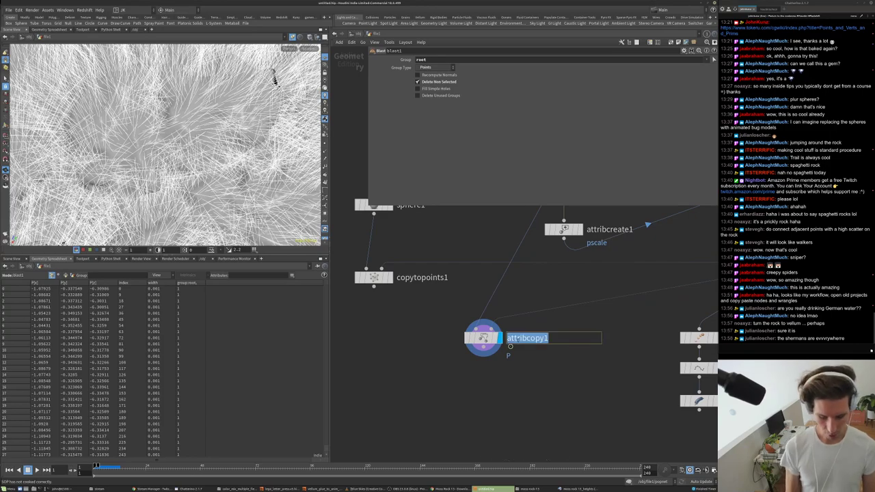
pyautogui.write('apply_motio')
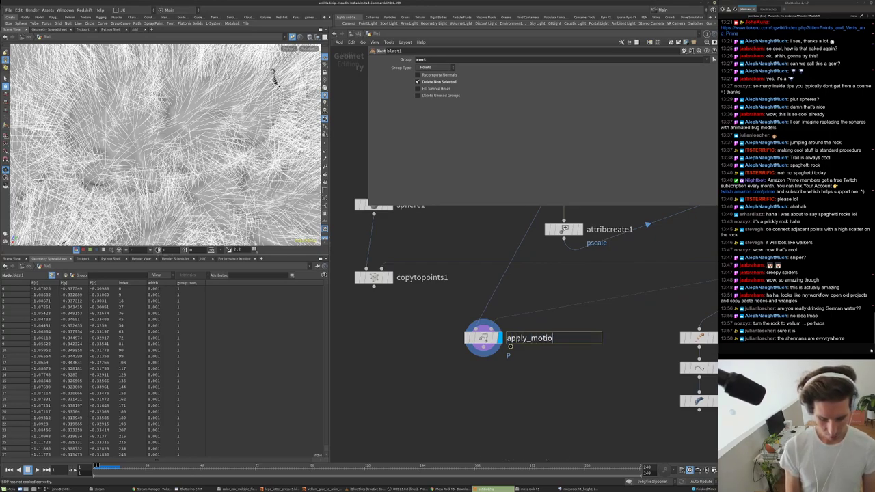
pyautogui.write('n_to_roots')
pyautogui.press('Return')
pyautogui.scroll(-4, 525, 353)
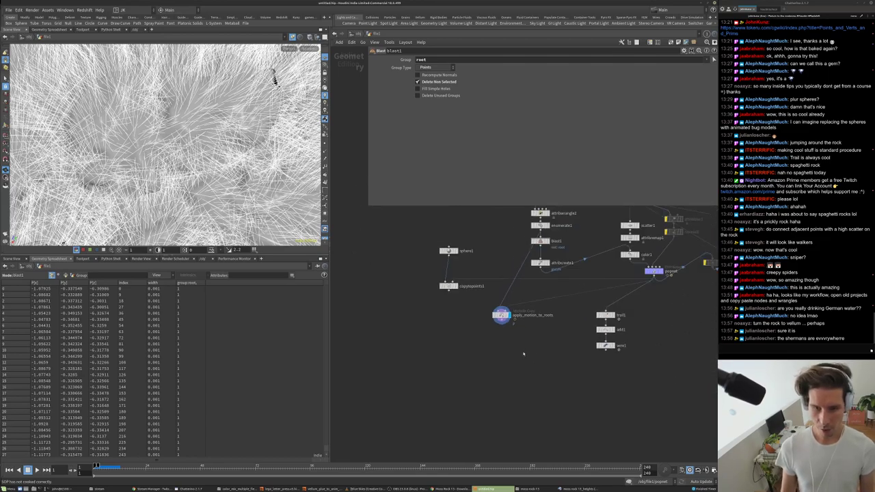
pyautogui.scroll(-1, 524, 353)
# - Add a Vellum Configure Hair node, vellumhair1, below it and display its result
pyautogui.press('Tab')
pyautogui.write('hai')
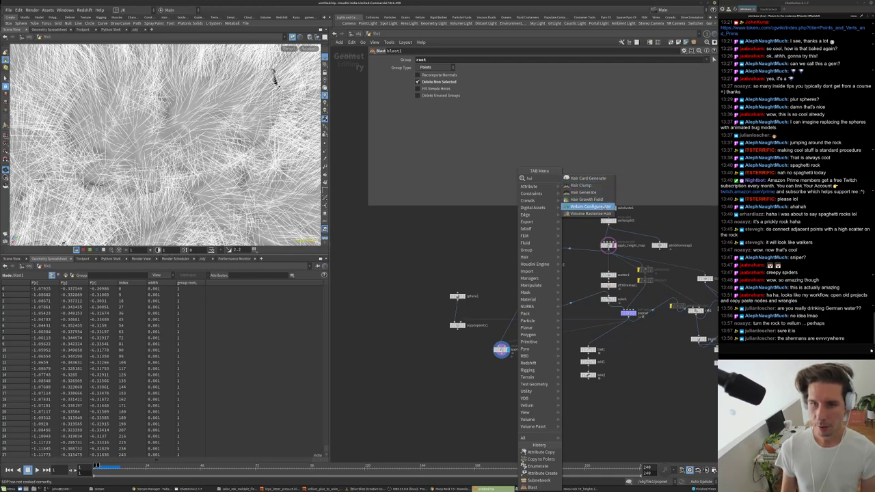
pyautogui.click(599, 207)
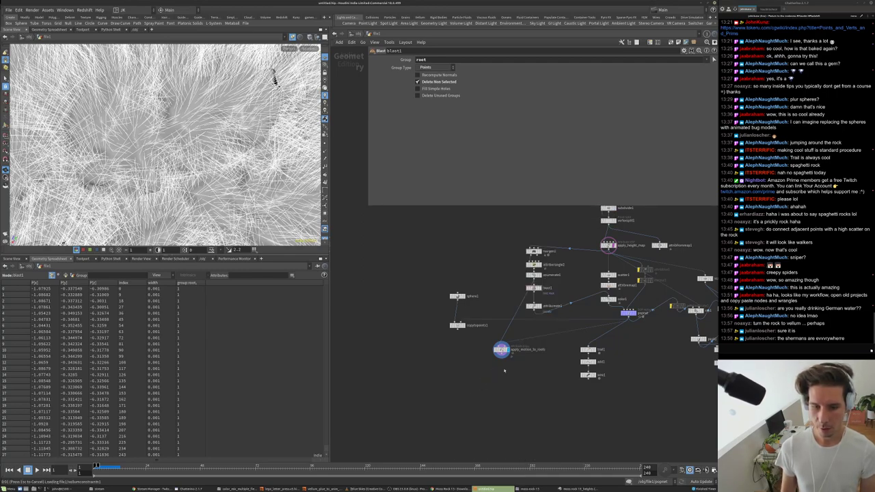
pyautogui.click(501, 370)
pyautogui.scroll(3, 501, 370)
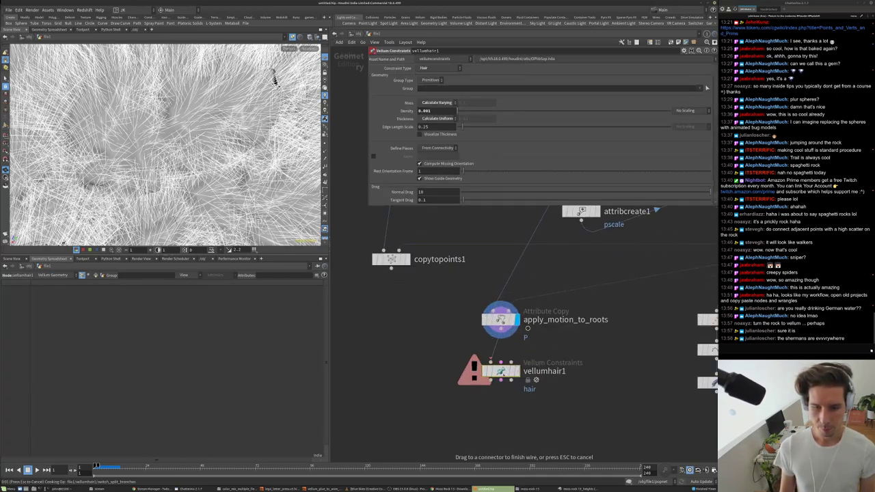
pyautogui.click(517, 370)
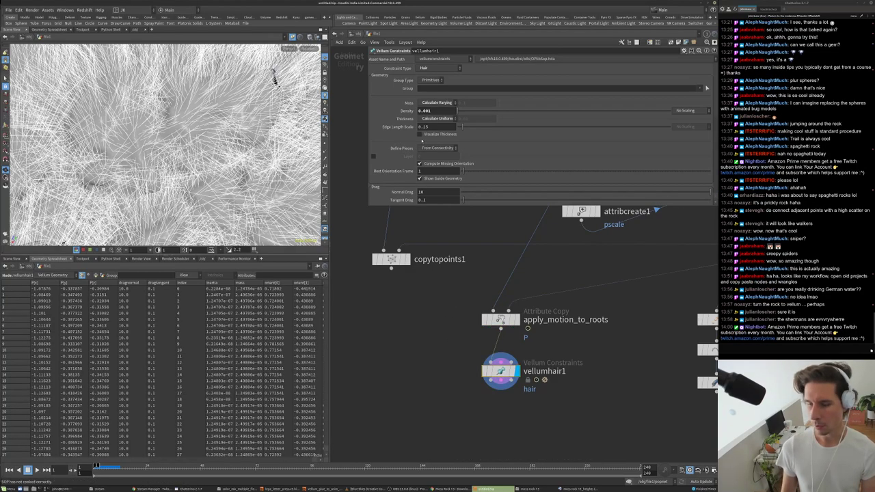
# - Set vellumhair1's Pin Points group to root
pyautogui.scroll(-6, 410, 150)
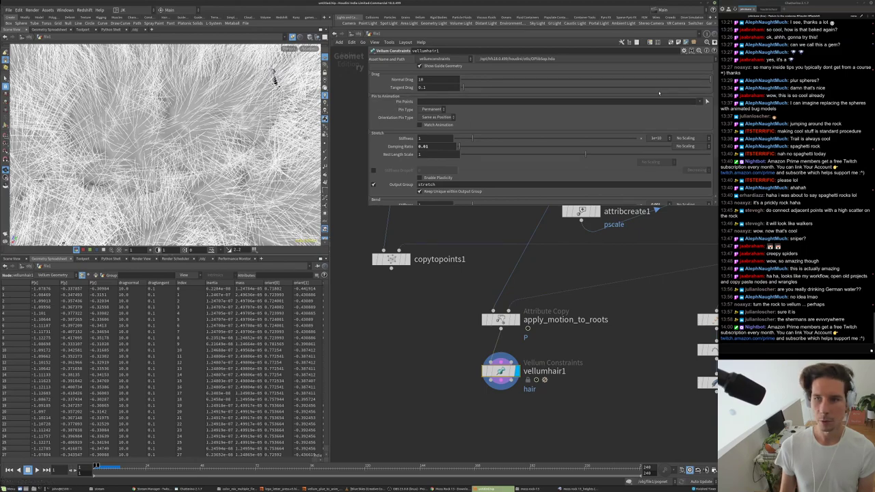
pyautogui.click(707, 101)
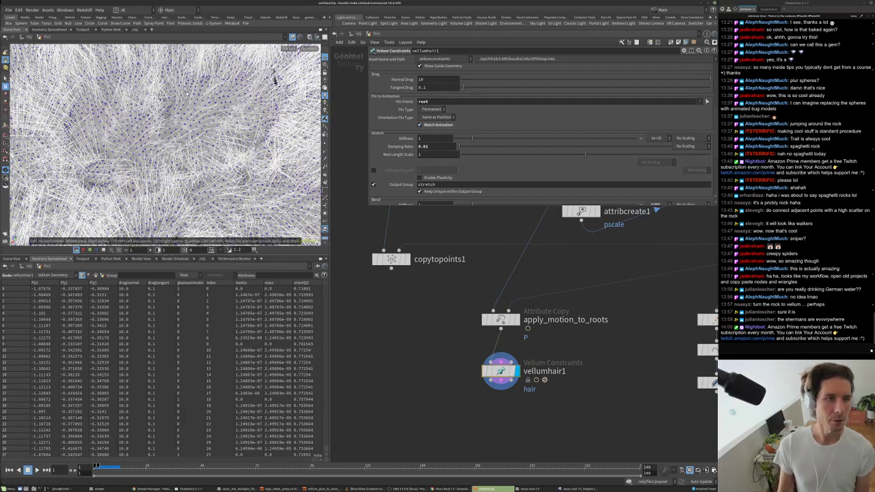
pyautogui.scroll(-5, 80, 226)
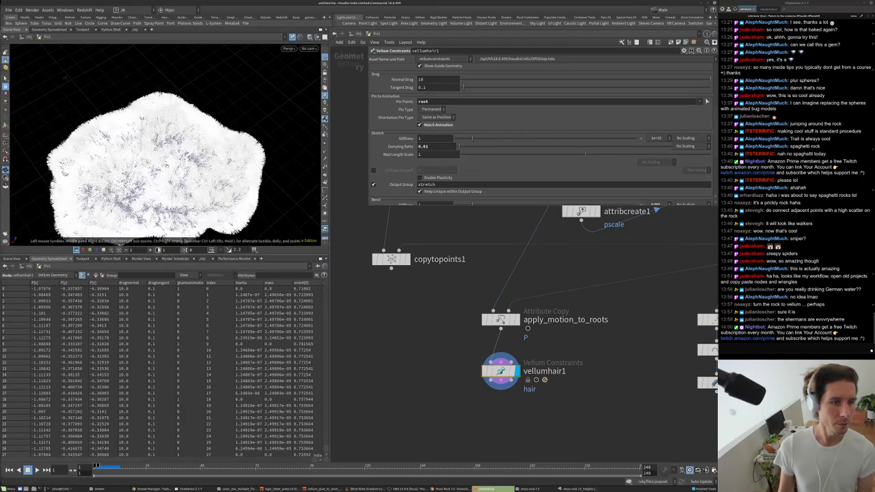
# - Search for another Vellum node ('vel') to add below vellumhair1
pyautogui.moveTo(449, 410); pyautogui.dragTo(434, 377, button='middle')
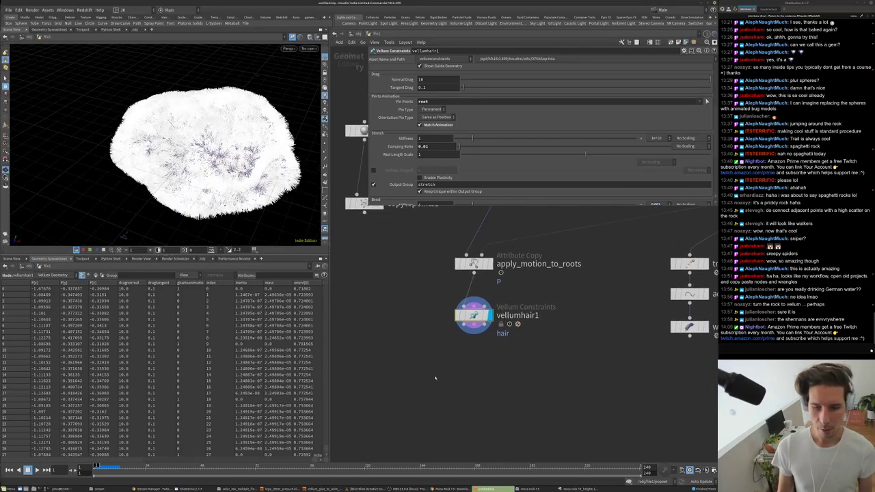
pyautogui.press('Tab')
pyautogui.write('vel')
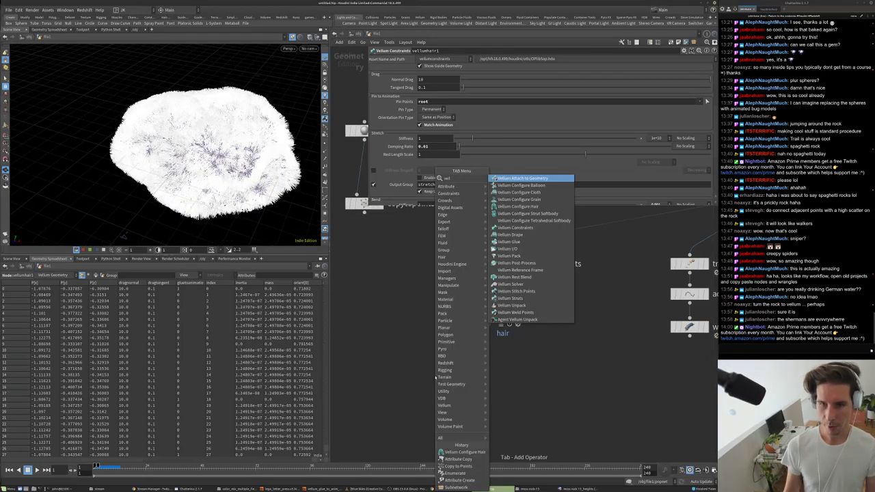
# - Place a Vellum Solver below vellumhair1 and wire vellumhair1's output into its first input
pyautogui.click(519, 284)
pyautogui.click(490, 363)
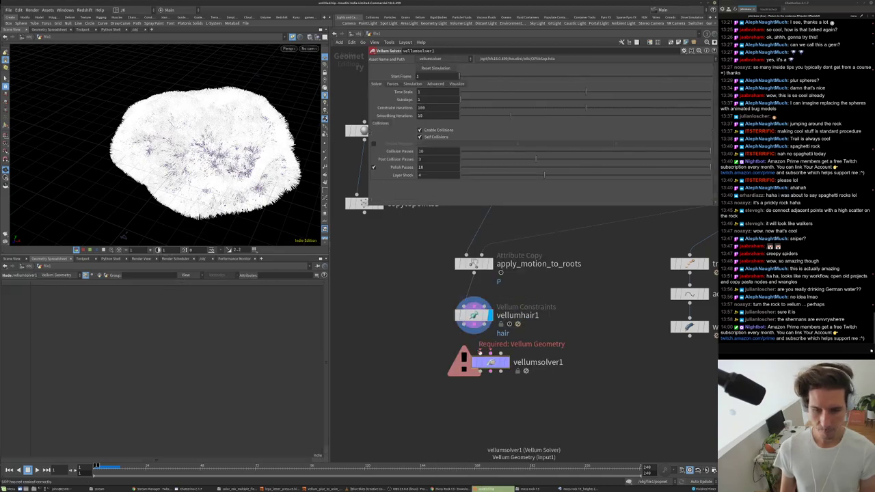
pyautogui.click(491, 353)
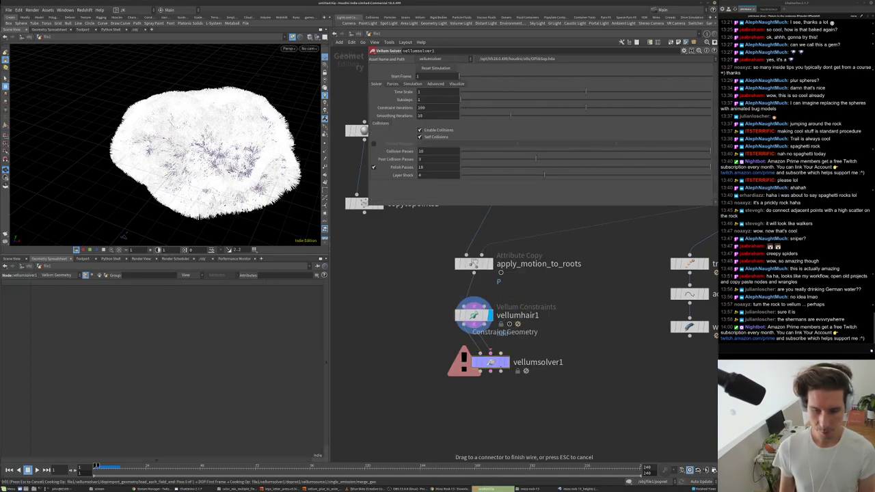
pyautogui.click(503, 333)
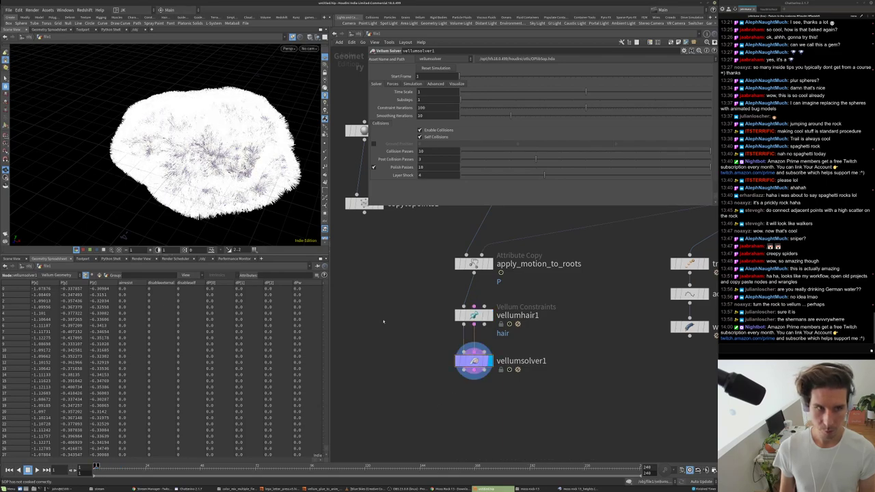
# - Orbit around the hairy rock, then cancel the running simulation cook
pyautogui.moveTo(178, 150); pyautogui.dragTo(246, 161)
pyautogui.moveTo(179, 122); pyautogui.dragTo(220, 128)
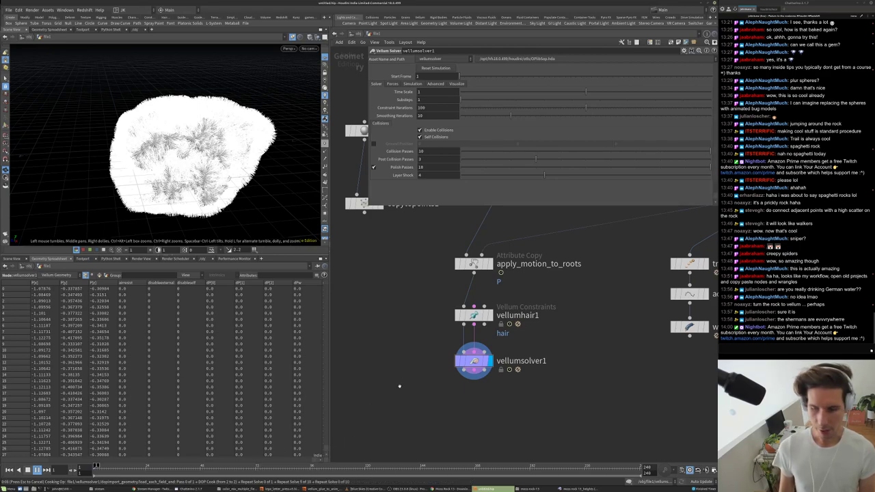
pyautogui.press('Escape')
pyautogui.scroll(-5, 404, 381)
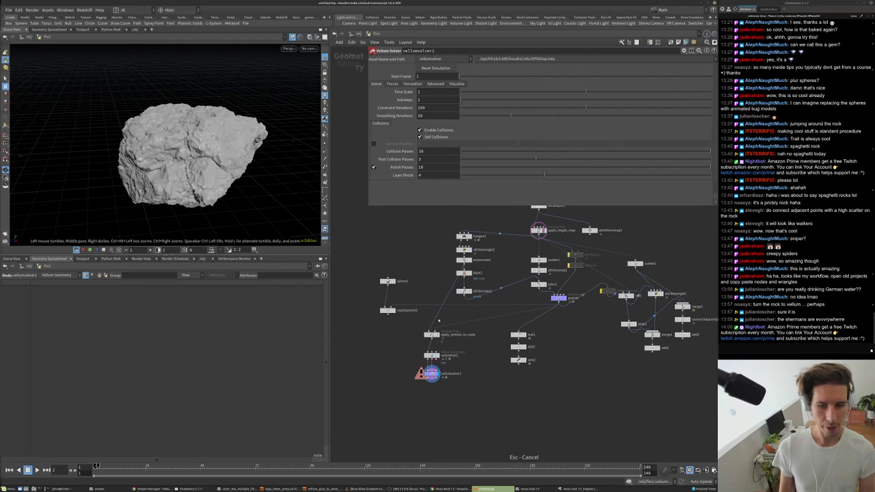
pyautogui.scroll(3, 430, 341)
# - Set hairgen1's hair Density to 1000
pyautogui.click(460, 233)
pyautogui.moveTo(461, 233); pyautogui.dragTo(461, 303, button='middle')
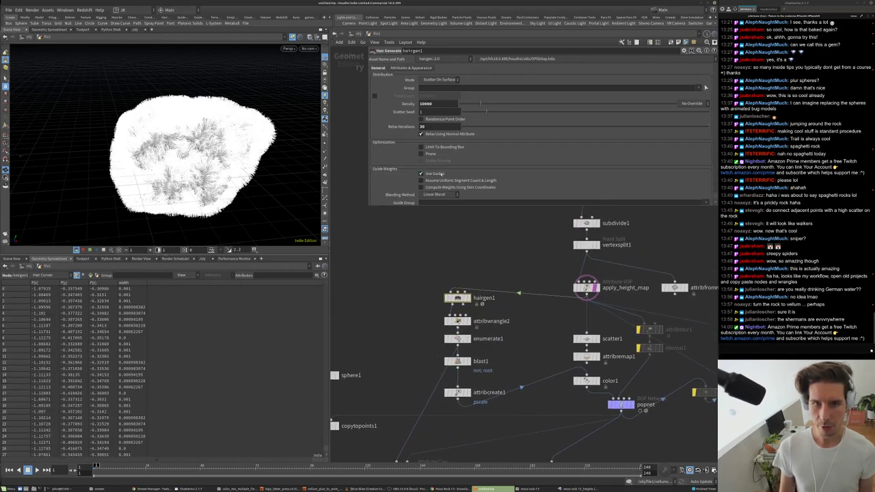
pyautogui.press('Return')
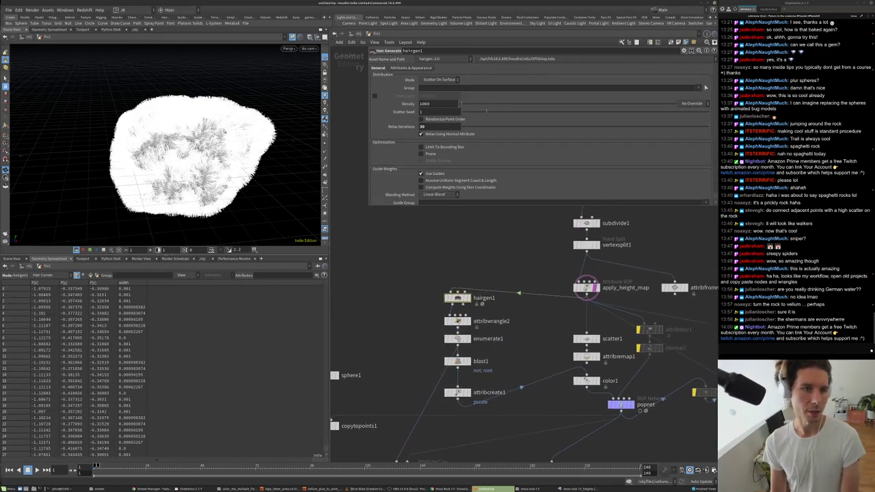
# - Play the Vellum hair simulation on the rock, then stop and reset it
pyautogui.moveTo(191, 151); pyautogui.dragTo(198, 205)
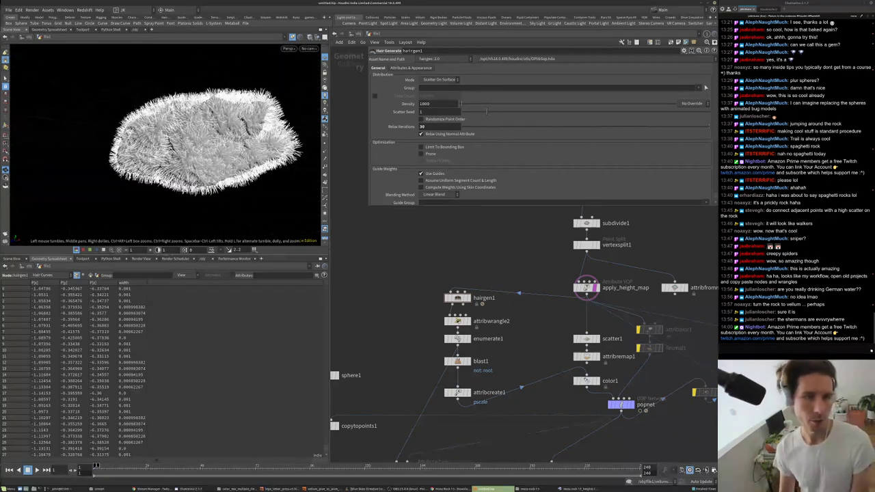
pyautogui.scroll(-3, 422, 422)
pyautogui.scroll(3, 421, 421)
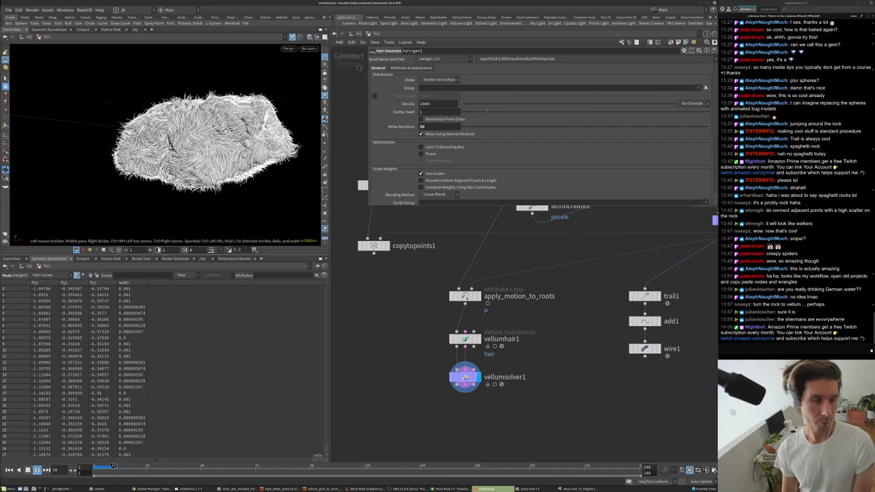
pyautogui.moveTo(82, 137); pyautogui.dragTo(248, 133)
pyautogui.scroll(5, 180, 96)
pyautogui.scroll(-8, 180, 97)
pyautogui.moveTo(171, 137); pyautogui.dragTo(186, 157)
pyautogui.scroll(5, 186, 157)
pyautogui.press('Up')
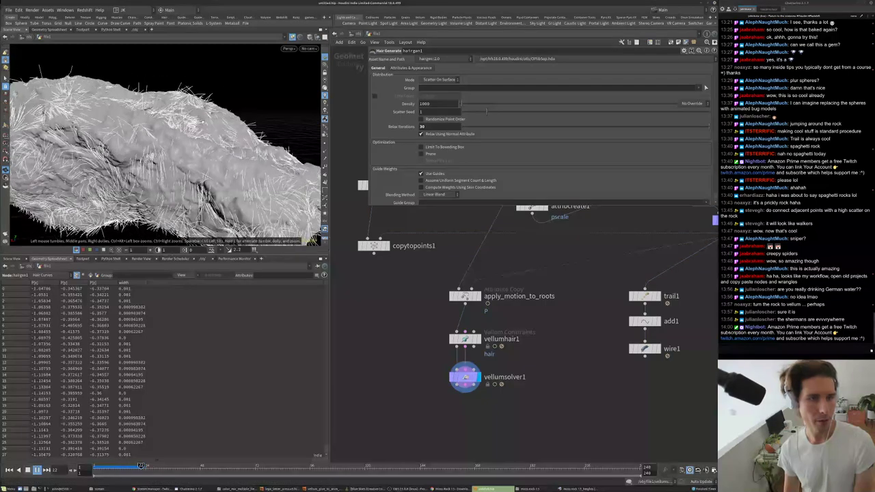
pyautogui.hotkey('ctrl', 'Up')
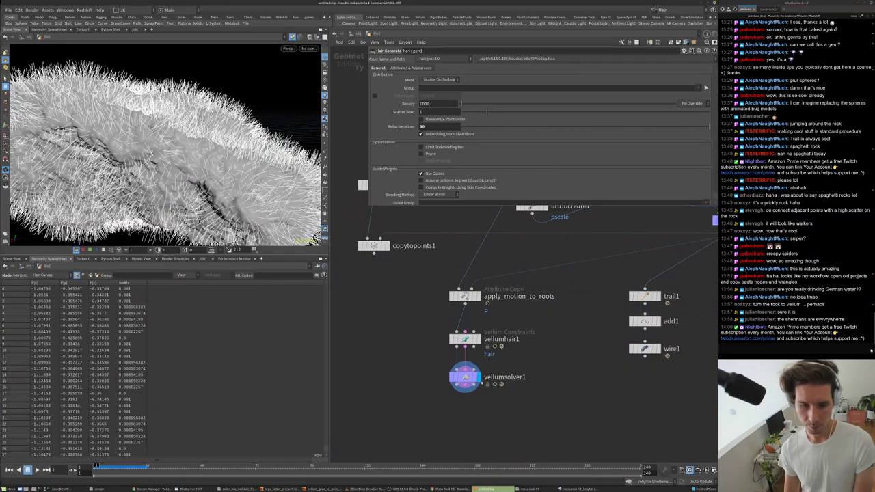
# - Move vellumsolver1 to the right in the network
pyautogui.moveTo(465, 377); pyautogui.dragTo(498, 377)
pyautogui.click(498, 390)
pyautogui.scroll(-2, 512, 373)
pyautogui.scroll(-3, 579, 252)
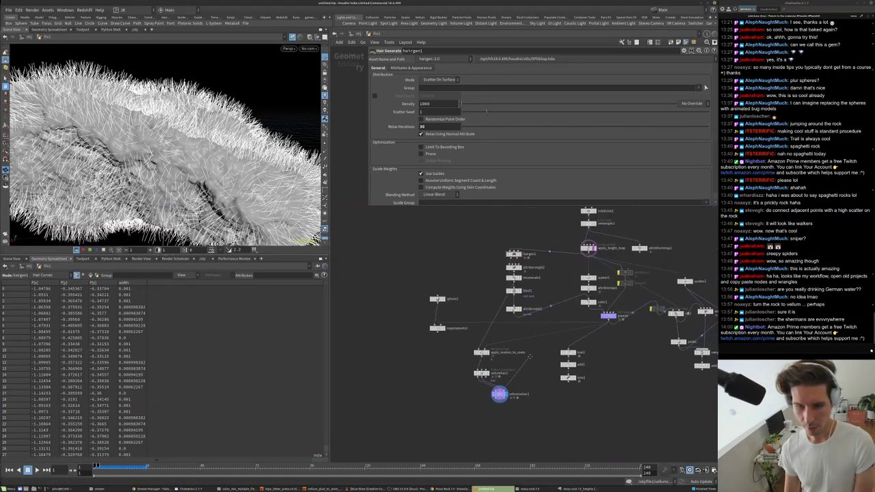
pyautogui.press('Escape')
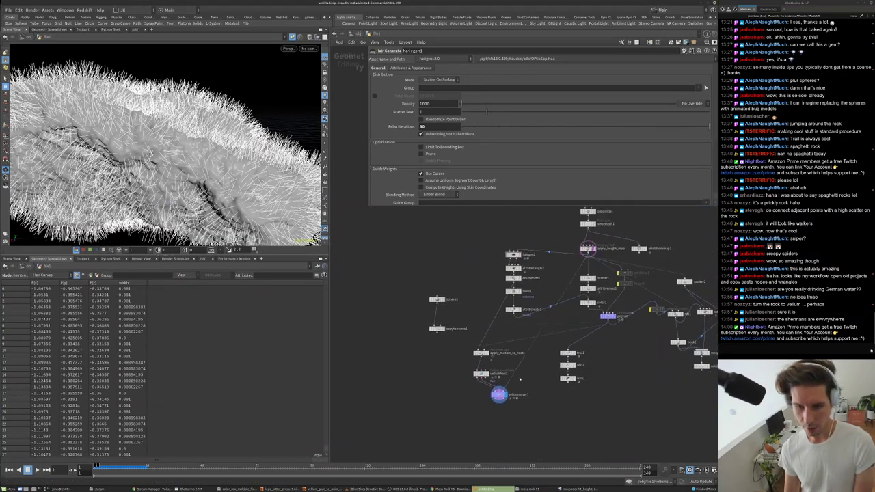
pyautogui.scroll(3, 497, 396)
pyautogui.moveTo(430, 401); pyautogui.dragTo(423, 361, button='middle')
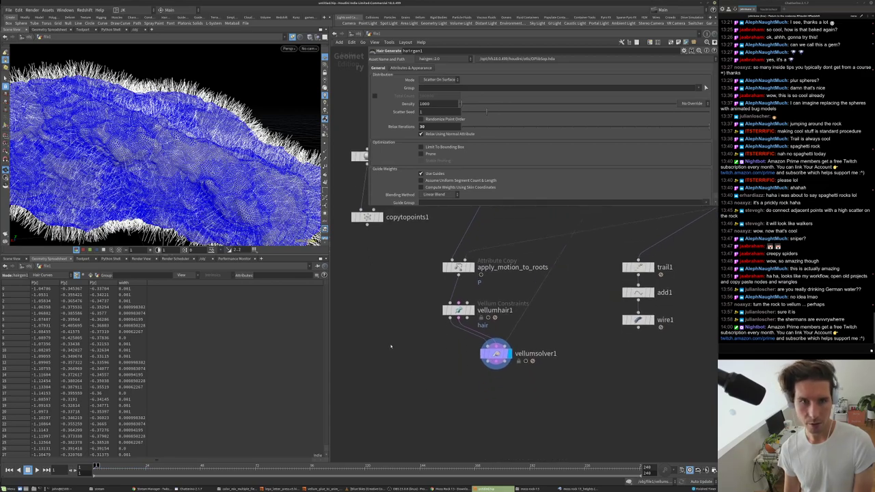
# - Check vellumsolver1's Forces settings, where gravity Y is -9.80665
pyautogui.click(497, 354)
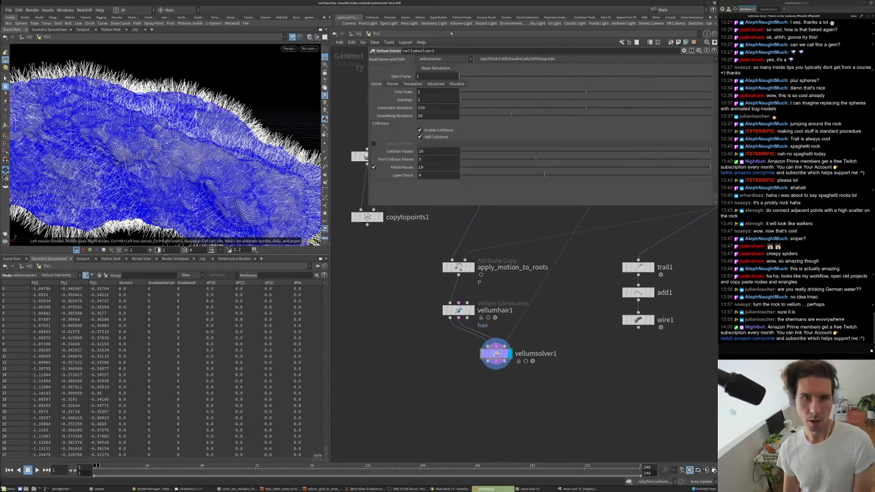
pyautogui.click(393, 83)
pyautogui.click(526, 91)
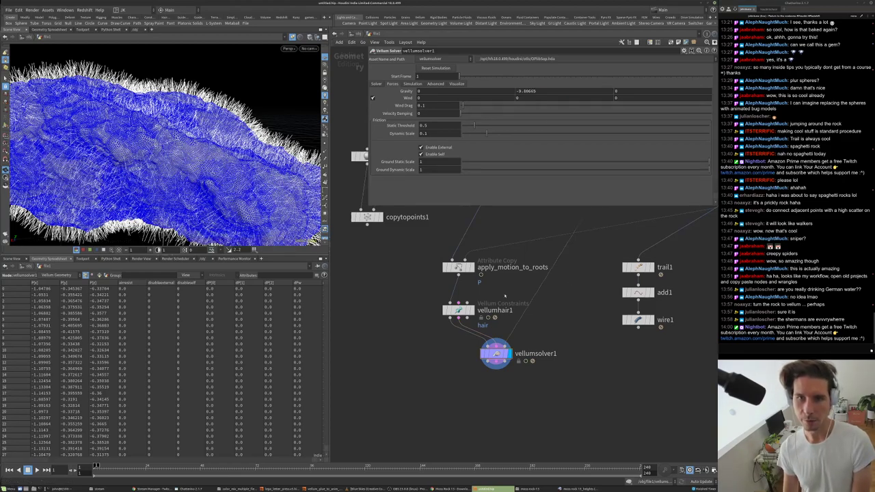
pyautogui.scroll(-5, 113, 189)
pyautogui.scroll(-3, 113, 188)
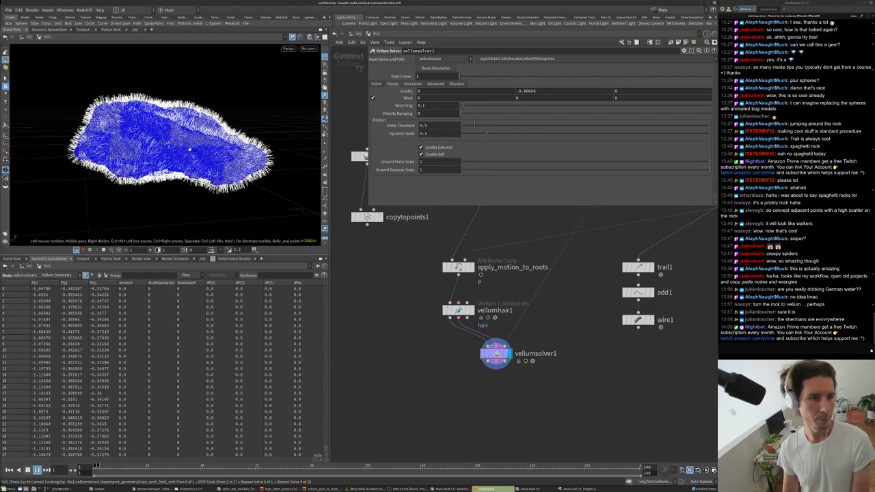
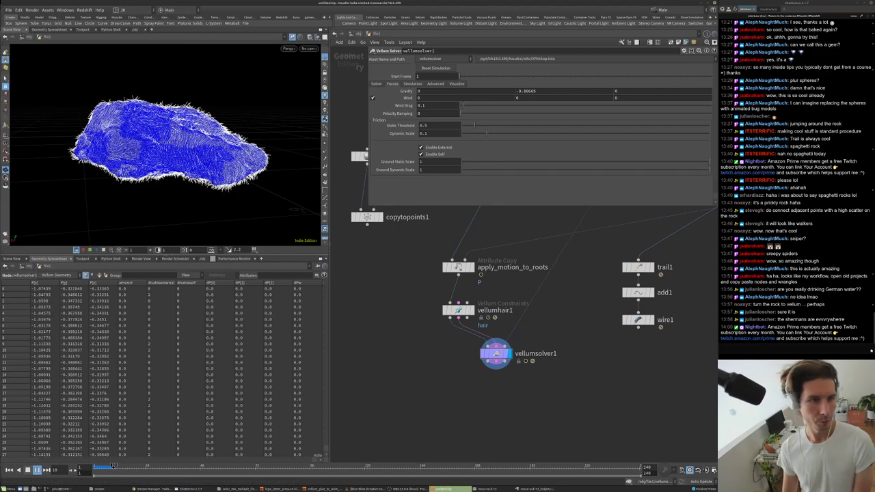
# - Add a Wireframe node (wire2) below vellumsolver1 and make it the displayed node
pyautogui.moveTo(423, 369); pyautogui.dragTo(372, 335, button='middle')
pyautogui.press('Tab')
pyautogui.write('wire')
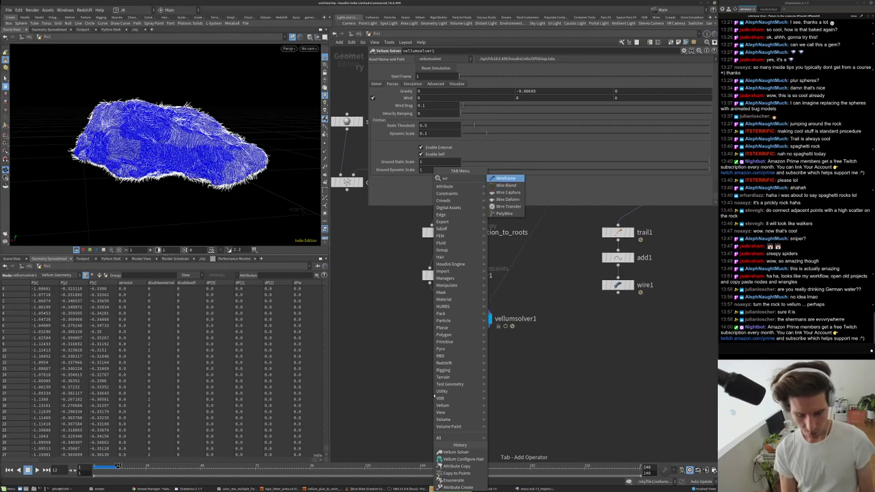
pyautogui.click(510, 178)
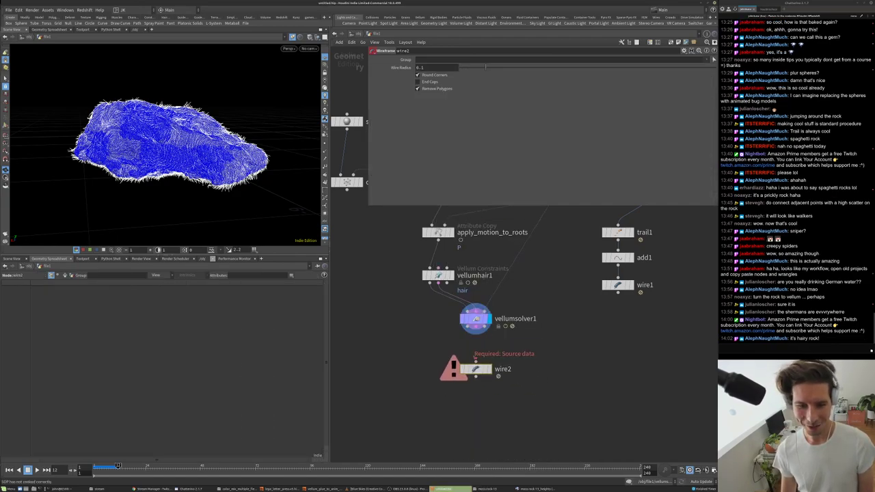
pyautogui.click(476, 369)
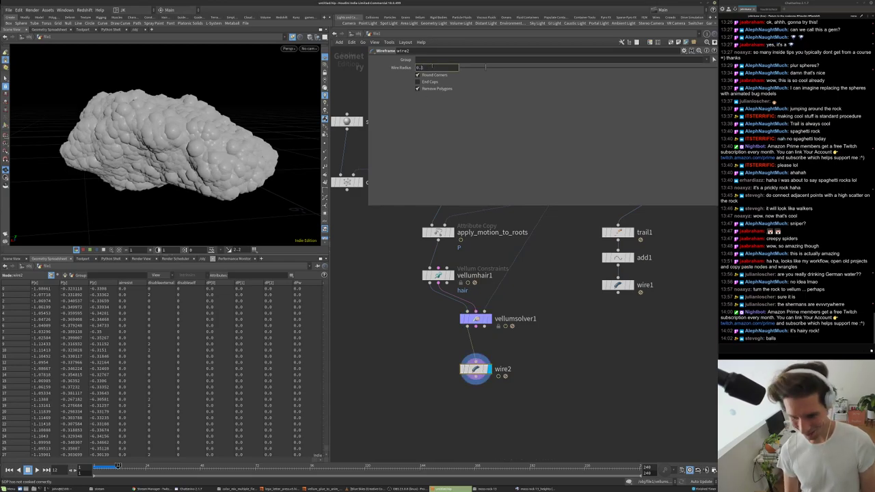
# - Set wire2's Wire Radius to 0.01, then thin it to 0.005
pyautogui.press('Return')
pyautogui.scroll(5, 213, 86)
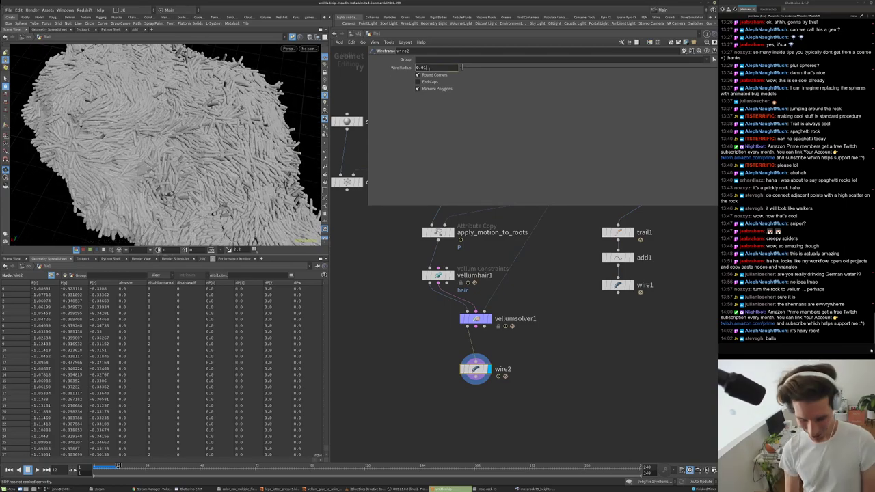
pyautogui.press('Return')
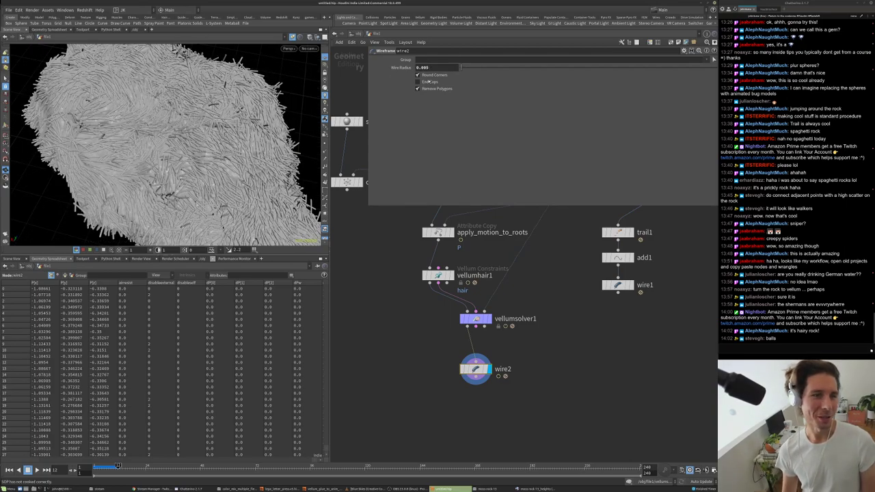
pyautogui.scroll(-5, 471, 330)
pyautogui.scroll(5, 479, 321)
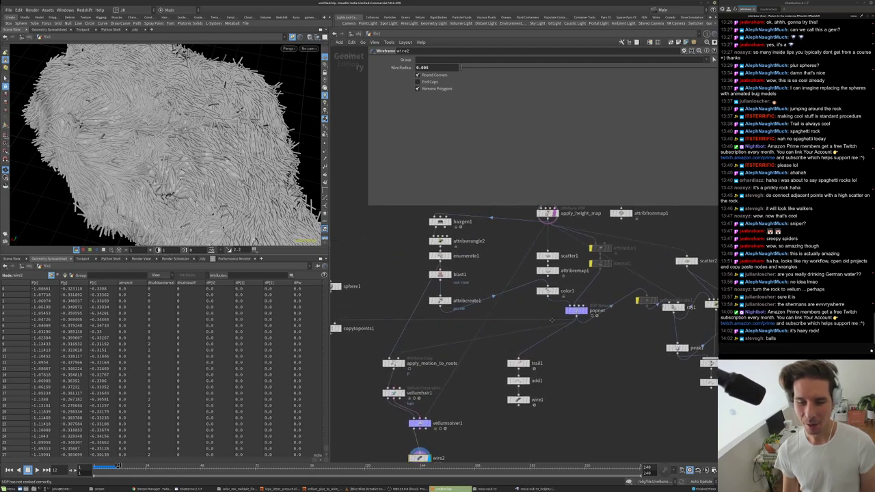
# - Replay the simulation from frame 1 and view the hairy rock from above
pyautogui.moveTo(192, 156); pyautogui.dragTo(217, 132)
pyautogui.hotkey('ctrl', 'Up')
pyautogui.press('Up')
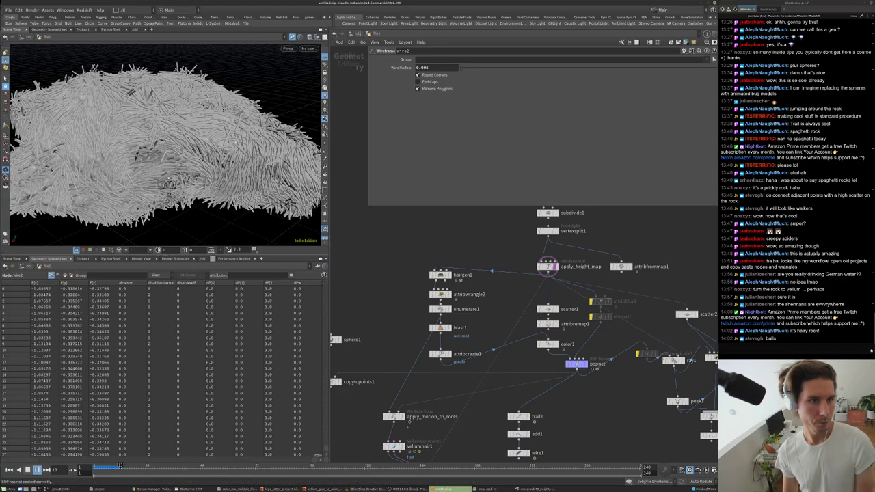
pyautogui.keyDown('alt'); pyautogui.moveTo(175, 107); pyautogui.dragTo(304, 212); pyautogui.keyUp('alt')
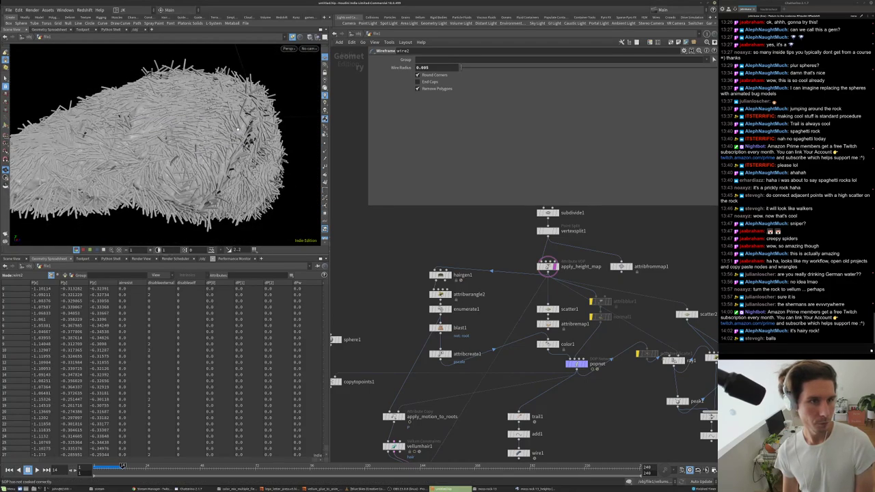
pyautogui.scroll(3, 419, 274)
# - Set hairgen1's Density to 100
pyautogui.click(456, 275)
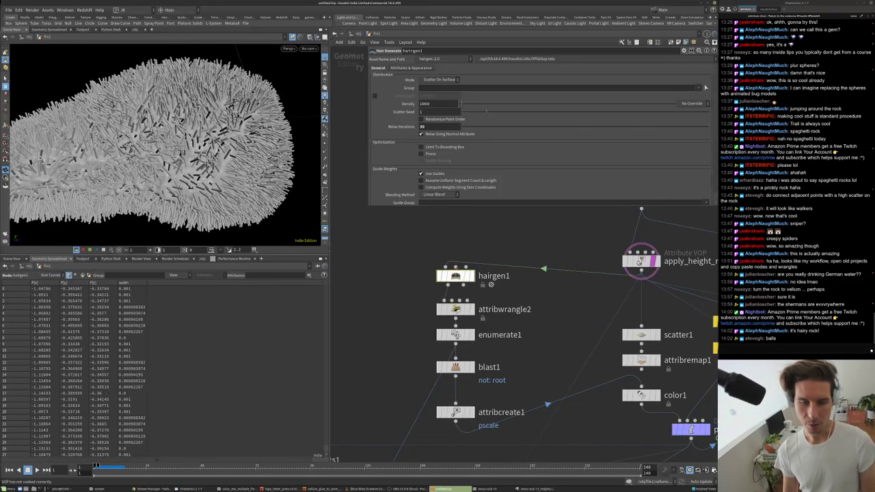
pyautogui.press('Return')
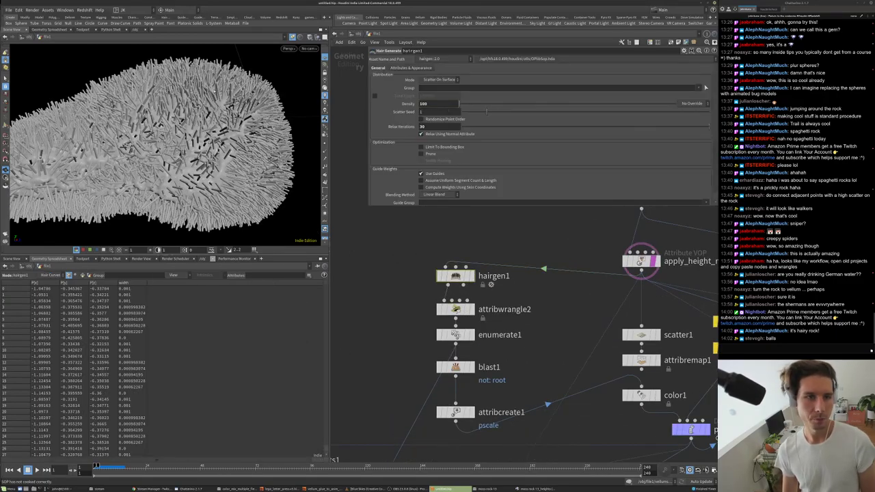
pyautogui.scroll(-5, 141, 183)
pyautogui.scroll(6, 141, 183)
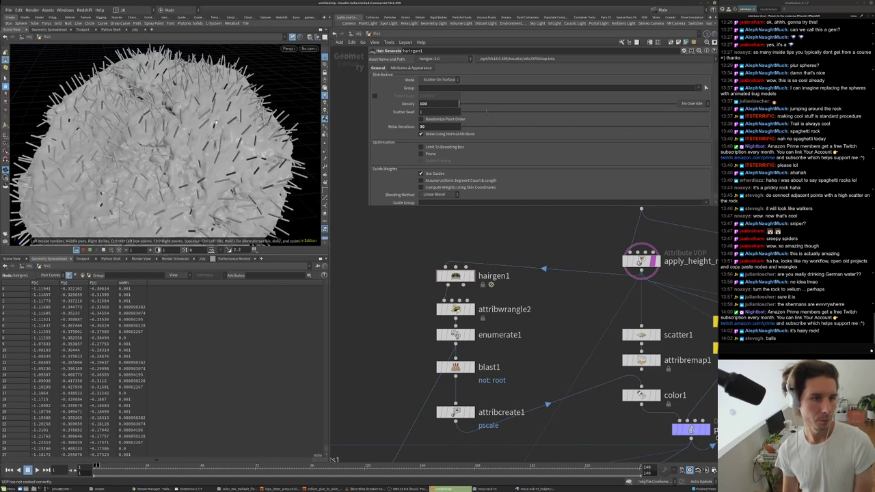
# - Display the copytopoints1 output in the viewport
pyautogui.moveTo(465, 355); pyautogui.dragTo(456, 291, button='middle')
pyautogui.scroll(-3, 481, 302)
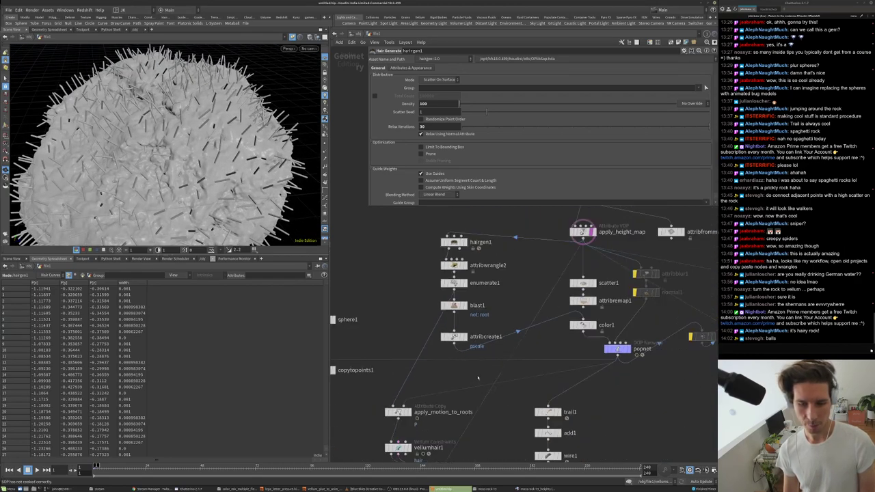
pyautogui.scroll(-1, 517, 342)
pyautogui.click(378, 326)
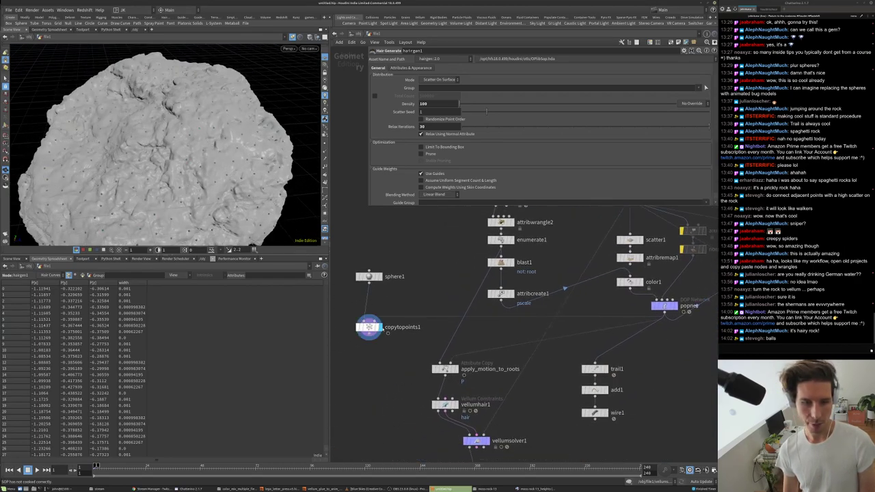
pyautogui.click(368, 326)
# - Raise attribcreate1's pscale Value to 0.05 and replay the simulation from frame 1
pyautogui.click(502, 294)
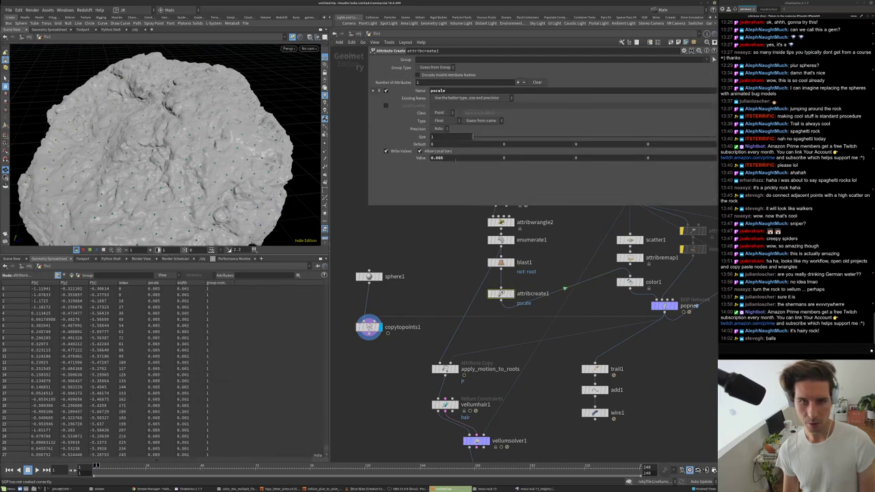
pyautogui.press('Return')
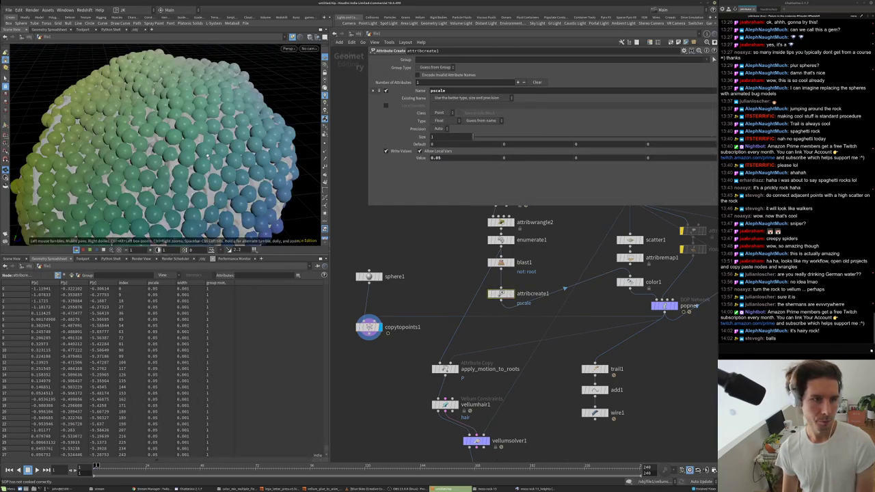
pyautogui.press('Up')
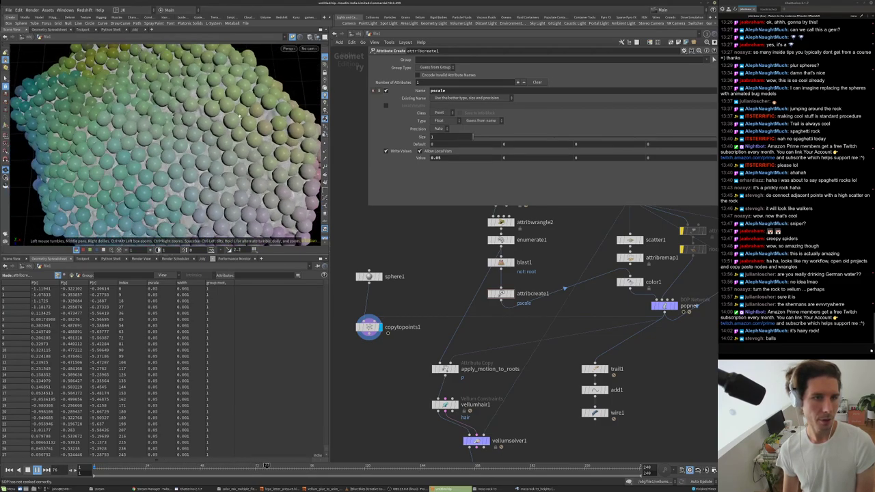
pyautogui.hotkey('ctrl', 'Up')
pyautogui.doubleClick(663, 305)
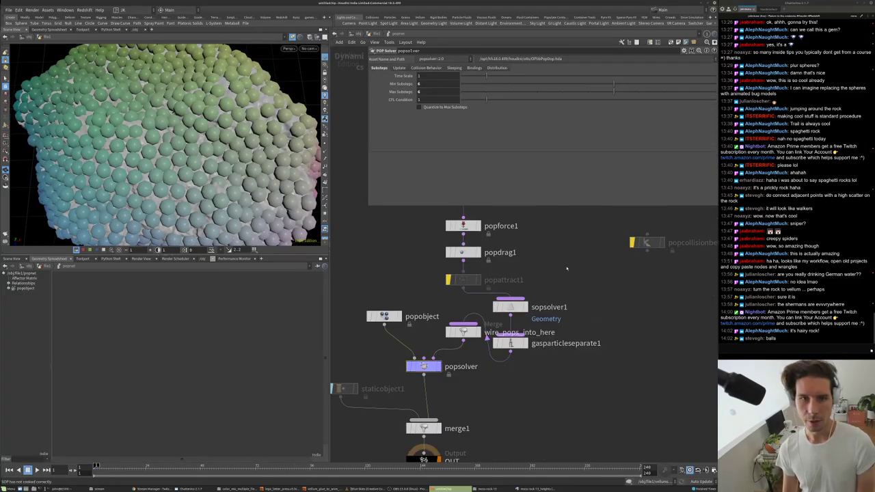
pyautogui.click(511, 343)
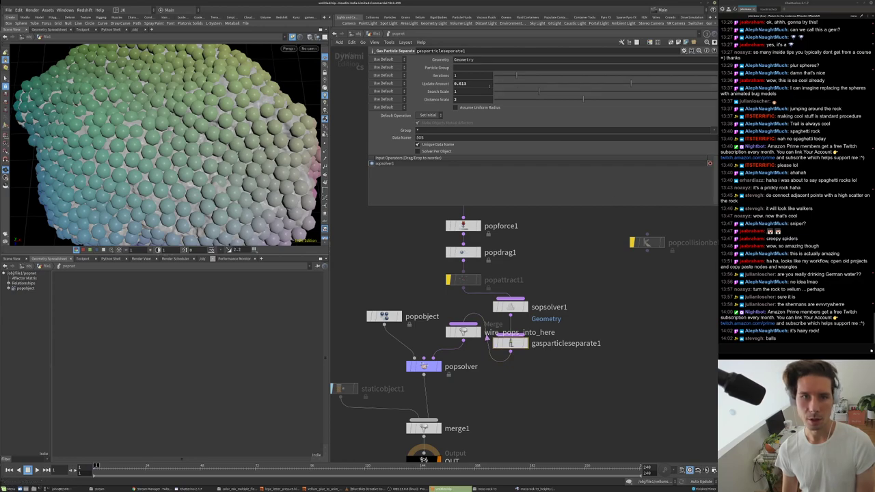
pyautogui.press('Up')
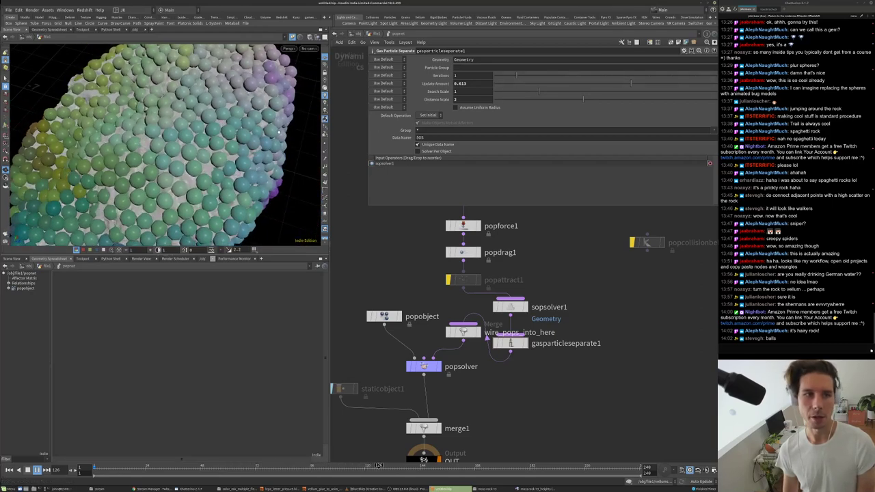
pyautogui.click(424, 367)
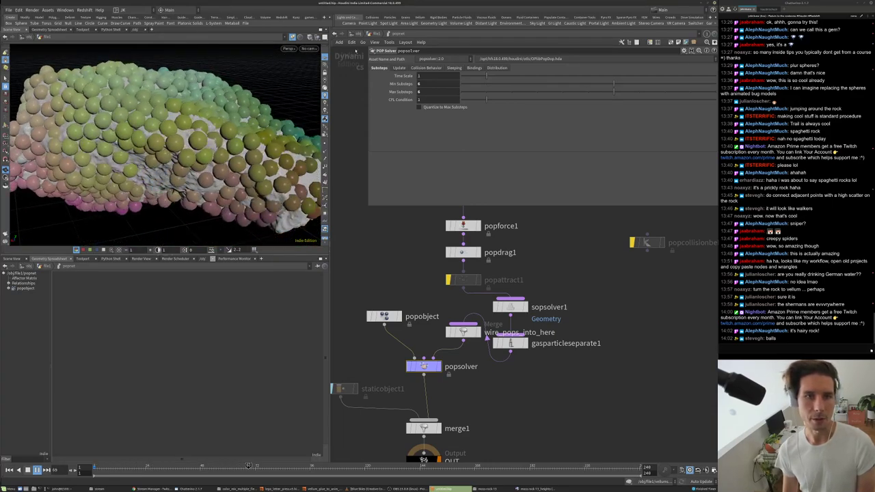
pyautogui.press('u')
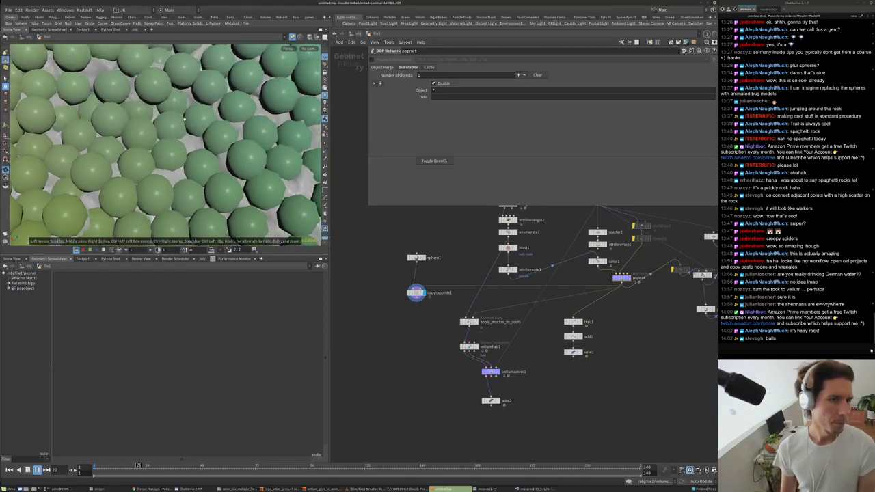
# - Display wire2 and thicken its Wire Radius to 0.05
pyautogui.press('h')
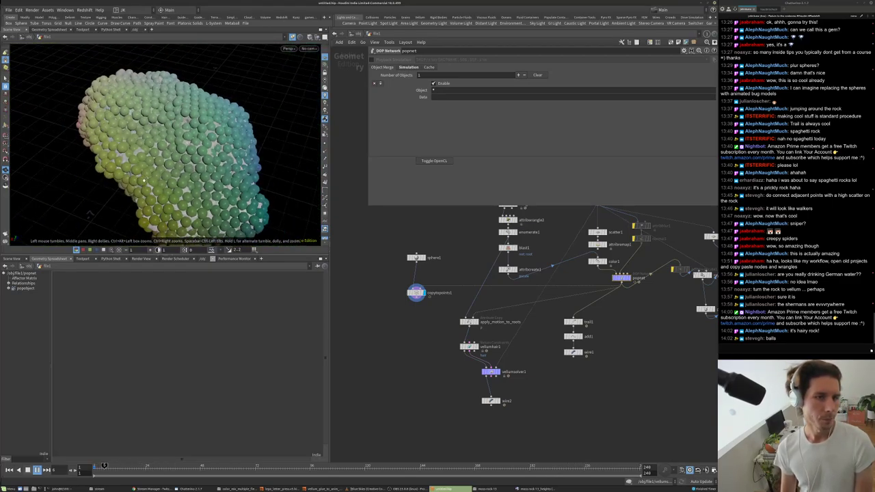
pyautogui.scroll(3, 519, 463)
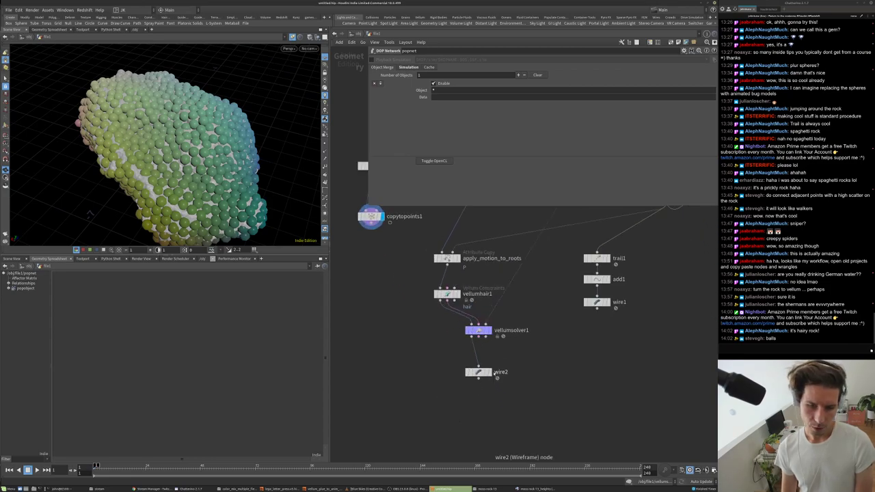
pyautogui.click(487, 372)
pyautogui.write('5')
pyautogui.press('Return')
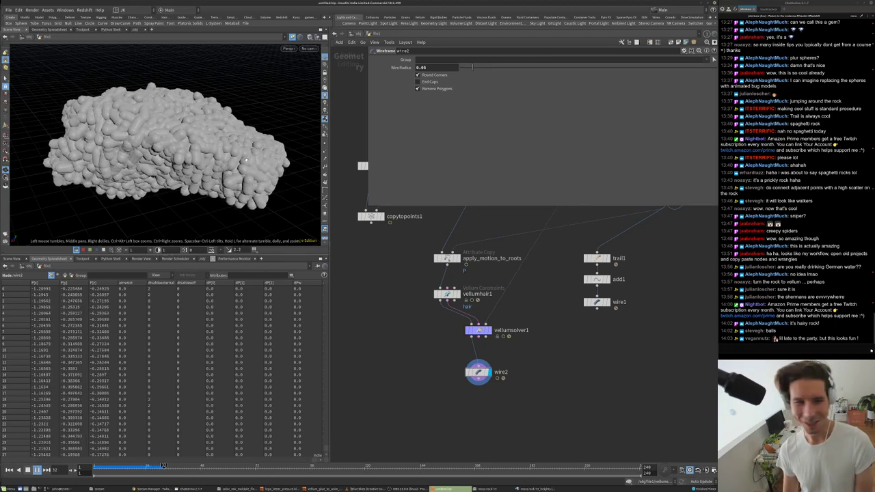
# - Restart the simulation from the first frame and view the whole blob obliquely
pyautogui.press('Up')
pyautogui.hotkey('ctrl', 'Up')
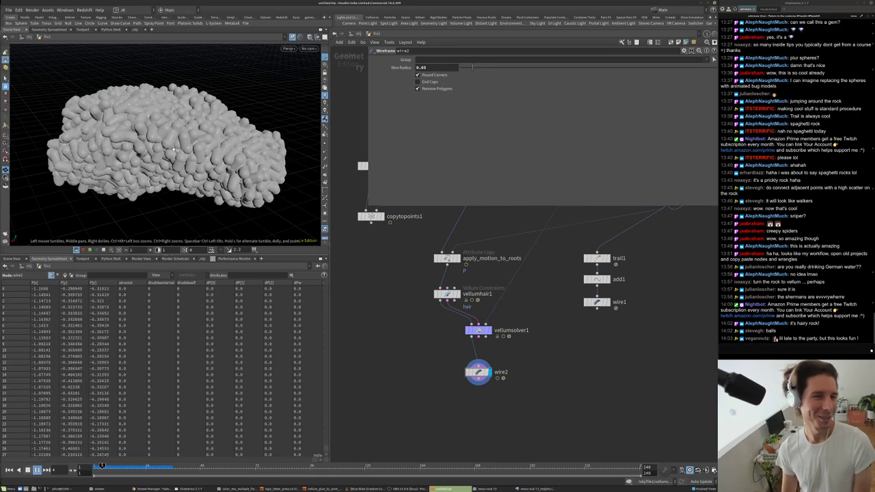
pyautogui.press('Up')
pyautogui.scroll(5, 140, 114)
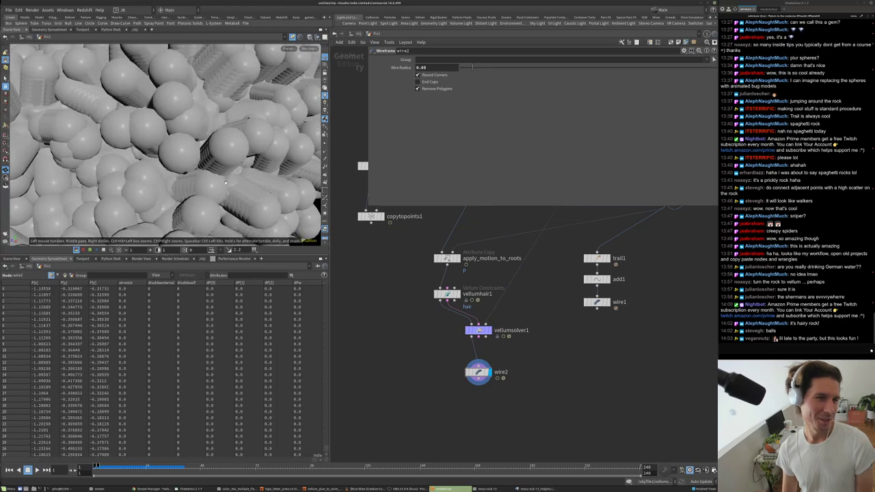
pyautogui.scroll(-5, 226, 183)
pyautogui.moveTo(226, 182); pyautogui.dragTo(136, 164)
pyautogui.scroll(-5, 425, 272)
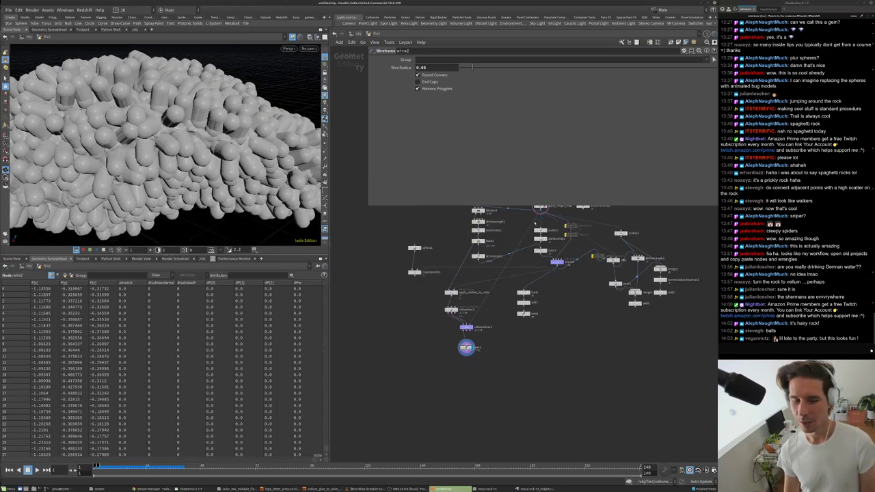
pyautogui.scroll(3, 535, 224)
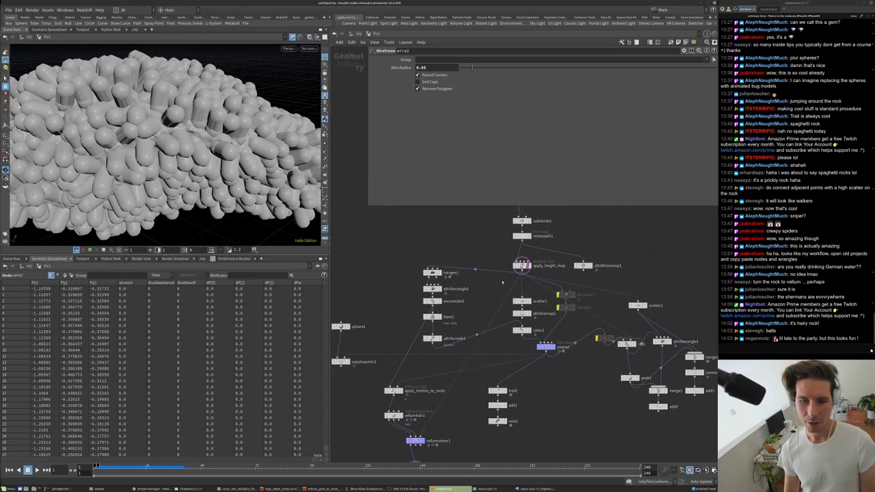
pyautogui.scroll(2, 526, 254)
# - Display apply_height_map and orbit to see the displaced rock from above
pyautogui.click(528, 266)
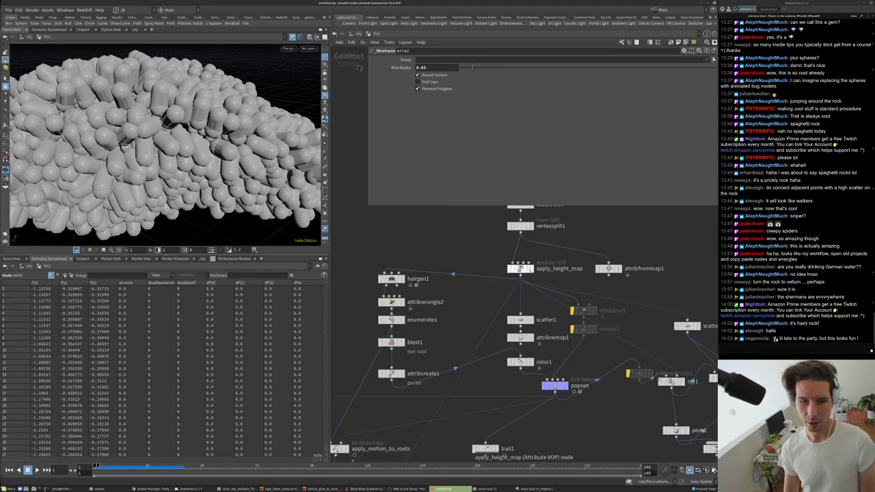
pyautogui.click(520, 269)
pyautogui.moveTo(164, 137); pyautogui.dragTo(193, 127)
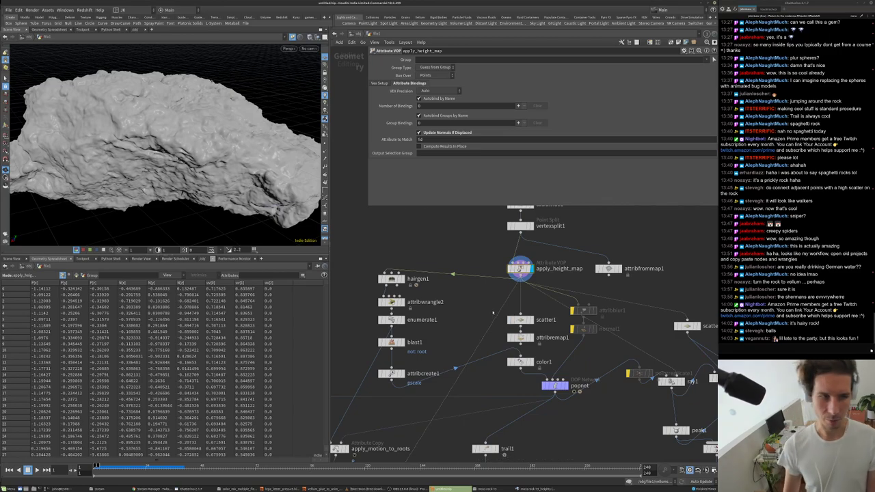
pyautogui.moveTo(226, 116); pyautogui.dragTo(254, 176)
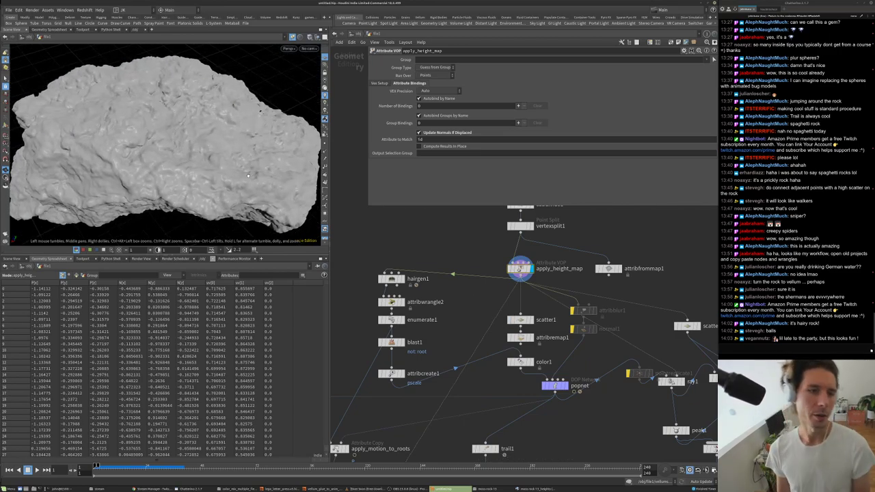
pyautogui.scroll(2, 367, 350)
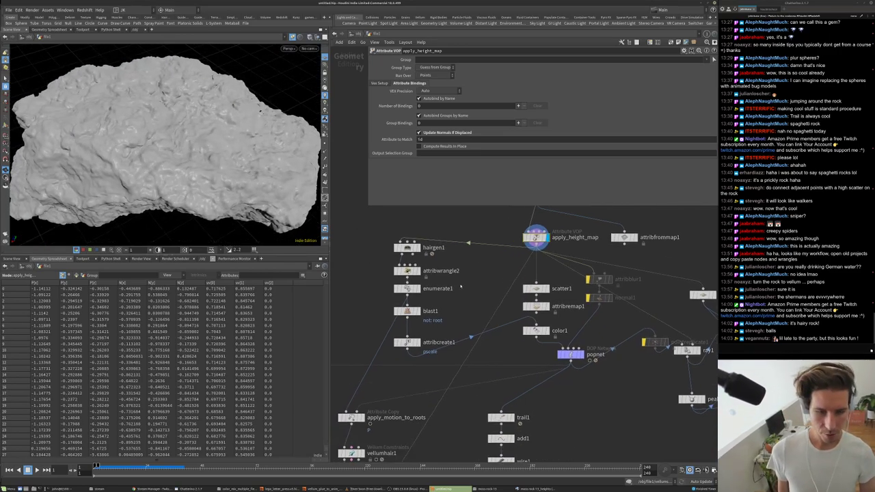
# - Display hairgen1 and set Segments to 12 and Length to 0.5
pyautogui.click(414, 246)
pyautogui.click(403, 247)
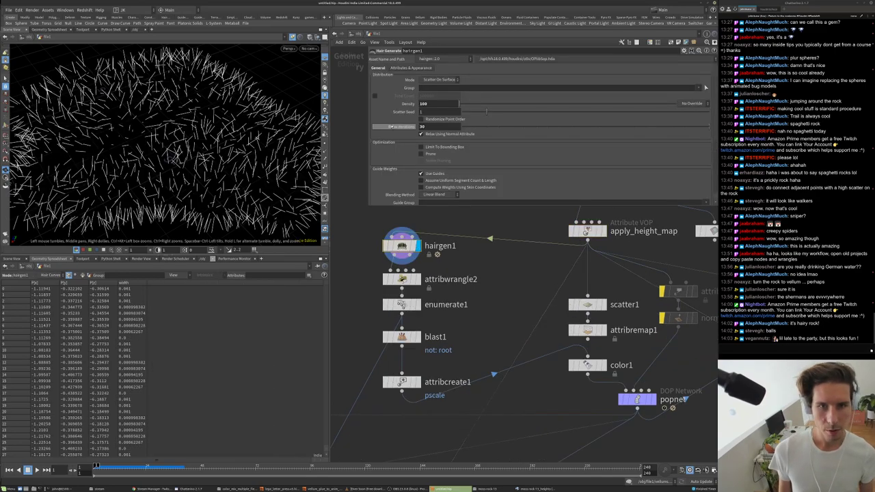
pyautogui.scroll(-2, 540, 136)
pyautogui.scroll(-1, 540, 137)
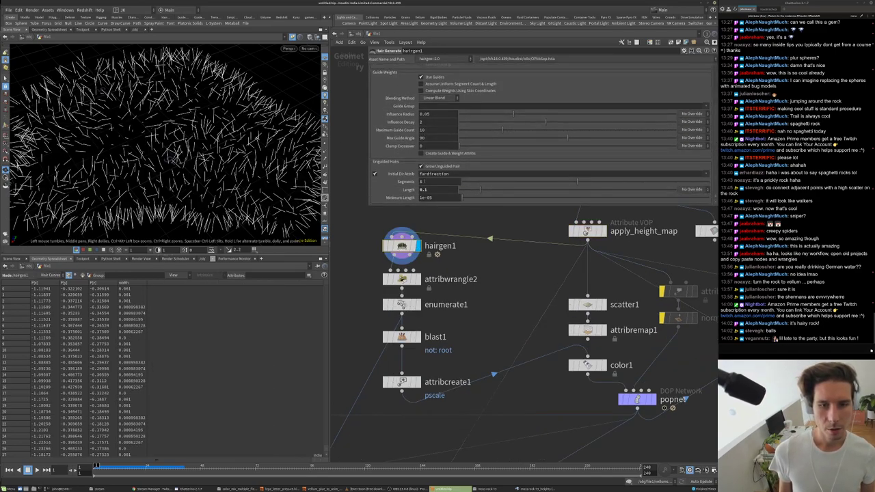
pyautogui.write('2')
pyautogui.press('Return')
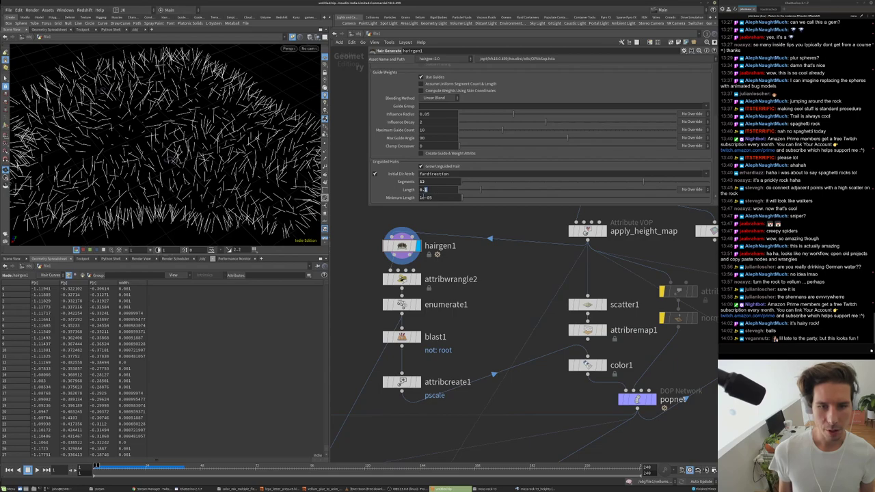
pyautogui.press('Return')
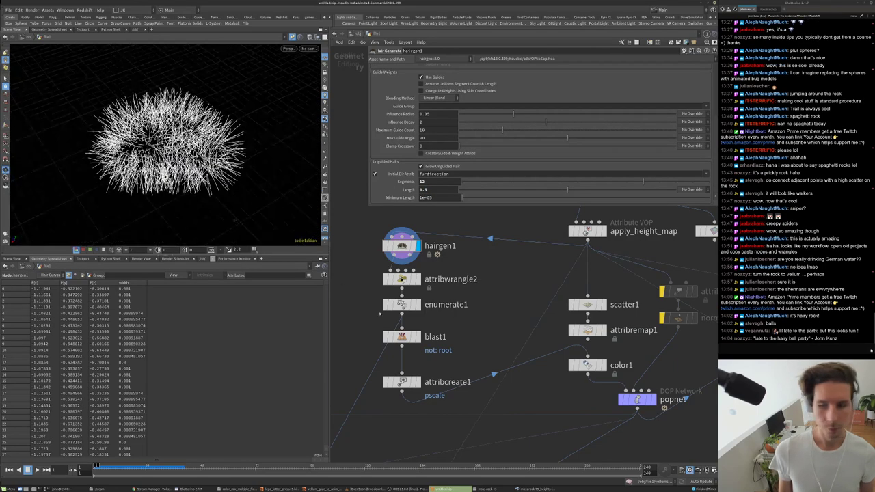
# - Display wire2 and orbit to a side view of the tube-covered hair ball
pyautogui.scroll(-3, 437, 329)
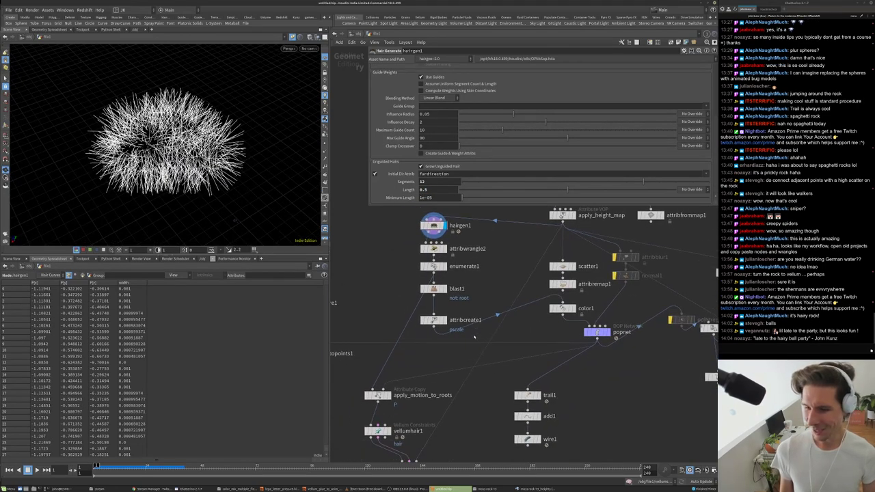
pyautogui.scroll(3, 495, 303)
pyautogui.scroll(3, 447, 398)
pyautogui.click(411, 446)
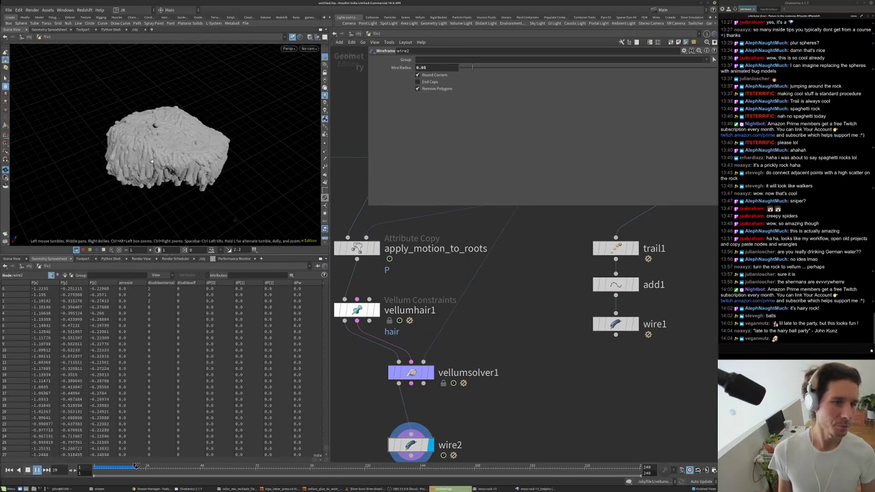
pyautogui.scroll(10, 190, 132)
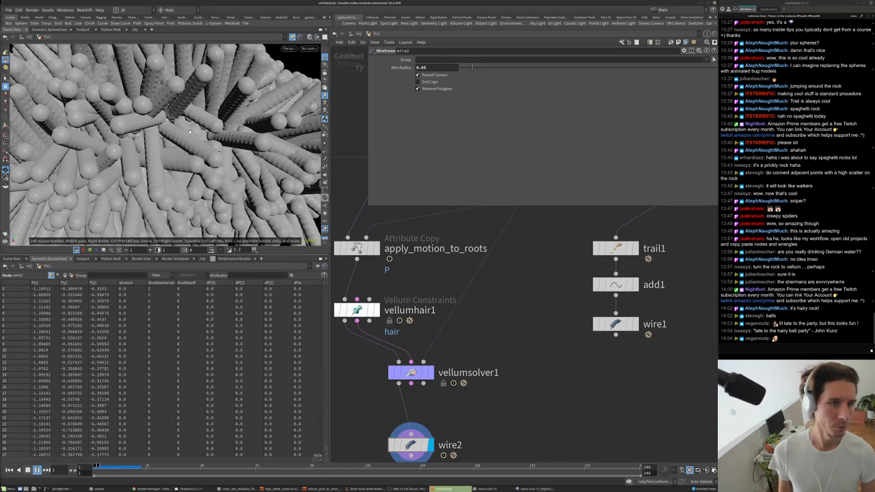
pyautogui.scroll(-8, 190, 131)
pyautogui.moveTo(190, 132); pyautogui.dragTo(191, 102)
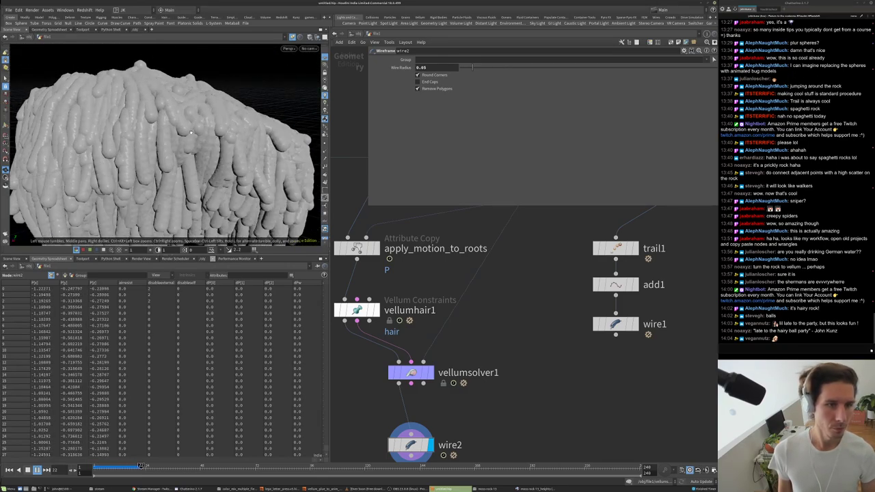
# - Set vellumhair1's Edge Length Scale to 0.25, enable Visualize Thickness, then drag it to about 0.75
pyautogui.click(356, 311)
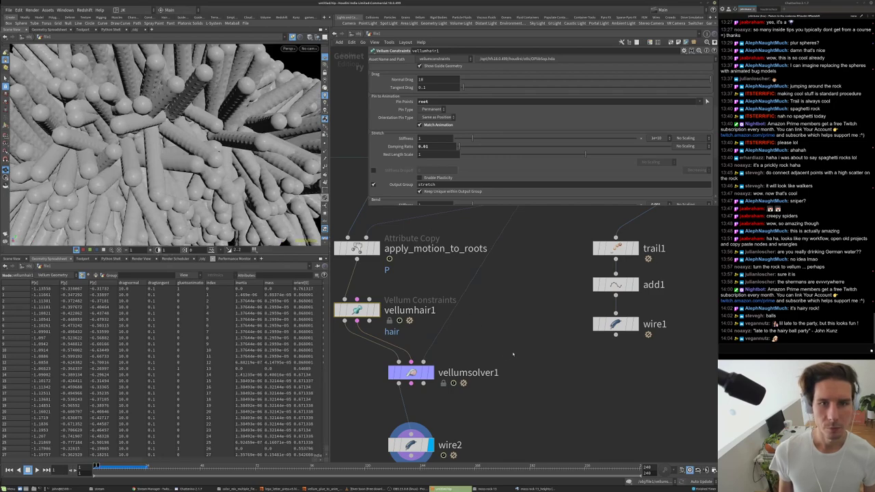
pyautogui.scroll(4, 418, 127)
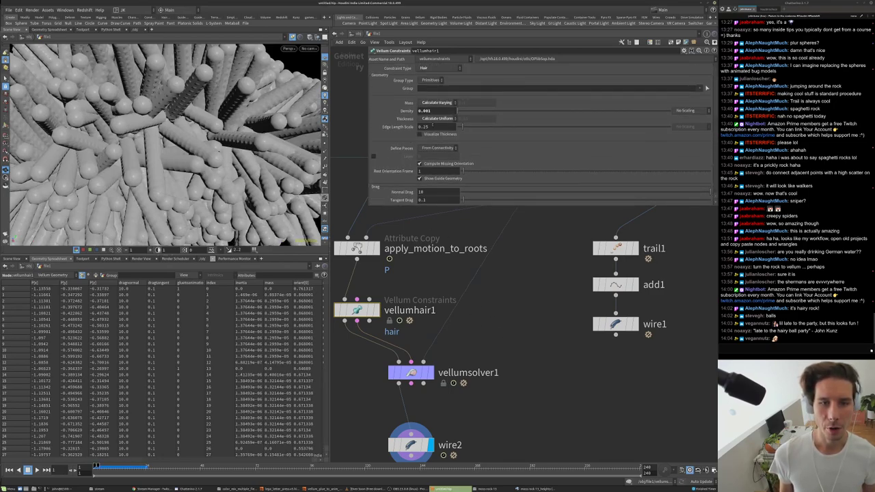
pyautogui.doubleClick(425, 127)
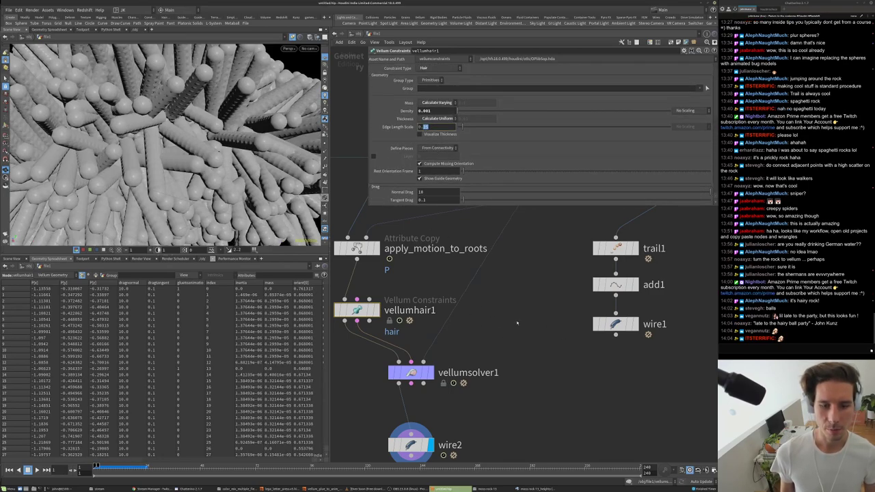
pyautogui.write('0.25')
pyautogui.press('Return')
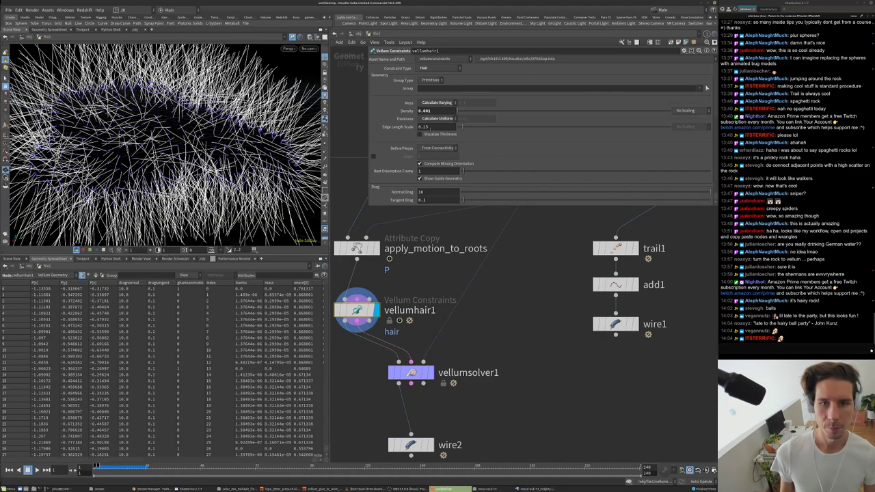
pyautogui.click(421, 134)
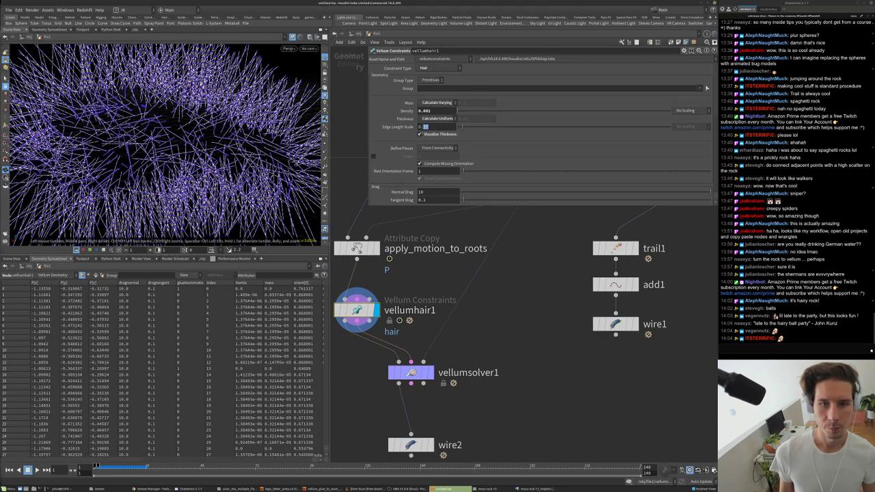
pyautogui.moveTo(431, 127); pyautogui.dragTo(435, 128, button='middle')
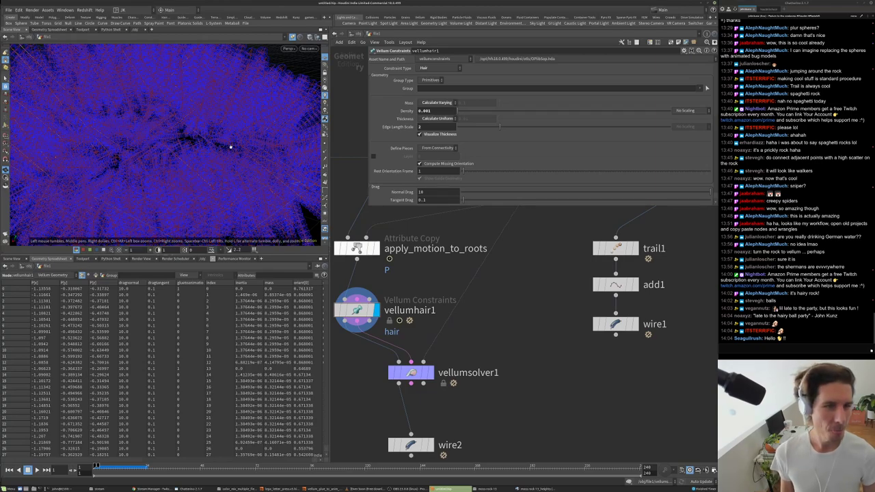
# - Play the hair simulation, then display vellumsolver1's output and play it again
pyautogui.press('h')
pyautogui.press('Up')
pyautogui.hotkey('ctrl', 'Left')
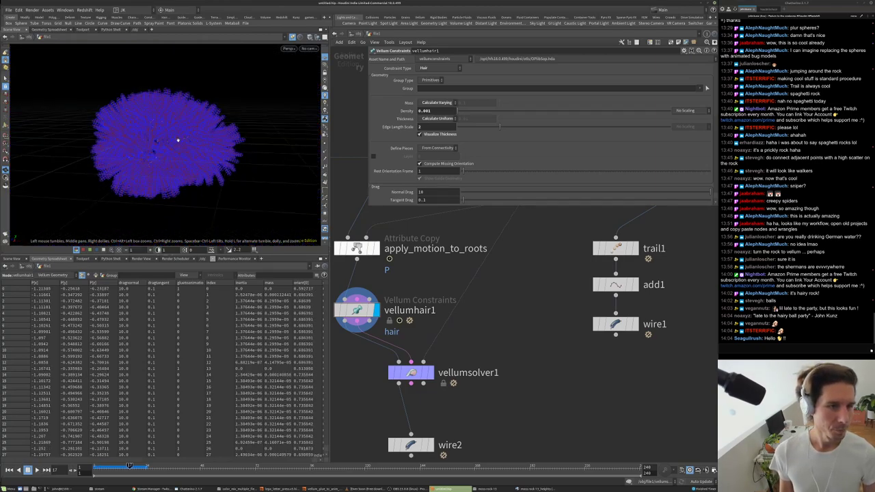
pyautogui.moveTo(369, 329); pyautogui.dragTo(370, 272, button='middle')
pyautogui.click(429, 316)
pyautogui.click(413, 316)
pyautogui.press('Up')
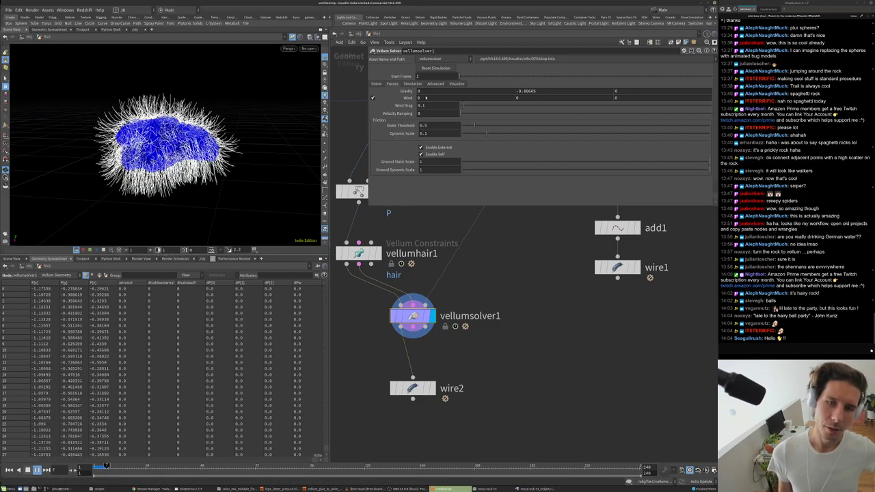
pyautogui.press('Up')
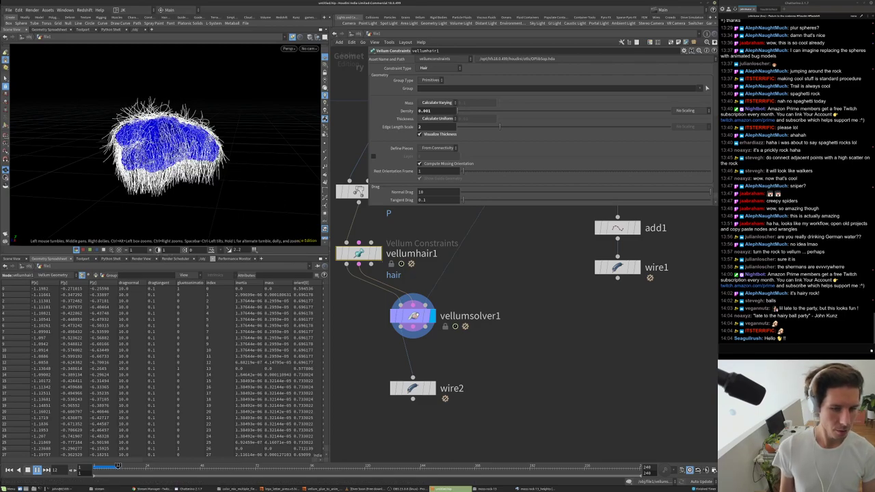
# - Display vellumhair1 and keep Edge Length Scale at 2 after undoing a trial change
pyautogui.click(377, 256)
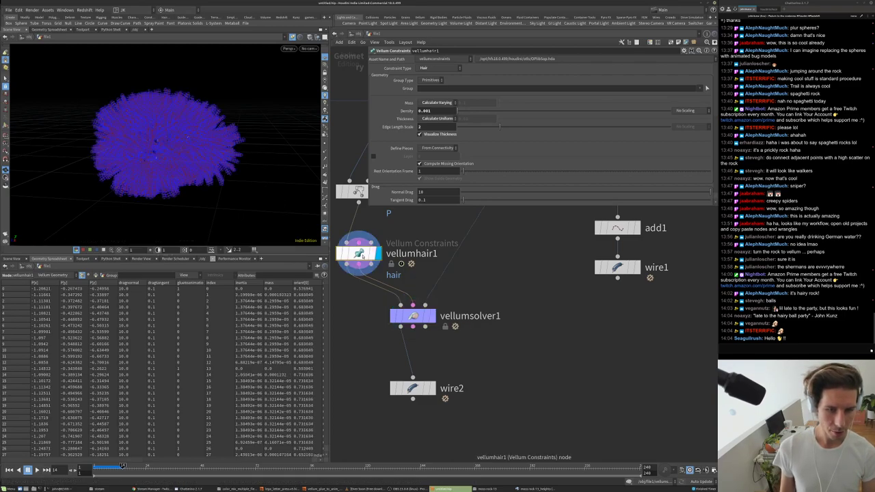
pyautogui.hscroll(5, 278, 458)
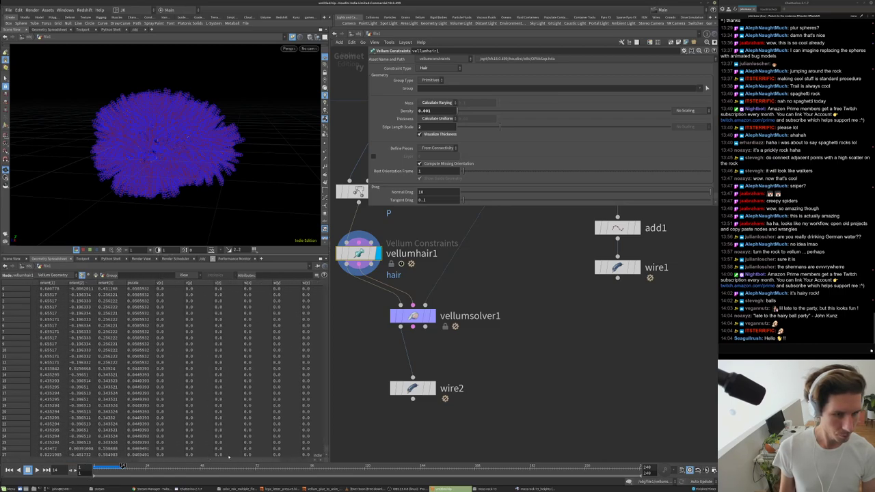
pyautogui.scroll(-3, 283, 328)
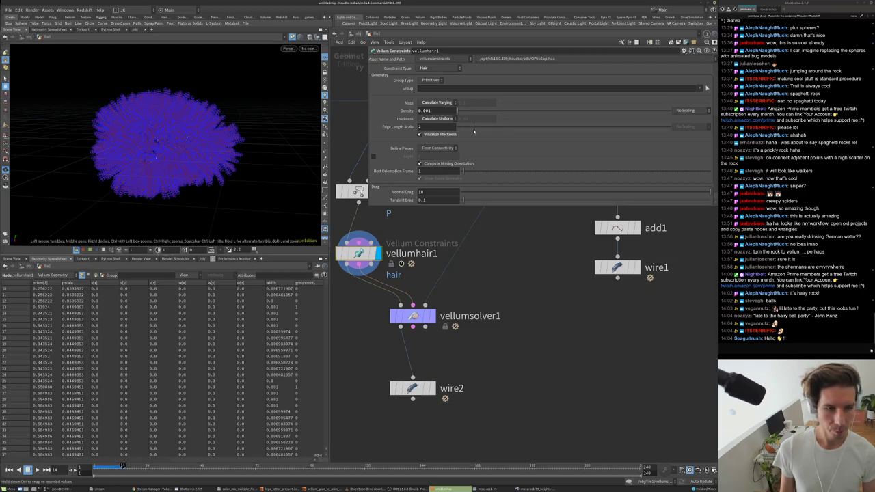
pyautogui.moveTo(473, 130); pyautogui.dragTo(477, 130)
pyautogui.hotkey('ctrl', 'z')
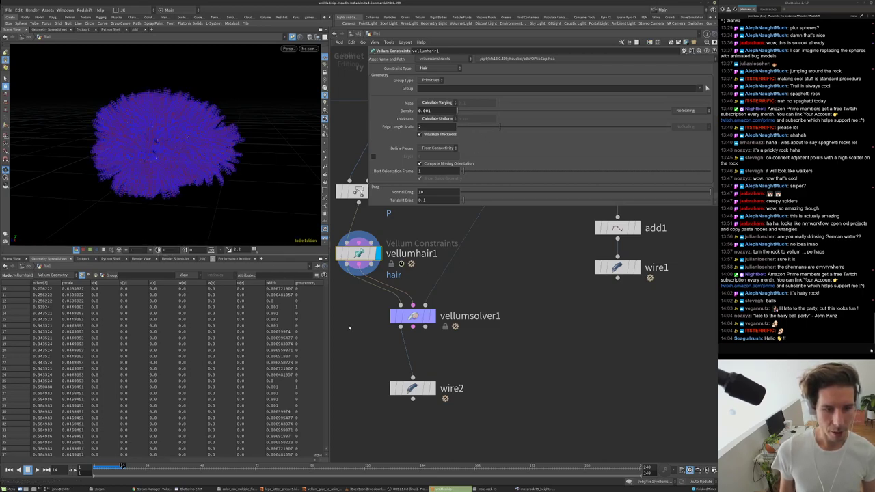
# - Switch vellumhair1's Thickness to a uniform value of 0.1
pyautogui.scroll(-1, 389, 159)
pyautogui.scroll(-3, 393, 158)
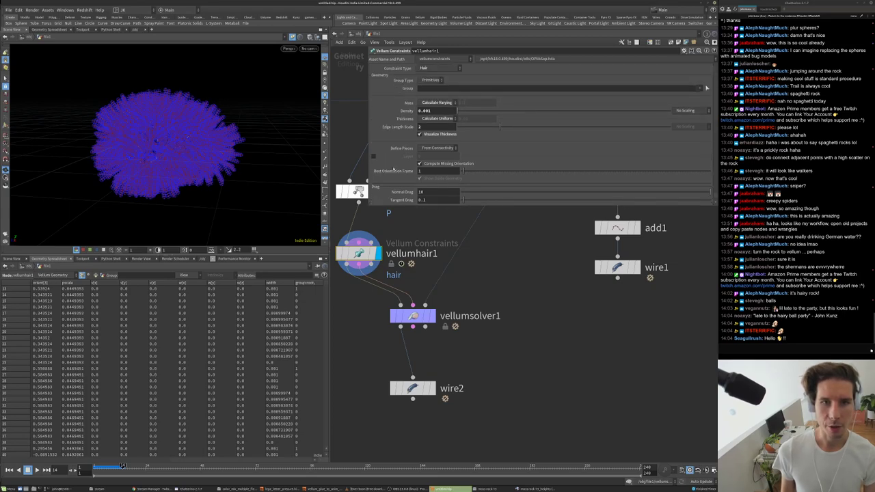
pyautogui.scroll(-5, 404, 156)
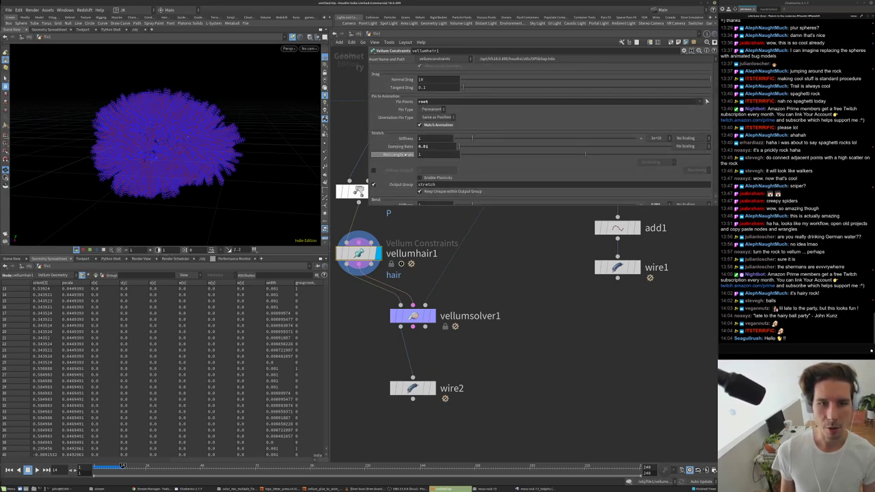
pyautogui.scroll(-7, 407, 155)
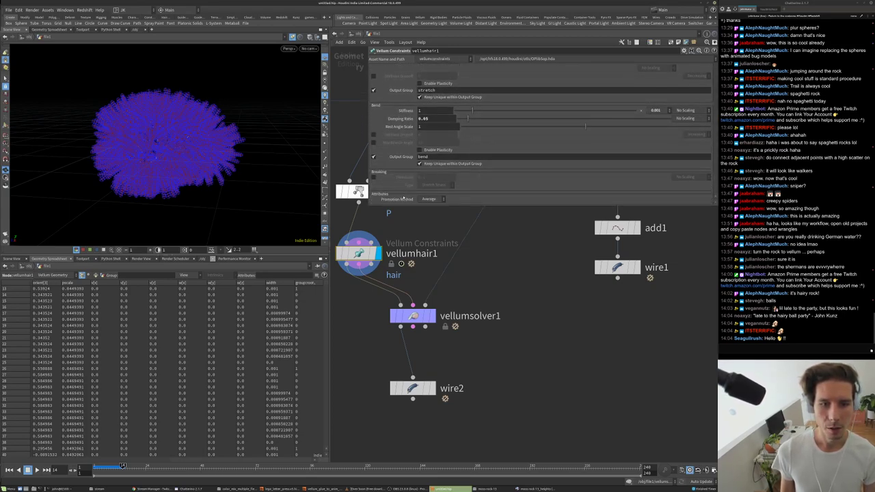
pyautogui.scroll(7, 403, 197)
pyautogui.scroll(5, 401, 171)
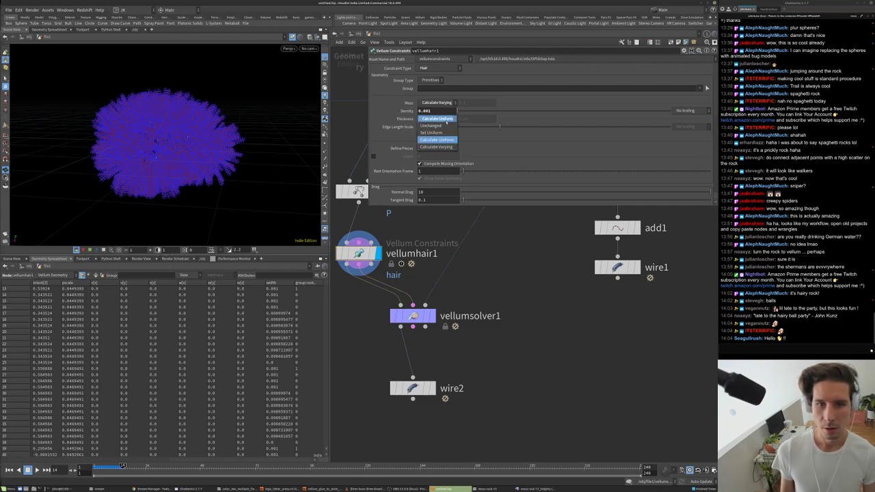
pyautogui.click(433, 119)
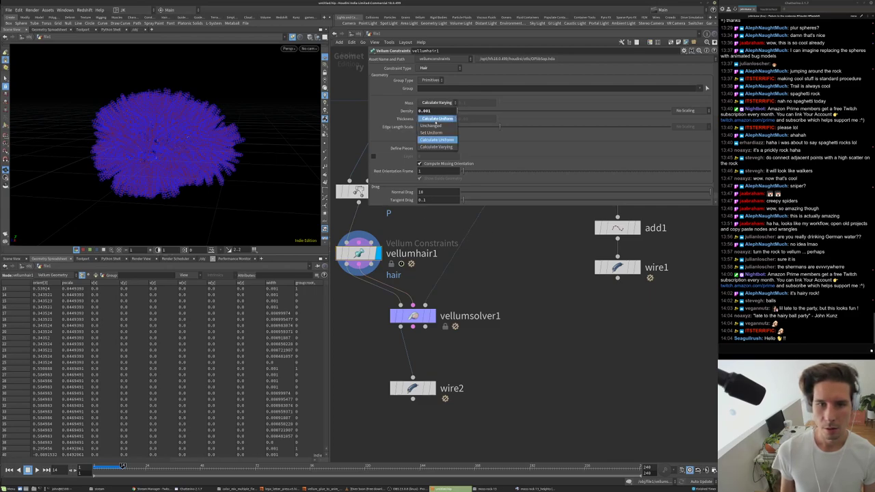
pyautogui.click(431, 132)
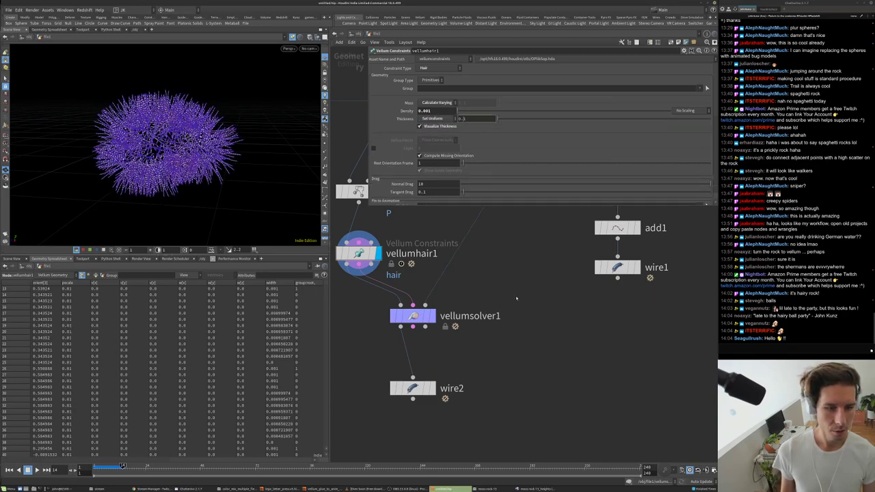
pyautogui.press('Return')
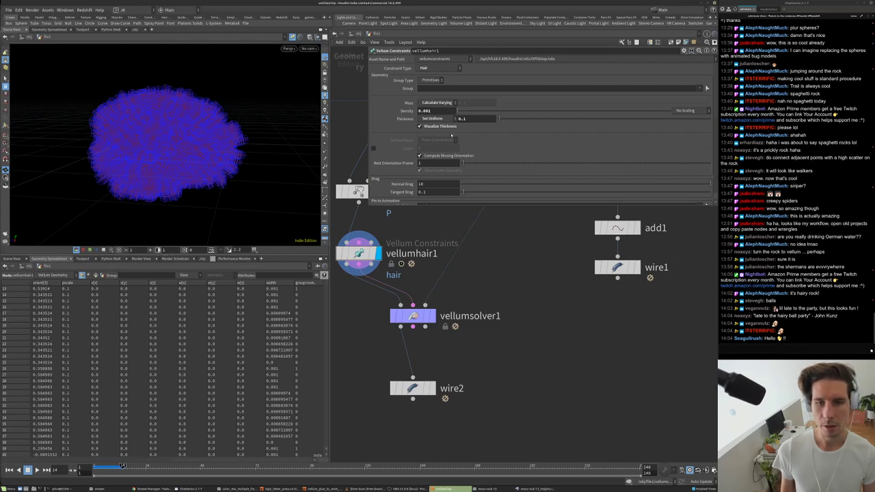
# - Revert the thickness to 0.01 and set the Thickness mode to Calculate Uniform
pyautogui.hotkey('ctrl', 'z')
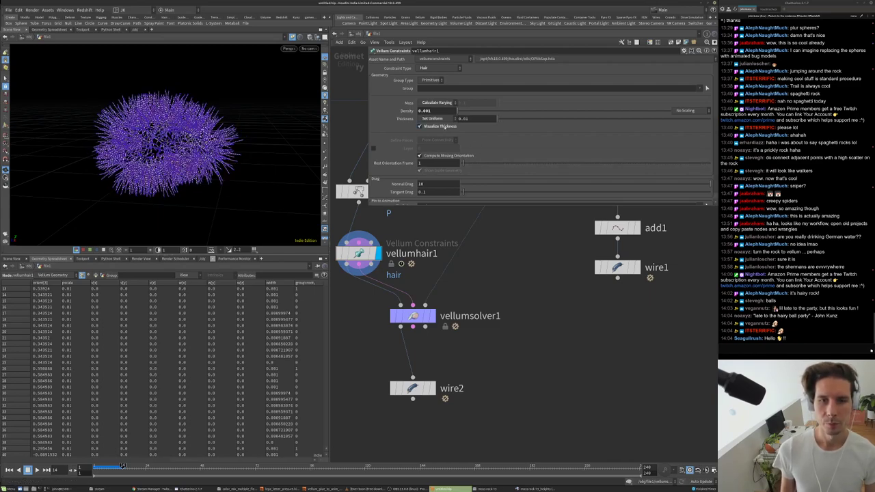
pyautogui.click(440, 120)
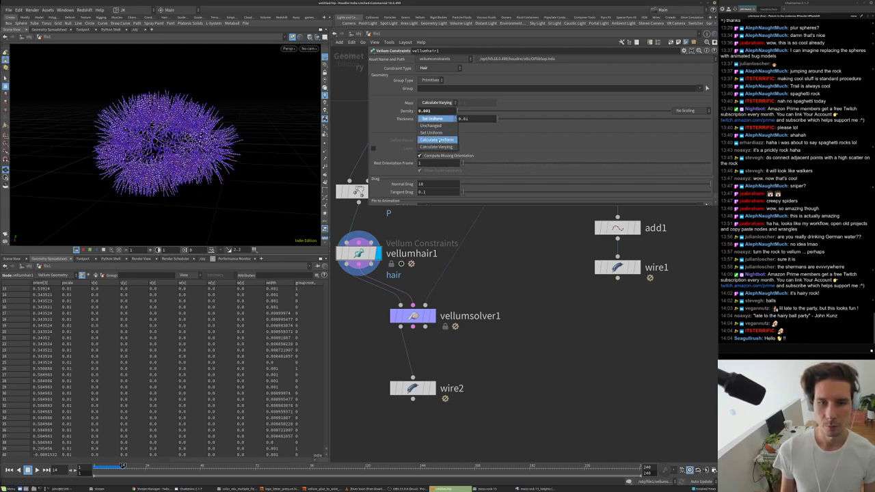
pyautogui.click(440, 141)
pyautogui.scroll(-5, 471, 451)
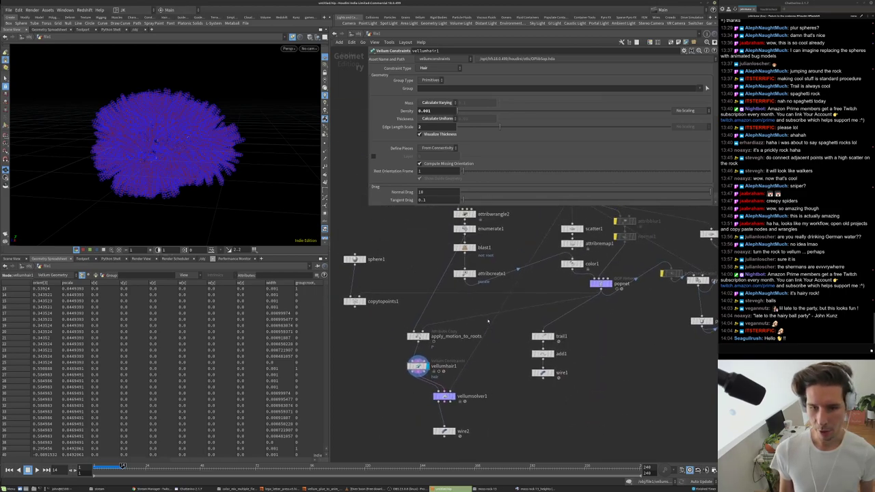
# - Duplicate attribcreate1 and rename the copy's attribute to width
pyautogui.click(464, 274)
pyautogui.moveTo(415, 395); pyautogui.dragTo(429, 365, button='middle')
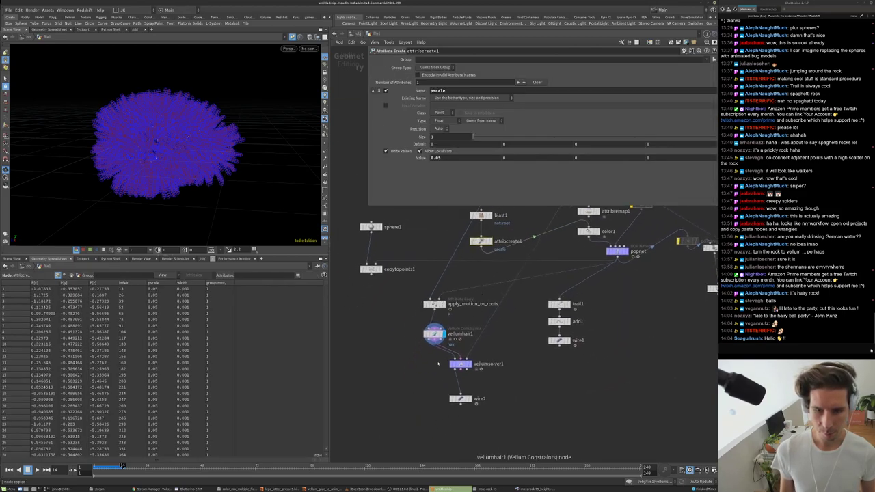
pyautogui.scroll(4, 429, 366)
pyautogui.hotkey('ctrl', 'c')
pyautogui.hotkey('ctrl', 'v')
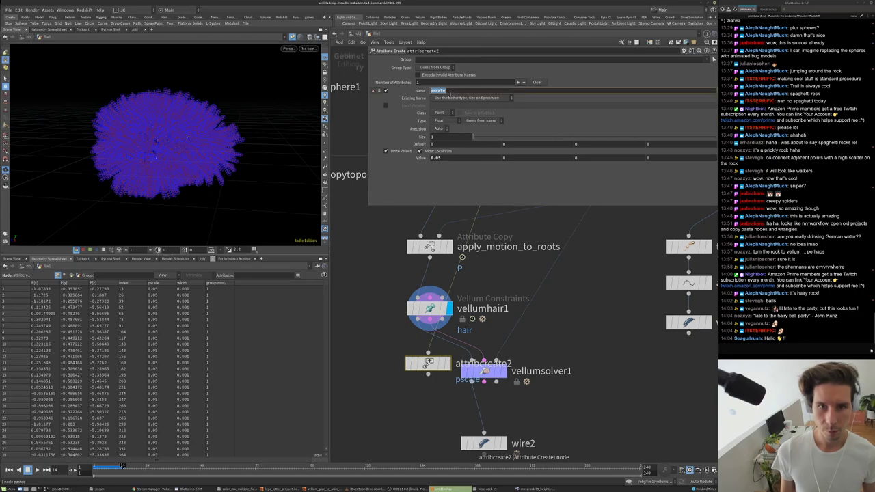
pyautogui.write('width')
pyautogui.press('Return')
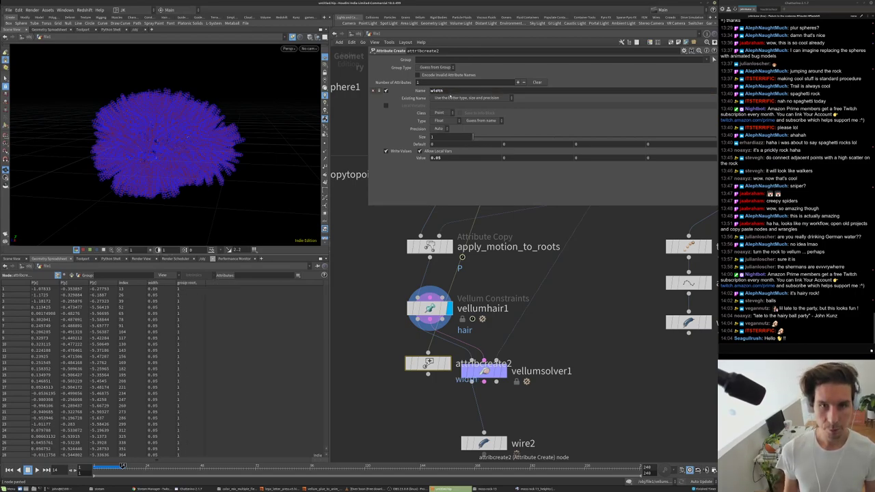
# - Wire attribcreate2 between vellumhair1 and vellumsolver1, toggle its bypass, and display wire2
pyautogui.moveTo(427, 362); pyautogui.dragTo(403, 341)
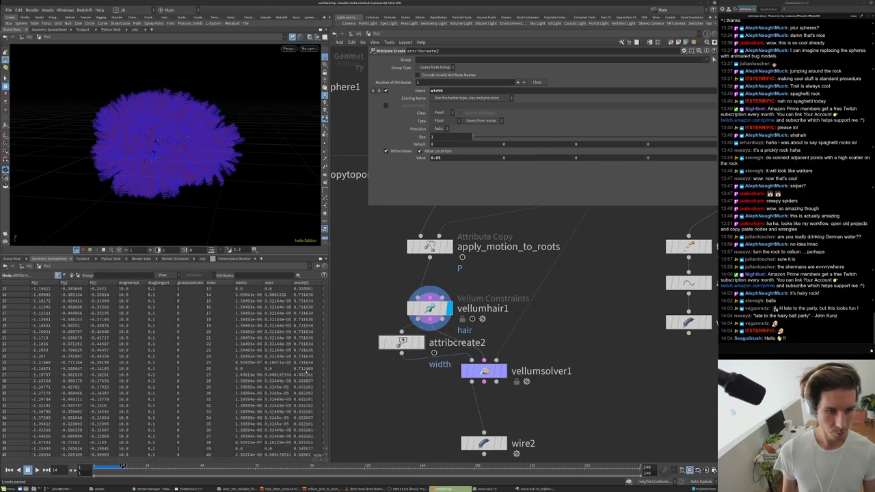
pyautogui.moveTo(121, 465); pyautogui.dragTo(329, 464)
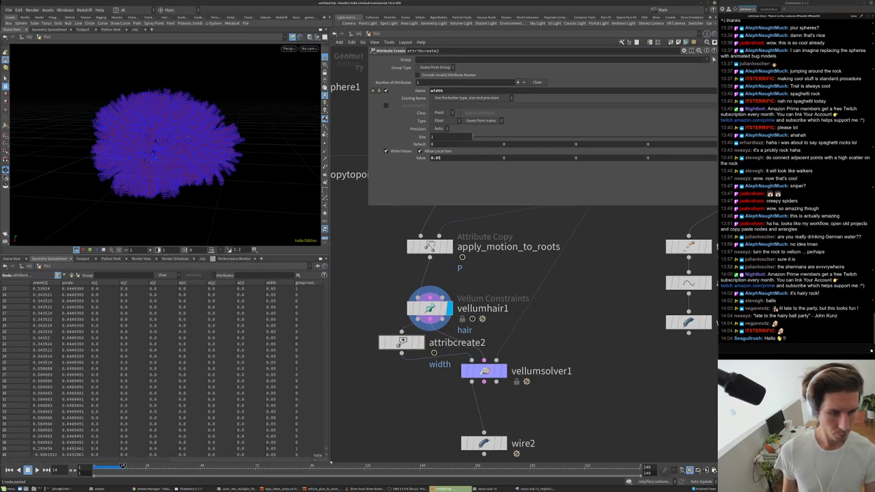
pyautogui.click(381, 342)
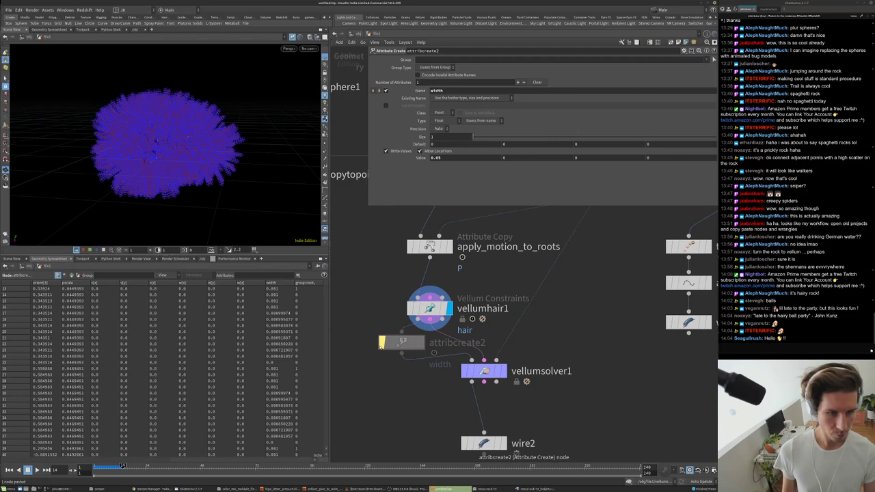
pyautogui.click(382, 342)
pyautogui.scroll(-2, 383, 328)
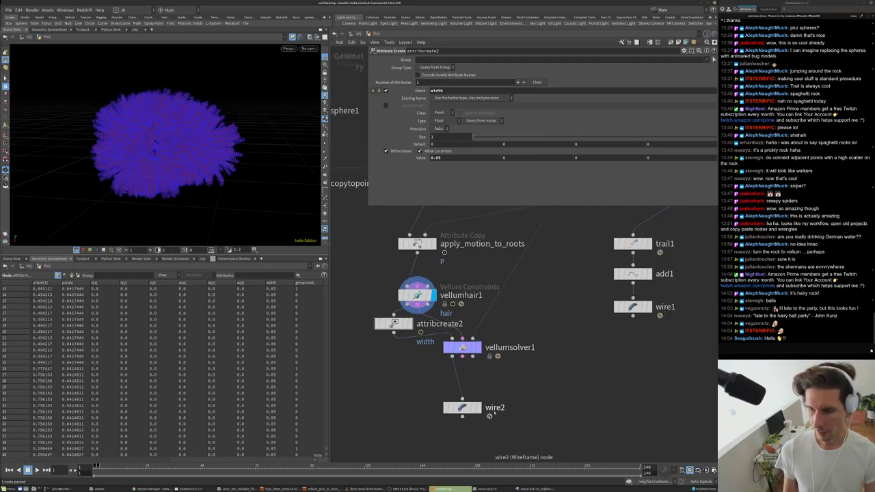
pyautogui.click(477, 407)
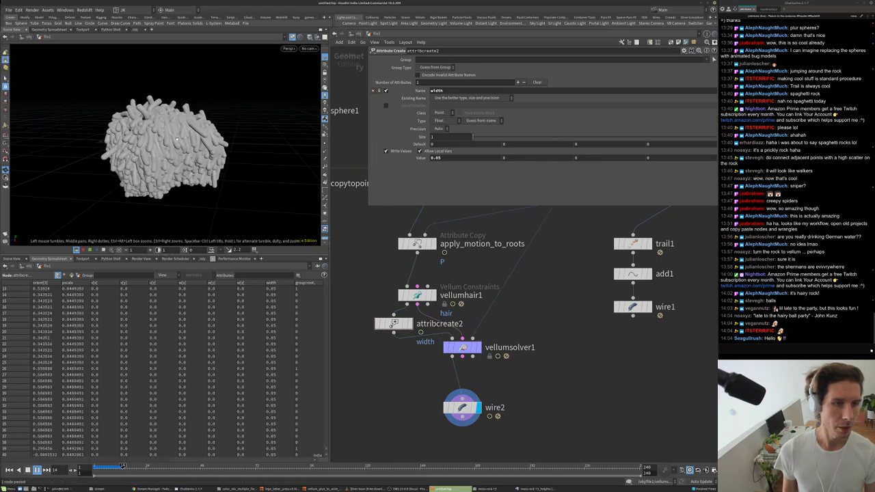
# - Rewind to frame 1 and bypass attribcreate2, then inspect the thick hair tubes
pyautogui.scroll(5, 177, 139)
pyautogui.moveTo(177, 139); pyautogui.dragTo(192, 126)
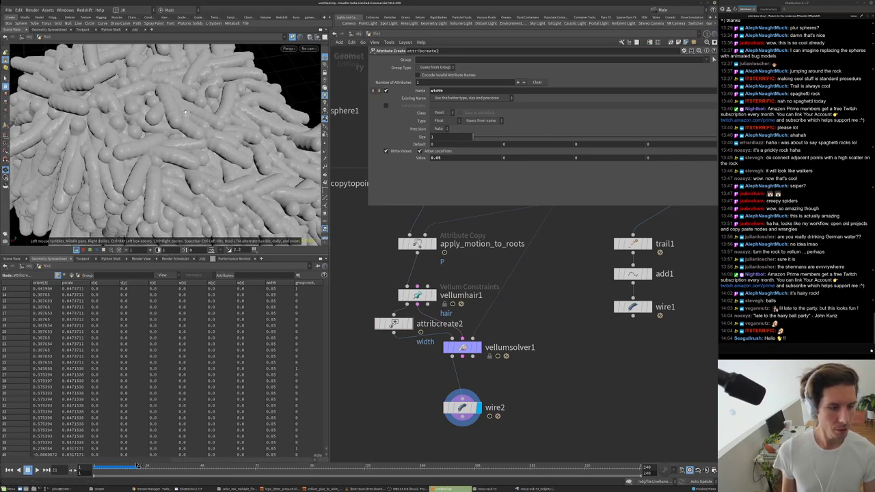
pyautogui.hotkey('ctrl', 'Up')
pyautogui.click(378, 323)
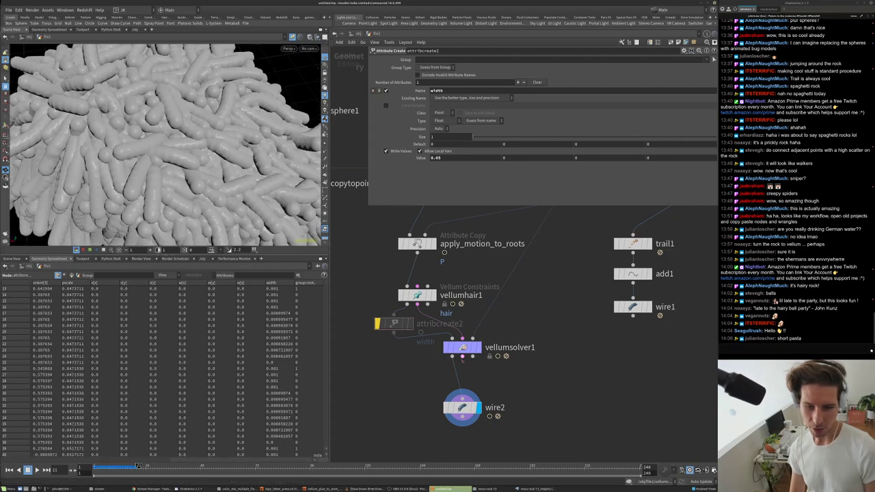
pyautogui.moveTo(178, 150); pyautogui.dragTo(226, 130)
# - Set vellumhair1's Bend Stiffness to 15
pyautogui.moveTo(529, 364); pyautogui.dragTo(557, 344, button='middle')
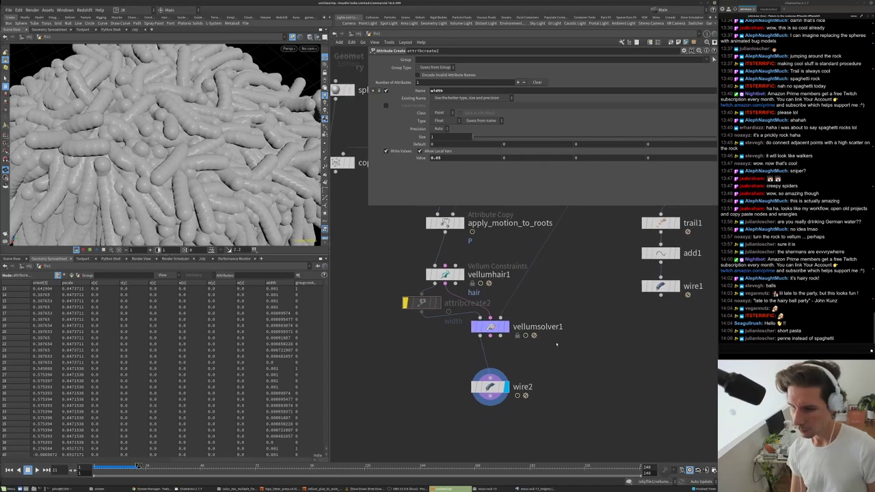
pyautogui.click(492, 388)
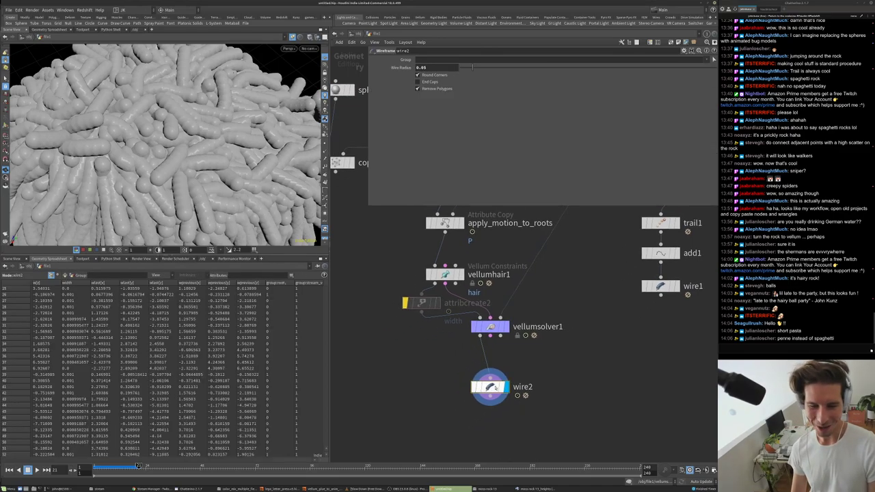
pyautogui.click(490, 326)
pyautogui.moveTo(192, 147); pyautogui.dragTo(278, 144)
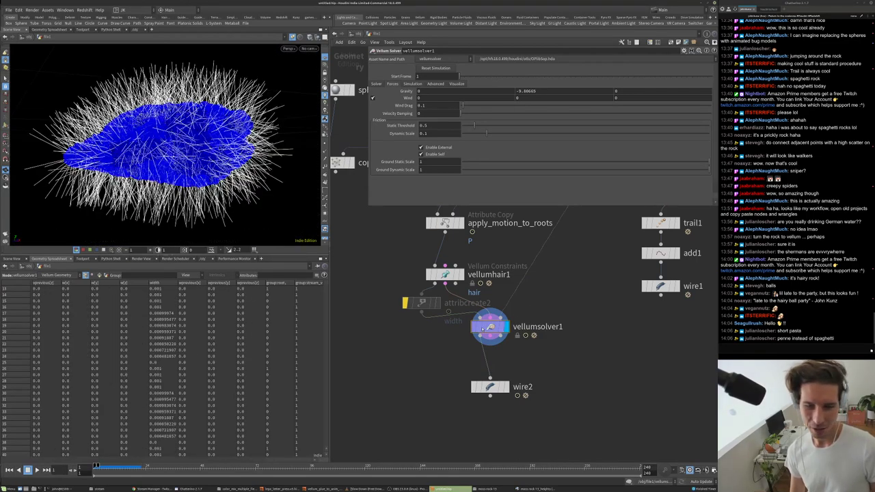
pyautogui.click(446, 275)
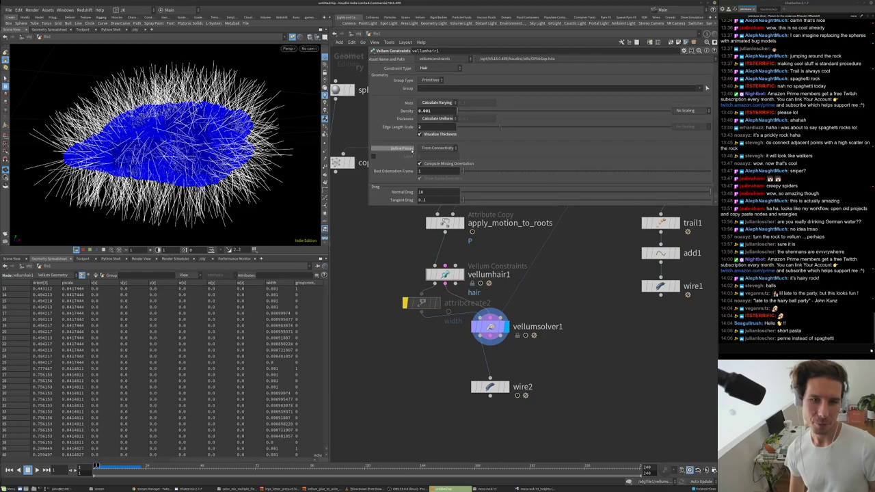
pyautogui.scroll(-5, 410, 161)
pyautogui.scroll(-3, 409, 161)
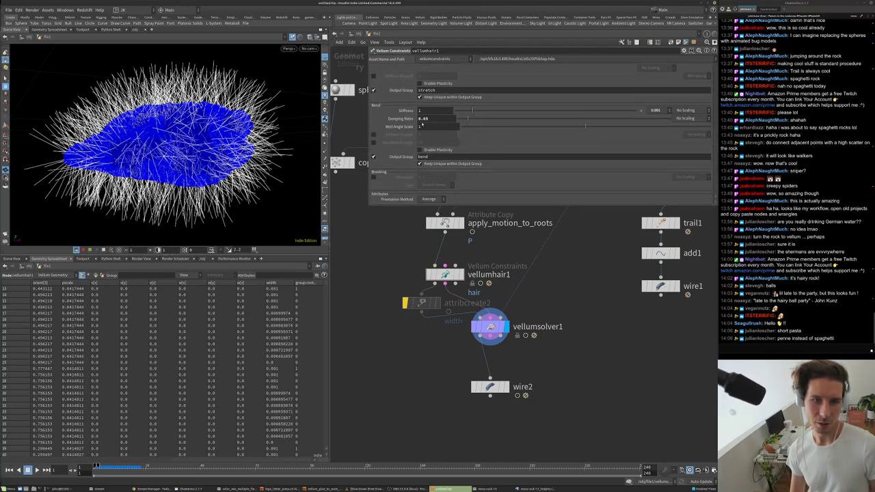
pyautogui.click(427, 110)
pyautogui.press('Return')
# - Set vellumsolver1's Gravity Y to 0 on the Forces tab
pyautogui.click(490, 326)
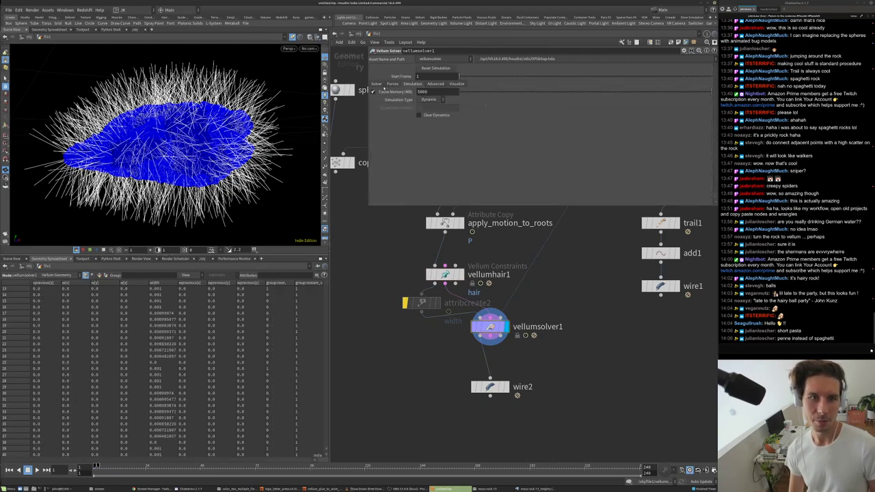
pyautogui.click(377, 83)
pyautogui.click(392, 84)
pyautogui.click(563, 91)
pyautogui.write('0')
pyautogui.press('Return')
pyautogui.moveTo(601, 352); pyautogui.dragTo(595, 317, button='middle')
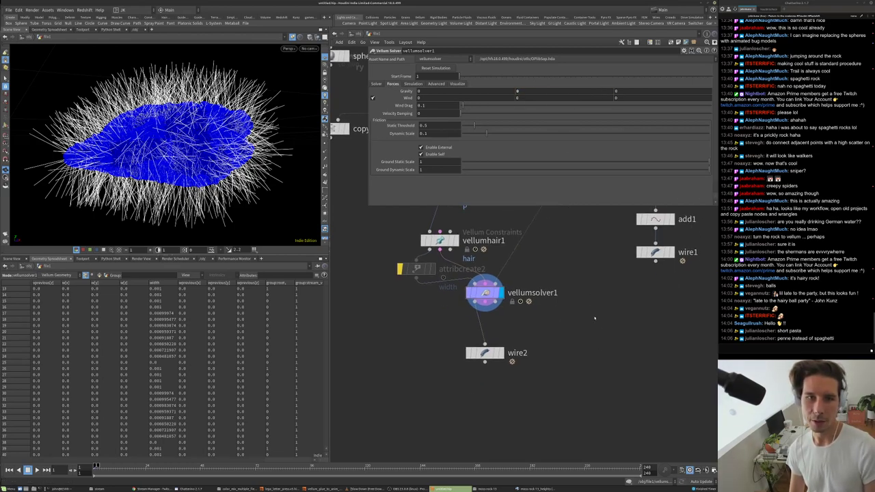
pyautogui.scroll(-5, 529, 270)
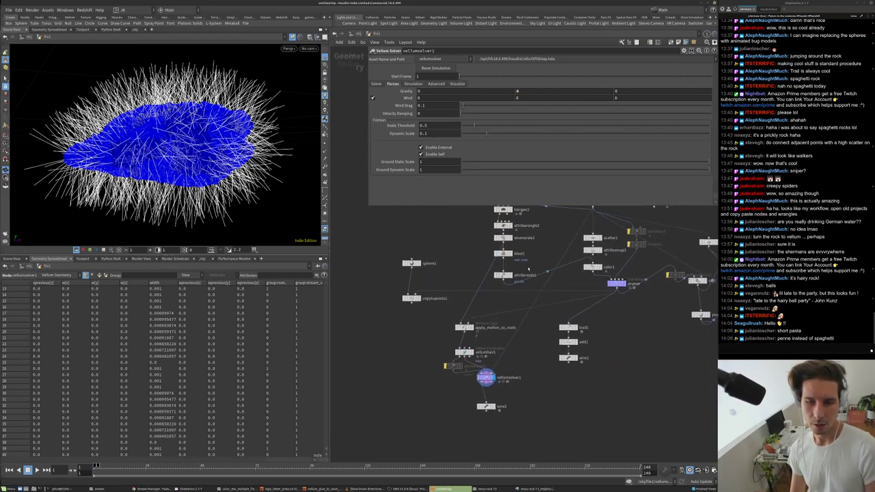
# - Set attribcreate1's pscale Value to 0.025
pyautogui.scroll(2, 529, 271)
pyautogui.click(498, 276)
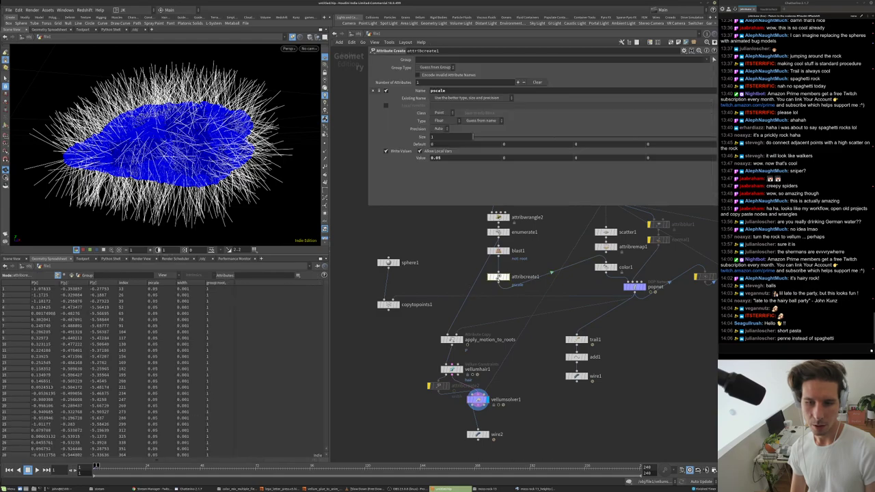
pyautogui.write('0.025')
pyautogui.press('Return')
# - Preview the popnet and copytopoints1 spheres during playback, then display wire2 again
pyautogui.click(635, 287)
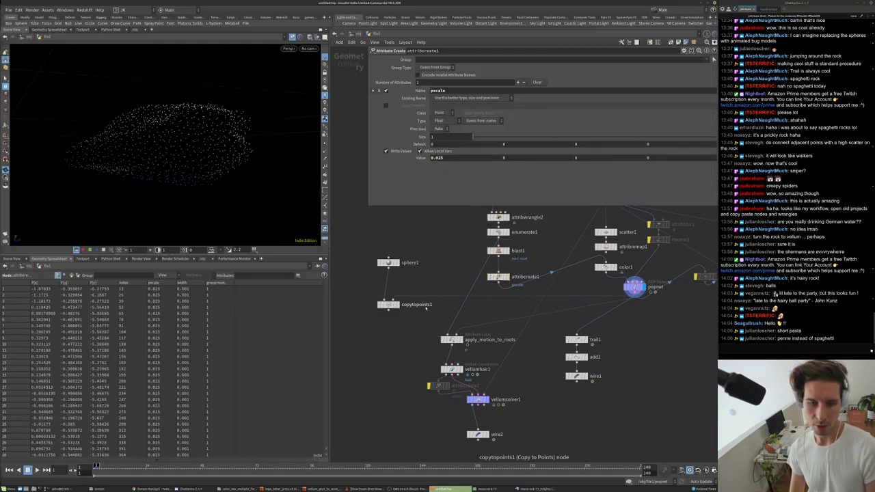
pyautogui.click(387, 305)
pyautogui.press('Up')
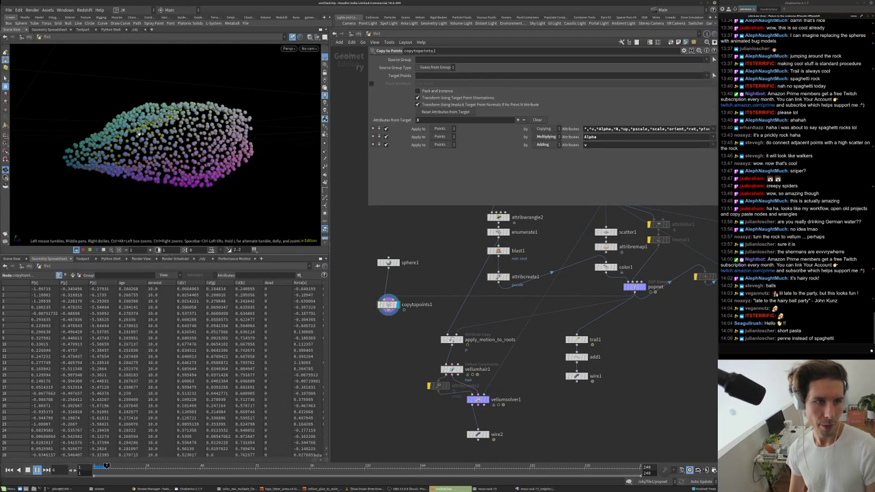
pyautogui.moveTo(137, 130); pyautogui.dragTo(166, 127)
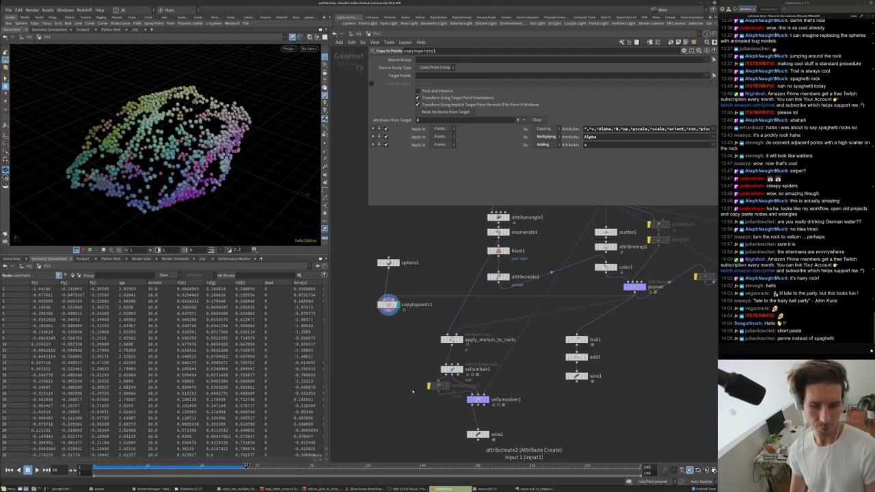
pyautogui.hotkey('ctrl', 'Up')
pyautogui.scroll(2, 471, 315)
pyautogui.click(486, 395)
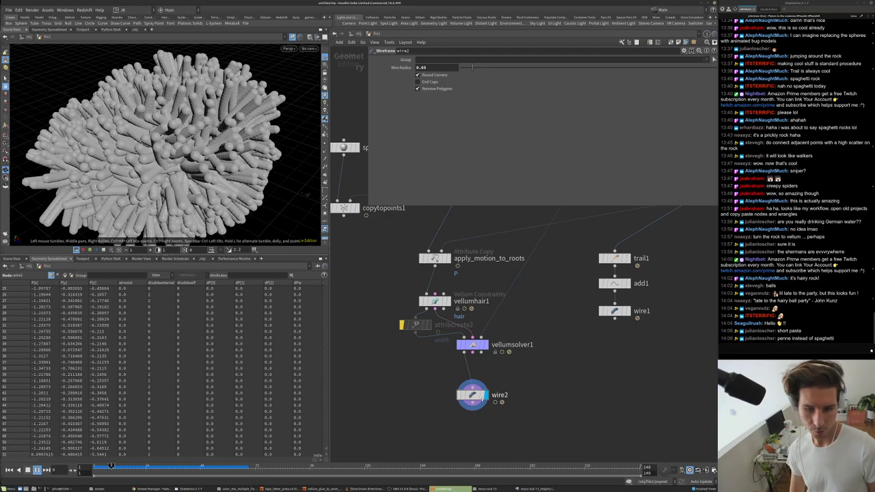
# - Set the tube radius to 0.015 and replay the hair simulation from the start
pyautogui.click(425, 67)
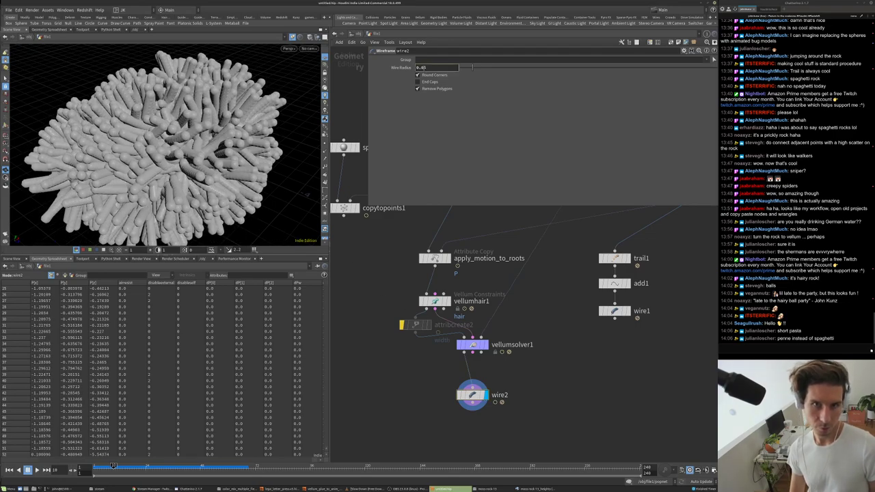
pyautogui.write('1')
pyautogui.press('Return')
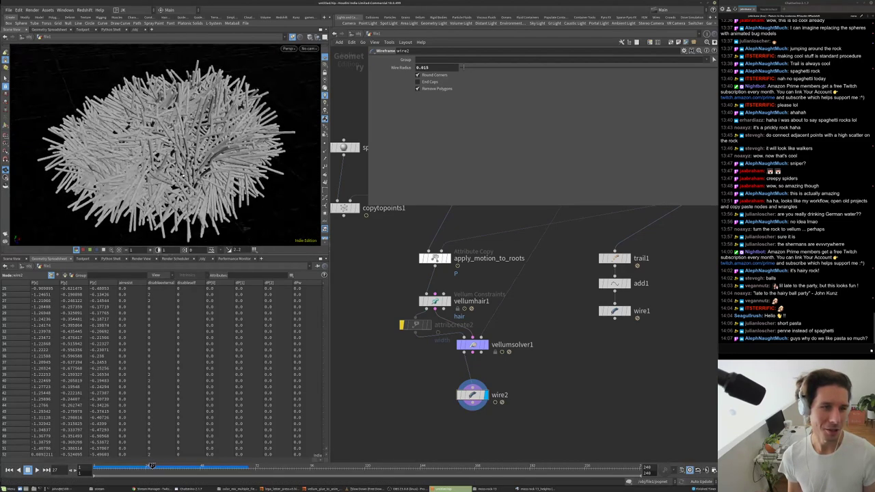
pyautogui.hotkey('ctrl', 'Up')
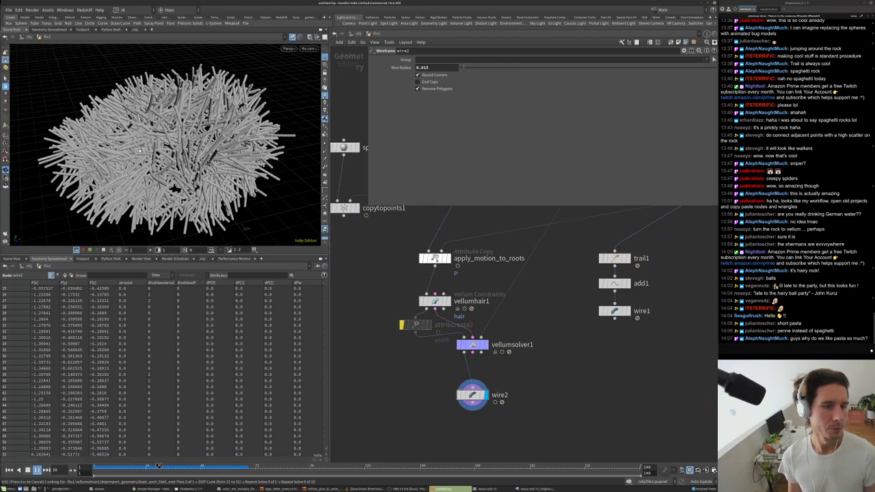
# - Display vellumsolver1's raw output of thin hair strands around the blue rock
pyautogui.keyDown('alt'); pyautogui.moveTo(226, 158); pyautogui.dragTo(184, 202); pyautogui.keyUp('alt')
pyautogui.scroll(5, 241, 168)
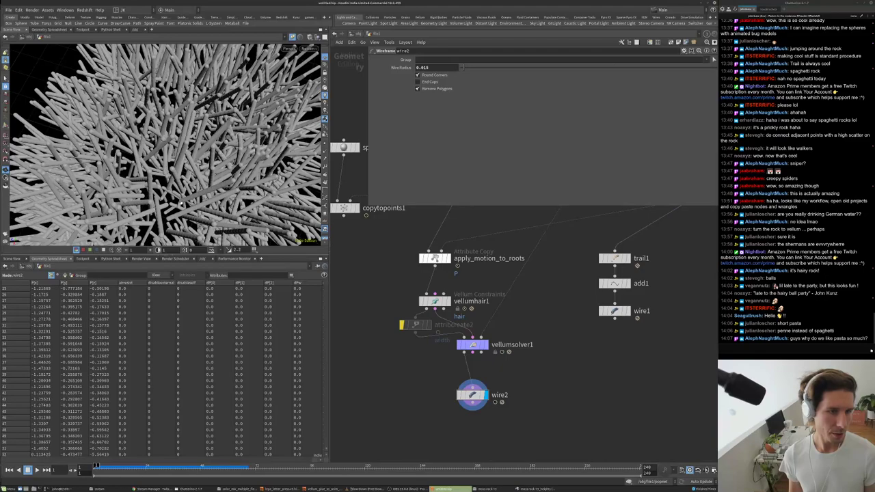
pyautogui.click(473, 345)
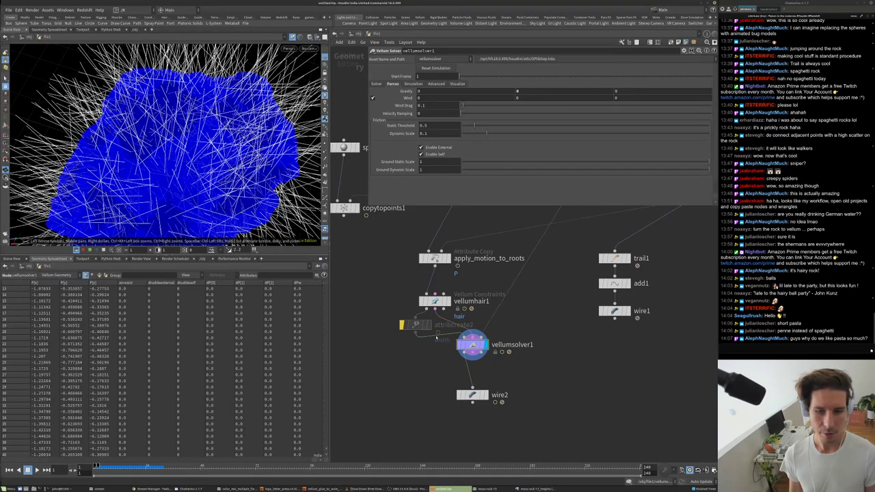
# - Inspect the hair curves with root motion and the hair constraint geometry
pyautogui.scroll(-5, 437, 338)
pyautogui.scroll(3, 431, 336)
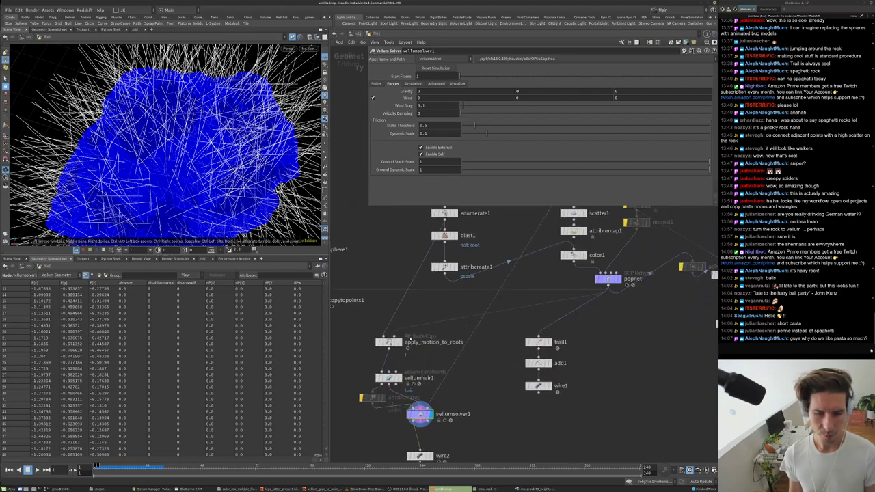
pyautogui.click(400, 342)
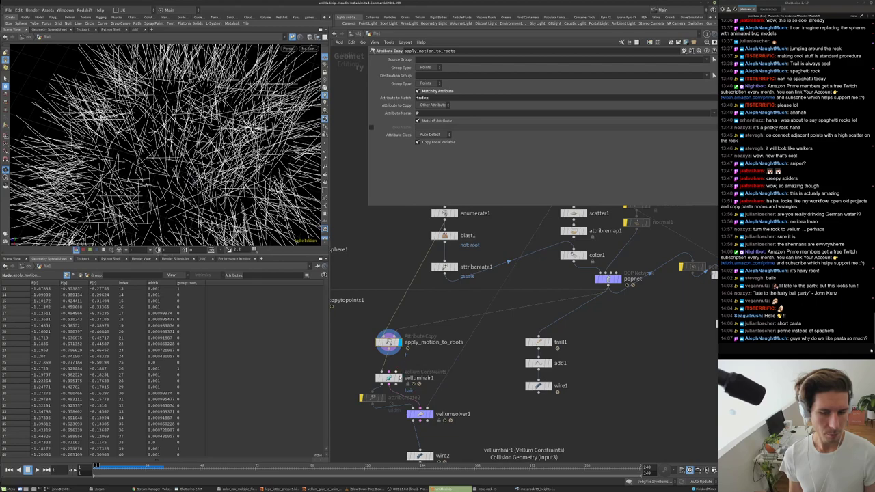
pyautogui.moveTo(401, 377); pyautogui.dragTo(400, 371)
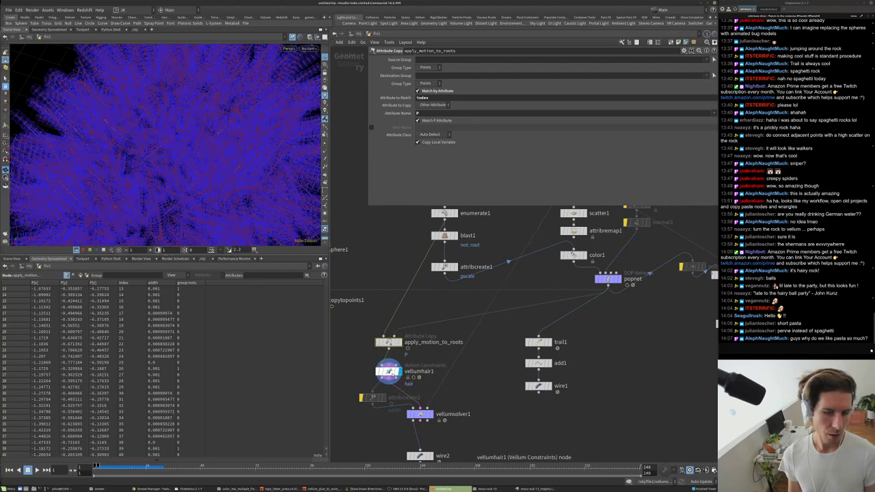
# - Lower vellumhair1's Bend Stiffness from 15 to 0.5
pyautogui.moveTo(363, 364); pyautogui.dragTo(372, 295, button='middle')
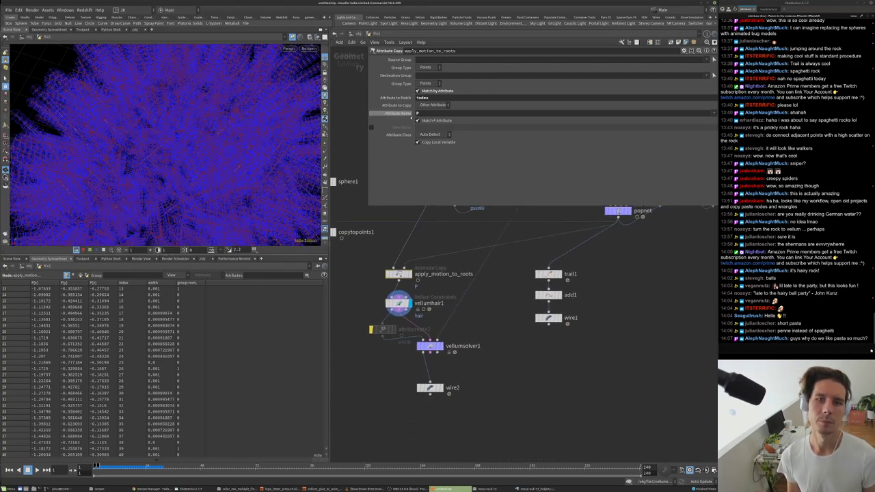
pyautogui.click(400, 304)
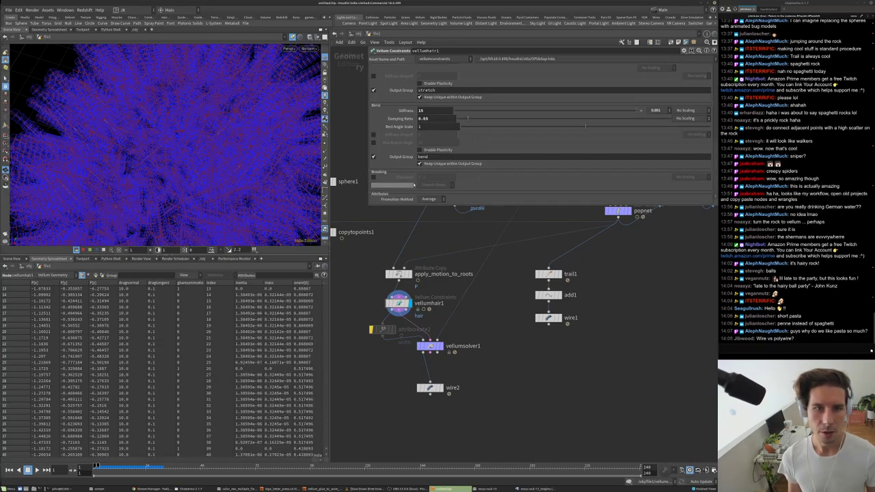
pyautogui.doubleClick(421, 110)
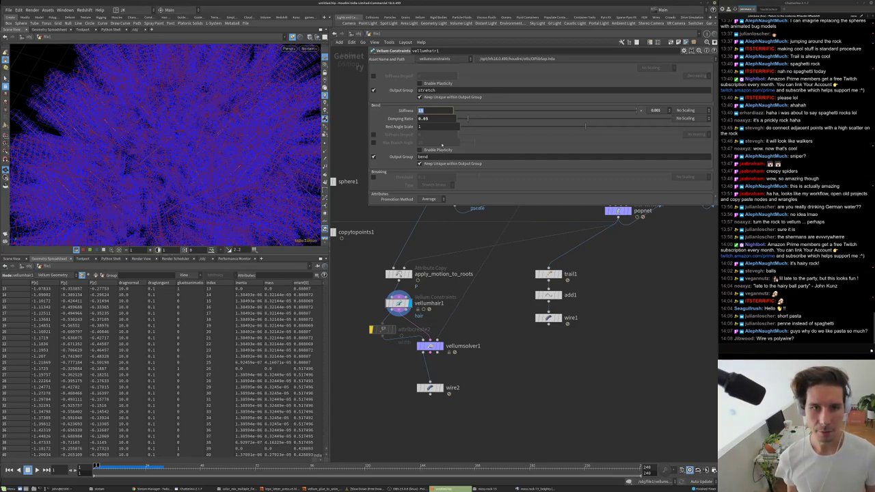
pyautogui.press('Return')
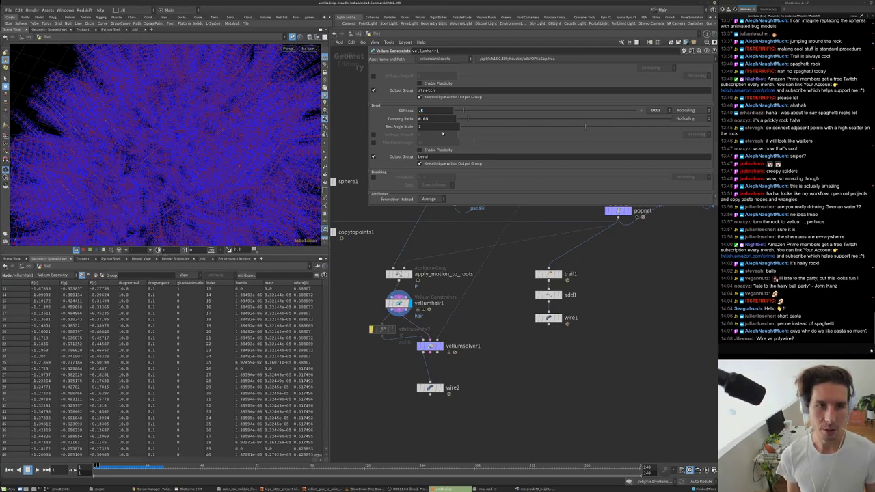
# - Play the simulation shown as wire2 tubes, check its statistics, and search for a poly node
pyautogui.moveTo(501, 305); pyautogui.dragTo(497, 297, button='middle')
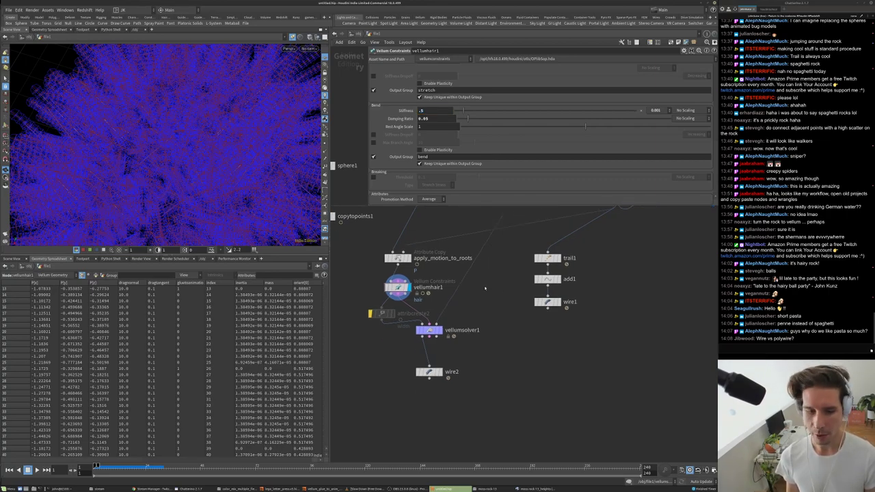
pyautogui.scroll(-10, 281, 98)
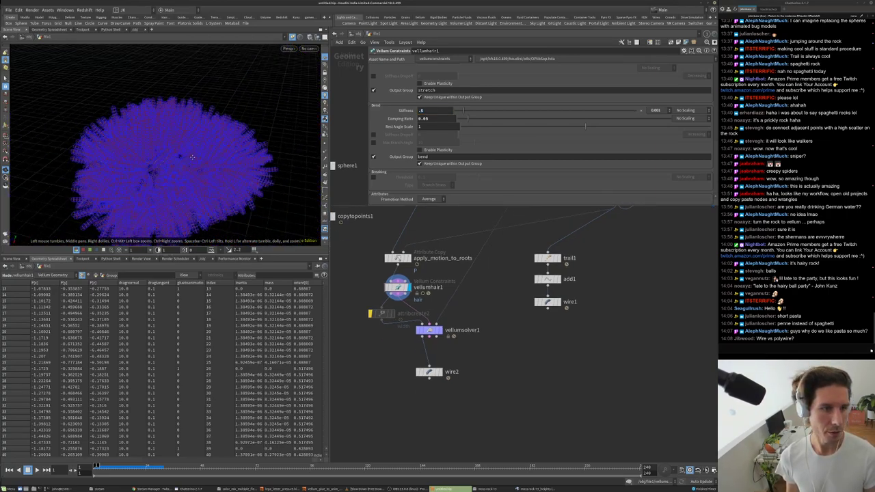
pyautogui.click(430, 373)
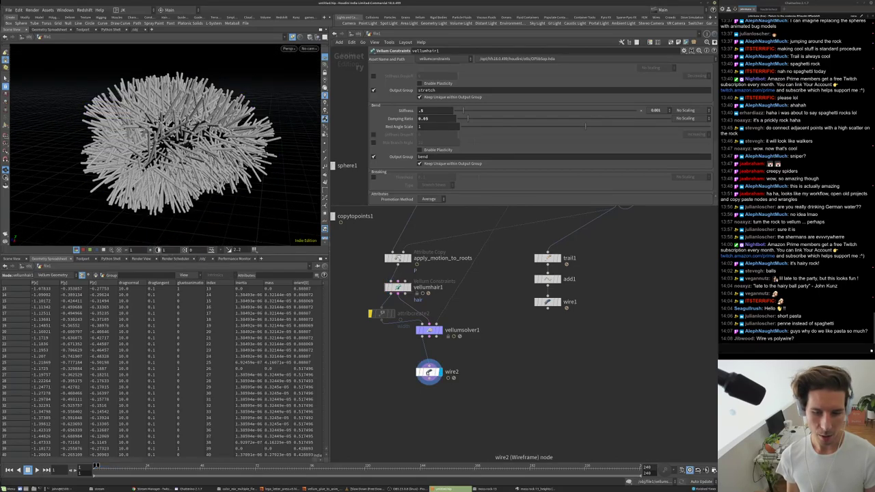
pyautogui.press('Up')
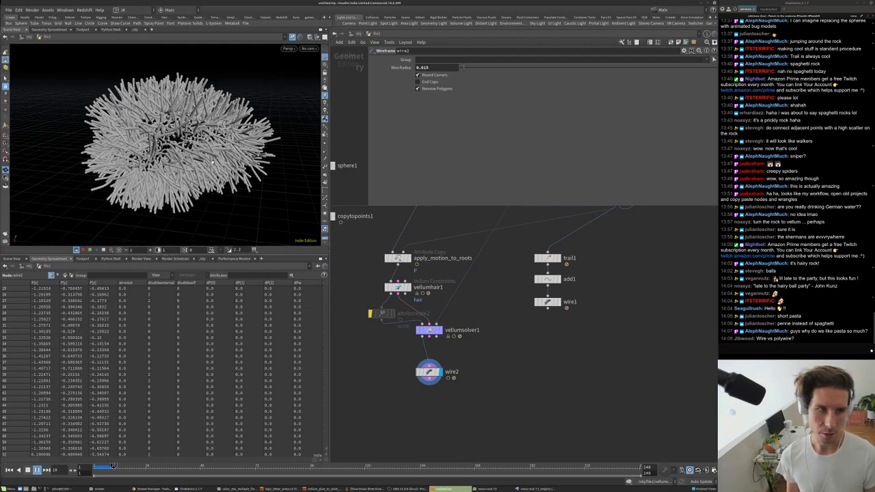
pyautogui.middleClick(429, 373)
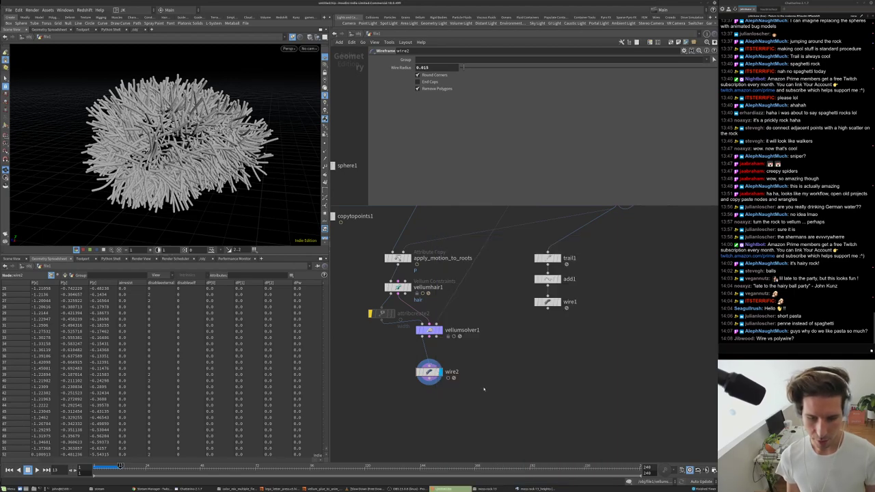
pyautogui.press('Tab')
pyautogui.write('poly')
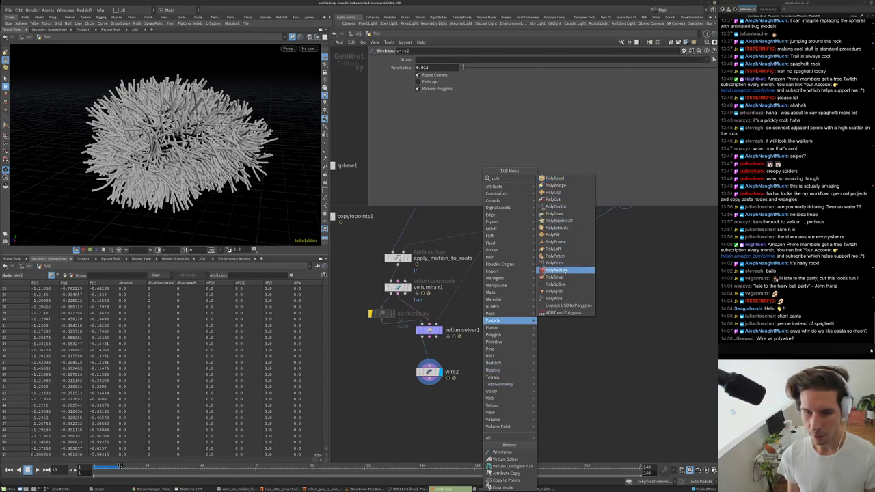
# - Add a displayed polywire1 node beside wire2 with Wire Radius 0.01 and 8 divisions
pyautogui.click(555, 298)
pyautogui.click(467, 376)
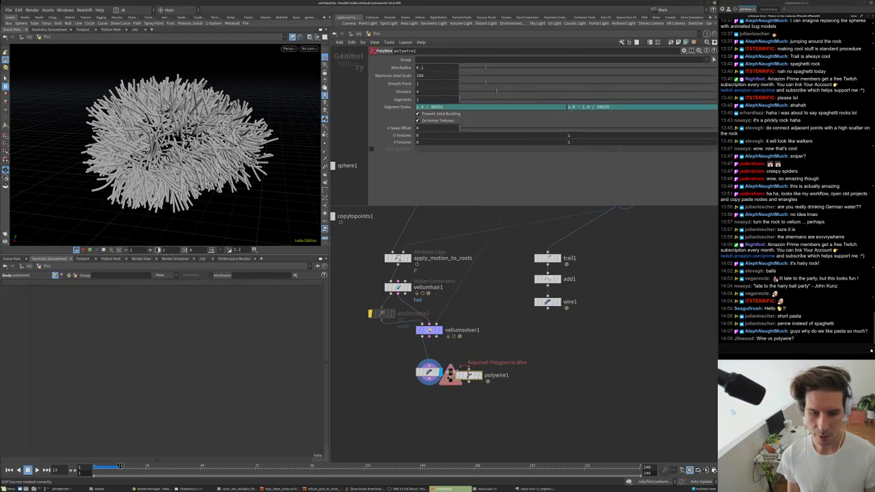
pyautogui.click(478, 375)
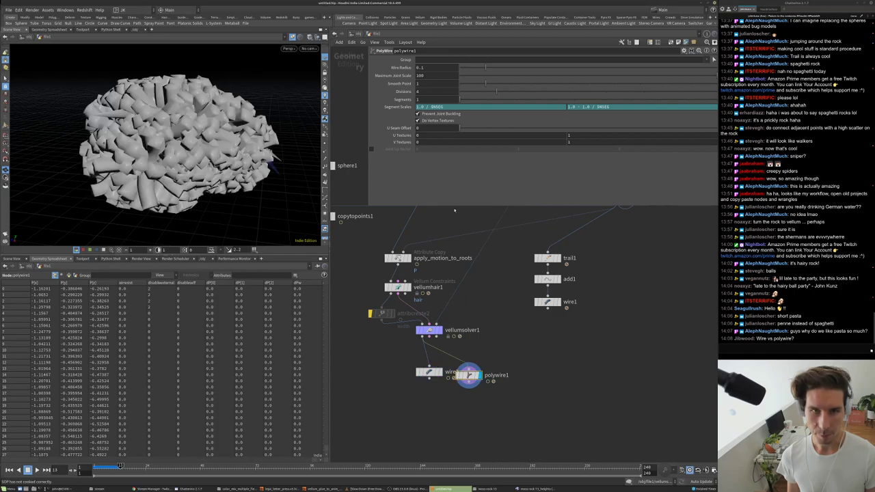
pyautogui.click(435, 67)
pyautogui.write('0.01')
pyautogui.press('Return')
pyautogui.click(432, 91)
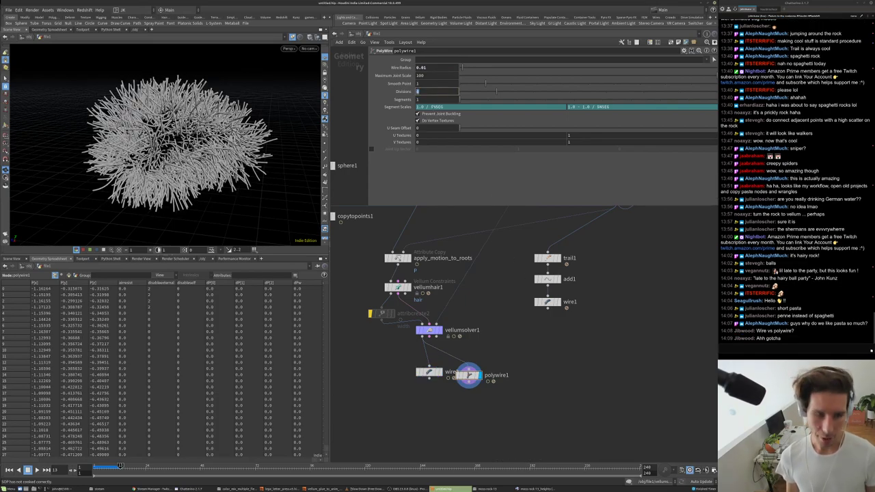
pyautogui.write('8')
pyautogui.press('Return')
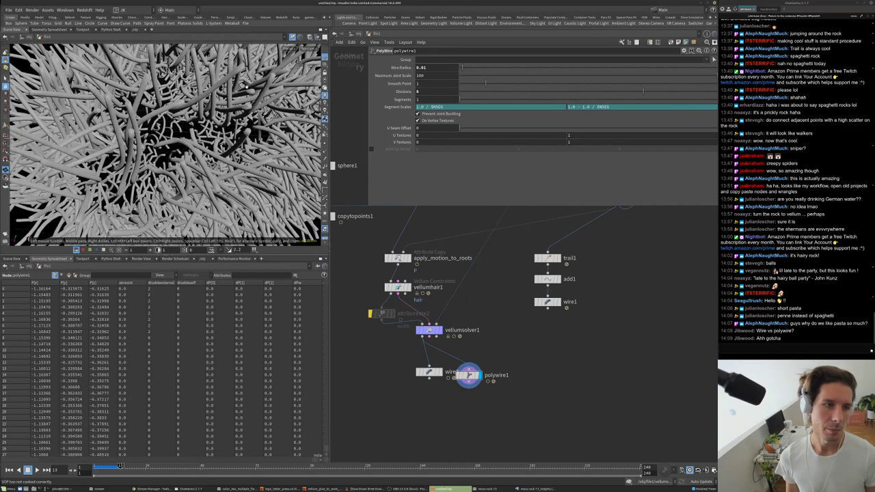
# - Play the simulation, comparing polywire1's tubes against the wire2 display
pyautogui.moveTo(468, 375); pyautogui.dragTo(616, 413, button='middle')
pyautogui.press('Up')
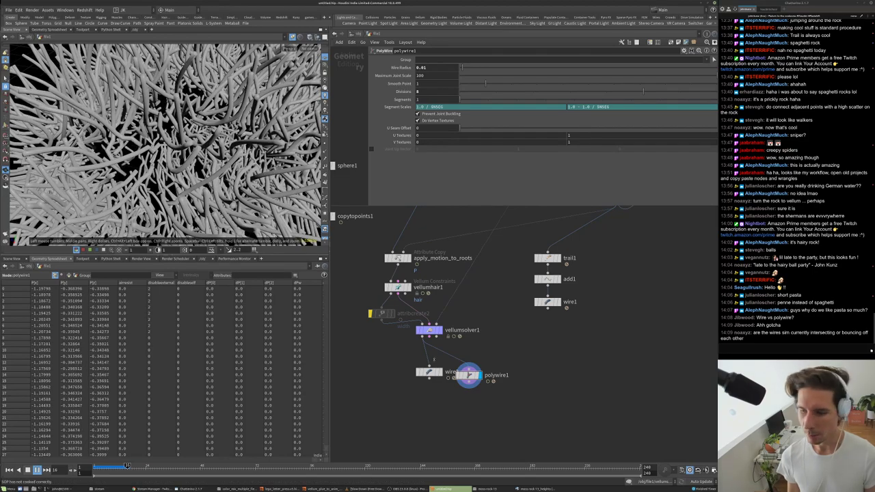
pyautogui.scroll(2, 450, 352)
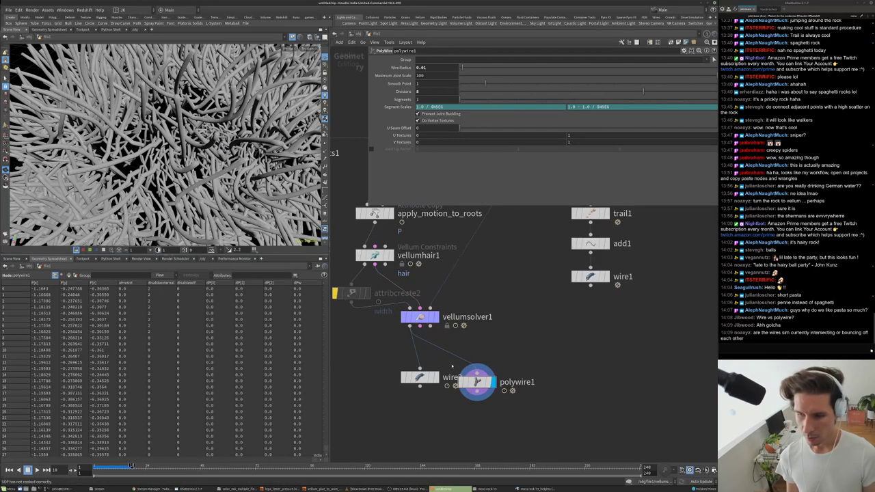
pyautogui.click(431, 377)
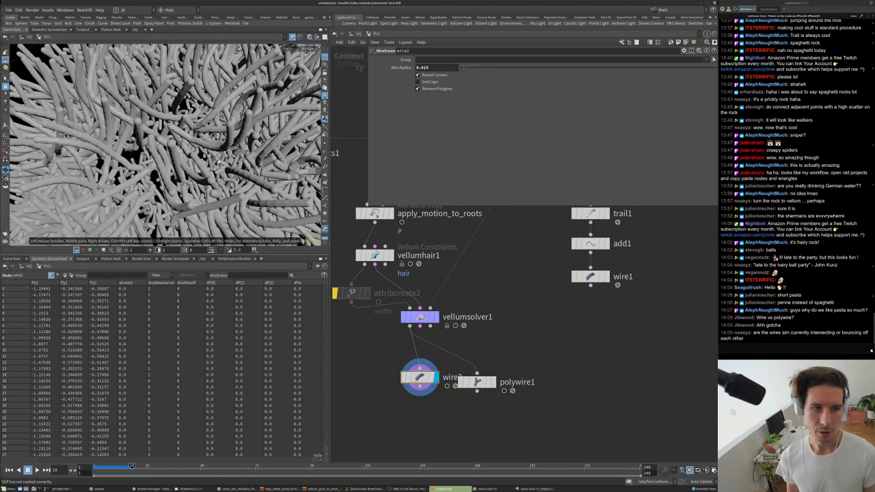
pyautogui.press('Up')
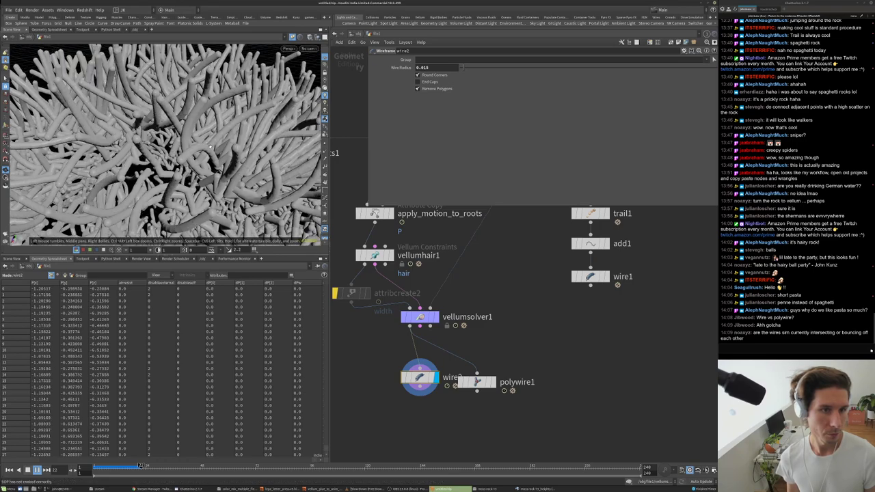
# - Review the Vellum solver settings, tidy the network, and step the simulation back
pyautogui.click(420, 317)
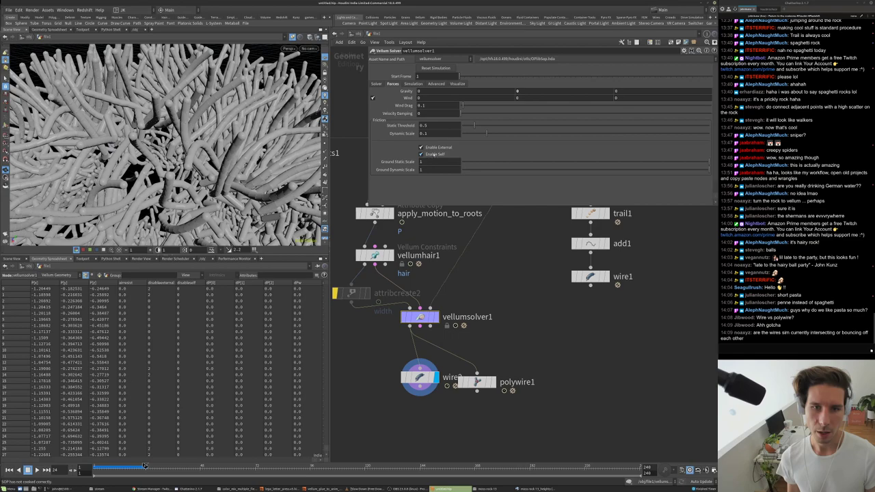
pyautogui.moveTo(422, 381); pyautogui.dragTo(465, 363, button='middle')
pyautogui.moveTo(465, 360); pyautogui.dragTo(449, 372)
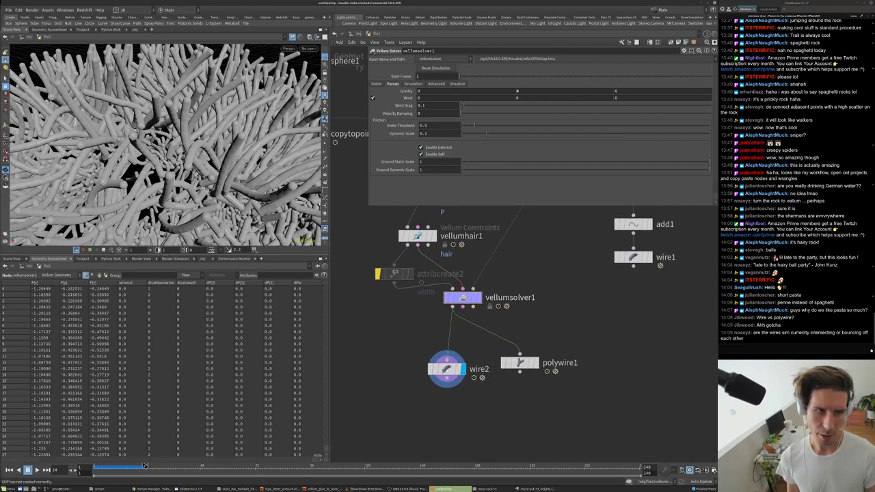
pyautogui.scroll(-3, 194, 185)
pyautogui.scroll(5, 166, 132)
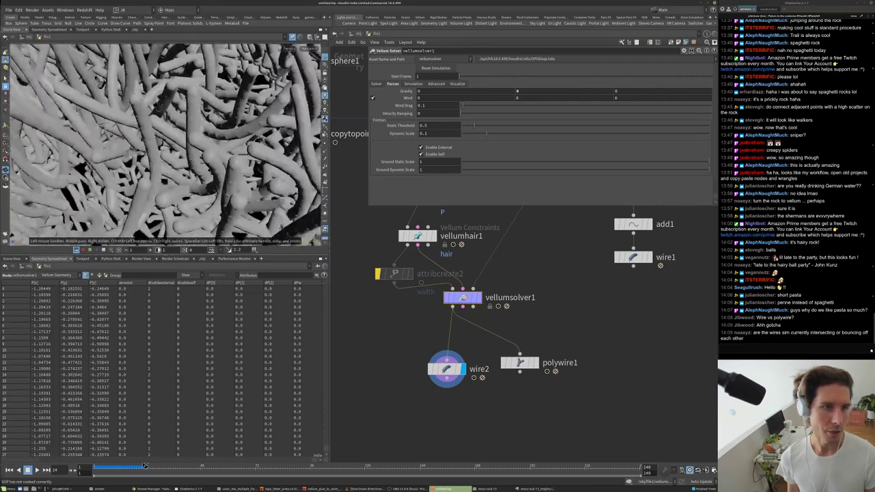
pyautogui.moveTo(264, 94); pyautogui.dragTo(274, 157)
pyautogui.moveTo(145, 466); pyautogui.dragTo(136, 466)
pyautogui.scroll(-8, 205, 137)
pyautogui.scroll(3, 287, 123)
pyautogui.scroll(5, 287, 123)
# - Reposition and display polywire1, view its settings, then search for the Resample node
pyautogui.moveTo(535, 316); pyautogui.dragTo(444, 222, button='middle')
pyautogui.moveTo(447, 287); pyautogui.dragTo(467, 339)
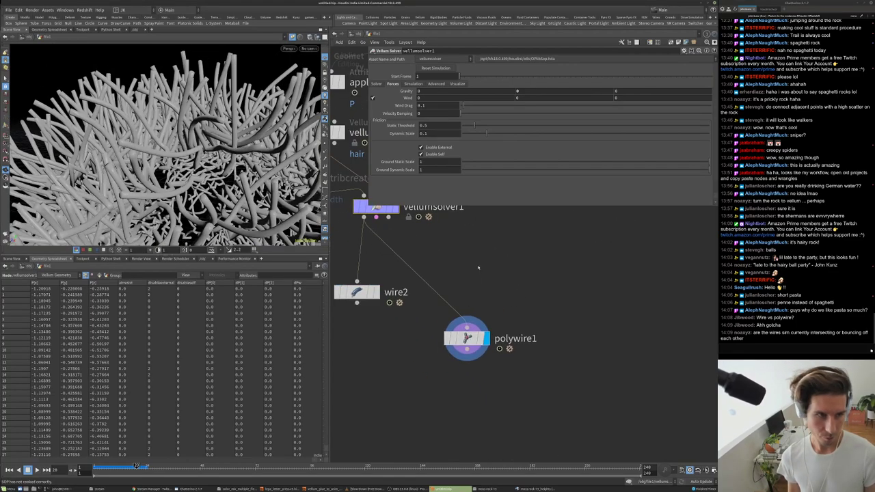
pyautogui.scroll(-6, 283, 99)
pyautogui.scroll(3, 283, 99)
pyautogui.scroll(3, 283, 99)
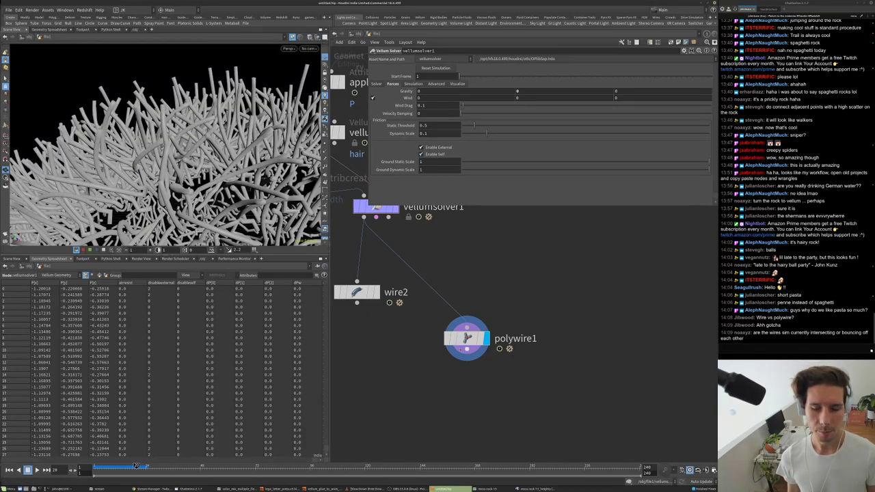
pyautogui.click(467, 339)
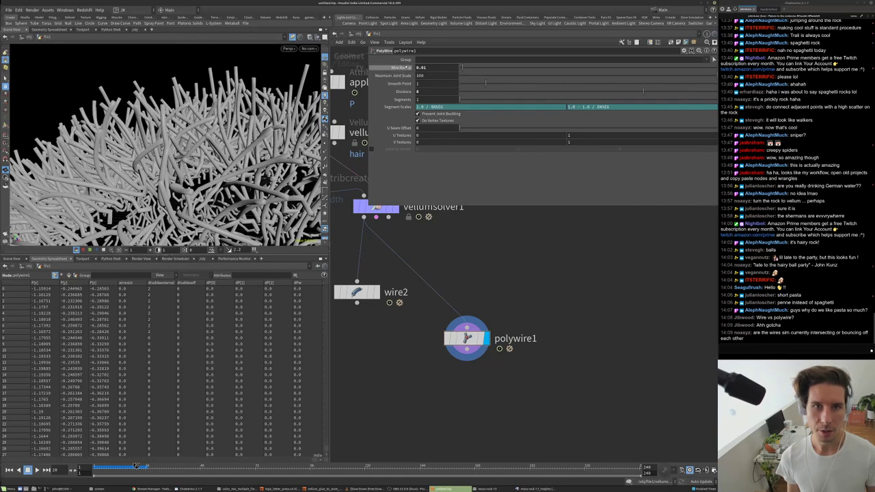
pyautogui.scroll(-1, 164, 136)
pyautogui.moveTo(164, 137); pyautogui.dragTo(164, 120)
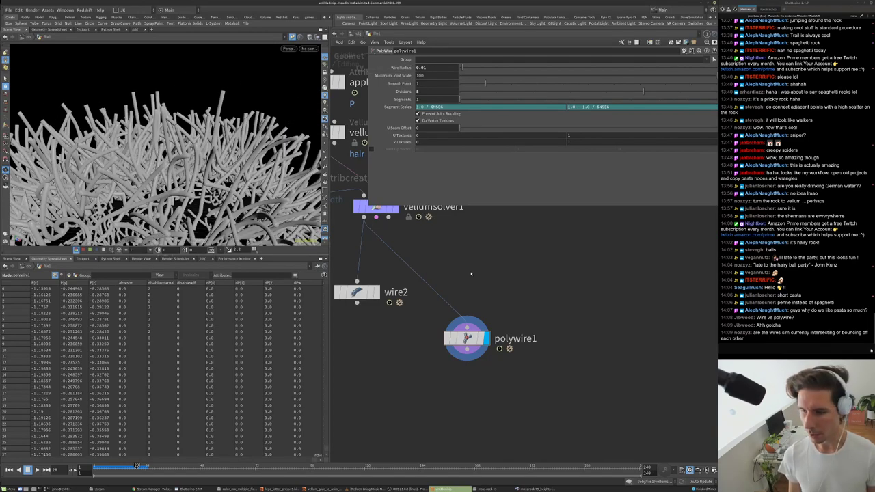
pyautogui.press('Tab')
pyautogui.write('res')
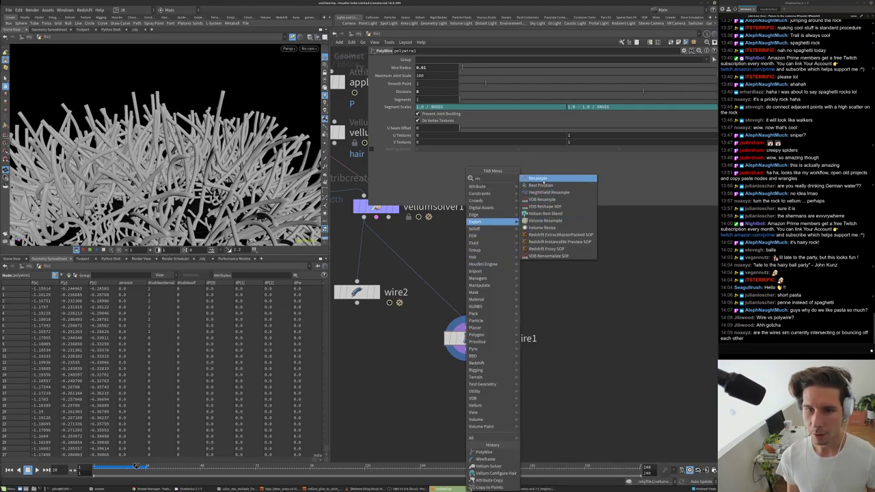
# - Add resample1 after vellumsolver1 with Maximum Segment Length turned off
pyautogui.click(539, 179)
pyautogui.click(479, 292)
pyautogui.moveTo(477, 279); pyautogui.dragTo(365, 218)
pyautogui.click(497, 292)
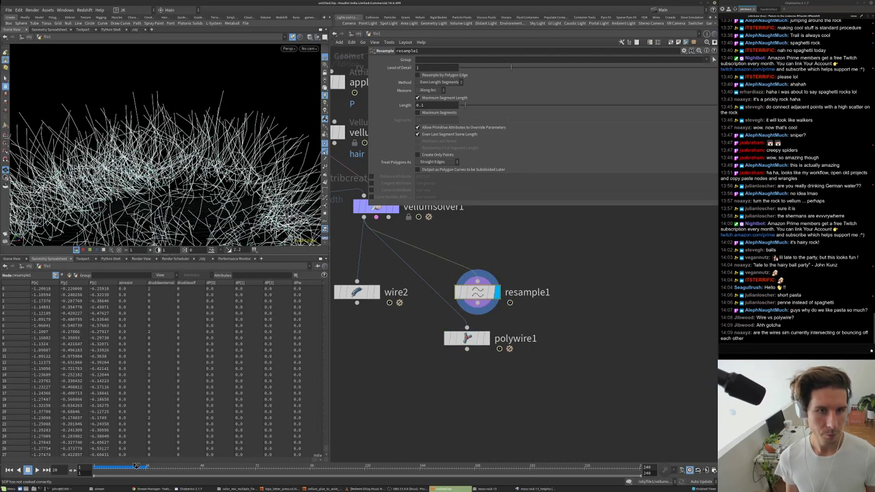
pyautogui.click(424, 98)
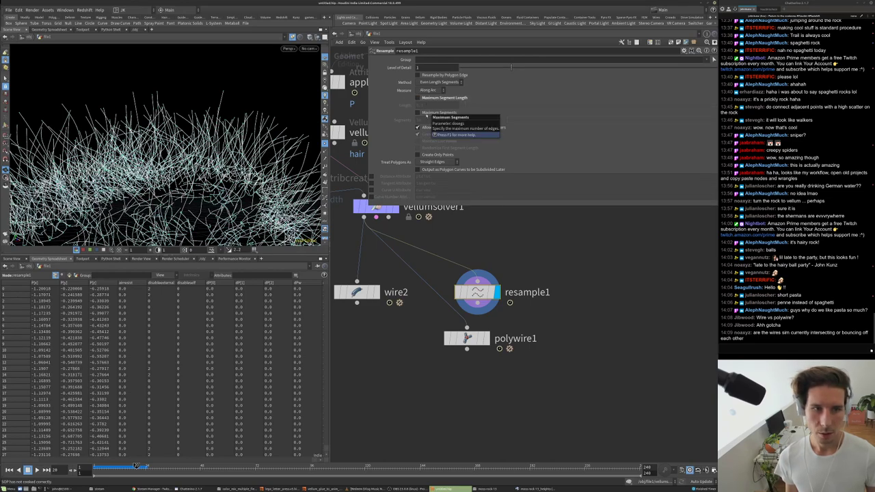
# - Enable resample1's Curve U Attribute and copy the curveu name
pyautogui.scroll(-4, 500, 288)
pyautogui.scroll(3, 500, 289)
pyautogui.moveTo(500, 289); pyautogui.dragTo(443, 144, button='middle')
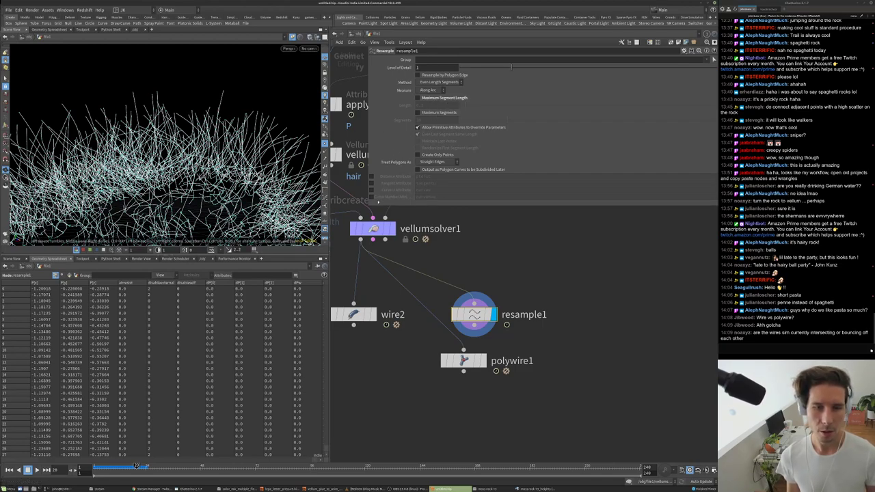
pyautogui.click(371, 190)
pyautogui.doubleClick(440, 191)
pyautogui.hotkey('ctrl', 'c')
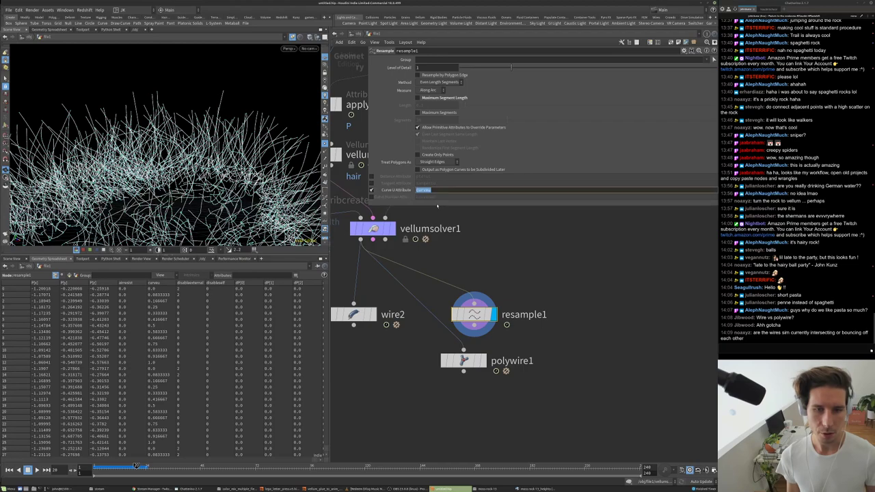
# - Add attribwrangle3 after resample1 with the code f@width = f@curveu*0.01
pyautogui.moveTo(475, 315); pyautogui.dragTo(500, 264)
pyautogui.press('Tab')
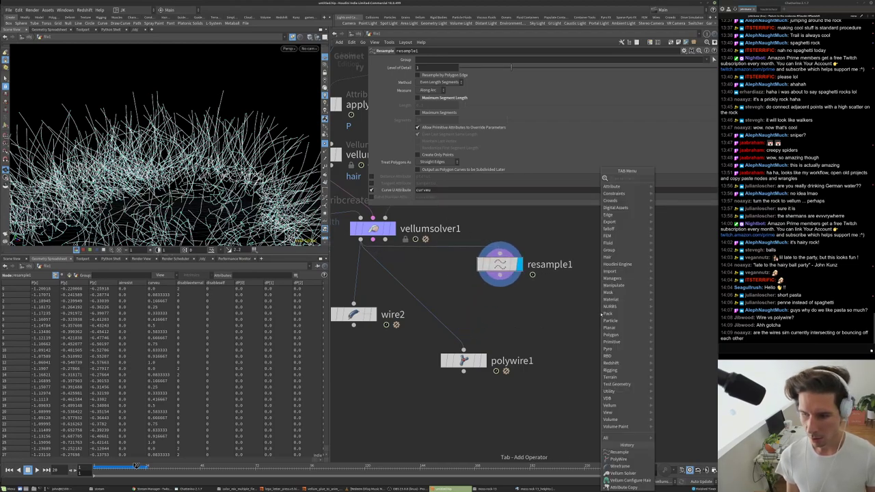
pyautogui.moveTo(611, 221)
pyautogui.click(677, 179)
pyautogui.click(512, 314)
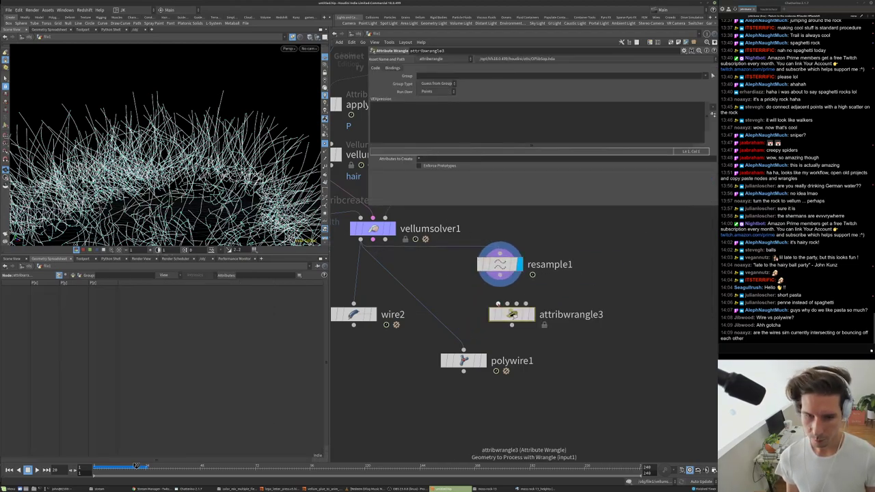
pyautogui.moveTo(500, 276); pyautogui.dragTo(512, 311)
pyautogui.hotkey('ctrl', 'v')
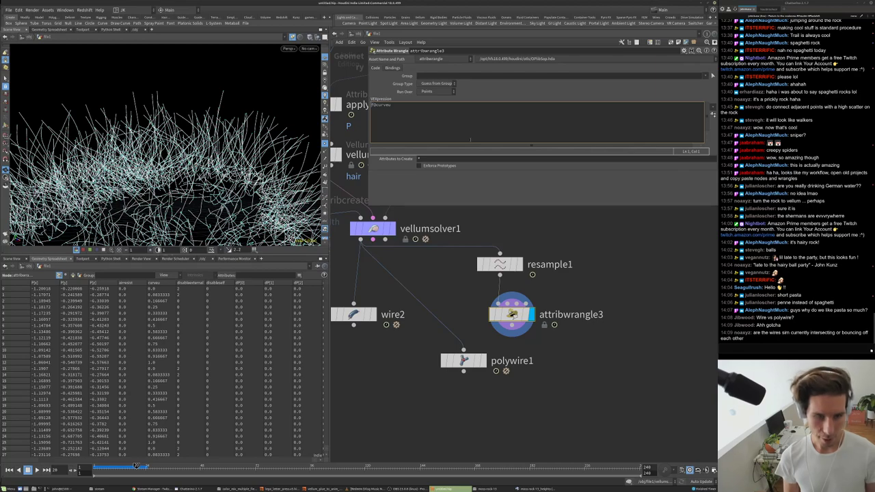
pyautogui.write('width ')
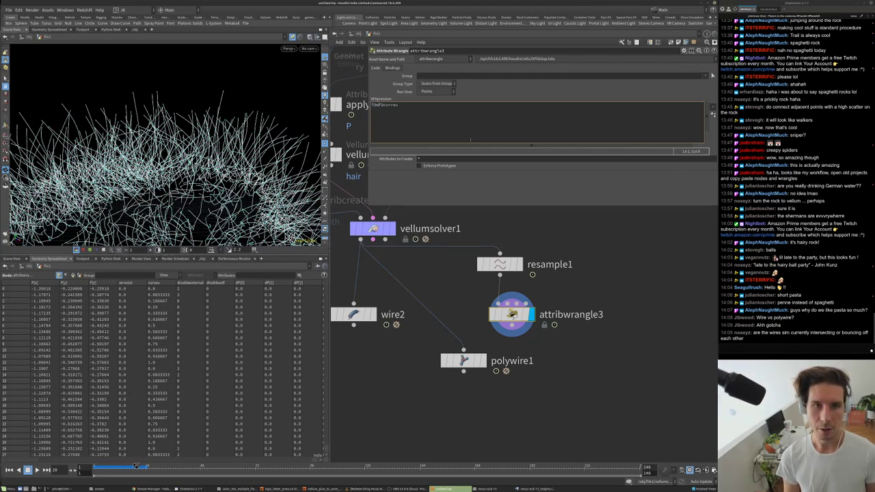
pyautogui.write('=')
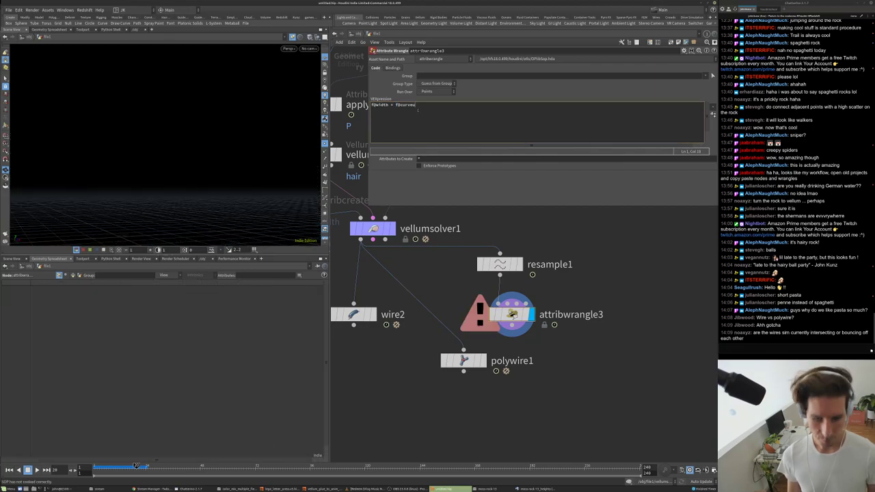
pyautogui.click(588, 297)
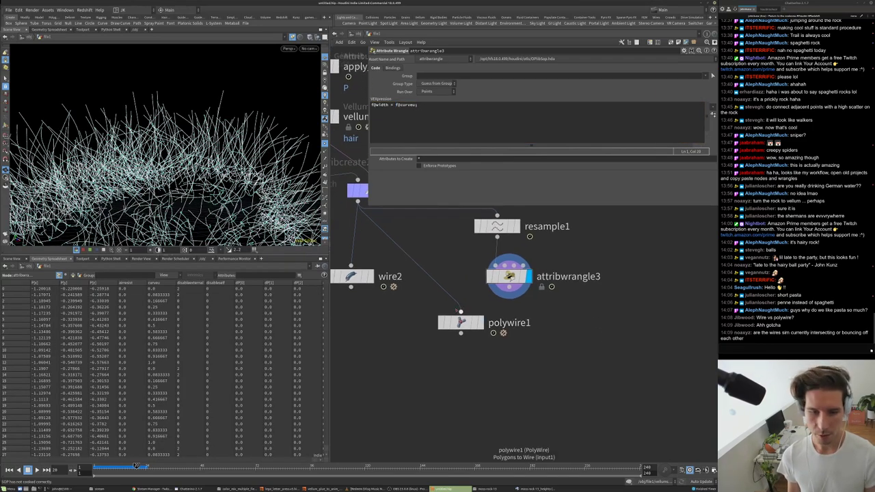
# - Place polywire1 beneath the wrangle and set its Wire Radius to $WIDTH
pyautogui.click(486, 321)
pyautogui.moveTo(486, 321); pyautogui.dragTo(502, 377)
pyautogui.doubleClick(433, 67)
pyautogui.write('@')
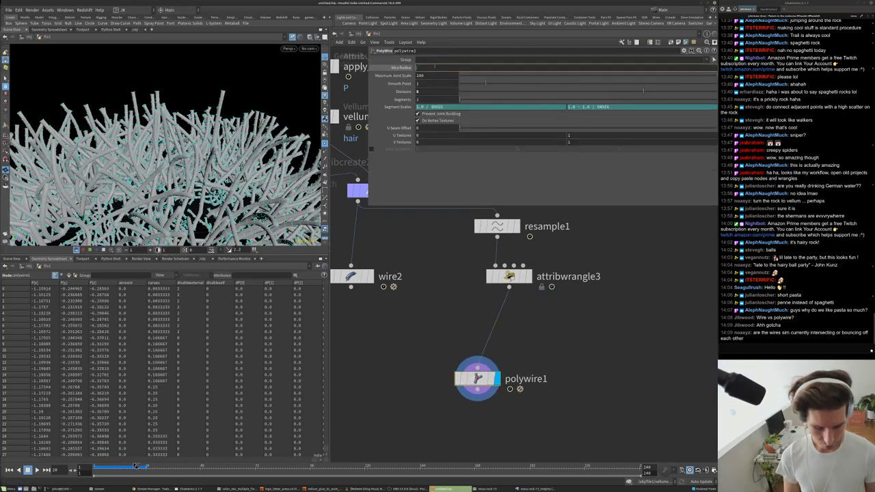
pyautogui.write('WIDTH')
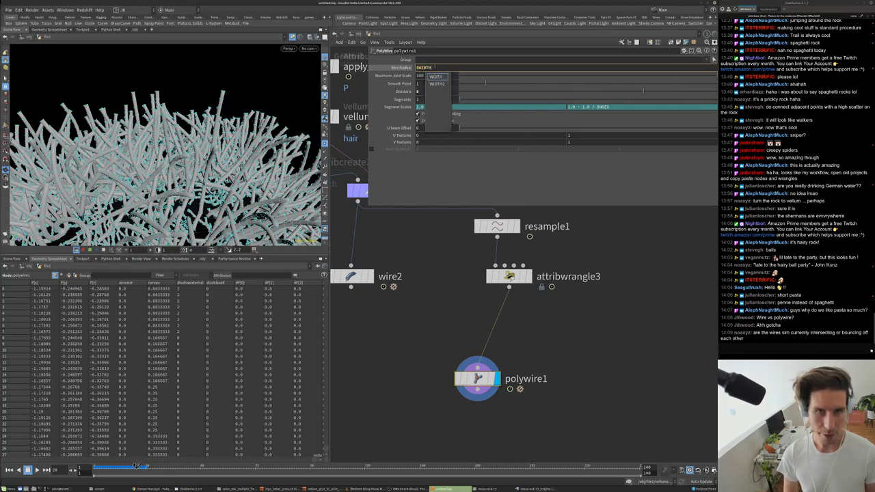
pyautogui.press('Return')
pyautogui.click(509, 276)
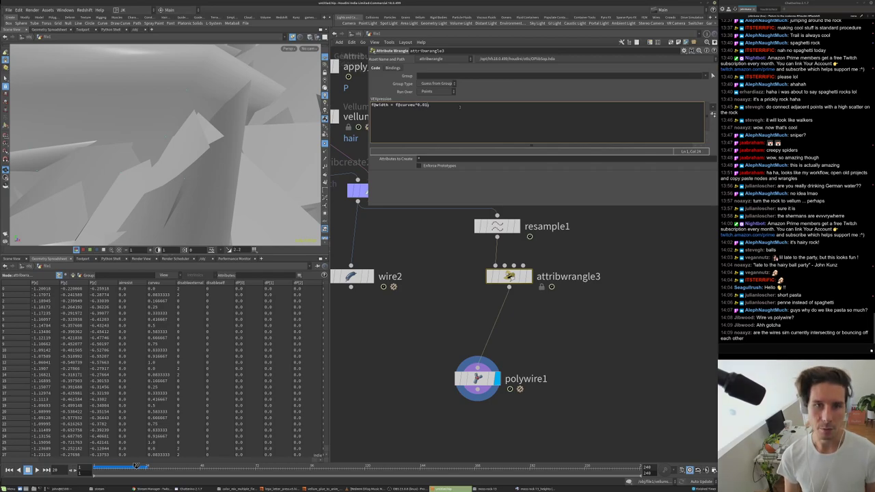
pyautogui.moveTo(287, 171); pyautogui.dragTo(220, 159)
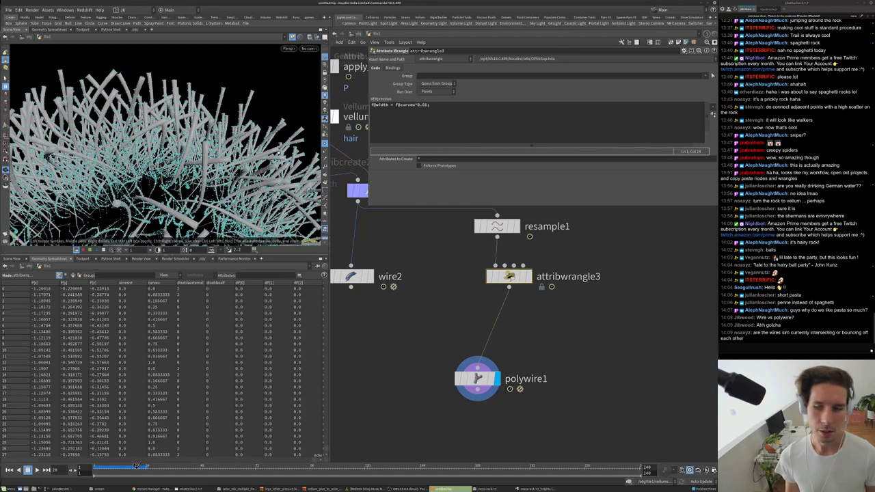
# - Change the VEX to f@width = chramp('thickness', f@curveu)*0.01 and create the Thickness ramp
pyautogui.click(396, 105)
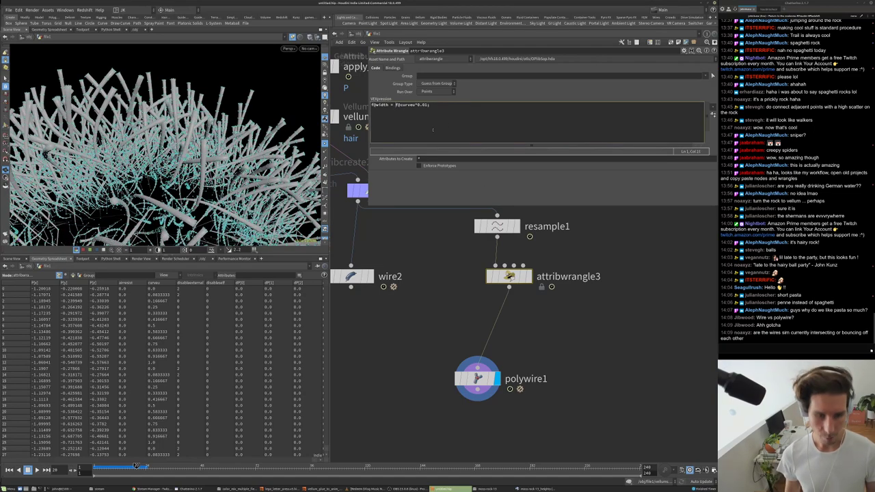
pyautogui.write('chramp(')
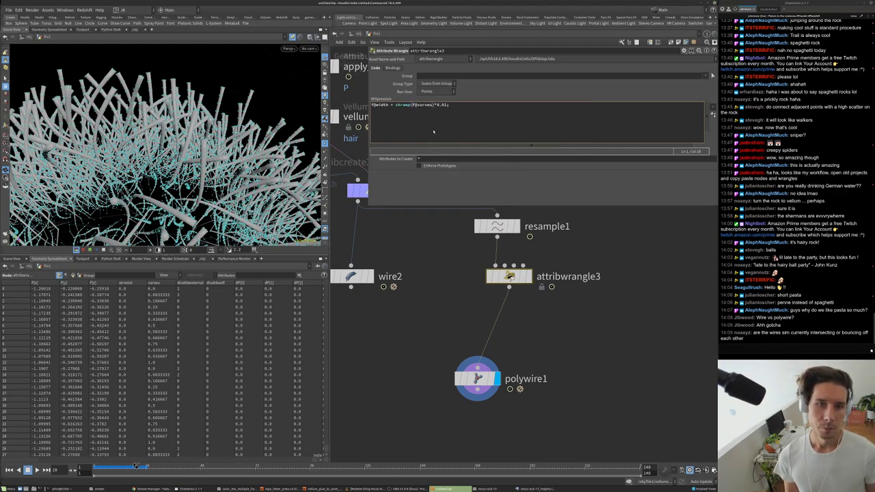
pyautogui.write('""')
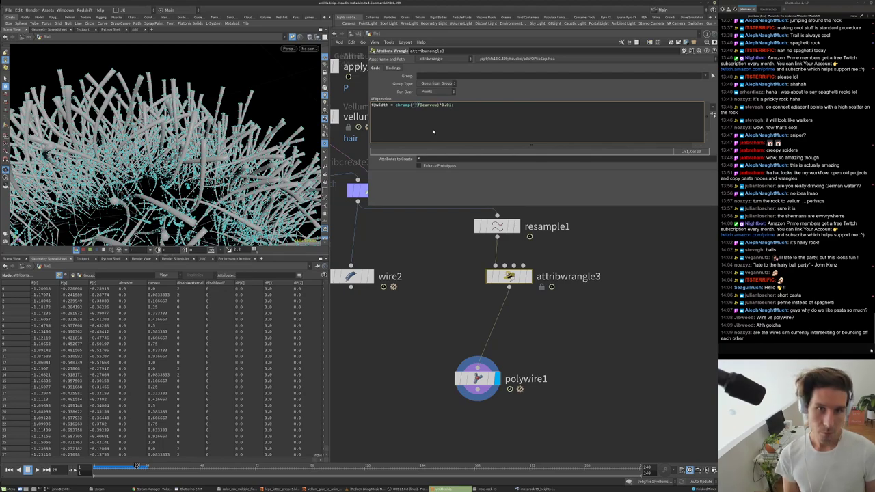
pyautogui.write(',')
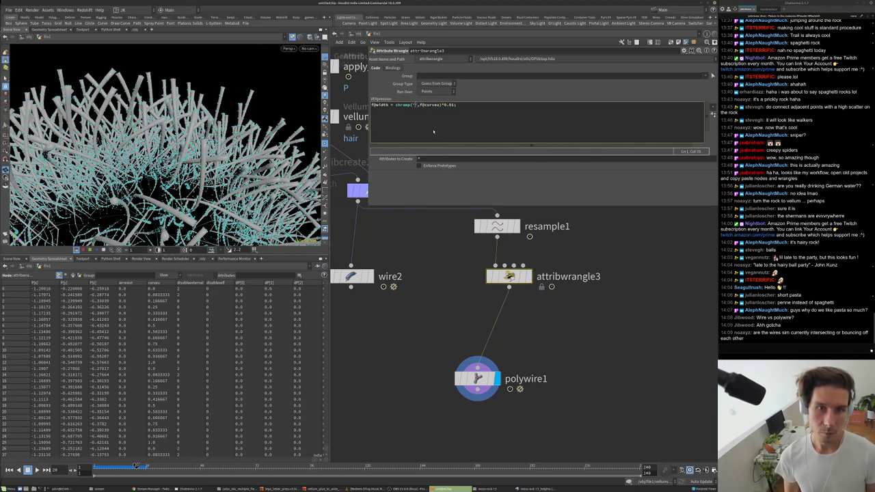
pyautogui.write('thickness')
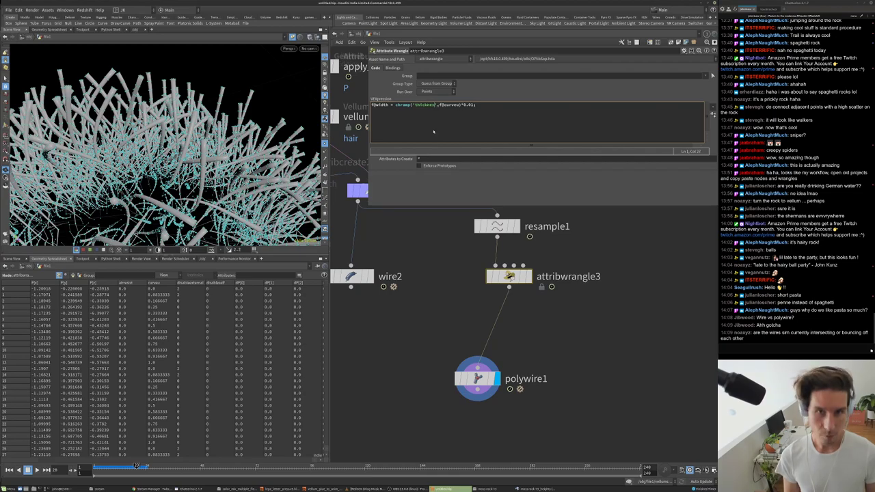
pyautogui.click(711, 114)
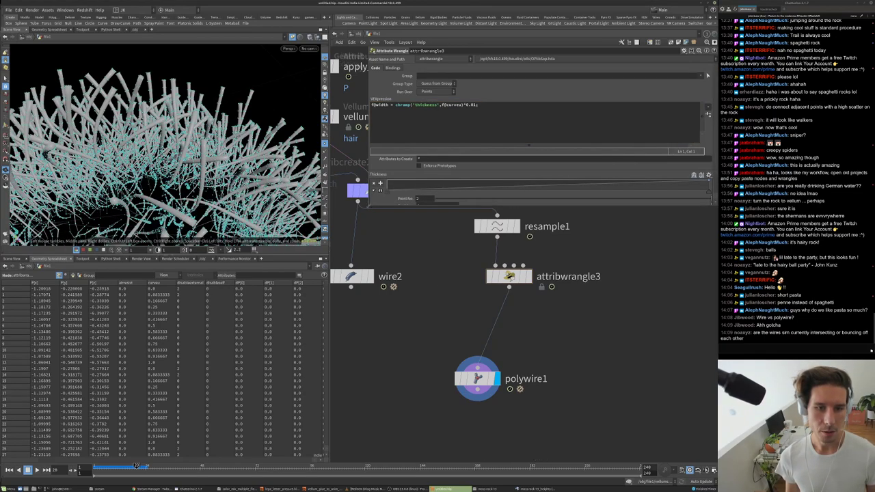
pyautogui.moveTo(369, 204); pyautogui.dragTo(403, 299)
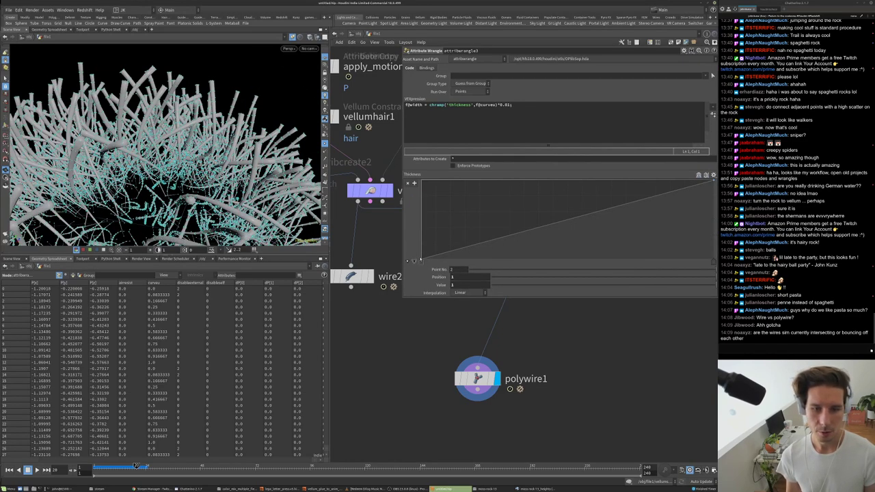
# - Shape the Thickness ramp to rise toward the tips with a narrow spike near the end
pyautogui.moveTo(421, 261)
pyautogui.mouseDown()
pyautogui.moveTo(425, 199)
pyautogui.moveTo(432, 237)
pyautogui.mouseUp()
pyautogui.moveTo(710, 186); pyautogui.dragTo(716, 232)
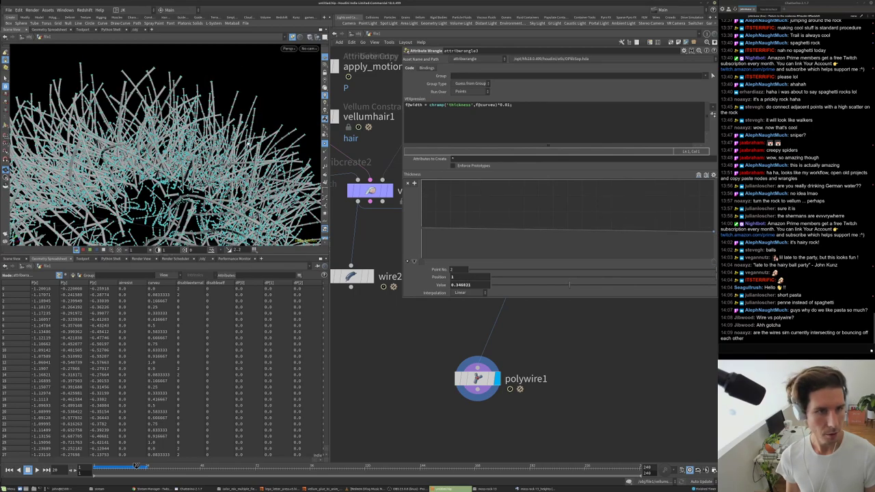
pyautogui.moveTo(422, 230); pyautogui.dragTo(416, 248)
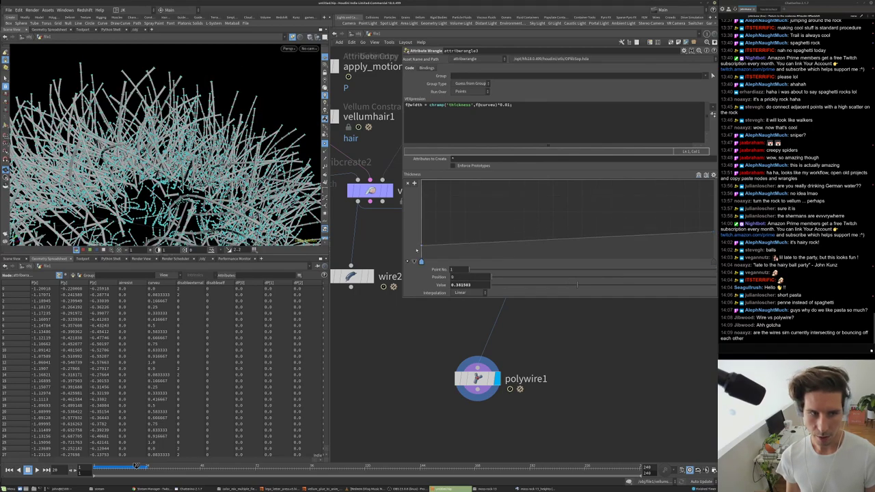
pyautogui.moveTo(658, 237)
pyautogui.mouseDown()
pyautogui.moveTo(656, 196)
pyautogui.moveTo(642, 240)
pyautogui.mouseUp()
pyautogui.moveTo(678, 209); pyautogui.dragTo(677, 233)
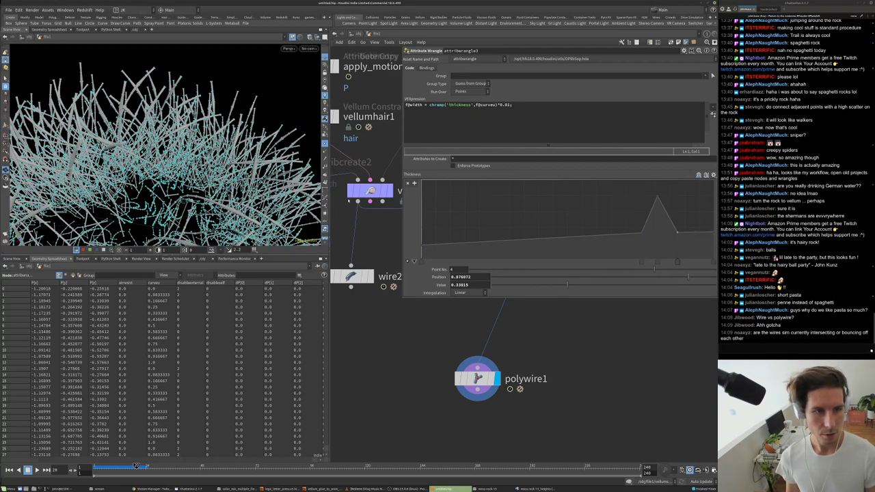
pyautogui.moveTo(657, 197); pyautogui.dragTo(658, 186)
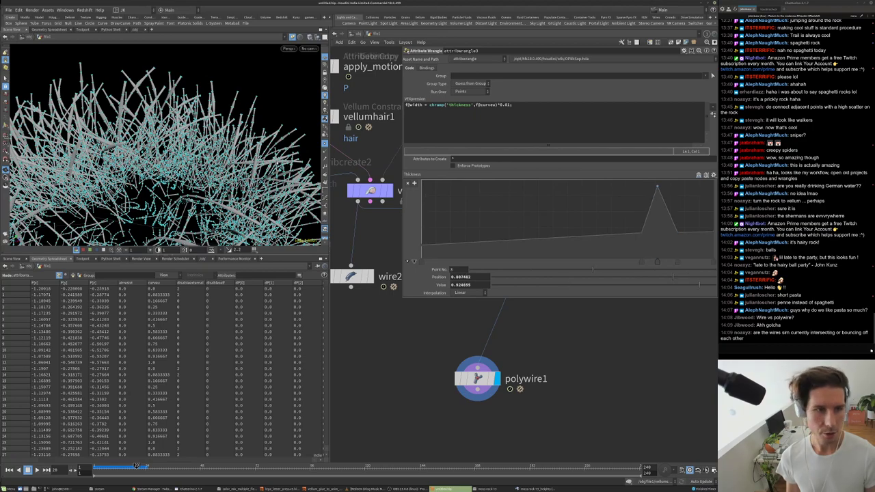
pyautogui.moveTo(678, 233); pyautogui.dragTo(686, 183)
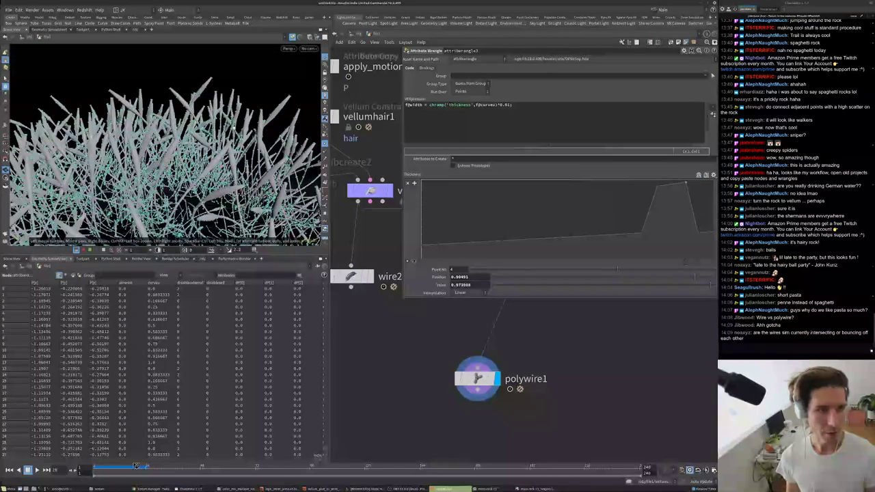
pyautogui.keyDown('alt'); pyautogui.moveTo(164, 144); pyautogui.dragTo(178, 110); pyautogui.keyUp('alt')
# - Change the width multiplier to 0.075, then 0.05, and inspect the bulb-tipped hairs
pyautogui.press('BackSpace')
pyautogui.write('75')
pyautogui.moveTo(234, 148); pyautogui.dragTo(202, 106)
pyautogui.click(508, 105)
pyautogui.press('BackSpace')
pyautogui.moveTo(164, 137)
pyautogui.mouseDown()
pyautogui.moveTo(177, 103)
pyautogui.moveTo(171, 137)
pyautogui.mouseUp()
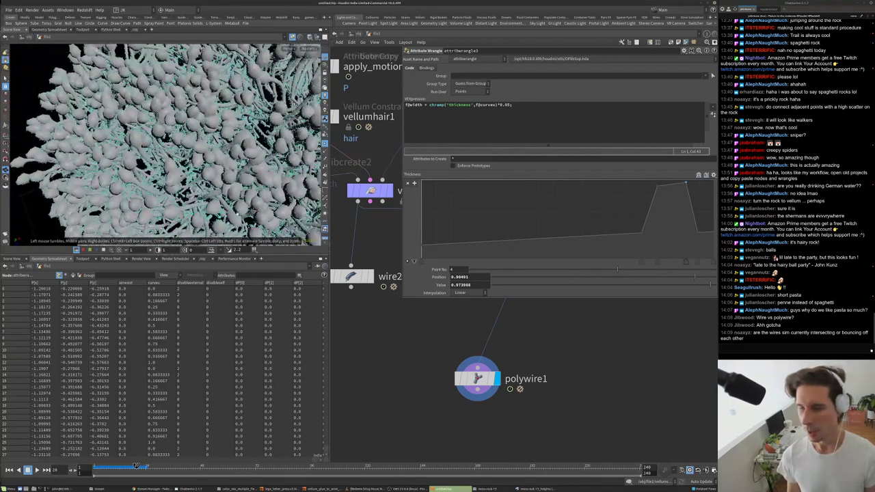
pyautogui.moveTo(246, 98); pyautogui.dragTo(137, 163)
pyautogui.scroll(5, 136, 162)
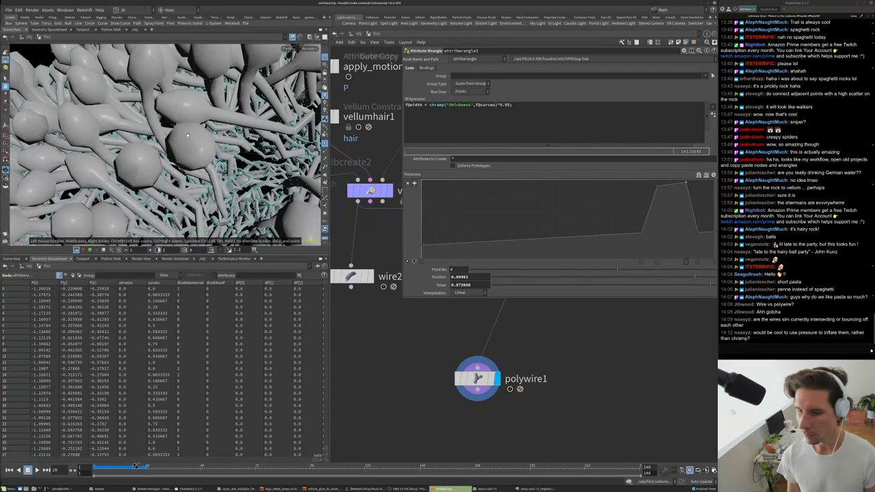
pyautogui.moveTo(532, 336); pyautogui.dragTo(511, 417, button='middle')
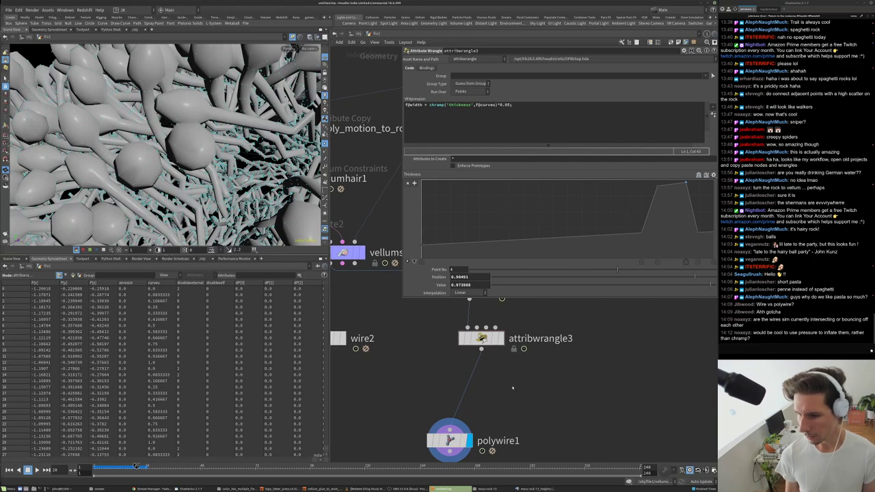
# - View vellumsolver1's simulated strands, then display polywire1's bulb-tipped tubes over the rock
pyautogui.moveTo(489, 411); pyautogui.dragTo(513, 467)
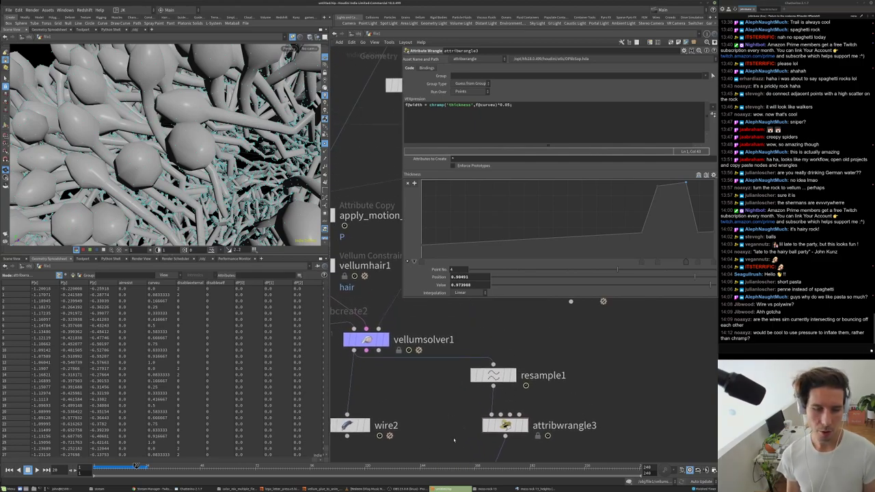
pyautogui.click(381, 340)
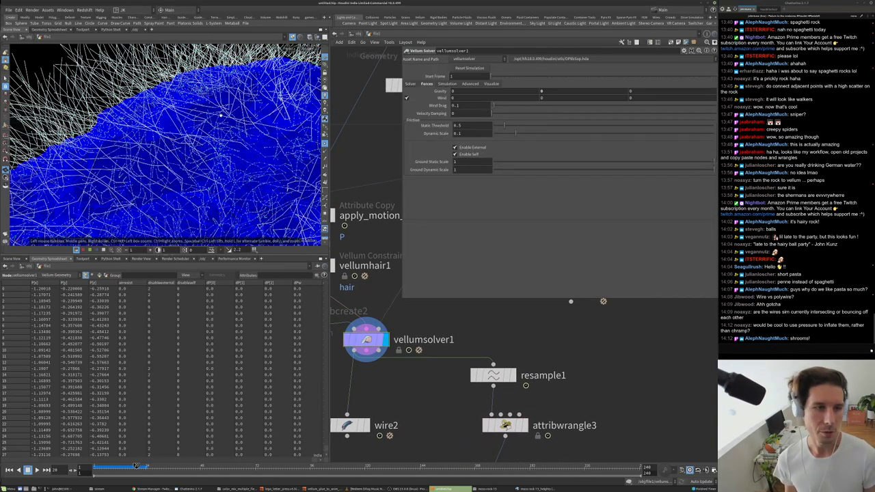
pyautogui.scroll(2, 221, 116)
pyautogui.scroll(-4, 222, 147)
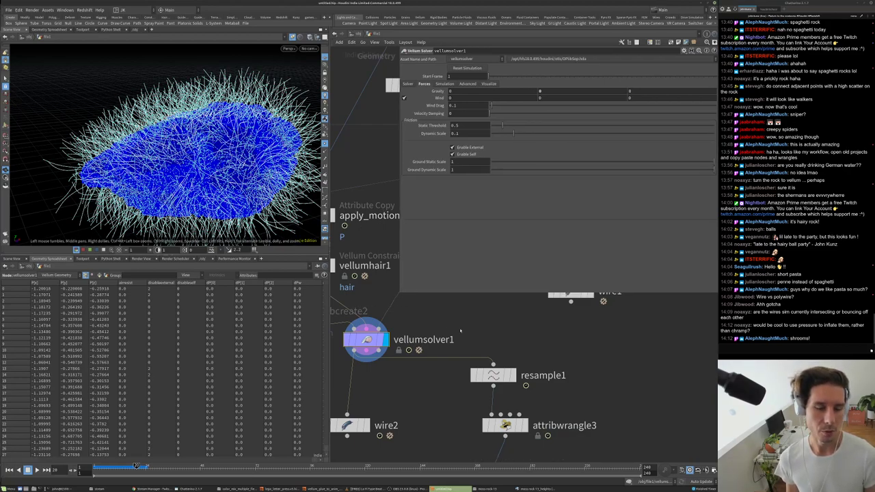
pyautogui.scroll(-3, 460, 331)
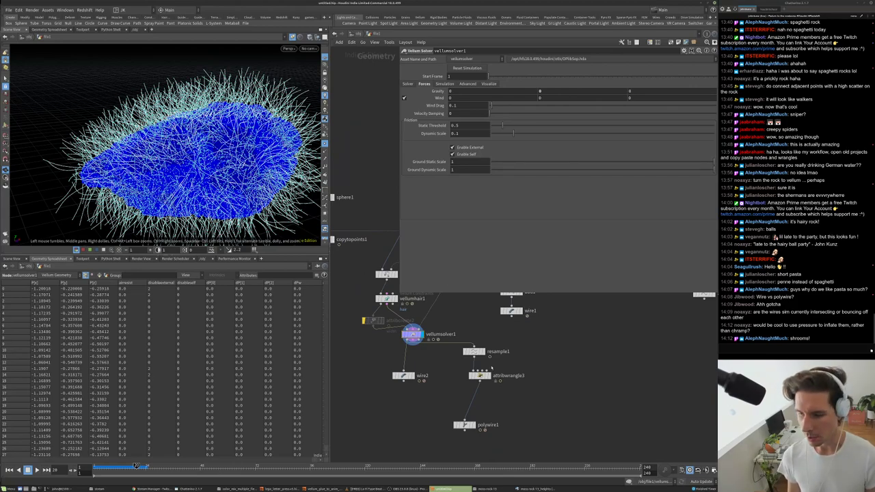
pyautogui.scroll(3, 491, 368)
pyautogui.click(465, 419)
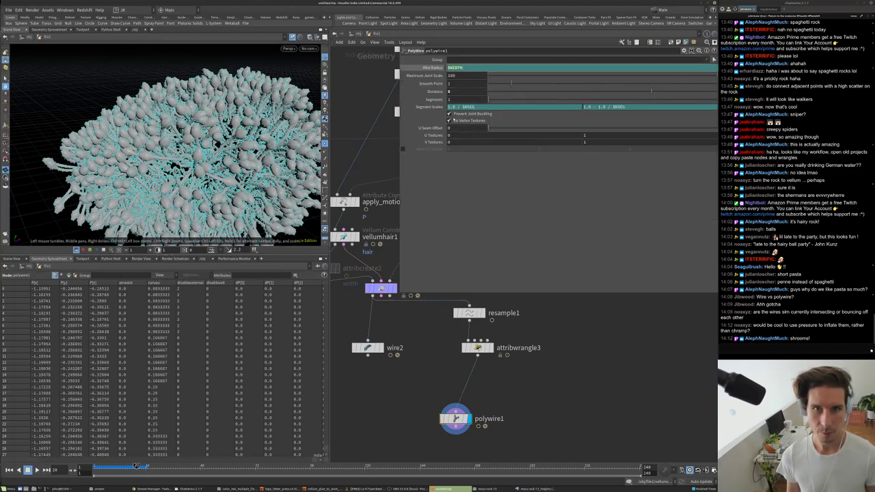
# - Cancel the $u field edit and insert a displayed subdivide2 node below polywire1
pyautogui.write('$')
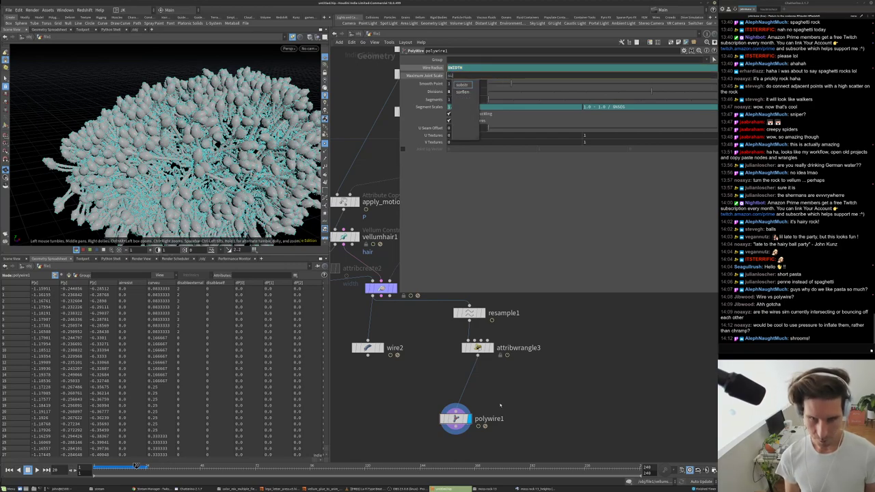
pyautogui.write('u')
pyautogui.press('Escape')
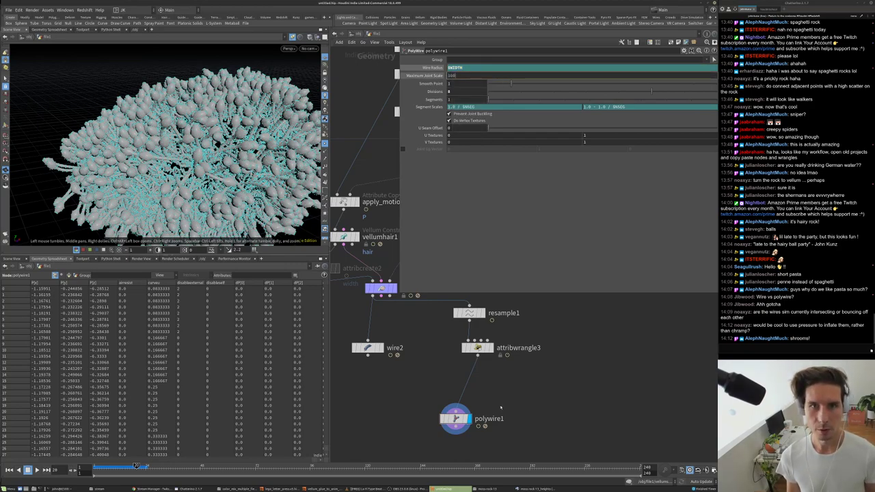
pyautogui.moveTo(500, 407); pyautogui.dragTo(497, 385, button='middle')
pyautogui.press('Tab')
pyautogui.write('sub')
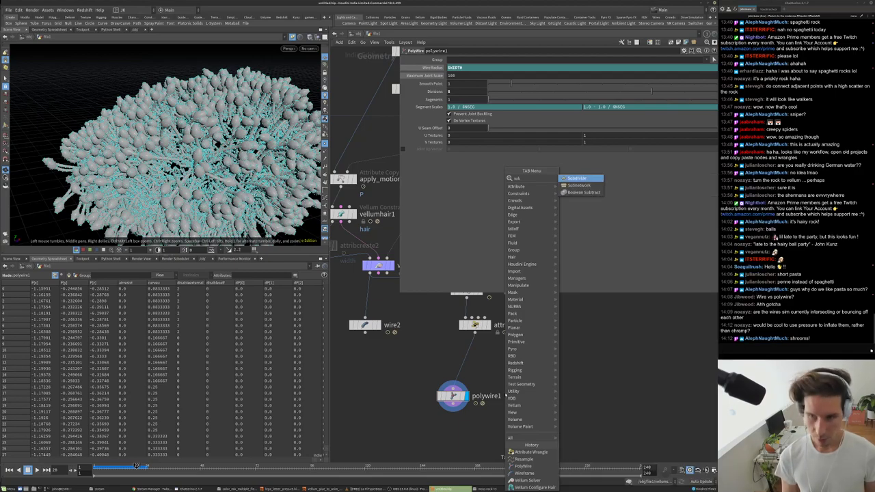
pyautogui.press('Return')
pyautogui.click(482, 396)
pyautogui.click(453, 409)
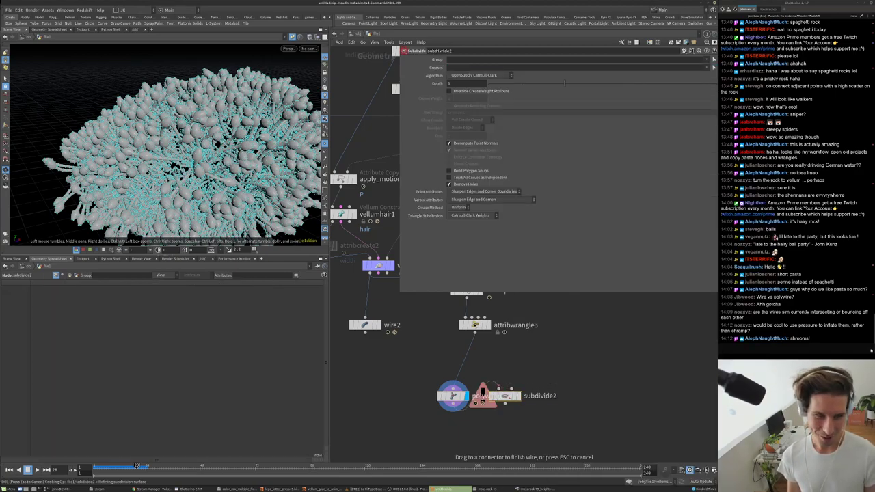
pyautogui.moveTo(487, 397); pyautogui.dragTo(472, 445)
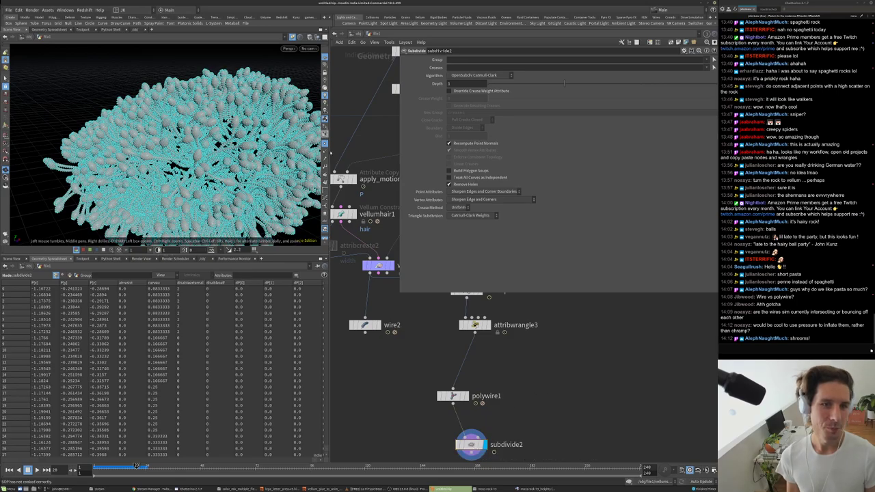
# - Inspect the smoothed strands over the dome from several angles, then open attribwrangle3's code
pyautogui.scroll(10, 185, 155)
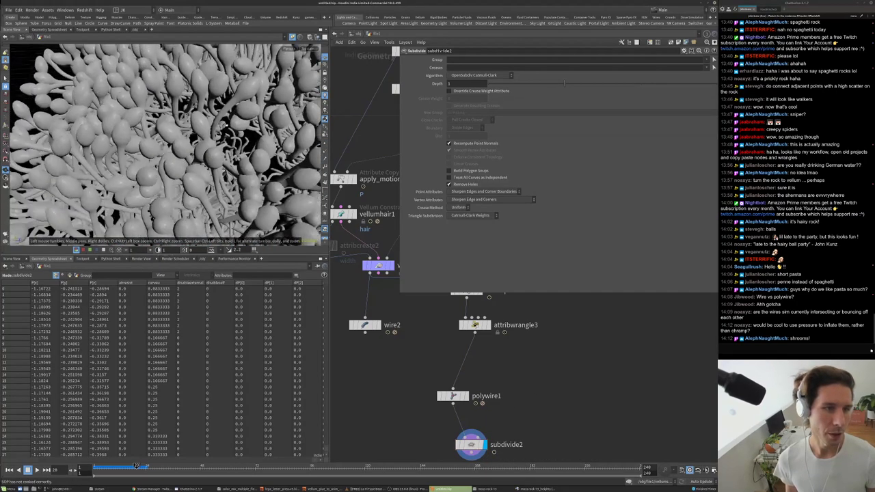
pyautogui.scroll(-10, 164, 144)
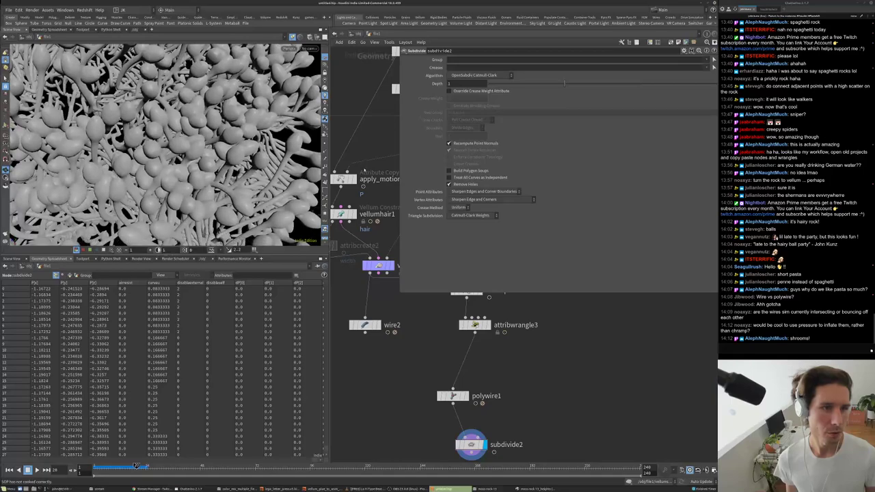
pyautogui.scroll(10, 205, 118)
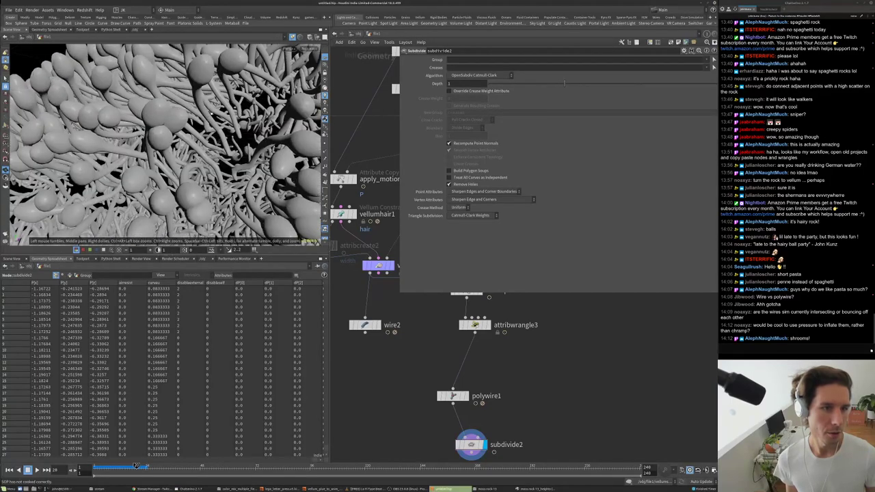
pyautogui.scroll(-10, 206, 118)
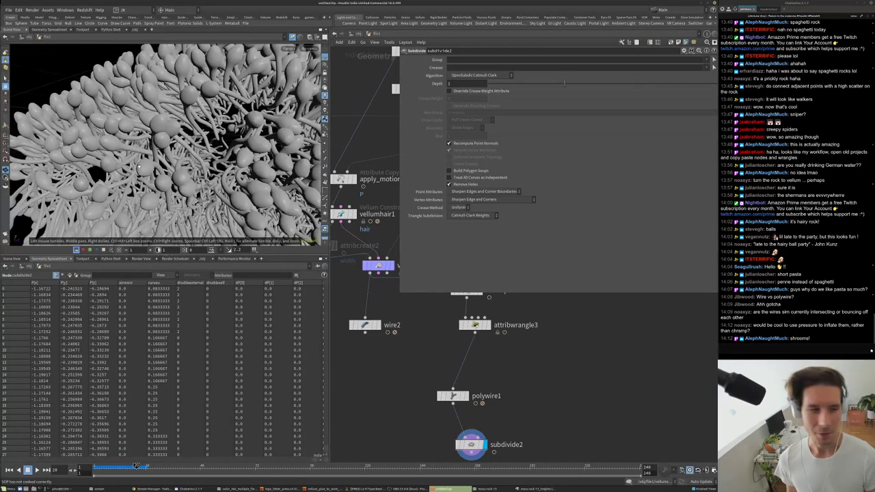
pyautogui.scroll(10, 183, 139)
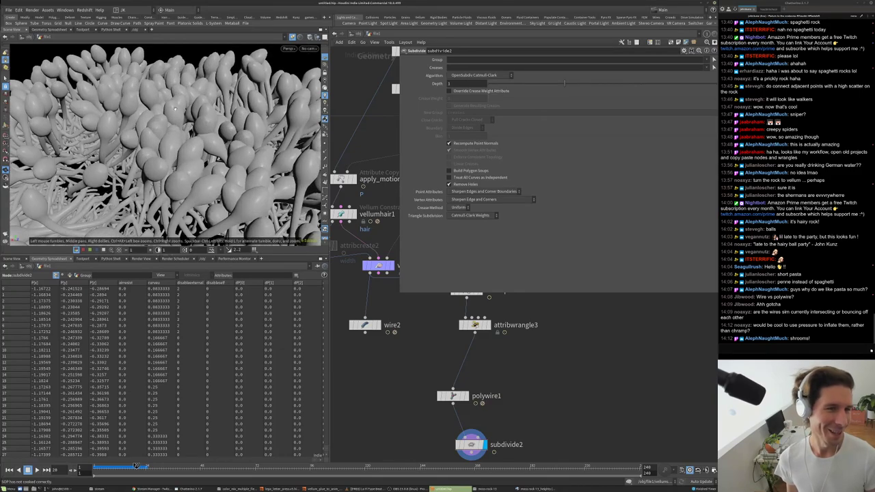
pyautogui.scroll(-8, 184, 138)
pyautogui.moveTo(183, 139); pyautogui.dragTo(198, 177)
pyautogui.moveTo(175, 145); pyautogui.dragTo(177, 120)
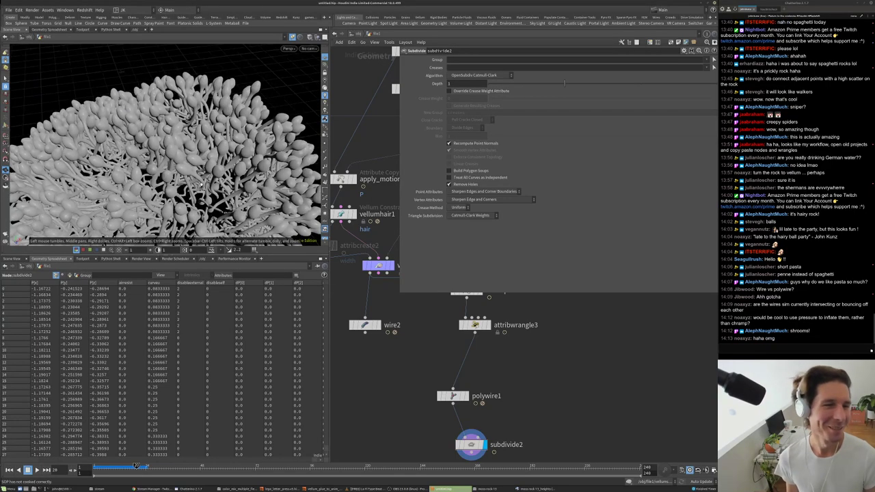
pyautogui.scroll(-5, 197, 159)
pyautogui.moveTo(197, 159); pyautogui.dragTo(198, 184)
pyautogui.moveTo(488, 348); pyautogui.dragTo(452, 380, button='middle')
pyautogui.moveTo(439, 357); pyautogui.dragTo(459, 399)
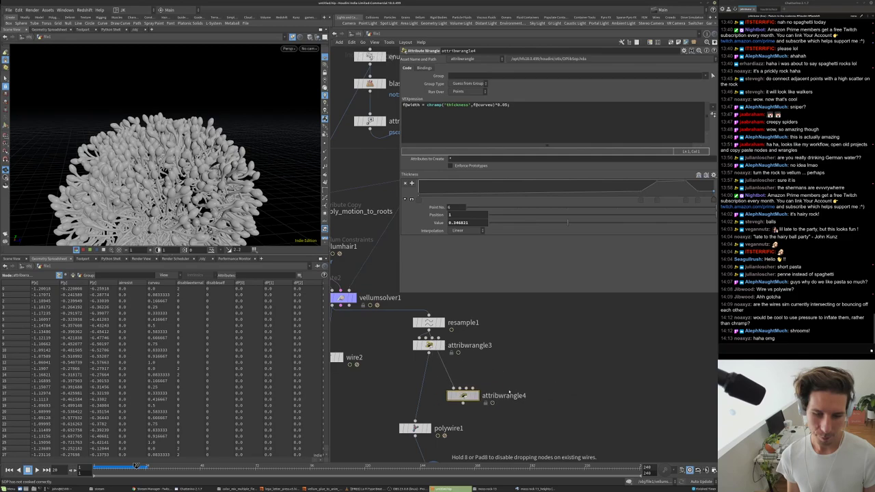
# - Insert attribwrangle4 between attribwrangle3 and polywire1 and make its code sample a vector 'rgb' chramp
pyautogui.moveTo(459, 400)
pyautogui.mouseDown(button='middle')
pyautogui.moveTo(454, 328)
pyautogui.moveTo(453, 390)
pyautogui.mouseUp(button='middle')
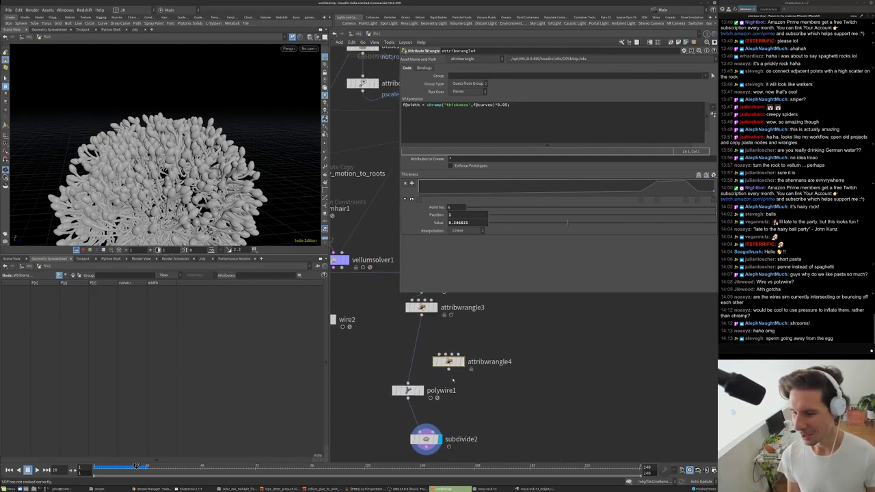
pyautogui.moveTo(450, 362); pyautogui.dragTo(384, 344)
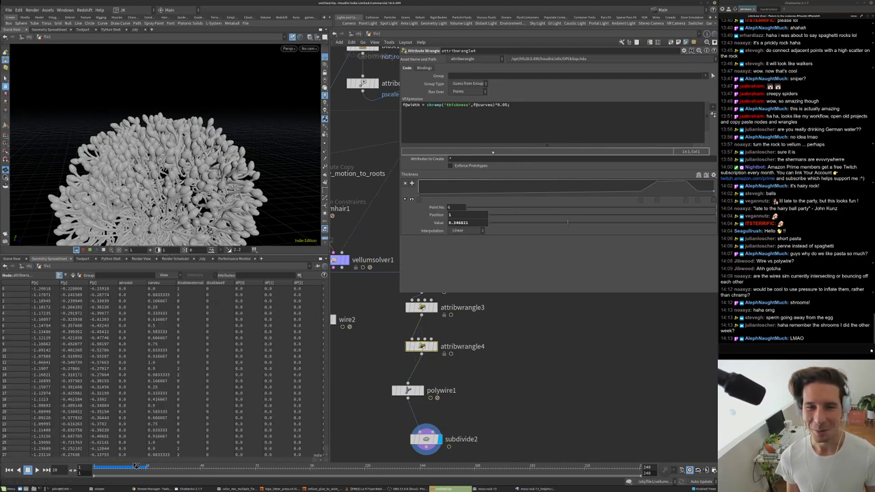
pyautogui.click(473, 124)
pyautogui.write('vector(chramp')
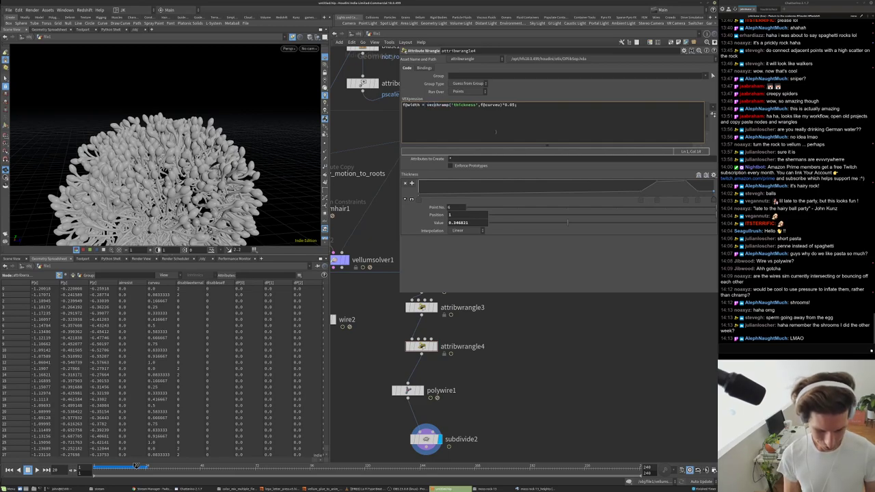
pyautogui.write('(')
pyautogui.press('End')
pyautogui.press('Left')
pyautogui.write(')')
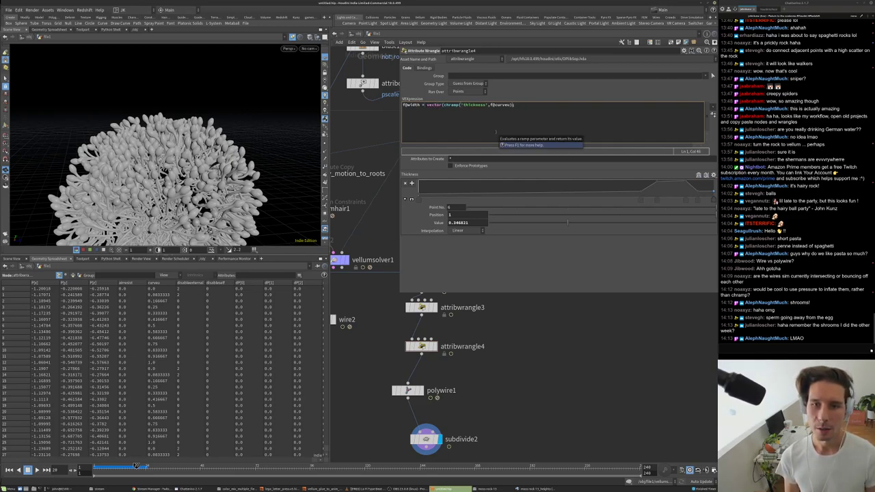
pyautogui.press('BackSpace')
pyautogui.press('BackSpace')
pyautogui.press('BackSpace')
pyautogui.press('BackSpace')
pyautogui.press('BackSpace')
pyautogui.press('BackSpace')
pyautogui.press('BackSpace')
pyautogui.press('BackSpace')
pyautogui.press('BackSpace')
pyautogui.write('rgvh')
pyautogui.press('BackSpace')
pyautogui.press('BackSpace')
pyautogui.write('b')
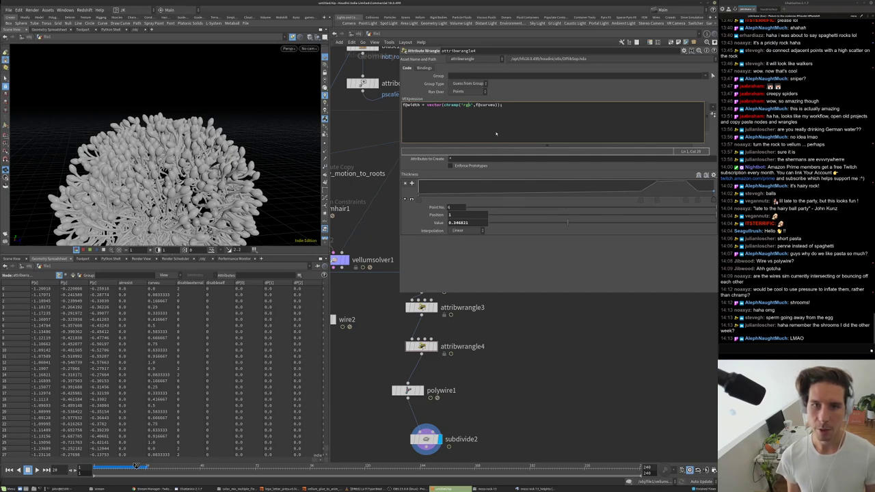
pyautogui.click(681, 81)
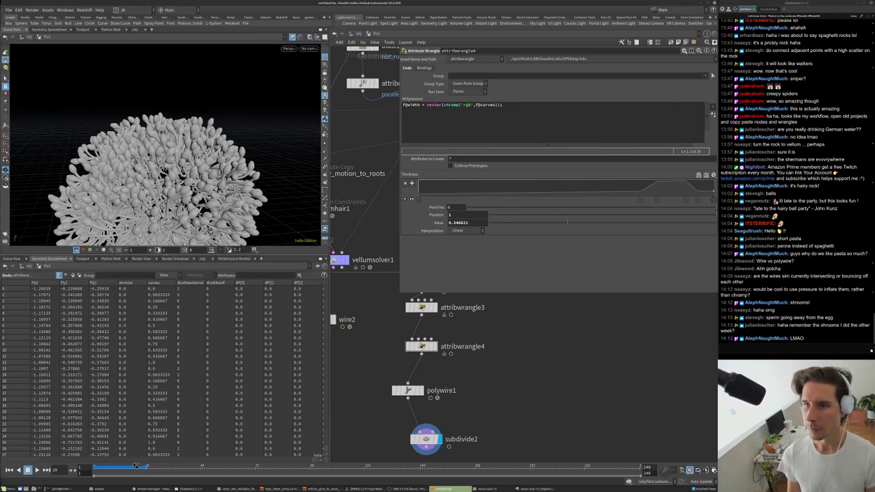
# - Delete the old spare parameters, try creating the rgb ramp parameter, then undo it
pyautogui.click(685, 50)
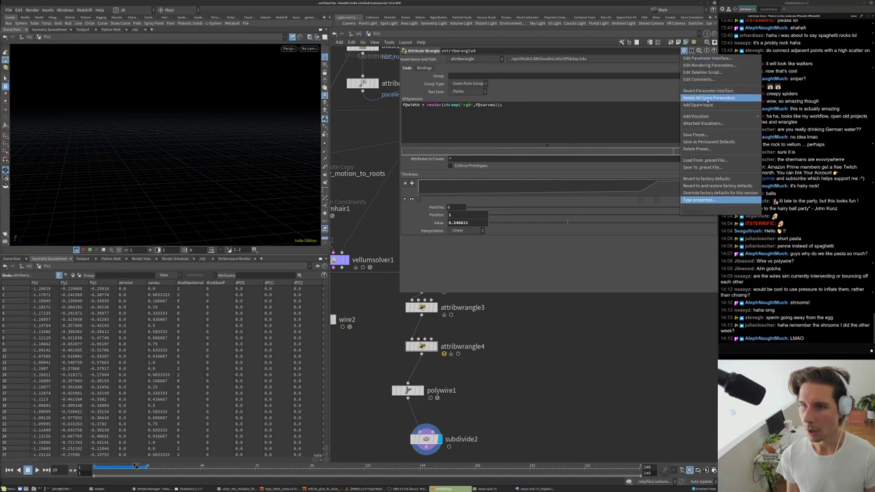
pyautogui.click(708, 98)
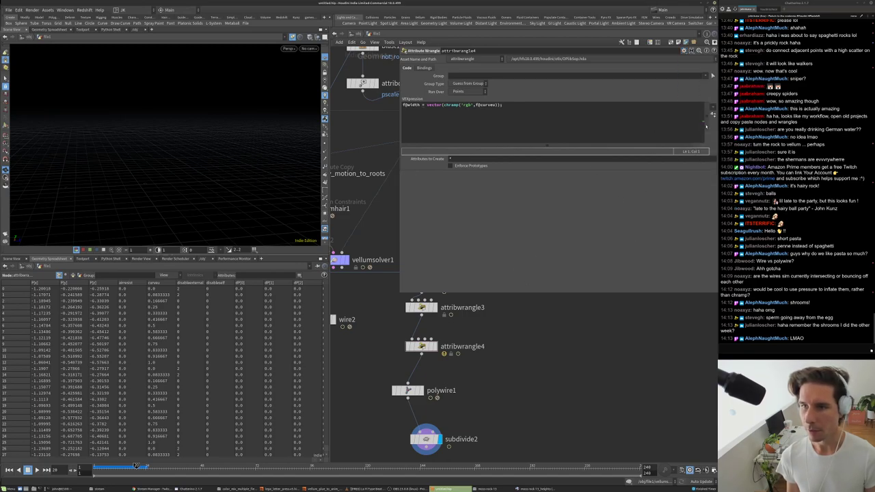
pyautogui.click(593, 140)
pyautogui.click(713, 114)
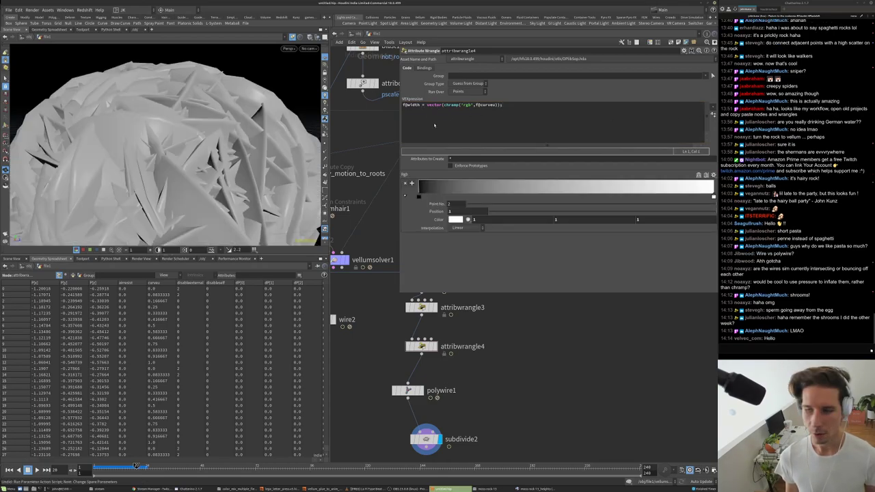
pyautogui.hotkey('ctrl', 'z')
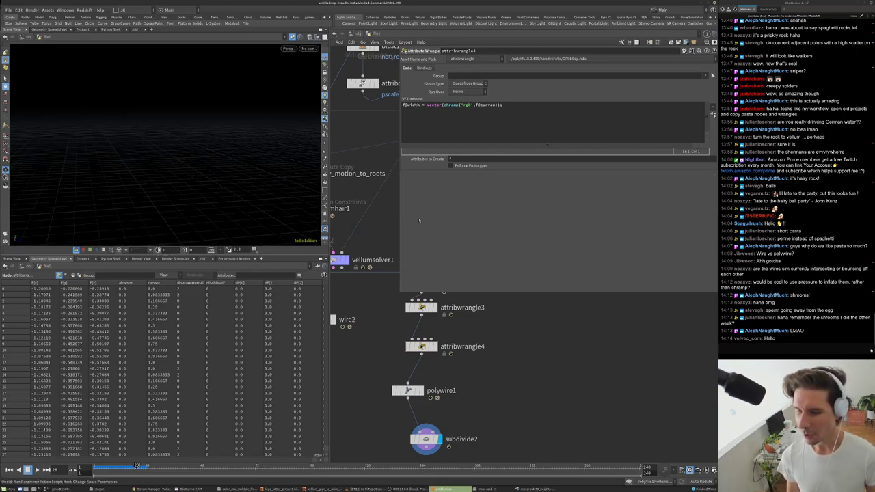
# - Change the wrangle's target attribute from width to Cd
pyautogui.doubleClick(413, 105)
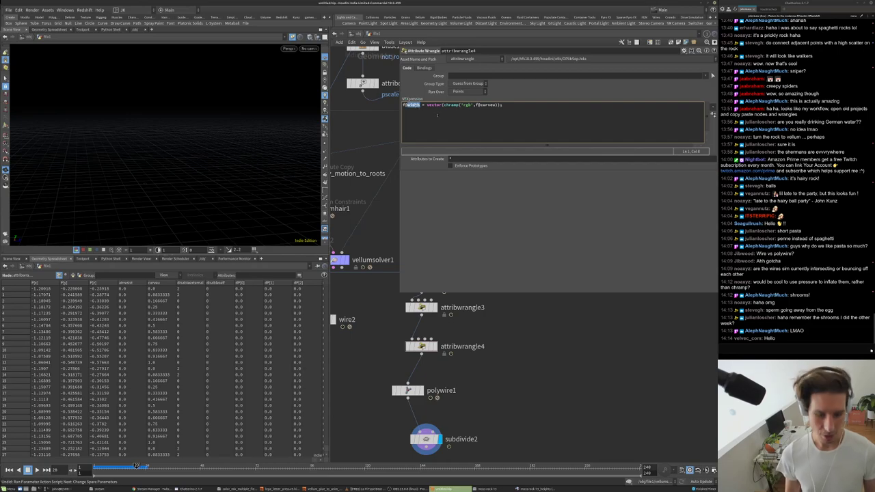
pyautogui.write('Cd')
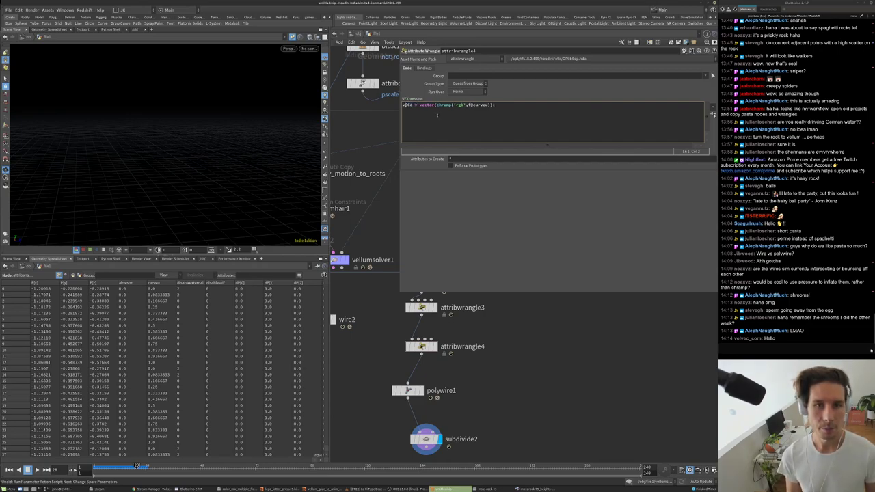
pyautogui.press('Escape')
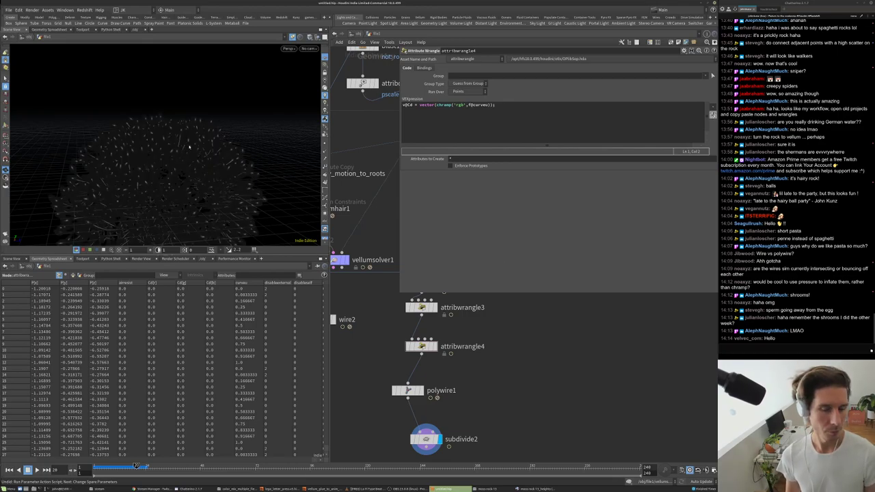
# - Orbit the hair sphere and bring up the polywire1 settings
pyautogui.moveTo(171, 151); pyautogui.dragTo(145, 158)
pyautogui.scroll(8, 187, 151)
pyautogui.scroll(-10, 178, 164)
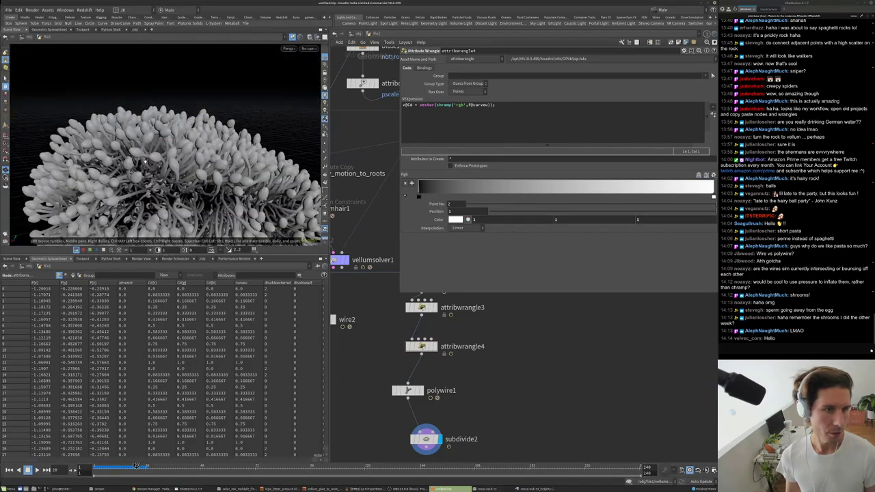
pyautogui.scroll(3, 413, 383)
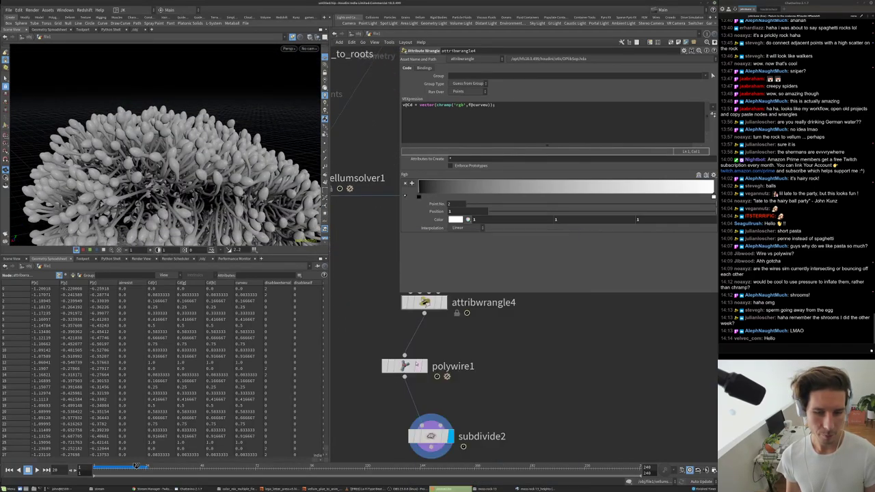
pyautogui.moveTo(405, 368); pyautogui.dragTo(425, 350)
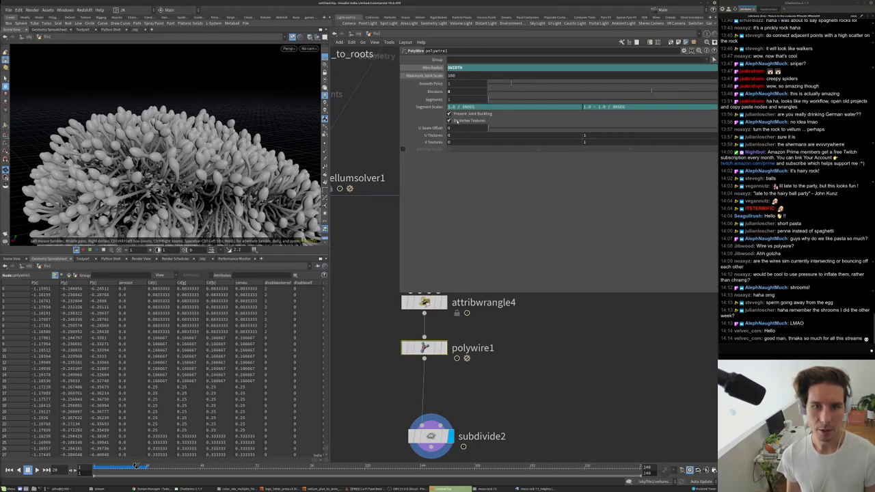
# - Add a UV Quick Shade node below polywire1 and set its display flag
pyautogui.scroll(10, 171, 157)
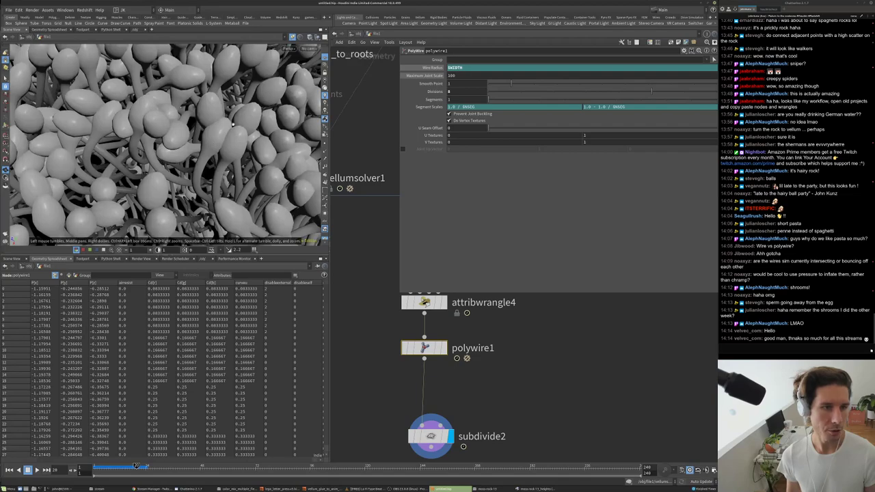
pyautogui.press('Tab')
pyautogui.write('qui')
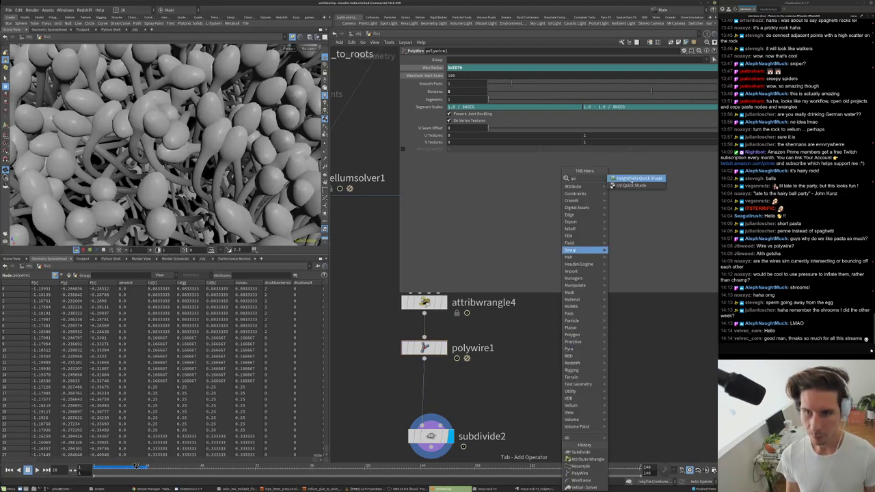
pyautogui.click(631, 185)
pyautogui.click(481, 406)
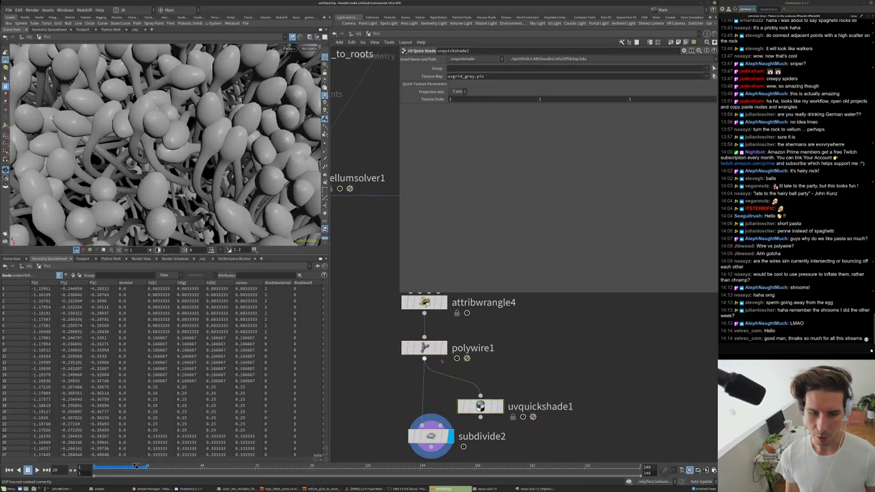
pyautogui.click(501, 407)
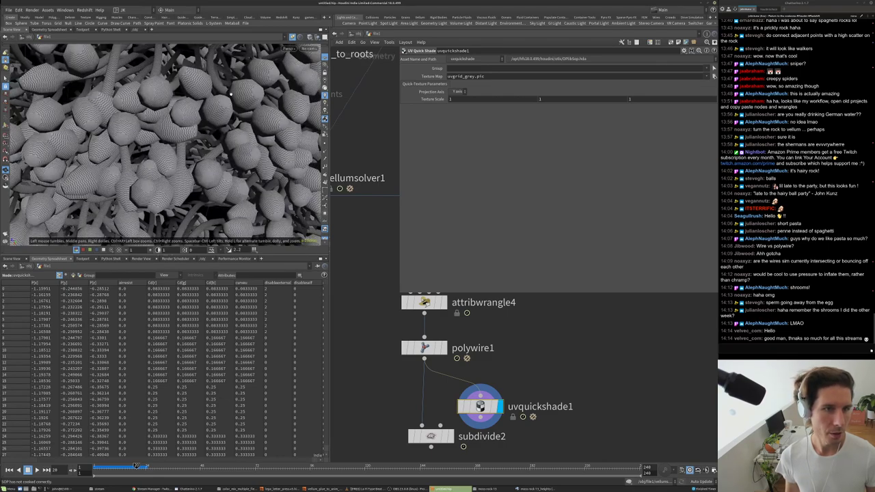
# - Drop uvquickshade1 onto the wire after subdivide2
pyautogui.moveTo(228, 114); pyautogui.dragTo(215, 87)
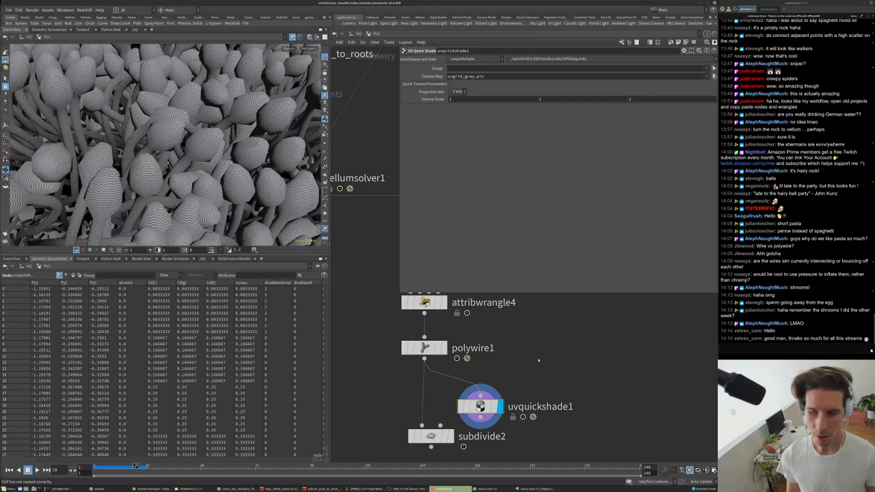
pyautogui.moveTo(541, 382); pyautogui.dragTo(536, 336, button='middle')
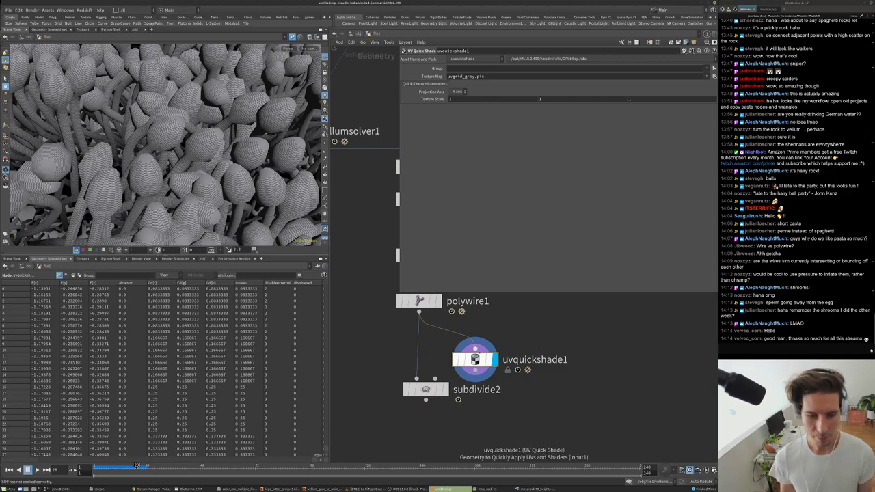
pyautogui.moveTo(484, 365); pyautogui.dragTo(506, 414)
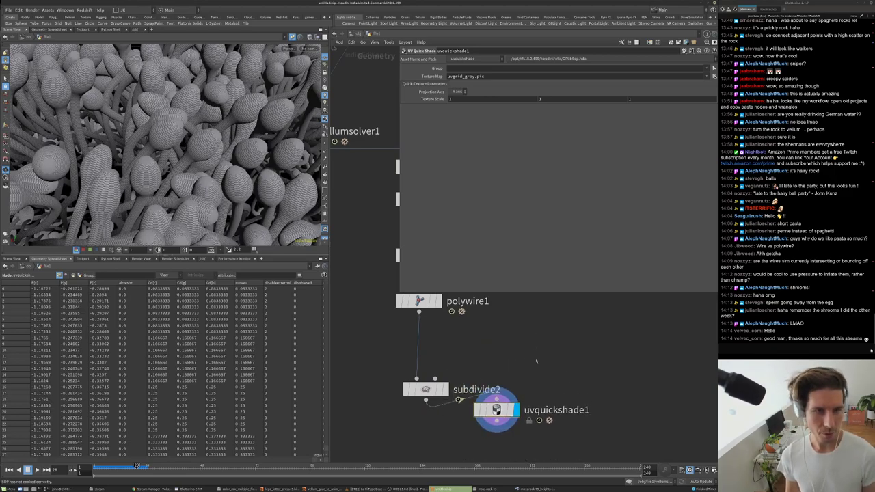
pyautogui.moveTo(225, 171); pyautogui.dragTo(198, 180)
# - Orbit around the grid-textured tubes to inspect the UVs
pyautogui.moveTo(153, 163); pyautogui.dragTo(192, 153)
pyautogui.moveTo(192, 154); pyautogui.dragTo(142, 151, button='right')
pyautogui.moveTo(154, 169); pyautogui.dragTo(213, 172)
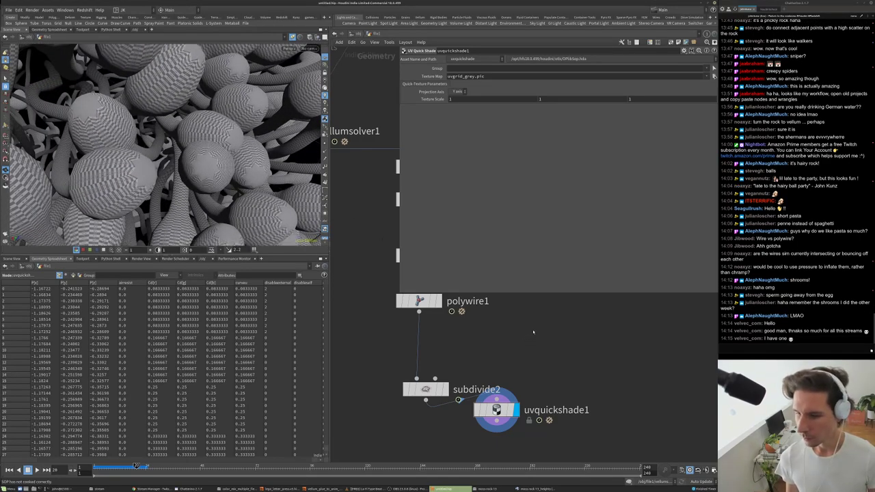
pyautogui.scroll(-2, 533, 332)
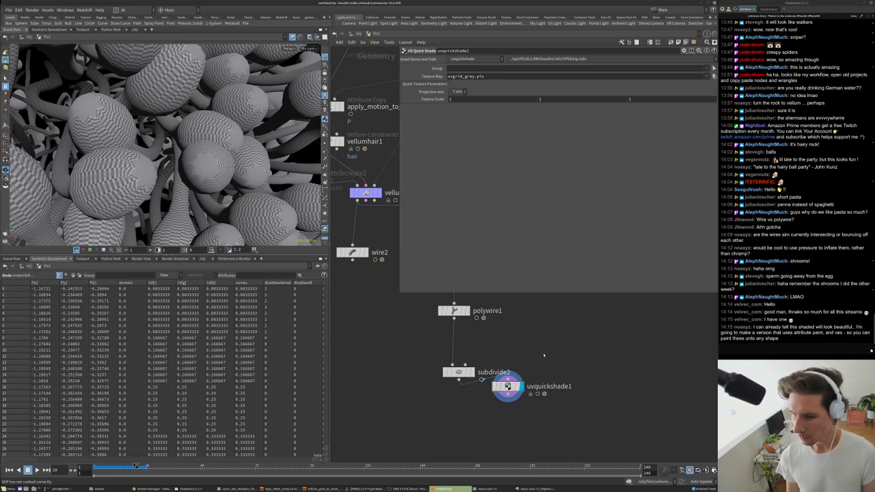
pyautogui.moveTo(543, 355); pyautogui.dragTo(541, 380, button='middle')
pyautogui.scroll(-2, 542, 380)
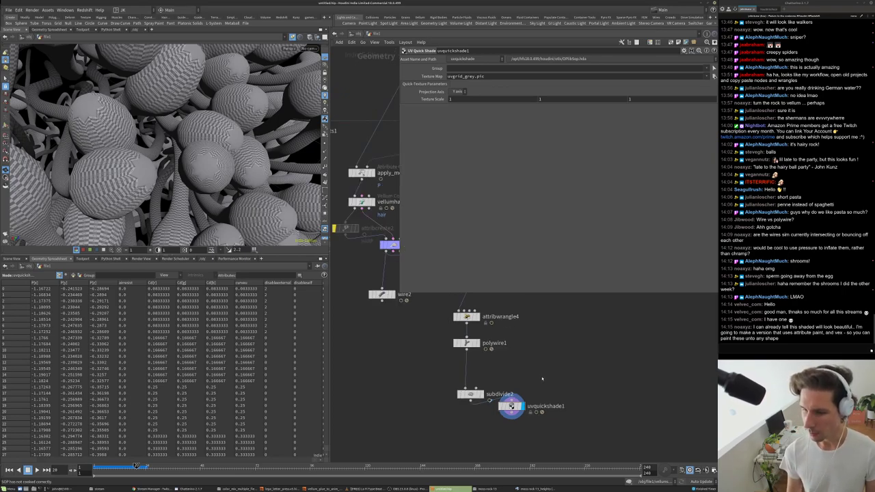
# - Make apply_height_map the current node and frame the whole rock
pyautogui.scroll(-3, 544, 382)
pyautogui.moveTo(552, 390); pyautogui.dragTo(543, 423, button='middle')
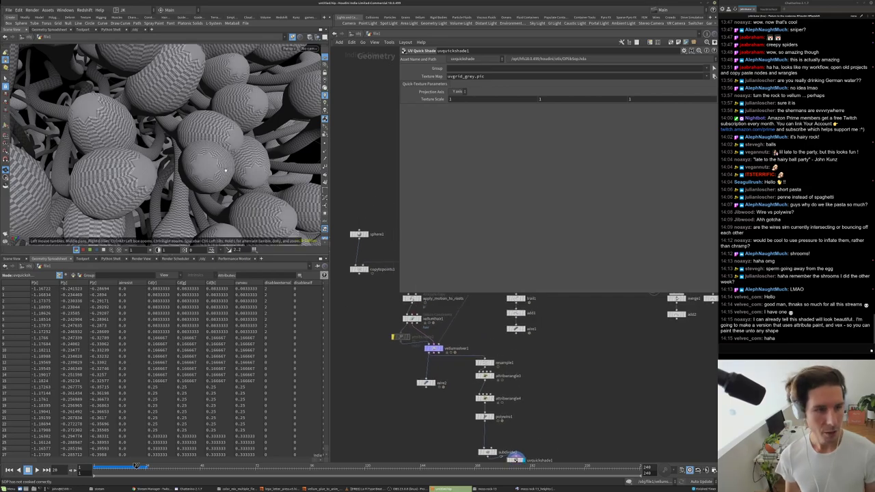
pyautogui.moveTo(493, 353); pyautogui.dragTo(497, 406, button='middle')
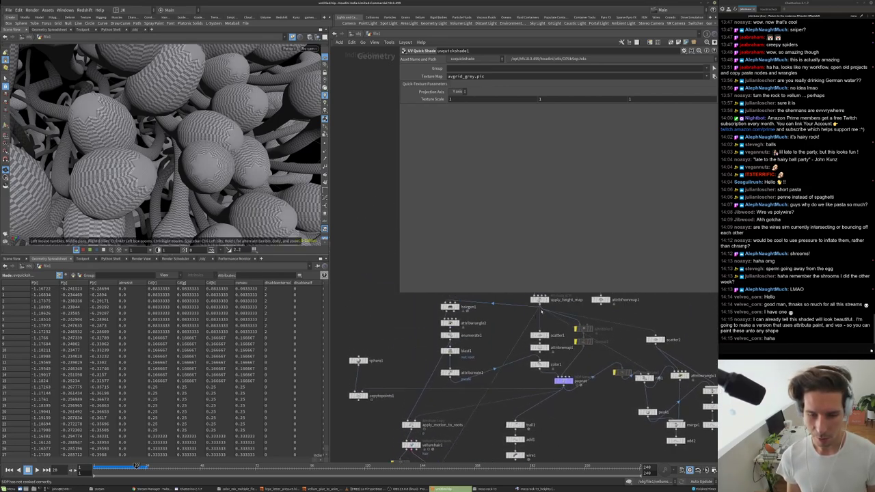
pyautogui.moveTo(542, 312); pyautogui.dragTo(540, 346, button='middle')
pyautogui.scroll(3, 540, 346)
pyautogui.click(534, 330)
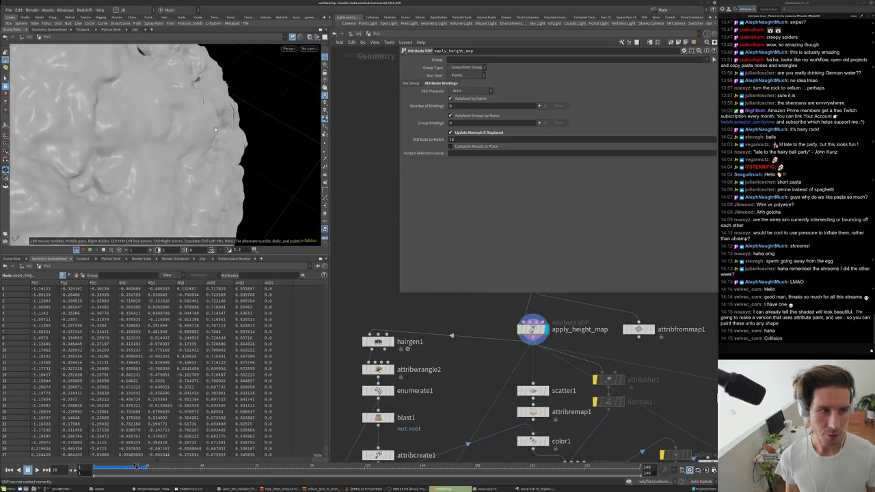
pyautogui.press('h')
pyautogui.scroll(5, 219, 130)
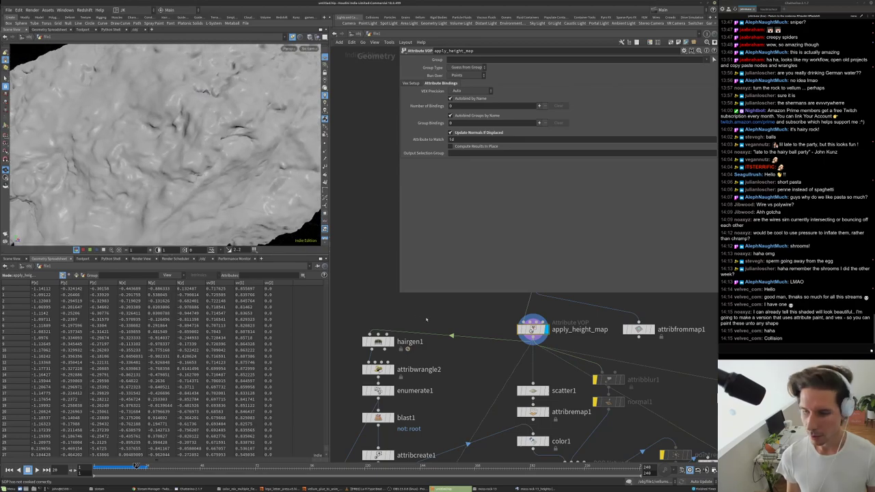
pyautogui.moveTo(426, 319); pyautogui.dragTo(445, 346, button='middle')
# - Create a Measure node and feed apply_height_map into measure1
pyautogui.press('Tab')
pyautogui.write('measure')
pyautogui.press('Return')
pyautogui.click(477, 336)
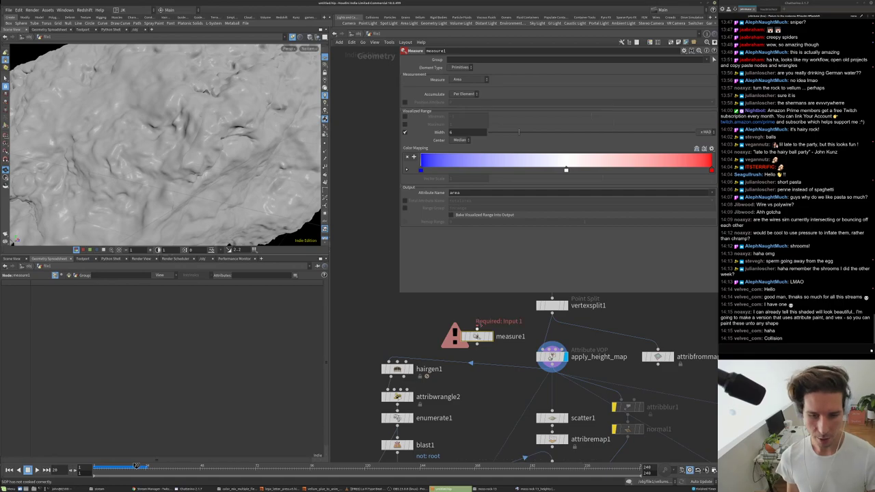
pyautogui.moveTo(553, 370); pyautogui.dragTo(477, 331)
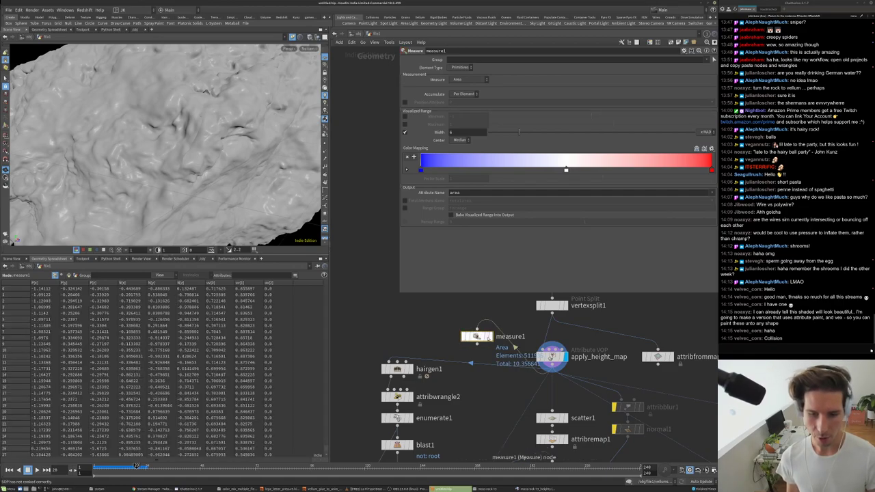
# - Switch measure1 from Area to Curvature and inspect the coloured surface
pyautogui.click(468, 79)
pyautogui.click(461, 114)
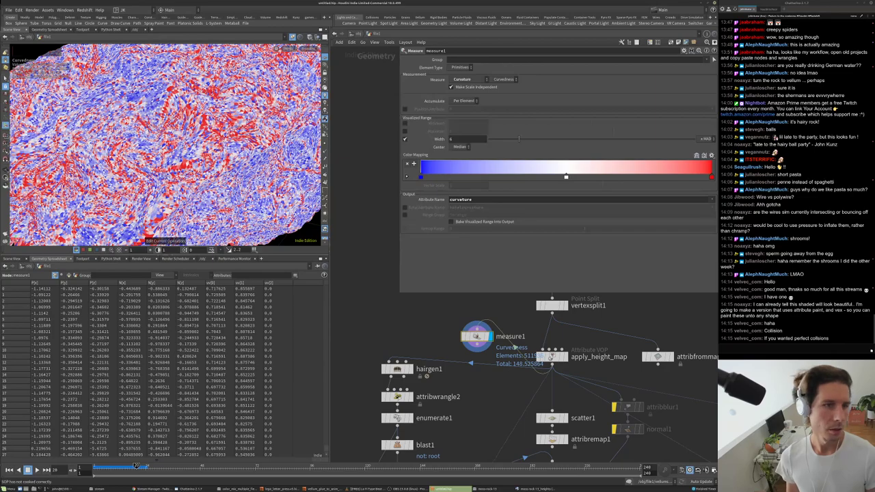
pyautogui.scroll(-10, 158, 218)
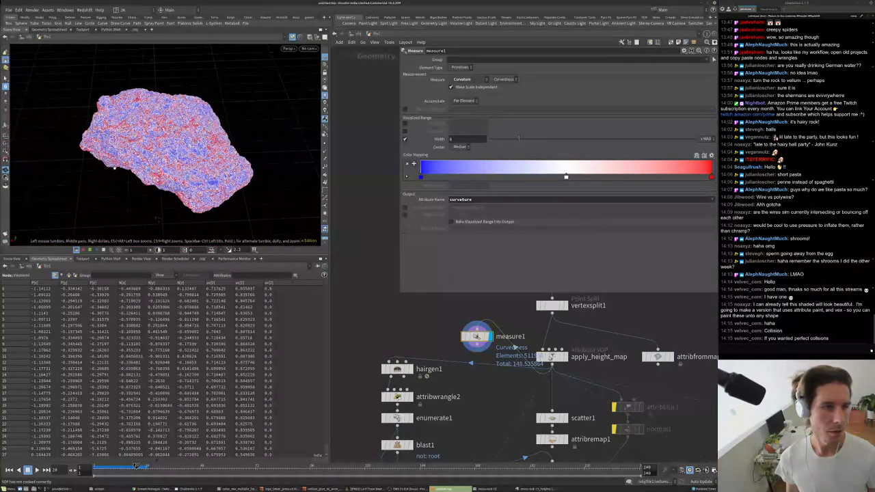
pyautogui.scroll(10, 164, 144)
pyautogui.moveTo(492, 342); pyautogui.dragTo(500, 381, button='middle')
pyautogui.moveTo(542, 390); pyautogui.dragTo(492, 377)
# - Wire an Attribute Blur (attribblur2) after measure1 with 15 blurring iterations
pyautogui.press('Tab')
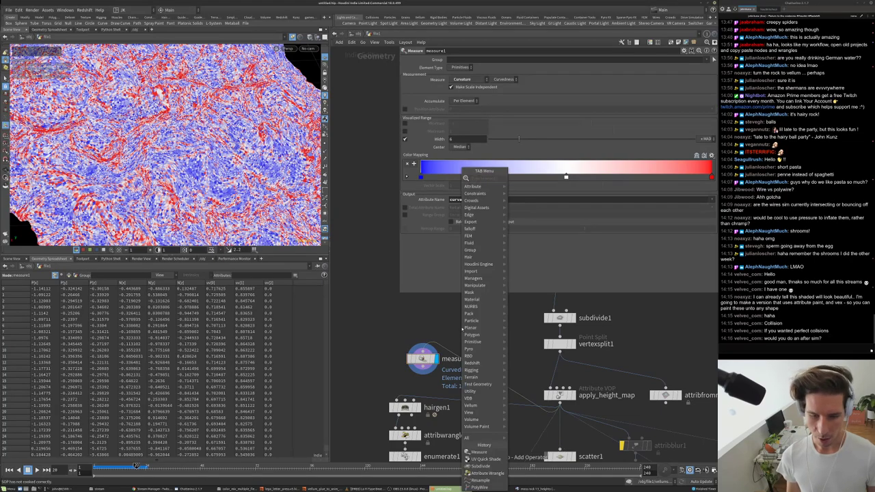
pyautogui.write('blur')
pyautogui.press('Return')
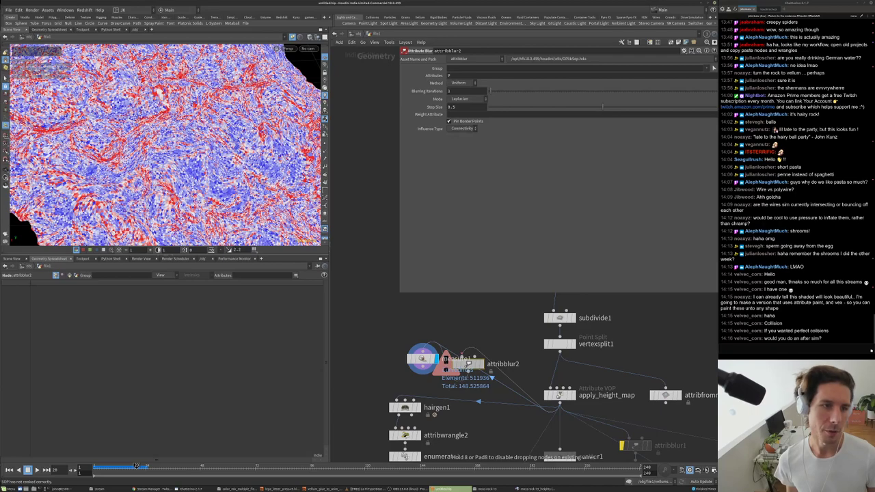
pyautogui.moveTo(444, 360); pyautogui.dragTo(444, 360)
pyautogui.write('15')
pyautogui.press('Return')
pyautogui.scroll(-8, 203, 151)
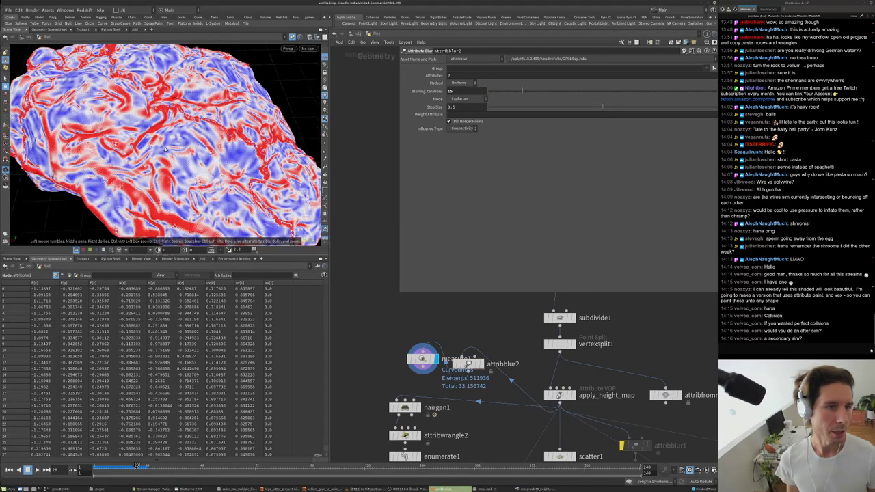
pyautogui.scroll(4, 164, 144)
pyautogui.moveTo(164, 144); pyautogui.dragTo(137, 213)
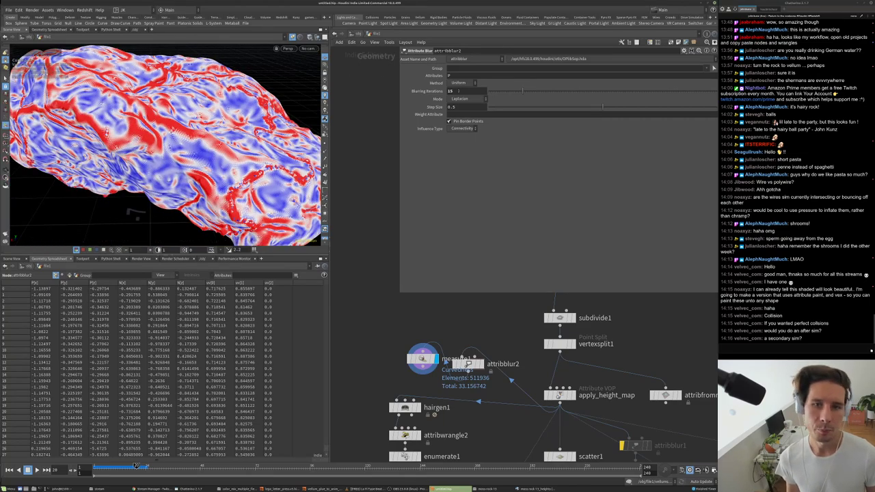
# - Reposition attribblur2 above measure1 and move uvquickshade1 directly below subdivide2
pyautogui.moveTo(502, 360); pyautogui.dragTo(458, 323)
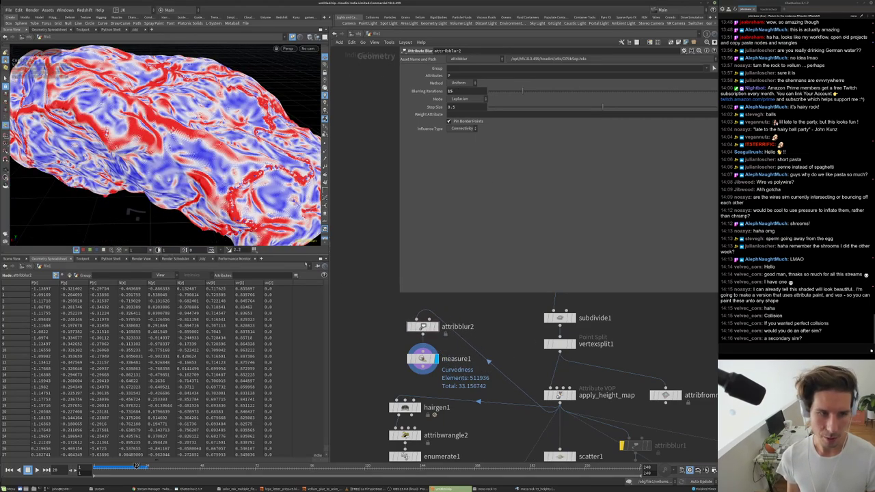
pyautogui.scroll(5, 137, 213)
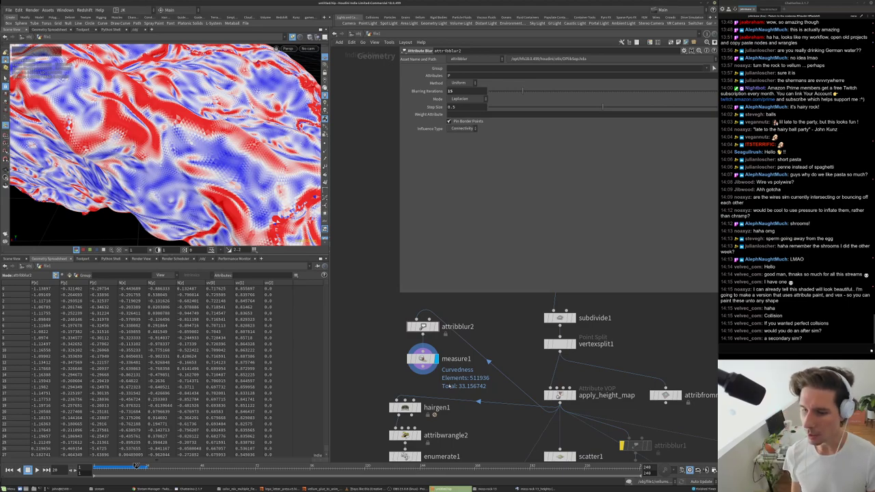
pyautogui.scroll(-5, 451, 386)
pyautogui.scroll(1, 443, 429)
pyautogui.moveTo(497, 403); pyautogui.dragTo(469, 422)
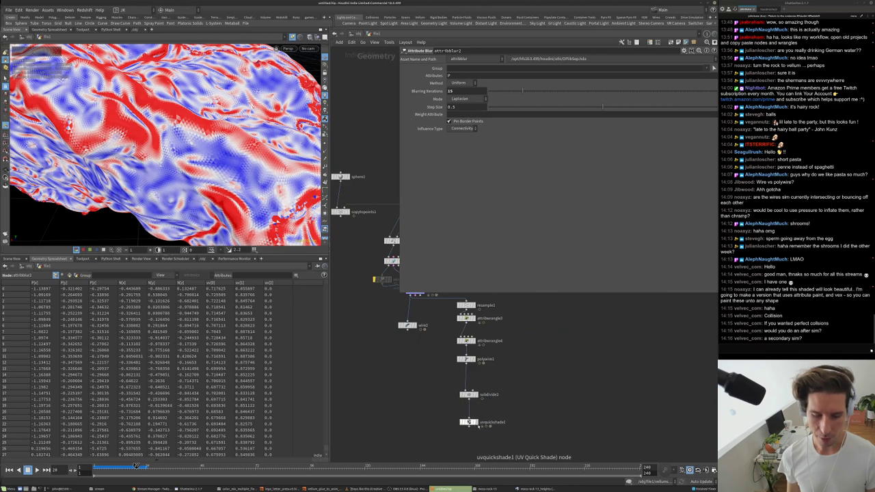
# - Display uvquickshade1's shaded tubes and view the whole field from a low side angle
pyautogui.click(474, 422)
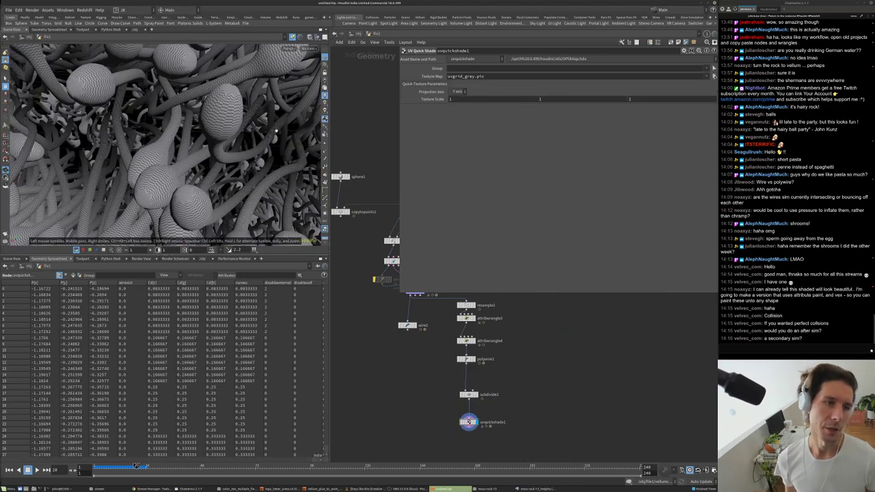
pyautogui.scroll(-5, 277, 135)
pyautogui.scroll(5, 237, 160)
pyautogui.moveTo(236, 160); pyautogui.dragTo(223, 140)
pyautogui.scroll(8, 223, 140)
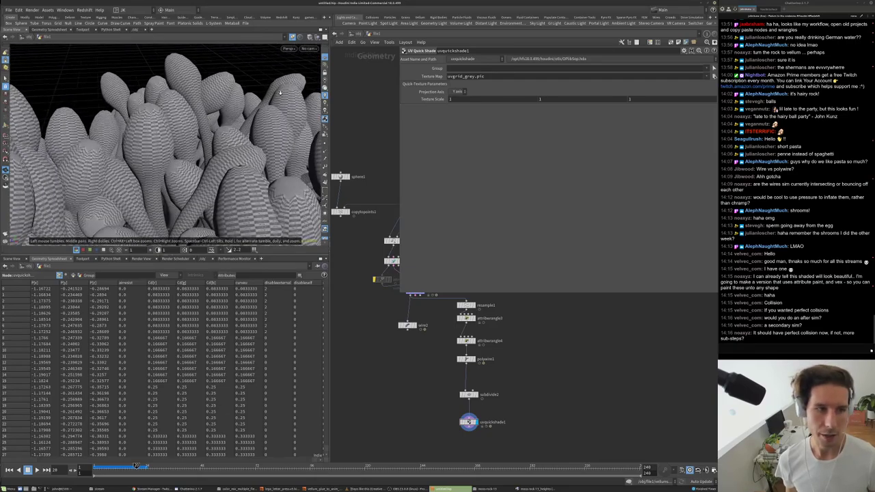
pyautogui.scroll(-6, 231, 113)
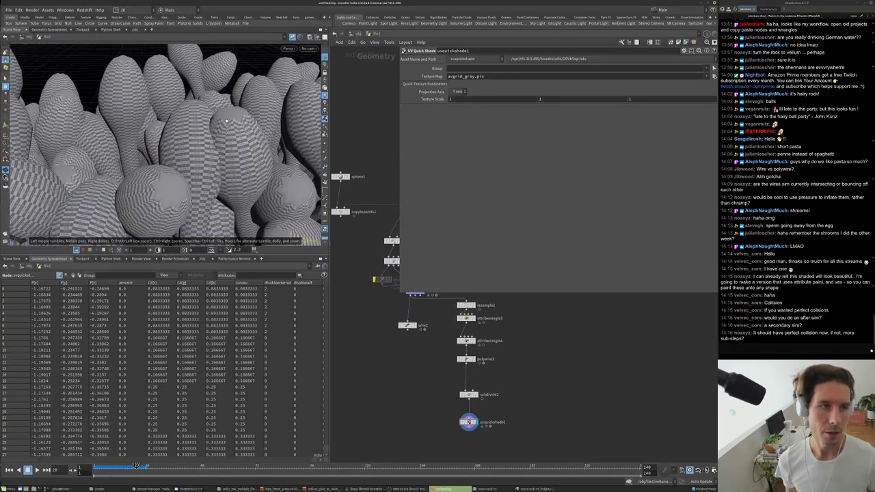
pyautogui.middleClick(465, 318)
pyautogui.moveTo(426, 342); pyautogui.dragTo(418, 373, button='middle')
pyautogui.scroll(3, 418, 373)
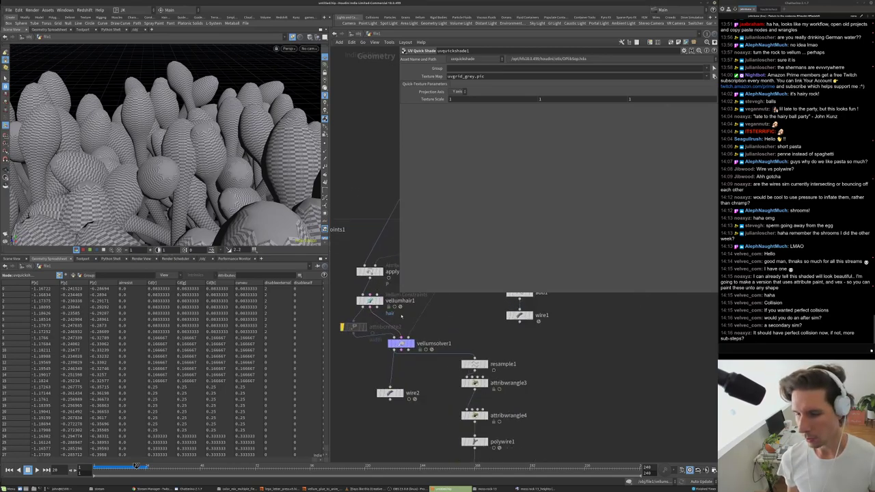
pyautogui.scroll(-2, 397, 318)
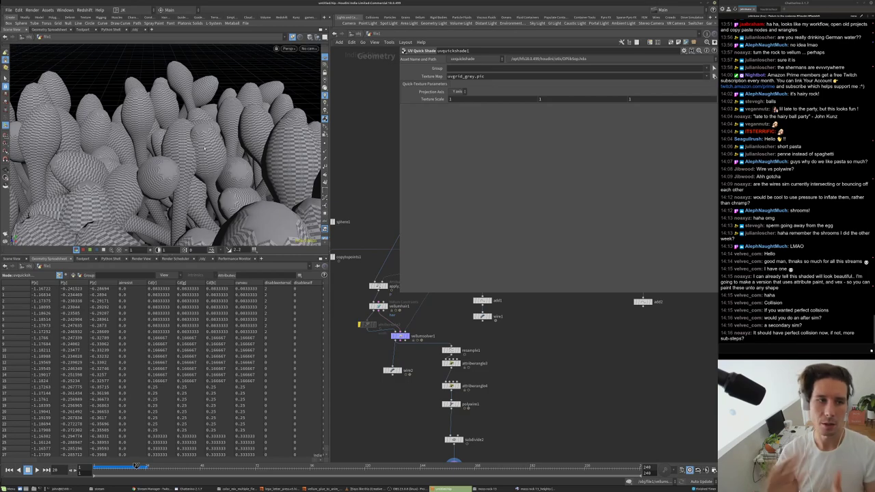
# - Select attribwrangle3 to show its Thickness ramp parameters
pyautogui.moveTo(415, 360); pyautogui.dragTo(405, 354, button='middle')
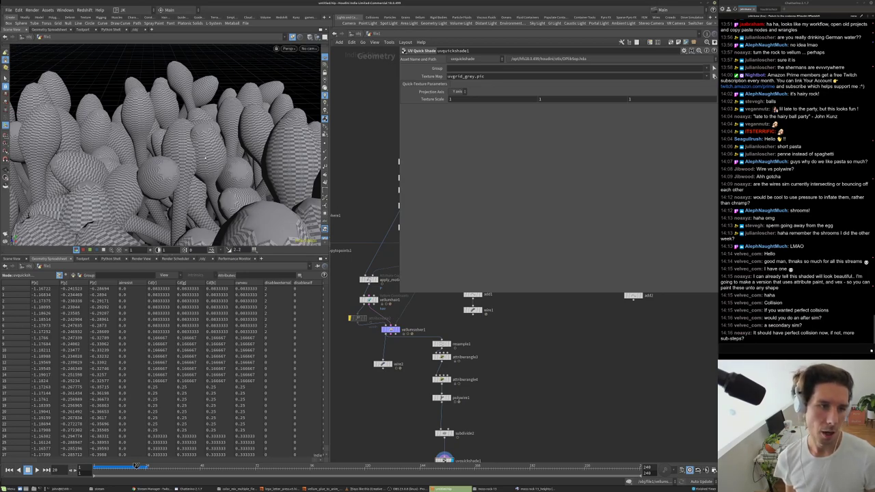
pyautogui.scroll(3, 397, 358)
pyautogui.scroll(2, 398, 357)
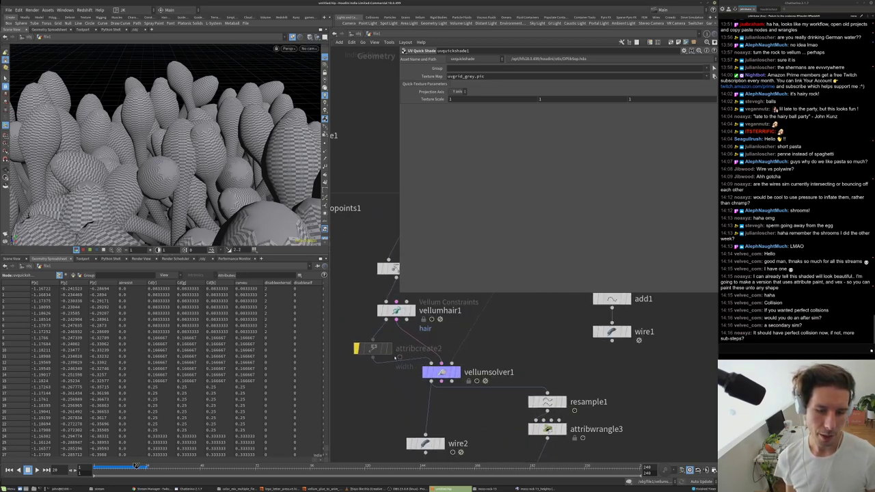
pyautogui.scroll(-3, 419, 277)
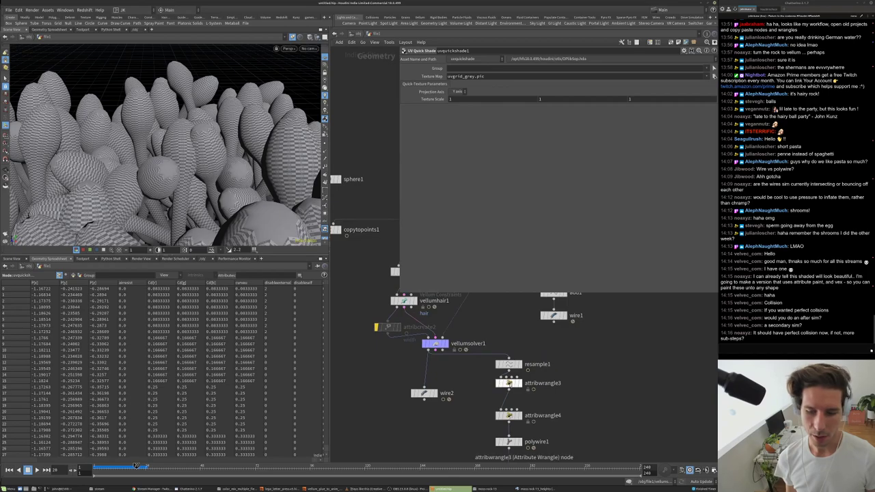
pyautogui.click(508, 383)
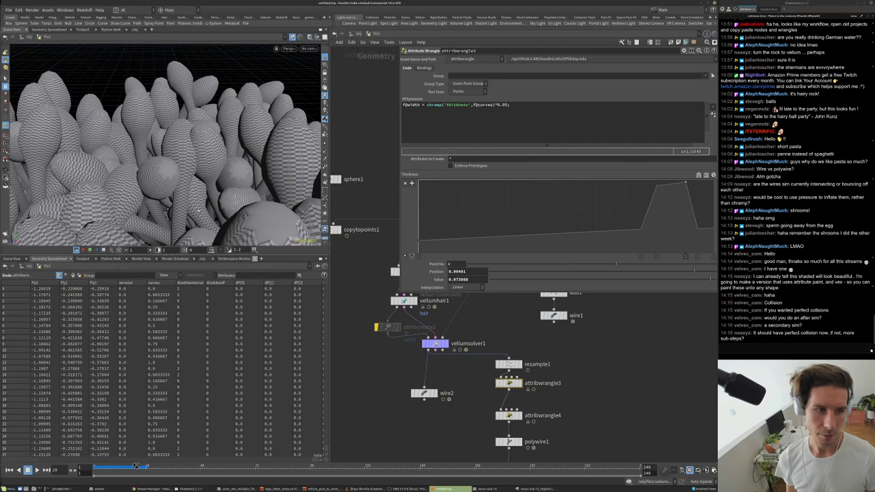
# - Tumble the camera closely around individual tubes to inspect them
pyautogui.moveTo(198, 212); pyautogui.dragTo(194, 181, button='right')
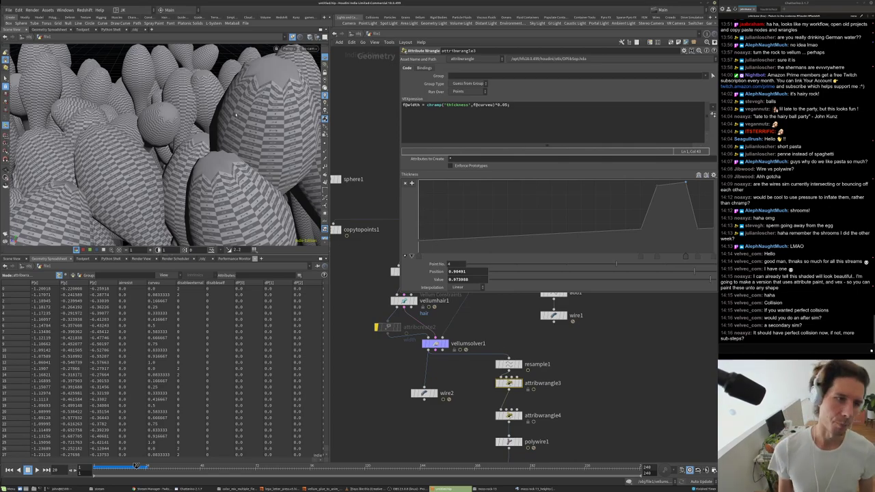
pyautogui.moveTo(236, 116); pyautogui.dragTo(228, 169)
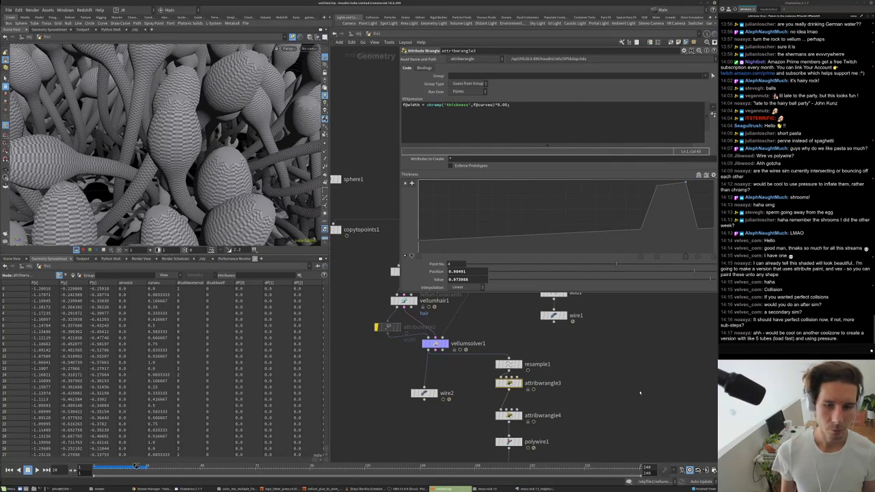
pyautogui.moveTo(639, 391); pyautogui.dragTo(577, 342, button='middle')
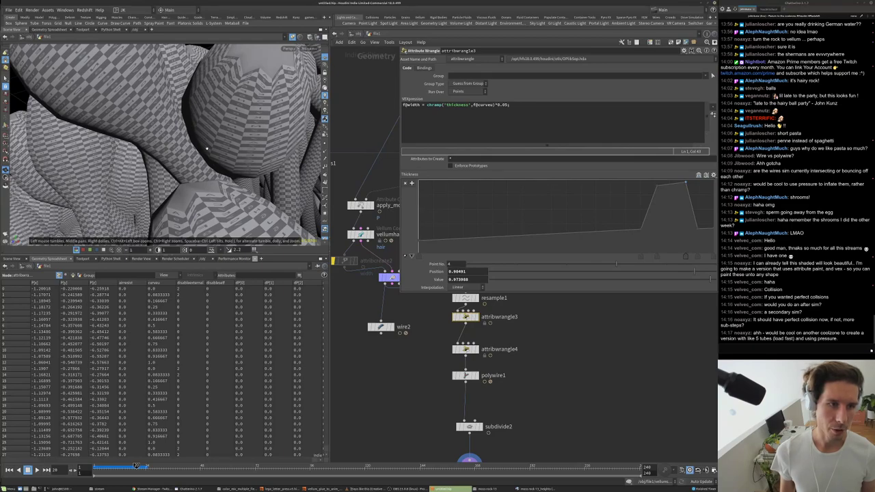
pyautogui.scroll(-5, 207, 148)
pyautogui.scroll(8, 157, 117)
pyautogui.moveTo(221, 180); pyautogui.dragTo(233, 150)
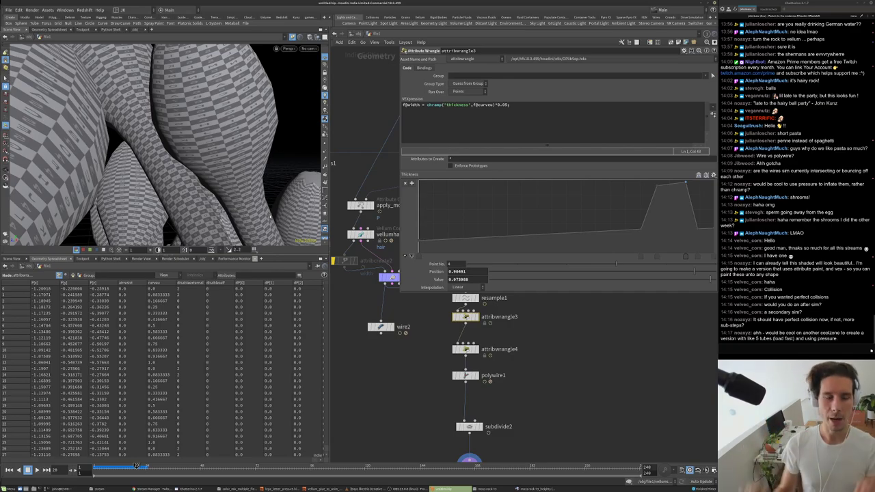
pyautogui.moveTo(225, 171); pyautogui.dragTo(92, 199)
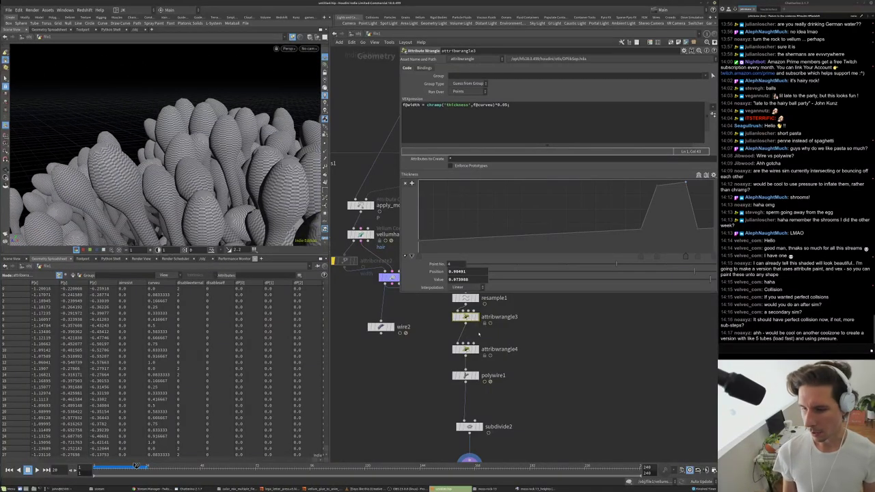
# - Select resample1 and attribwrangle3 together and move them up beside vellumsolver1
pyautogui.moveTo(509, 335); pyautogui.dragTo(536, 404, button='middle')
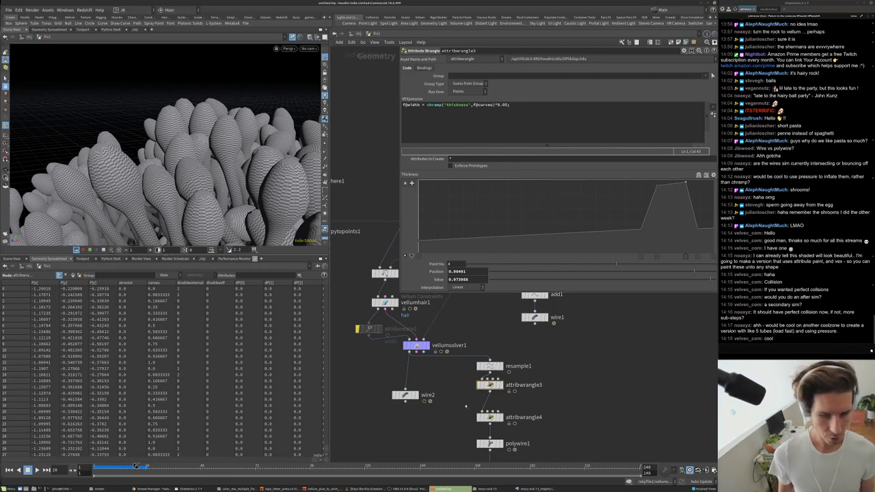
pyautogui.moveTo(466, 406); pyautogui.dragTo(498, 410, button='middle')
pyautogui.keyDown('shift'); pyautogui.click(536, 368); pyautogui.keyUp('shift')
pyautogui.moveTo(536, 369); pyautogui.dragTo(378, 357)
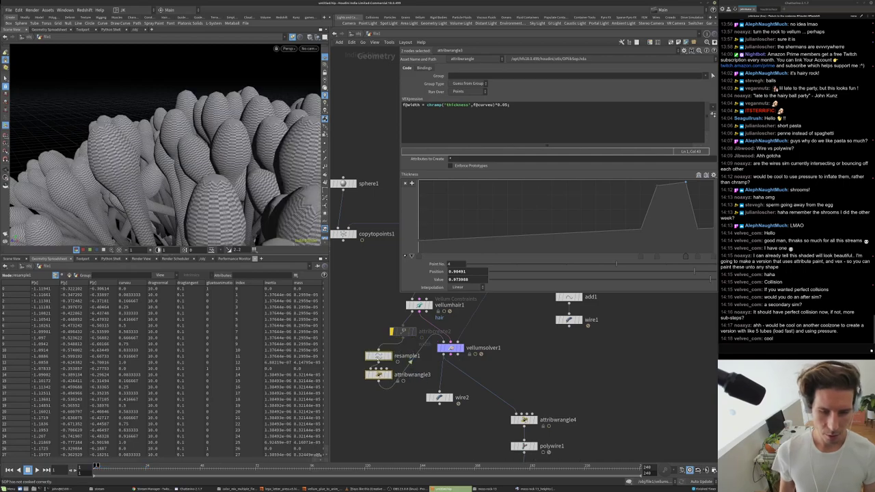
# - Review attribwrangle4's and polywire1's settings
pyautogui.moveTo(402, 408); pyautogui.dragTo(394, 357, button='middle')
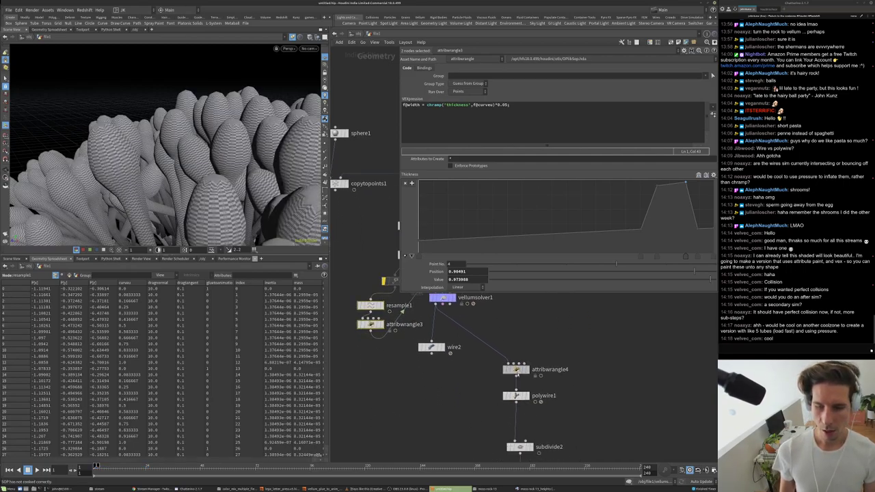
pyautogui.click(516, 369)
pyautogui.click(516, 395)
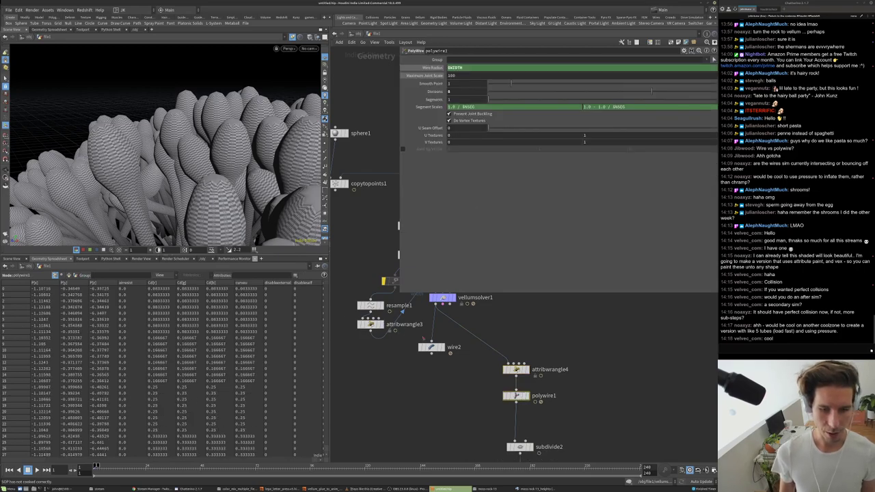
pyautogui.moveTo(468, 343); pyautogui.dragTo(477, 370, button='middle')
pyautogui.scroll(3, 462, 327)
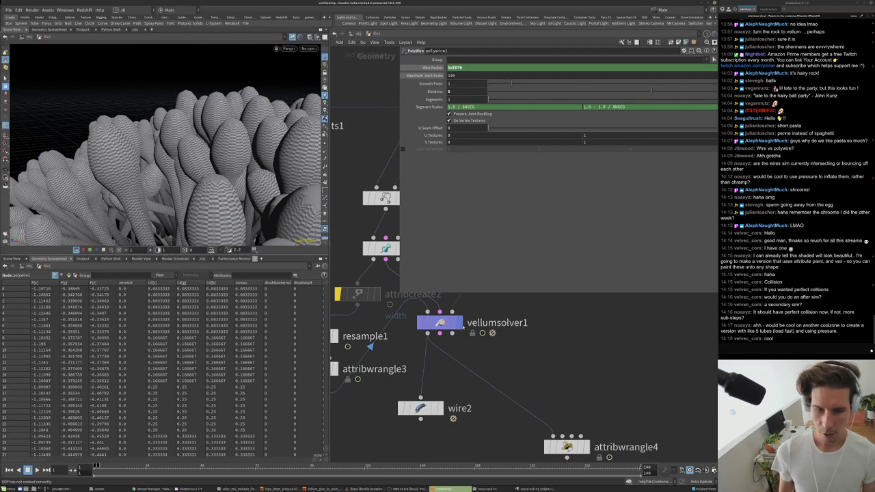
# - Display vellumsolver1 and enable Thickness in its Visualize settings
pyautogui.click(458, 324)
pyautogui.click(440, 322)
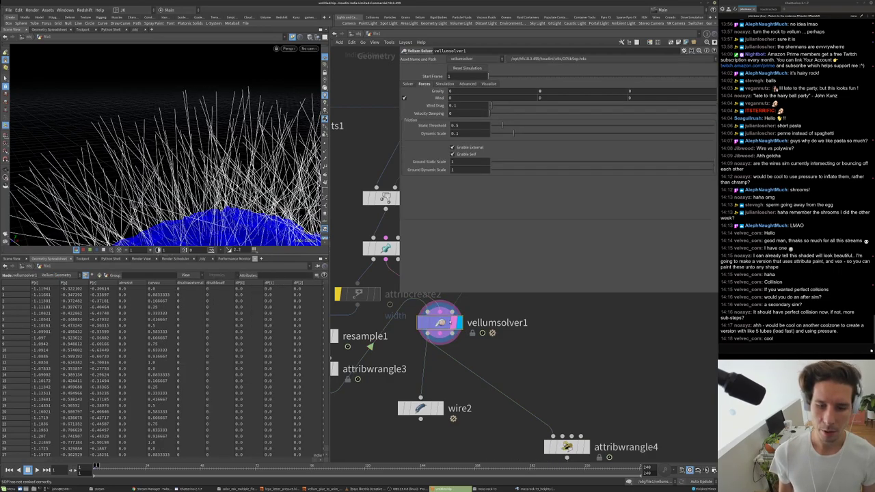
pyautogui.click(488, 83)
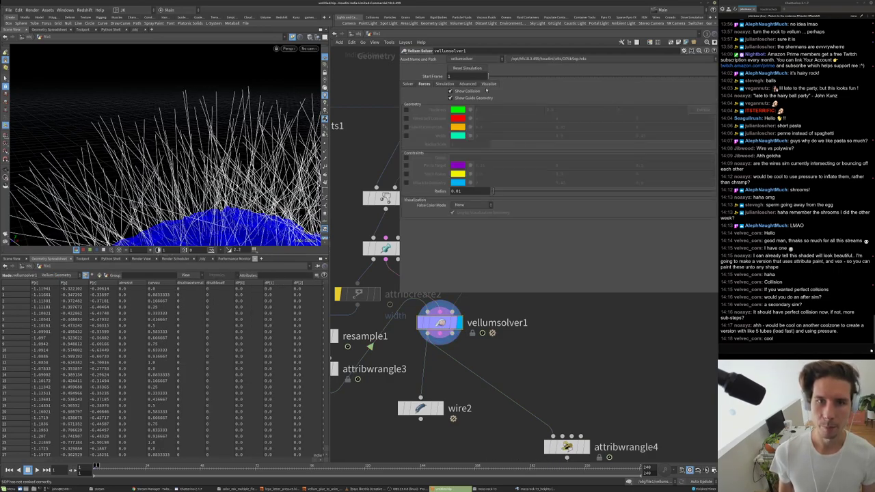
pyautogui.click(406, 109)
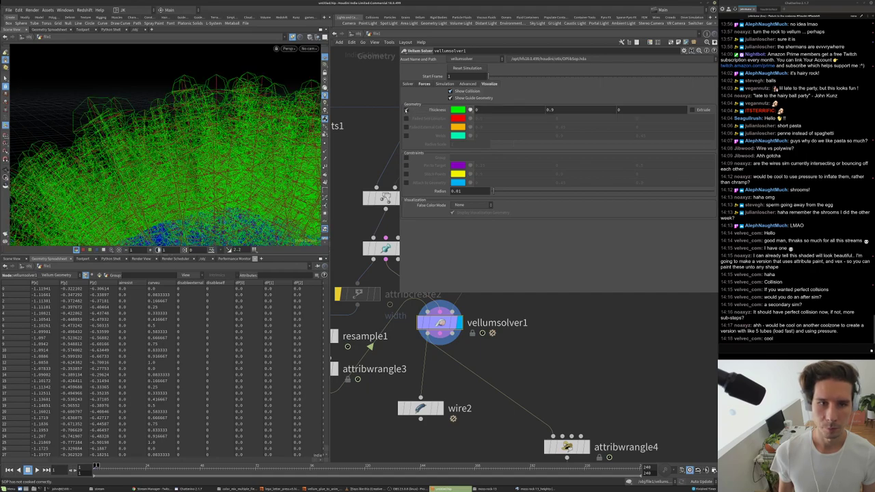
pyautogui.moveTo(263, 127); pyautogui.dragTo(120, 114)
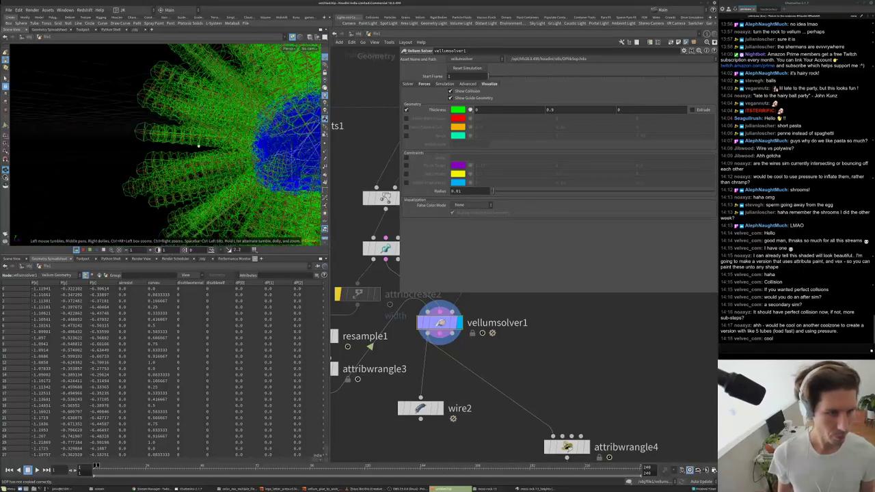
# - Show primitive attributes in the spreadsheet and nudge attribcreate2 left
pyautogui.moveTo(39, 462); pyautogui.dragTo(251, 471)
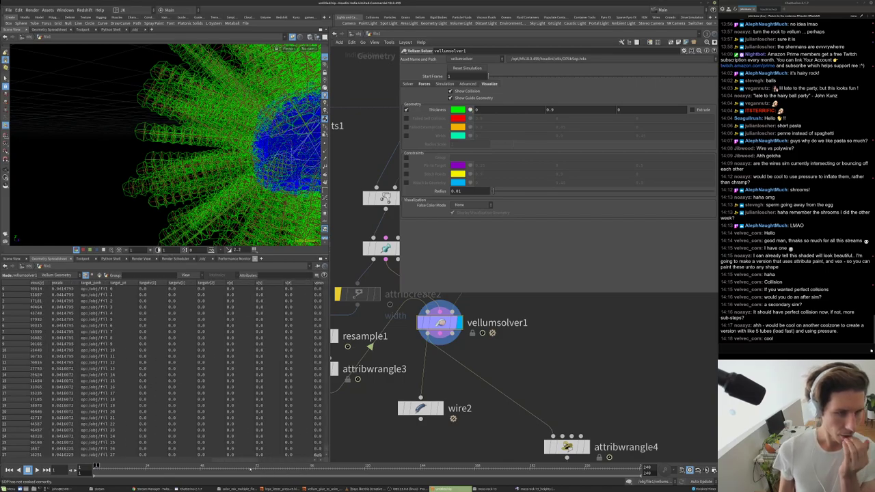
pyautogui.click(99, 275)
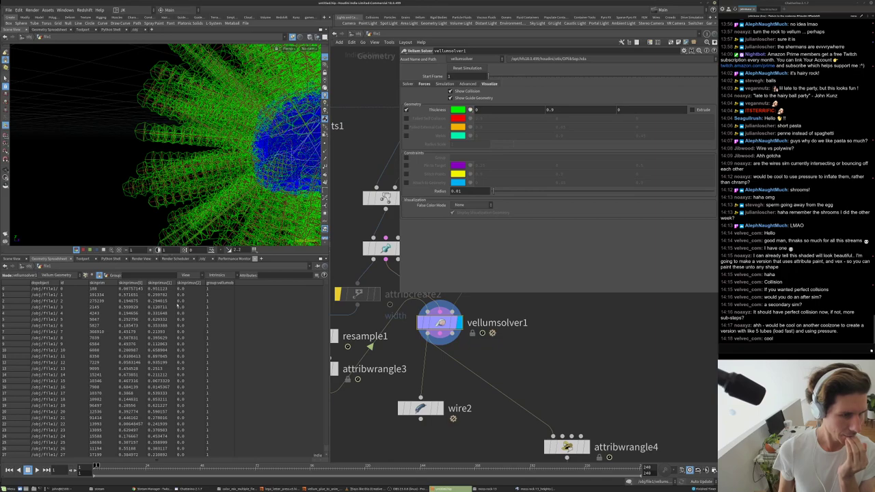
pyautogui.moveTo(350, 293); pyautogui.dragTo(425, 354, button='middle')
pyautogui.moveTo(425, 354); pyautogui.dragTo(399, 354)
# - Add a null1 node below vellumhair1
pyautogui.press('Tab')
pyautogui.write('nu')
pyautogui.press('Return')
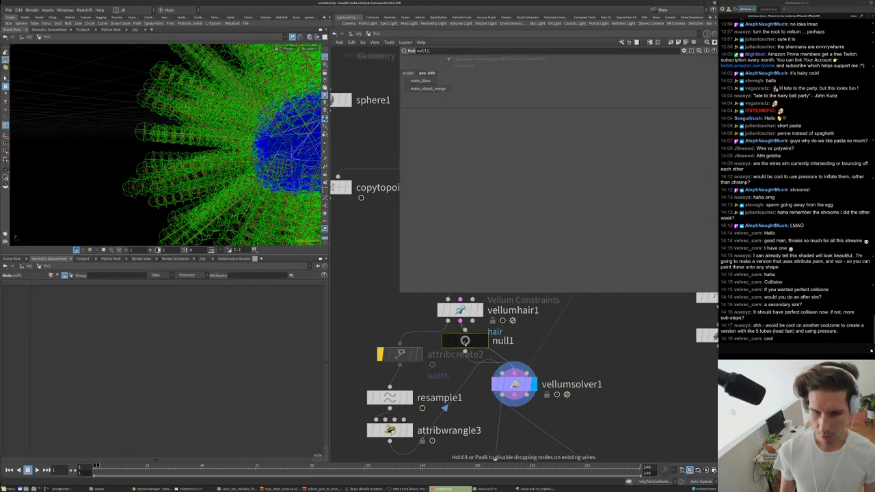
pyautogui.click(465, 341)
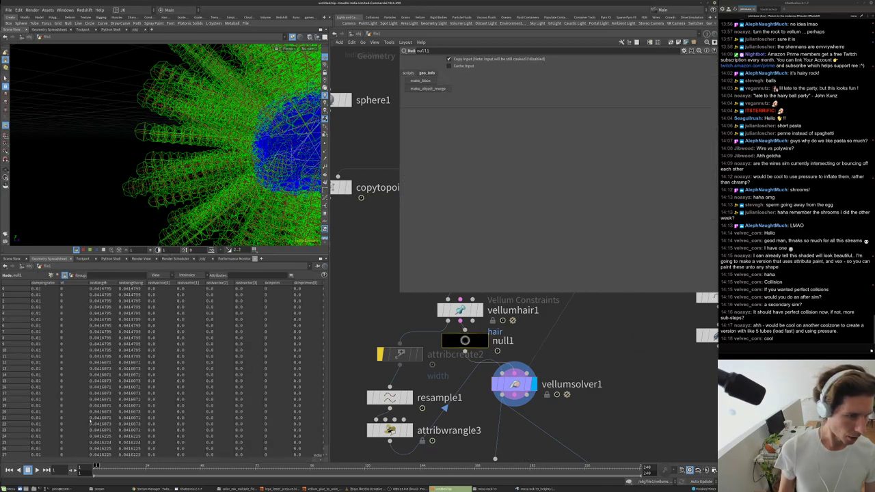
pyautogui.moveTo(53, 458); pyautogui.dragTo(38, 449)
# - List attribwrangle3's point attributes in the spreadsheet to check curveu and pscale
pyautogui.click(52, 275)
pyautogui.click(389, 430)
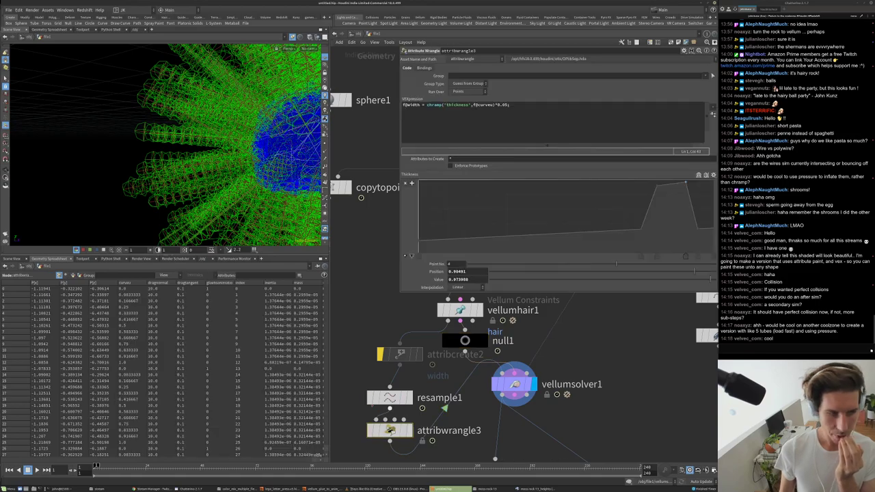
pyautogui.moveTo(58, 463); pyautogui.dragTo(109, 457)
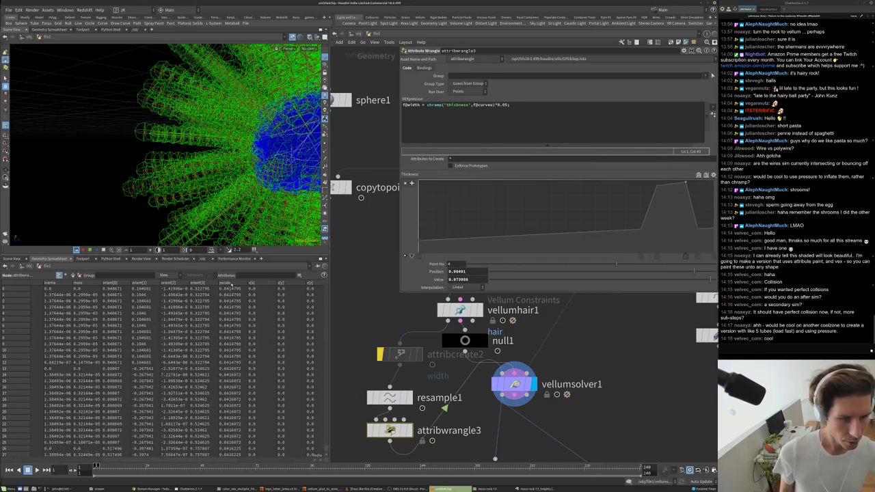
pyautogui.scroll(-2, 234, 327)
pyautogui.scroll(-2, 235, 327)
pyautogui.moveTo(445, 410); pyautogui.dragTo(441, 333, button='middle')
pyautogui.press('Tab')
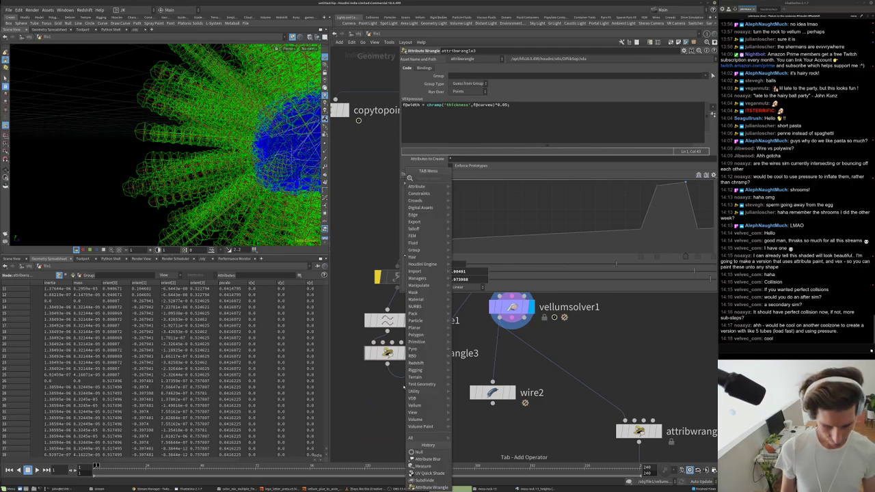
# - Add an Attribute Rename node (attribute1) under attribwrangle3 that deletes the pscale attribute
pyautogui.write('rename')
pyautogui.press('Return')
pyautogui.click(422, 387)
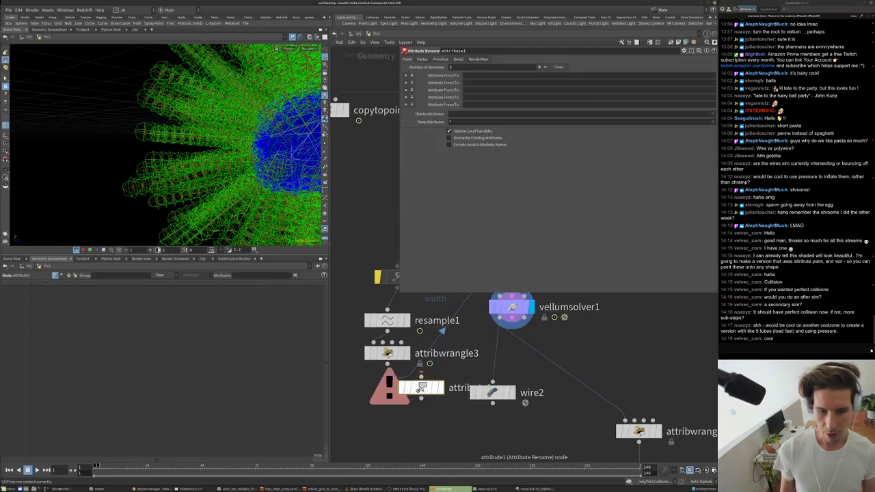
pyautogui.moveTo(422, 387); pyautogui.dragTo(410, 381)
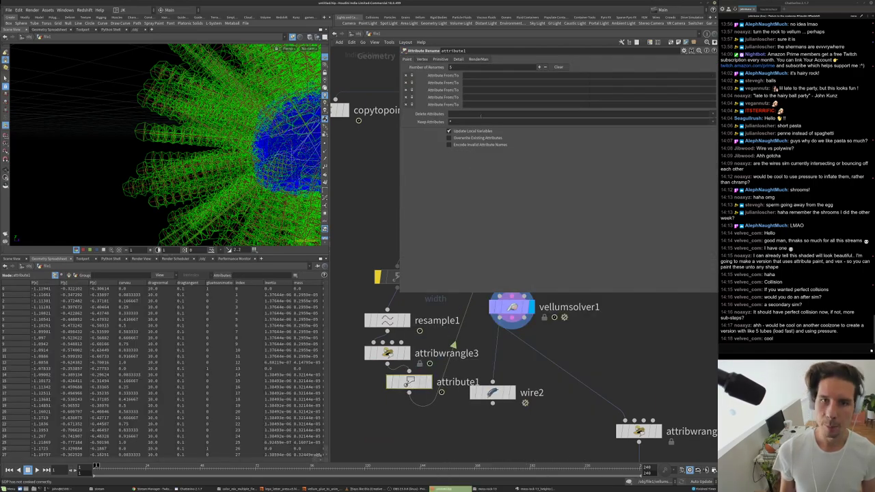
pyautogui.click(461, 114)
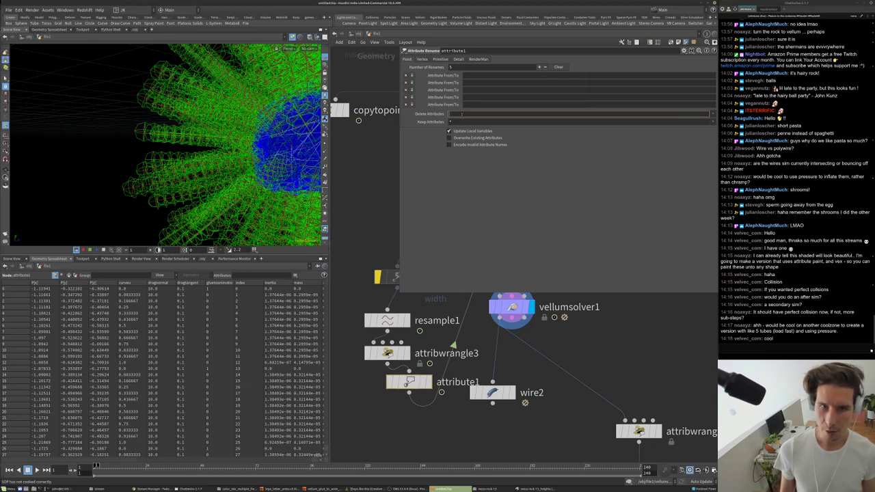
pyautogui.write('pical')
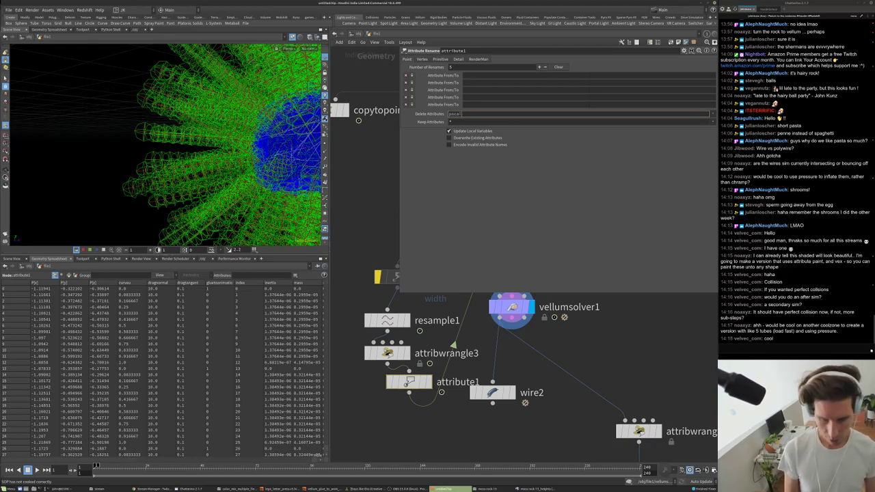
pyautogui.write('e')
pyautogui.press('Return')
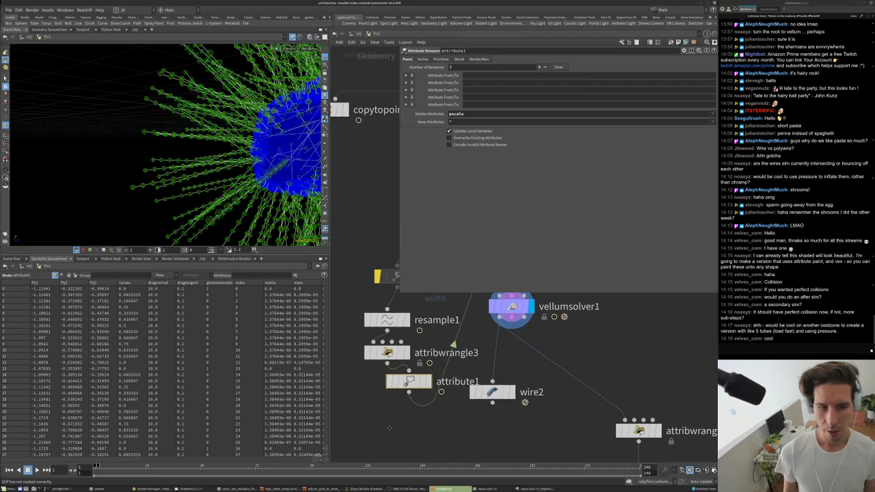
# - Duplicate it as attribute2 below attribute1, renaming width to pscale
pyautogui.moveTo(390, 430); pyautogui.dragTo(384, 401, button='middle')
pyautogui.keyDown('alt'); pyautogui.moveTo(408, 361); pyautogui.dragTo(408, 410); pyautogui.keyUp('alt')
pyautogui.moveTo(413, 390); pyautogui.dragTo(413, 389)
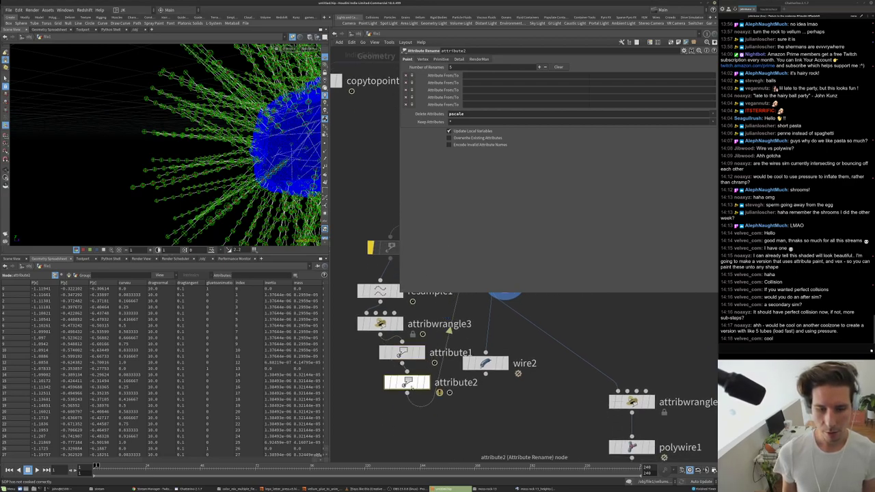
pyautogui.click(470, 113)
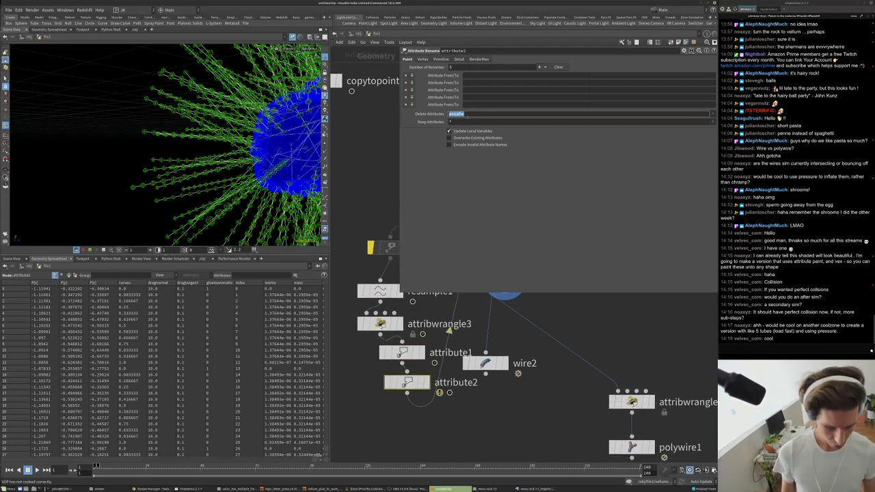
pyautogui.click(465, 75)
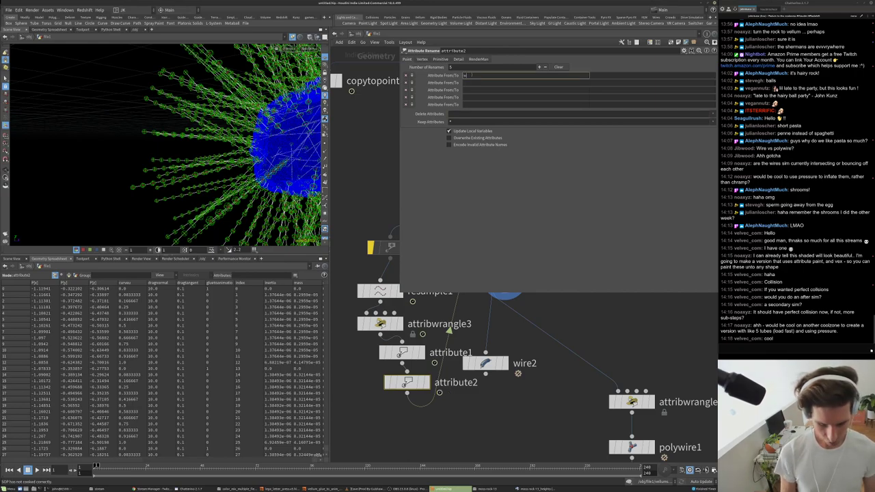
pyautogui.click(638, 76)
pyautogui.write('pscale')
pyautogui.press('Return')
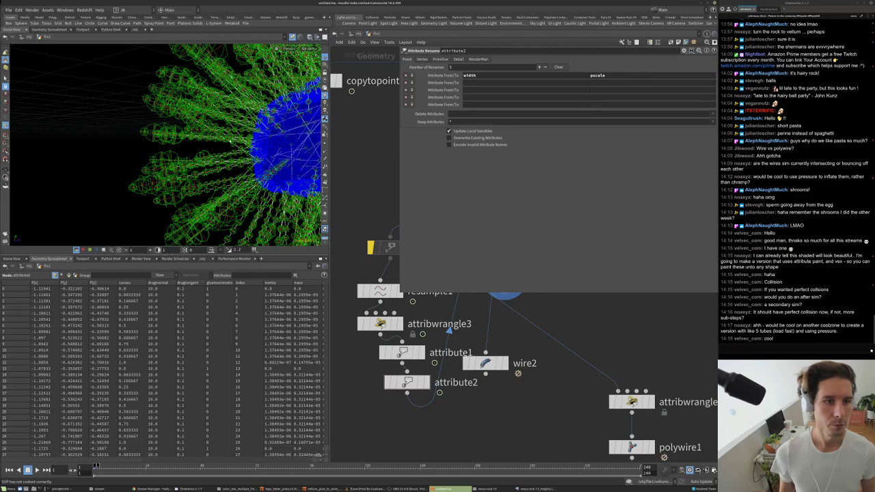
# - Copy the rename node after vellumsolver1 as attribute3, renaming pscale back to width
pyautogui.moveTo(206, 171); pyautogui.dragTo(206, 150)
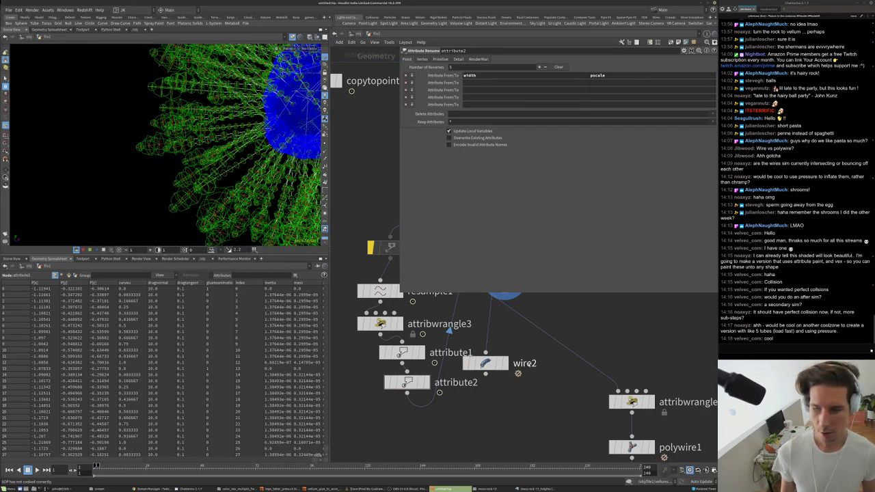
pyautogui.scroll(-3, 506, 300)
pyautogui.moveTo(506, 300); pyautogui.dragTo(499, 334, button='middle')
pyautogui.keyDown('alt'); pyautogui.moveTo(418, 415); pyautogui.dragTo(564, 378); pyautogui.keyUp('alt')
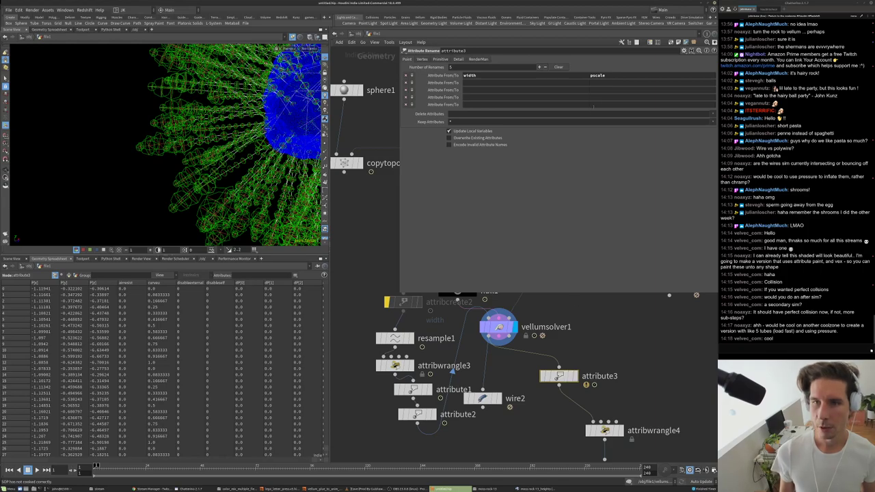
pyautogui.moveTo(614, 77); pyautogui.dragTo(583, 80)
pyautogui.write('pscale')
pyautogui.click(611, 76)
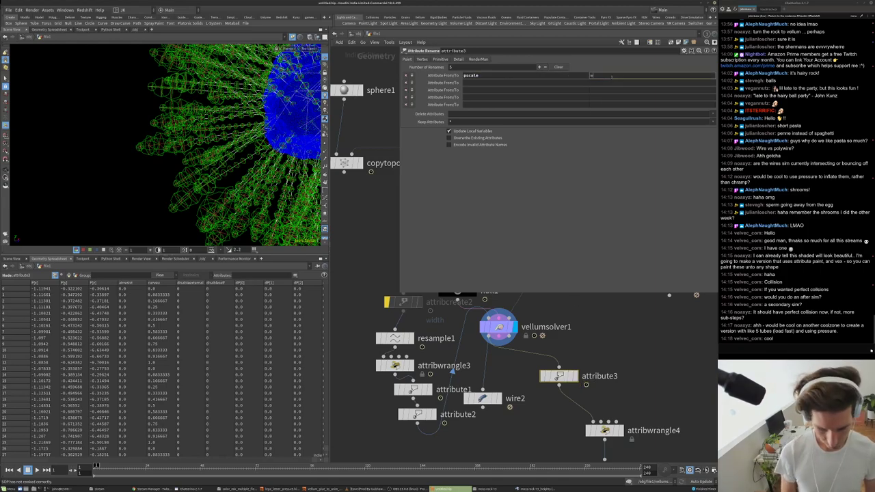
pyautogui.press('Return')
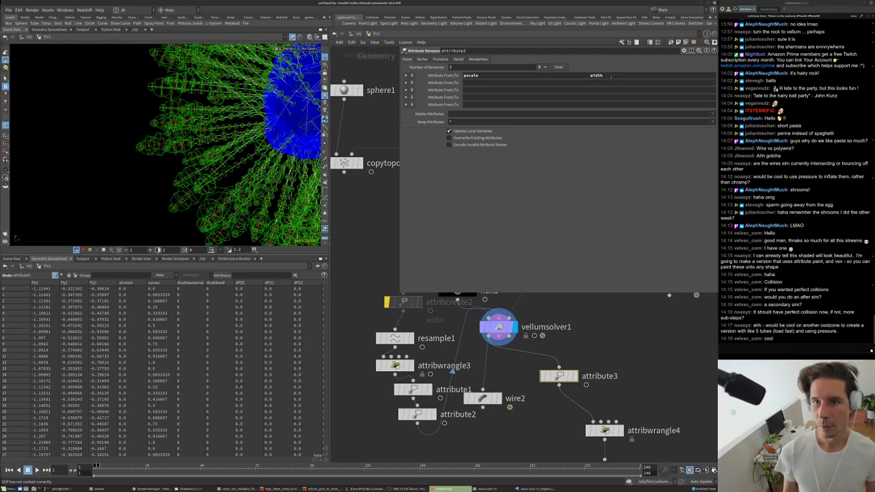
pyautogui.scroll(2, 635, 324)
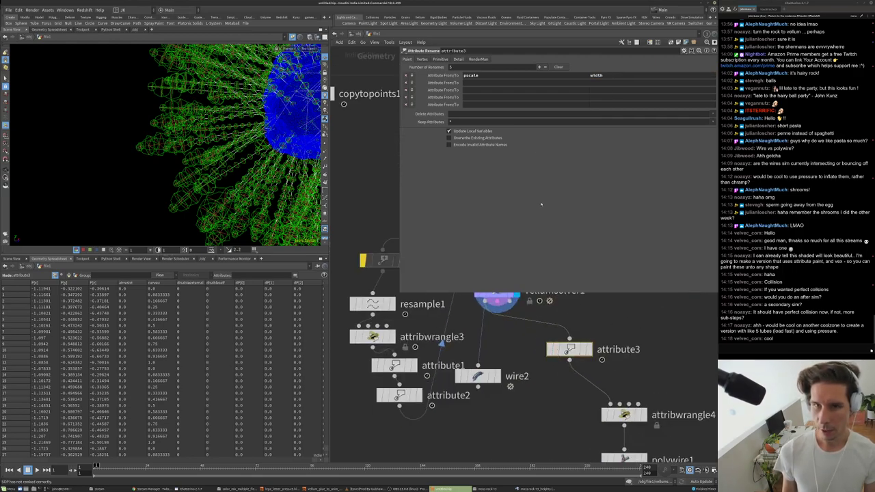
# - Set polywire1's Wire Radius to $PSCALE
pyautogui.moveTo(623, 458); pyautogui.dragTo(588, 411, button='middle')
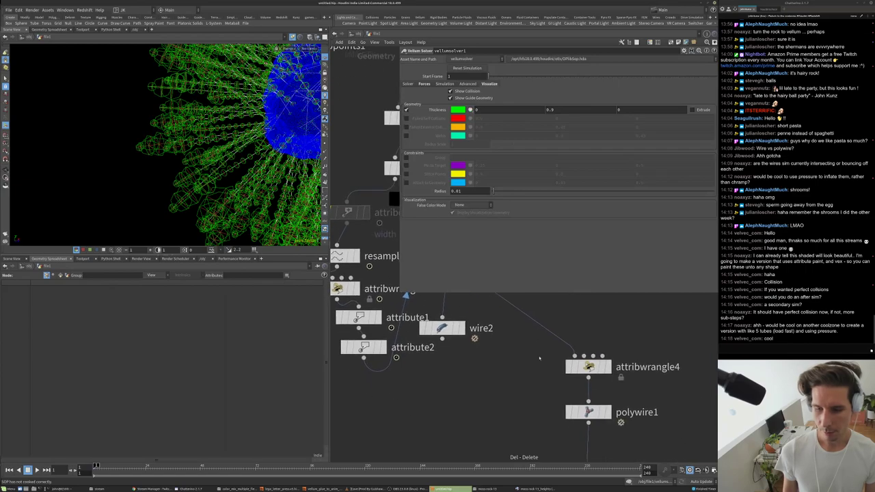
pyautogui.click(588, 411)
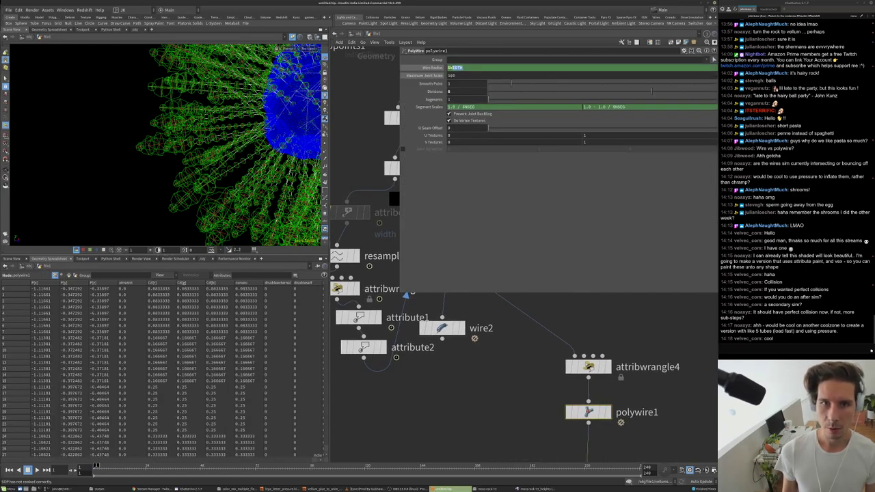
pyautogui.write('$PSCALE')
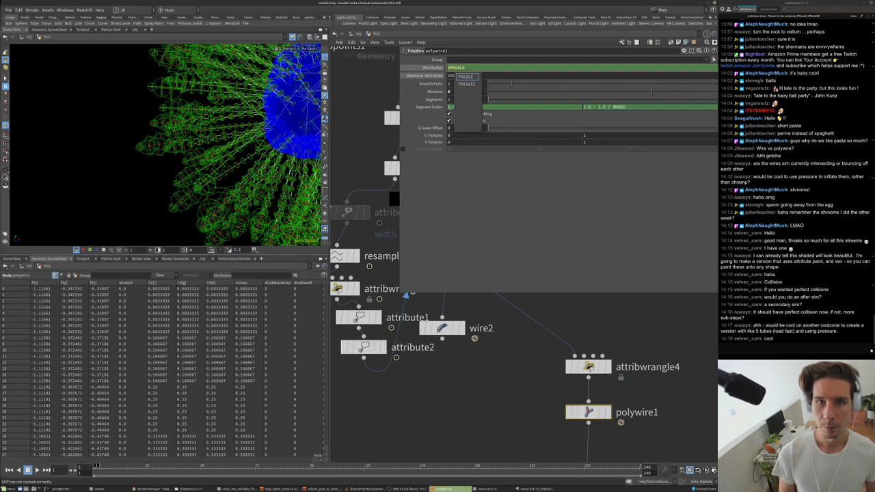
pyautogui.press('Return')
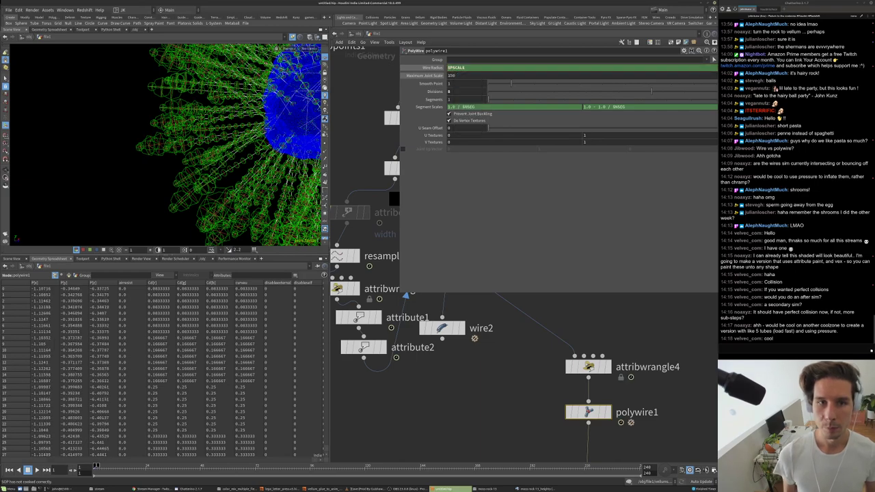
pyautogui.scroll(-3, 497, 340)
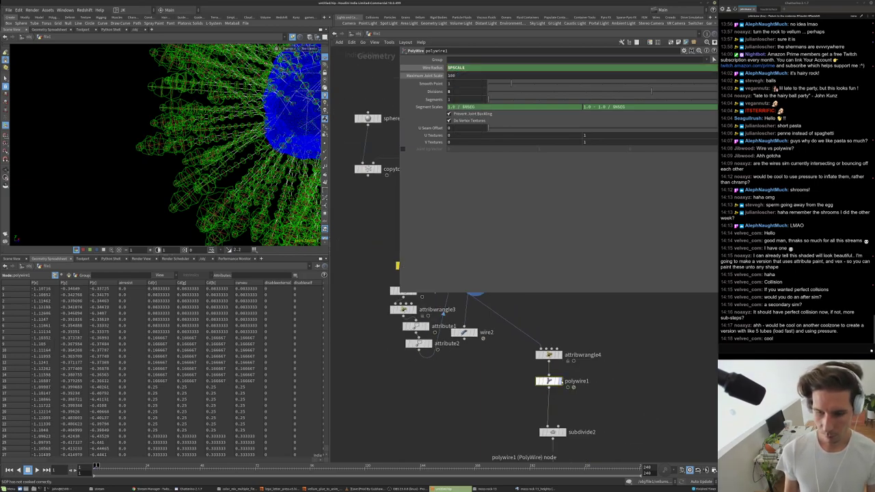
pyautogui.keyDown('alt'); pyautogui.moveTo(215, 150); pyautogui.dragTo(198, 171); pyautogui.keyUp('alt')
# - Display subdivide2 and frame the subdivided hairy sphere in the viewport
pyautogui.moveTo(565, 434); pyautogui.dragTo(509, 390, button='middle')
pyautogui.click(515, 361)
pyautogui.press('g')
pyautogui.scroll(6, 190, 134)
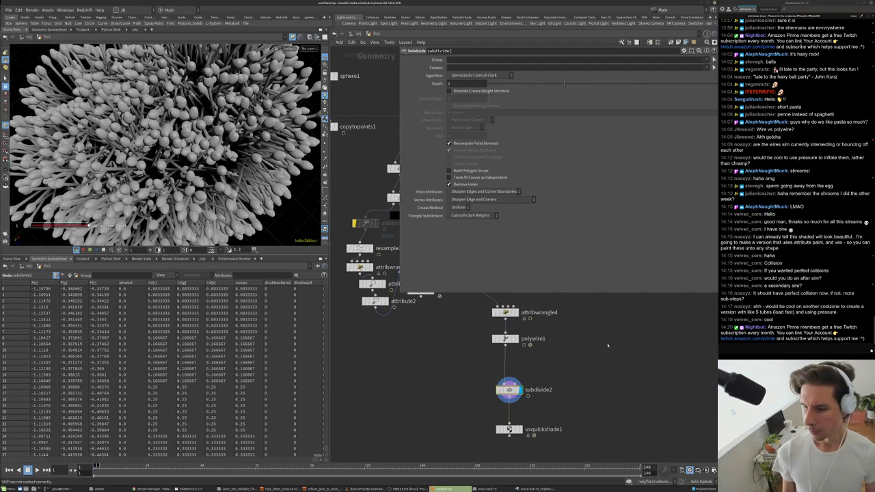
pyautogui.moveTo(608, 345); pyautogui.dragTo(625, 384, button='middle')
pyautogui.scroll(-6, 218, 176)
pyautogui.moveTo(217, 176); pyautogui.dragTo(186, 123)
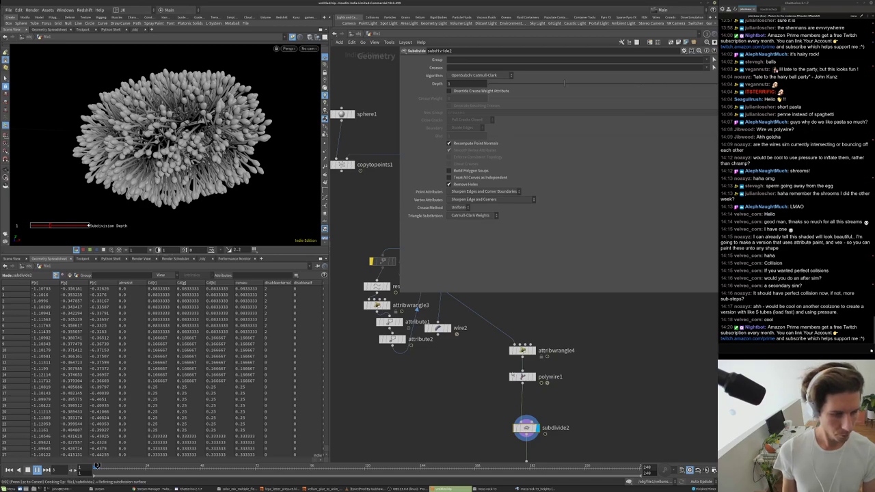
# - Move wire2 lower, then box-select and move the resample, wrangle and rename nodes
pyautogui.moveTo(474, 337); pyautogui.dragTo(469, 381, button='middle')
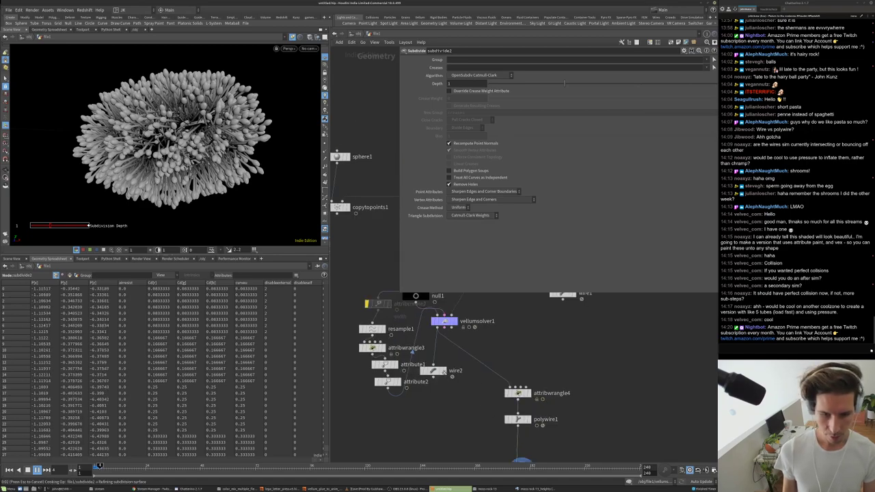
pyautogui.scroll(3, 451, 376)
pyautogui.moveTo(419, 361); pyautogui.dragTo(422, 407)
pyautogui.moveTo(471, 320); pyautogui.dragTo(502, 381, button='middle')
pyautogui.scroll(-3, 490, 362)
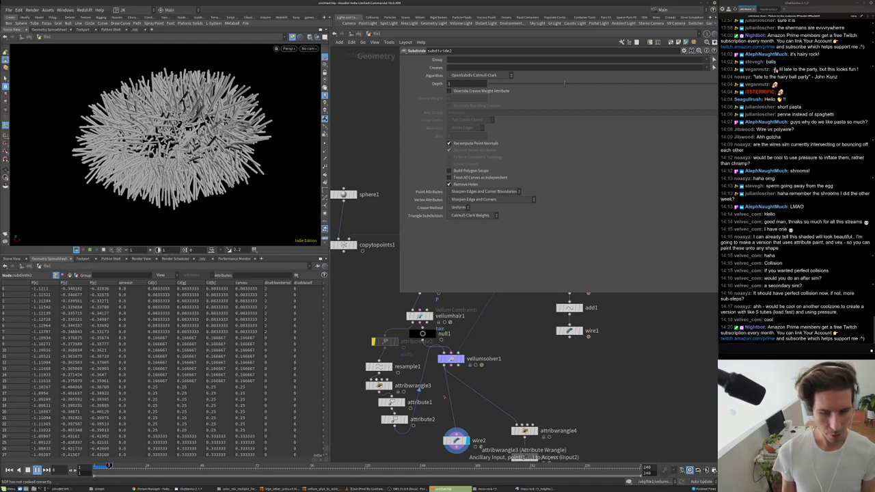
pyautogui.scroll(-2, 443, 396)
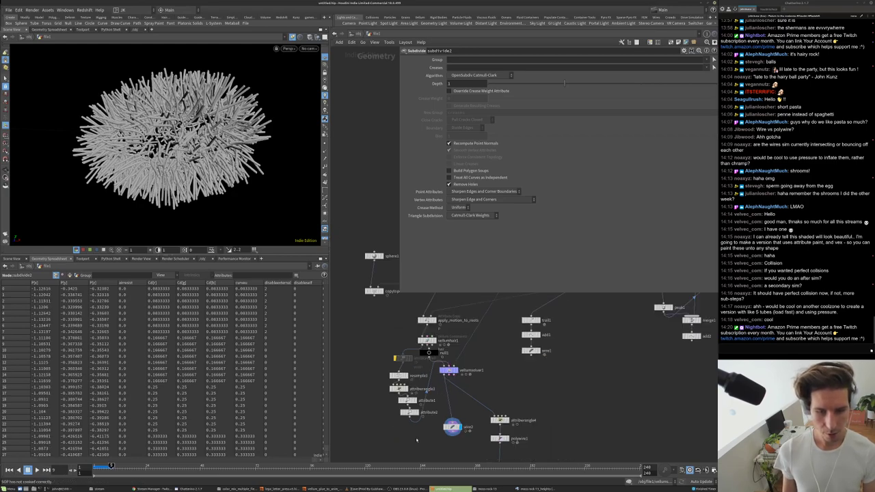
pyautogui.moveTo(417, 441); pyautogui.dragTo(396, 351)
pyautogui.moveTo(396, 351); pyautogui.dragTo(402, 421, button='middle')
pyautogui.scroll(2, 401, 420)
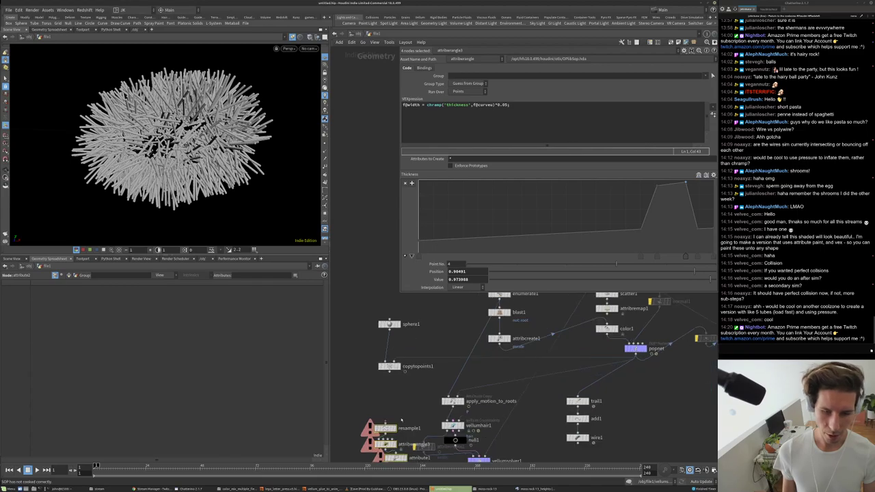
# - Reposition the selected node group and line attribute1 up under attribwrangle3
pyautogui.moveTo(386, 424); pyautogui.dragTo(461, 309)
pyautogui.scroll(3, 456, 332)
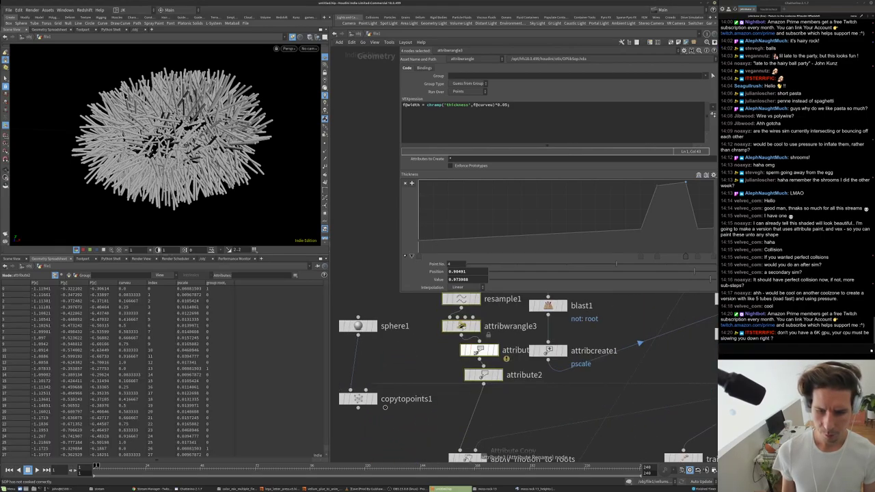
pyautogui.click(479, 351)
pyautogui.moveTo(478, 350); pyautogui.dragTo(461, 411)
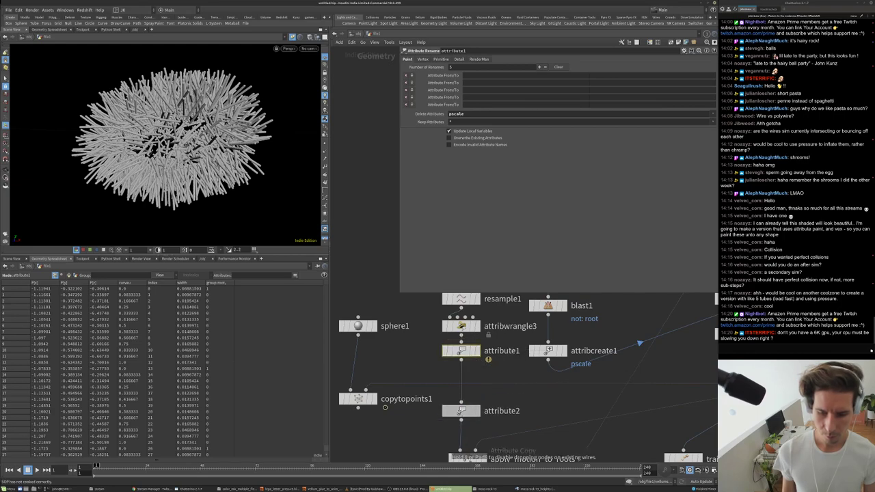
pyautogui.scroll(-6, 436, 416)
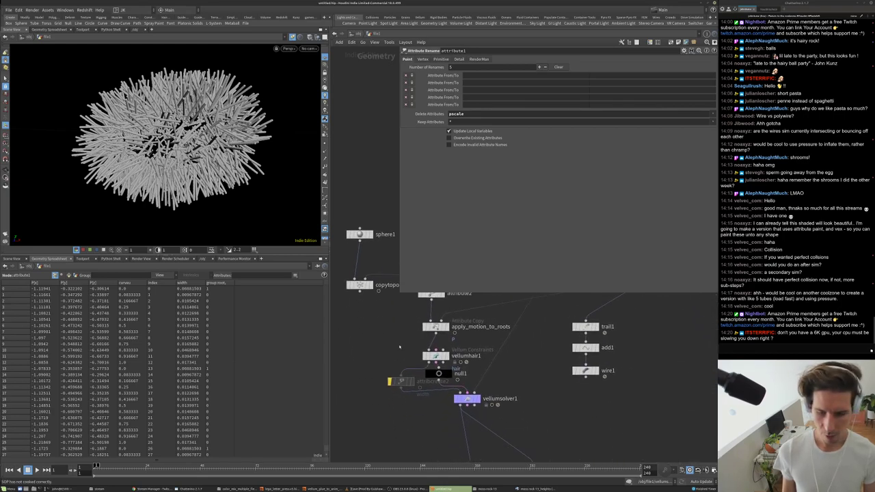
pyautogui.scroll(4, 418, 293)
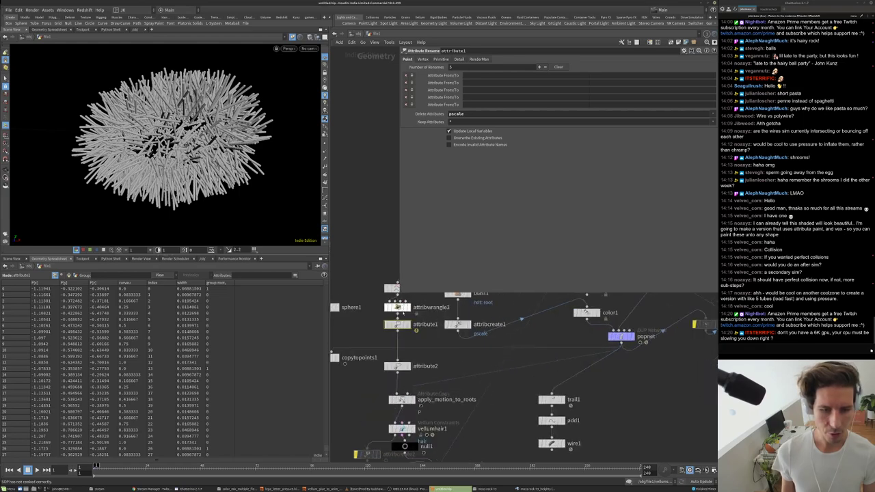
# - Check attribute1's pscale warning and vellumhair1's constraint settings
pyautogui.middleClick(419, 293)
pyautogui.scroll(-3, 405, 441)
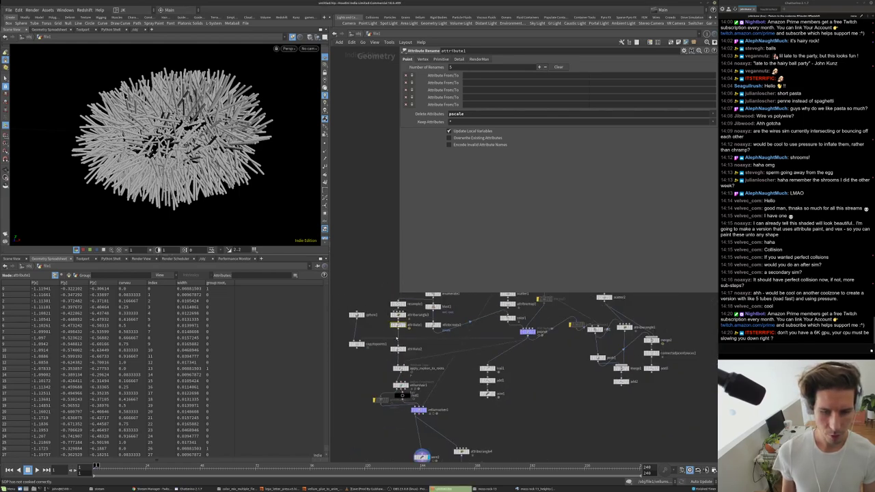
pyautogui.scroll(4, 404, 410)
pyautogui.click(402, 386)
pyautogui.scroll(-2, 404, 394)
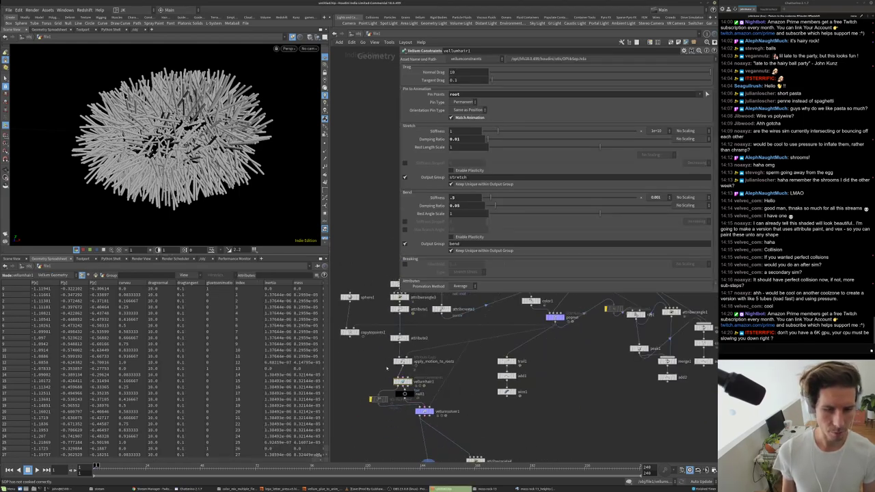
pyautogui.moveTo(404, 394); pyautogui.dragTo(408, 432, button='middle')
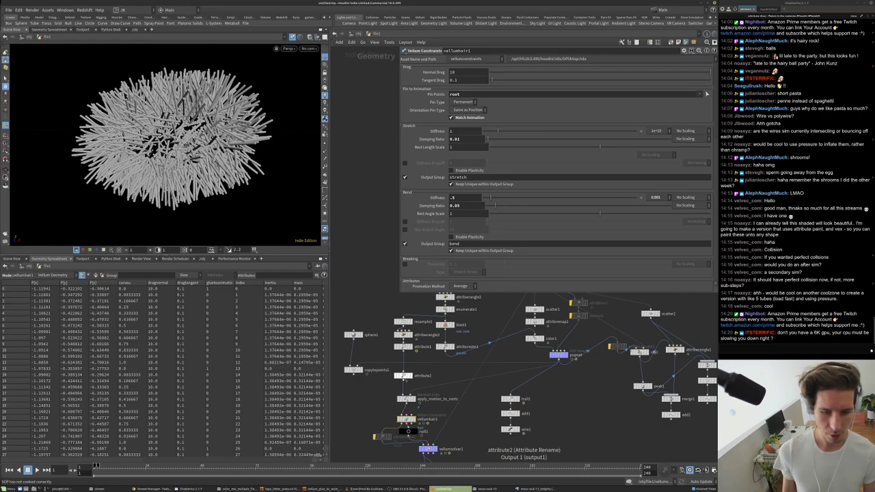
# - Insert attribwrangle3 between null1 and vellumsolver1, change f@width to f@pscale, and view the solver
pyautogui.moveTo(391, 330); pyautogui.dragTo(418, 381)
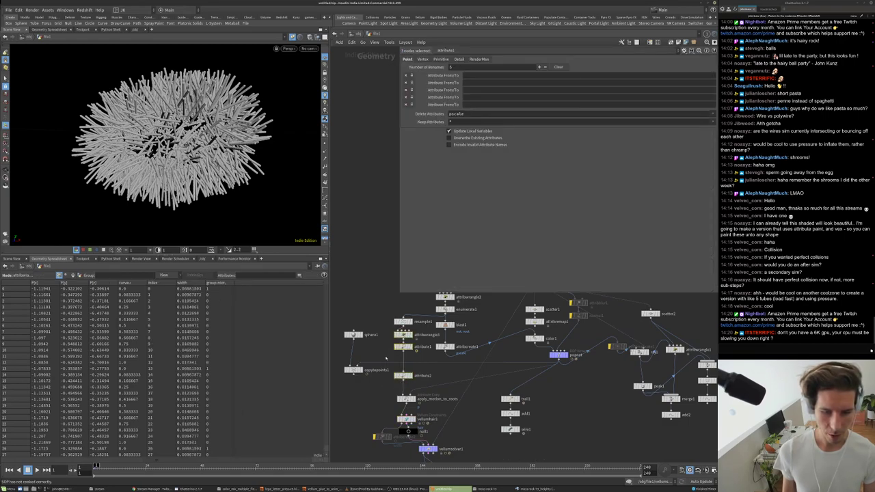
pyautogui.scroll(-2, 418, 380)
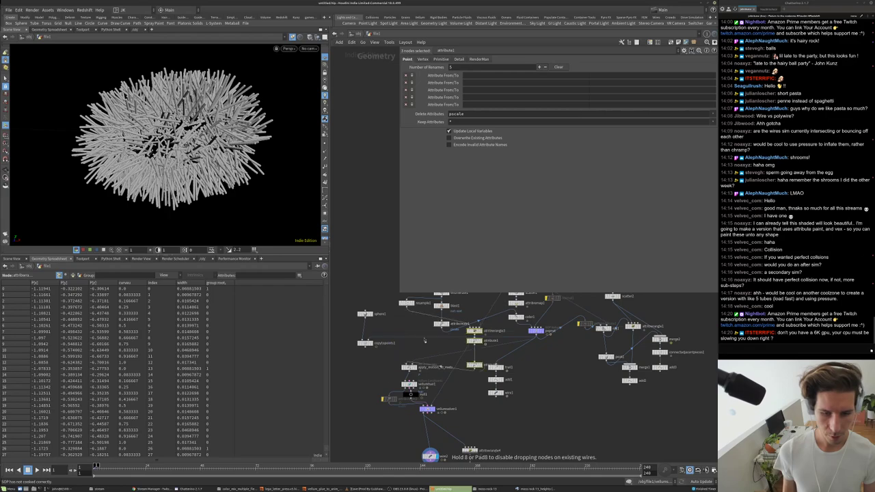
pyautogui.scroll(4, 374, 420)
pyautogui.moveTo(369, 418); pyautogui.dragTo(427, 396)
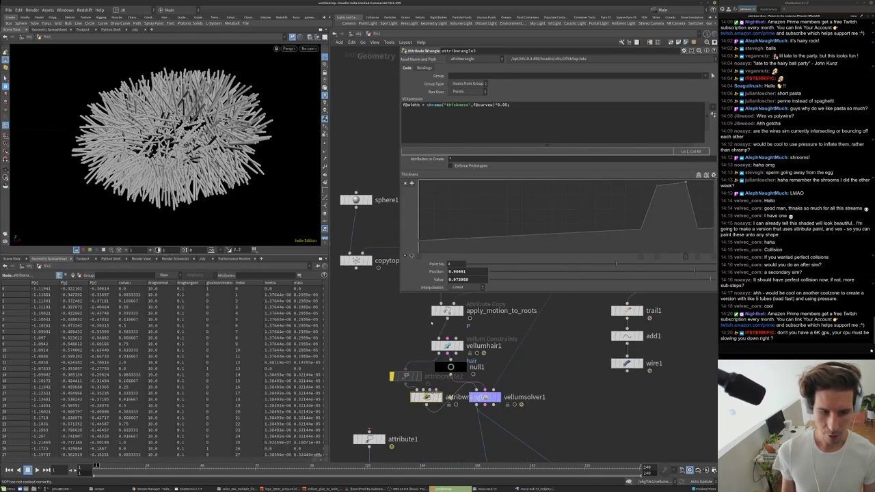
pyautogui.click(415, 105)
pyautogui.write('pscale')
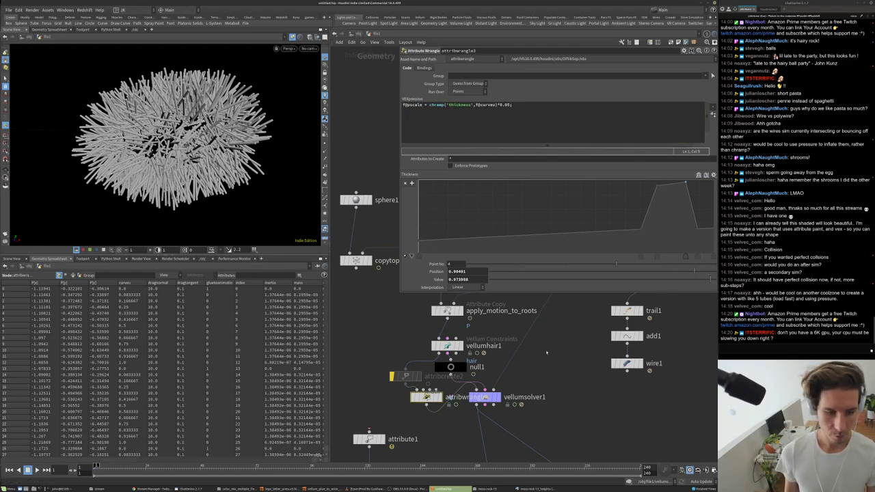
pyautogui.moveTo(554, 346); pyautogui.dragTo(532, 318, button='middle')
pyautogui.click(464, 367)
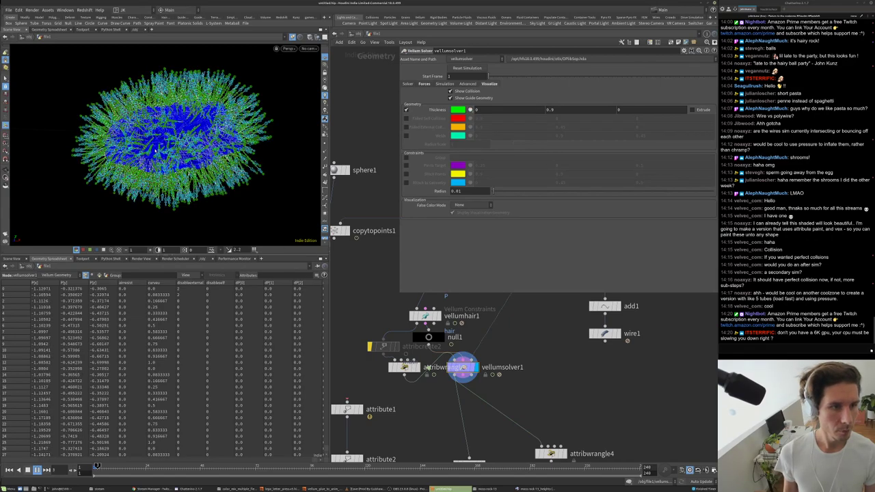
# - Display wire2, then polywire1, showing the simulated hairs as pscale-thickened tubes
pyautogui.moveTo(503, 430); pyautogui.dragTo(497, 399, button='middle')
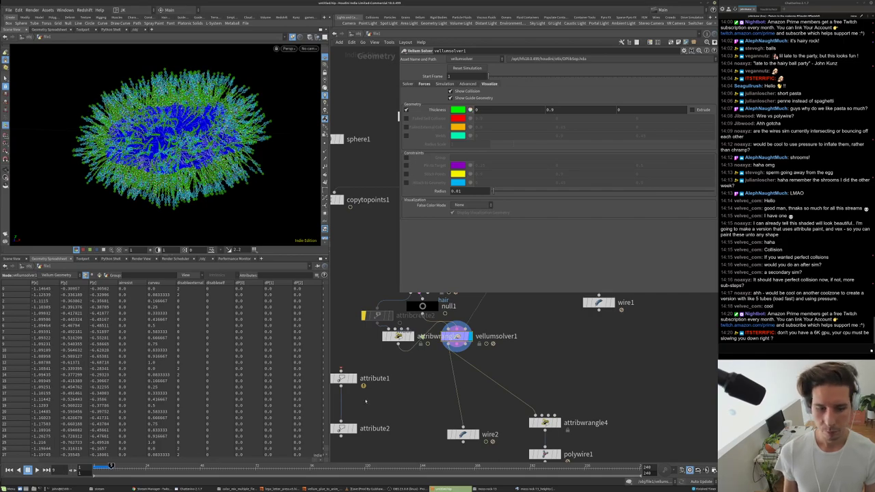
pyautogui.scroll(-2, 366, 402)
pyautogui.click(433, 423)
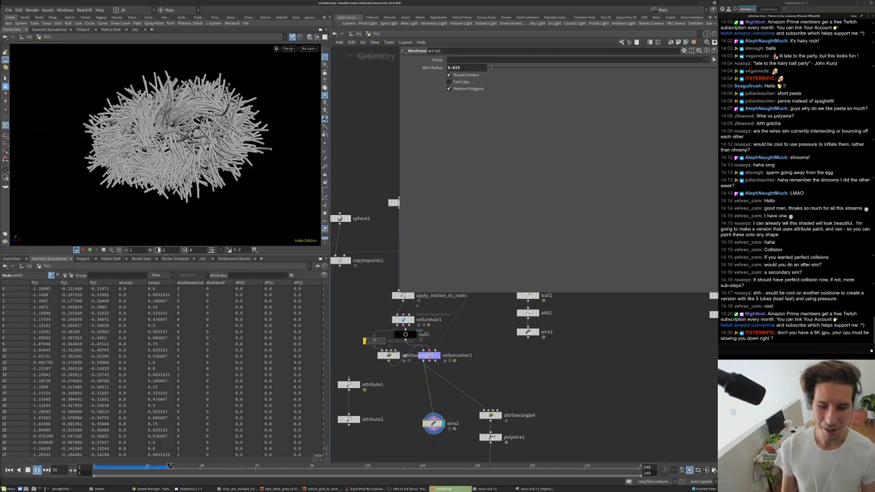
pyautogui.scroll(3, 493, 432)
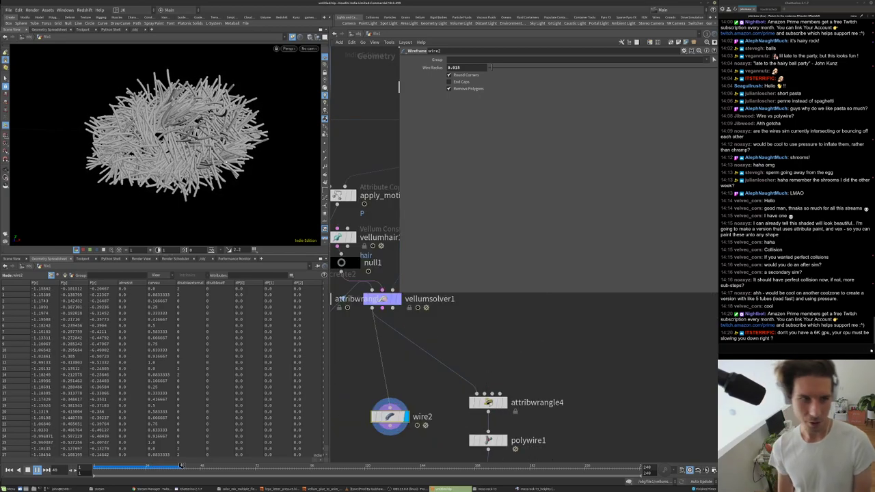
pyautogui.scroll(-2, 465, 344)
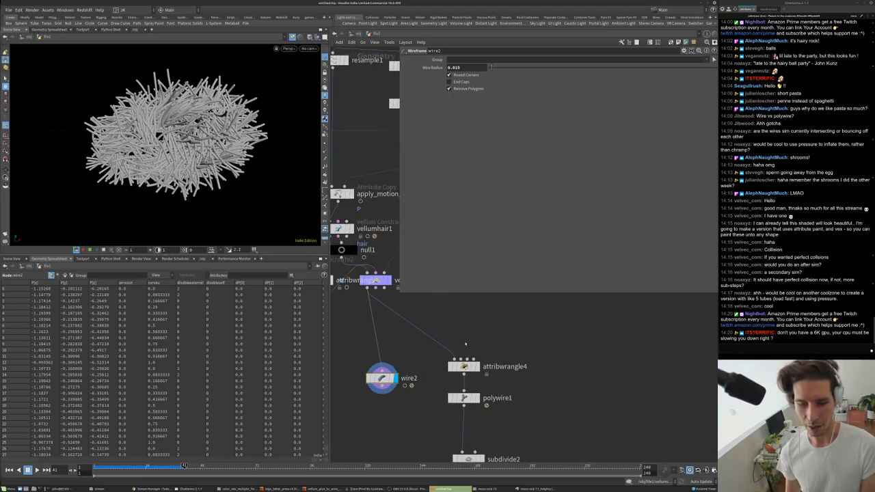
pyautogui.scroll(-1, 465, 343)
pyautogui.click(474, 388)
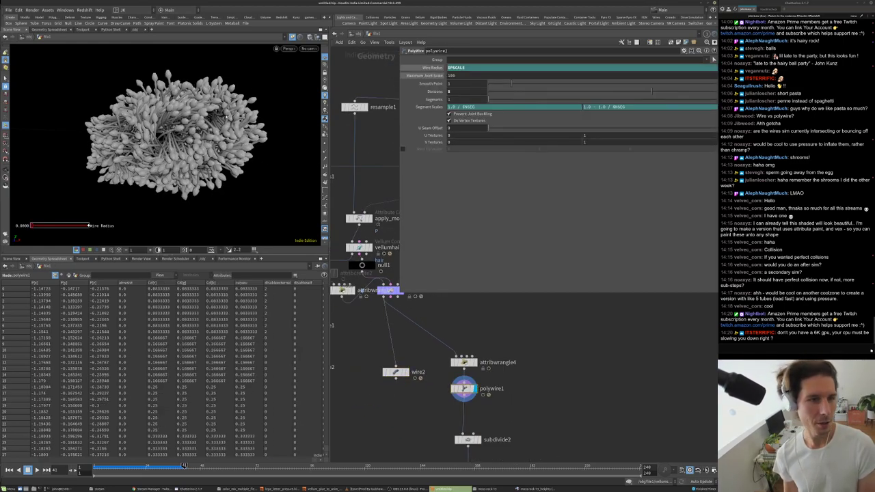
# - Inspect the hair ball and review vellumsolver1's Advanced integration settings
pyautogui.press('Escape')
pyautogui.moveTo(246, 89); pyautogui.dragTo(225, 117)
pyautogui.moveTo(209, 148); pyautogui.dragTo(260, 134)
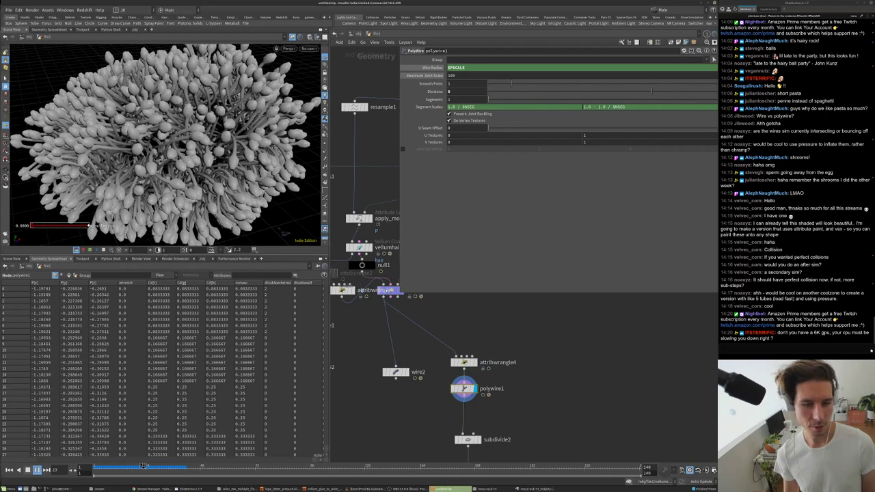
pyautogui.click(388, 291)
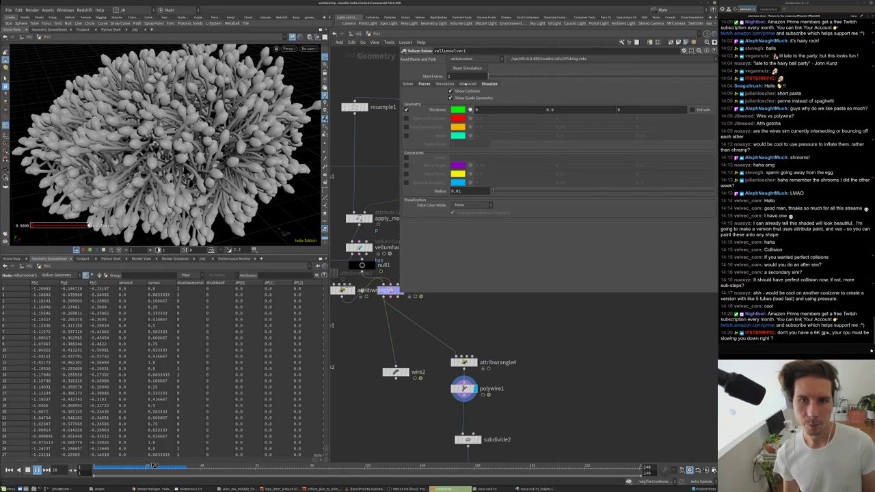
pyautogui.click(467, 84)
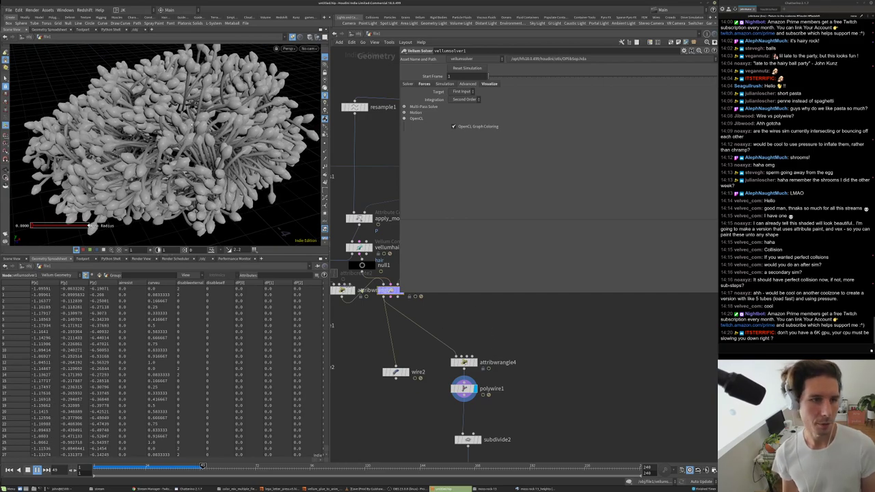
pyautogui.scroll(6, 202, 139)
pyautogui.scroll(6, 202, 139)
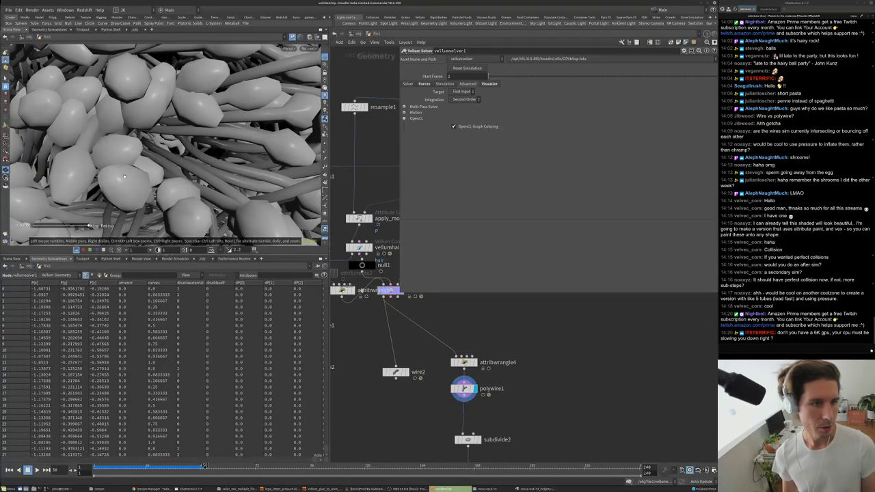
pyautogui.scroll(2, 124, 177)
pyautogui.scroll(4, 332, 146)
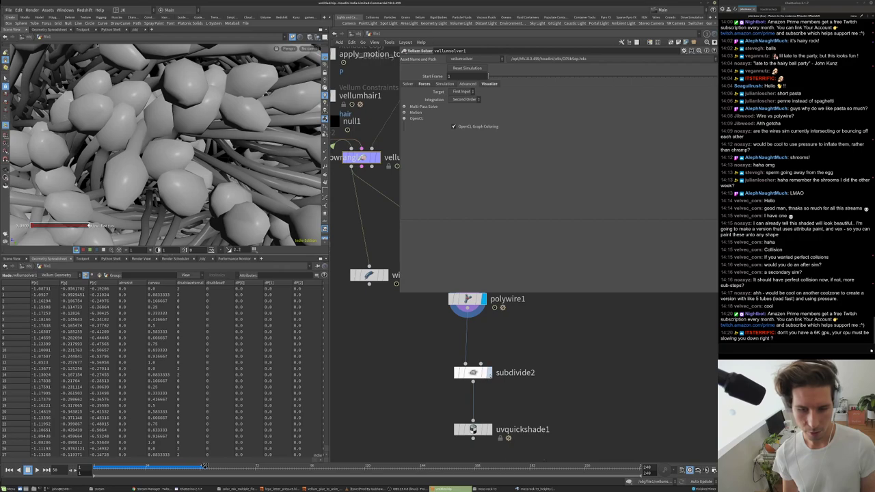
# - Display subdivide2, briefly try uvquickshade1, then return to subdivide2 and frame it
pyautogui.click(488, 372)
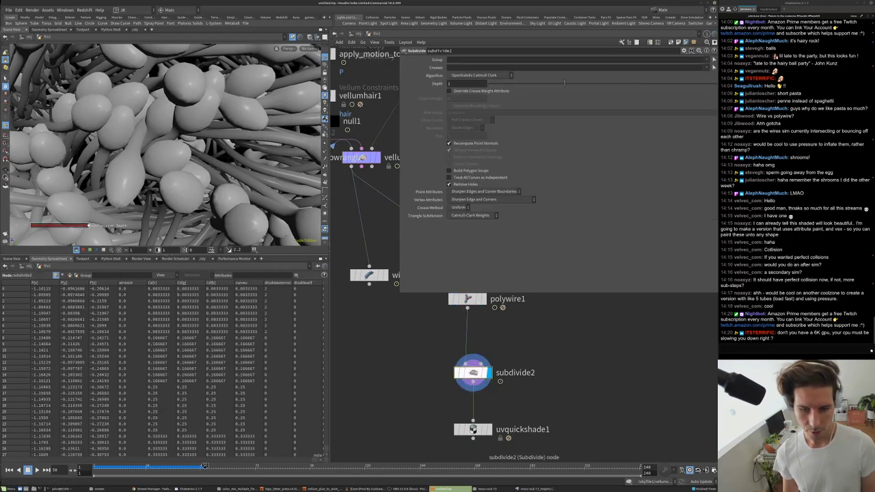
pyautogui.click(488, 429)
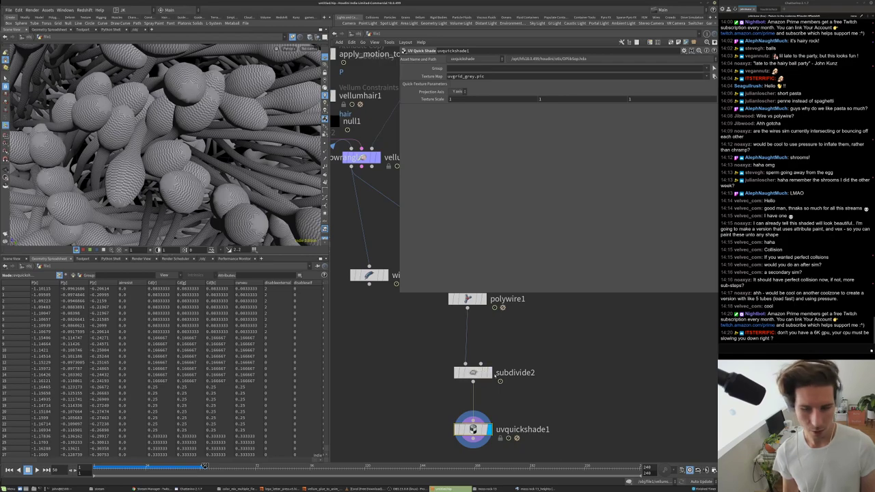
pyautogui.click(488, 373)
pyautogui.press('g')
pyautogui.moveTo(179, 136); pyautogui.dragTo(300, 140)
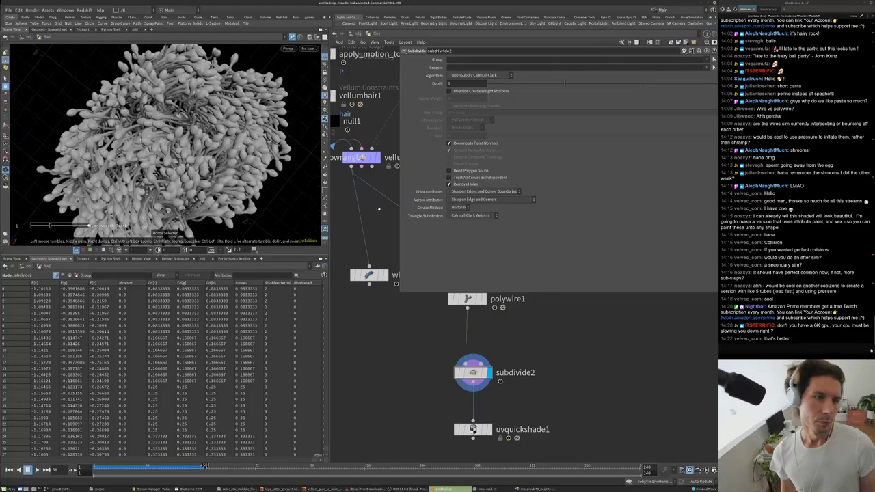
pyautogui.scroll(-3, 538, 424)
pyautogui.scroll(2, 536, 422)
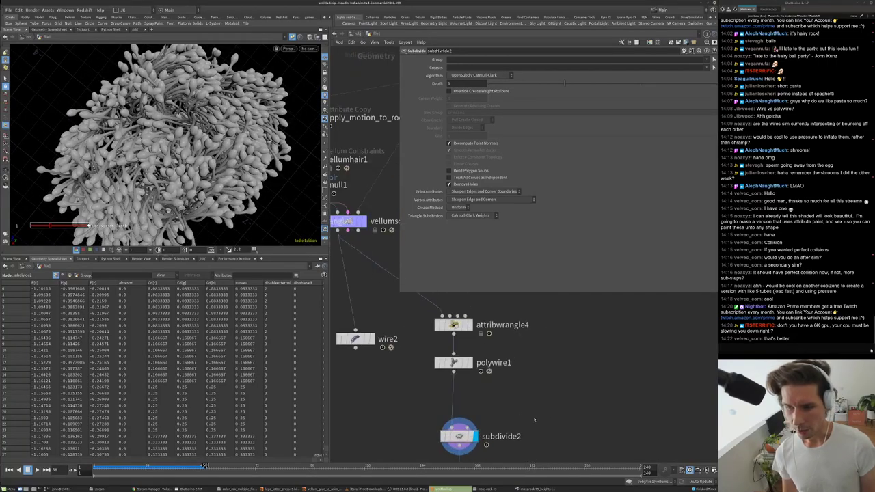
pyautogui.scroll(-2, 536, 419)
pyautogui.moveTo(535, 419); pyautogui.dragTo(568, 469, button='middle')
# - Select attribwrangle3 and rewind the simulation to an earlier timeline frame
pyautogui.click(390, 336)
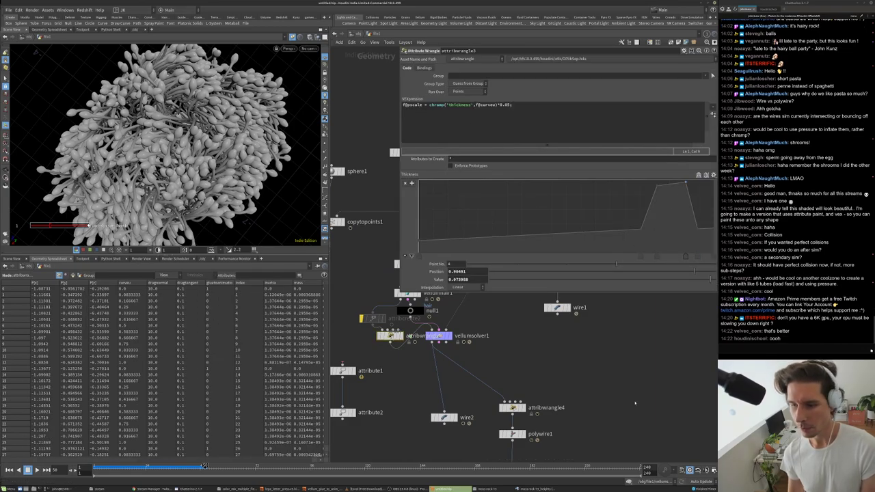
pyautogui.scroll(-2, 527, 379)
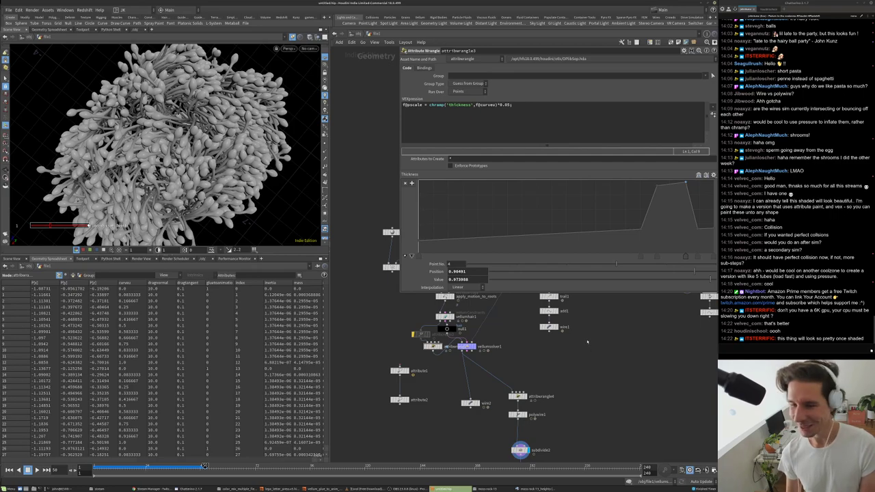
pyautogui.moveTo(571, 367); pyautogui.dragTo(565, 383, button='middle')
pyautogui.keyDown('alt'); pyautogui.moveTo(183, 154); pyautogui.dragTo(226, 166); pyautogui.keyUp('alt')
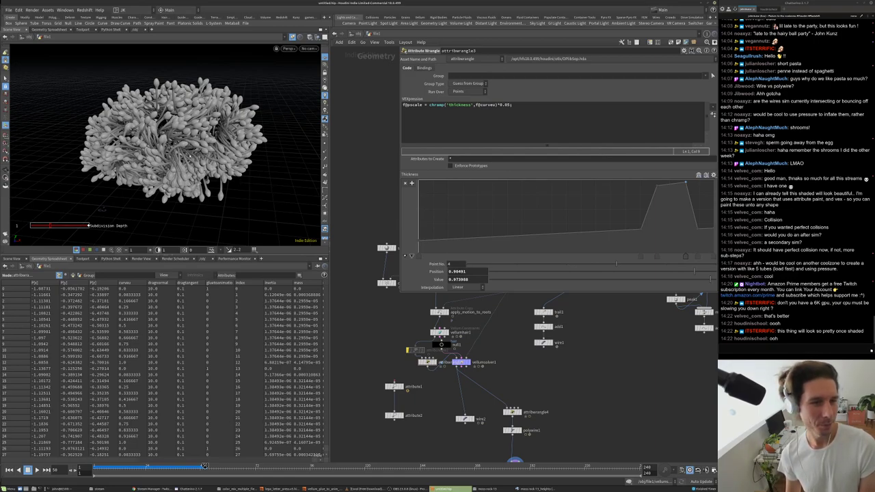
pyautogui.click(127, 465)
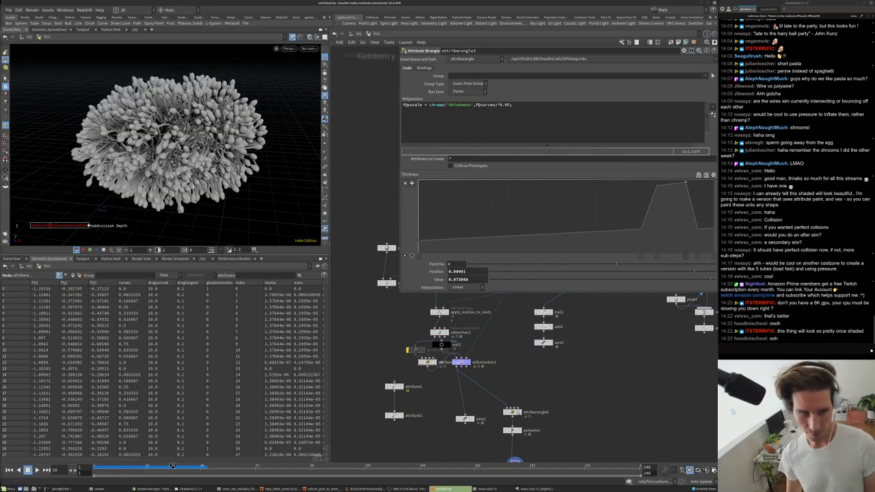
# - Template apply_height_map to show the rock as reference, and inspect the hair closely
pyautogui.scroll(5, 387, 325)
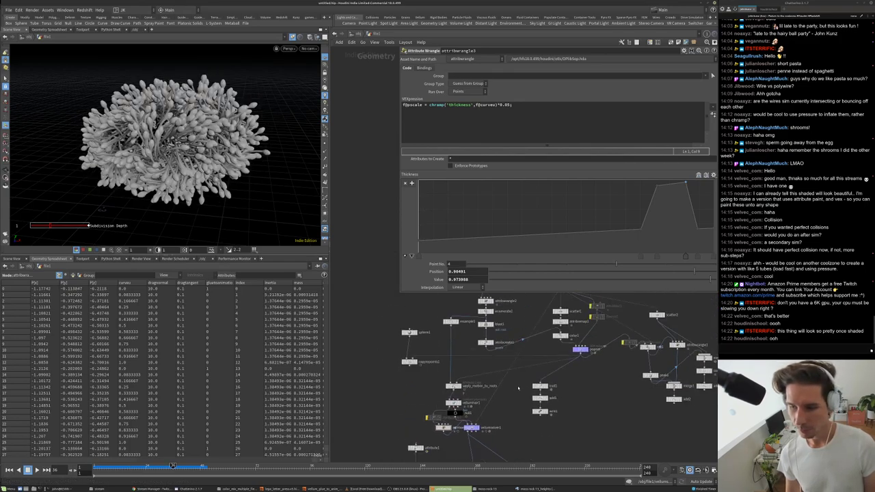
pyautogui.scroll(5, 554, 331)
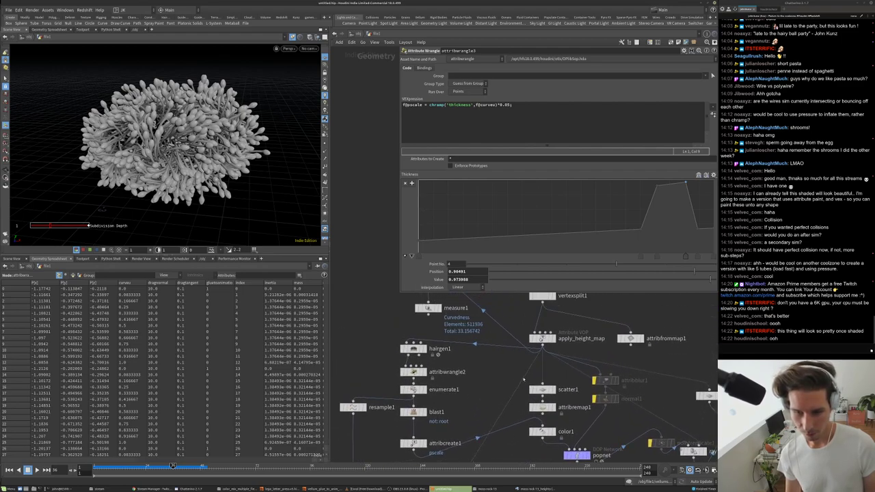
pyautogui.click(541, 338)
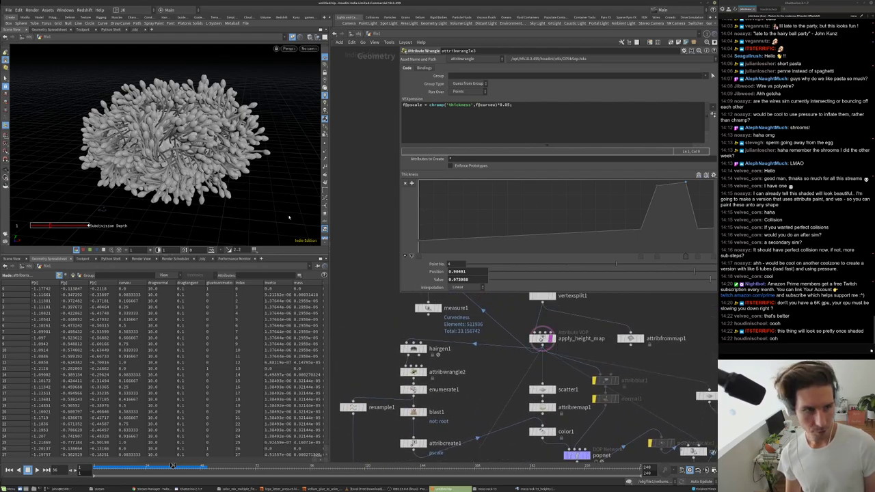
pyautogui.moveTo(164, 143); pyautogui.dragTo(212, 158)
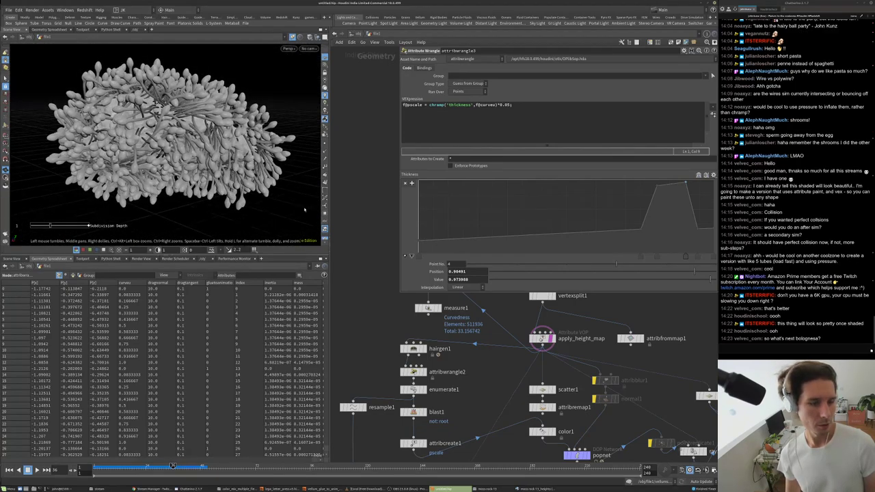
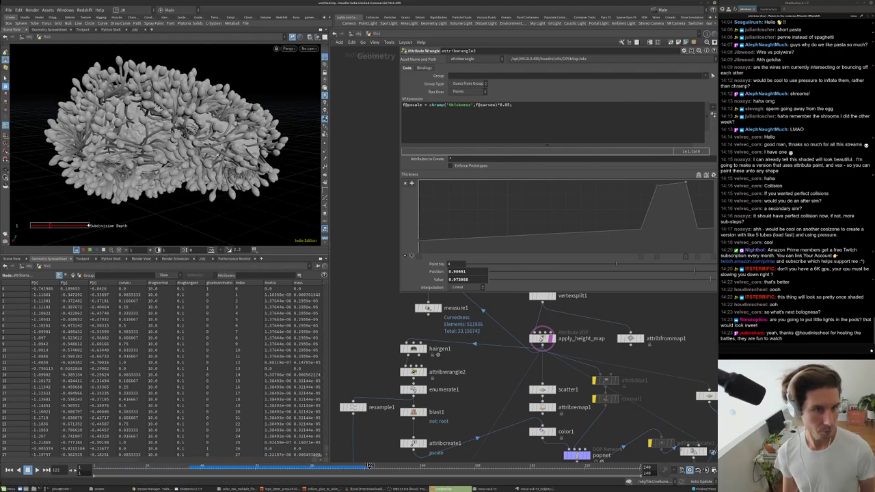
# - Orbit and zoom around the spherical pod growth to inspect its bulbs and strands
pyautogui.scroll(10, 253, 120)
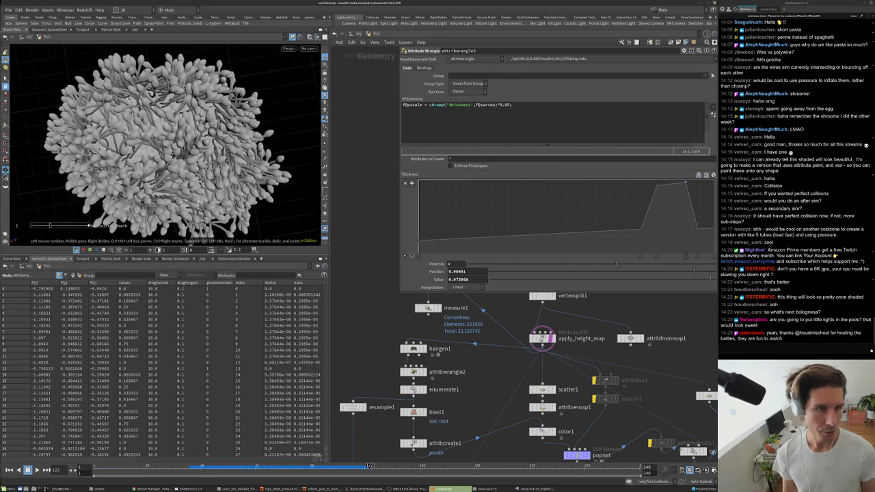
pyautogui.moveTo(244, 136); pyautogui.dragTo(231, 163)
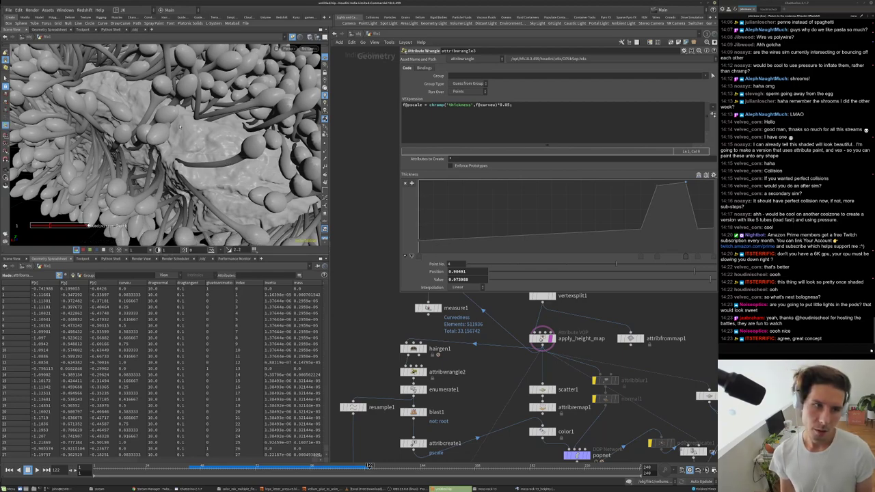
pyautogui.moveTo(216, 186); pyautogui.dragTo(212, 156)
pyautogui.moveTo(212, 156); pyautogui.dragTo(152, 204, button='right')
pyautogui.moveTo(152, 203); pyautogui.dragTo(225, 164)
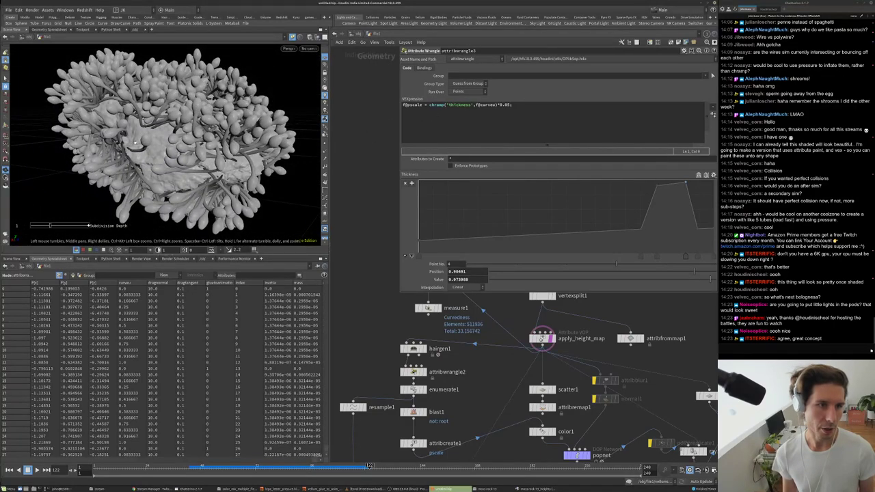
pyautogui.moveTo(242, 144); pyautogui.dragTo(190, 149)
pyautogui.moveTo(155, 149); pyautogui.dragTo(180, 142, button='right')
pyautogui.moveTo(181, 143); pyautogui.dragTo(113, 163)
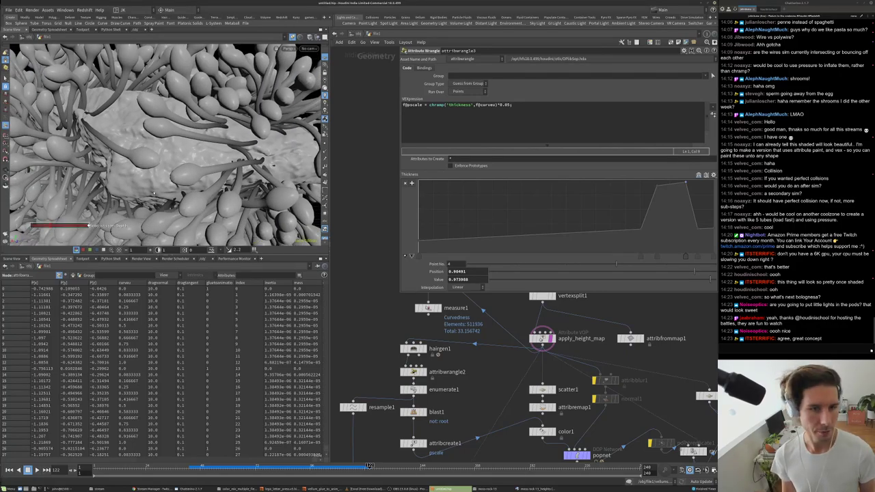
pyautogui.moveTo(113, 163); pyautogui.dragTo(155, 162)
pyautogui.scroll(-5, 149, 159)
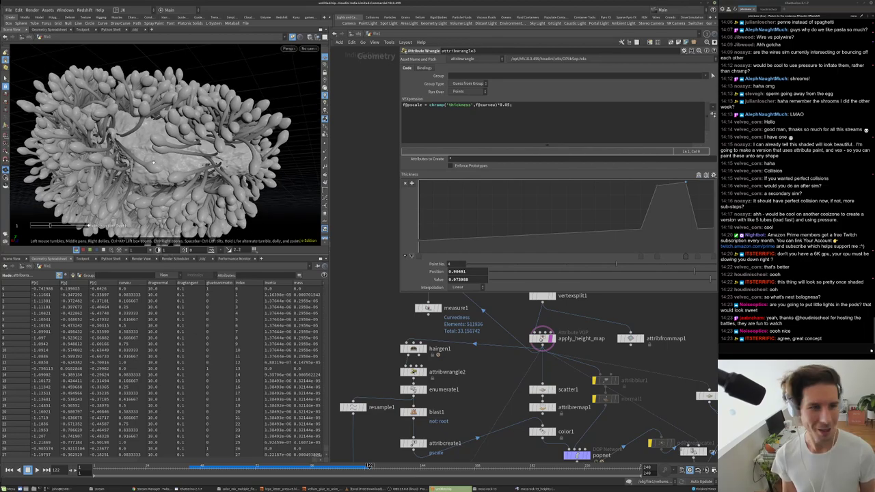
pyautogui.scroll(-5, 504, 363)
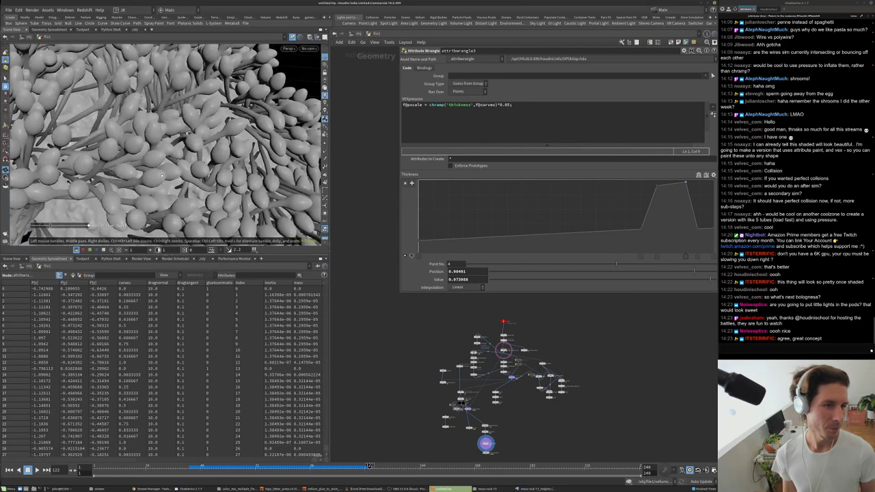
pyautogui.moveTo(151, 128); pyautogui.dragTo(151, 164)
pyautogui.scroll(-6, 151, 176)
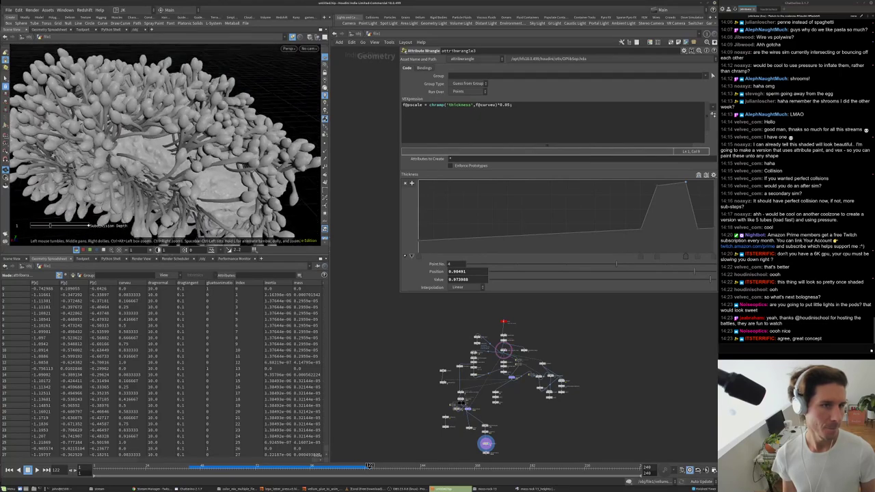
pyautogui.scroll(6, 151, 176)
pyautogui.moveTo(190, 142); pyautogui.dragTo(252, 159)
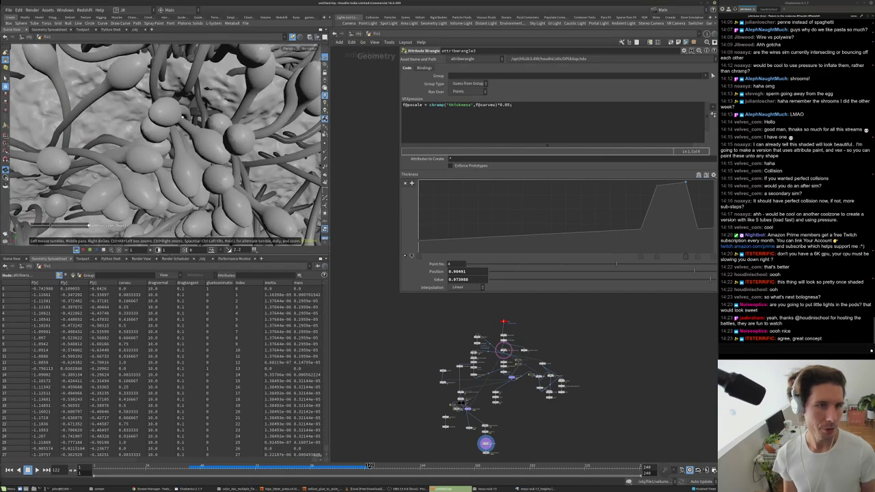
pyautogui.moveTo(237, 100); pyautogui.dragTo(197, 118)
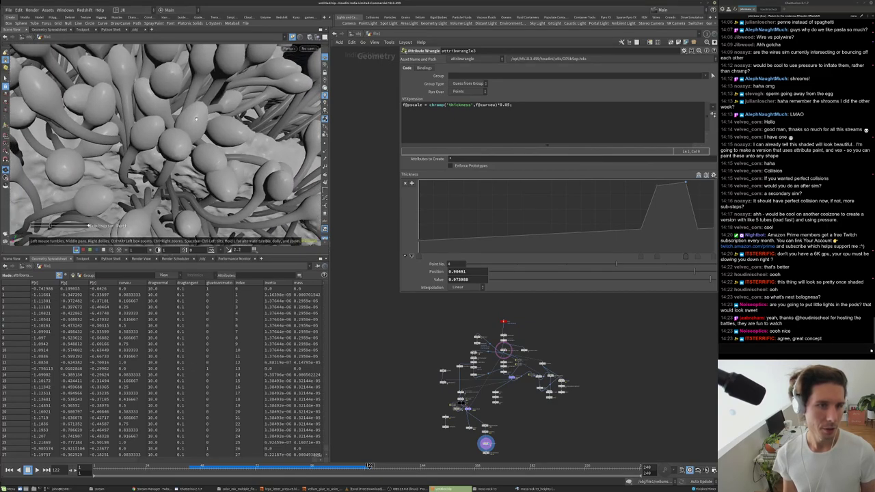
pyautogui.scroll(-10, 237, 160)
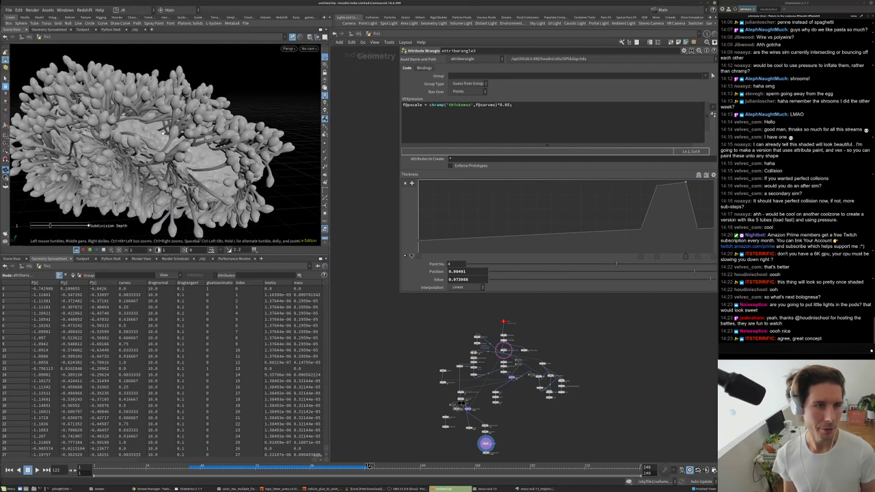
pyautogui.moveTo(213, 130); pyautogui.dragTo(226, 120)
pyautogui.scroll(5, 537, 403)
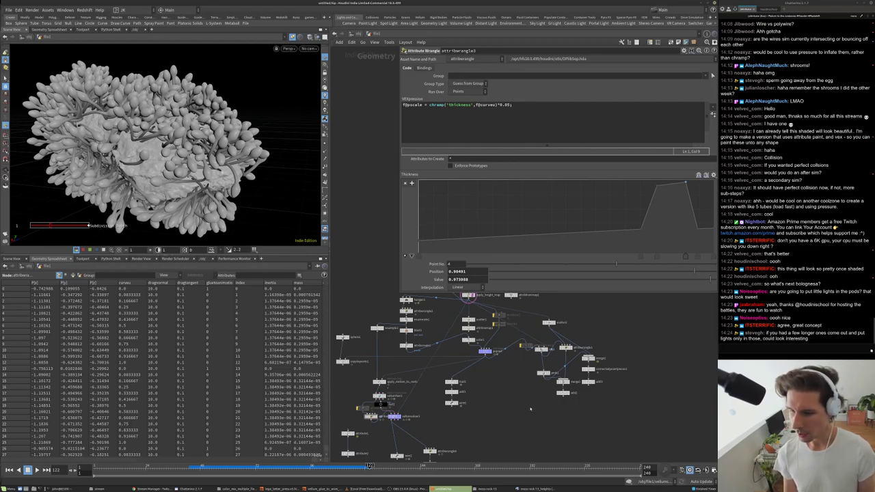
pyautogui.scroll(-2, 530, 409)
pyautogui.press('g')
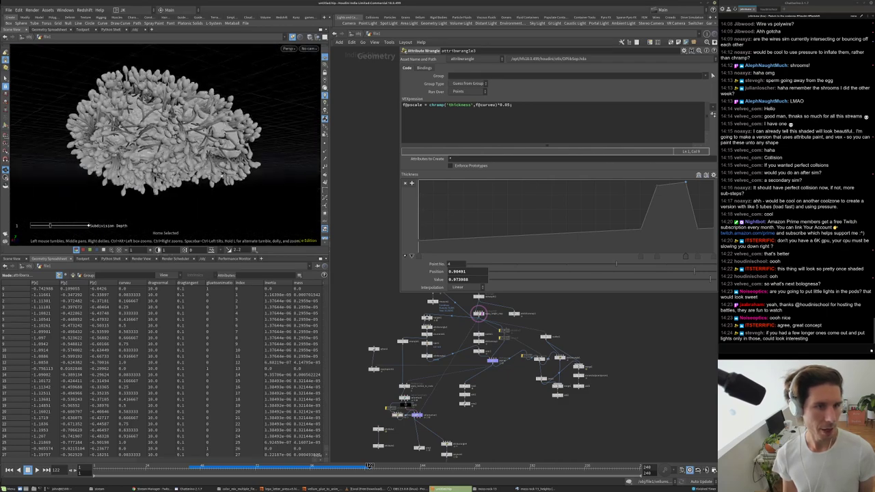
pyautogui.scroll(5, 179, 174)
pyautogui.scroll(-5, 179, 174)
pyautogui.press('=')
pyautogui.moveTo(458, 430); pyautogui.dragTo(473, 388, button='middle')
pyautogui.moveTo(225, 194); pyautogui.dragTo(195, 185)
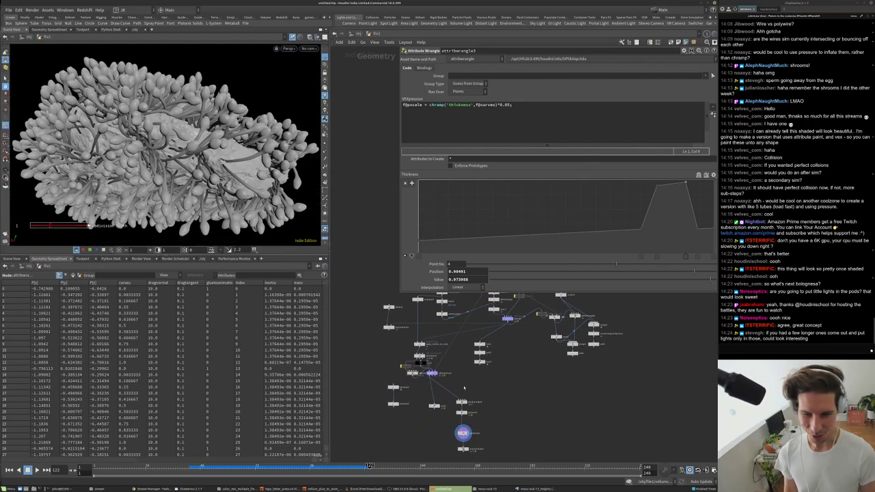
pyautogui.scroll(-2, 443, 359)
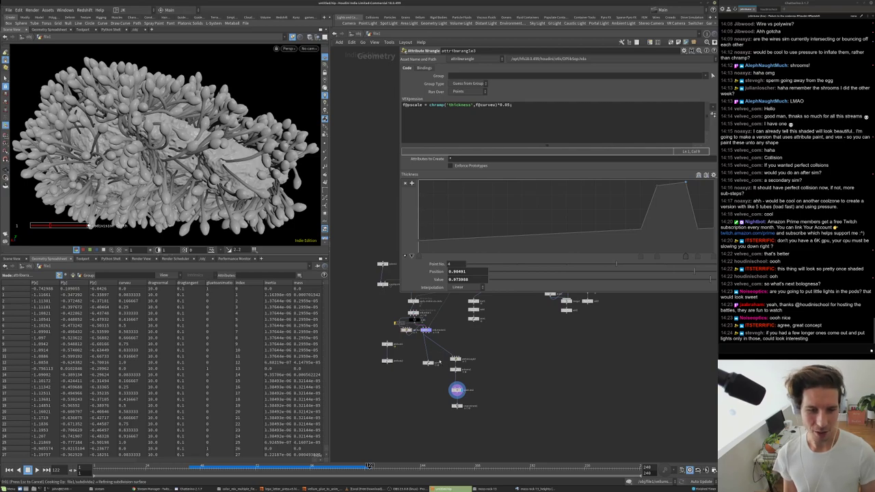
pyautogui.scroll(3, 440, 363)
pyautogui.moveTo(158, 137); pyautogui.dragTo(203, 154)
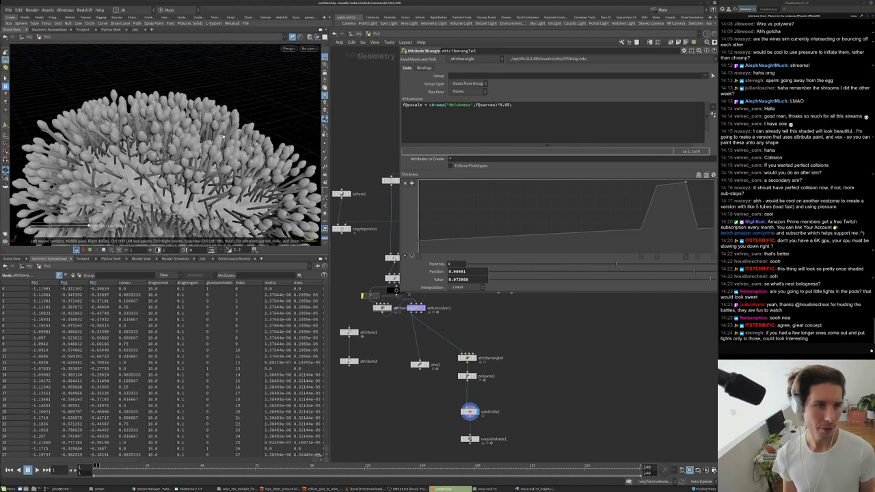
pyautogui.scroll(-3, 184, 71)
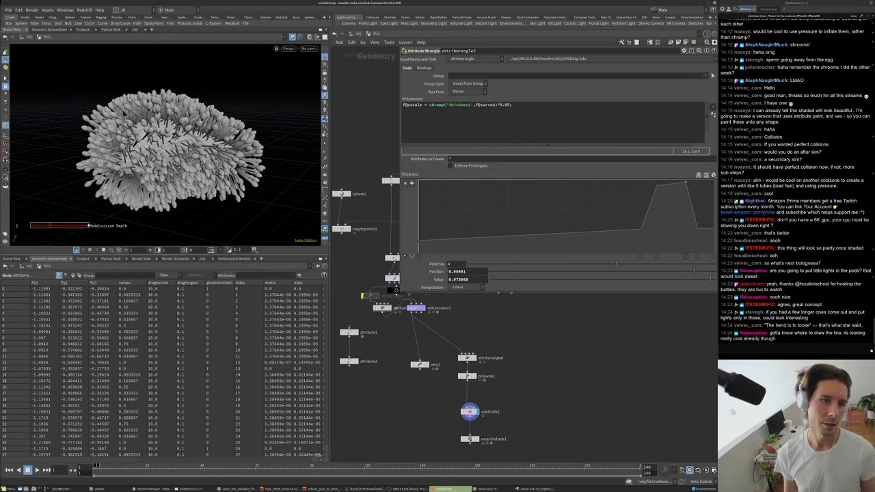
pyautogui.moveTo(297, 166); pyautogui.dragTo(218, 140)
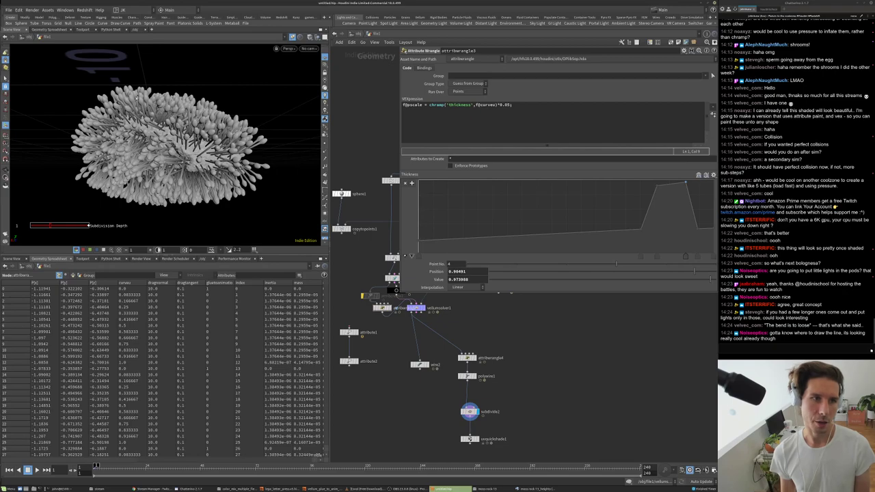
pyautogui.moveTo(143, 134); pyautogui.dragTo(171, 118)
pyautogui.moveTo(209, 80); pyautogui.dragTo(171, 154)
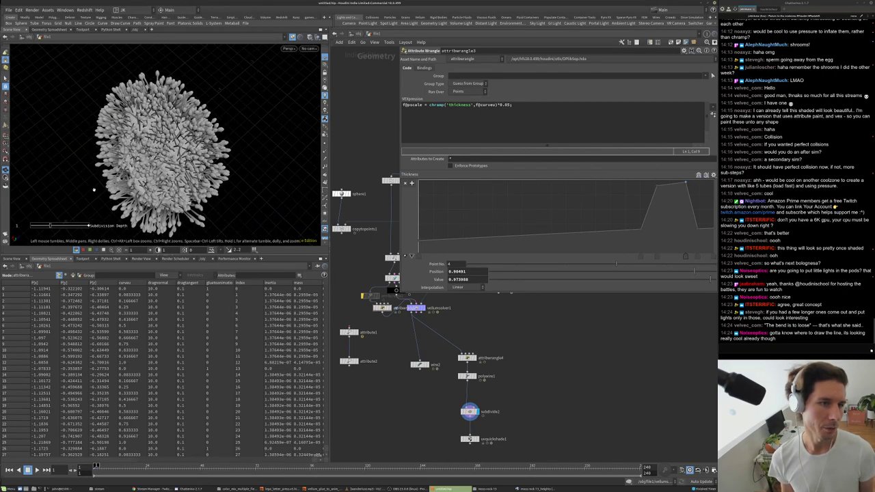
pyautogui.scroll(-5, 171, 154)
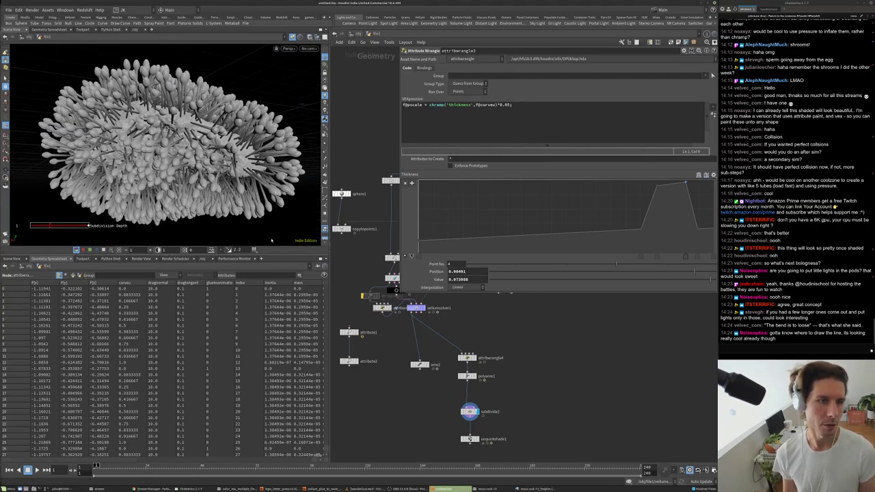
pyautogui.scroll(2, 396, 325)
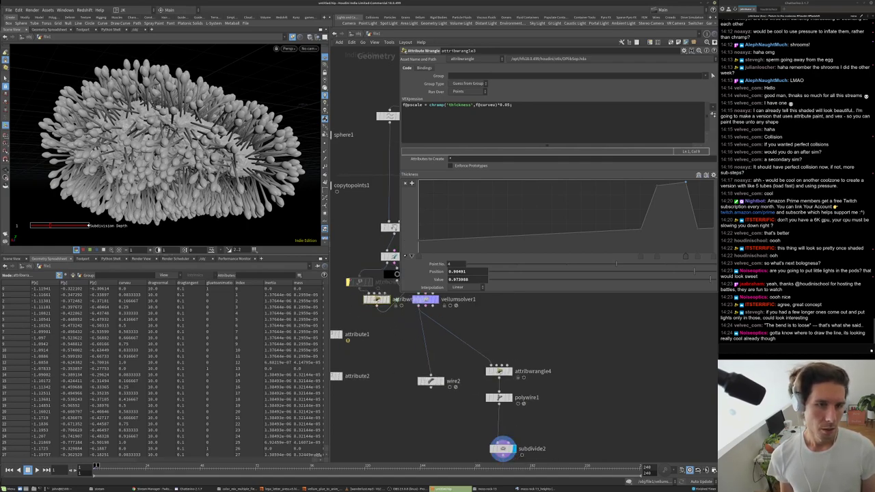
pyautogui.scroll(-4, 356, 324)
pyautogui.scroll(3, 421, 374)
# - Display attribcreate1 and lower its pscale value to 0.0175
pyautogui.click(438, 375)
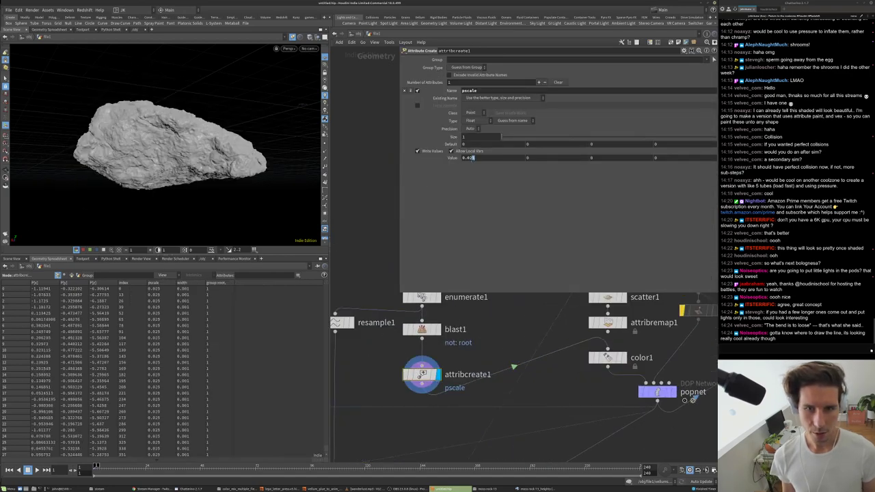
pyautogui.write('17')
pyautogui.press('Return')
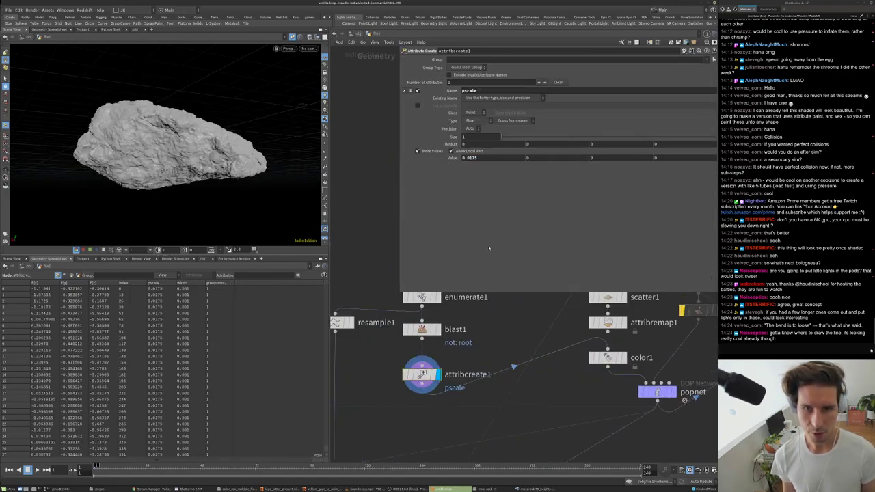
# - Inspect the smaller pod copies from copytopoints1, then display the attribwrangle3 hair result
pyautogui.scroll(-3, 507, 314)
pyautogui.click(347, 375)
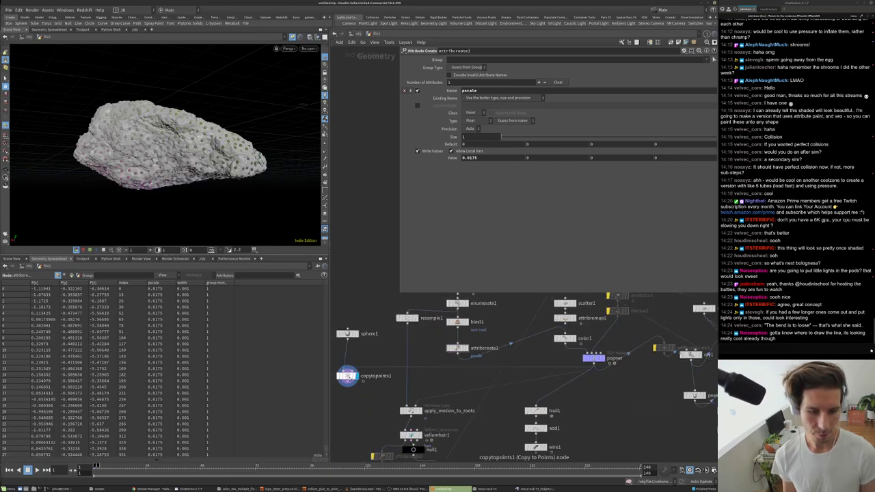
pyautogui.press('Escape')
pyautogui.moveTo(198, 130); pyautogui.dragTo(180, 179)
pyautogui.scroll(5, 180, 179)
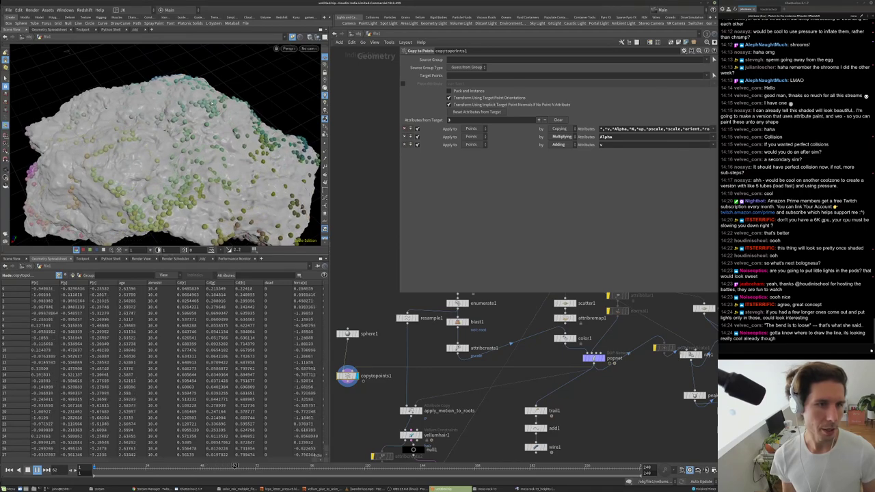
pyautogui.moveTo(94, 154); pyautogui.dragTo(198, 102)
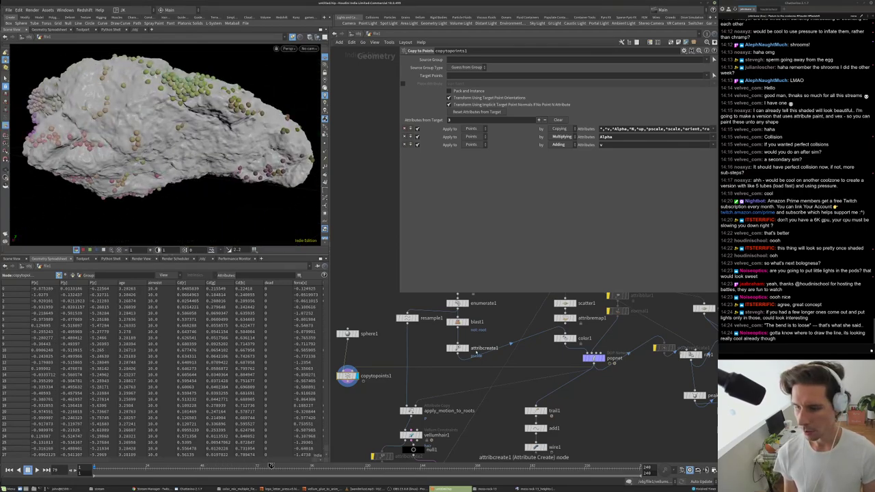
pyautogui.scroll(-2, 473, 349)
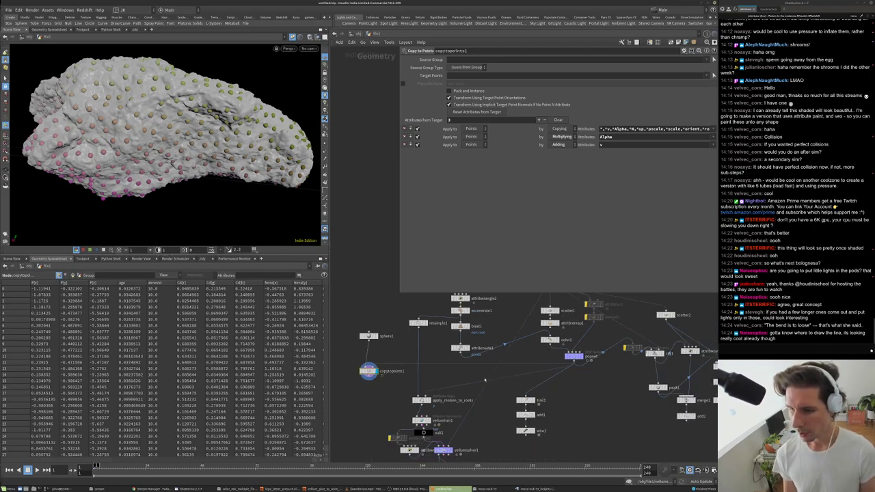
pyautogui.moveTo(486, 405); pyautogui.dragTo(527, 335, button='middle')
pyautogui.scroll(2, 450, 364)
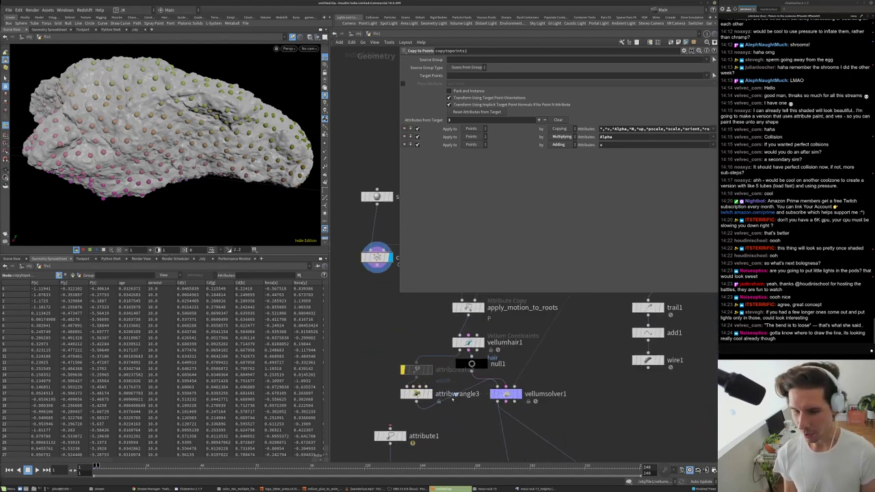
pyautogui.scroll(1, 432, 391)
pyautogui.click(416, 393)
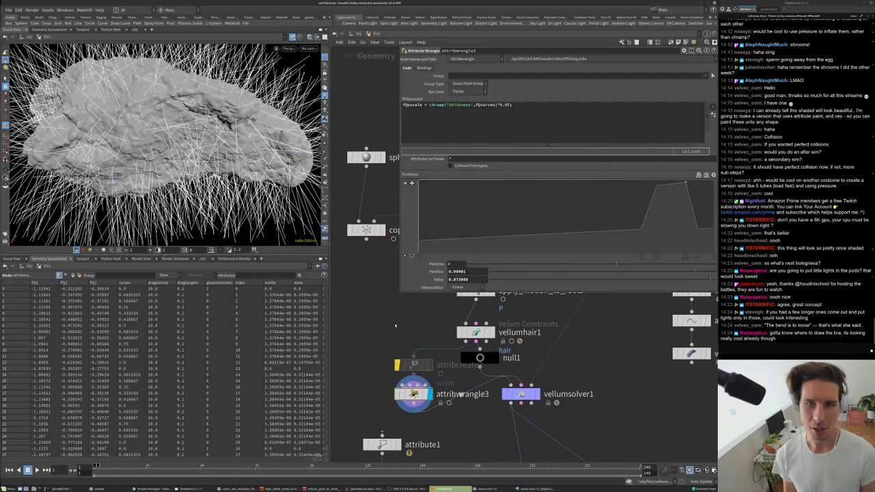
# - Raise the attribwrangle3 pscale expression multiplier from 0.05 to 0.15, then pan to vellumhair1
pyautogui.press('g')
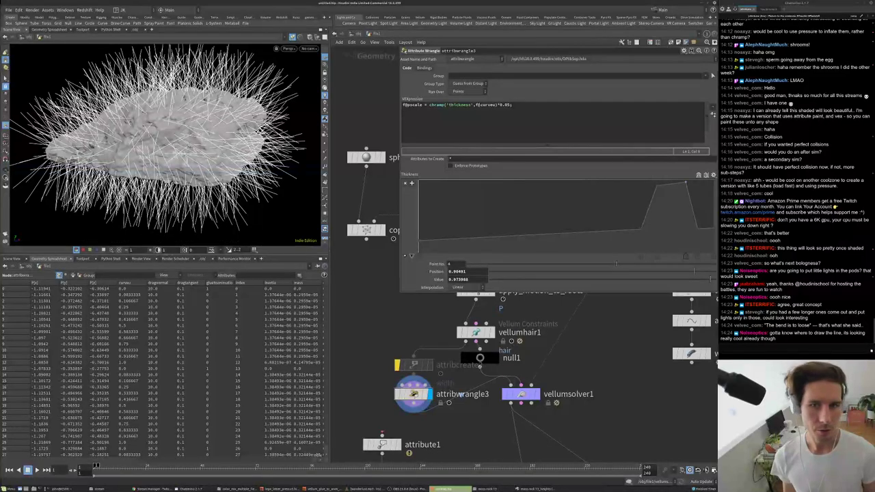
pyautogui.click(508, 105)
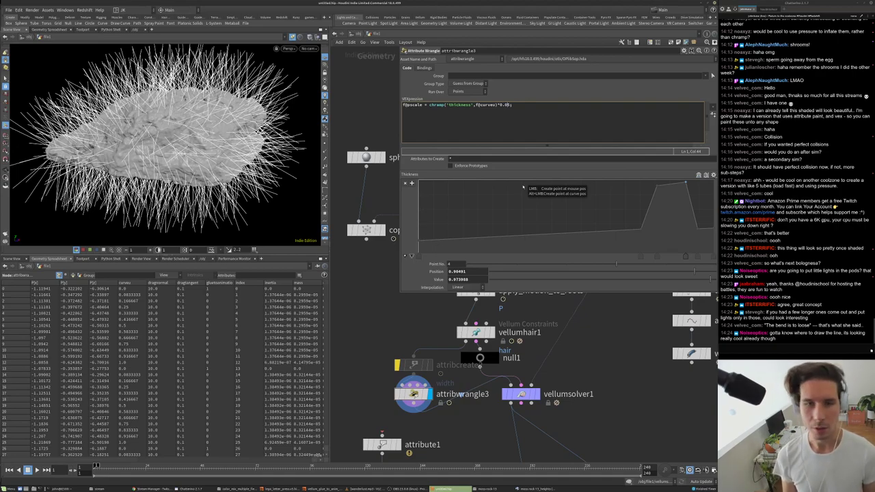
pyautogui.press('BackSpace')
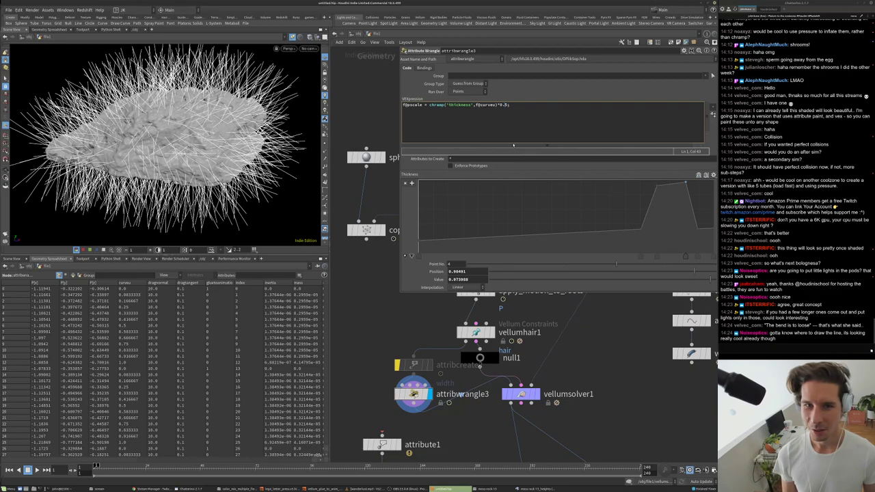
pyautogui.write('1')
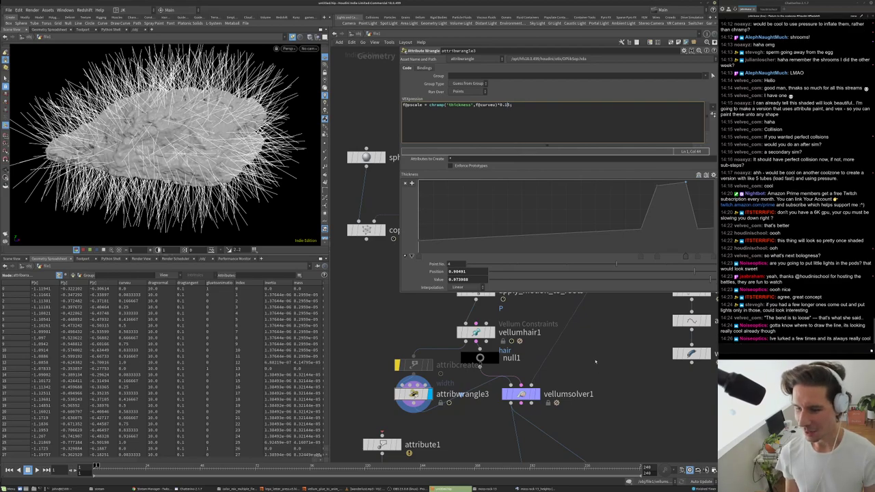
pyautogui.moveTo(556, 378); pyautogui.dragTo(545, 361, button='middle')
# - Set the vellumhair1 Bend Stiffness to 1.5, then raise it to 2.5
pyautogui.click(465, 315)
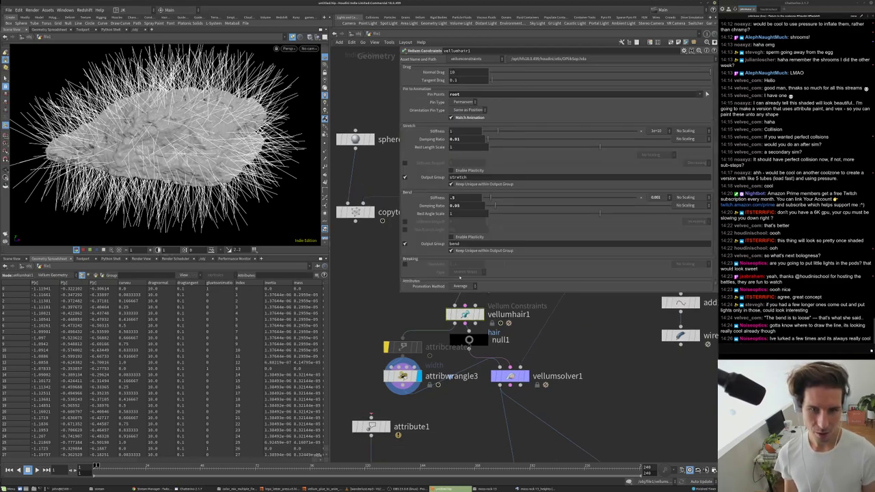
pyautogui.click(454, 197)
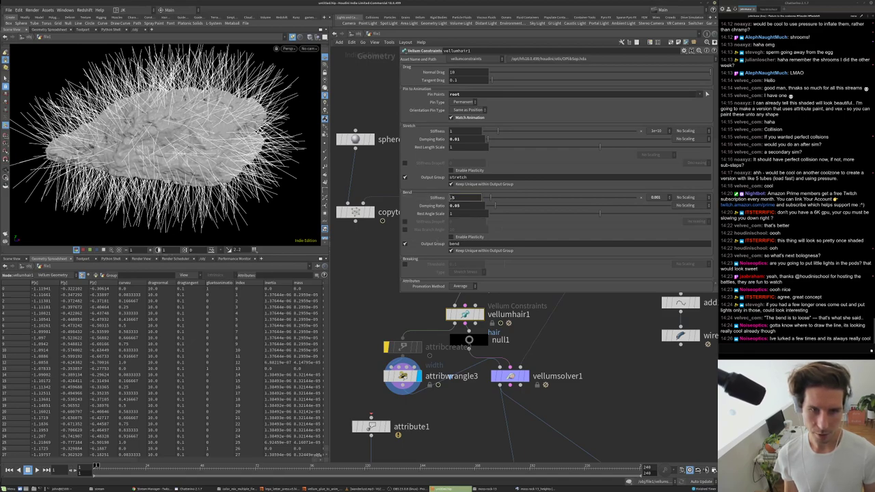
pyautogui.write('1')
pyautogui.press('Return')
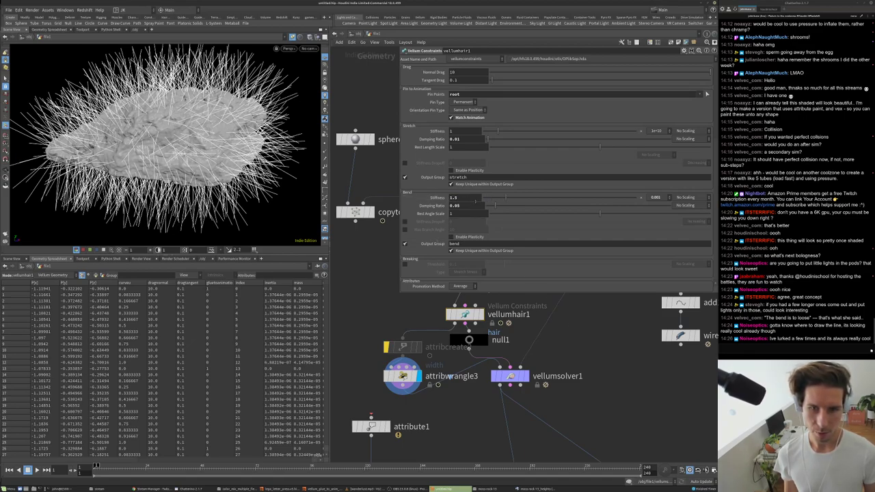
pyautogui.click(453, 197)
pyautogui.write('2.5')
pyautogui.press('Return')
# - Display the wire2 tubes, play the hair simulation, and frame the hair ball
pyautogui.moveTo(586, 348); pyautogui.dragTo(508, 327, button='middle')
pyautogui.scroll(-5, 508, 328)
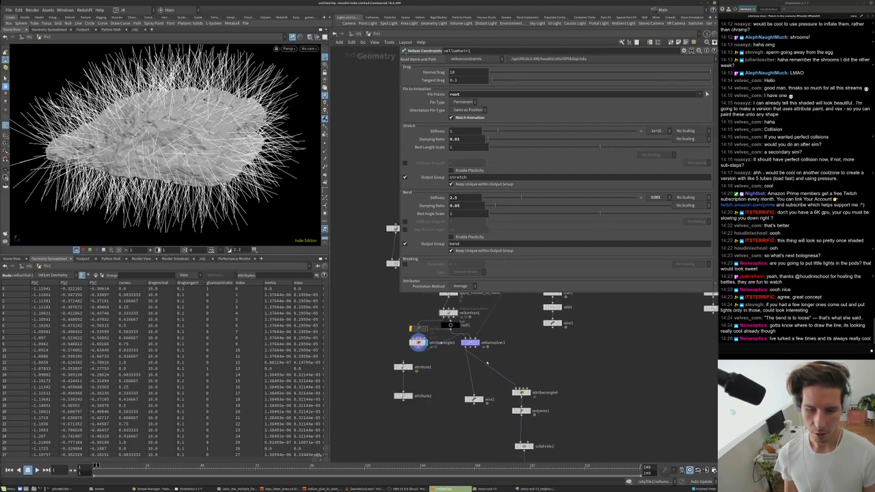
pyautogui.click(480, 399)
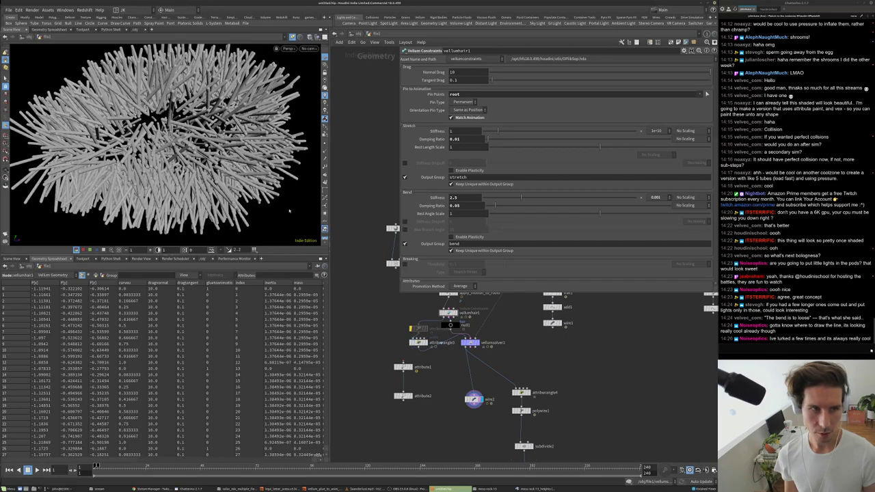
pyautogui.press('Up')
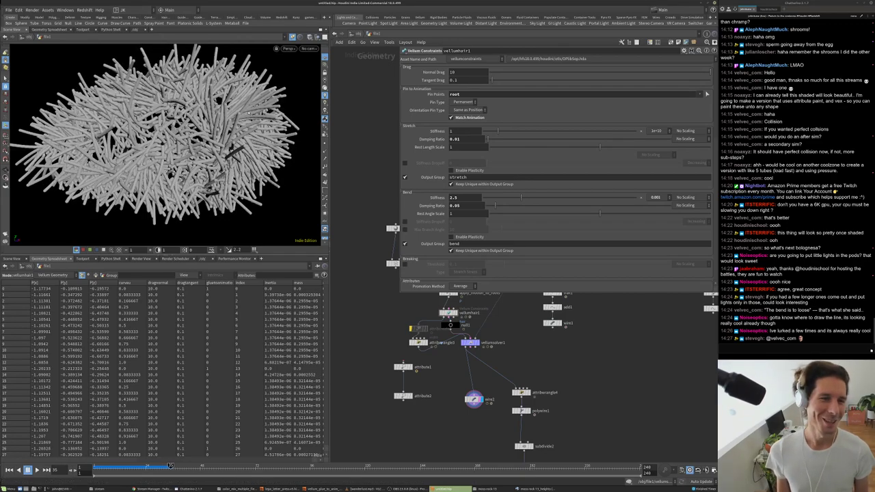
pyautogui.press('g')
pyautogui.moveTo(147, 145); pyautogui.dragTo(245, 120)
pyautogui.scroll(3, 465, 359)
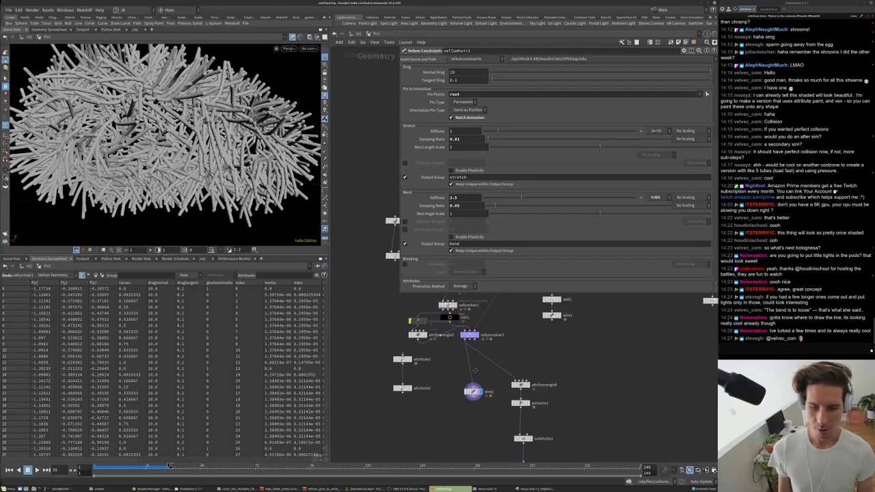
pyautogui.moveTo(464, 359); pyautogui.dragTo(438, 316, button='middle')
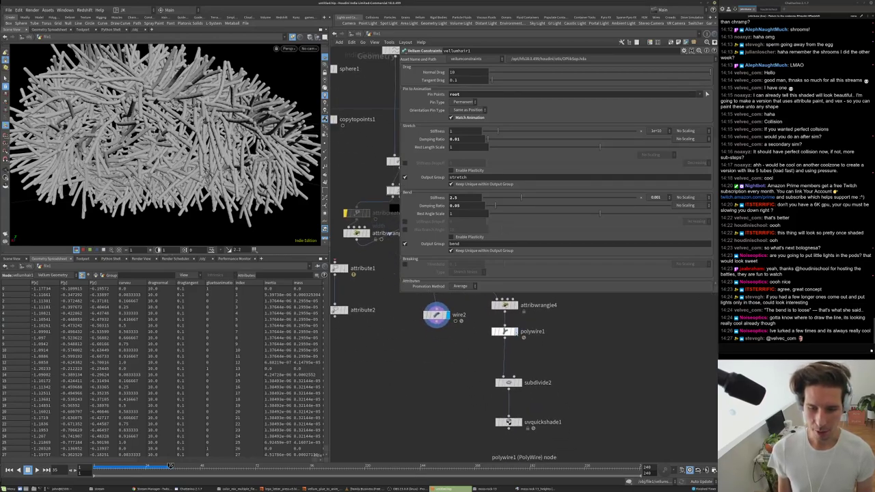
# - Display the polywire1 tubes, then the subdivide2 geometry, and orbit the subdivided blob
pyautogui.click(514, 332)
pyautogui.scroll(3, 534, 353)
pyautogui.moveTo(517, 382); pyautogui.dragTo(510, 340, button='middle')
pyautogui.click(514, 346)
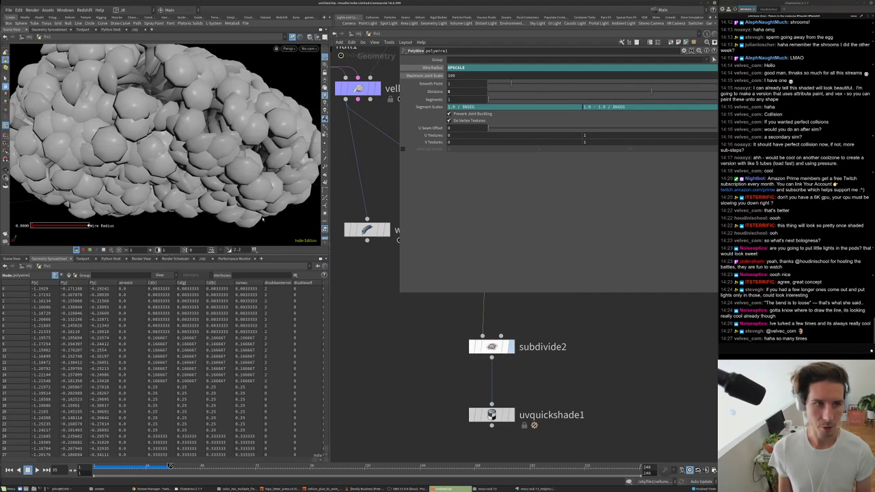
pyautogui.click(507, 349)
pyautogui.moveTo(233, 127); pyautogui.dragTo(219, 145)
pyautogui.scroll(4, 218, 145)
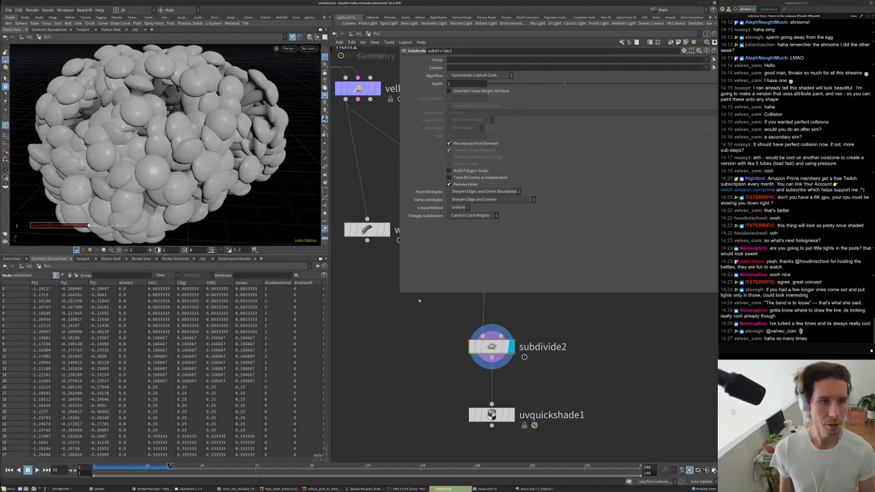
pyautogui.scroll(-3, 413, 275)
# - Edit the attribwrangle3 expression so the thickness multiplier reads *0.05 instead of *0.15
pyautogui.moveTo(413, 275); pyautogui.dragTo(414, 366, button='middle')
pyautogui.moveTo(385, 263); pyautogui.dragTo(474, 346, button='middle')
pyautogui.click(386, 346)
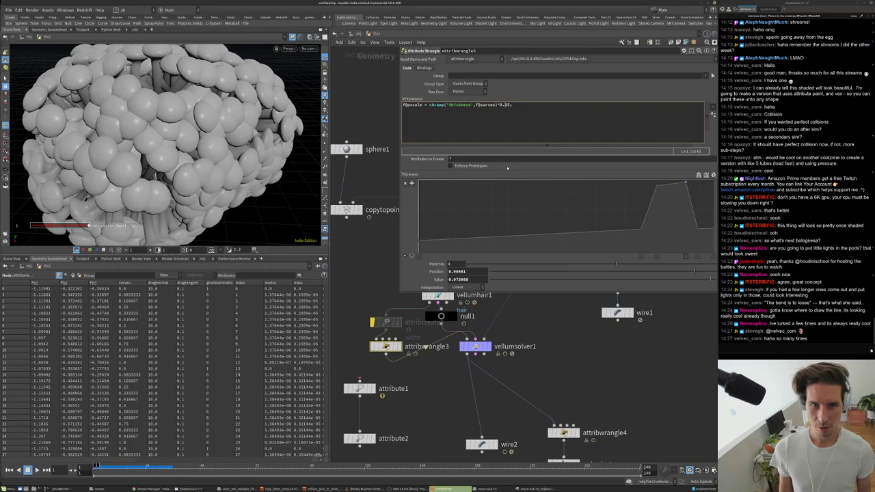
pyautogui.write('0')
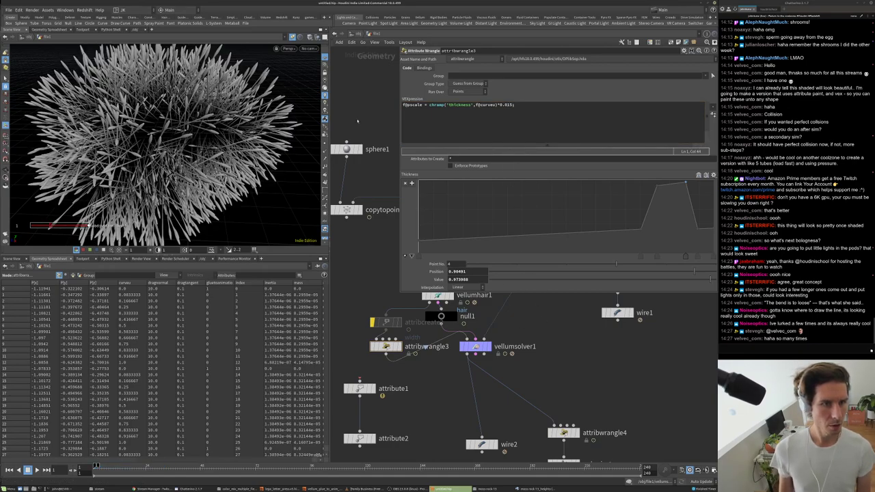
pyautogui.press('BackSpace')
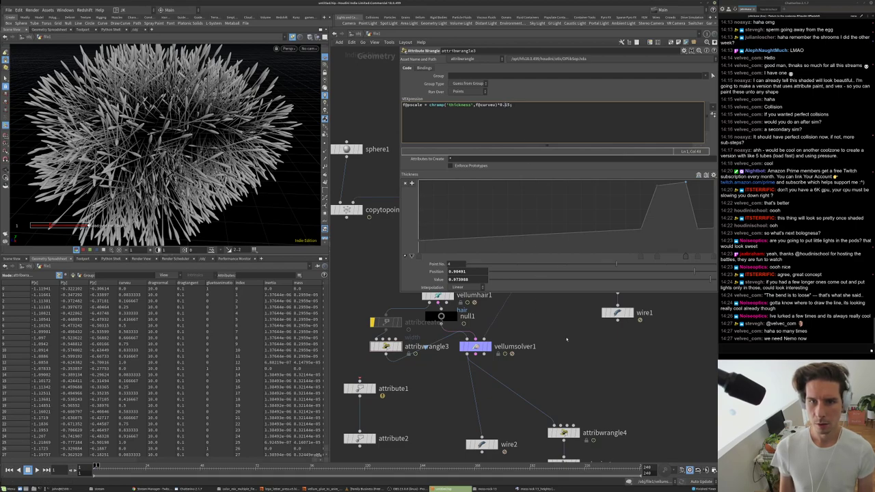
pyautogui.press('Delete')
pyautogui.write('0')
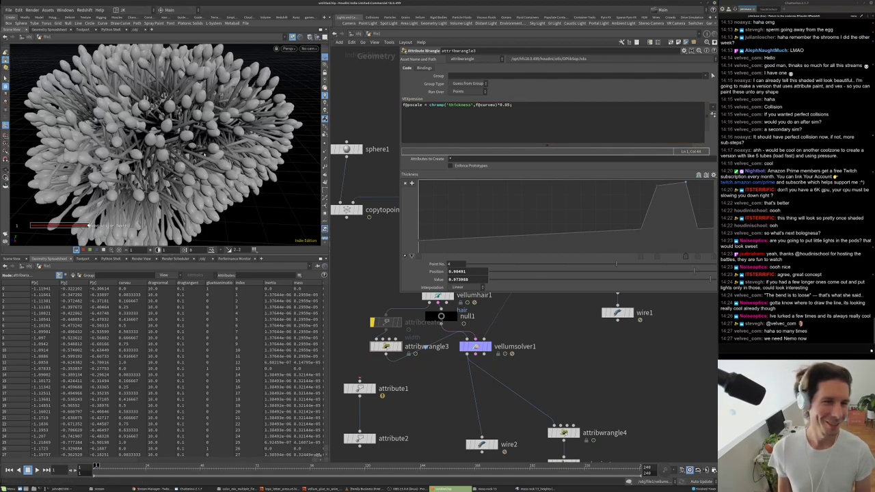
pyautogui.hotkey('shift', 'Left')
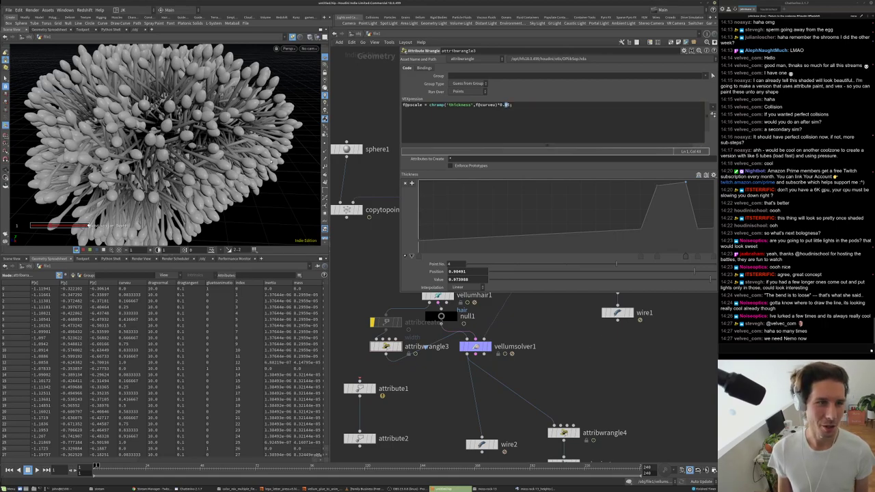
pyautogui.scroll(-3, 584, 388)
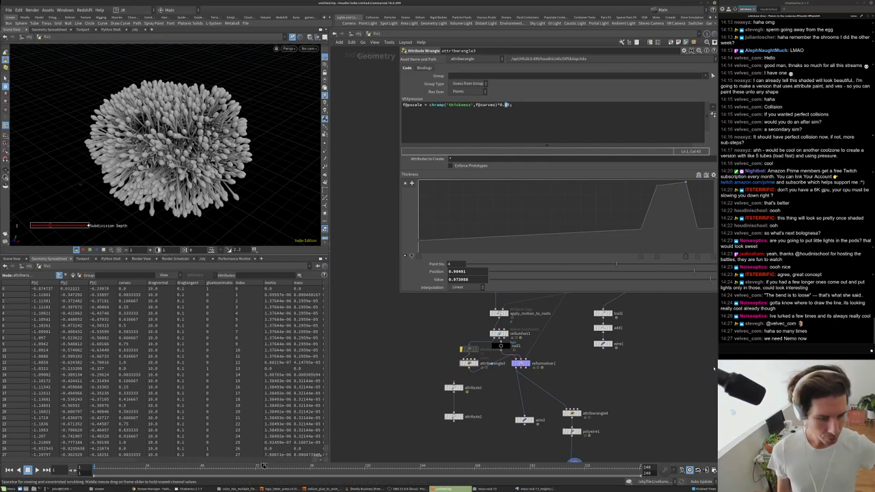
pyautogui.scroll(2, 540, 387)
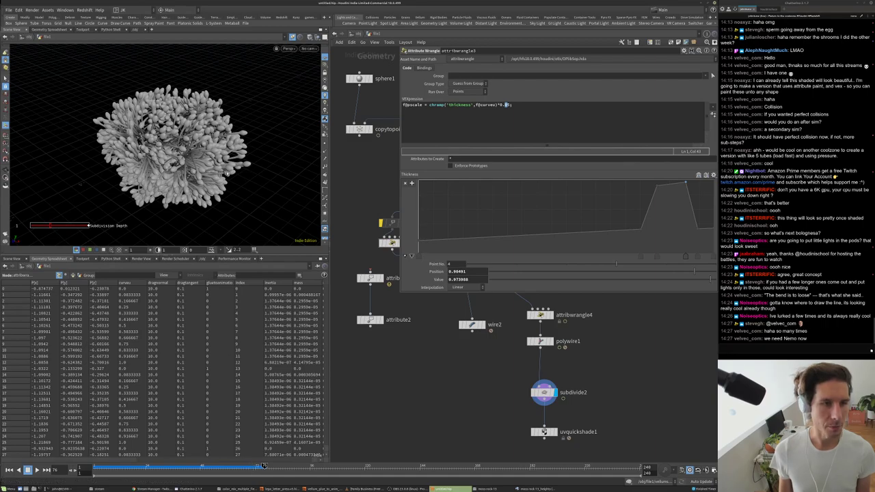
# - Display the apply_height_map rock mesh and orbit around it
pyautogui.press('g')
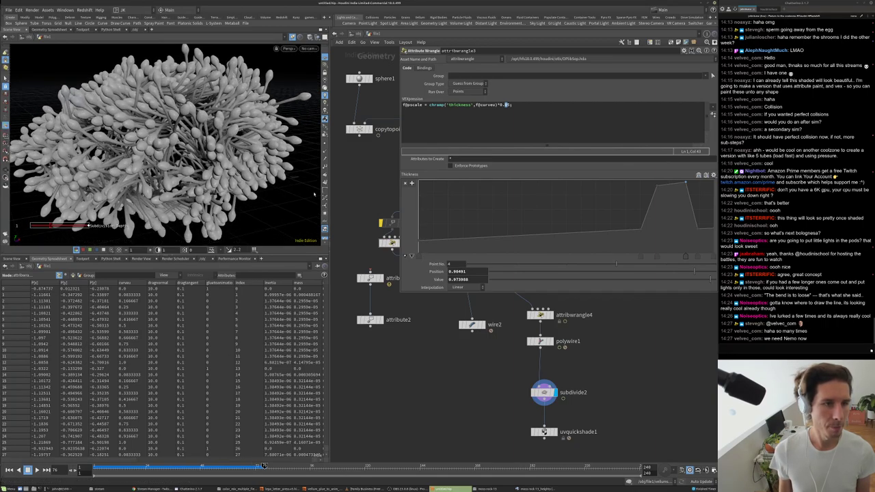
pyautogui.press('h')
pyautogui.scroll(4, 519, 389)
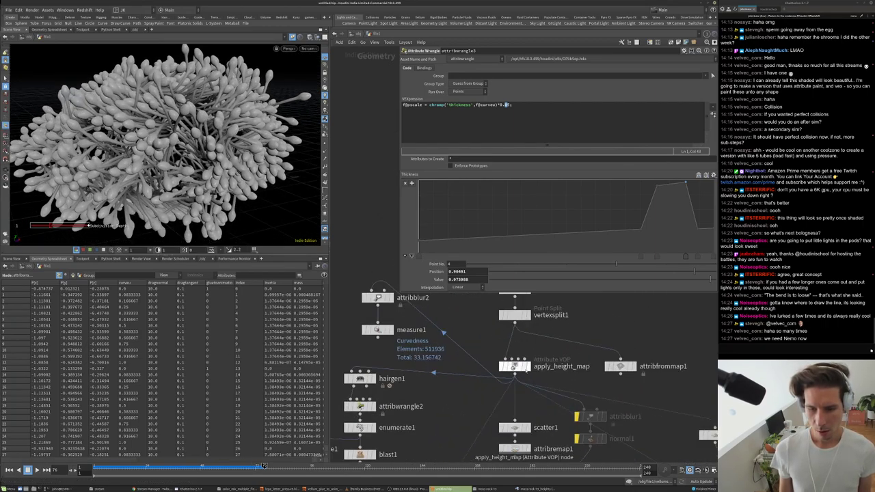
pyautogui.click(527, 373)
pyautogui.moveTo(89, 226); pyautogui.dragTo(231, 128)
pyautogui.scroll(10, 232, 128)
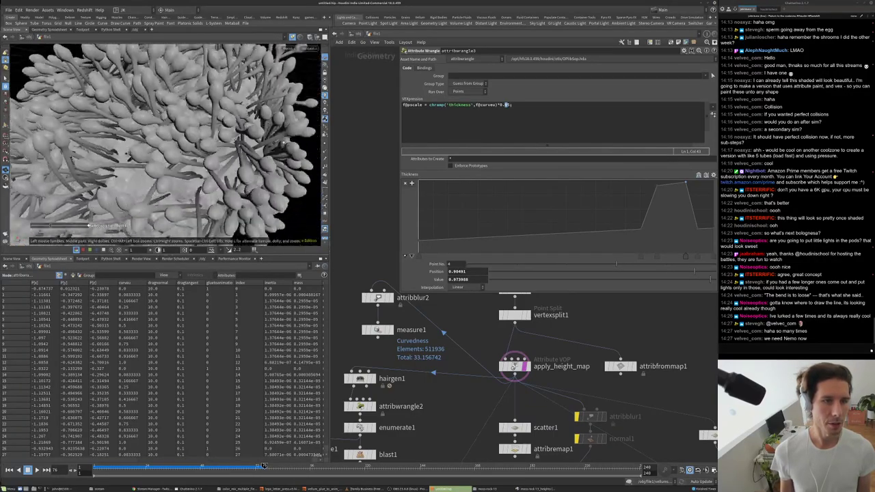
pyautogui.scroll(5, 231, 128)
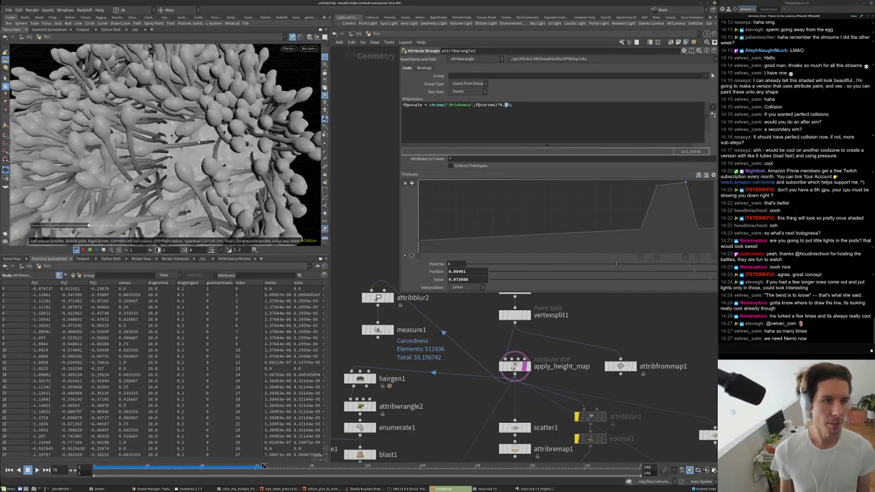
pyautogui.press('h')
pyautogui.press('h')
pyautogui.moveTo(491, 364); pyautogui.dragTo(494, 324, button='middle')
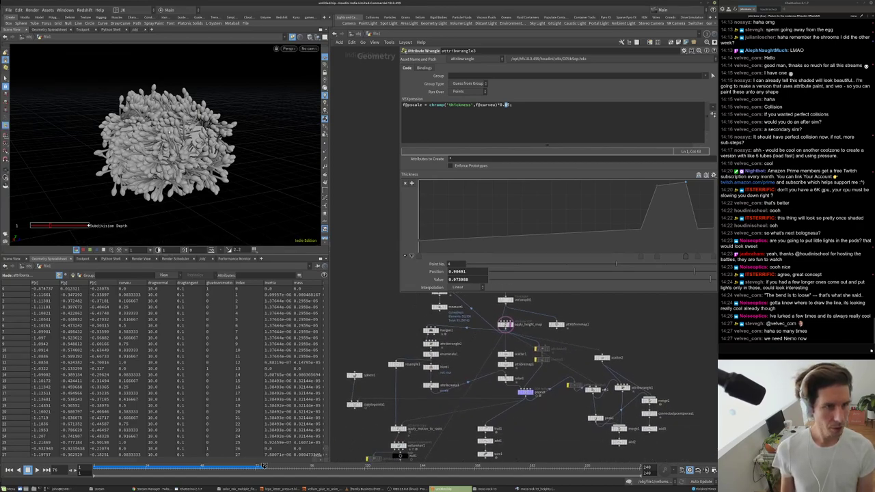
# - Display hairgen1's strands with its Hair Generate settings, moving it between measure1 and attribwrangle2
pyautogui.moveTo(164, 130)
pyautogui.mouseDown()
pyautogui.moveTo(205, 132)
pyautogui.moveTo(198, 110)
pyautogui.moveTo(159, 139)
pyautogui.mouseUp()
pyautogui.scroll(5, 216, 134)
pyautogui.scroll(5, 193, 102)
pyautogui.scroll(-6, 176, 132)
pyautogui.scroll(-3, 176, 131)
pyautogui.scroll(-2, 504, 381)
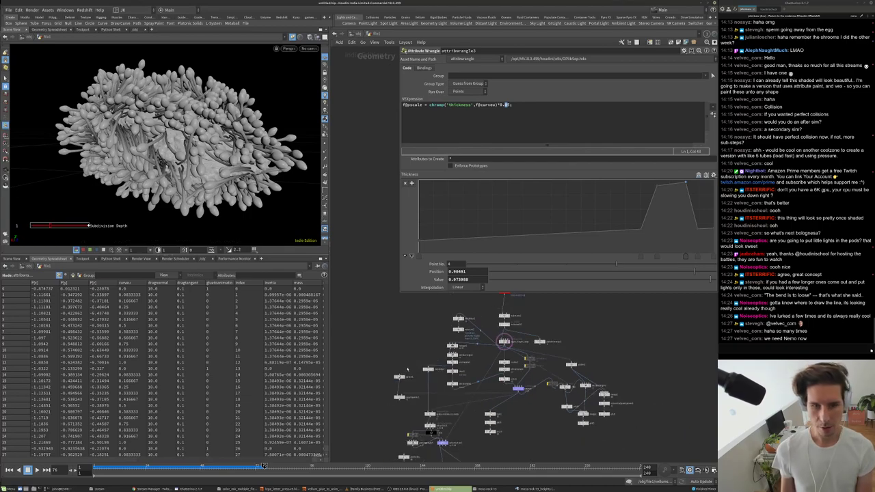
pyautogui.scroll(4, 505, 380)
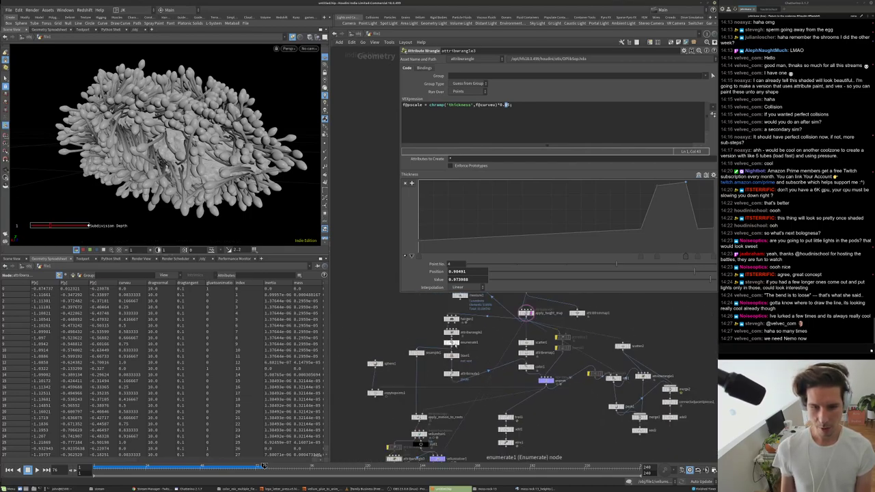
pyautogui.scroll(4, 504, 328)
pyautogui.click(412, 326)
pyautogui.click(412, 326)
pyautogui.moveTo(412, 326); pyautogui.dragTo(414, 346, button='middle')
pyautogui.moveTo(414, 345); pyautogui.dragTo(394, 338)
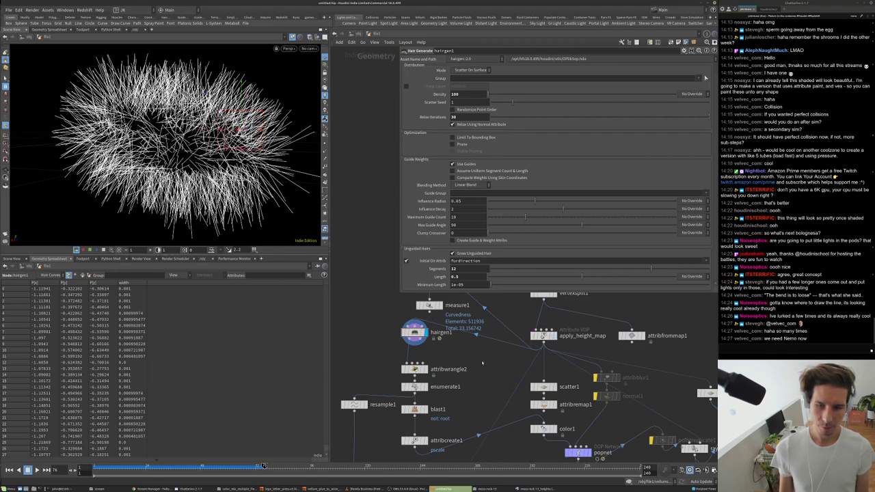
pyautogui.click(556, 337)
pyautogui.press('Tab')
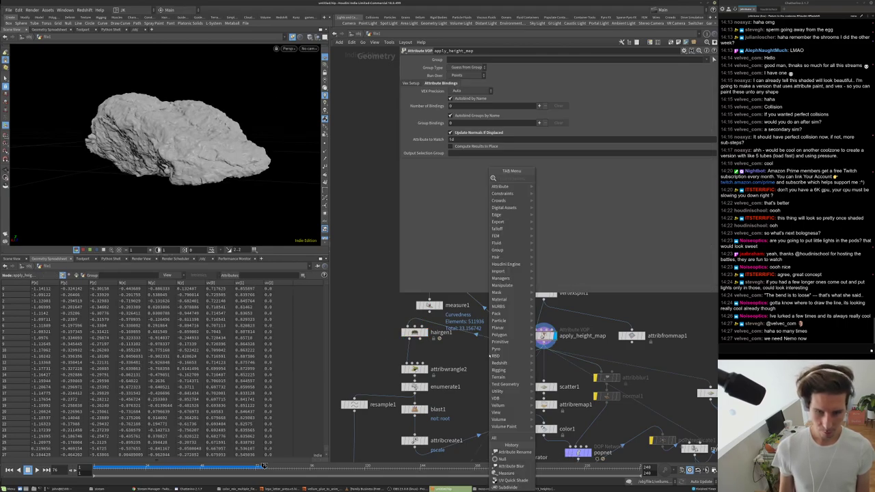
pyautogui.write('clip')
pyautogui.press('Return')
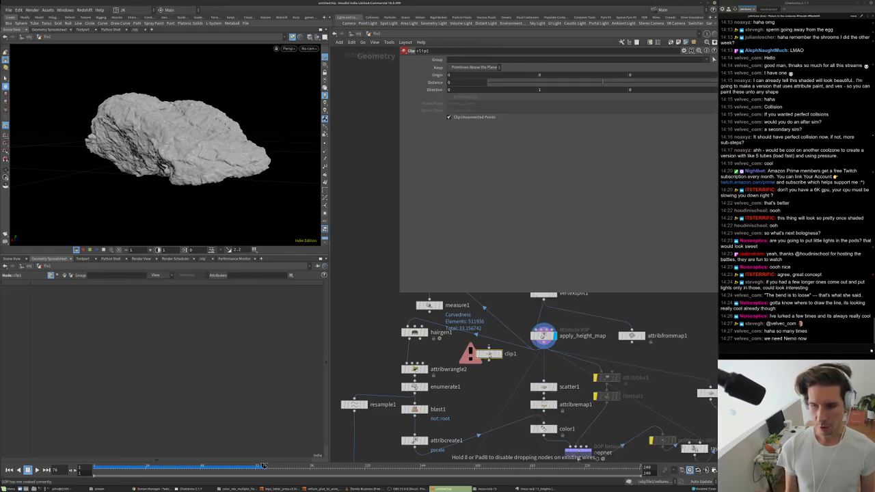
pyautogui.click(486, 339)
pyautogui.click(499, 339)
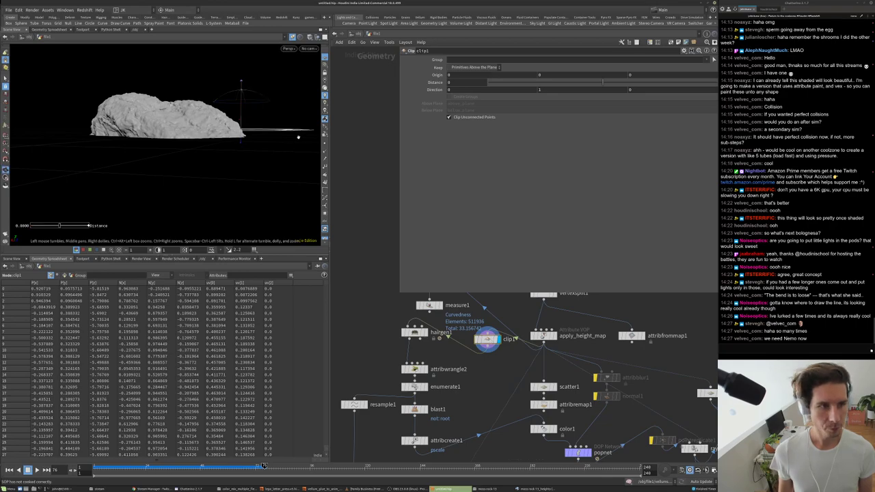
pyautogui.click(620, 82)
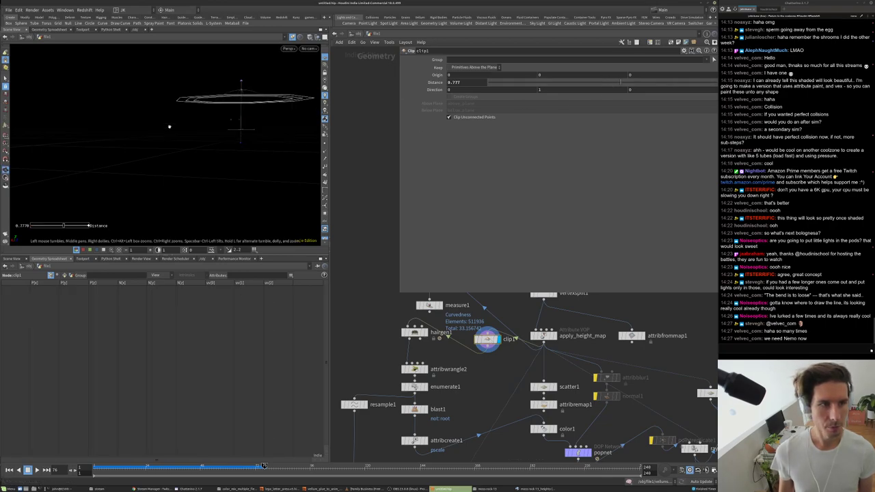
pyautogui.moveTo(612, 83); pyautogui.dragTo(612, 84)
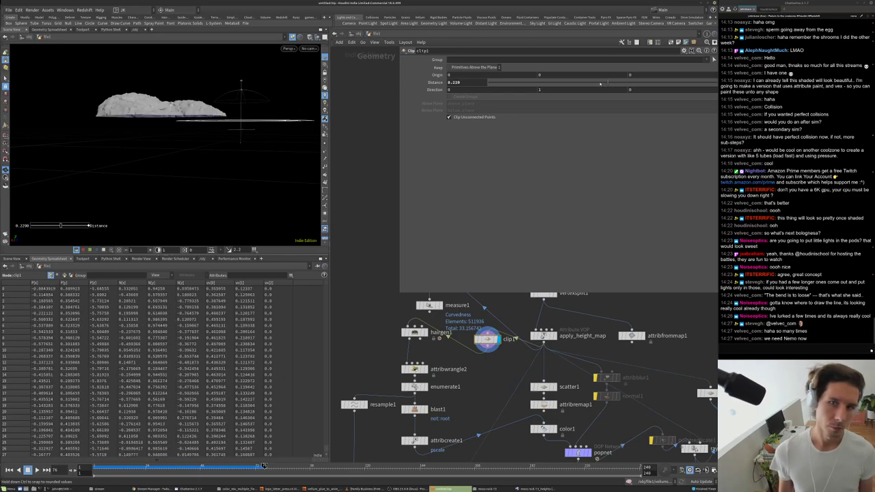
pyautogui.click(422, 333)
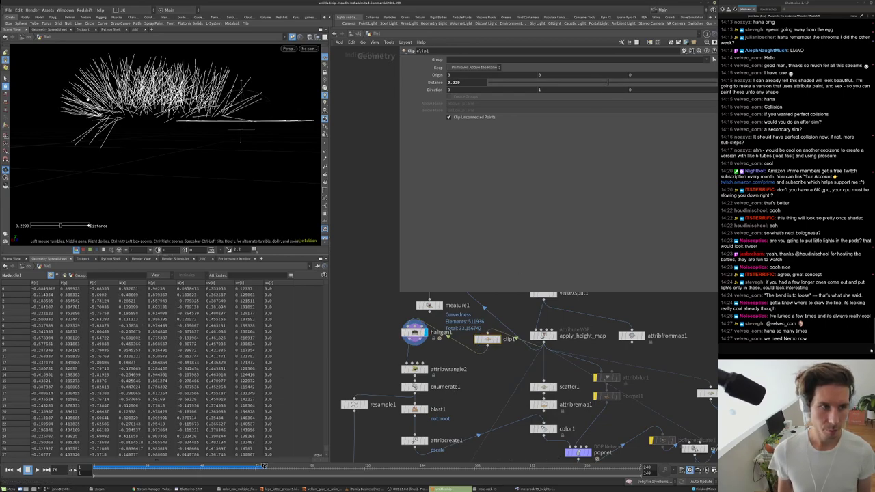
pyautogui.scroll(-2, 452, 299)
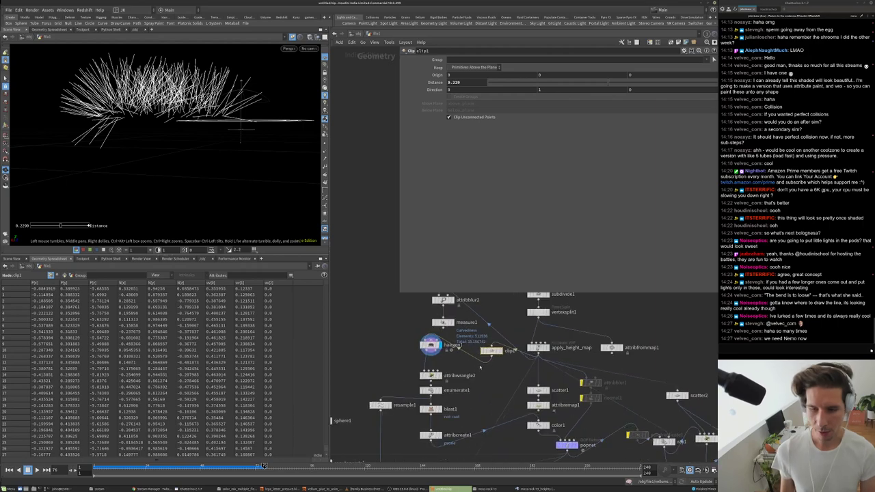
# - Interrupt the slow cook, view vellumsolver1, play the simulation and display the wire2 tubes
pyautogui.scroll(-3, 437, 356)
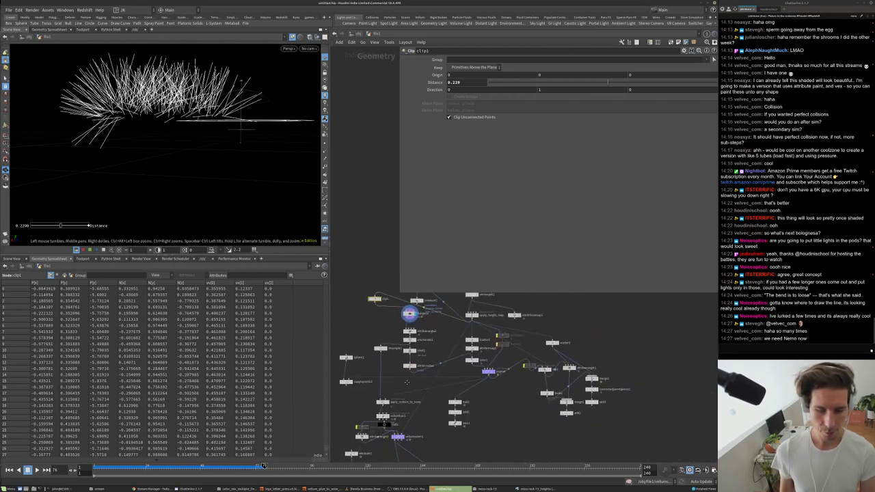
pyautogui.scroll(3, 395, 393)
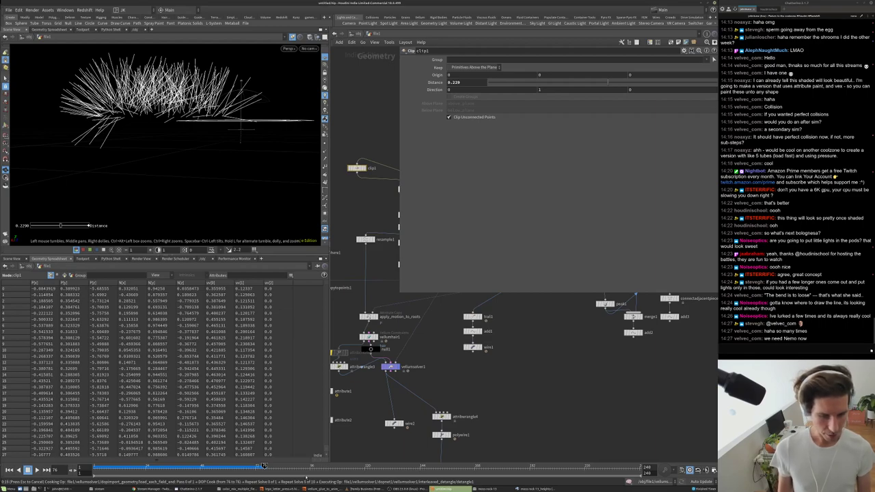
pyautogui.click(387, 367)
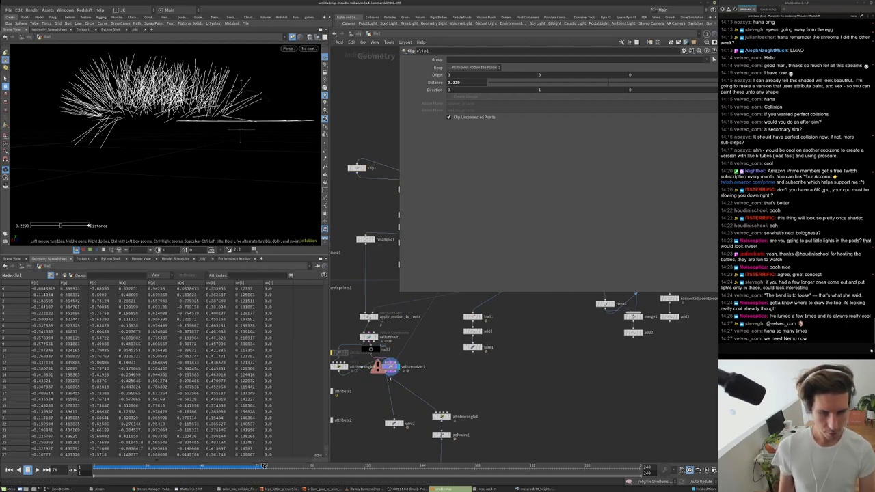
pyautogui.click(422, 391)
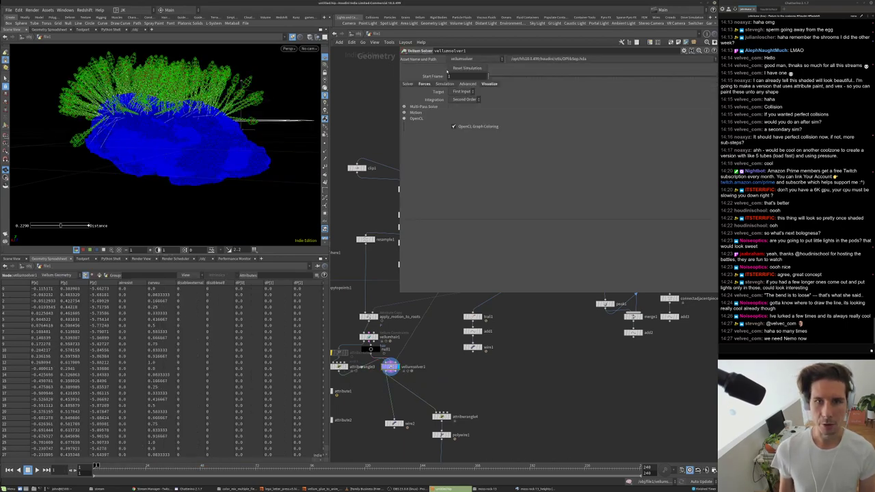
pyautogui.moveTo(438, 398); pyautogui.dragTo(443, 363, button='middle')
pyautogui.press('Up')
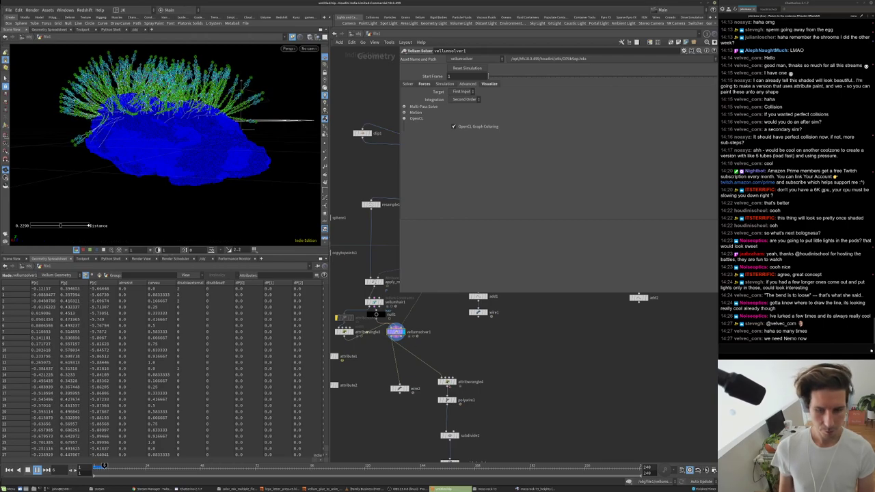
pyautogui.click(405, 388)
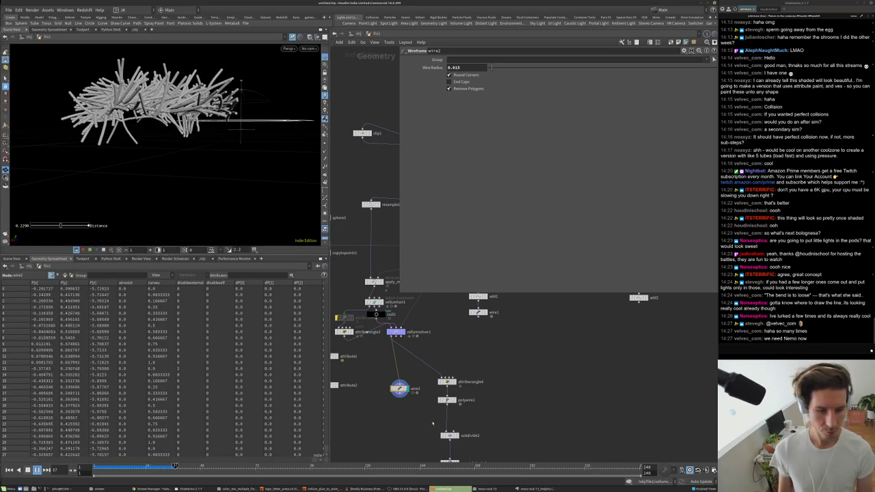
# - Display the subdivided pods from subdivide2
pyautogui.scroll(3, 430, 424)
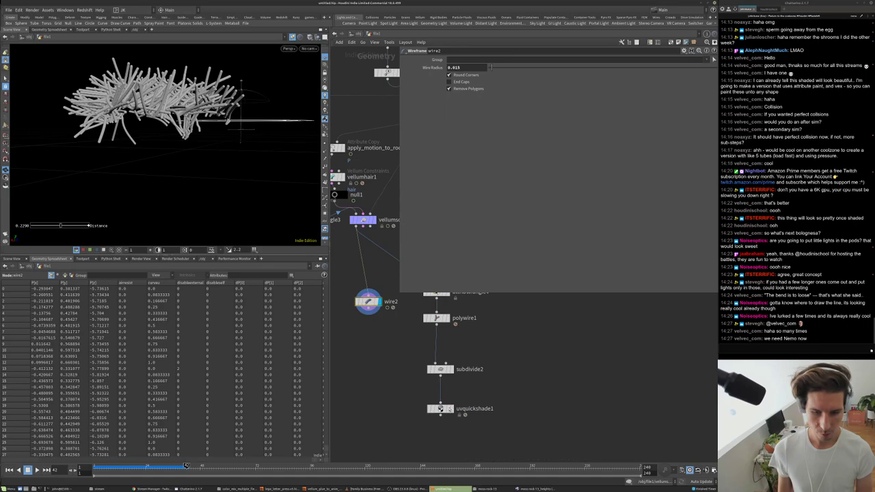
pyautogui.click(441, 369)
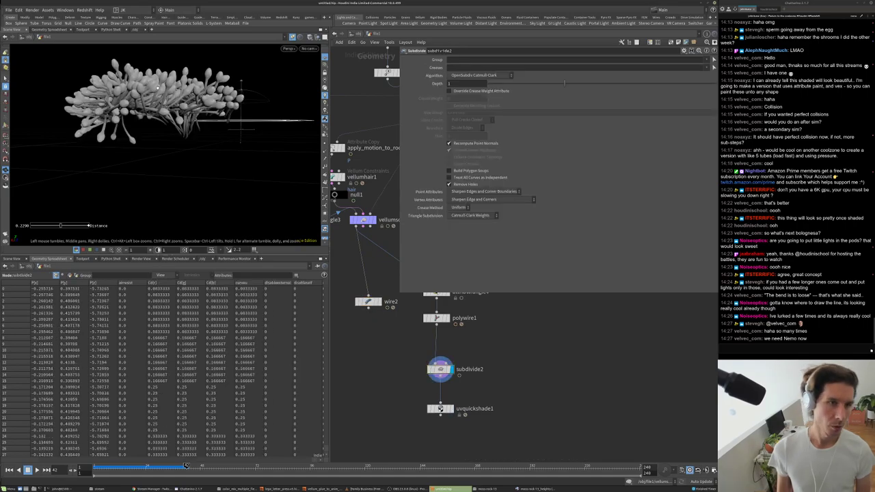
pyautogui.scroll(-3, 480, 424)
pyautogui.scroll(4, 472, 383)
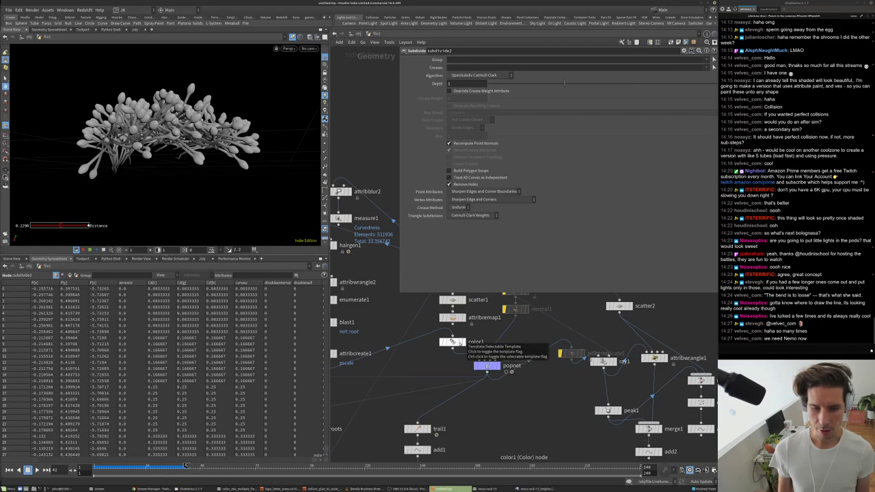
# - Template the apply_height_map rock as reference and orbit around the rock and pods
pyautogui.moveTo(461, 345); pyautogui.dragTo(461, 400, button='middle')
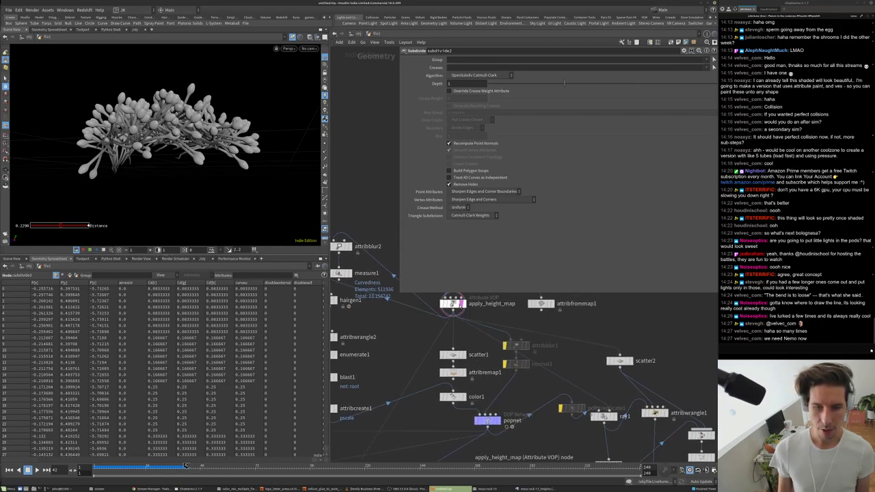
pyautogui.click(464, 303)
pyautogui.moveTo(205, 157); pyautogui.dragTo(184, 181)
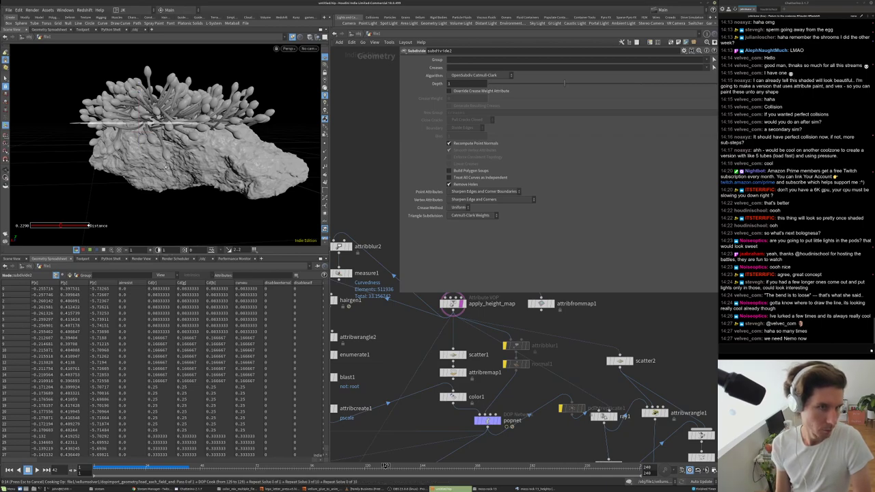
pyautogui.moveTo(262, 127)
pyautogui.mouseDown()
pyautogui.moveTo(197, 148)
pyautogui.moveTo(219, 149)
pyautogui.mouseUp()
pyautogui.scroll(5, 222, 149)
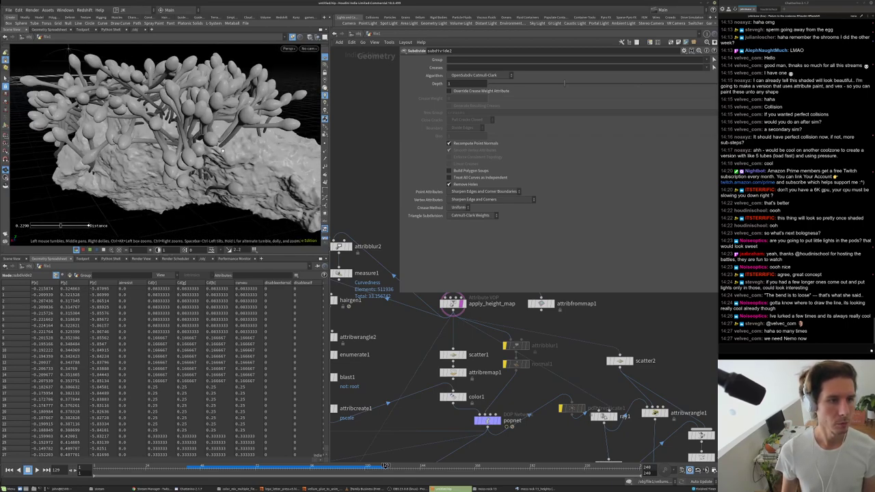
pyautogui.scroll(-3, 472, 370)
pyautogui.moveTo(461, 412); pyautogui.dragTo(474, 360, button='middle')
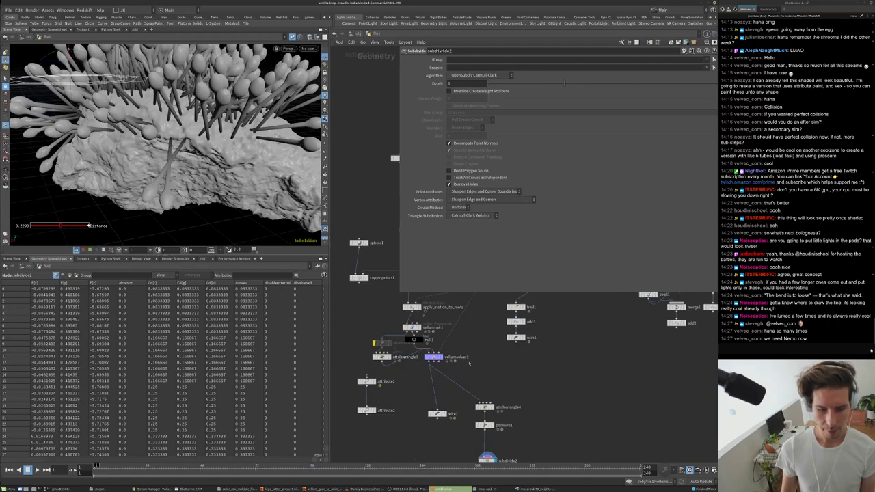
pyautogui.scroll(3, 448, 385)
# - Display the vellum solver simulation and review the attribwrangle3 thickness code and ramp
pyautogui.click(461, 302)
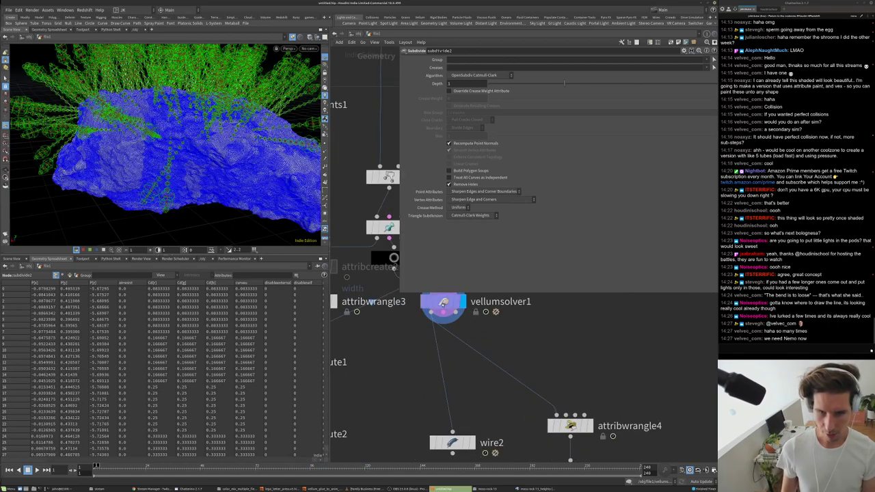
pyautogui.scroll(2, 422, 430)
pyautogui.scroll(-2, 403, 454)
pyautogui.scroll(3, 357, 405)
pyautogui.click(367, 383)
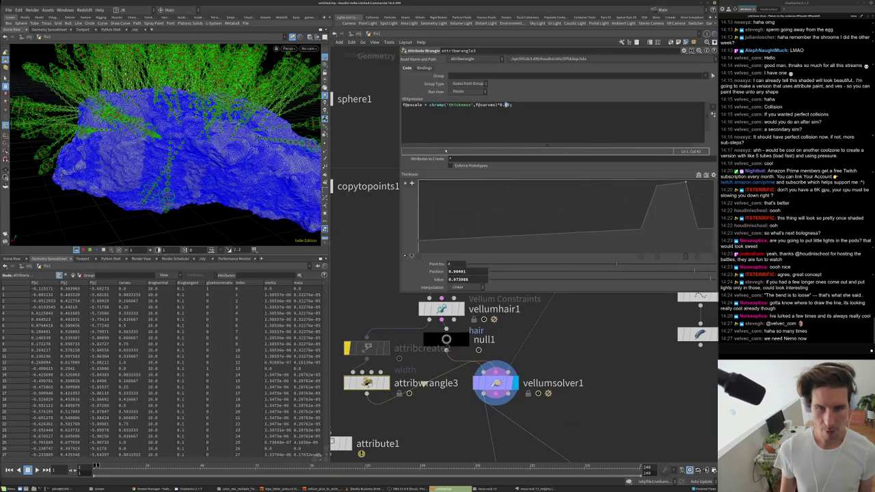
# - Set vellumhair1 Bend Stiffness to 0.35, display wire2, and replay the simulation
pyautogui.click(441, 309)
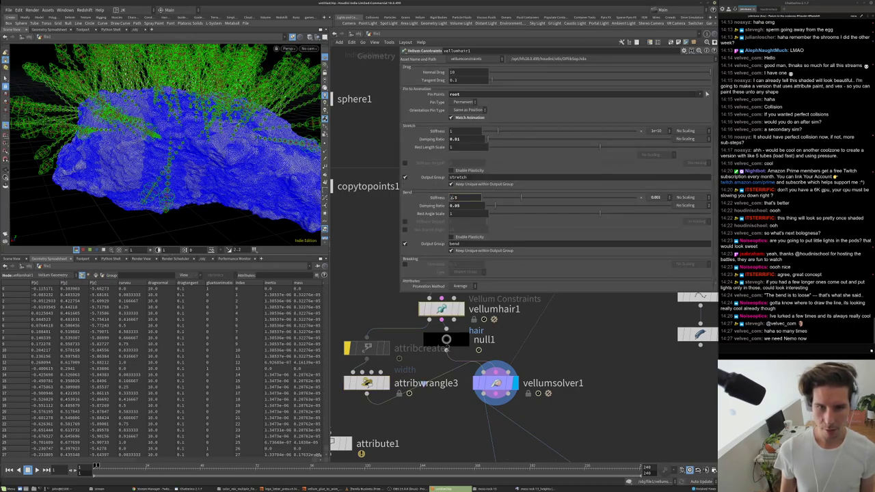
pyautogui.click(452, 197)
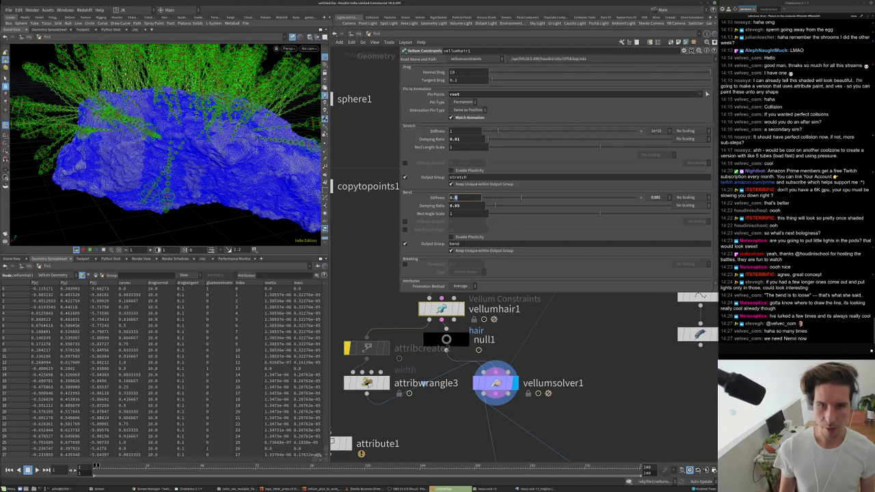
pyautogui.scroll(-3, 600, 350)
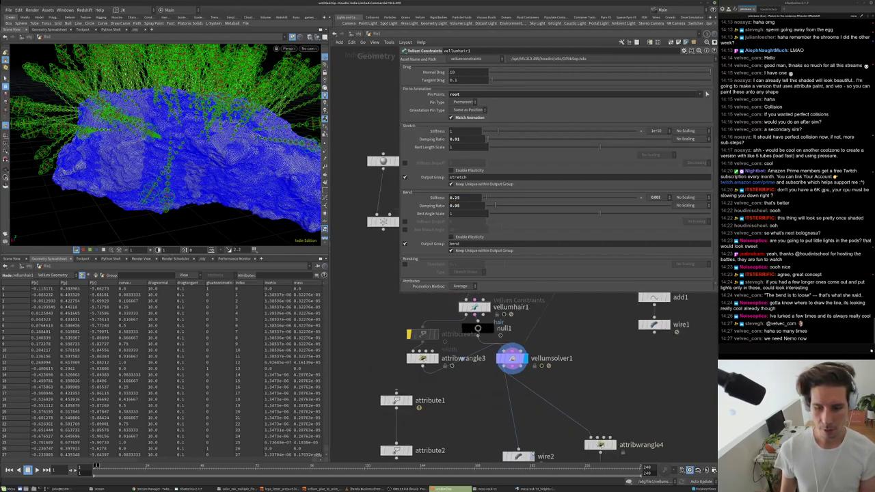
pyautogui.click(532, 455)
pyautogui.click(519, 455)
pyautogui.press('Up')
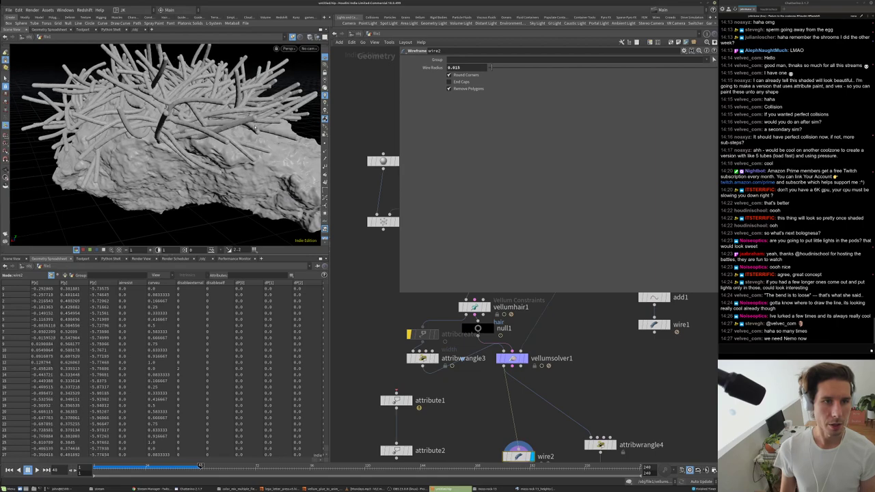
# - Orbit around the rock and display uvquickshade1's shaded pods in the viewport
pyautogui.scroll(-5, 159, 136)
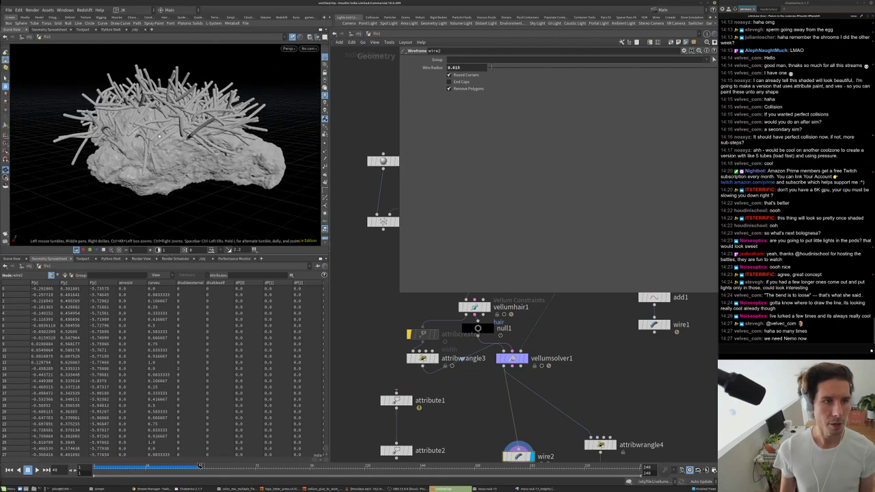
pyautogui.moveTo(159, 136); pyautogui.dragTo(128, 181)
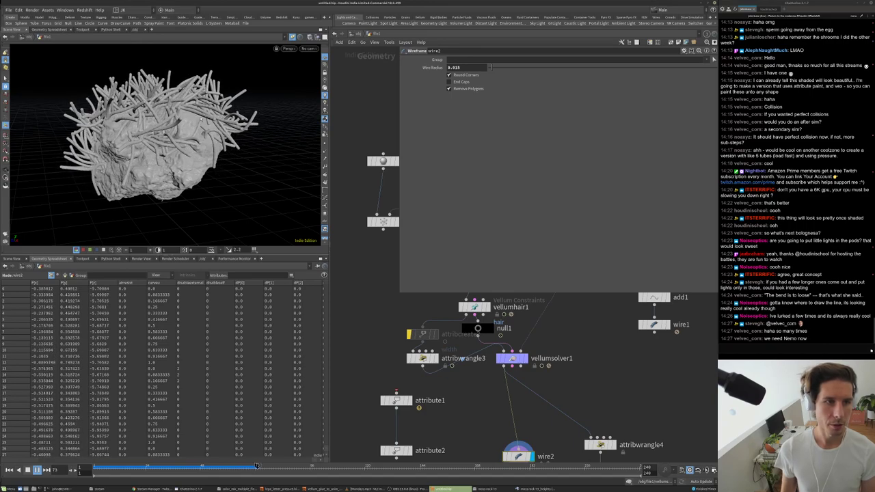
pyautogui.moveTo(200, 122); pyautogui.dragTo(183, 130)
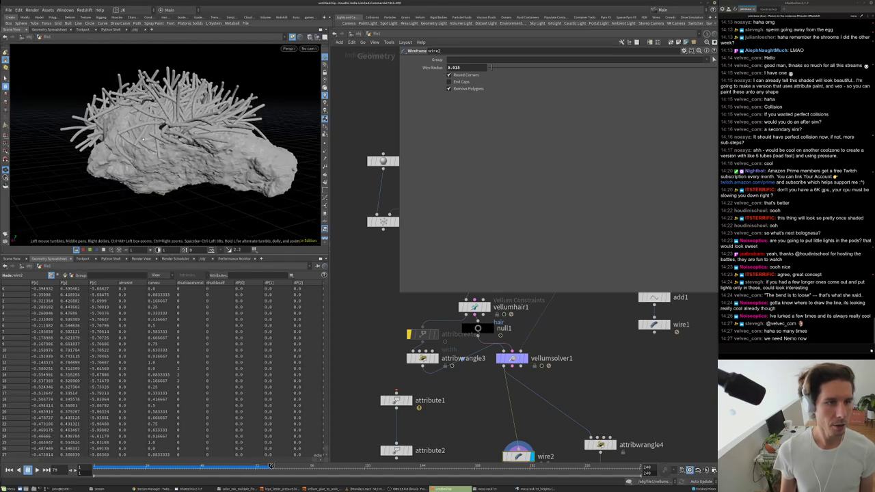
pyautogui.moveTo(470, 394); pyautogui.dragTo(384, 226, button='middle')
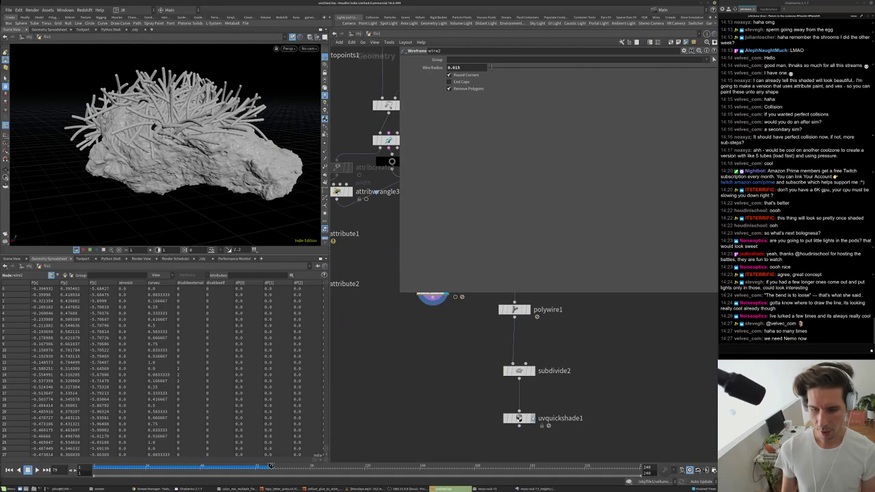
pyautogui.click(520, 418)
pyautogui.moveTo(170, 137); pyautogui.dragTo(225, 146)
pyautogui.scroll(3, 537, 382)
# - Display subdivide2 and inspect its smooth bulb-tipped pods from low and overhead angles
pyautogui.click(510, 366)
pyautogui.moveTo(171, 143); pyautogui.dragTo(273, 164)
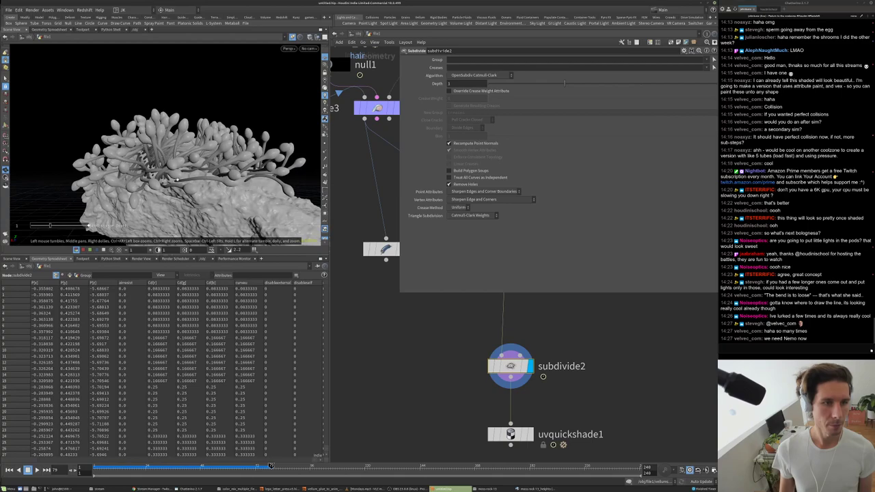
pyautogui.scroll(10, 176, 152)
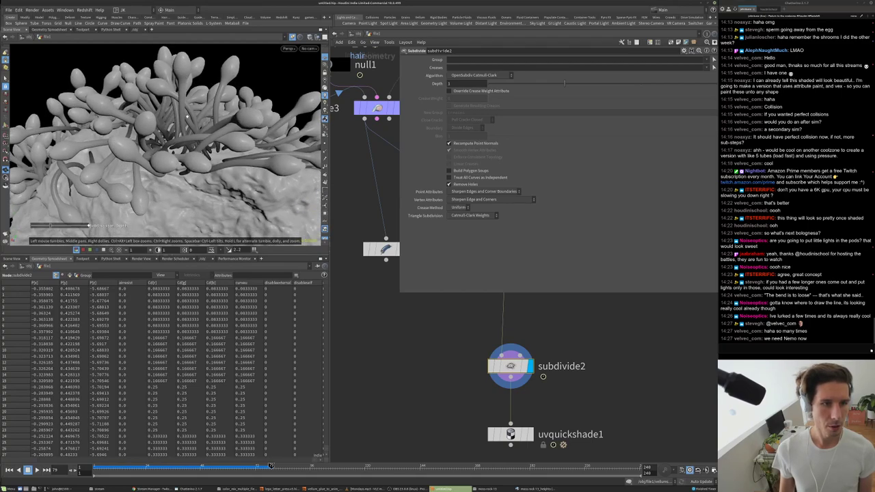
pyautogui.moveTo(176, 152); pyautogui.dragTo(196, 155)
pyautogui.scroll(-5, 177, 163)
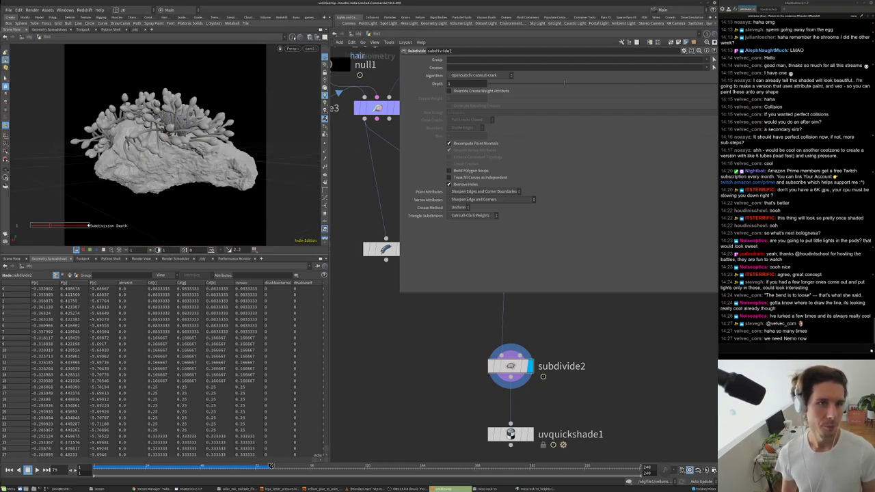
pyautogui.scroll(2, 205, 140)
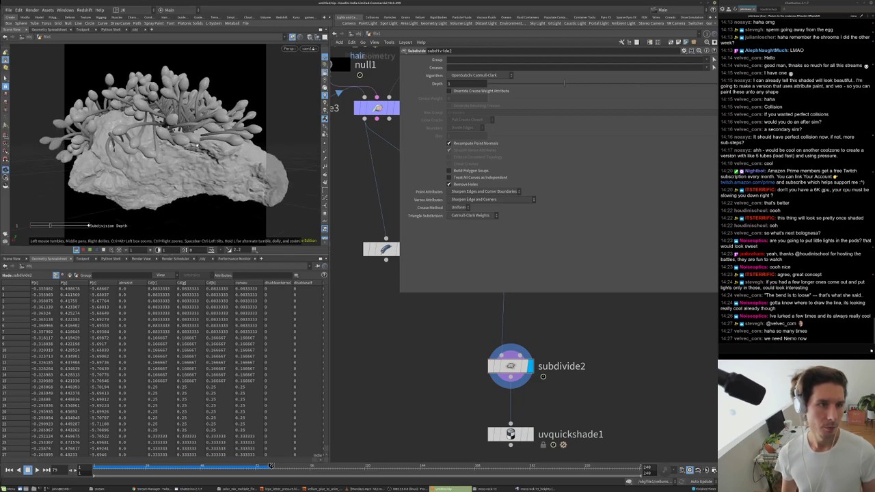
pyautogui.scroll(-3, 147, 183)
# - Orbit around the rock and pods to check them from lower, frontal angles
pyautogui.moveTo(160, 174); pyautogui.dragTo(142, 184)
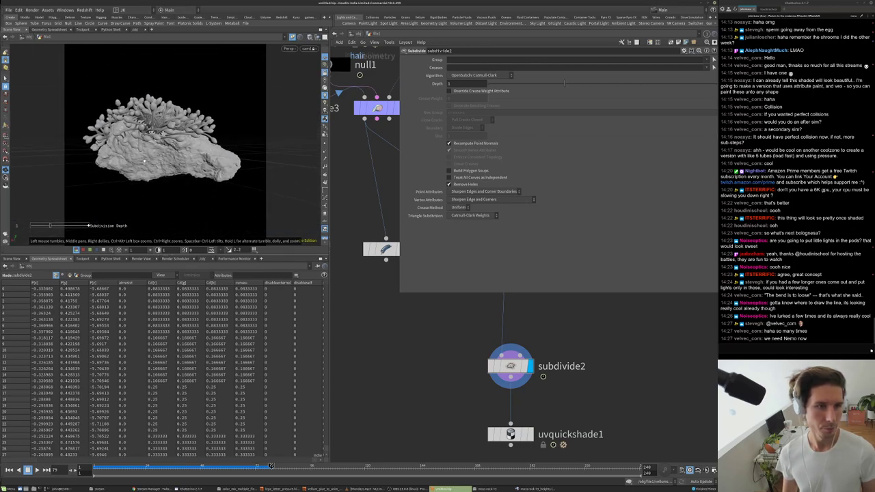
pyautogui.moveTo(160, 159); pyautogui.dragTo(272, 153)
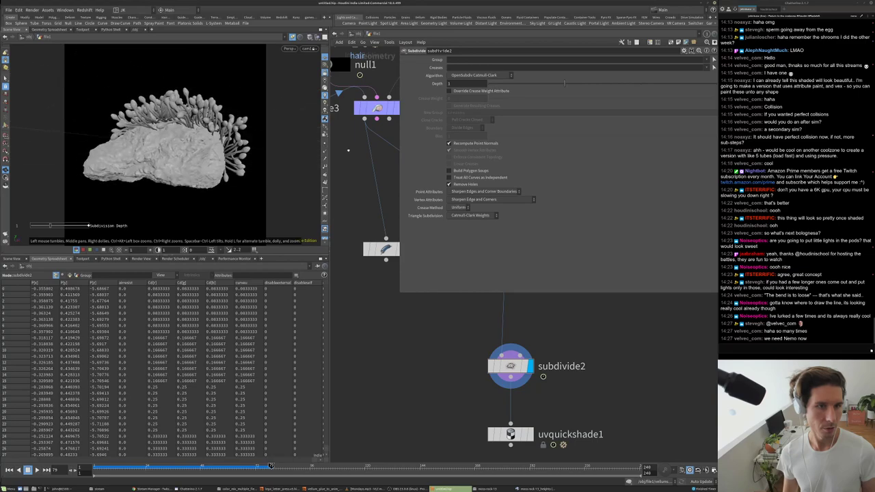
pyautogui.moveTo(265, 137); pyautogui.dragTo(220, 127)
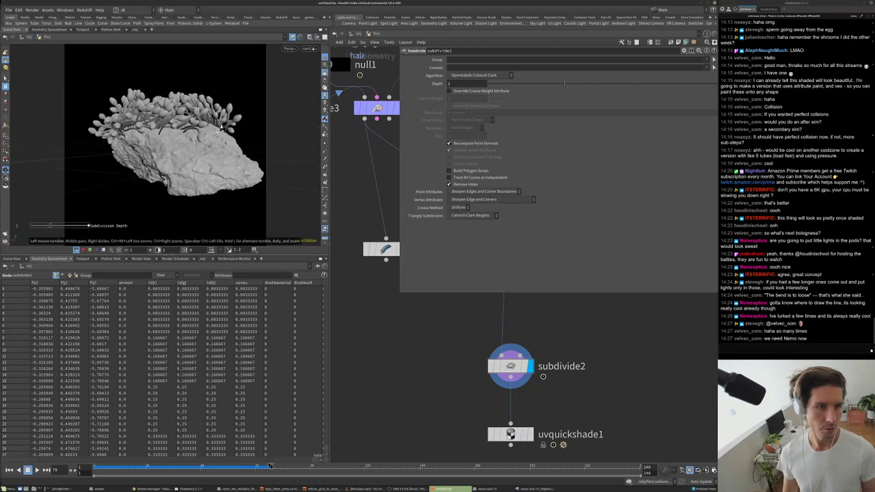
pyautogui.scroll(5, 198, 130)
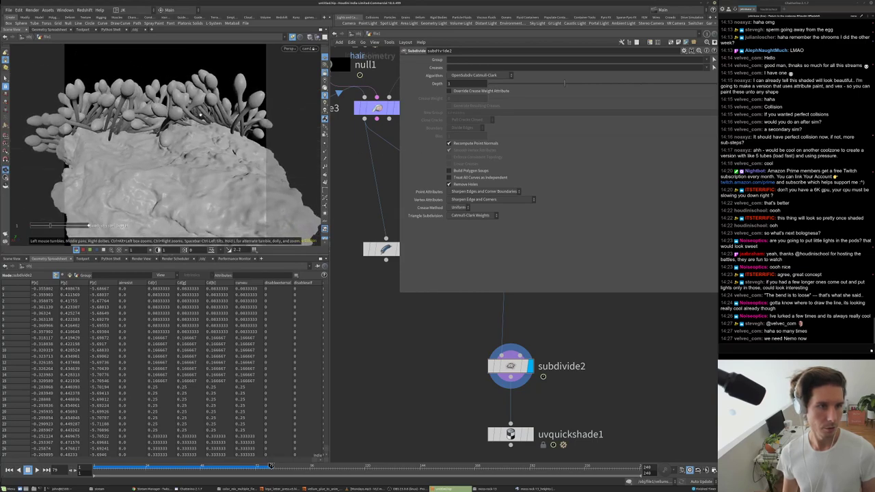
pyautogui.moveTo(184, 119); pyautogui.dragTo(150, 197)
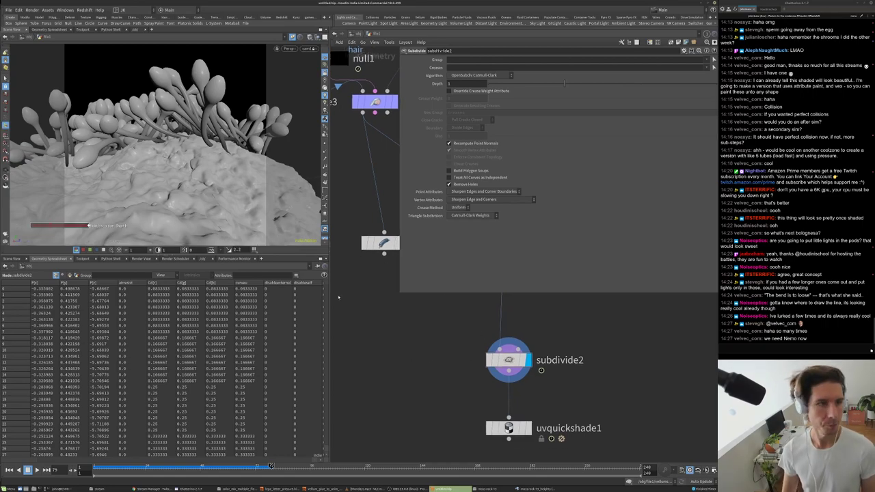
pyautogui.moveTo(217, 182); pyautogui.dragTo(198, 179)
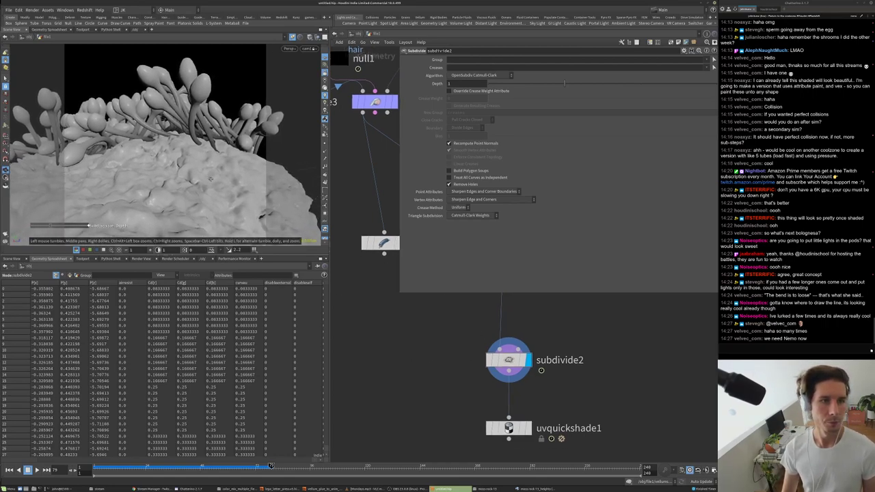
pyautogui.scroll(-10, 431, 376)
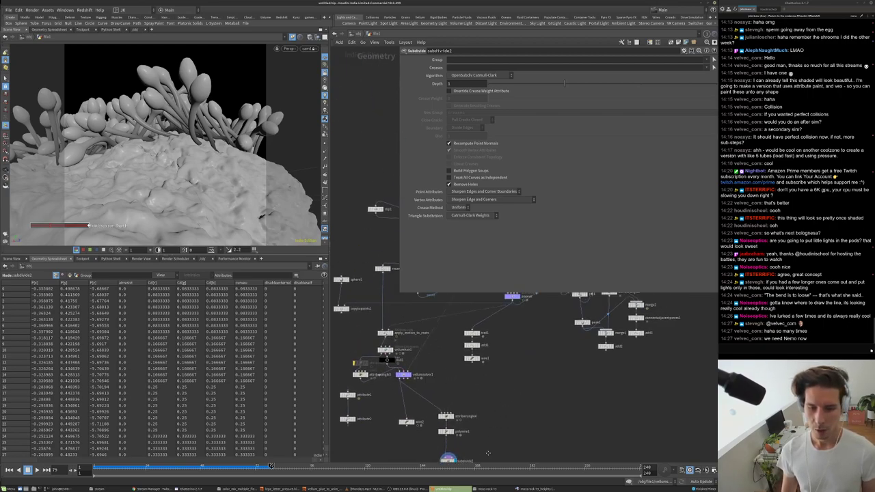
pyautogui.scroll(5, 568, 328)
# - End the rock branch with a Null named OUT_rock and check subdivide2's settings
pyautogui.press('Tab')
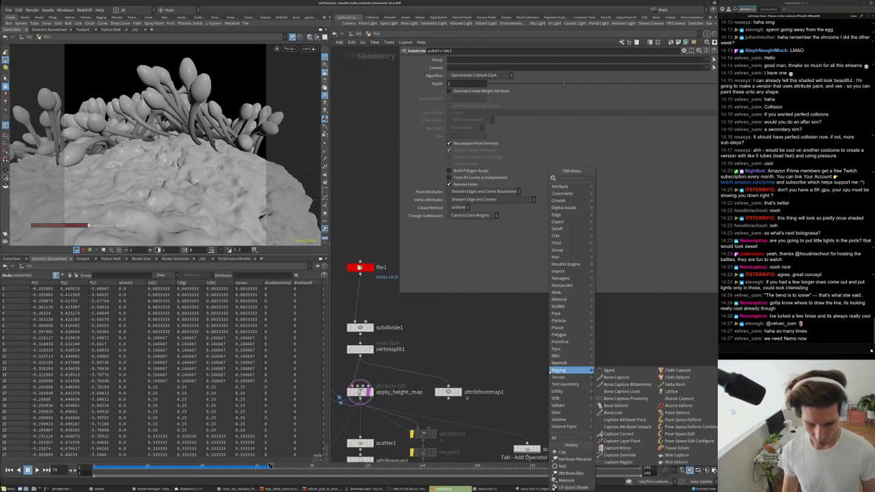
pyautogui.write('nu')
pyautogui.press('Return')
pyautogui.click(519, 364)
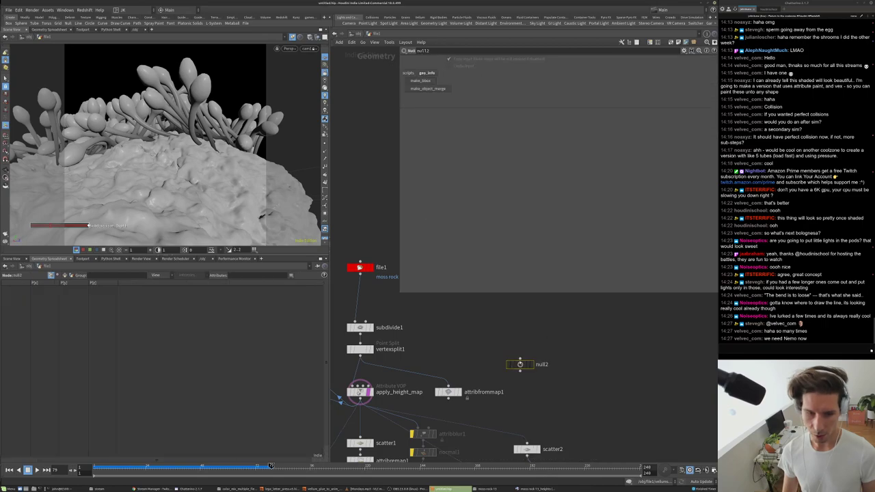
pyautogui.doubleClick(542, 365)
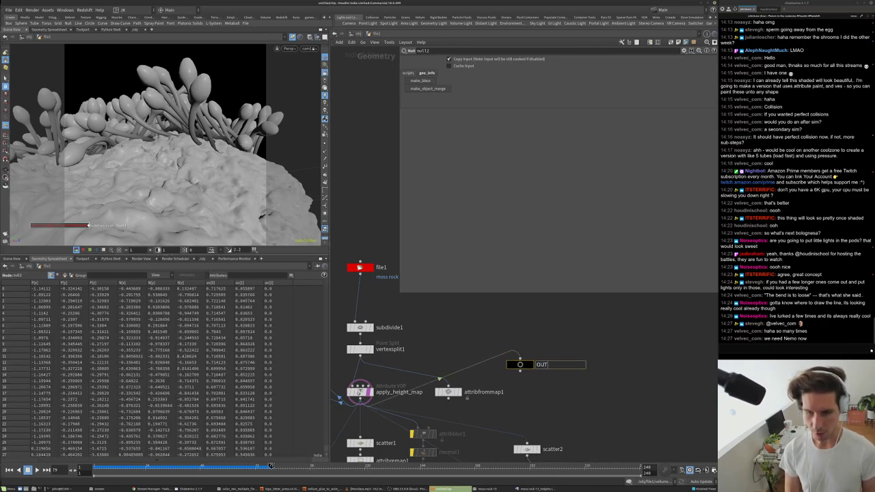
pyautogui.write('OUT_rock')
pyautogui.press('Return')
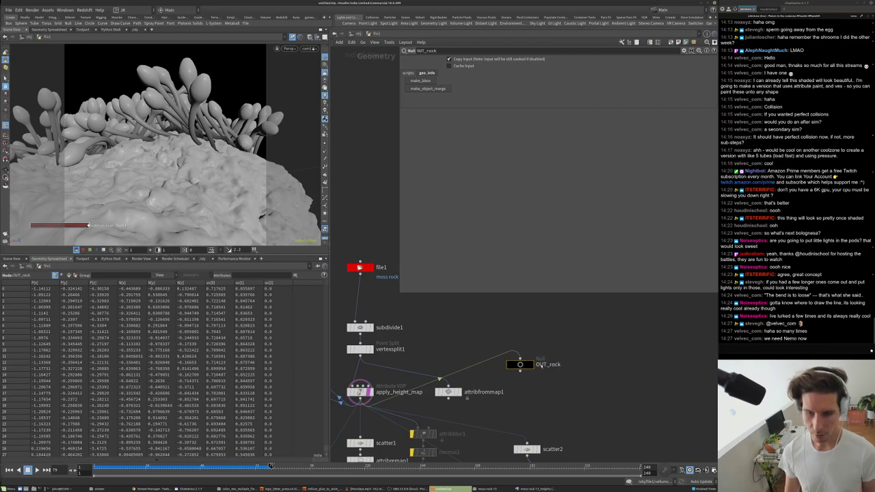
pyautogui.scroll(-10, 524, 405)
pyautogui.scroll(10, 509, 379)
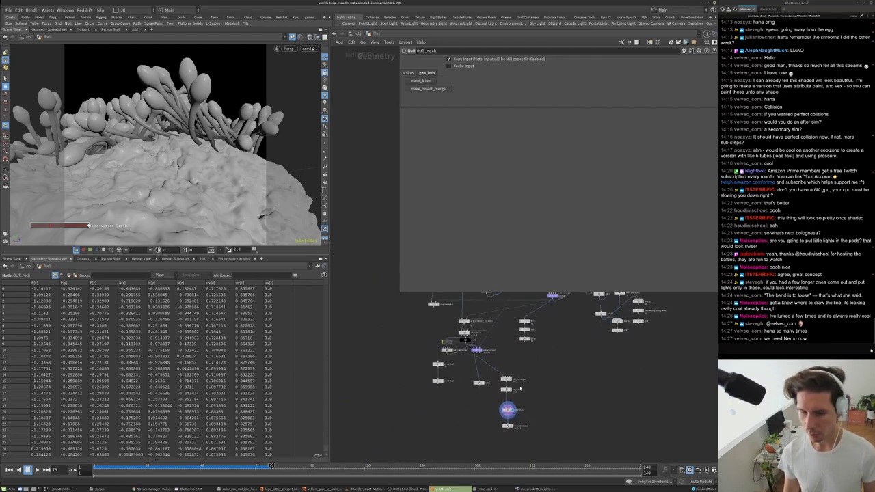
pyautogui.click(493, 319)
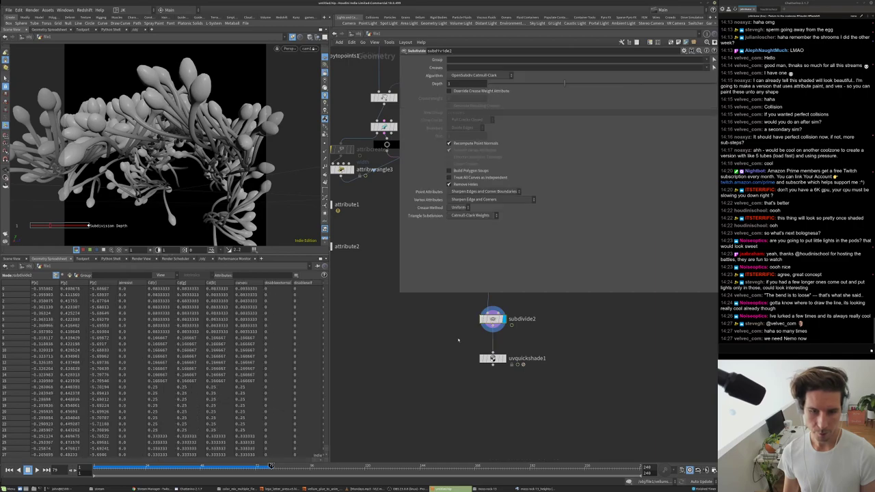
pyautogui.scroll(-4, 479, 348)
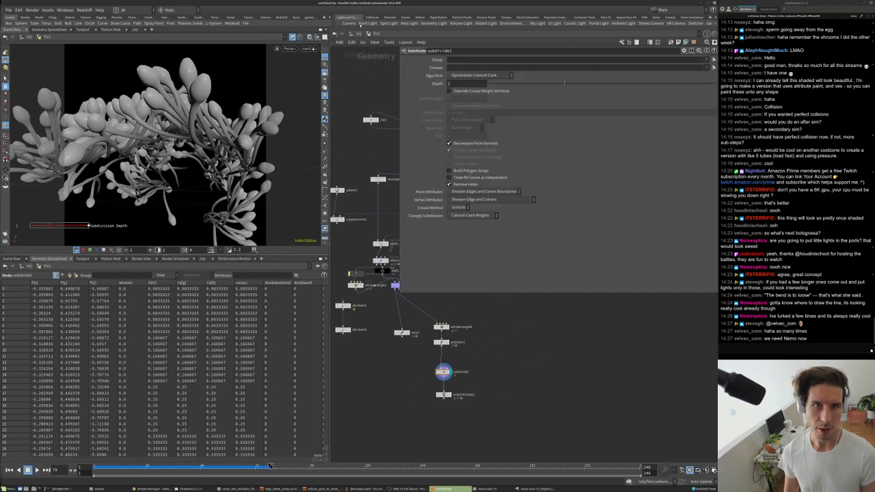
# - At object level, create a new Geometry object named rock beside file1
pyautogui.click(356, 36)
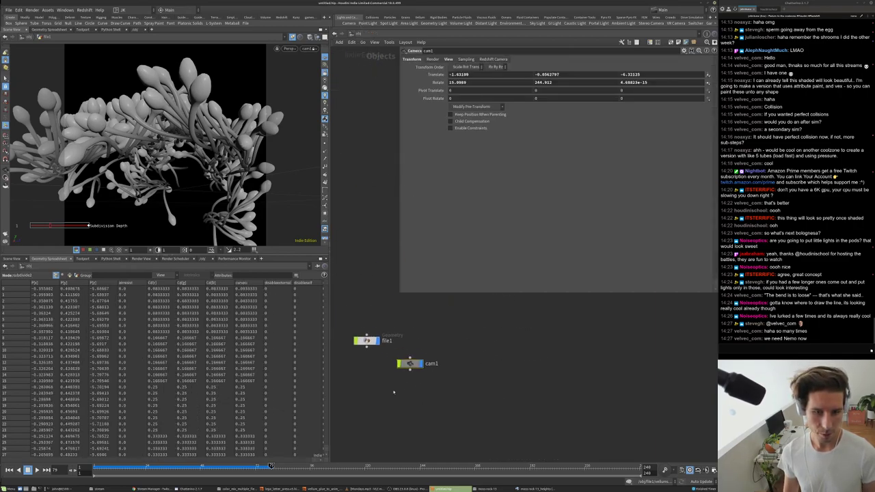
pyautogui.press('Tab')
pyautogui.click(619, 373)
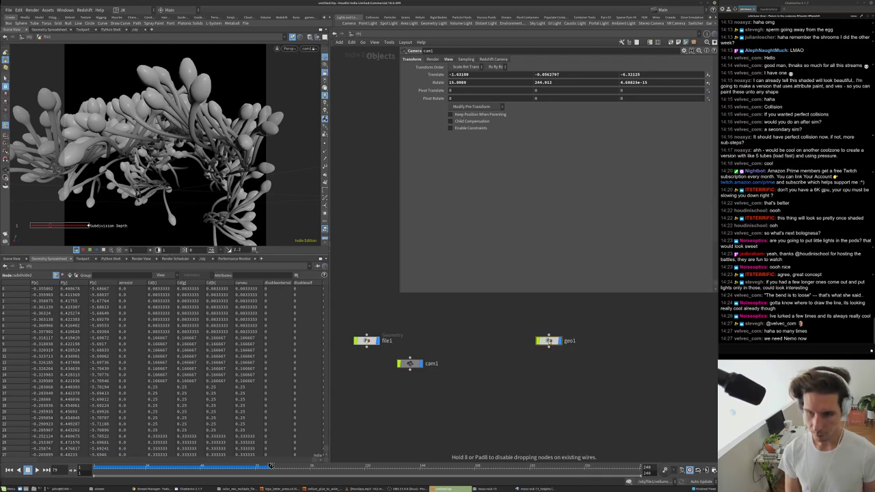
pyautogui.click(550, 341)
pyautogui.moveTo(549, 340); pyautogui.dragTo(444, 341)
pyautogui.doubleClick(463, 340)
pyautogui.write('rock')
pyautogui.press('Return')
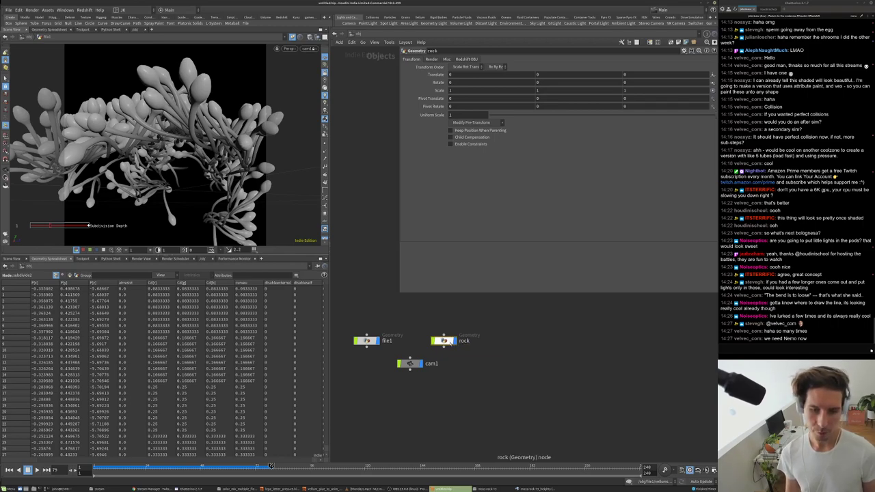
# - Inside rock, add an Object Merge whose Object 1 is ../../file1/OUT_rock
pyautogui.doubleClick(445, 341)
pyautogui.press('Tab')
pyautogui.write('ob')
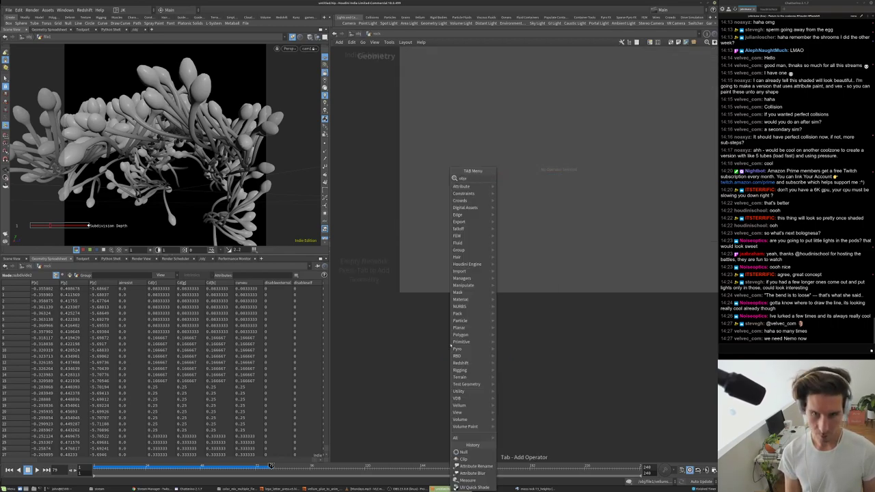
pyautogui.press('Return')
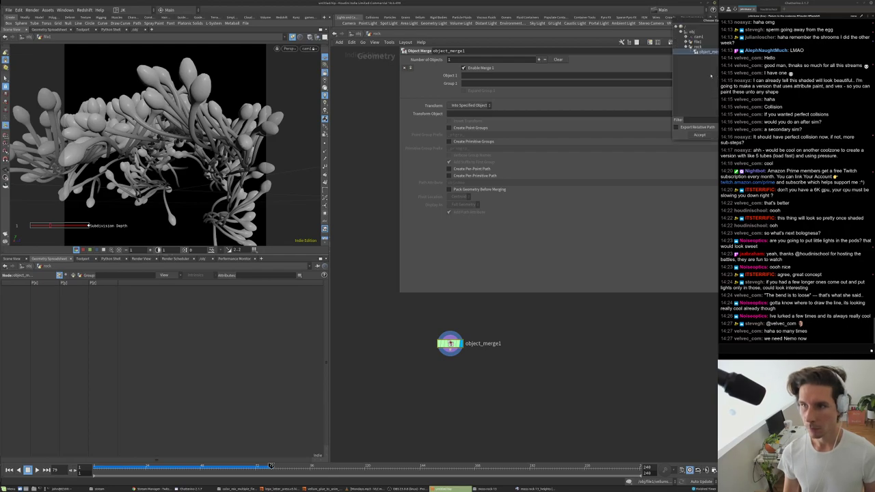
pyautogui.click(713, 76)
pyautogui.click(535, 115)
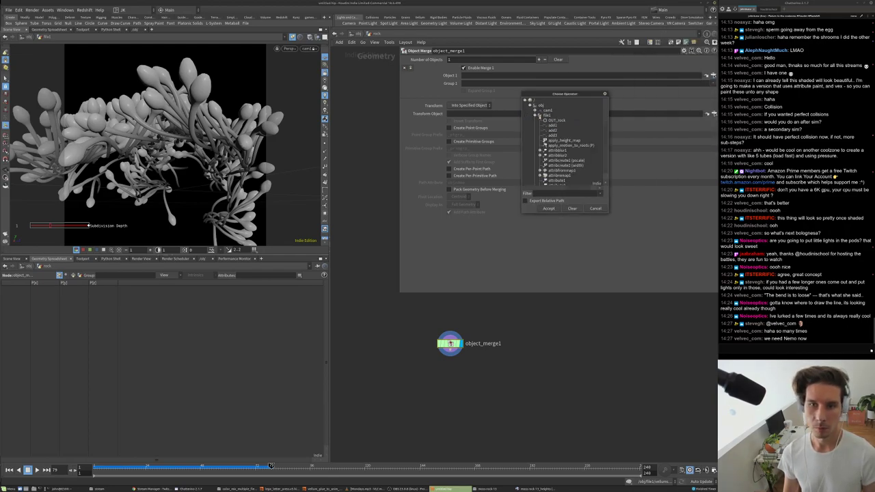
pyautogui.click(548, 208)
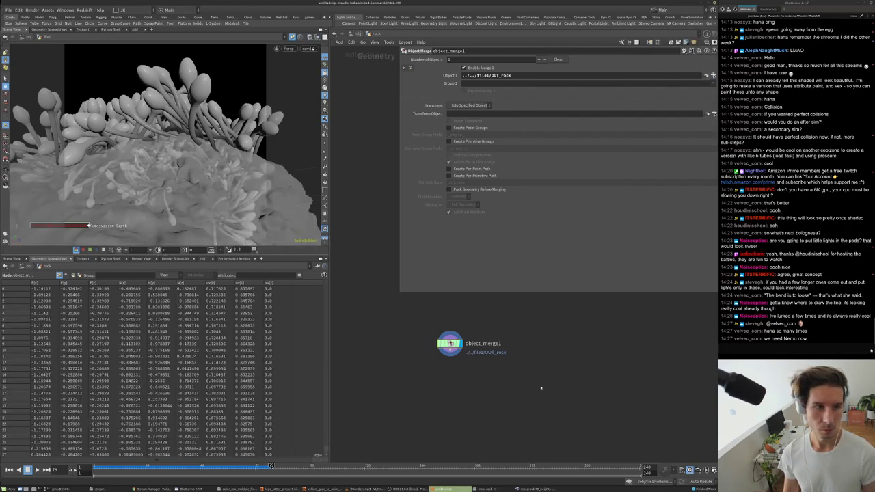
pyautogui.middleClick(470, 354)
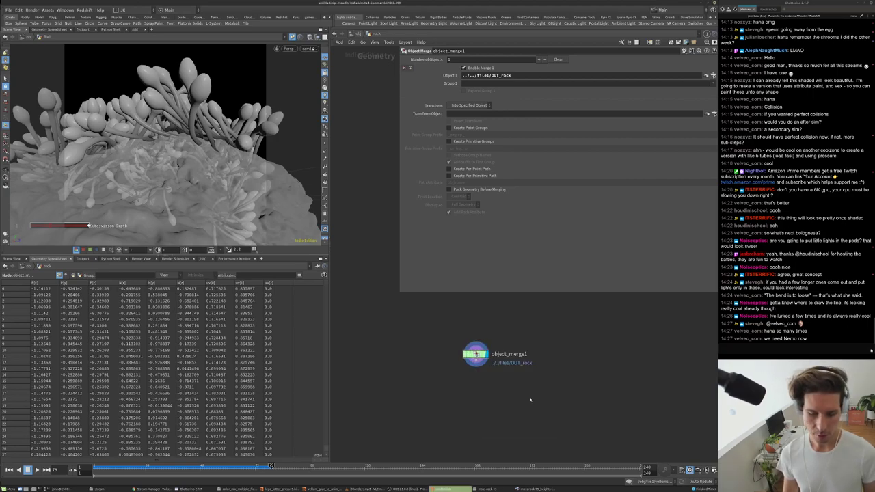
pyautogui.click(492, 489)
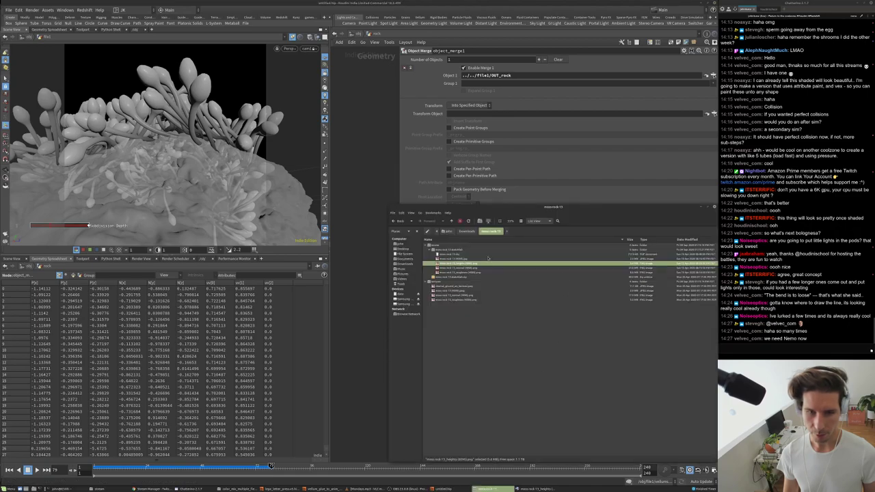
# - Open a moss rock colour image in Image Viewer, then close it and the Nemo window
pyautogui.rightClick(466, 259)
pyautogui.click(482, 265)
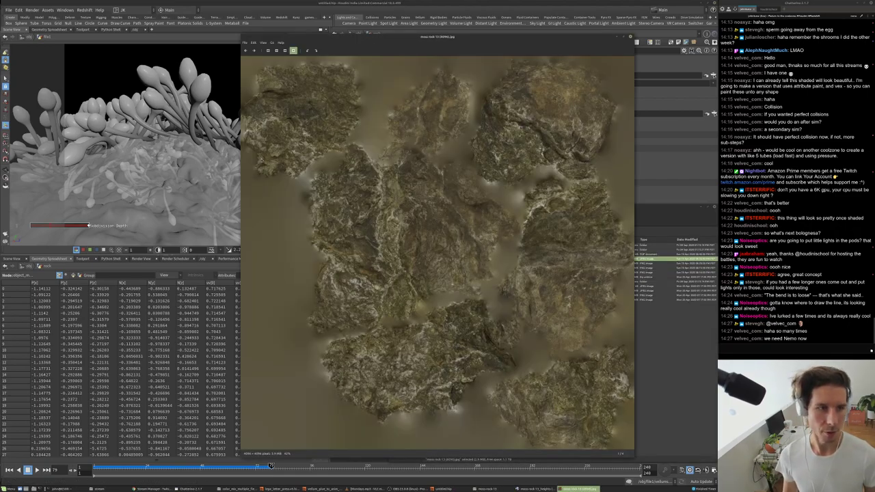
pyautogui.click(630, 36)
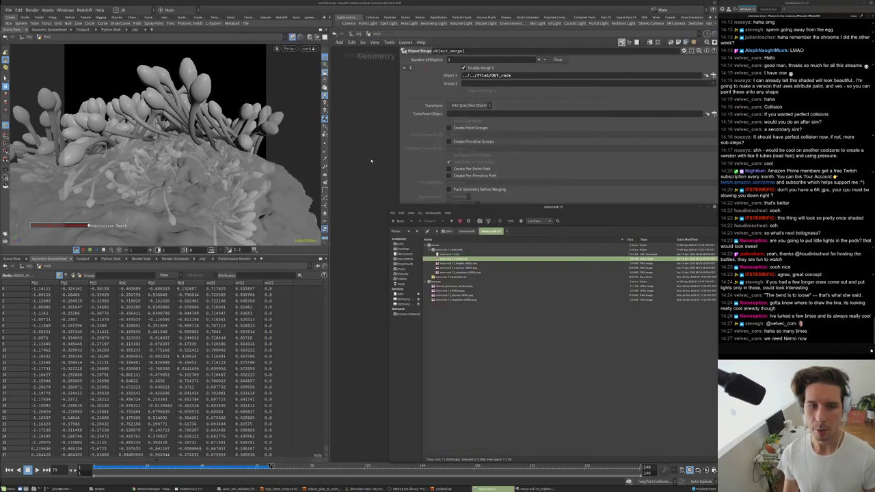
pyautogui.click(714, 206)
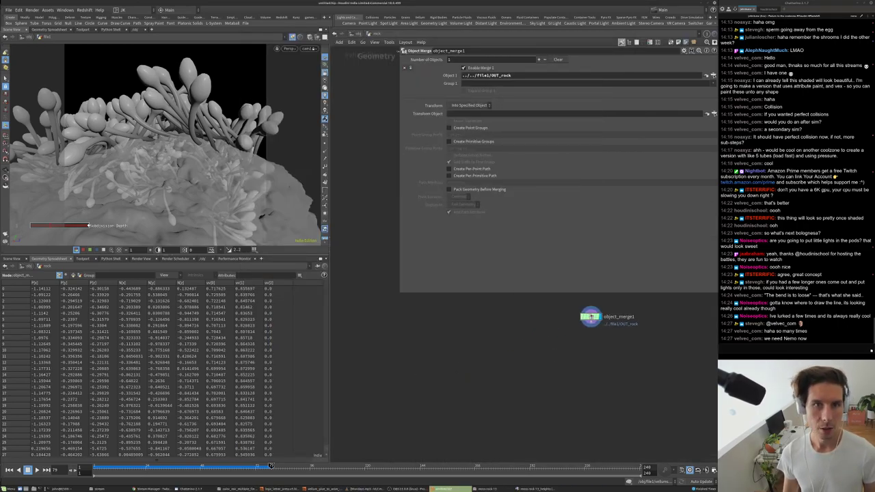
# - At object level, move cam1 below the file1 and rock nodes
pyautogui.press('u')
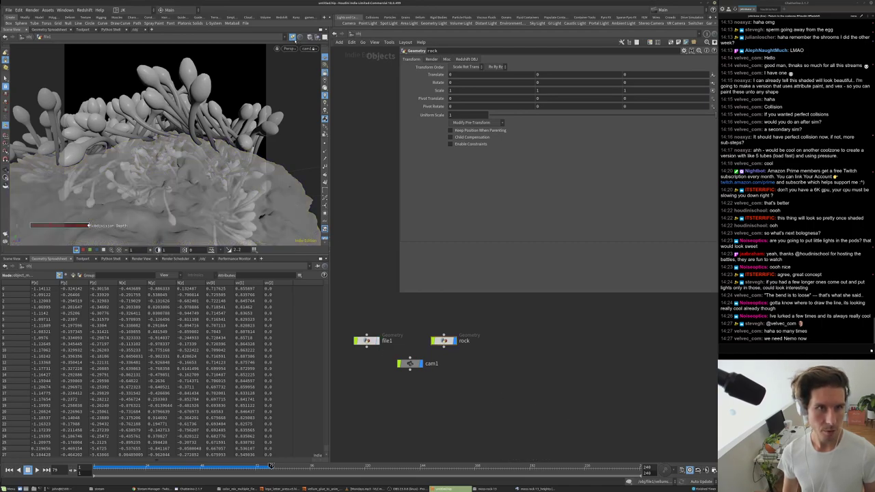
pyautogui.moveTo(391, 401); pyautogui.dragTo(460, 445, button='middle')
pyautogui.scroll(2, 460, 445)
pyautogui.moveTo(495, 396); pyautogui.dragTo(536, 419)
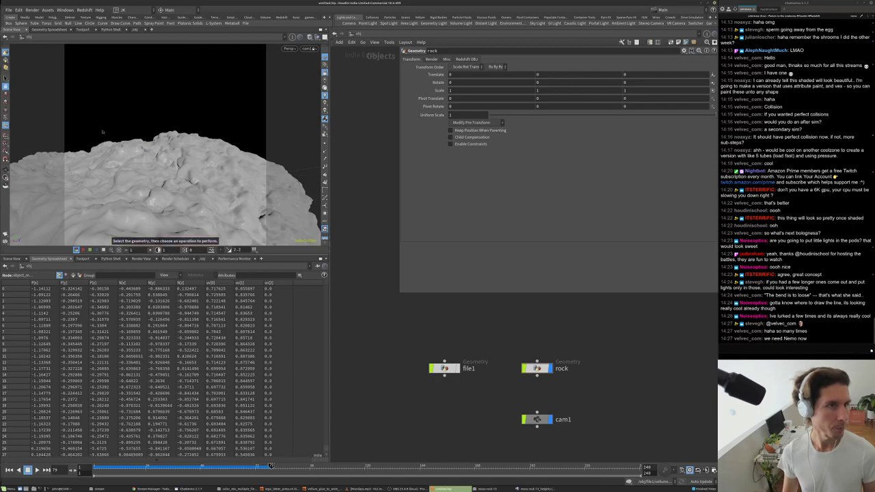
pyautogui.moveTo(582, 374); pyautogui.dragTo(553, 372, button='middle')
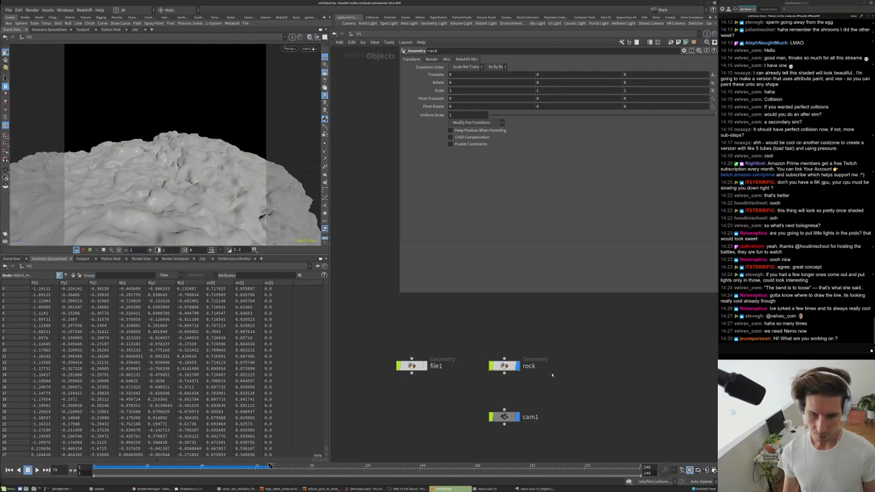
# - Turn on file1's display flag alongside rock and dive into file1's network
pyautogui.press('Tab')
pyautogui.moveTo(551, 374)
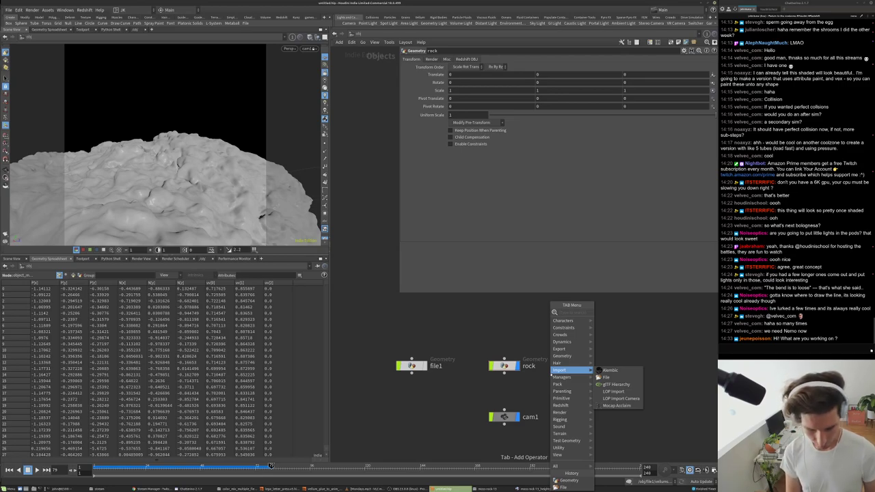
pyautogui.write('mat')
pyautogui.press('Escape')
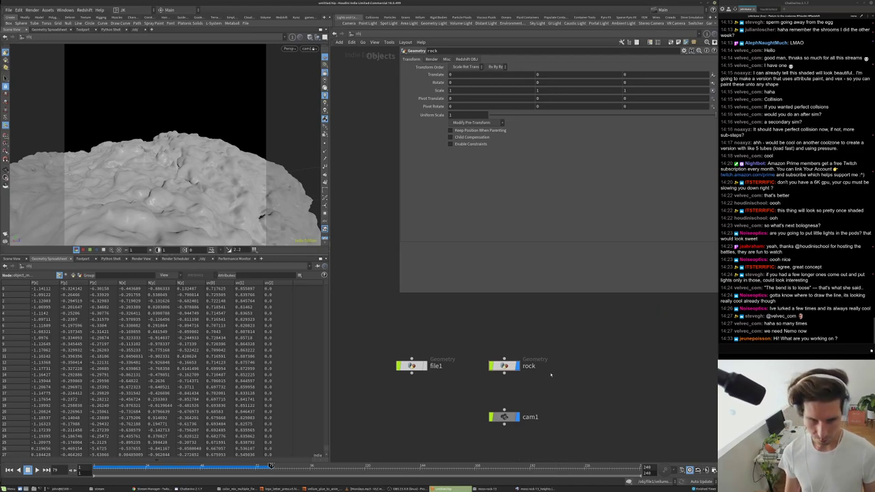
pyautogui.click(425, 366)
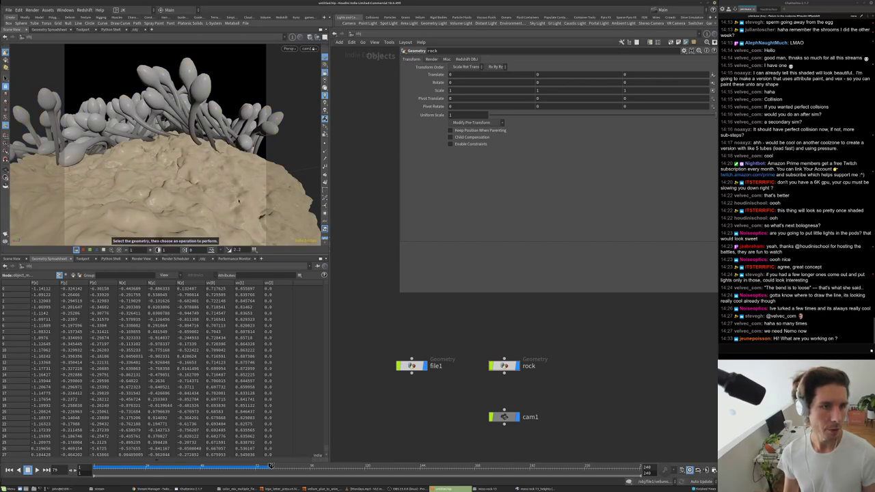
pyautogui.doubleClick(412, 366)
# - Compare wire2's result, restore the display flag on subdivide2, and return to /obj
pyautogui.scroll(4, 410, 335)
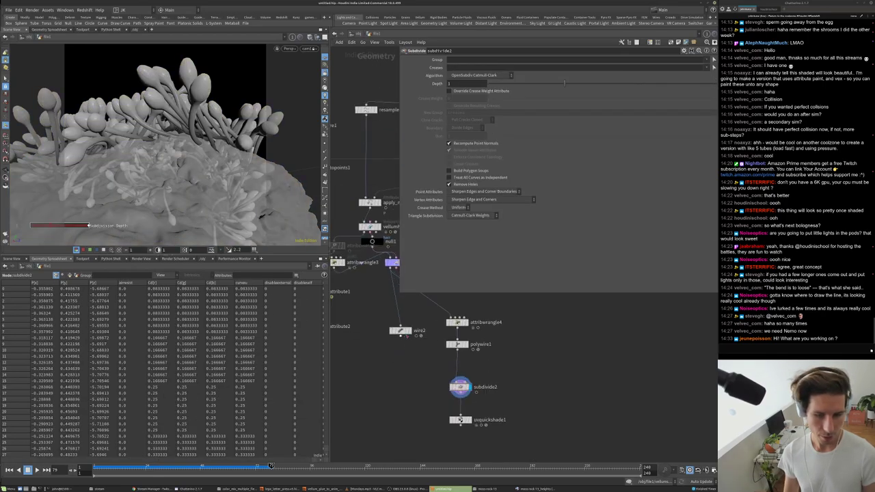
pyautogui.click(408, 330)
pyautogui.click(399, 331)
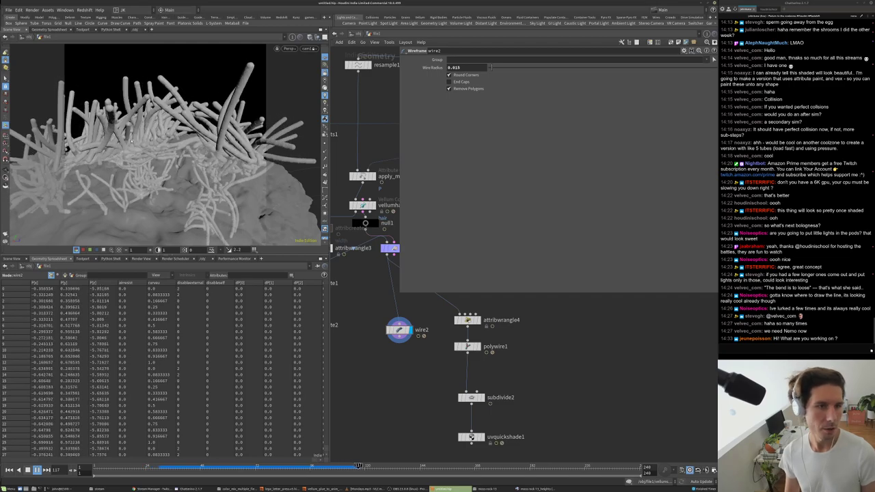
pyautogui.scroll(3, 458, 369)
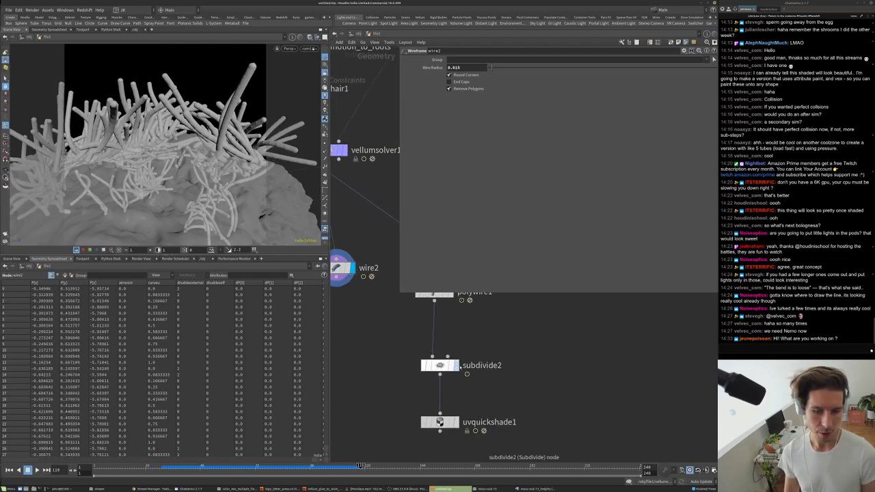
pyautogui.click(456, 365)
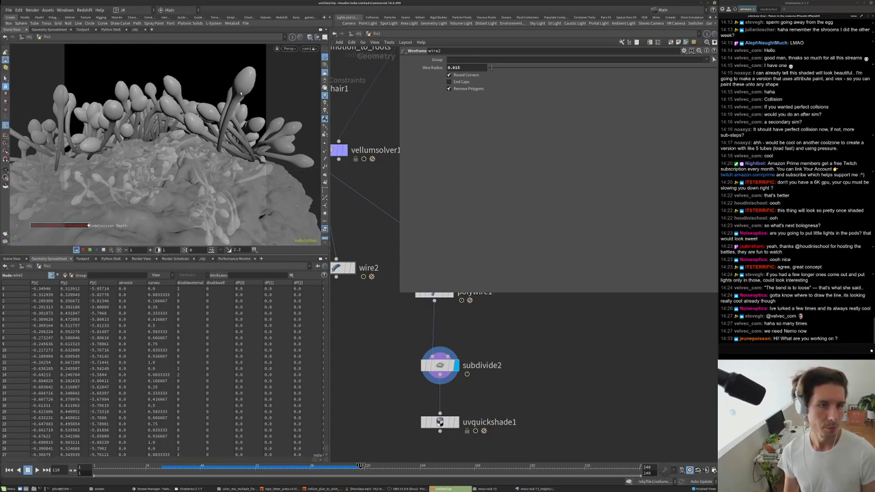
pyautogui.scroll(2, 453, 281)
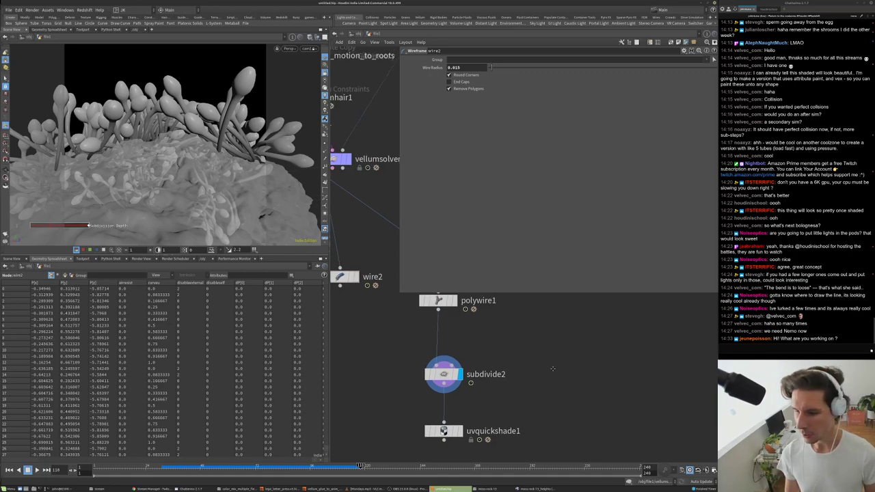
pyautogui.click(350, 35)
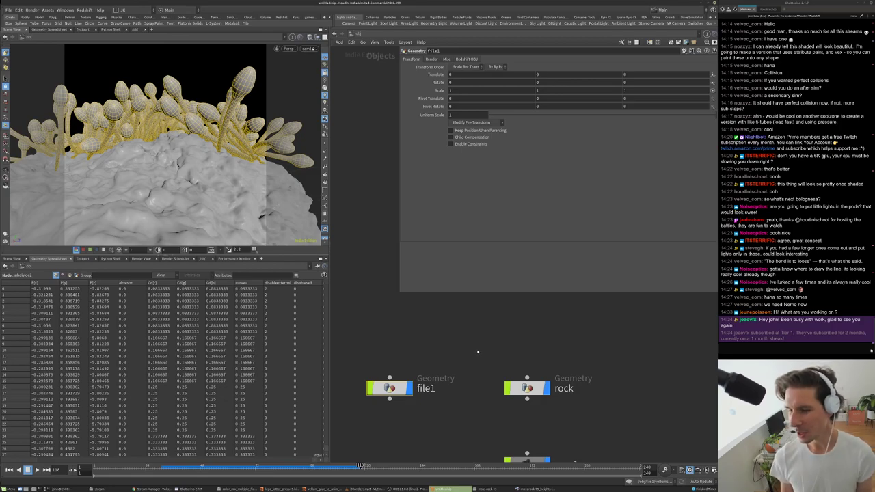
# - Auto-layout file1, rock and cam1 into a column, check object_merge1 inside rock, then return
pyautogui.press('h')
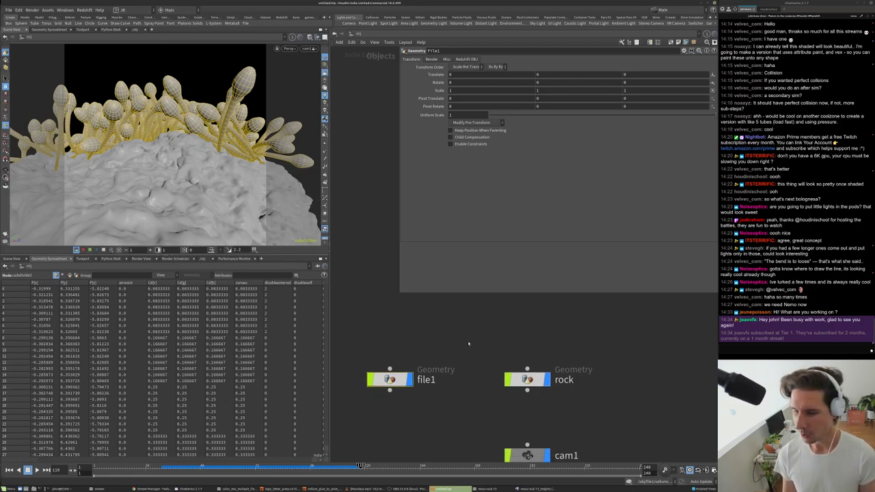
pyautogui.press('l')
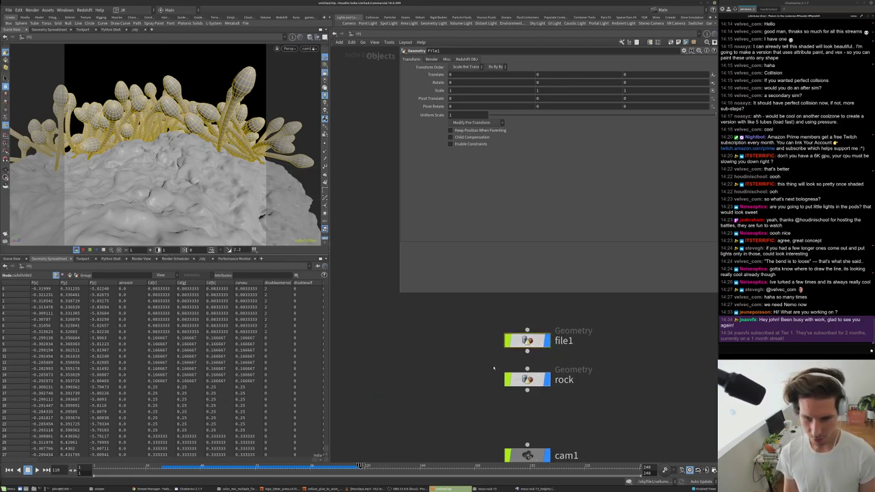
pyautogui.press('h')
pyautogui.doubleClick(515, 358)
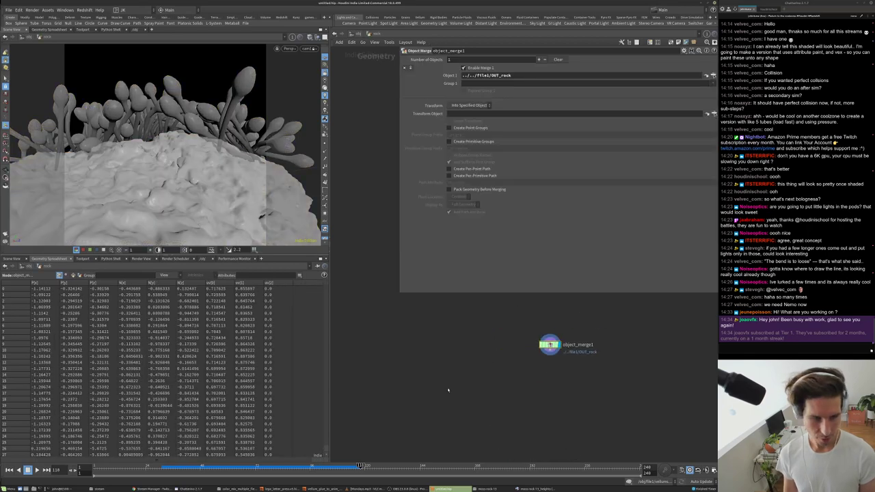
pyautogui.moveTo(575, 388); pyautogui.dragTo(545, 395, button='middle')
pyautogui.scroll(3, 517, 357)
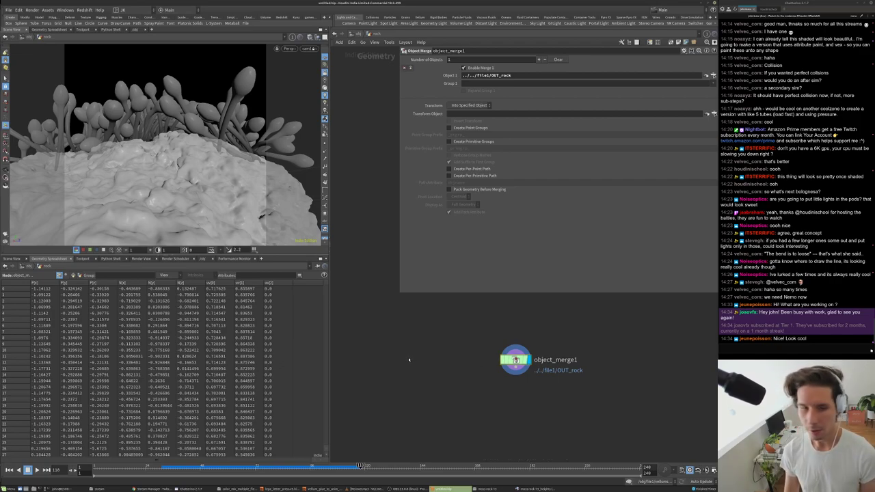
pyautogui.click(361, 34)
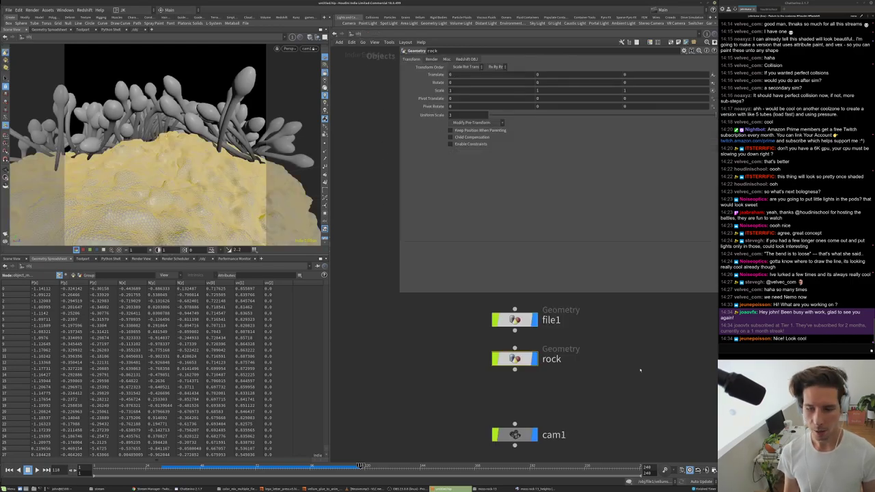
# - Create a Material Network with a Redshift Material Builder assigned to the rock mesh
pyautogui.press('Tab')
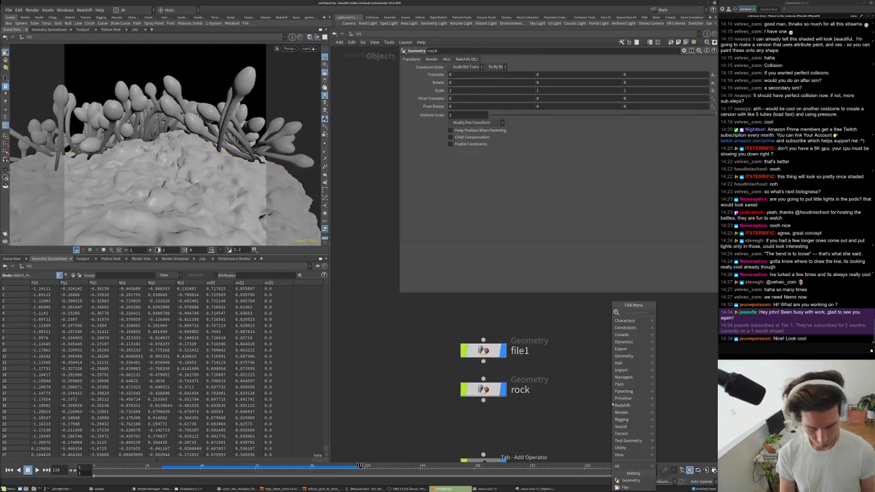
pyautogui.click(612, 403)
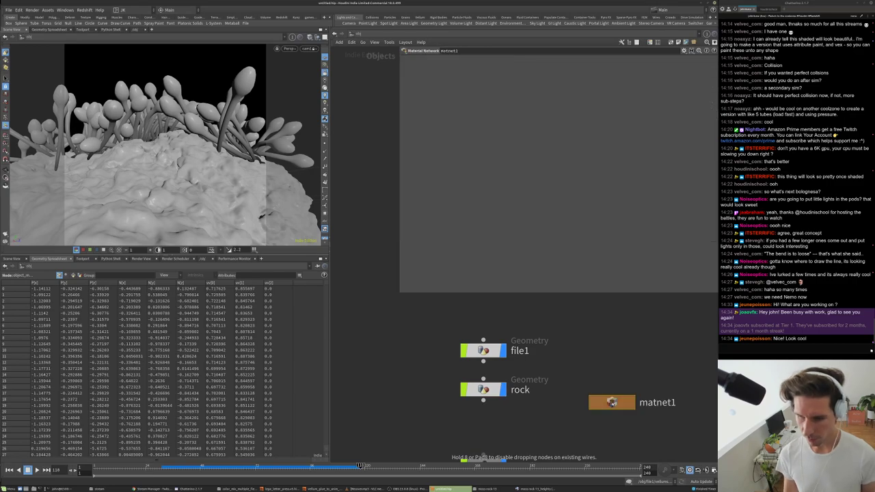
pyautogui.press('i')
pyautogui.press('Tab')
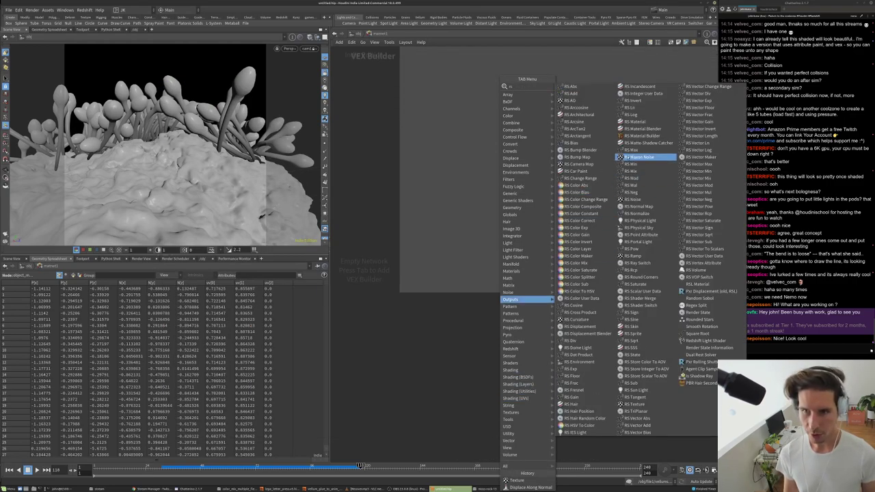
pyautogui.click(645, 137)
pyautogui.click(470, 355)
pyautogui.moveTo(470, 356); pyautogui.dragTo(194, 186)
pyautogui.doubleClick(459, 357)
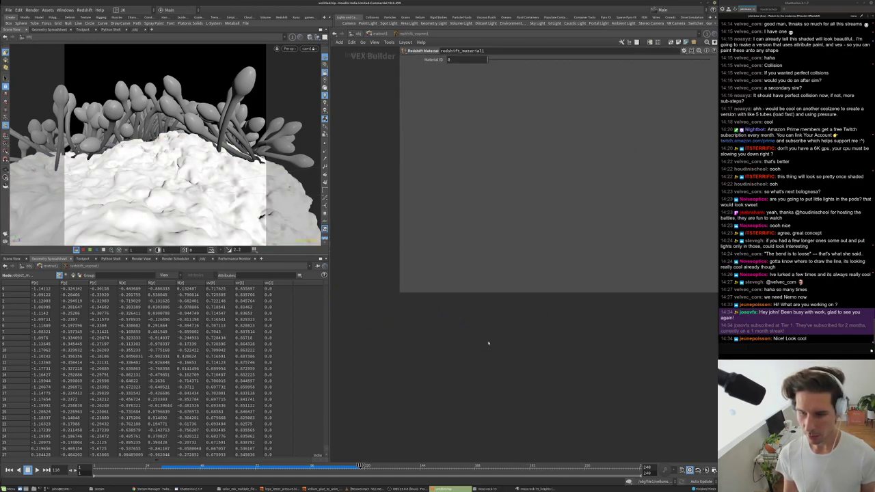
# - Add an RS Texture node beside Material1 and copy the rock file path from the terminal
pyautogui.press('Tab')
pyautogui.write('te')
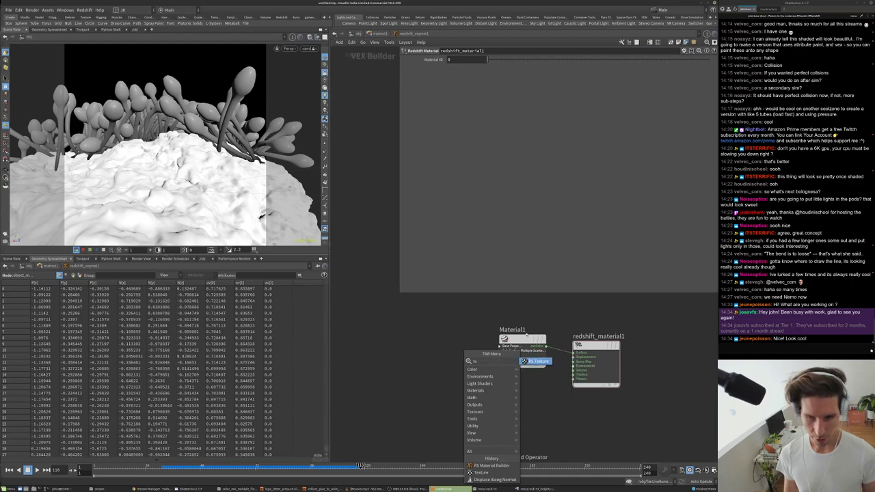
pyautogui.click(525, 361)
pyautogui.click(456, 350)
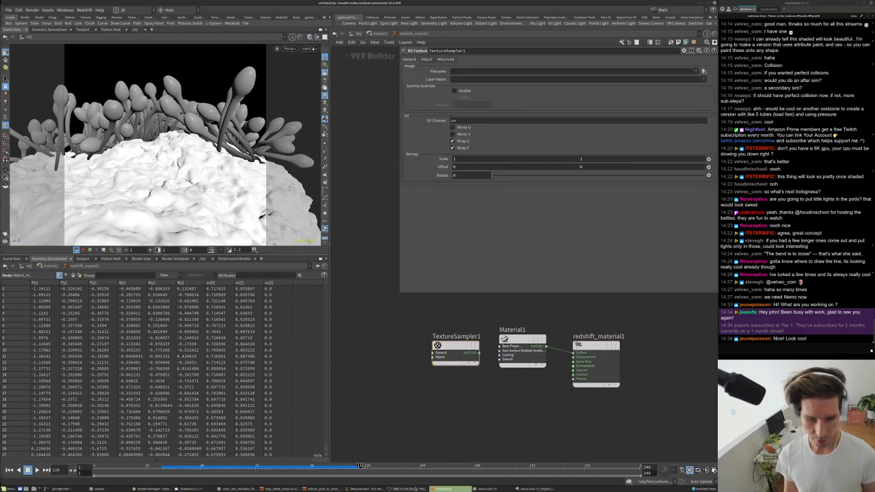
pyautogui.hotkey('alt', 'Tab')
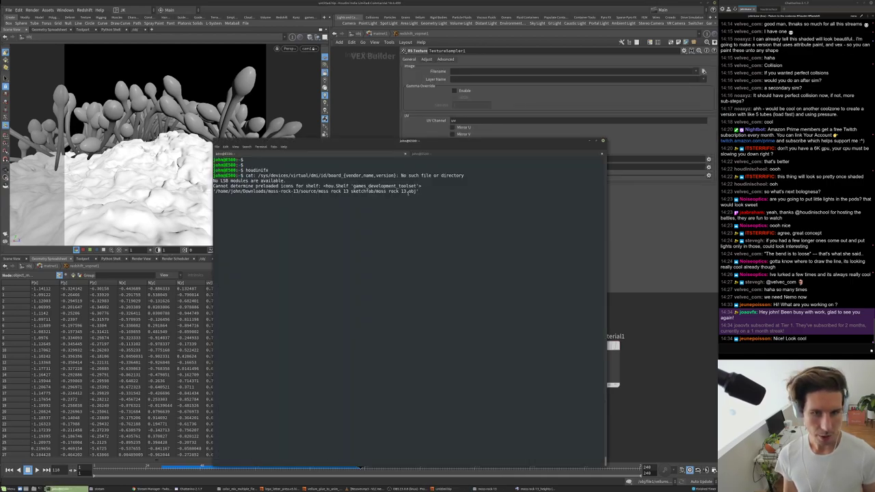
pyautogui.tripleClick(419, 191)
pyautogui.rightClick(218, 192)
pyautogui.click(229, 215)
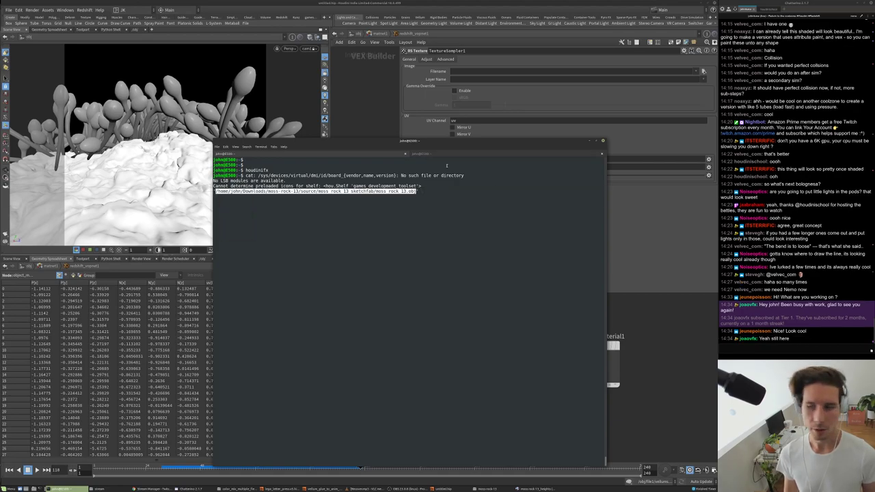
pyautogui.click(697, 277)
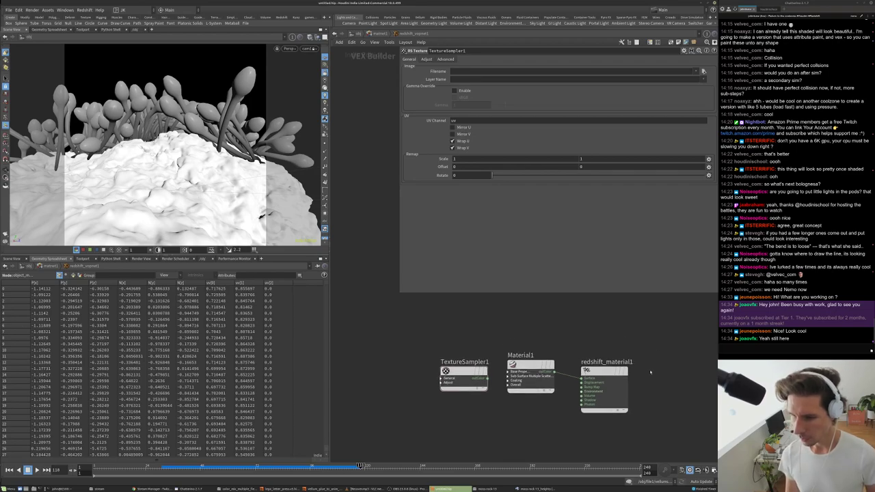
# - Wire TextureSampler1's colour output into Material1's diffuse colour input
pyautogui.moveTo(519, 373); pyautogui.dragTo(482, 373)
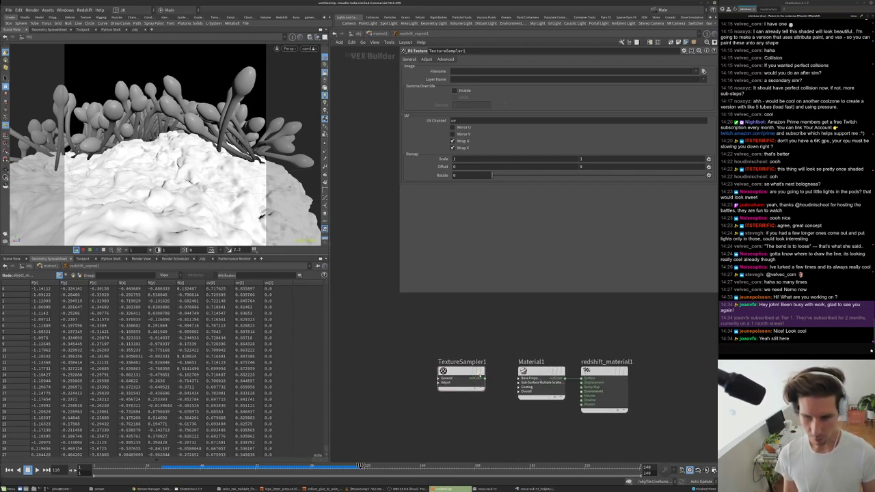
pyautogui.scroll(3, 447, 397)
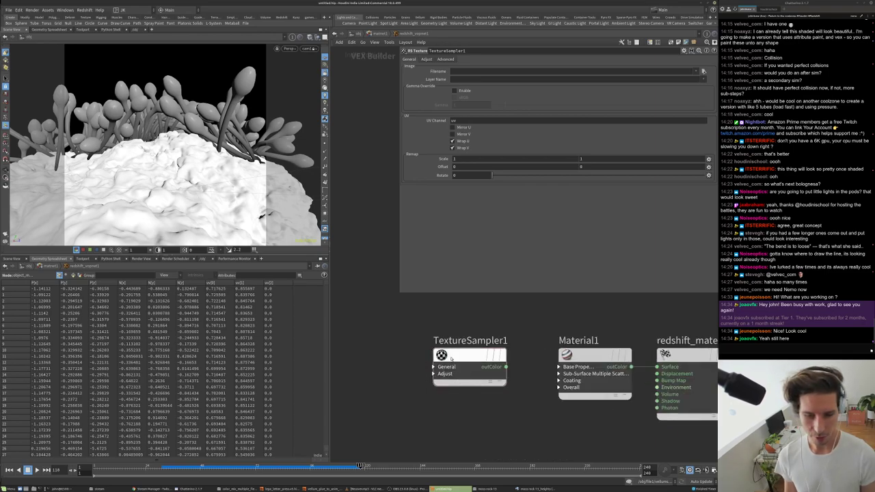
pyautogui.click(435, 367)
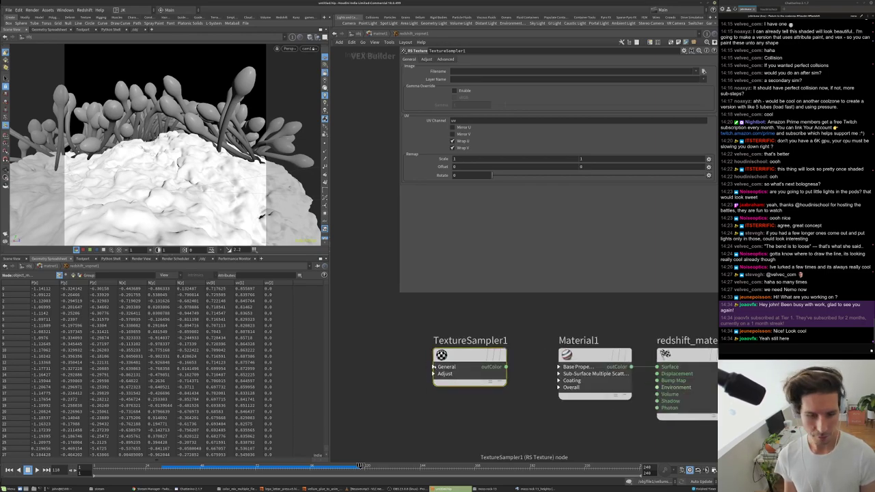
pyautogui.click(432, 367)
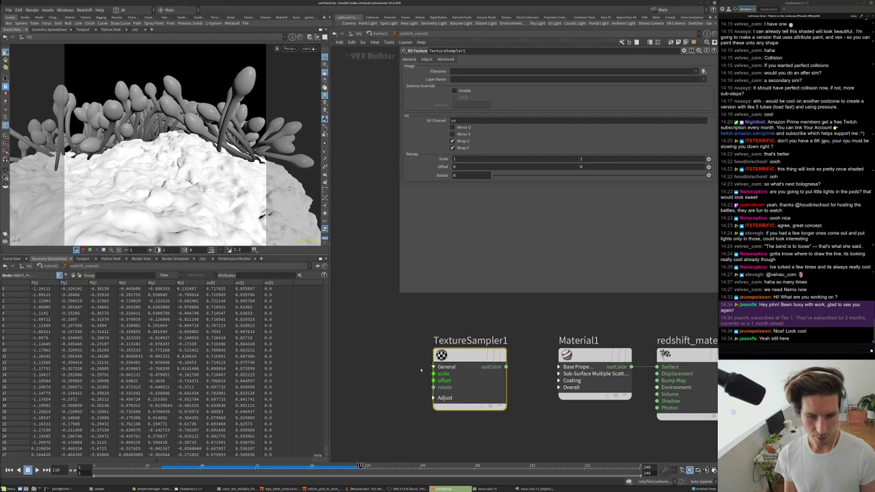
pyautogui.moveTo(506, 368); pyautogui.dragTo(559, 374)
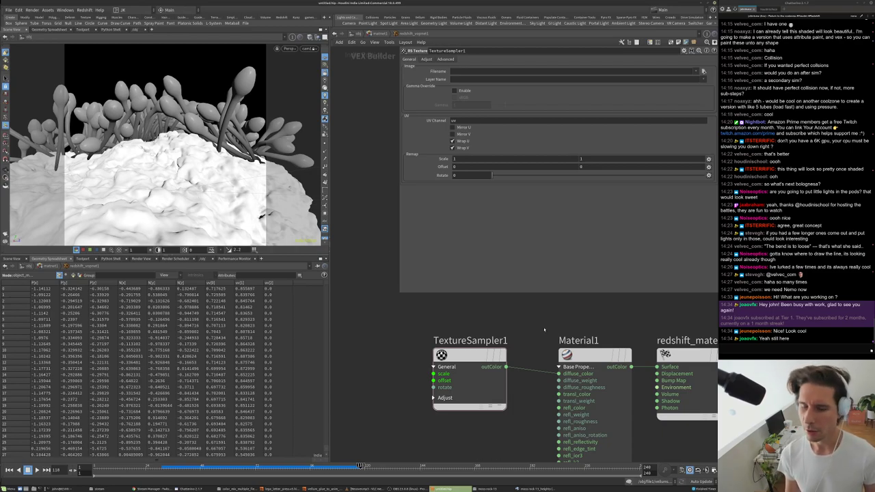
pyautogui.scroll(-2, 532, 338)
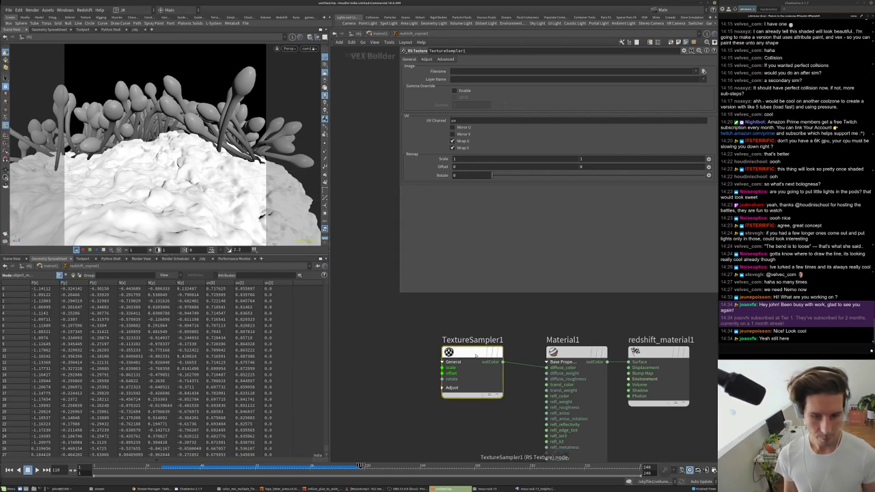
# - Load moss rock 13 (4096).jpg into TextureSampler1 and spread out the material nodes
pyautogui.hotkey('ctrl', 'v')
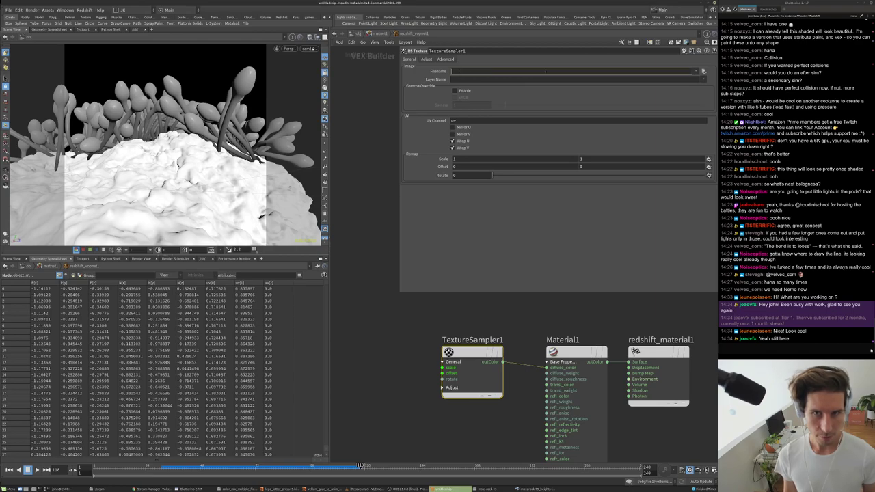
pyautogui.click(703, 71)
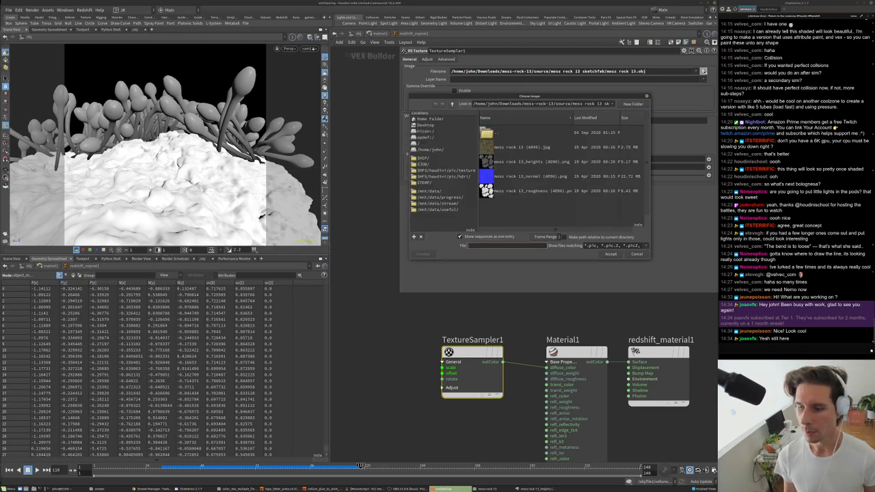
pyautogui.click(517, 149)
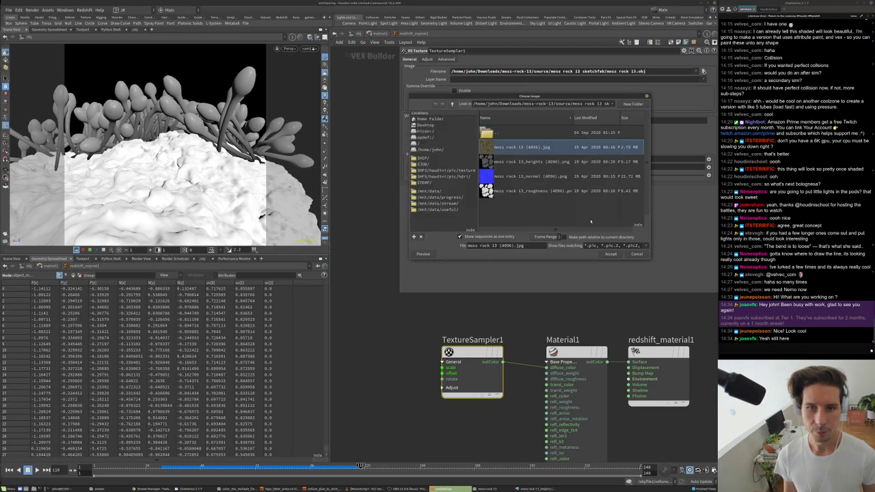
pyautogui.click(611, 254)
pyautogui.scroll(-3, 567, 335)
pyautogui.moveTo(567, 335); pyautogui.dragTo(493, 330, button='middle')
pyautogui.moveTo(534, 330); pyautogui.dragTo(650, 330)
pyautogui.moveTo(613, 373); pyautogui.dragTo(586, 374, button='middle')
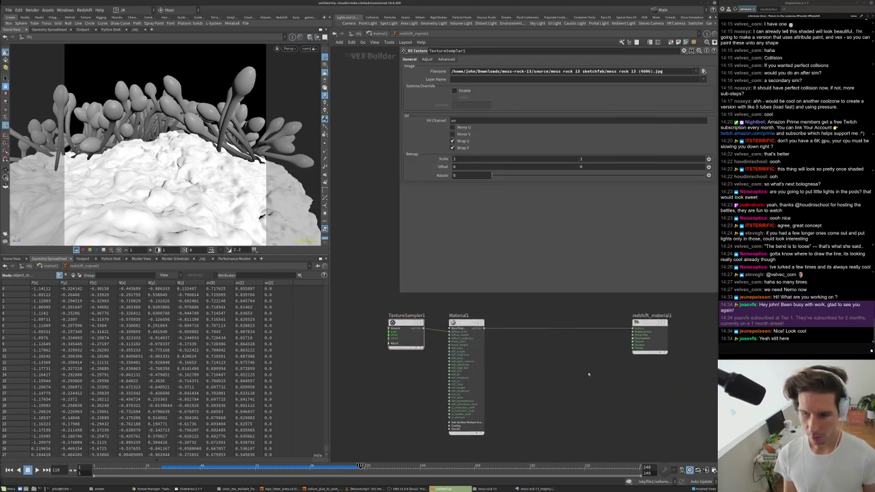
pyautogui.scroll(2, 588, 369)
pyautogui.press('Tab')
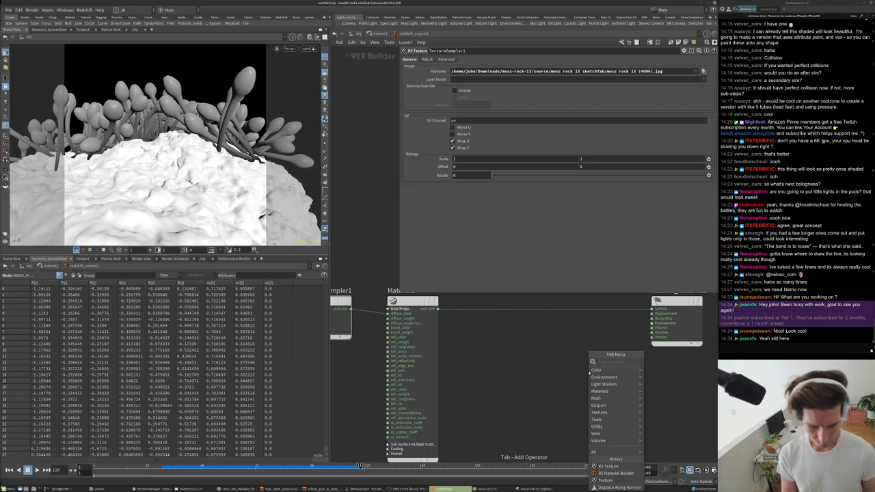
pyautogui.write('no')
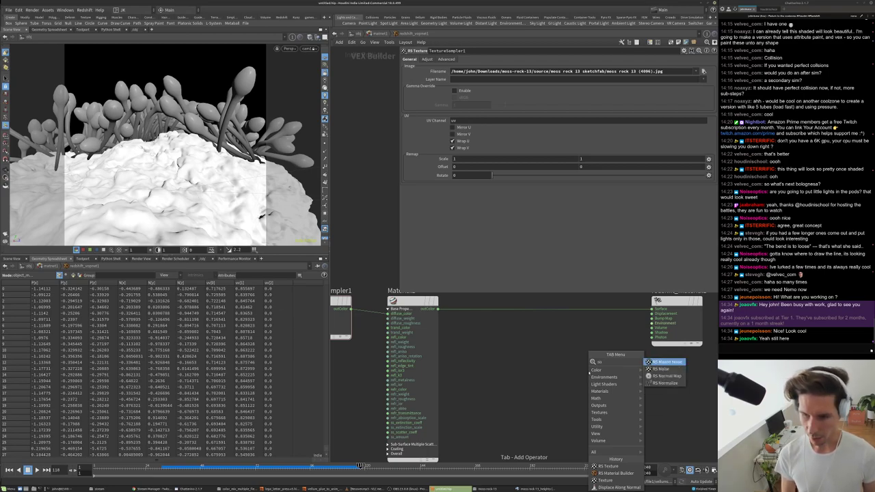
pyautogui.press('Down')
pyautogui.press('Down')
pyautogui.press('Return')
pyautogui.click(588, 376)
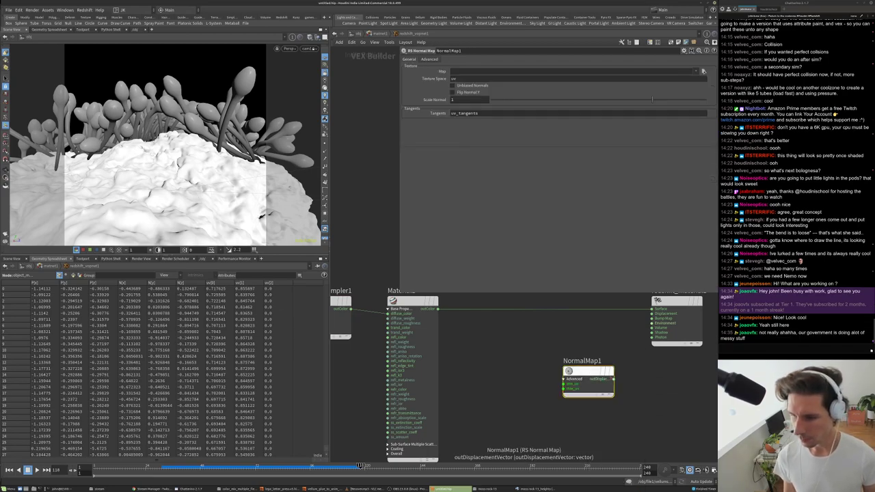
pyautogui.moveTo(606, 381); pyautogui.dragTo(600, 400, button='middle')
pyautogui.scroll(1, 613, 400)
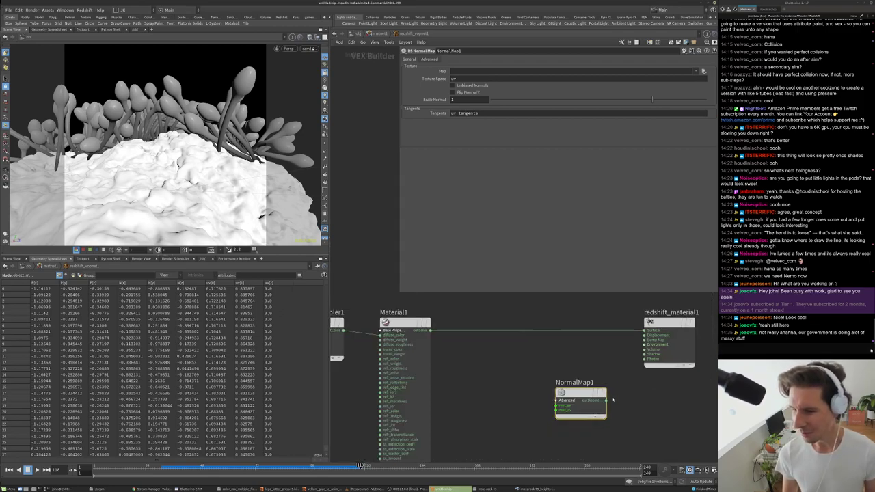
pyautogui.moveTo(597, 391); pyautogui.dragTo(566, 367)
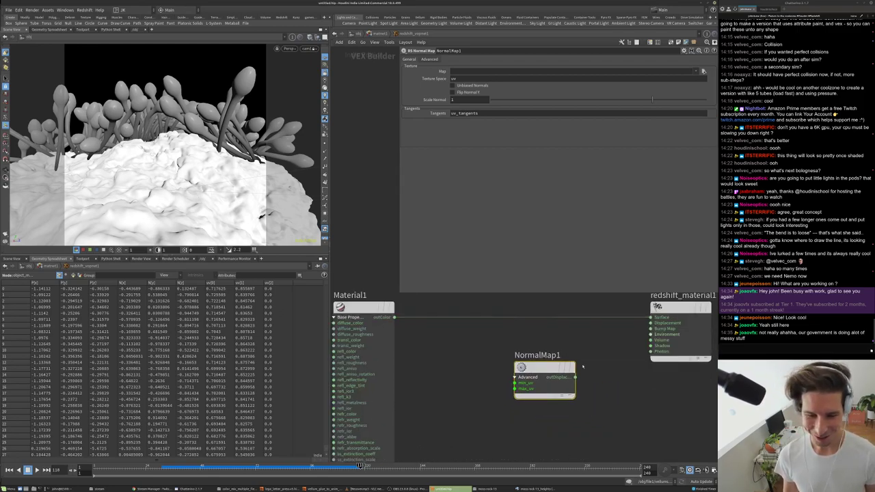
pyautogui.moveTo(549, 373); pyautogui.dragTo(519, 386, button='middle')
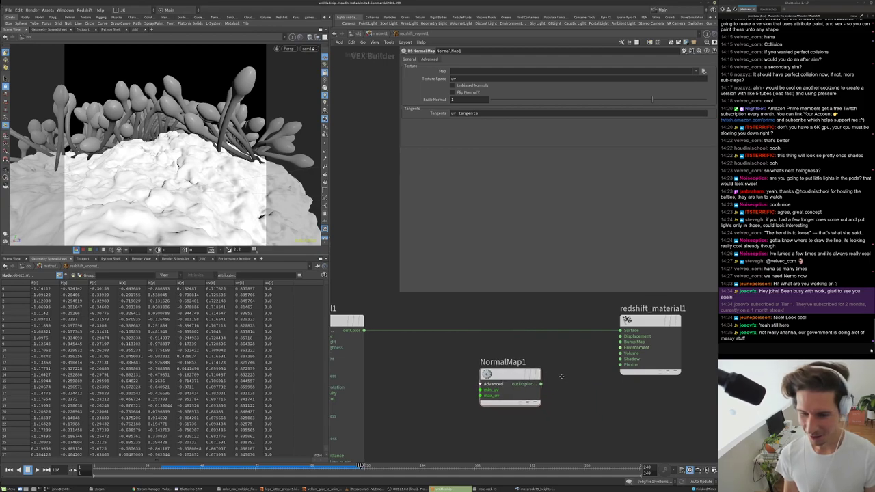
pyautogui.moveTo(596, 380); pyautogui.dragTo(560, 371, button='middle')
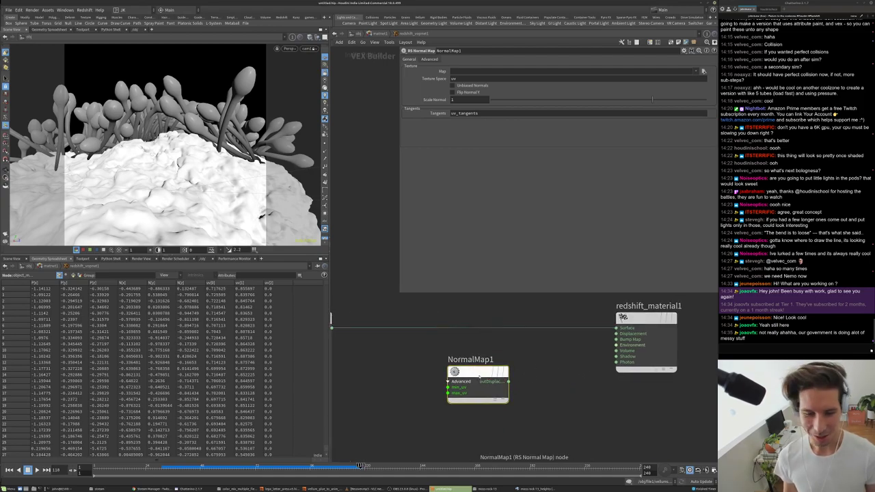
pyautogui.moveTo(536, 384); pyautogui.dragTo(532, 374, button='middle')
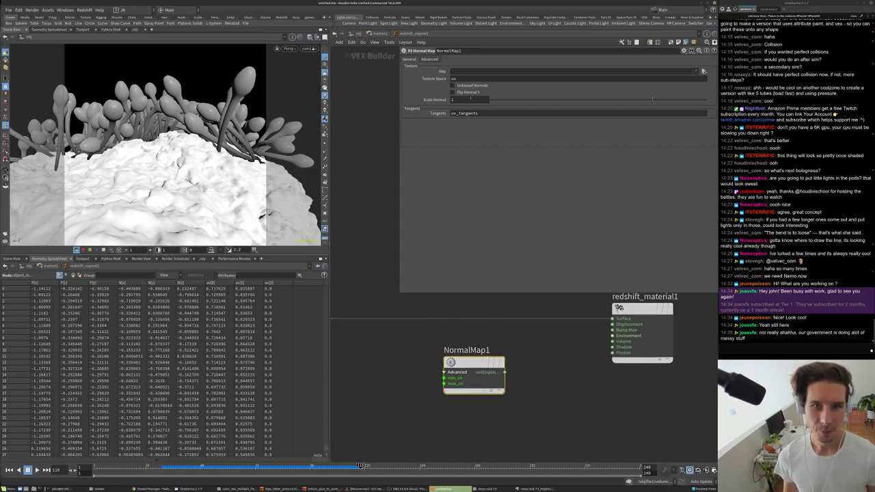
pyautogui.click(681, 71)
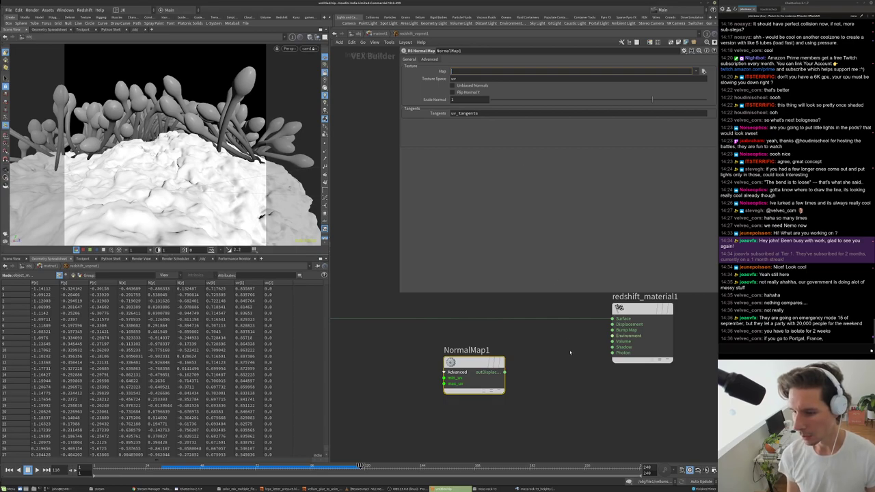
# - Load moss rock 13_normal (4096).png as NormalMap1's Map file
pyautogui.scroll(-2, 569, 347)
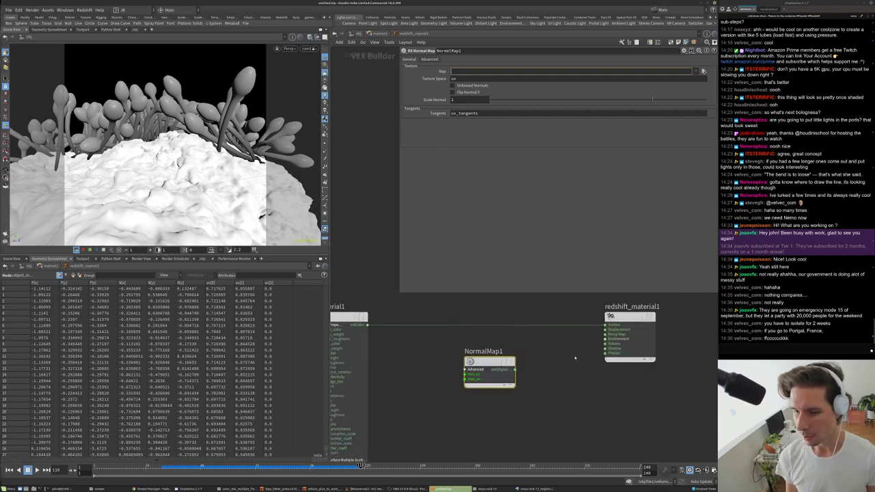
pyautogui.moveTo(544, 369); pyautogui.dragTo(572, 359, button='middle')
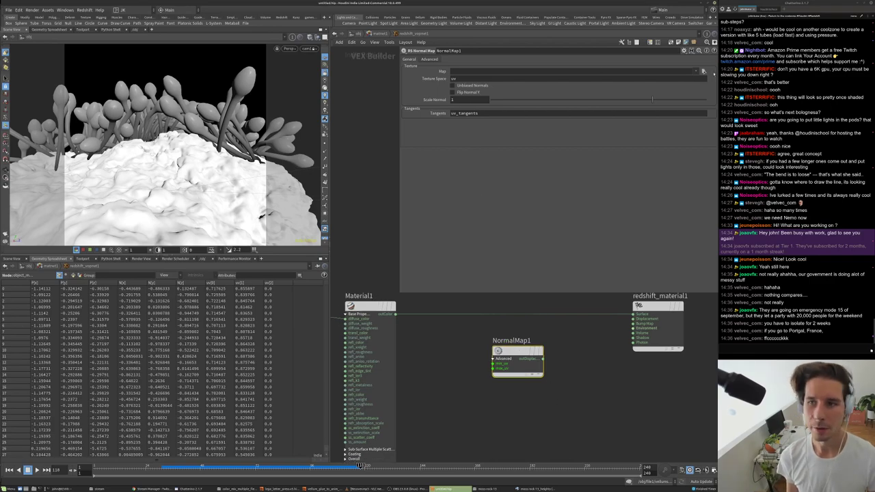
pyautogui.click(704, 71)
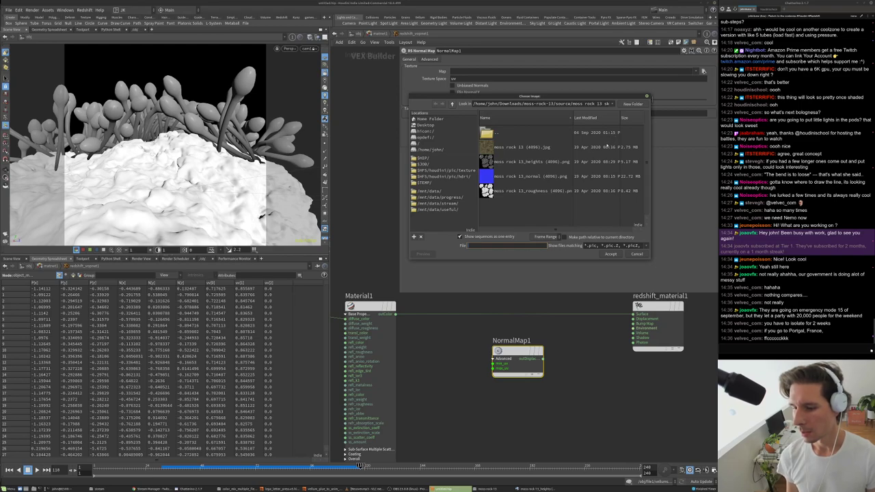
pyautogui.click(500, 149)
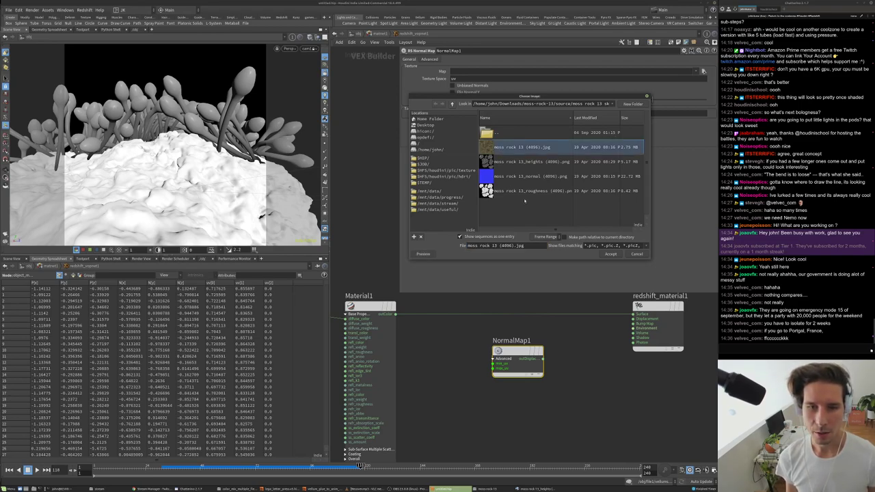
pyautogui.click(517, 177)
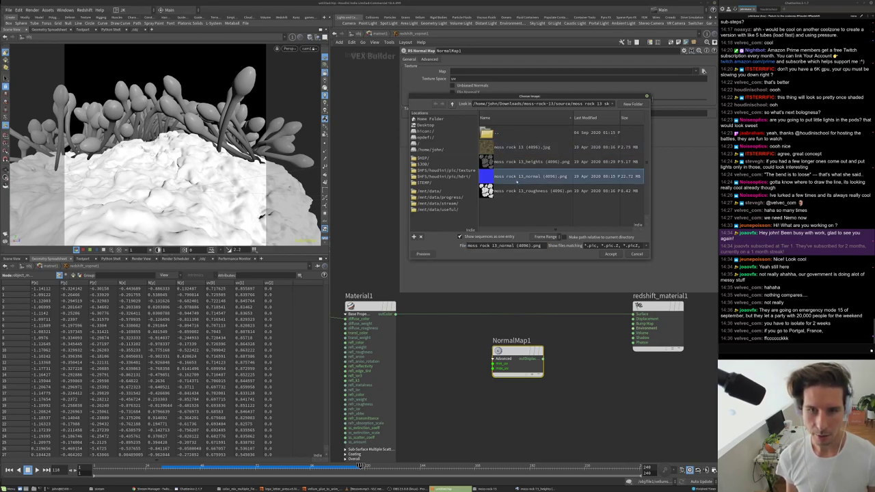
pyautogui.click(610, 253)
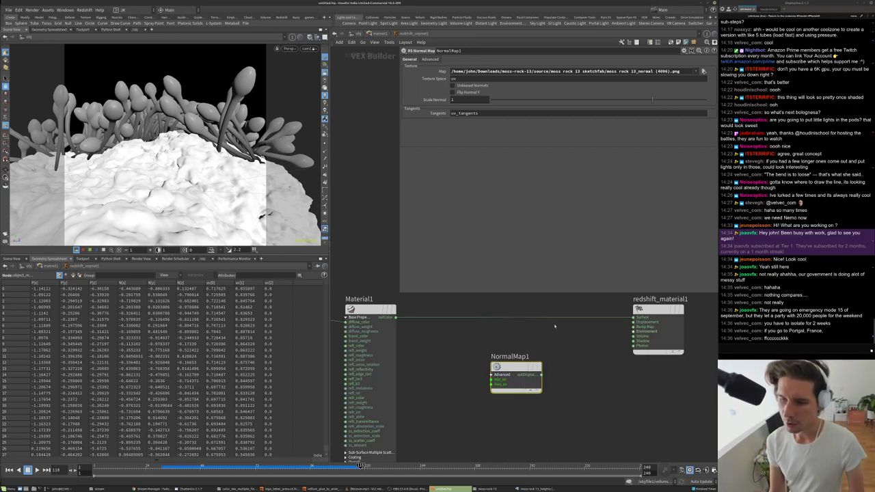
# - Connect NormalMap1's output to redshift_material1's Bump Map input
pyautogui.moveTo(574, 339); pyautogui.dragTo(560, 351, button='middle')
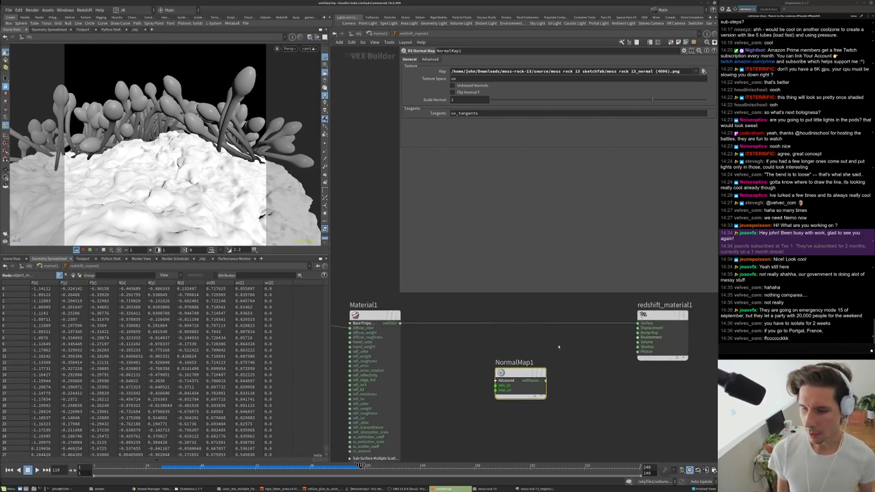
pyautogui.scroll(-2, 561, 346)
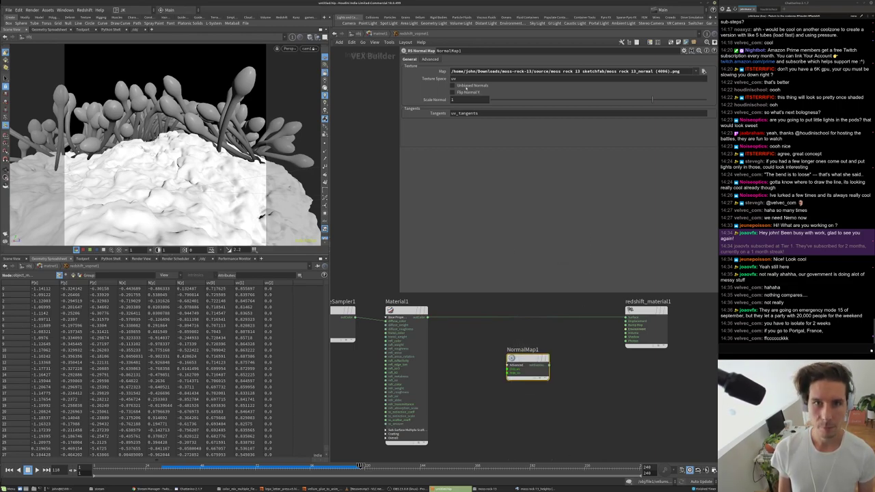
pyautogui.scroll(2, 527, 366)
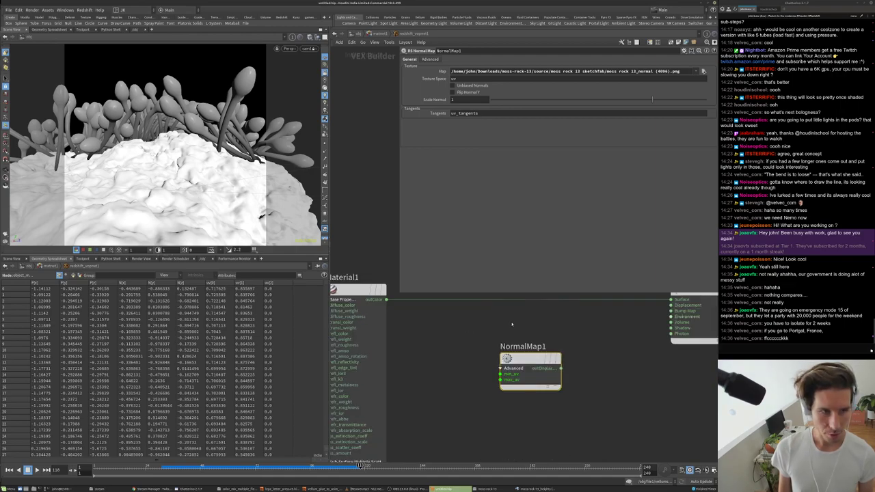
pyautogui.moveTo(667, 314); pyautogui.dragTo(625, 327, button='middle')
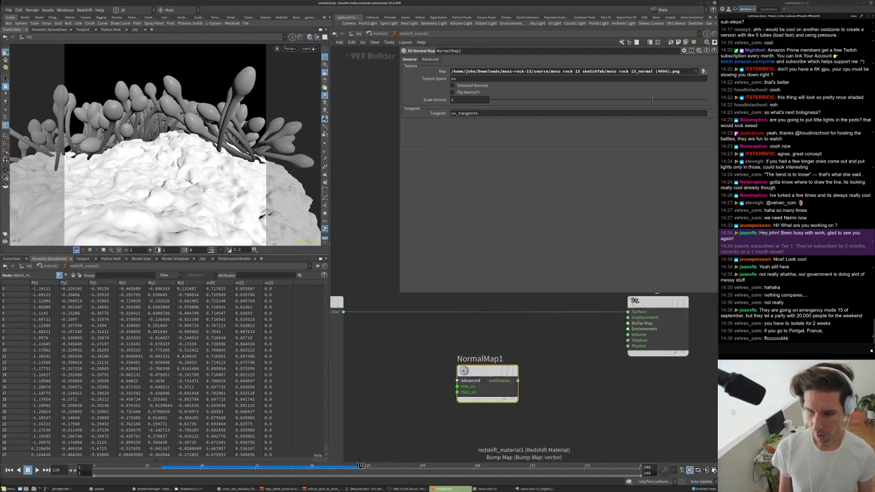
pyautogui.moveTo(628, 324); pyautogui.dragTo(517, 380)
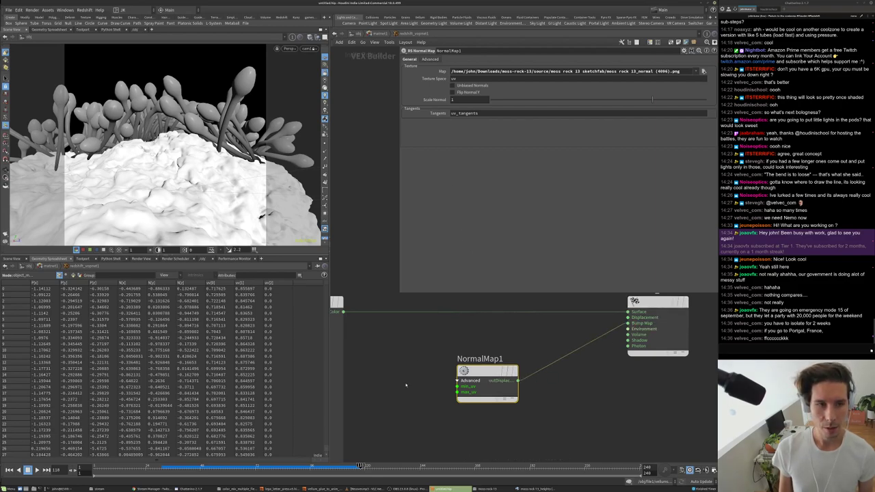
pyautogui.scroll(-3, 434, 328)
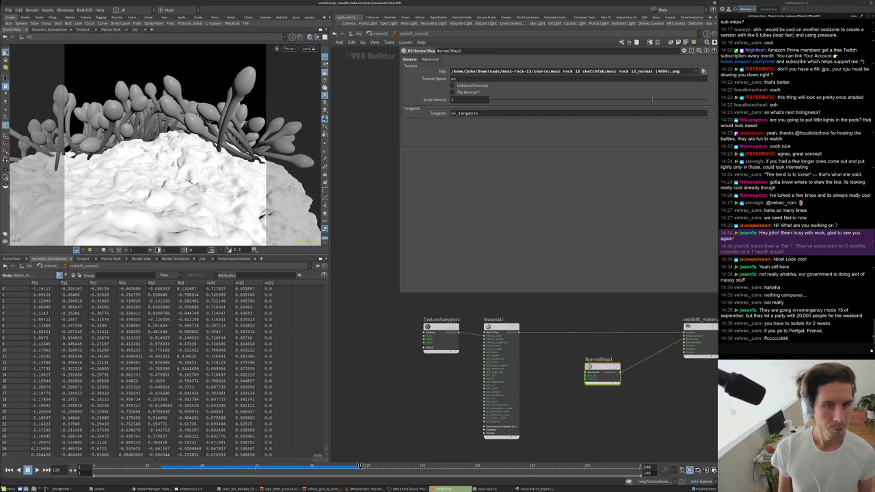
# - At object level, hide file1's flower geometry and add a Redshift light, rslight1
pyautogui.press('u')
pyautogui.press('u')
pyautogui.click(519, 351)
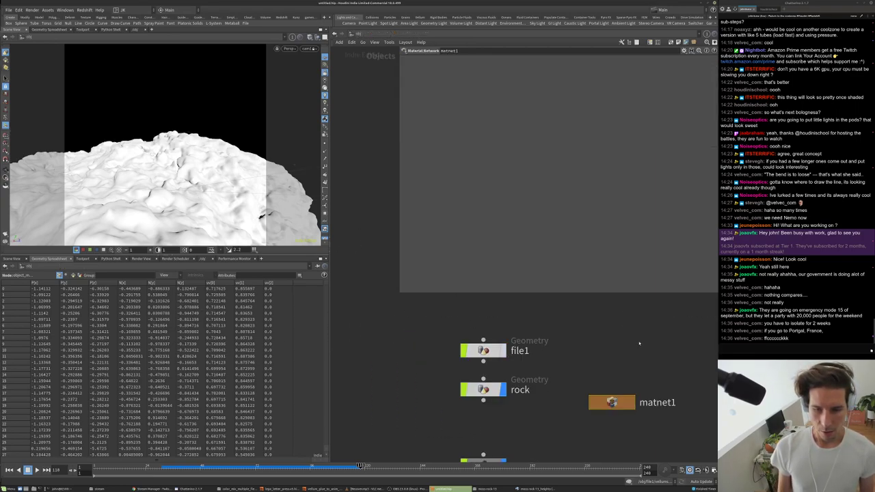
pyautogui.scroll(-2, 595, 350)
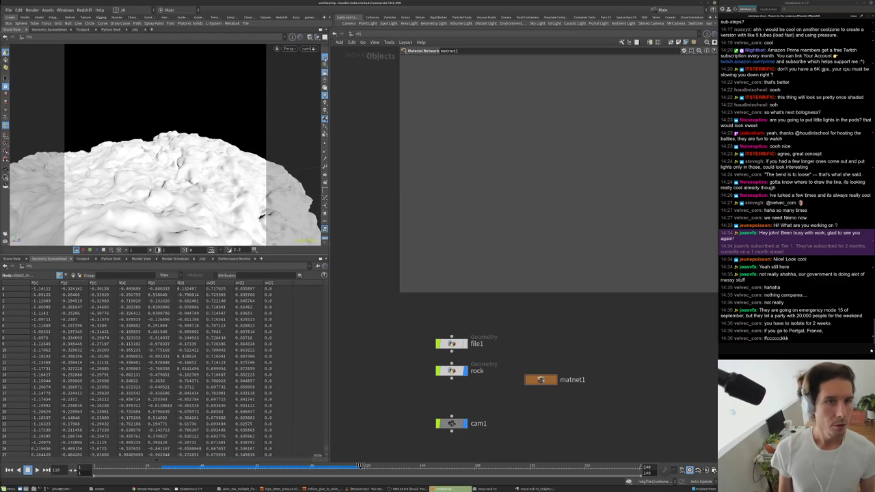
pyautogui.moveTo(213, 86); pyautogui.dragTo(193, 148)
pyautogui.scroll(-5, 193, 148)
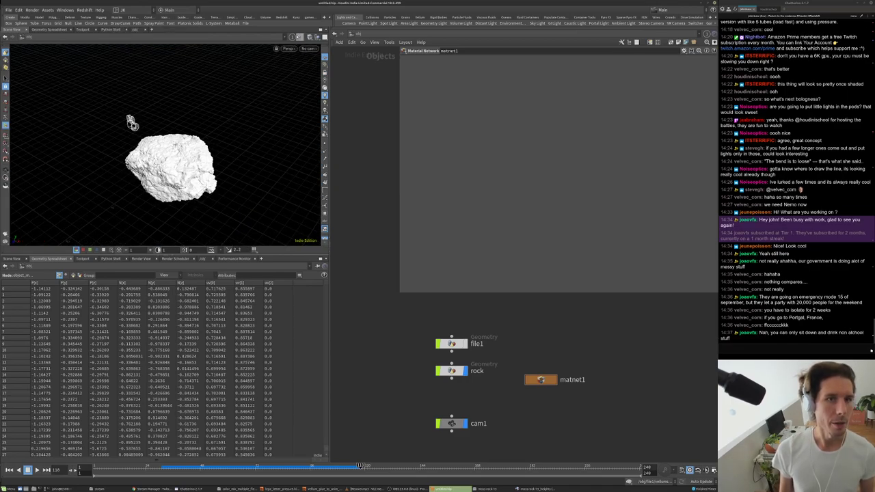
pyautogui.click(281, 17)
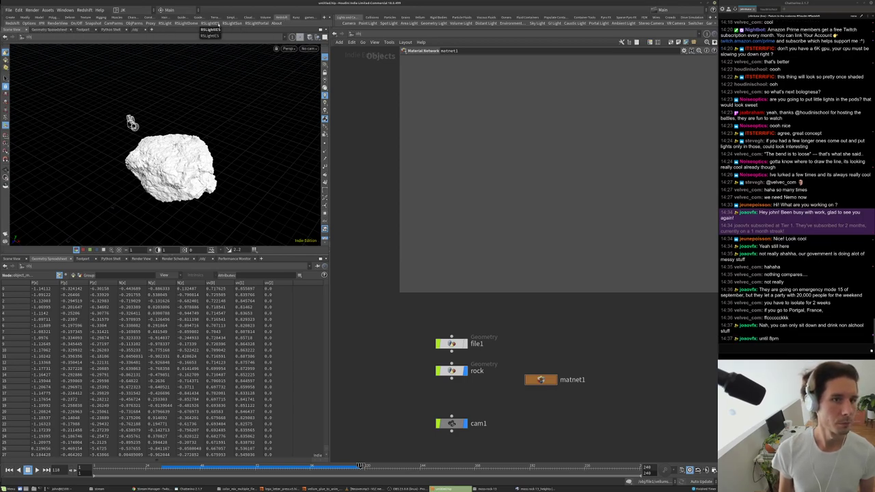
pyautogui.click(162, 24)
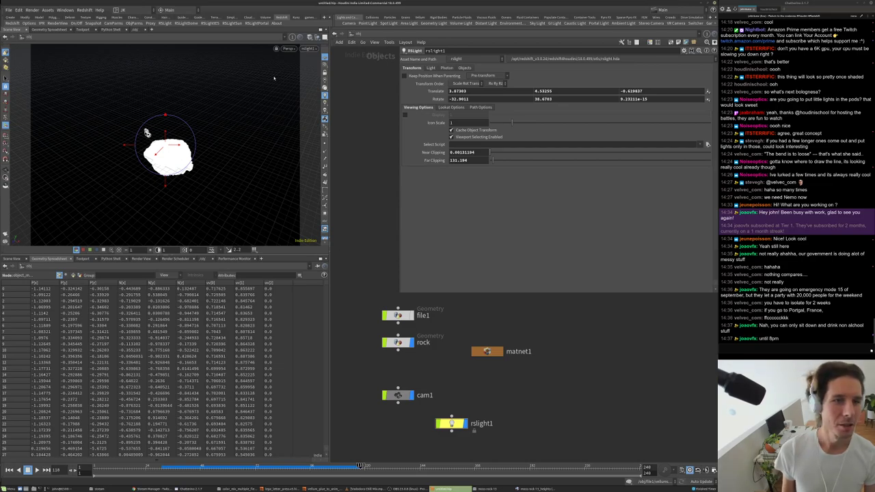
# - Look through cam1 and arrange matnet1 and rslight1 below cam1 in the network
pyautogui.click(302, 49)
pyautogui.click(327, 81)
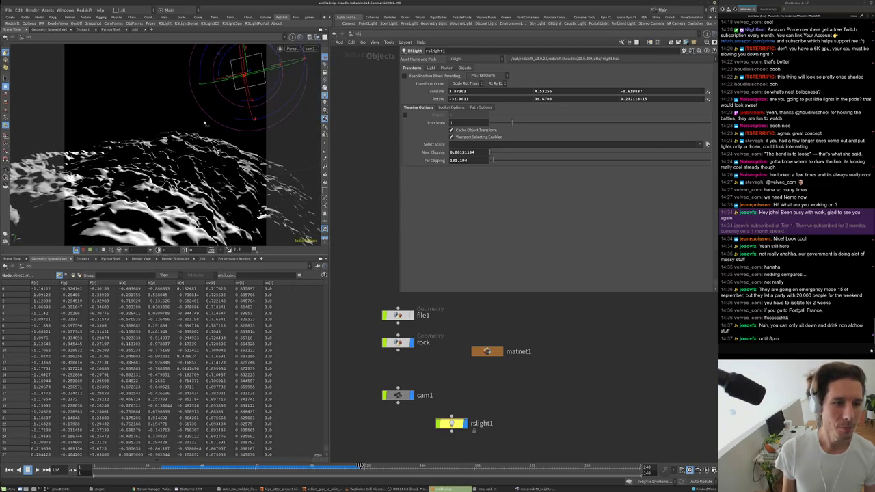
pyautogui.moveTo(502, 338); pyautogui.dragTo(517, 335, button='middle')
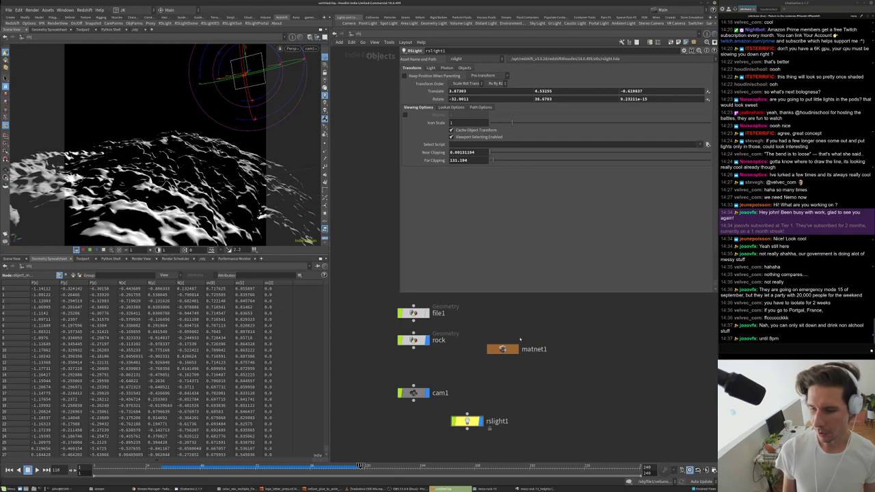
pyautogui.scroll(2, 466, 373)
pyautogui.scroll(-1, 466, 373)
pyautogui.moveTo(478, 379)
pyautogui.mouseDown(button='middle')
pyautogui.moveTo(480, 354)
pyautogui.moveTo(481, 372)
pyautogui.mouseUp(button='middle')
pyautogui.moveTo(515, 336); pyautogui.dragTo(481, 355)
pyautogui.moveTo(472, 420); pyautogui.dragTo(482, 428)
pyautogui.scroll(-1, 469, 383)
pyautogui.moveTo(452, 359); pyautogui.dragTo(445, 376, button='middle')
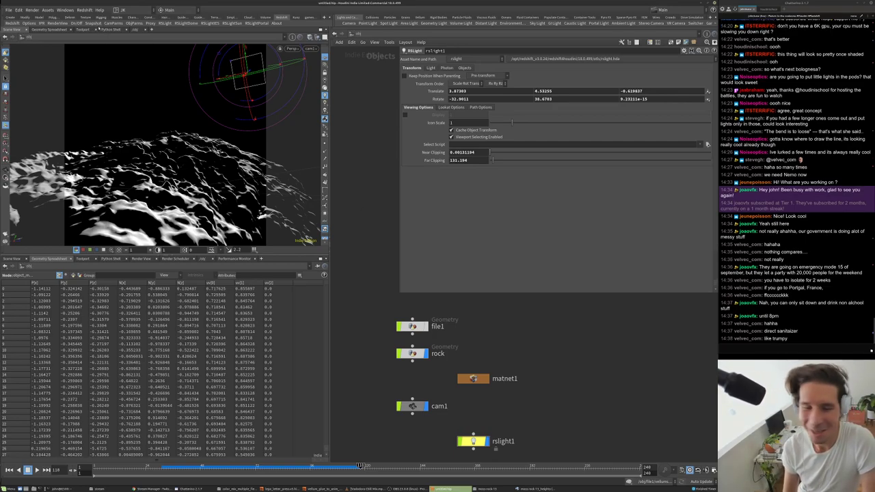
# - Open the Redshift Render View window and dock it toward the lower left
pyautogui.click(82, 9)
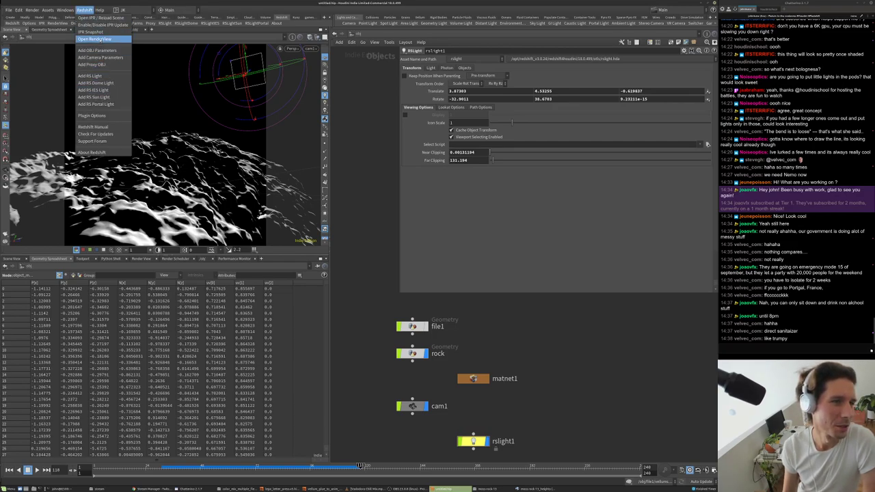
pyautogui.click(99, 39)
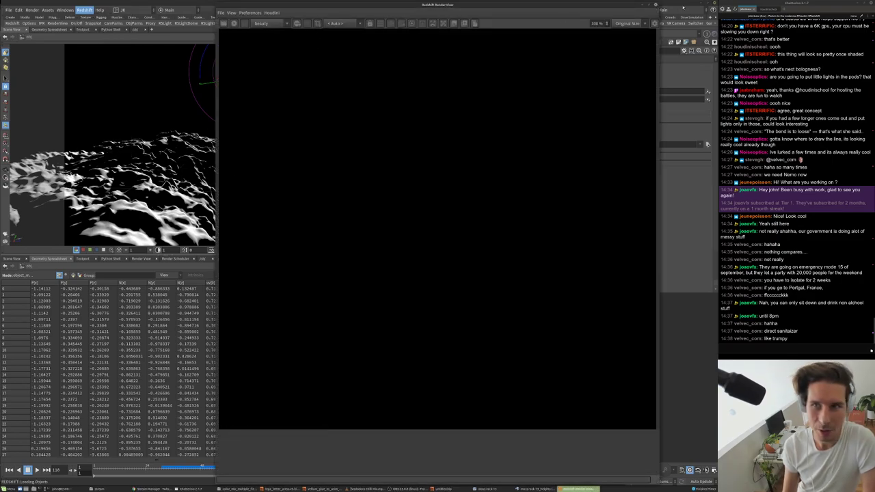
pyautogui.moveTo(458, 154); pyautogui.dragTo(279, 244)
pyautogui.moveTo(188, 241); pyautogui.dragTo(188, 219)
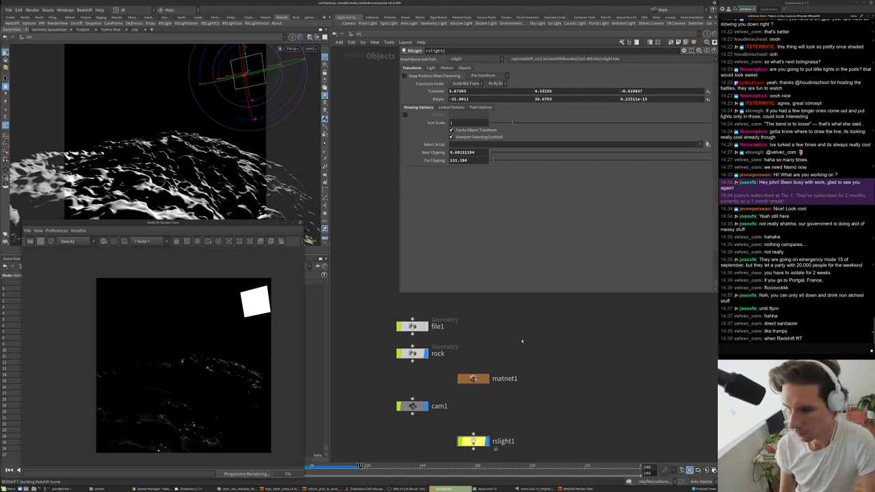
pyautogui.scroll(-2, 523, 342)
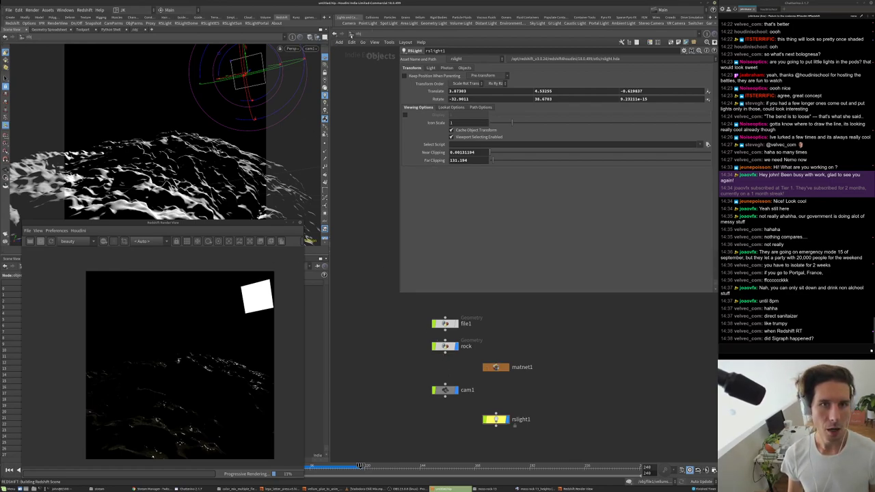
# - Set Redshift_ROP1's primary and secondary GI engines to Brute Force
pyautogui.click(357, 33)
pyautogui.click(370, 70)
pyautogui.click(460, 326)
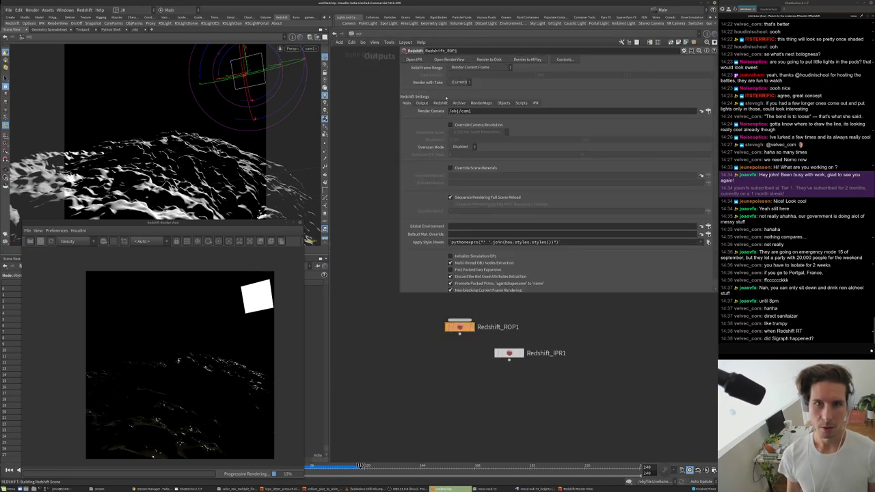
pyautogui.click(440, 103)
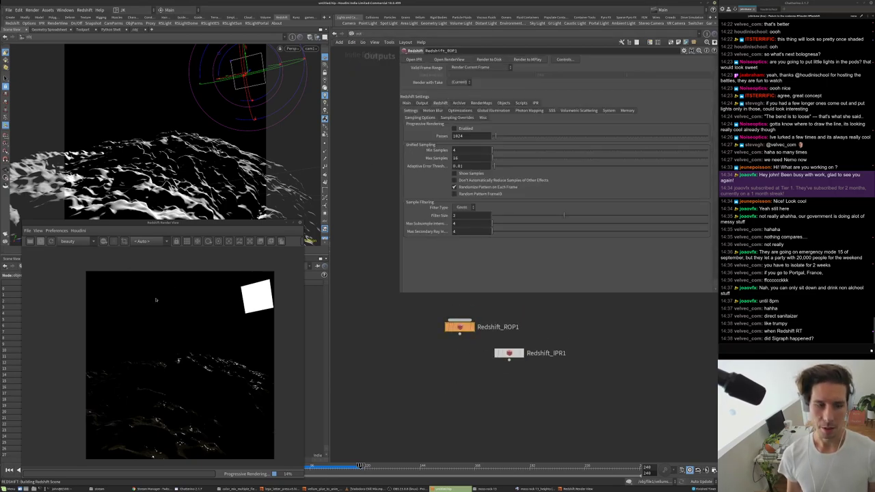
pyautogui.click(493, 110)
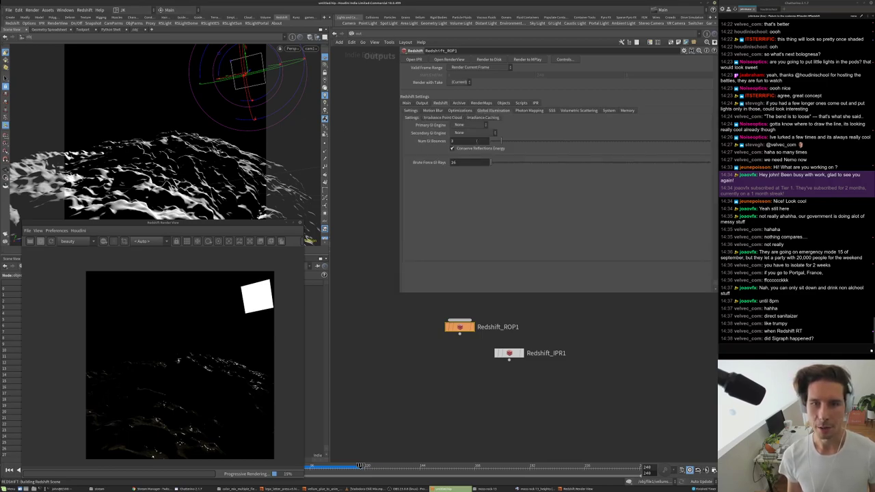
pyautogui.click(469, 125)
pyautogui.click(469, 147)
pyautogui.click(469, 133)
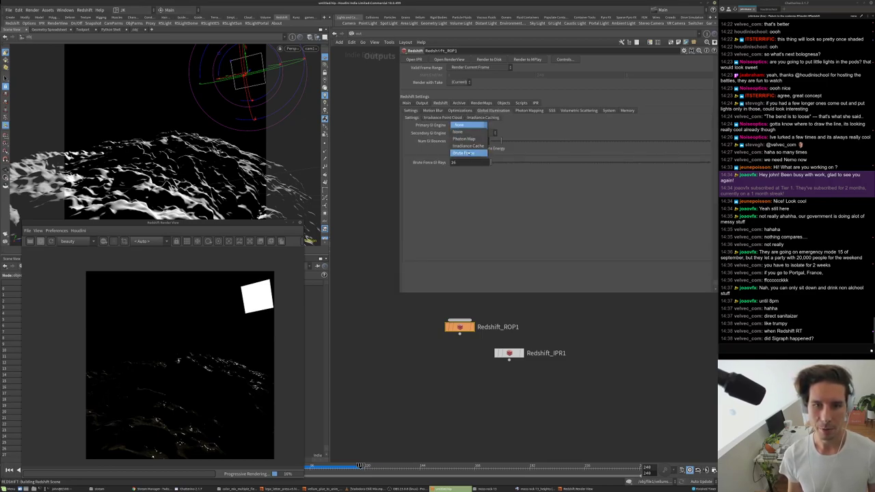
pyautogui.click(463, 160)
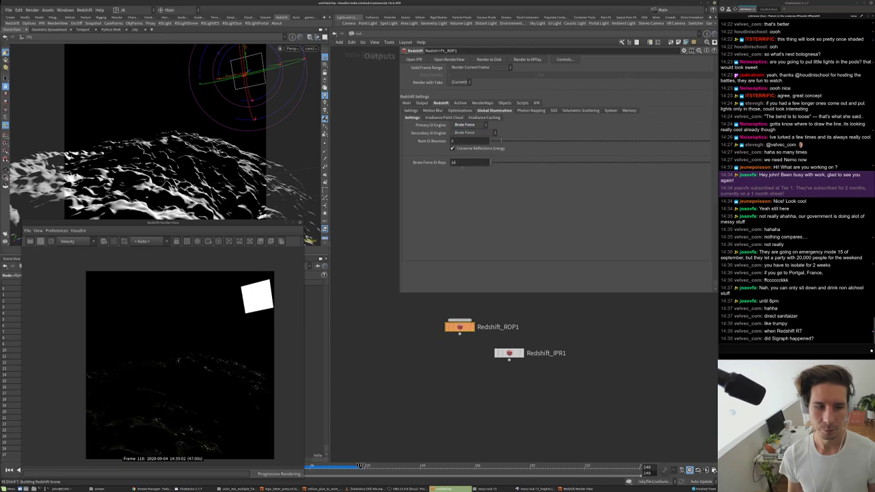
# - Look through rslight1 in the viewport and make the Render View render through cam1
pyautogui.click(311, 49)
pyautogui.click(324, 84)
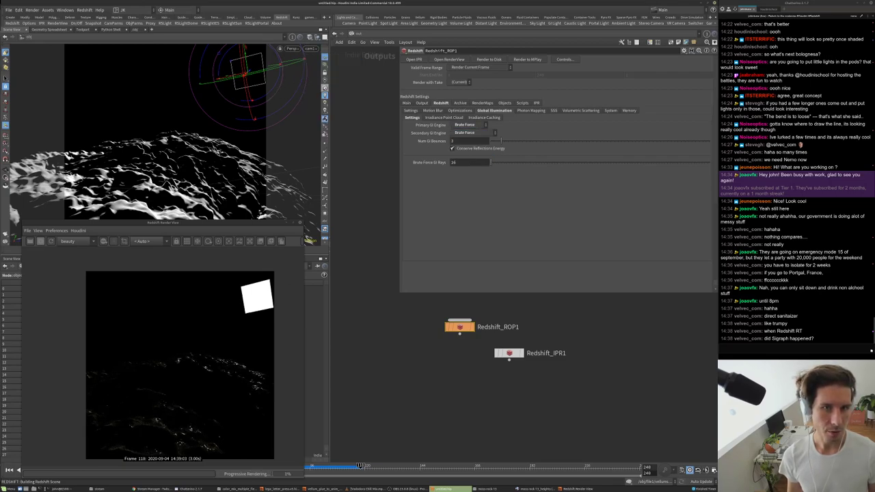
pyautogui.click(311, 48)
pyautogui.moveTo(341, 97)
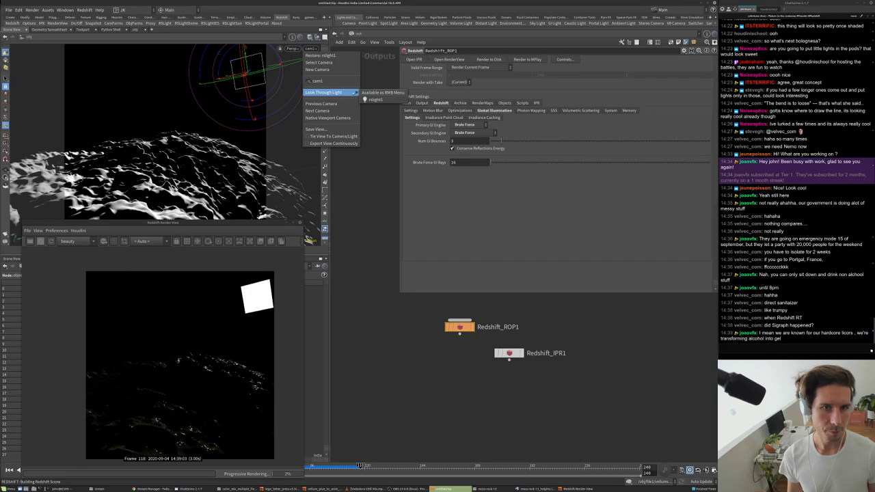
pyautogui.click(383, 100)
pyautogui.keyDown('alt'); pyautogui.moveTo(214, 127); pyautogui.dragTo(210, 205); pyautogui.keyUp('alt')
pyautogui.click(141, 241)
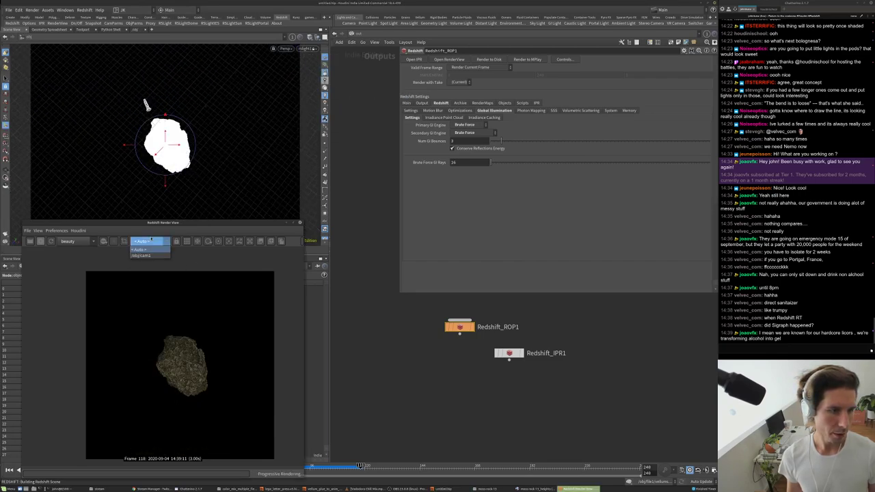
pyautogui.click(147, 249)
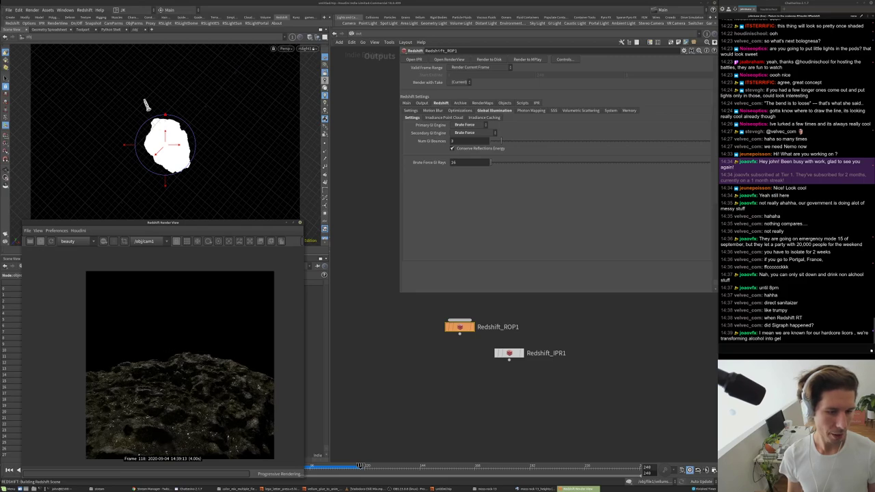
# - Place Redshift_IPR1 directly under Redshift_ROP1 in the render network
pyautogui.moveTo(484, 395); pyautogui.dragTo(497, 406, button='middle')
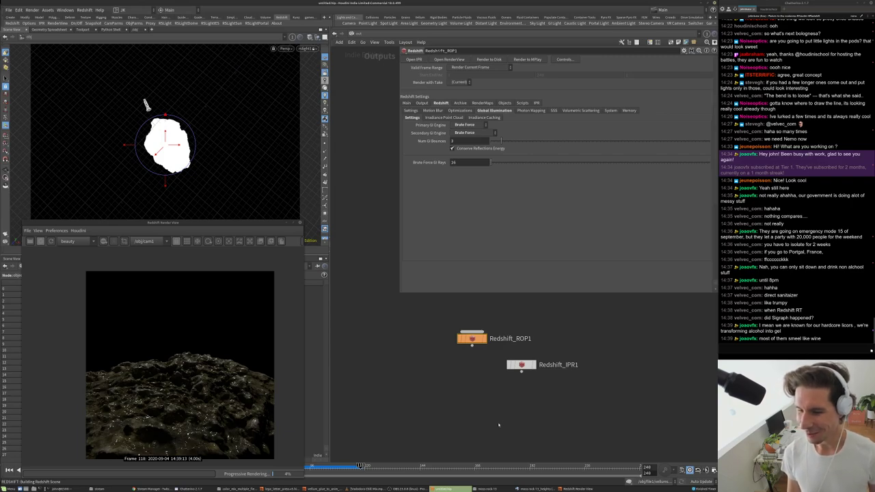
pyautogui.moveTo(483, 412); pyautogui.dragTo(473, 404, button='middle')
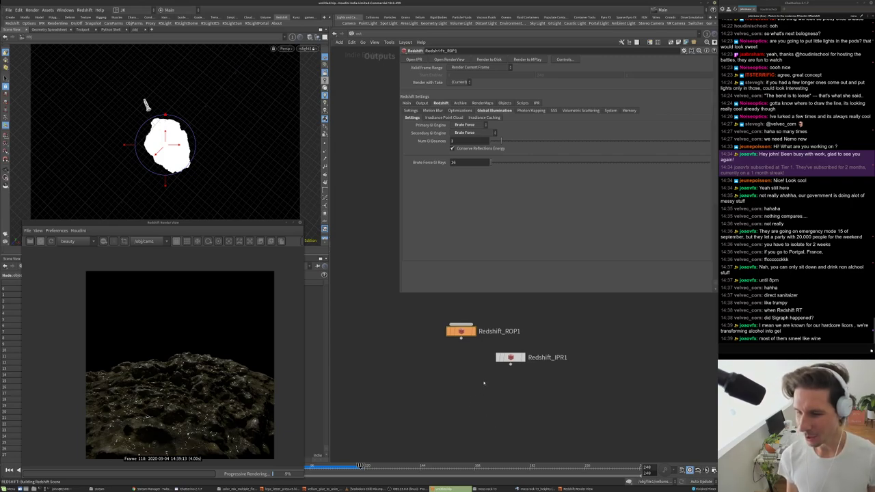
pyautogui.moveTo(510, 364); pyautogui.dragTo(460, 367)
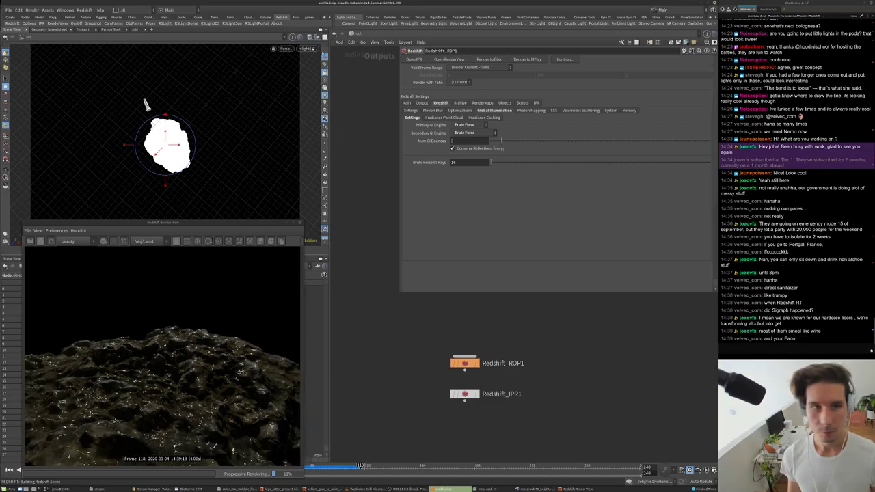
# - Enter redshift_vopnet1 and try Material1 reflection roughness values of 0.35, then 0.6
pyautogui.click(334, 35)
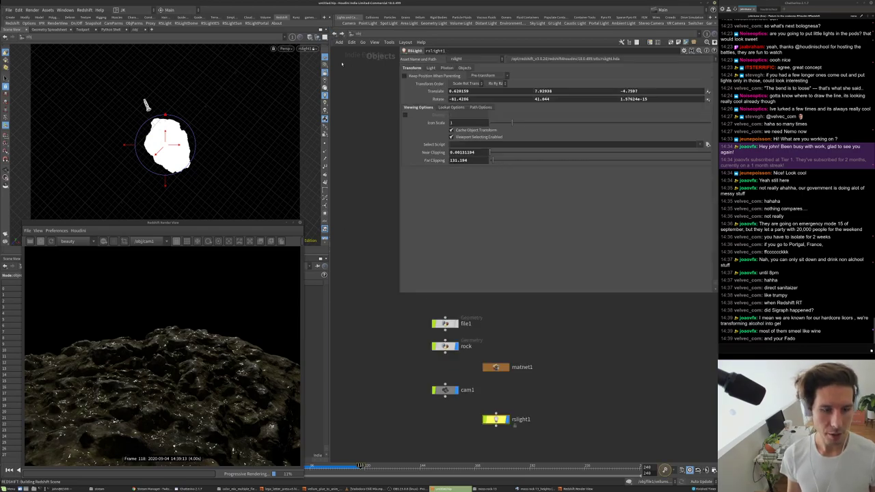
pyautogui.click(334, 34)
pyautogui.doubleClick(476, 353)
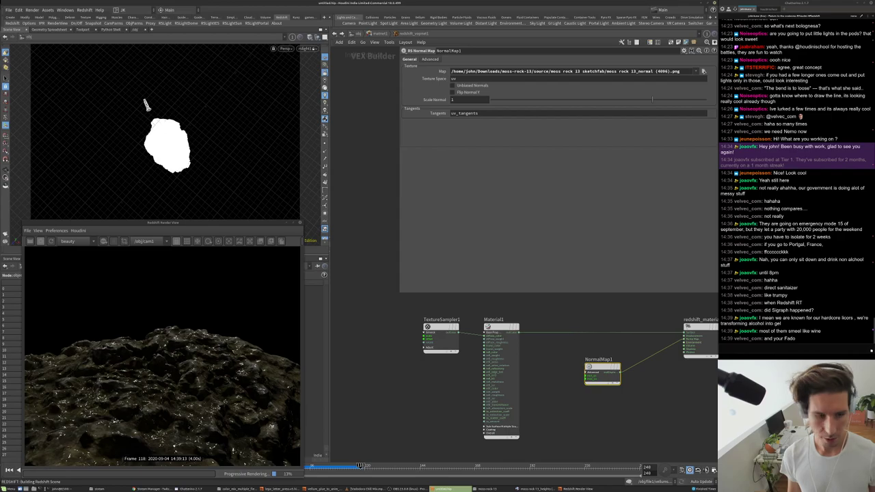
pyautogui.scroll(5, 190, 375)
pyautogui.click(499, 335)
pyautogui.click(460, 149)
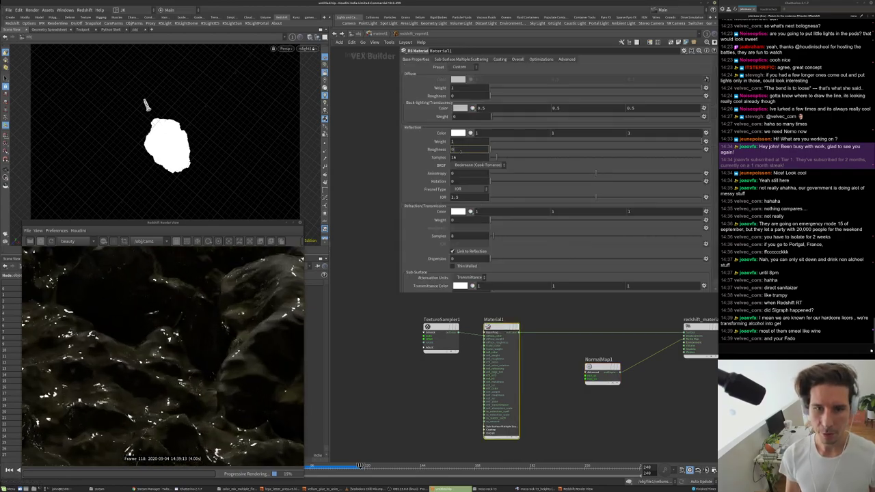
pyautogui.write('0.35')
pyautogui.press('Return')
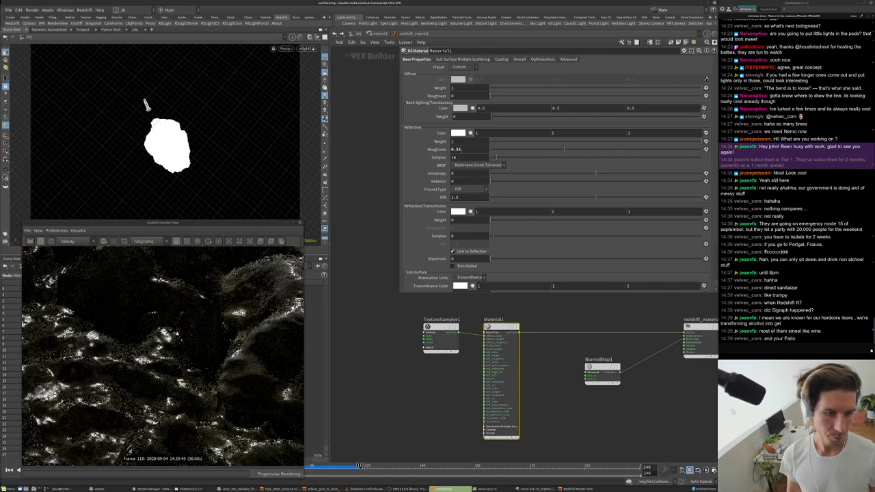
pyautogui.doubleClick(457, 149)
pyautogui.write('0.6')
pyautogui.press('Return')
# - Set Material1's IOR to 1.35 and its reflection roughness to 0.2
pyautogui.scroll(-5, 242, 325)
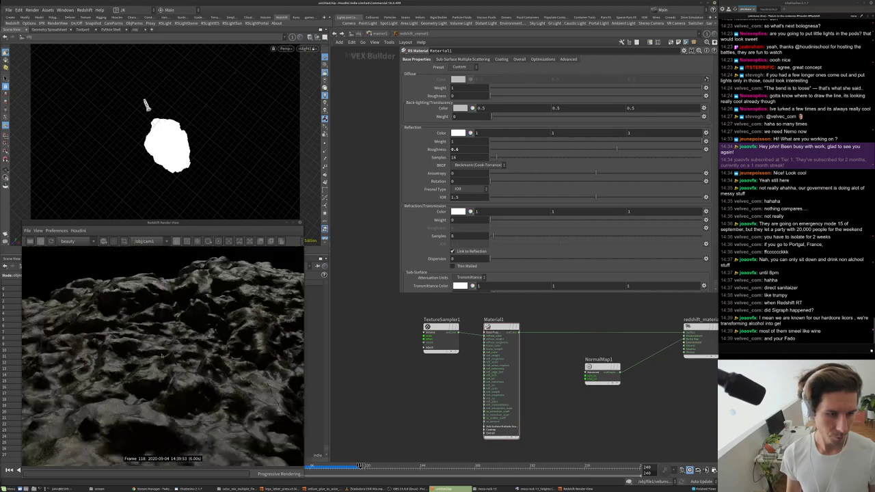
pyautogui.click(469, 197)
pyautogui.write('1.35')
pyautogui.press('Return')
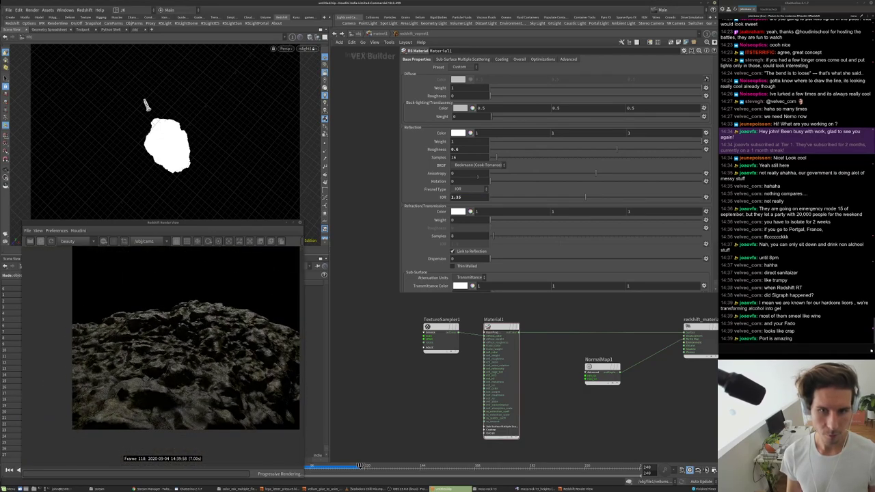
pyautogui.press('Return')
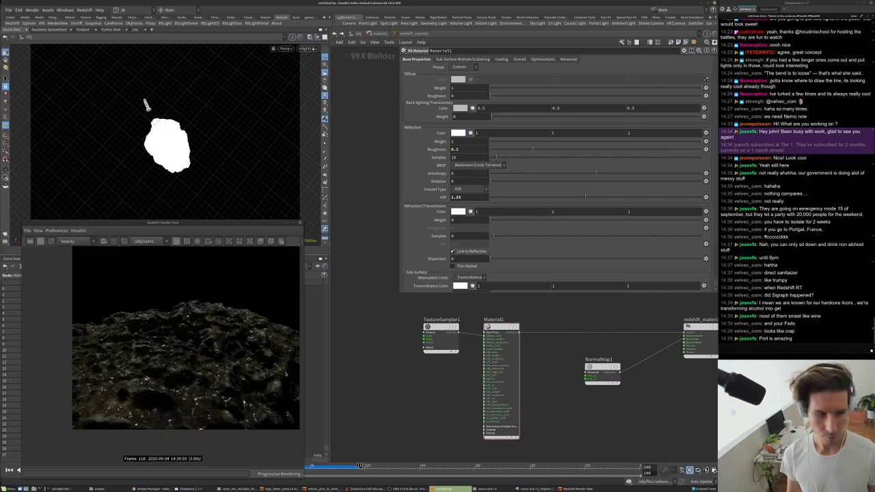
pyautogui.scroll(2, 170, 349)
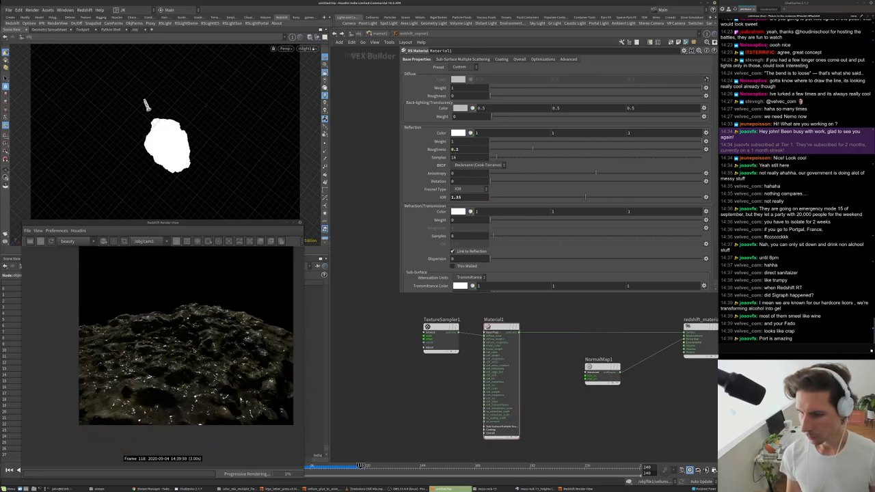
pyautogui.scroll(-1, 198, 345)
pyautogui.scroll(2, 190, 328)
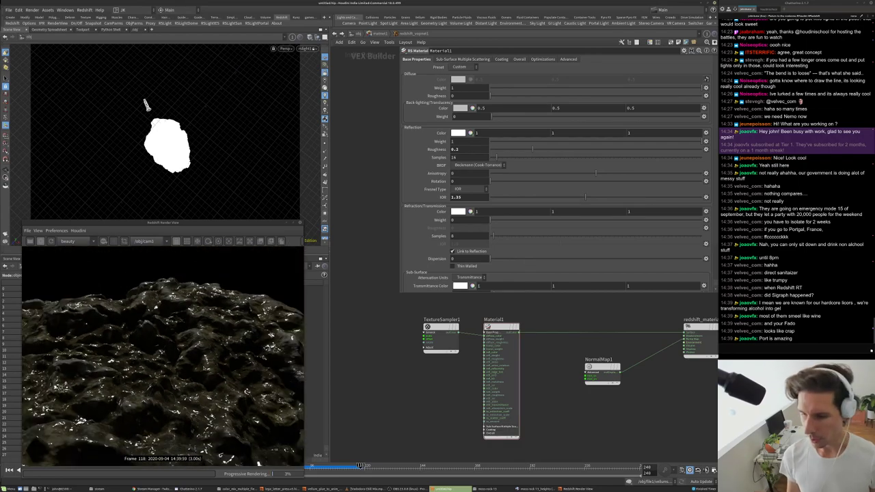
pyautogui.scroll(4, 616, 389)
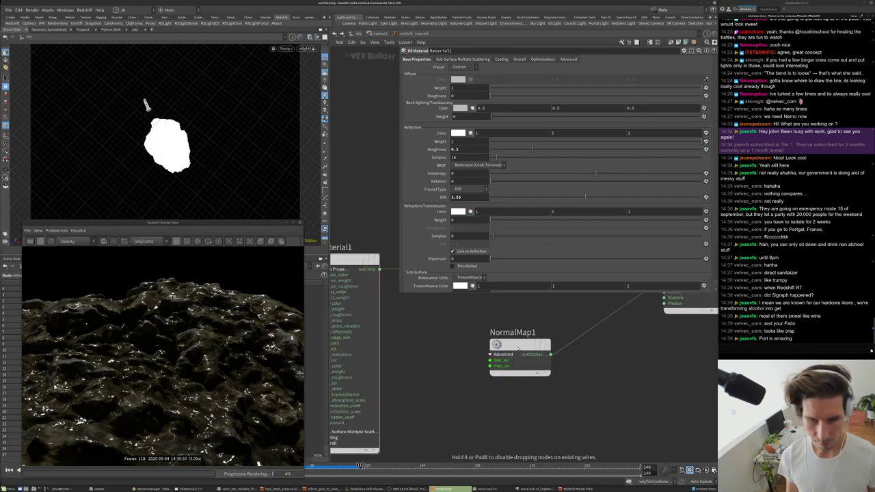
pyautogui.scroll(-3, 581, 377)
# - Select NormalMap1, move it up and right, and review its parameters
pyautogui.click(535, 381)
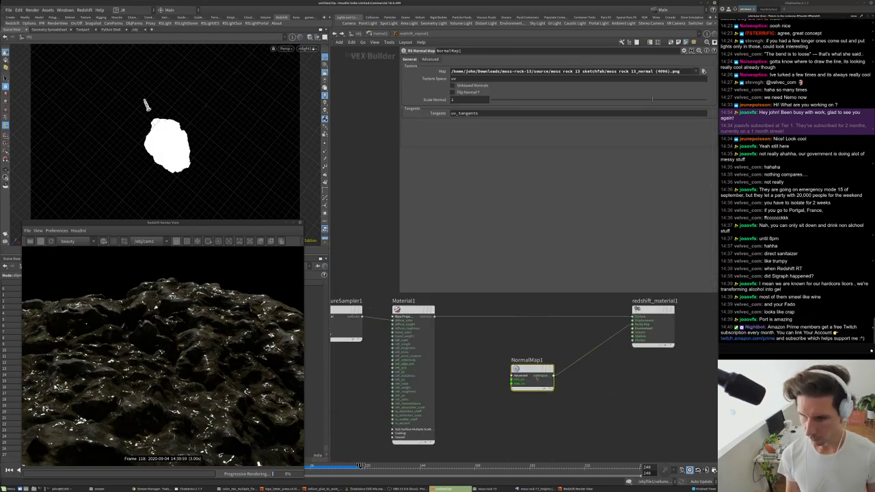
pyautogui.moveTo(533, 376); pyautogui.dragTo(563, 364)
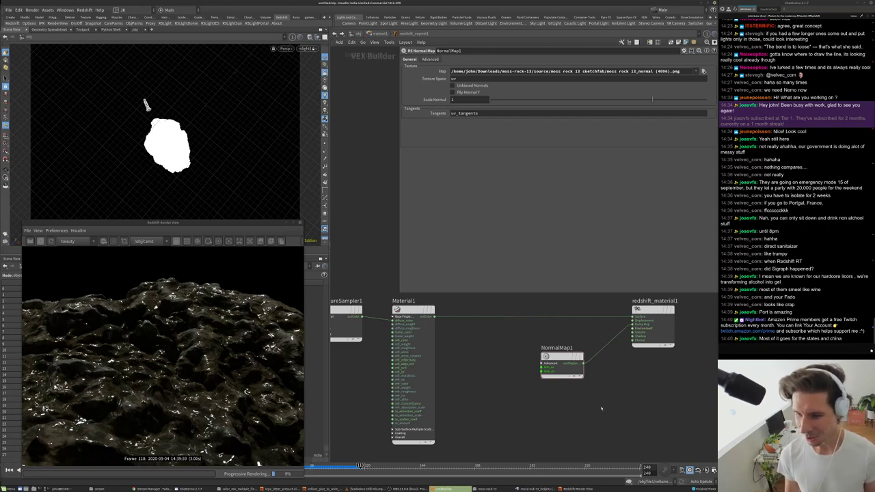
pyautogui.moveTo(599, 415); pyautogui.dragTo(538, 349)
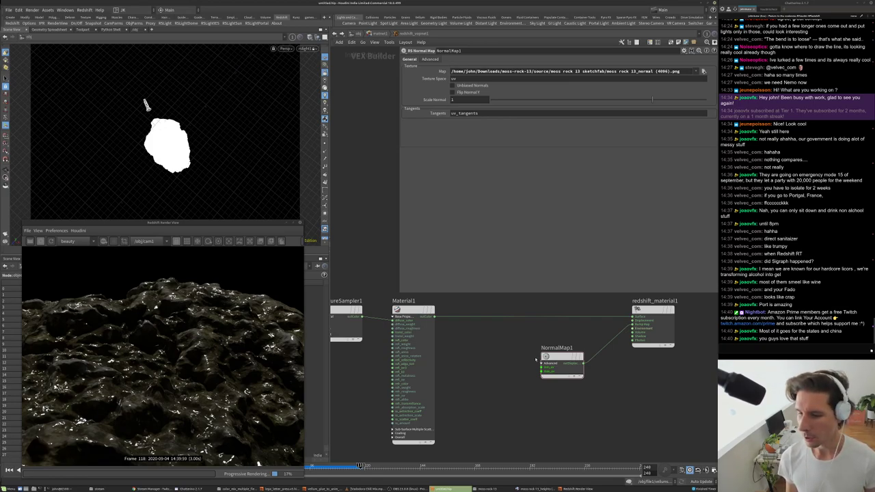
pyautogui.scroll(-3, 536, 360)
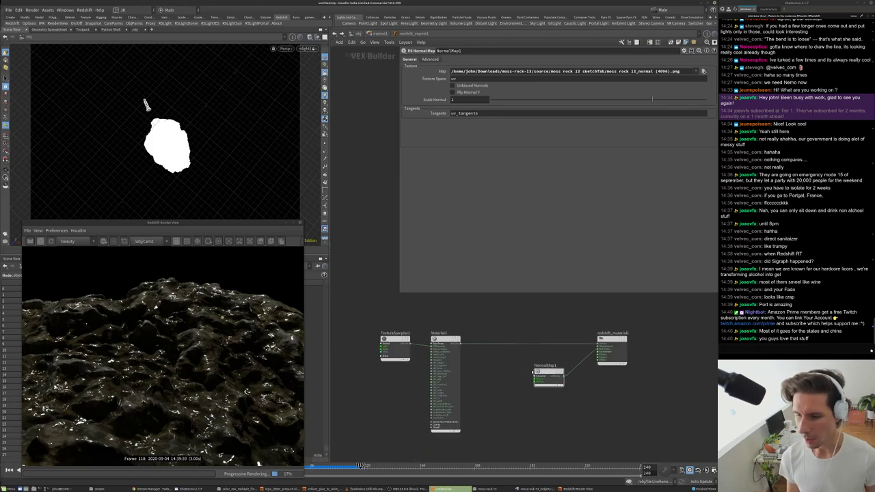
pyautogui.scroll(4, 535, 369)
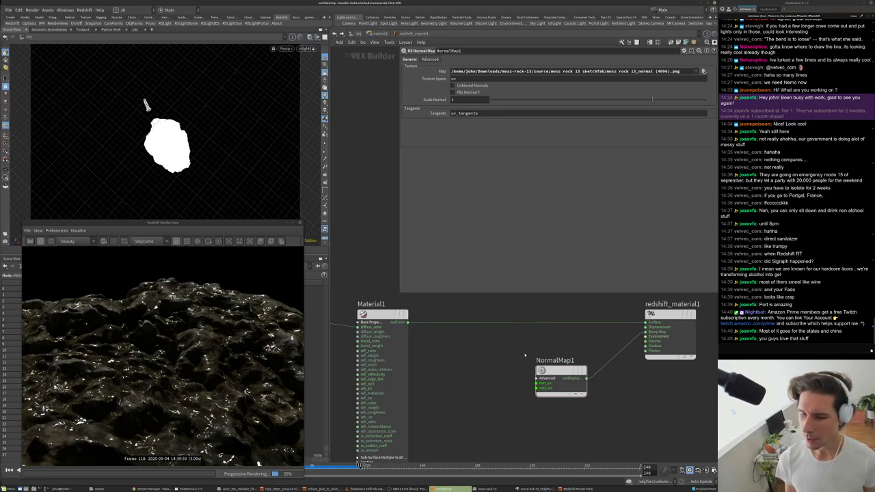
pyautogui.scroll(-2, 525, 356)
pyautogui.scroll(2, 516, 353)
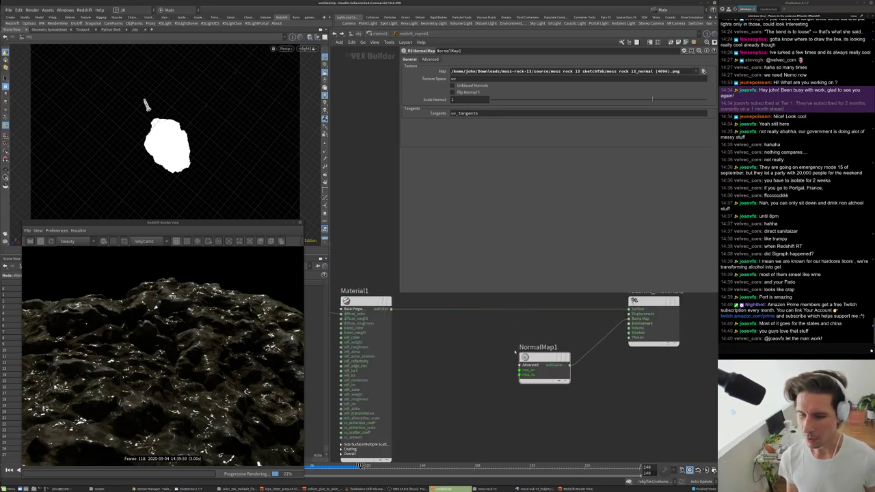
pyautogui.scroll(2, 516, 356)
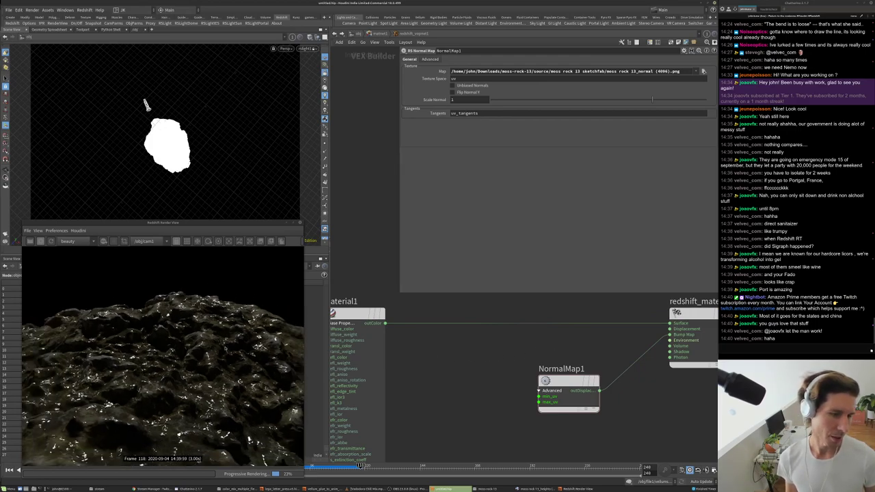
pyautogui.scroll(2, 221, 348)
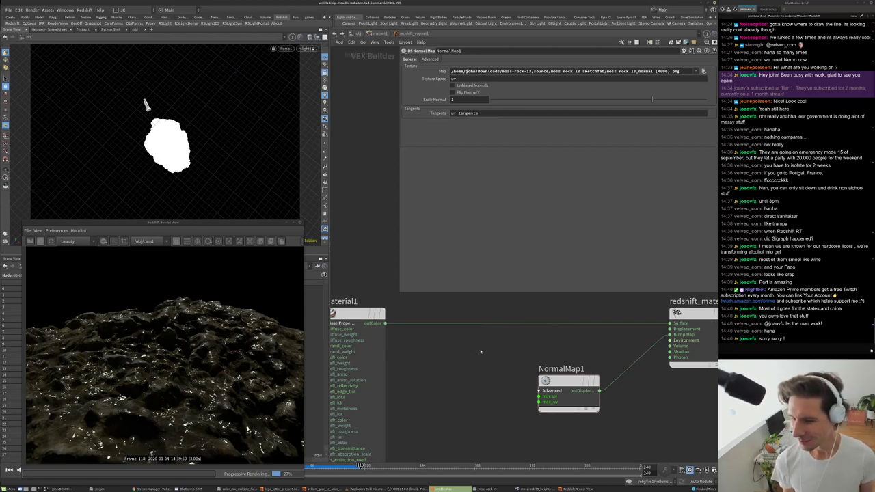
pyautogui.scroll(-3, 481, 351)
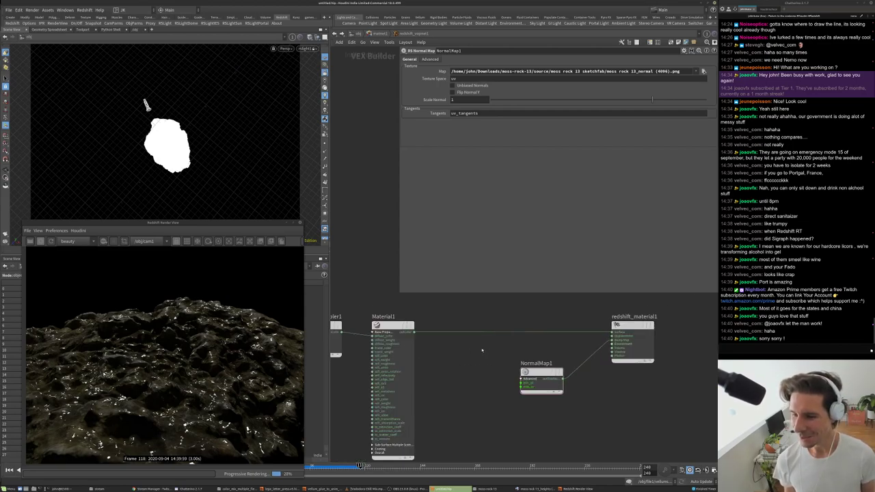
pyautogui.scroll(2, 575, 413)
# - Enable Flip Normal Y on NormalMap1
pyautogui.click(540, 375)
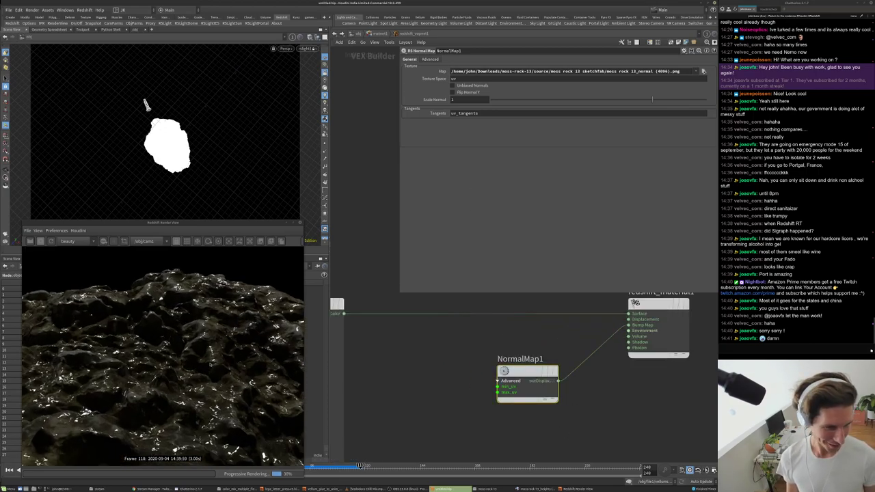
pyautogui.click(454, 91)
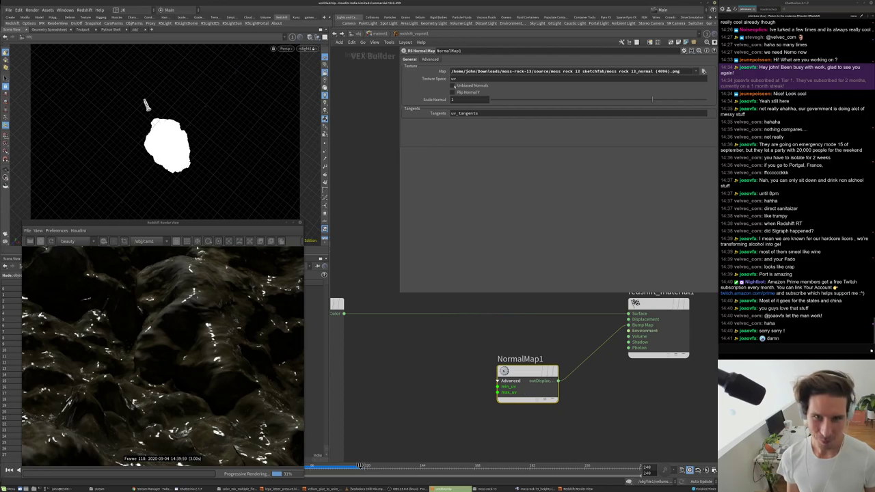
pyautogui.click(460, 90)
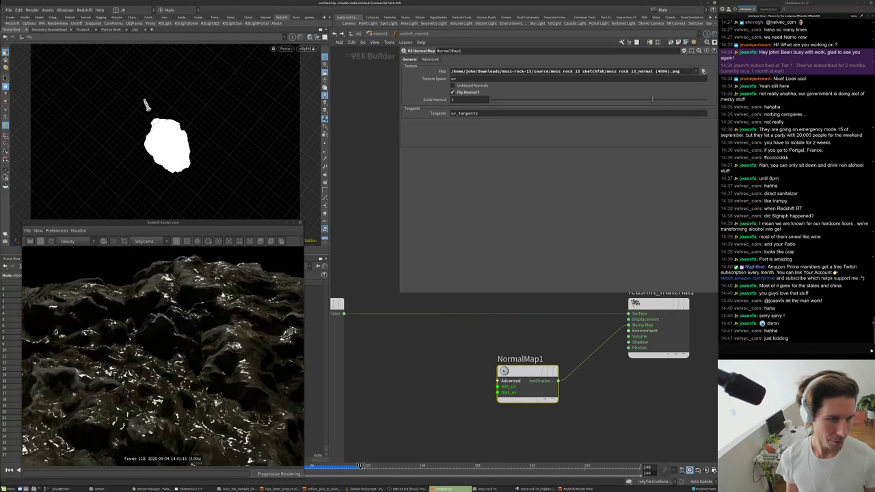
# - Tidy the layout by shifting NormalMap1 down-left and TextureSampler1 slightly left
pyautogui.scroll(-3, 499, 339)
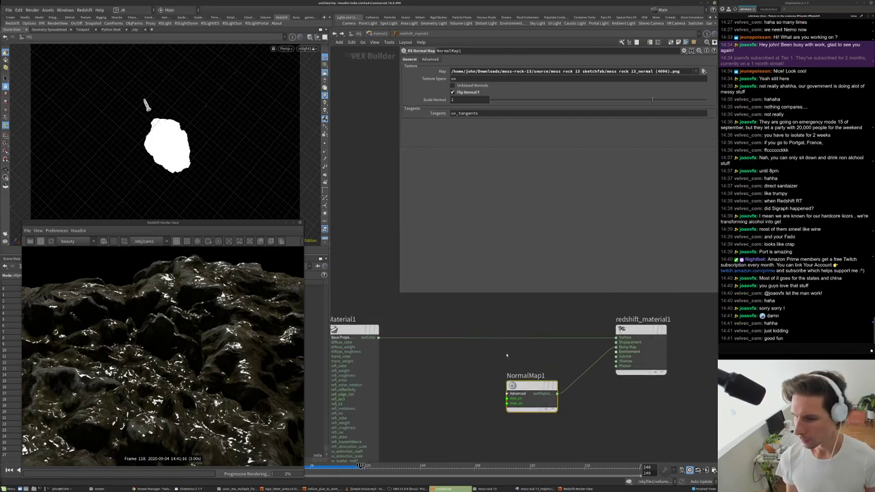
pyautogui.moveTo(507, 355); pyautogui.dragTo(511, 337, button='middle')
pyautogui.moveTo(523, 367); pyautogui.dragTo(501, 375)
pyautogui.scroll(-2, 455, 353)
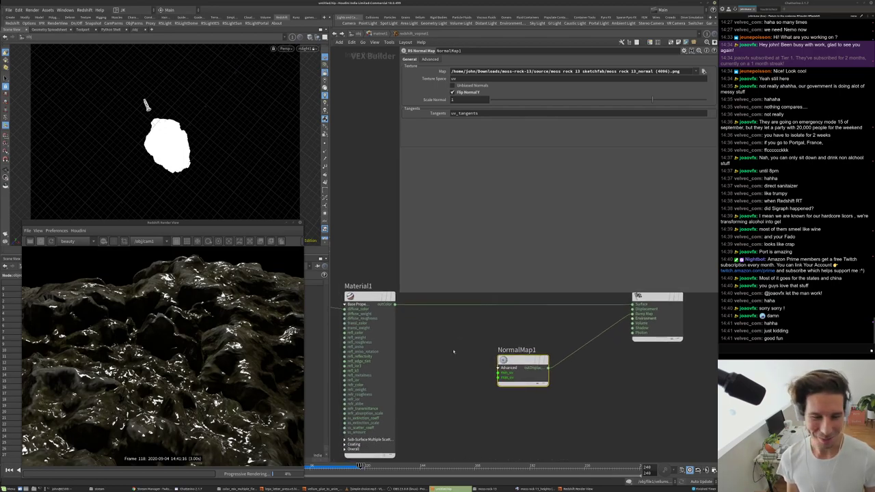
pyautogui.moveTo(455, 313); pyautogui.dragTo(486, 315, button='middle')
pyautogui.moveTo(383, 322); pyautogui.dragTo(372, 321)
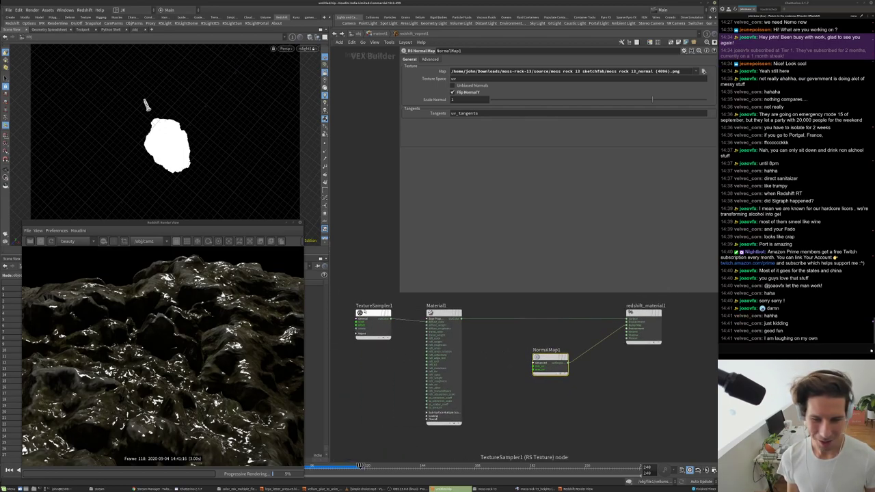
# - Set Material1's reflection roughness to 0.35 after briefly trying 0.125
pyautogui.click(442, 313)
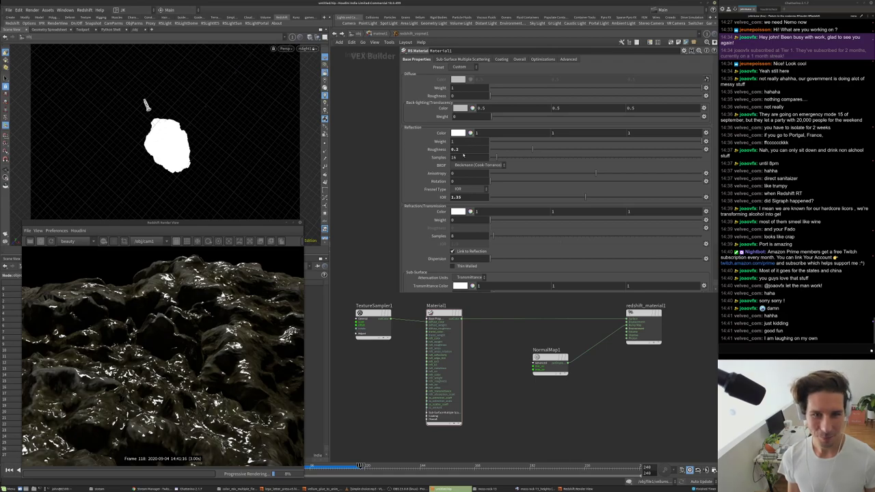
pyautogui.write('0.125')
pyautogui.press('Return')
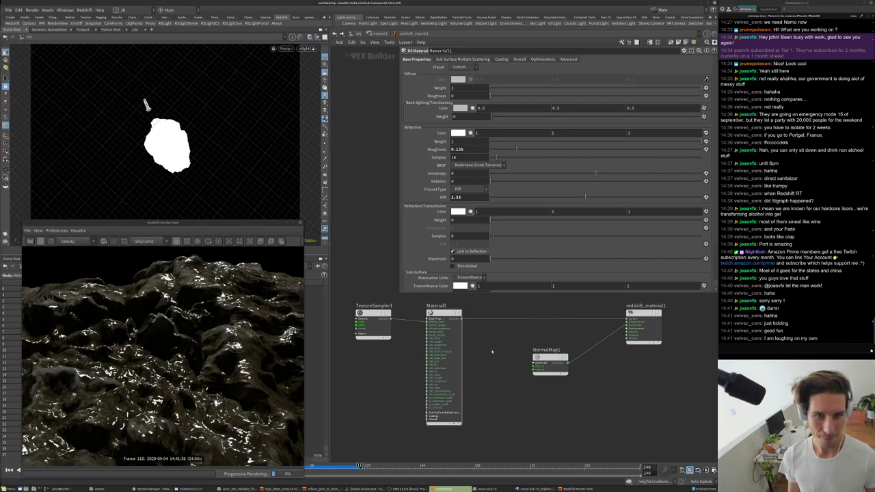
pyautogui.doubleClick(457, 149)
pyautogui.write('0.35')
pyautogui.press('Return')
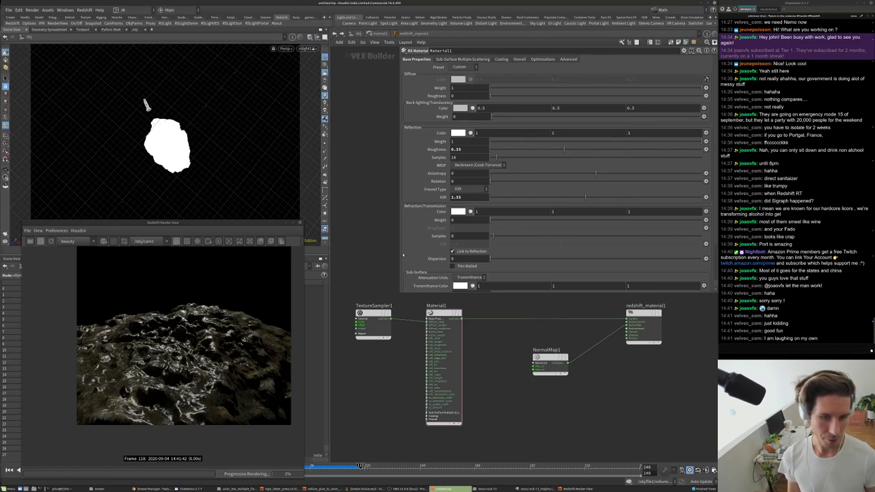
pyautogui.click(550, 358)
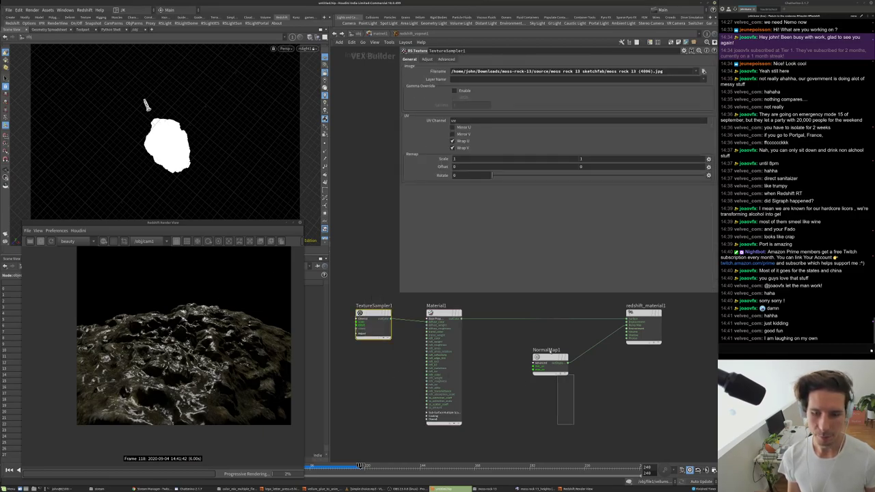
# - Duplicate TextureSampler1 below itself to create TextureSampler2
pyautogui.click(373, 323)
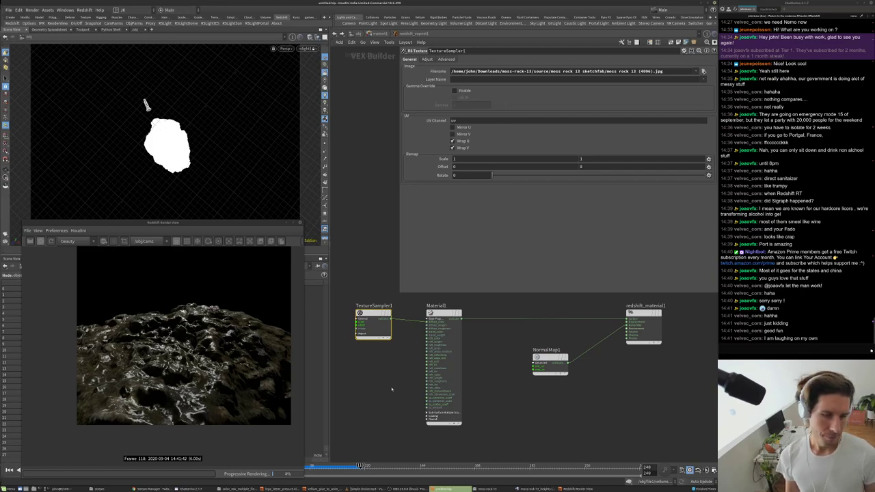
pyautogui.moveTo(396, 385); pyautogui.dragTo(402, 396, button='middle')
pyautogui.click(446, 329)
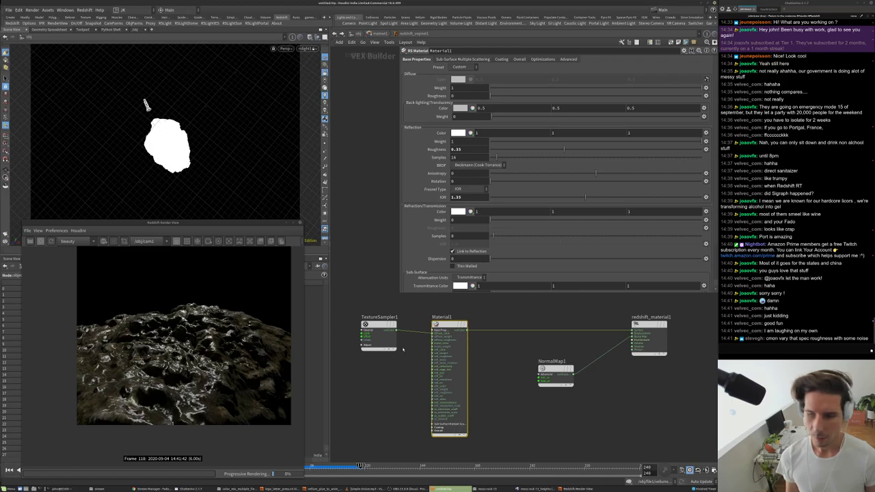
pyautogui.moveTo(422, 348); pyautogui.dragTo(428, 372, button='middle')
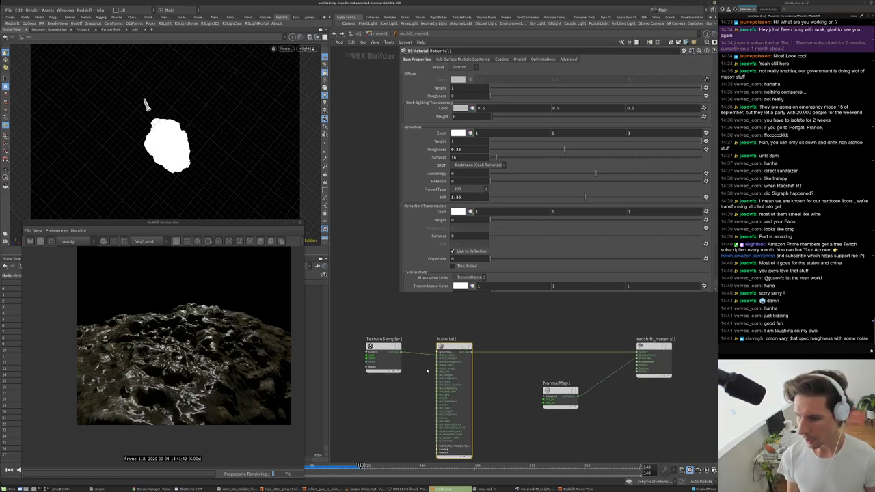
pyautogui.scroll(3, 588, 369)
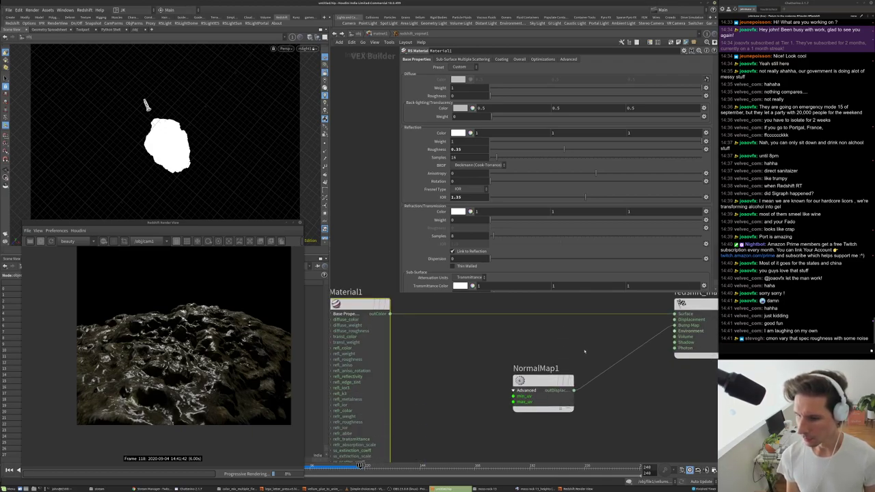
pyautogui.moveTo(465, 356); pyautogui.dragTo(546, 344, button='middle')
pyautogui.click(366, 302)
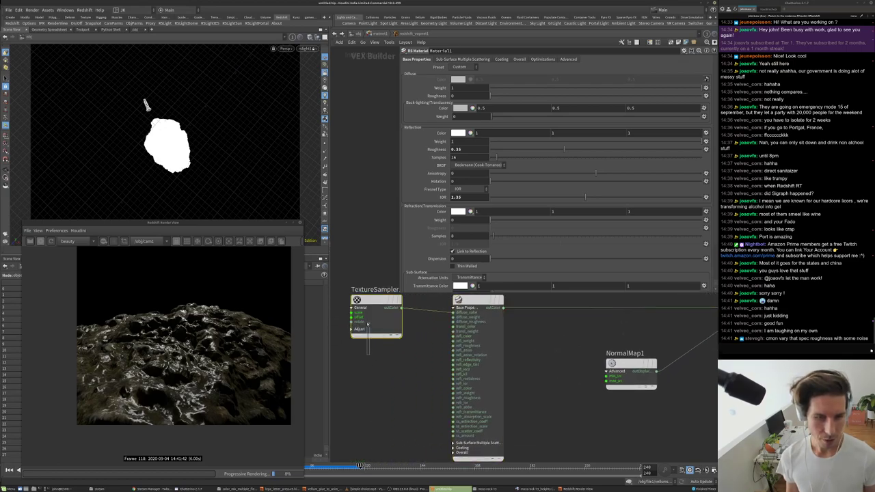
pyautogui.keyDown('alt'); pyautogui.moveTo(366, 301); pyautogui.dragTo(366, 374); pyautogui.keyUp('alt')
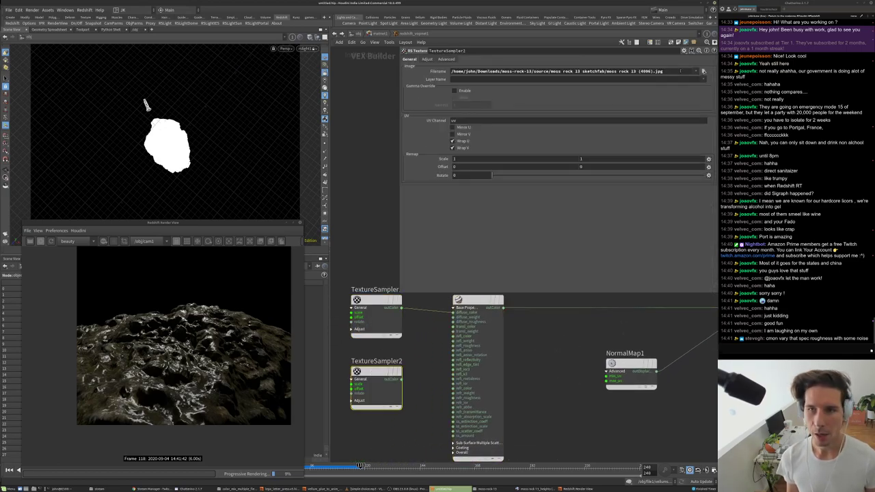
# - Load moss rock 13_roughness (4096).png as TextureSampler2's image
pyautogui.click(704, 71)
pyautogui.click(534, 191)
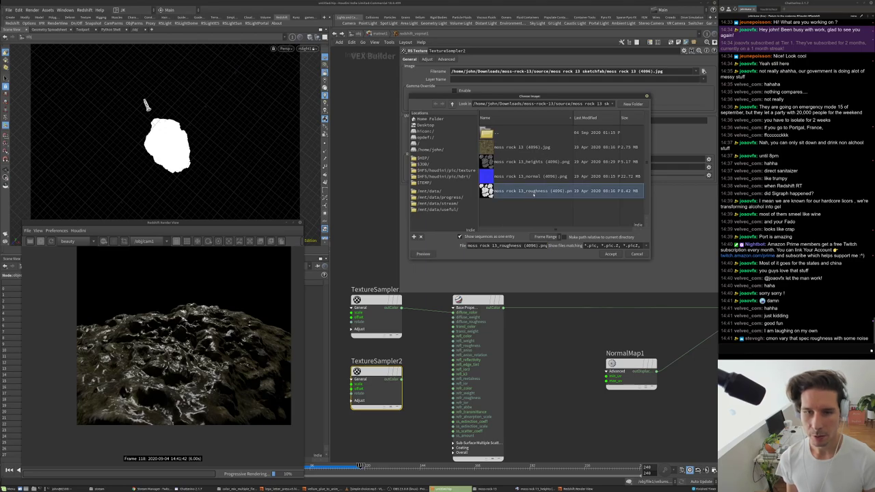
pyautogui.click(620, 254)
pyautogui.scroll(3, 432, 362)
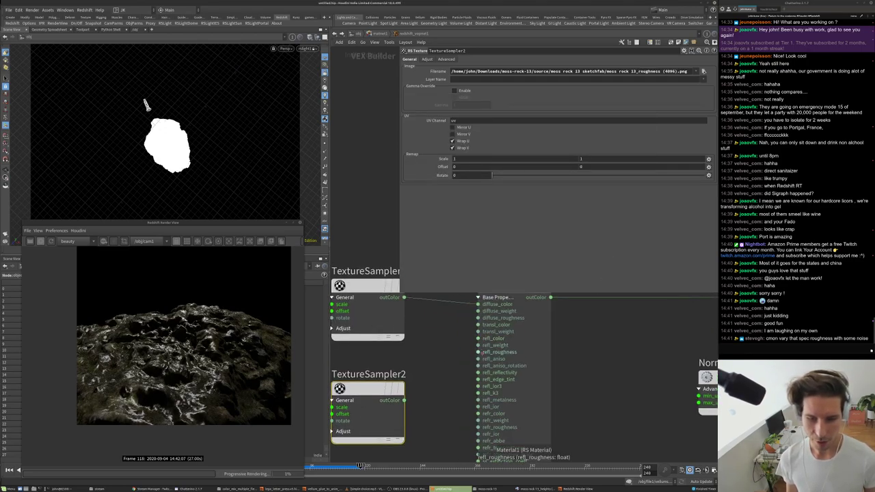
pyautogui.moveTo(477, 339); pyautogui.dragTo(436, 382)
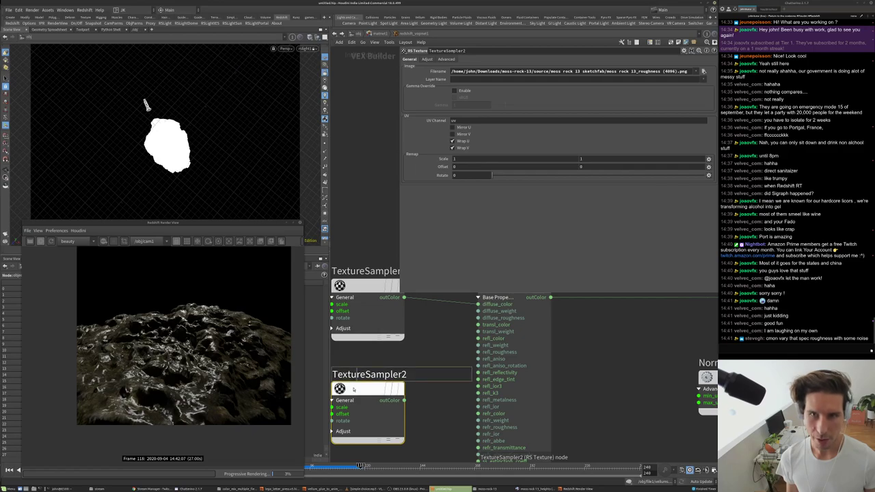
# - Wire TextureSampler2 into Material1's reflection roughness and enable its gamma override
pyautogui.moveTo(477, 352); pyautogui.dragTo(404, 400)
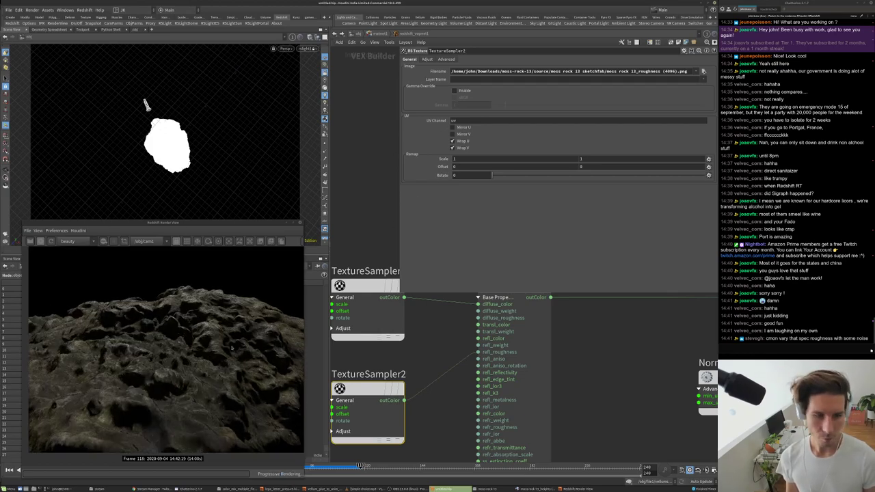
pyautogui.click(454, 91)
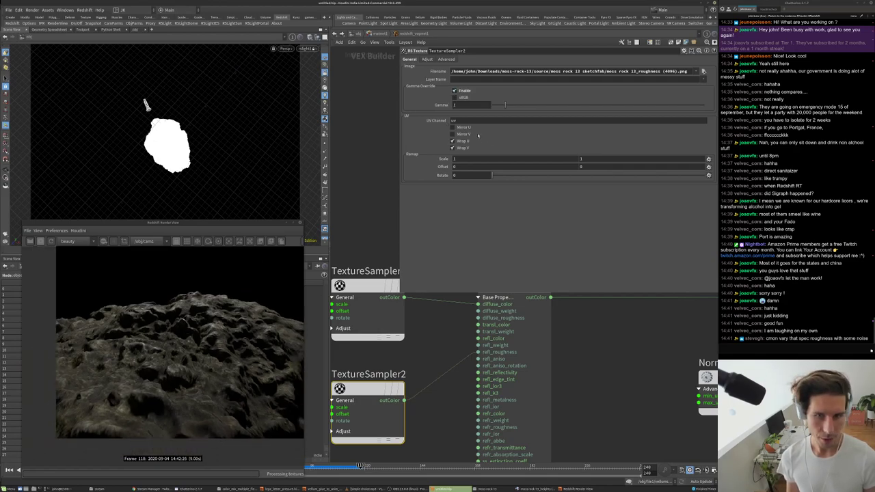
pyautogui.scroll(-5, 412, 349)
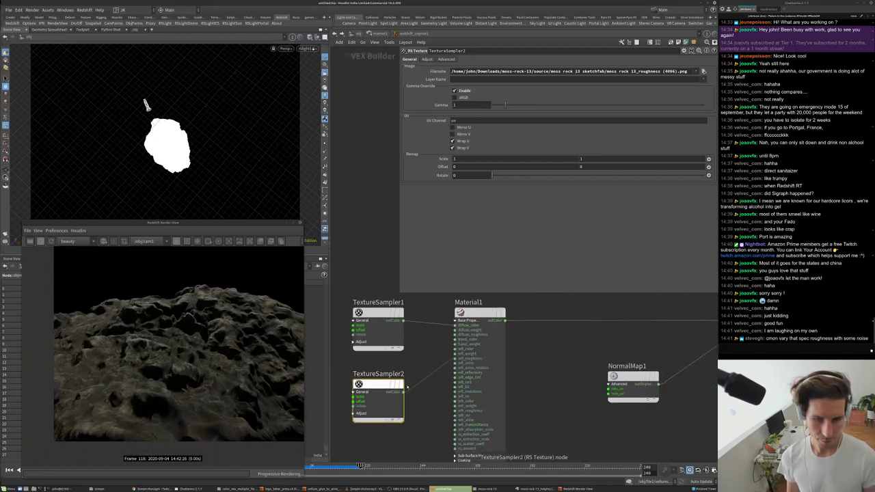
pyautogui.moveTo(412, 349); pyautogui.dragTo(390, 363)
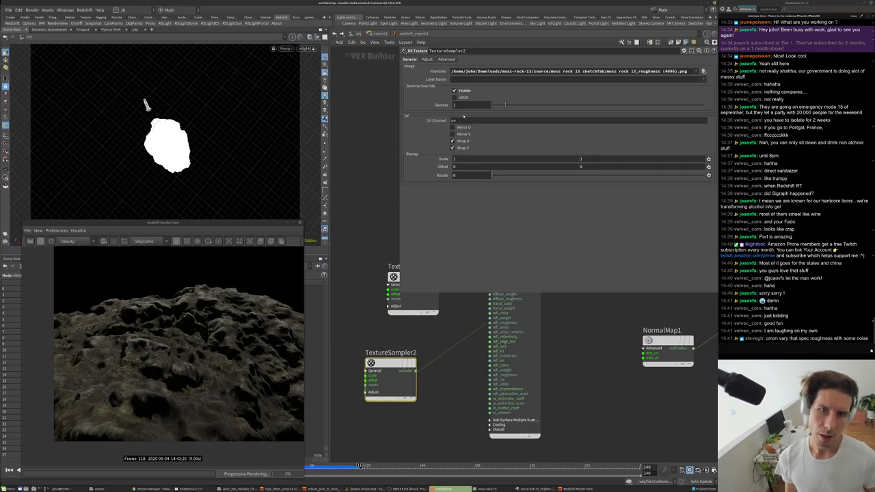
# - Raise TextureSampler2's override gamma to 6.79
pyautogui.moveTo(505, 105); pyautogui.dragTo(508, 106)
pyautogui.click(540, 105)
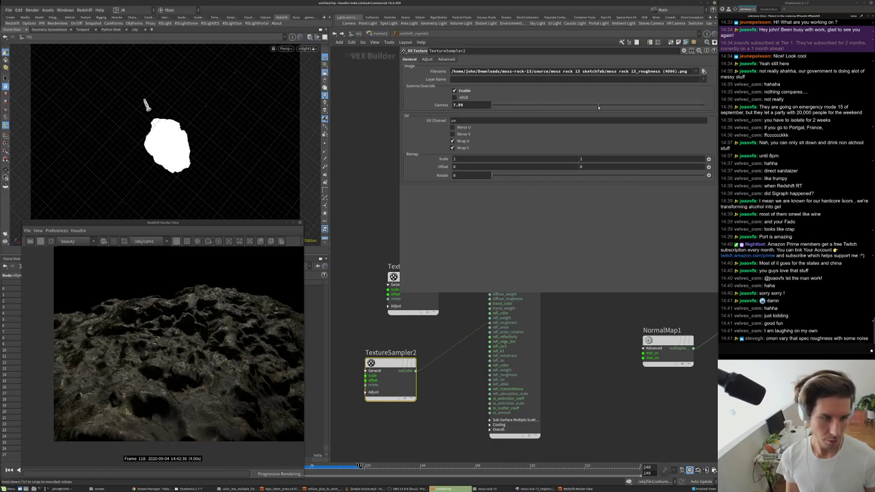
pyautogui.click(554, 104)
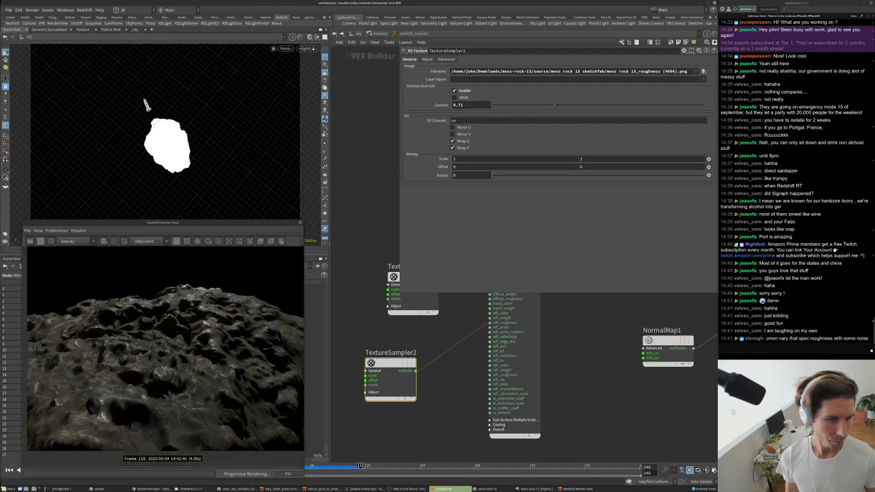
pyautogui.click(582, 104)
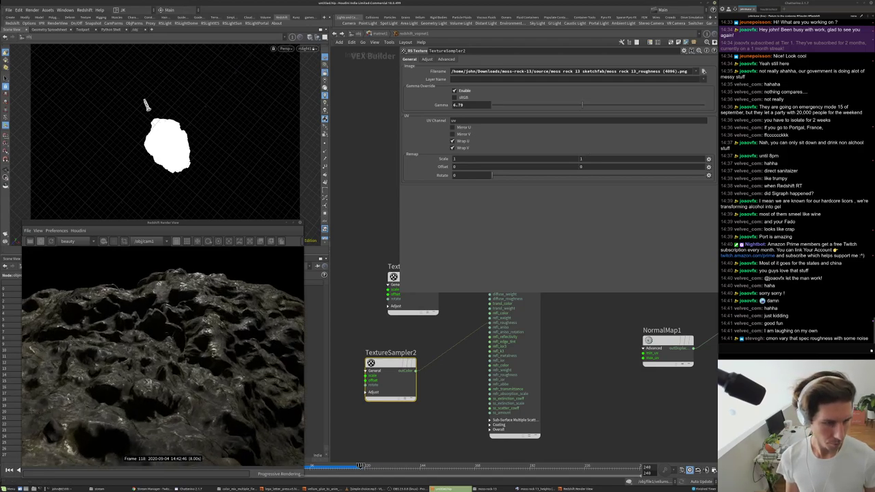
pyautogui.moveTo(586, 417); pyautogui.dragTo(513, 338)
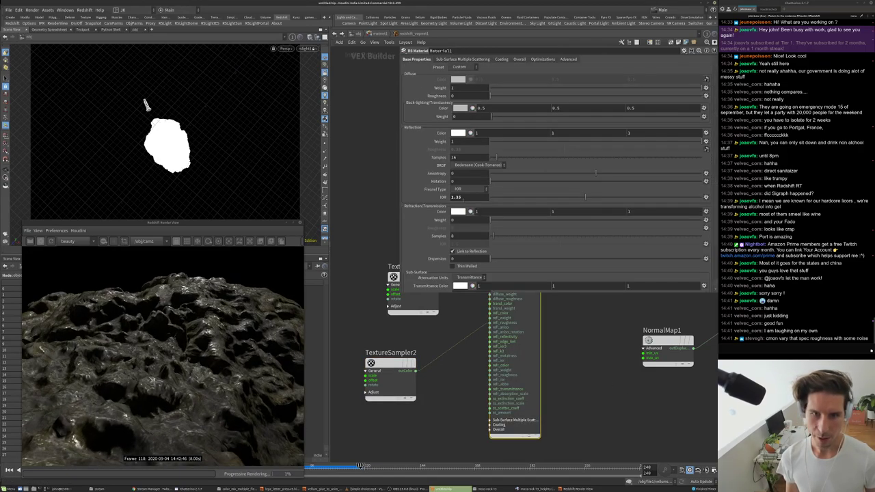
# - Try Material1 IOR values of 1.75, then 1.5
pyautogui.write('1.75')
pyautogui.press('Return')
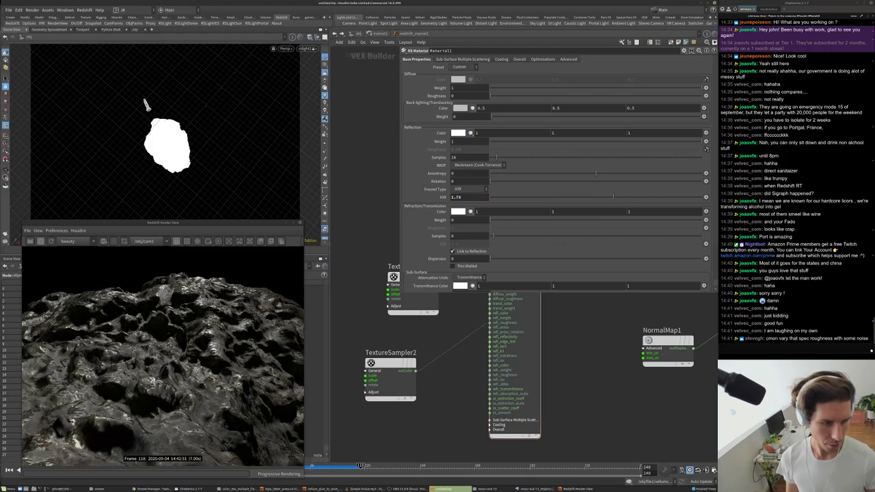
pyautogui.write('1.5')
pyautogui.press('Return')
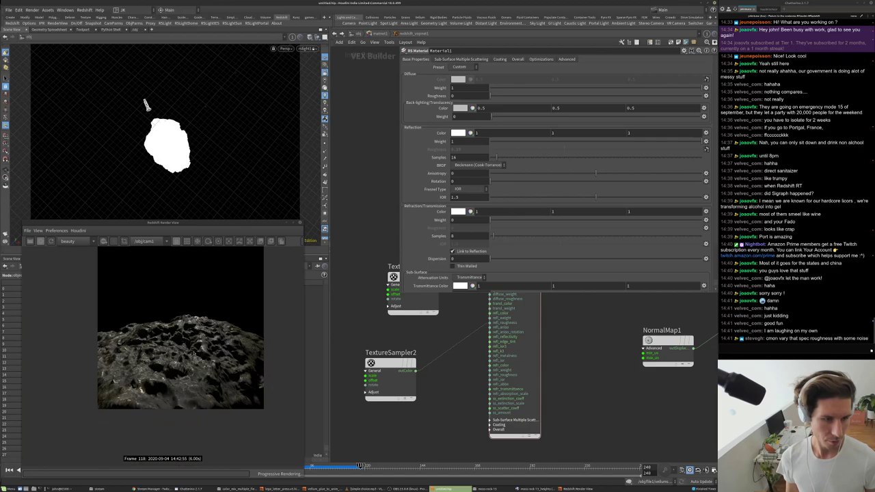
pyautogui.scroll(6, 201, 347)
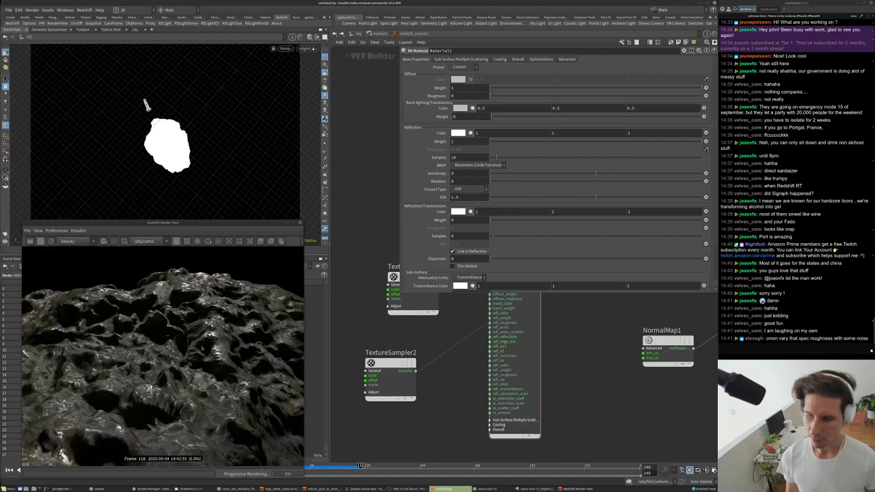
pyautogui.scroll(-4, 202, 347)
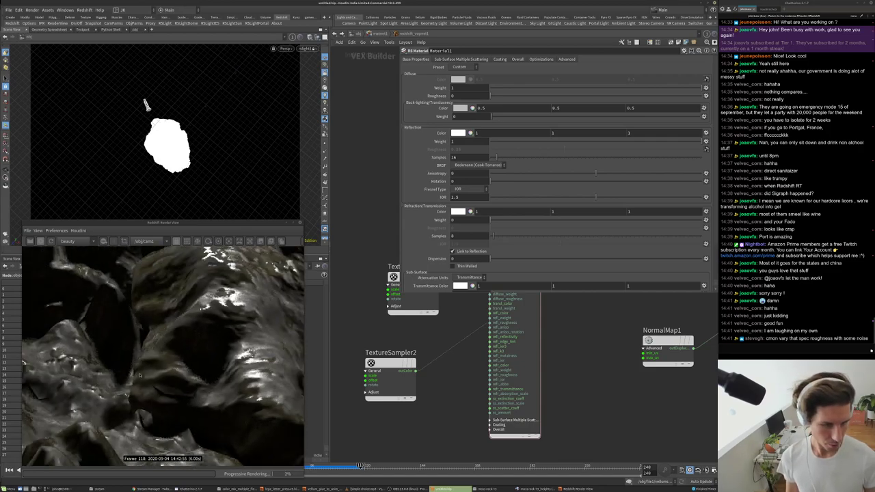
# - Turn off Flip Normal Y on NormalMap1
pyautogui.click(655, 341)
pyautogui.click(470, 93)
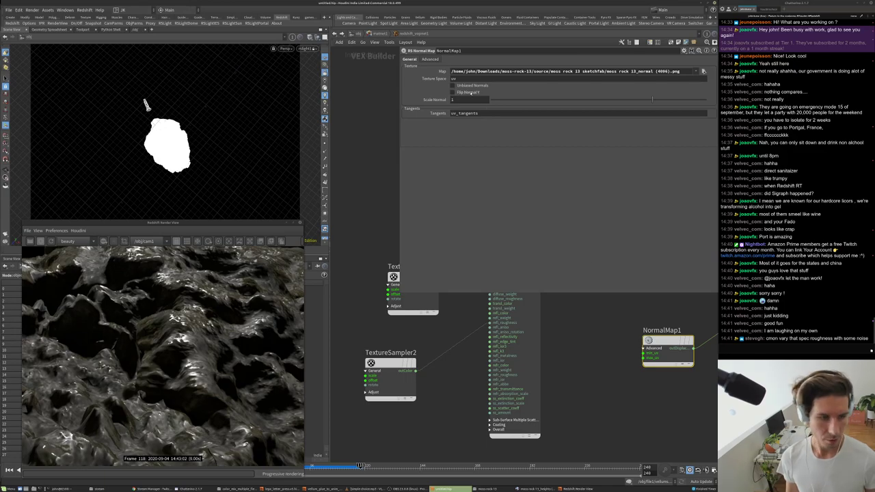
pyautogui.scroll(-3, 140, 317)
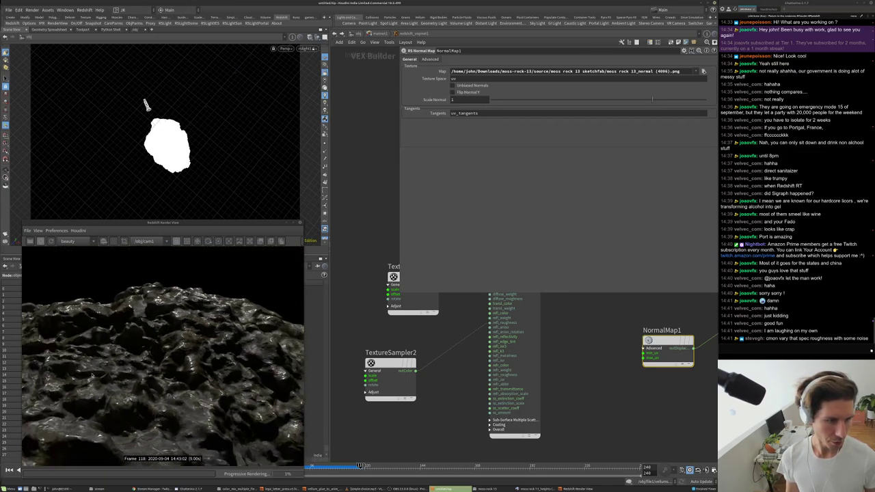
# - Lower TextureSampler2's gamma to 5
pyautogui.click(390, 377)
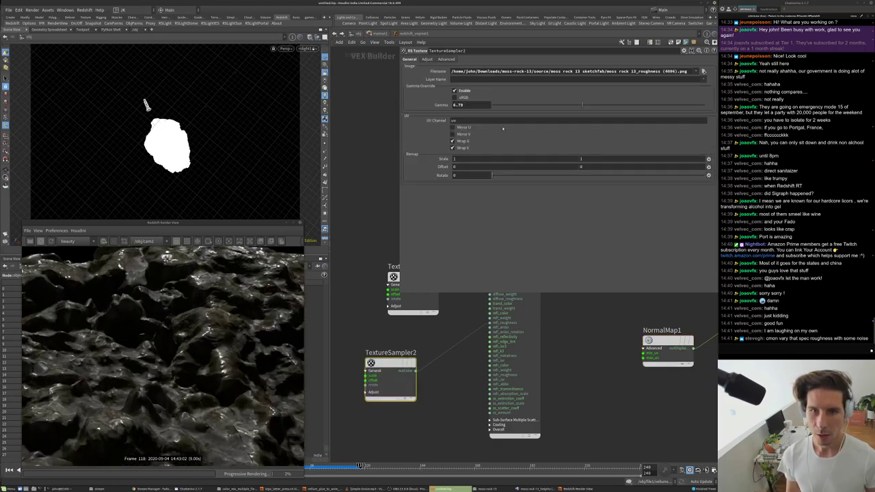
pyautogui.write('5')
pyautogui.press('Return')
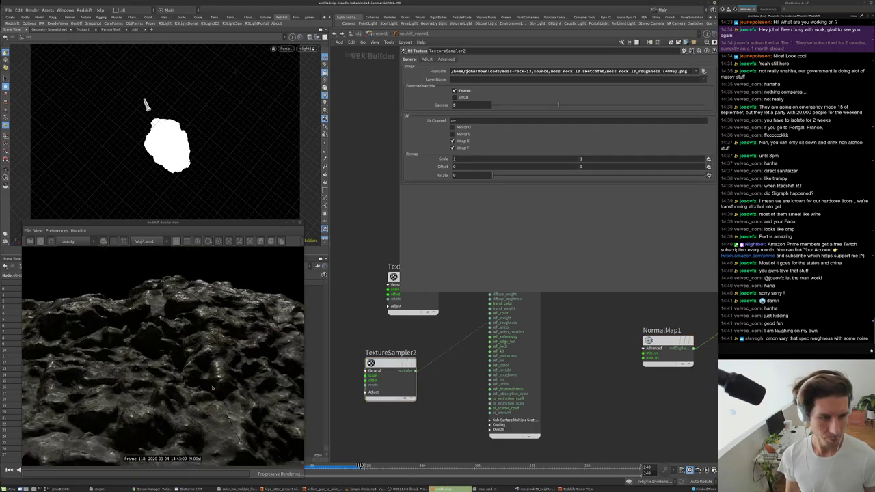
# - Set Material1's IOR to 1.4
pyautogui.click(526, 410)
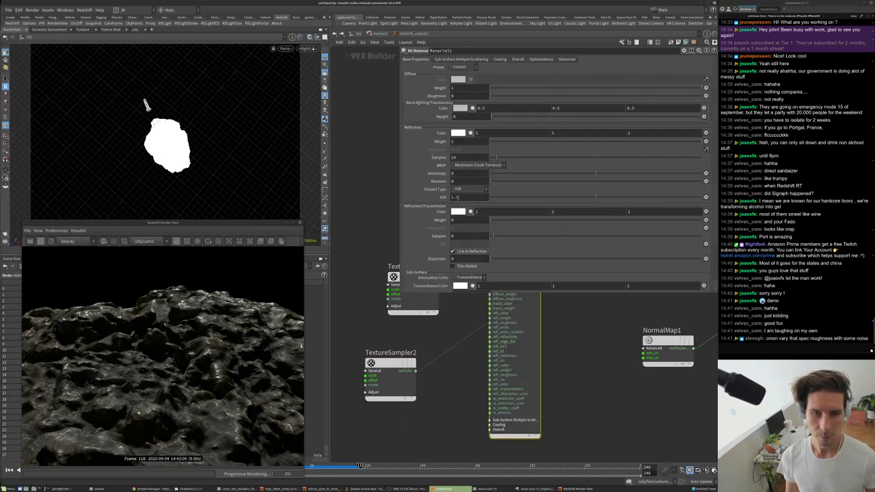
pyautogui.write('4')
pyautogui.press('Return')
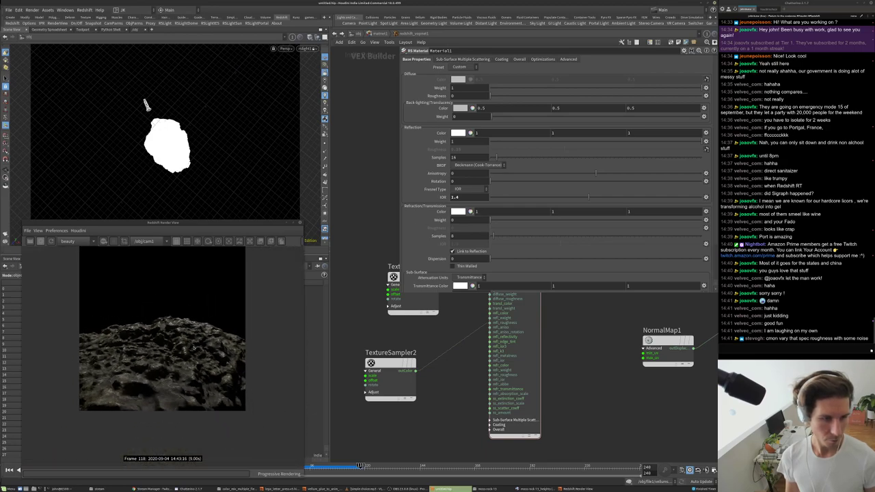
pyautogui.moveTo(580, 347); pyautogui.dragTo(611, 422, button='middle')
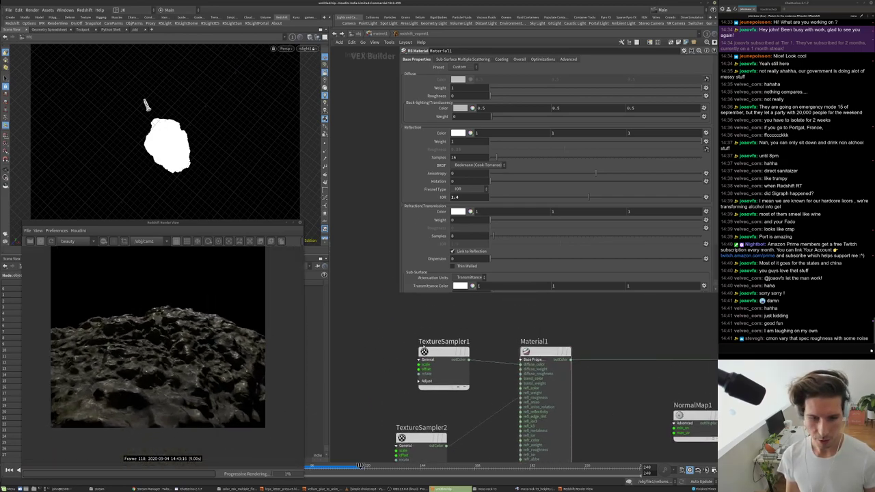
# - Insert an RS Color Correct node on the TextureSampler1–Material1 wire
pyautogui.moveTo(443, 354); pyautogui.dragTo(399, 330)
pyautogui.press('Tab')
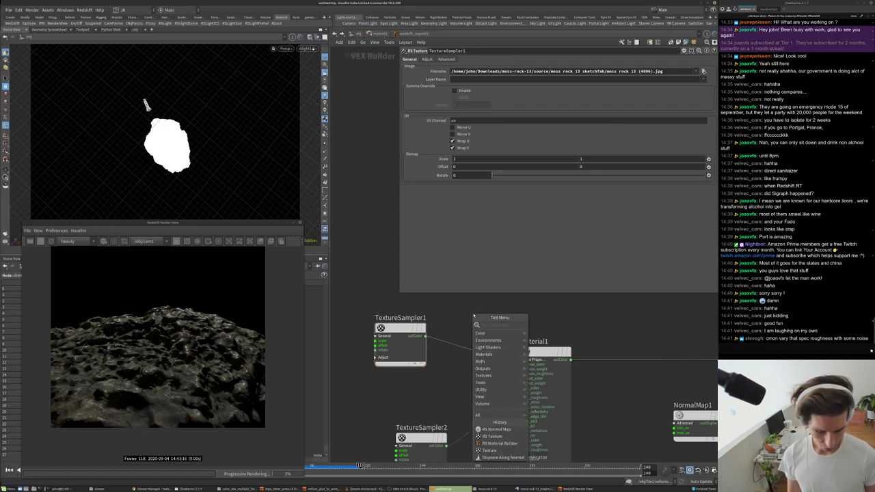
pyautogui.write('colo')
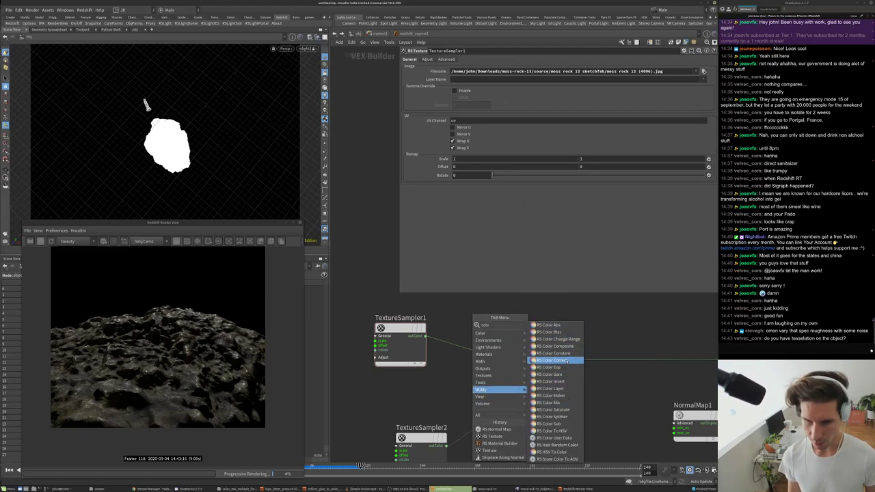
pyautogui.click(557, 361)
pyautogui.click(477, 359)
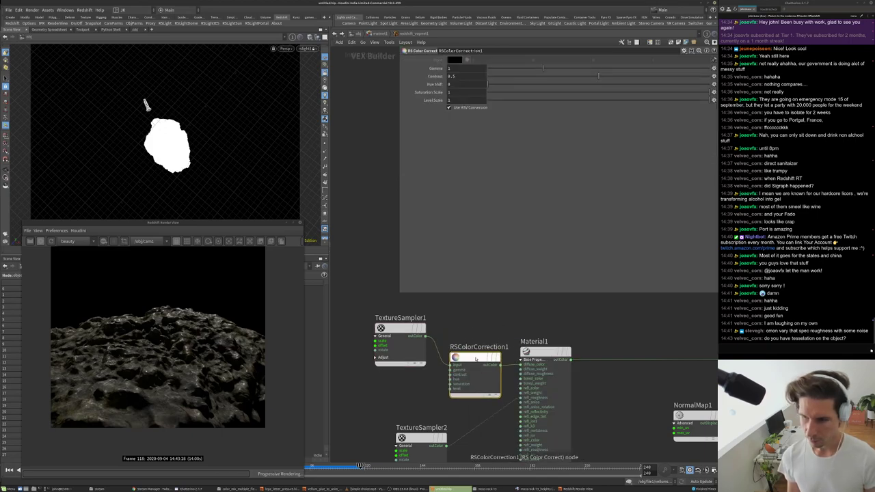
pyautogui.moveTo(477, 359); pyautogui.dragTo(480, 336)
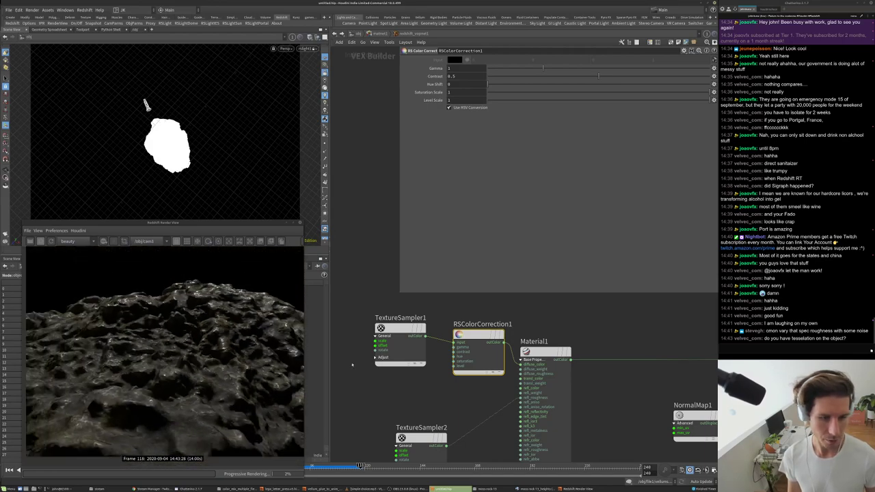
# - Set RSColorCorrection1's contrast to 0.229 and level scale to about 1.7
pyautogui.moveTo(695, 416); pyautogui.dragTo(659, 408, button='middle')
pyautogui.click(660, 408)
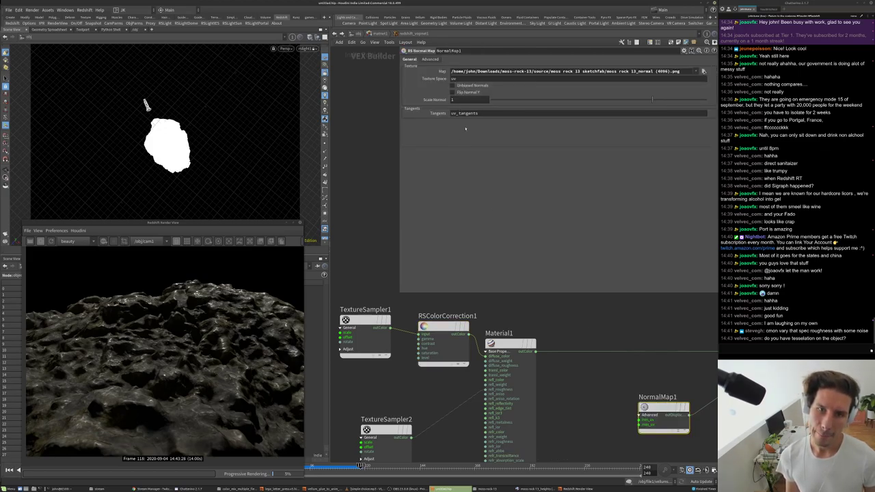
pyautogui.click(442, 345)
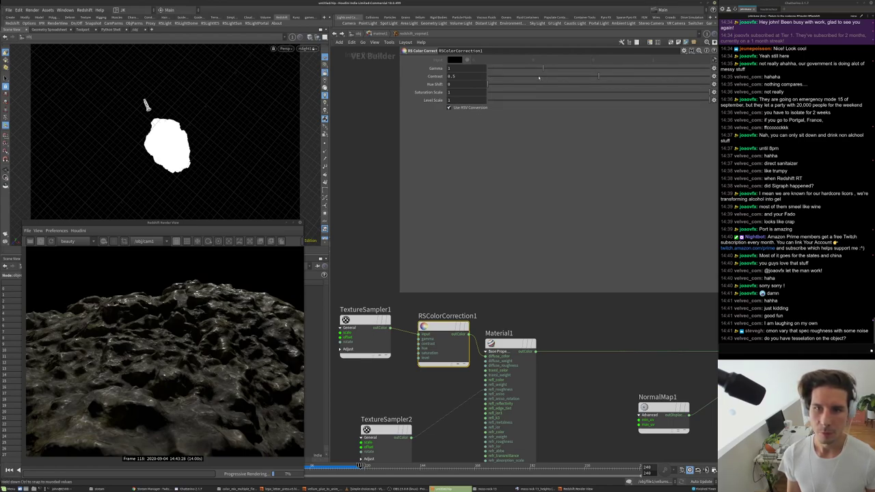
pyautogui.click(539, 77)
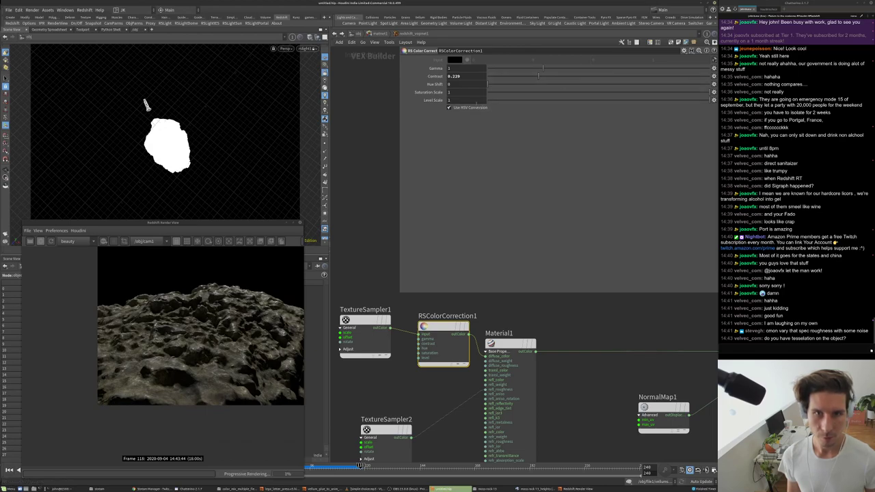
pyautogui.moveTo(476, 100)
pyautogui.mouseDown(button='middle')
pyautogui.moveTo(502, 105)
pyautogui.moveTo(475, 103)
pyautogui.mouseUp(button='middle')
# - Load the moss rock 13_normal (4096).png texture into NormalMap1's Map file
pyautogui.moveTo(604, 410); pyautogui.dragTo(573, 407, button='middle')
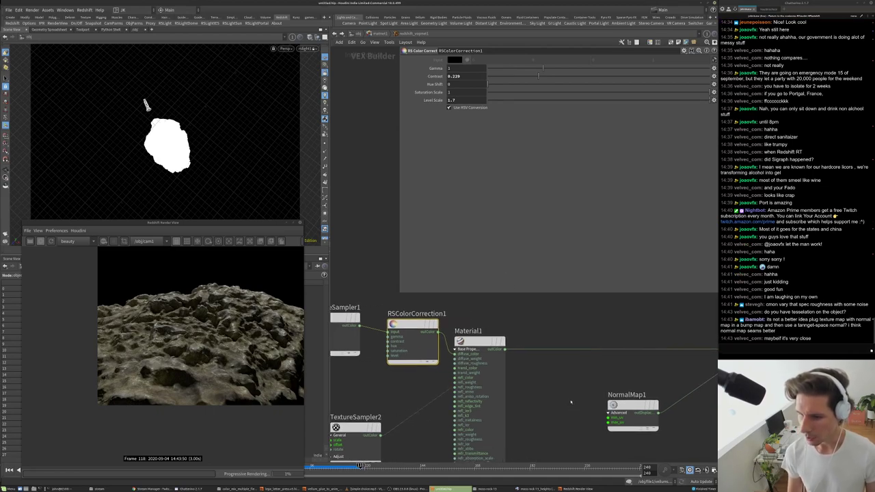
pyautogui.scroll(-3, 569, 408)
pyautogui.scroll(2, 545, 388)
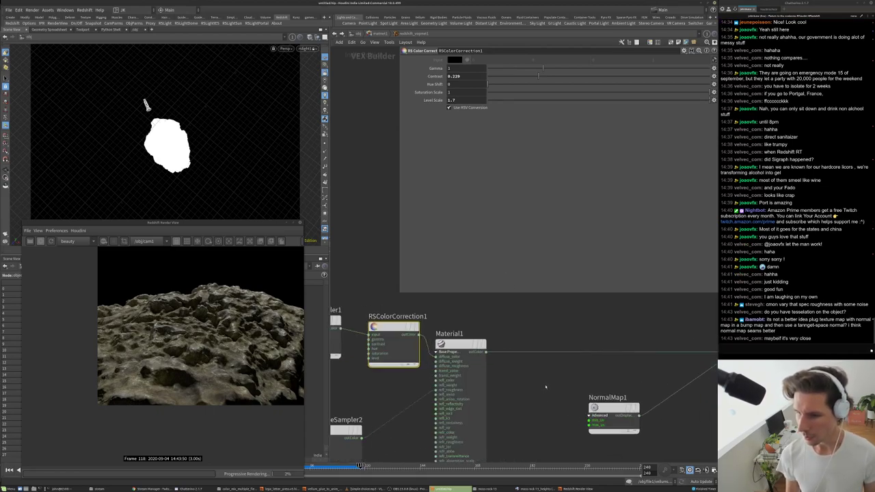
pyautogui.moveTo(543, 380); pyautogui.dragTo(523, 383, button='middle')
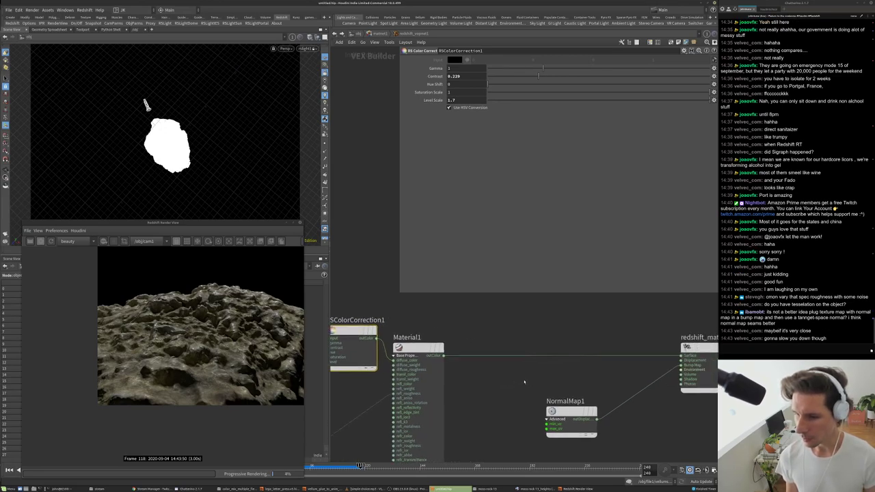
pyautogui.scroll(-1, 547, 384)
pyautogui.moveTo(579, 385); pyautogui.dragTo(570, 374, button='middle')
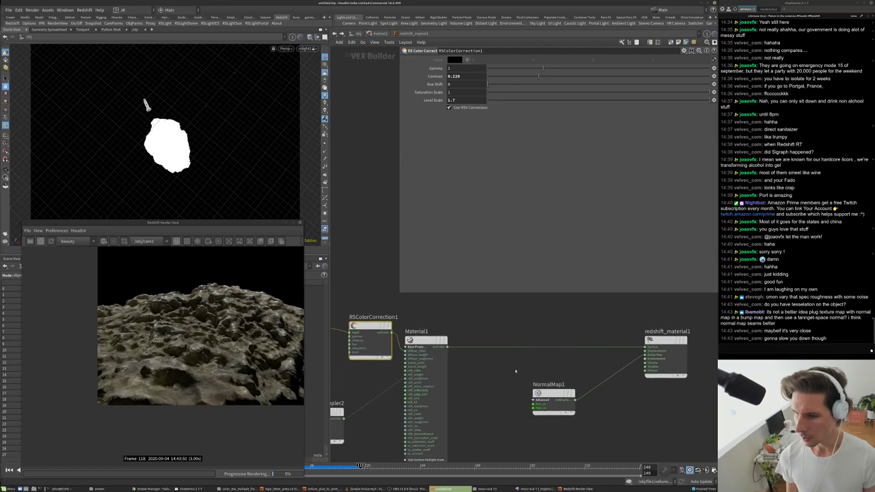
pyautogui.scroll(1, 608, 396)
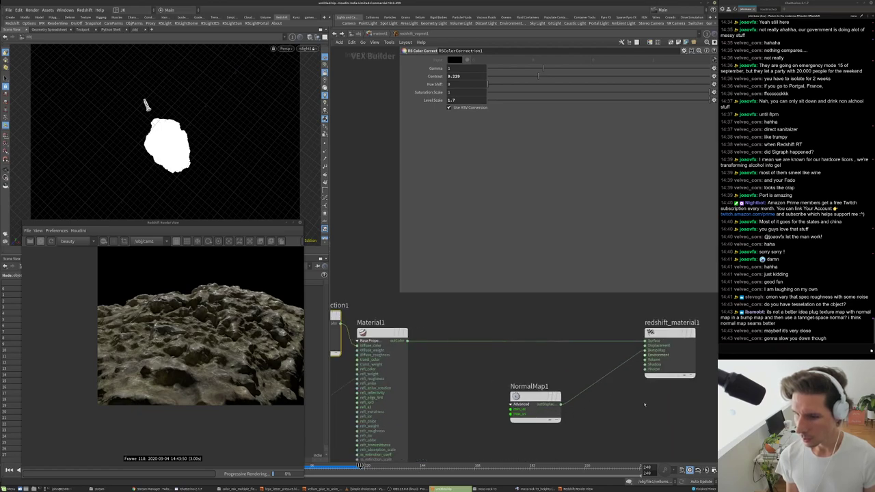
pyautogui.moveTo(561, 424); pyautogui.dragTo(554, 417, button='middle')
pyautogui.click(533, 402)
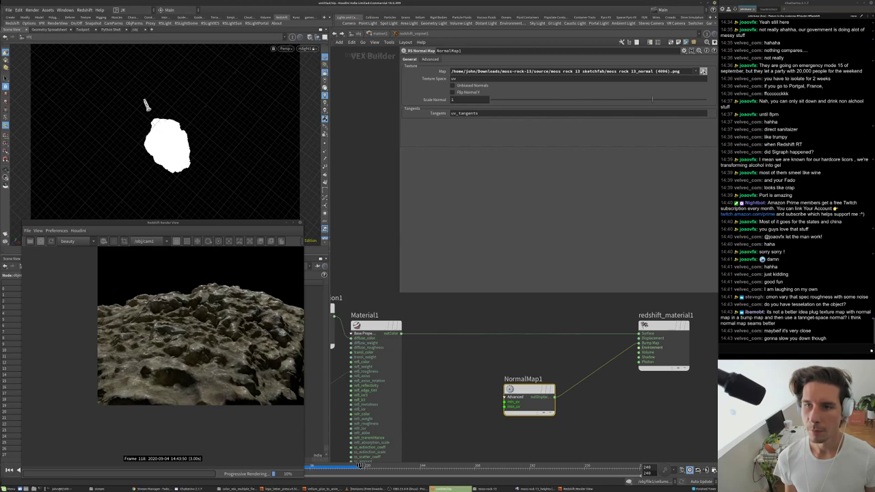
pyautogui.click(703, 71)
pyautogui.click(506, 181)
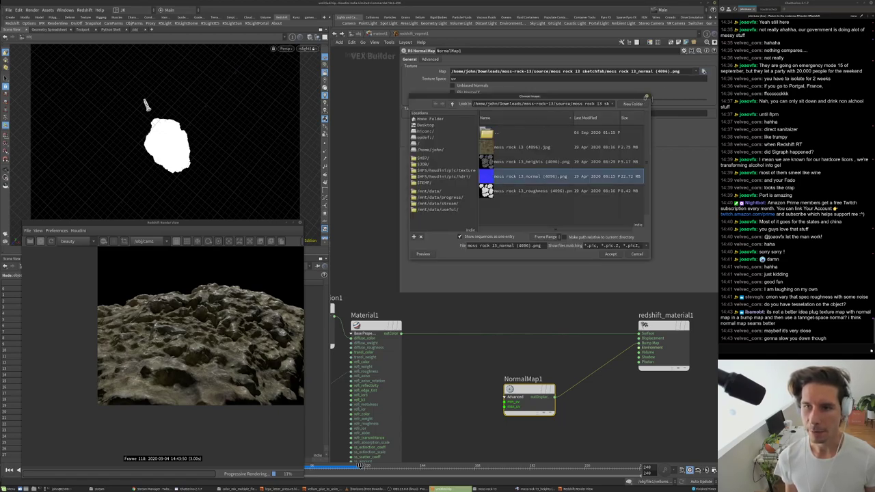
pyautogui.doubleClick(540, 179)
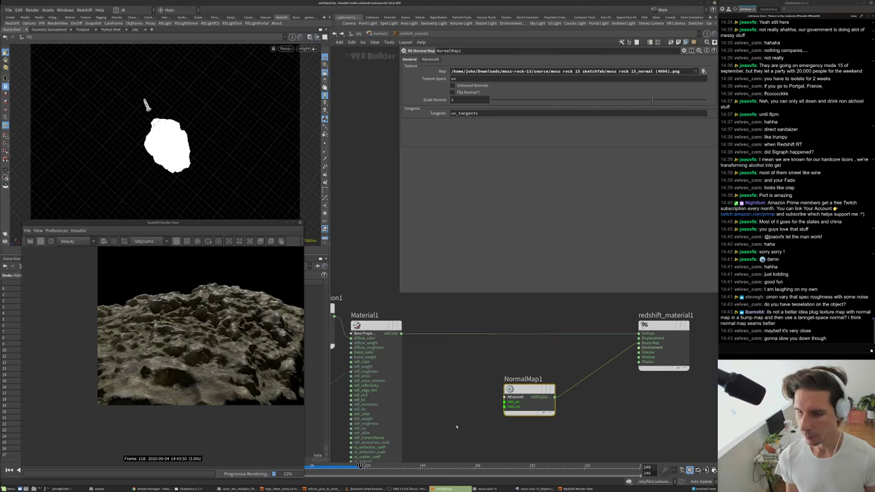
# - Disconnect NormalMap1's output wire from the material, then undo to restore the connection
pyautogui.moveTo(456, 431); pyautogui.dragTo(453, 404, button='middle')
pyautogui.scroll(5, 199, 360)
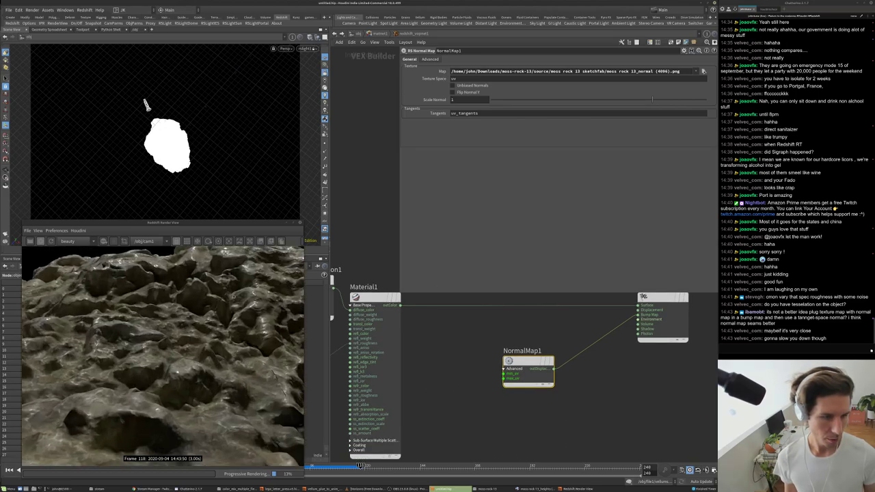
pyautogui.rightClick(592, 343)
pyautogui.click(635, 360)
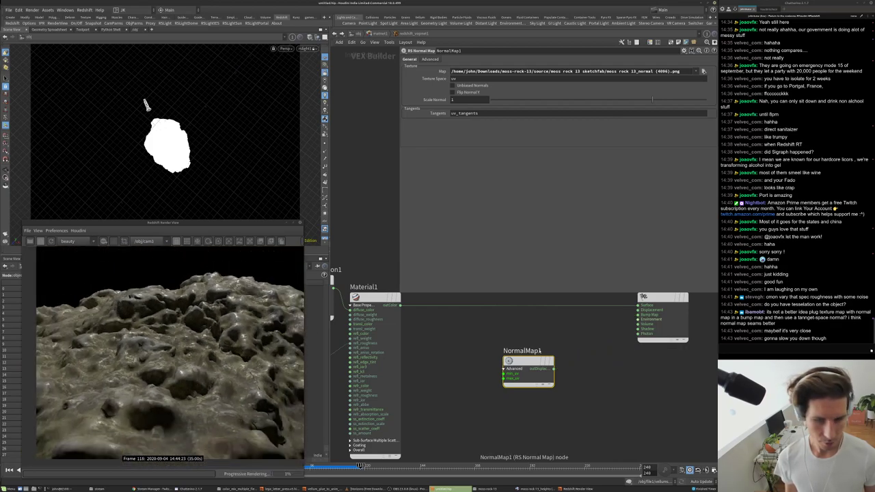
pyautogui.hotkey('ctrl', 'z')
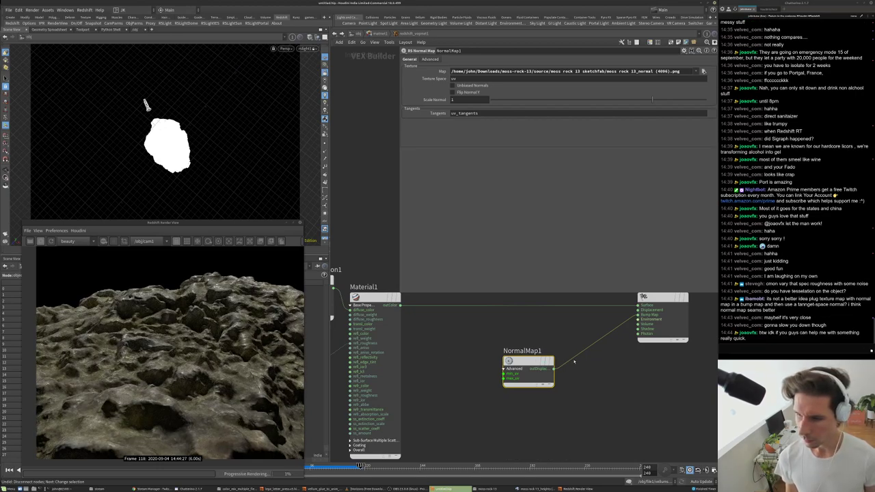
# - Select NormalMap1 again and copy the link shared in chat
pyautogui.moveTo(575, 361); pyautogui.dragTo(565, 355, button='middle')
pyautogui.moveTo(577, 400); pyautogui.dragTo(524, 352)
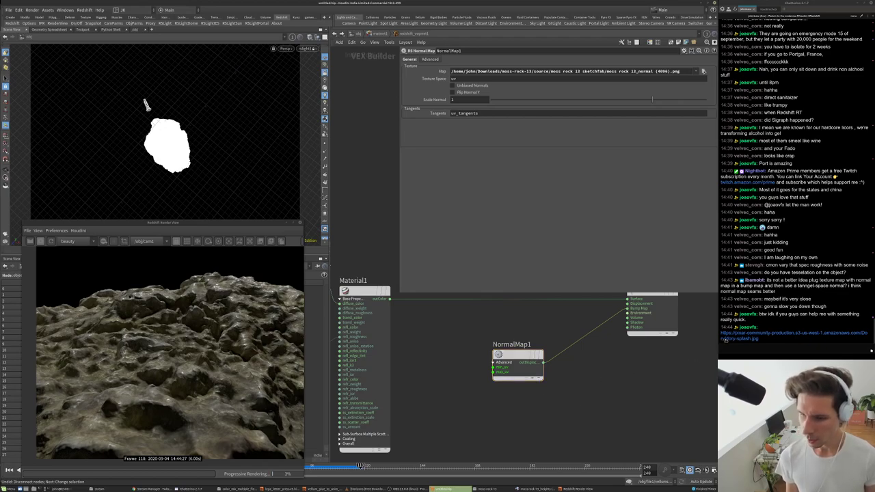
pyautogui.rightClick(726, 339)
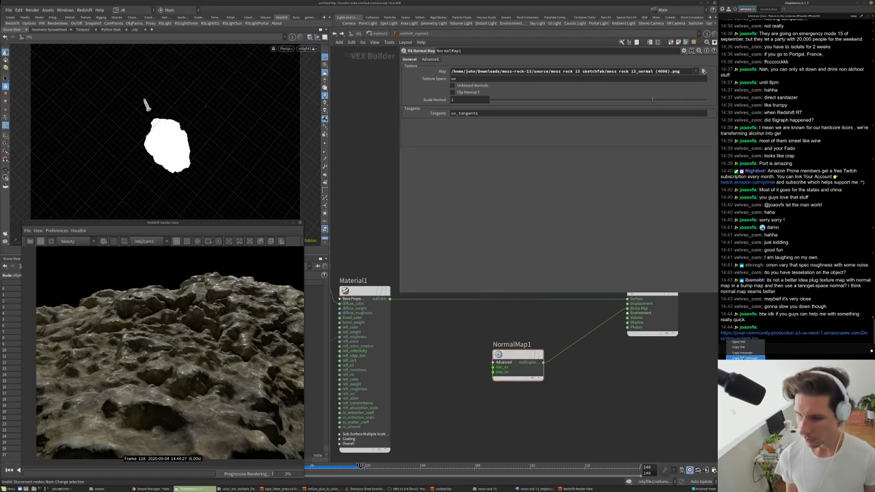
pyautogui.click(732, 347)
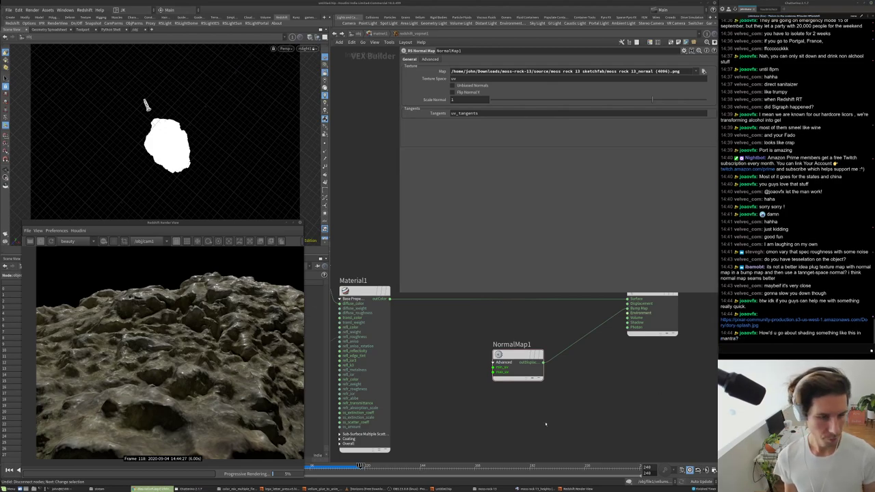
# - Return to the /obj network, restart the cam1 render, and place the splash-photo browser over the network
pyautogui.hotkey('alt', 'Tab')
pyautogui.scroll(-4, 492, 386)
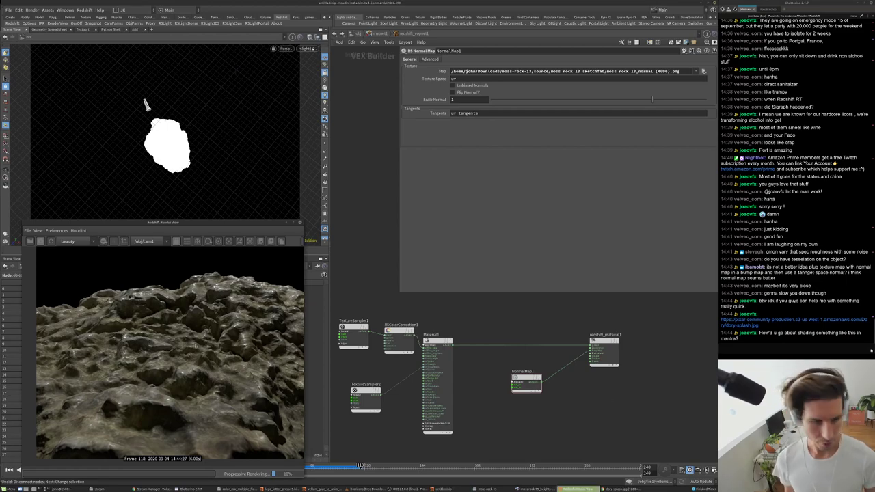
pyautogui.press('u')
pyautogui.press('u')
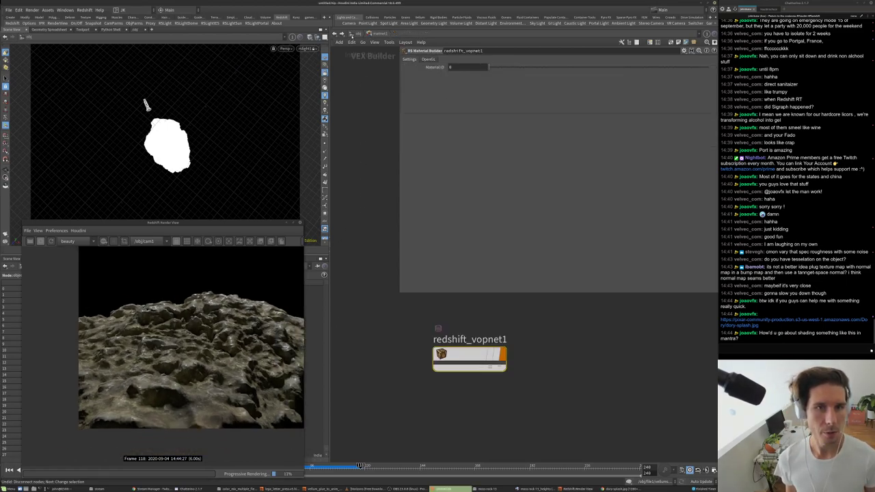
pyautogui.scroll(2, 398, 356)
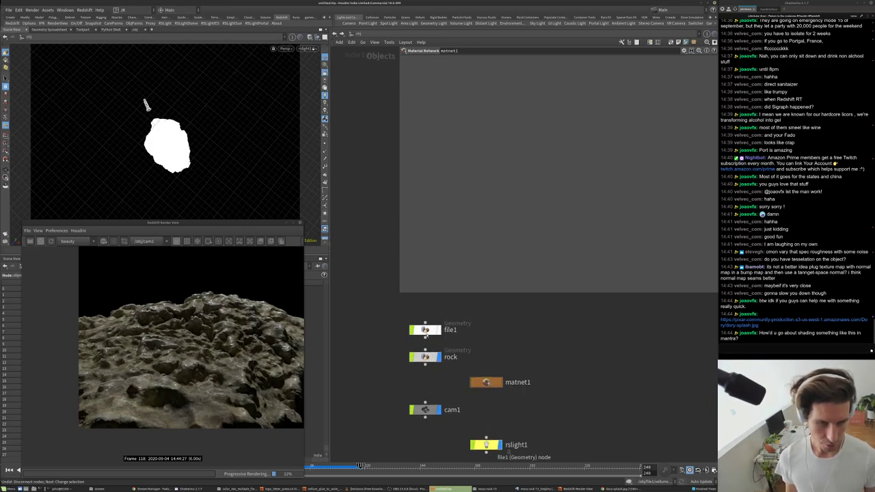
pyautogui.click(40, 242)
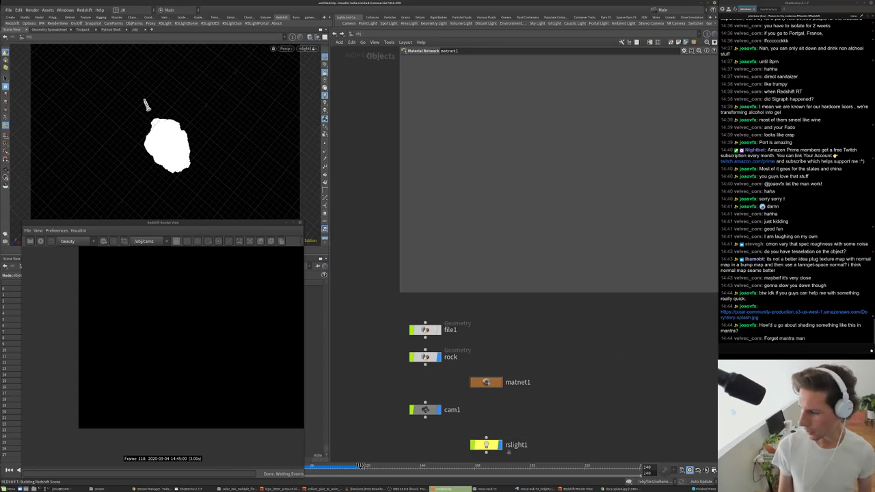
pyautogui.moveTo(717, 241); pyautogui.dragTo(588, 96)
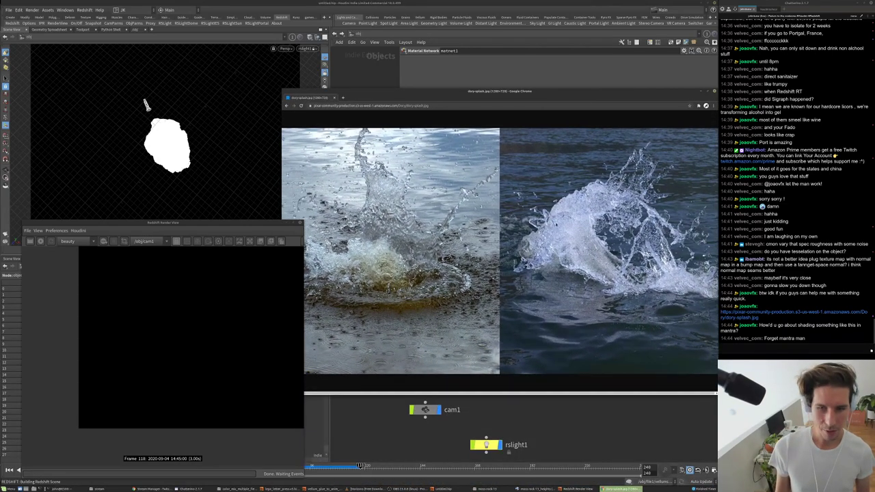
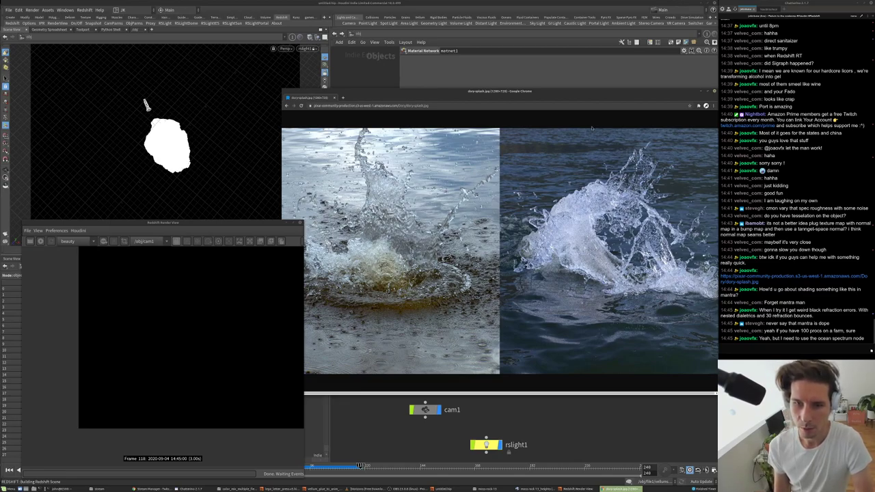
# - Hide the Chrome reference image, select file1 and set the viewport camera to cam1
pyautogui.click(692, 91)
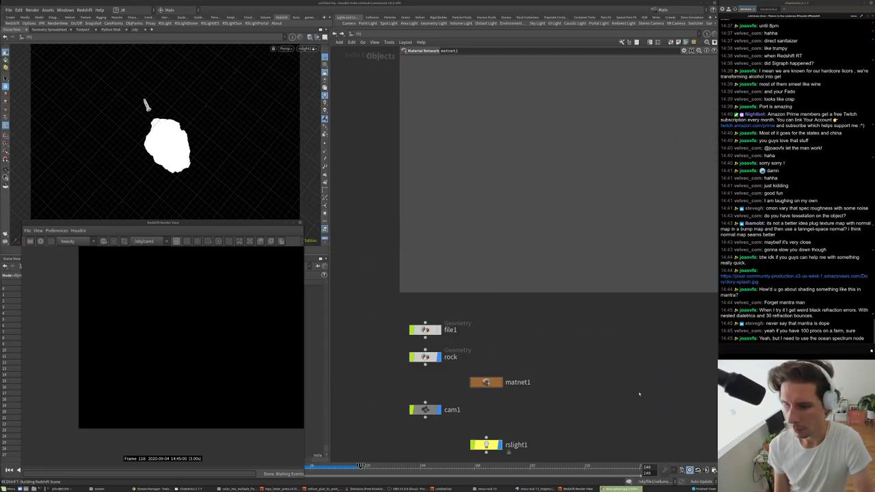
pyautogui.scroll(-2, 631, 388)
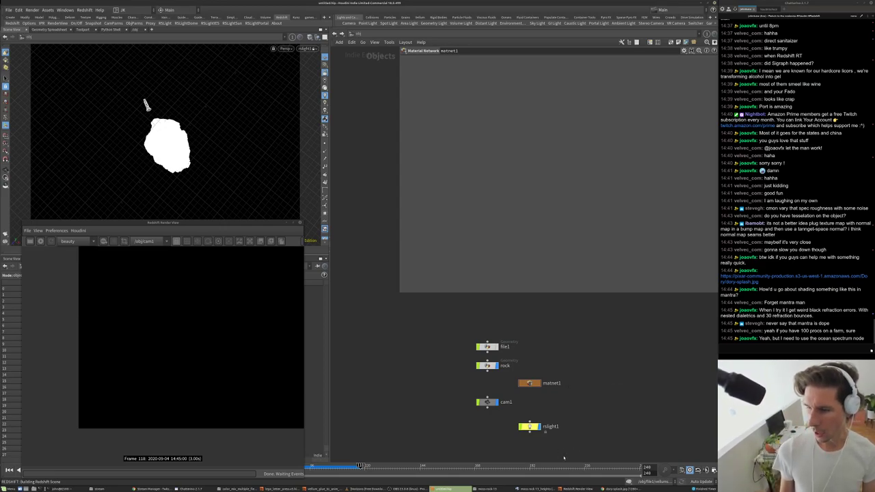
pyautogui.scroll(3, 500, 379)
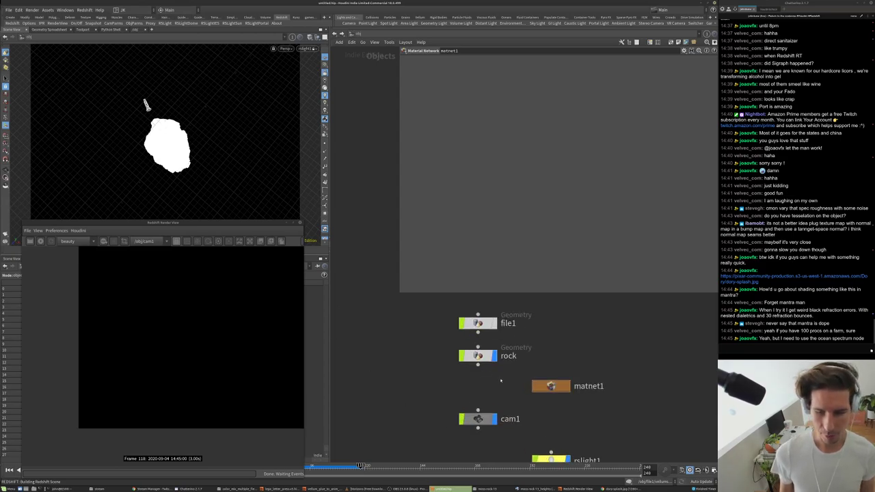
pyautogui.click(498, 323)
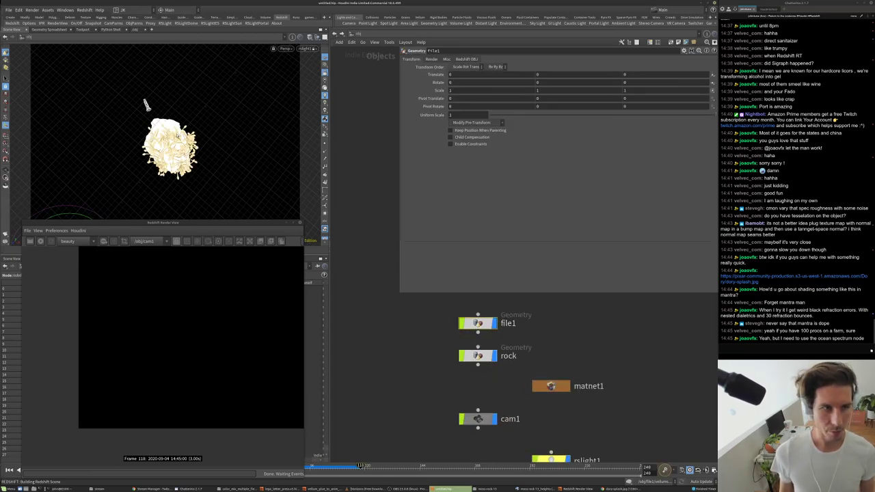
pyautogui.click(304, 49)
pyautogui.click(322, 81)
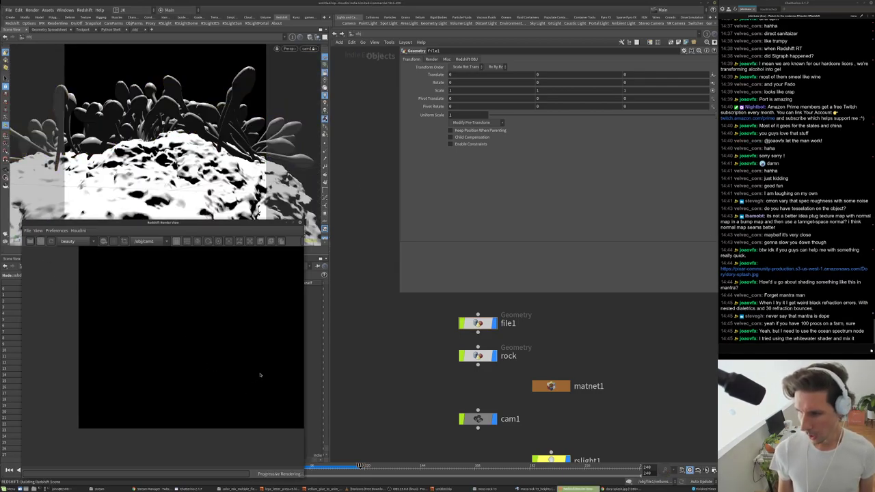
pyautogui.scroll(-3, 260, 375)
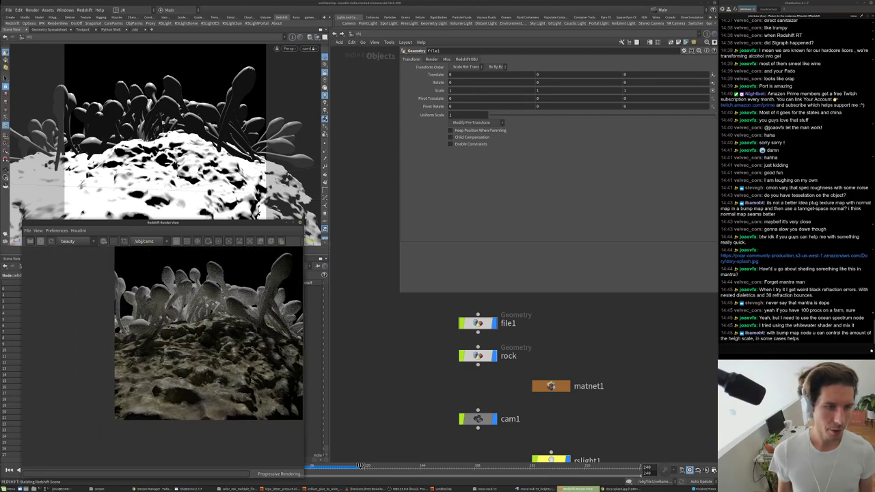
pyautogui.scroll(5, 274, 307)
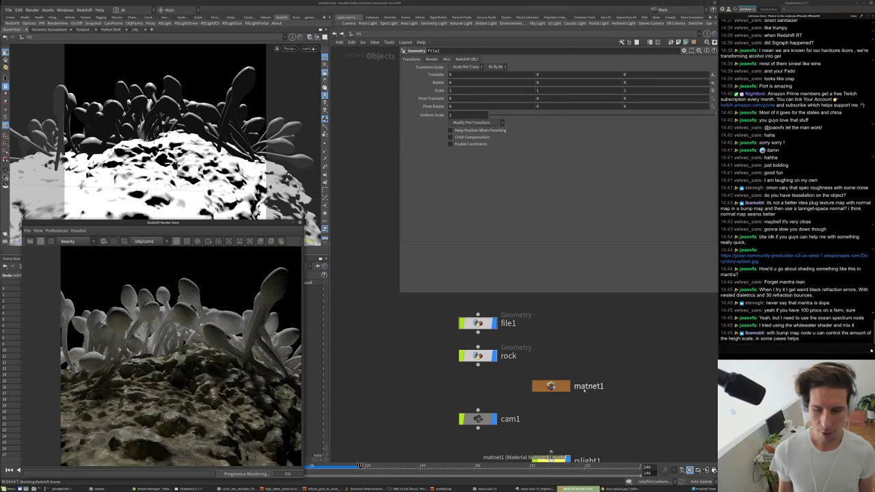
# - Inside matnet1, add an RS Material Builder, redshift_vopnet2, below redshift_vopnet1
pyautogui.doubleClick(552, 387)
pyautogui.moveTo(567, 372); pyautogui.dragTo(607, 324, button='middle')
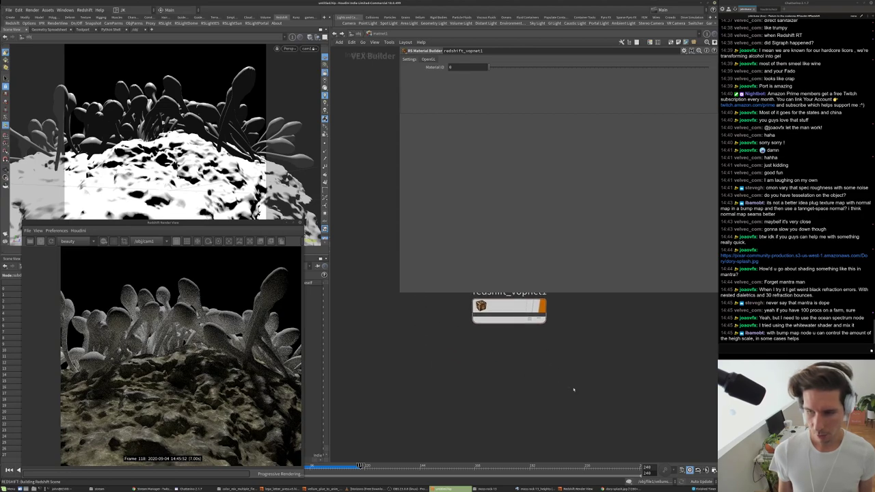
pyautogui.press('Tab')
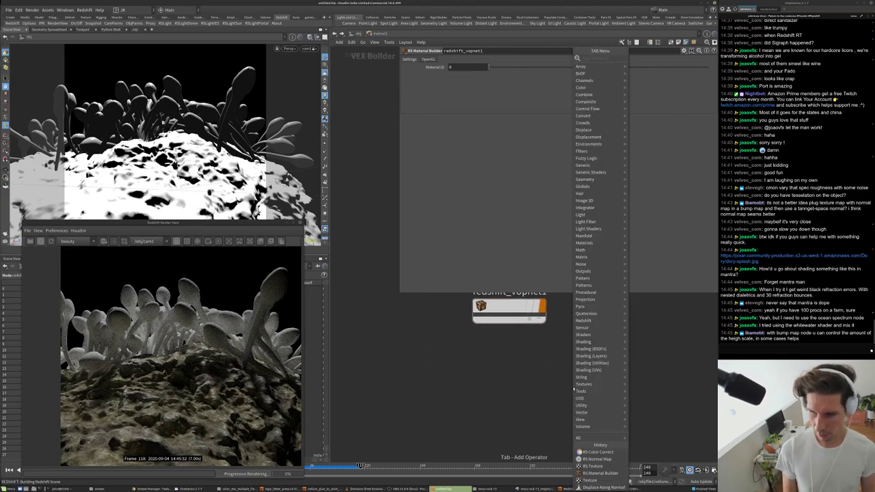
pyautogui.press('Escape')
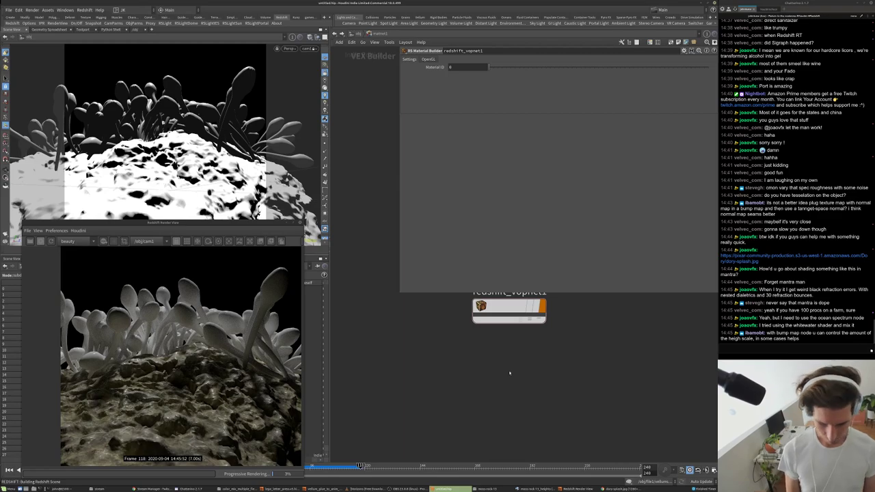
pyautogui.press('Tab')
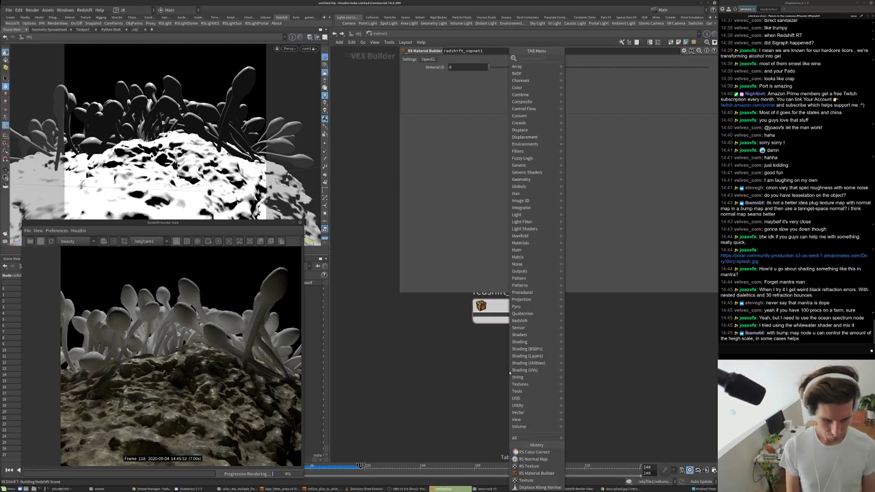
pyautogui.write('rs')
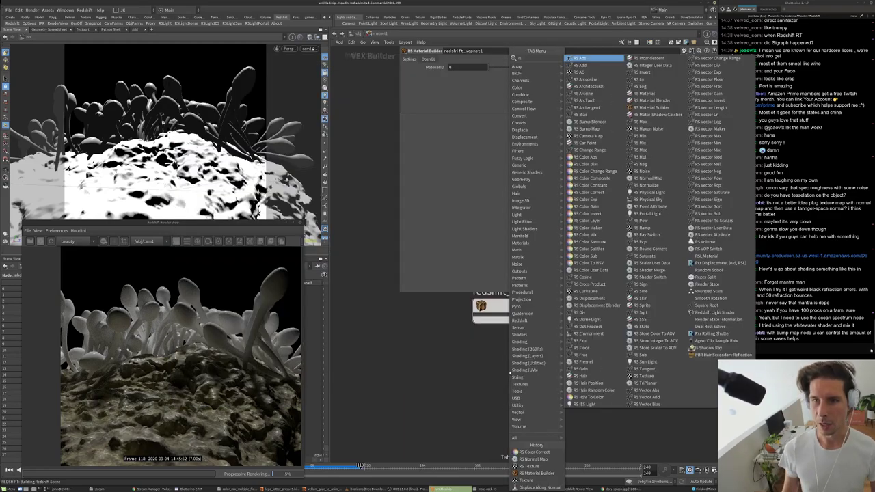
pyautogui.moveTo(518, 329); pyautogui.dragTo(519, 384)
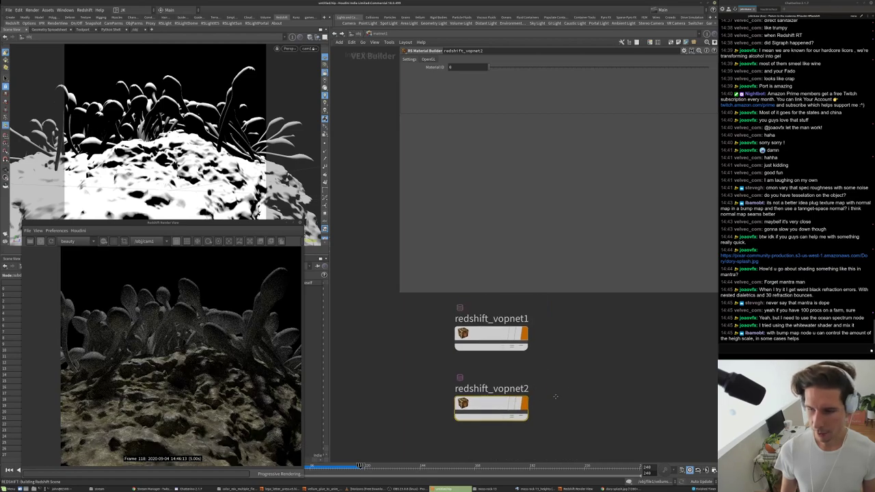
# - Enter redshift_vopnet2 and bring up the Material1 node's shader settings
pyautogui.doubleClick(527, 380)
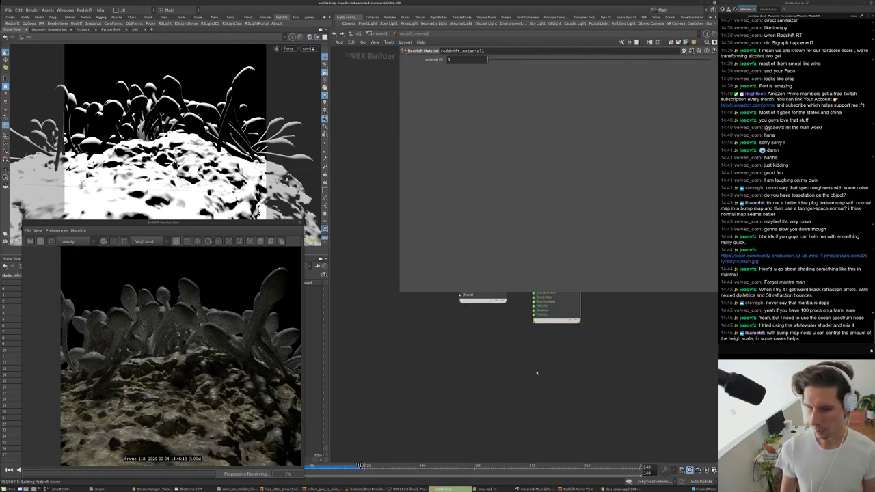
pyautogui.press('h')
pyautogui.moveTo(510, 339); pyautogui.dragTo(496, 353)
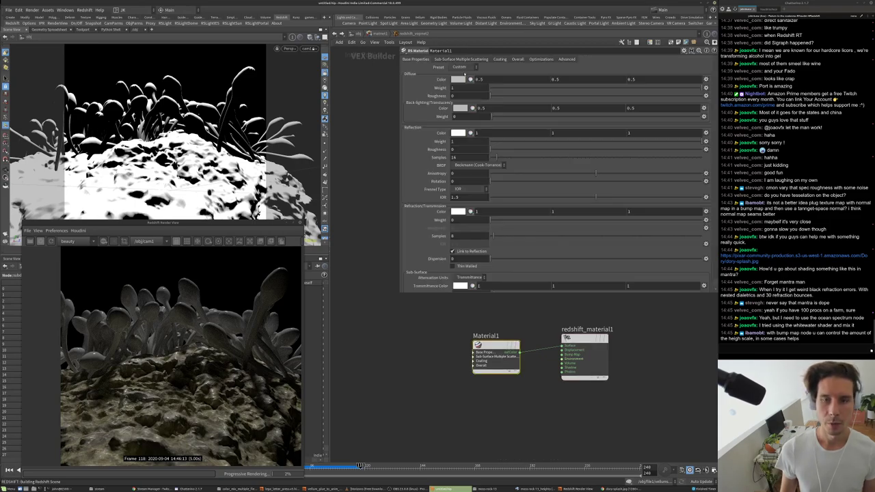
# - Apply the Plastic preset to Material1, after briefly trying the Aluminium preset
pyautogui.click(463, 67)
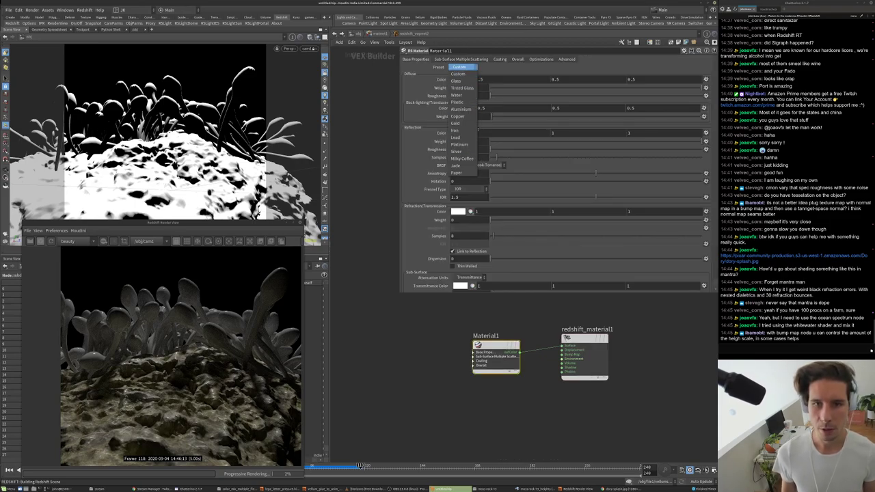
pyautogui.click(456, 102)
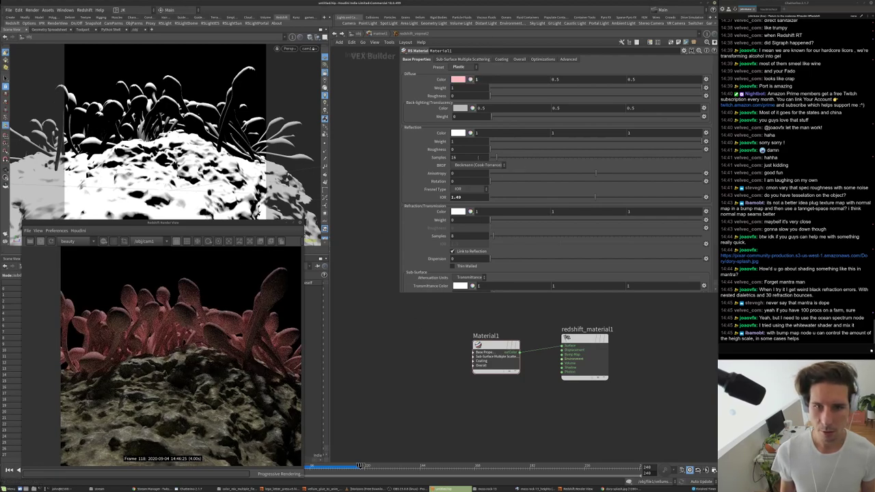
pyautogui.click(531, 150)
pyautogui.click(658, 198)
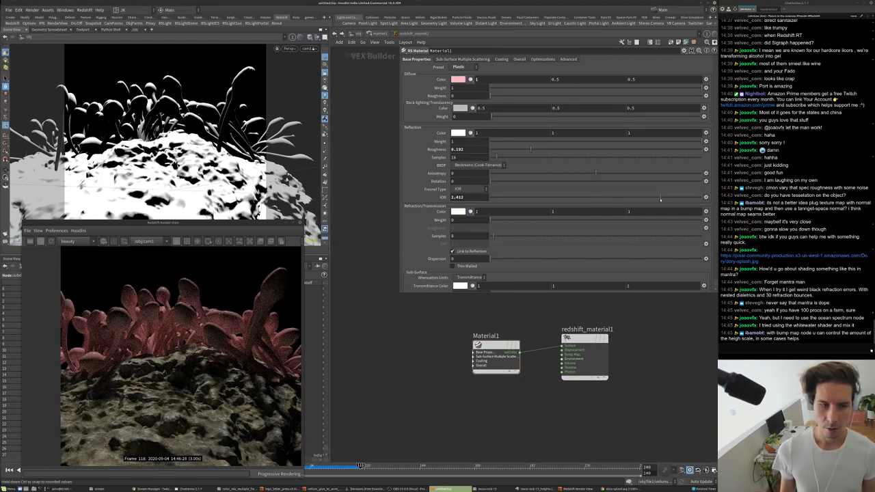
pyautogui.click(458, 67)
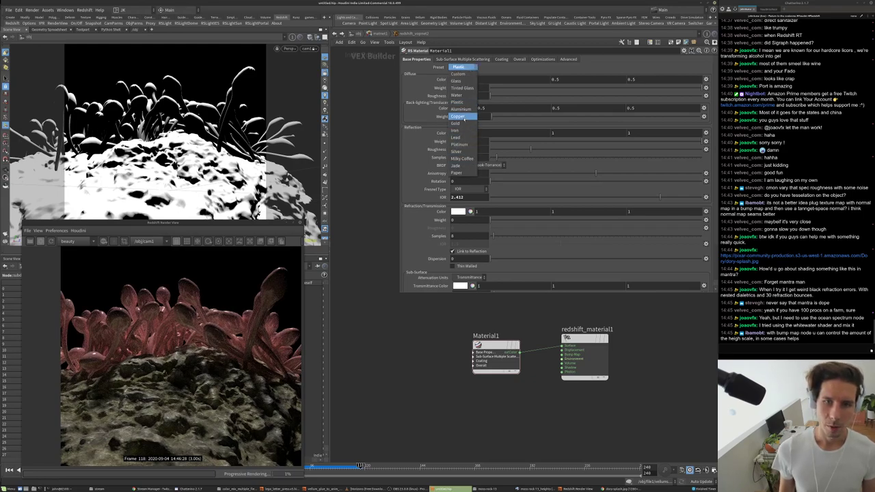
pyautogui.click(461, 109)
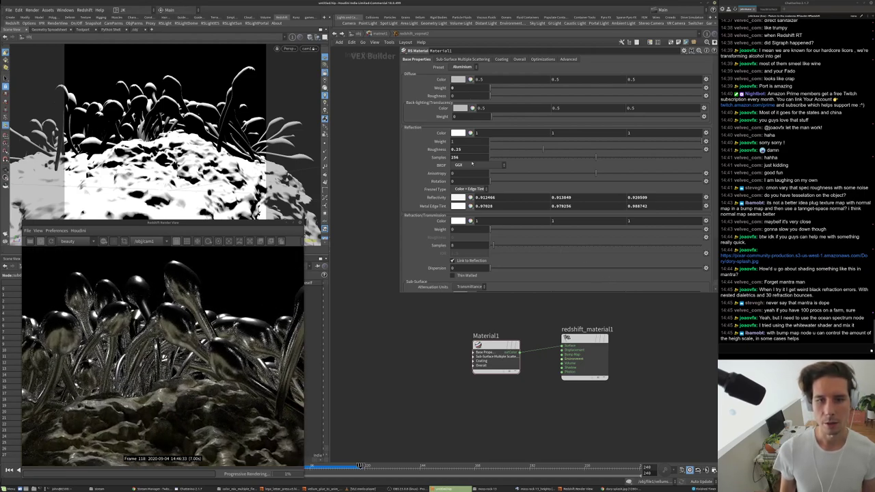
pyautogui.click(462, 66)
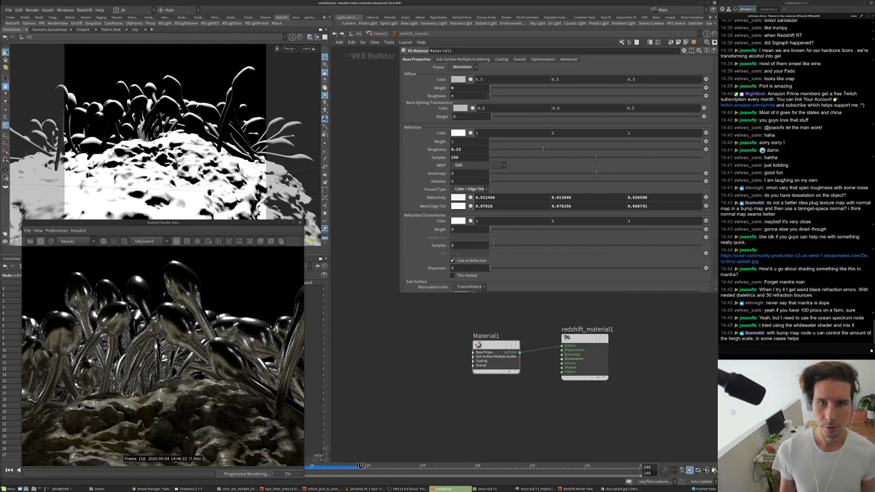
pyautogui.click(463, 66)
pyautogui.click(464, 99)
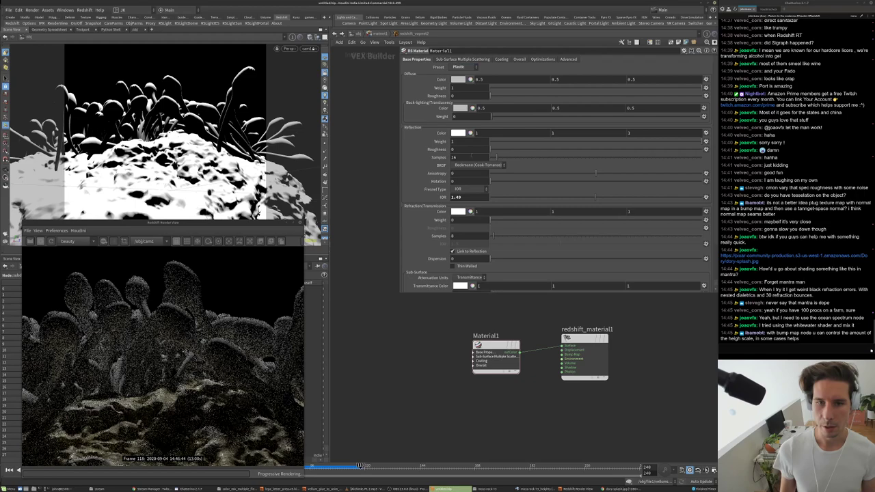
# - Set IOR to 2.282, reflection roughness to 0.4, and make the diffuse colour red
pyautogui.moveTo(498, 199); pyautogui.dragTo(672, 198)
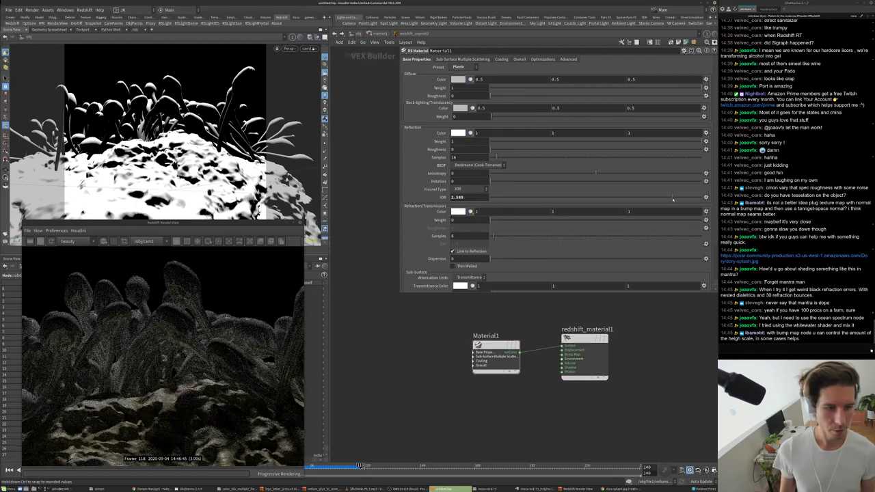
pyautogui.moveTo(673, 198); pyautogui.dragTo(650, 198)
pyautogui.moveTo(491, 148); pyautogui.dragTo(517, 148)
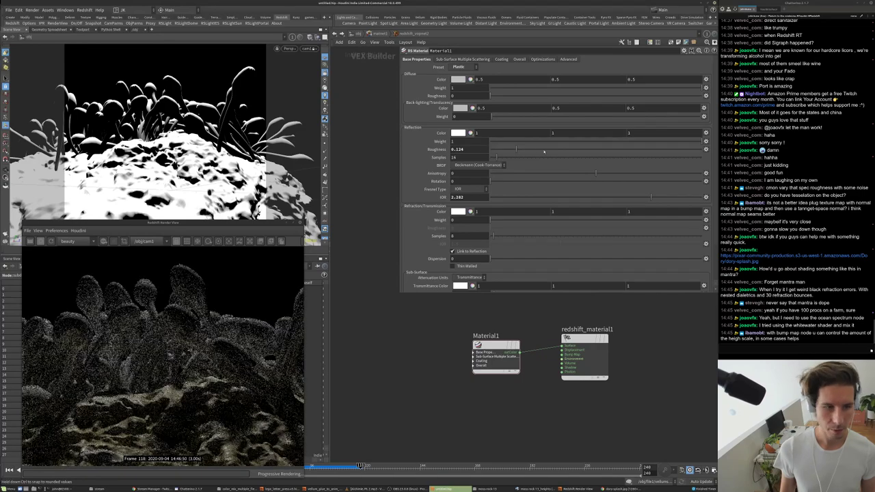
pyautogui.write('0.4')
pyautogui.press('Return')
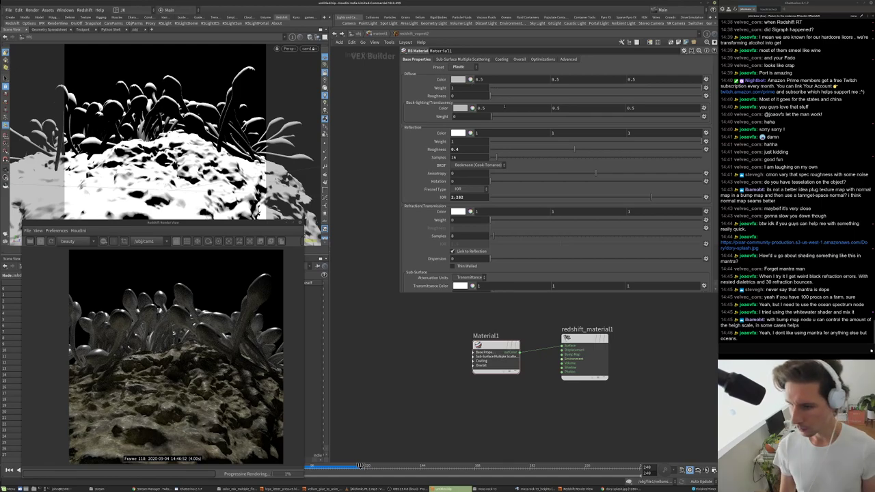
pyautogui.click(458, 79)
pyautogui.click(549, 121)
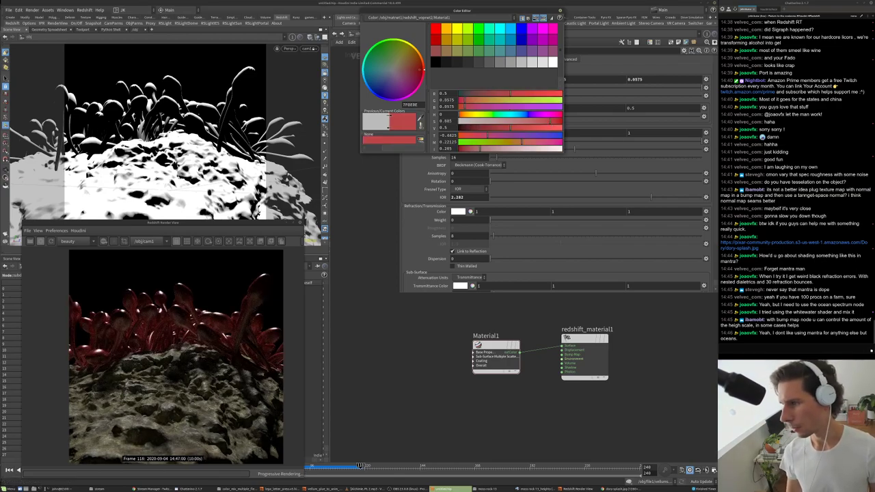
# - Check the splash reference image, then look through rslight1 and re-aim it from a new angle
pyautogui.hotkey('alt', 'Tab')
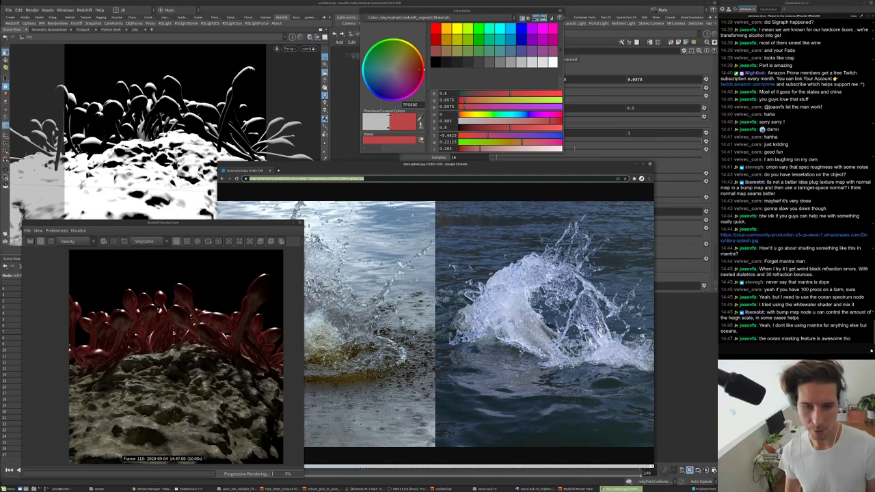
pyautogui.hotkey('alt', 'Tab')
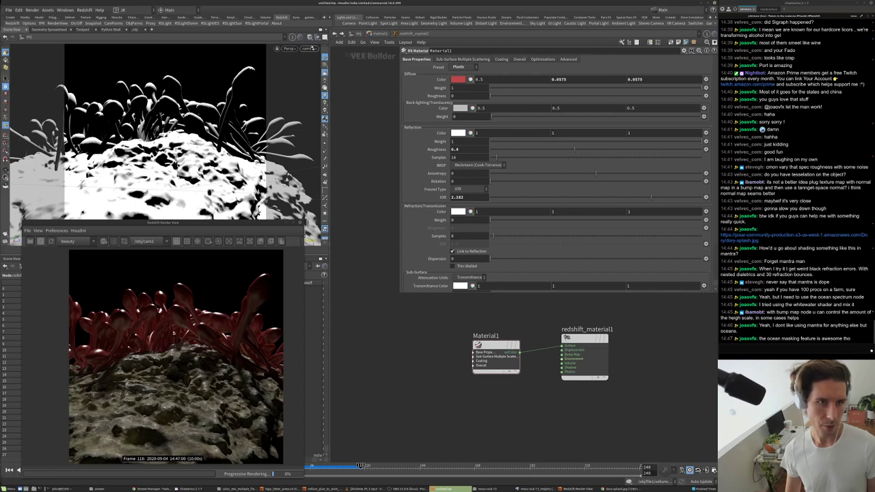
pyautogui.click(308, 48)
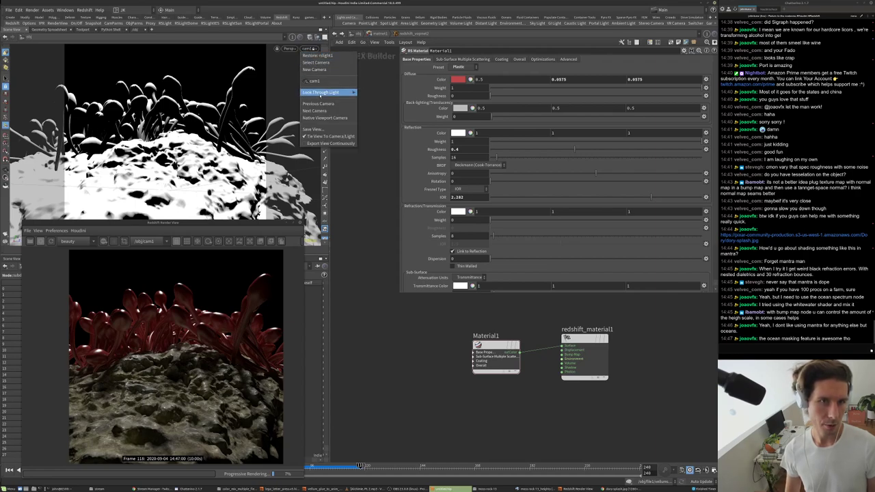
pyautogui.click(344, 125)
pyautogui.moveTo(145, 104); pyautogui.dragTo(91, 111)
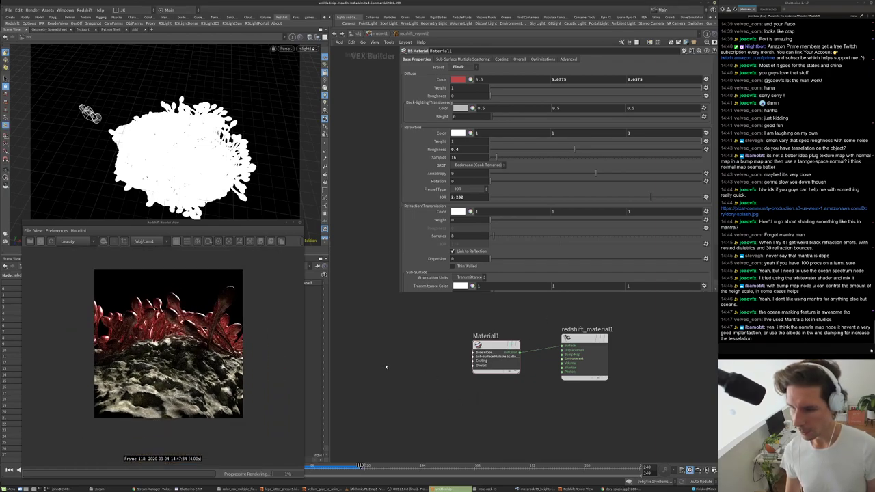
# - In the rock's material network, add Displacement1 with Vector map encoding and Tangent space type
pyautogui.press('u')
pyautogui.doubleClick(484, 404)
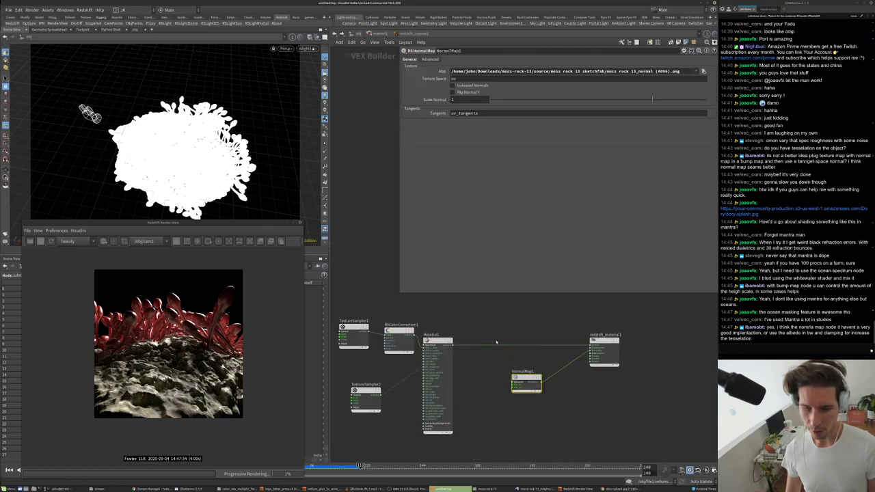
pyautogui.scroll(3, 492, 355)
pyautogui.press('Tab')
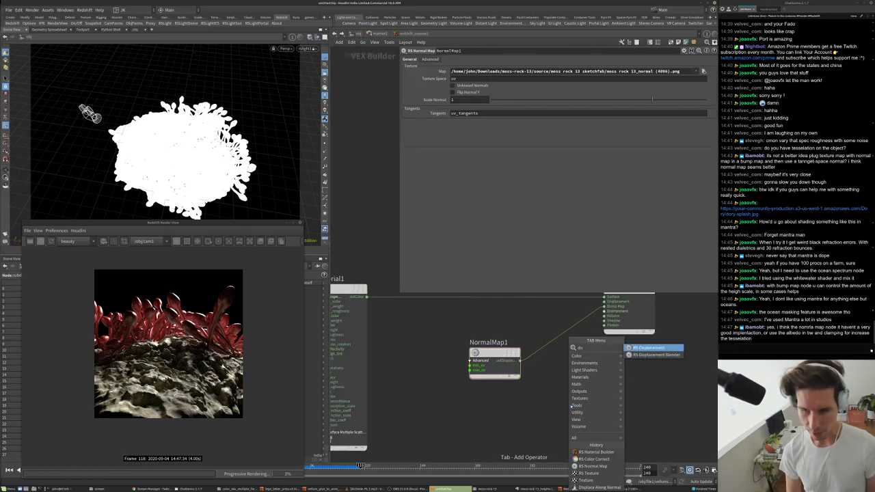
pyautogui.click(650, 391)
pyautogui.click(571, 406)
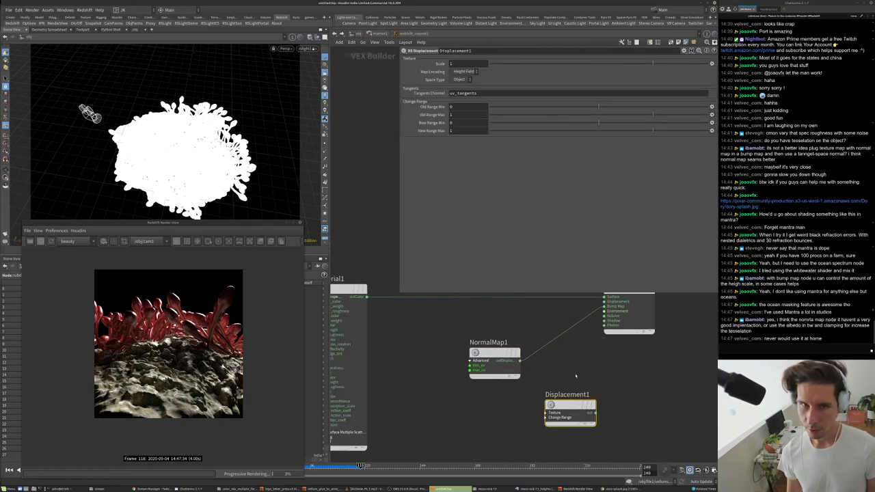
pyautogui.click(463, 72)
pyautogui.click(463, 85)
pyautogui.click(460, 79)
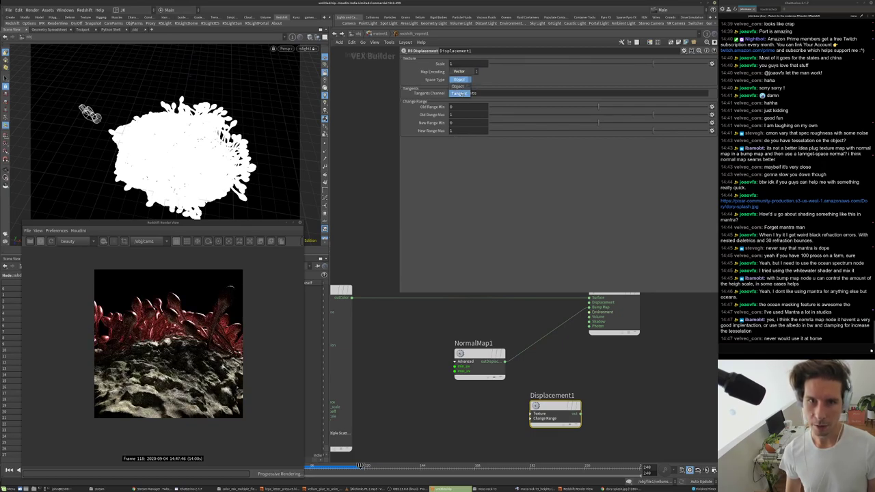
pyautogui.click(460, 93)
# - Add an RS Texture node, TextureSampler3, using the moss rock normal-map path
pyautogui.moveTo(478, 363); pyautogui.dragTo(463, 311, button='middle')
pyautogui.click(463, 307)
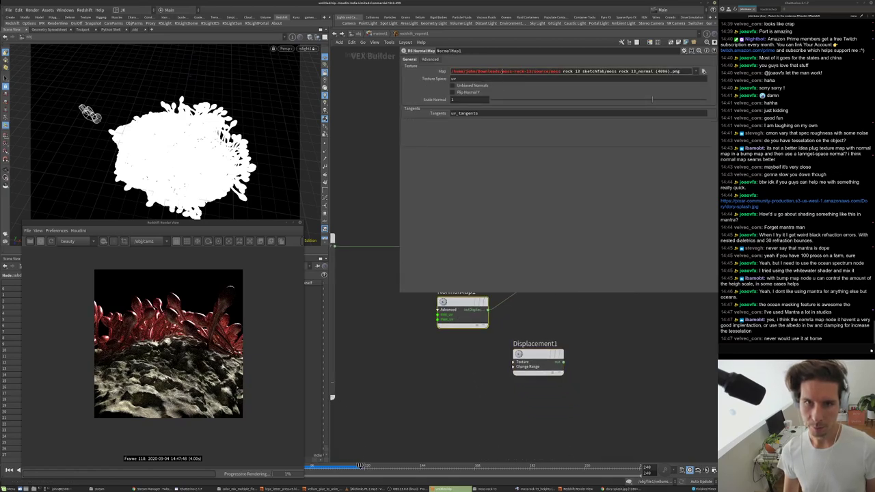
pyautogui.press('Tab')
pyautogui.write('te')
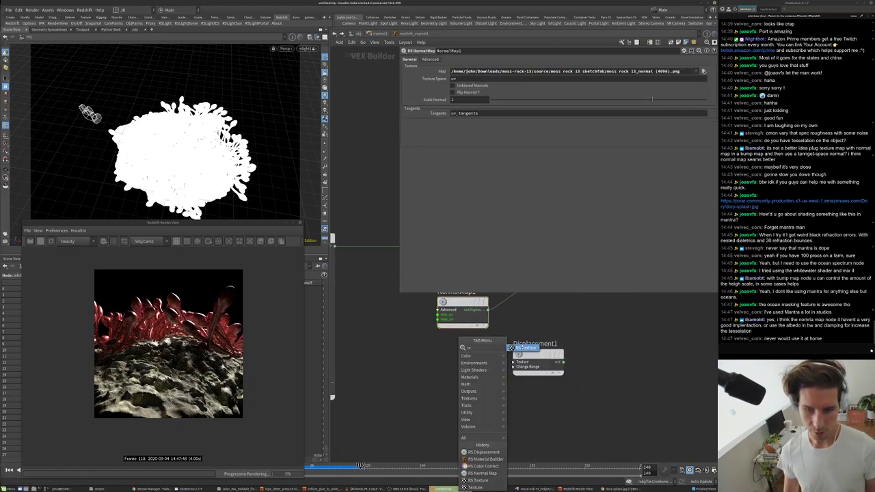
pyautogui.click(519, 348)
pyautogui.click(447, 387)
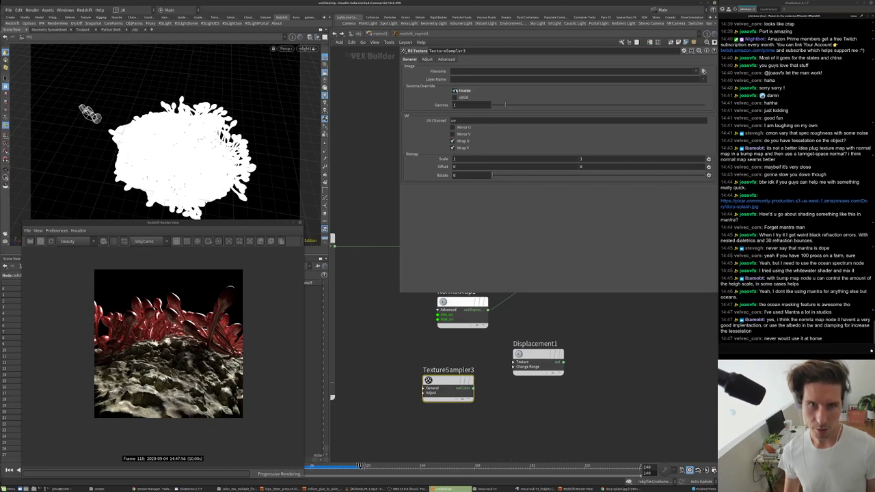
pyautogui.hotkey('ctrl', 'v')
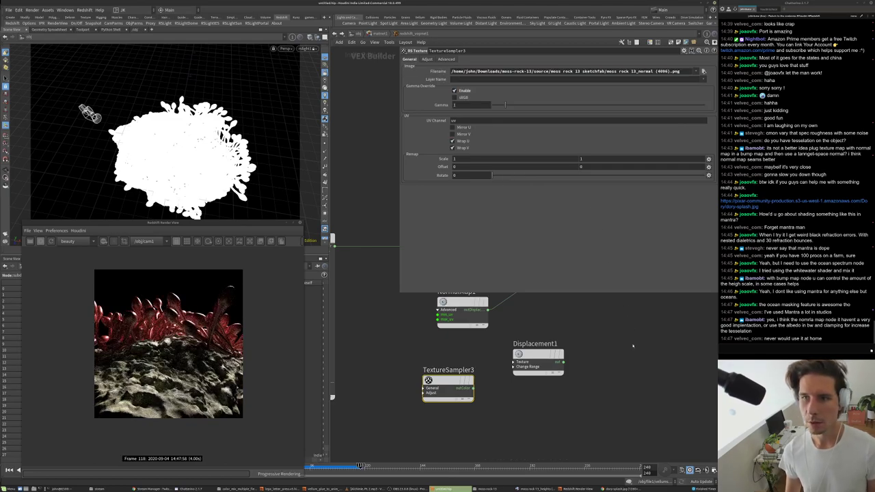
# - Wire TextureSampler3 into Displacement1, and Displacement1 into the material's Displacement input
pyautogui.click(519, 362)
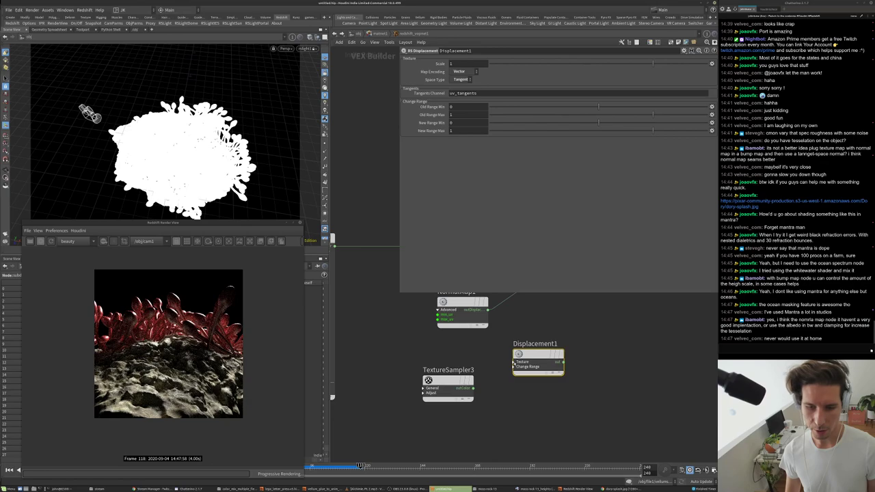
pyautogui.moveTo(513, 364); pyautogui.dragTo(473, 387)
pyautogui.moveTo(617, 359); pyautogui.dragTo(558, 411, button='middle')
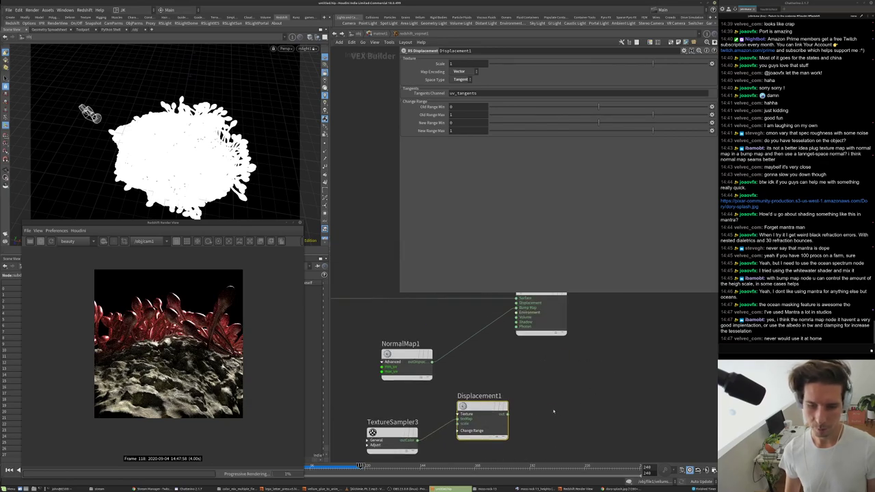
pyautogui.click(508, 414)
pyautogui.click(517, 303)
pyautogui.scroll(2, 177, 335)
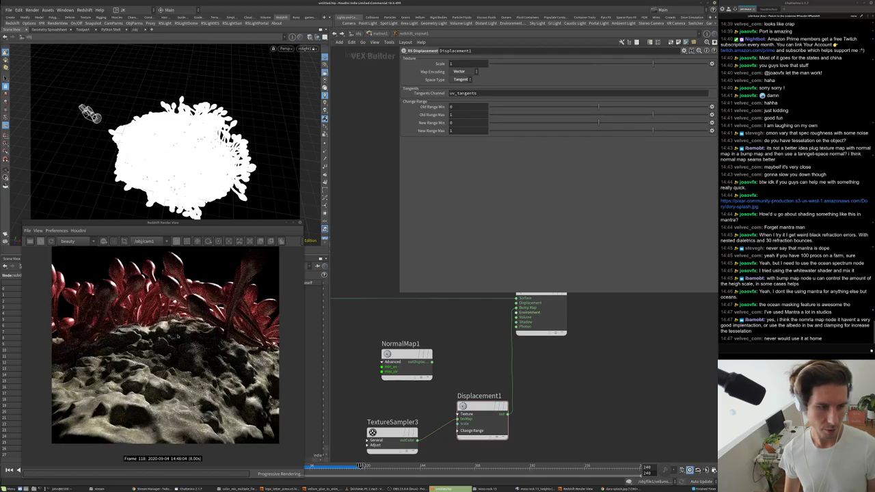
pyautogui.scroll(2, 177, 336)
pyautogui.scroll(-1, 564, 421)
pyautogui.scroll(-1, 640, 401)
pyautogui.click(485, 403)
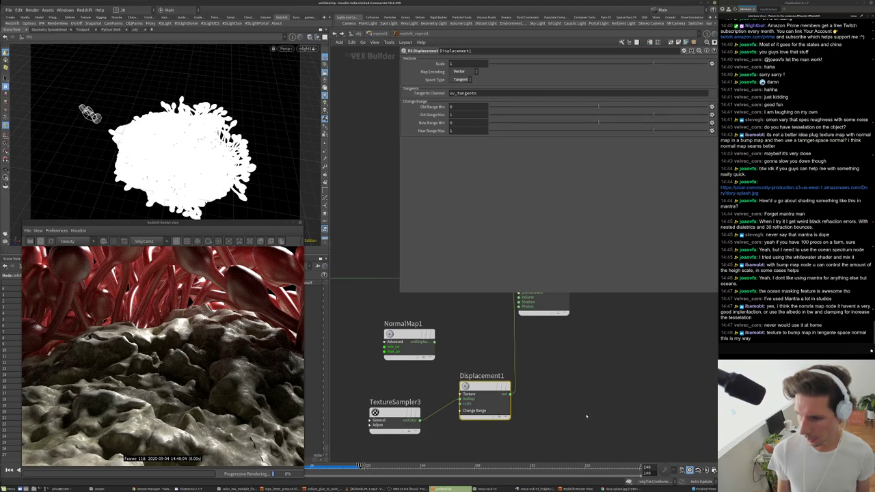
# - Add BumpMap1 set to Object-Space Normal and wire it into the material's Bump Map input
pyautogui.moveTo(586, 416); pyautogui.dragTo(590, 387, button='middle')
pyautogui.moveTo(495, 360); pyautogui.dragTo(501, 390, button='middle')
pyautogui.press('Tab')
pyautogui.write('bum')
pyautogui.press('Return')
pyautogui.click(582, 365)
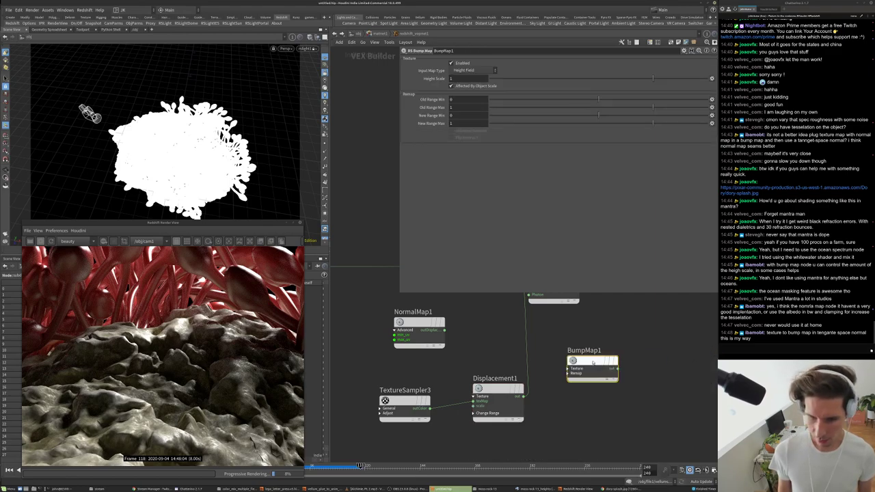
pyautogui.moveTo(583, 366); pyautogui.dragTo(577, 393)
pyautogui.click(462, 71)
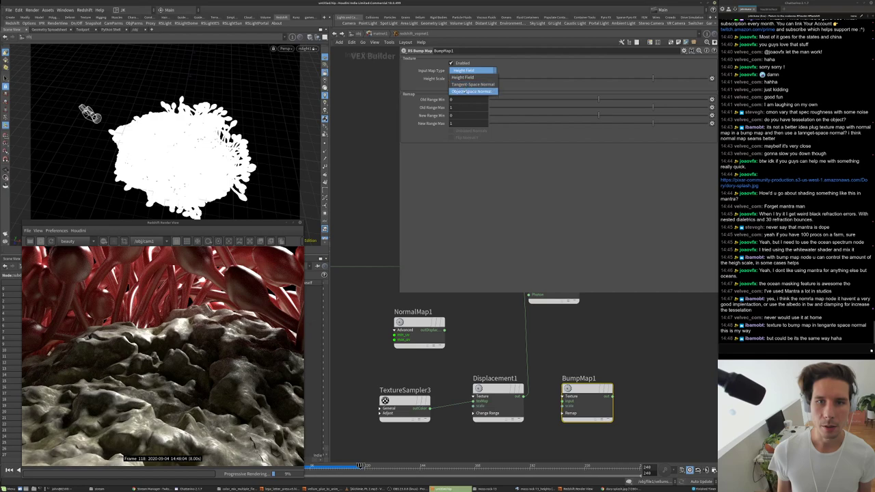
pyautogui.click(470, 91)
pyautogui.click(612, 395)
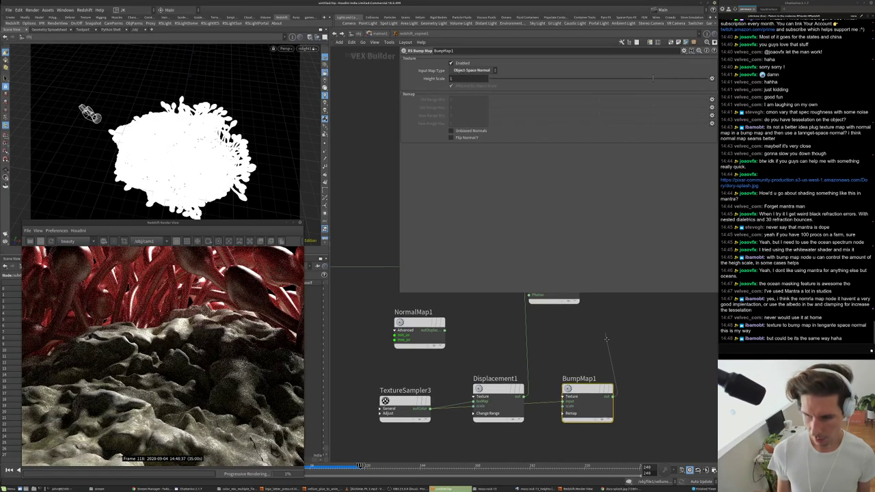
pyautogui.moveTo(605, 334); pyautogui.dragTo(611, 391, button='middle')
pyautogui.click(536, 333)
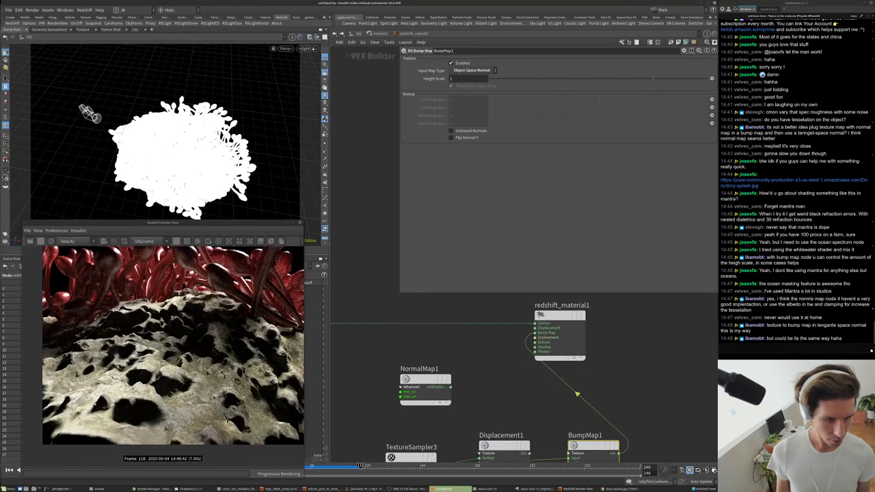
# - Wire BumpMap1's output into an input of redshift_material1
pyautogui.moveTo(577, 395); pyautogui.dragTo(568, 338, button='middle')
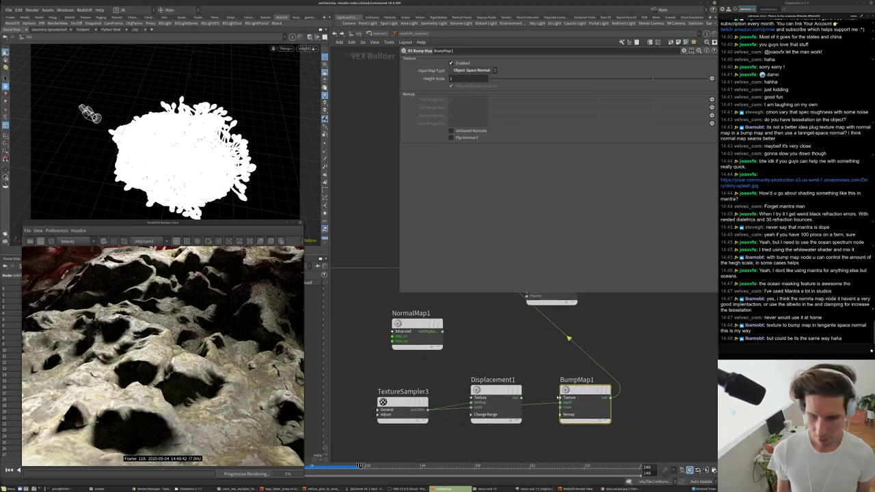
pyautogui.scroll(-3, 509, 391)
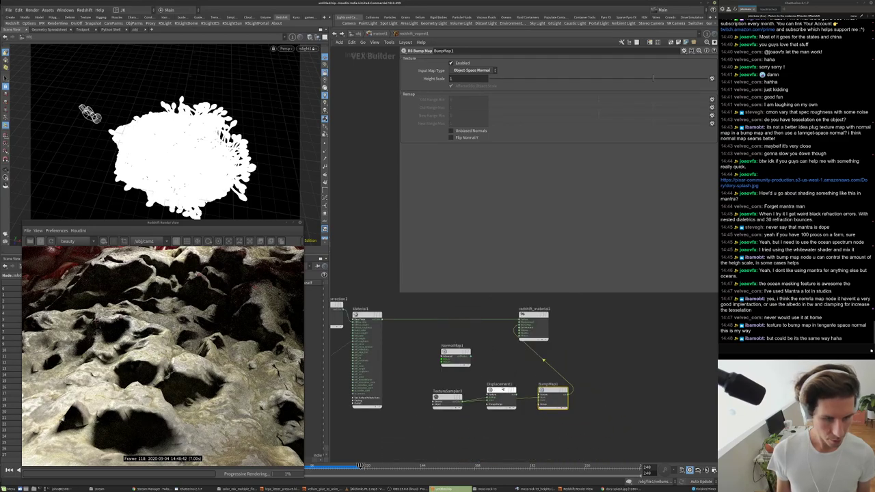
pyautogui.scroll(2, 527, 369)
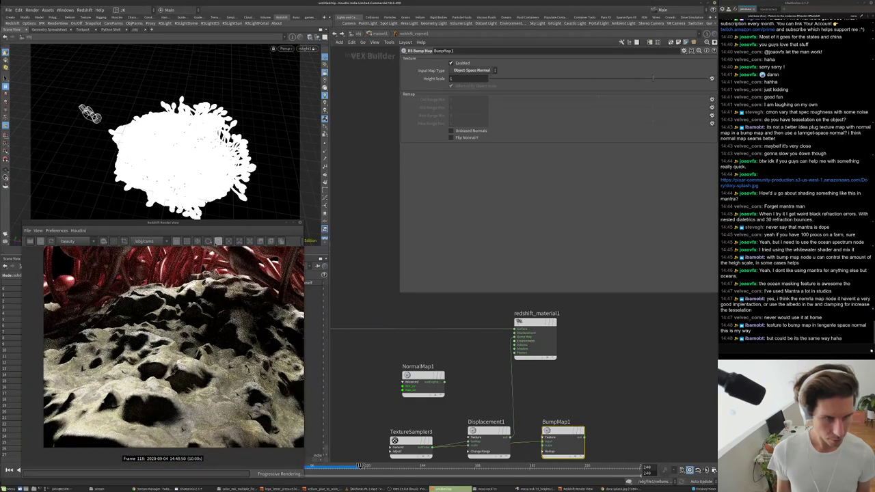
pyautogui.click(515, 340)
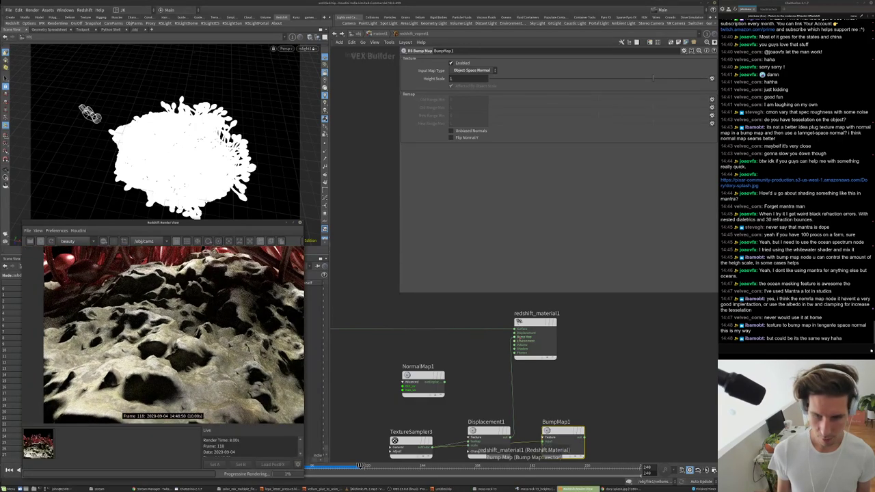
pyautogui.click(588, 431)
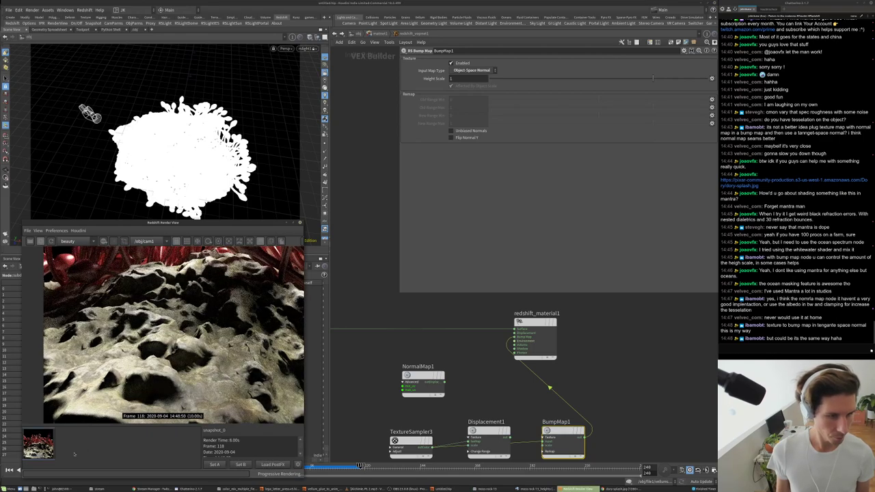
# - Compare the live render with the saved snapshot, then wire Displacement1 into redshift_material1 instead
pyautogui.click(95, 456)
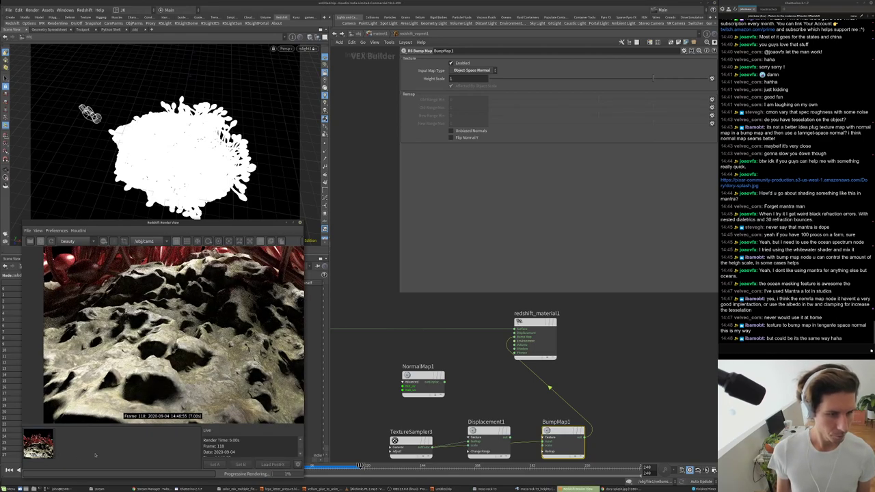
pyautogui.click(38, 443)
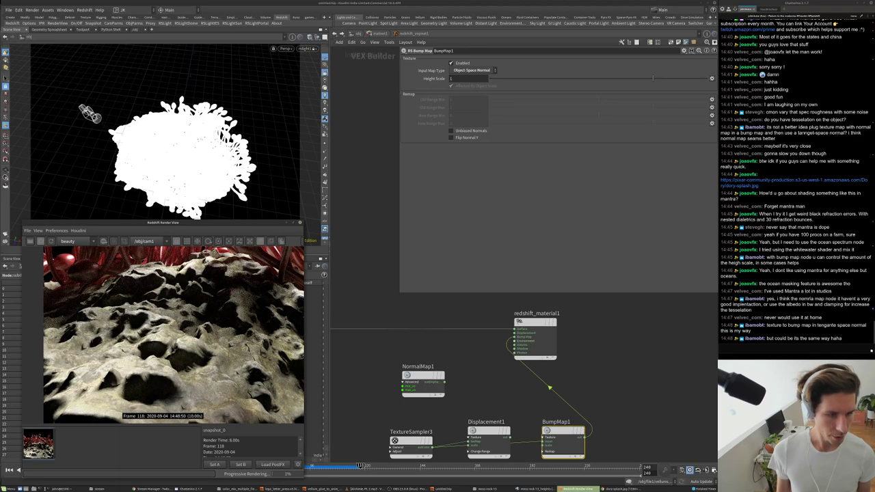
pyautogui.click(83, 452)
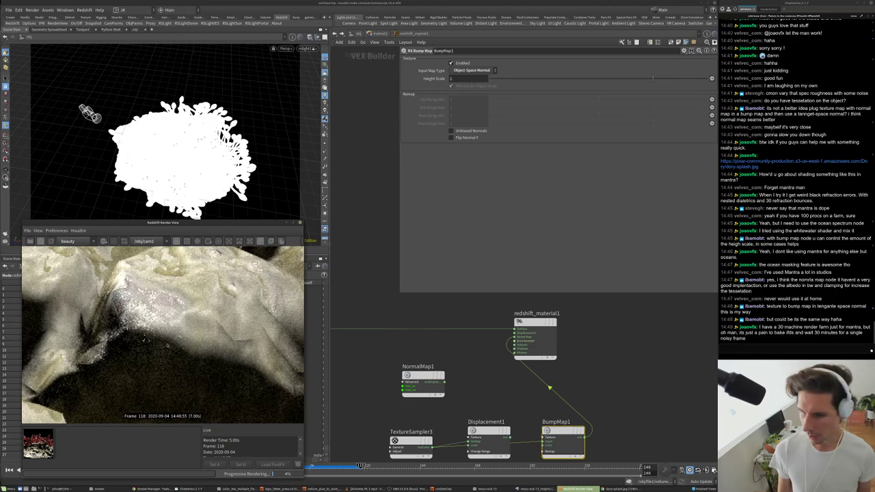
pyautogui.click(39, 443)
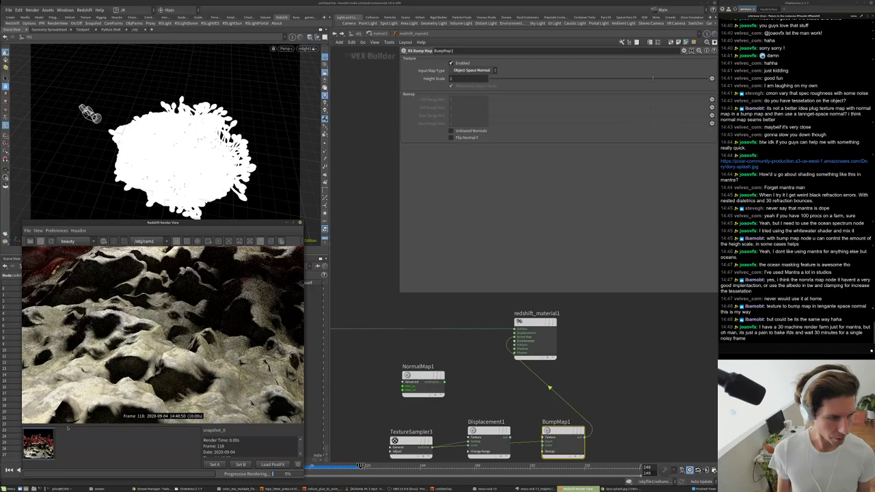
pyautogui.click(260, 241)
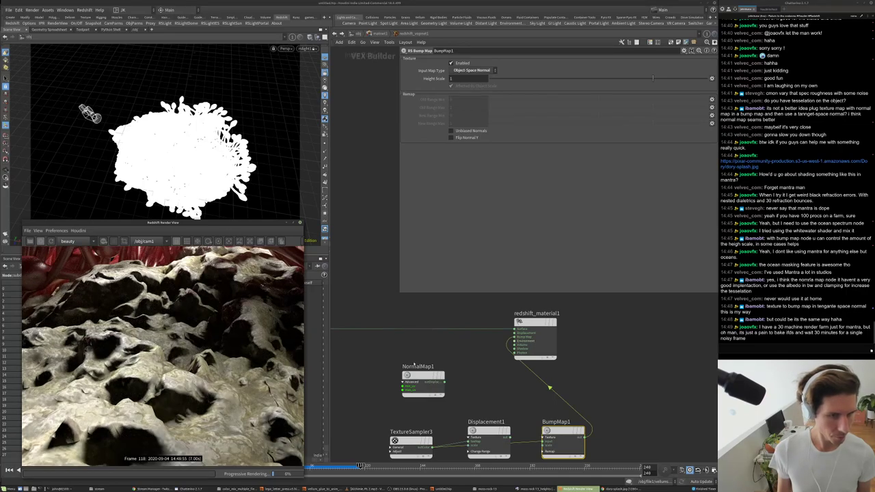
pyautogui.moveTo(509, 443); pyautogui.dragTo(516, 345)
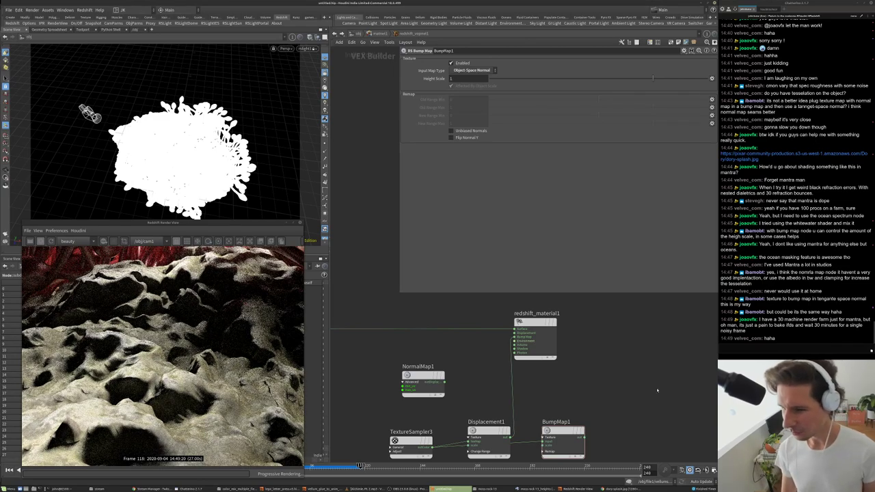
pyautogui.scroll(-2, 655, 388)
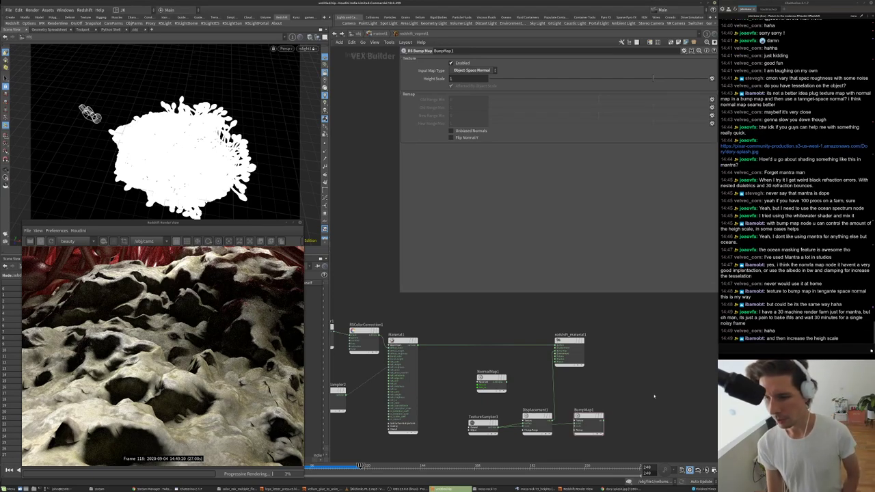
# - Connect BumpMap1's output to redshift_material1's Bump Map input and show BumpMap1's parameters
pyautogui.click(537, 418)
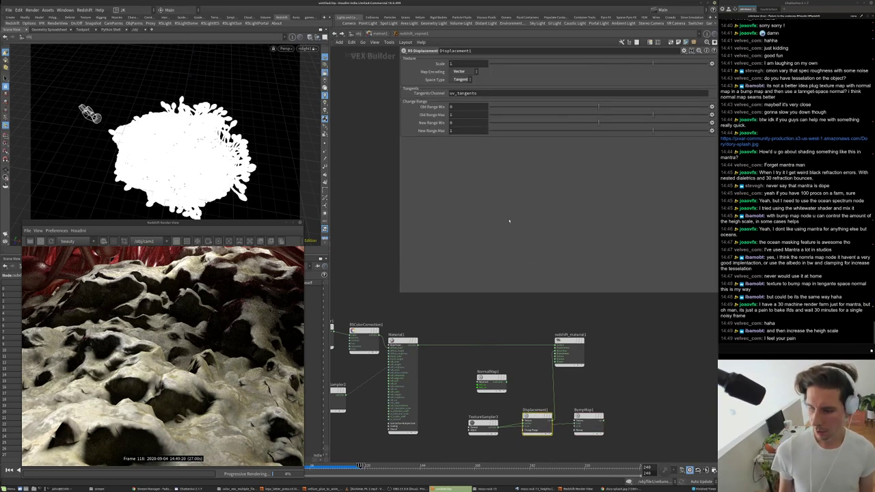
pyautogui.scroll(3, 636, 390)
pyautogui.click(622, 388)
pyautogui.moveTo(620, 377); pyautogui.dragTo(606, 397, button='middle')
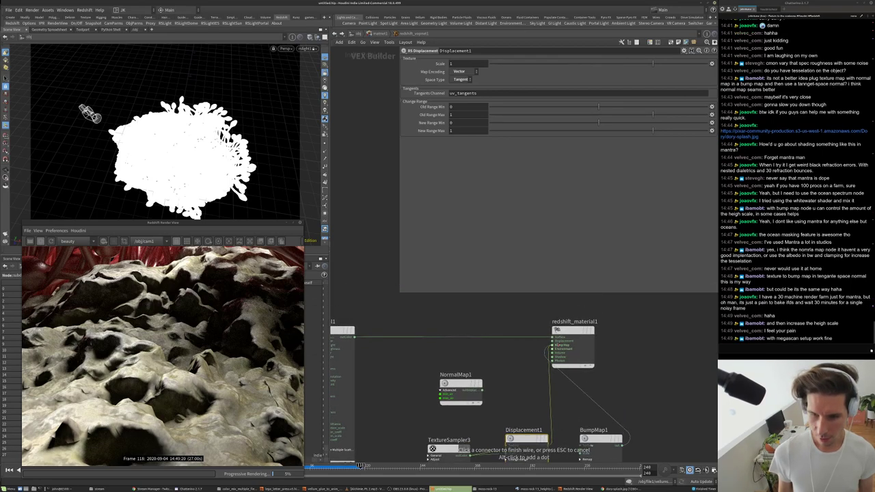
pyautogui.click(540, 323)
pyautogui.click(586, 412)
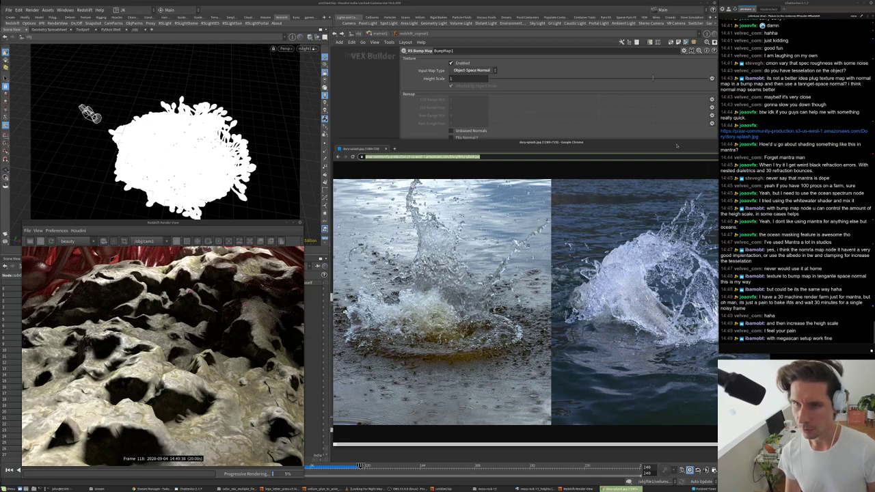
# - Move the reference window aside, place BumpMap1 below Displacement1, and set bump height scale to 0.055
pyautogui.moveTo(678, 144); pyautogui.dragTo(874, 133)
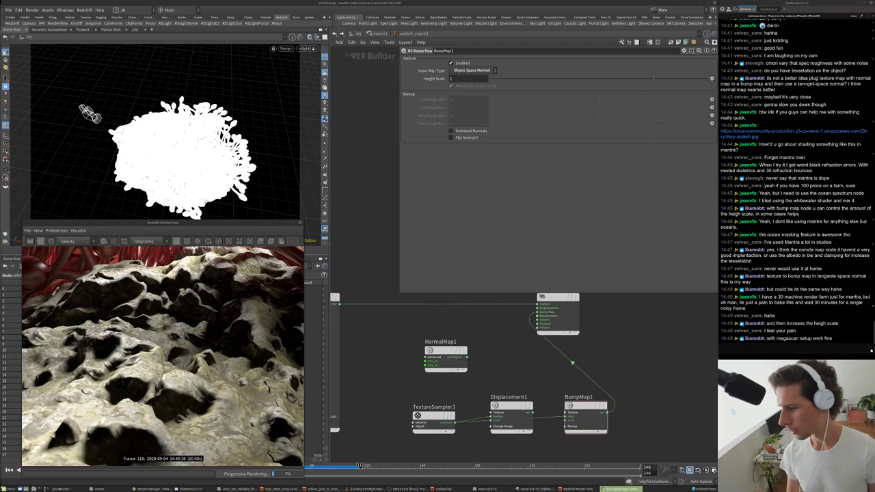
pyautogui.scroll(-3, 635, 373)
pyautogui.scroll(2, 564, 378)
pyautogui.moveTo(564, 378); pyautogui.dragTo(567, 405)
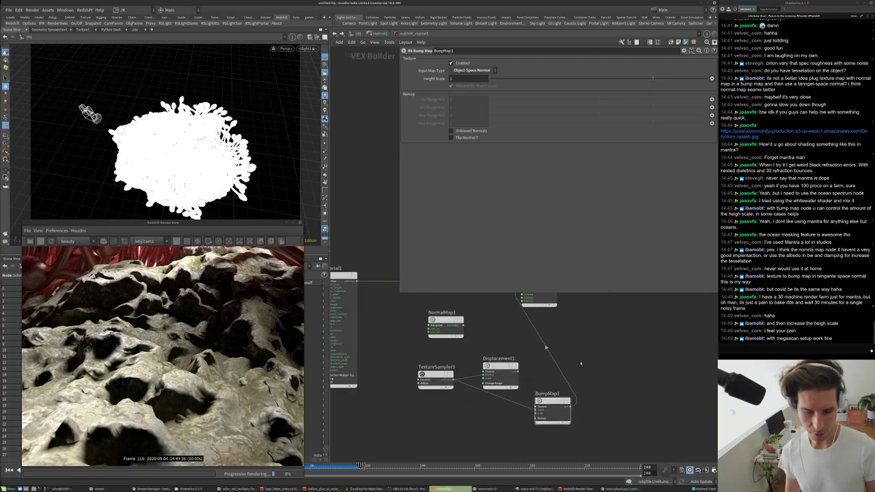
pyautogui.scroll(-3, 574, 400)
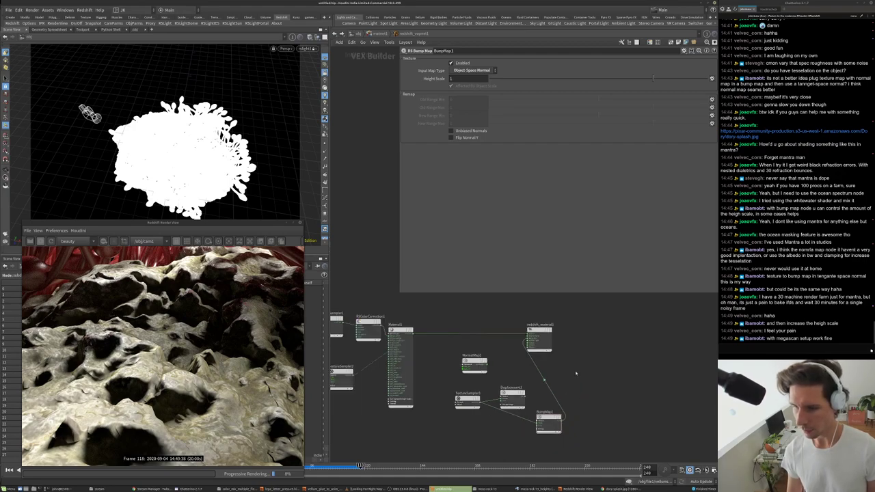
pyautogui.scroll(2, 571, 389)
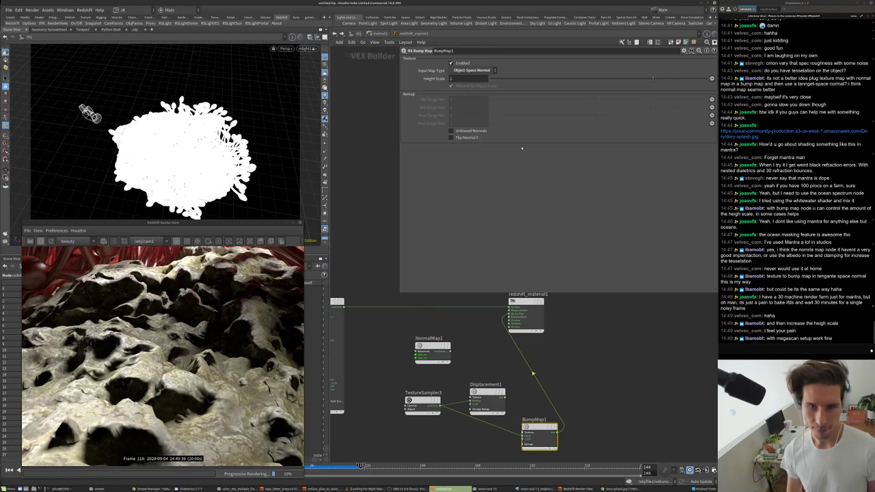
pyautogui.click(629, 78)
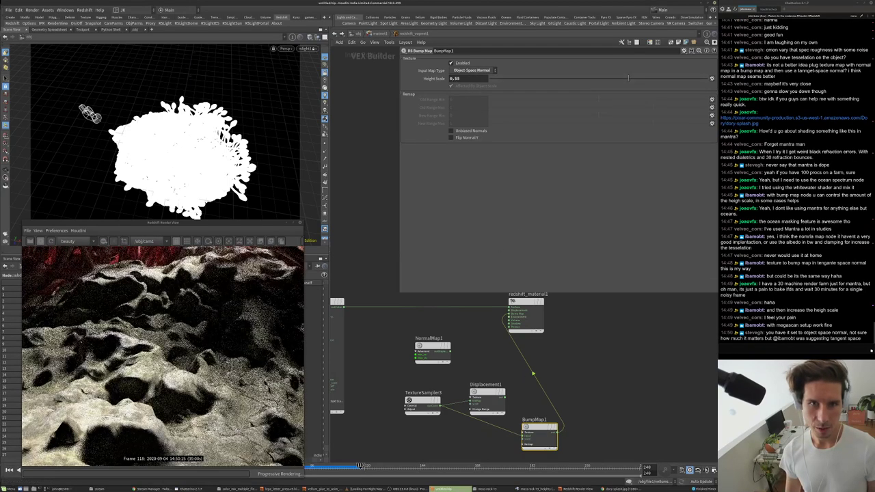
pyautogui.click(601, 78)
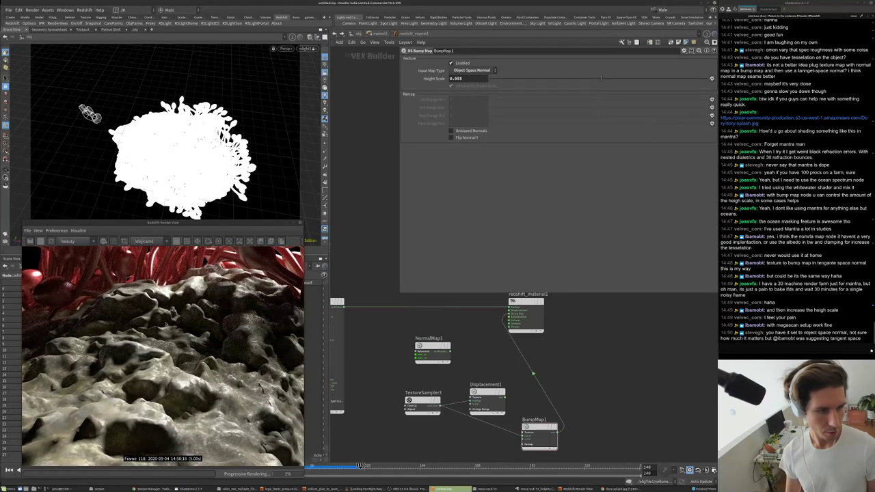
# - Select BumpMap1 and re-pick its input map type
pyautogui.moveTo(500, 358); pyautogui.dragTo(488, 379, button='middle')
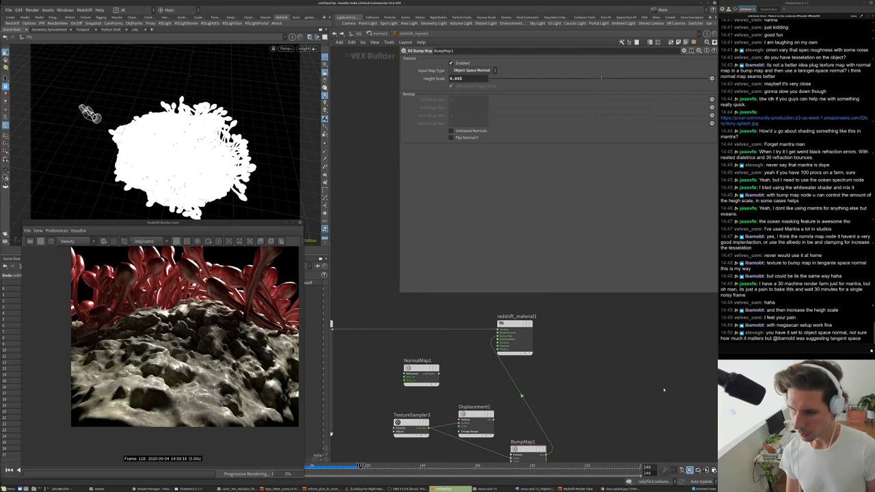
pyautogui.moveTo(665, 389); pyautogui.dragTo(671, 347, button='middle')
pyautogui.moveTo(621, 368); pyautogui.dragTo(521, 435)
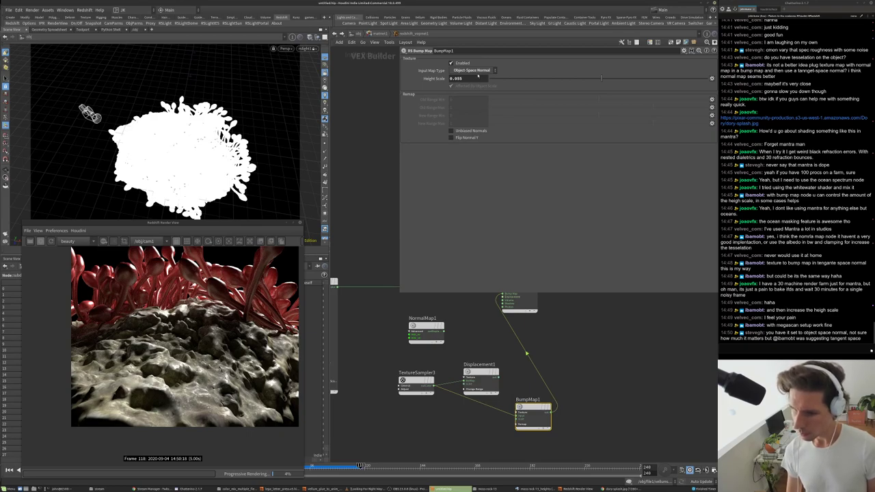
pyautogui.click(461, 71)
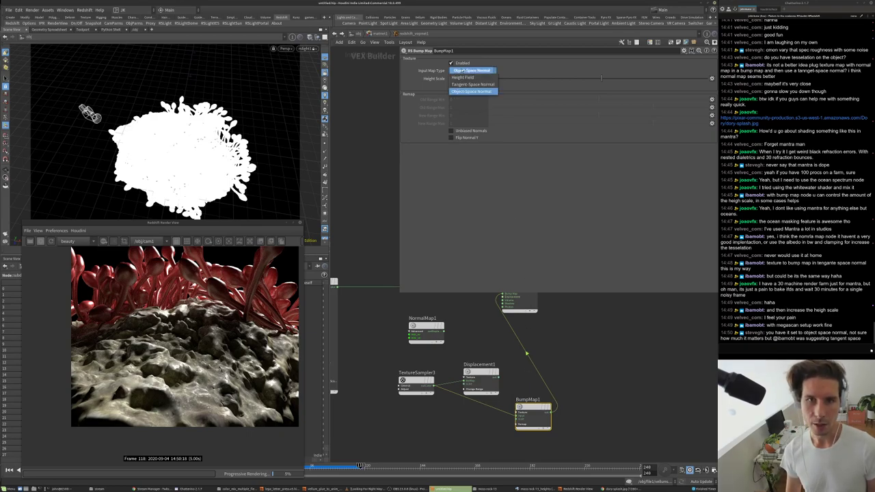
pyautogui.click(472, 79)
# - Set Displacement1's space type to Object, reconnect it to the material, and place BumpMap1 beneath it
pyautogui.click(482, 390)
pyautogui.click(460, 80)
pyautogui.click(459, 93)
pyautogui.scroll(2, 494, 395)
pyautogui.click(479, 401)
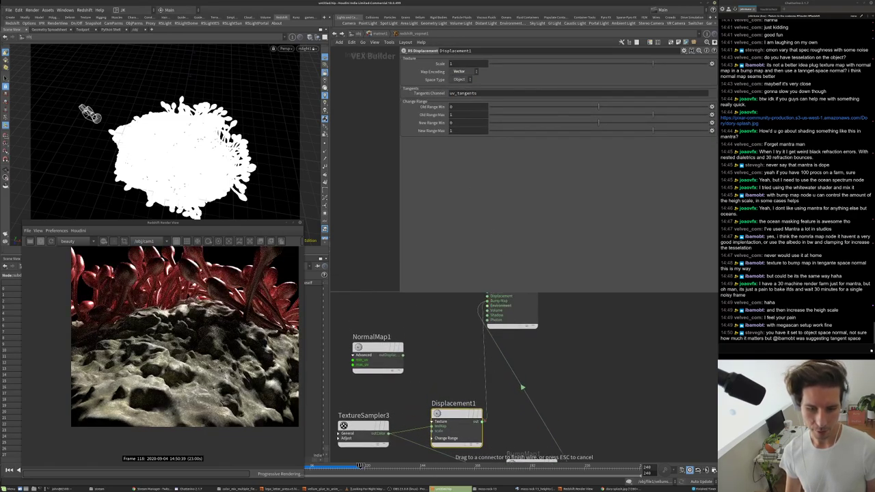
pyautogui.click(480, 422)
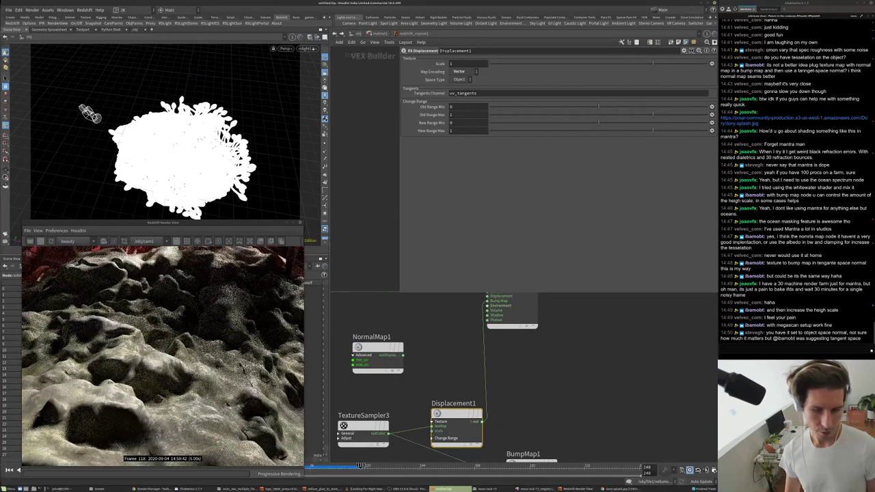
pyautogui.scroll(-3, 525, 390)
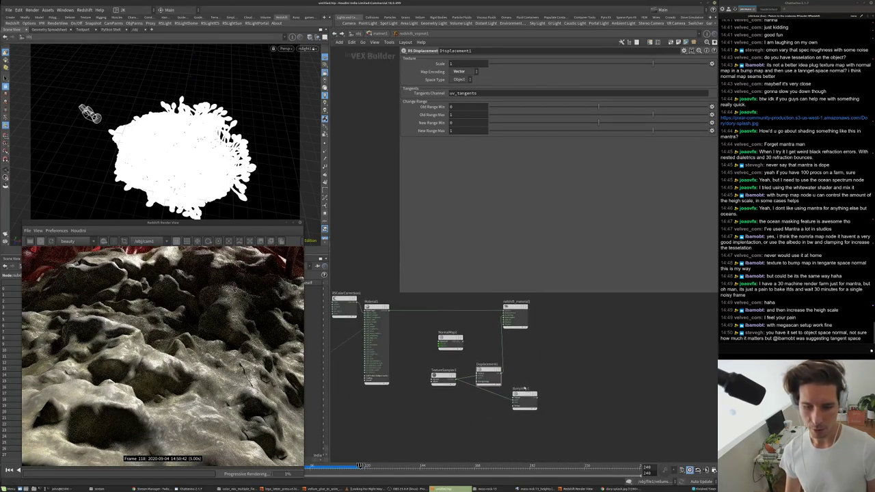
pyautogui.scroll(2, 525, 390)
pyautogui.scroll(3, 545, 434)
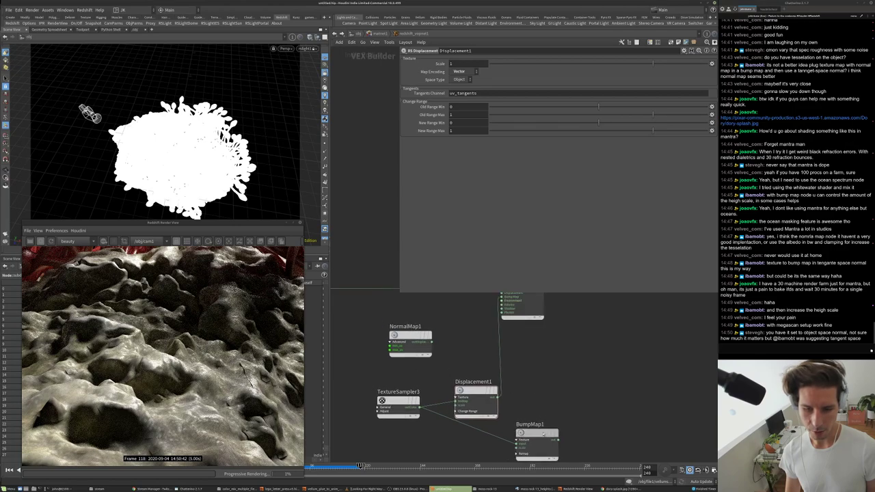
pyautogui.moveTo(545, 434); pyautogui.dragTo(476, 434)
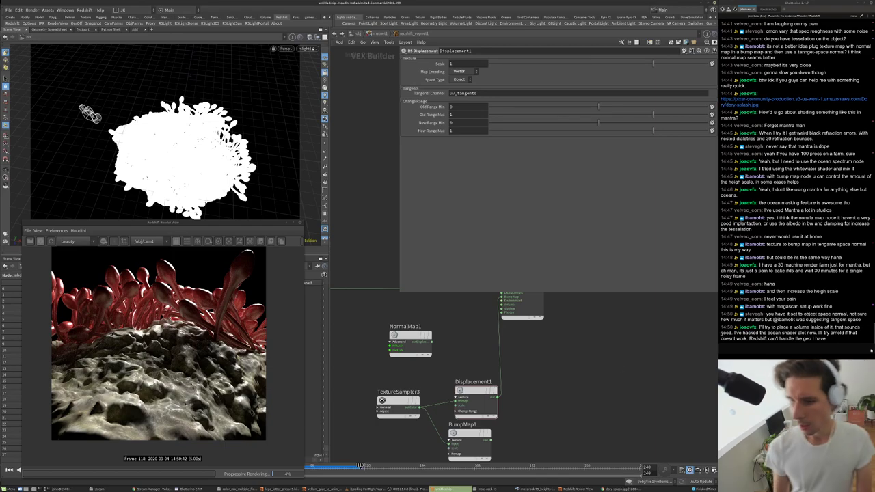
pyautogui.hotkey('alt', 'Tab')
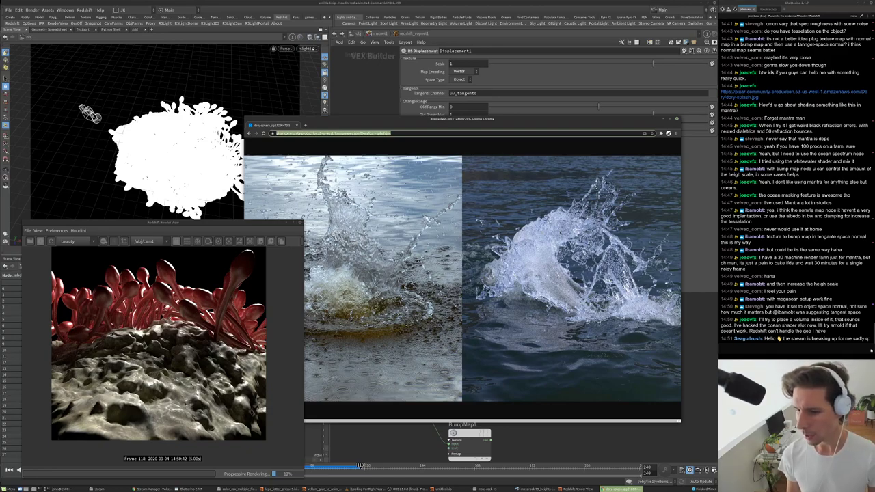
pyautogui.click(529, 134)
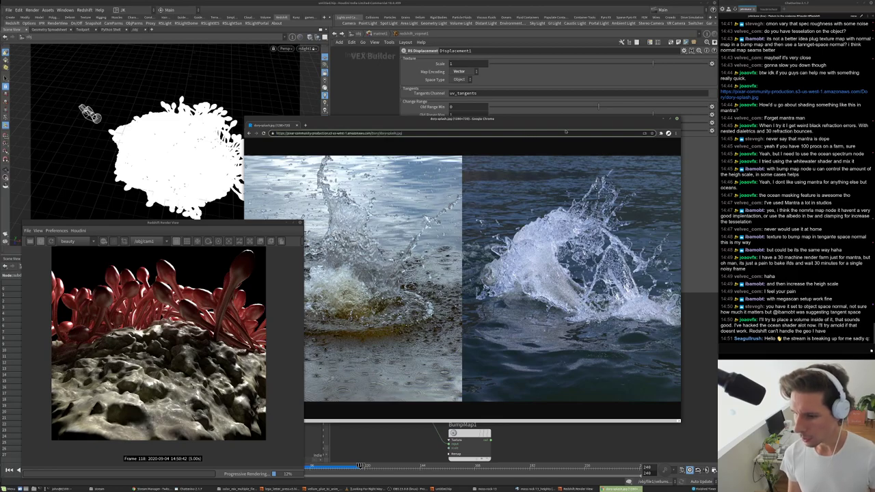
pyautogui.click(697, 229)
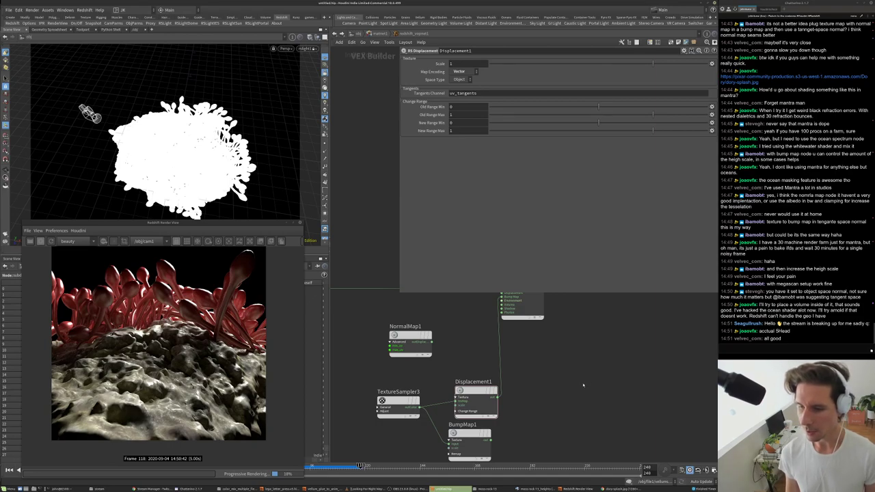
# - Select Material1, undo the stray parameter change, and frame all shader nodes
pyautogui.scroll(-3, 583, 385)
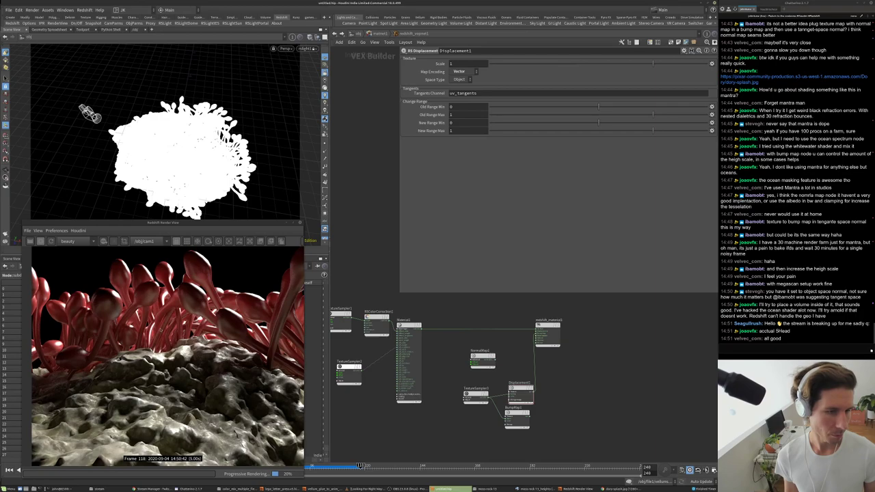
pyautogui.scroll(-2, 533, 342)
pyautogui.scroll(2, 522, 348)
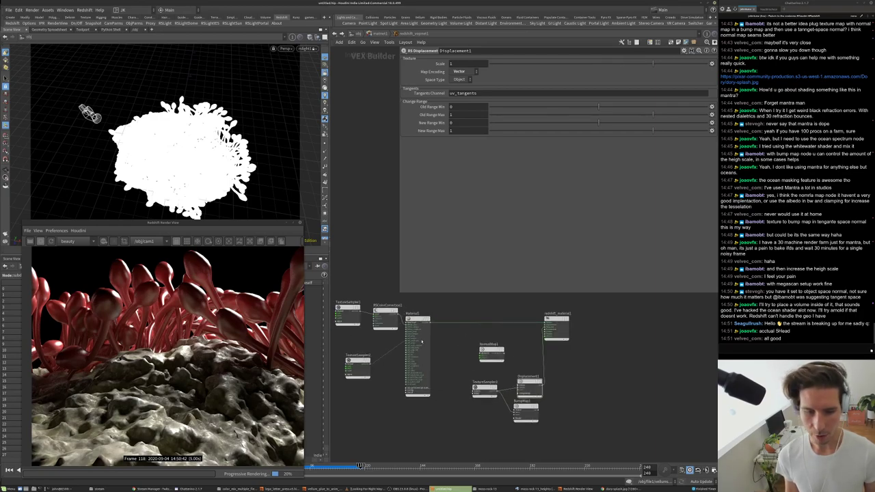
pyautogui.click(417, 319)
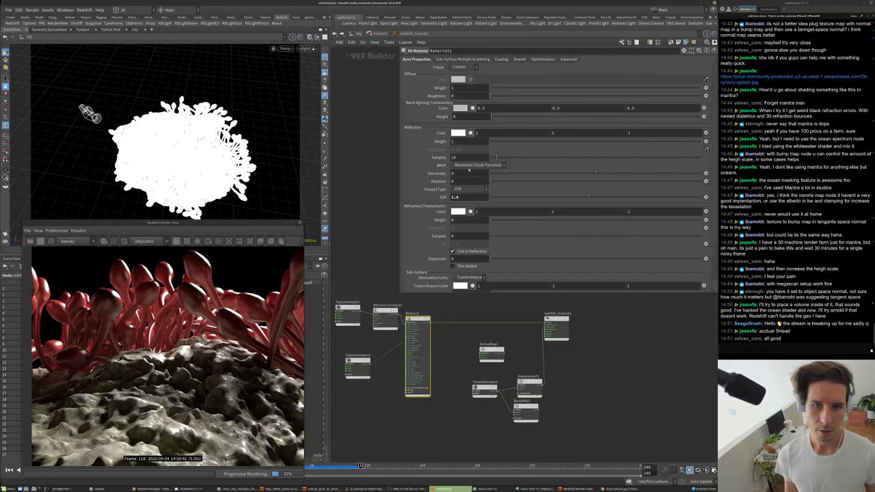
pyautogui.moveTo(443, 363); pyautogui.dragTo(503, 343, button='middle')
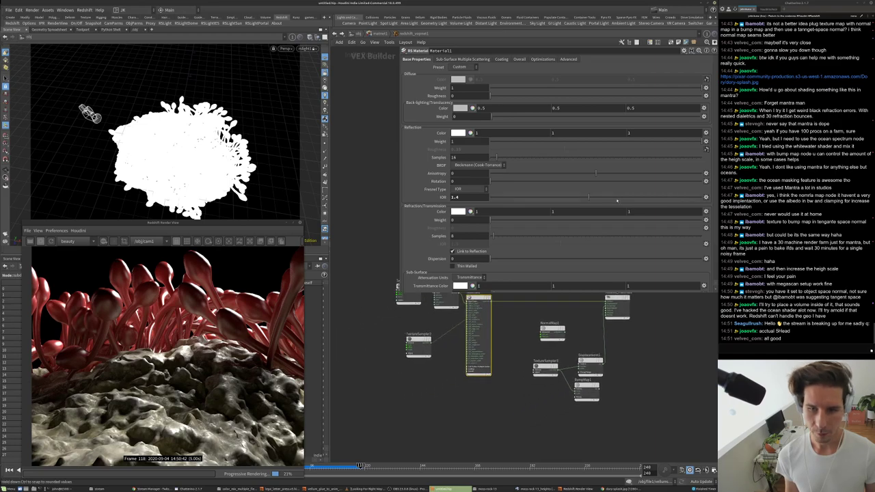
pyautogui.hotkey('ctrl', 'z')
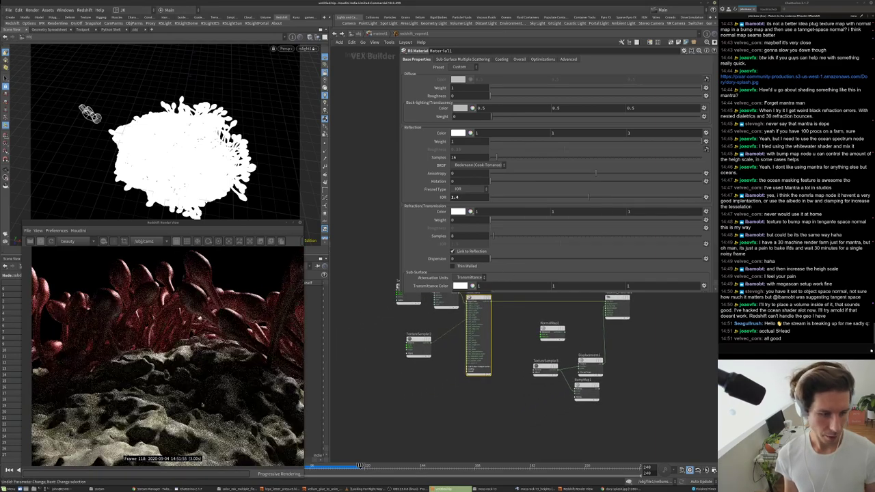
pyautogui.press('h')
# - Set RSColorCorrection1's Saturation Scale to 2
pyautogui.click(430, 330)
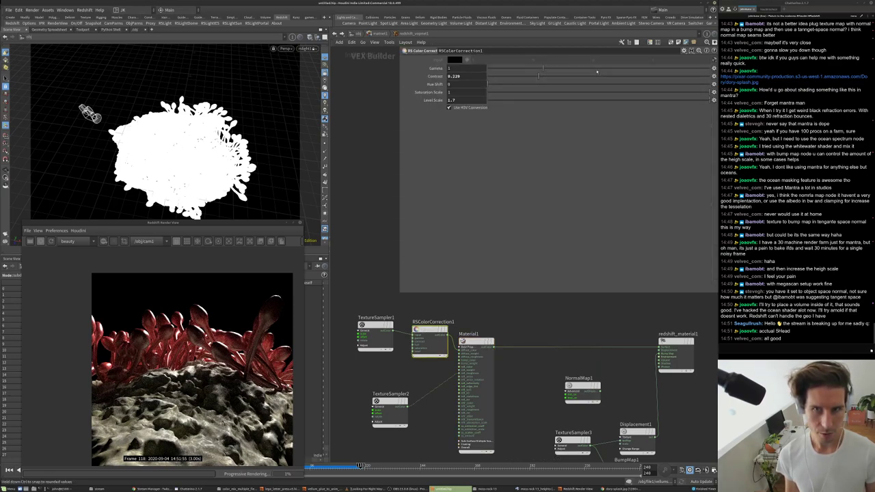
pyautogui.click(456, 91)
pyautogui.write('2')
pyautogui.press('Return')
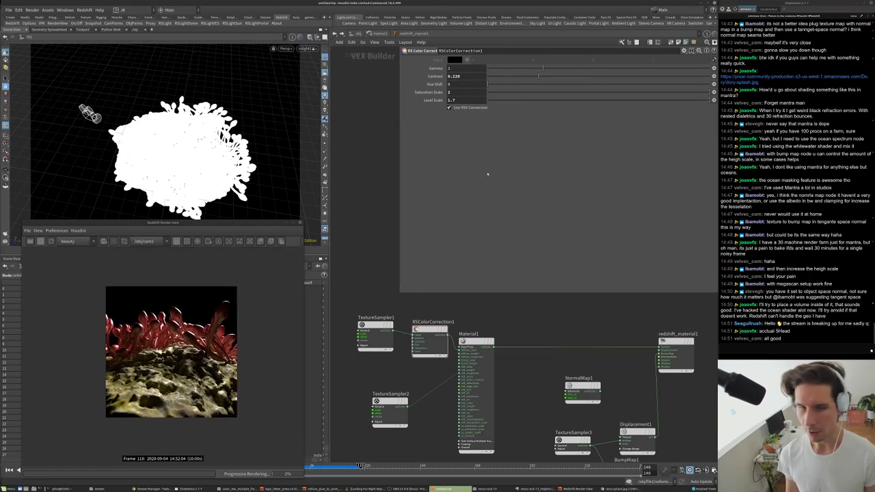
# - Enter the redshift_vopnet2 material and set its reflection roughness to 0.6
pyautogui.press('u')
pyautogui.doubleClick(491, 405)
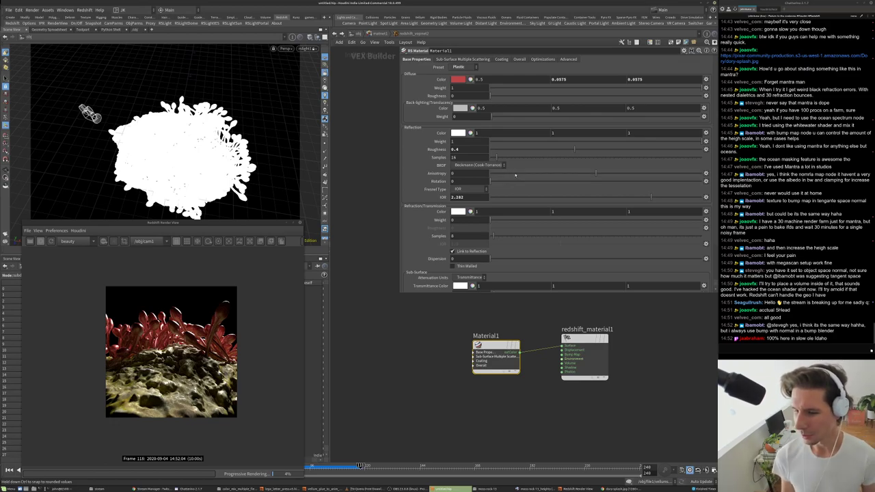
pyautogui.write('0.6')
pyautogui.press('Return')
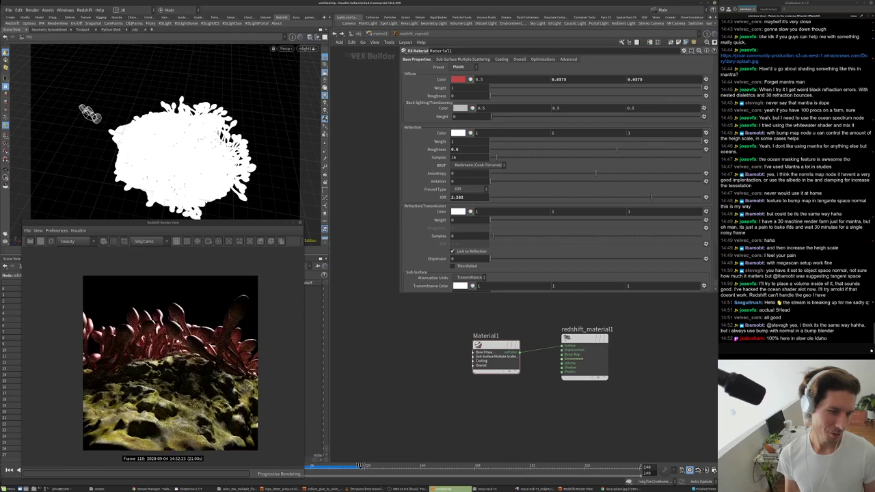
# - Make Material1 refractive by setting Refraction Weight to 1
pyautogui.scroll(2, 174, 319)
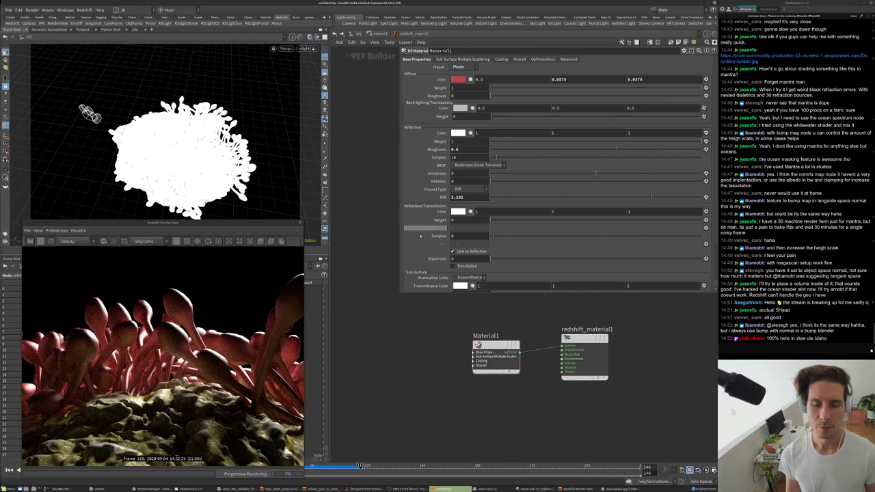
pyautogui.scroll(-3, 419, 246)
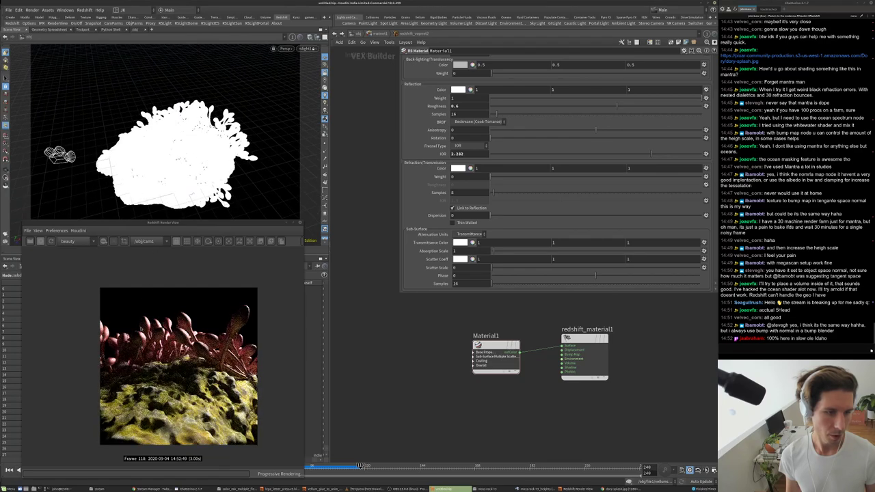
pyautogui.scroll(5, 200, 302)
pyautogui.scroll(3, 214, 315)
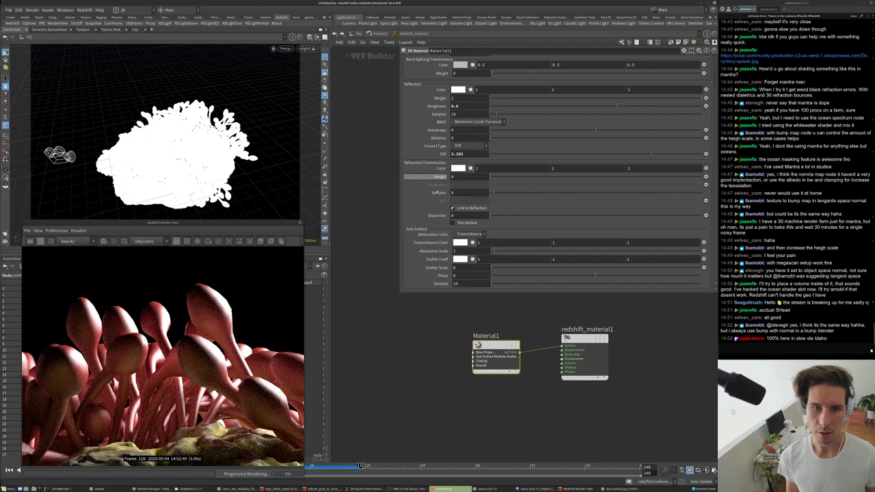
pyautogui.click(454, 176)
pyautogui.write('1')
pyautogui.press('Return')
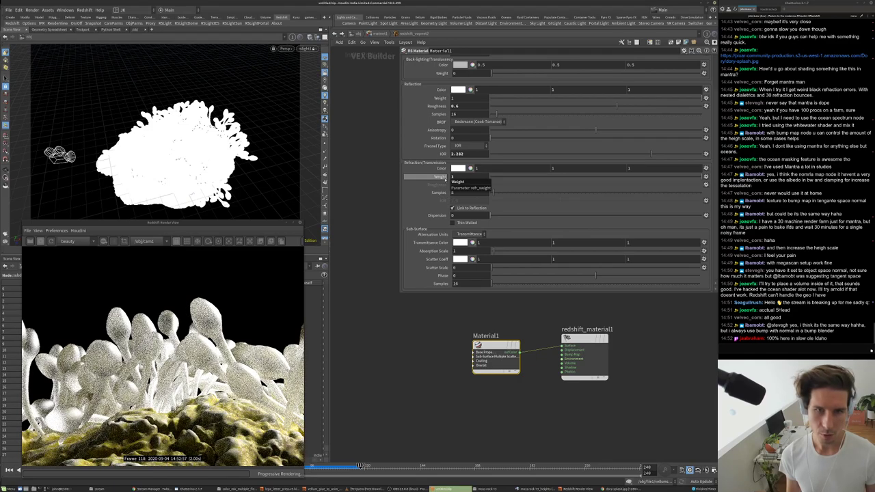
# - Try reflection roughness values of 0.1, 0.3 and 0.4
pyautogui.click(455, 106)
pyautogui.write('0.1')
pyautogui.press('Return')
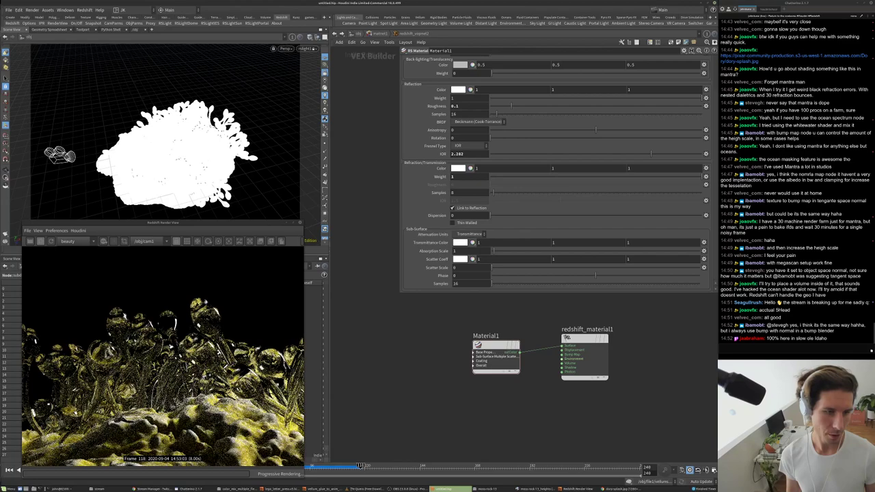
pyautogui.click(455, 106)
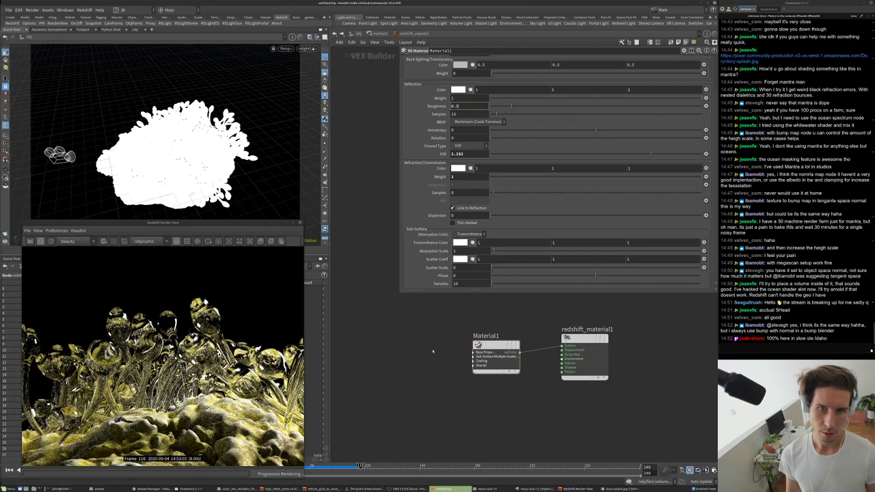
pyautogui.write('0.3')
pyautogui.press('Return')
pyautogui.click(454, 106)
pyautogui.write('0.4')
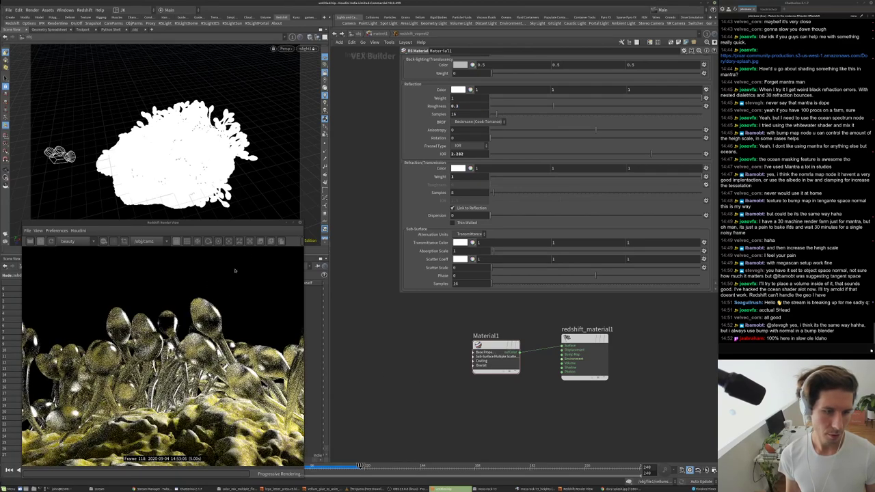
pyautogui.press('Return')
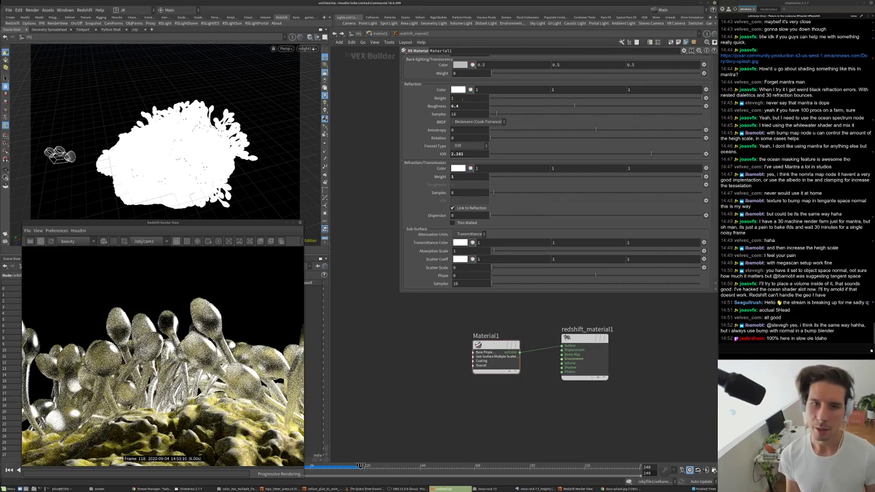
# - Return roughness to 0.6, turn refraction weight to 0, and open Sub-Surface Multiple Scattering
pyautogui.click(455, 106)
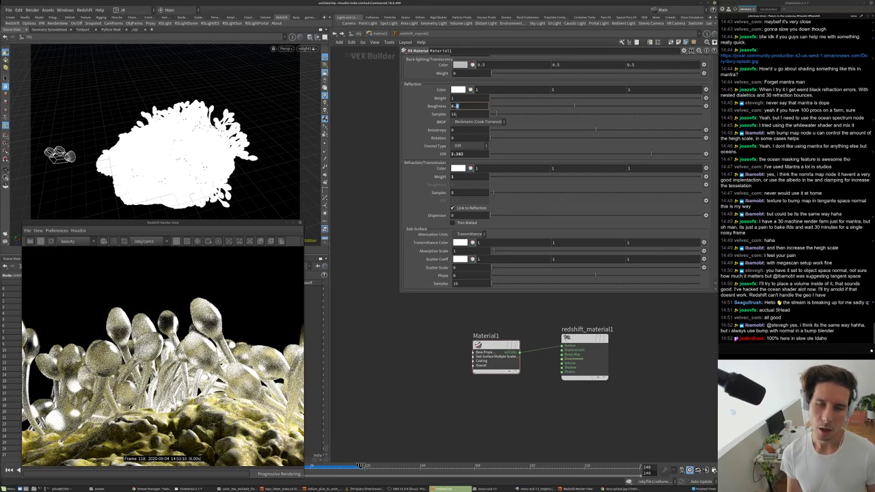
pyautogui.write('0.1')
pyautogui.press('Return')
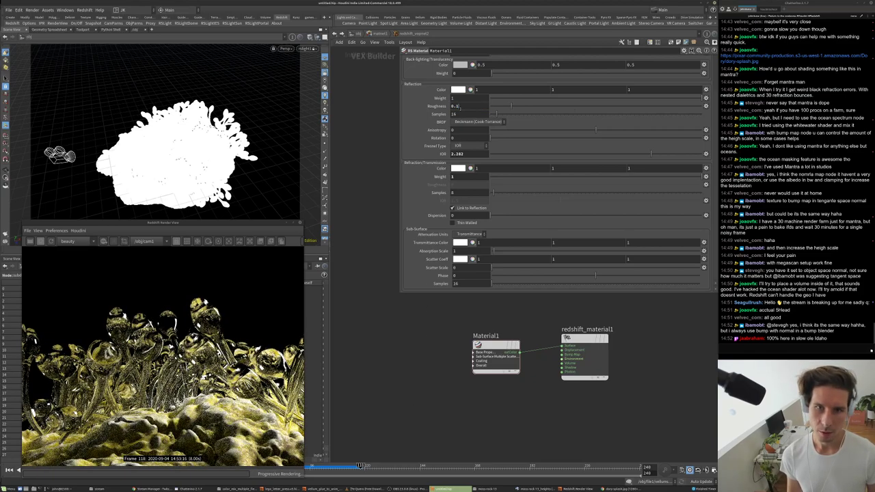
pyautogui.click(455, 106)
pyautogui.write('0.6')
pyautogui.press('Return')
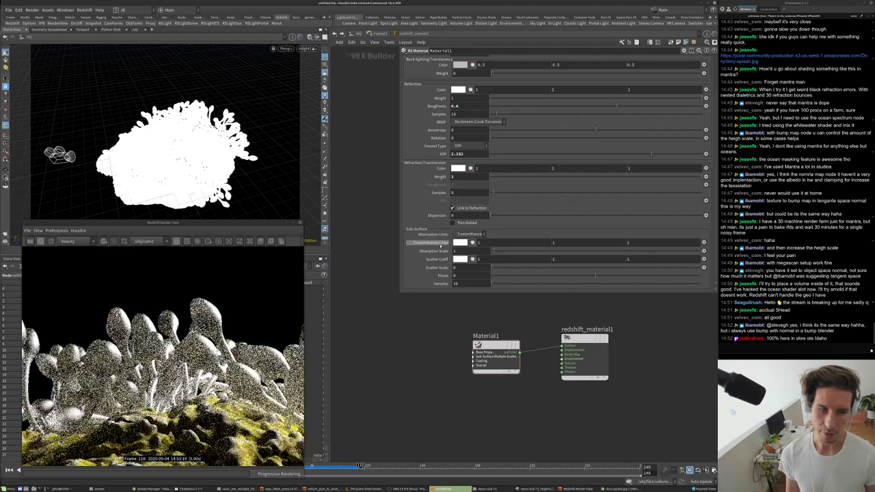
pyautogui.click(511, 178)
pyautogui.moveTo(512, 179); pyautogui.dragTo(489, 178)
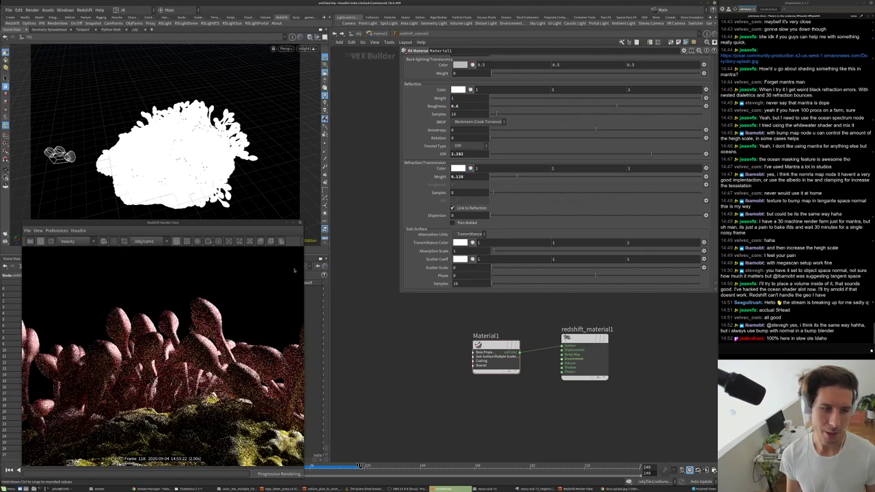
pyautogui.scroll(5, 197, 341)
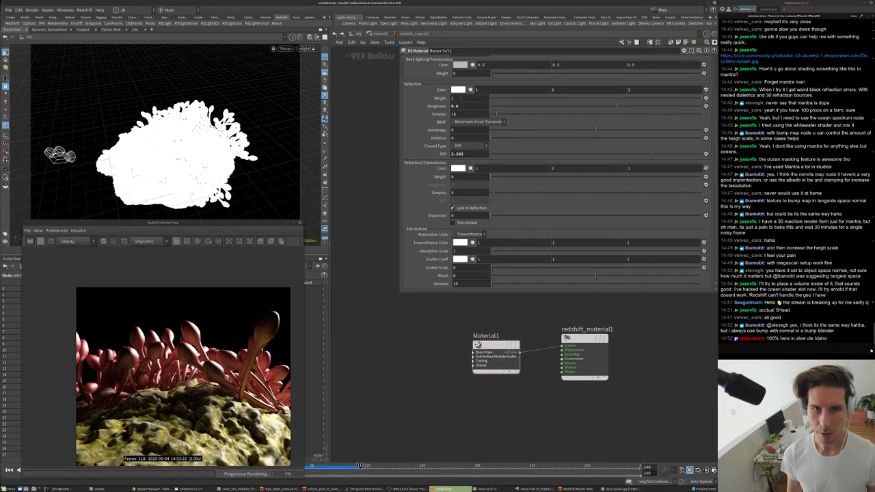
pyautogui.scroll(10, 460, 99)
pyautogui.click(463, 58)
# - Set subsurface amount 1 and radius scale 0.1, with a saturated red Layer 1 colour
pyautogui.moveTo(492, 70); pyautogui.dragTo(704, 71)
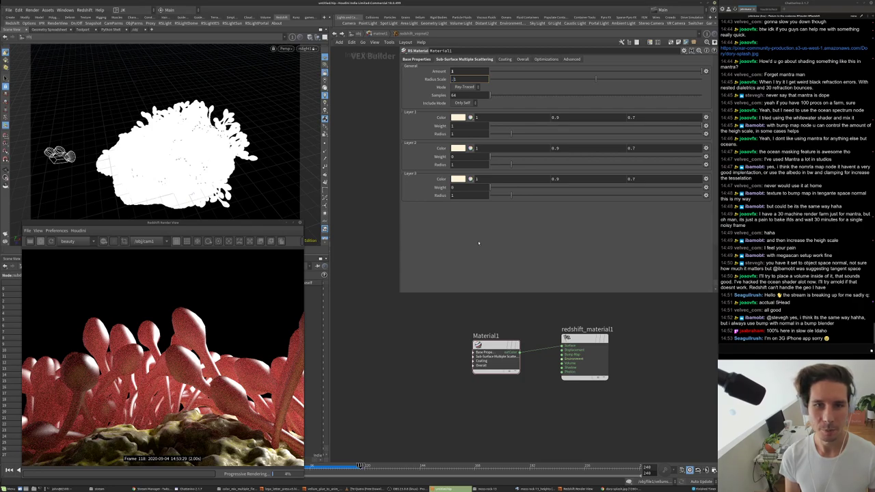
pyautogui.press('Return')
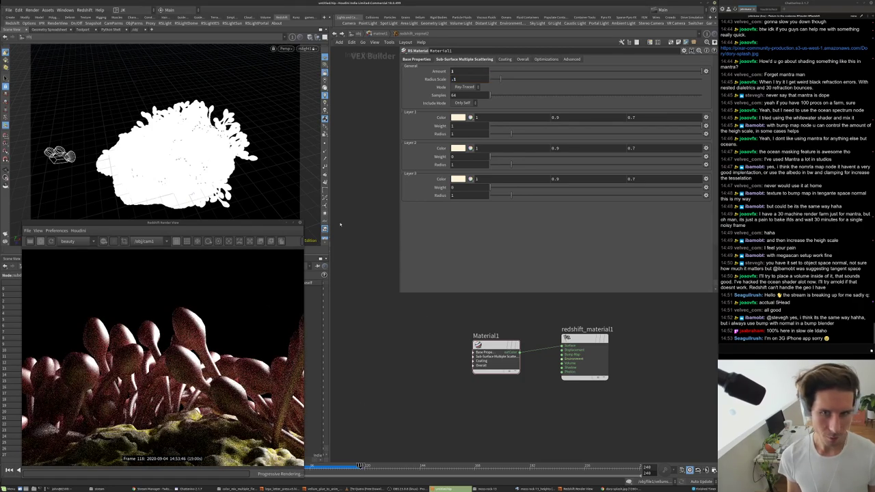
pyautogui.click(471, 117)
pyautogui.moveTo(403, 65); pyautogui.dragTo(424, 67)
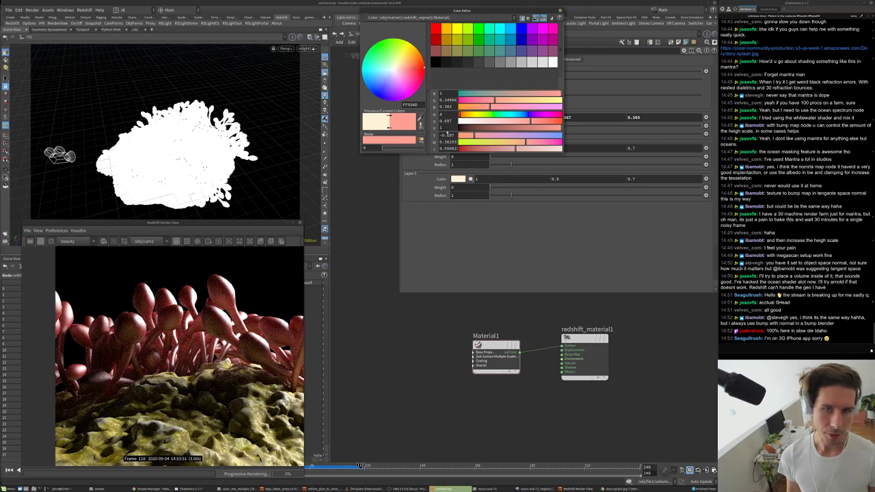
pyautogui.moveTo(531, 120); pyautogui.dragTo(557, 120)
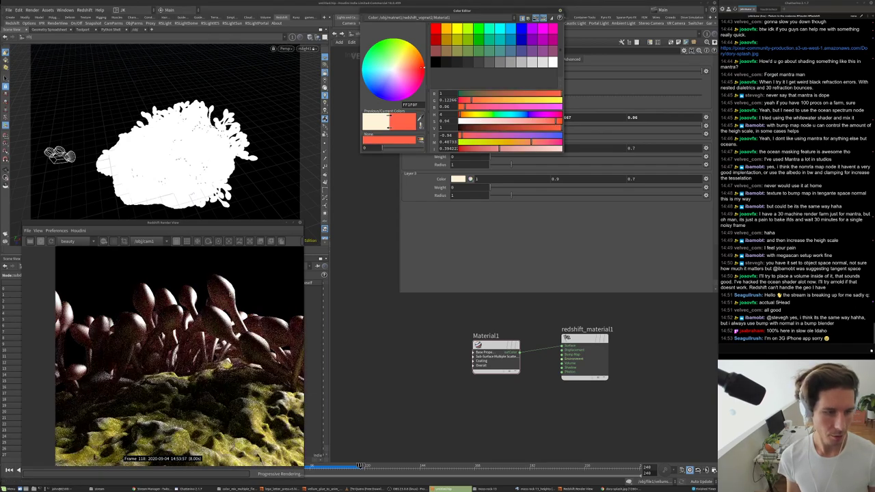
pyautogui.moveTo(471, 102); pyautogui.dragTo(466, 103)
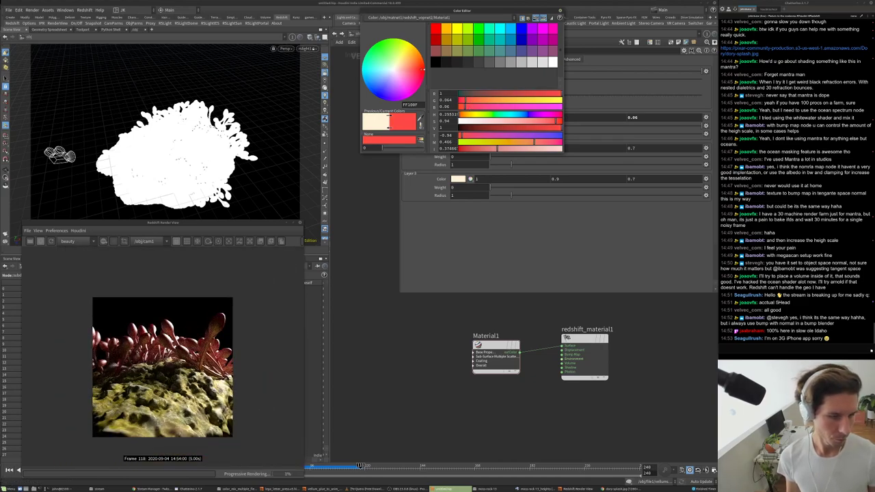
pyautogui.click(560, 10)
# - Raise the base reflection roughness to 0.85
pyautogui.click(424, 61)
pyautogui.doubleClick(457, 149)
pyautogui.write('0.85')
pyautogui.press('Return')
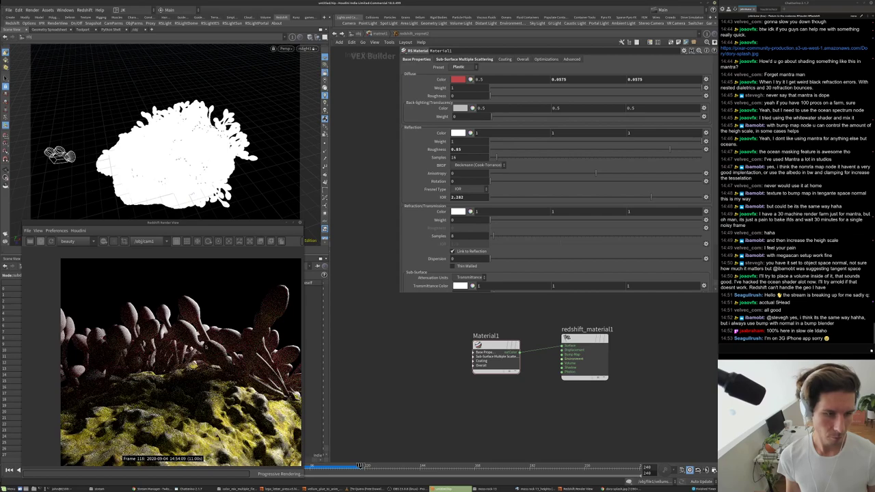
pyautogui.scroll(-2, 164, 362)
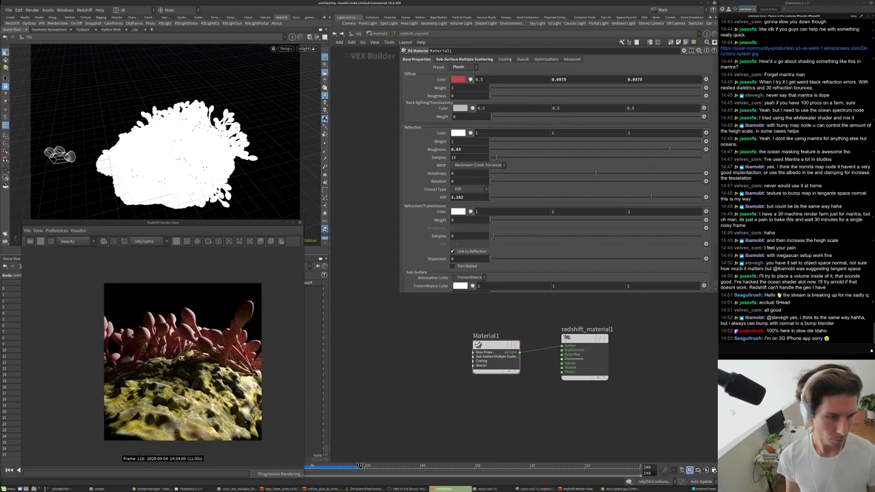
pyautogui.scroll(3, 161, 349)
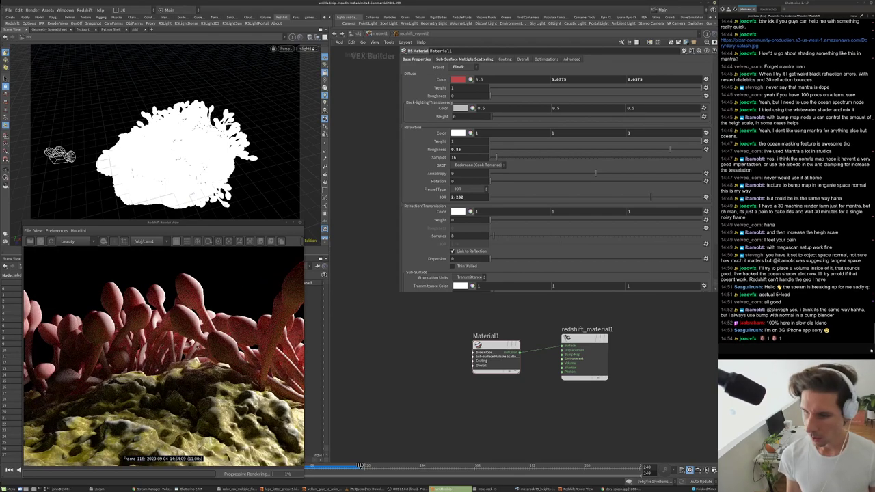
pyautogui.scroll(-1, 164, 356)
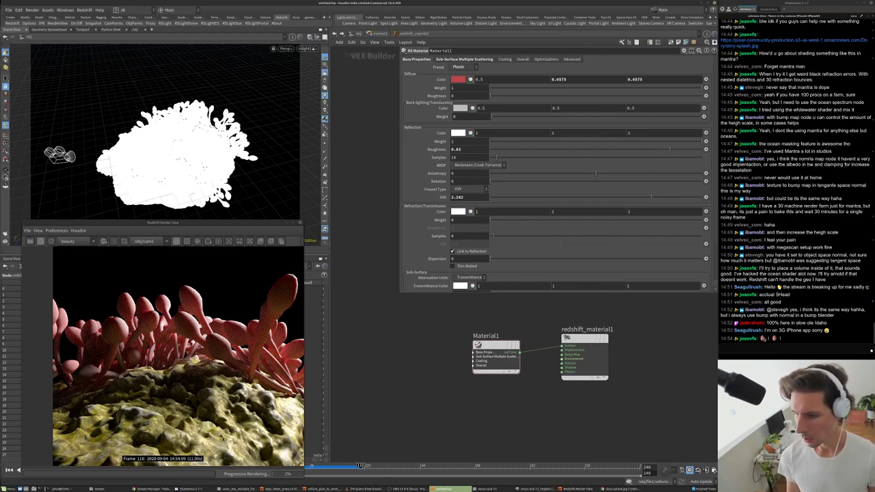
pyautogui.click(780, 339)
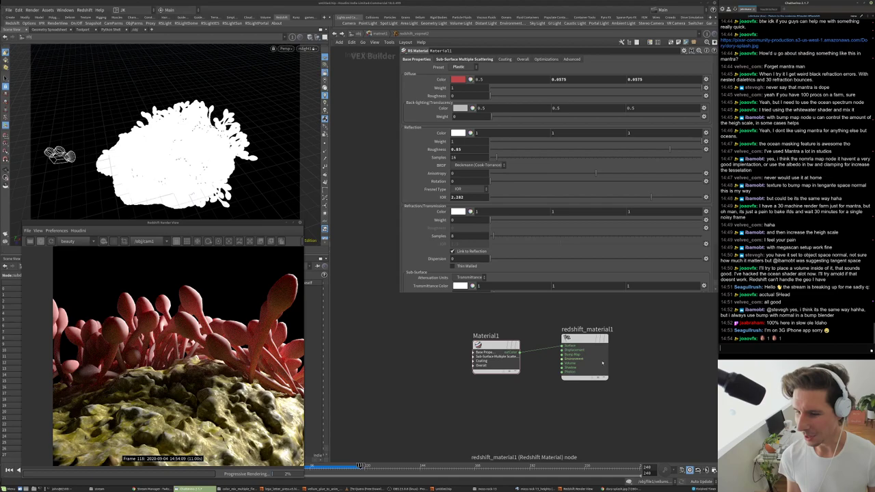
pyautogui.click(637, 335)
pyautogui.scroll(4, 163, 341)
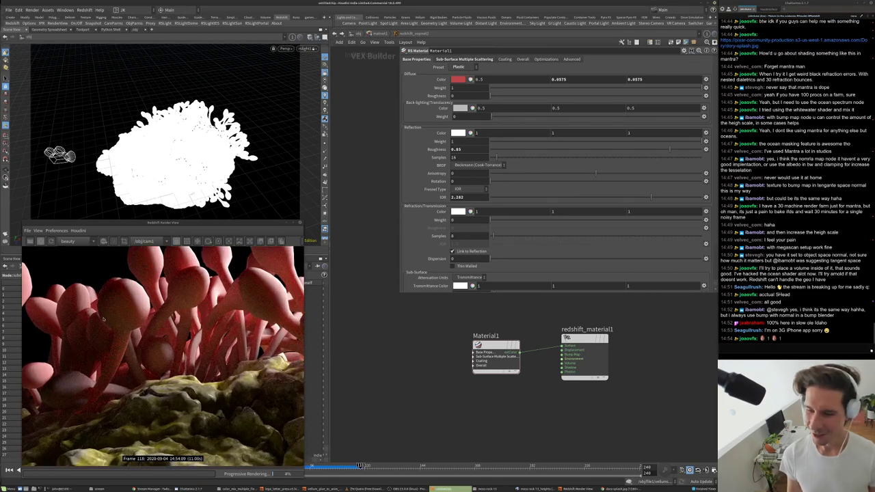
pyautogui.scroll(-5, 104, 319)
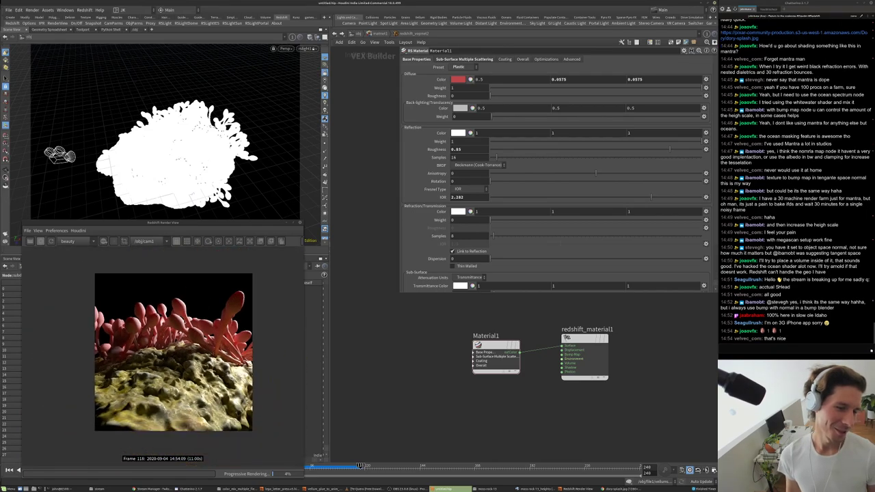
pyautogui.scroll(3, 162, 352)
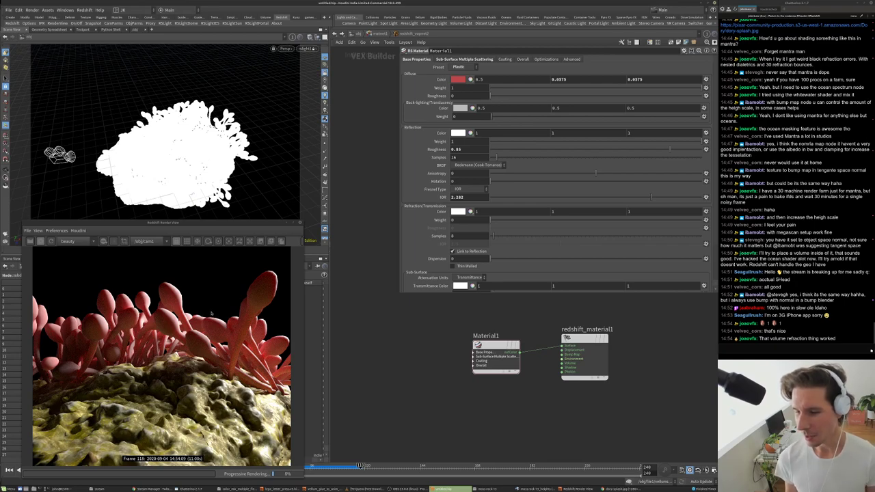
pyautogui.scroll(1, 211, 313)
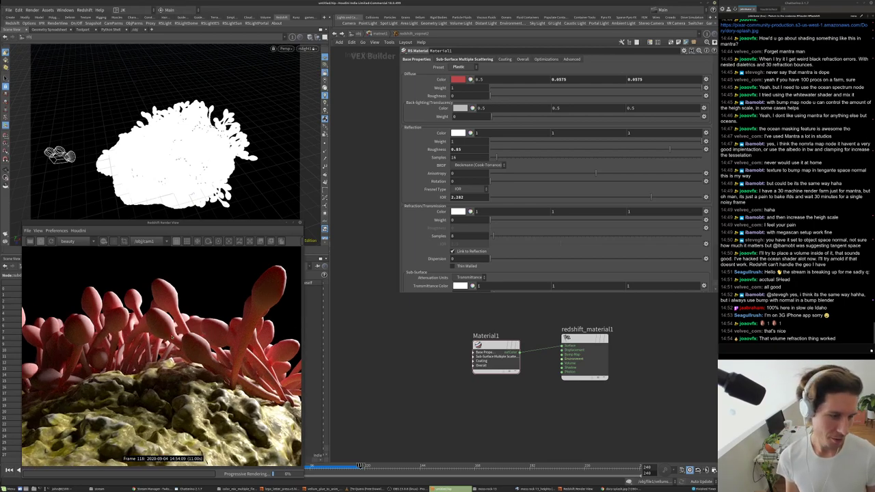
pyautogui.scroll(-5, 144, 356)
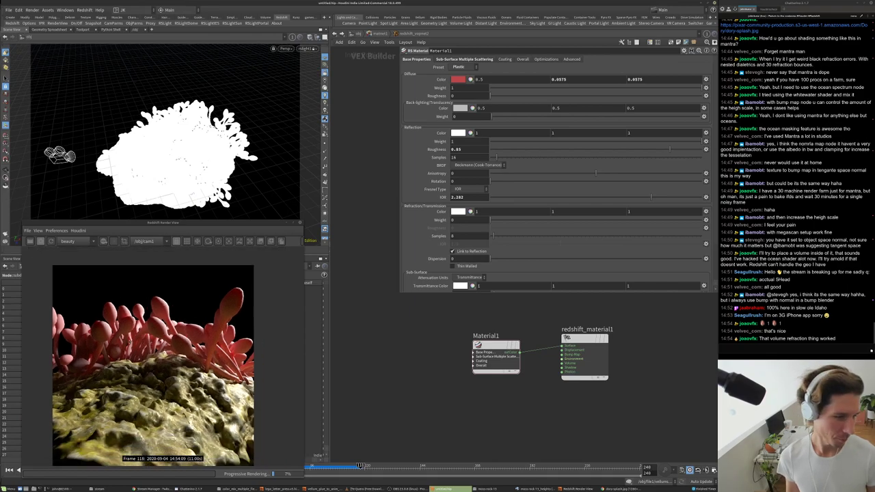
pyautogui.scroll(5, 145, 356)
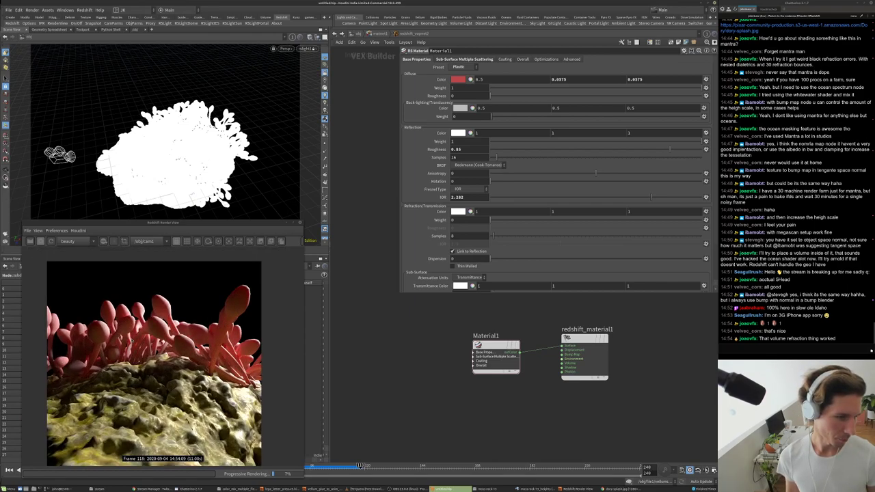
pyautogui.scroll(3, 145, 354)
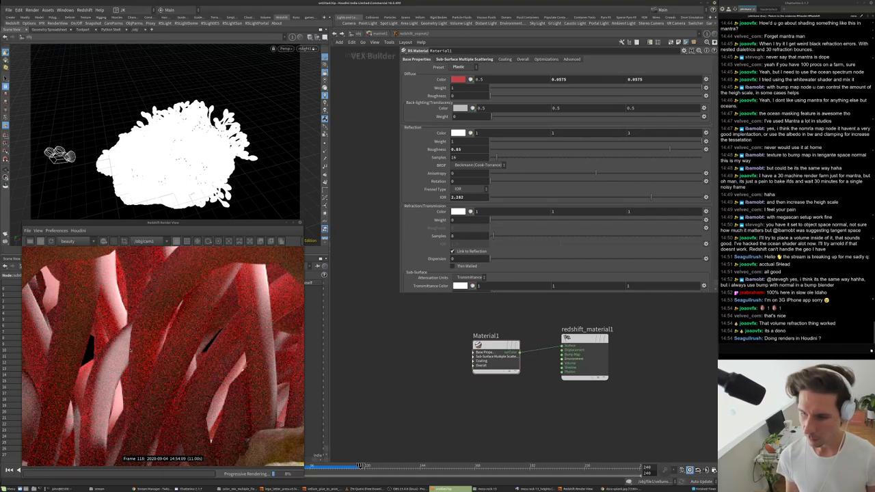
pyautogui.scroll(-3, 131, 351)
pyautogui.scroll(-3, 130, 351)
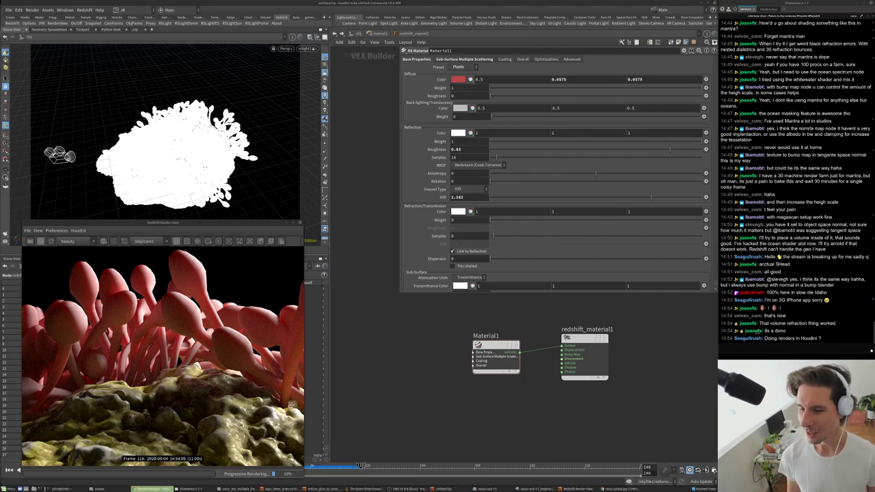
pyautogui.scroll(-2, 151, 336)
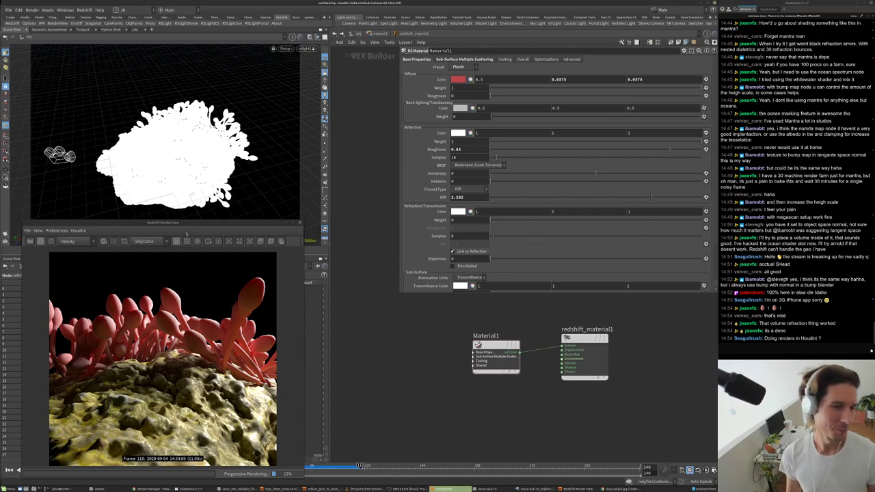
pyautogui.moveTo(187, 222); pyautogui.dragTo(193, 201)
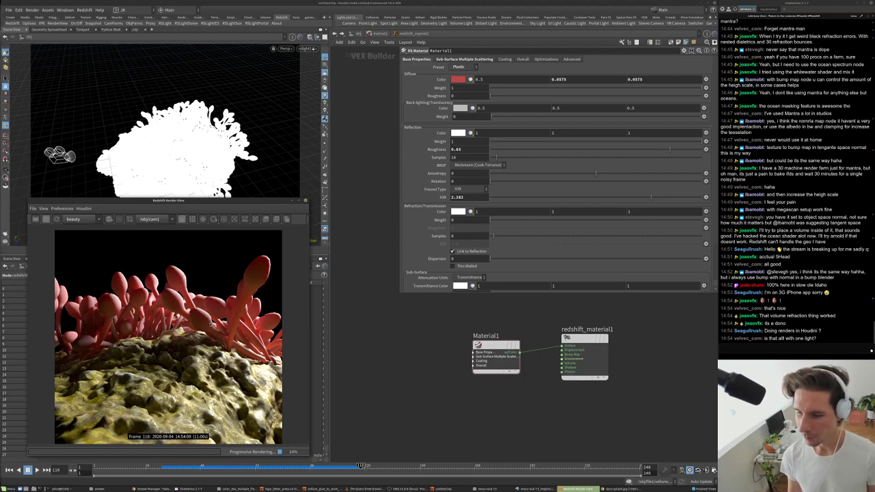
pyautogui.scroll(-4, 166, 328)
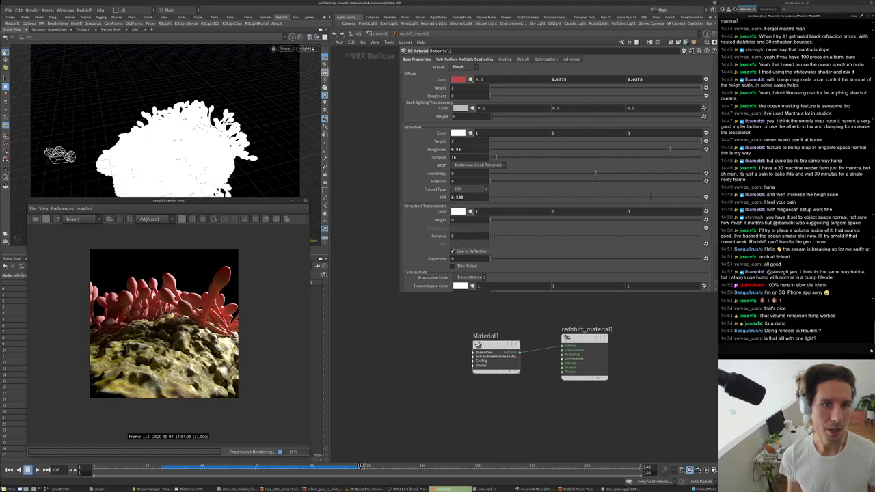
# - Look through cam1 in the viewport and move to the material builders
pyautogui.click(307, 48)
pyautogui.click(313, 81)
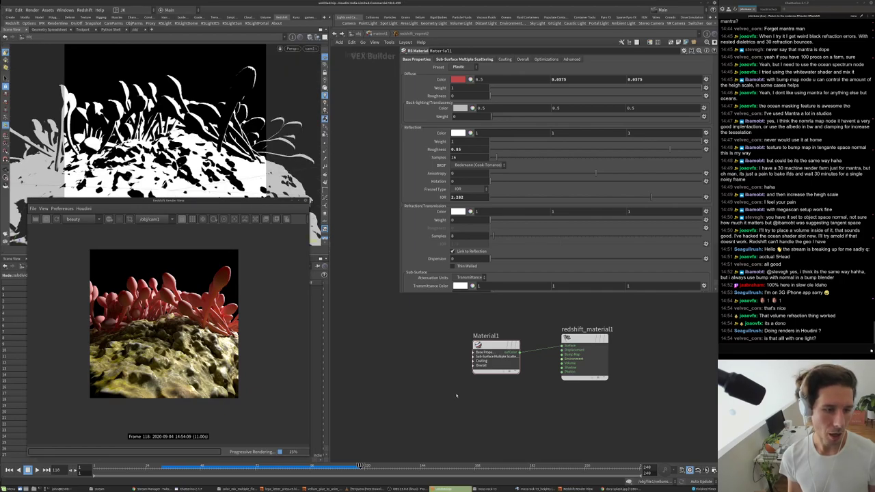
pyautogui.press('u')
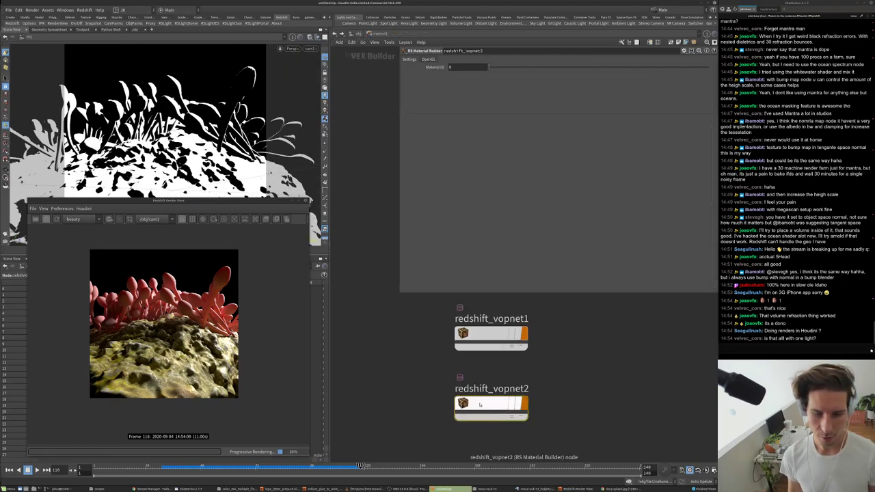
pyautogui.doubleClick(482, 393)
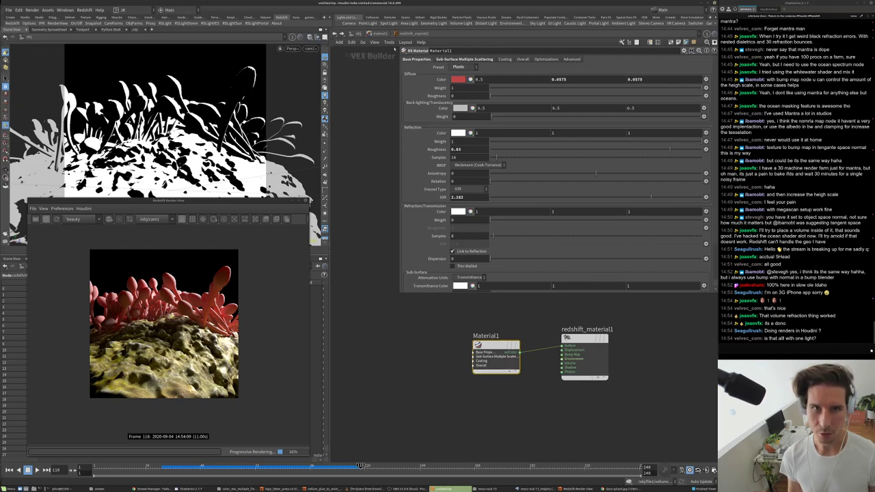
# - Set RSColorCorrection1 Saturation Scale to 1.4, then go back up to /obj
pyautogui.press('u')
pyautogui.doubleClick(485, 332)
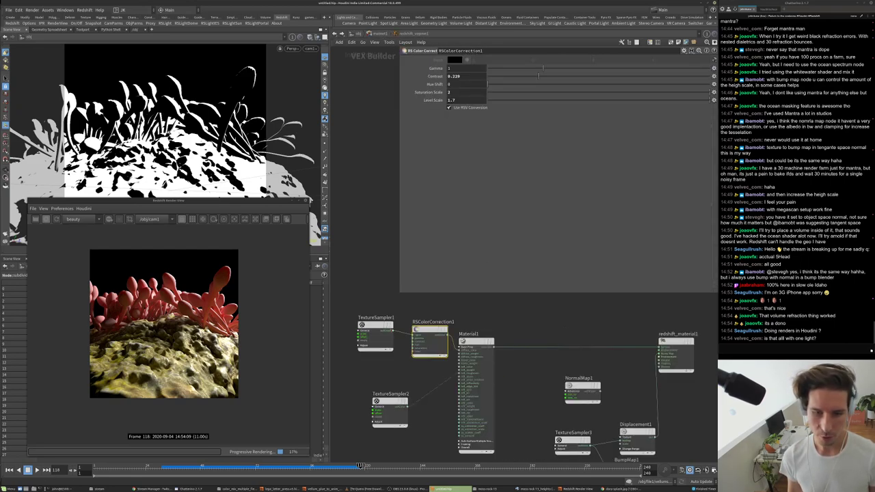
pyautogui.click(460, 92)
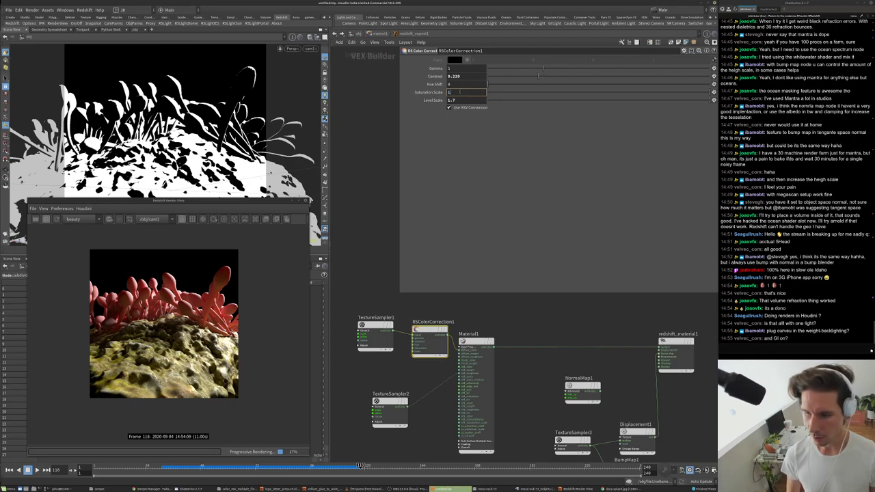
pyautogui.write('1.4')
pyautogui.press('Return')
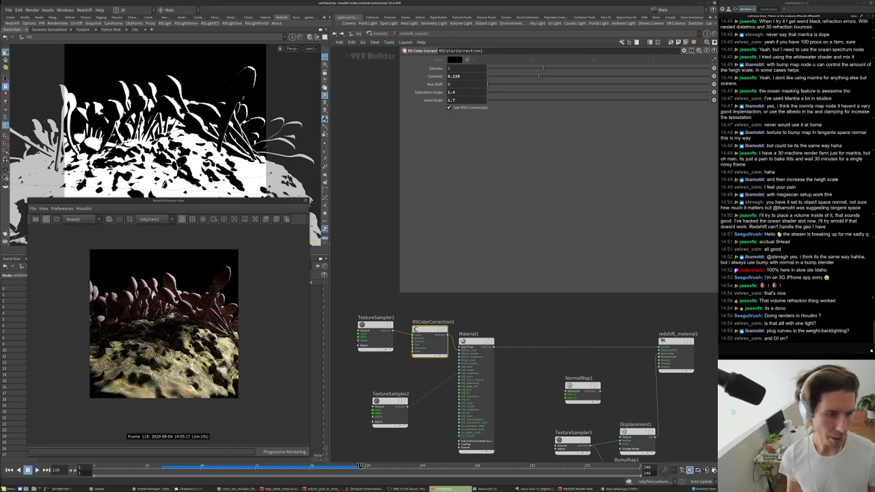
pyautogui.press('u')
pyautogui.press('u')
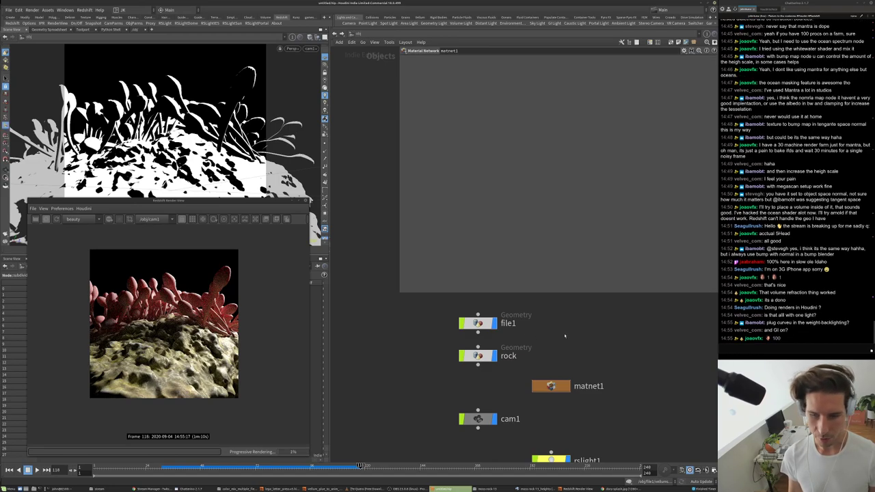
# - Create a Grid node, grid1, and position it beside the rock and cam1 nodes
pyautogui.press('Tab')
pyautogui.write('gr')
pyautogui.press('Return')
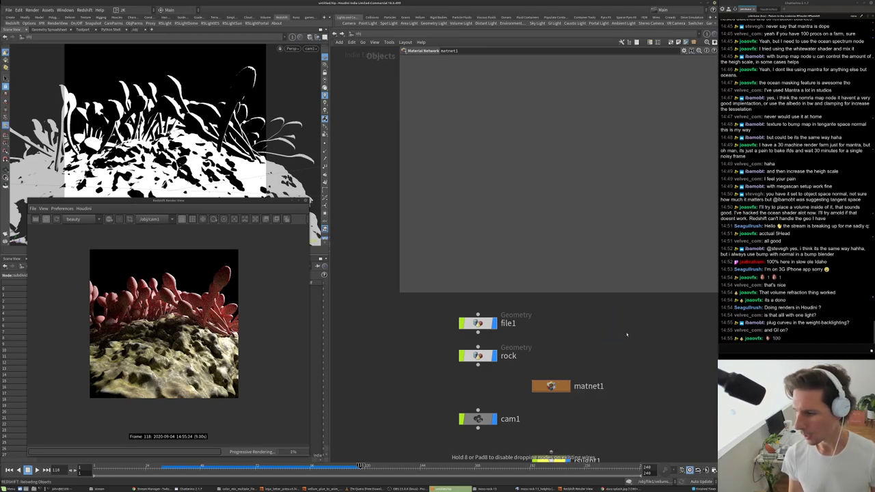
pyautogui.click(629, 335)
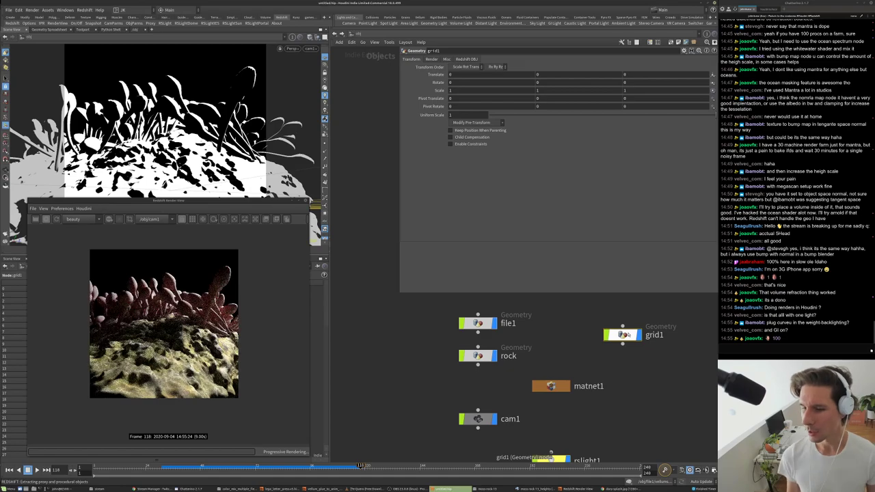
pyautogui.moveTo(622, 343)
pyautogui.mouseDown()
pyautogui.moveTo(619, 369)
pyautogui.moveTo(540, 403)
pyautogui.moveTo(633, 345)
pyautogui.moveTo(573, 310)
pyautogui.moveTo(420, 378)
pyautogui.mouseUp()
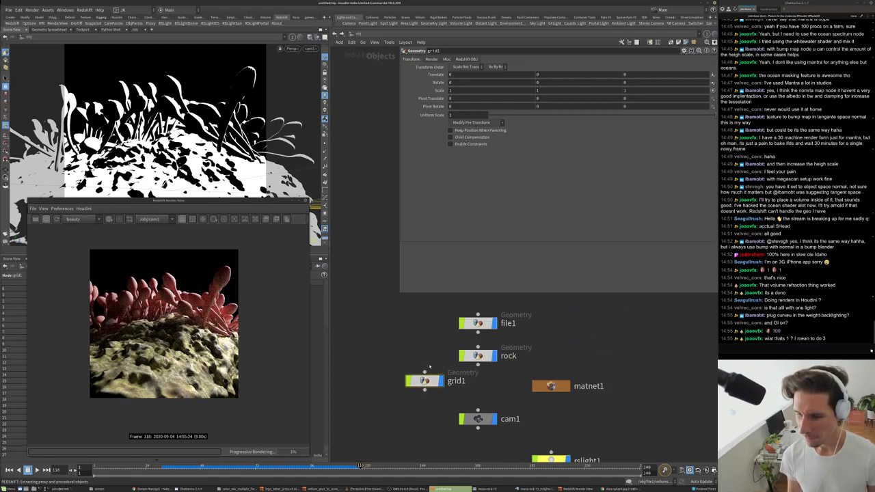
pyautogui.moveTo(432, 366); pyautogui.dragTo(466, 351, button='middle')
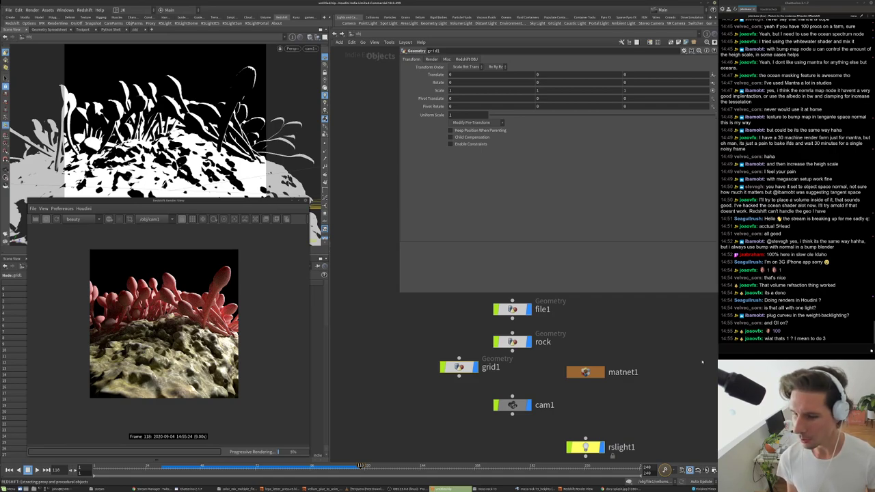
pyautogui.moveTo(490, 370); pyautogui.dragTo(484, 395, button='middle')
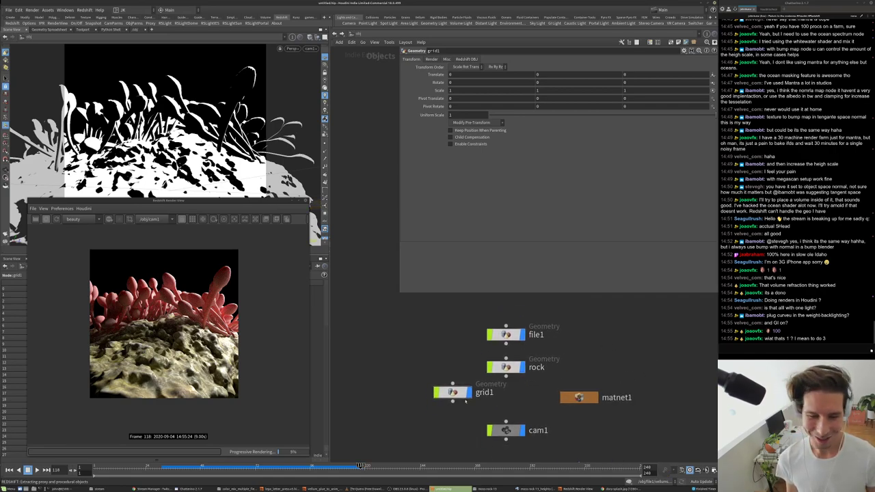
pyautogui.moveTo(420, 369); pyautogui.dragTo(434, 347, button='middle')
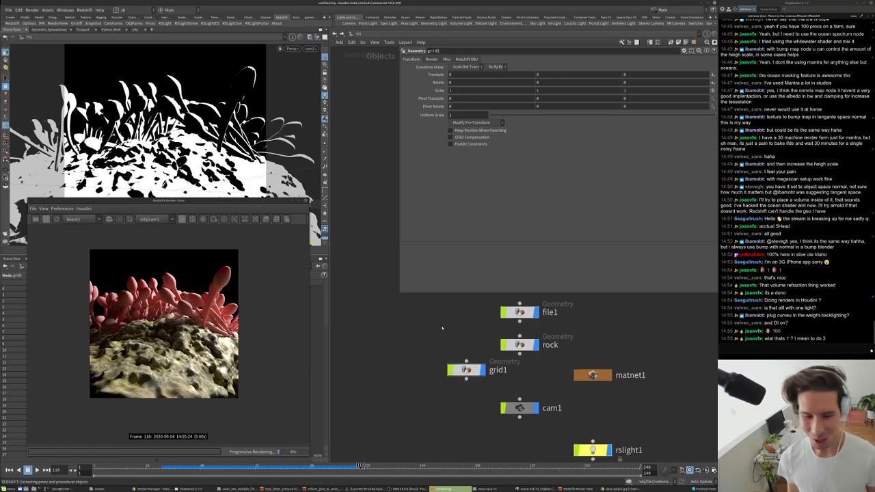
pyautogui.moveTo(463, 374); pyautogui.dragTo(450, 385)
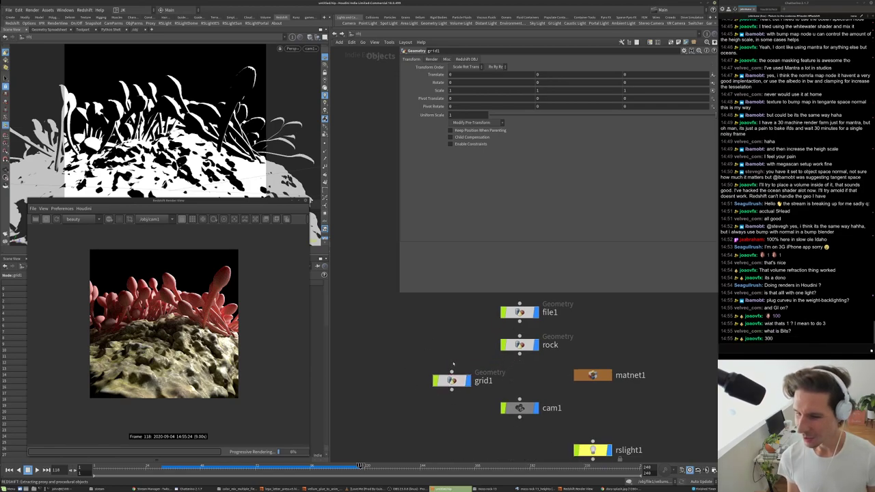
pyautogui.moveTo(457, 363); pyautogui.dragTo(469, 343, button='middle')
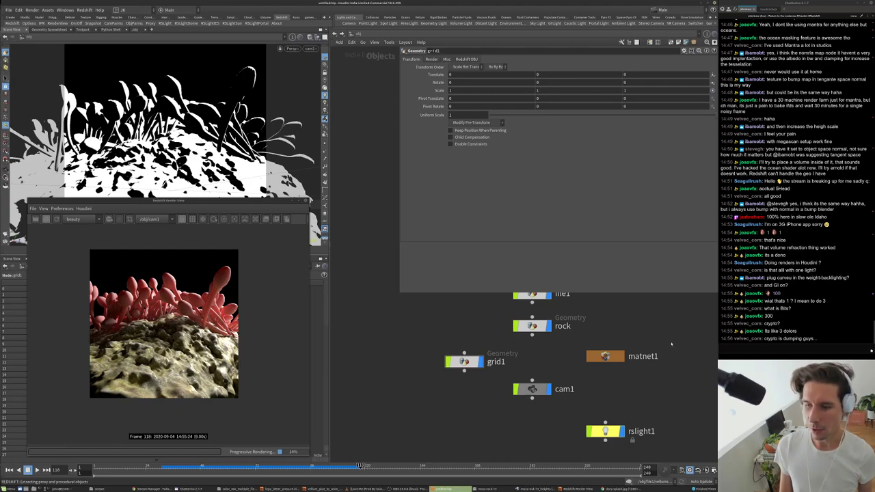
pyautogui.moveTo(510, 330); pyautogui.dragTo(501, 364, button='middle')
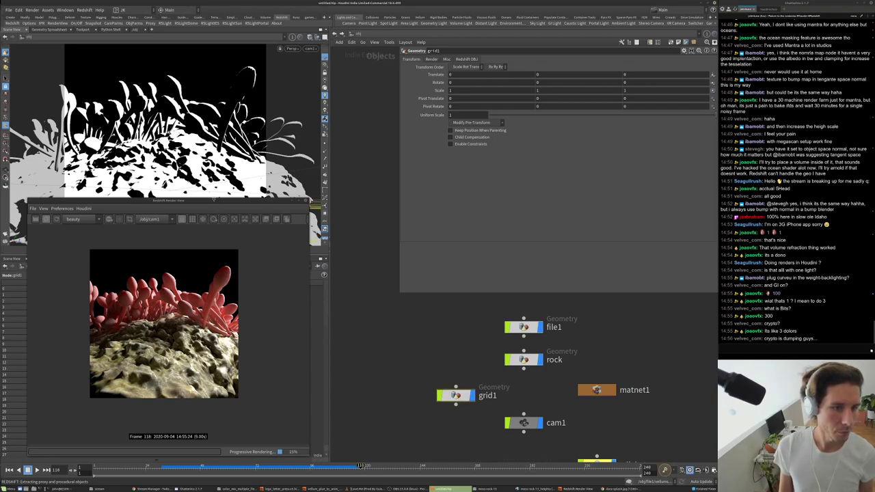
pyautogui.moveTo(214, 200); pyautogui.dragTo(214, 230)
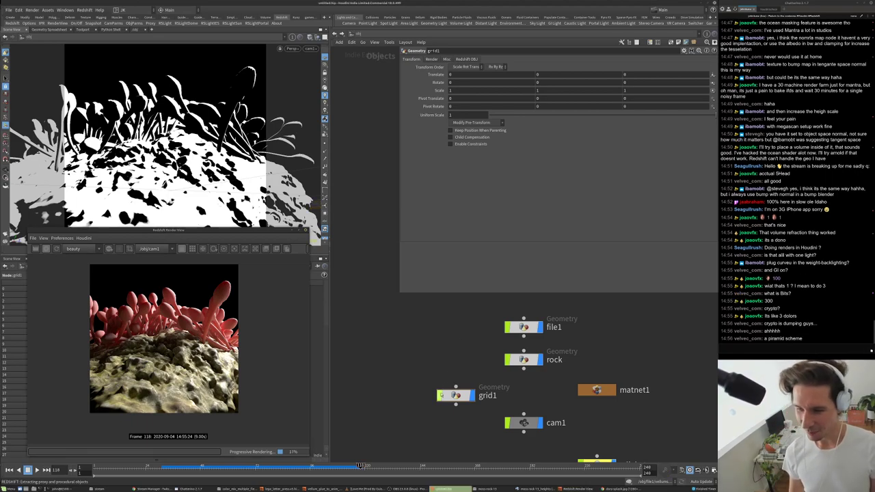
pyautogui.moveTo(441, 395)
pyautogui.mouseDown()
pyautogui.moveTo(439, 376)
pyautogui.moveTo(437, 390)
pyautogui.mouseUp()
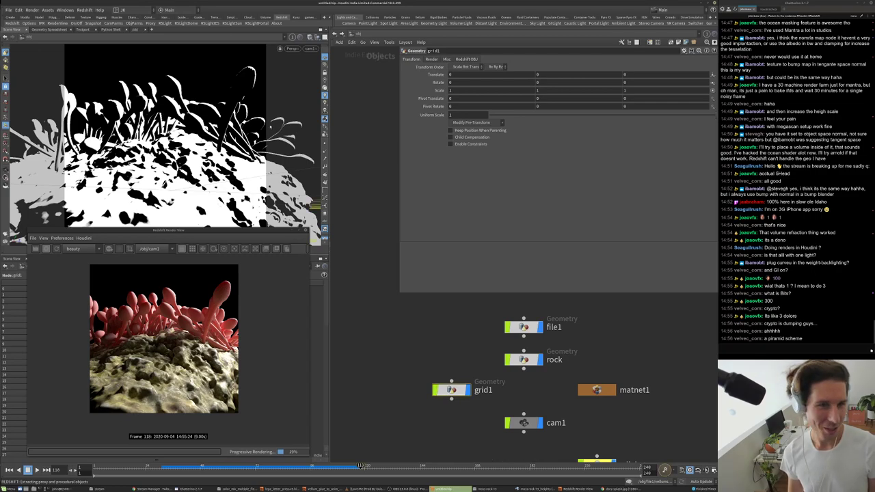
# - Keep the Redshift render camera set to /obj/cam1 after briefly trying Auto
pyautogui.keyDown('alt'); pyautogui.moveTo(205, 136); pyautogui.dragTo(286, 148); pyautogui.keyUp('alt')
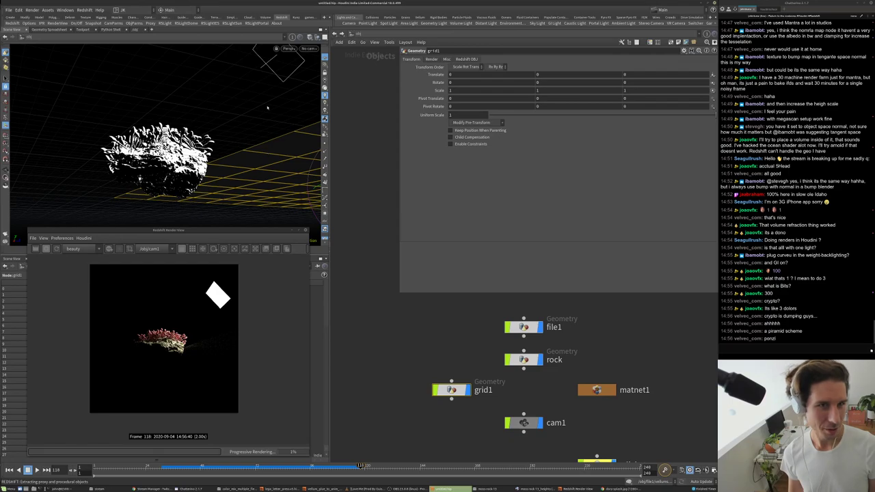
pyautogui.click(157, 249)
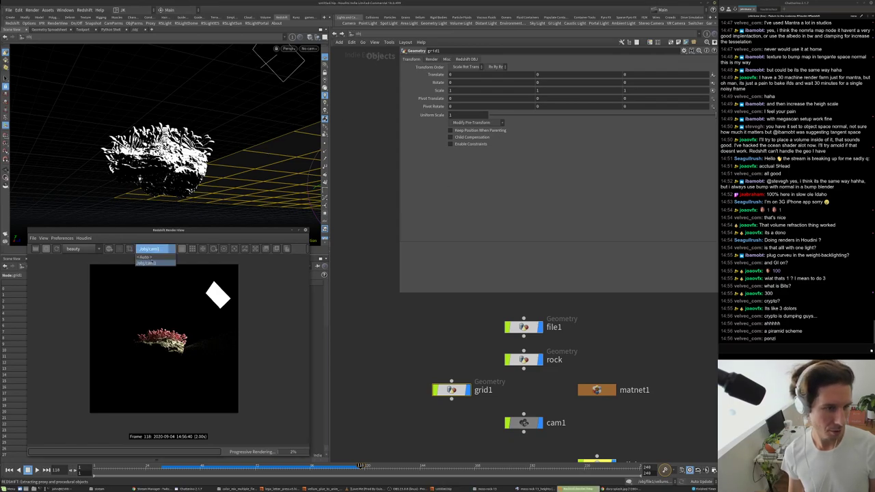
pyautogui.click(147, 263)
pyautogui.click(151, 249)
pyautogui.click(146, 257)
pyautogui.click(152, 249)
pyautogui.click(146, 263)
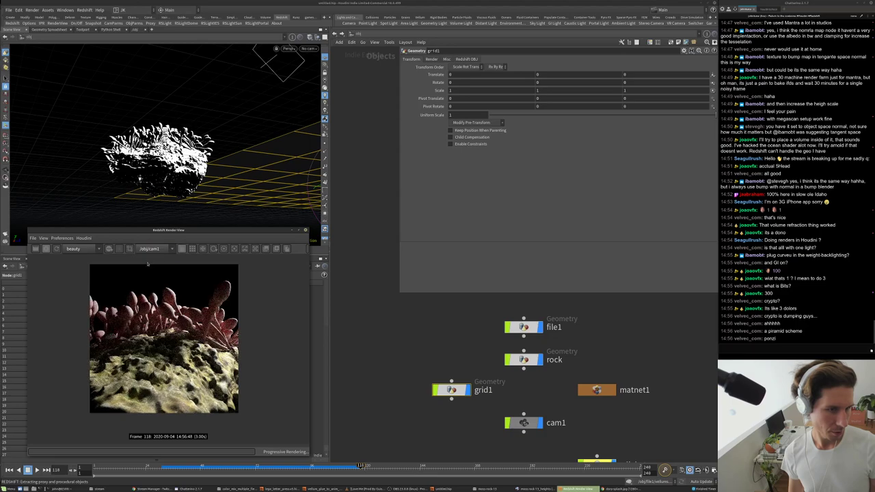
# - Inspect grid1's Redshift ray visibility options and undo/redo the light's recent moves
pyautogui.click(431, 59)
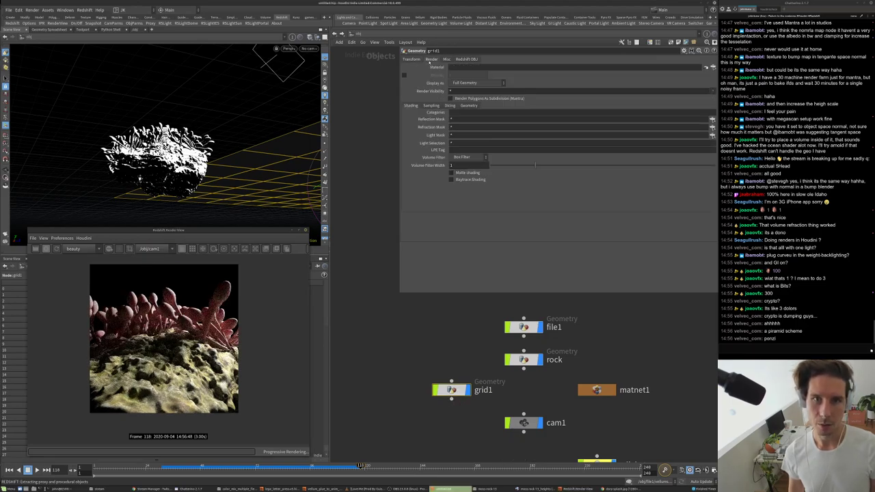
pyautogui.click(466, 59)
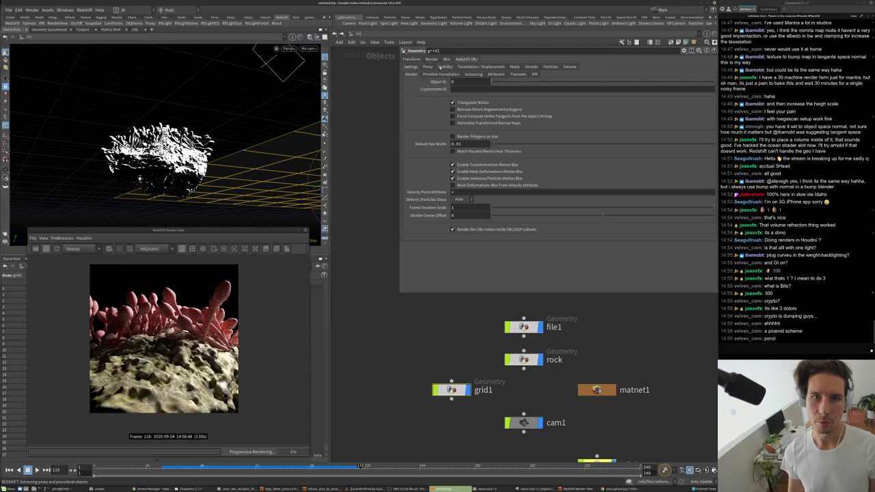
pyautogui.click(445, 66)
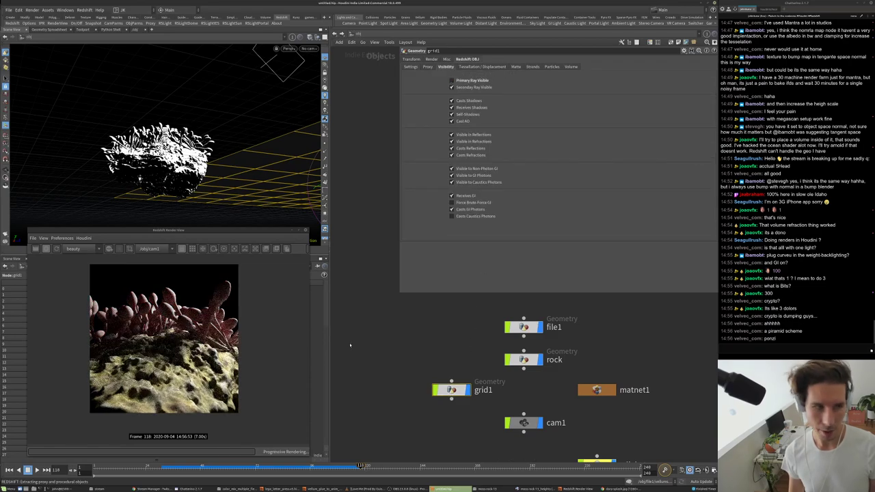
pyautogui.keyDown('alt'); pyautogui.moveTo(249, 134); pyautogui.dragTo(194, 123); pyautogui.keyUp('alt')
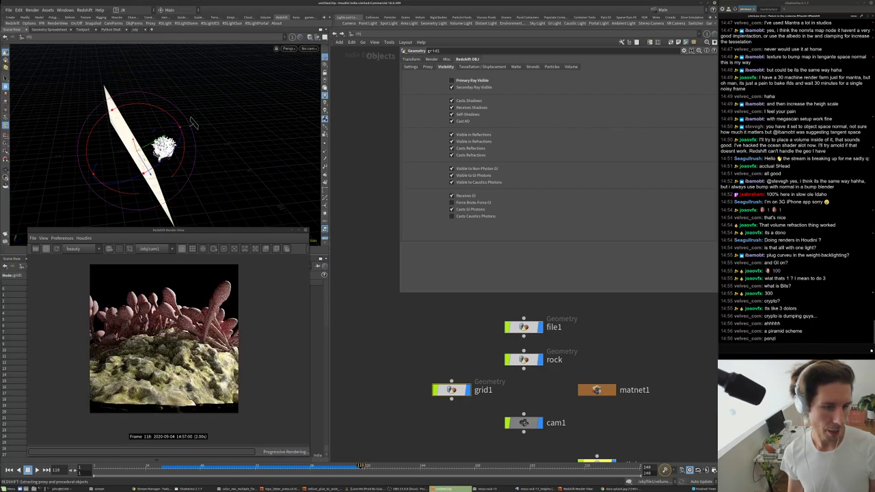
pyautogui.hotkey('ctrl', 'z')
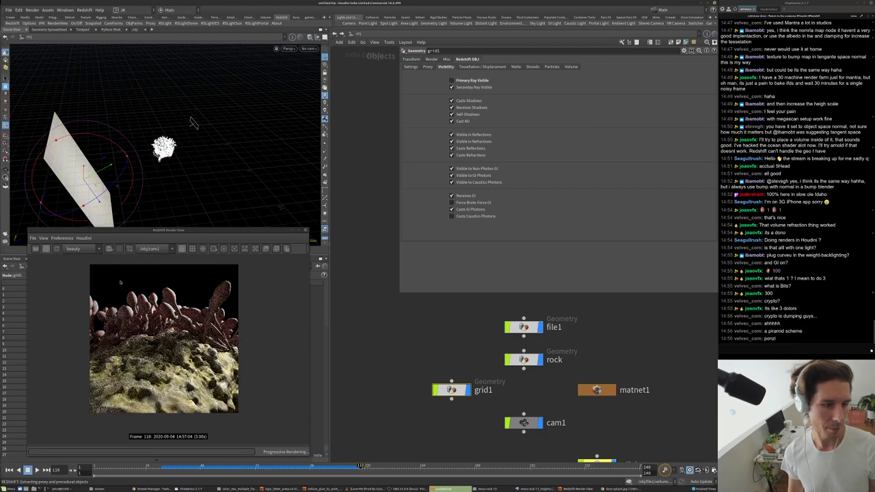
pyautogui.scroll(1, 471, 391)
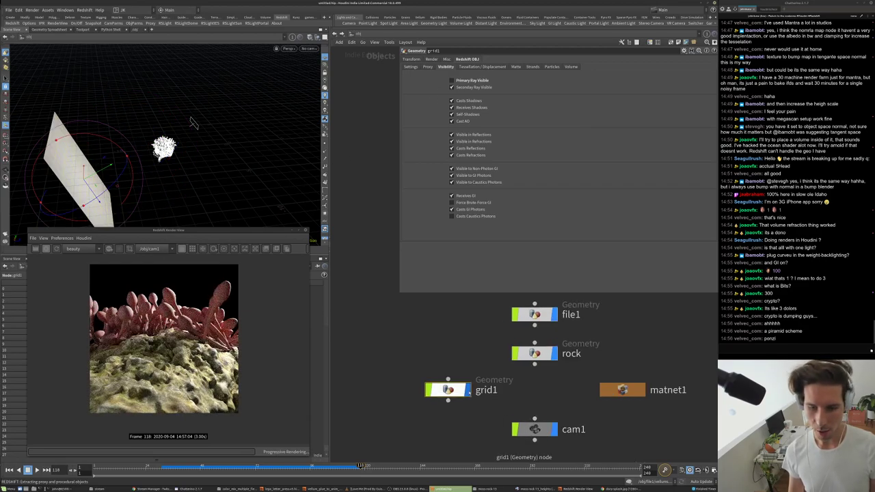
pyautogui.hotkey('ctrl', 'z')
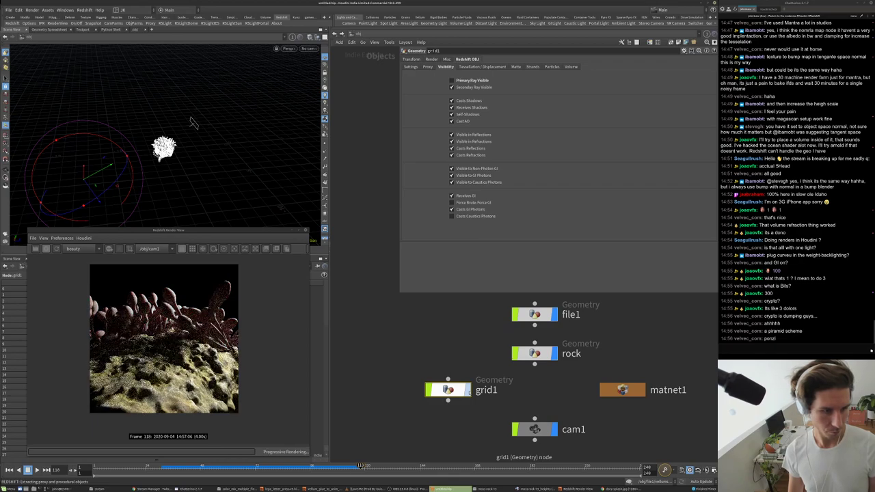
pyautogui.hotkey('ctrl', 'y')
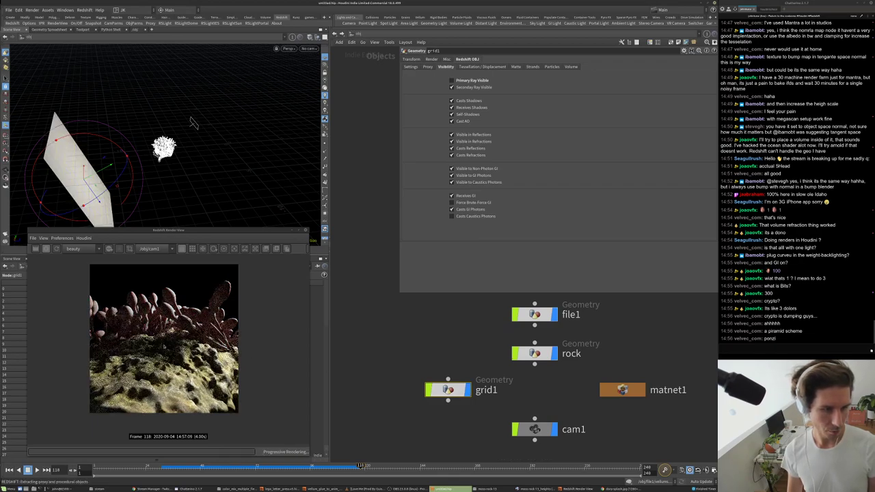
pyautogui.scroll(3, 241, 353)
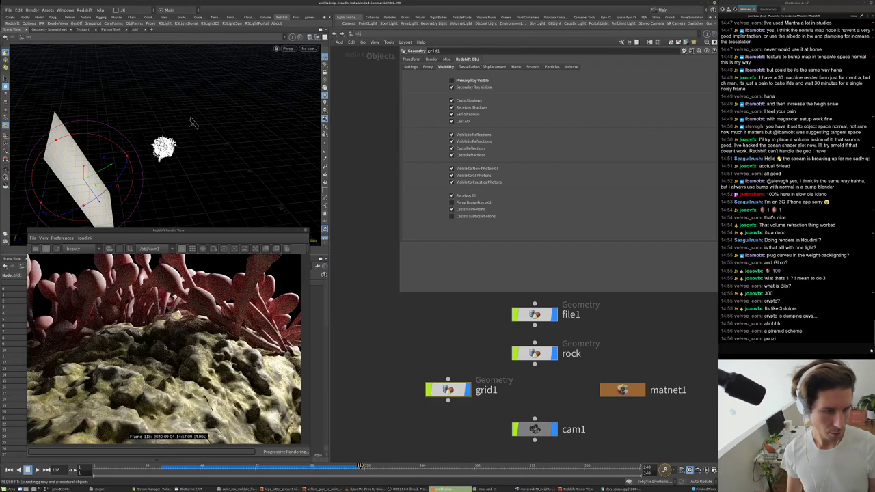
pyautogui.hotkey('ctrl', 'z')
pyautogui.hotkey('ctrl', 'z')
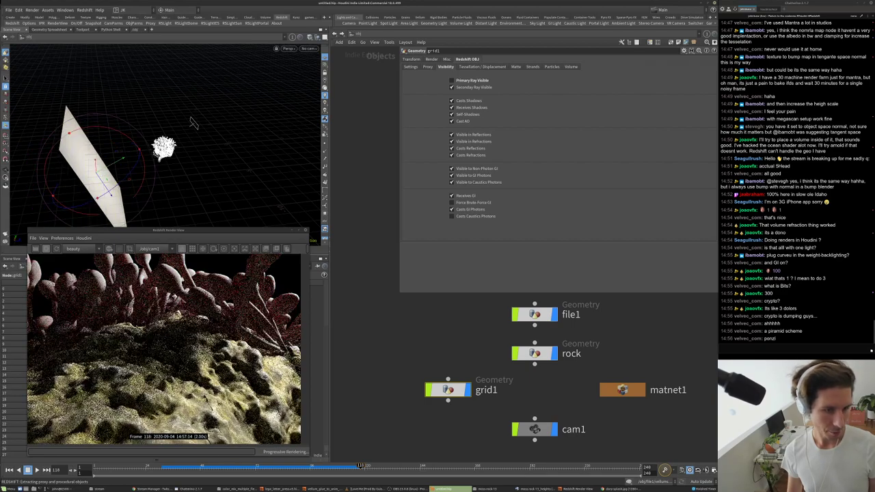
# - Enable IPR Live SOP Level Updates on Redshift_ROP1 in /out, then return to /obj
pyautogui.click(357, 33)
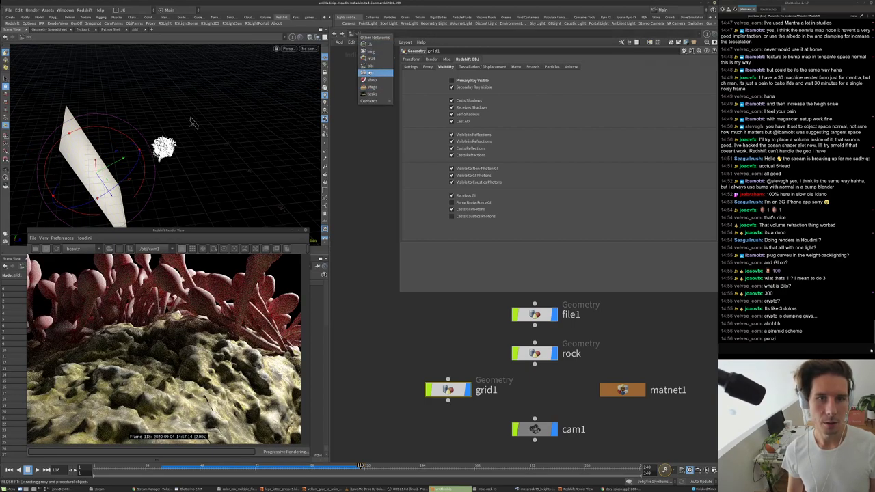
pyautogui.click(375, 72)
pyautogui.click(537, 103)
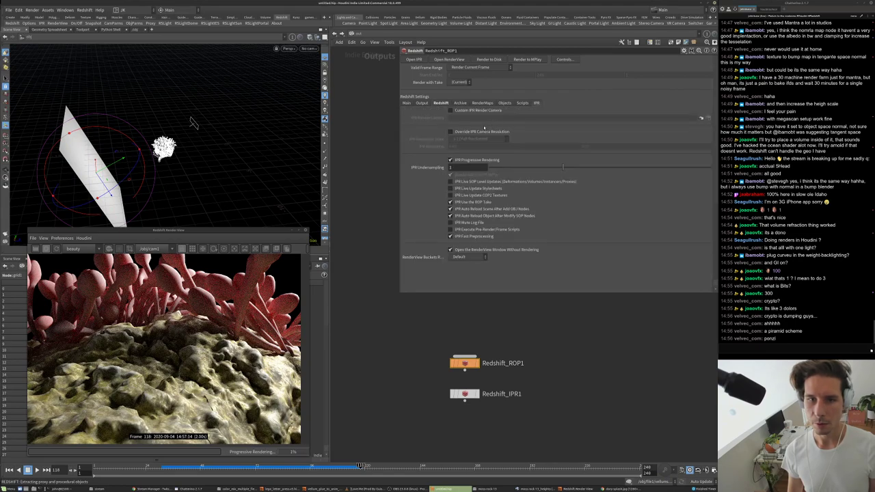
pyautogui.click(465, 182)
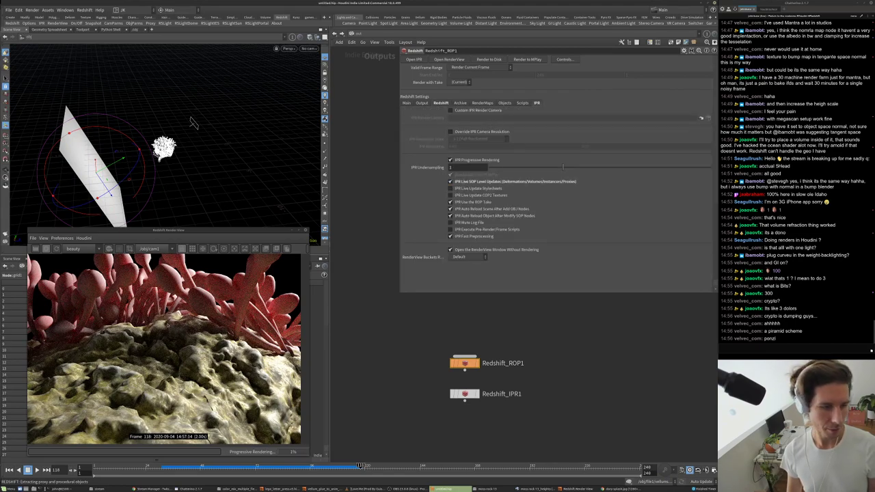
pyautogui.click(357, 33)
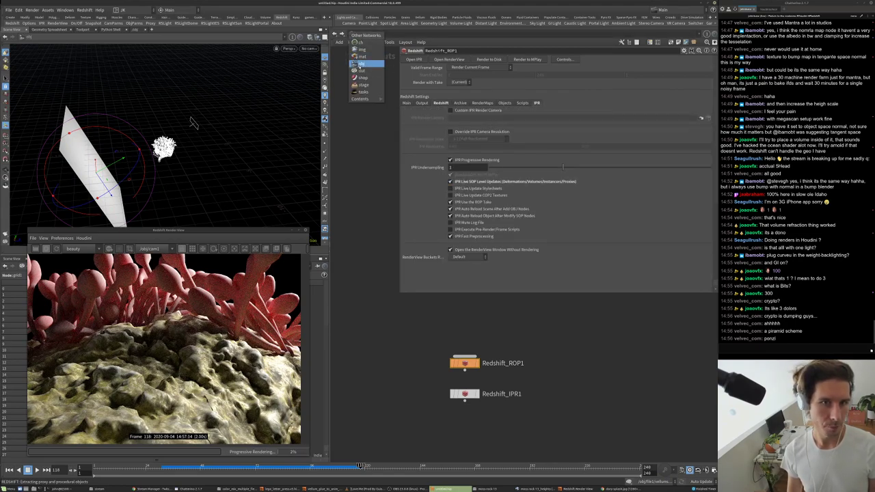
pyautogui.click(368, 69)
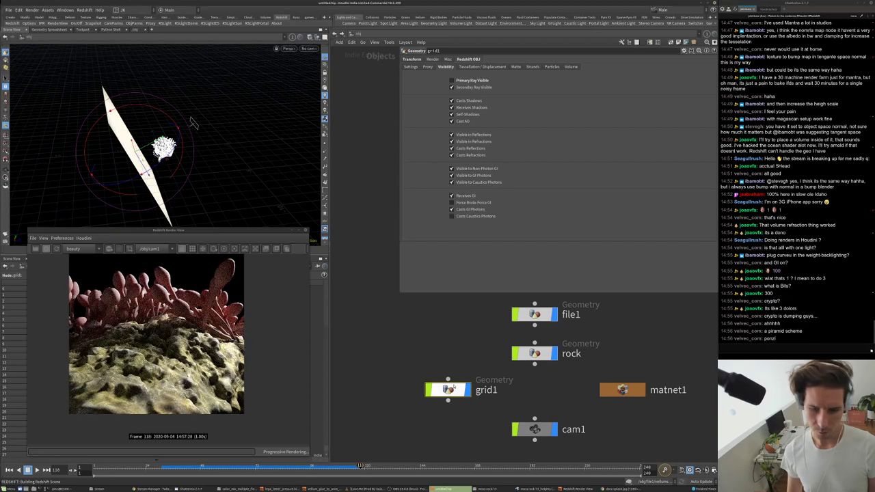
# - Shrink grid1's uniform scale to 0.6 and view through cam1
pyautogui.click(412, 60)
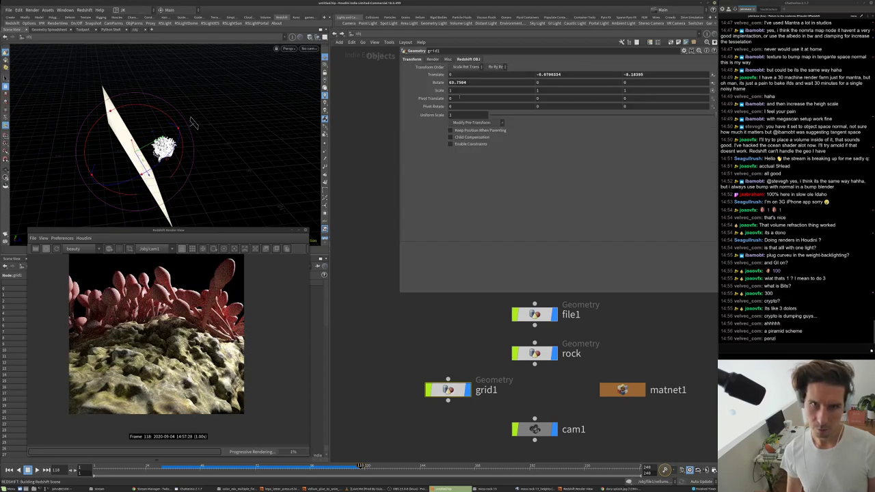
pyautogui.moveTo(504, 116); pyautogui.dragTo(625, 114)
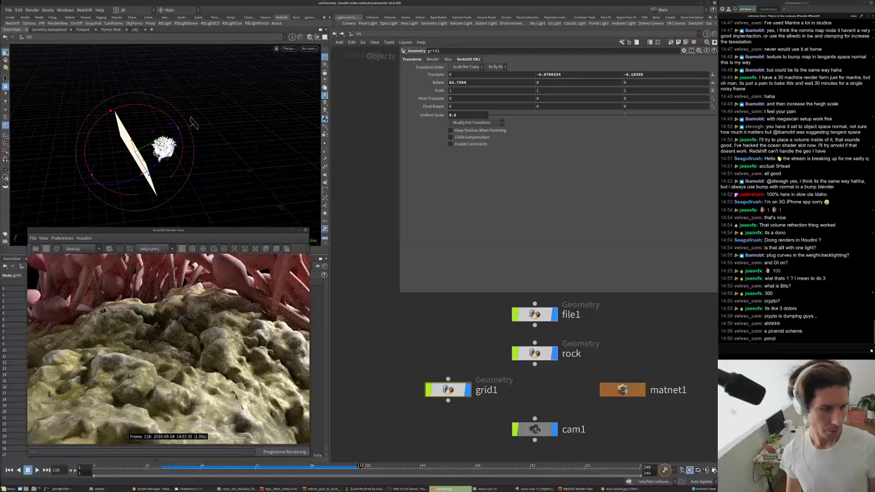
pyautogui.click(308, 49)
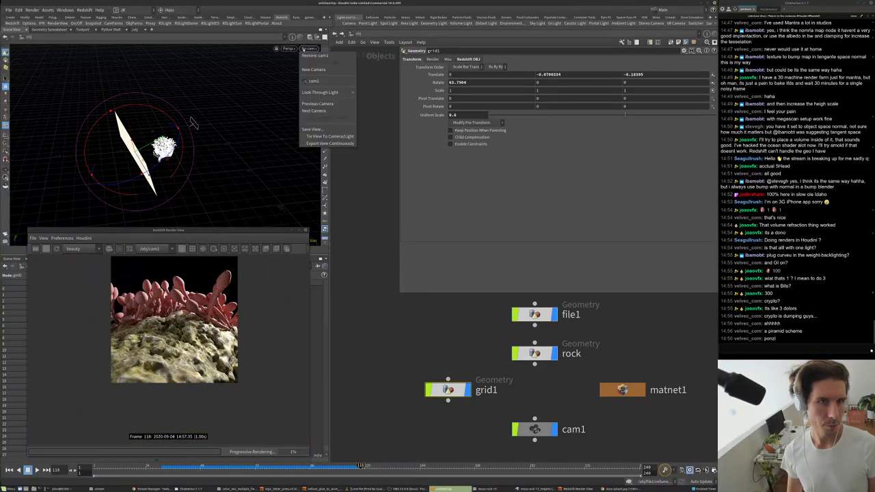
pyautogui.click(318, 81)
# - Look through the light and tumble the view to re-aim it
pyautogui.click(313, 50)
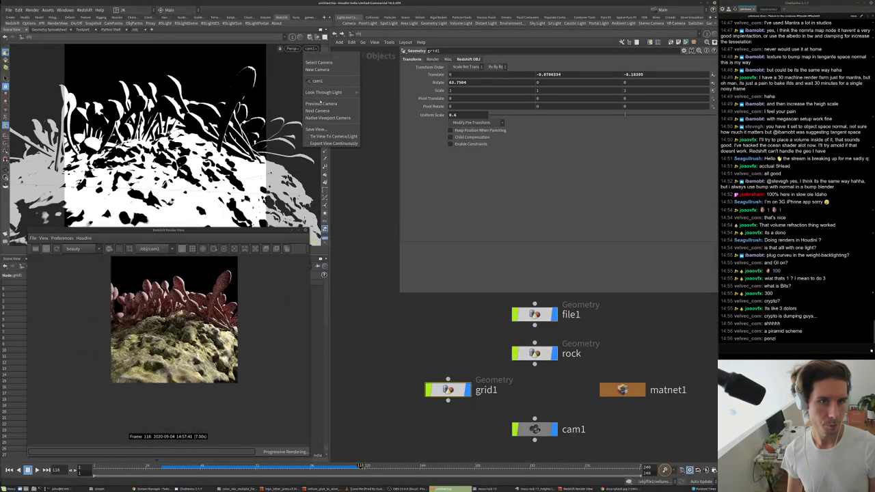
pyautogui.click(353, 89)
pyautogui.moveTo(165, 116); pyautogui.dragTo(224, 147)
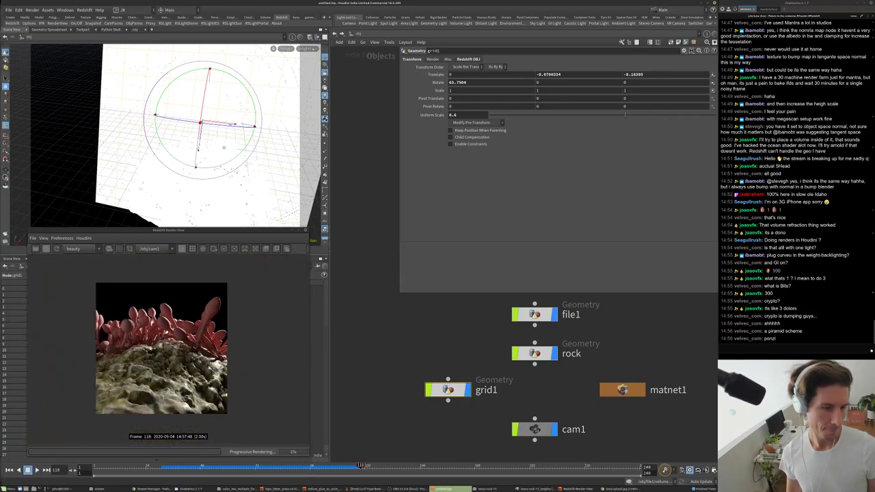
pyautogui.moveTo(223, 147); pyautogui.dragTo(200, 156)
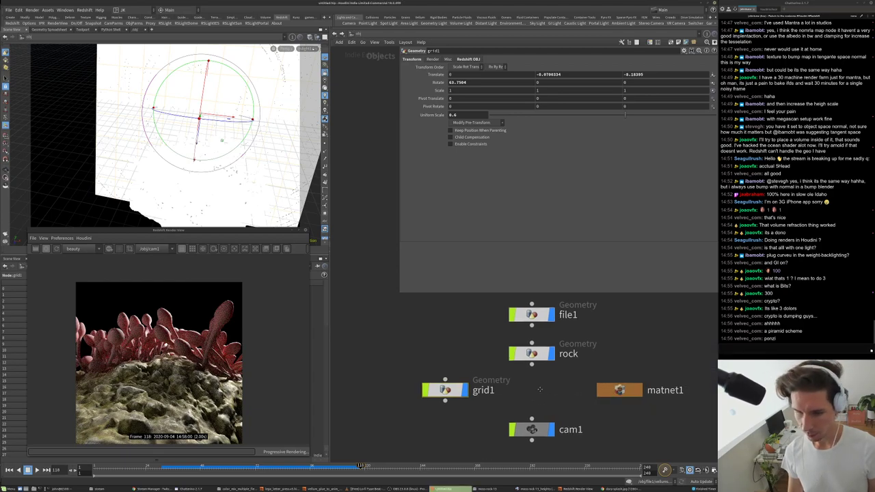
pyautogui.moveTo(472, 390); pyautogui.dragTo(439, 392, button='middle')
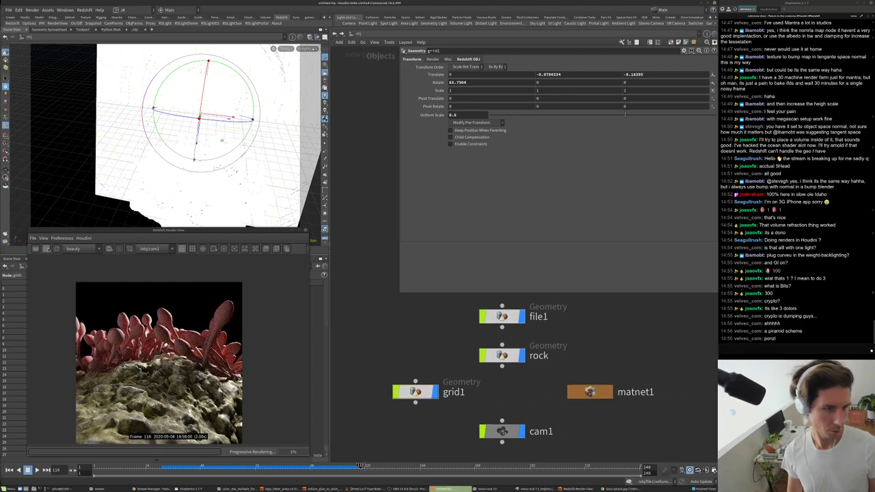
# - Return the viewport to cam1 and bring up the camera's rotate handles
pyautogui.click(305, 49)
pyautogui.click(317, 82)
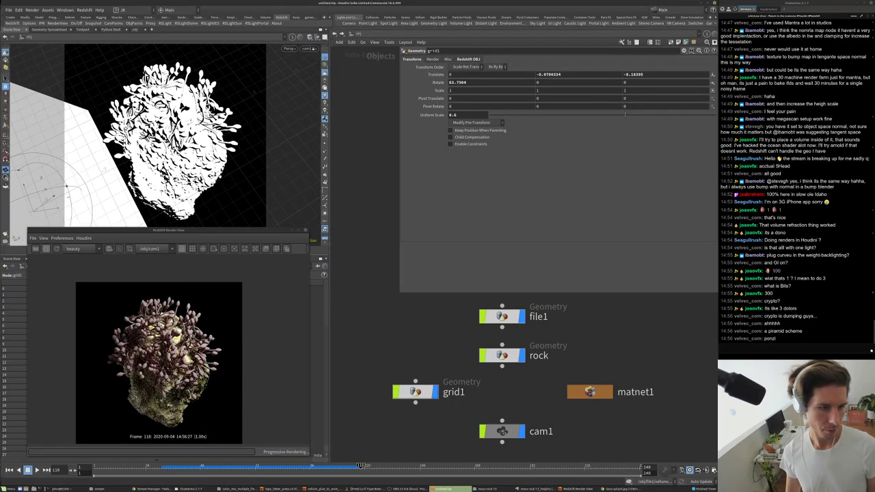
pyautogui.press('r')
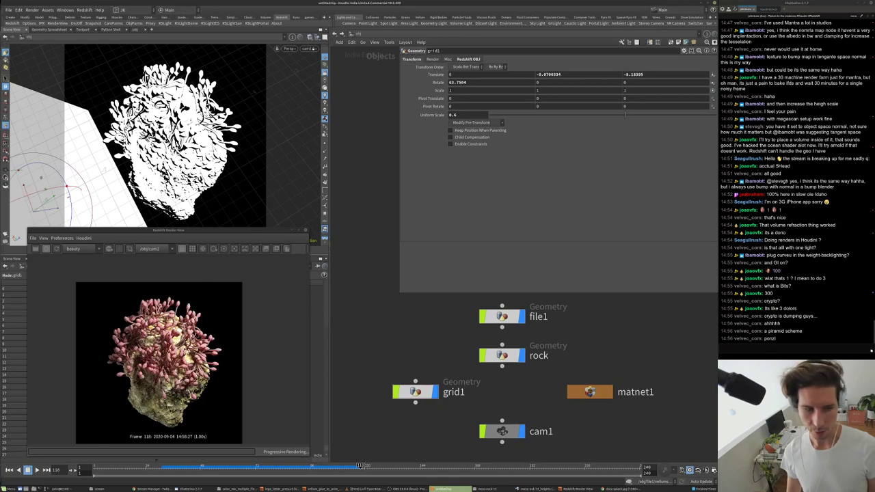
pyautogui.scroll(5, 159, 355)
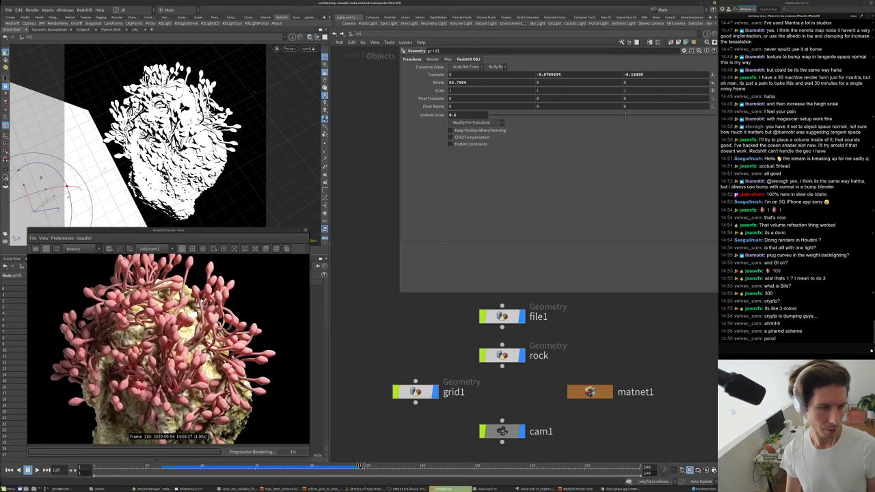
pyautogui.scroll(-3, 159, 355)
pyautogui.scroll(-2, 159, 355)
pyautogui.scroll(3, 158, 356)
pyautogui.scroll(-3, 159, 355)
pyautogui.scroll(-2, 181, 271)
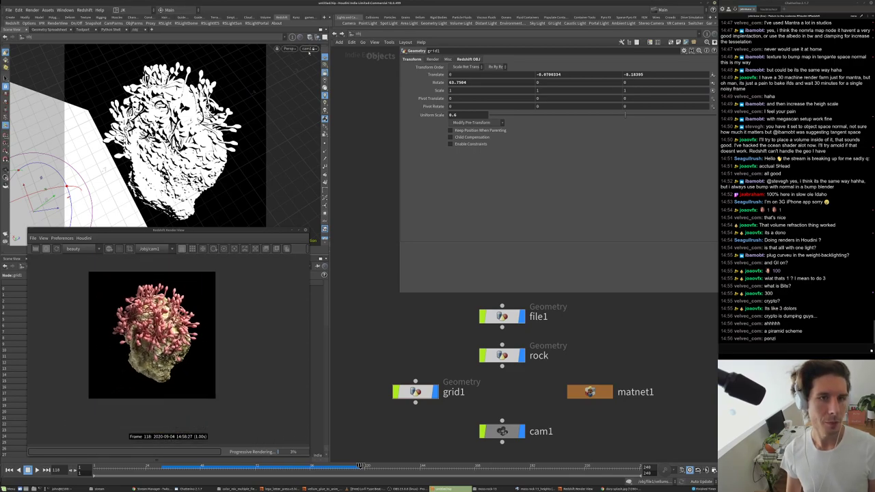
# - Look through the light and re-aim it to change the tendril lighting
pyautogui.click(307, 49)
pyautogui.click(379, 100)
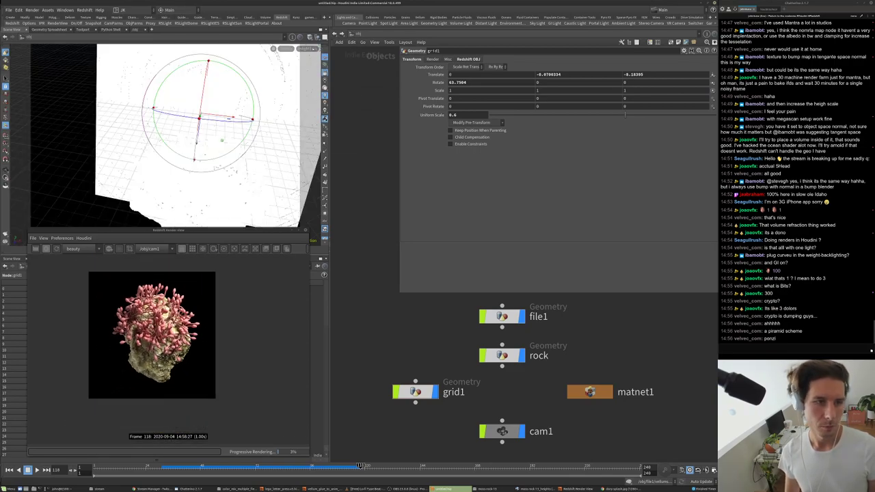
pyautogui.keyDown('alt'); pyautogui.moveTo(309, 87); pyautogui.dragTo(216, 131); pyautogui.keyUp('alt')
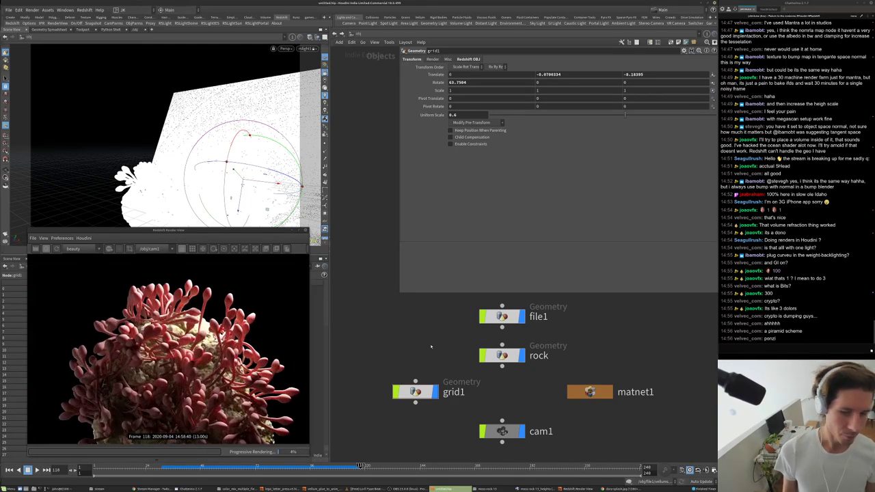
# - Dive into file1's geometry network to see polywire1, subdivide2 and uvquickshade1
pyautogui.scroll(-3, 526, 356)
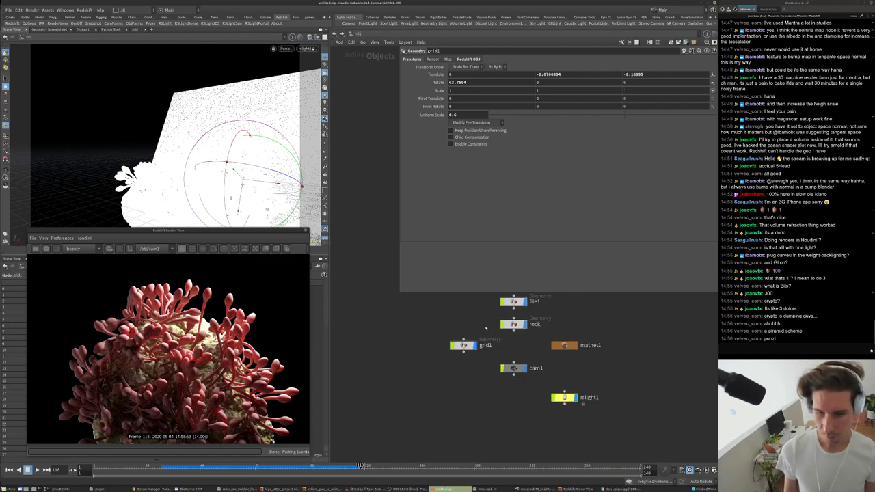
pyautogui.doubleClick(465, 345)
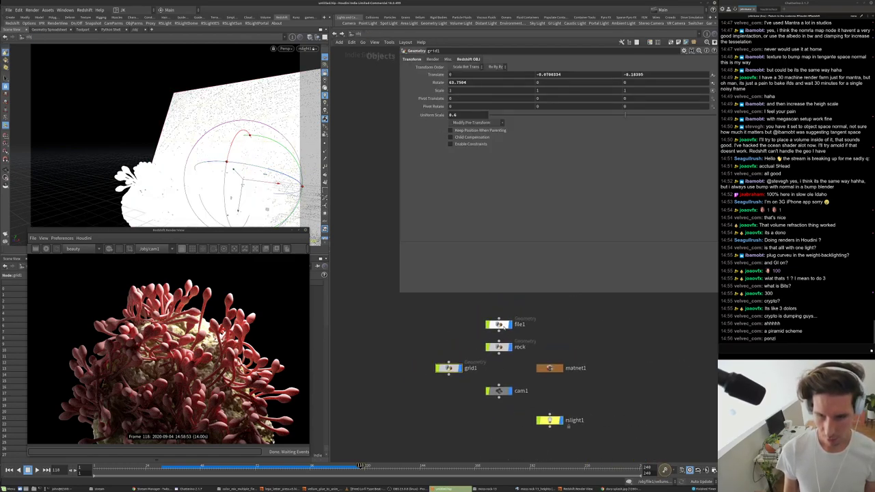
pyautogui.scroll(5, 493, 348)
pyautogui.scroll(-2, 491, 346)
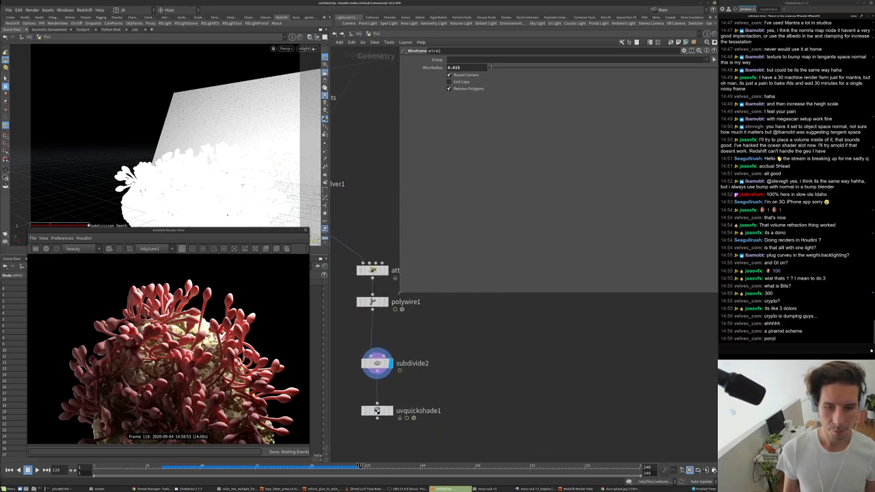
# - Display attribwrangle4's colour mask in the viewport and bring subdivide2 into view
pyautogui.click(375, 270)
pyautogui.moveTo(397, 270); pyautogui.dragTo(462, 333, button='middle')
pyautogui.scroll(2, 462, 330)
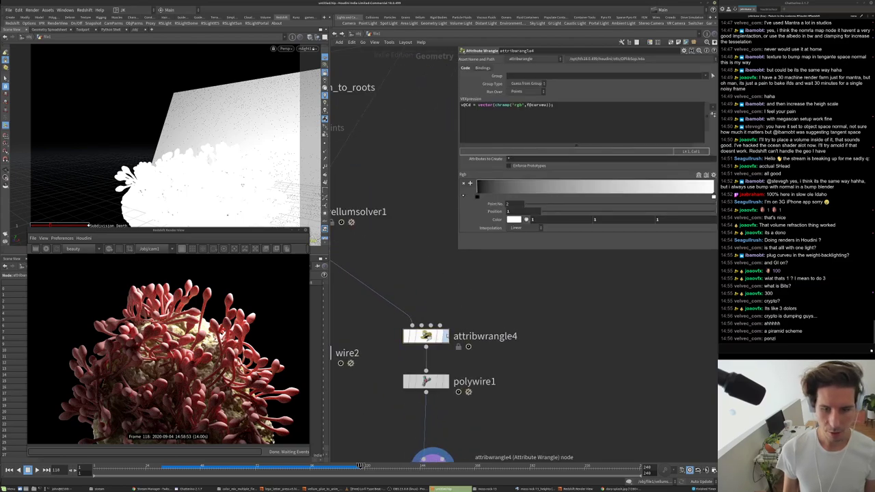
pyautogui.click(445, 336)
pyautogui.click(445, 381)
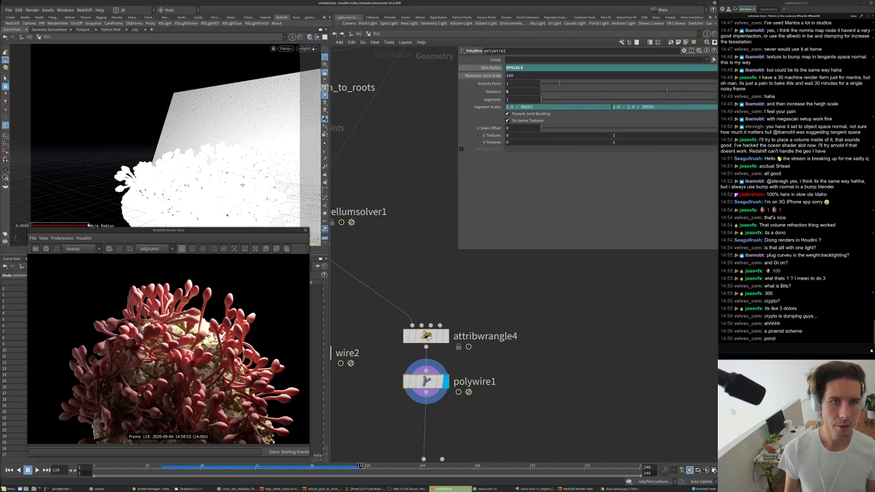
pyautogui.moveTo(437, 410); pyautogui.dragTo(441, 368, button='middle')
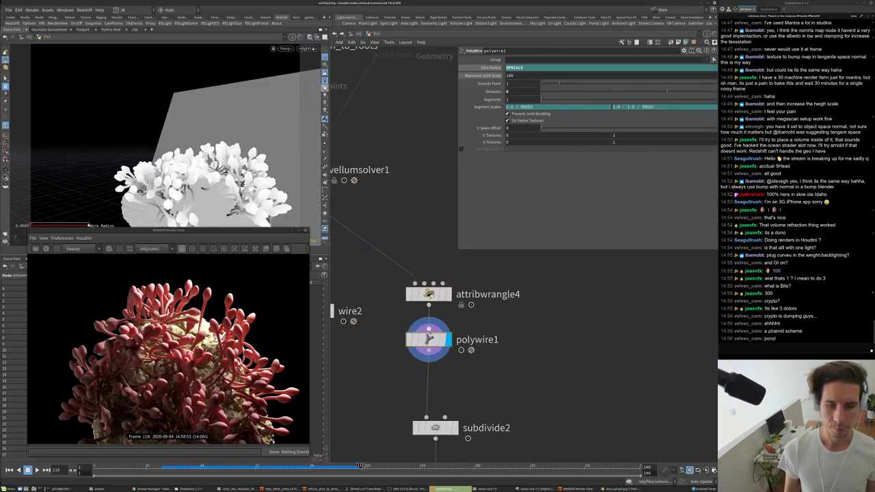
# - Move the wrangle ramp's black point to about 0.72 and add a white point near 0.83
pyautogui.click(432, 297)
pyautogui.moveTo(477, 197); pyautogui.dragTo(647, 196)
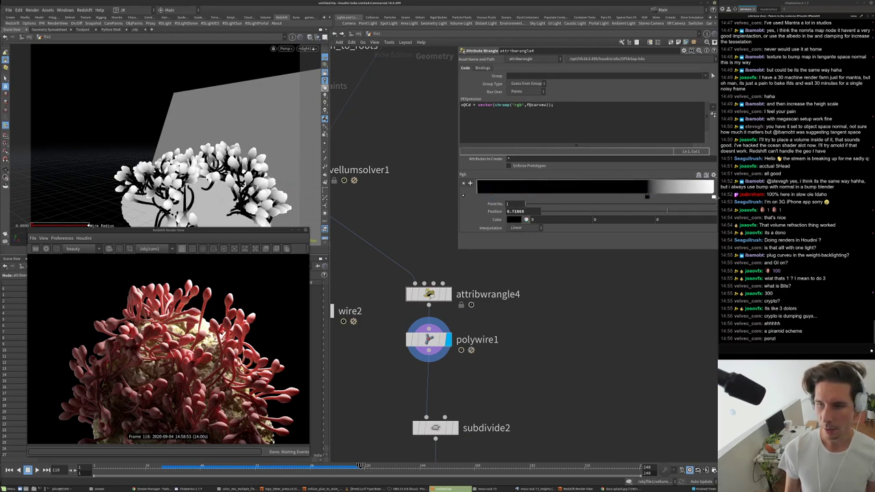
pyautogui.moveTo(687, 196)
pyautogui.mouseDown()
pyautogui.moveTo(669, 196)
pyautogui.moveTo(714, 197)
pyautogui.mouseUp()
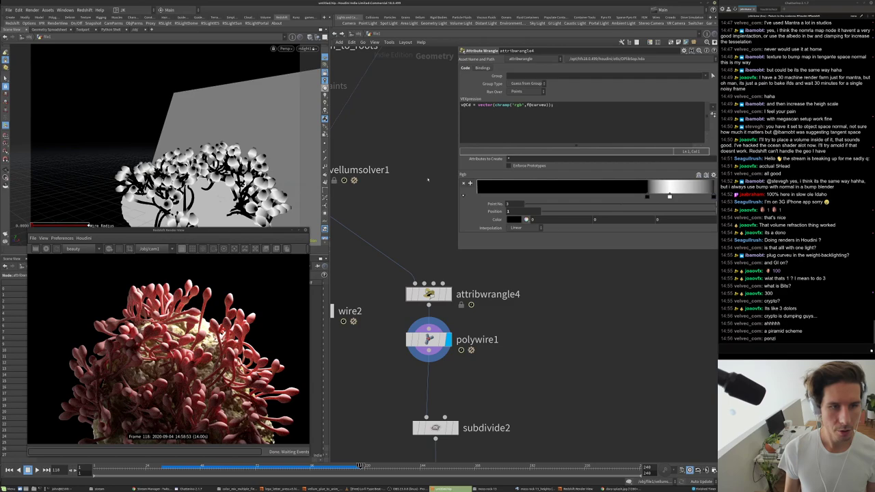
pyautogui.scroll(6, 164, 137)
pyautogui.scroll(4, 164, 137)
pyautogui.keyDown('alt'); pyautogui.moveTo(201, 96); pyautogui.dragTo(165, 120); pyautogui.keyUp('alt')
pyautogui.moveTo(445, 369); pyautogui.dragTo(436, 312, button='middle')
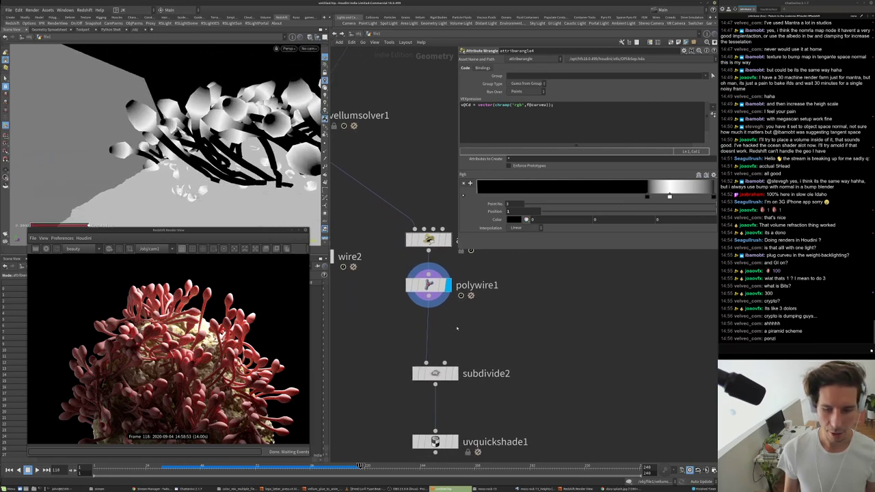
pyautogui.scroll(-2, 437, 328)
pyautogui.click(438, 366)
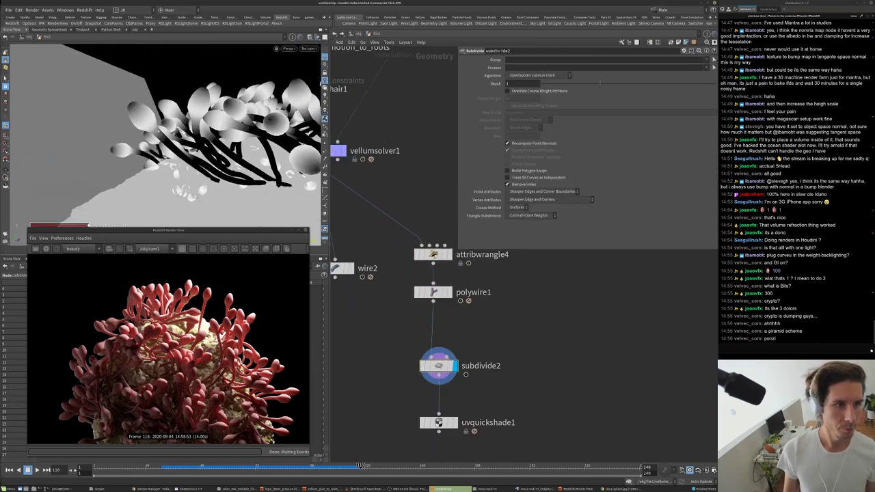
# - Refine the ramp points to about 0.875 and 0.929 so mainly tips turn white
pyautogui.click(433, 255)
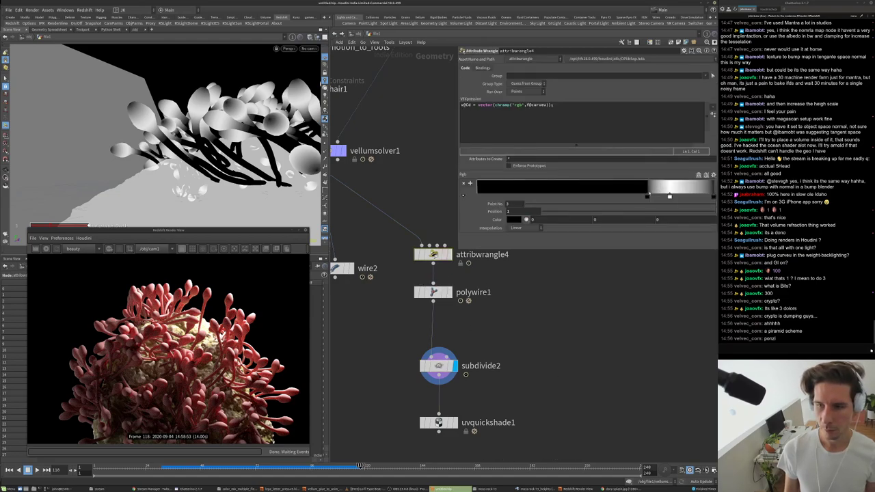
pyautogui.moveTo(670, 197); pyautogui.dragTo(701, 197)
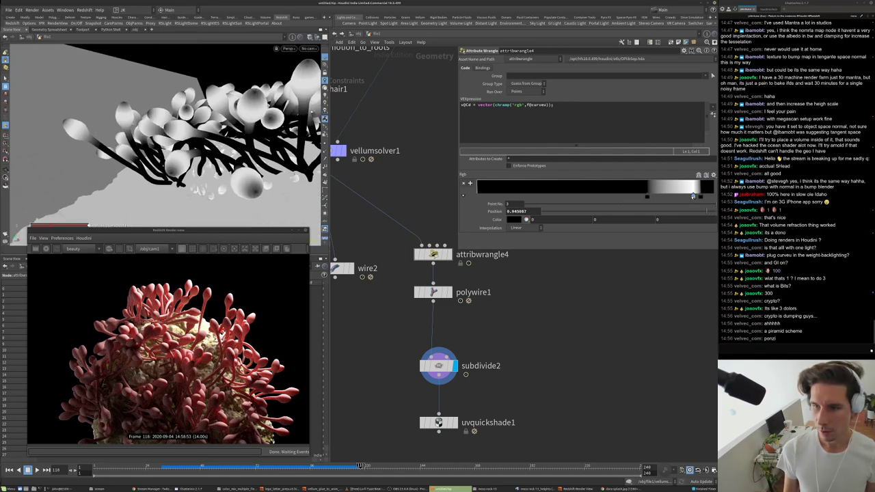
pyautogui.click(687, 197)
pyautogui.click(700, 197)
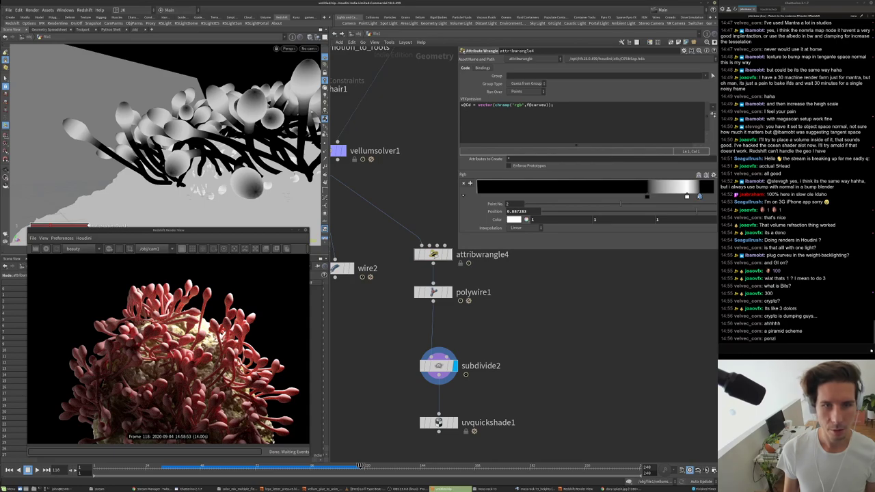
pyautogui.moveTo(699, 197); pyautogui.dragTo(696, 197)
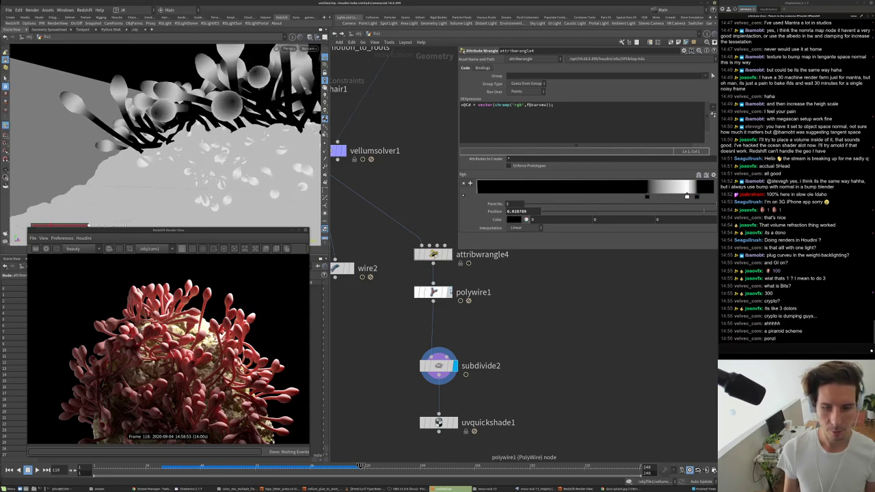
# - Compare polywire1 with subdivide2, keep the subdivided geometry displayed, and go up a level
pyautogui.click(448, 293)
pyautogui.click(417, 293)
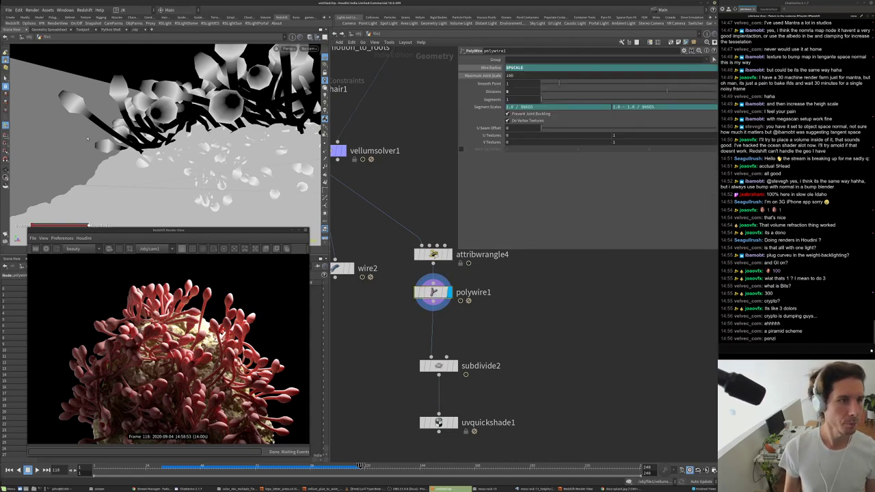
pyautogui.click(456, 365)
pyautogui.click(438, 366)
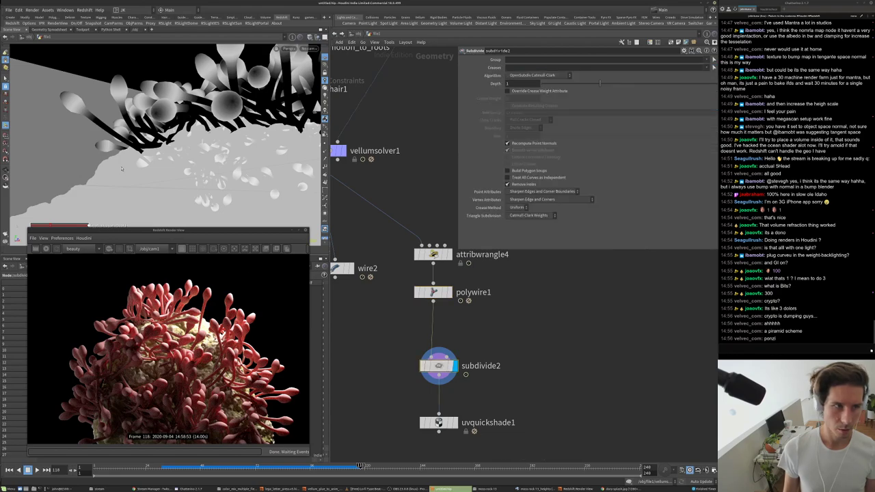
pyautogui.moveTo(482, 403); pyautogui.dragTo(494, 365, button='middle')
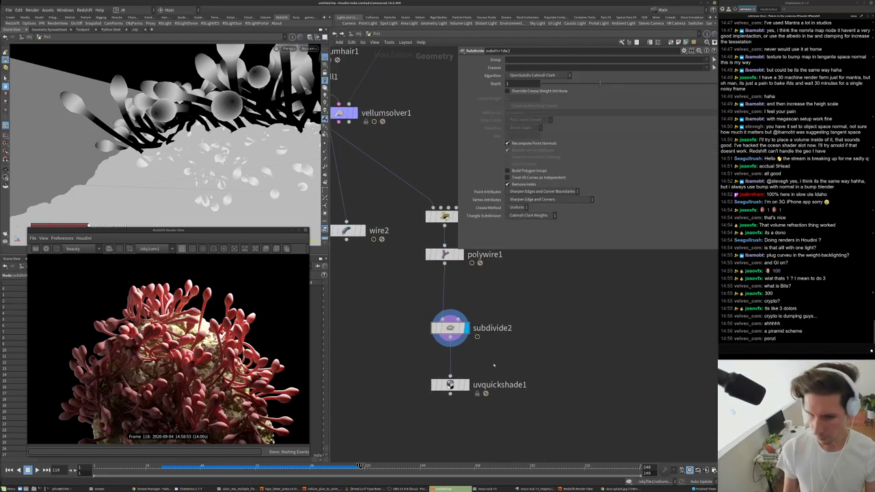
pyautogui.click(357, 33)
# - Rename the first Redshift material builder in matnet1 to 'rock'
pyautogui.click(357, 32)
pyautogui.doubleClick(488, 336)
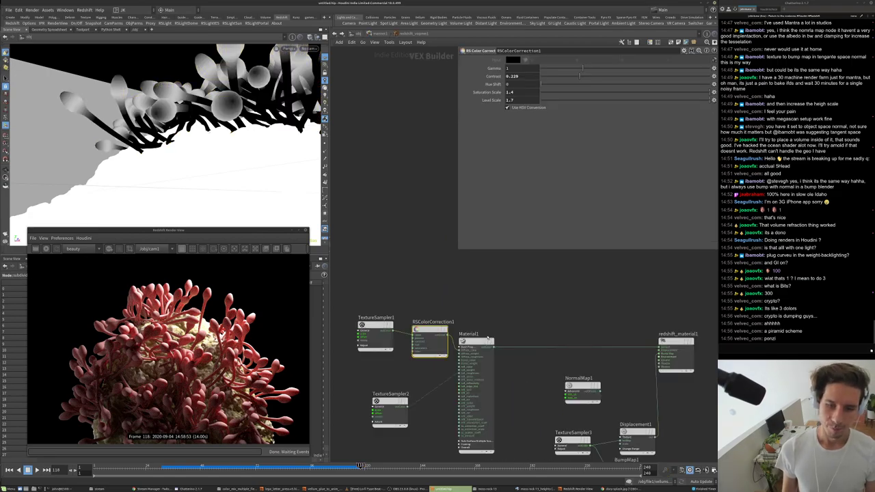
pyautogui.press('u')
pyautogui.doubleClick(479, 276)
pyautogui.write('rock')
pyautogui.press('Return')
# - Rename the second material builder to 'anenome' and dive inside it
pyautogui.doubleClick(484, 348)
pyautogui.write('ane')
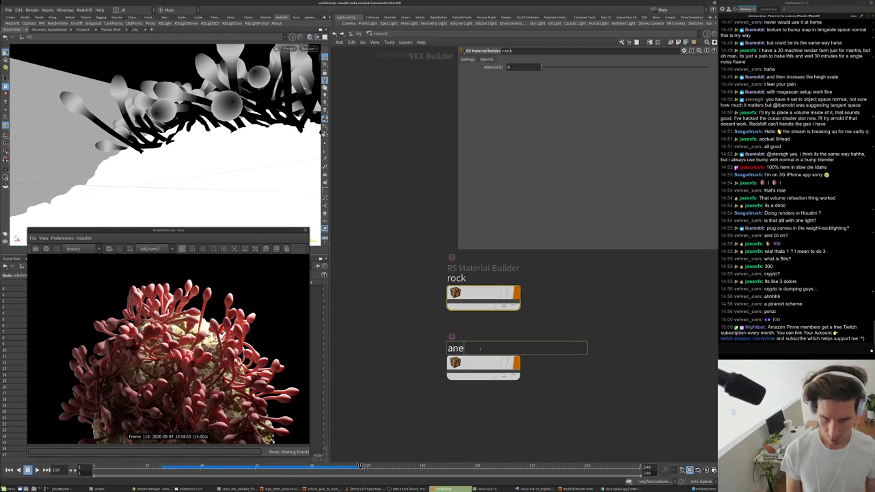
pyautogui.write('nome')
pyautogui.press('Return')
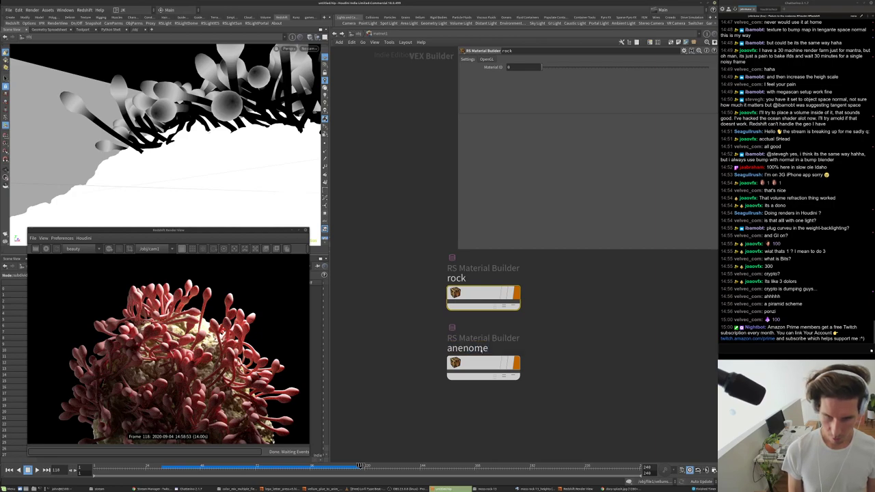
pyautogui.doubleClick(472, 348)
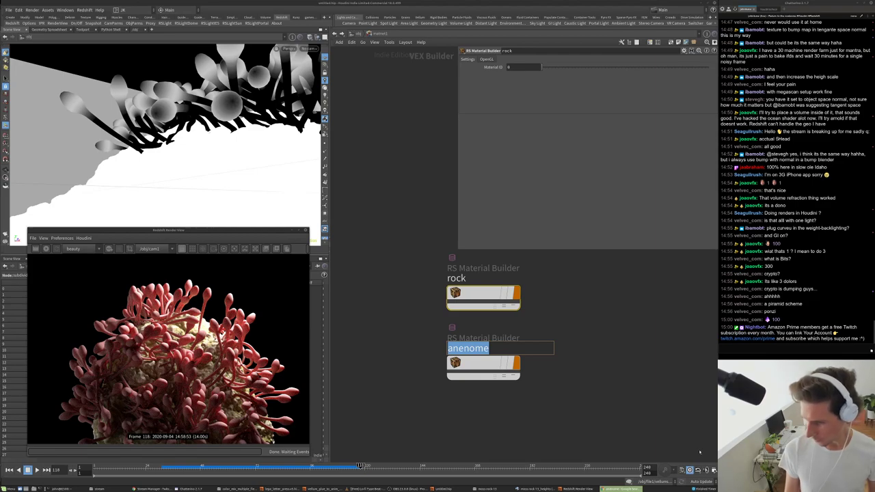
pyautogui.press('Return')
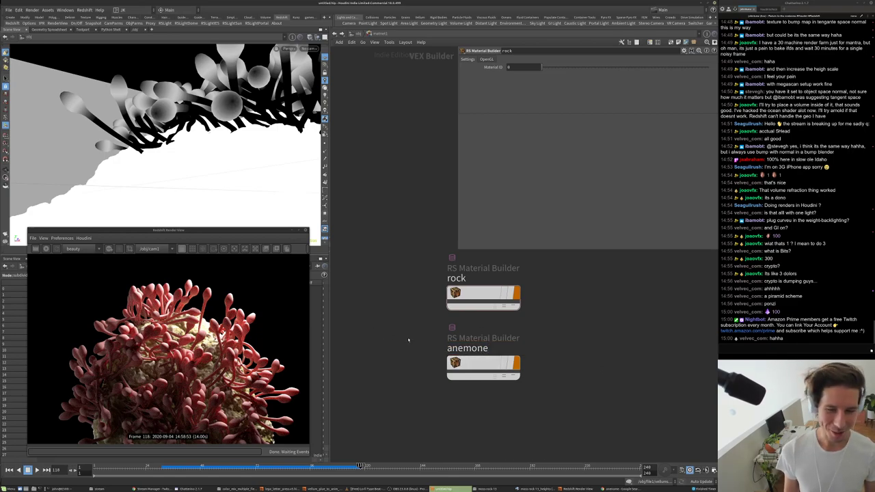
pyautogui.doubleClick(518, 298)
# - Tidy the layout of the anenome material's nodes
pyautogui.press('Tab')
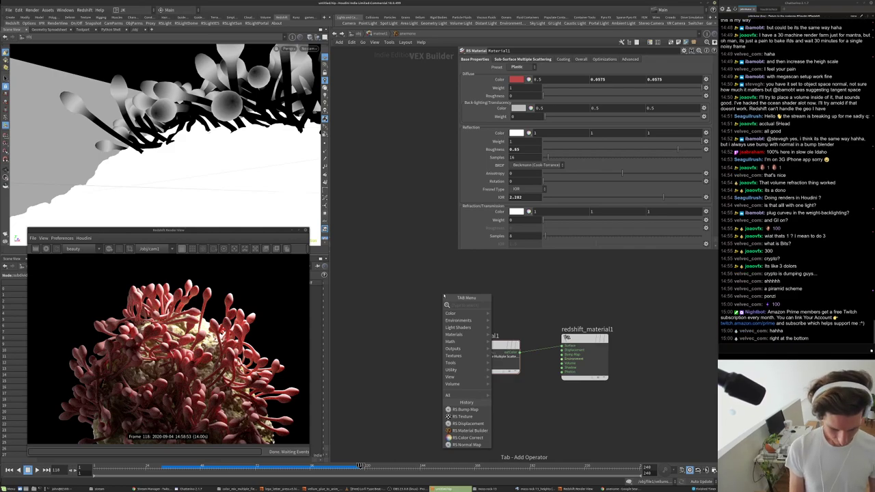
pyautogui.moveTo(448, 395)
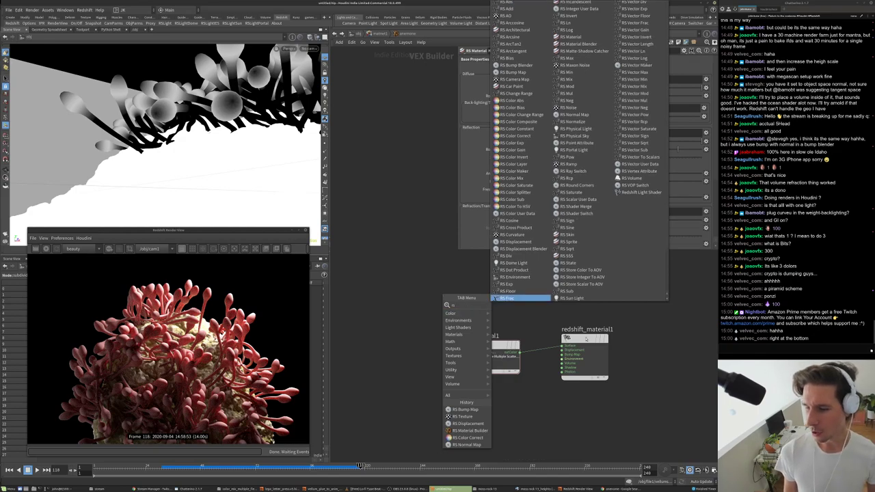
pyautogui.click(653, 356)
pyautogui.press('l')
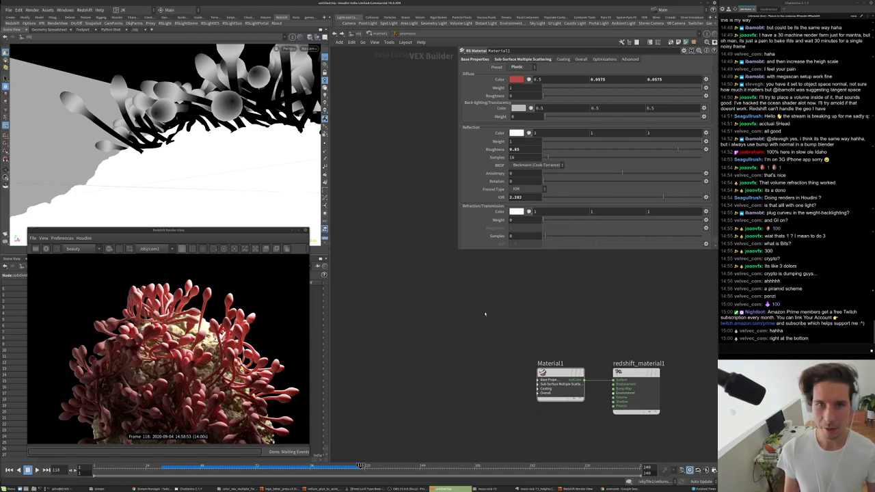
# - Add an RS Point Attribute lookup node reading the Cd attribute
pyautogui.press('Tab')
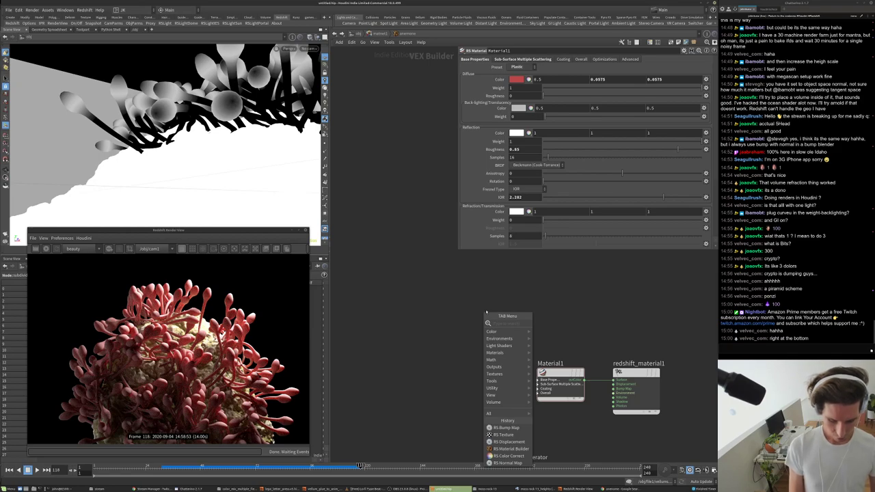
pyautogui.write('pa')
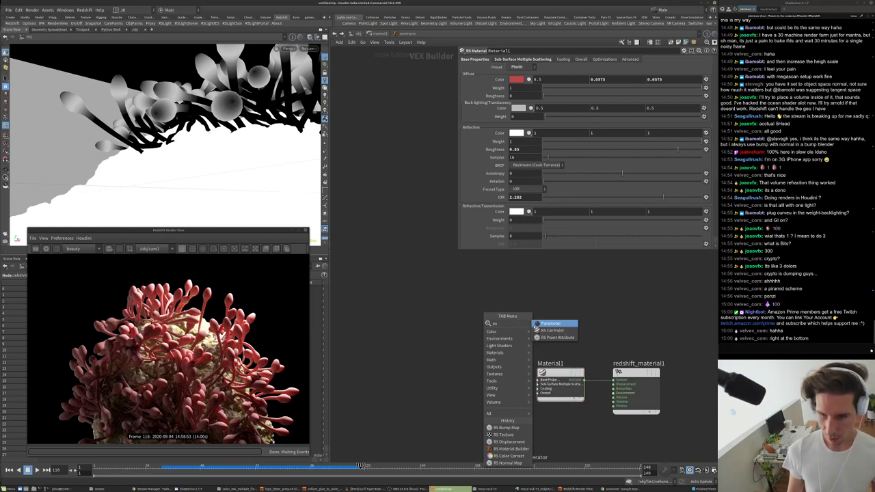
pyautogui.click(555, 337)
pyautogui.click(463, 352)
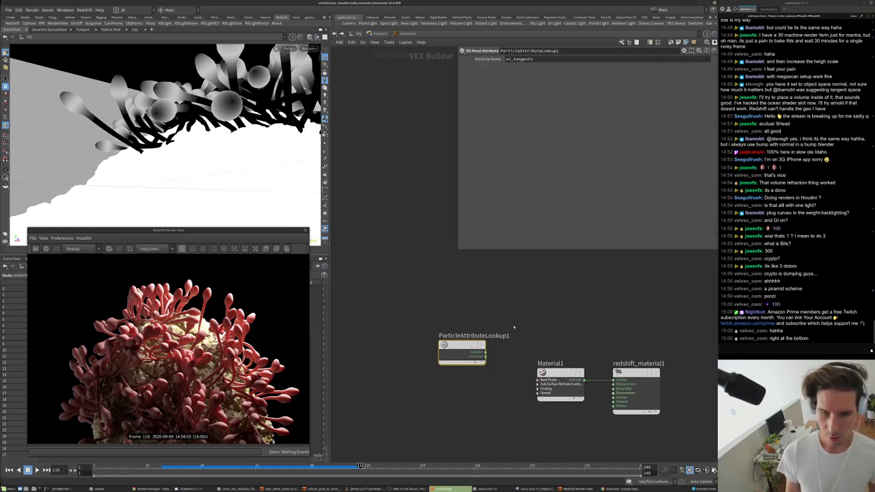
pyautogui.doubleClick(543, 59)
pyautogui.write('Cd')
pyautogui.press('Return')
# - Duplicate Material1 to create Material2 beside the original
pyautogui.scroll(2, 534, 311)
pyautogui.moveTo(535, 311); pyautogui.dragTo(506, 292, button='middle')
pyautogui.click(523, 338)
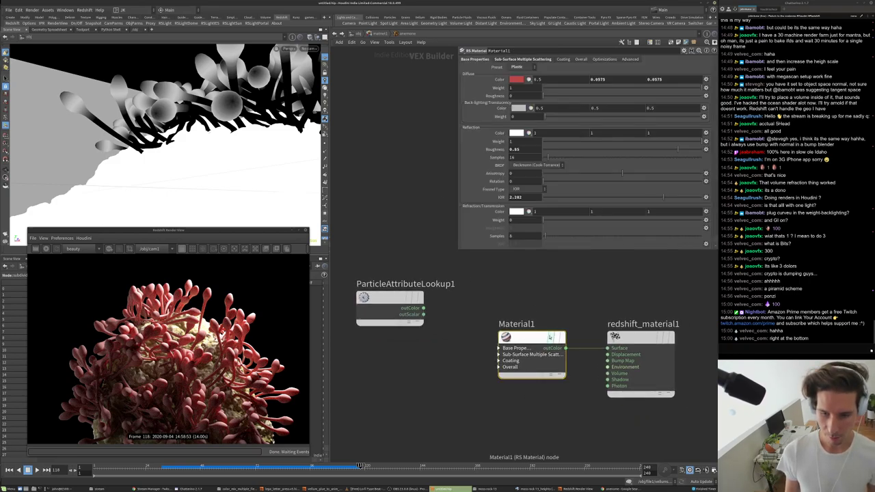
pyautogui.moveTo(523, 339); pyautogui.dragTo(472, 300, button='middle')
pyautogui.keyDown('alt'); pyautogui.moveTo(472, 300); pyautogui.dragTo(557, 309); pyautogui.keyUp('alt')
# - Set Material2's refraction weight to 1
pyautogui.click(479, 362)
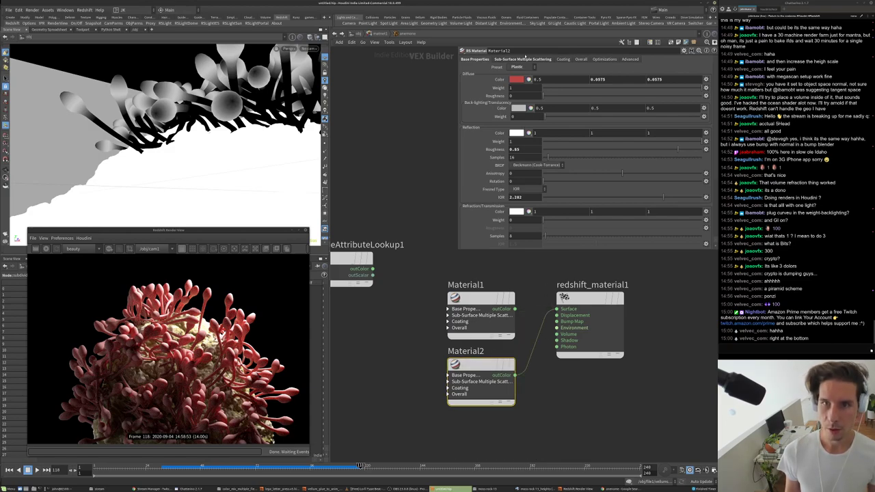
pyautogui.click(523, 59)
pyautogui.click(487, 59)
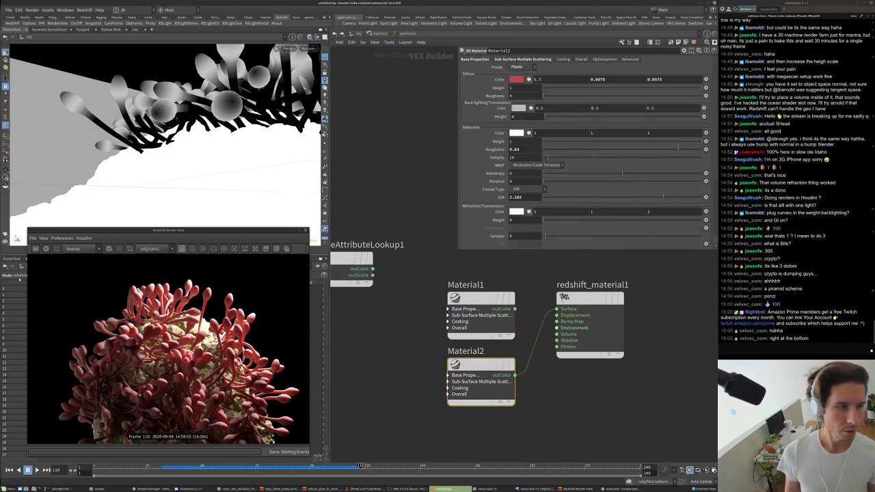
pyautogui.click(45, 249)
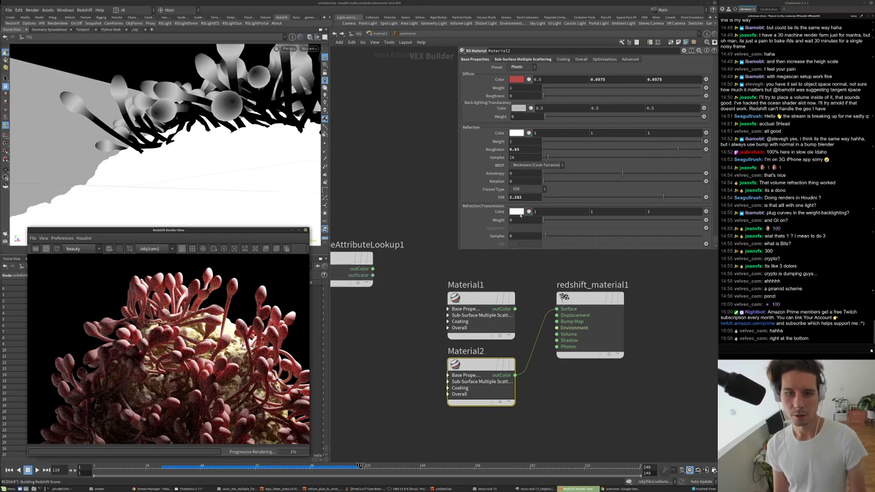
pyautogui.press('Return')
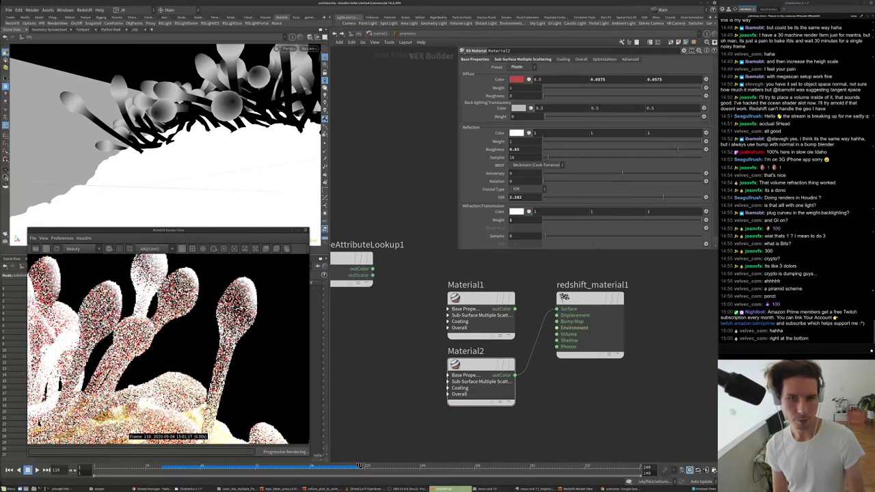
# - Set Material2's reflection roughness to 0.4 and subsurface scattering amount to 0
pyautogui.click(514, 149)
pyautogui.write('0.2')
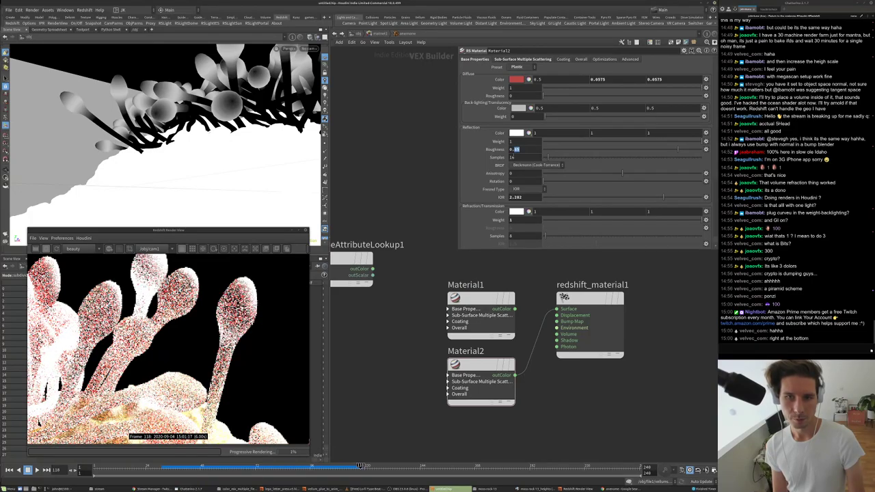
pyautogui.press('Return')
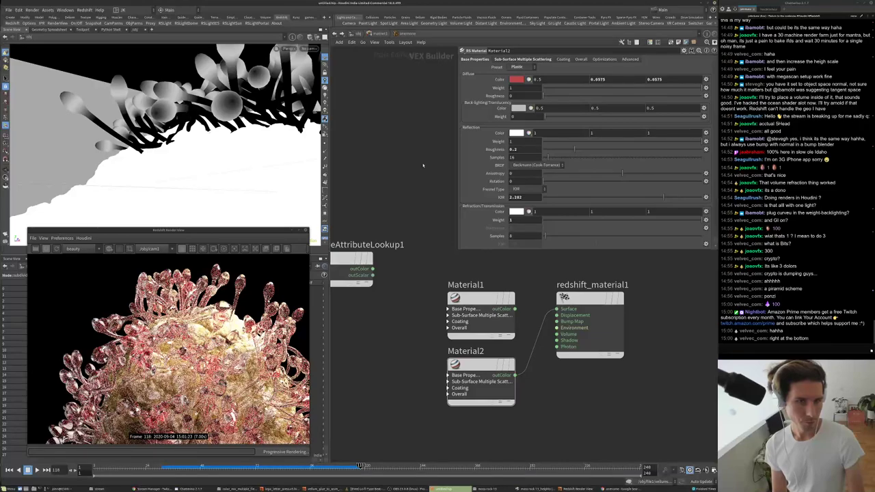
pyautogui.click(522, 60)
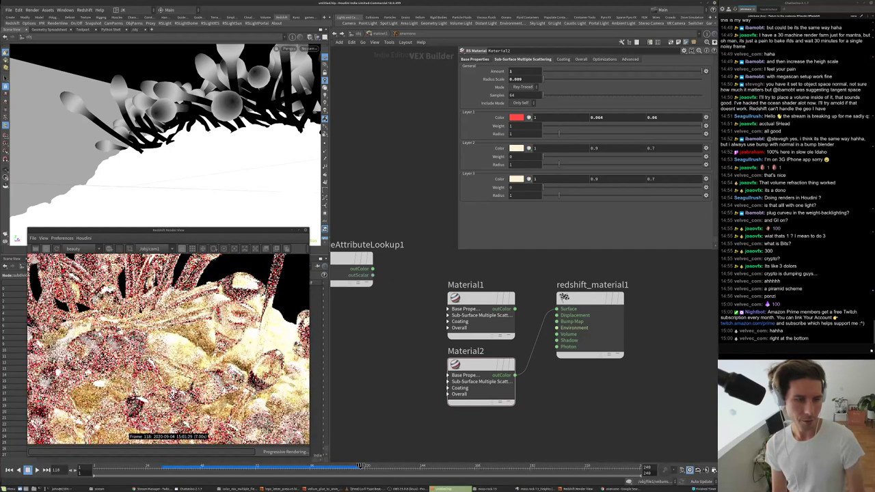
pyautogui.click(475, 59)
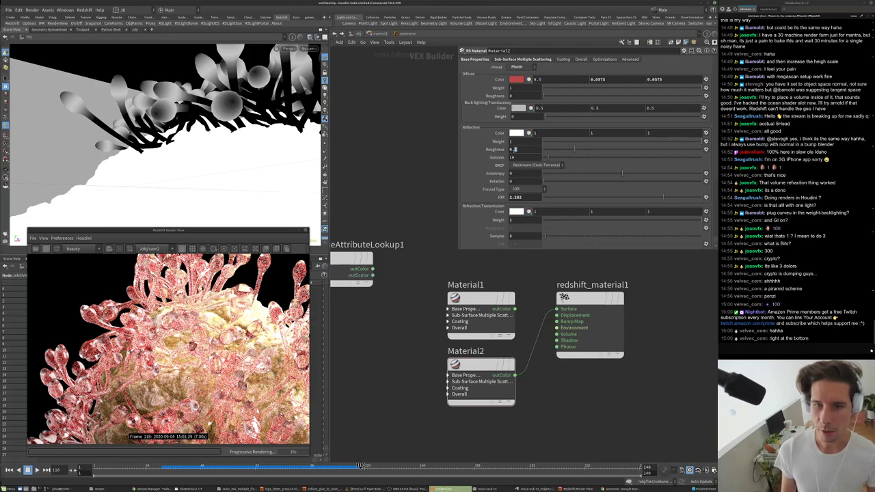
pyautogui.moveTo(574, 149); pyautogui.dragTo(606, 149)
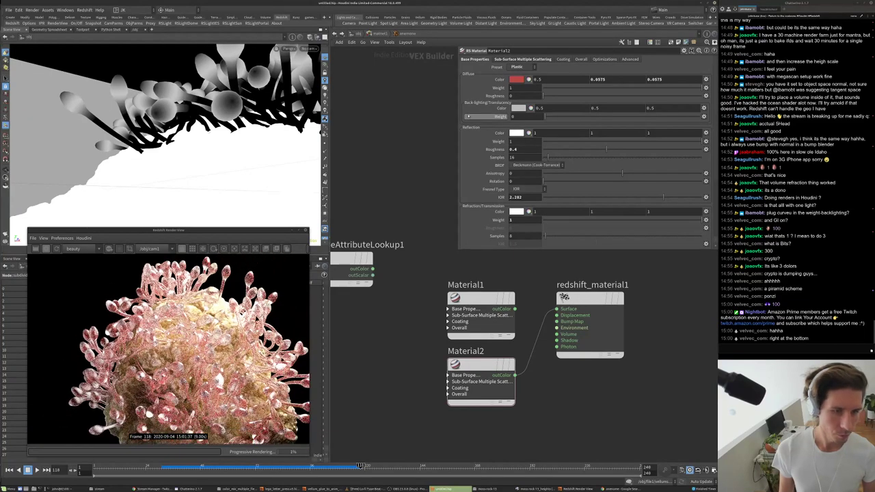
pyautogui.click(525, 59)
pyautogui.moveTo(553, 71); pyautogui.dragTo(544, 71)
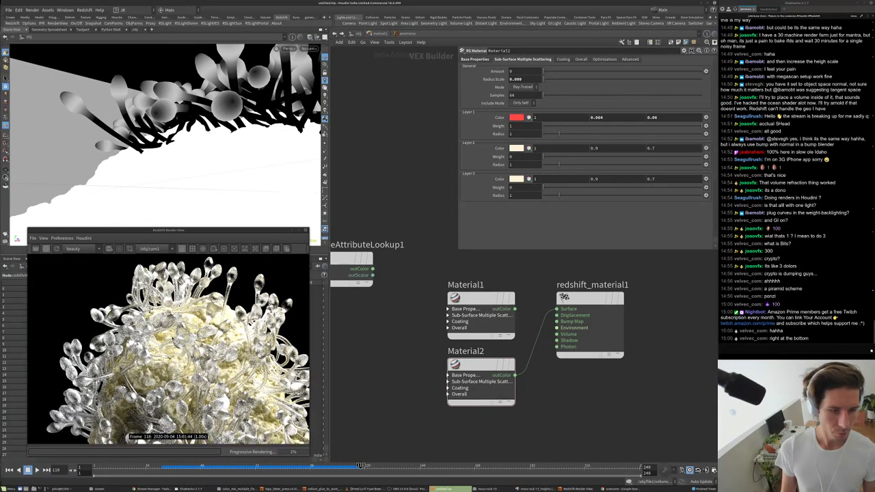
# - Rearrange the network, moving redshift_material1 to the right
pyautogui.moveTo(371, 357); pyautogui.dragTo(367, 312, button='middle')
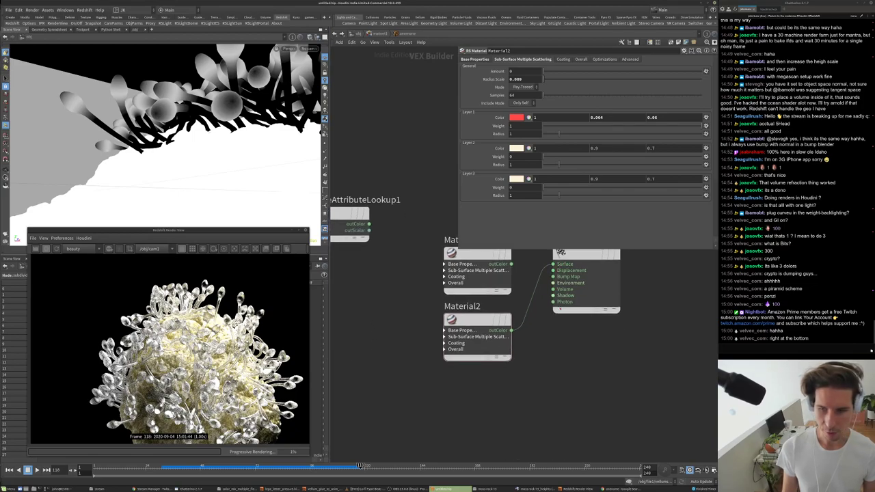
pyautogui.moveTo(520, 273); pyautogui.dragTo(480, 310, button='middle')
pyautogui.moveTo(540, 294); pyautogui.dragTo(644, 294)
pyautogui.moveTo(566, 261); pyautogui.dragTo(553, 318, button='middle')
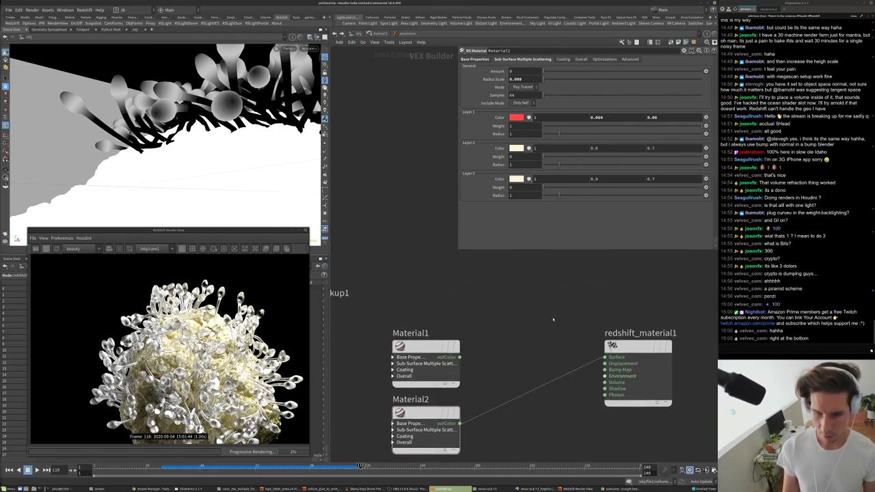
pyautogui.press('Tab')
# - Add MaterialBlender1 and wire a material into its Base Material input
pyautogui.click(626, 339)
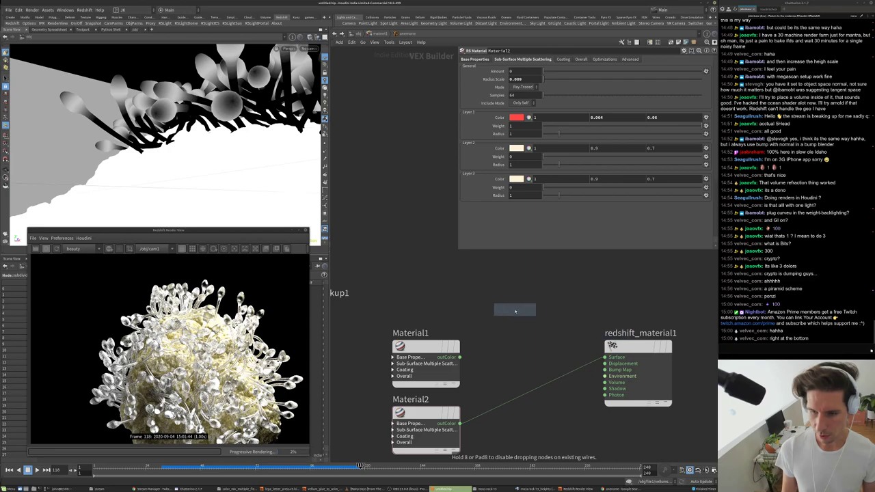
pyautogui.click(515, 311)
pyautogui.moveTo(472, 319); pyautogui.dragTo(553, 316, button='middle')
pyautogui.click(565, 316)
pyautogui.moveTo(571, 323); pyautogui.dragTo(540, 353)
pyautogui.moveTo(563, 333); pyautogui.dragTo(538, 306, button='middle')
# - Wire Material2 and Material1 into the blender's Layer 1 inputs and the Cd lookup into blendColor1
pyautogui.click(554, 311)
pyautogui.moveTo(540, 300); pyautogui.dragTo(570, 306)
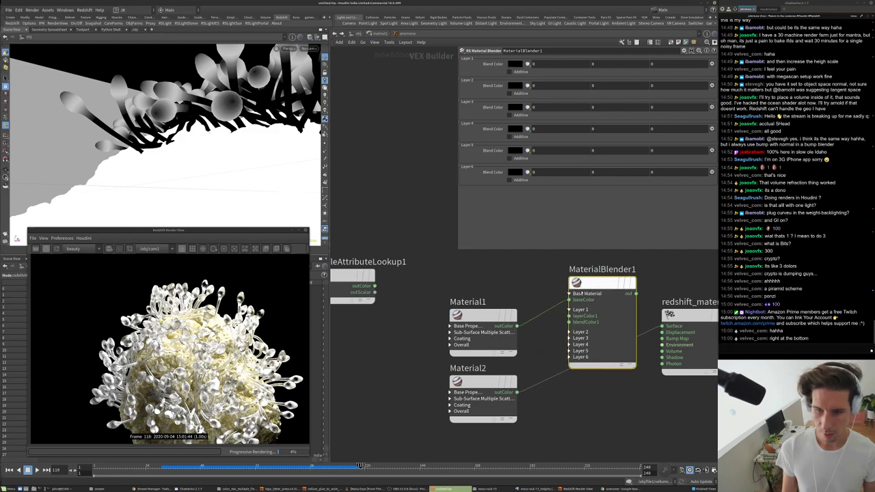
pyautogui.click(517, 391)
pyautogui.click(569, 315)
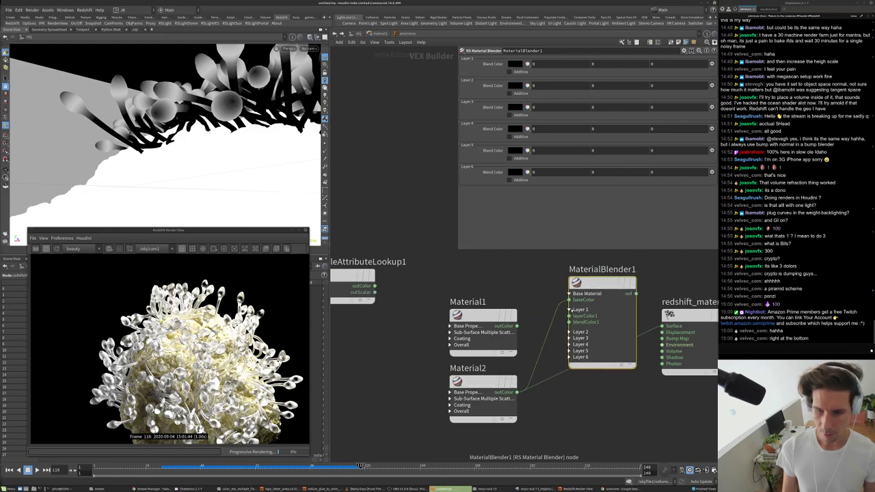
pyautogui.click(516, 326)
pyautogui.click(569, 316)
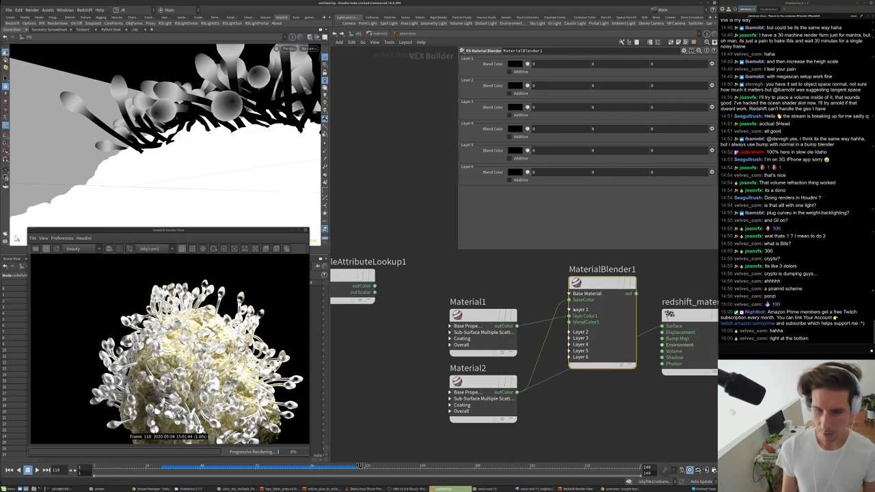
pyautogui.click(569, 322)
pyautogui.click(375, 286)
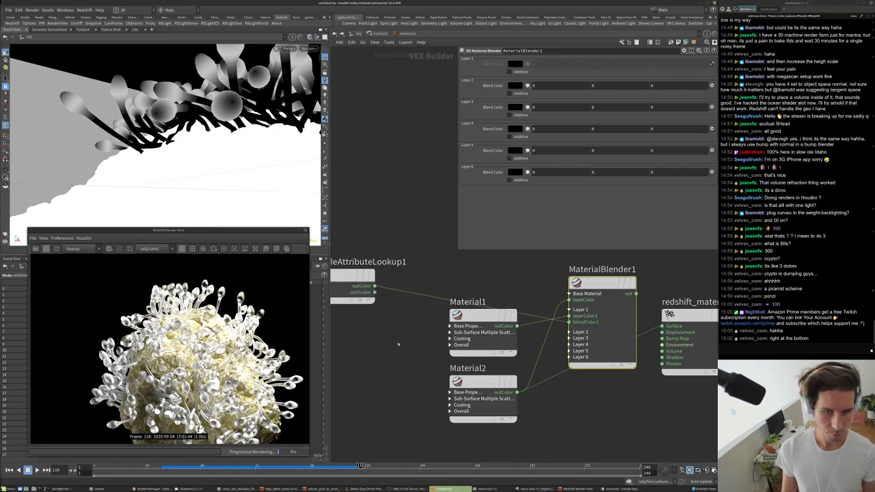
# - Feed the blender's output into redshift_material1's Surface and place the lookup below Material2
pyautogui.click(375, 292)
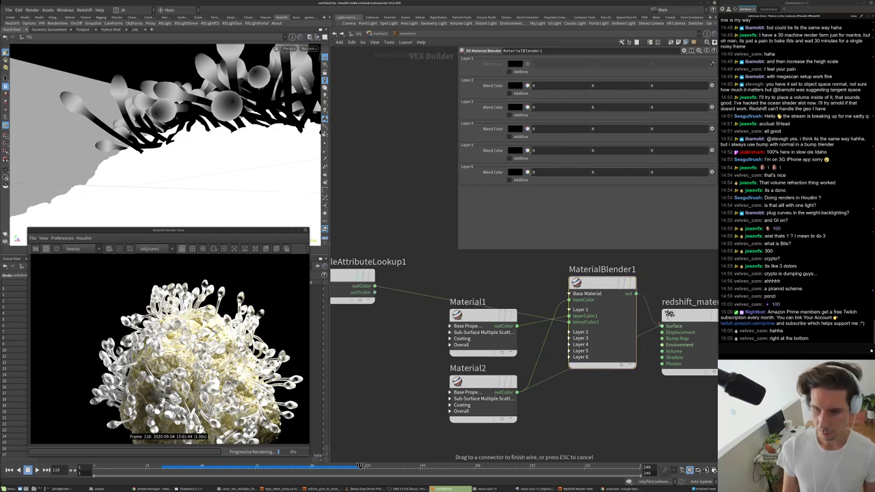
pyautogui.click(568, 322)
pyautogui.moveTo(419, 273); pyautogui.dragTo(423, 273, button='middle')
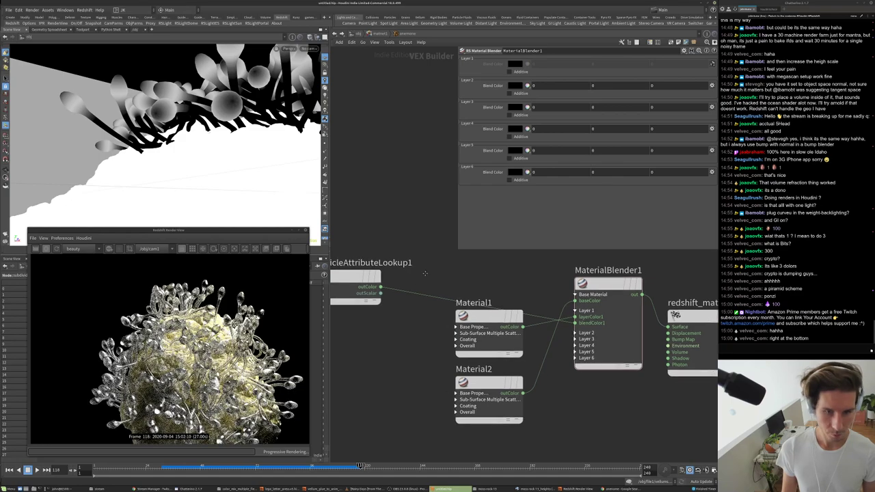
pyautogui.scroll(-3, 422, 273)
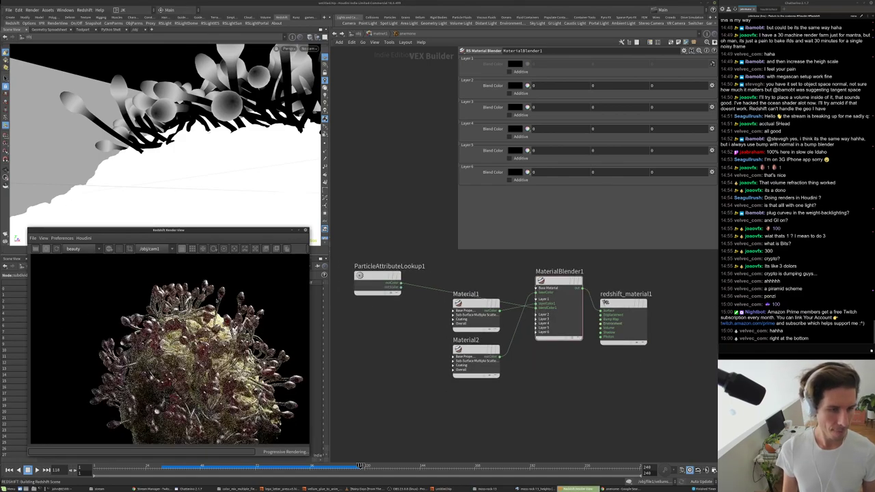
pyautogui.moveTo(374, 274); pyautogui.dragTo(415, 424)
# - Insert an RS Change Range node inverting the Cd mask with new range 1 to 0
pyautogui.moveTo(475, 304); pyautogui.dragTo(440, 282)
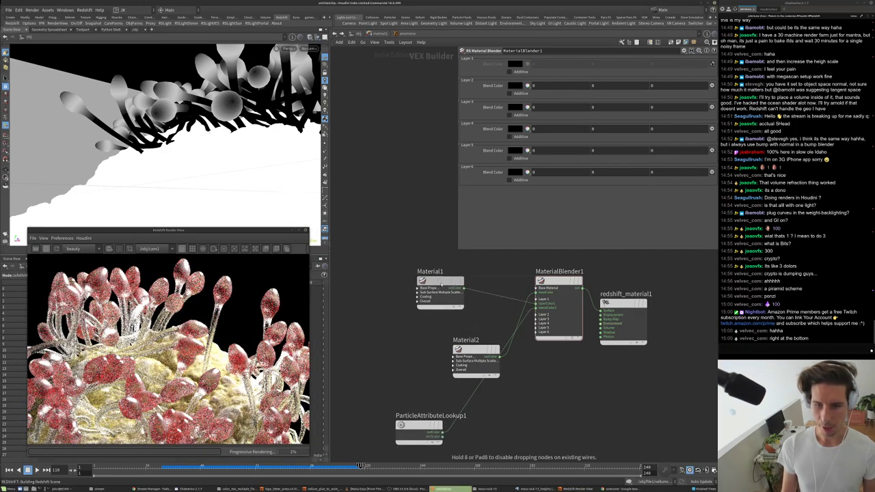
pyautogui.moveTo(476, 350); pyautogui.dragTo(436, 336)
pyautogui.moveTo(519, 395); pyautogui.dragTo(466, 374, button='middle')
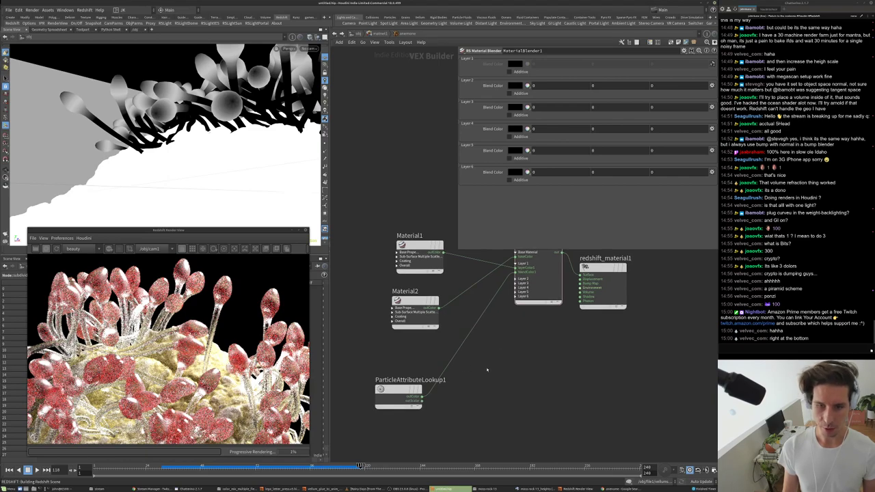
pyautogui.press('Tab')
pyautogui.write('ch')
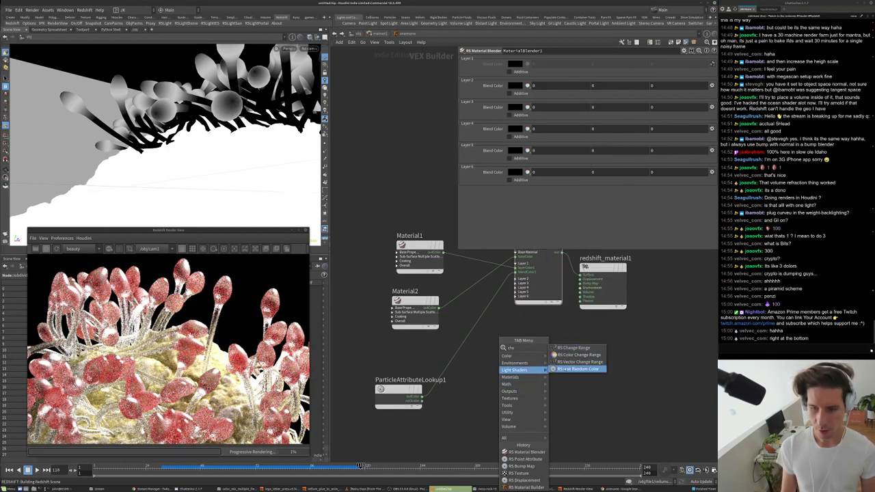
pyautogui.click(573, 347)
pyautogui.moveTo(479, 347); pyautogui.dragTo(468, 343)
pyautogui.write('1')
pyautogui.press('Tab')
pyautogui.write('0')
pyautogui.press('Return')
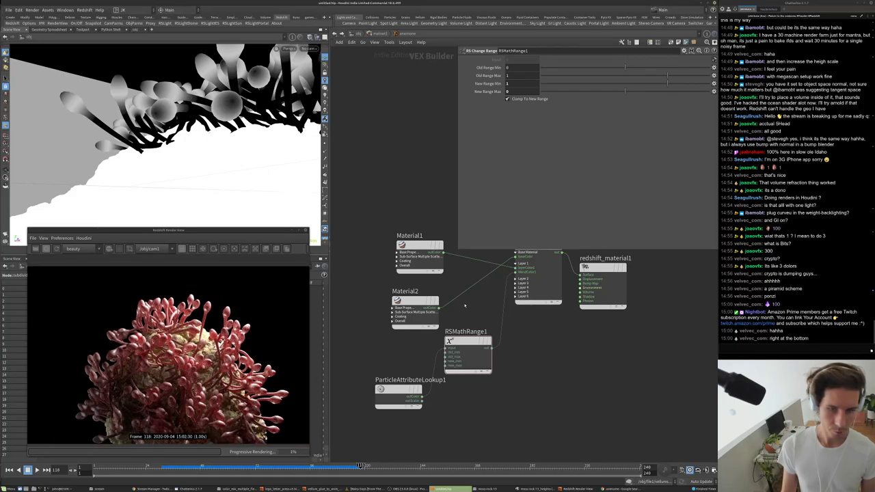
# - Lower Material2's reflection roughness to 0.1
pyautogui.click(415, 301)
pyautogui.click(410, 265)
pyautogui.click(415, 301)
pyautogui.click(523, 58)
pyautogui.click(476, 60)
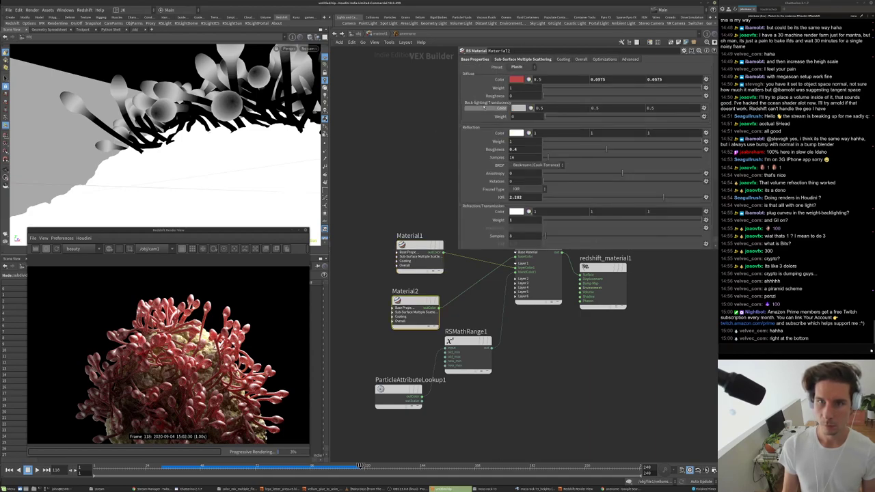
pyautogui.moveTo(478, 185); pyautogui.dragTo(407, 192, button='middle')
# - Set Material2's refraction IOR to 2
pyautogui.doubleClick(530, 197)
pyautogui.write('4')
pyautogui.press('Return')
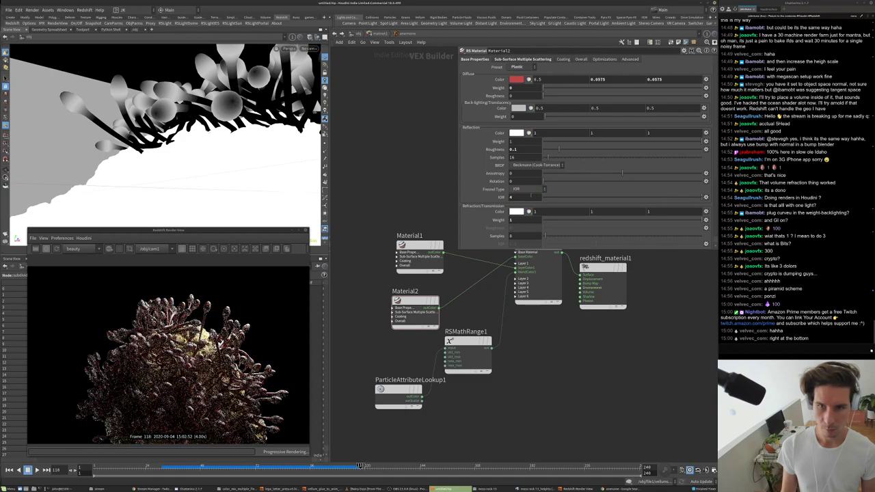
pyautogui.doubleClick(523, 197)
pyautogui.write('2')
pyautogui.press('Return')
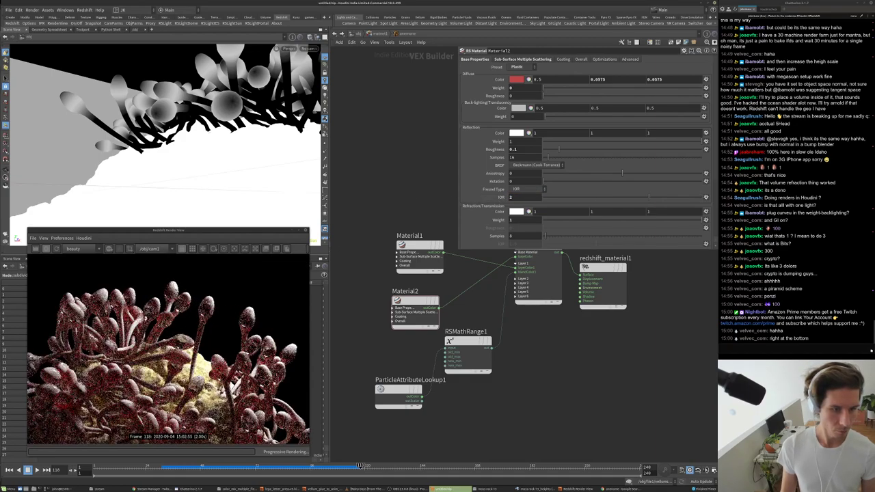
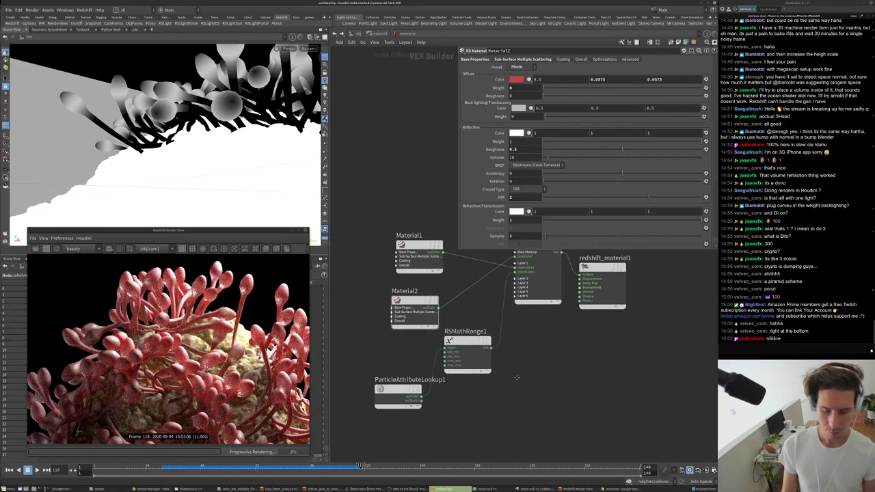
# - Move RSMathRange1 beside ParticleAttributeLookup1, then go into the file1 geometry network
pyautogui.moveTo(526, 398); pyautogui.dragTo(511, 390, button='middle')
pyautogui.moveTo(452, 335); pyautogui.dragTo(458, 378)
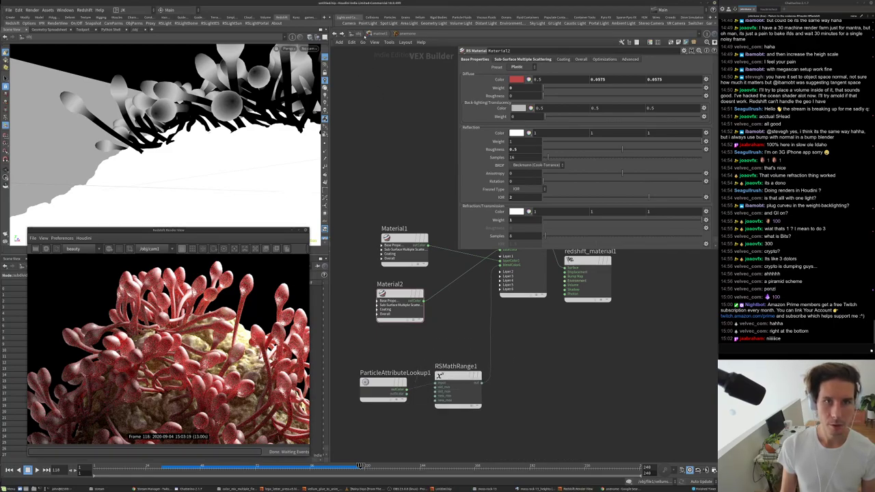
pyautogui.press('u')
pyautogui.press('u')
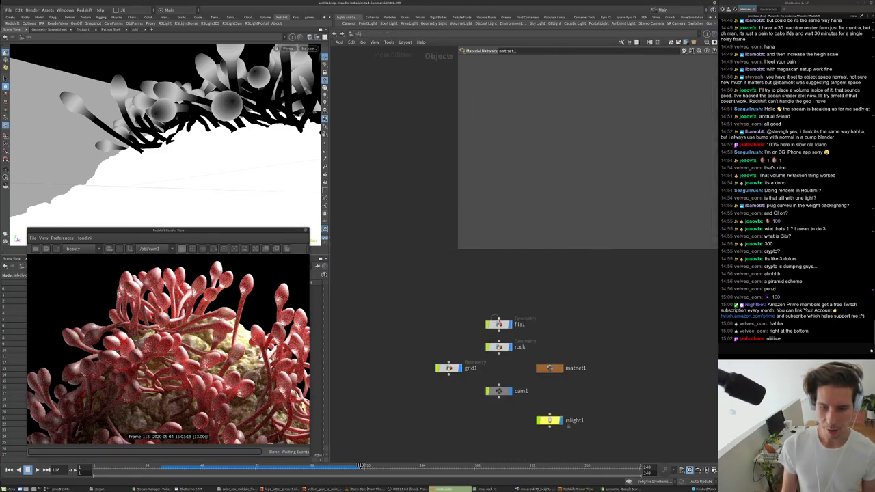
pyautogui.doubleClick(498, 324)
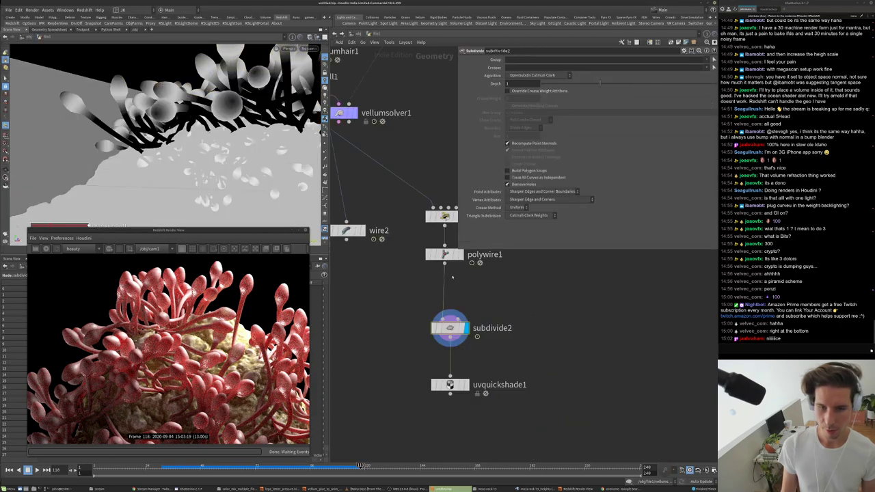
# - Widen the white band of attribwrangle4's colour ramp and add a mid-grey end key to fade the tips
pyautogui.click(441, 216)
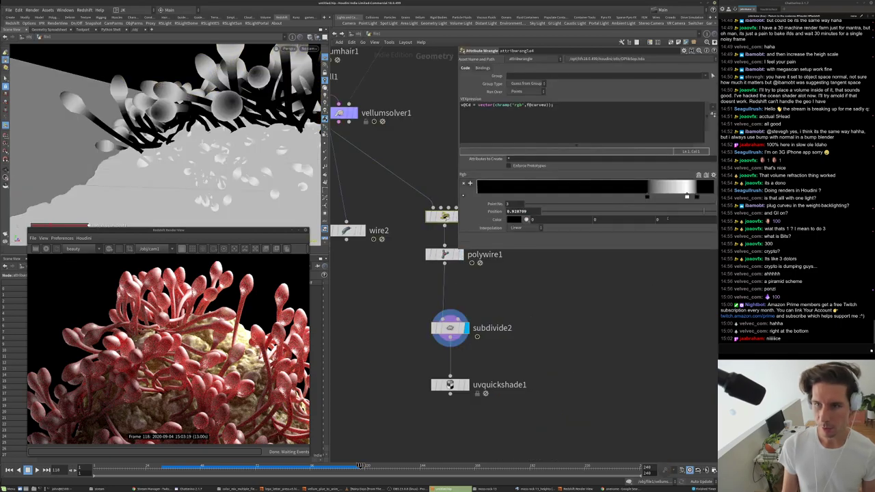
pyautogui.moveTo(646, 196); pyautogui.dragTo(595, 196)
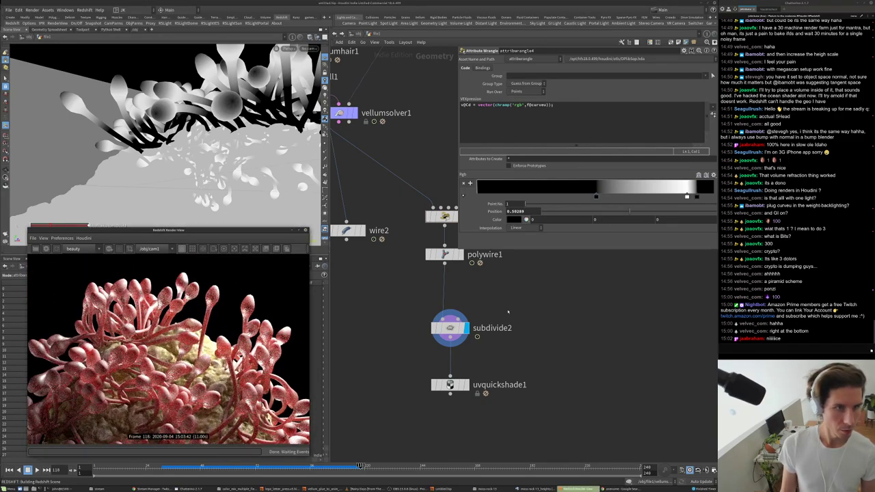
pyautogui.moveTo(681, 194); pyautogui.dragTo(622, 196)
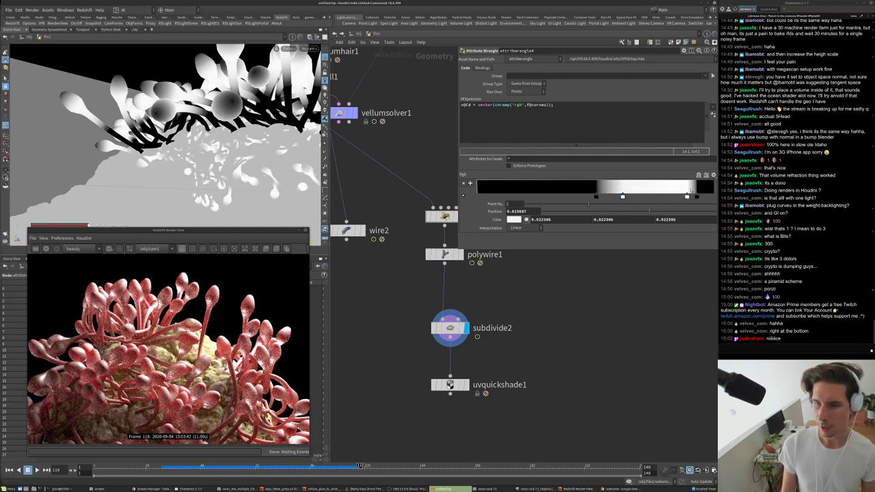
pyautogui.click(697, 195)
pyautogui.moveTo(693, 196); pyautogui.dragTo(703, 197)
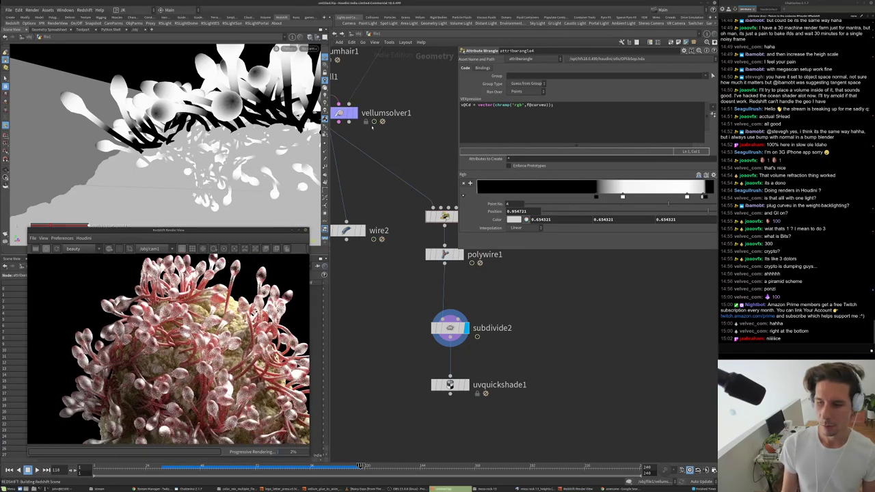
# - Set Material2's reflection roughness to 0.75 in the anemone material builder
pyautogui.press('u')
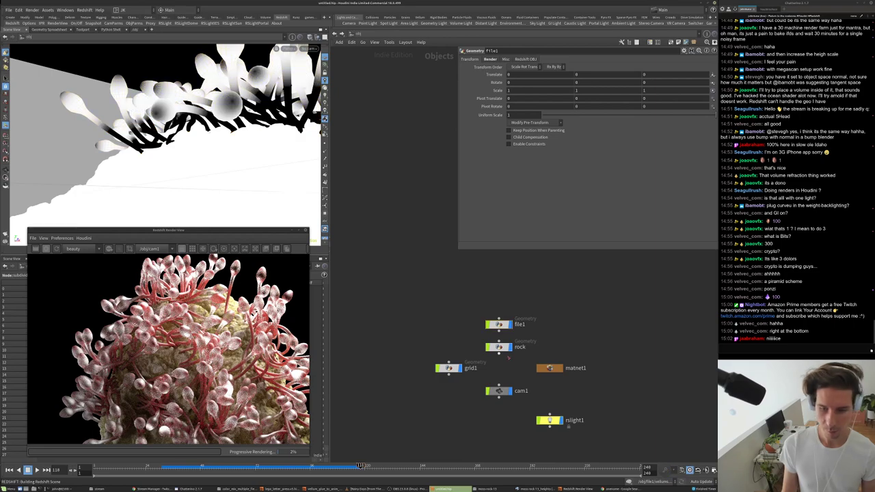
pyautogui.doubleClick(472, 365)
pyautogui.doubleClick(474, 363)
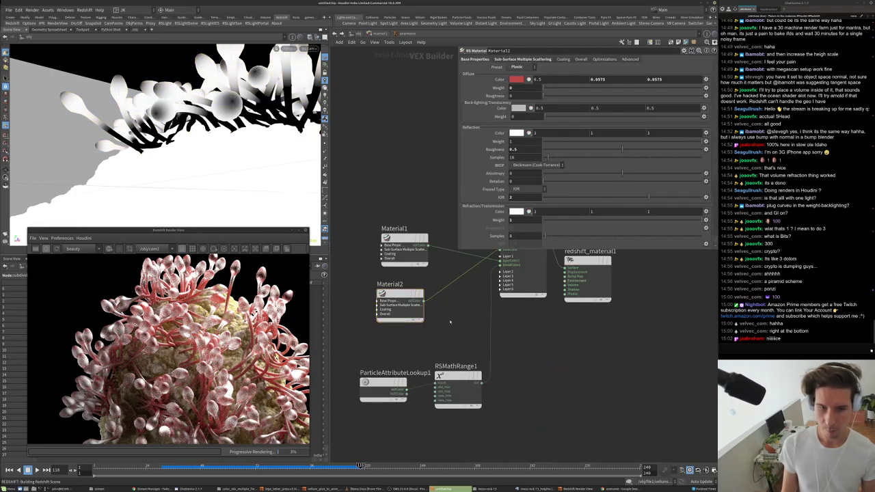
pyautogui.write('0.75')
pyautogui.press('Return')
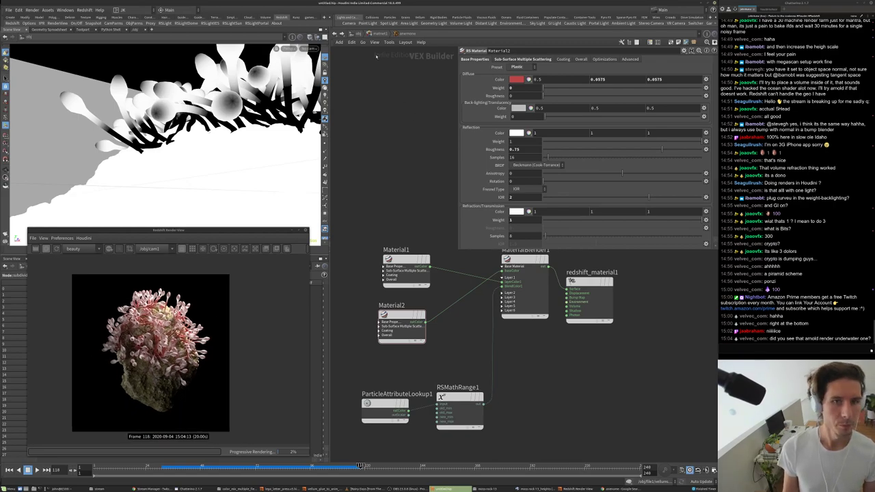
# - Look through rslight1 in the viewport and tumble it to a new angle
pyautogui.click(308, 46)
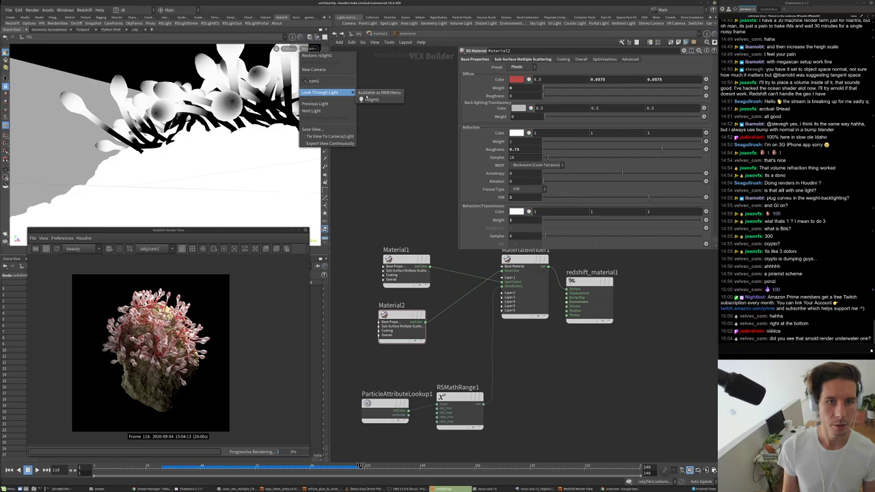
pyautogui.click(360, 101)
pyautogui.moveTo(171, 137); pyautogui.dragTo(215, 185)
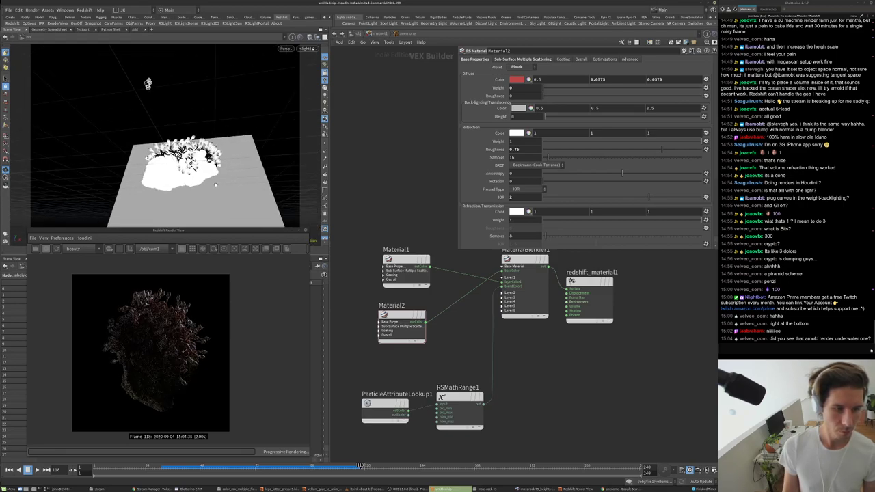
# - Set rslight1's exposure to 2 in its Light settings
pyautogui.press('u')
pyautogui.click(550, 420)
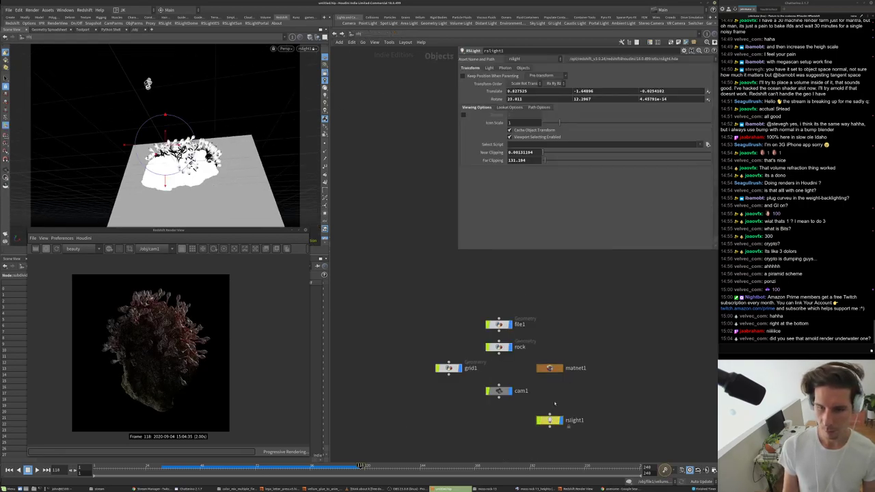
pyautogui.click(491, 69)
pyautogui.click(515, 154)
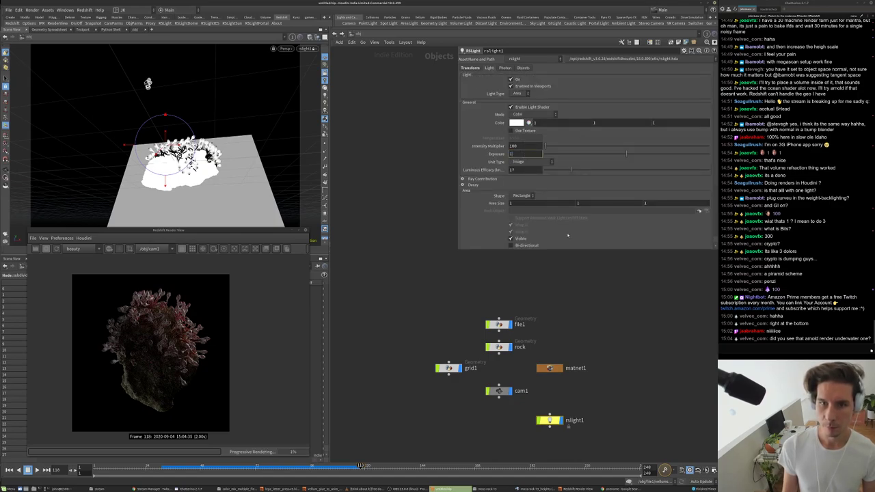
pyautogui.write('1')
pyautogui.press('Return')
pyautogui.click(514, 154)
pyautogui.write('2')
pyautogui.press('Return')
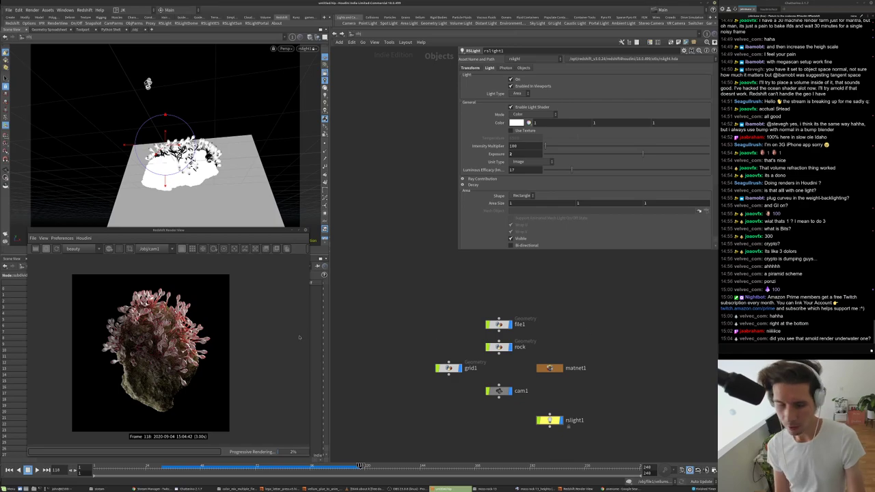
# - Go back into matnet1's anemone material builder, then open the chat's Vimeo link in a browser
pyautogui.scroll(4, 142, 349)
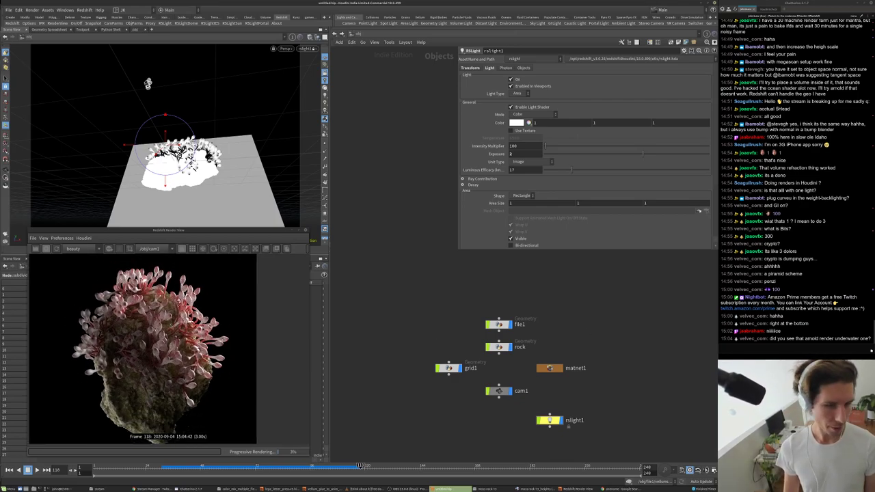
pyautogui.scroll(2, 147, 350)
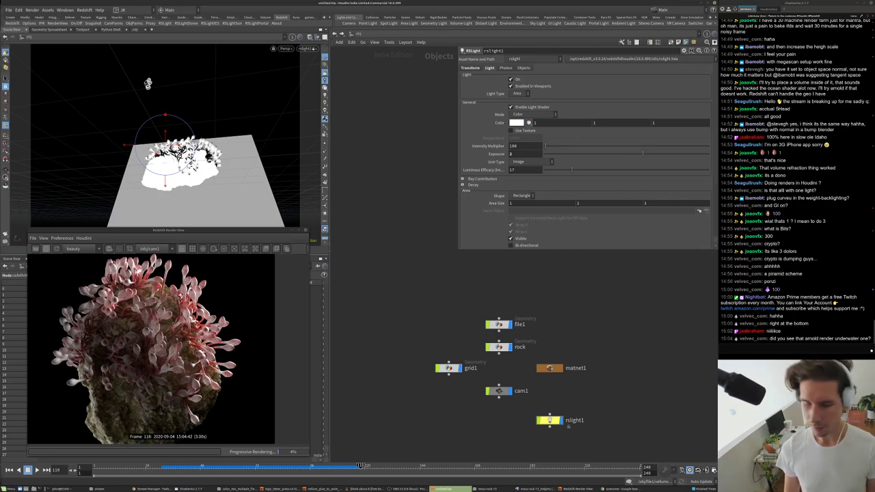
pyautogui.scroll(2, 147, 349)
pyautogui.scroll(3, 197, 298)
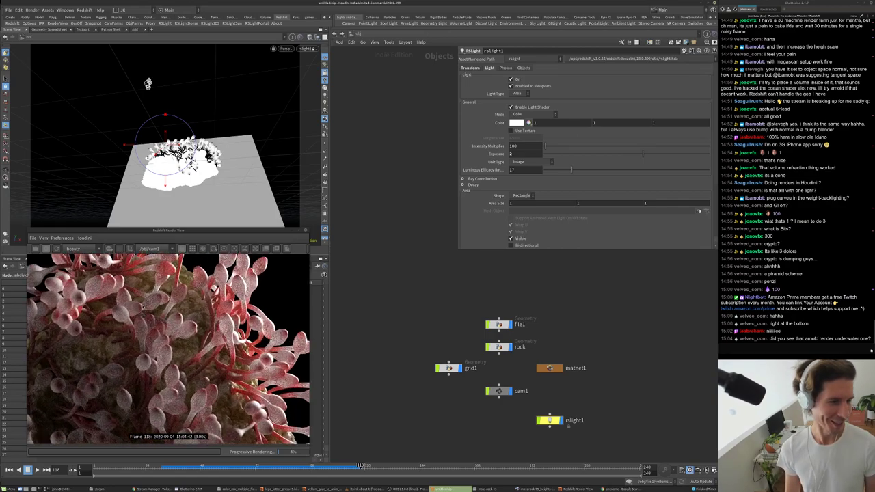
pyautogui.scroll(3, 197, 299)
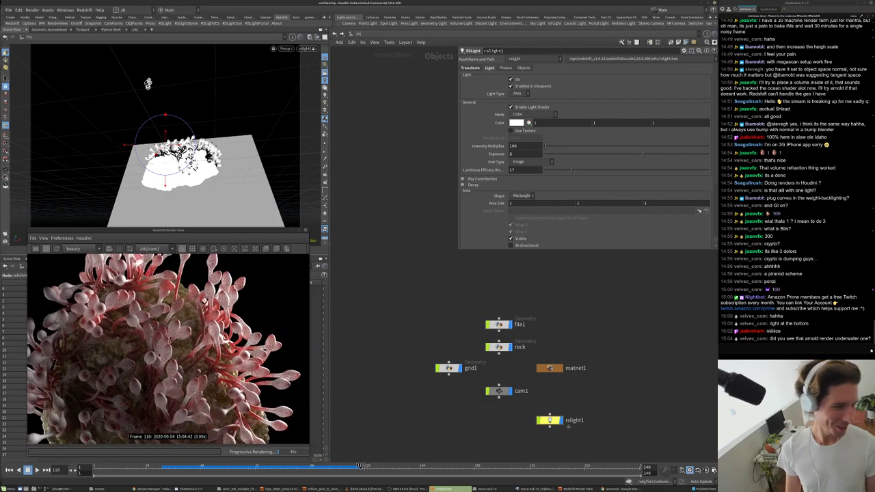
pyautogui.scroll(1, 165, 391)
pyautogui.scroll(-4, 164, 391)
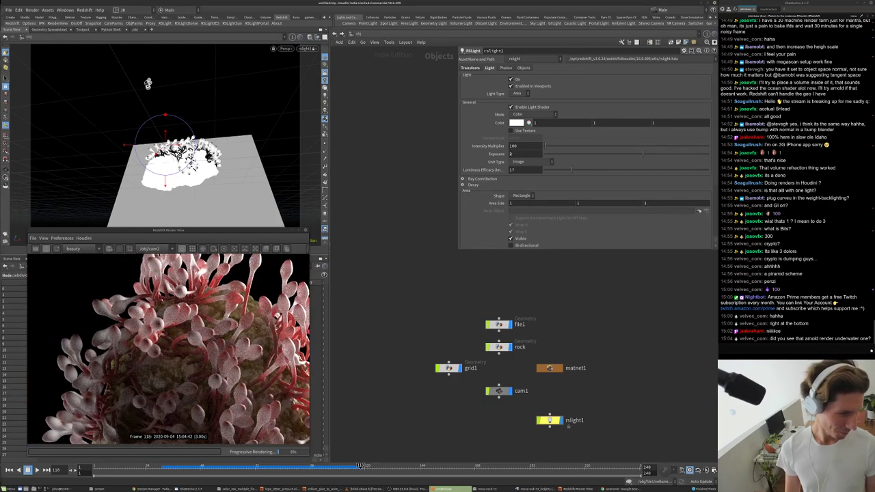
pyautogui.scroll(1, 164, 391)
pyautogui.scroll(1, 165, 392)
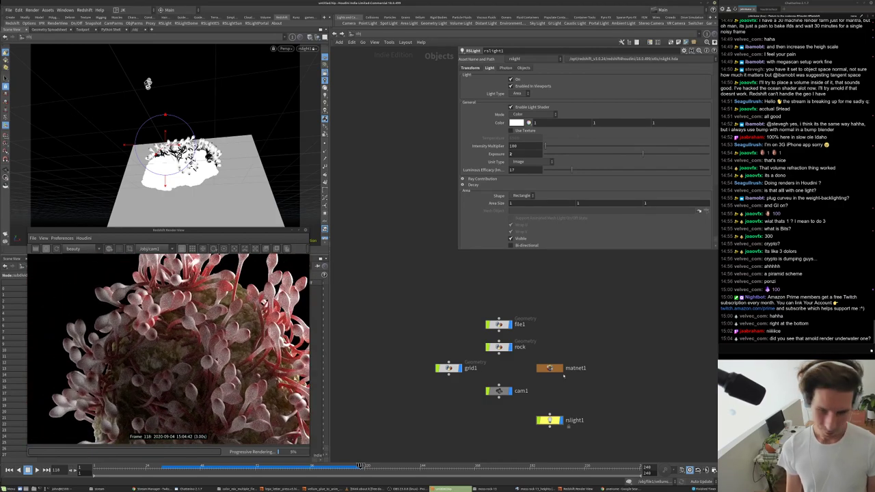
pyautogui.doubleClick(551, 368)
pyautogui.doubleClick(472, 365)
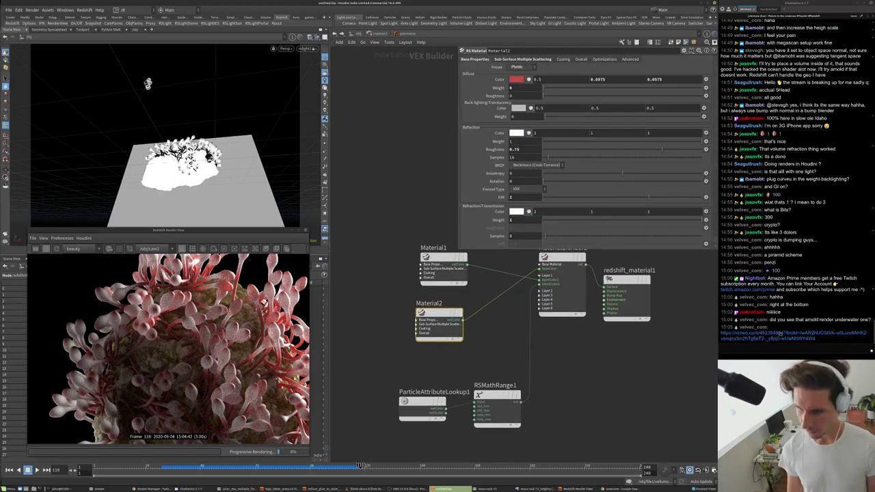
pyautogui.rightClick(781, 333)
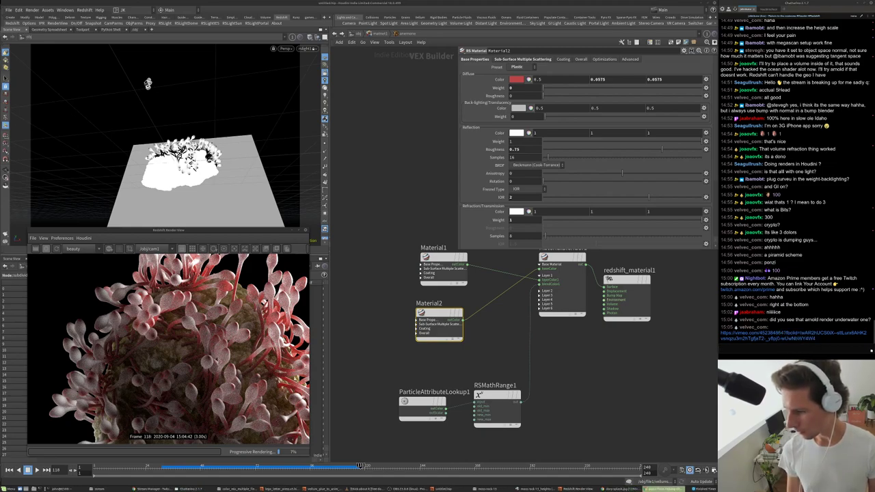
pyautogui.moveTo(561, 184); pyautogui.dragTo(392, 75)
# - Play the Aqua Flora breakdown video on Vimeo, pausing once, then switch back to Houdini
pyautogui.moveTo(498, 96); pyautogui.dragTo(533, 74)
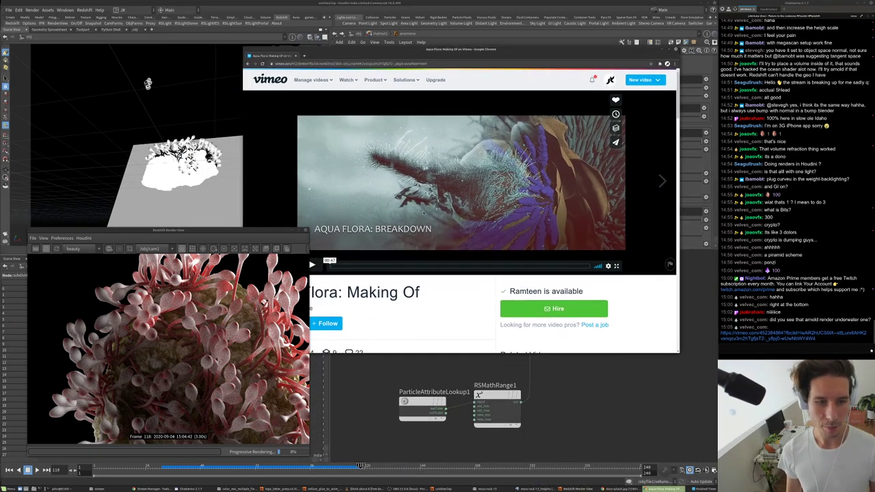
pyautogui.press('space')
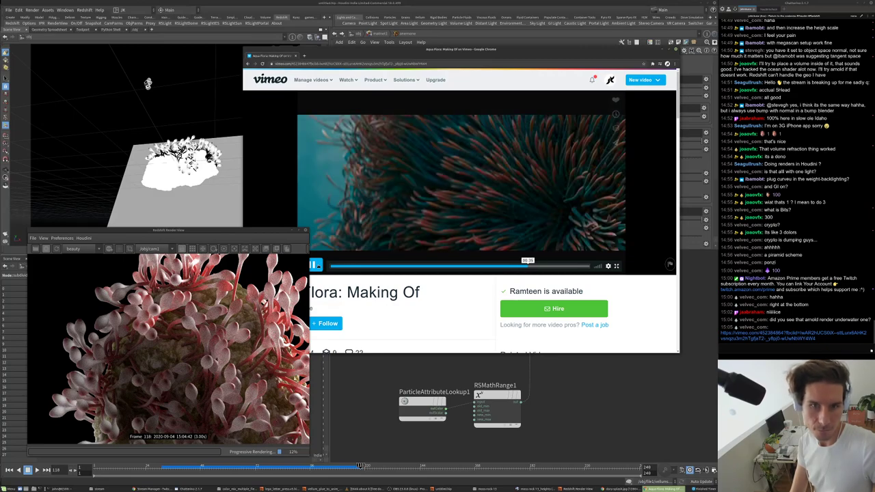
pyautogui.press('space')
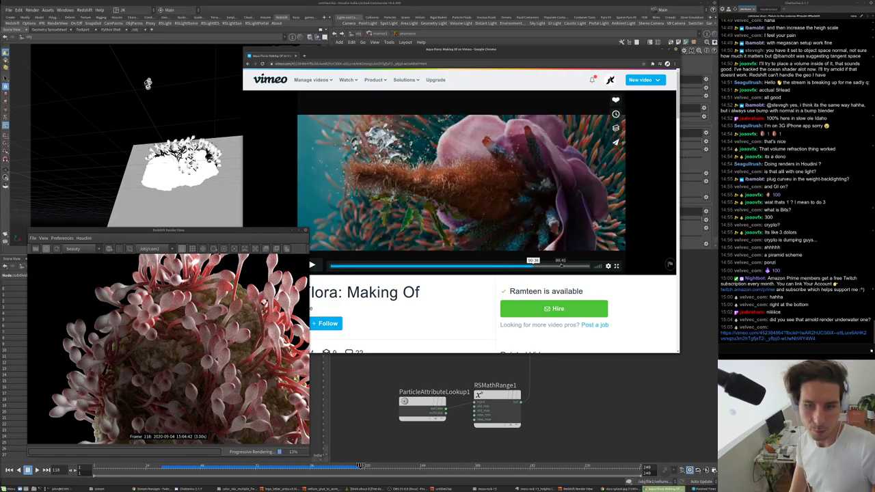
pyautogui.press('space')
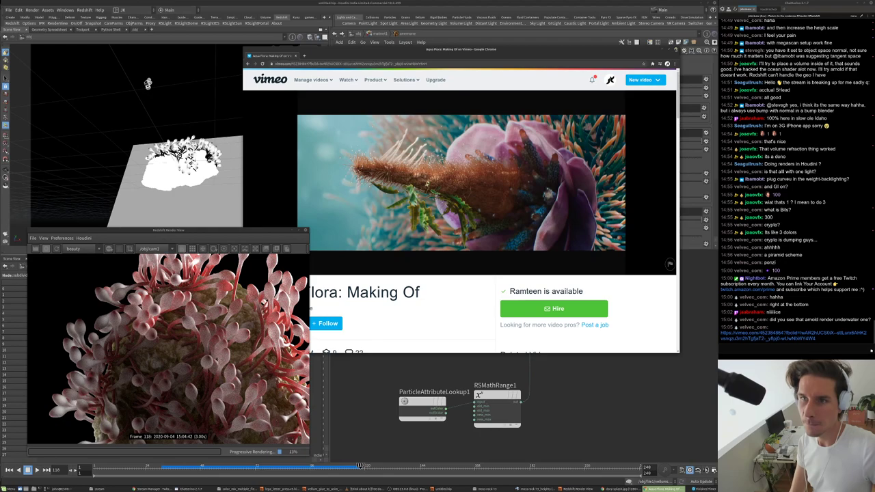
pyautogui.hotkey('alt', 'Tab')
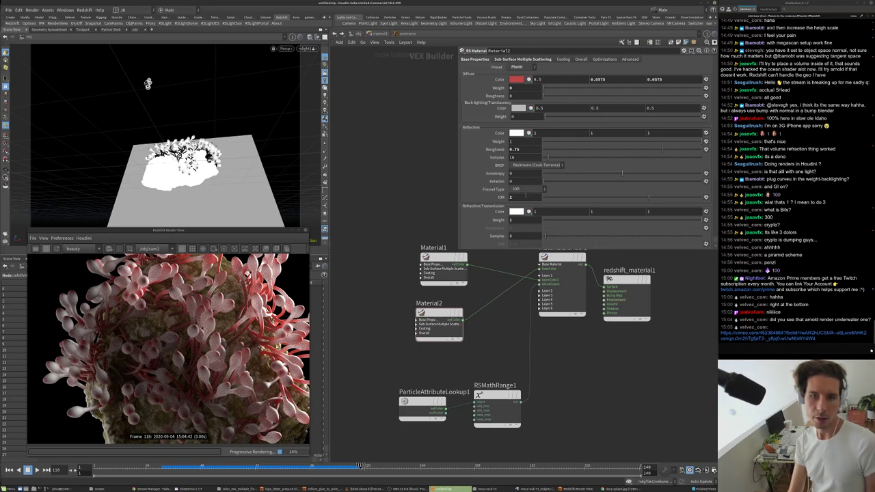
# - Enter 1.415 as Material2's refraction IOR, replacing the previous 1.5
pyautogui.click(521, 196)
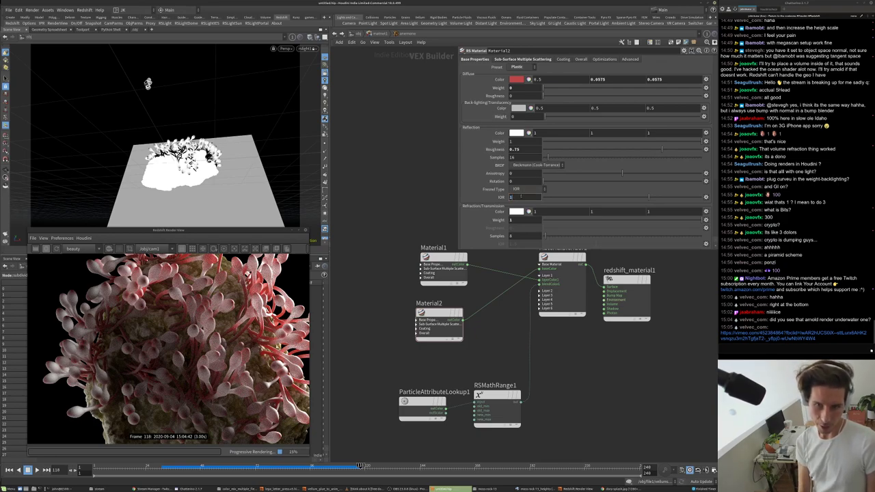
pyautogui.write('1.5')
pyautogui.press('Return')
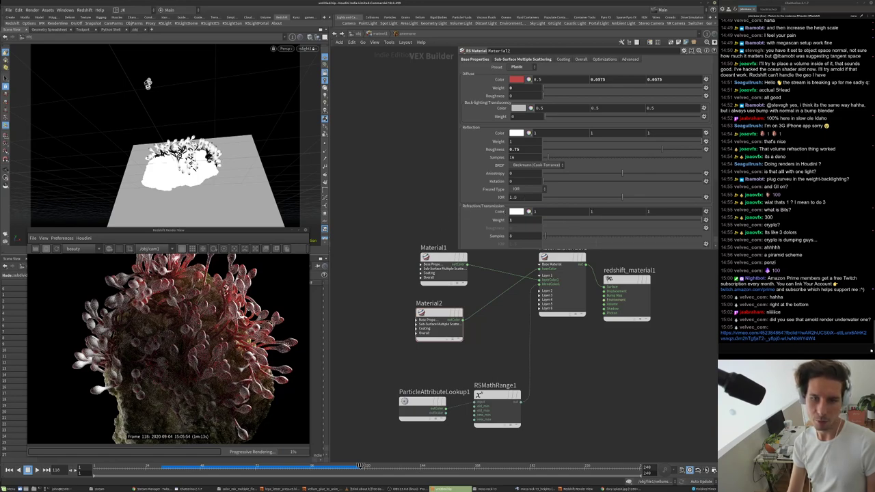
pyautogui.write('4')
pyautogui.press('Return')
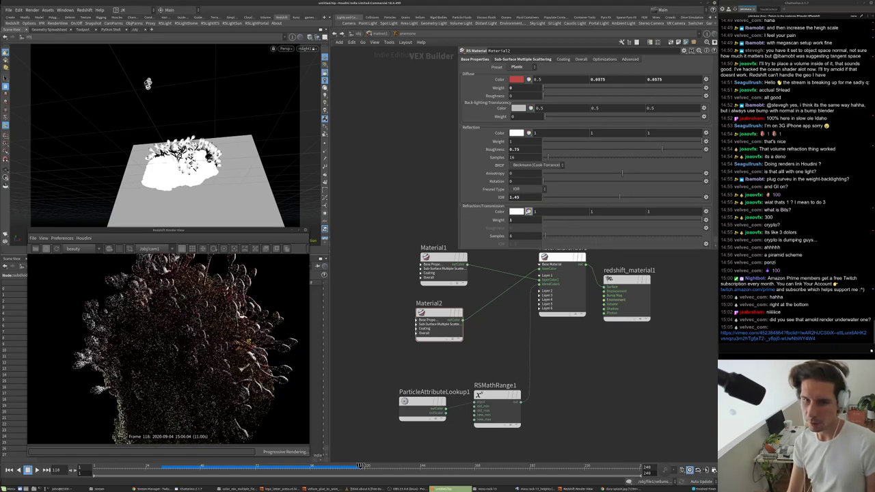
pyautogui.write('8')
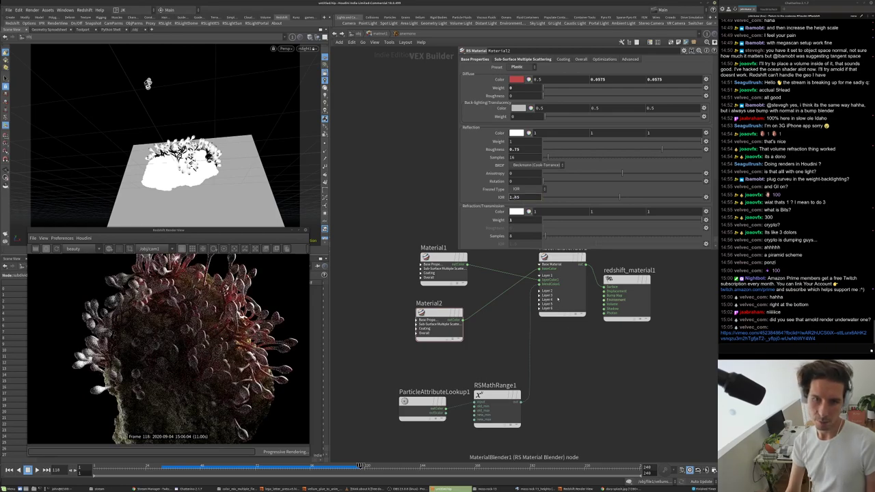
pyautogui.write('1')
pyautogui.press('Return')
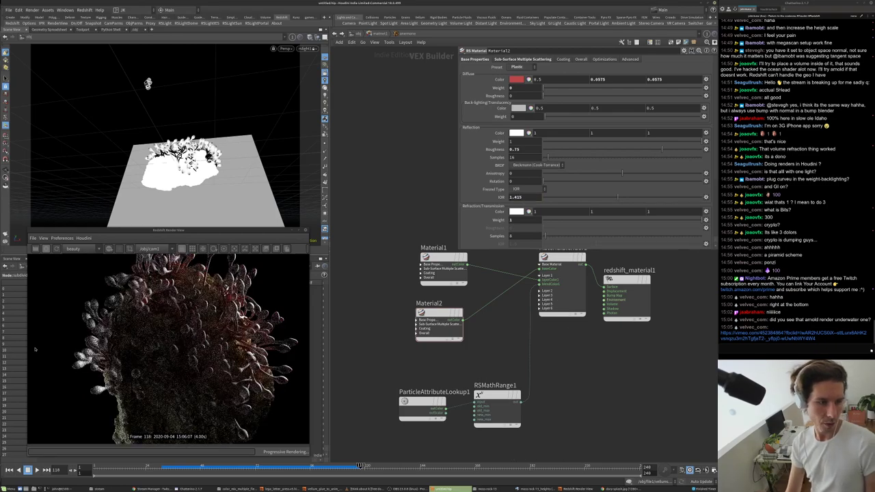
pyautogui.scroll(-2, 130, 355)
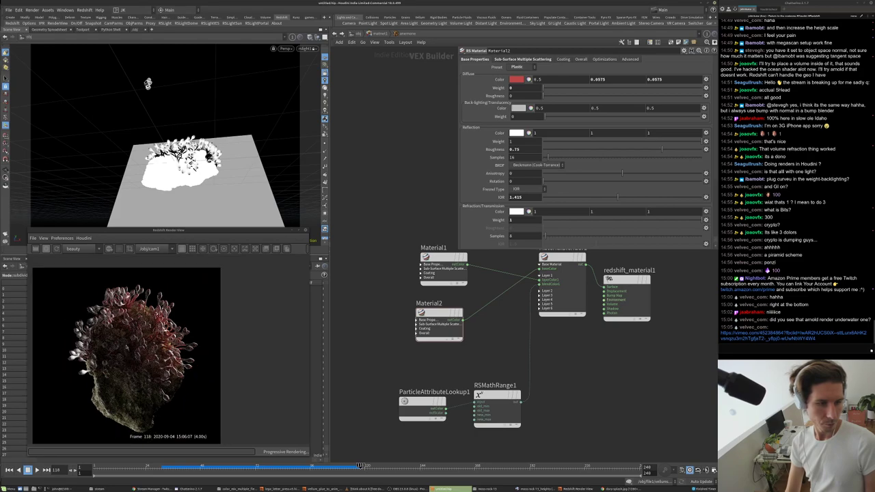
pyautogui.scroll(2, 128, 354)
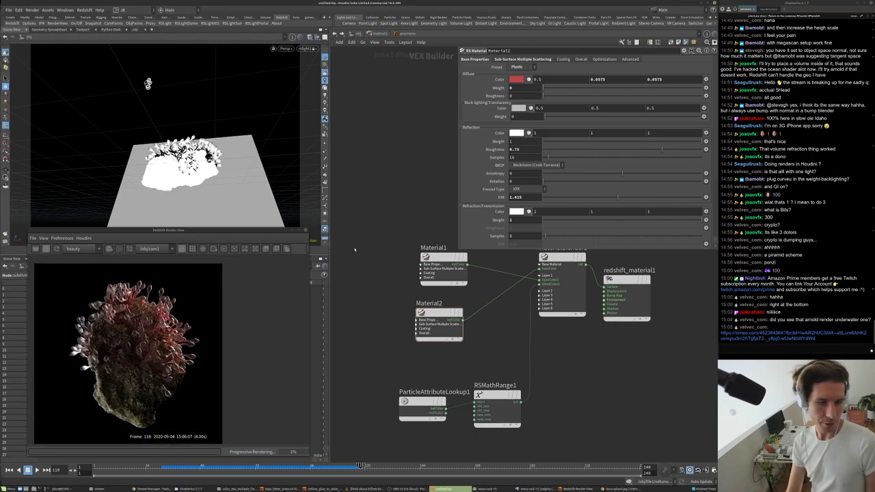
pyautogui.scroll(5, 169, 349)
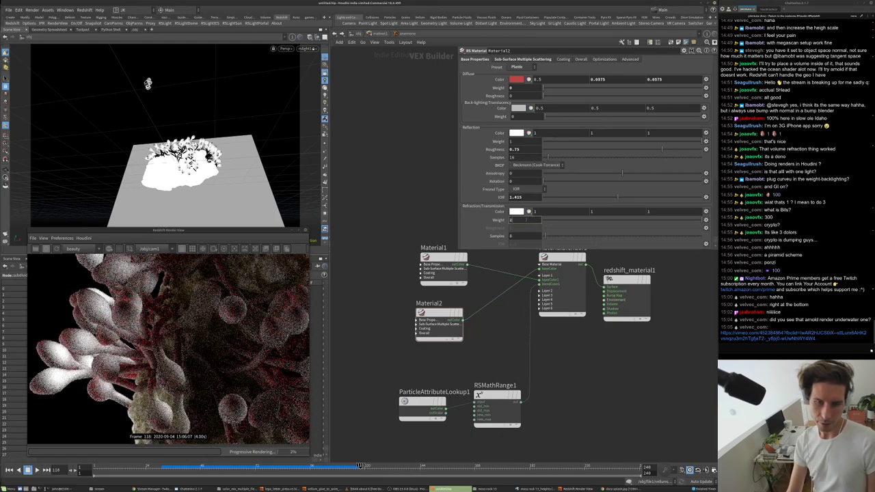
# - Pick a pale pink (1, 0.79, 0.79) for Material2's refraction transmission colour
pyautogui.click(517, 133)
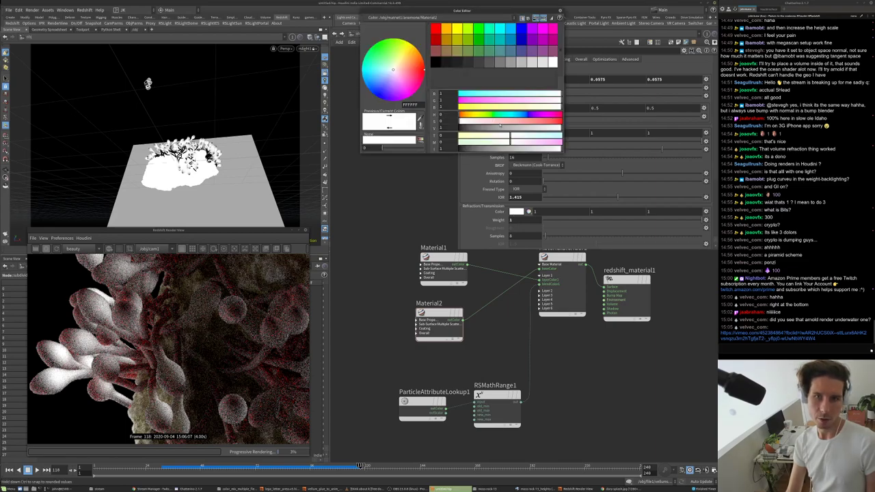
pyautogui.click(499, 122)
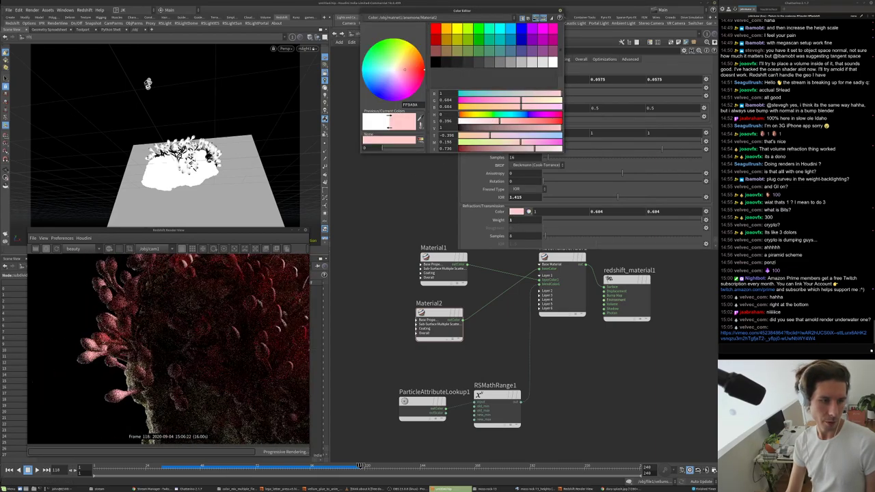
pyautogui.click(487, 122)
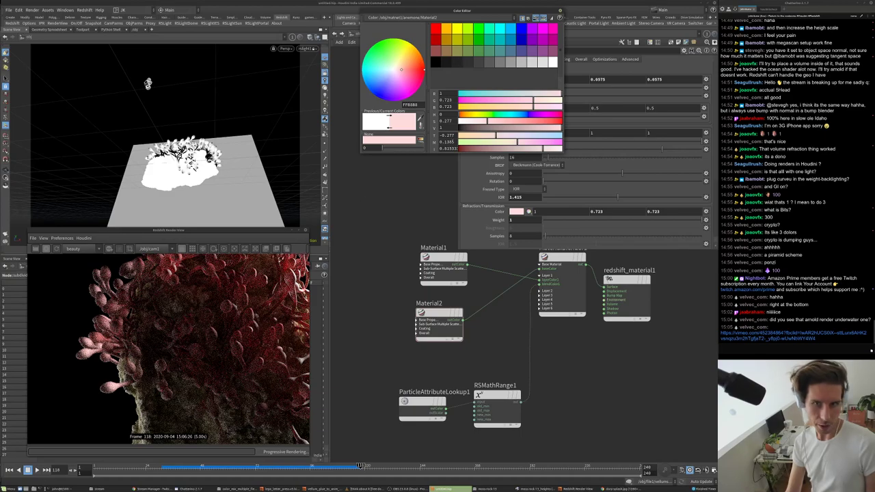
pyautogui.click(480, 121)
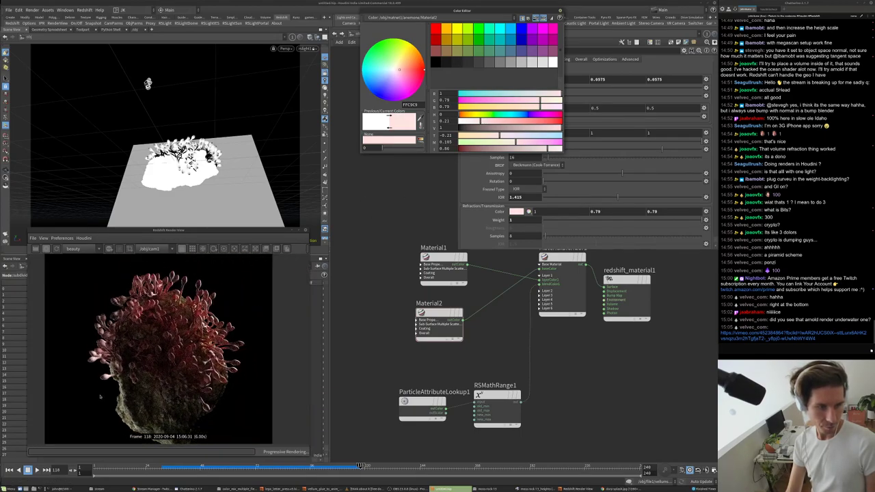
pyautogui.scroll(-2, 98, 393)
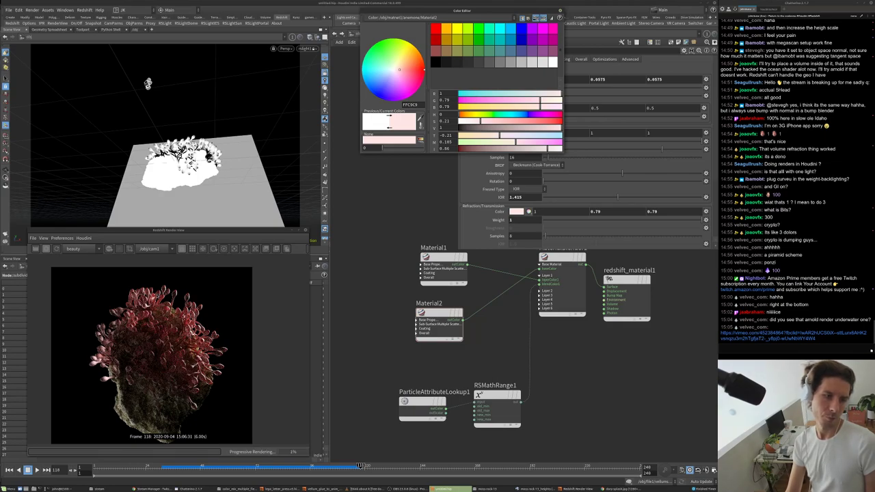
pyautogui.click(561, 11)
pyautogui.scroll(-1, 274, 287)
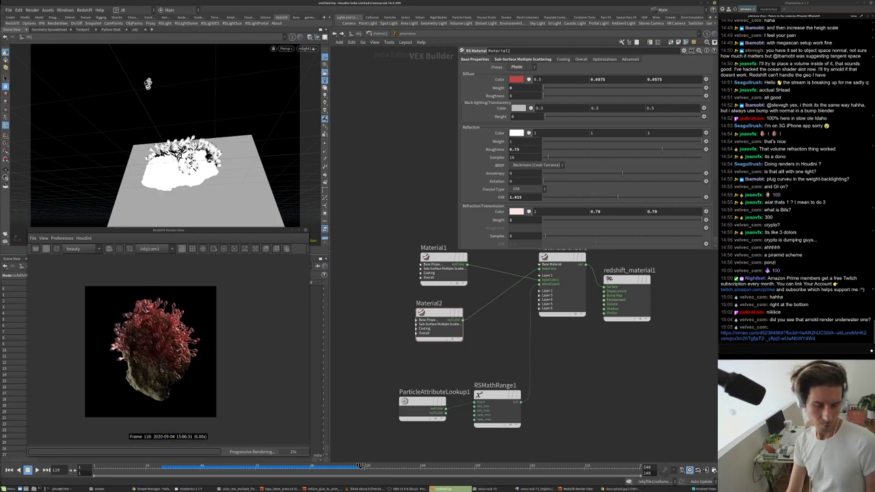
# - Enter the rock material network, nudge RSColorCorrection1 upward and select Material1
pyautogui.scroll(4, 161, 370)
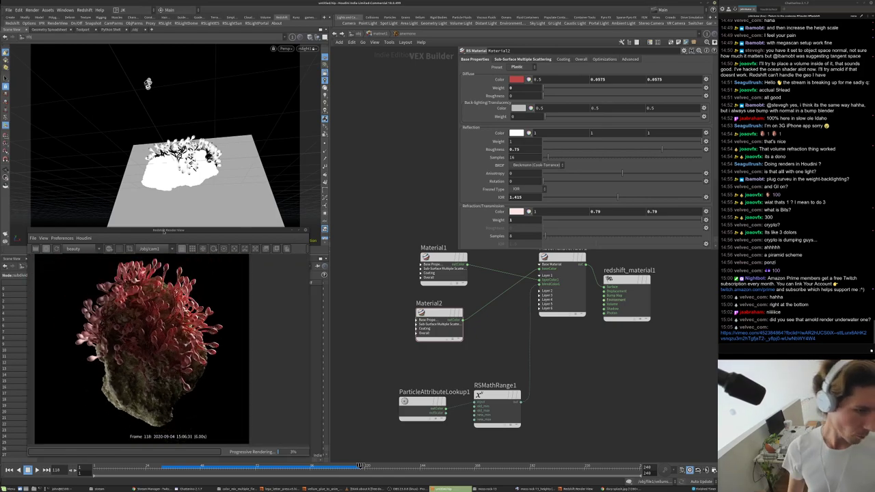
pyautogui.scroll(2, 150, 289)
pyautogui.scroll(-5, 157, 288)
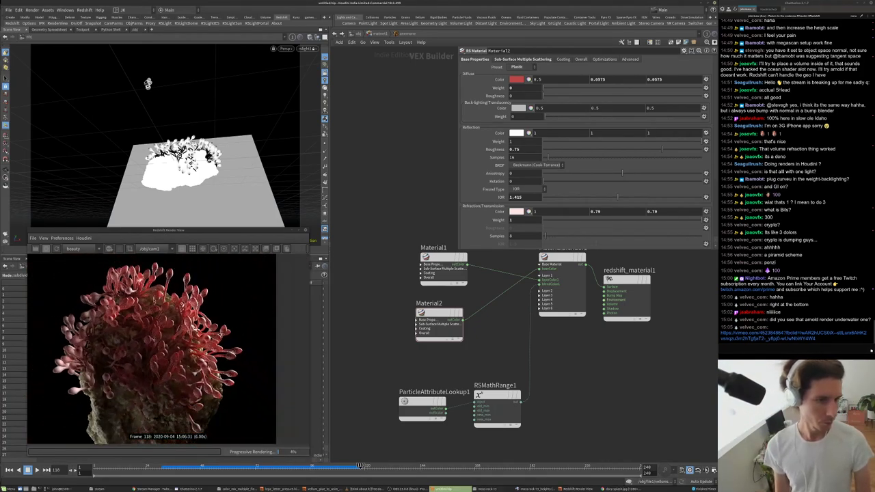
pyautogui.press('u')
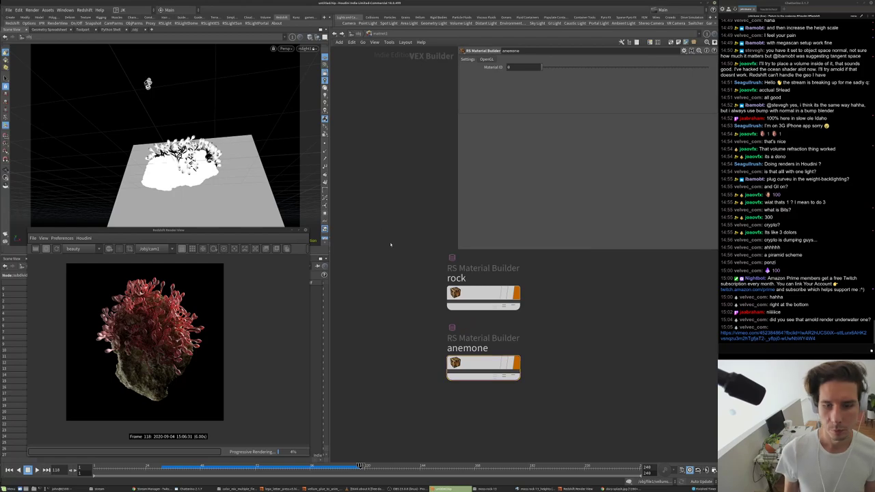
pyautogui.doubleClick(479, 293)
pyautogui.scroll(1, 443, 322)
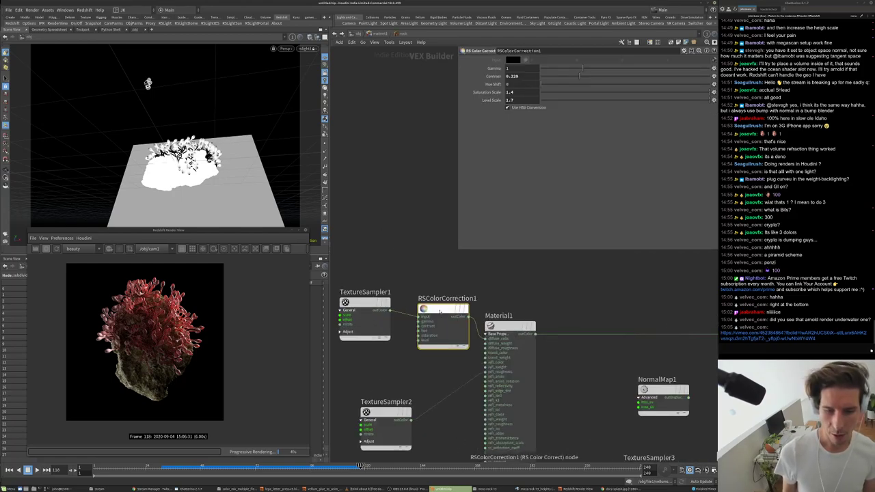
pyautogui.moveTo(442, 322); pyautogui.dragTo(437, 301)
pyautogui.scroll(2, 407, 254)
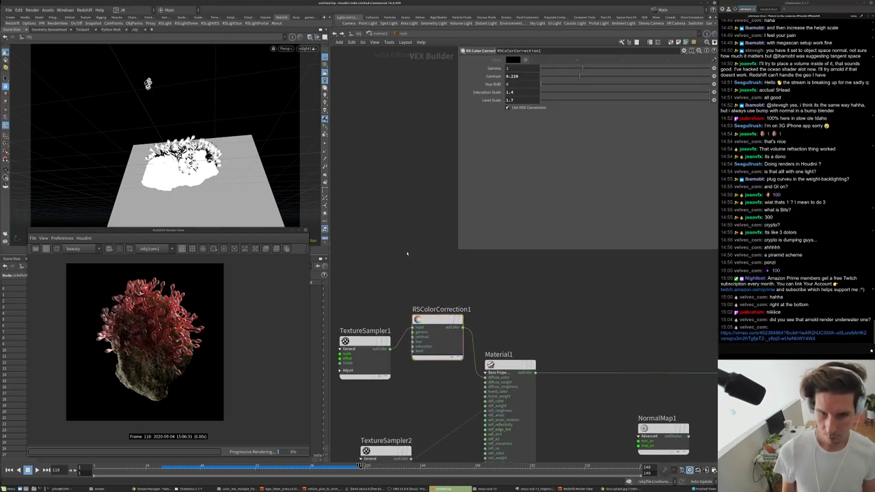
pyautogui.press('Tab')
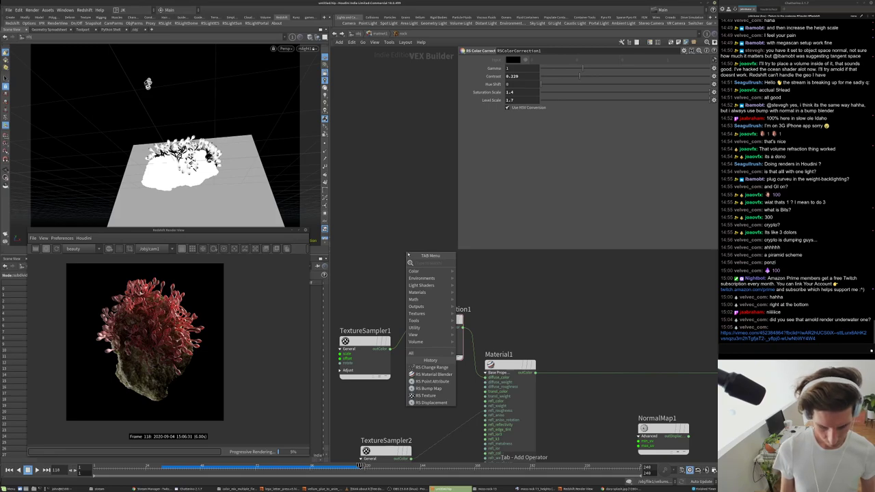
pyautogui.write('col')
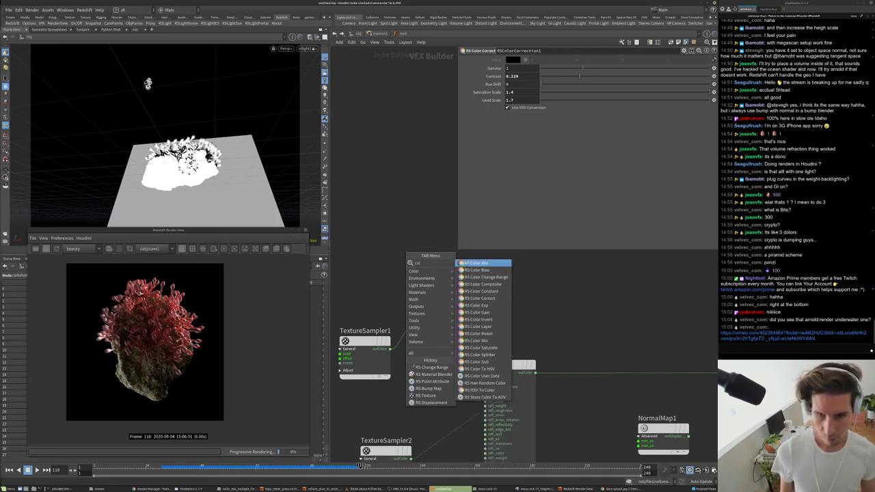
pyautogui.press('Escape')
pyautogui.click(504, 366)
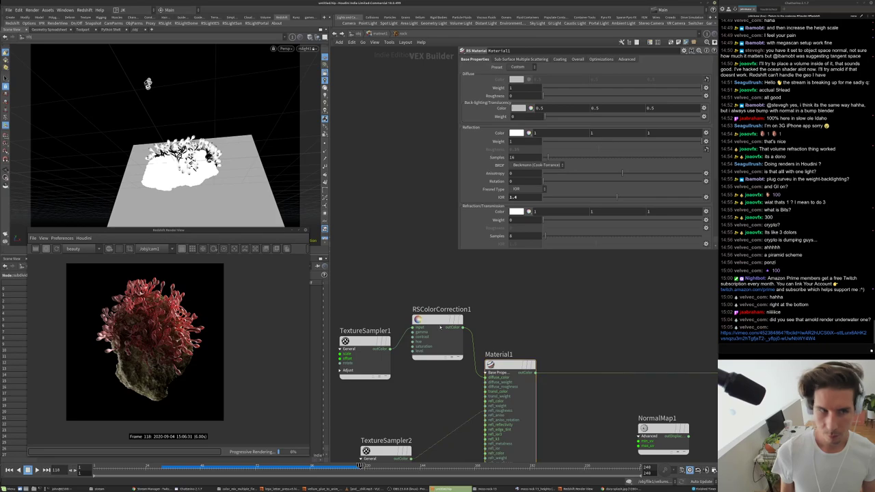
pyautogui.scroll(-4, 446, 296)
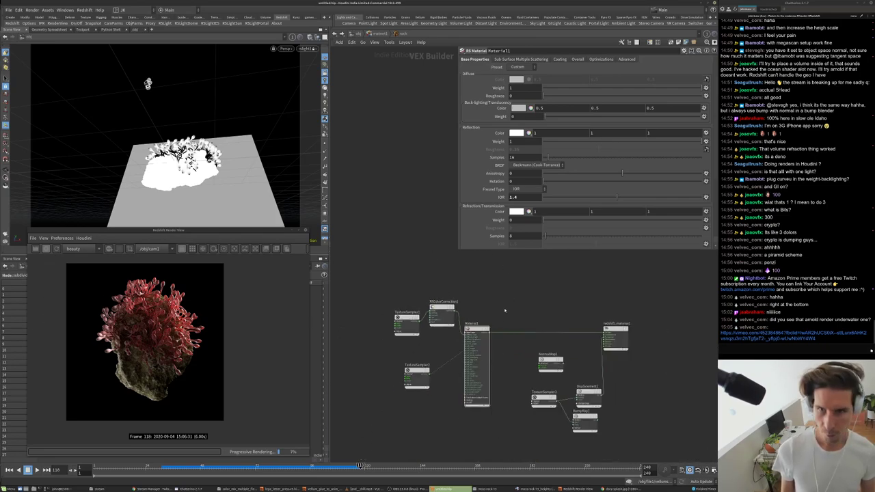
pyautogui.scroll(4, 464, 322)
# - Insert an RS Color Mix between RSColorCorrection1 and Material1 with a light blue second colour
pyautogui.press('Tab')
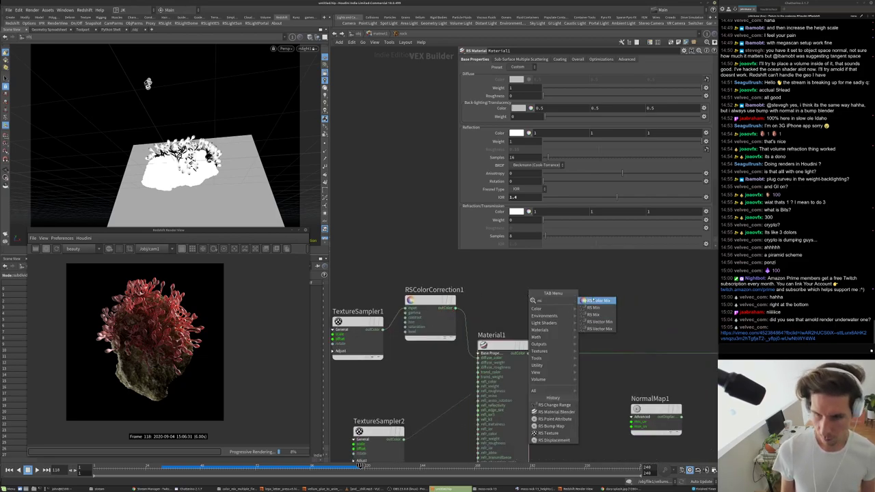
pyautogui.click(597, 308)
pyautogui.click(537, 297)
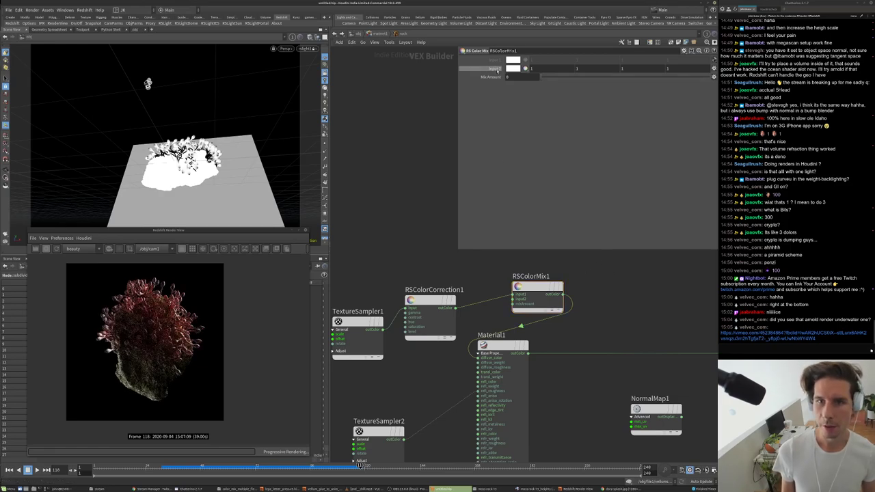
pyautogui.click(513, 69)
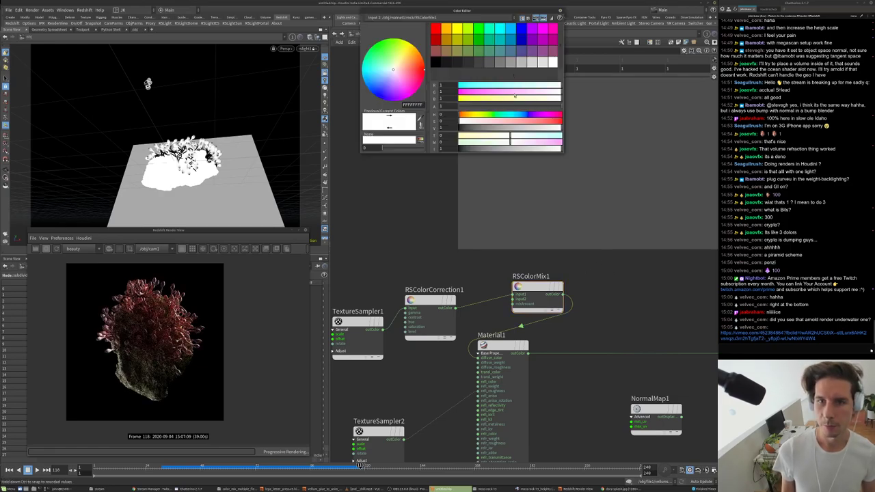
pyautogui.click(482, 114)
pyautogui.click(531, 121)
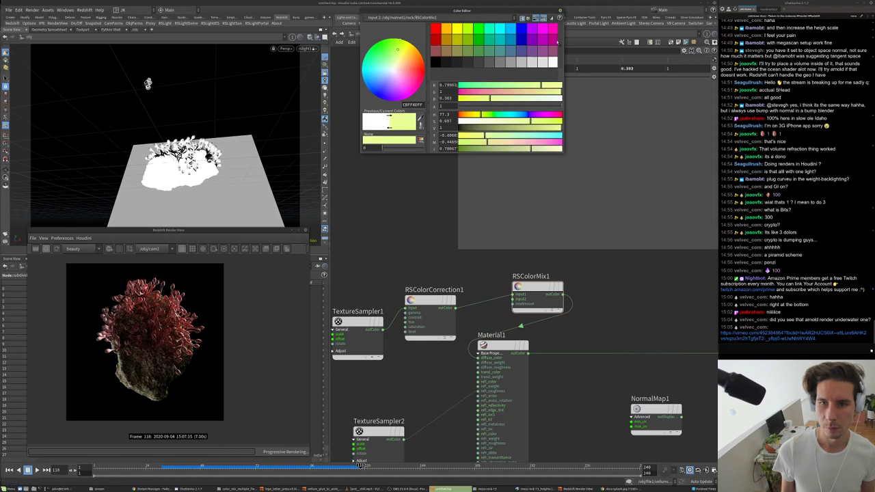
pyautogui.click(521, 114)
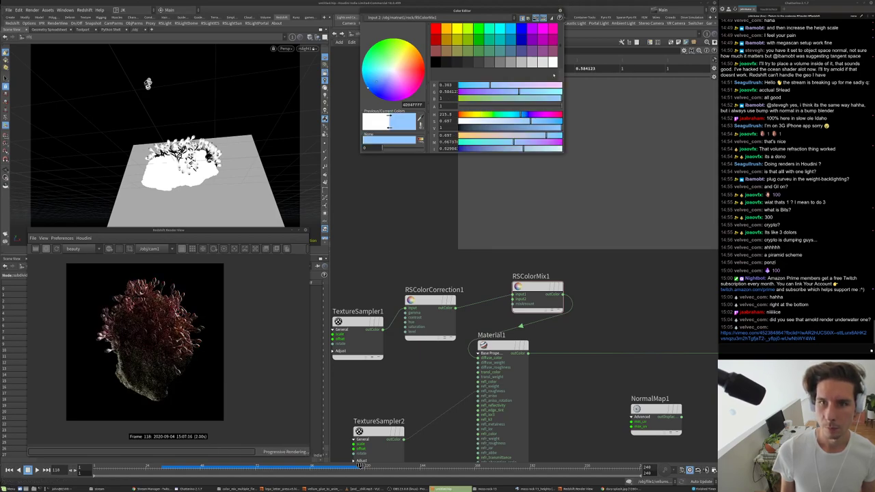
pyautogui.click(559, 16)
# - Set the colour mix amount to 0.416
pyautogui.click(637, 78)
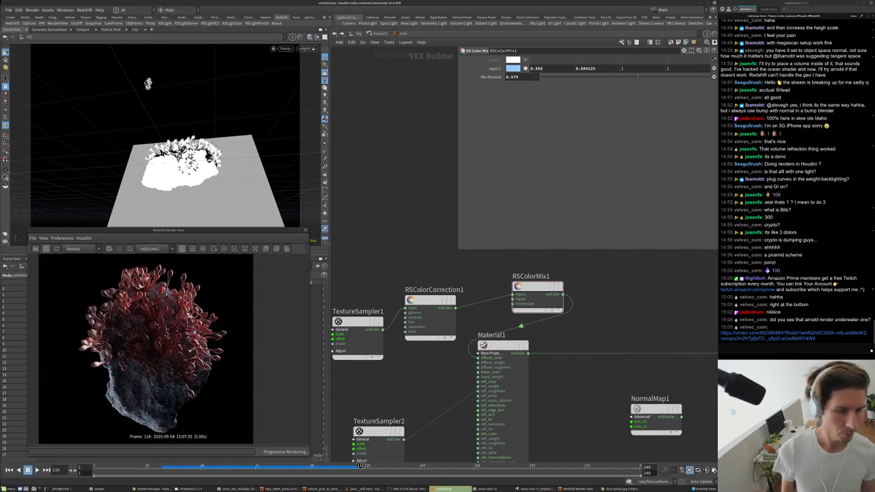
pyautogui.moveTo(659, 79); pyautogui.dragTo(711, 78)
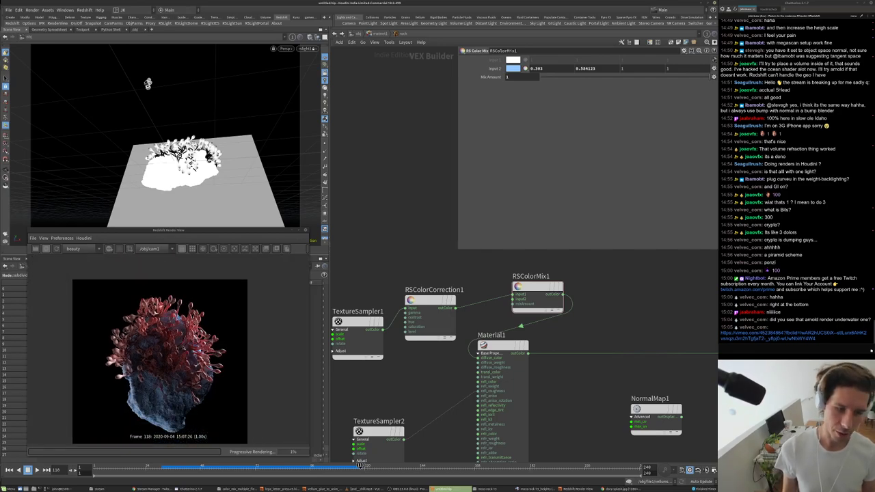
pyautogui.moveTo(584, 76); pyautogui.dragTo(547, 76)
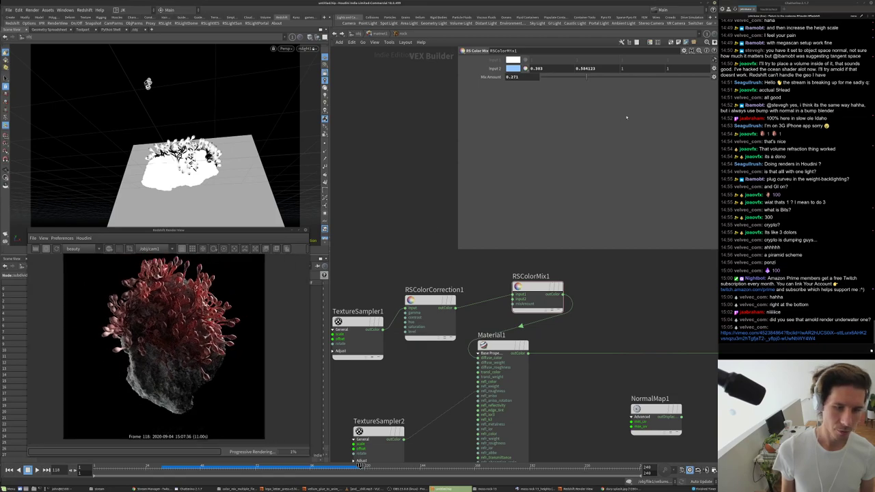
pyautogui.click(610, 76)
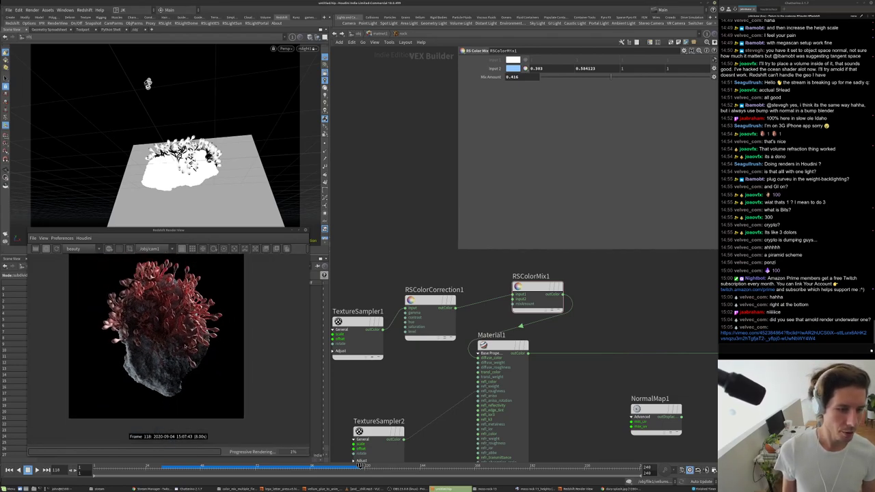
# - Add a new grid object at /obj and go inside it
pyautogui.press('u')
pyautogui.press('u')
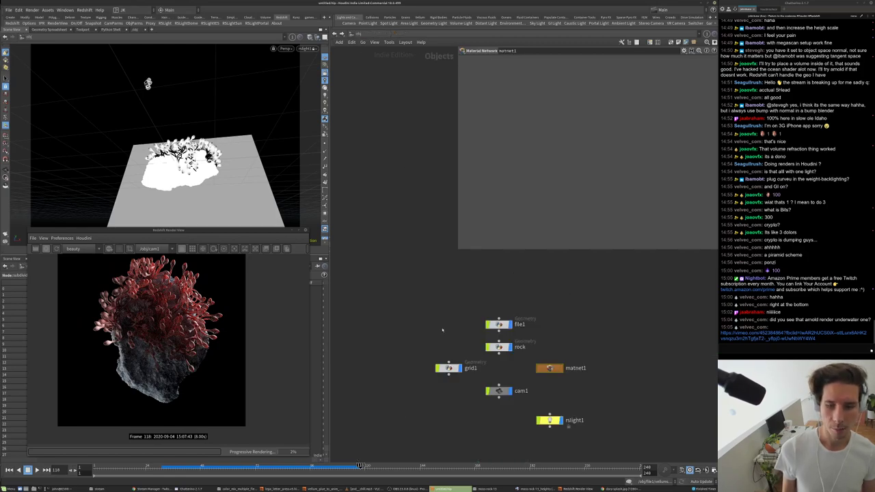
pyautogui.press('Tab')
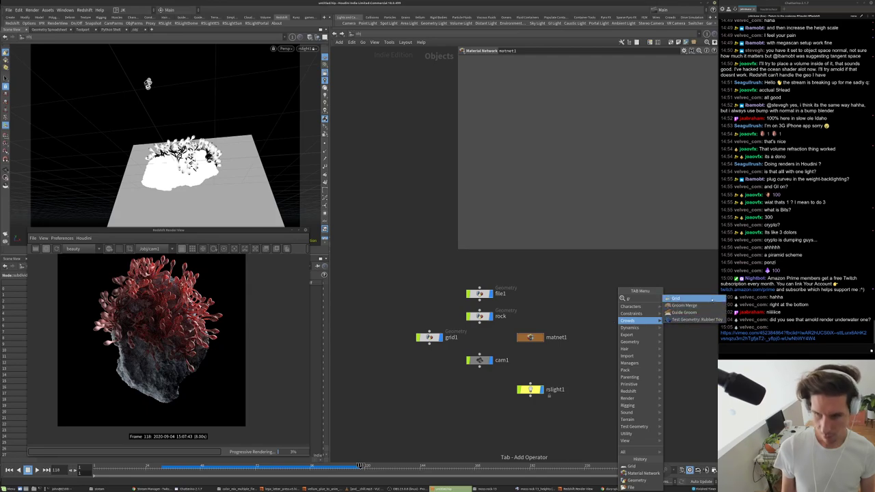
pyautogui.write('grid')
pyautogui.press('Return')
pyautogui.click(609, 346)
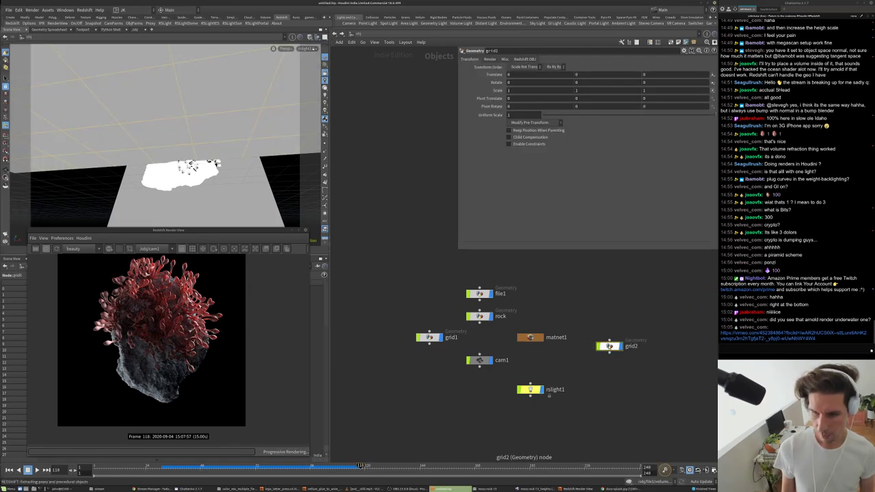
pyautogui.doubleClick(608, 346)
# - Wire a Bend node below grid1 with a 90 degree bend angle and display it
pyautogui.press('Tab')
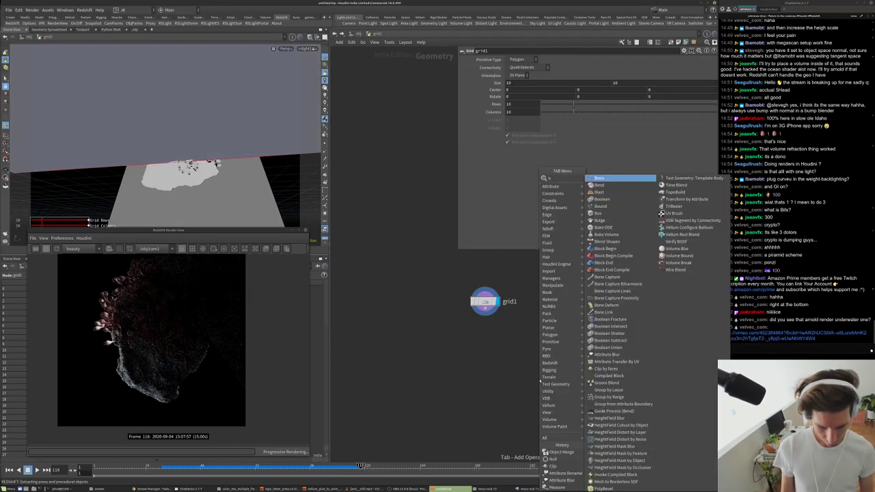
pyautogui.write('scatter')
pyautogui.press('Return')
pyautogui.click(501, 351)
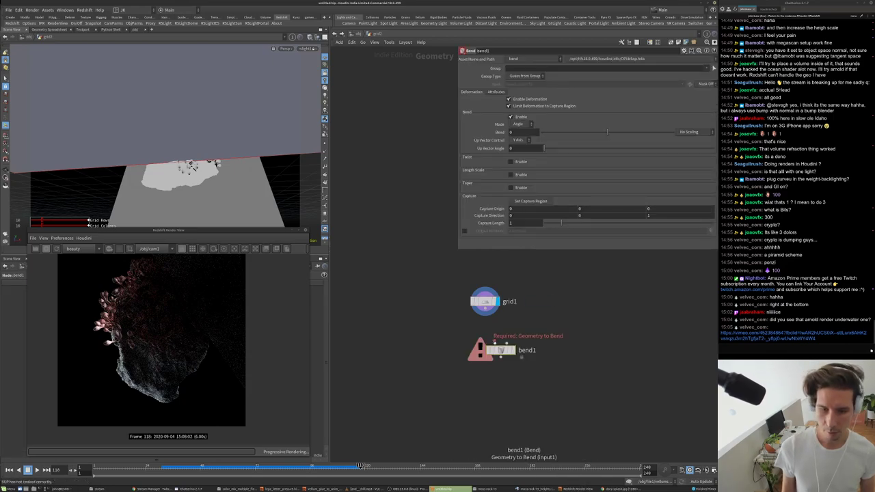
pyautogui.moveTo(485, 309); pyautogui.dragTo(500, 341)
pyautogui.click(514, 350)
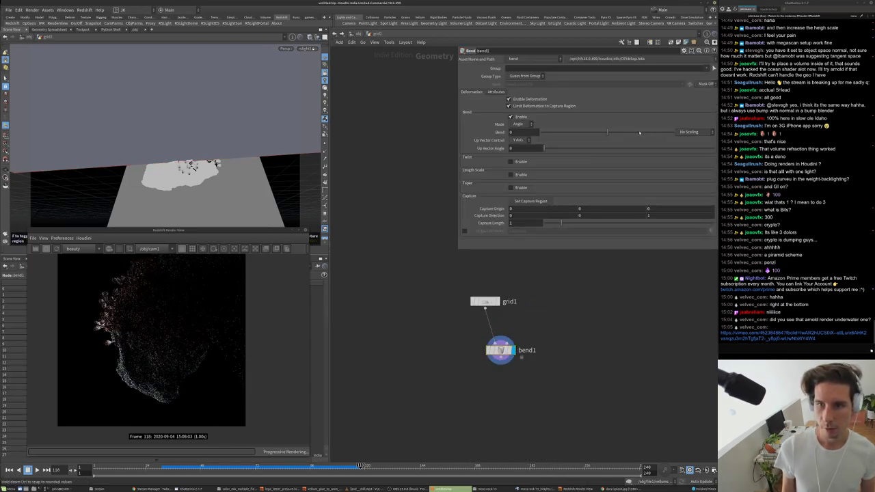
pyautogui.write('90')
pyautogui.press('Return')
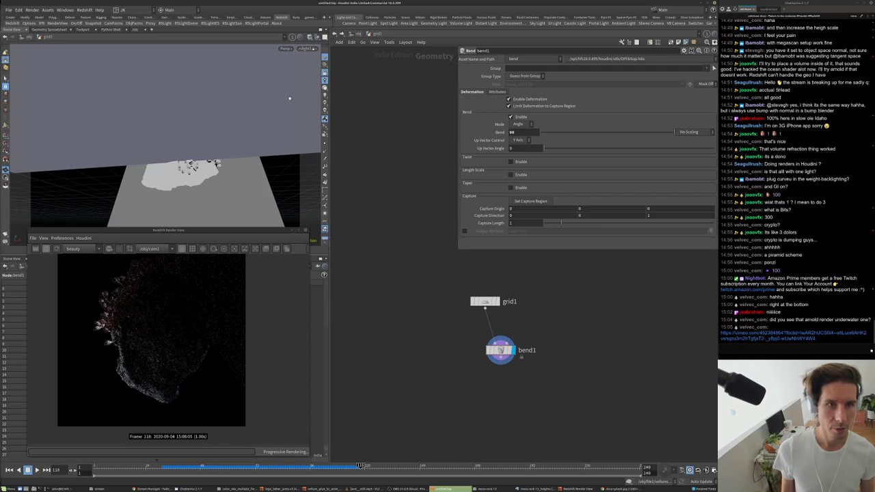
pyautogui.keyDown('alt'); pyautogui.moveTo(204, 125); pyautogui.dragTo(166, 136); pyautogui.keyUp('alt')
# - Add a Subdivide node under bend1 with depth 2 and display it
pyautogui.moveTo(545, 377); pyautogui.dragTo(527, 347, button='middle')
pyautogui.press('Tab')
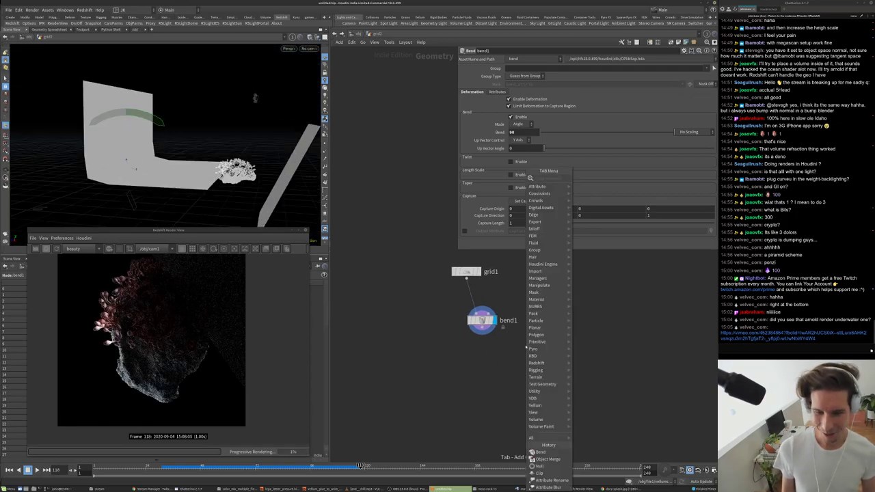
pyautogui.write('sub')
pyautogui.press('Return')
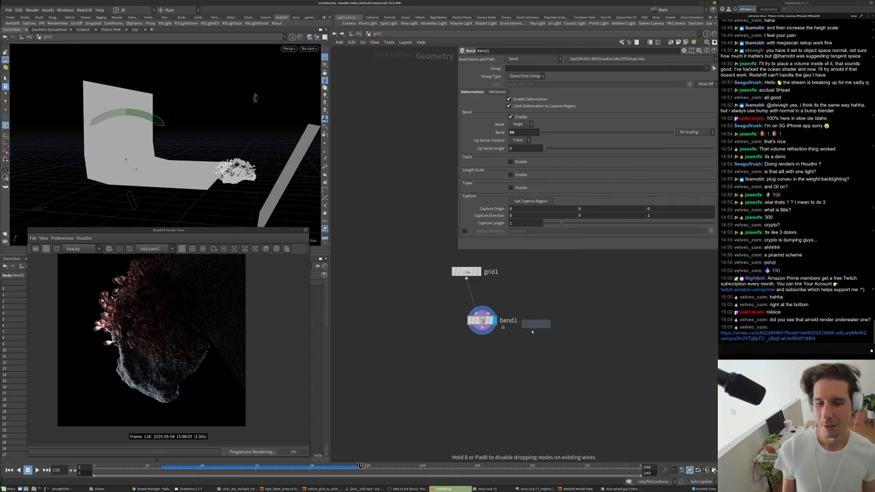
pyautogui.click(506, 350)
pyautogui.click(518, 351)
pyautogui.moveTo(506, 351); pyautogui.dragTo(484, 354)
pyautogui.moveTo(600, 82); pyautogui.dragTo(658, 83)
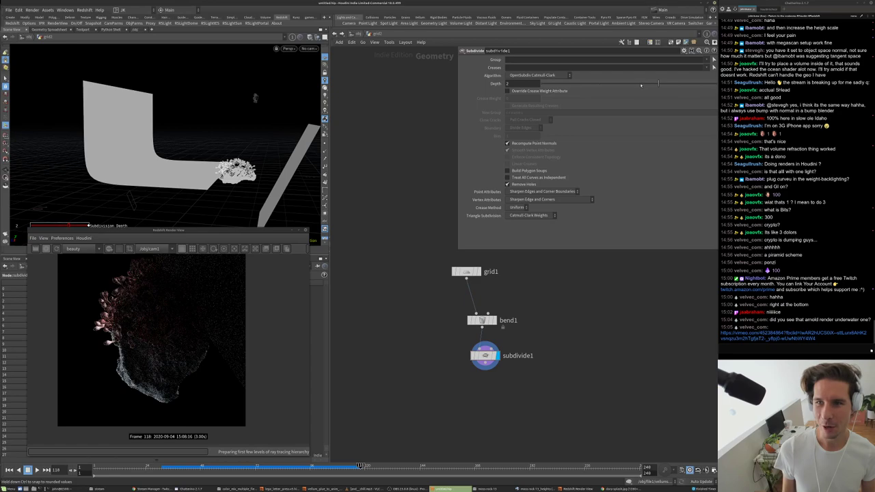
# - Add a Transform node below subdivide1 and set its display flag
pyautogui.moveTo(584, 315); pyautogui.dragTo(574, 275, button='middle')
pyautogui.press('Tab')
pyautogui.write('tr')
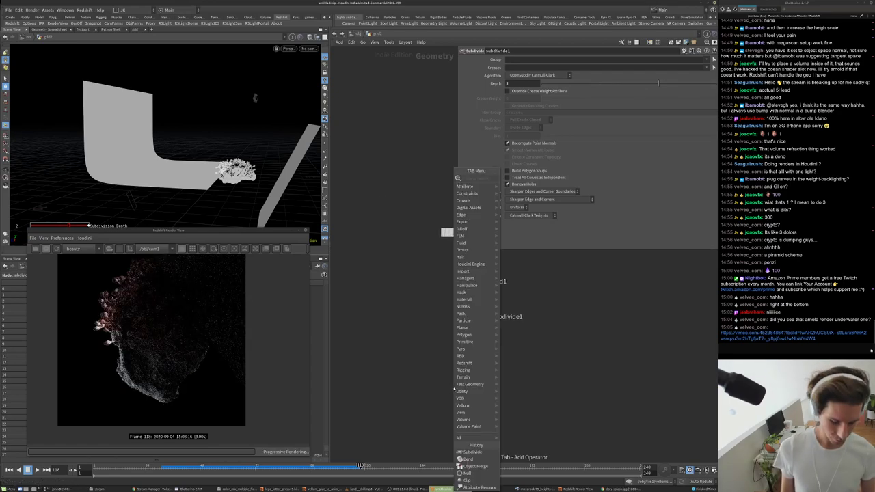
pyautogui.click(519, 192)
pyautogui.click(489, 354)
pyautogui.click(502, 355)
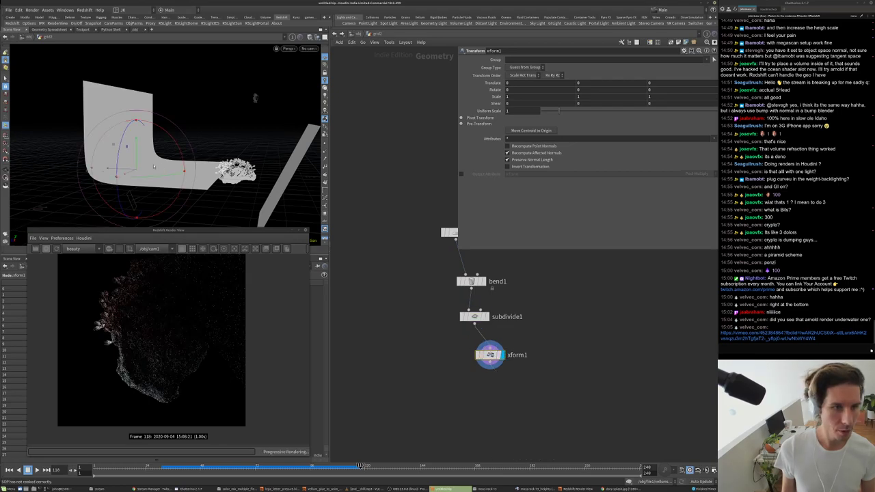
# - Lower the bent card about 3.4 units, tilt it about 43.6° on X, and move it back
pyautogui.moveTo(137, 149); pyautogui.dragTo(136, 198)
pyautogui.keyDown('alt'); pyautogui.moveTo(164, 157); pyautogui.dragTo(182, 177); pyautogui.keyUp('alt')
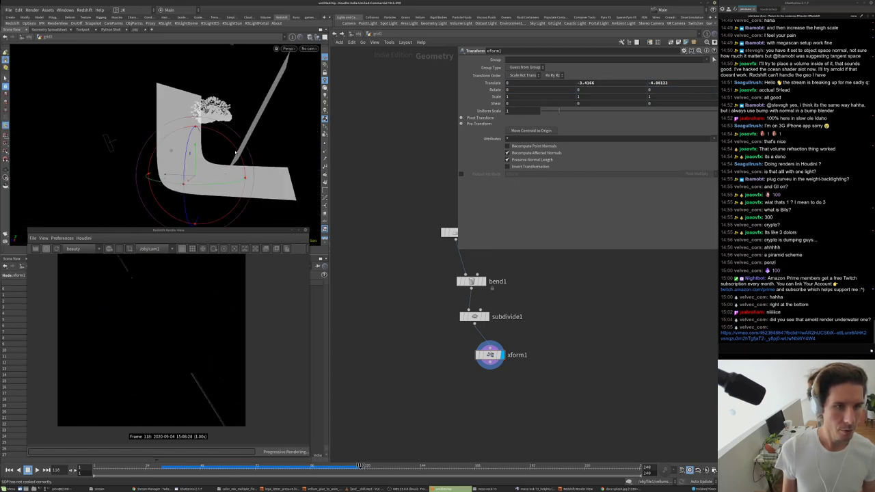
pyautogui.moveTo(231, 144); pyautogui.dragTo(228, 139)
pyautogui.press('Escape')
pyautogui.moveTo(280, 125); pyautogui.dragTo(216, 65)
pyautogui.press('Return')
pyautogui.moveTo(178, 157); pyautogui.dragTo(220, 167)
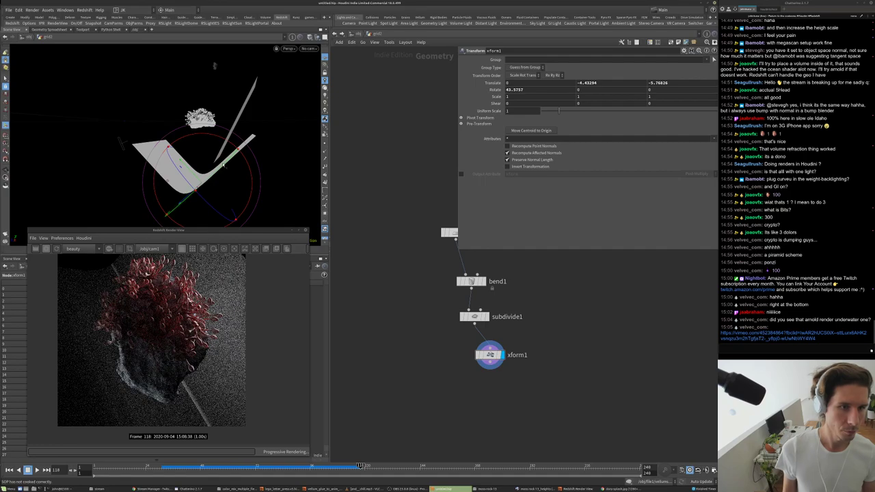
pyautogui.keyDown('alt'); pyautogui.moveTo(293, 161); pyautogui.dragTo(255, 134); pyautogui.keyUp('alt')
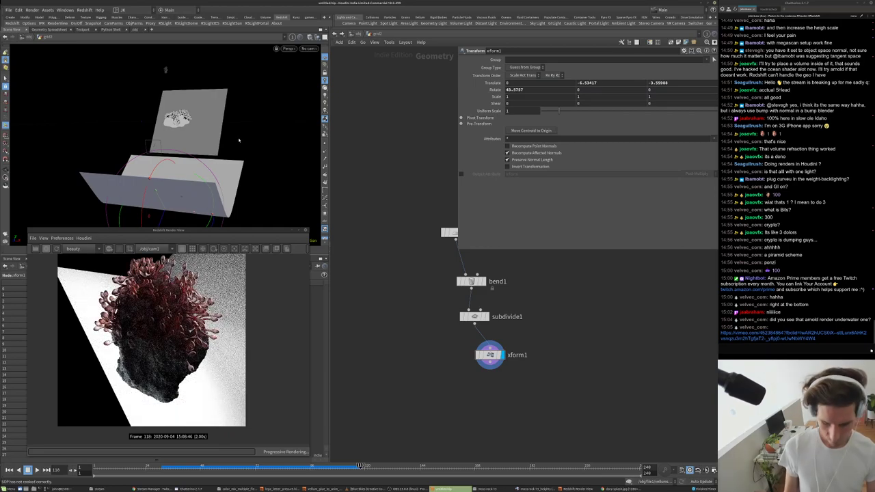
# - Look through cam1, reset Rotate X to 0, turn the card around Y, and render from cam1
pyautogui.click(309, 49)
pyautogui.click(314, 81)
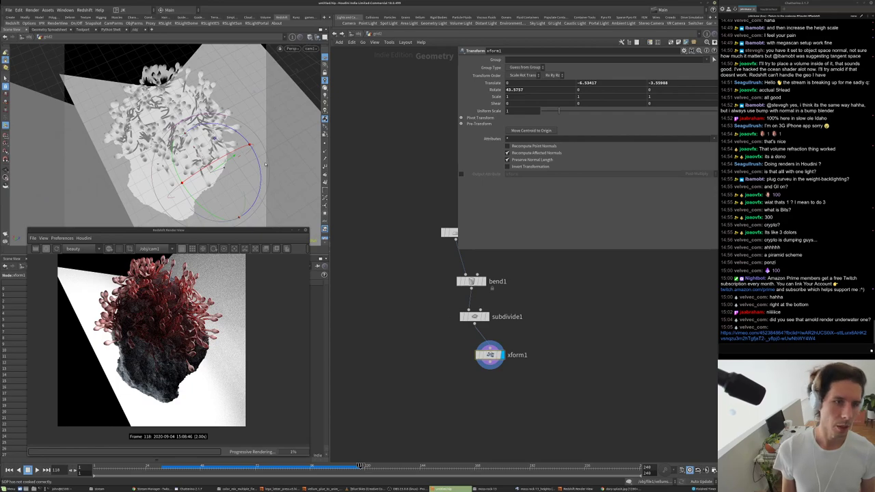
pyautogui.doubleClick(534, 89)
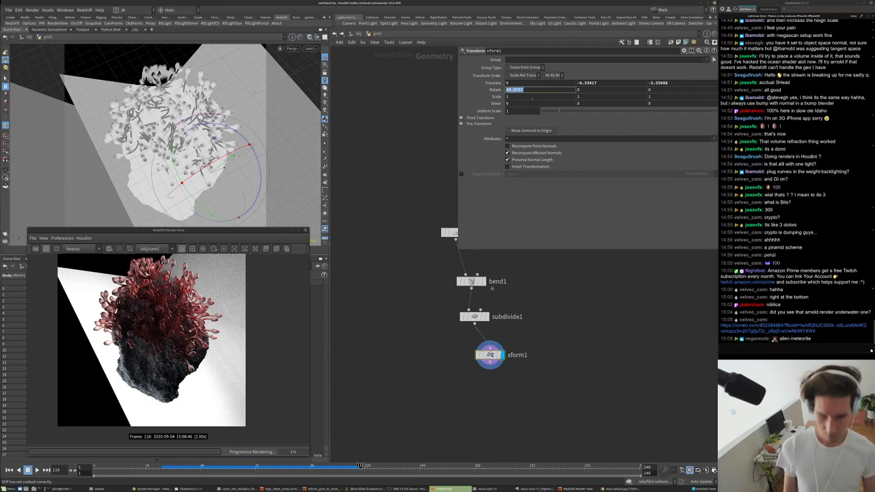
pyautogui.write('0')
pyautogui.press('Return')
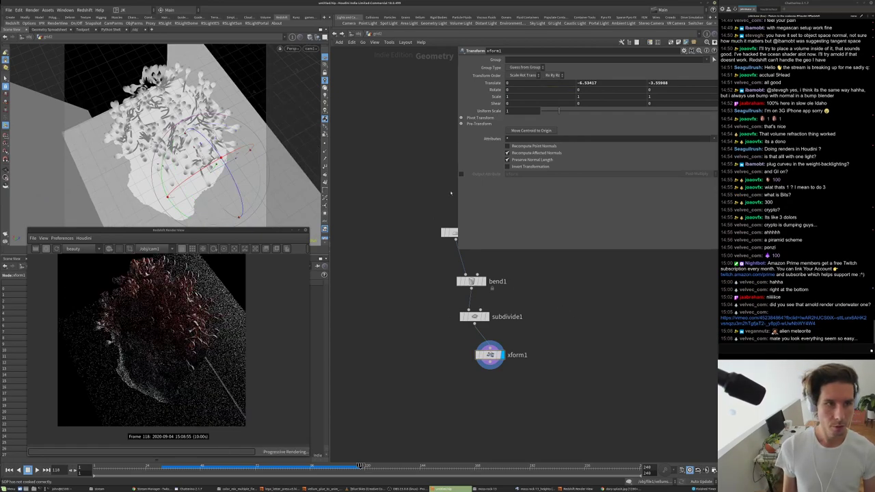
pyautogui.moveTo(167, 196); pyautogui.dragTo(227, 153)
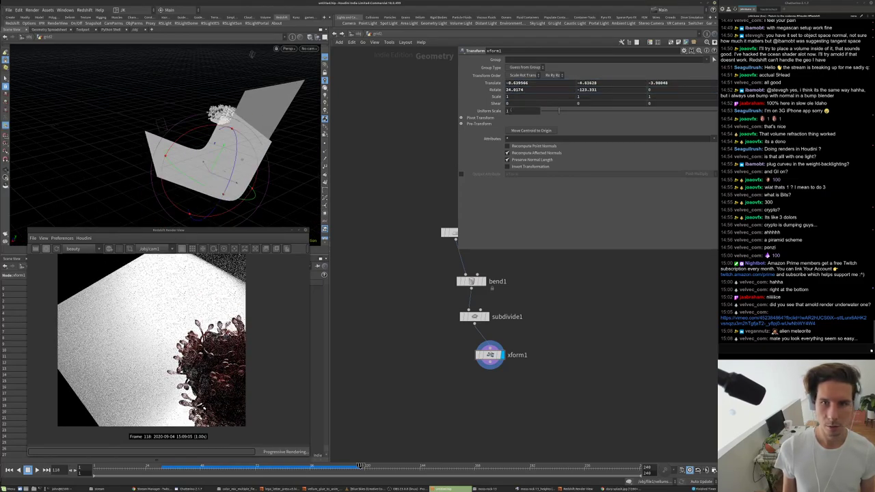
pyautogui.click(149, 249)
pyautogui.click(147, 263)
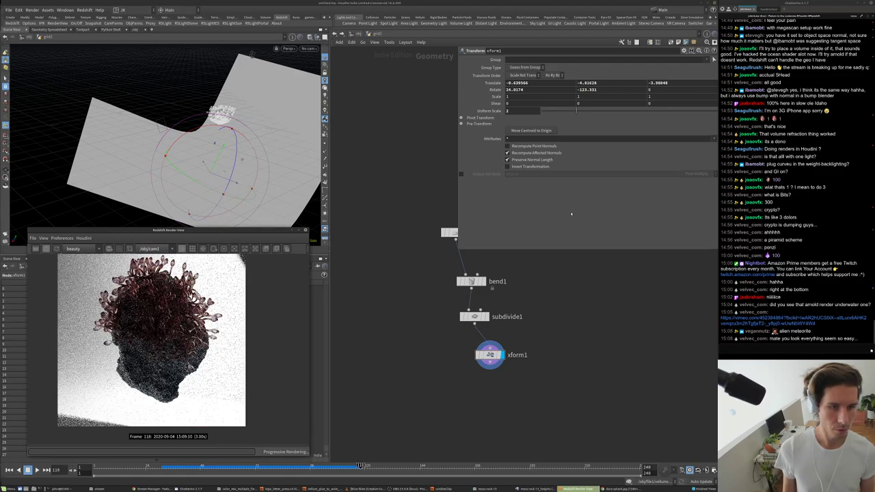
# - Set the card's uniform scale to 3 and position it behind the rock
pyautogui.moveTo(220, 152); pyautogui.dragTo(196, 198)
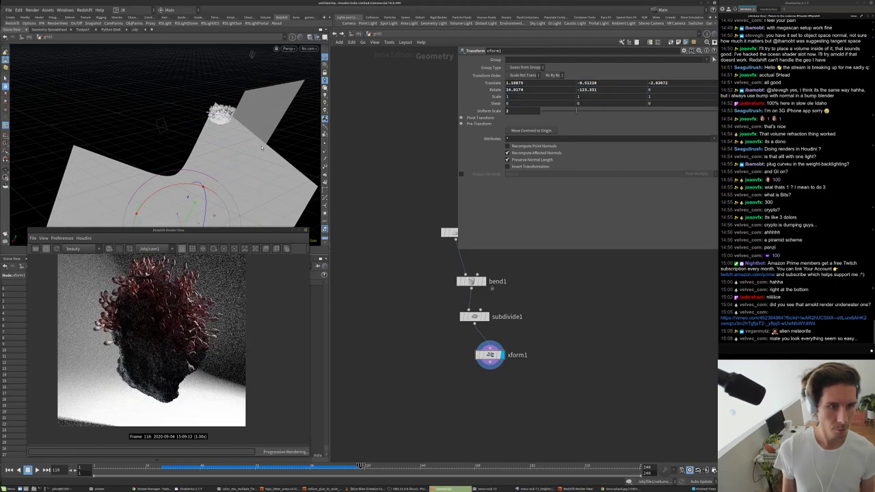
pyautogui.press('Escape')
pyautogui.moveTo(299, 67); pyautogui.dragTo(169, 200)
pyautogui.press('Return')
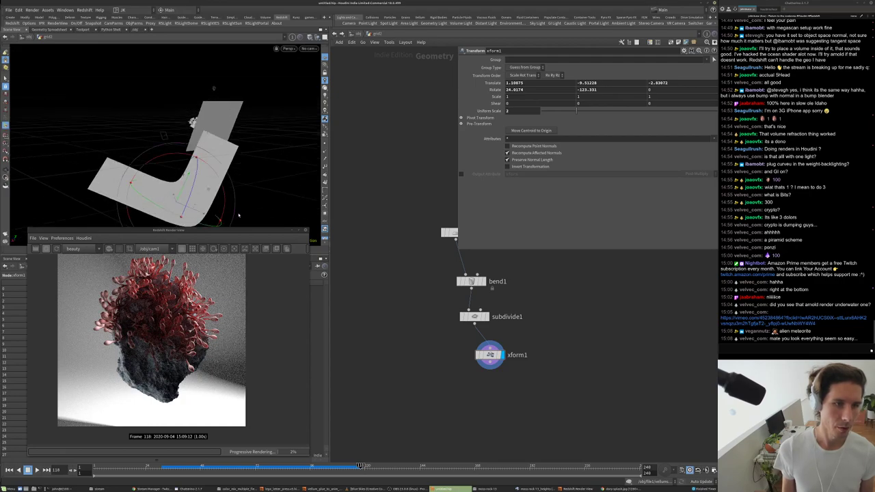
pyautogui.moveTo(202, 214); pyautogui.dragTo(239, 227)
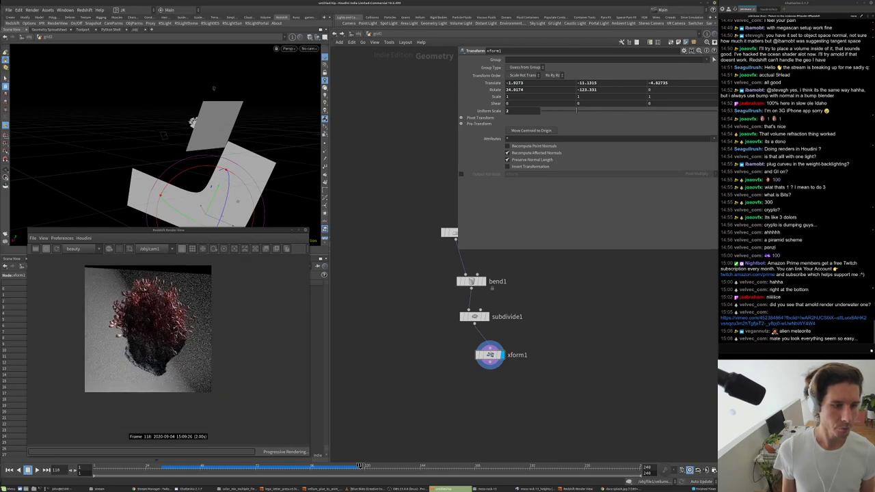
pyautogui.write('3')
pyautogui.press('Return')
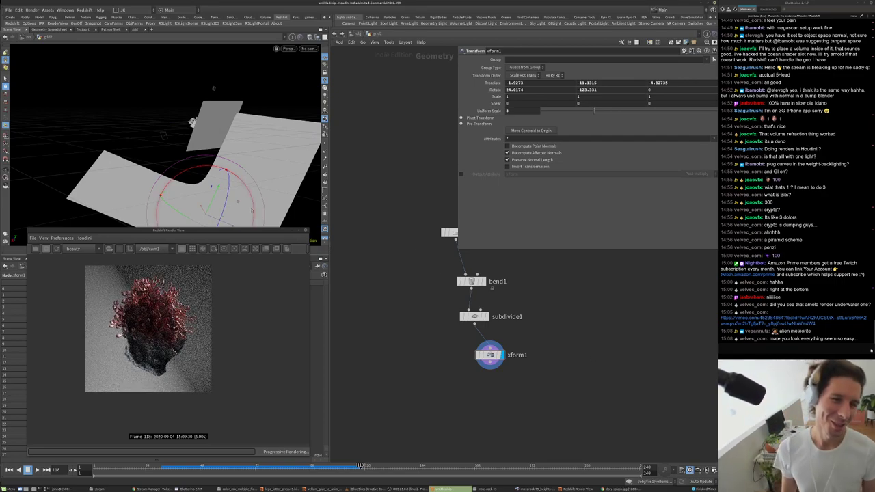
pyautogui.moveTo(211, 188); pyautogui.dragTo(207, 225)
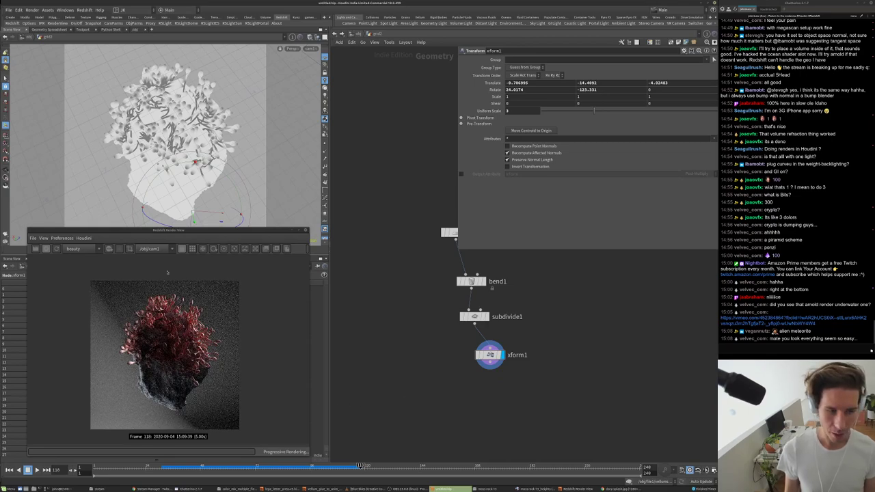
# - Duplicate the area light as rslight2 and place it below rslight1
pyautogui.press('u')
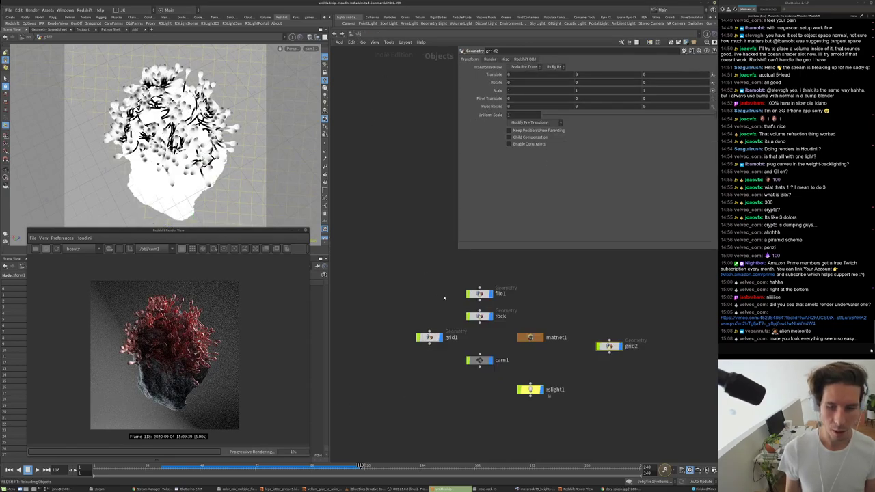
pyautogui.moveTo(444, 298); pyautogui.dragTo(408, 275, button='middle')
pyautogui.keyDown('alt'); pyautogui.moveTo(494, 366); pyautogui.dragTo(523, 389); pyautogui.keyUp('alt')
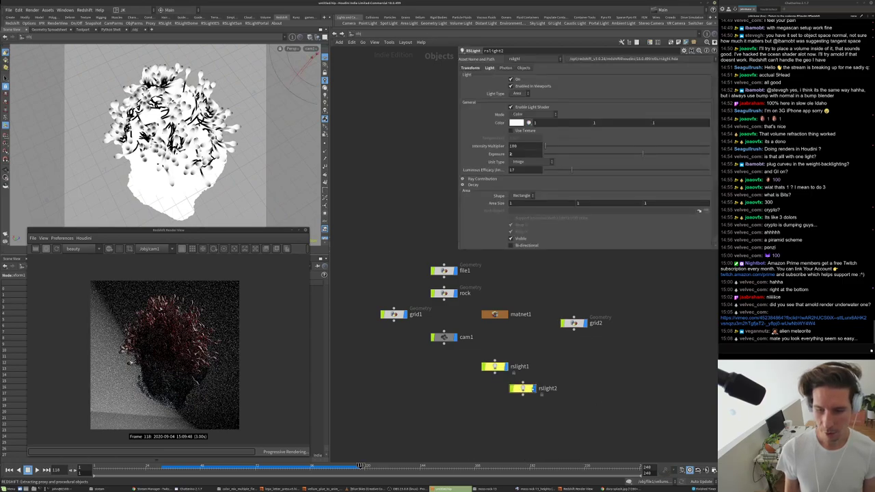
# - Look through rslight2 and aim its view at the rock
pyautogui.click(310, 49)
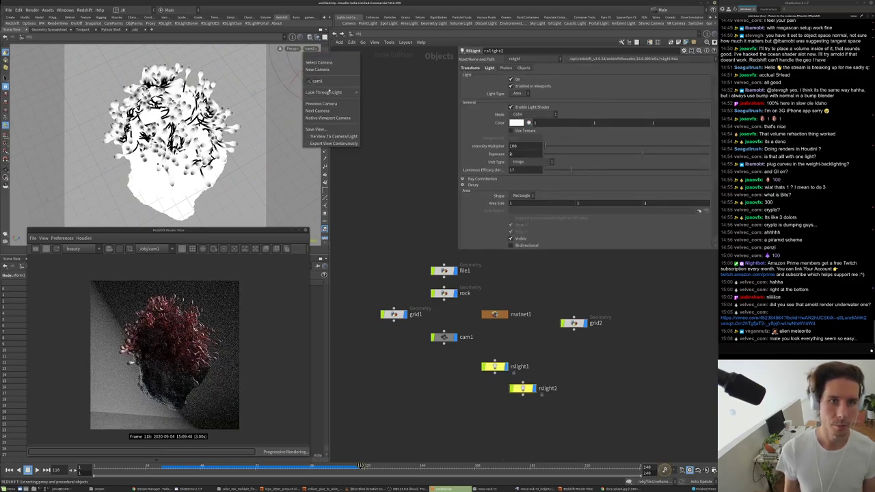
pyautogui.moveTo(328, 92)
pyautogui.click(377, 107)
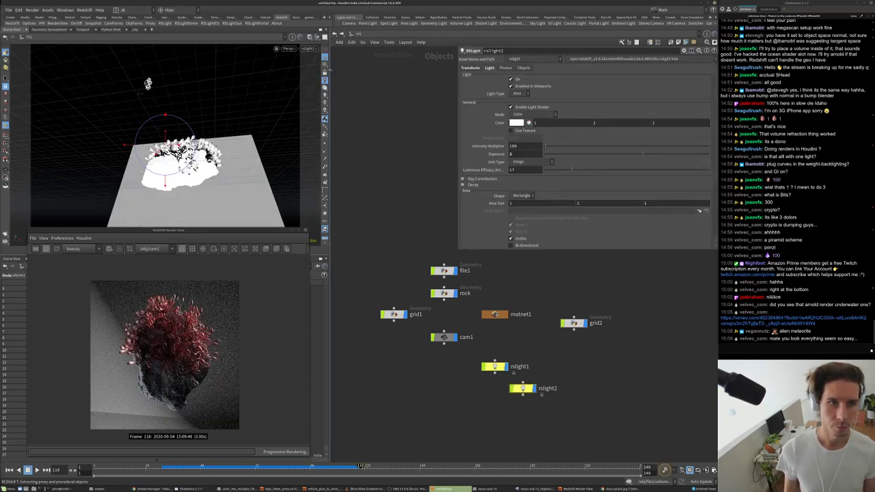
pyautogui.press('Escape')
pyautogui.moveTo(205, 123); pyautogui.dragTo(245, 123)
pyautogui.click(6, 125)
pyautogui.moveTo(164, 145); pyautogui.dragTo(237, 136)
pyautogui.press('Escape')
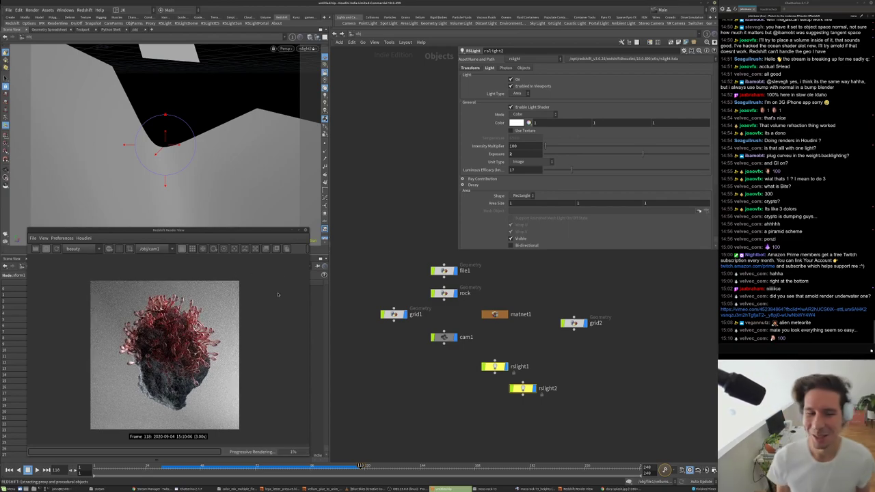
# - Swing rslight2 to a new angle on the rock for different lighting
pyautogui.scroll(5, 165, 342)
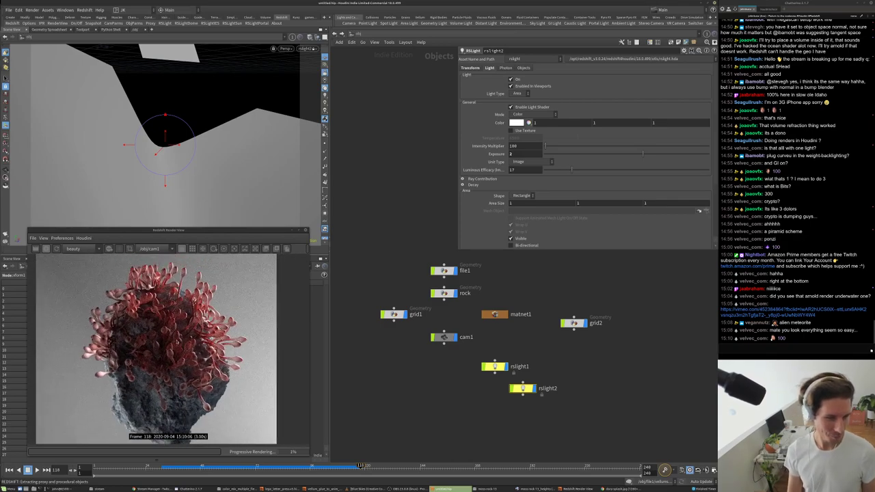
pyautogui.scroll(-5, 165, 347)
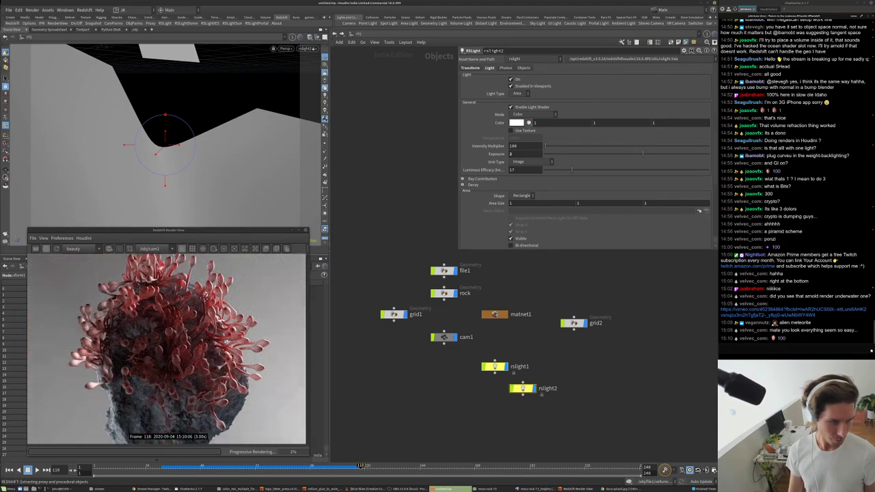
pyautogui.scroll(2, 172, 402)
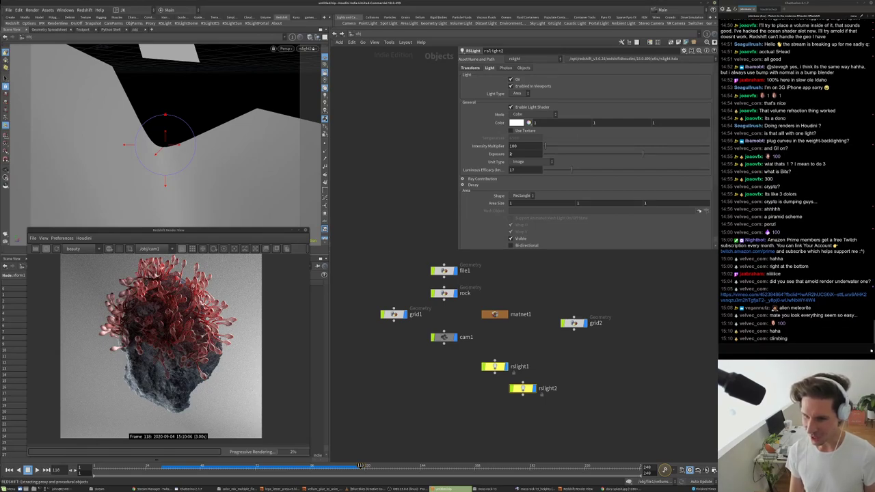
pyautogui.scroll(4, 143, 355)
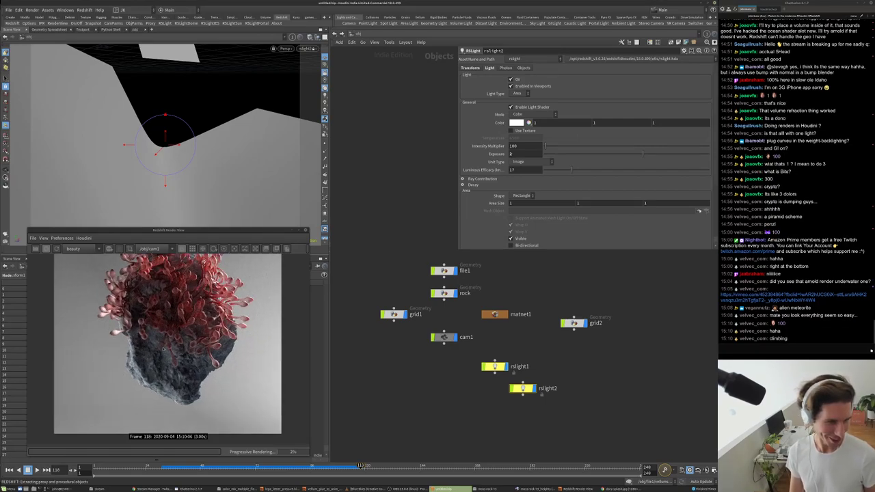
pyautogui.scroll(-2, 144, 355)
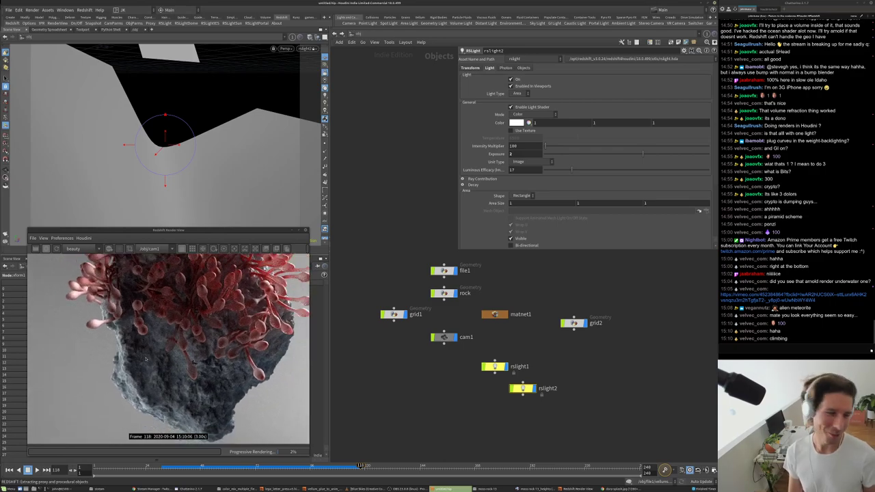
pyautogui.scroll(-3, 169, 374)
pyautogui.press('Escape')
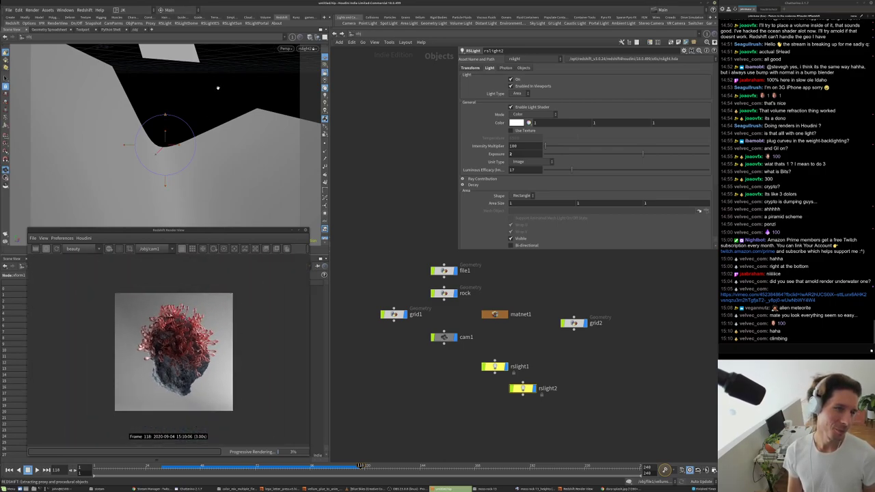
pyautogui.moveTo(214, 86); pyautogui.dragTo(309, 178)
pyautogui.moveTo(230, 180); pyautogui.dragTo(150, 130)
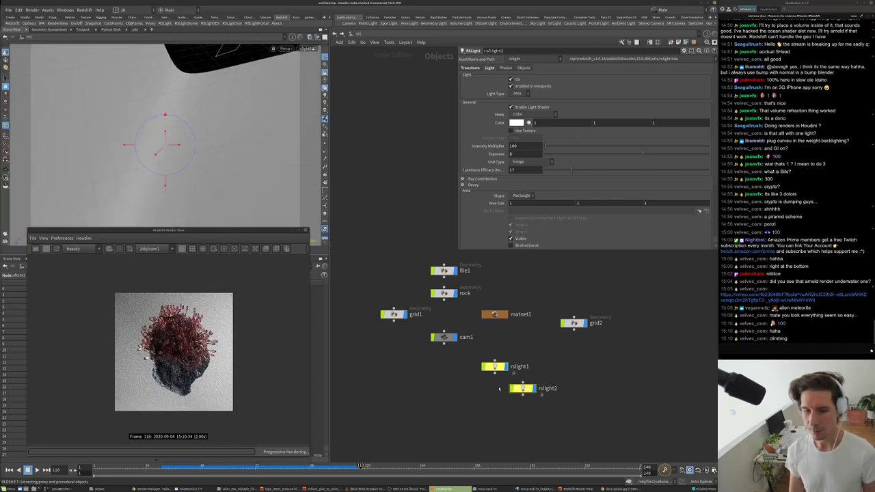
# - Soften rslight2's spread to 0.897 and set its exposure to 1
pyautogui.scroll(-5, 608, 200)
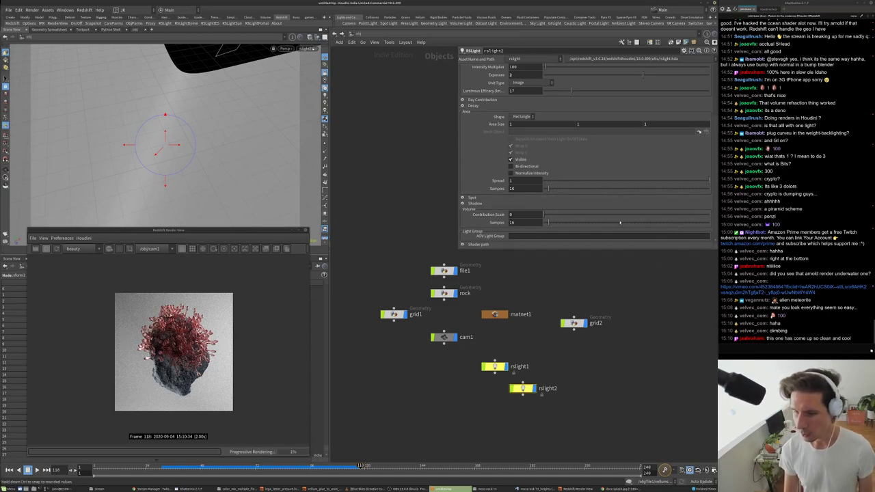
pyautogui.moveTo(709, 180)
pyautogui.mouseDown()
pyautogui.moveTo(632, 180)
pyautogui.moveTo(693, 180)
pyautogui.mouseUp()
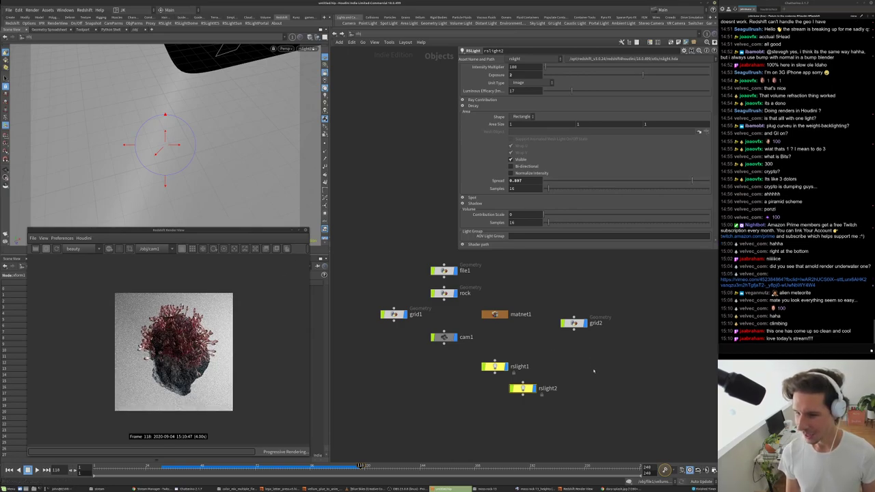
pyautogui.scroll(3, 168, 349)
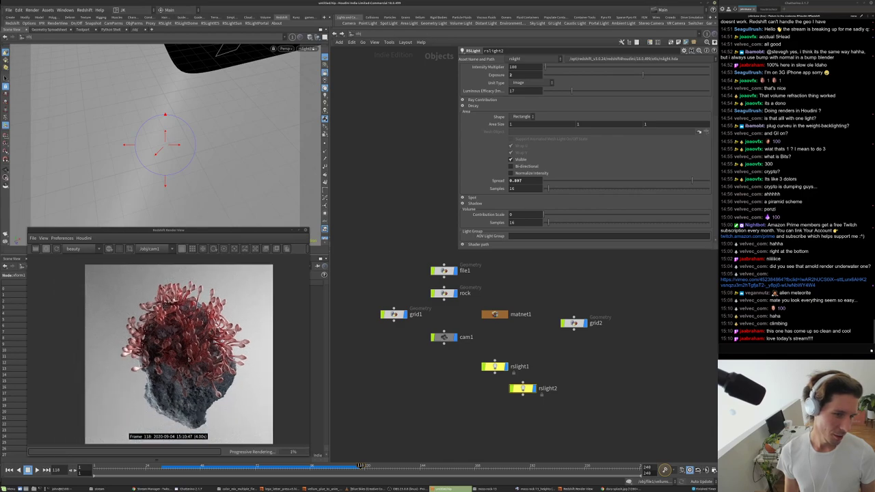
pyautogui.scroll(2, 585, 151)
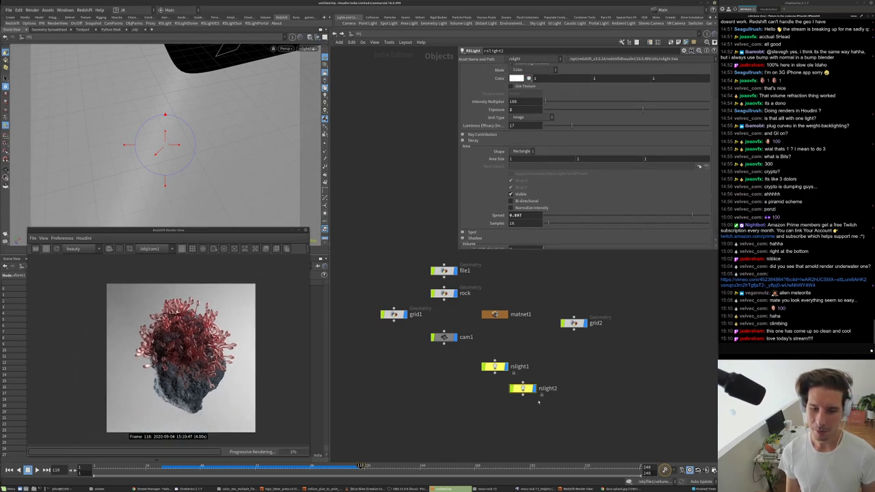
pyautogui.doubleClick(511, 109)
pyautogui.write('1')
pyautogui.press('Return')
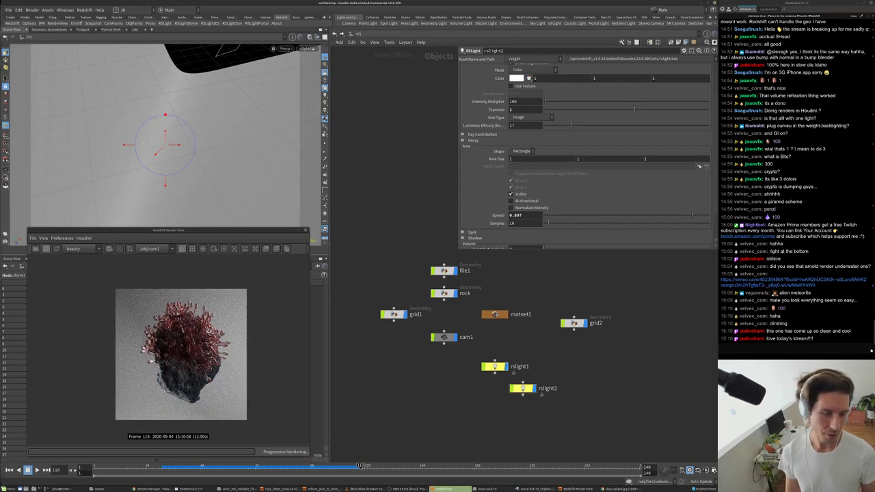
pyautogui.scroll(6, 181, 354)
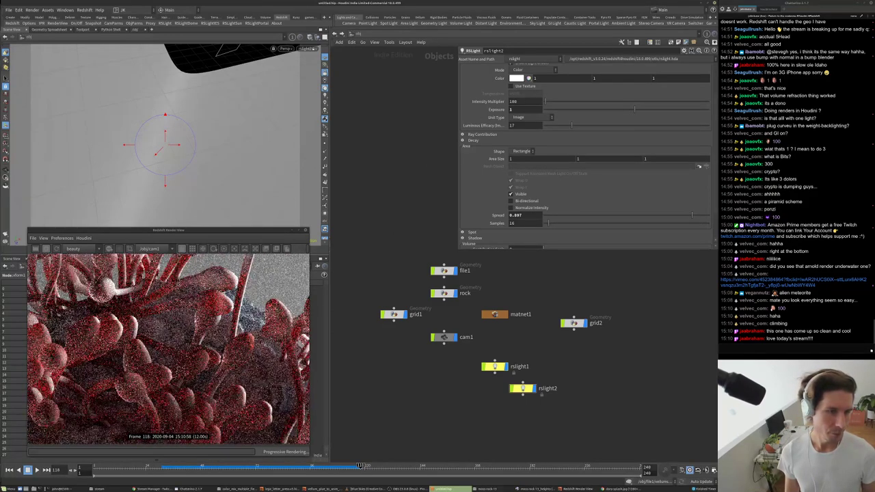
pyautogui.scroll(-6, 179, 354)
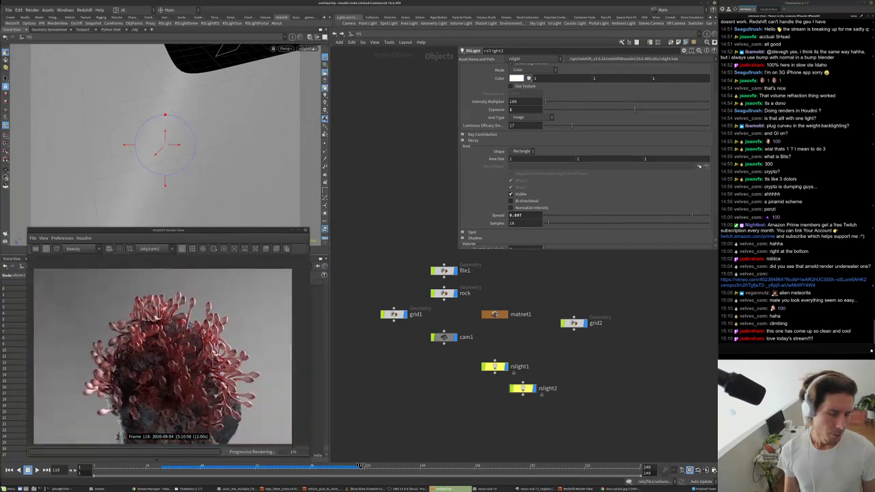
pyautogui.scroll(-3, 170, 320)
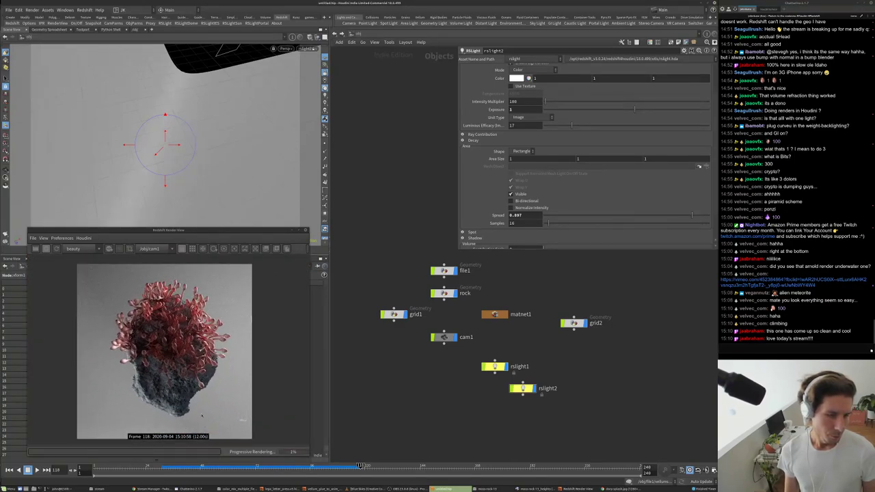
pyautogui.scroll(5, 205, 415)
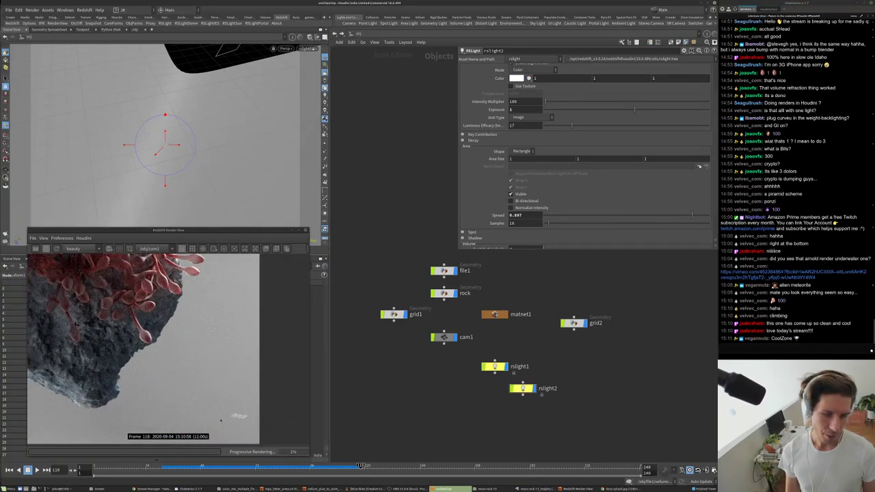
pyautogui.scroll(5, 236, 416)
# - Add a new RS Material Builder inside matnet1 and step into it
pyautogui.click(573, 323)
pyautogui.doubleClick(496, 315)
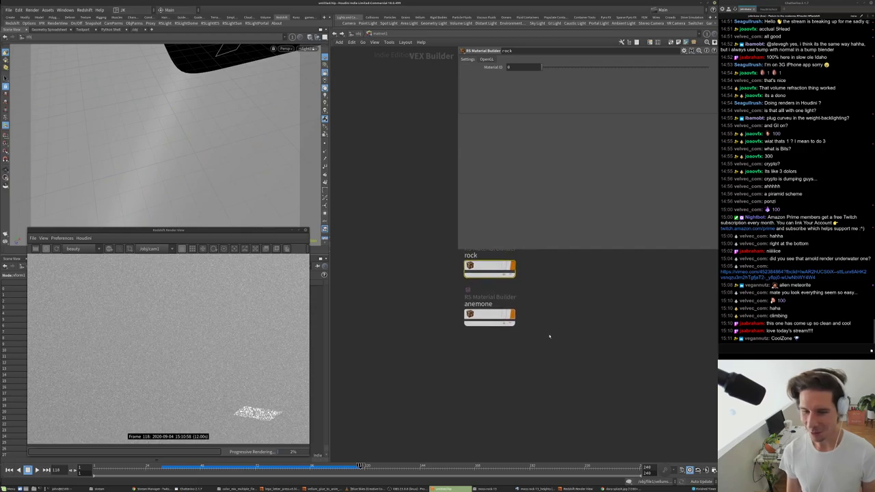
pyautogui.press('Tab')
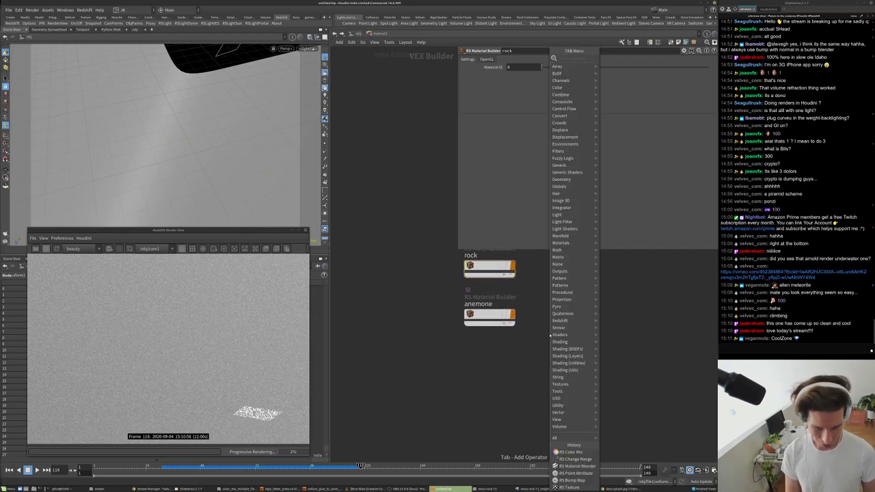
pyautogui.write('rs')
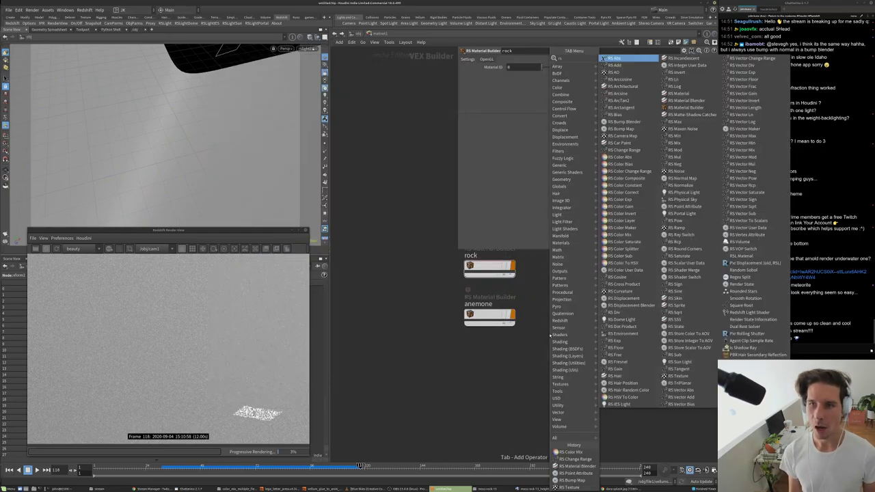
pyautogui.click(685, 107)
pyautogui.click(508, 376)
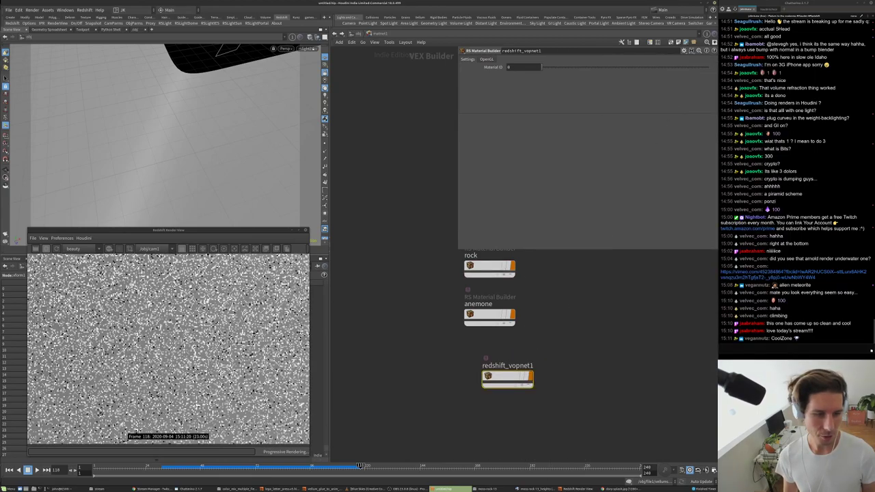
pyautogui.moveTo(508, 377); pyautogui.dragTo(131, 176)
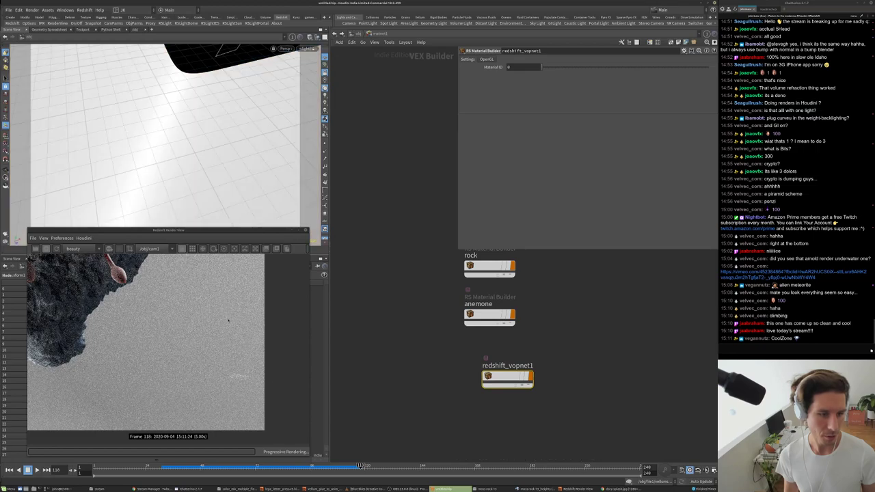
pyautogui.doubleClick(508, 378)
# - Set the material's reflection roughness to 0.4 and diffuse weight to 0.32
pyautogui.click(521, 149)
pyautogui.write('0.35')
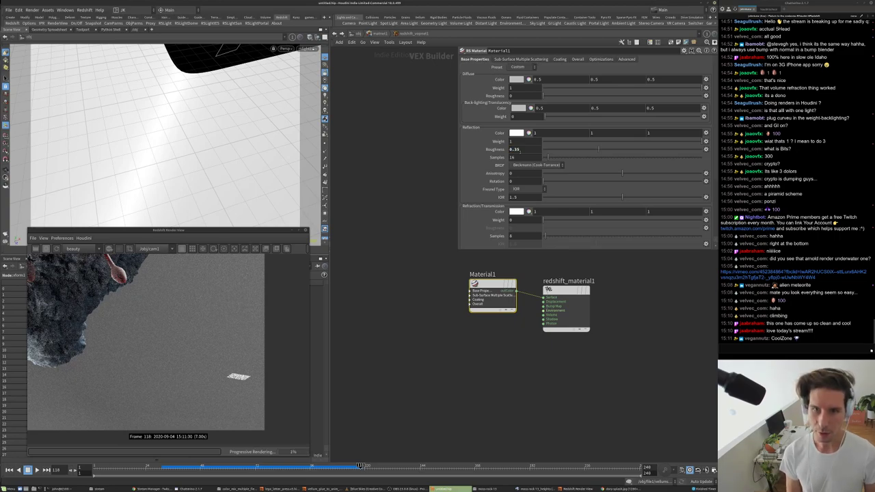
pyautogui.press('Return')
pyautogui.scroll(-4, 211, 370)
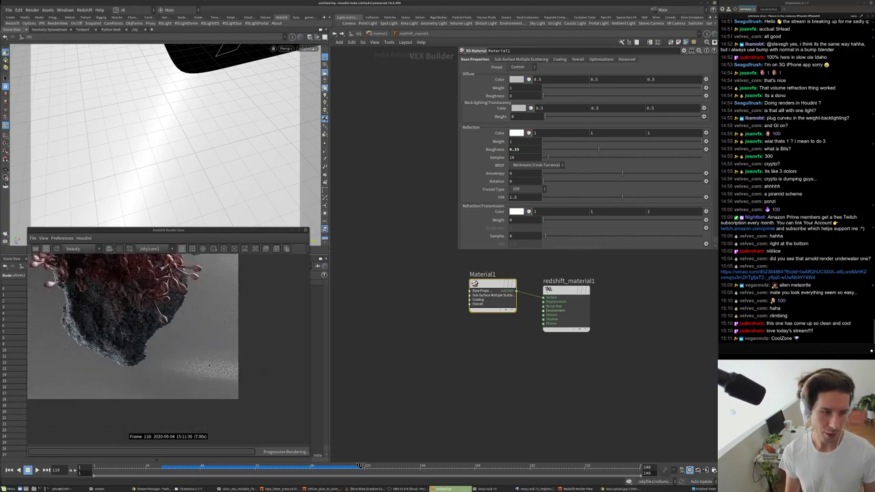
pyautogui.scroll(1, 204, 304)
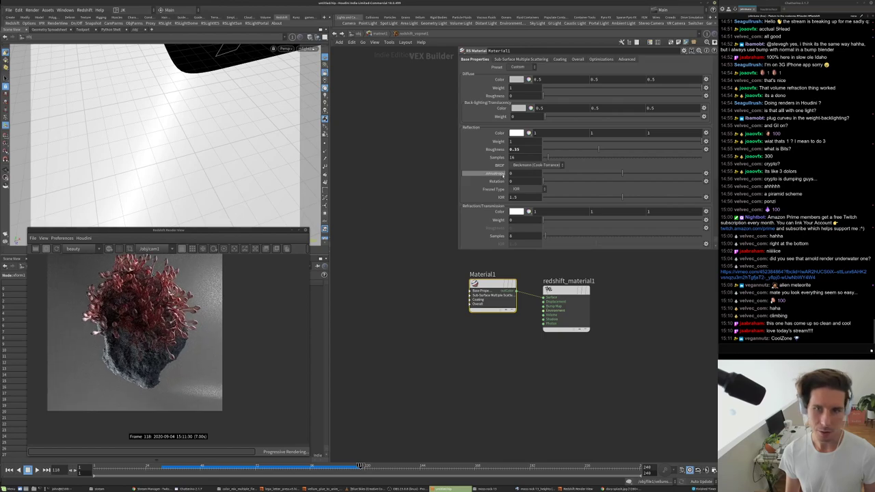
pyautogui.doubleClick(516, 149)
pyautogui.press('Return')
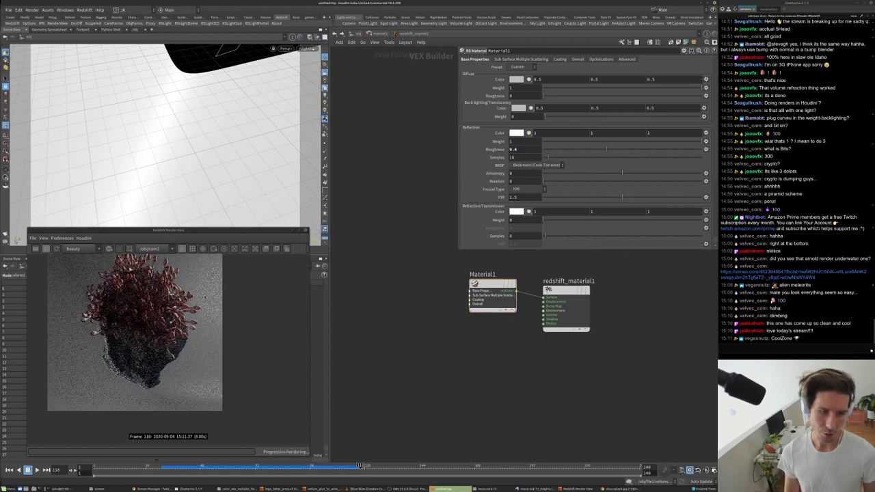
pyautogui.click(594, 87)
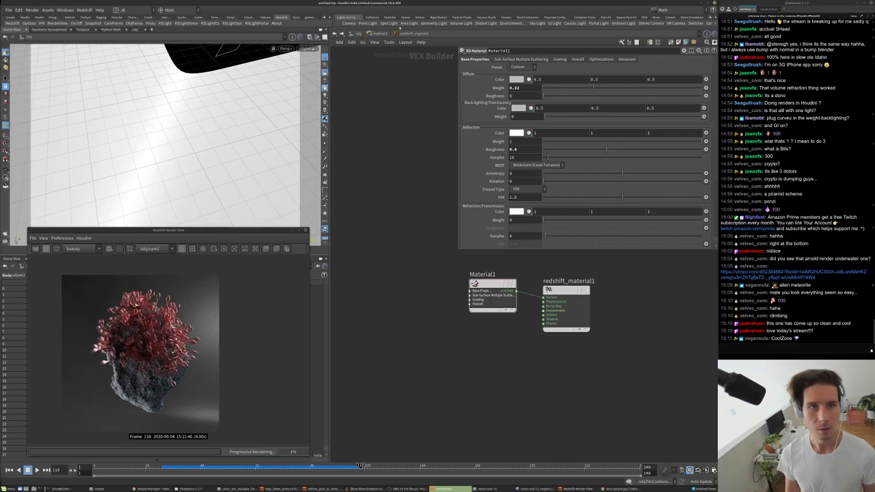
pyautogui.click(381, 33)
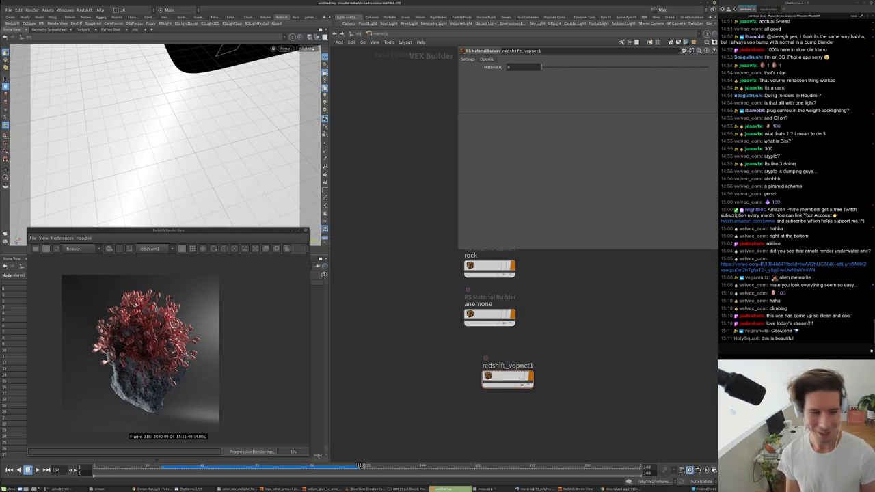
# - Back at /obj, tumble the view through rslight2 to swing it around the rock
pyautogui.scroll(3, 134, 371)
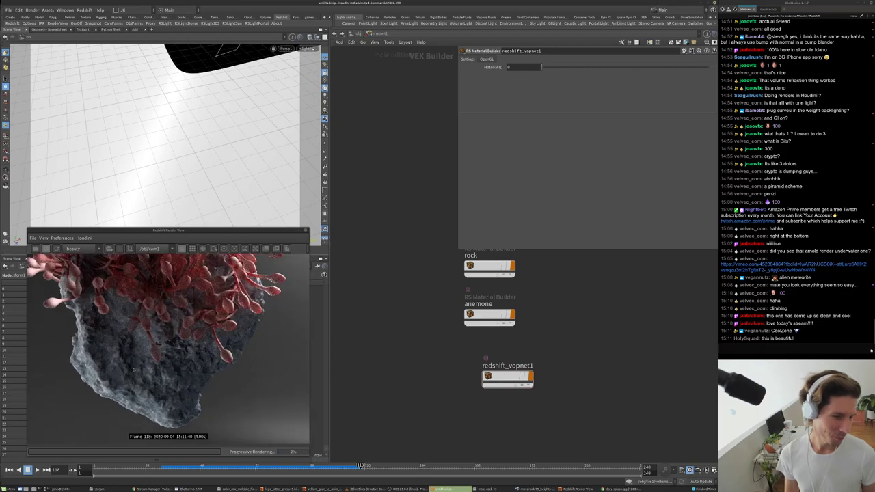
pyautogui.scroll(3, 162, 346)
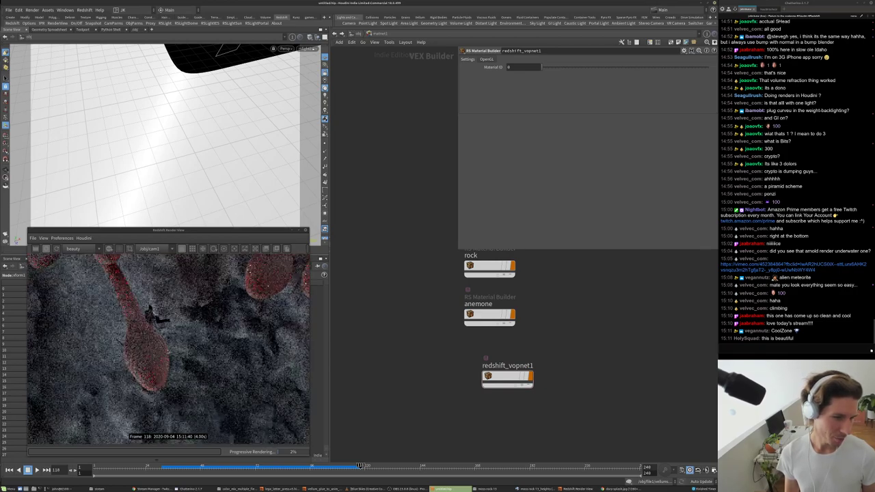
pyautogui.scroll(-8, 149, 313)
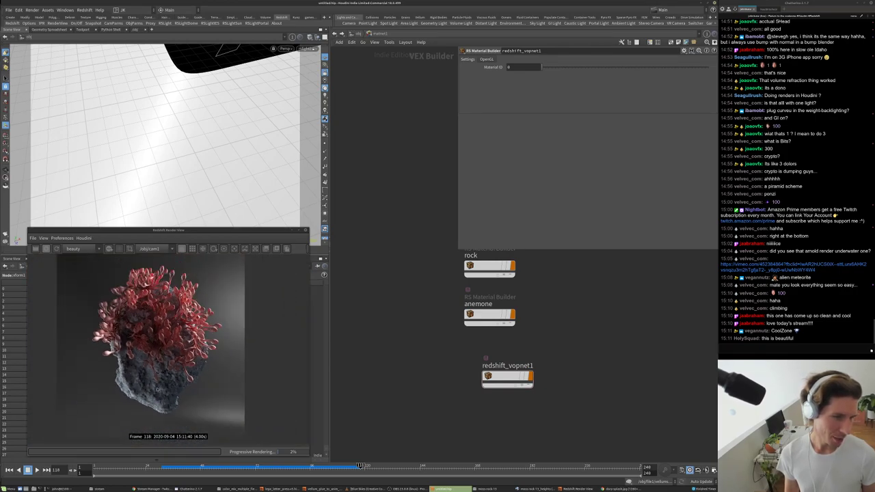
pyautogui.click(351, 34)
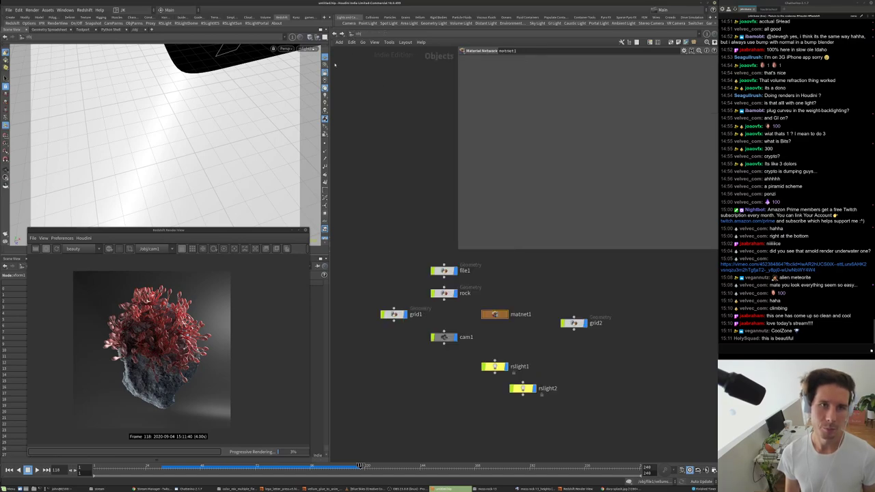
pyautogui.press('Escape')
pyautogui.moveTo(247, 127); pyautogui.dragTo(224, 150)
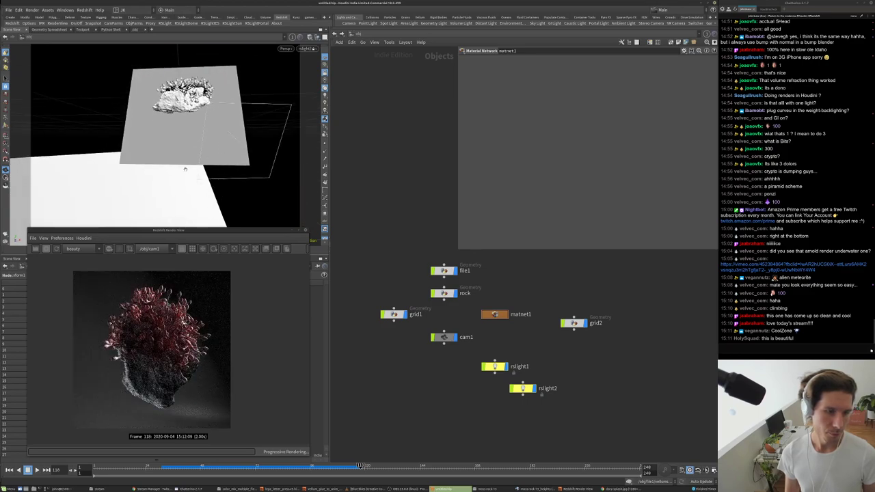
pyautogui.moveTo(180, 177); pyautogui.dragTo(215, 150)
pyautogui.moveTo(214, 203); pyautogui.dragTo(197, 177)
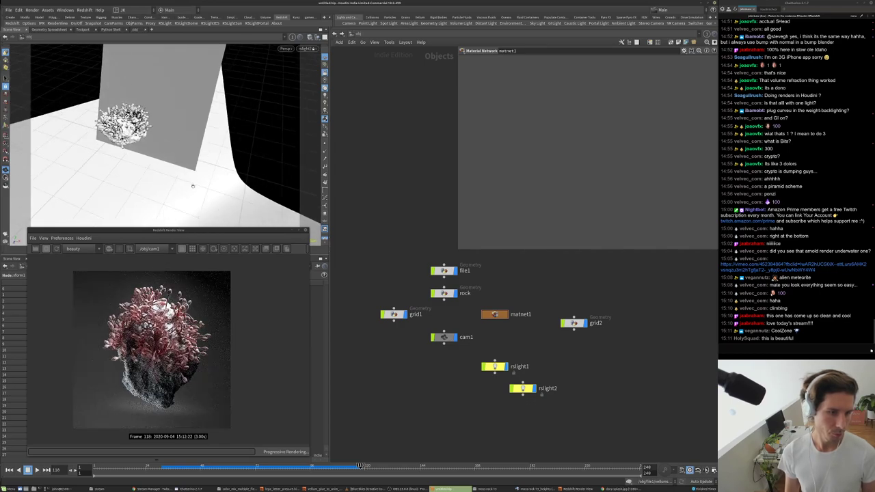
# - Set rslight1's exposure to 1
pyautogui.click(493, 367)
pyautogui.click(518, 109)
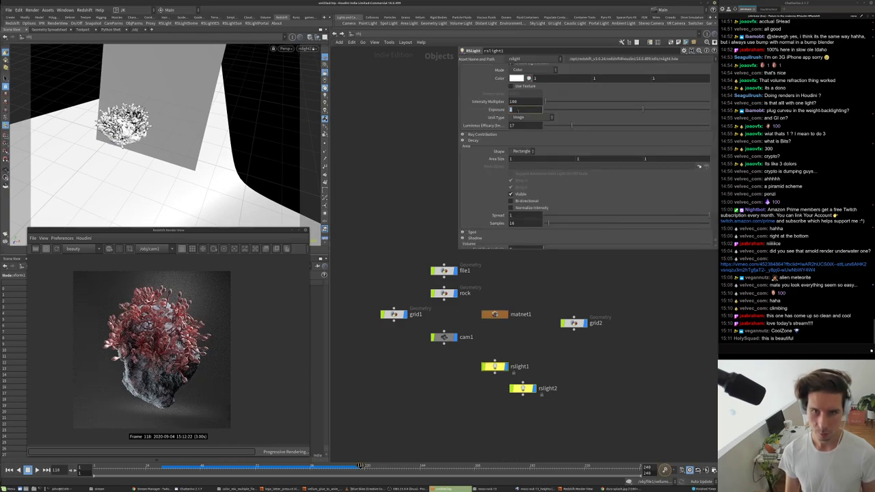
pyautogui.write('1')
pyautogui.press('Return')
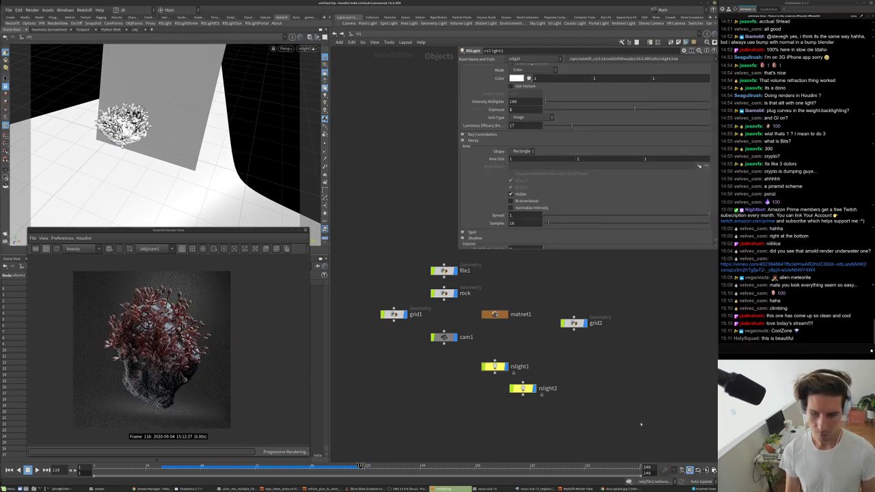
# - Set rslight2's exposure to 2 and swing it to light the rock from another angle
pyautogui.click(522, 388)
pyautogui.write('2')
pyautogui.press('Return')
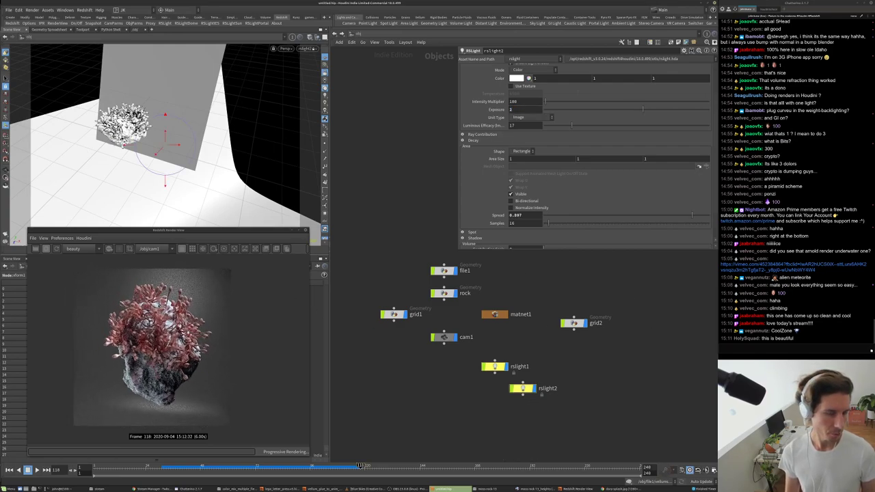
pyautogui.press('Escape')
pyautogui.moveTo(213, 170); pyautogui.dragTo(185, 157)
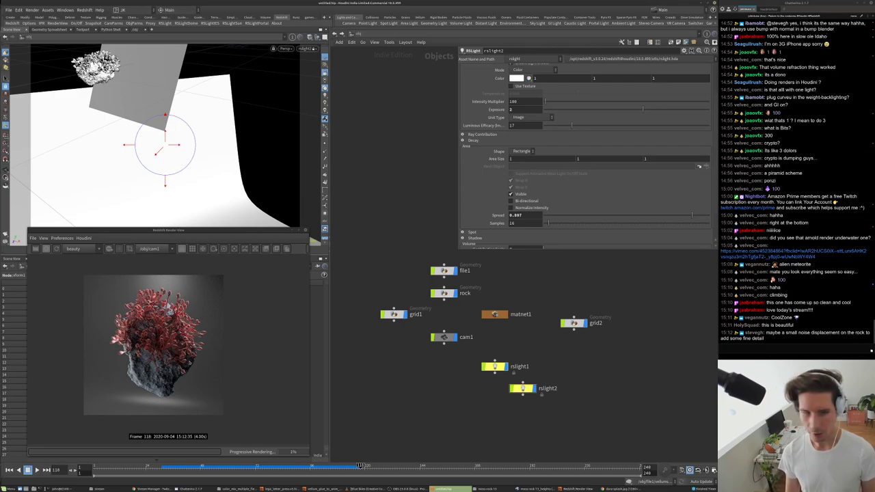
# - Add an RS Maxon Noise node inside the rock material builder and return to /obj
pyautogui.scroll(6, 168, 345)
pyautogui.scroll(-6, 167, 348)
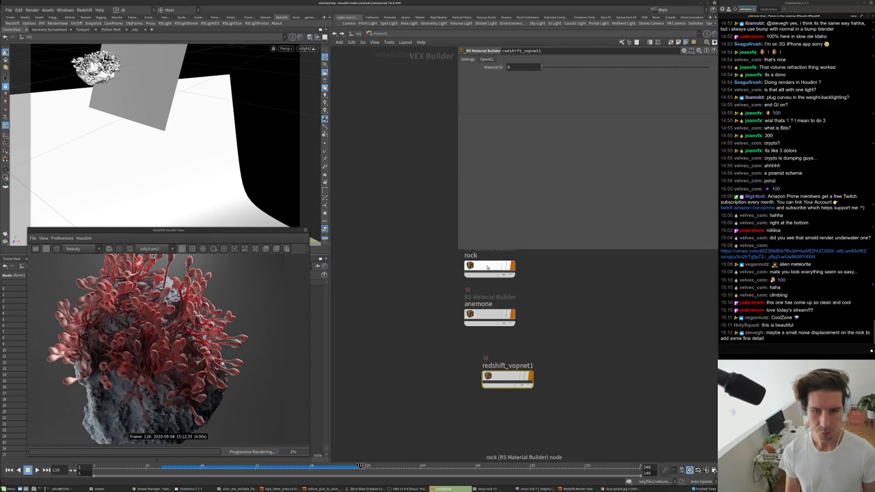
pyautogui.doubleClick(488, 313)
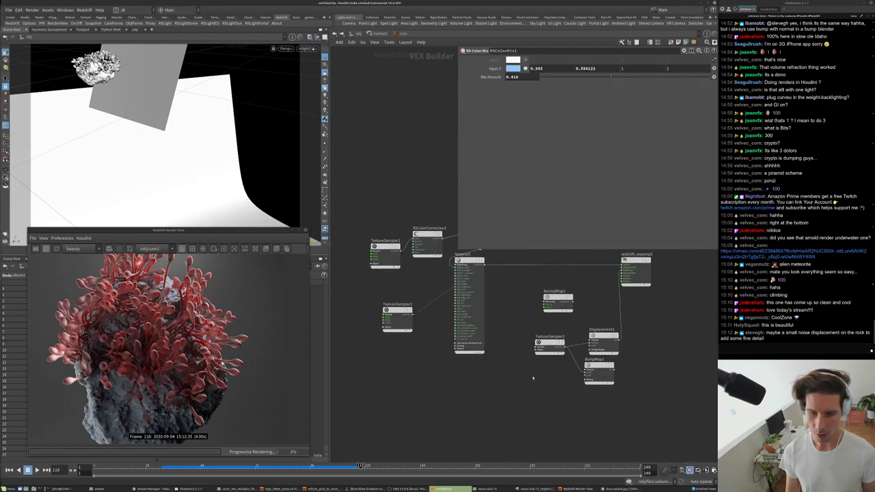
pyautogui.press('Tab')
pyautogui.write('max')
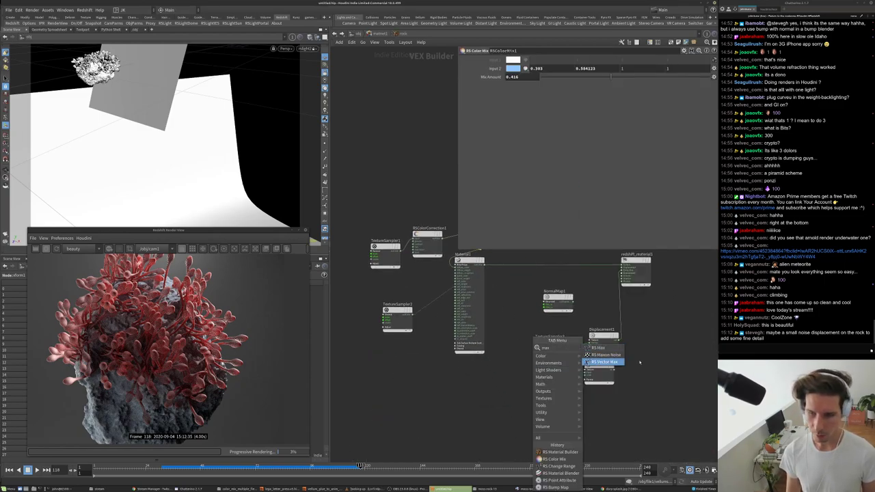
pyautogui.click(604, 355)
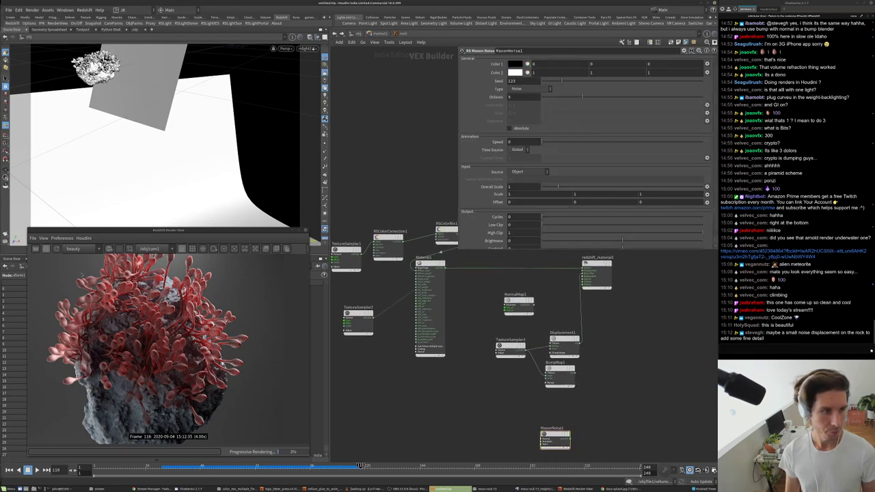
pyautogui.press('u')
pyautogui.press('u')
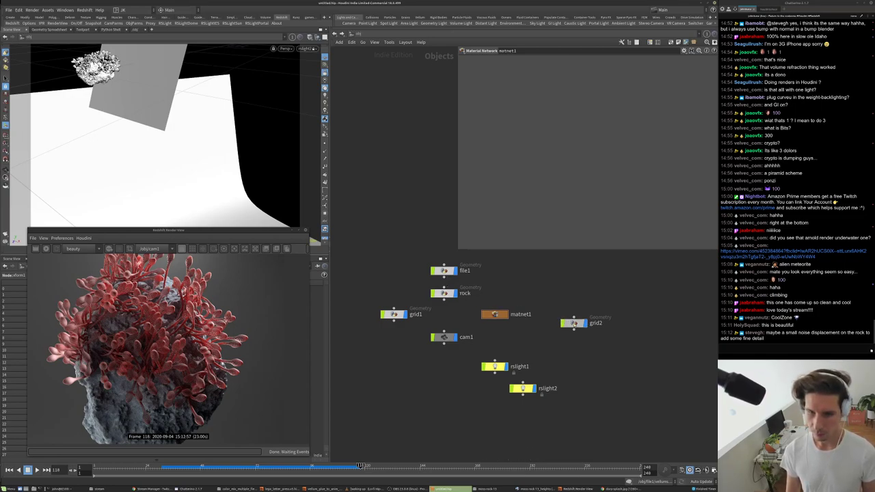
# - Inspect object_merge1's point and primitive counts inside the grid2 rock object
pyautogui.doubleClick(444, 293)
pyautogui.press('u')
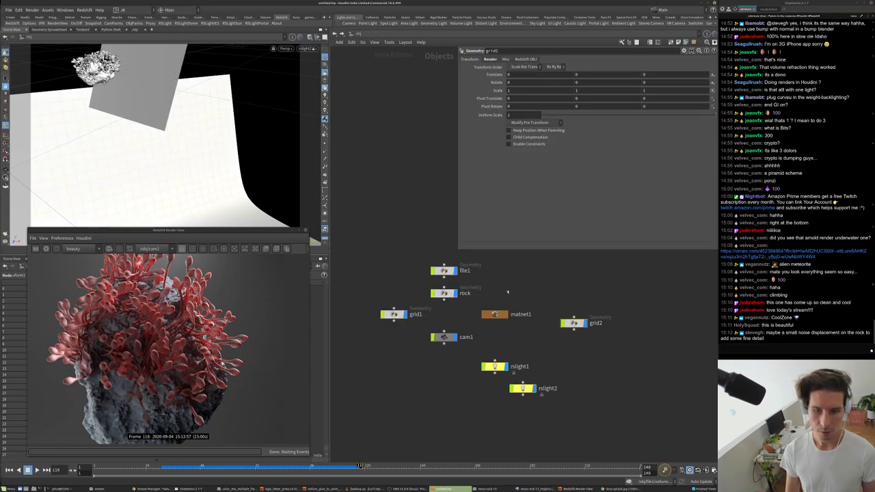
pyautogui.press('i')
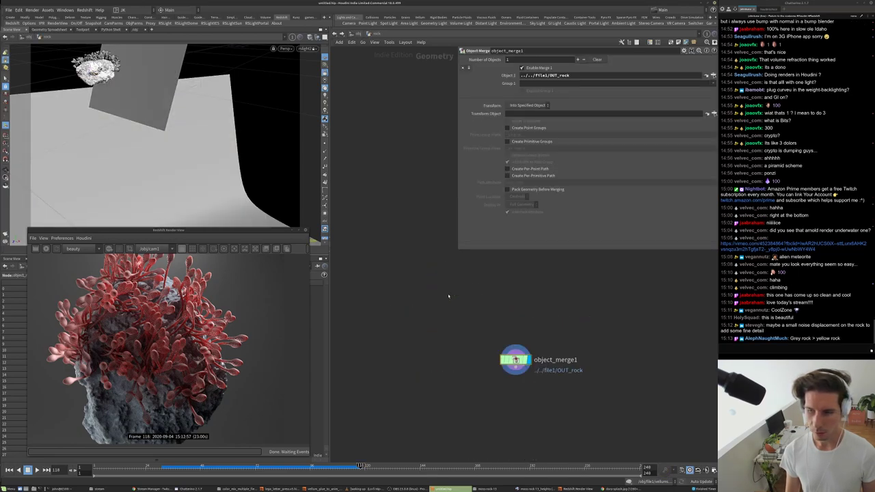
pyautogui.moveTo(487, 311); pyautogui.dragTo(474, 309, button='middle')
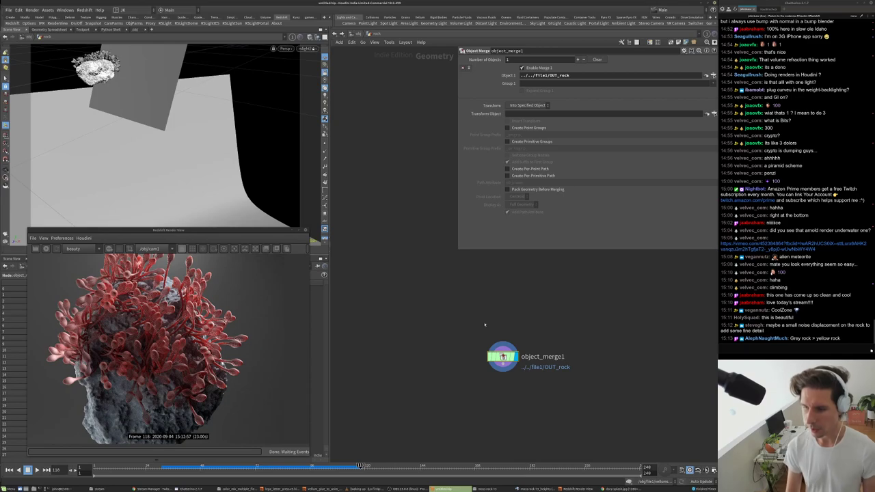
pyautogui.moveTo(497, 358); pyautogui.dragTo(497, 333, button='middle')
pyautogui.middleClick(497, 334)
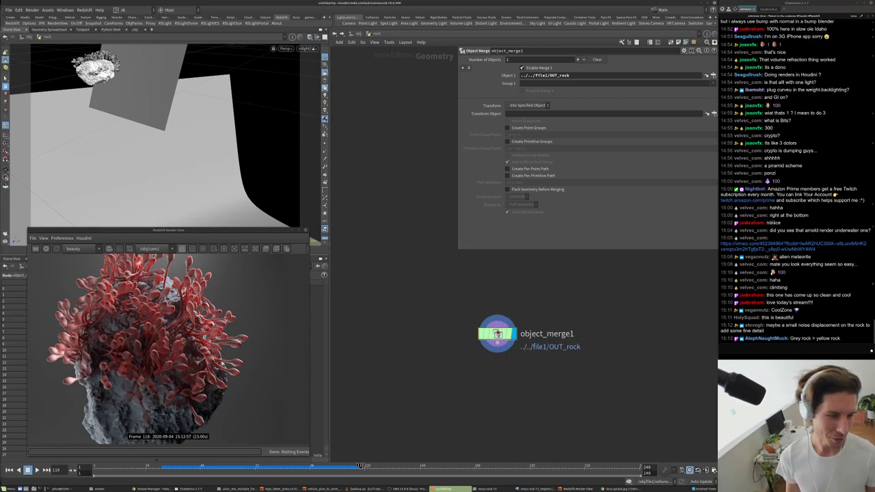
pyautogui.scroll(-3, 158, 349)
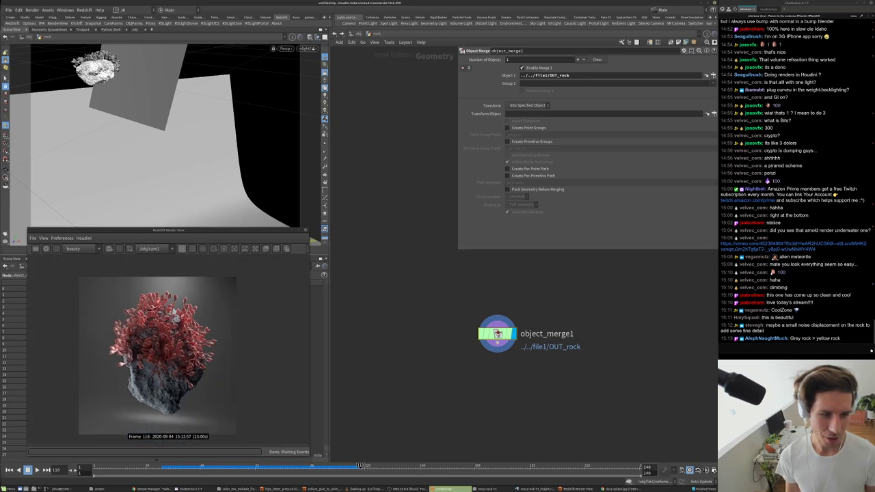
pyautogui.middleClick(507, 330)
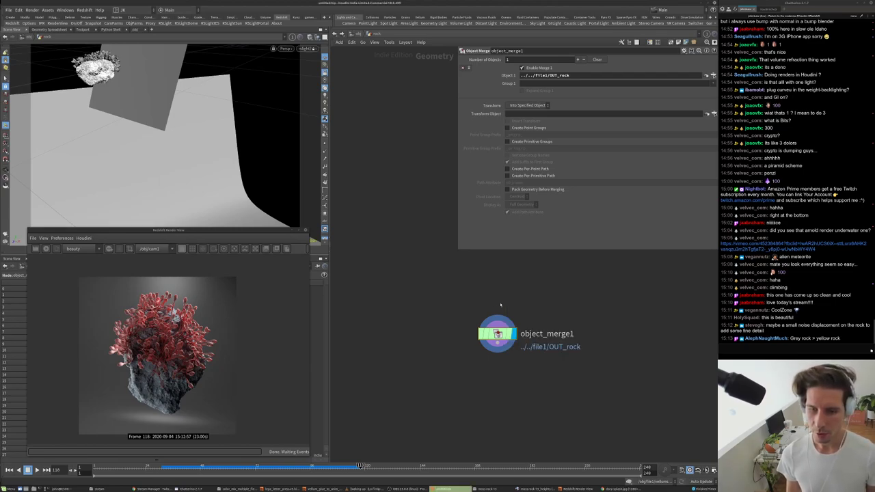
pyautogui.press('u')
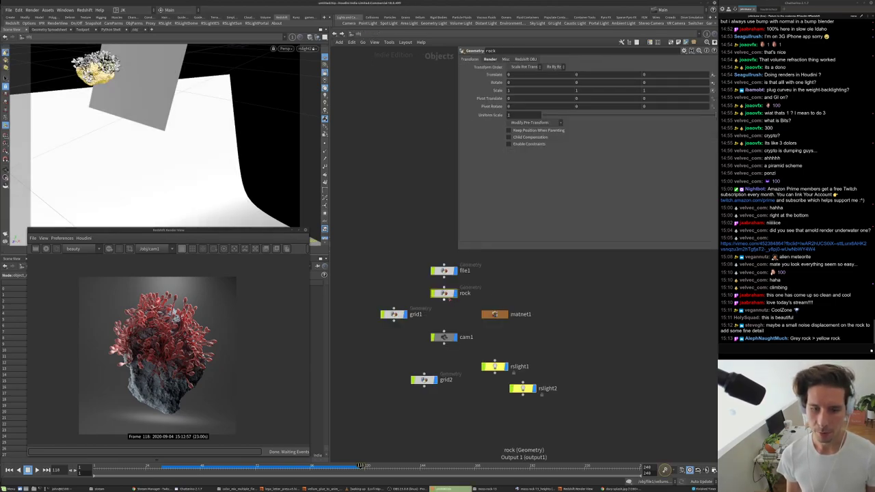
# - Enable Redshift displacement on the rock with minimum edge length 3 and maximum subdivisions 7
pyautogui.click(493, 60)
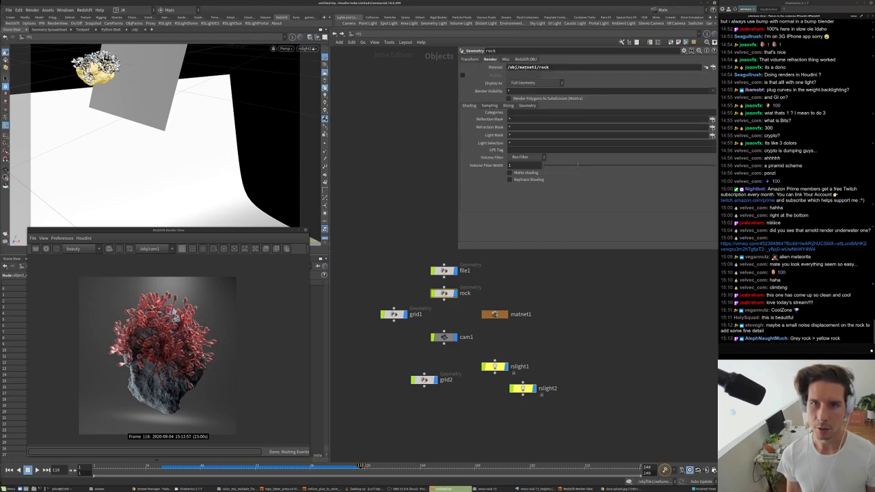
pyautogui.click(526, 58)
pyautogui.click(540, 67)
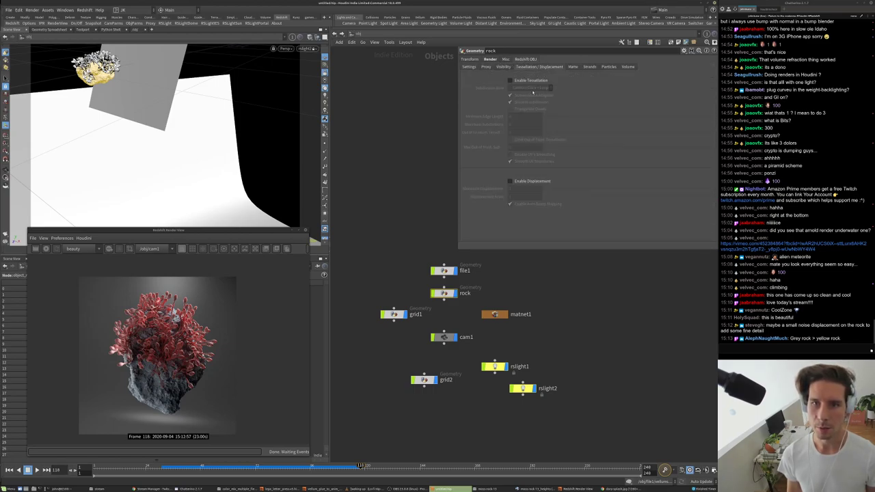
pyautogui.click(532, 182)
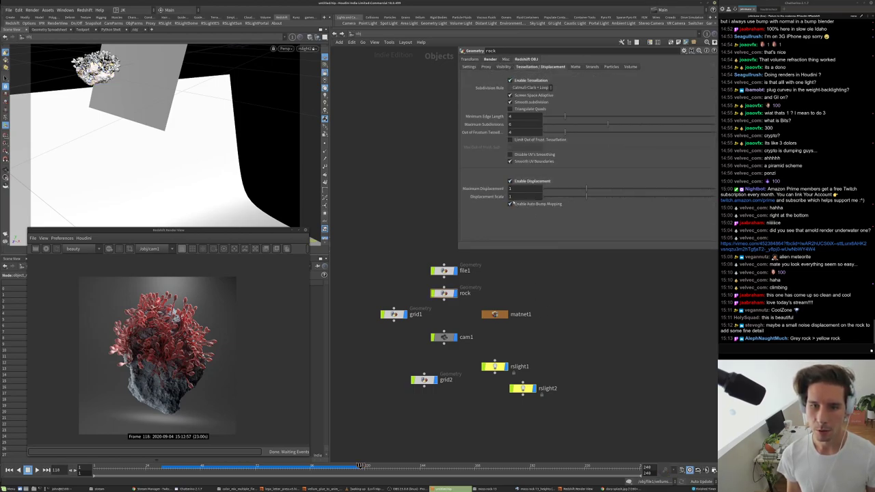
pyautogui.click(515, 117)
pyautogui.write('3')
pyautogui.press('Return')
pyautogui.click(516, 124)
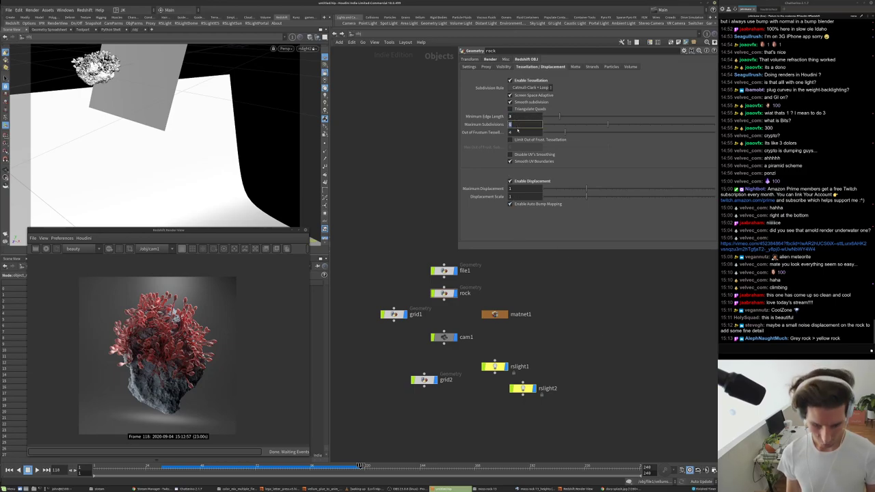
pyautogui.write('8')
pyautogui.press('Return')
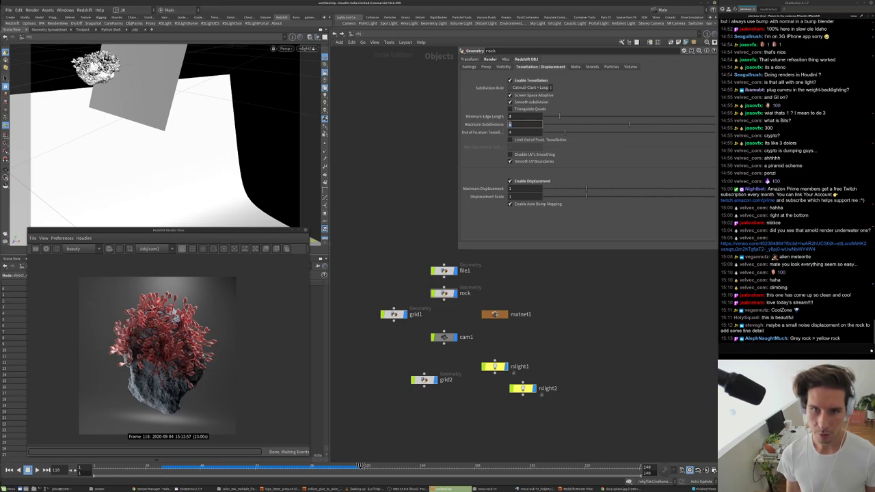
pyautogui.write('7')
pyautogui.press('Return')
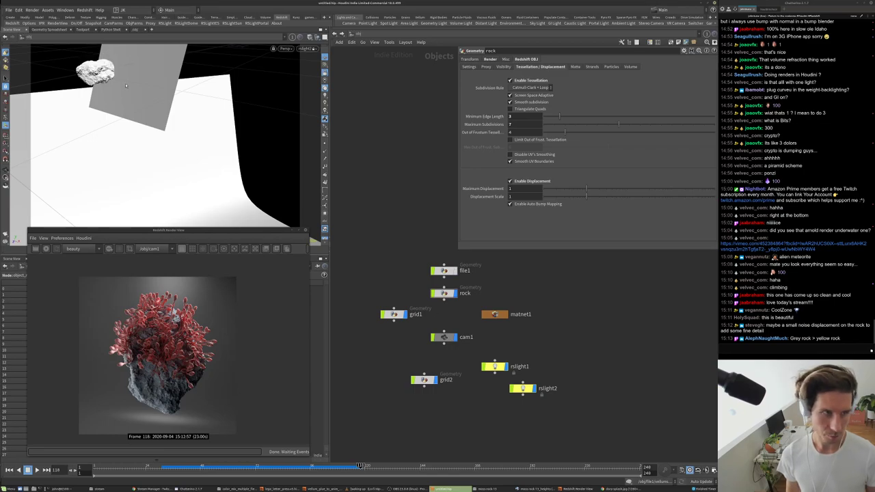
pyautogui.click(306, 48)
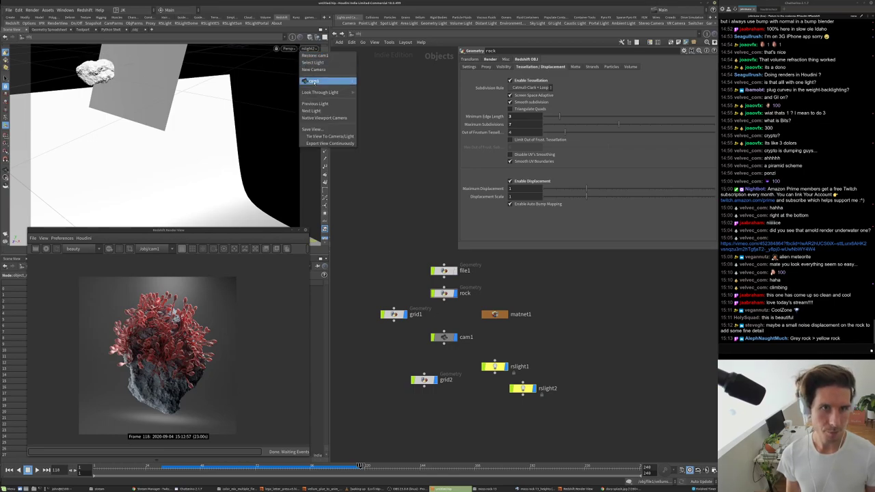
pyautogui.click(321, 81)
# - Add a WireFrame node to the rock material and wire it into the Surface input
pyautogui.doubleClick(495, 315)
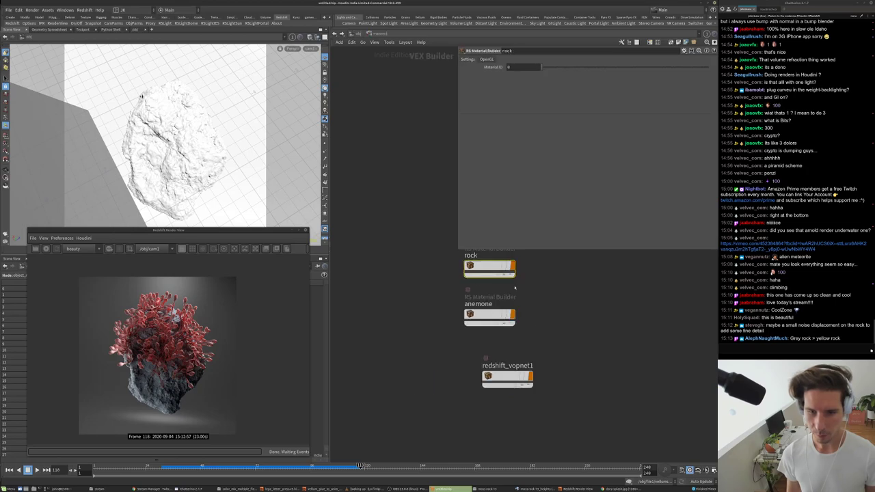
pyautogui.doubleClick(468, 284)
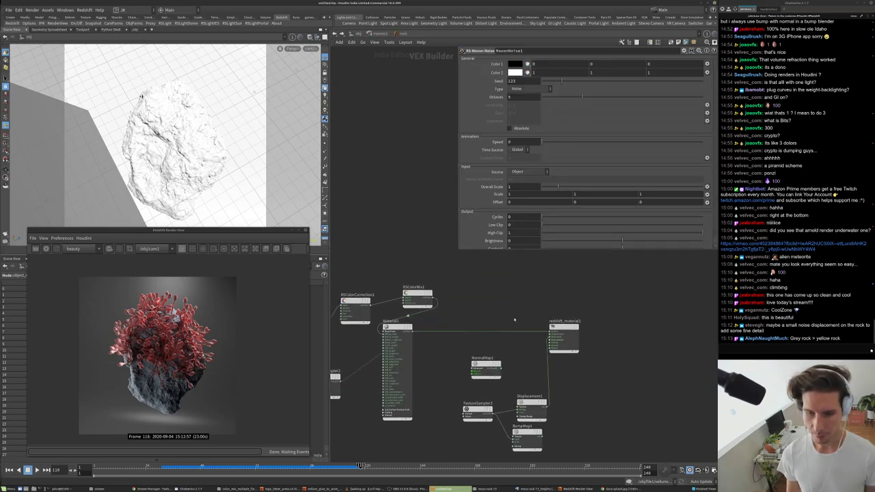
pyautogui.press('Tab')
pyautogui.write('wire')
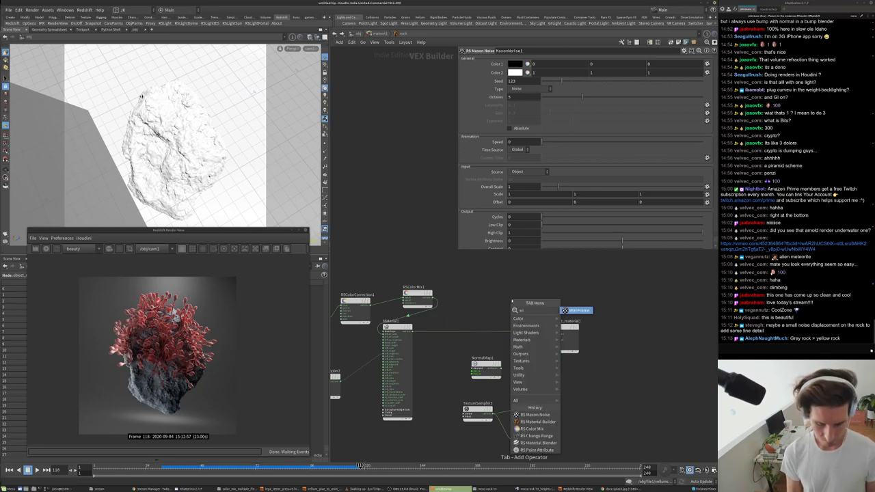
pyautogui.press('Return')
pyautogui.scroll(4, 511, 301)
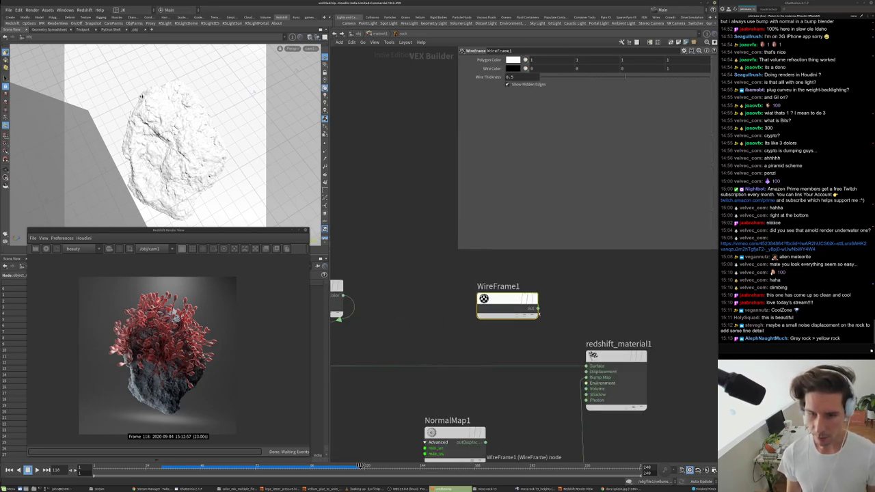
pyautogui.click(538, 309)
pyautogui.click(581, 362)
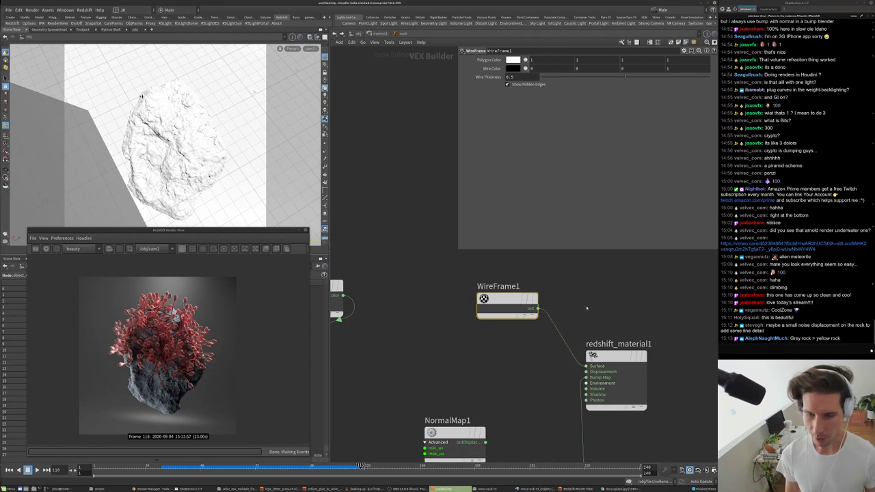
# - Connect MaxonNoise1 to the material surface and restart the Redshift IPR render
pyautogui.scroll(-3, 502, 381)
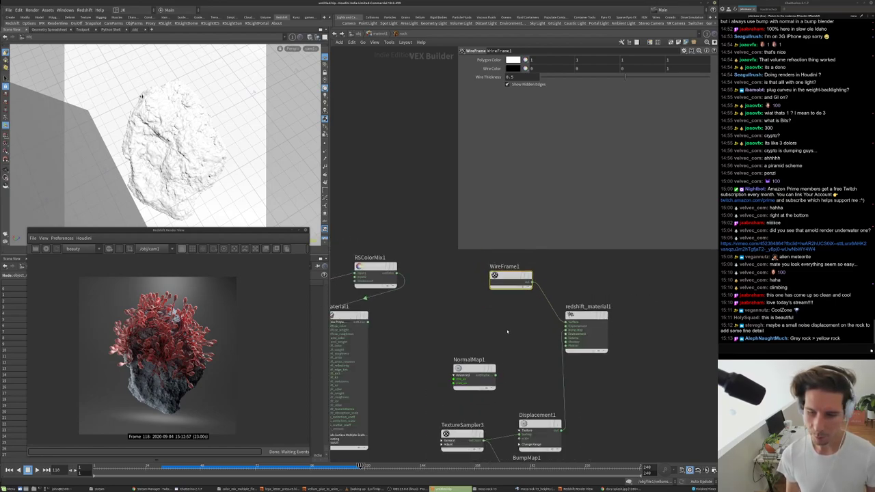
pyautogui.scroll(-4, 479, 301)
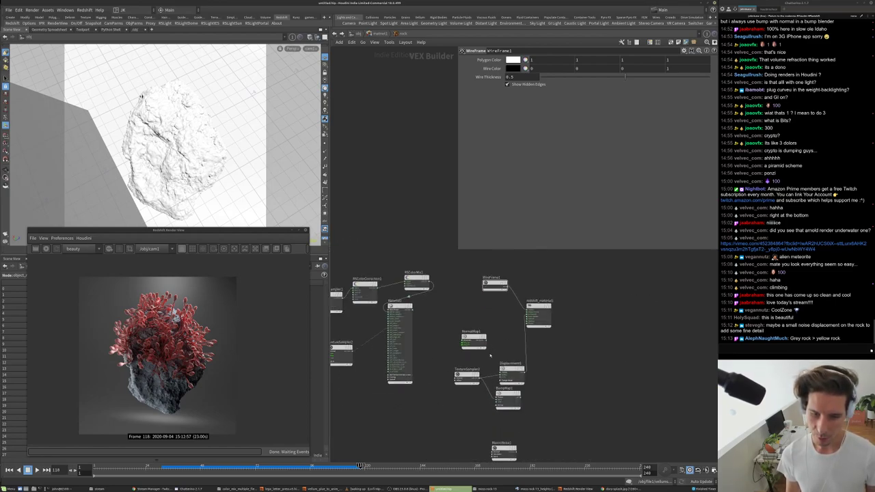
pyautogui.moveTo(504, 447); pyautogui.dragTo(489, 306)
pyautogui.scroll(3, 495, 306)
pyautogui.click(504, 312)
pyautogui.click(482, 305)
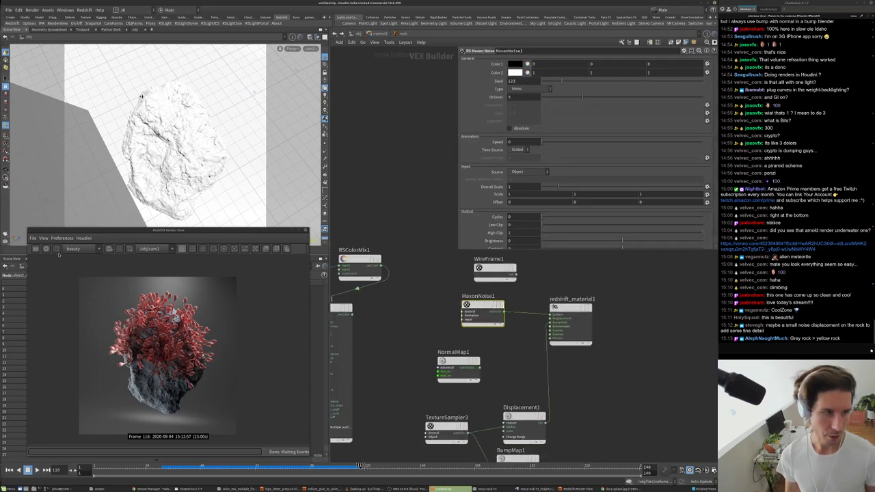
pyautogui.click(45, 249)
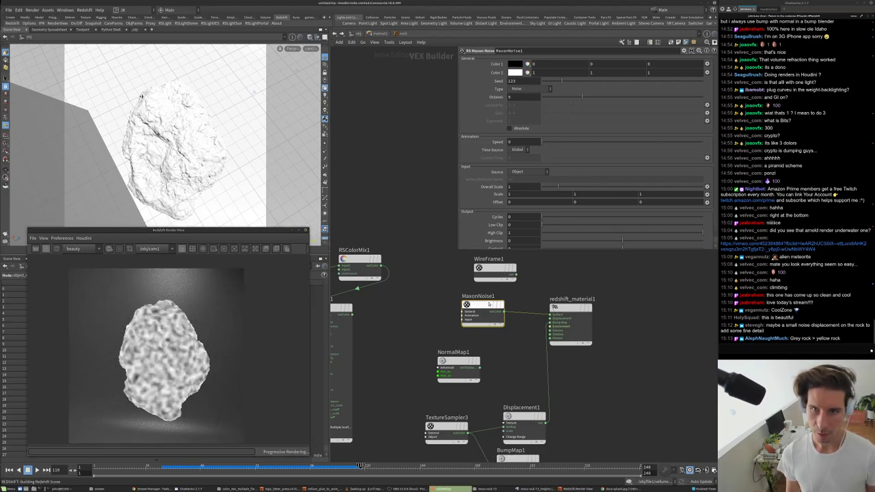
# - Switch the noise type to Turbulence and set Overall Scale to 0.5
pyautogui.click(526, 88)
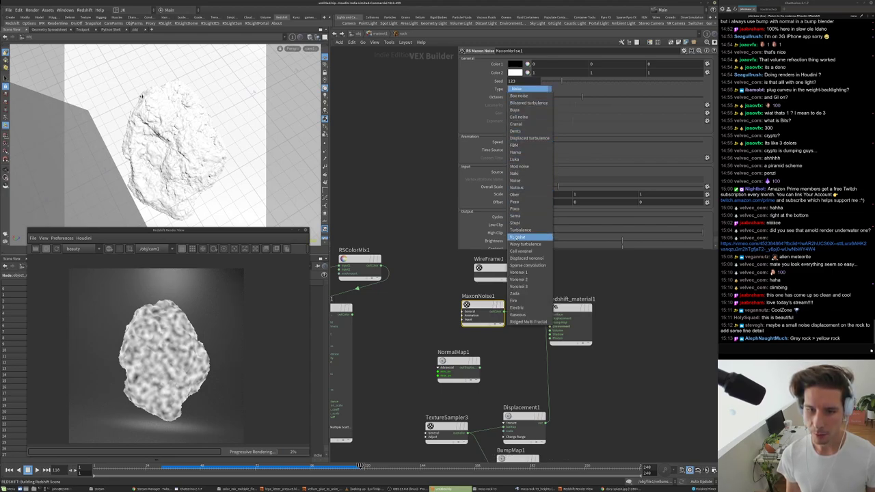
pyautogui.click(520, 230)
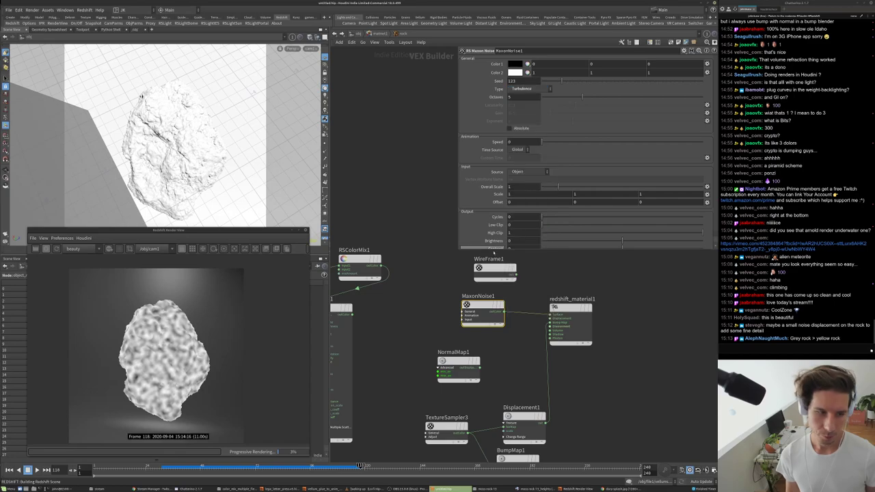
pyautogui.scroll(5, 181, 357)
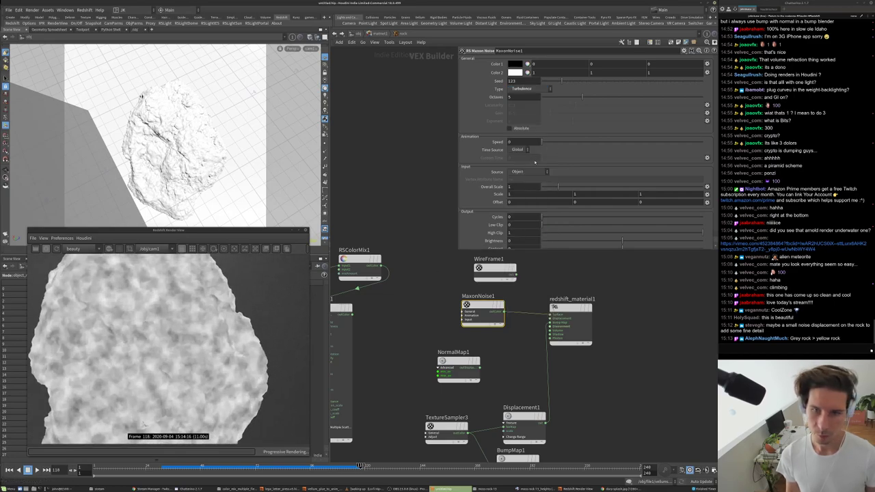
pyautogui.moveTo(558, 181); pyautogui.dragTo(606, 181)
pyautogui.click(536, 181)
pyautogui.write('.5')
pyautogui.press('Return')
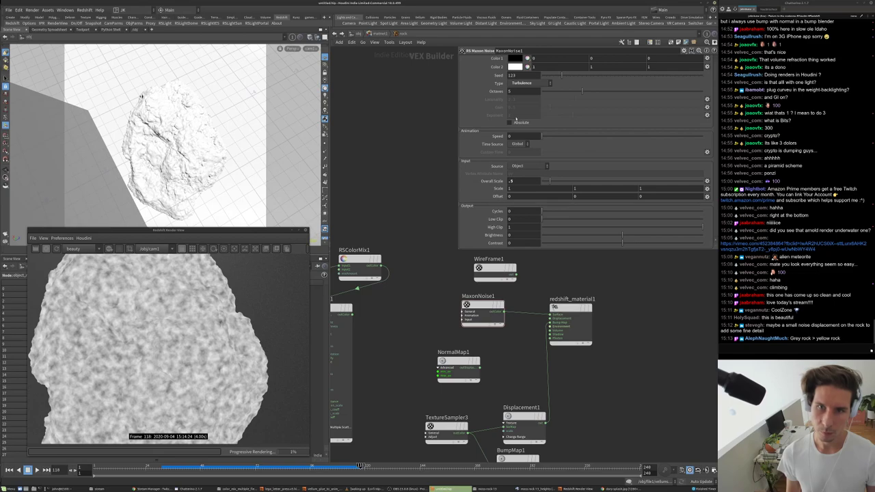
# - Try the Nutous, Pezo, Sema, Hama and Poxo noise types, with Overall Scale 1.5
pyautogui.click(526, 83)
pyautogui.click(529, 178)
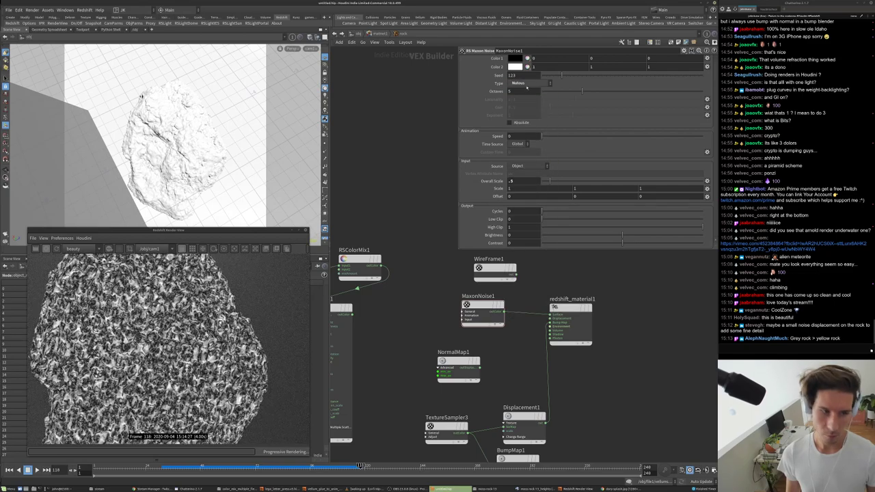
pyautogui.click(526, 85)
pyautogui.click(530, 196)
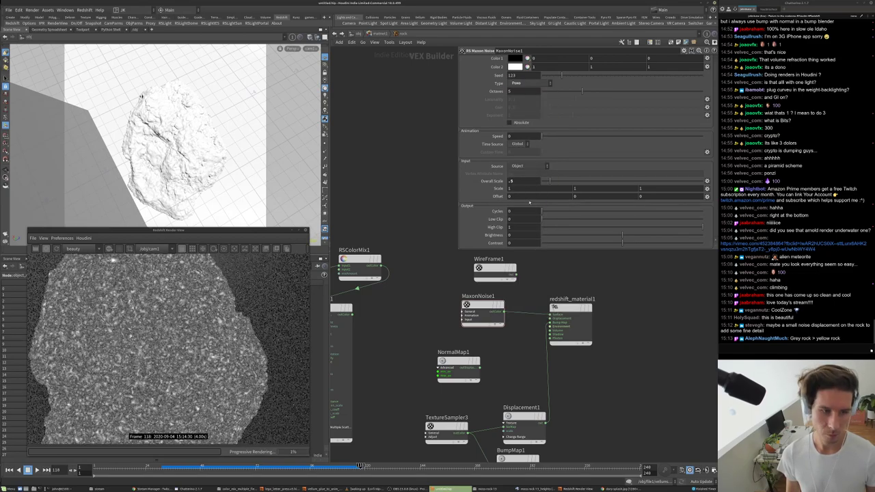
pyautogui.click(524, 83)
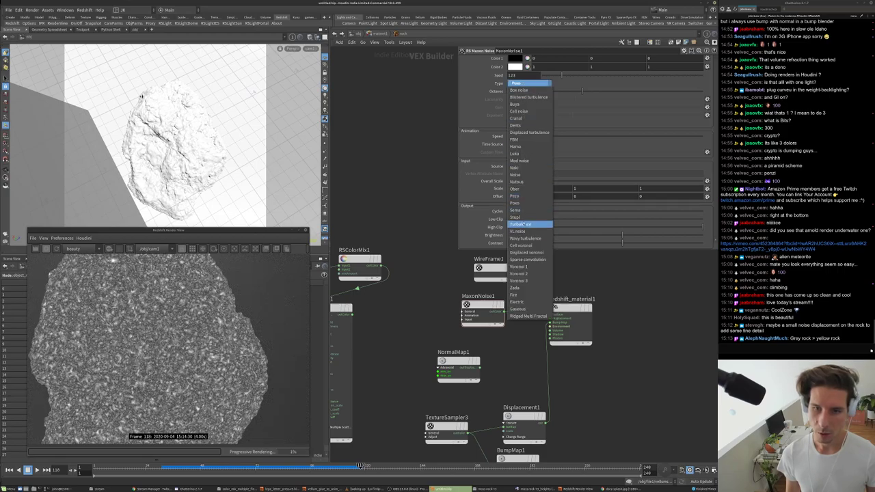
pyautogui.click(530, 211)
pyautogui.scroll(-3, 548, 82)
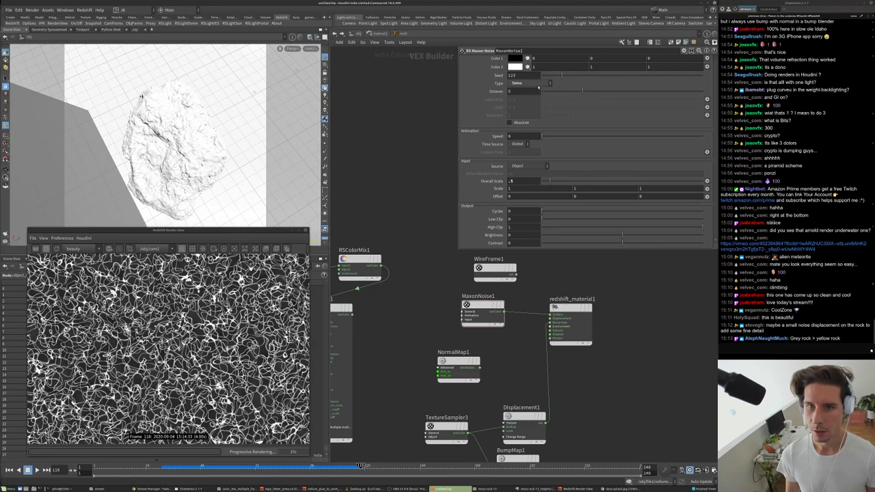
pyautogui.click(538, 85)
pyautogui.click(540, 147)
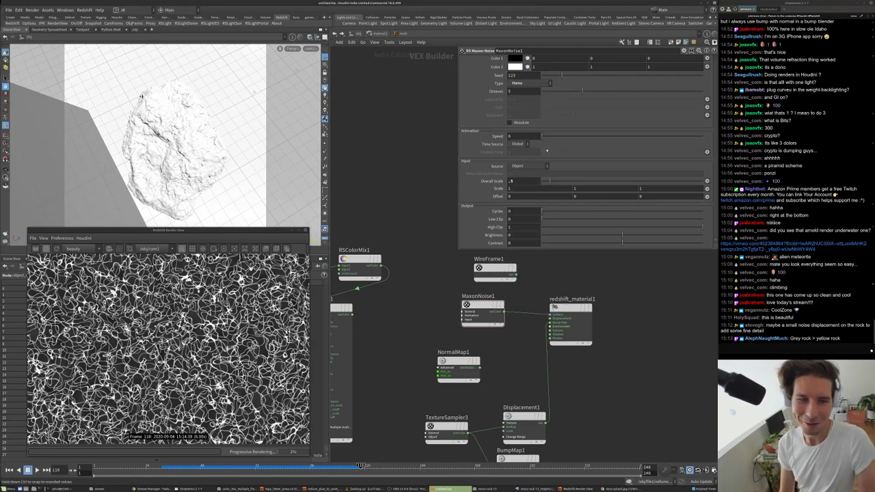
pyautogui.click(524, 83)
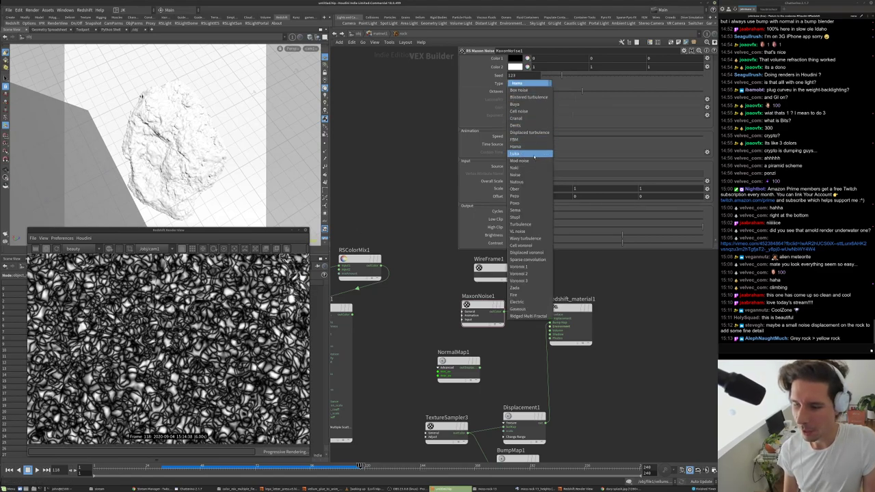
pyautogui.click(526, 203)
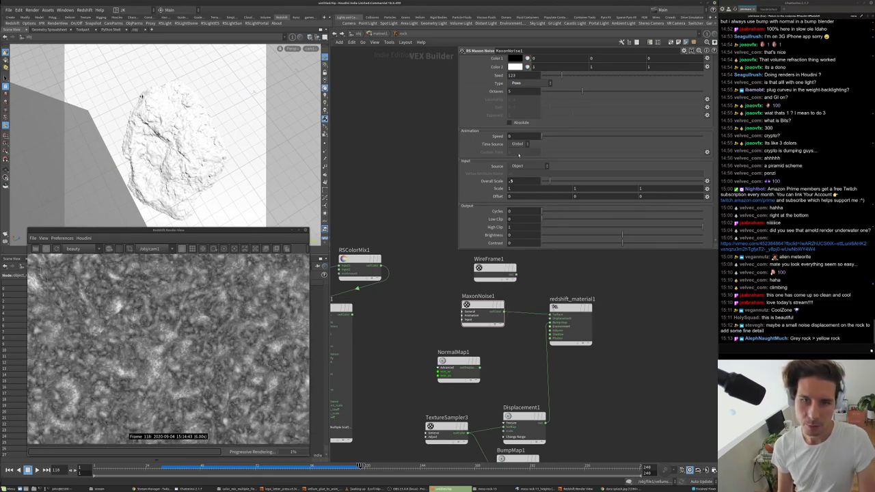
pyautogui.press('Return')
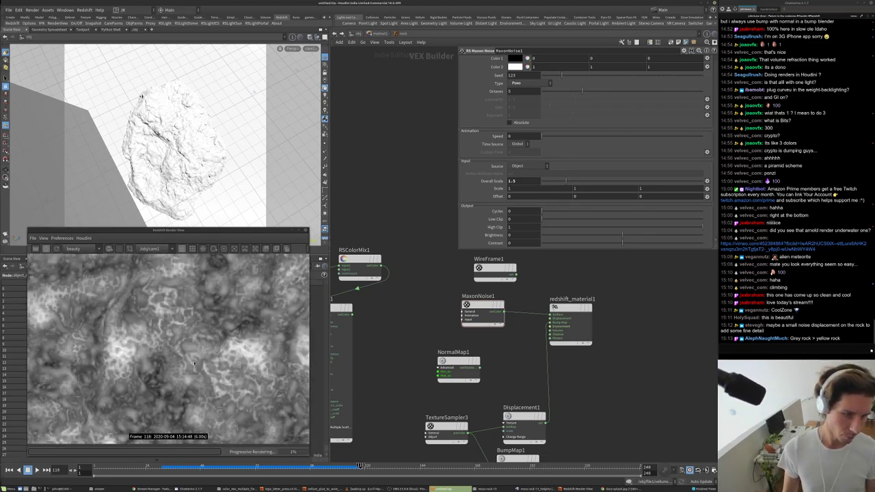
# - Try Sparse convolution, Zada and Ridged Multi Fractal, finally settling on Naki noise
pyautogui.click(526, 83)
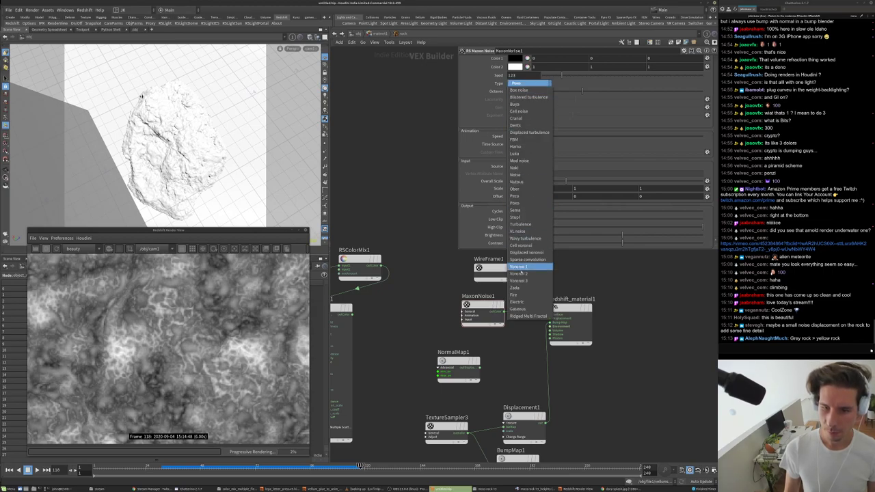
pyautogui.click(527, 259)
pyautogui.click(526, 83)
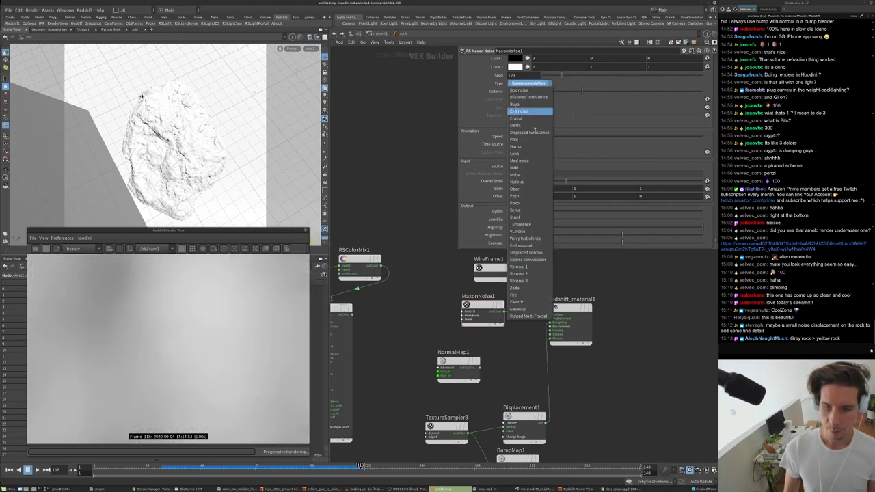
pyautogui.click(530, 289)
pyautogui.click(526, 82)
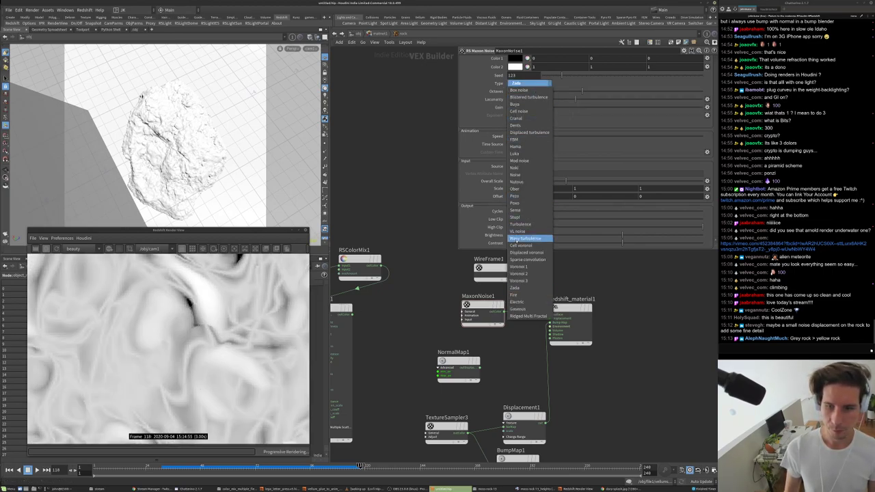
pyautogui.click(528, 315)
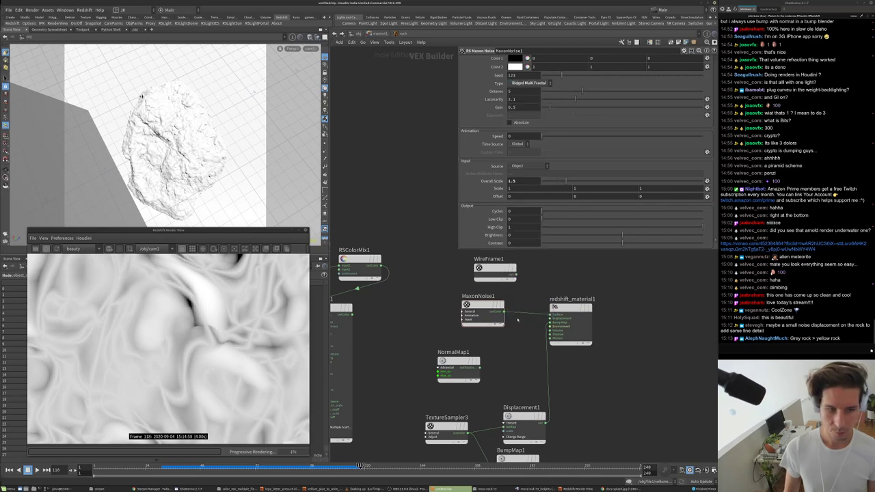
pyautogui.click(527, 83)
pyautogui.click(530, 89)
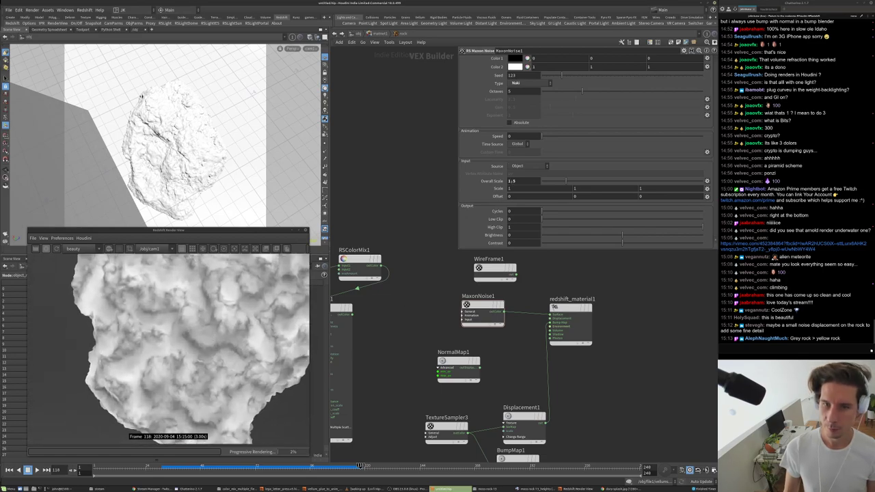
# - Try an Overall Scale of .5, revert it to 1, and lower the noise Contrast to 0.385
pyautogui.press('Return')
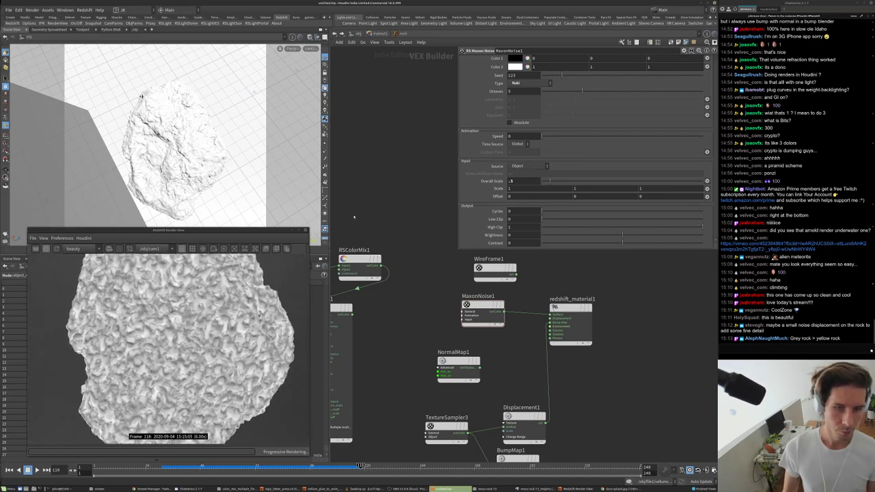
pyautogui.hotkey('ctrl', 'z')
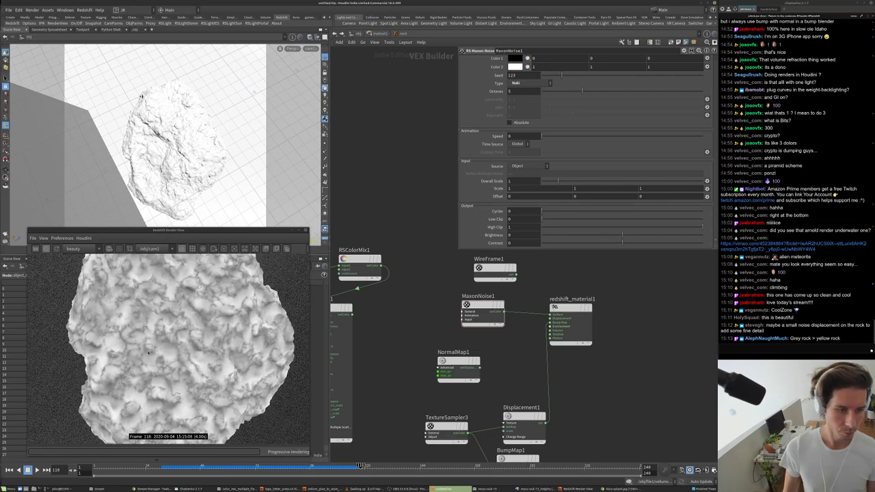
pyautogui.scroll(6, 151, 311)
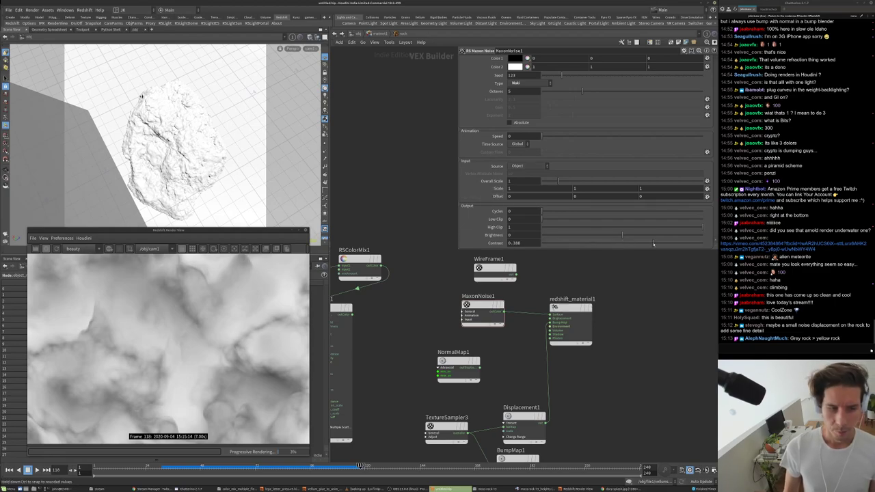
pyautogui.moveTo(653, 244); pyautogui.dragTo(653, 244)
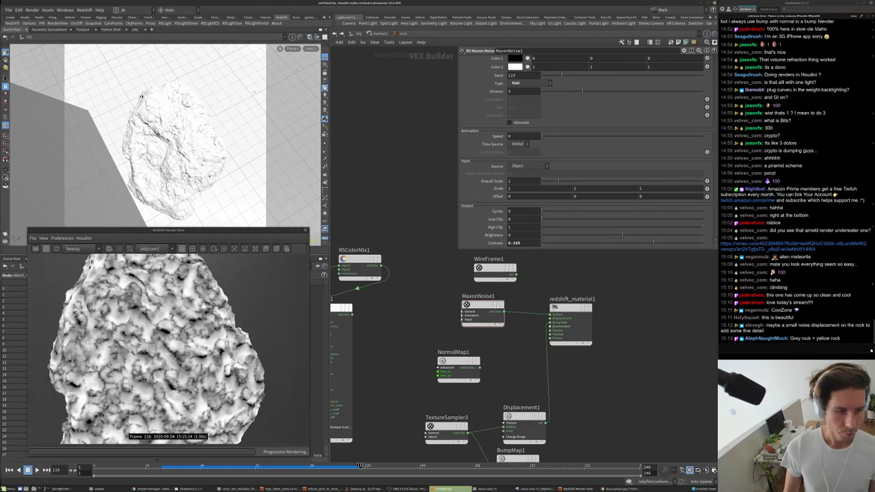
pyautogui.scroll(-3, 145, 359)
pyautogui.scroll(5, 154, 354)
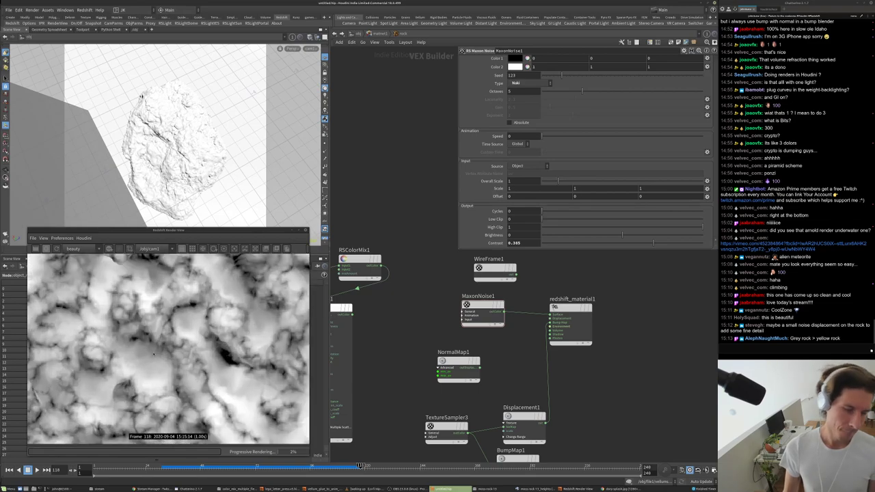
pyautogui.scroll(-4, 155, 343)
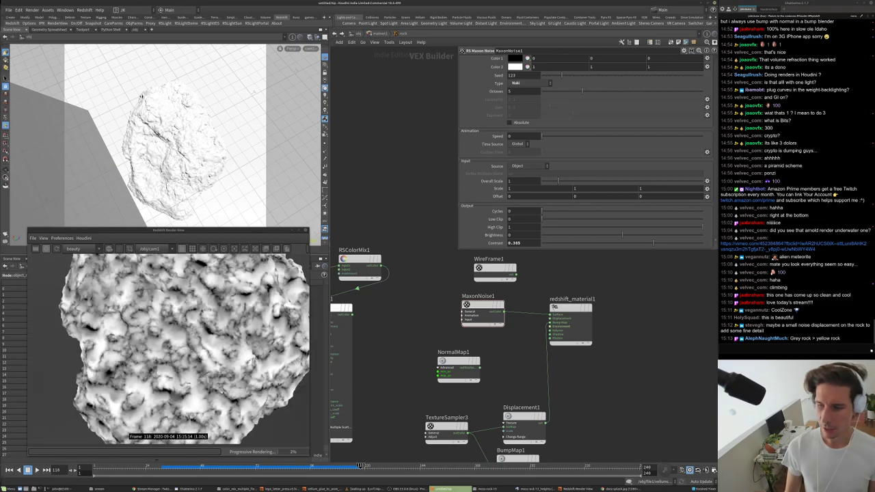
# - Pan the network and shift redshift_material1 right to make room for a new node
pyautogui.moveTo(584, 263); pyautogui.dragTo(495, 302, button='middle')
pyautogui.press('Tab')
pyautogui.write('rs')
pyautogui.press('Escape')
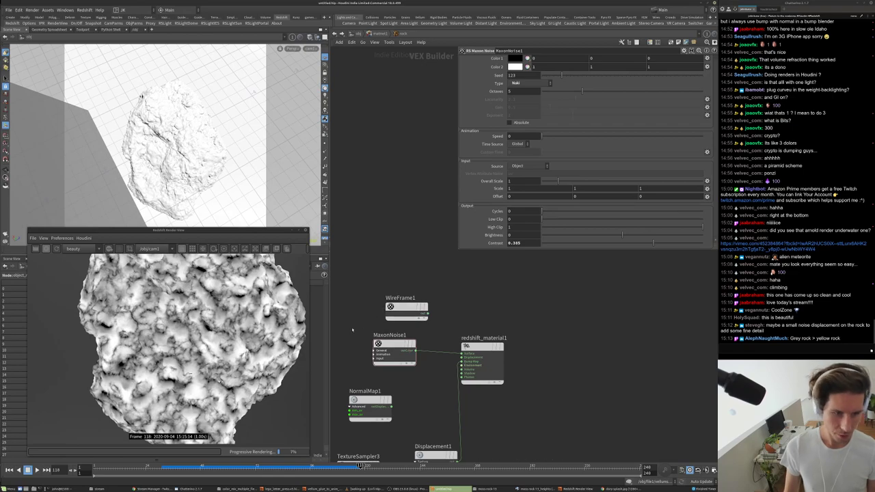
pyautogui.scroll(5, 193, 322)
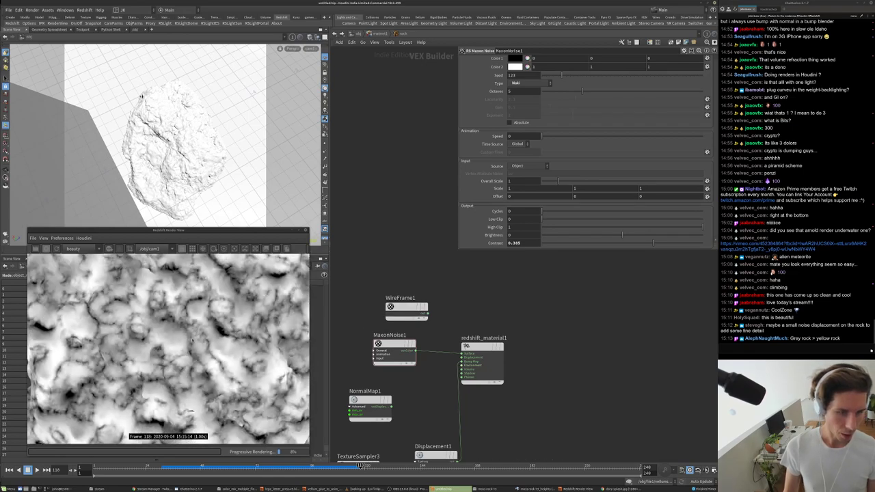
pyautogui.moveTo(482, 346); pyautogui.dragTo(551, 357)
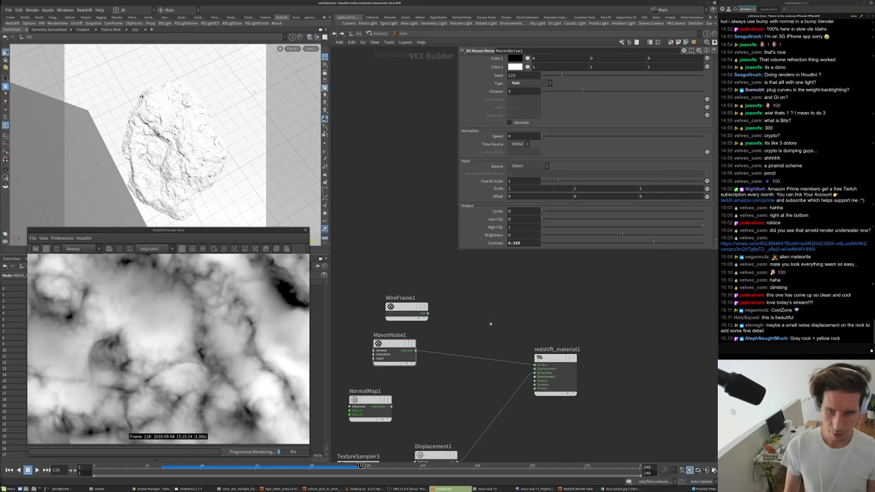
pyautogui.press('Tab')
# - Insert an RS Change Range node between MaxonNoise1 and the material, with New Range Min 1 and Max 0
pyautogui.moveTo(496, 341)
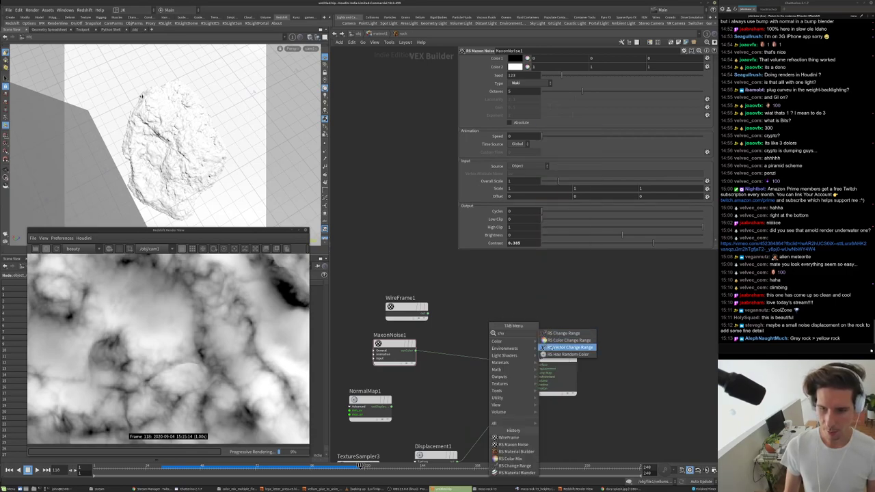
pyautogui.click(564, 334)
pyautogui.click(450, 356)
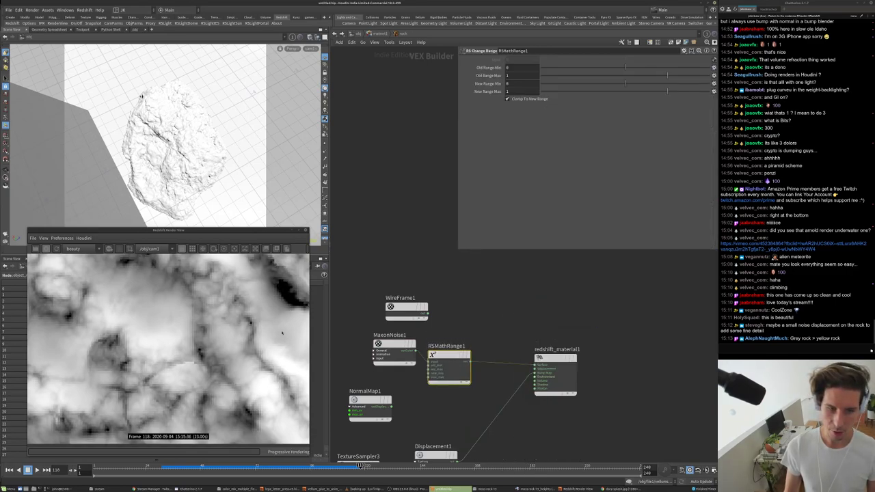
pyautogui.click(512, 91)
pyautogui.write('0')
pyautogui.click(519, 83)
pyautogui.write('1')
pyautogui.press('Return')
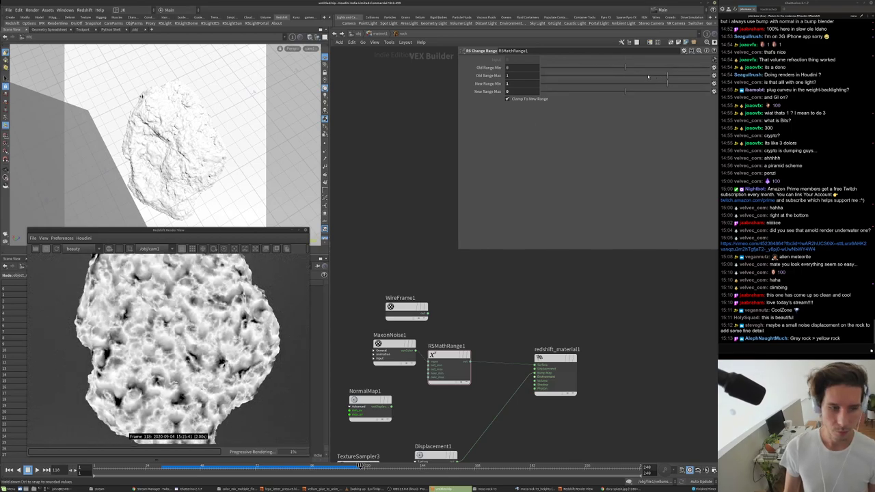
# - Experiment with the old range limits and noise contrast, restoring the old range maximum to 1
pyautogui.moveTo(642, 68)
pyautogui.mouseDown()
pyautogui.moveTo(625, 68)
pyautogui.moveTo(643, 78)
pyautogui.mouseUp()
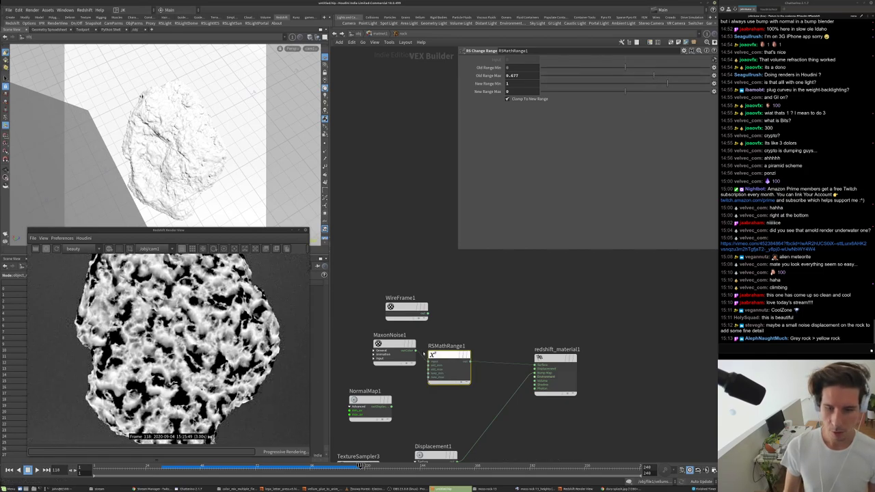
pyautogui.click(394, 349)
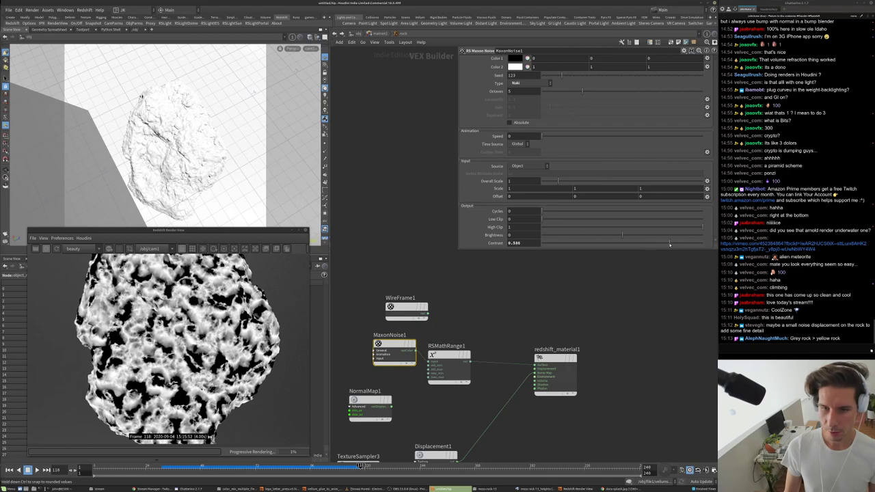
pyautogui.moveTo(669, 244); pyautogui.dragTo(684, 244)
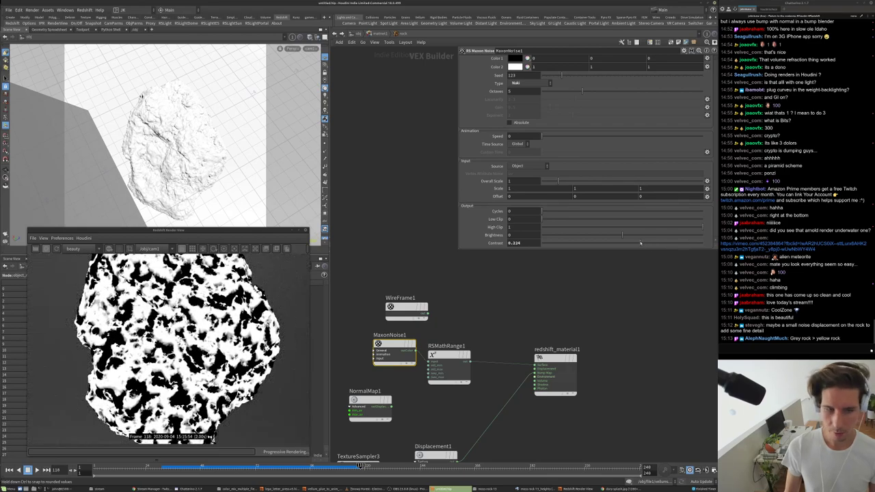
pyautogui.moveTo(627, 244); pyautogui.dragTo(641, 243)
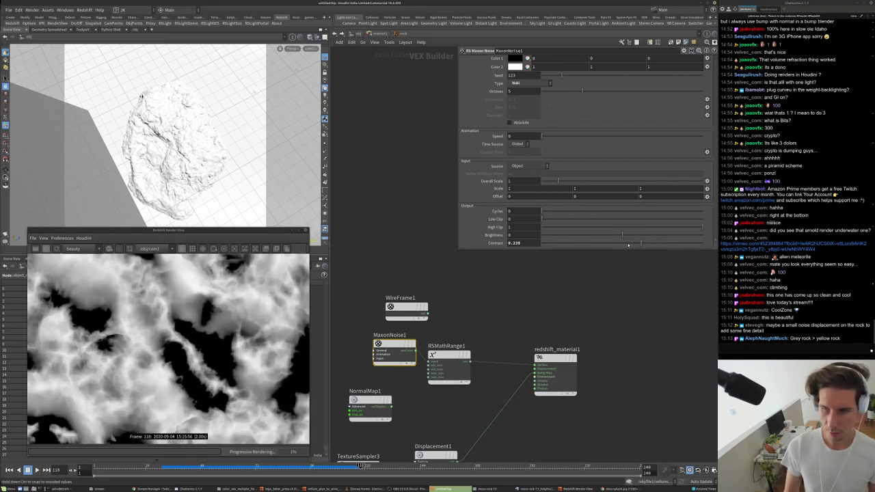
pyautogui.doubleClick(517, 244)
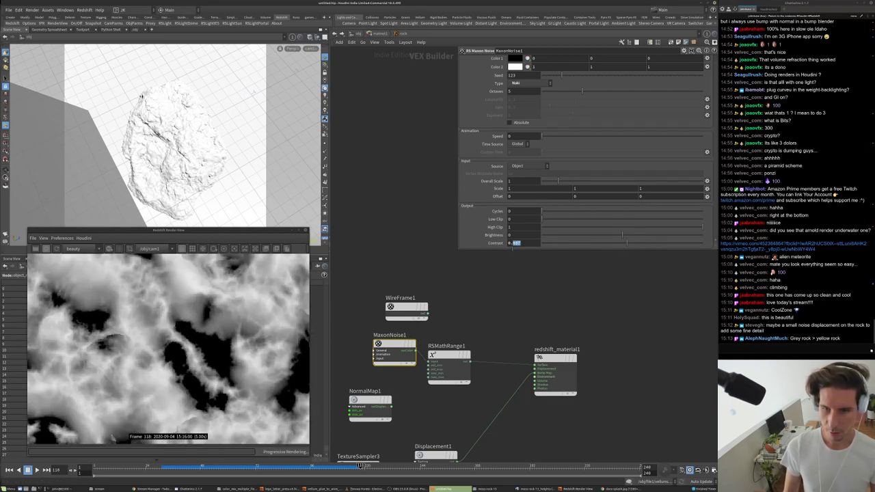
pyautogui.click(451, 362)
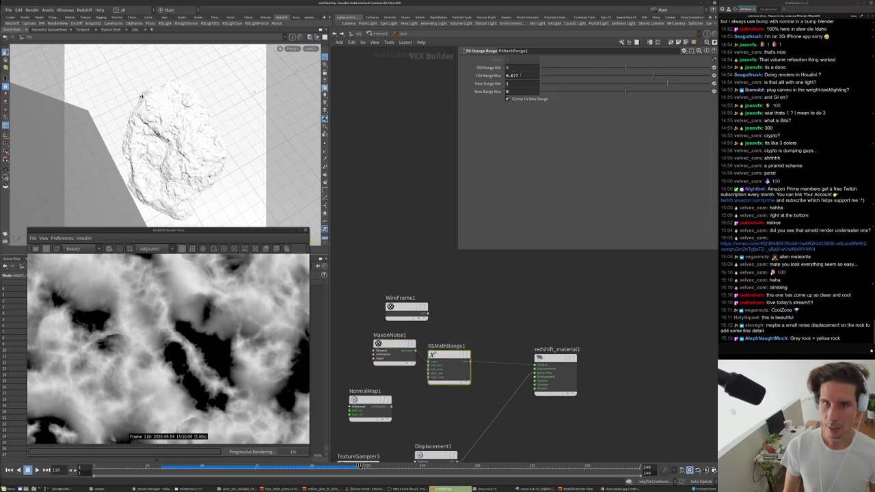
pyautogui.write('1')
pyautogui.press('Return')
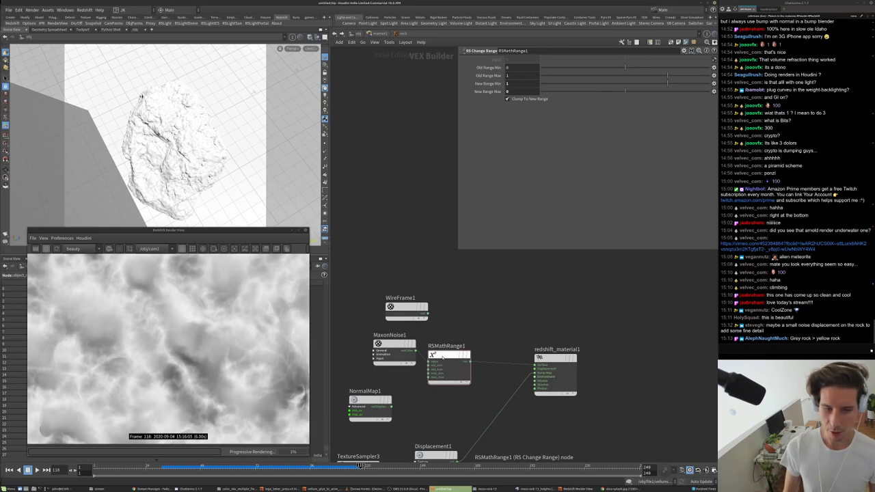
# - Set the MaxonNoise1 contrast to 0.3 and move the material node aside again
pyautogui.click(394, 350)
pyautogui.moveTo(623, 244); pyautogui.dragTo(646, 244)
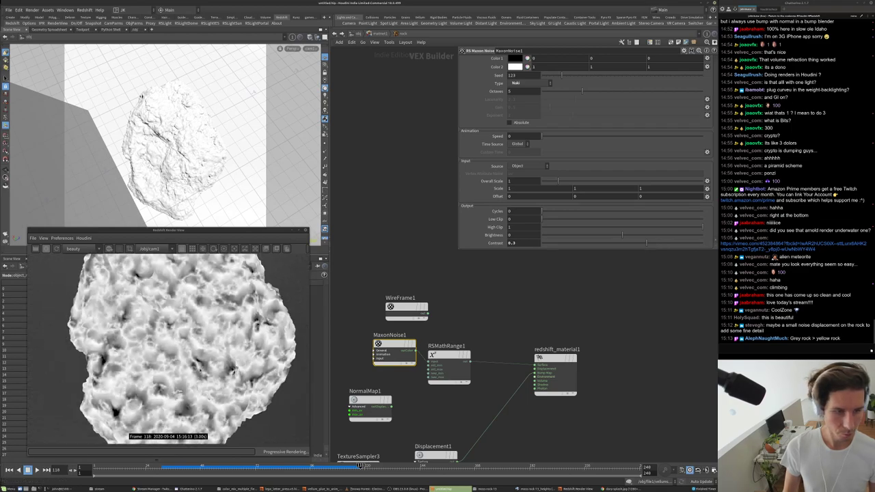
pyautogui.click(448, 363)
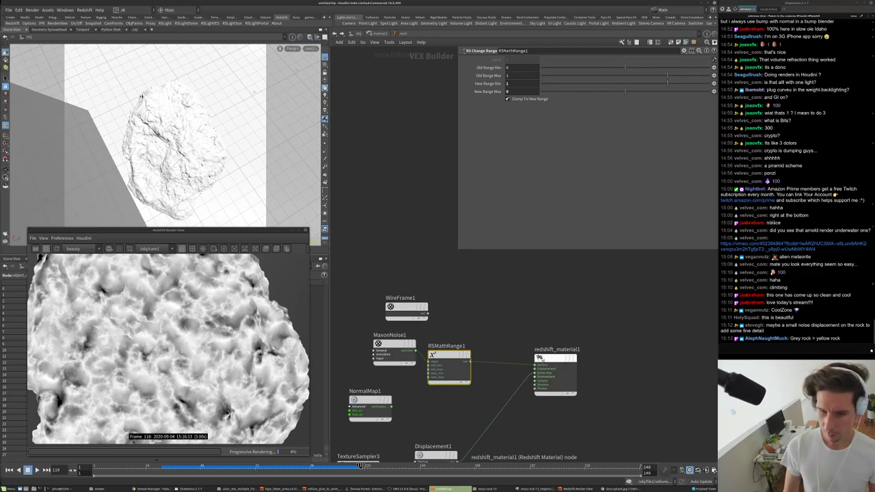
pyautogui.moveTo(539, 359); pyautogui.dragTo(585, 366)
pyautogui.press('Tab')
pyautogui.write('po')
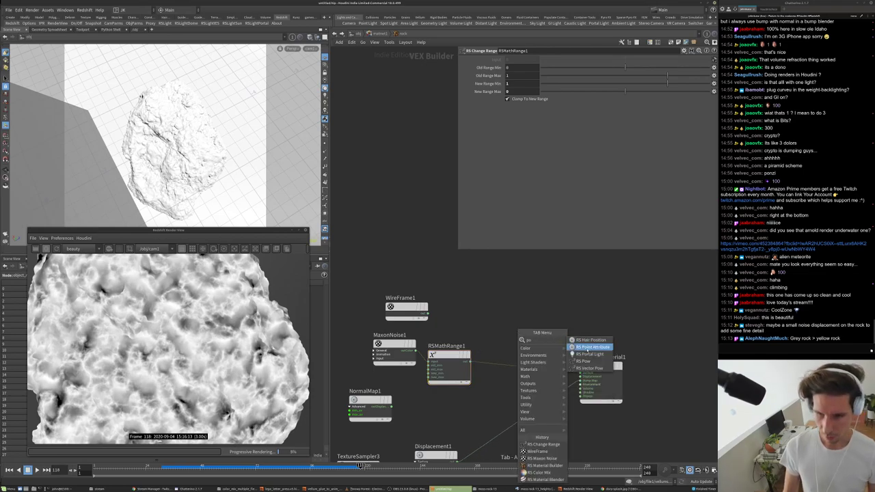
# - Insert an RS Pow node between RSMathRange1 and the material, raising the exponent to 1.2
pyautogui.click(586, 361)
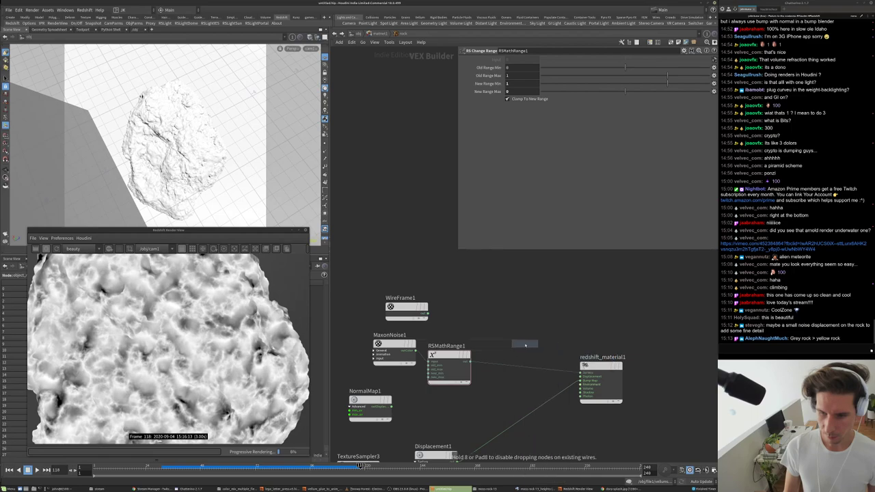
pyautogui.click(517, 359)
pyautogui.moveTo(518, 350); pyautogui.dragTo(496, 373)
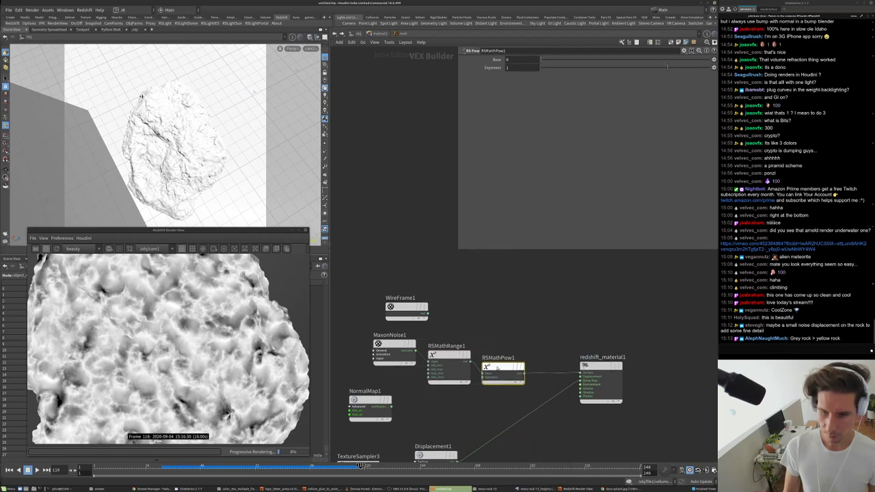
pyautogui.middleClick(521, 67)
pyautogui.moveTo(522, 67); pyautogui.dragTo(516, 75, button='middle')
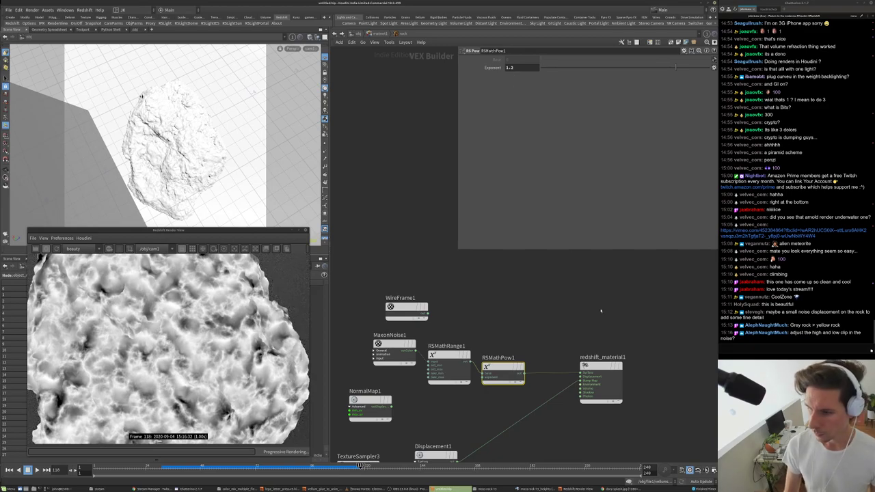
# - Try a noise High Clip of .75, undo it, and set the Pow exponent to 4
pyautogui.click(406, 350)
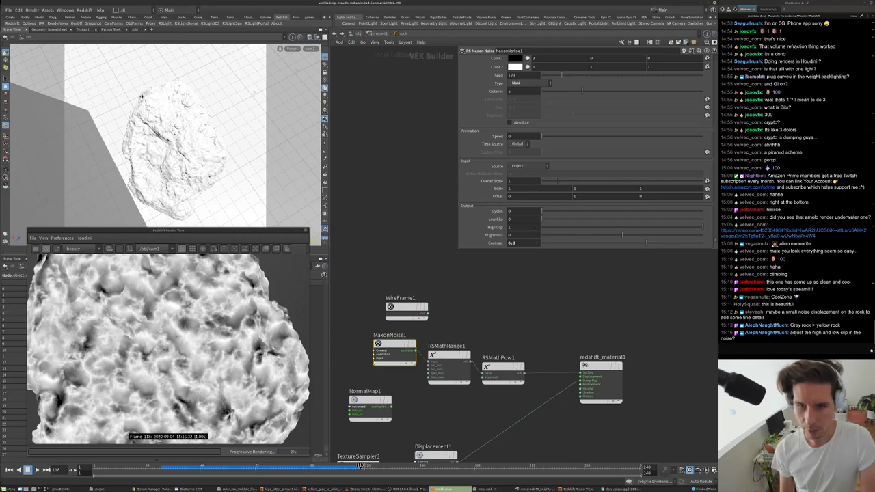
pyautogui.doubleClick(535, 229)
pyautogui.write('.75')
pyautogui.press('Return')
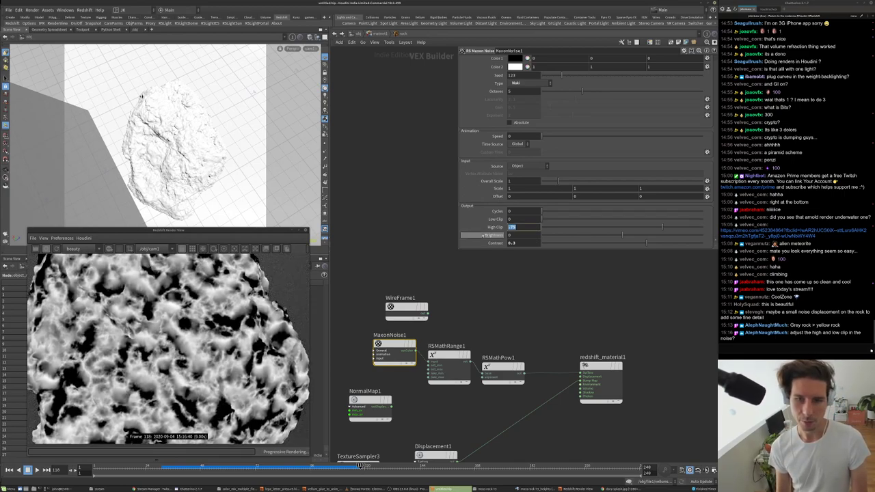
pyautogui.hotkey('ctrl', 'z')
pyautogui.click(504, 370)
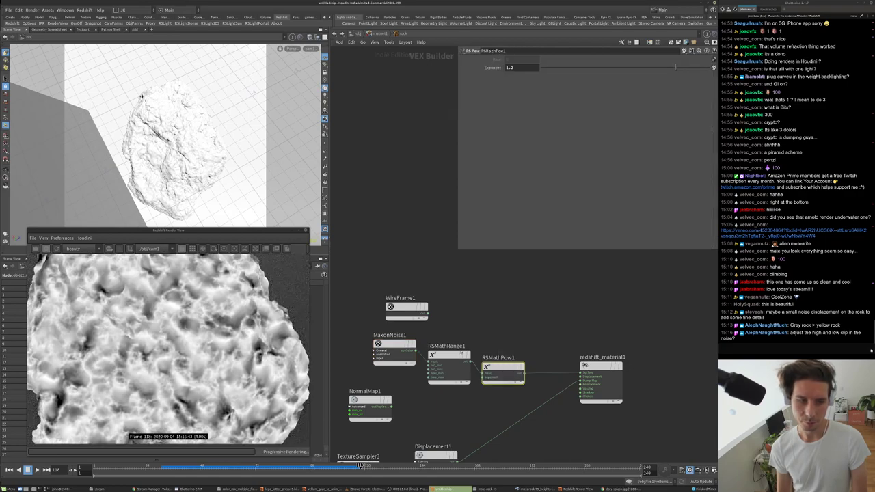
pyautogui.doubleClick(521, 67)
pyautogui.write('4')
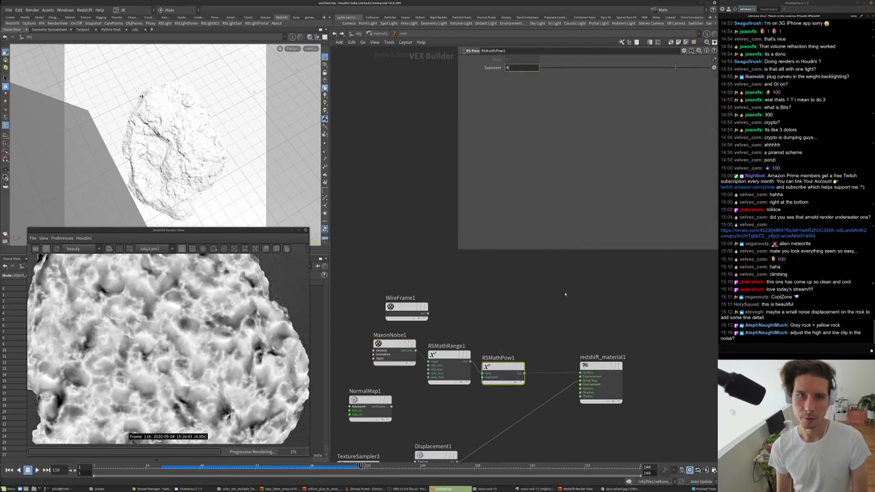
pyautogui.press('Return')
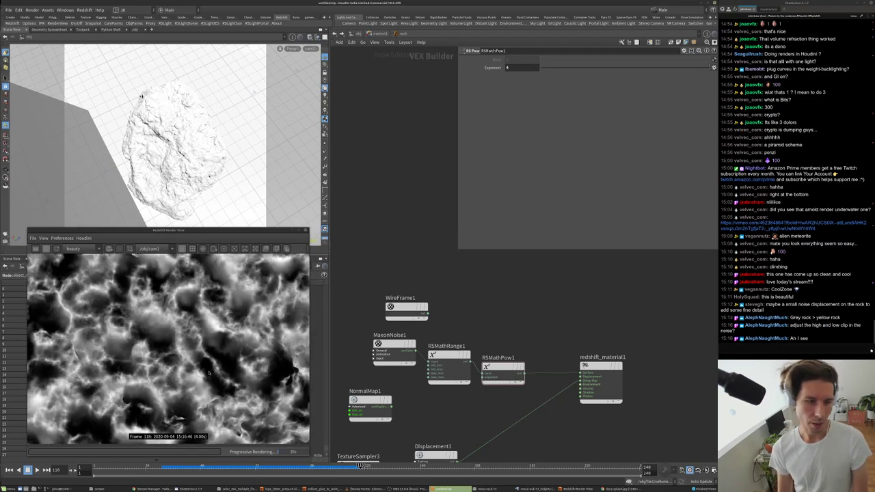
# - Review the Maxon noise settings and commit the Change Range output range value
pyautogui.click(394, 345)
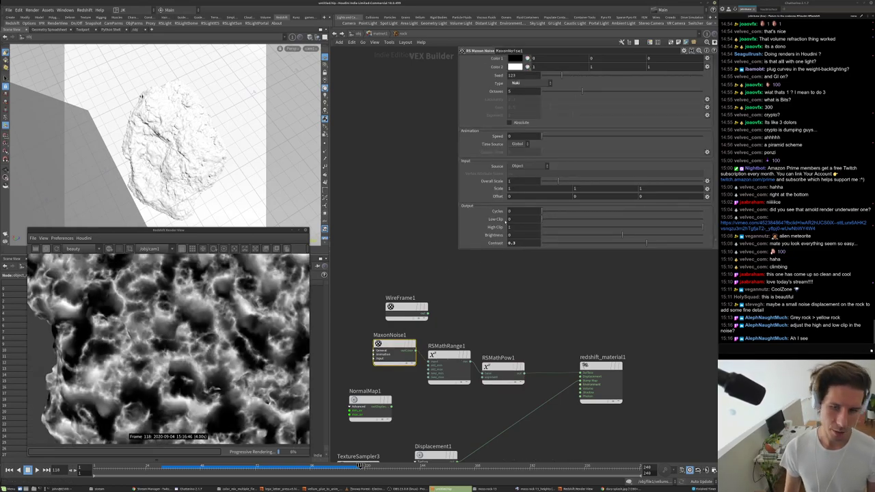
pyautogui.scroll(3, 503, 345)
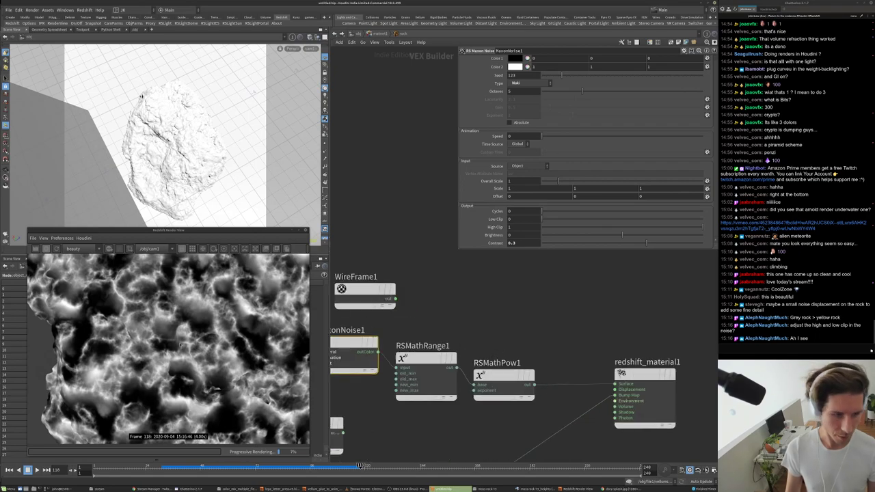
pyautogui.scroll(3, 246, 335)
pyautogui.moveTo(509, 330); pyautogui.dragTo(481, 329, button='middle')
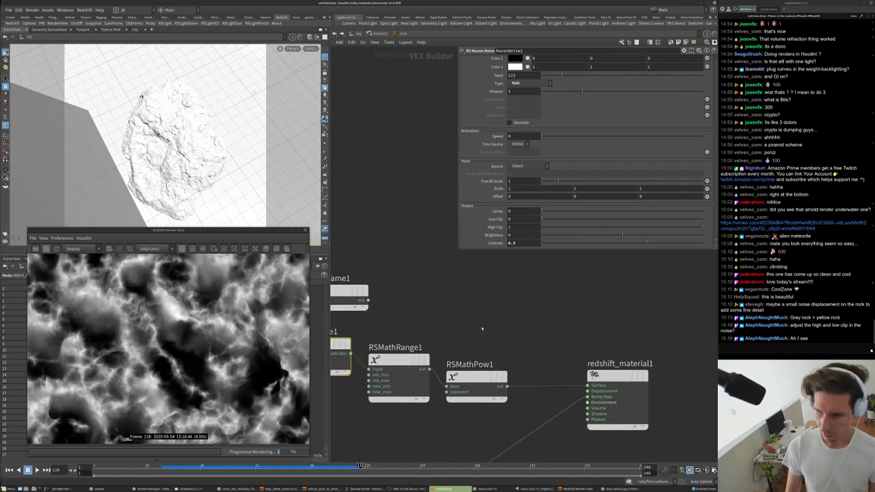
pyautogui.click(399, 369)
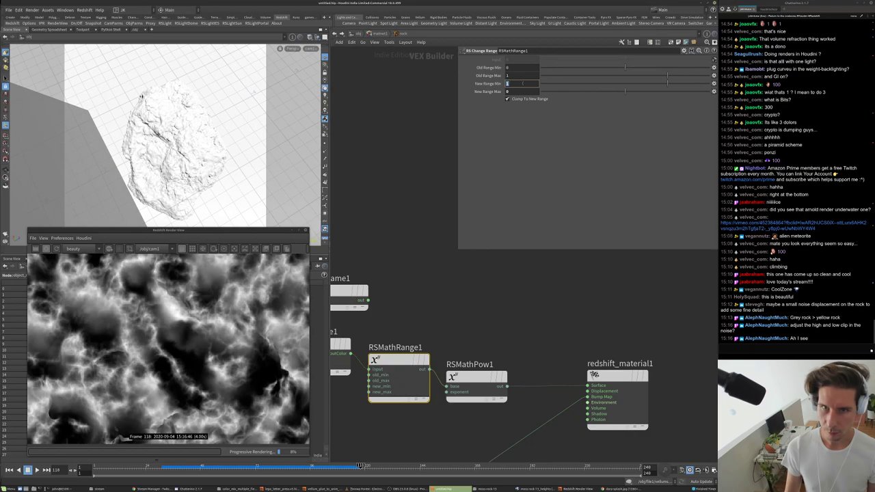
pyautogui.press('Return')
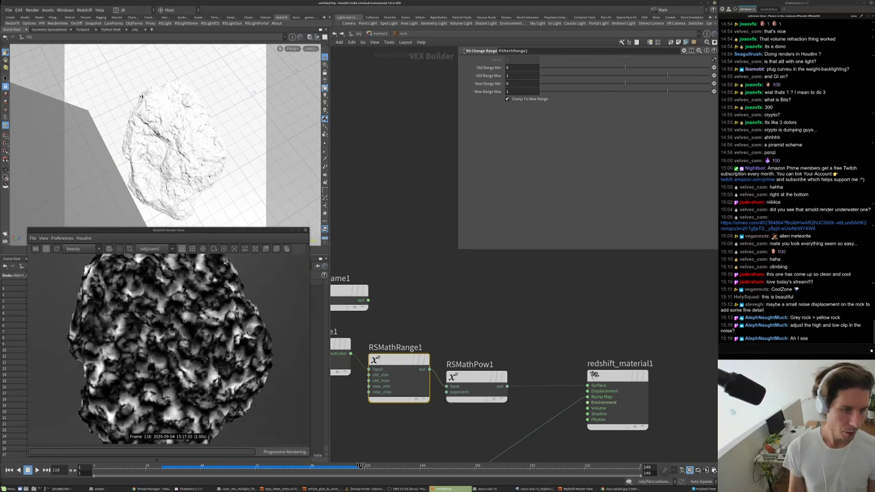
# - Set MaxonNoise1's Overall Scale to .35, then to .75
pyautogui.scroll(2, 193, 393)
pyautogui.moveTo(387, 332); pyautogui.dragTo(463, 317, button='middle')
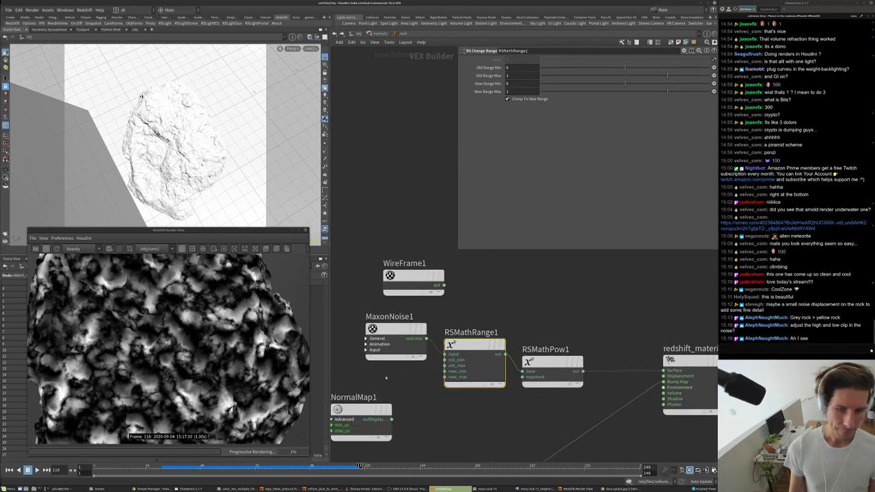
pyautogui.click(395, 350)
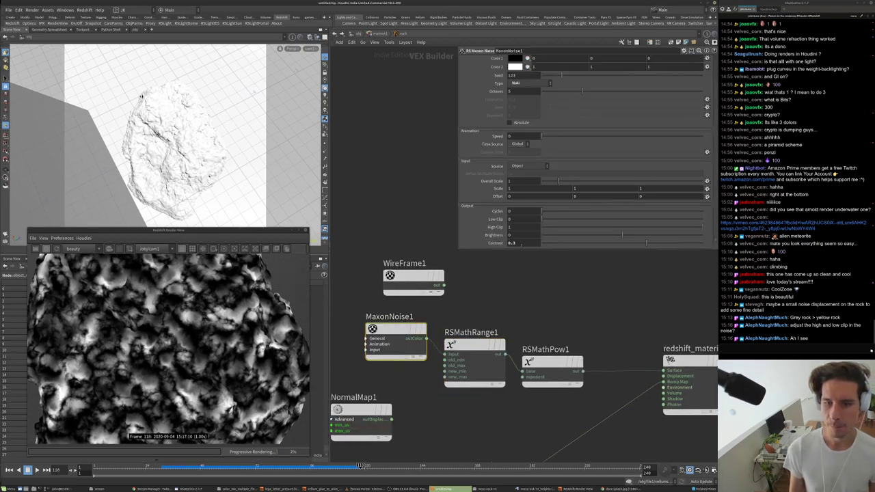
pyautogui.click(515, 180)
pyautogui.write('.35')
pyautogui.press('Return')
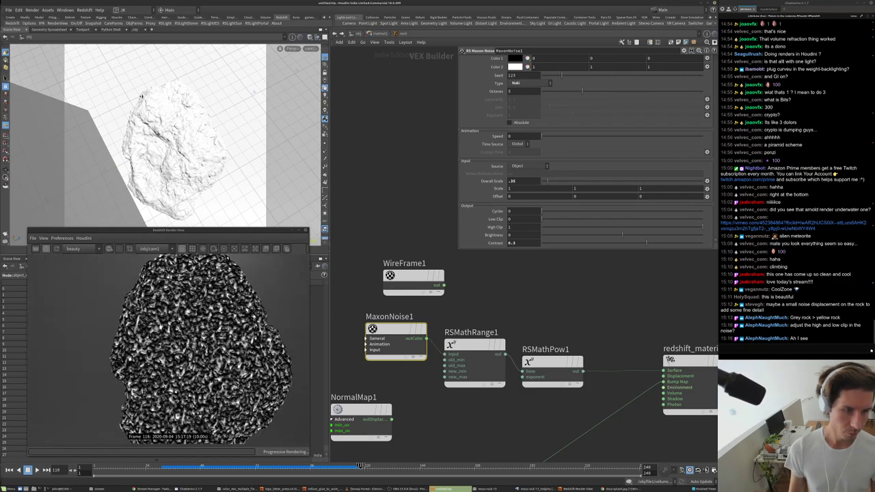
pyautogui.write('.75')
pyautogui.press('Return')
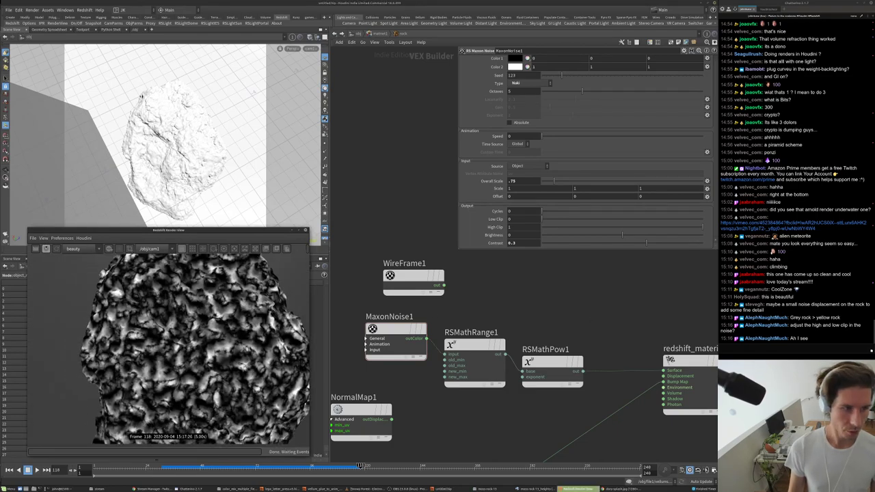
pyautogui.scroll(-3, 577, 331)
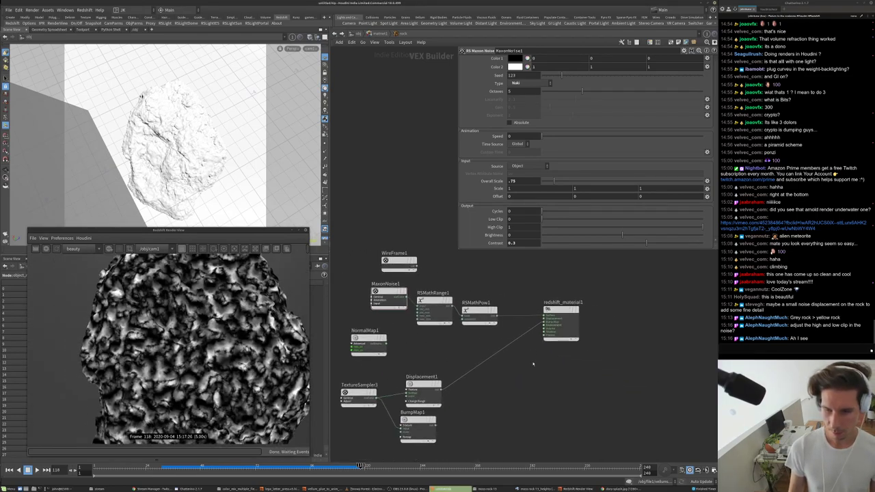
# - Connect Material1 into redshift_material1's Surface input
pyautogui.rightClick(534, 322)
pyautogui.press('Escape')
pyautogui.moveTo(501, 342); pyautogui.dragTo(624, 332, button='middle')
pyautogui.moveTo(665, 304); pyautogui.dragTo(402, 289)
pyautogui.moveTo(565, 290); pyautogui.dragTo(520, 315, button='middle')
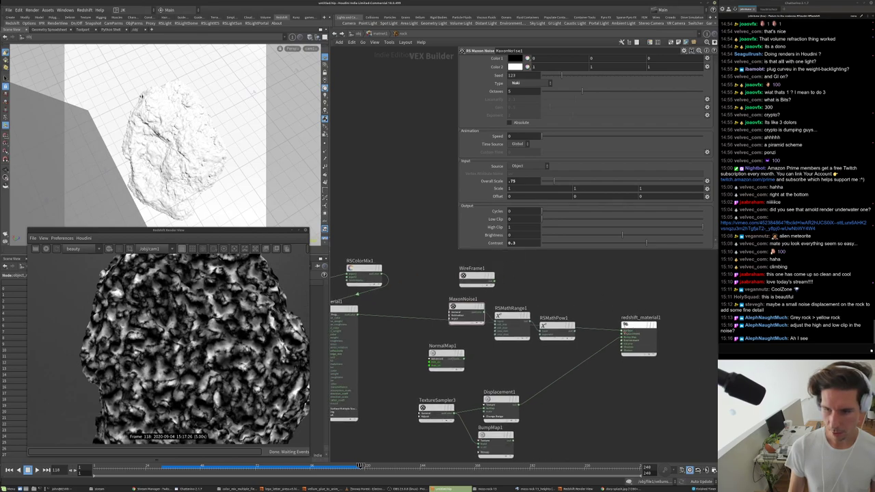
pyautogui.moveTo(585, 280); pyautogui.dragTo(577, 294, button='middle')
# - Add an RS Displacement node driven by RSMathPow1 into its texMap, with Scale .05
pyautogui.press('Tab')
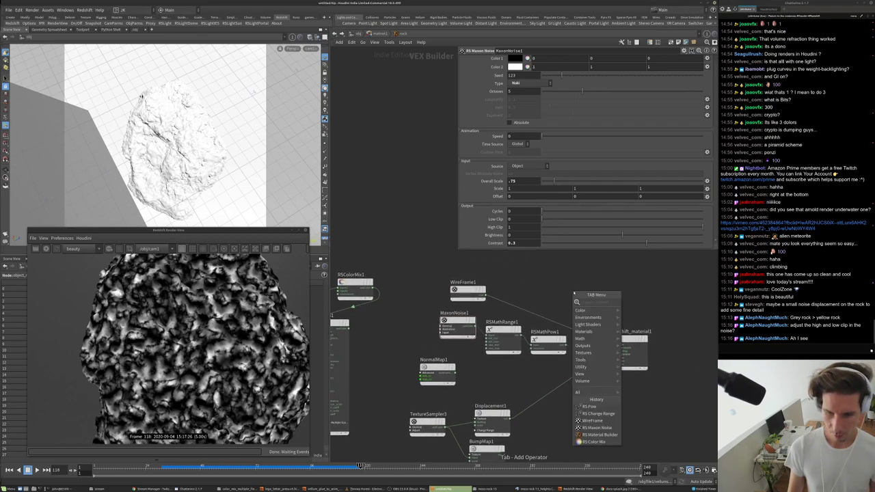
pyautogui.write('dis')
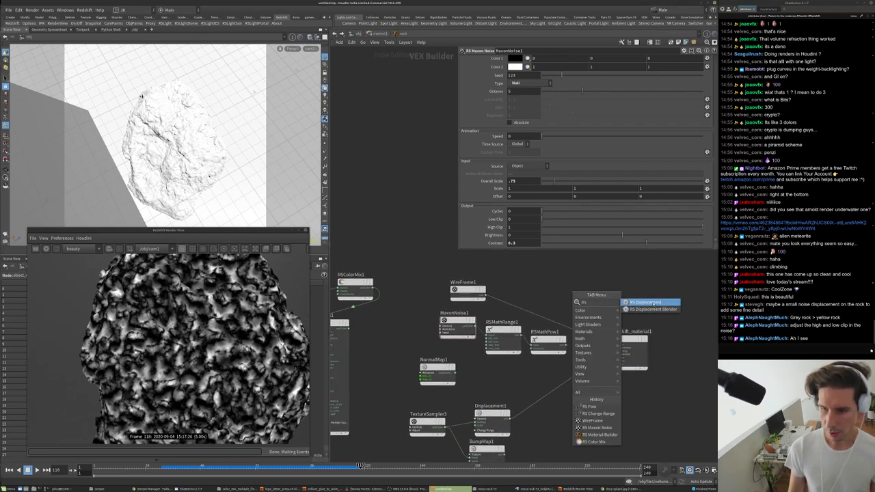
pyautogui.click(646, 303)
pyautogui.click(583, 285)
pyautogui.scroll(2, 586, 289)
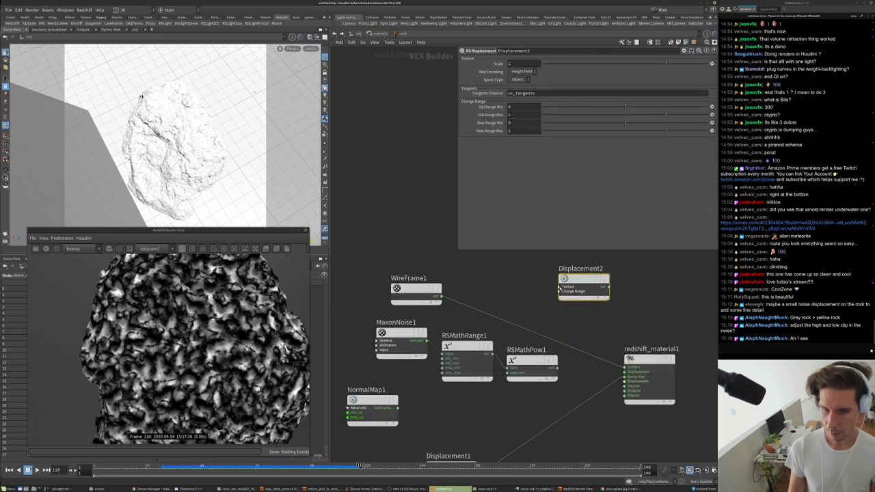
pyautogui.click(559, 287)
pyautogui.moveTo(559, 292); pyautogui.dragTo(557, 368)
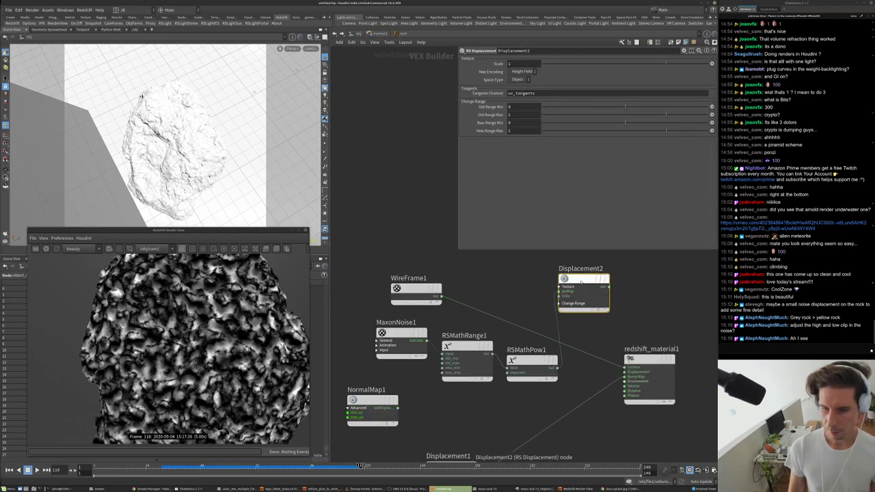
pyautogui.click(519, 63)
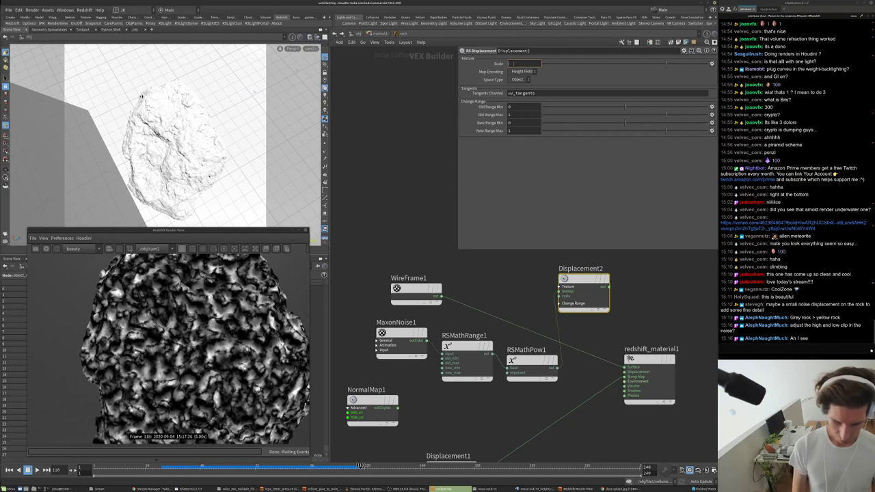
pyautogui.write('.05')
pyautogui.press('Return')
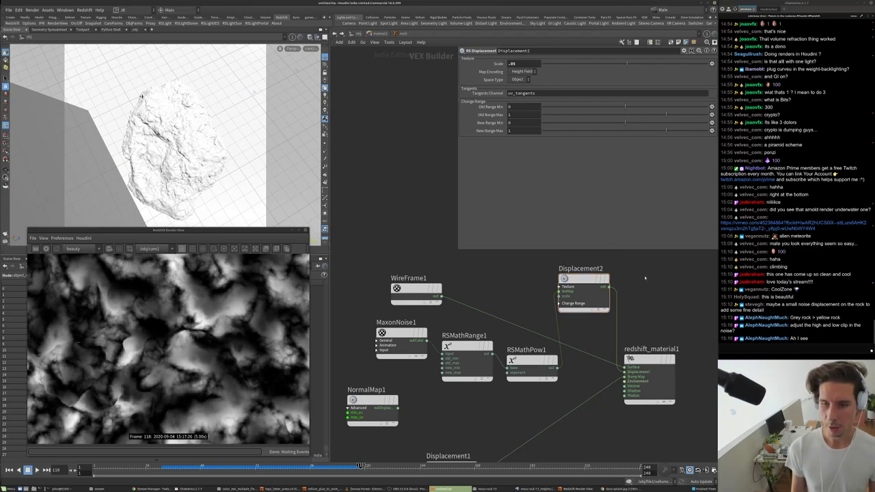
# - Leave the displacement New Range Min at 0 and start the interactive Redshift render
pyautogui.moveTo(644, 278); pyautogui.dragTo(629, 288, button='middle')
pyautogui.click(515, 123)
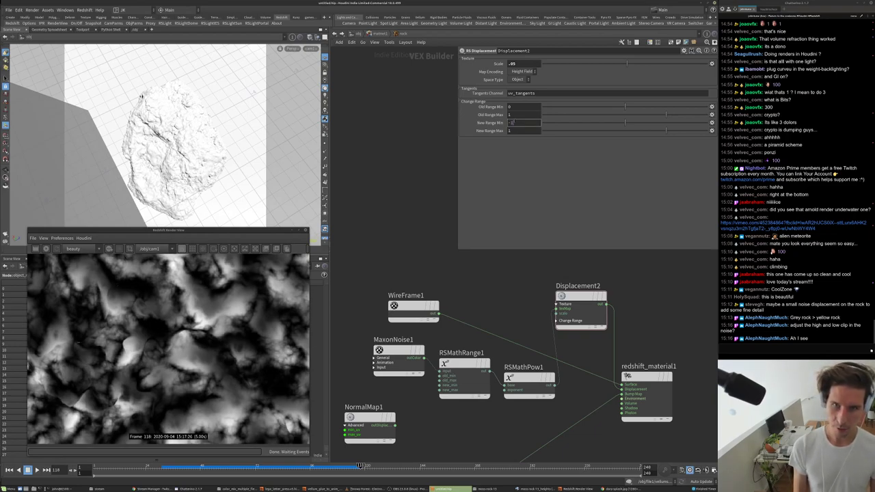
pyautogui.press('Return')
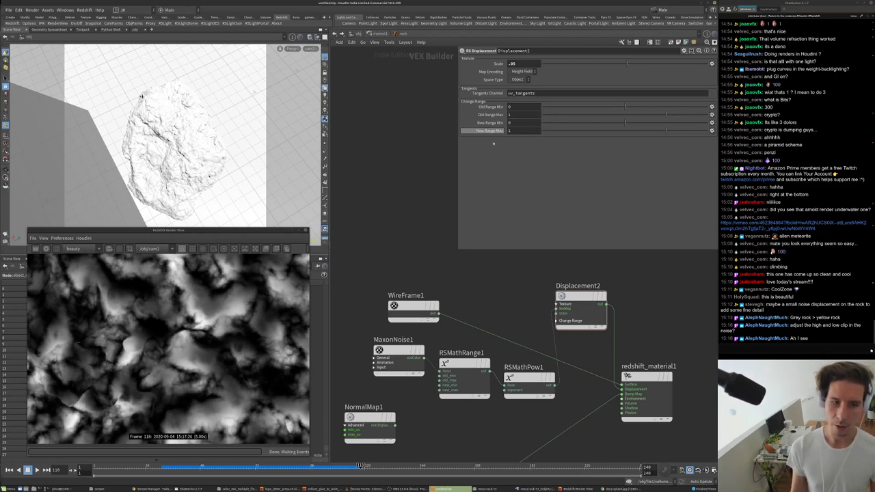
pyautogui.moveTo(530, 321); pyautogui.dragTo(480, 314, button='middle')
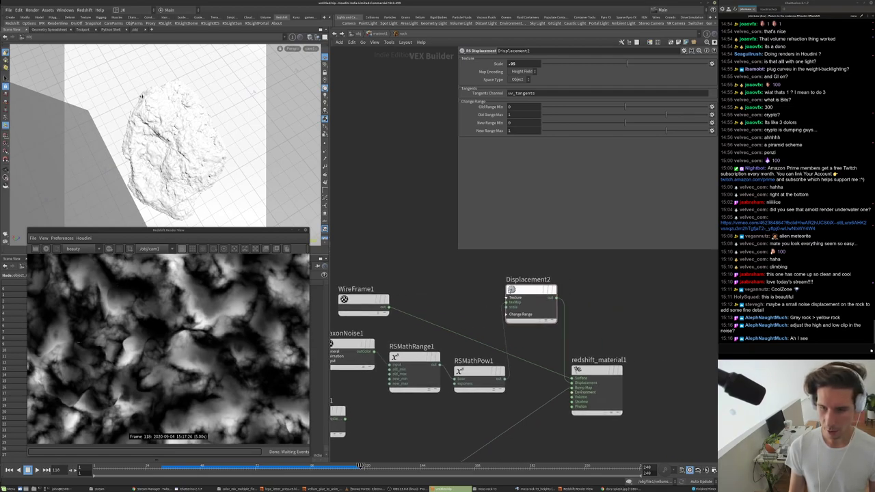
pyautogui.click(46, 249)
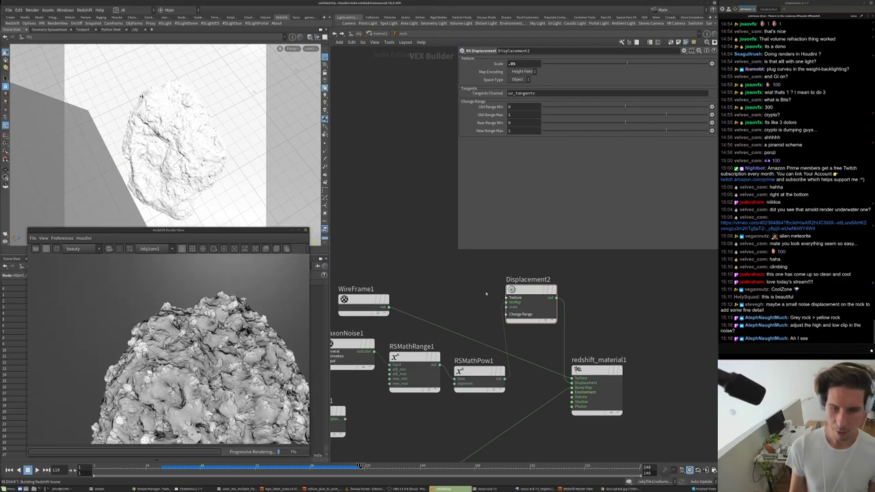
# - Set Displacement2's Scale to .0125, then to .025
pyautogui.press('h')
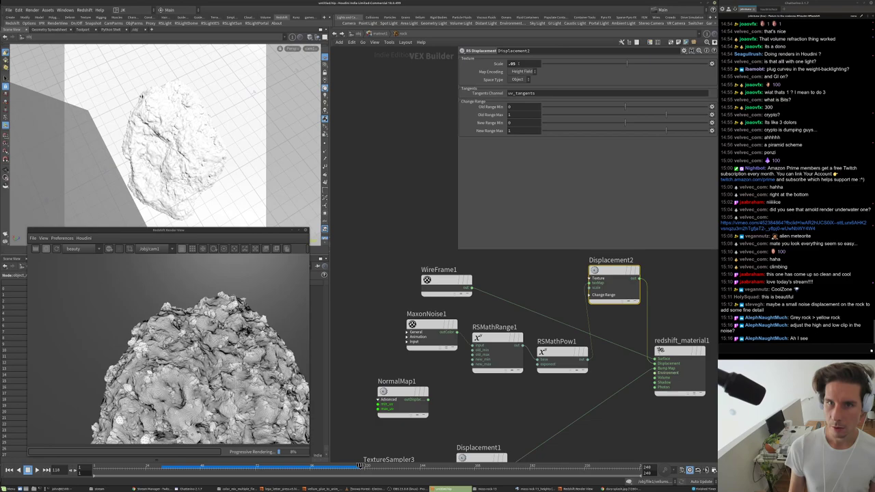
pyautogui.doubleClick(514, 64)
pyautogui.write('012')
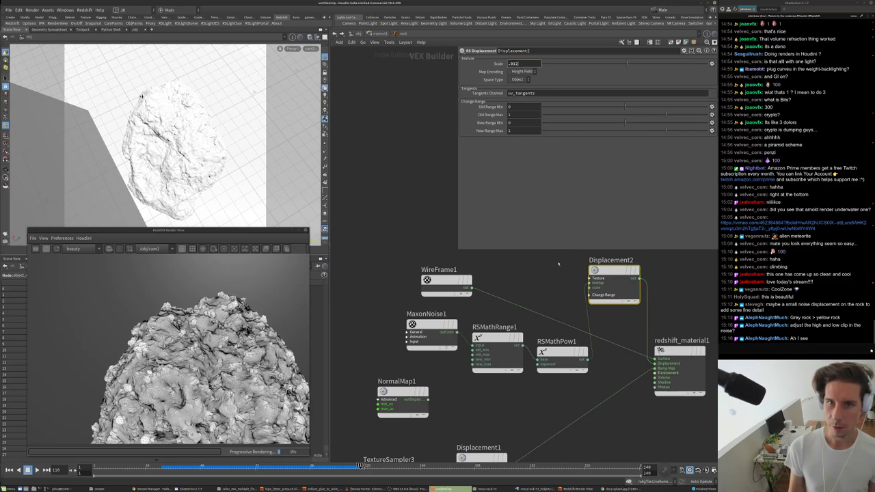
pyautogui.write('5')
pyautogui.press('Return')
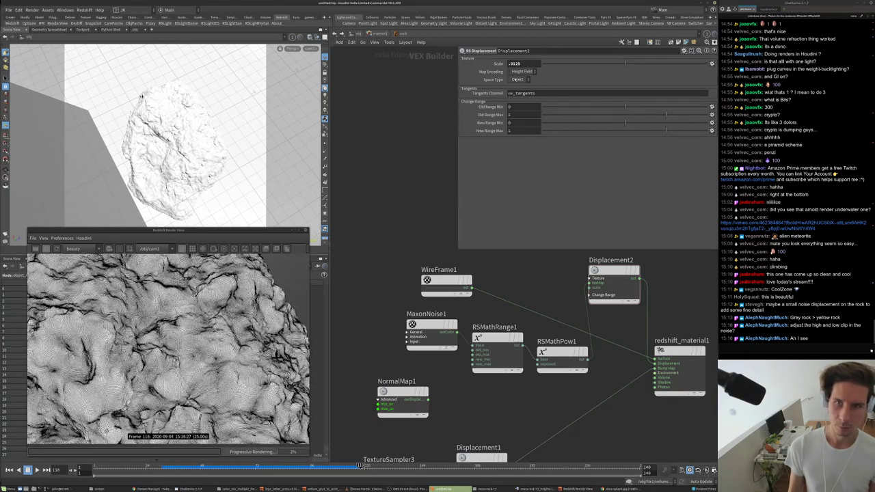
pyautogui.write('.025')
pyautogui.press('Return')
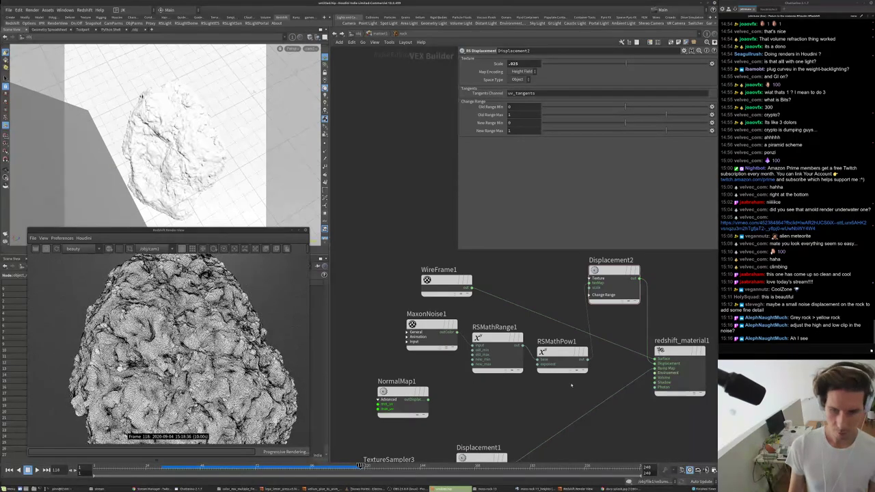
# - Change RSMathPow1's Exponent from 4 to 2
pyautogui.click(562, 359)
pyautogui.doubleClick(506, 67)
pyautogui.write('2')
pyautogui.press('Return')
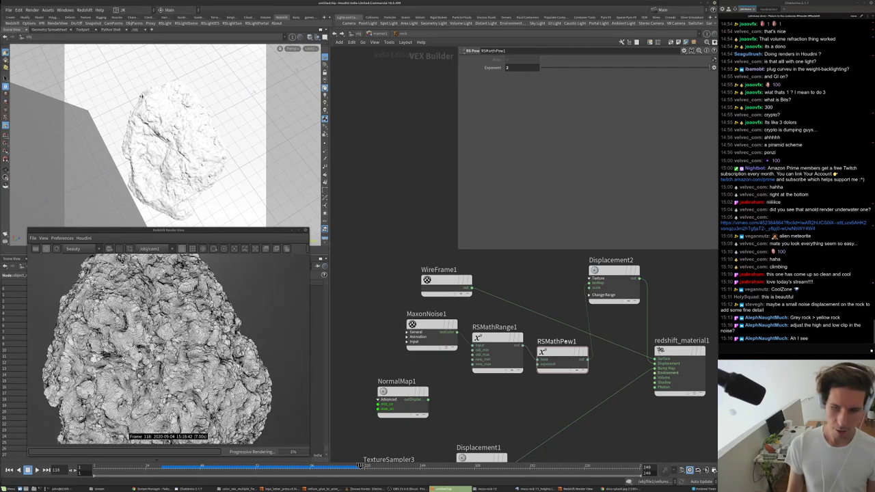
pyautogui.scroll(-2, 613, 350)
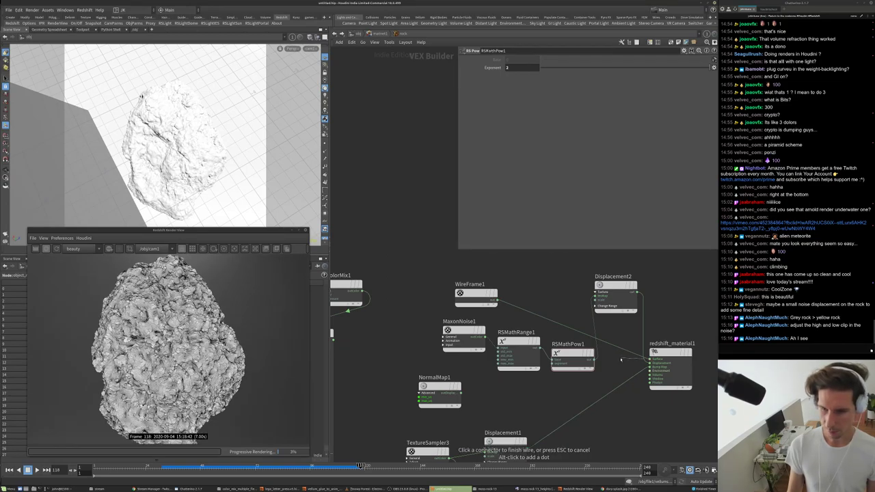
pyautogui.scroll(-3, 622, 361)
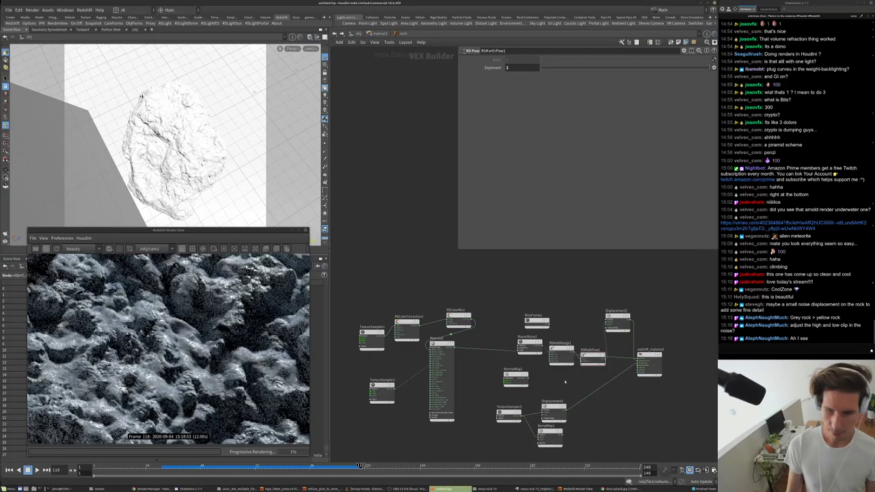
# - Set Displacement2's New Range Min to -0.5, then -0.15, and go up to /obj
pyautogui.click(562, 350)
pyautogui.click(521, 83)
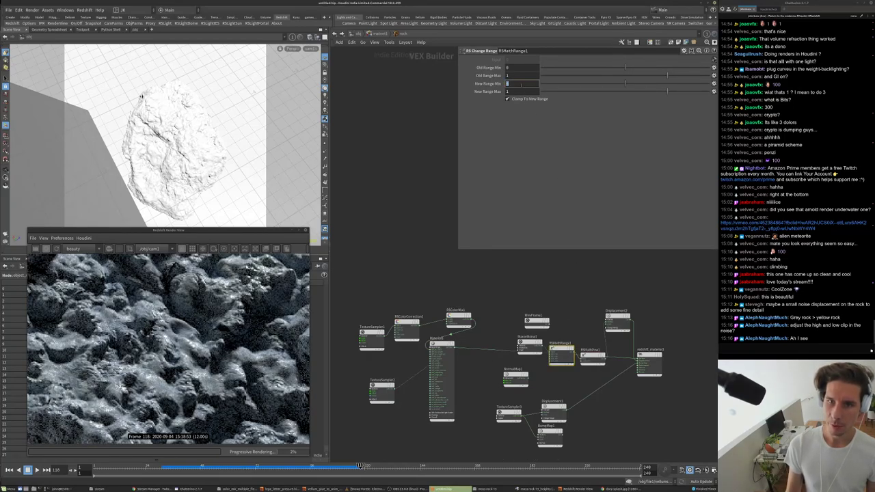
pyautogui.click(617, 320)
pyautogui.click(525, 122)
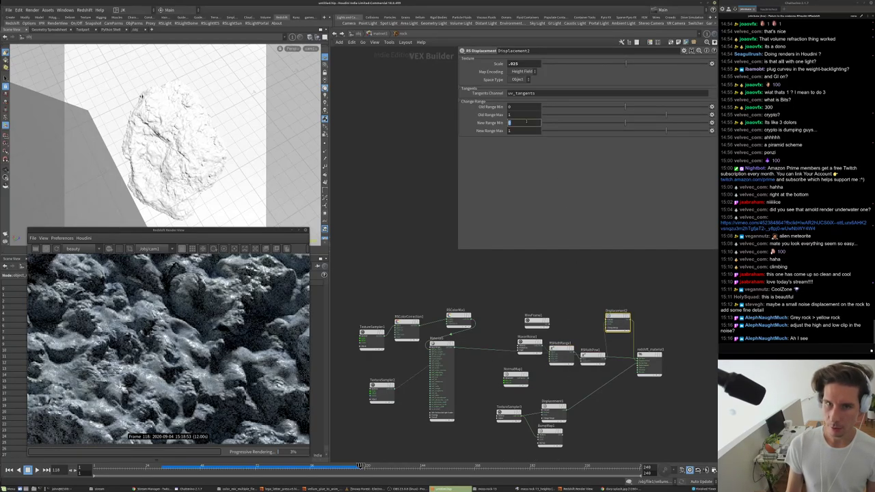
pyautogui.write('-0.5')
pyautogui.press('Return')
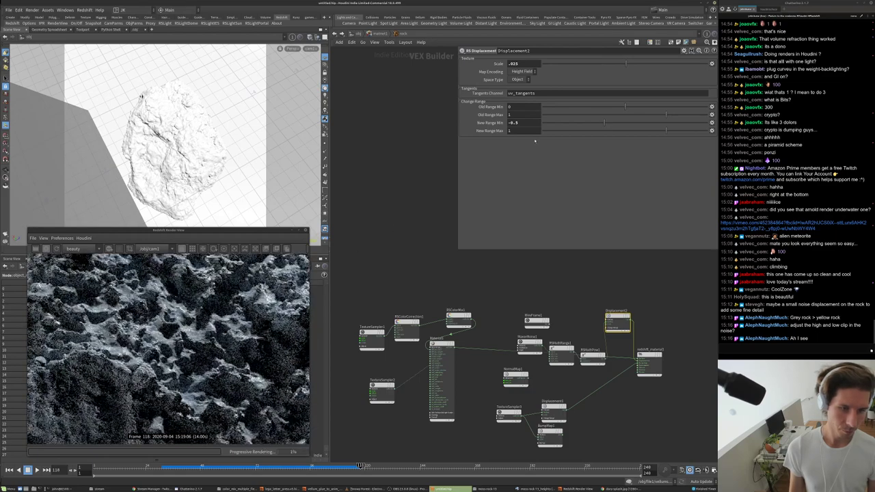
pyautogui.doubleClick(514, 122)
pyautogui.write('-0.15')
pyautogui.press('Return')
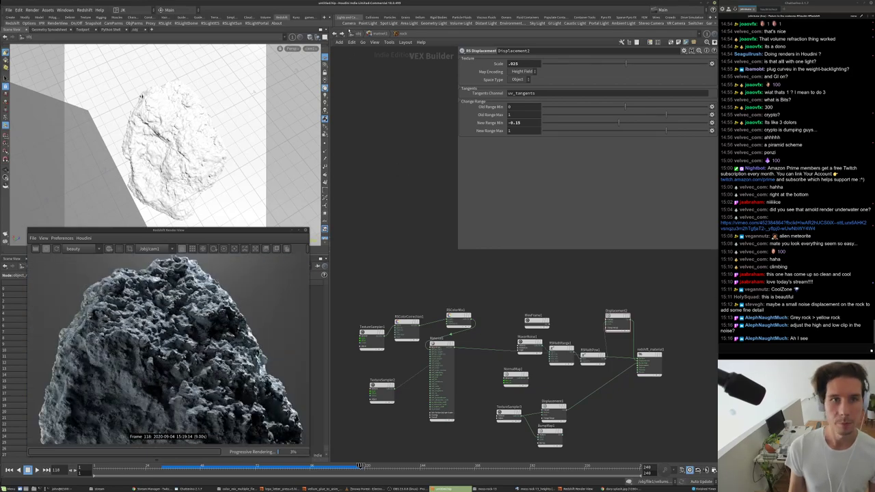
pyautogui.press('u')
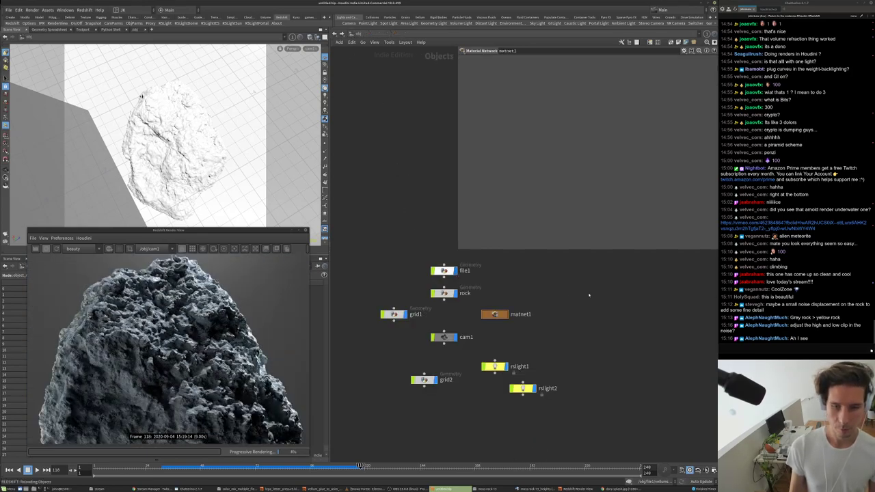
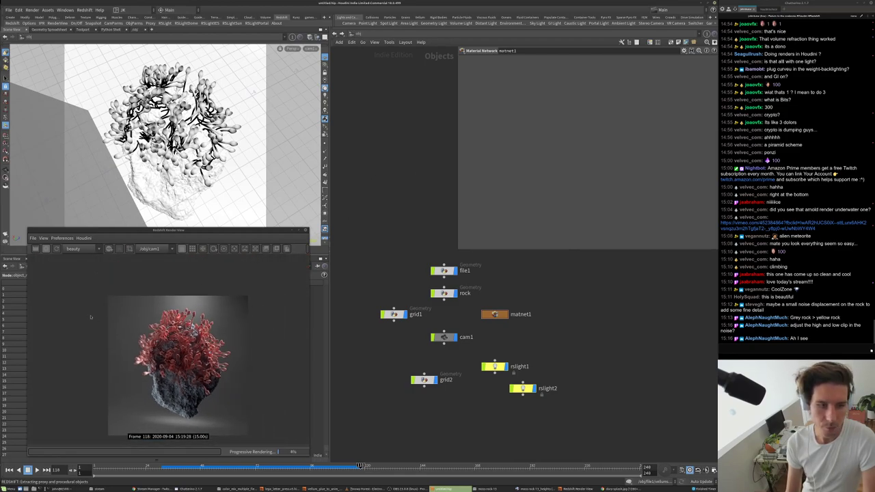
# - Go to the /out network and open Redshift_ROP1's Redshift sampling settings
pyautogui.click(350, 34)
pyautogui.click(369, 71)
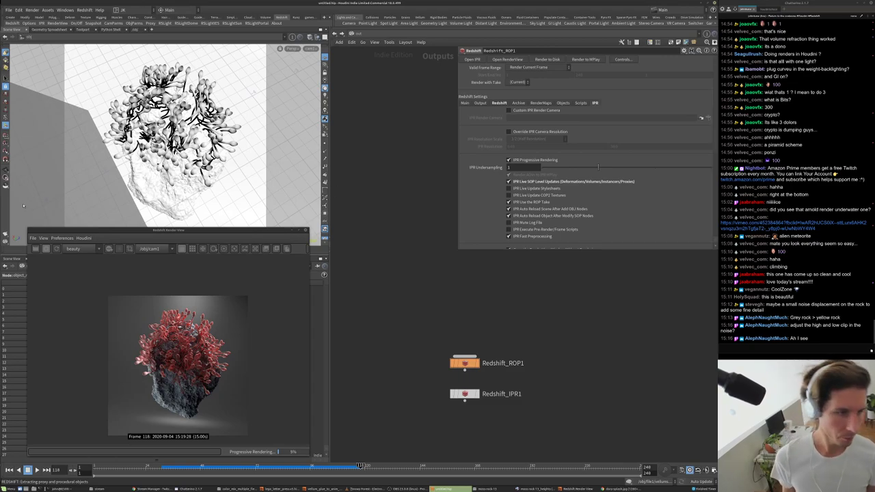
pyautogui.click(348, 187)
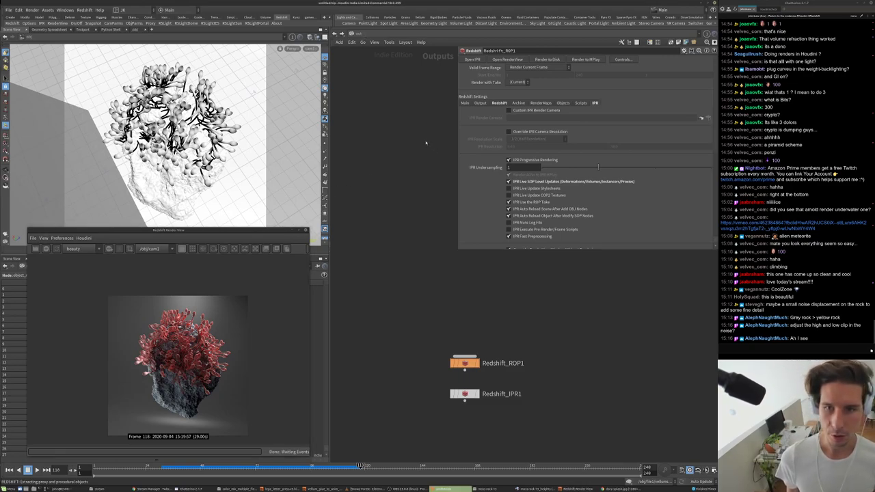
pyautogui.press('h')
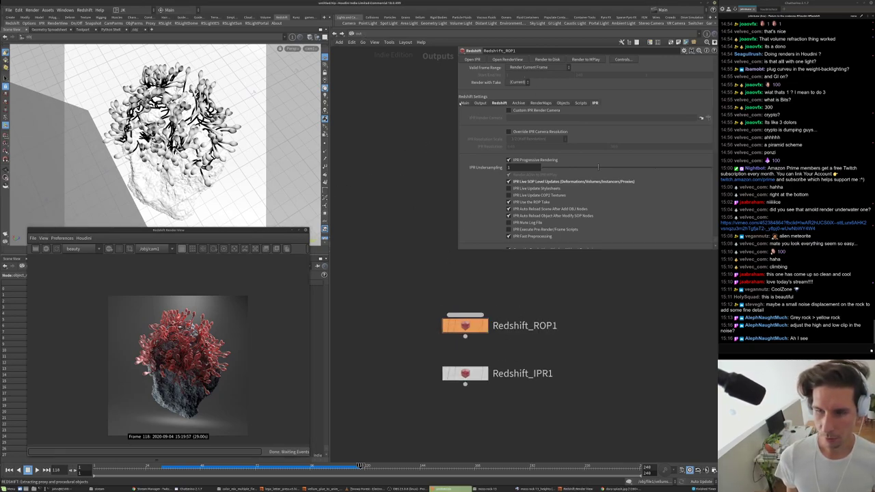
pyautogui.click(463, 104)
pyautogui.click(499, 103)
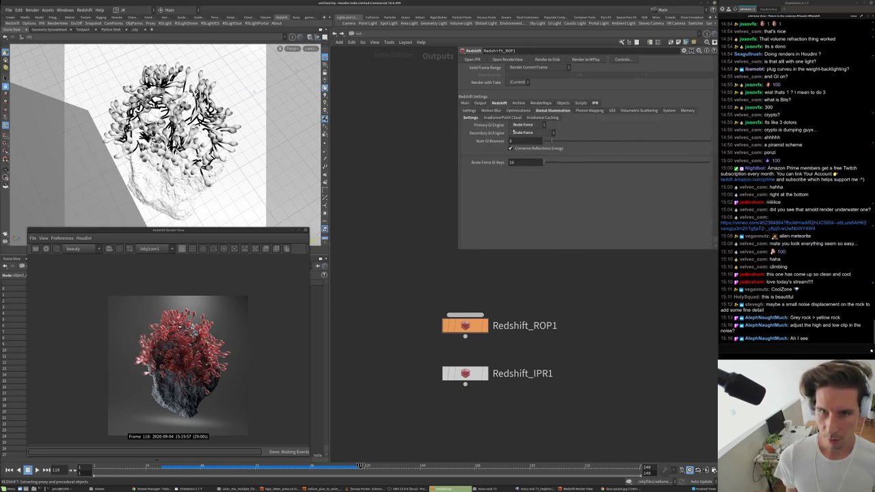
pyautogui.click(469, 110)
# - Set Max Samples to 1024, then turn it into a multiplied expression
pyautogui.doubleClick(519, 159)
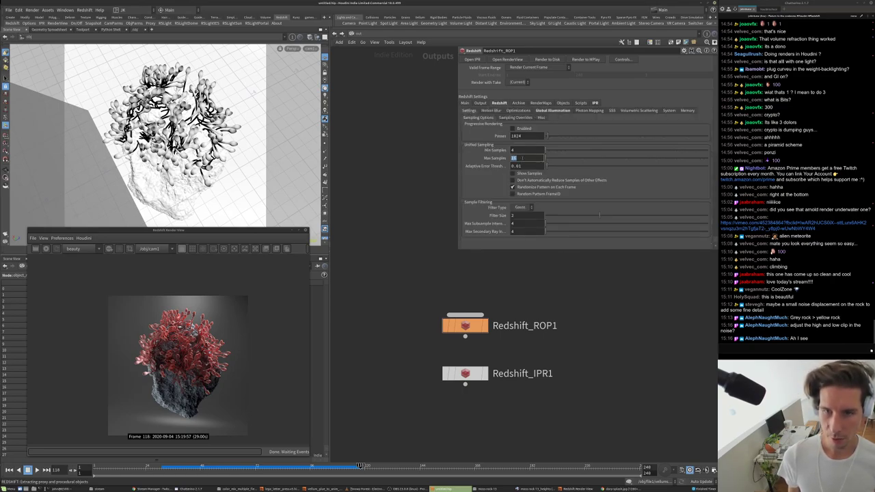
pyautogui.write('1024*4')
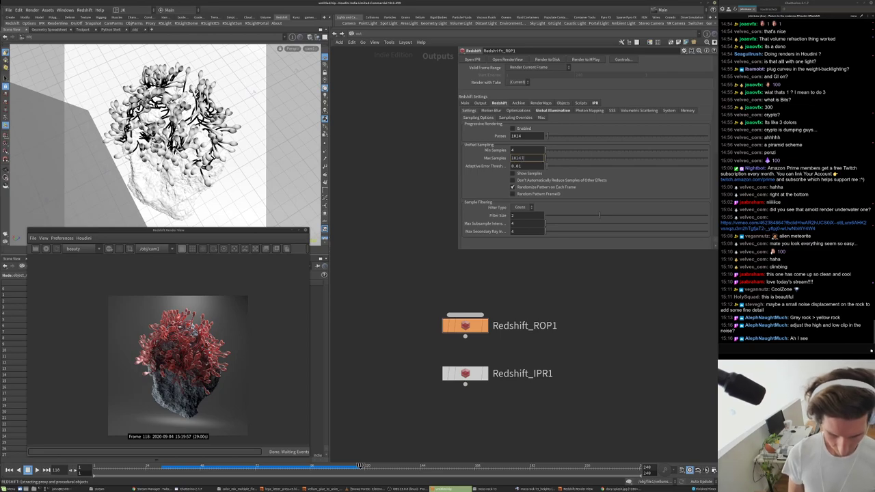
pyautogui.press('Return')
pyautogui.write('*4')
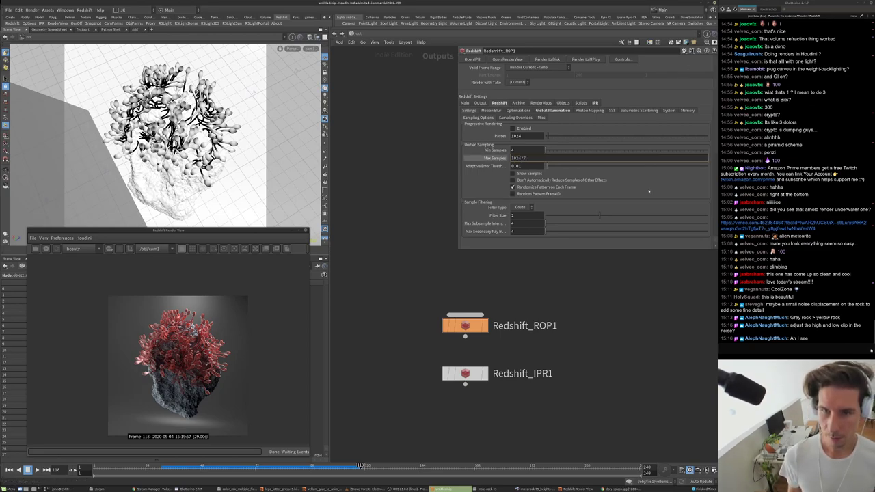
pyautogui.press('Return')
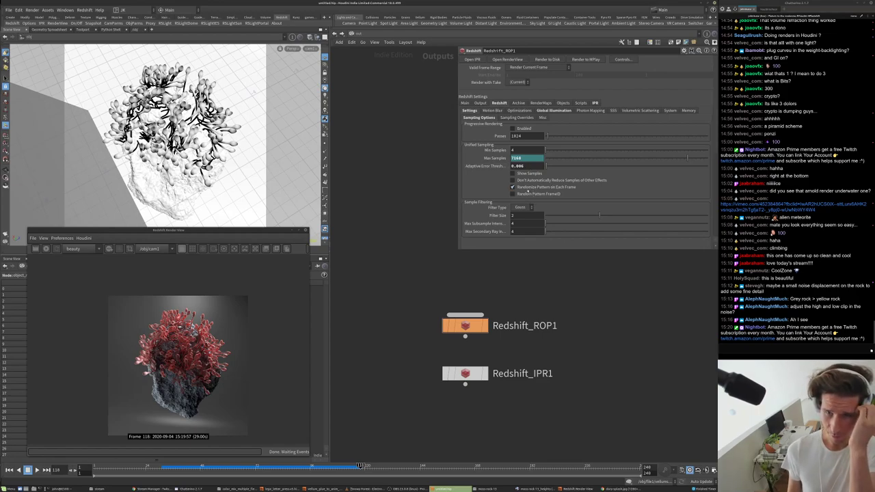
# - Restart the Redshift IPR at 7168 max samples, inspect the image, then return to /obj
pyautogui.click(35, 248)
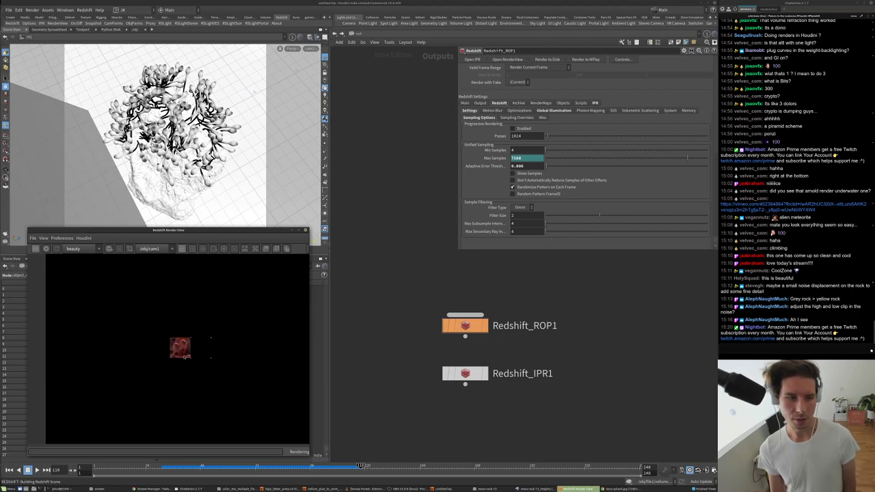
pyautogui.scroll(3, 185, 358)
pyautogui.scroll(3, 185, 358)
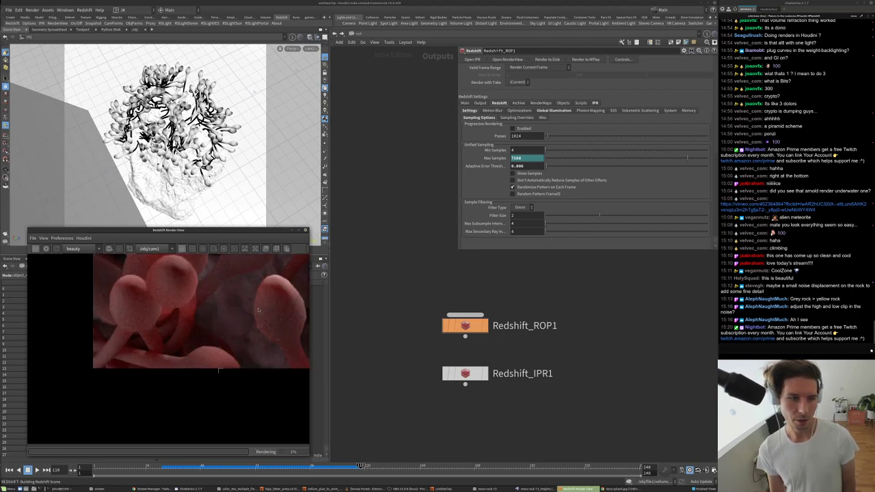
pyautogui.scroll(-3, 274, 301)
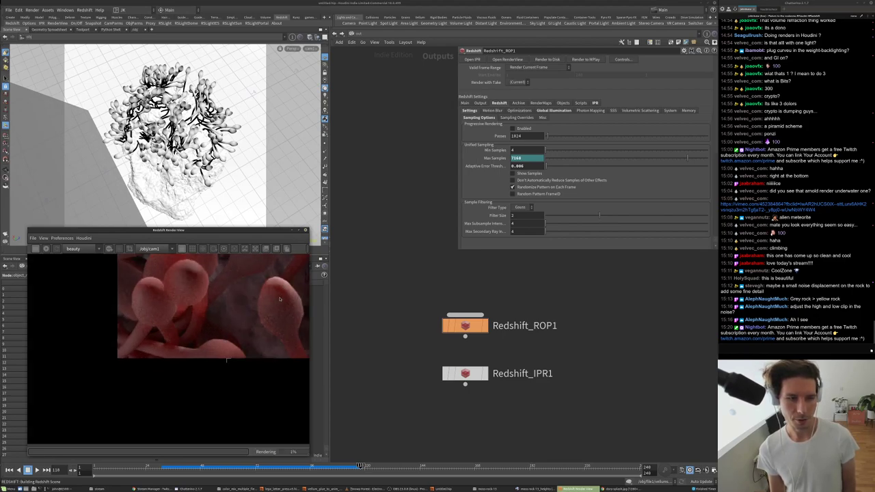
pyautogui.scroll(-2, 268, 305)
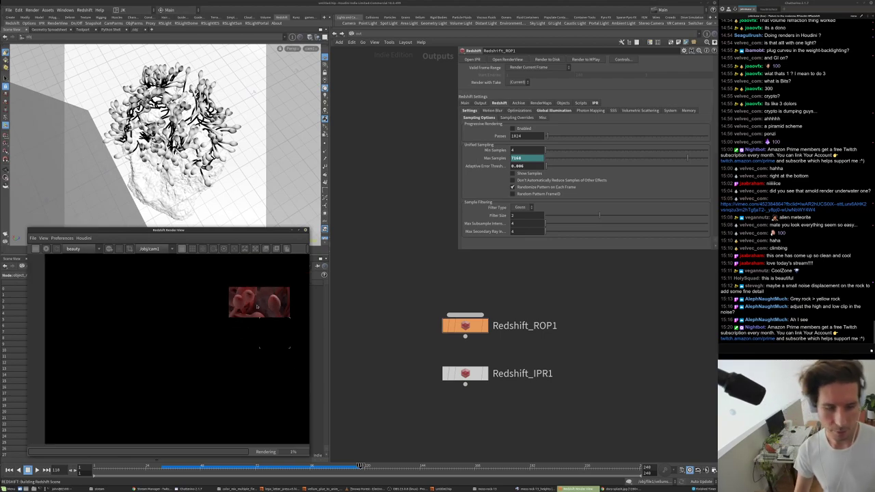
pyautogui.scroll(5, 275, 321)
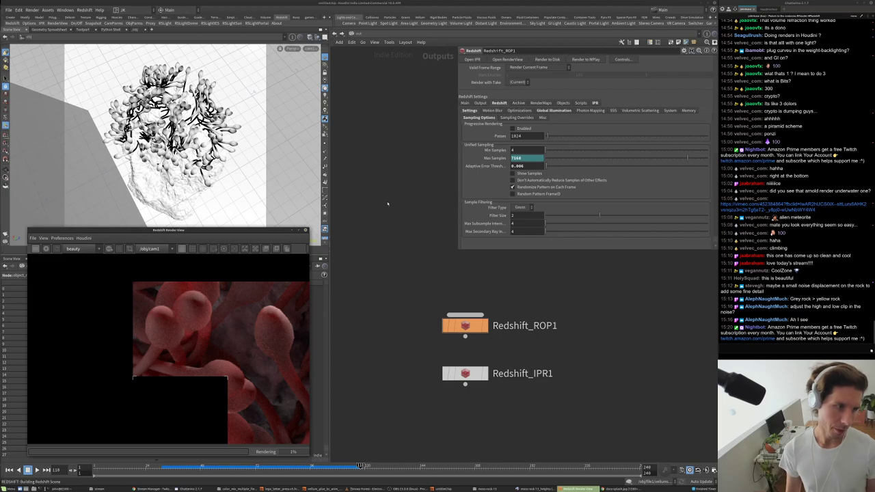
pyautogui.click(355, 33)
pyautogui.click(376, 109)
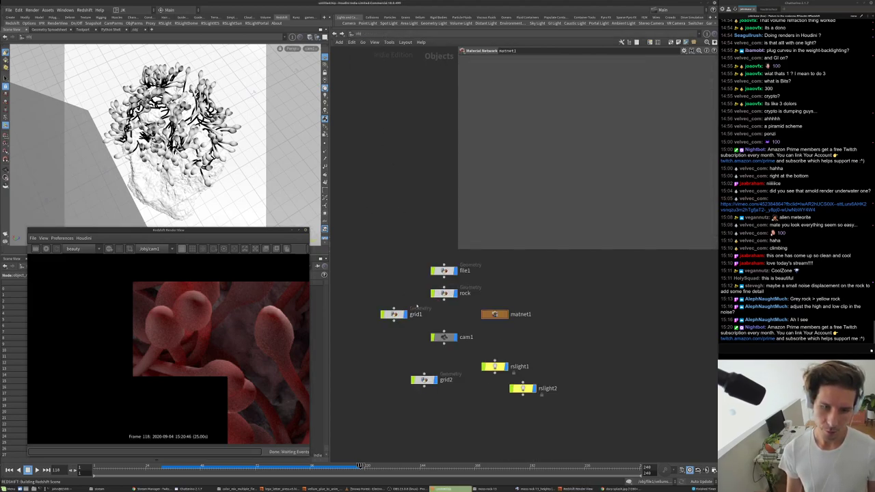
# - Inside file1, set subdivide2's Depth to 2
pyautogui.doubleClick(444, 270)
pyautogui.click(449, 328)
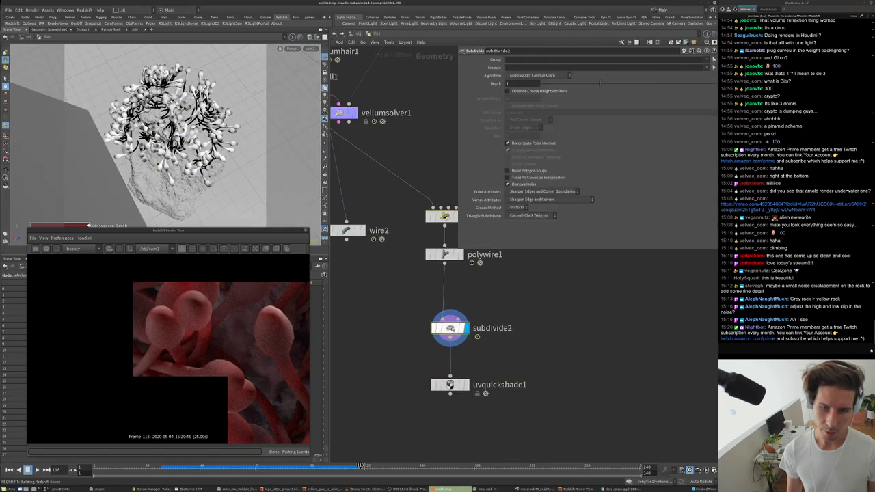
pyautogui.click(520, 84)
pyautogui.write('2')
pyautogui.press('Return')
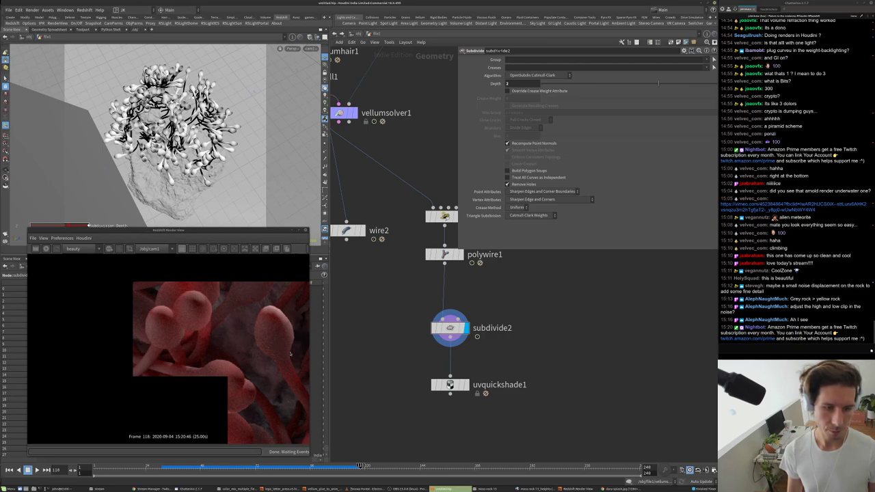
# - Restart the Redshift preview and zoom in to inspect the smoother tendrils
pyautogui.click(35, 249)
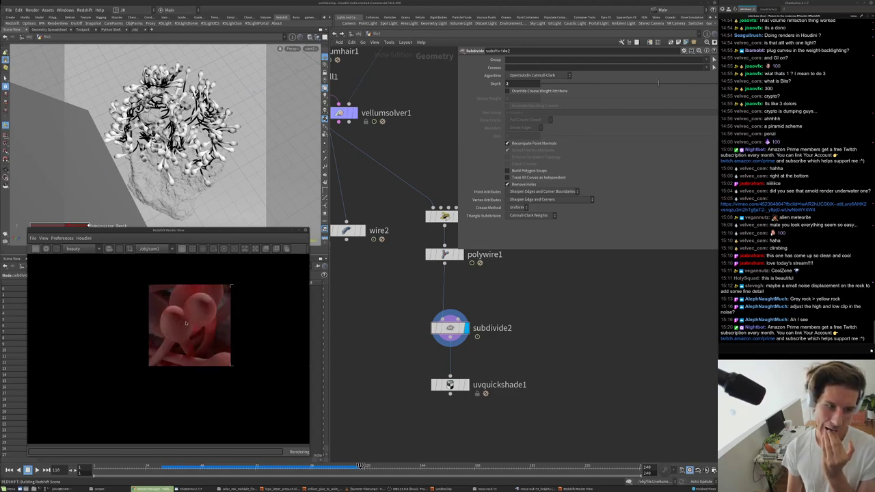
pyautogui.scroll(2, 185, 324)
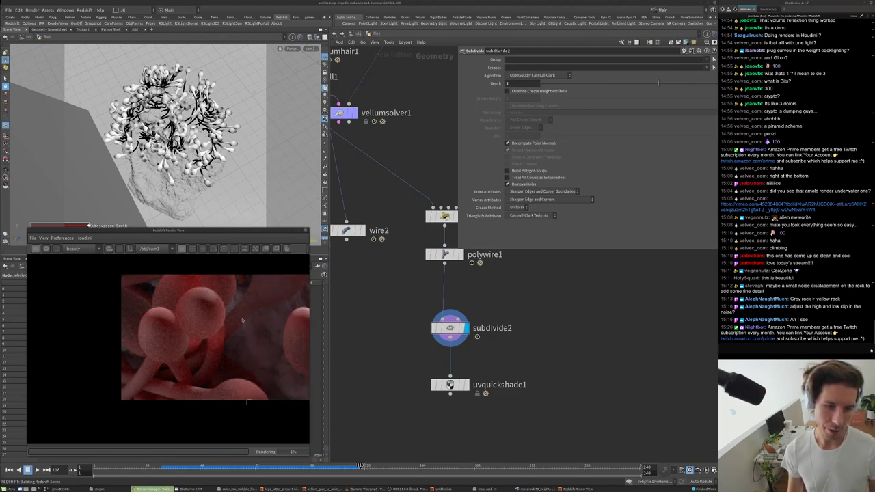
pyautogui.scroll(-5, 248, 323)
pyautogui.scroll(6, 243, 333)
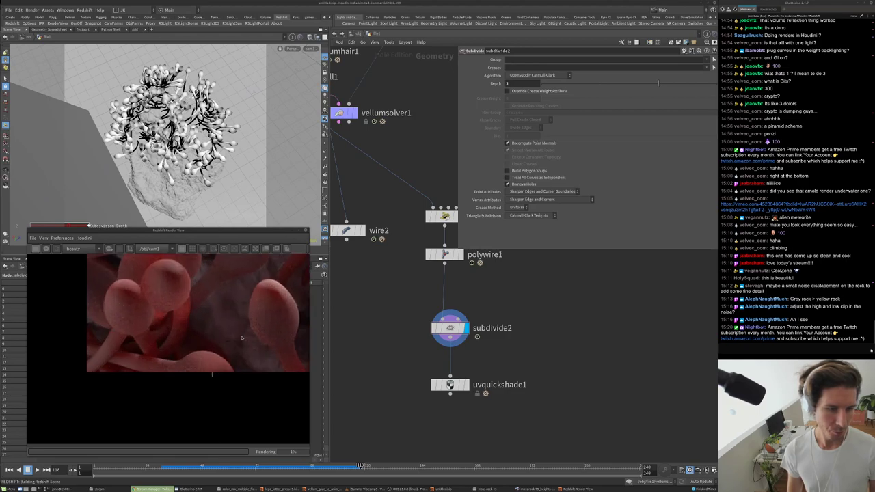
pyautogui.scroll(-5, 192, 331)
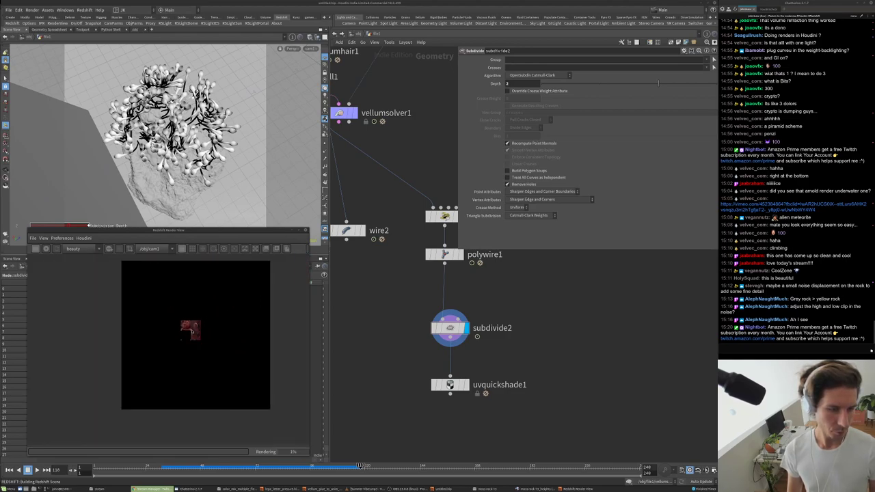
pyautogui.scroll(3, 208, 341)
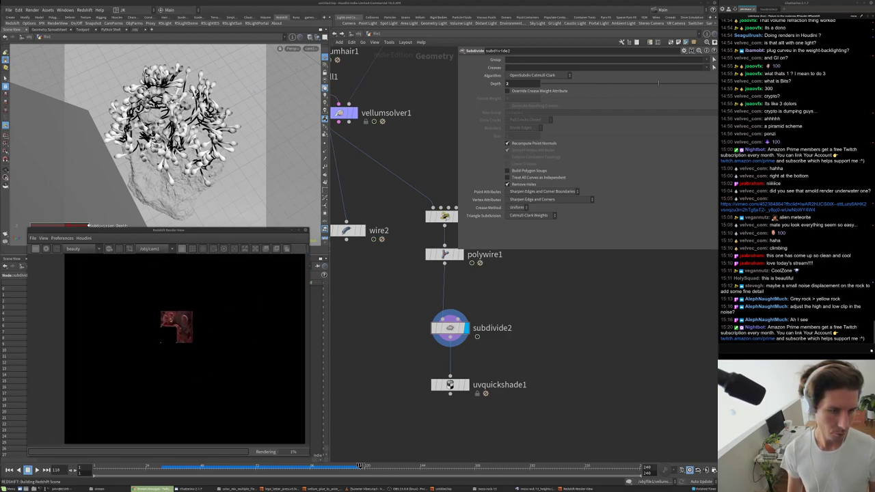
# - In the /out network, set the ROP's Adaptive Error Threshold to 0.012
pyautogui.press('u')
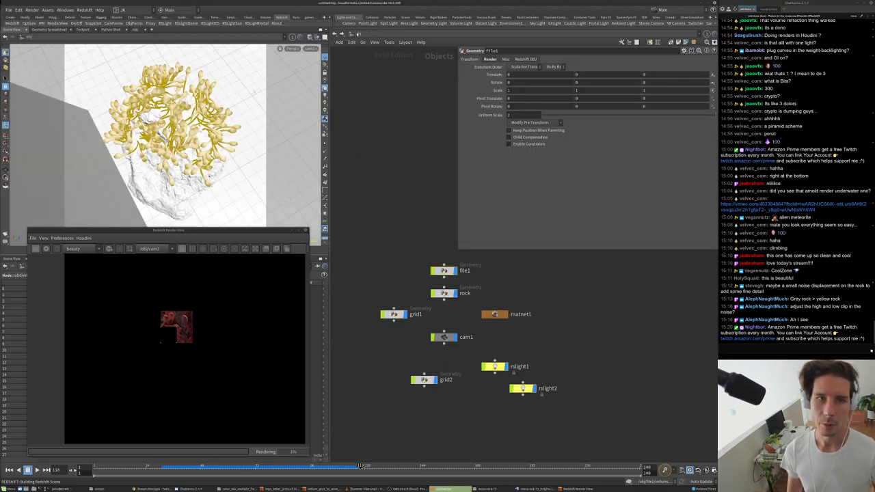
pyautogui.click(355, 34)
pyautogui.click(374, 72)
pyautogui.doubleClick(526, 165)
pyautogui.write('0.012')
pyautogui.press('Return')
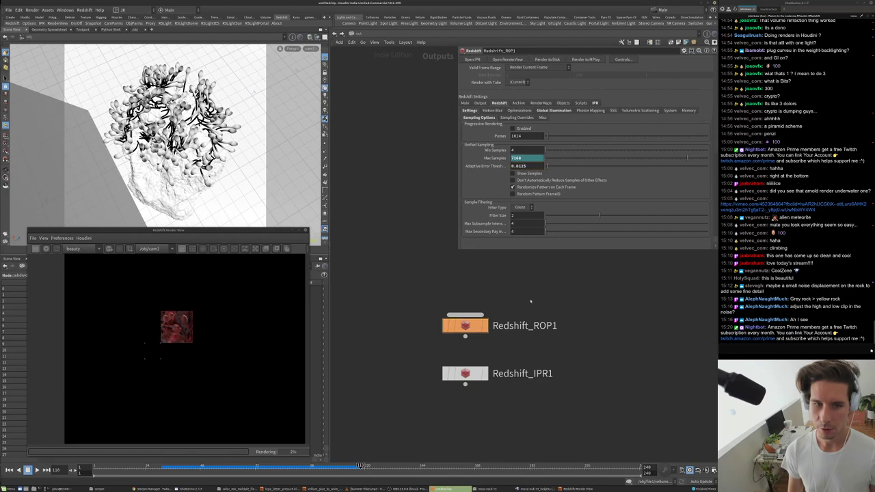
# - Stop the current IPR render and enlarge the Redshift Render View window
pyautogui.click(37, 249)
pyautogui.click(35, 249)
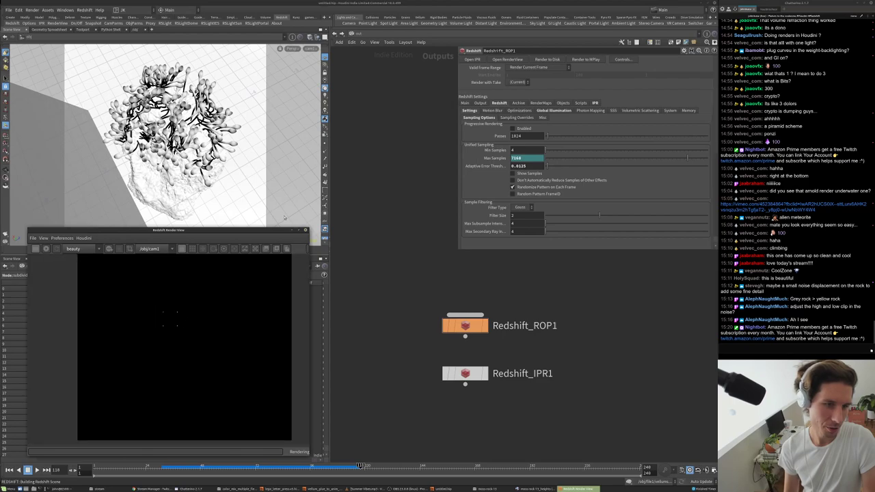
pyautogui.moveTo(305, 229); pyautogui.dragTo(402, 83)
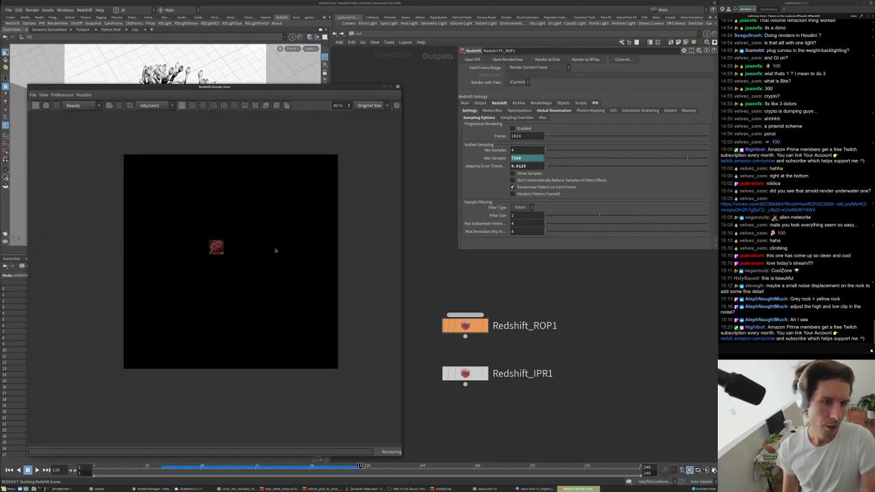
pyautogui.scroll(3, 247, 235)
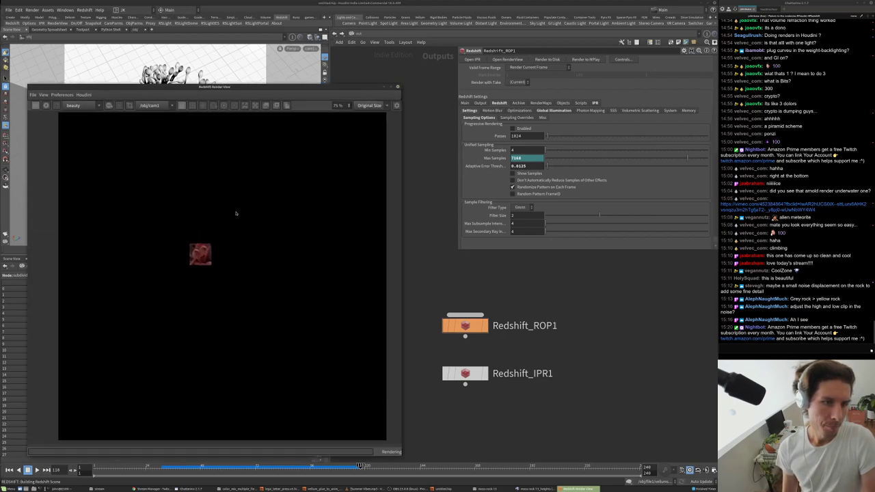
# - Enable Photographic Exposure in the Render View's post-effects panel
pyautogui.click(397, 106)
pyautogui.click(305, 235)
pyautogui.click(382, 235)
pyautogui.scroll(2, 155, 259)
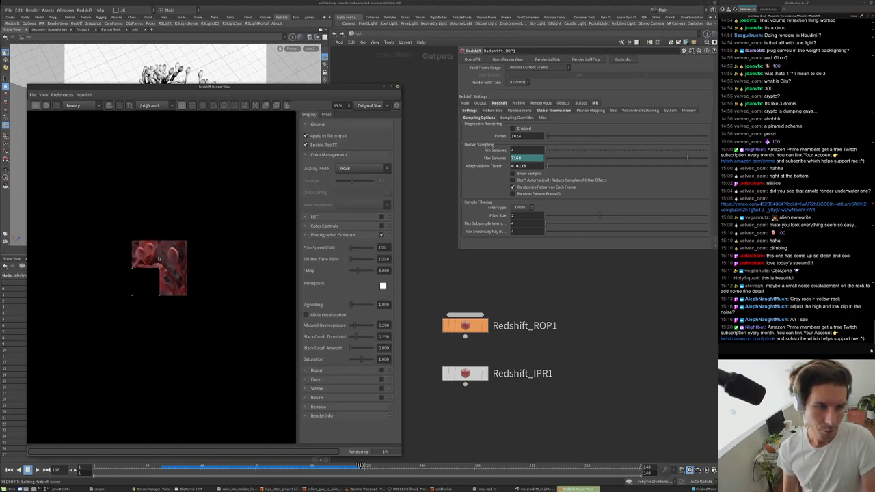
# - Set Black Crush Threshold to 0.541 and Black Crush Amount to 0.174
pyautogui.click(356, 348)
pyautogui.moveTo(359, 350); pyautogui.dragTo(353, 349)
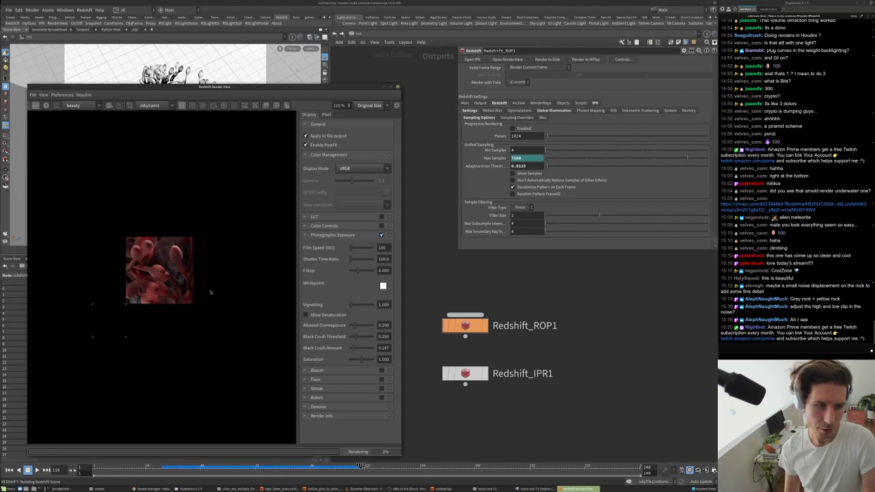
pyautogui.scroll(-4, 222, 335)
pyautogui.scroll(2, 241, 291)
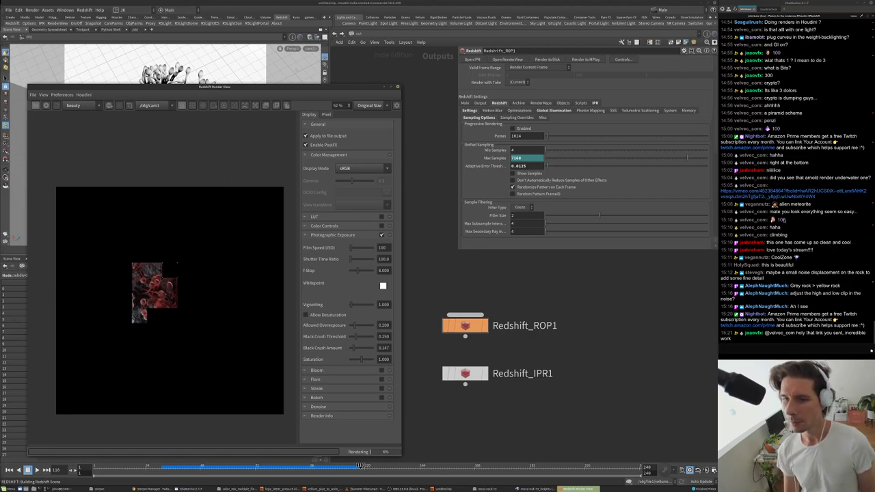
pyautogui.scroll(2, 143, 281)
pyautogui.scroll(1, 144, 281)
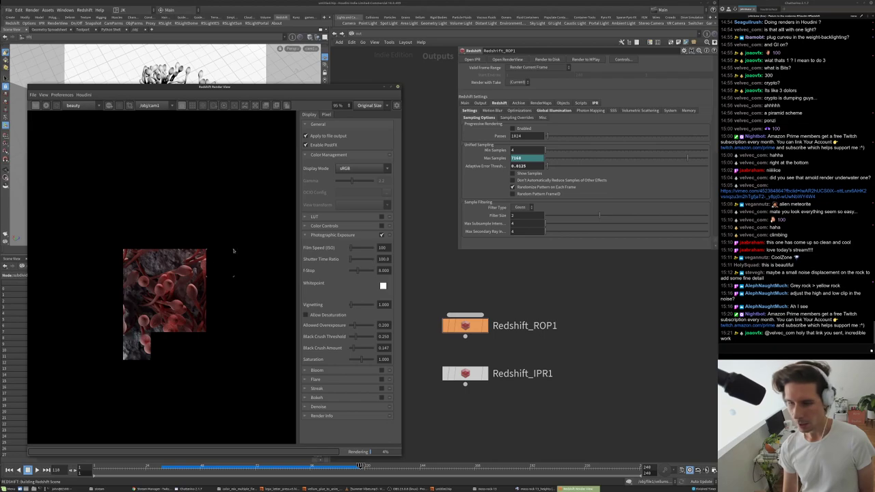
pyautogui.scroll(5, 164, 261)
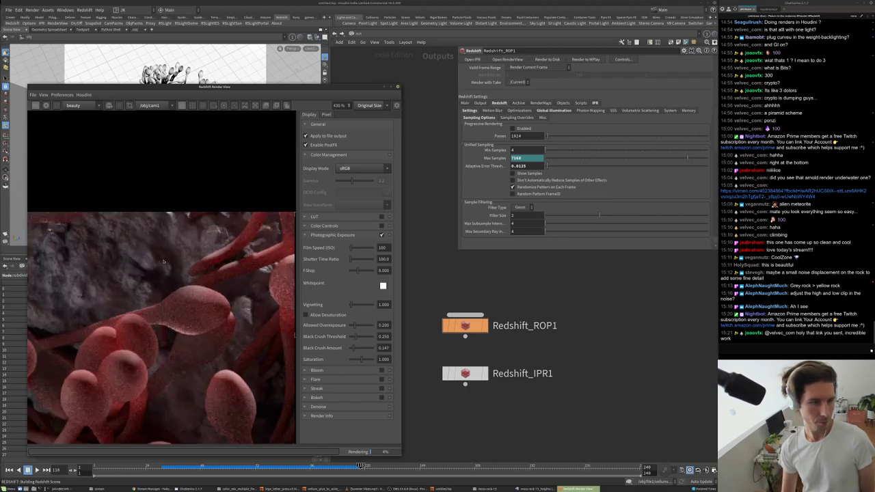
pyautogui.scroll(-5, 173, 257)
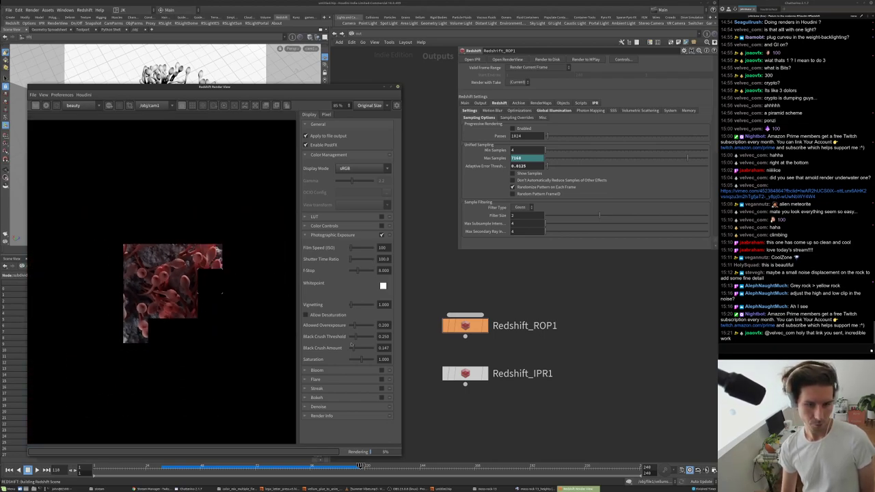
pyautogui.moveTo(359, 337)
pyautogui.mouseDown()
pyautogui.moveTo(369, 337)
pyautogui.moveTo(370, 349)
pyautogui.mouseUp()
pyautogui.scroll(4, 171, 271)
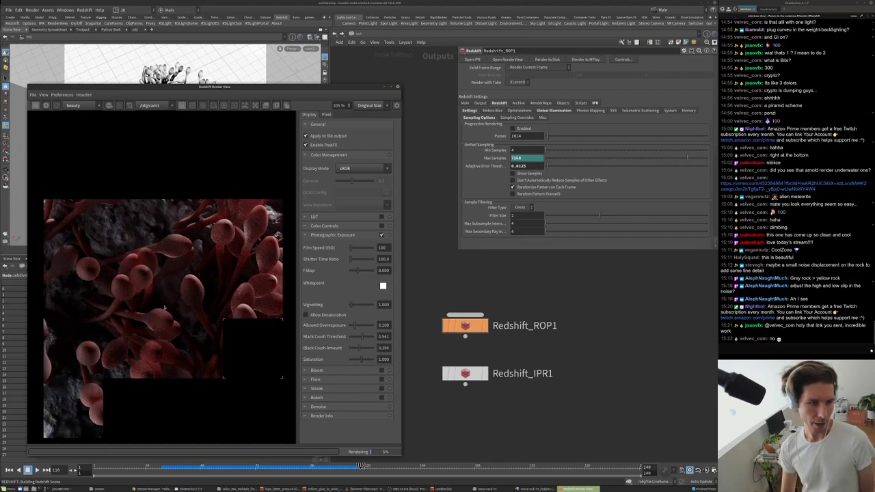
pyautogui.click(354, 349)
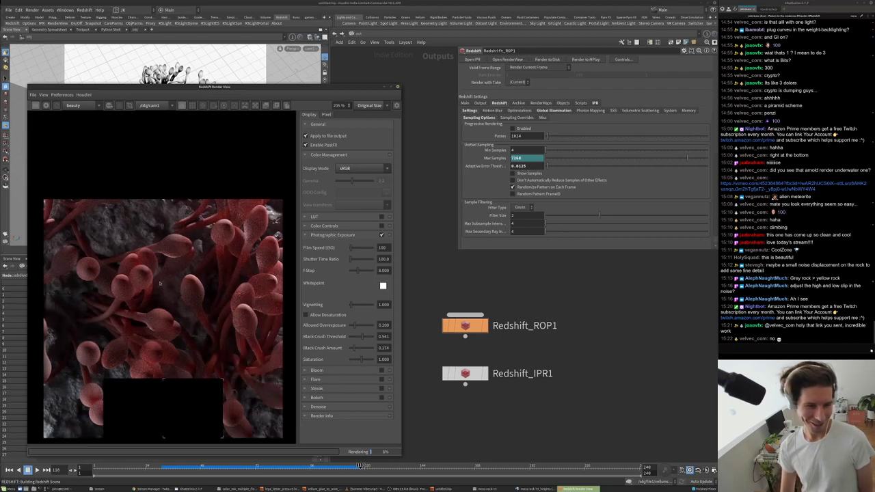
pyautogui.scroll(-5, 159, 287)
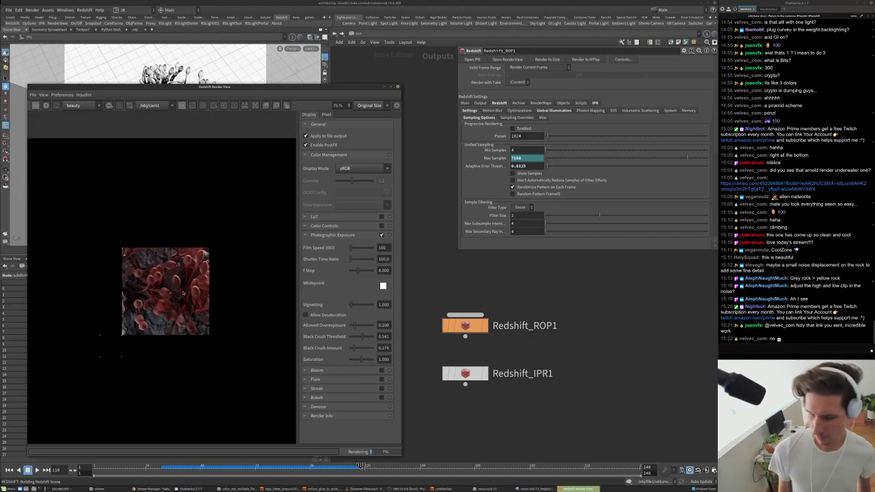
pyautogui.scroll(3, 160, 325)
pyautogui.scroll(-1, 154, 350)
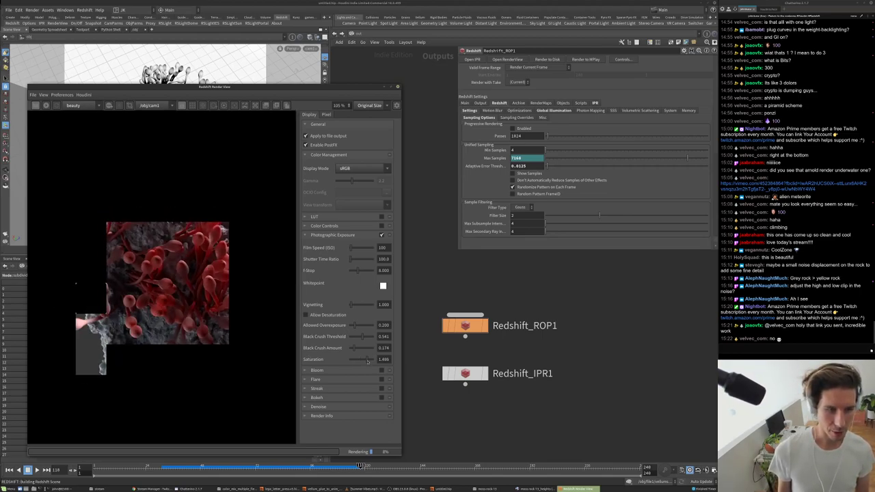
pyautogui.scroll(-1, 164, 280)
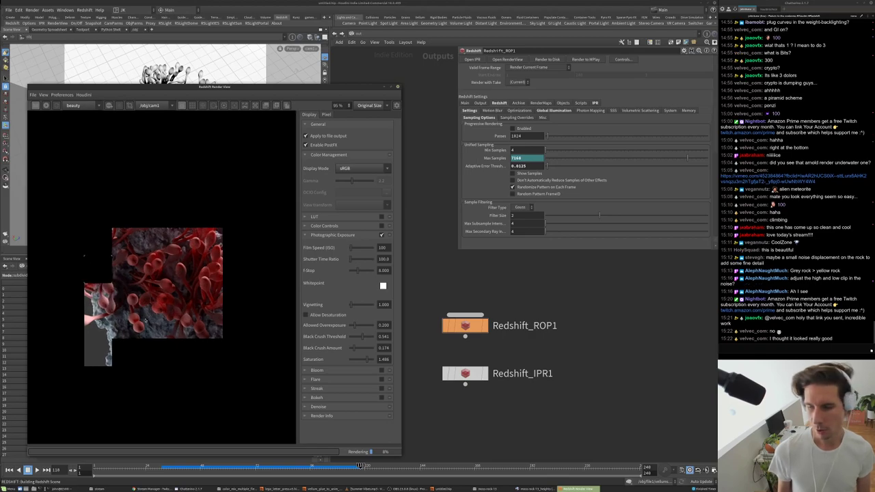
pyautogui.scroll(1, 145, 321)
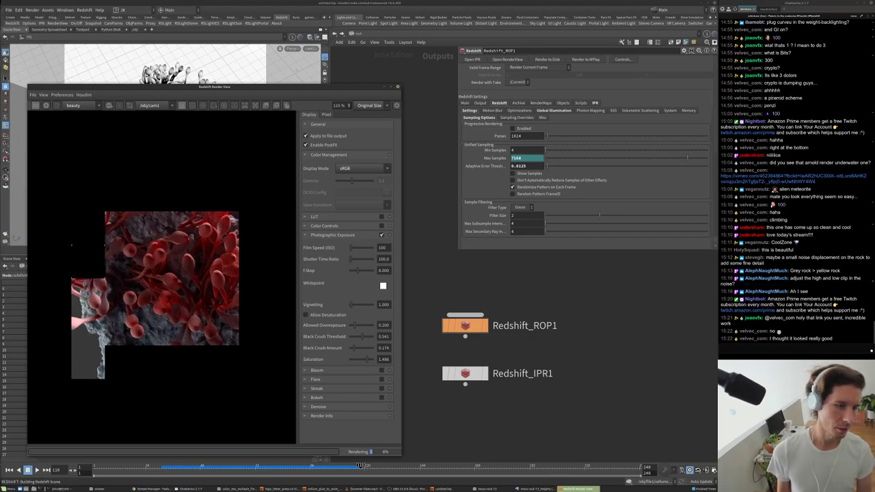
# - Drop the Photographic Exposure F-Stop to 0.248 to brighten the render
pyautogui.click(363, 271)
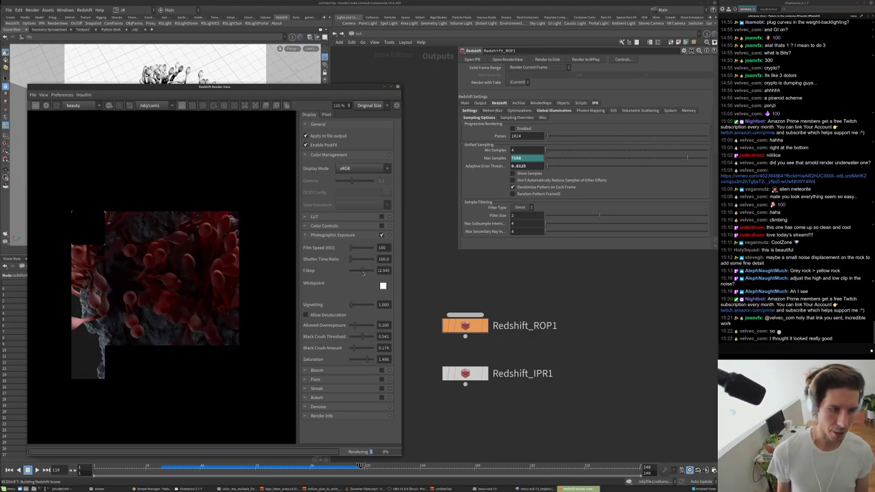
pyautogui.click(360, 272)
pyautogui.scroll(-1, 169, 292)
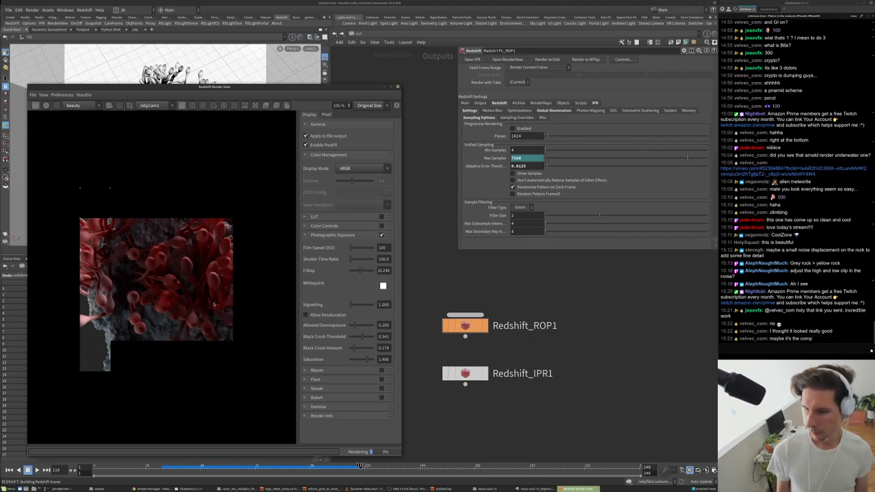
pyautogui.scroll(-2, 214, 304)
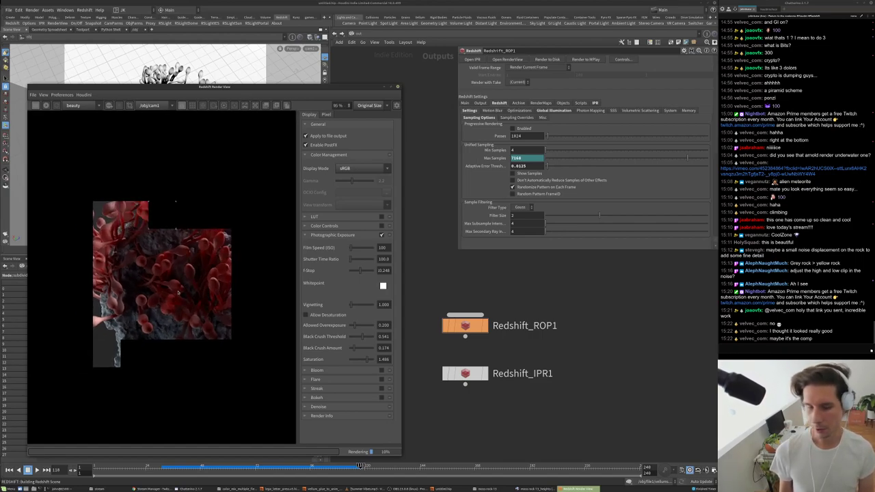
pyautogui.scroll(-2, 171, 287)
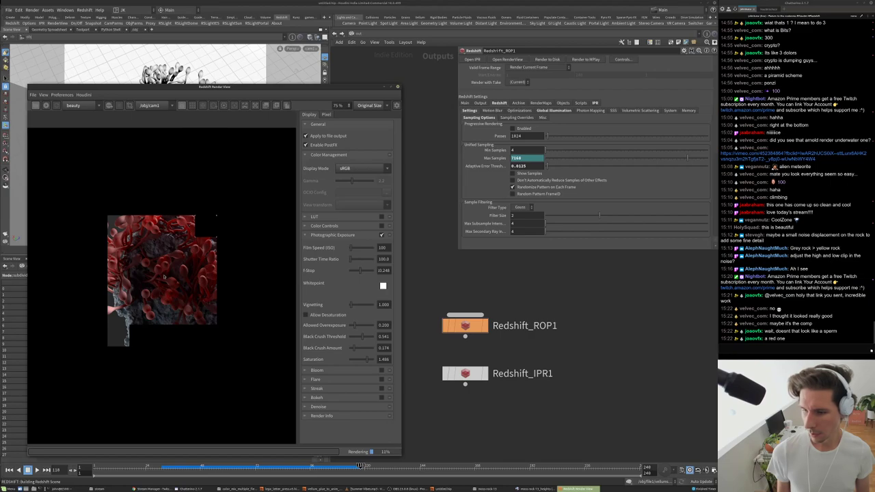
pyautogui.scroll(5, 164, 277)
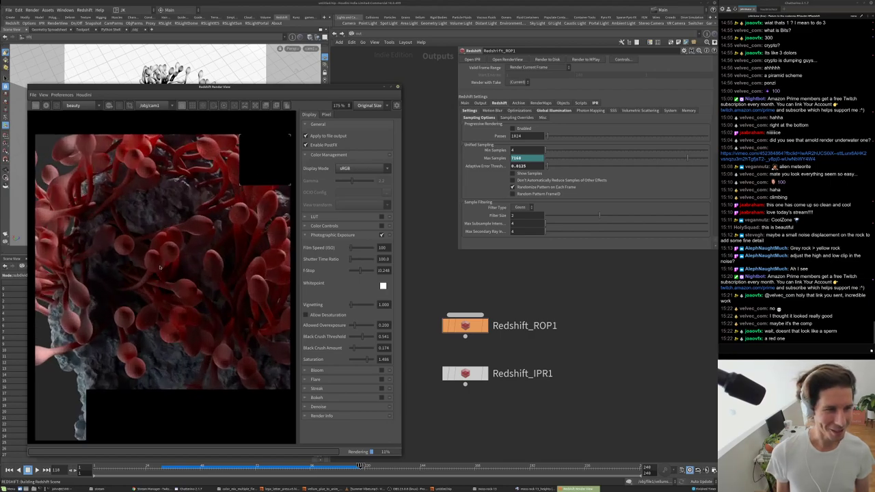
pyautogui.scroll(-4, 160, 268)
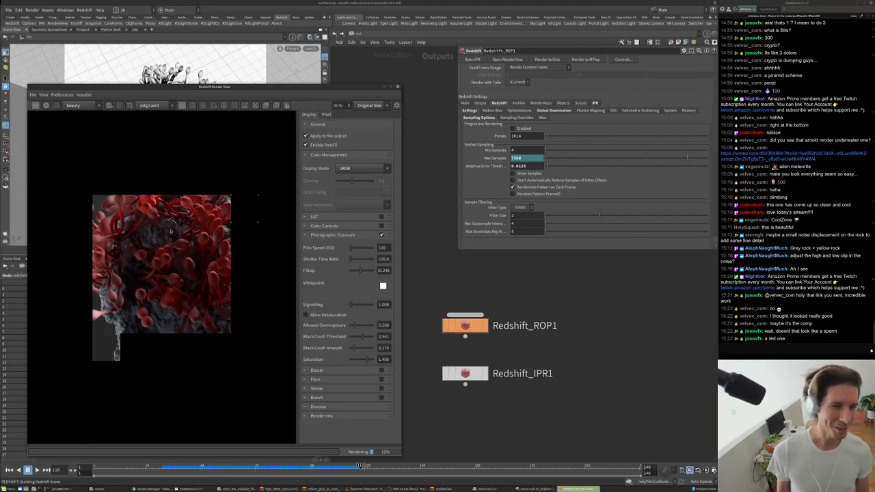
pyautogui.scroll(2, 108, 278)
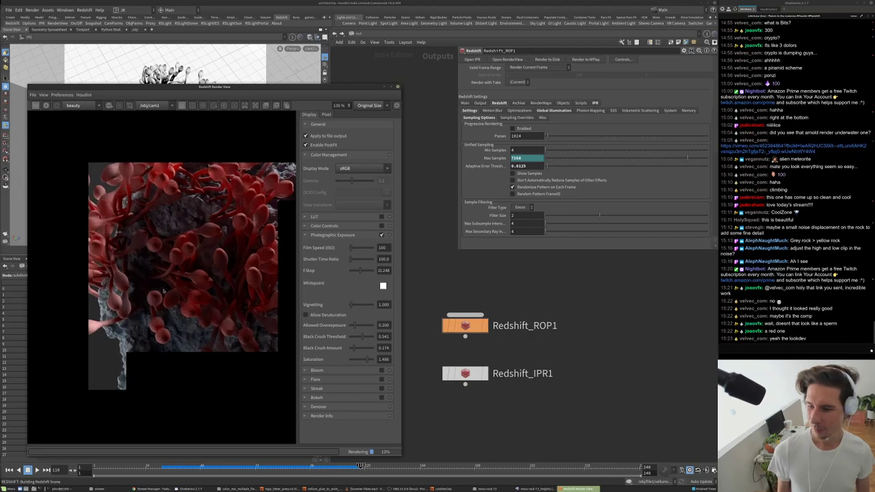
pyautogui.scroll(-2, 174, 278)
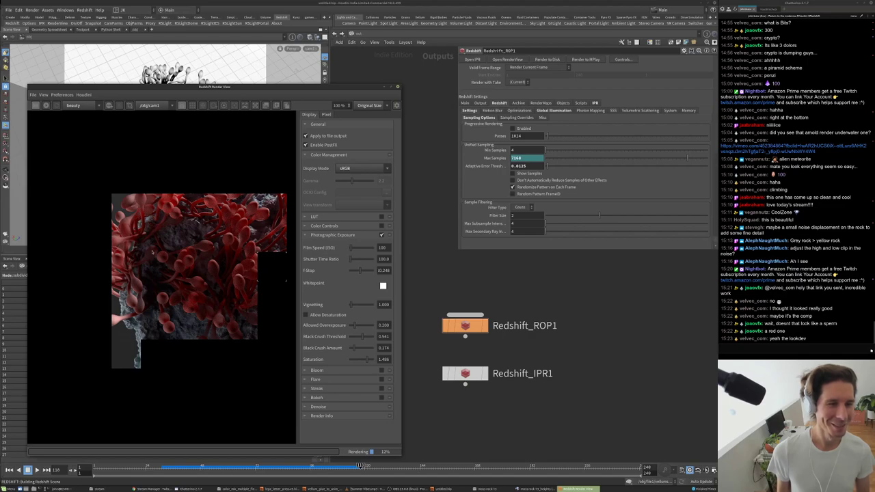
pyautogui.scroll(2, 239, 209)
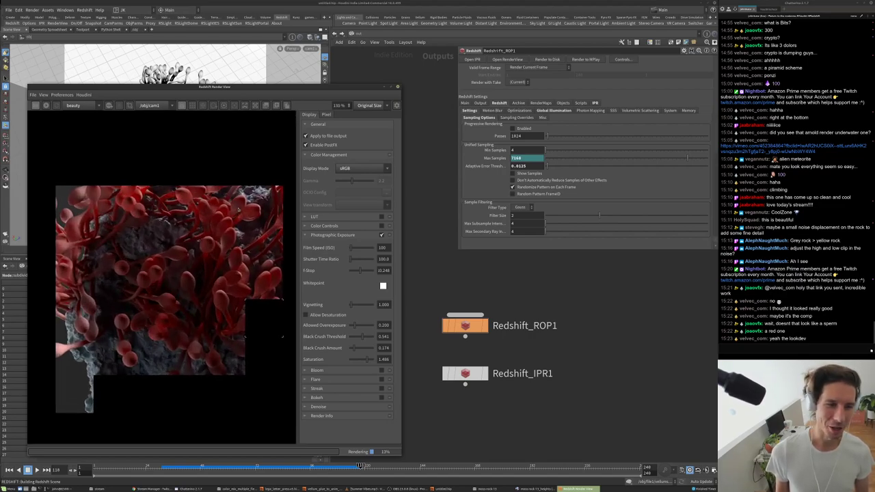
pyautogui.scroll(-1, 204, 223)
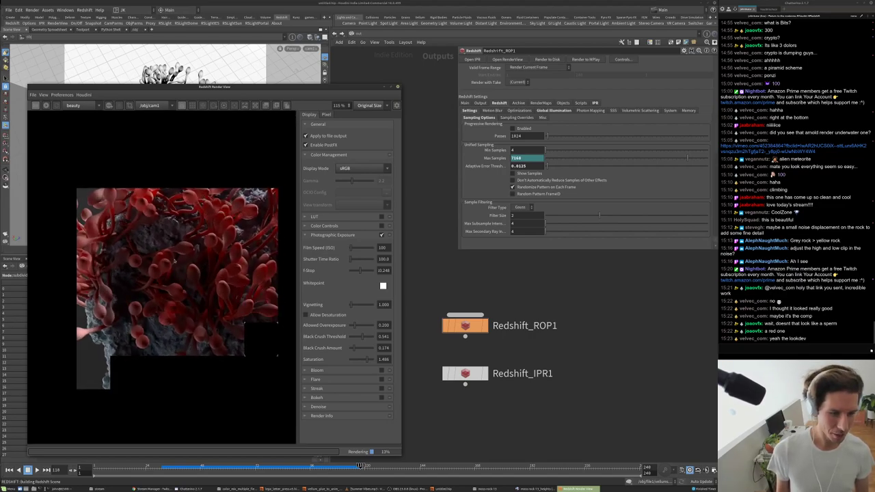
pyautogui.scroll(-3, 175, 260)
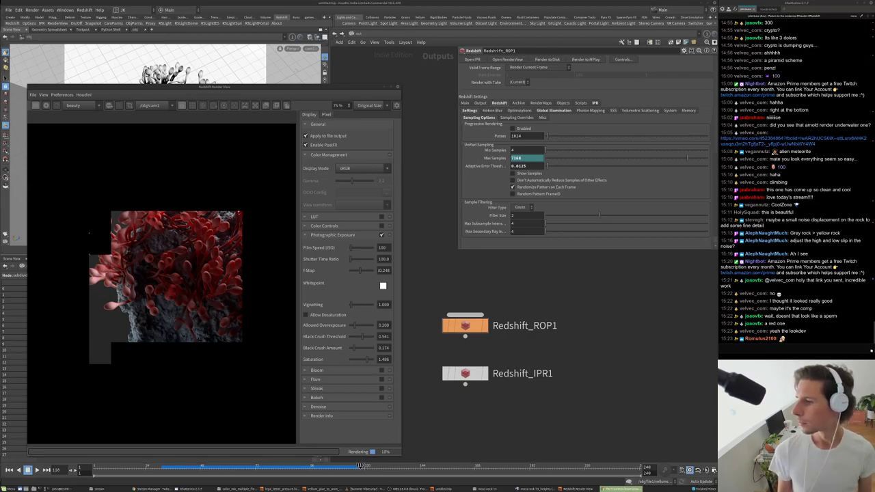
# - In the Instagram profile, view the blue figure and purple fabric posts
pyautogui.hotkey('alt', 'Tab')
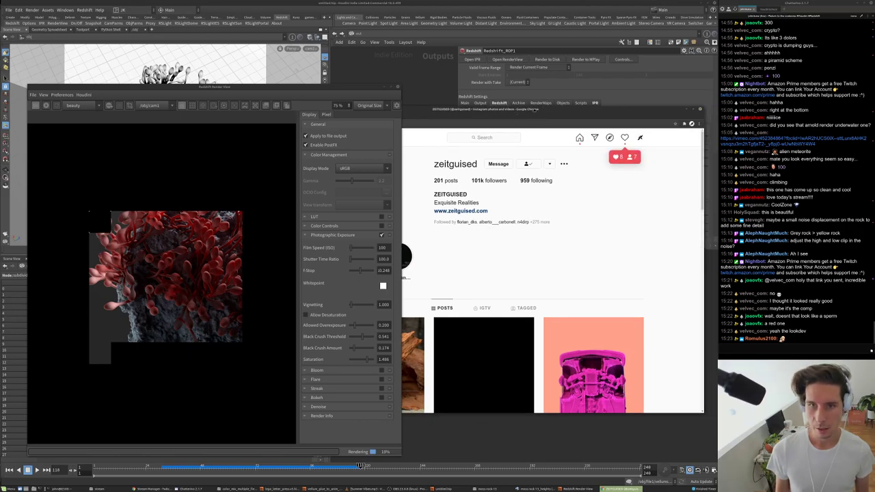
pyautogui.scroll(-8, 571, 133)
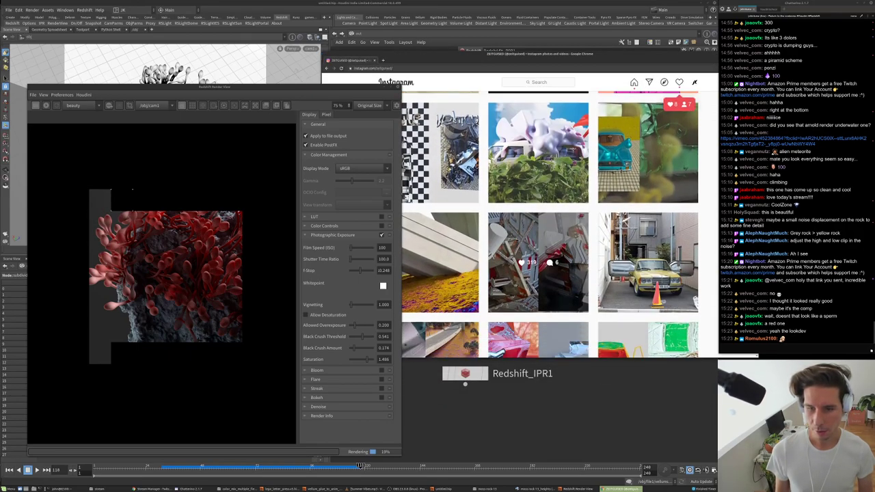
pyautogui.scroll(-3, 527, 238)
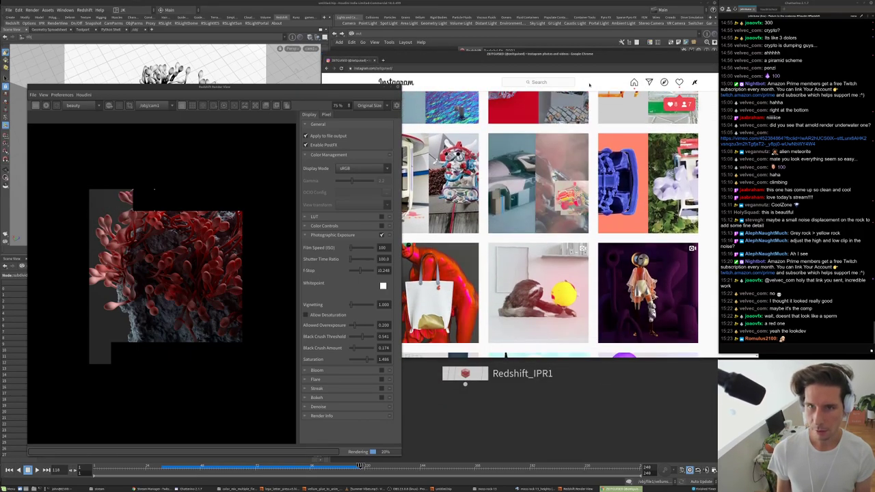
pyautogui.scroll(-10, 562, 207)
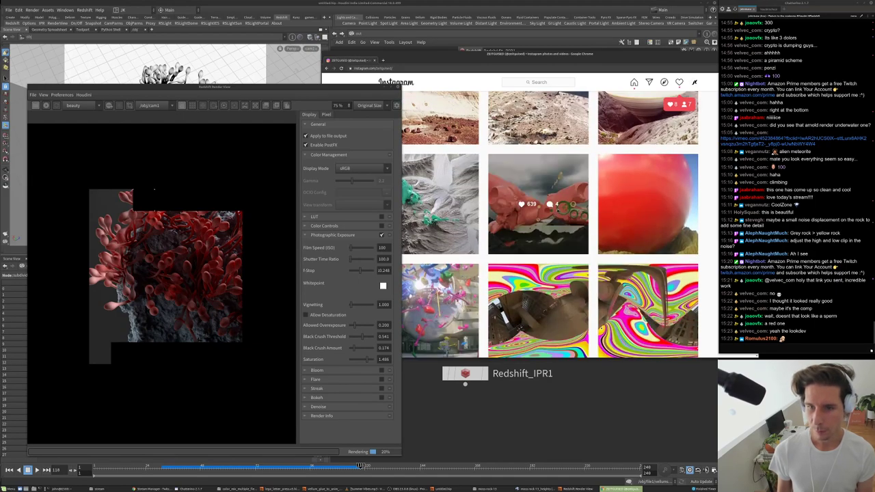
pyautogui.scroll(-10, 547, 209)
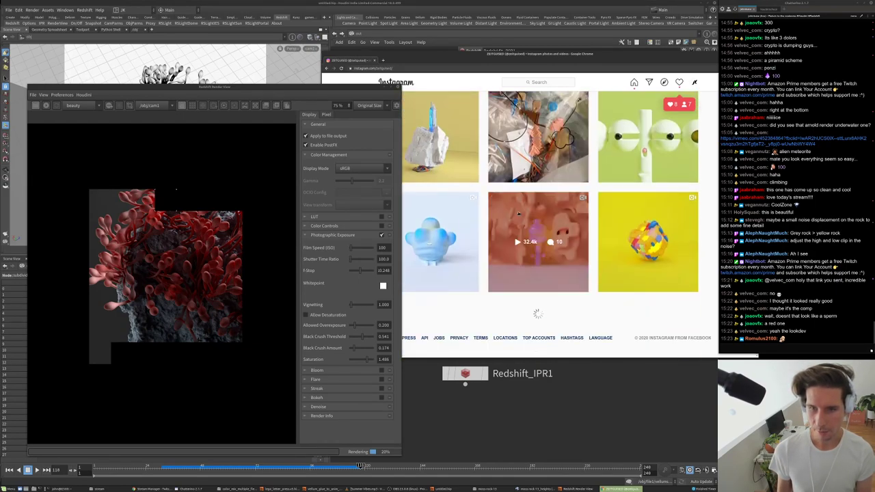
pyautogui.click(441, 232)
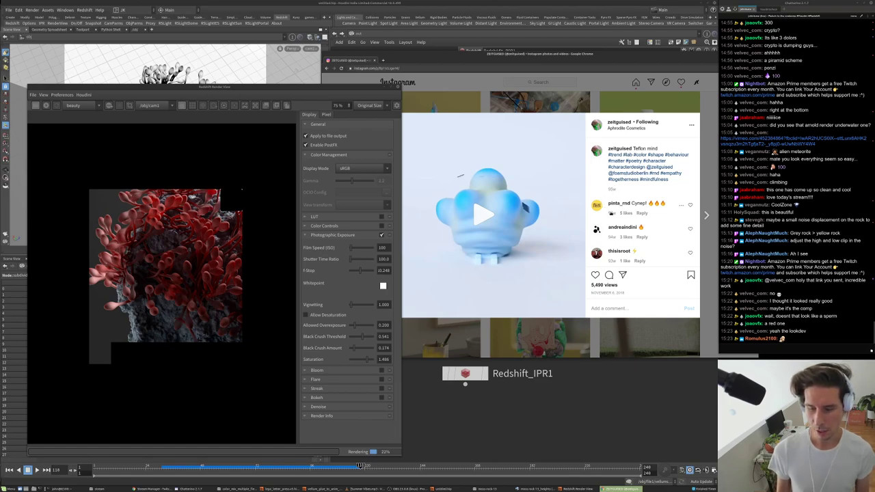
pyautogui.click(699, 99)
pyautogui.scroll(-2, 614, 216)
pyautogui.scroll(-4, 614, 215)
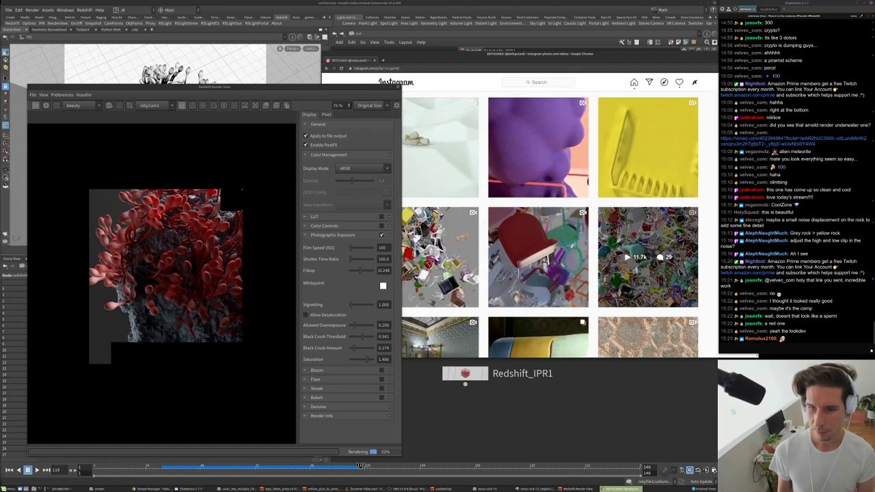
pyautogui.click(565, 163)
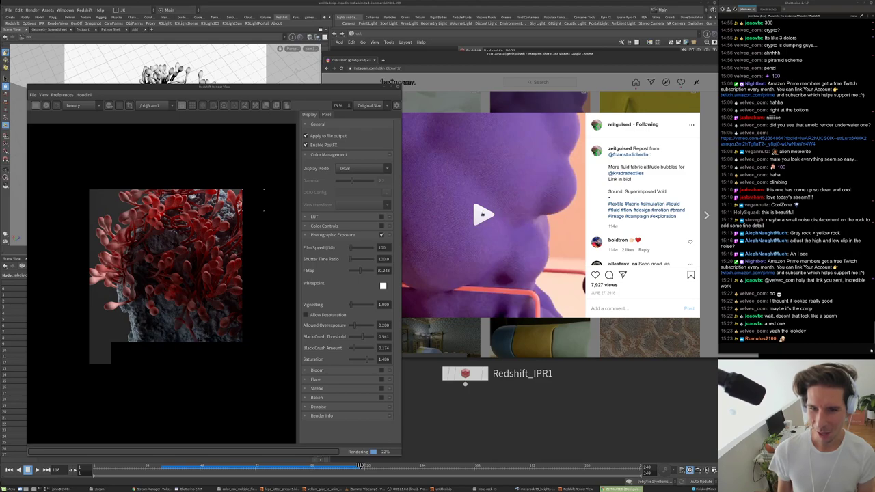
pyautogui.click(669, 336)
pyautogui.scroll(-2, 614, 283)
pyautogui.scroll(-8, 562, 212)
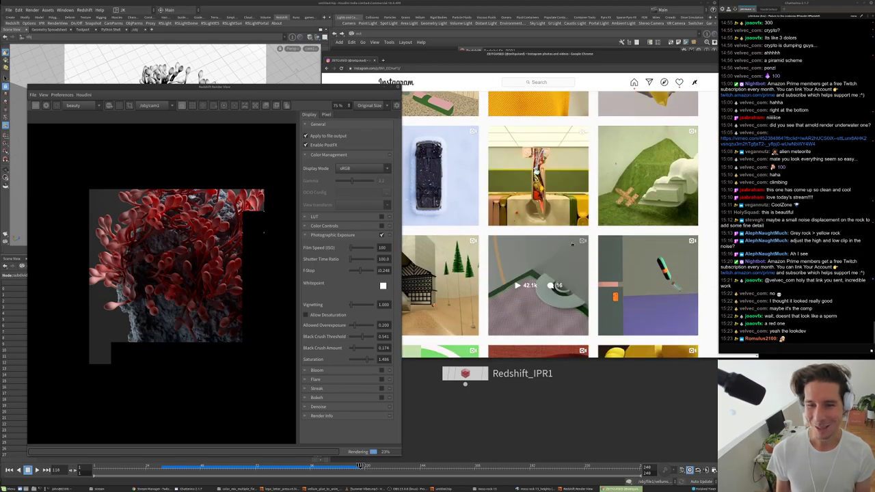
# - View the tall hybrid figure and pink floating-shapes posts, then return to Houdini
pyautogui.click(562, 211)
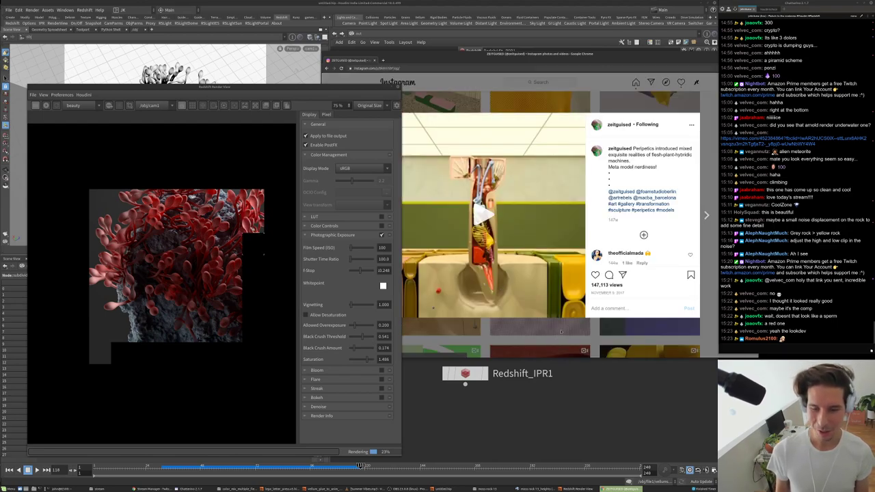
pyautogui.click(560, 333)
pyautogui.scroll(-2, 590, 299)
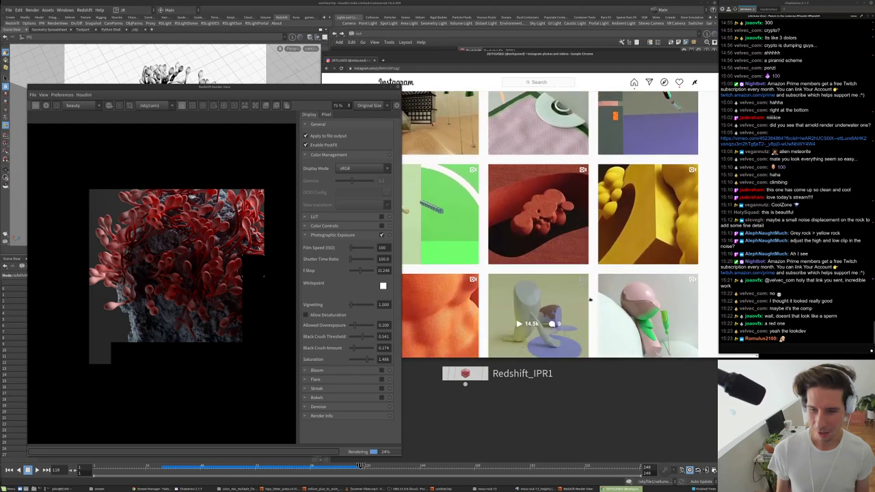
pyautogui.scroll(-2, 533, 198)
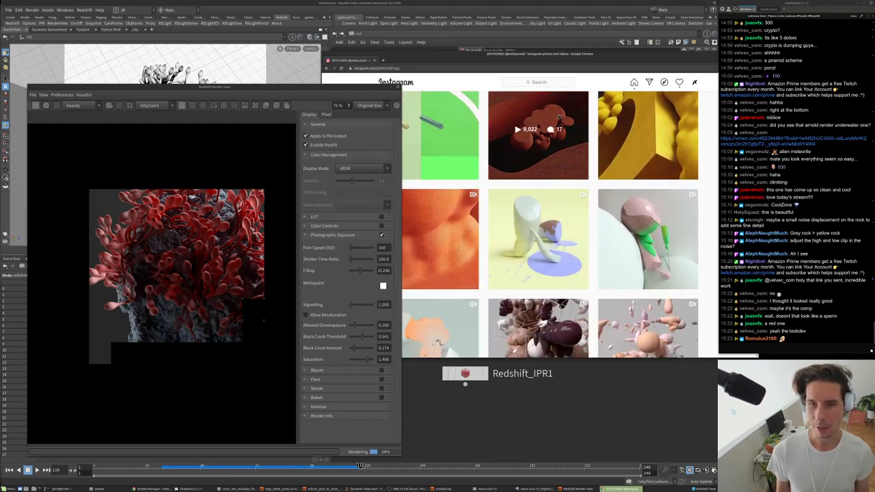
pyautogui.scroll(-3, 554, 161)
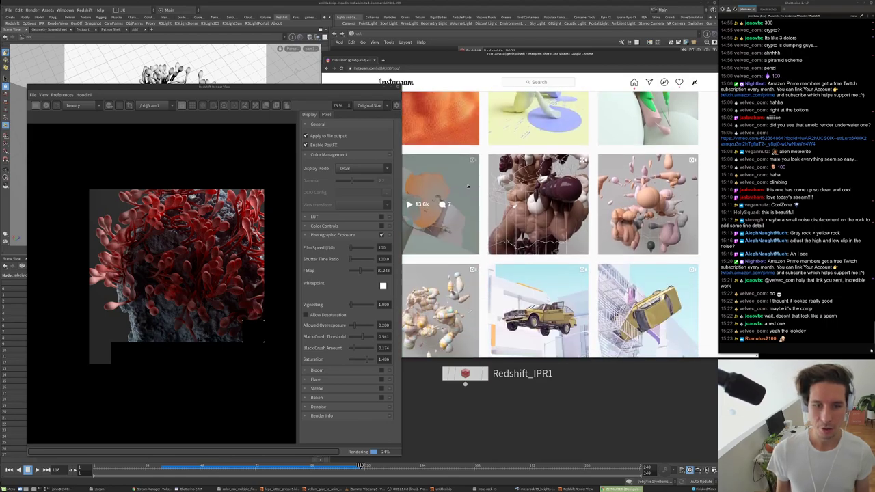
pyautogui.scroll(1, 451, 229)
pyautogui.scroll(-1, 615, 219)
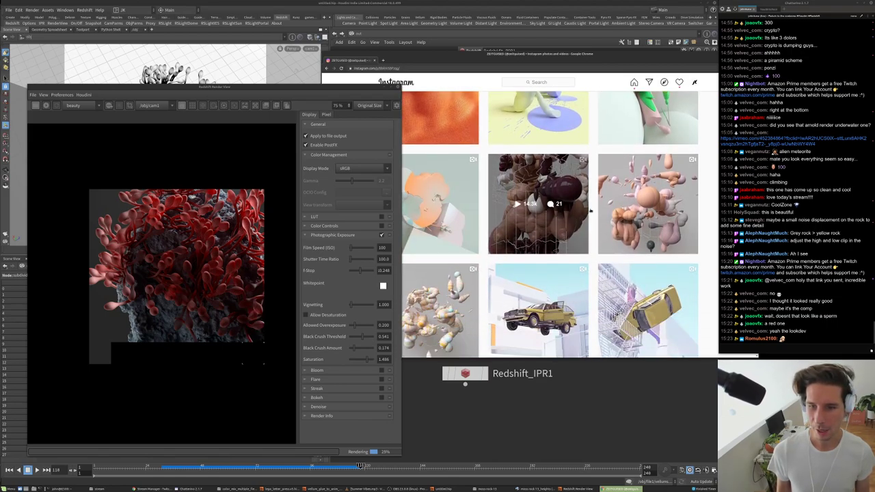
pyautogui.click(666, 226)
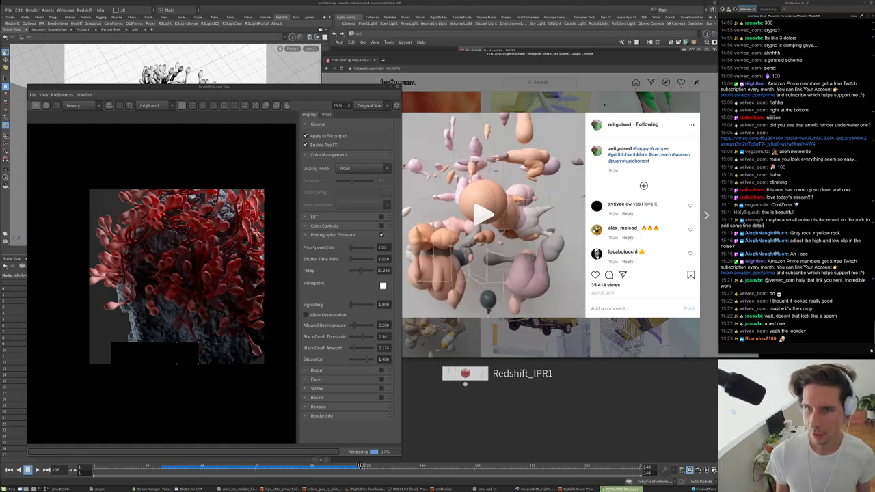
pyautogui.press('Escape')
pyautogui.scroll(-5, 550, 225)
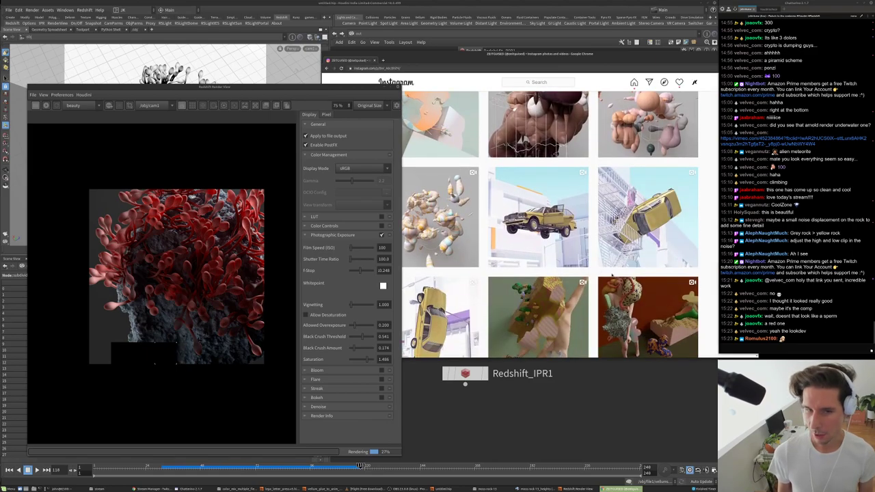
pyautogui.click(441, 218)
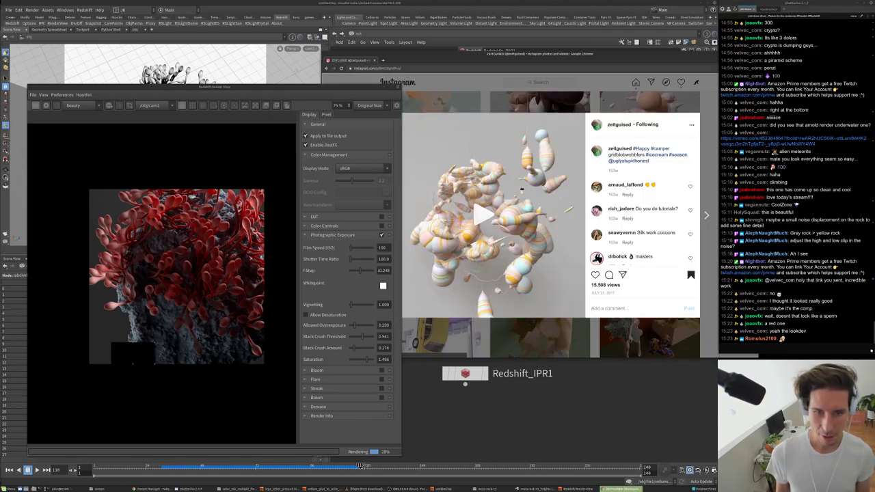
pyautogui.hotkey('alt', 'Tab')
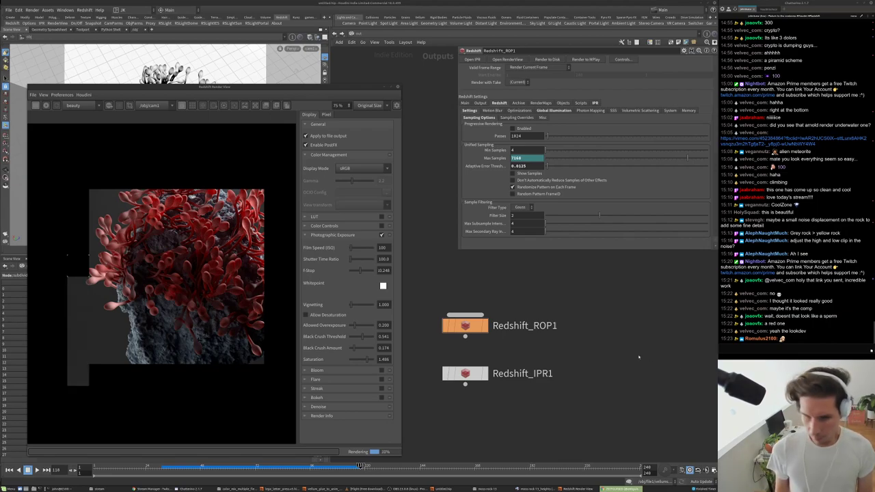
# - Lower the Photographic Exposure saturation to 1.229 and set the F-Stop to 7.743
pyautogui.scroll(-3, 234, 290)
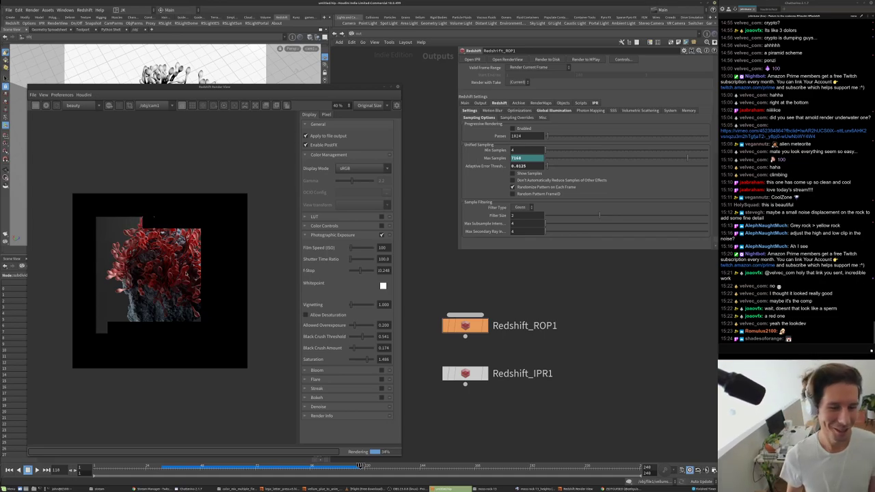
pyautogui.scroll(1, 226, 346)
pyautogui.scroll(3, 145, 235)
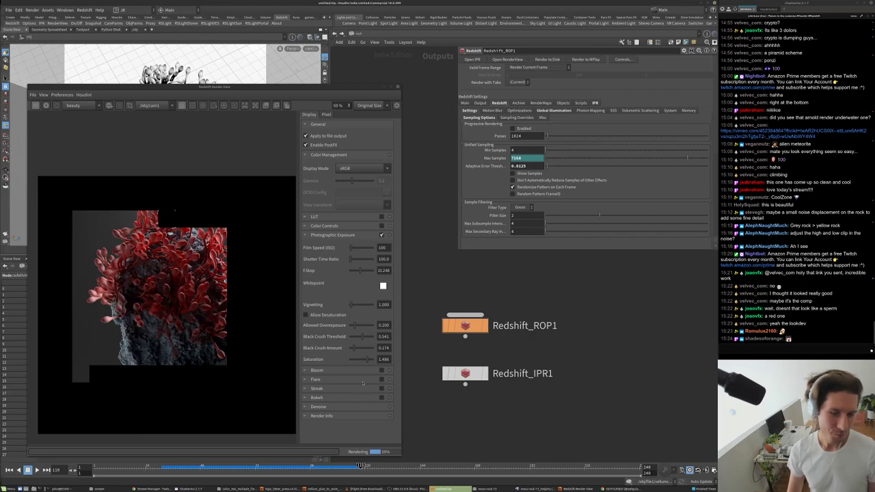
pyautogui.moveTo(364, 359); pyautogui.dragTo(362, 363)
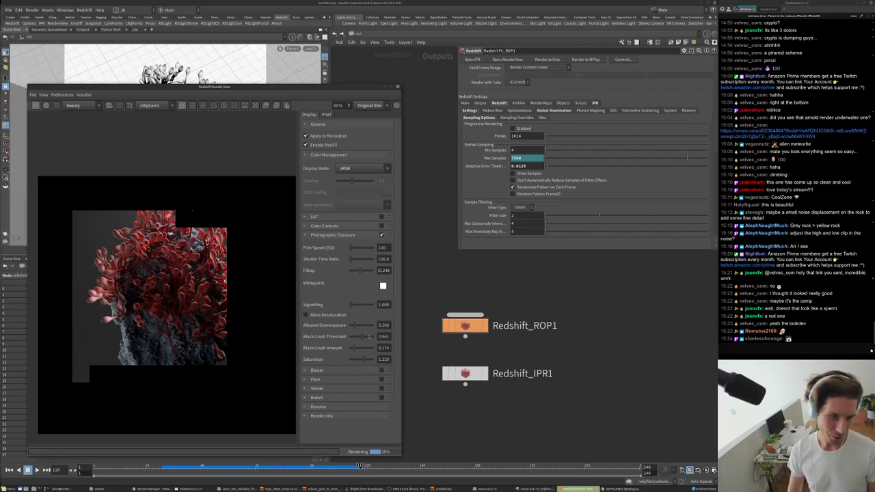
pyautogui.moveTo(361, 270); pyautogui.dragTo(356, 271)
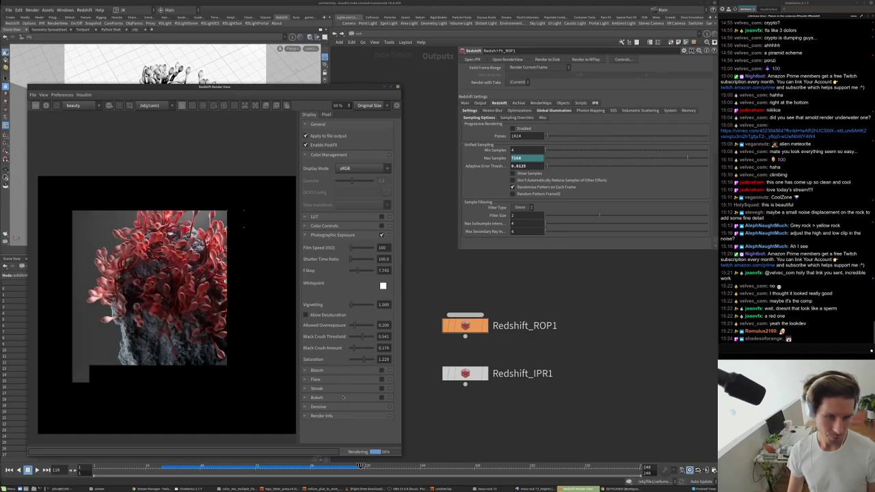
pyautogui.scroll(-2, 169, 305)
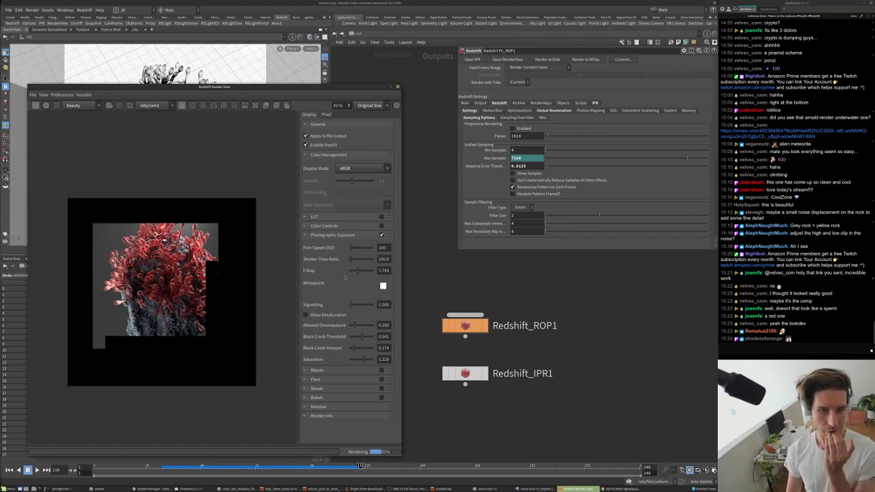
pyautogui.click(322, 217)
# - Enable the LUT and load GC_Carbon_Saber-LOG.cube as its file
pyautogui.click(381, 216)
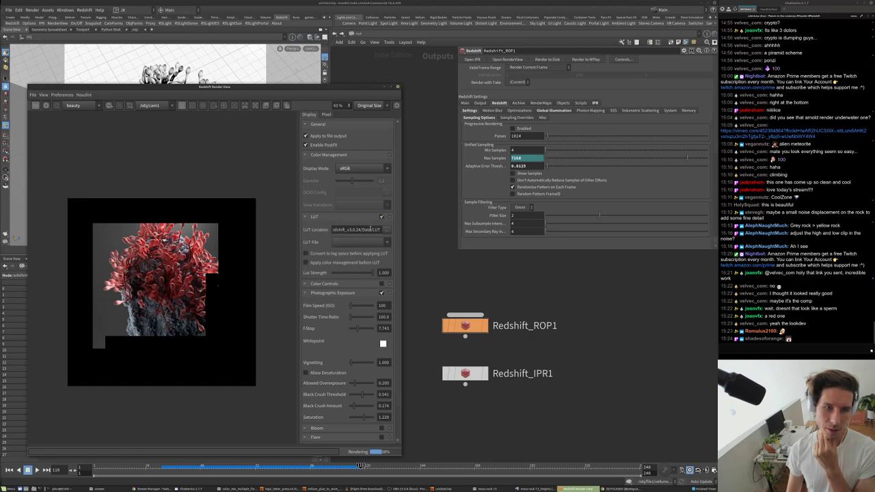
pyautogui.click(386, 230)
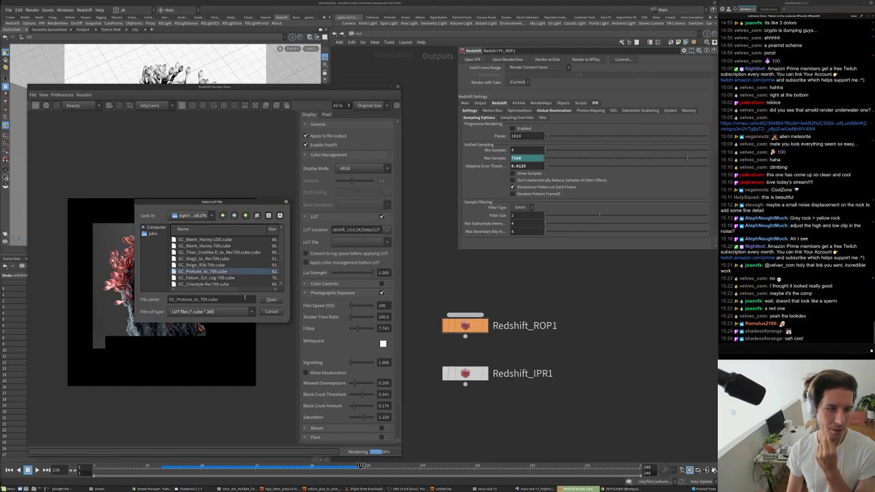
pyautogui.doubleClick(220, 272)
pyautogui.click(386, 230)
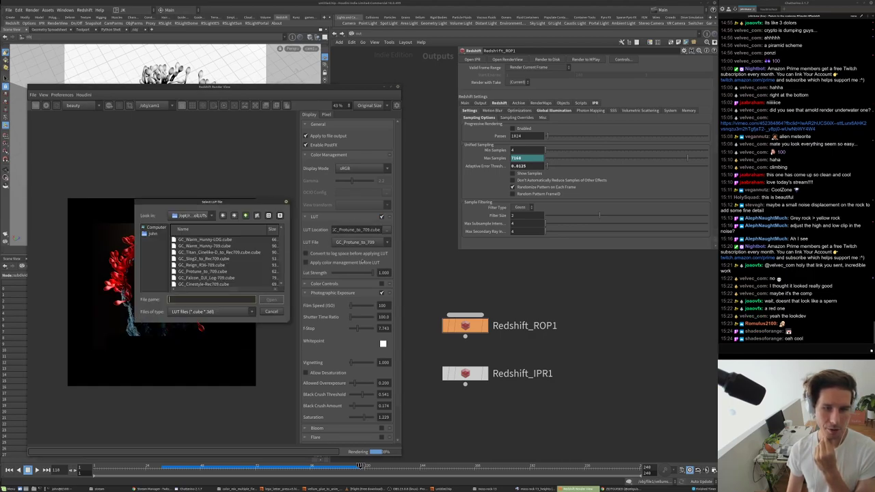
pyautogui.click(246, 264)
pyautogui.press('Return')
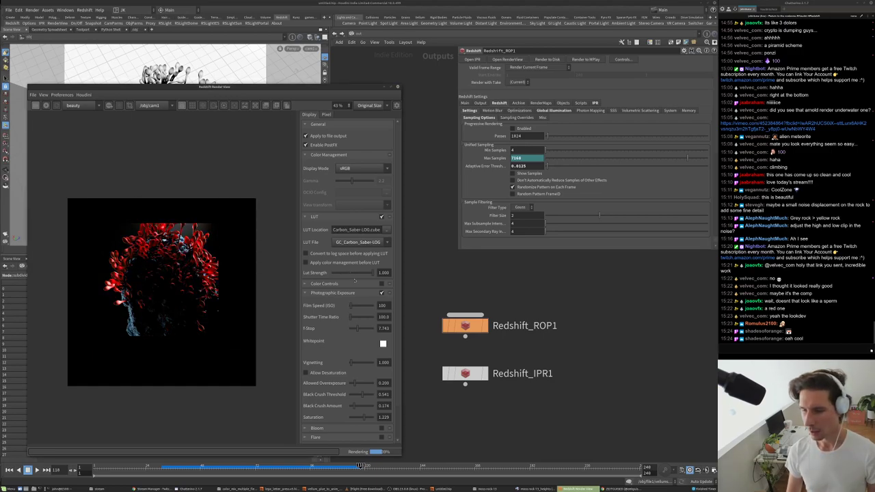
# - Audition GC_Carbon_Saber-LOG, GC_Reign_R36-709 and Titan Cinelike LUTs, settling on GC_Carbon_Saber-709
pyautogui.click(372, 241)
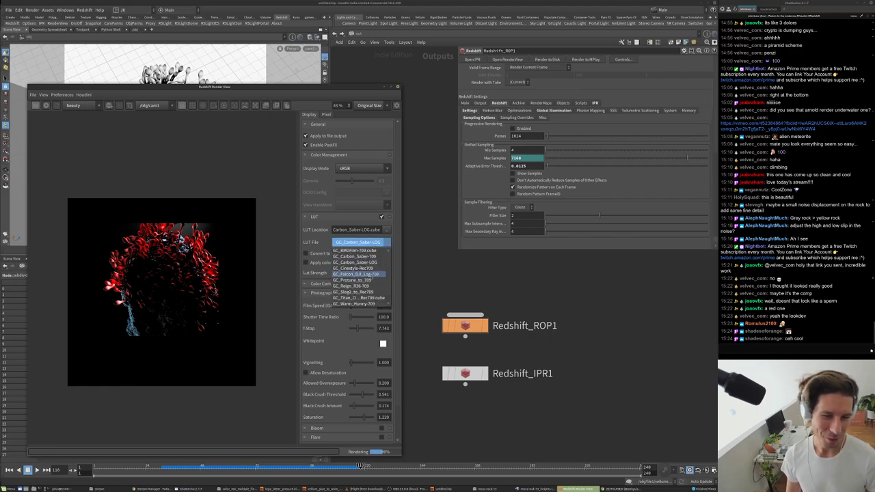
pyautogui.click(364, 267)
pyautogui.click(373, 241)
pyautogui.click(363, 259)
pyautogui.click(388, 242)
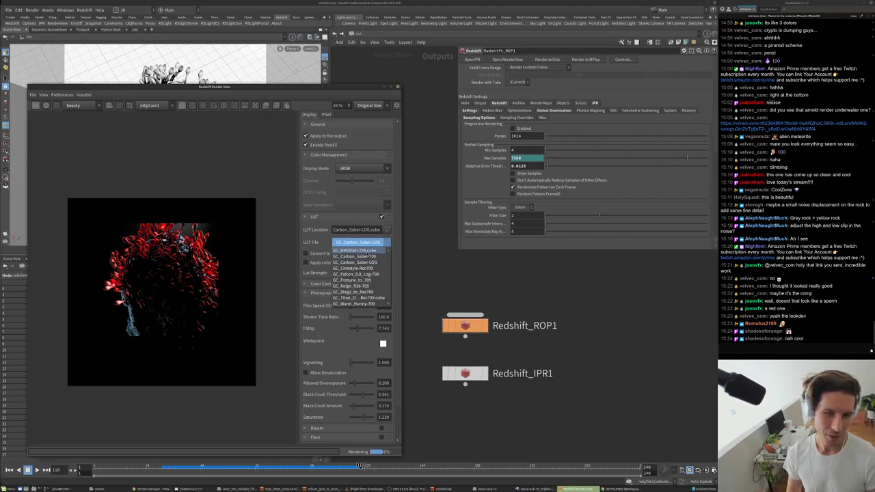
pyautogui.click(359, 283)
pyautogui.click(362, 243)
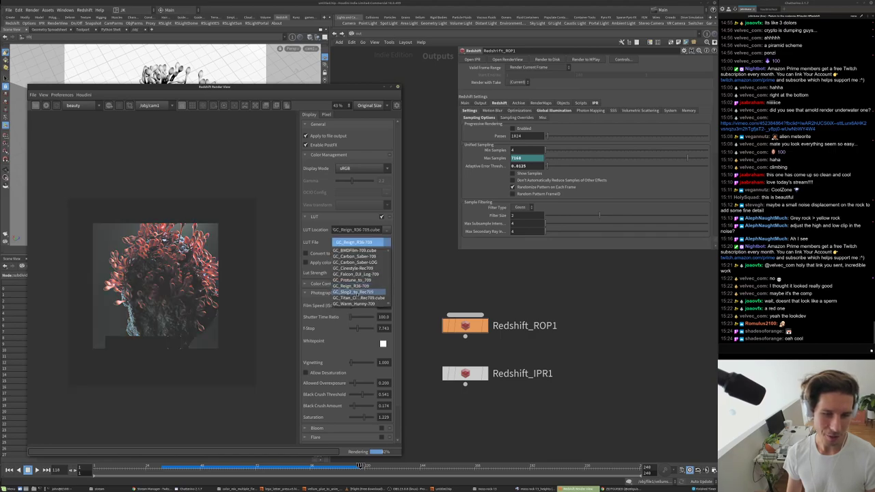
pyautogui.click(352, 286)
pyautogui.click(360, 243)
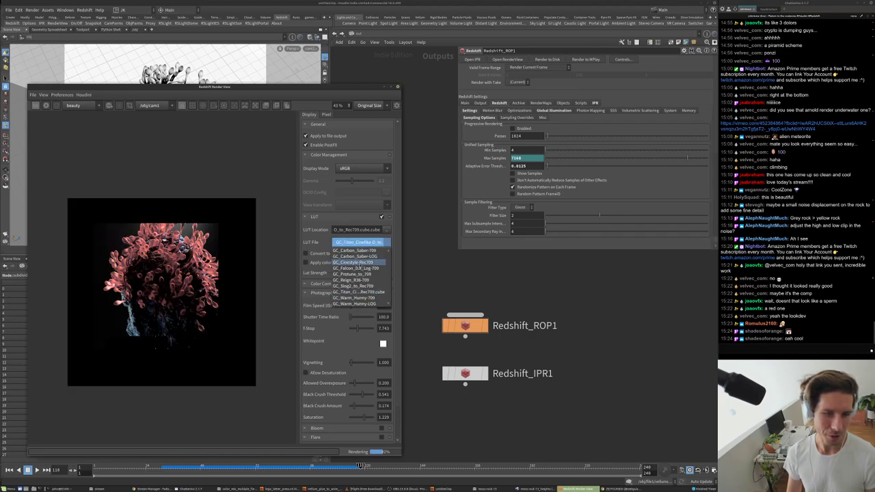
pyautogui.click(356, 256)
pyautogui.click(360, 244)
pyautogui.click(354, 250)
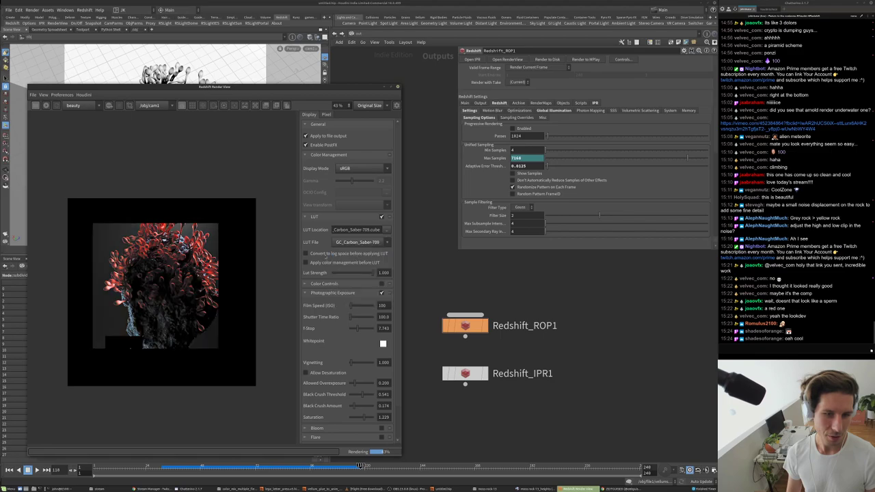
# - With pre-LUT color management on, try GC_Protune_to_709 at half strength and Warm Hunny LUTs, returning to GC_Carbon_Saber-709
pyautogui.click(305, 263)
pyautogui.click(361, 242)
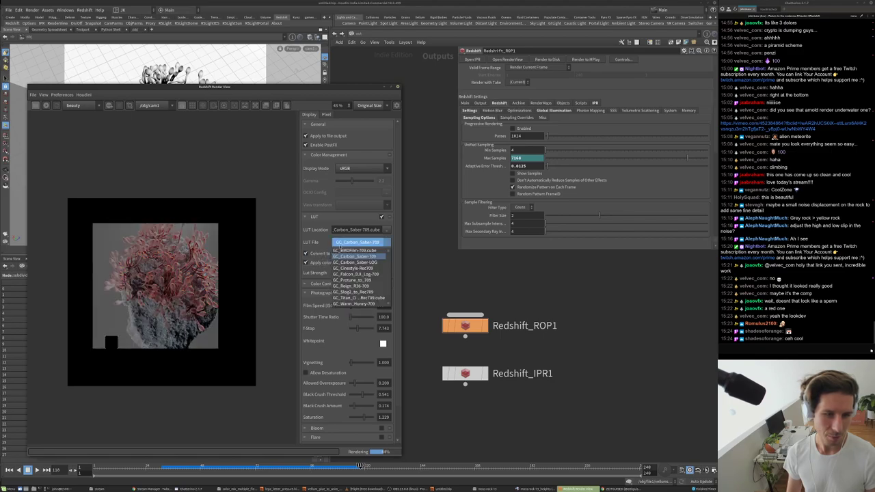
pyautogui.click(352, 279)
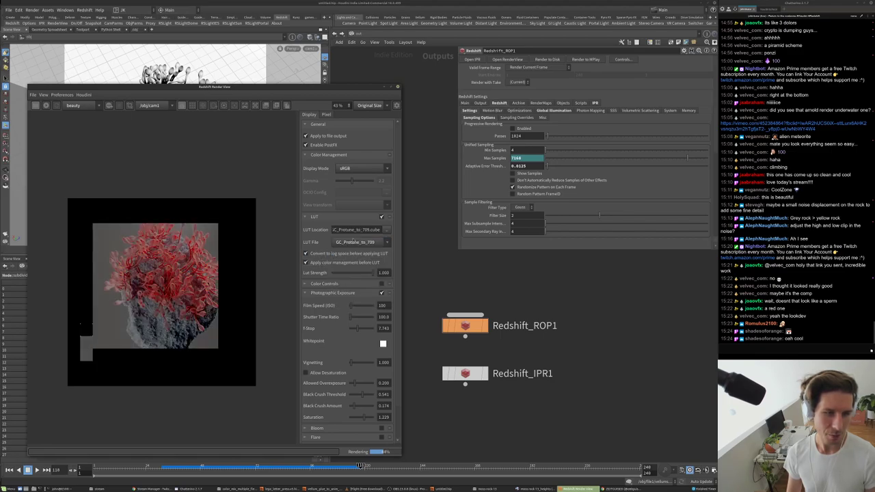
pyautogui.click(354, 274)
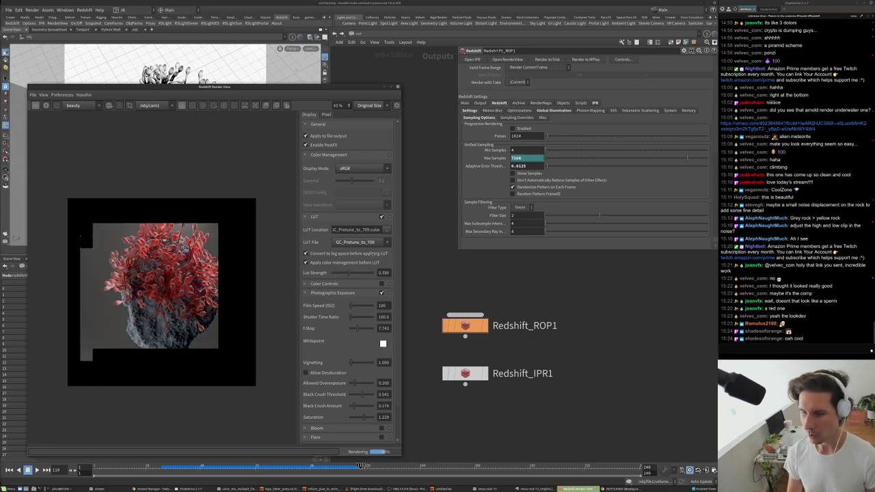
pyautogui.click(361, 242)
pyautogui.click(353, 303)
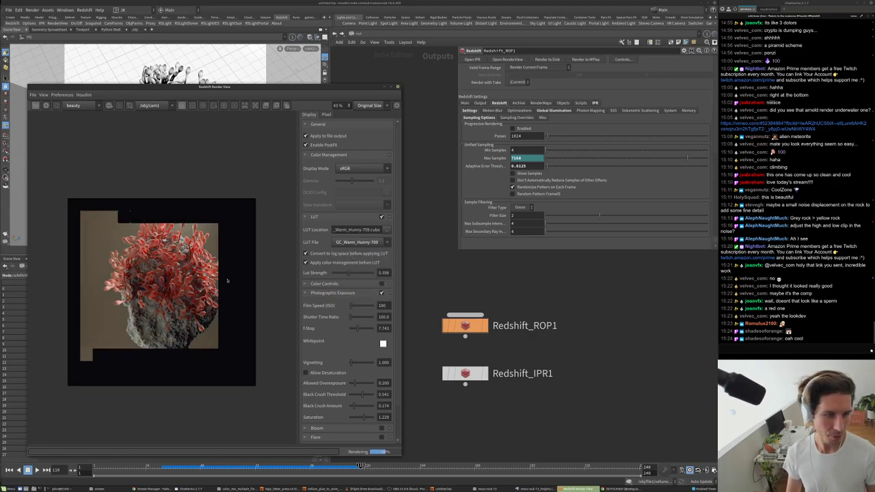
pyautogui.click(360, 242)
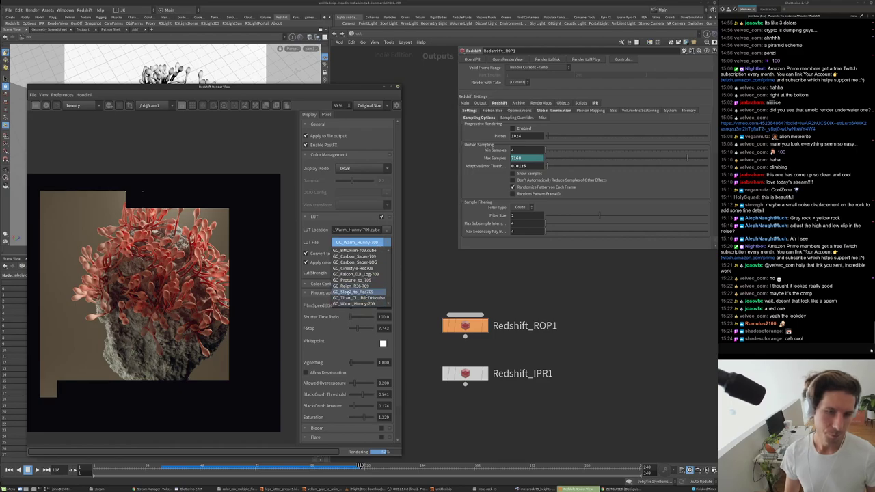
pyautogui.click(357, 281)
pyautogui.click(361, 242)
pyautogui.click(349, 254)
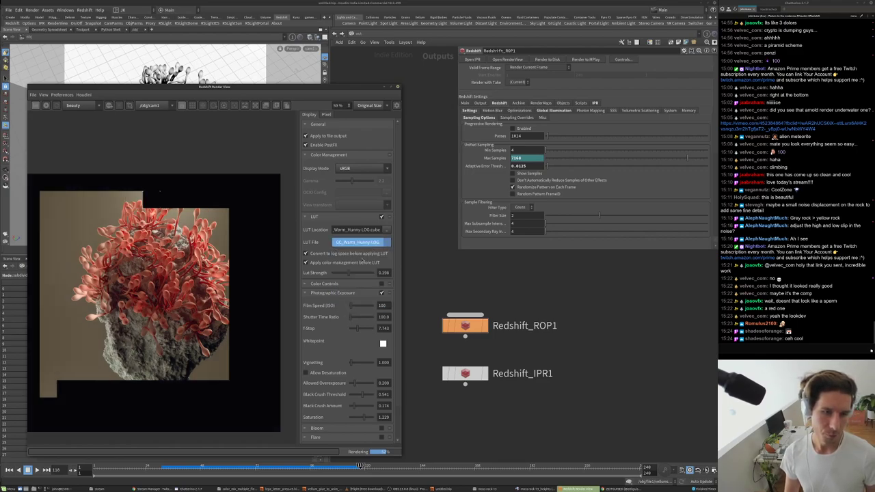
# - Vary LUT strength from about 0.69 to 0, toggling pre-LUT color management, then disable the LUT
pyautogui.moveTo(352, 274); pyautogui.dragTo(360, 274)
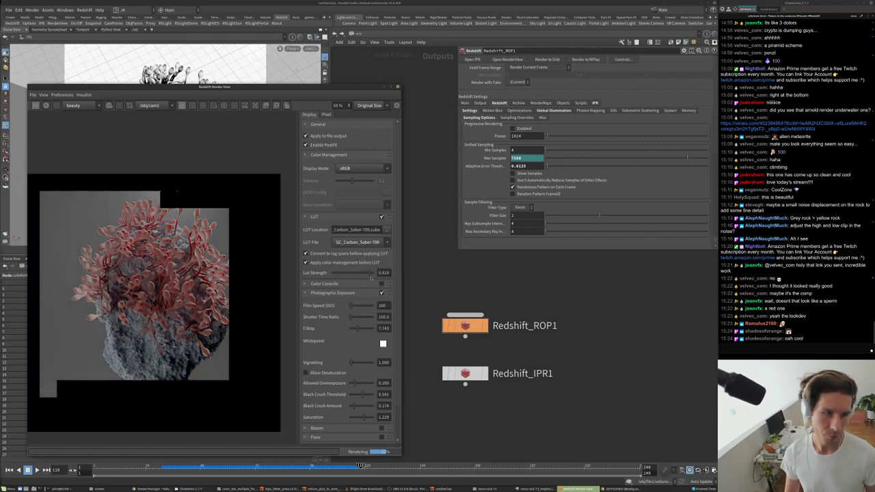
pyautogui.click(342, 264)
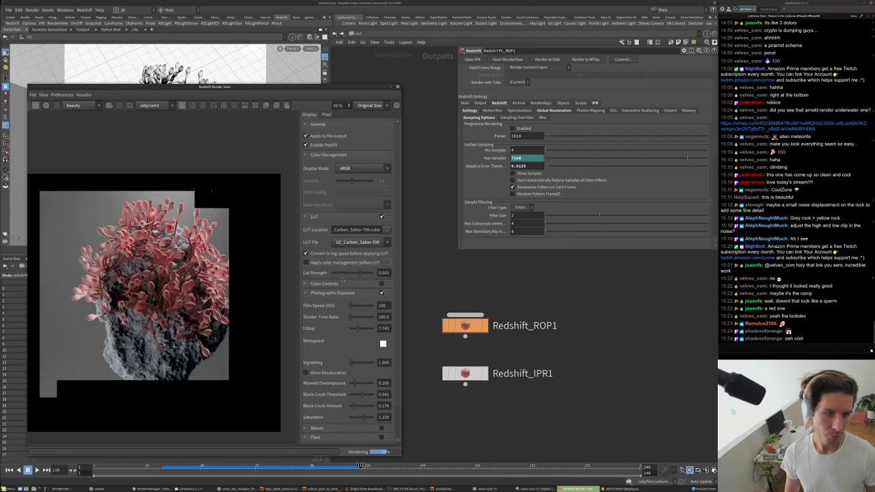
pyautogui.moveTo(344, 275)
pyautogui.mouseDown()
pyautogui.moveTo(321, 278)
pyautogui.moveTo(356, 275)
pyautogui.mouseUp()
pyautogui.click(306, 263)
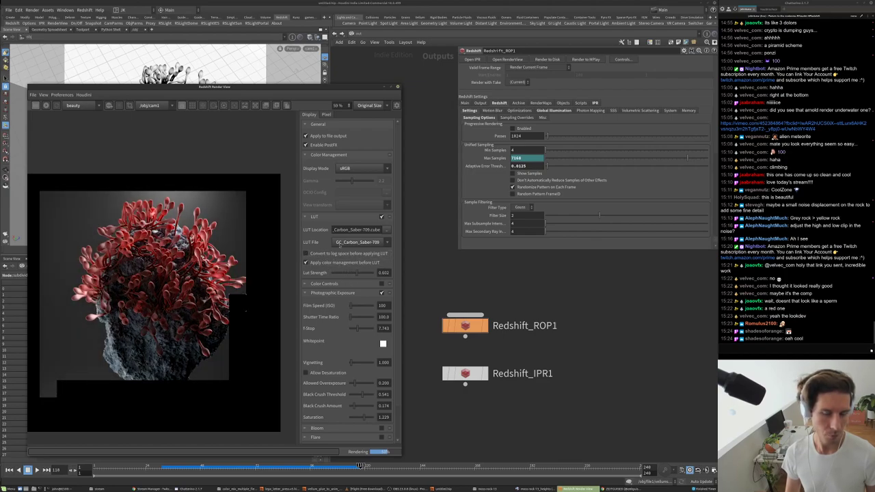
pyautogui.click(381, 217)
pyautogui.scroll(-1, 238, 304)
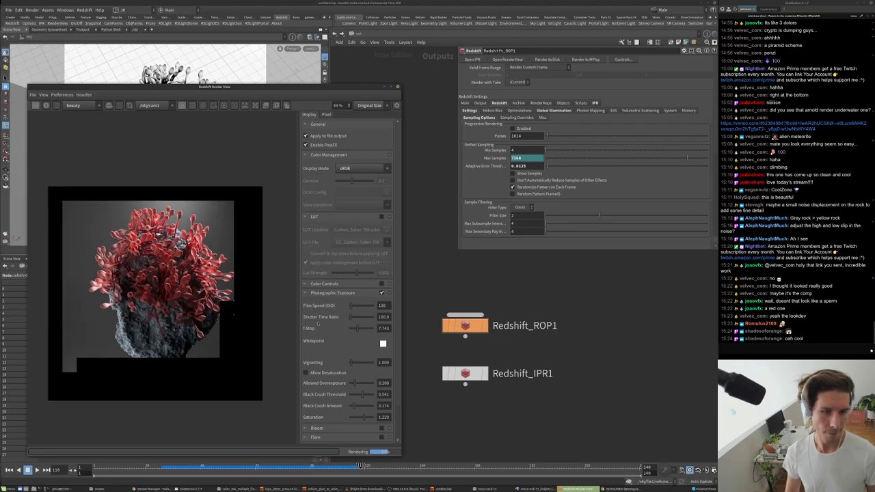
pyautogui.moveTo(363, 405); pyautogui.dragTo(360, 405)
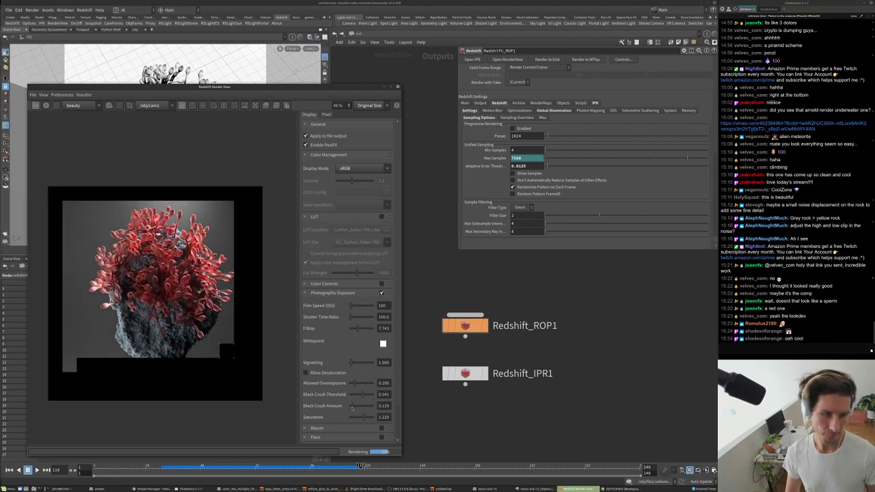
pyautogui.scroll(-2, 233, 342)
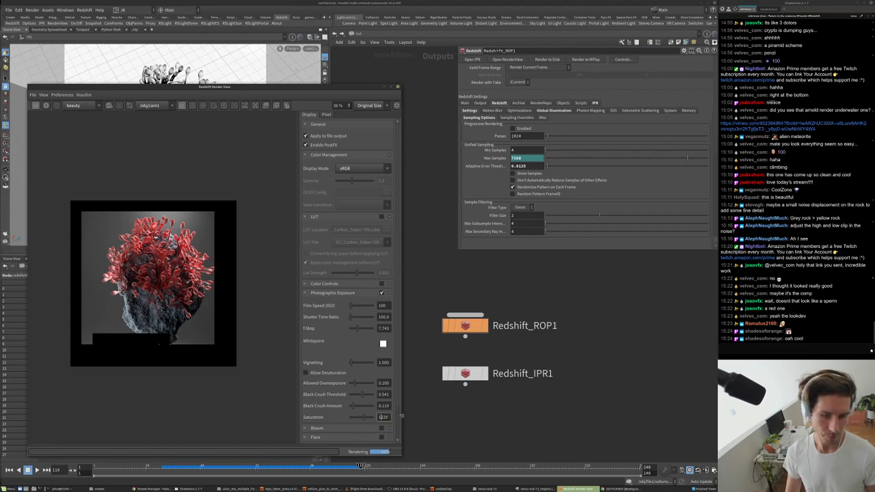
pyautogui.press('Return')
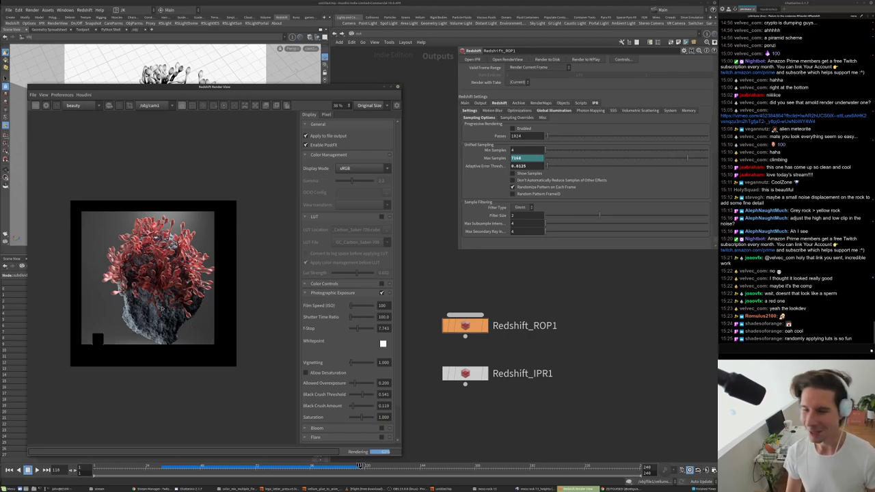
pyautogui.scroll(2, 160, 299)
pyautogui.scroll(2, 112, 224)
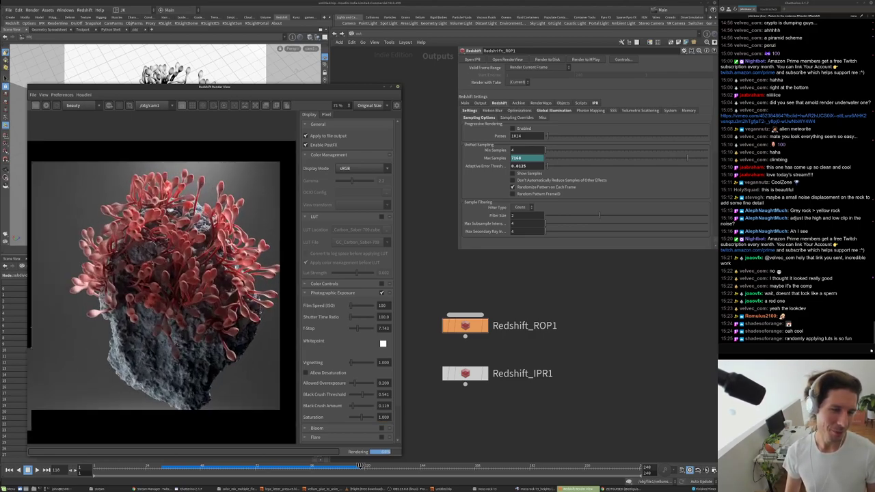
pyautogui.scroll(-2, 160, 288)
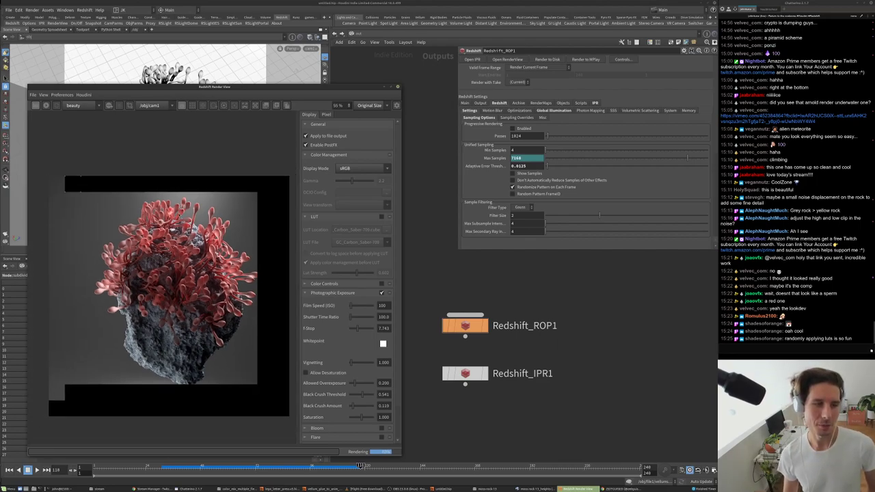
pyautogui.scroll(2, 150, 181)
pyautogui.scroll(-1, 150, 182)
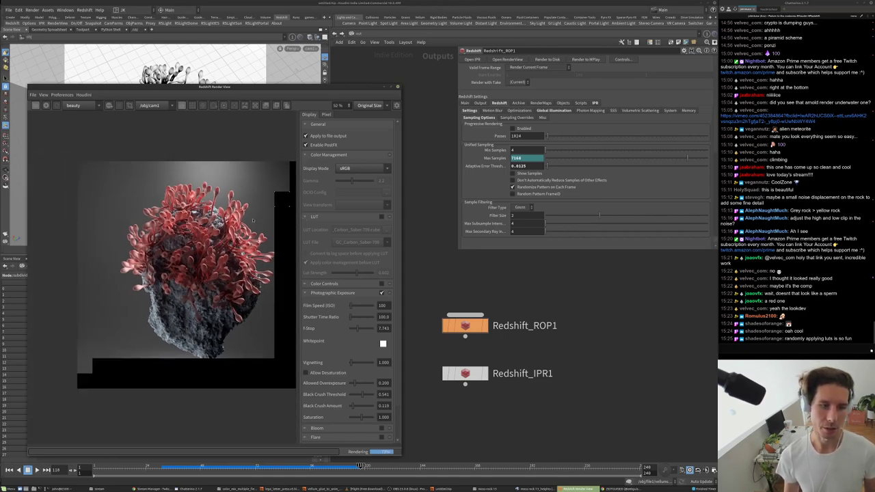
pyautogui.scroll(-1, 165, 236)
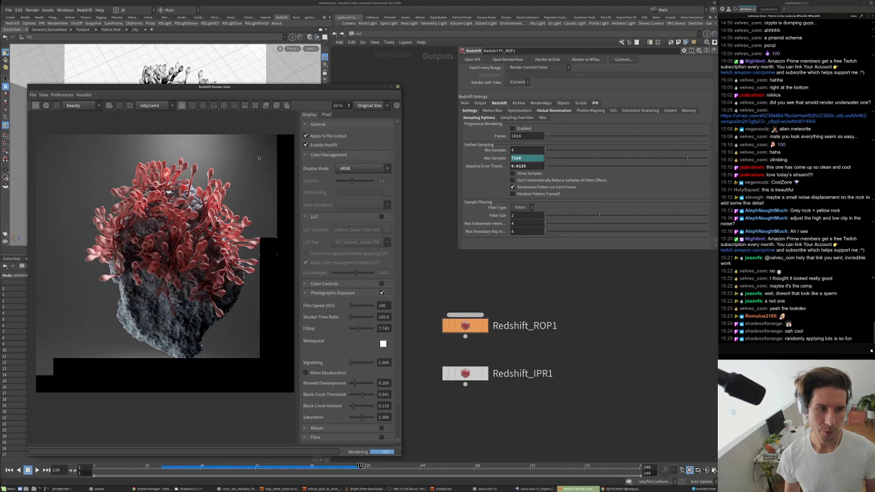
pyautogui.scroll(1, 257, 160)
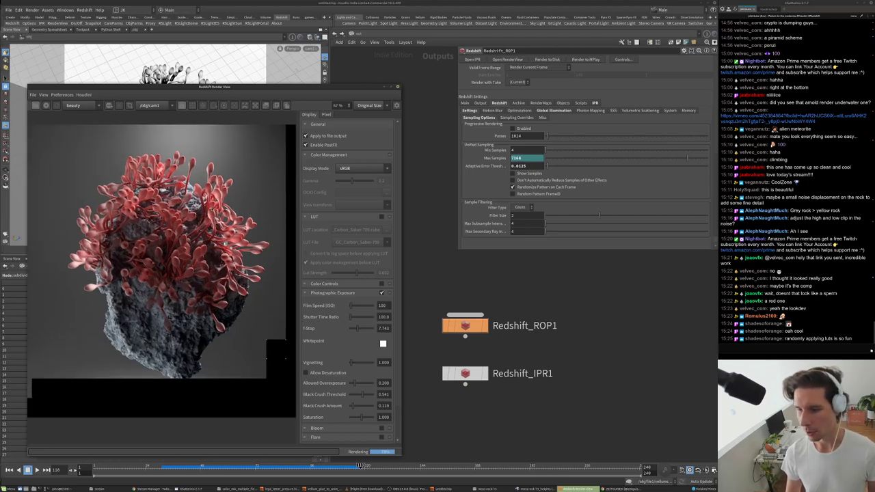
pyautogui.scroll(1, 211, 396)
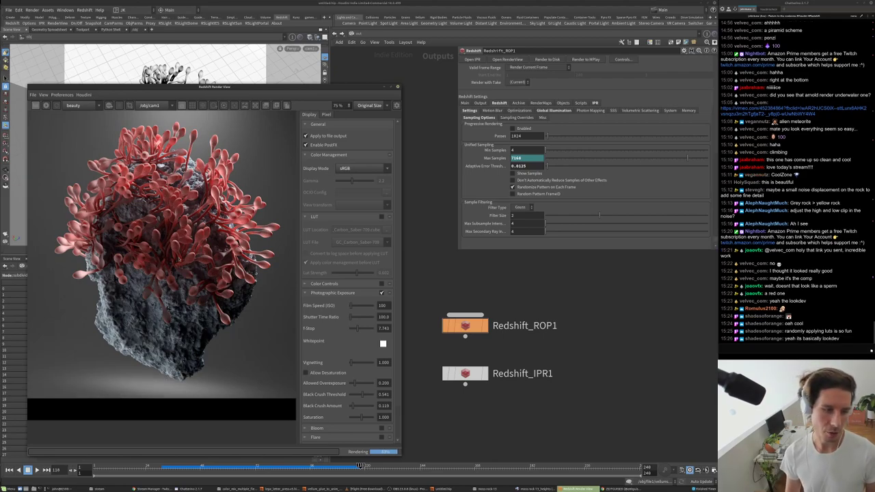
pyautogui.scroll(-1, 164, 253)
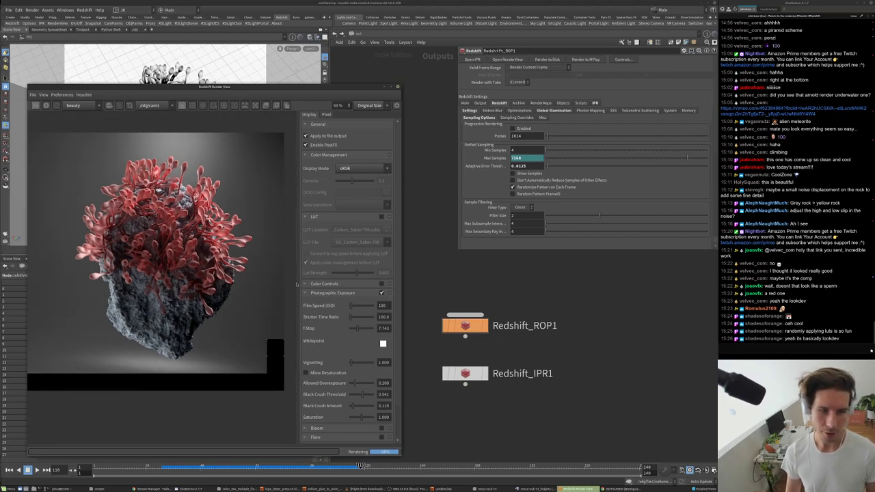
# - Lower the F-Stop to brighten the render, then settle Allowed Overexposure at 0.477 with Black Crush 0.376/0.202
pyautogui.moveTo(359, 333); pyautogui.dragTo(359, 332)
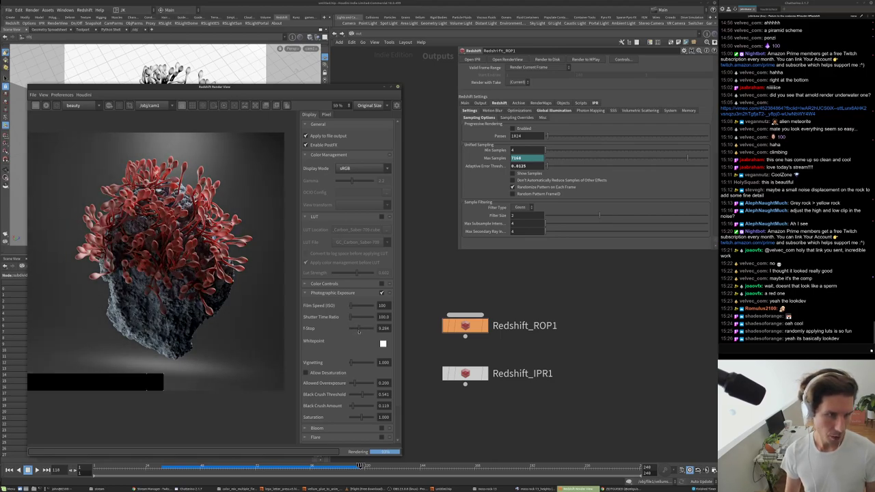
pyautogui.scroll(-2, 335, 350)
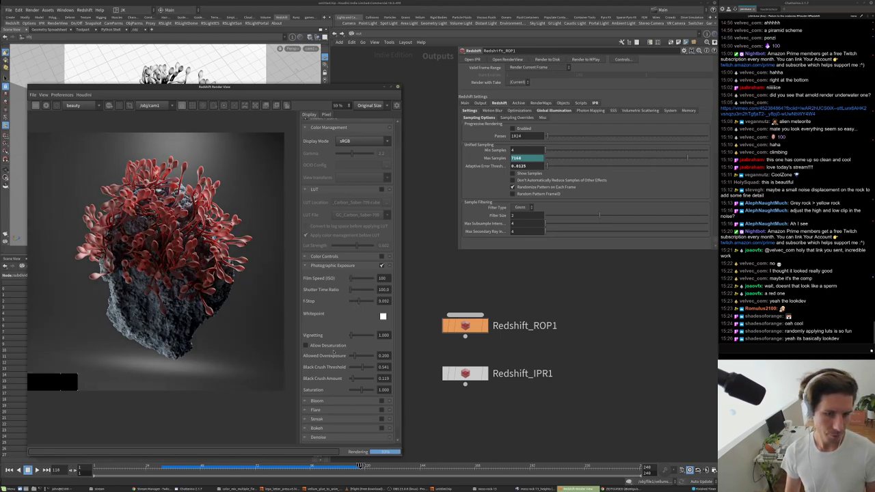
pyautogui.moveTo(356, 355); pyautogui.dragTo(369, 356)
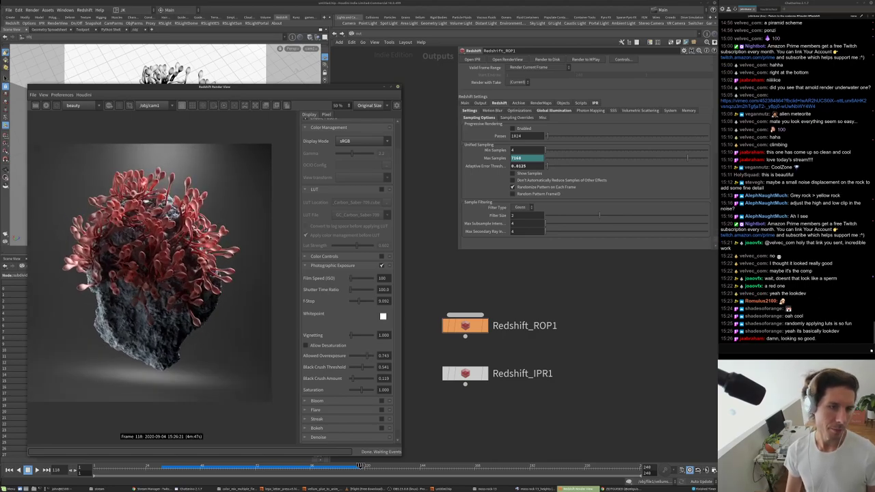
pyautogui.scroll(1, 162, 277)
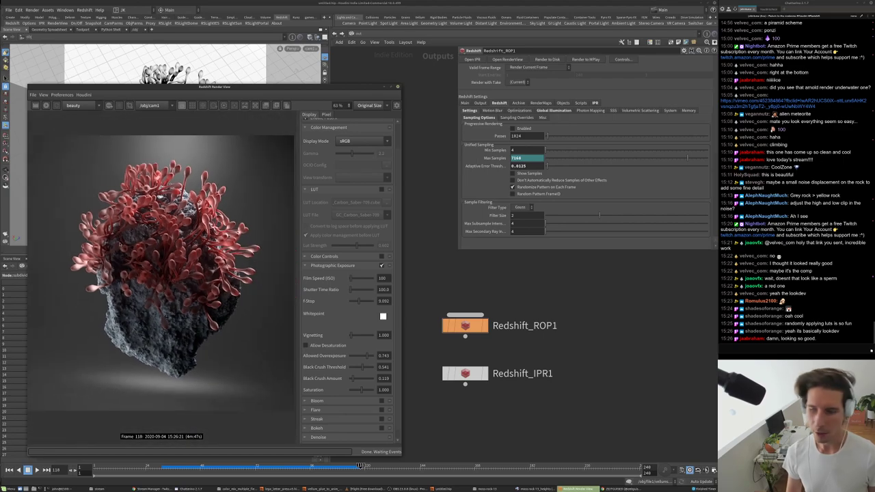
pyautogui.scroll(-1, 164, 242)
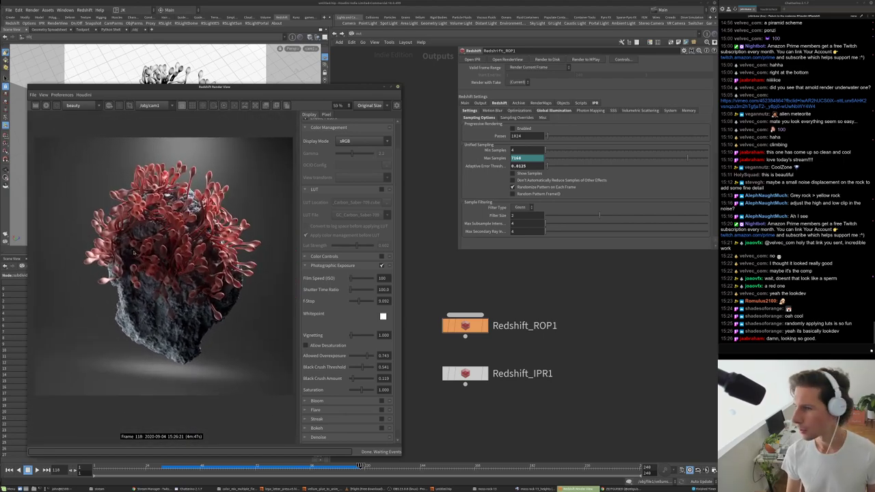
pyautogui.scroll(2, 135, 254)
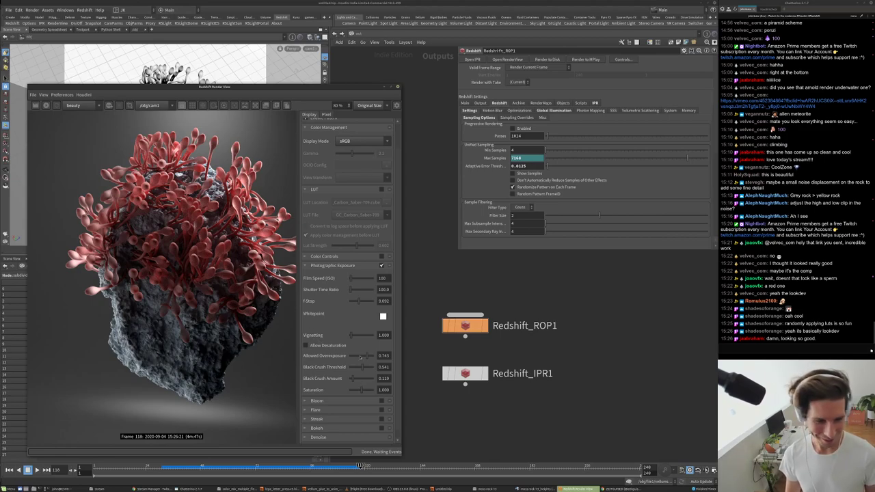
pyautogui.moveTo(361, 356); pyautogui.dragTo(355, 380)
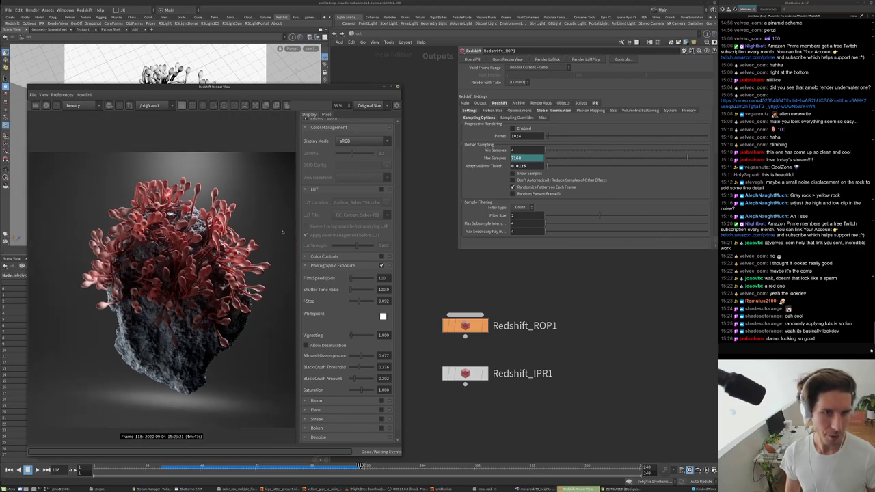
pyautogui.scroll(-2, 165, 269)
pyautogui.scroll(-1, 172, 280)
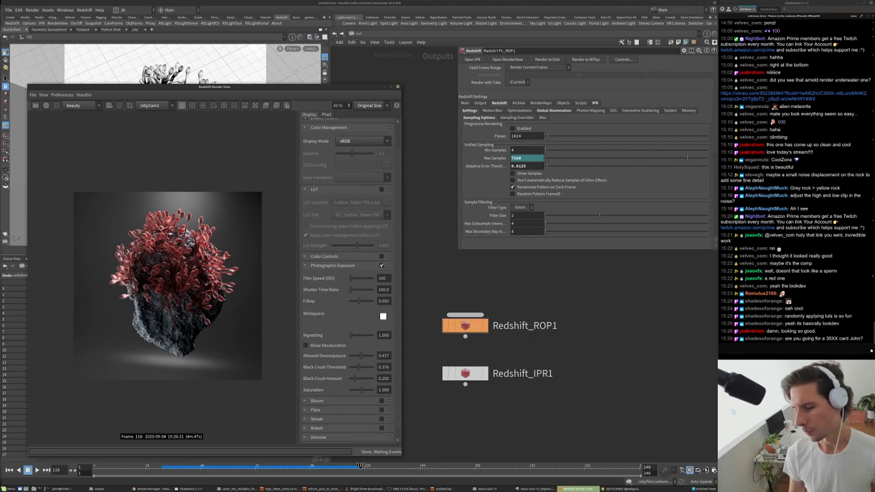
pyautogui.scroll(2, 176, 281)
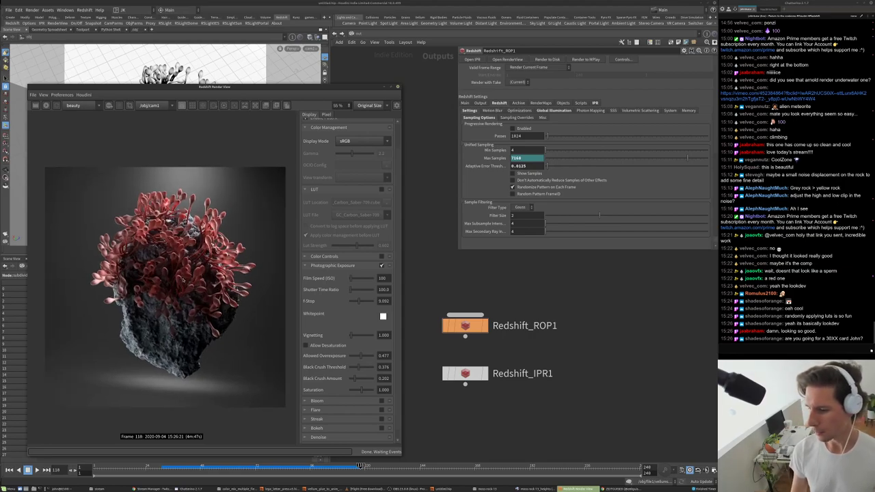
pyautogui.scroll(-1, 183, 281)
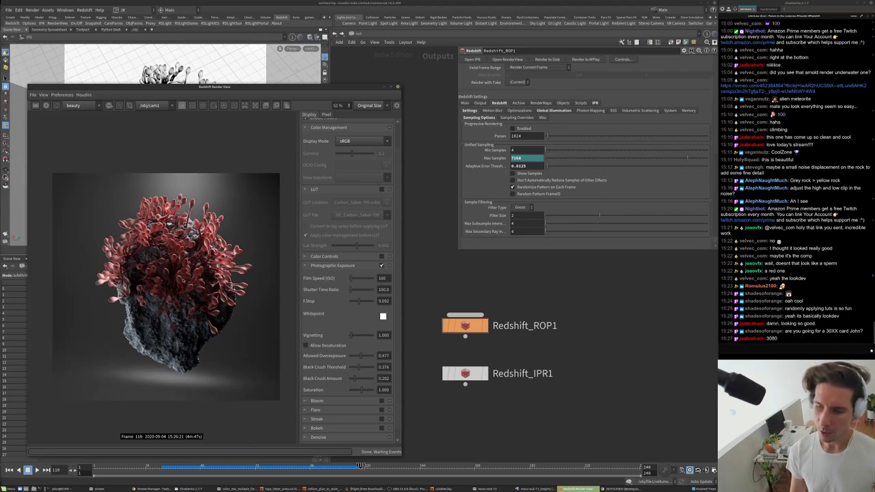
pyautogui.scroll(2, 177, 296)
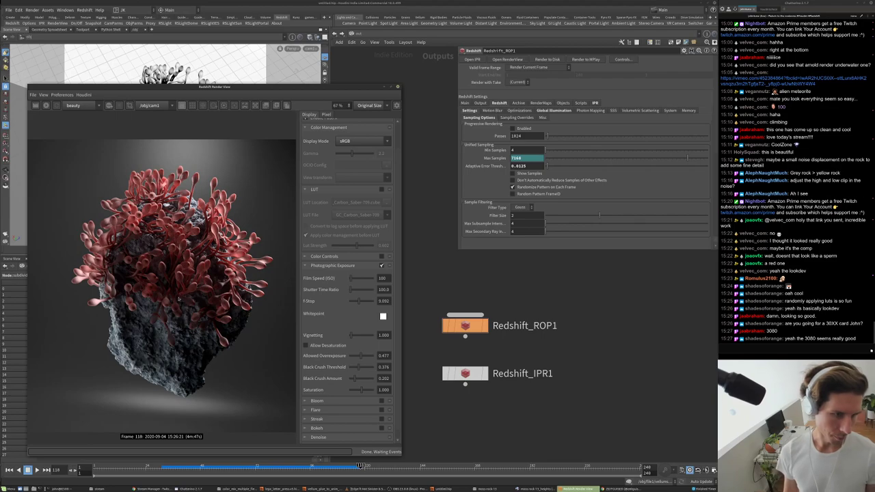
pyautogui.scroll(-2, 179, 290)
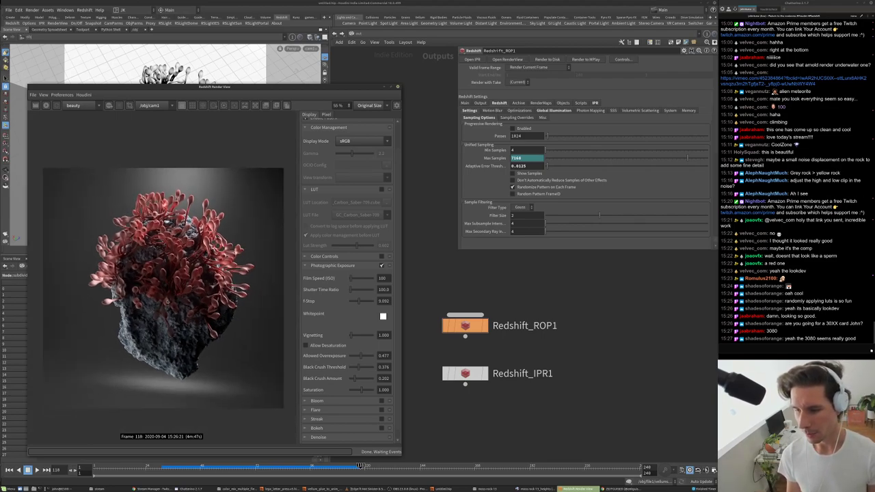
pyautogui.scroll(2, 190, 243)
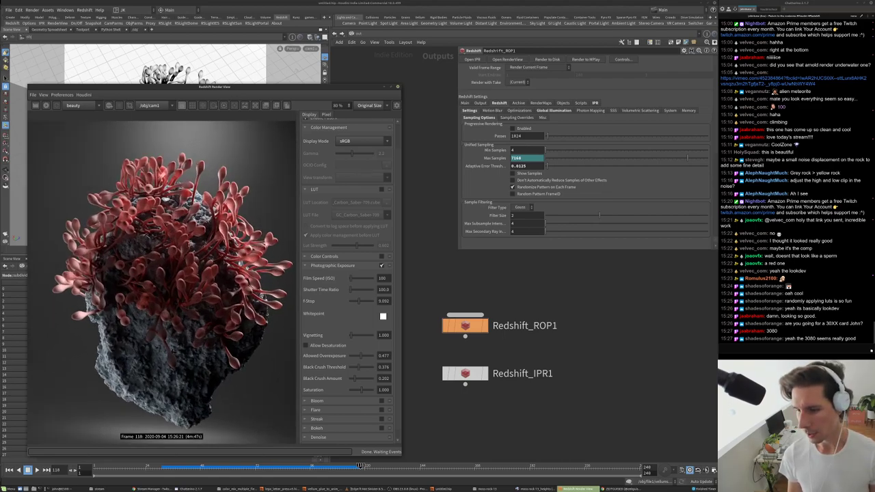
pyautogui.scroll(-1, 190, 243)
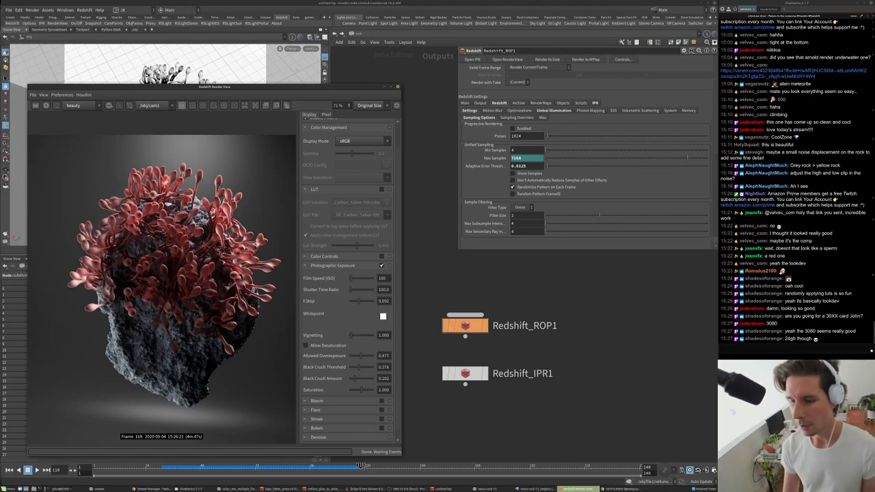
pyautogui.scroll(-2, 217, 254)
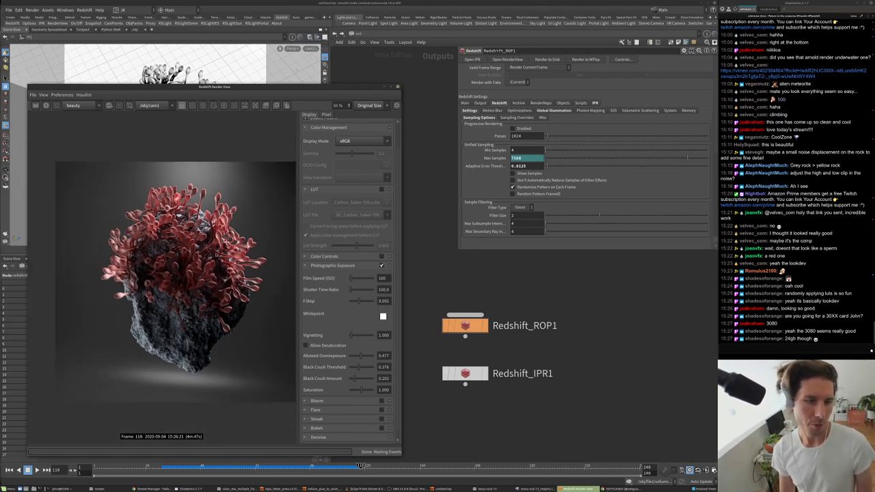
pyautogui.scroll(3, 215, 258)
pyautogui.scroll(-1, 167, 287)
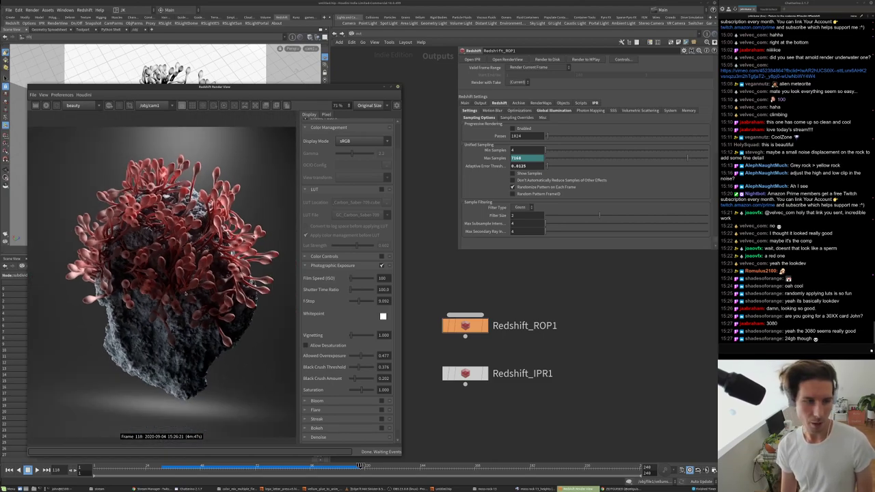
pyautogui.scroll(2, 185, 290)
pyautogui.scroll(4, 185, 288)
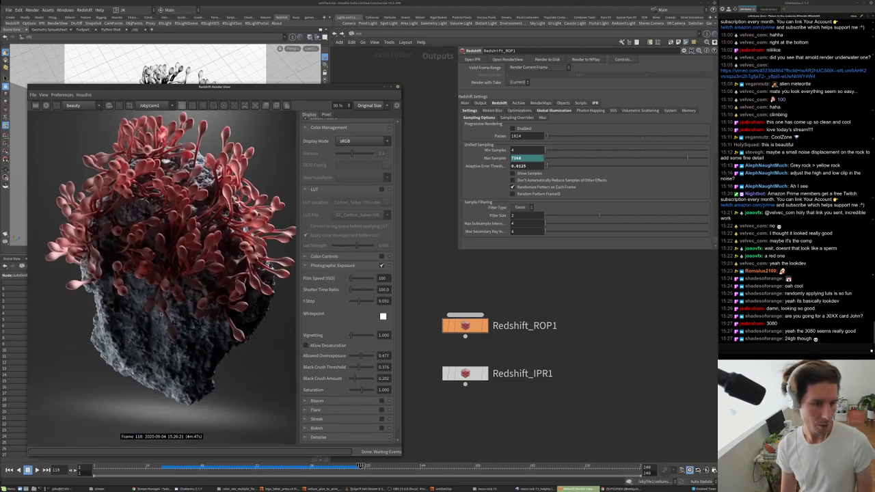
pyautogui.scroll(-5, 157, 363)
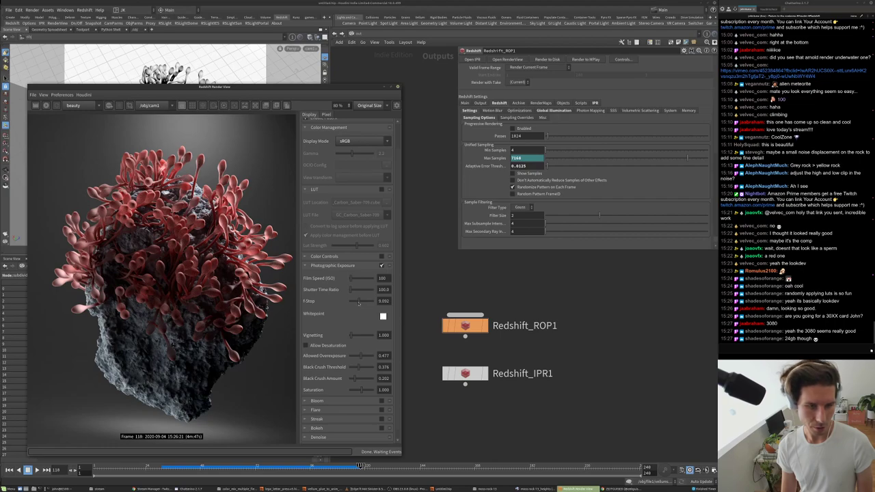
# - Raise the F-Stop slightly and set Saturation to 1.431, then bring up the File menu
pyautogui.click(358, 303)
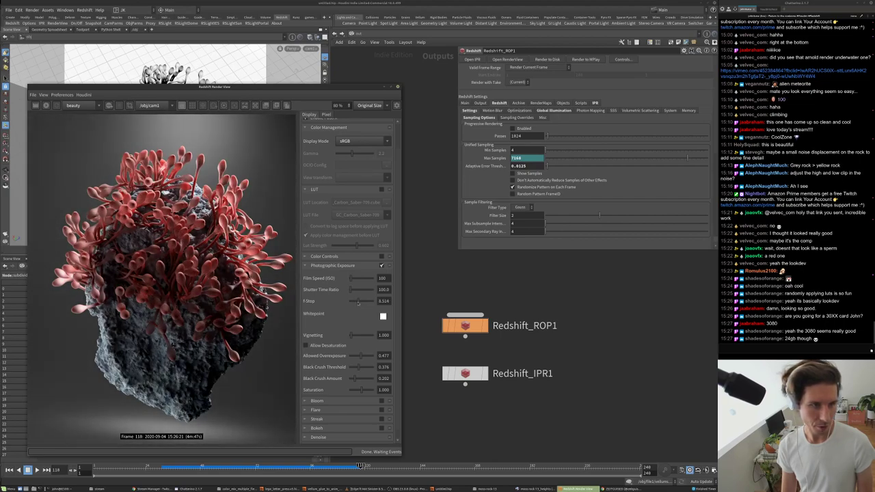
pyautogui.click(363, 390)
pyautogui.scroll(-2, 185, 299)
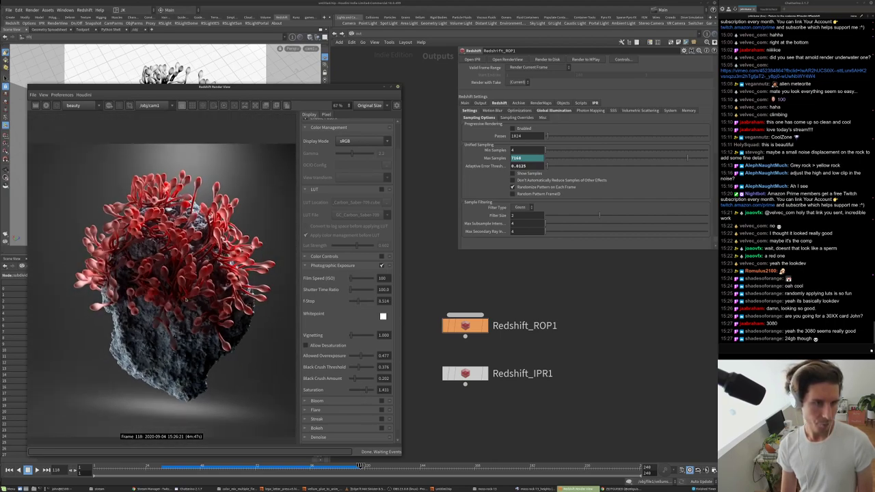
pyautogui.scroll(1, 186, 299)
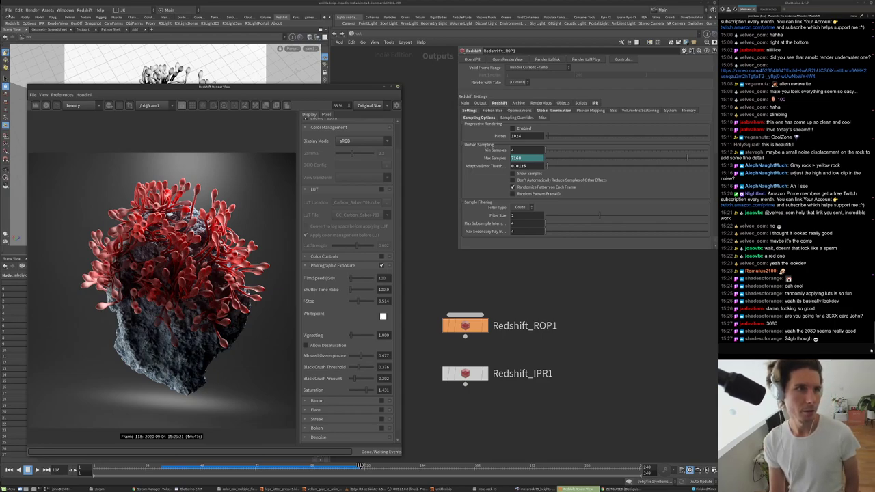
pyautogui.click(9, 10)
# - Choose Save As, move the file browser aside, and select the /mnt/data/stream/ location
pyautogui.click(23, 50)
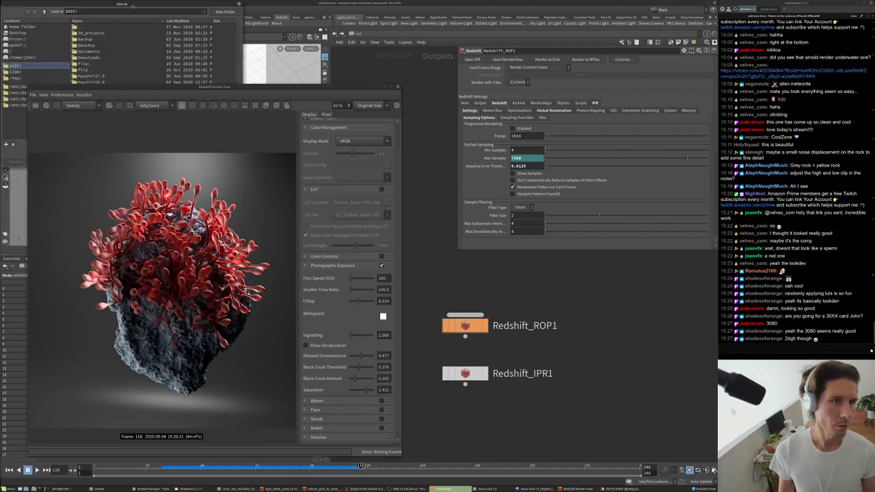
pyautogui.moveTo(626, 277); pyautogui.dragTo(584, 256)
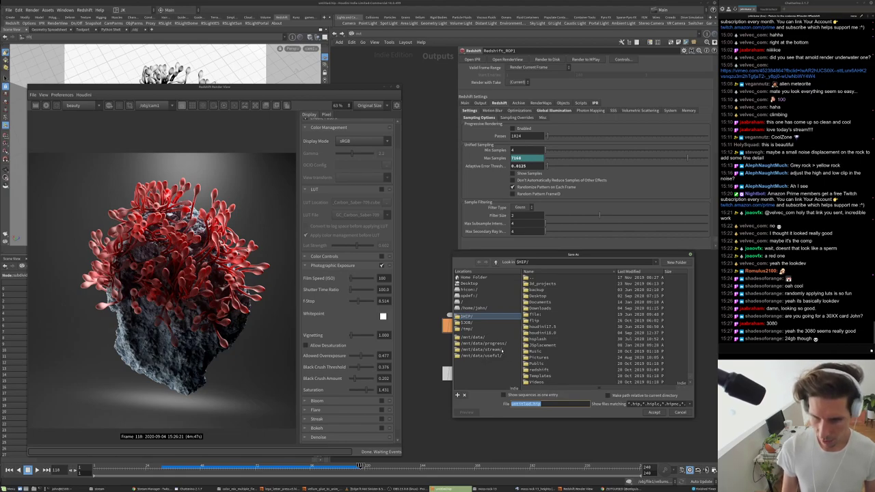
pyautogui.click(502, 349)
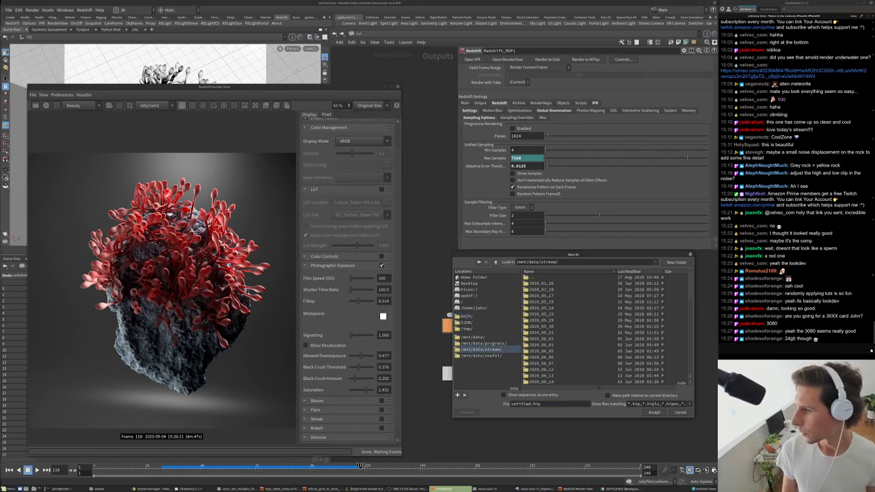